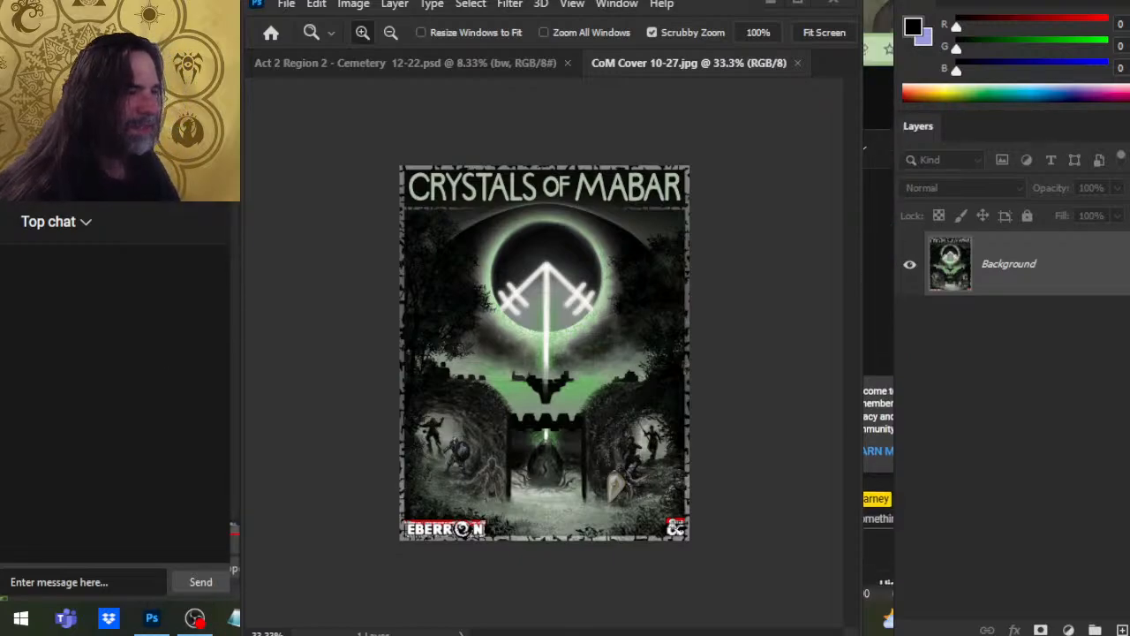
# - Select the PS canvas and Window Capture sources in OBS, and switch to the browser to like the livestream video
pyautogui.hotkey('alt', 'Tab')
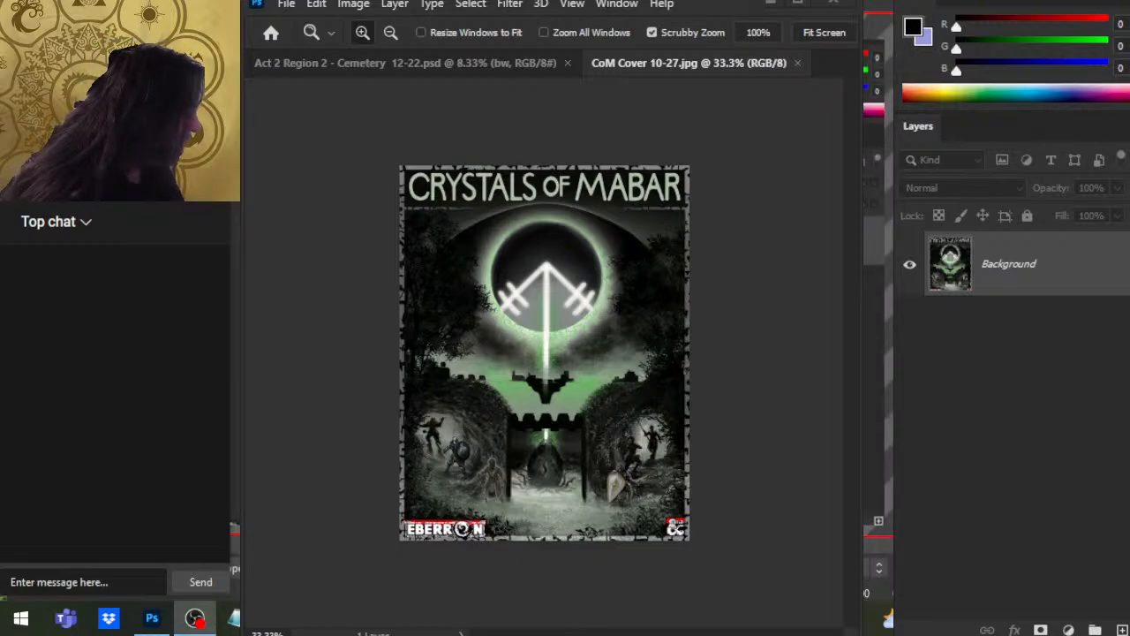
pyautogui.moveTo(942, 448); pyautogui.dragTo(942, 465)
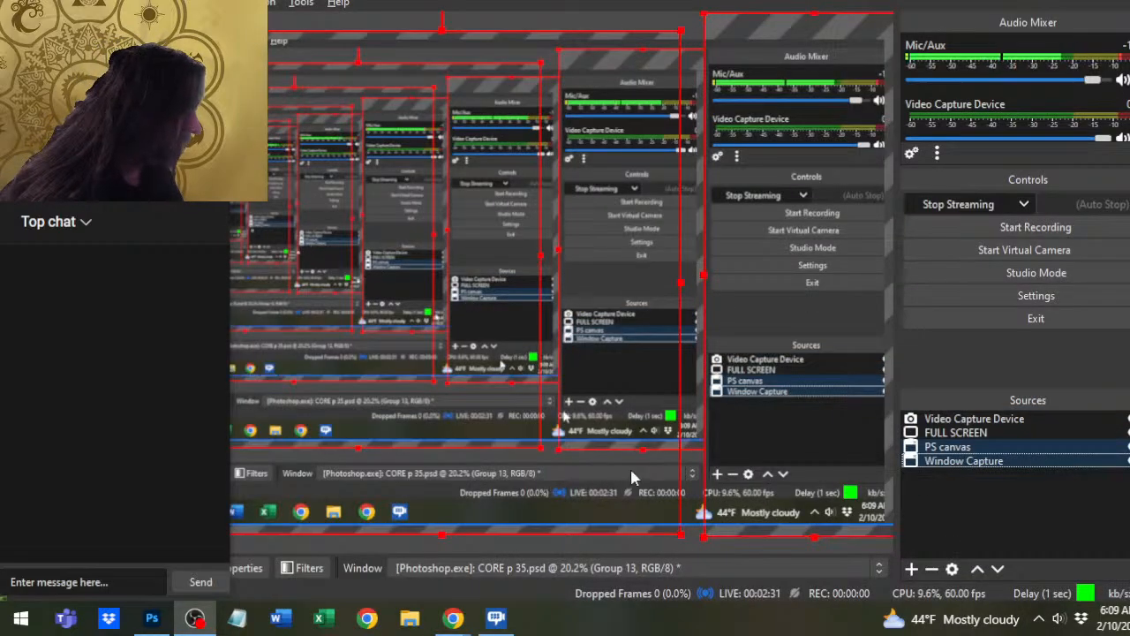
pyautogui.hotkey('alt', 'Tab')
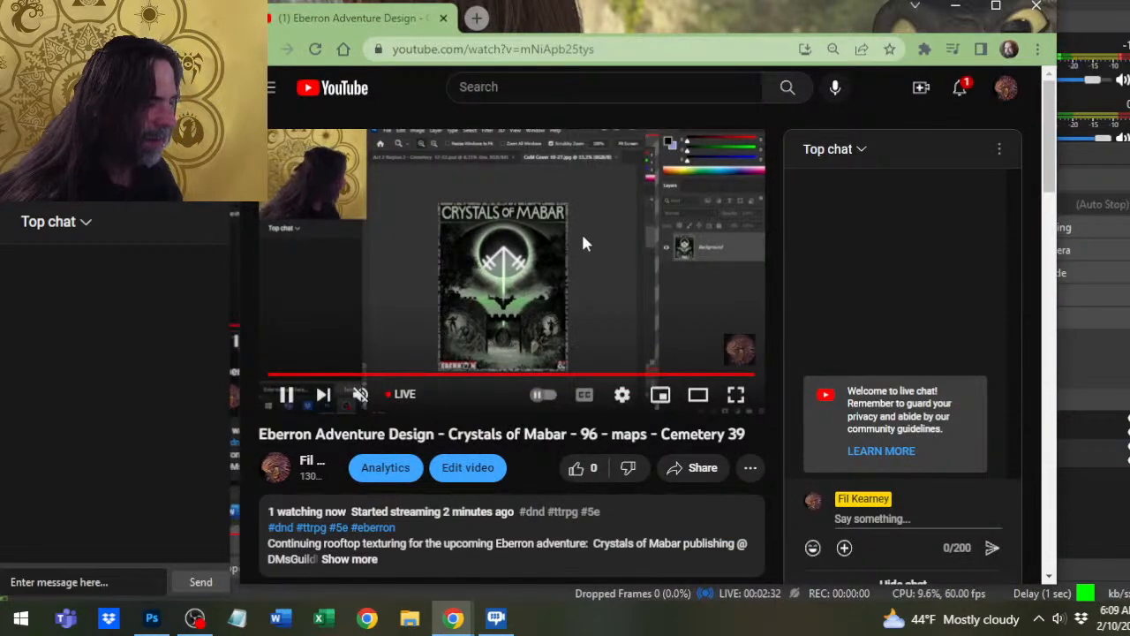
pyautogui.click(583, 469)
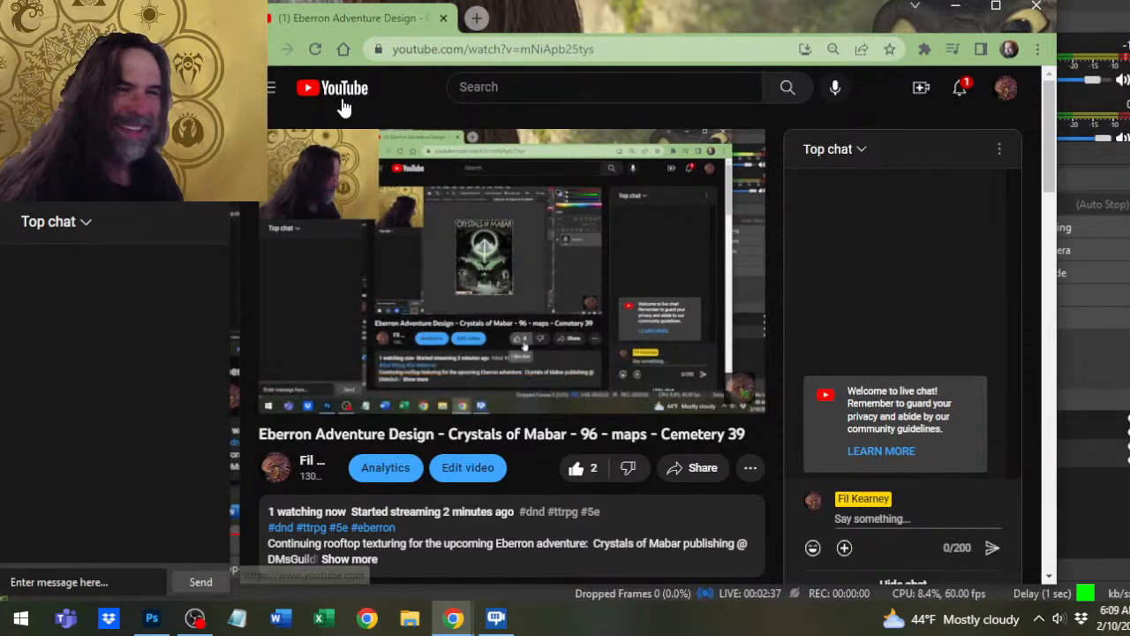
# - Switch back to Photoshop, inspect the CoM Cover 10-27.jpg artwork up close, and close that document
pyautogui.hotkey('alt', 'Tab')
pyautogui.press('Tab')
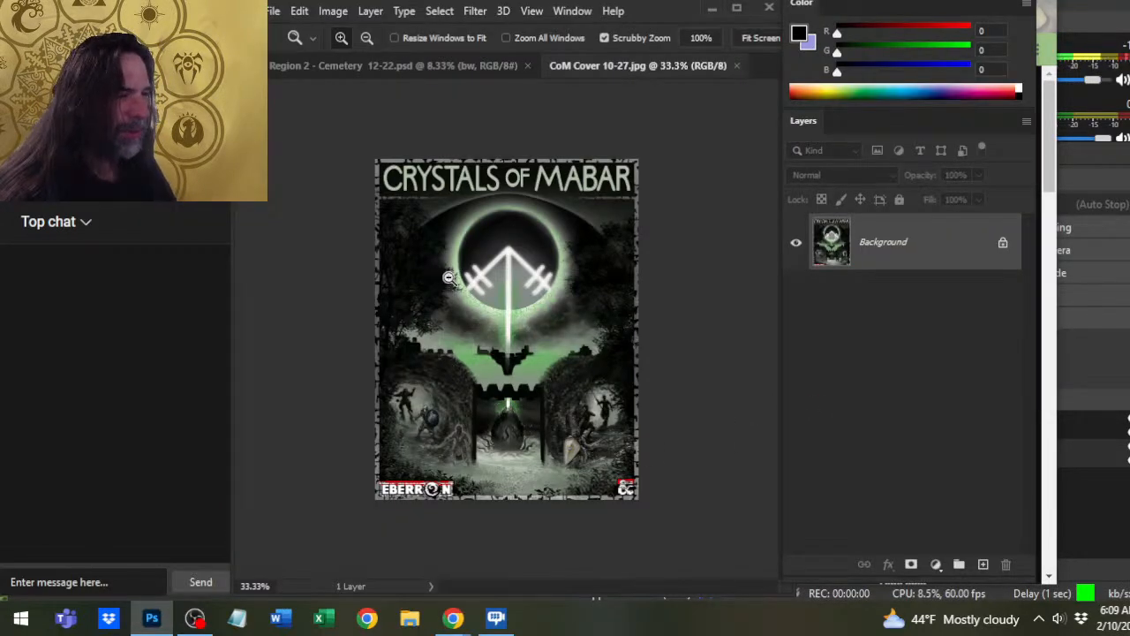
pyautogui.click(488, 294)
pyautogui.scroll(-5, 491, 293)
pyautogui.scroll(4, 474, 276)
pyautogui.scroll(-3, 468, 271)
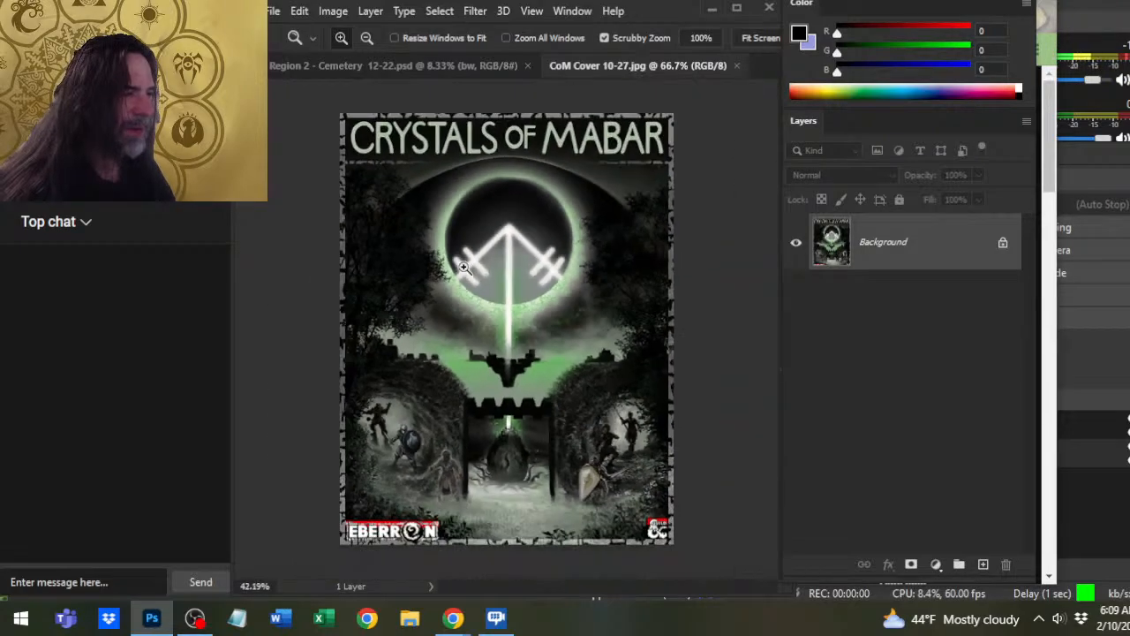
pyautogui.scroll(2, 464, 268)
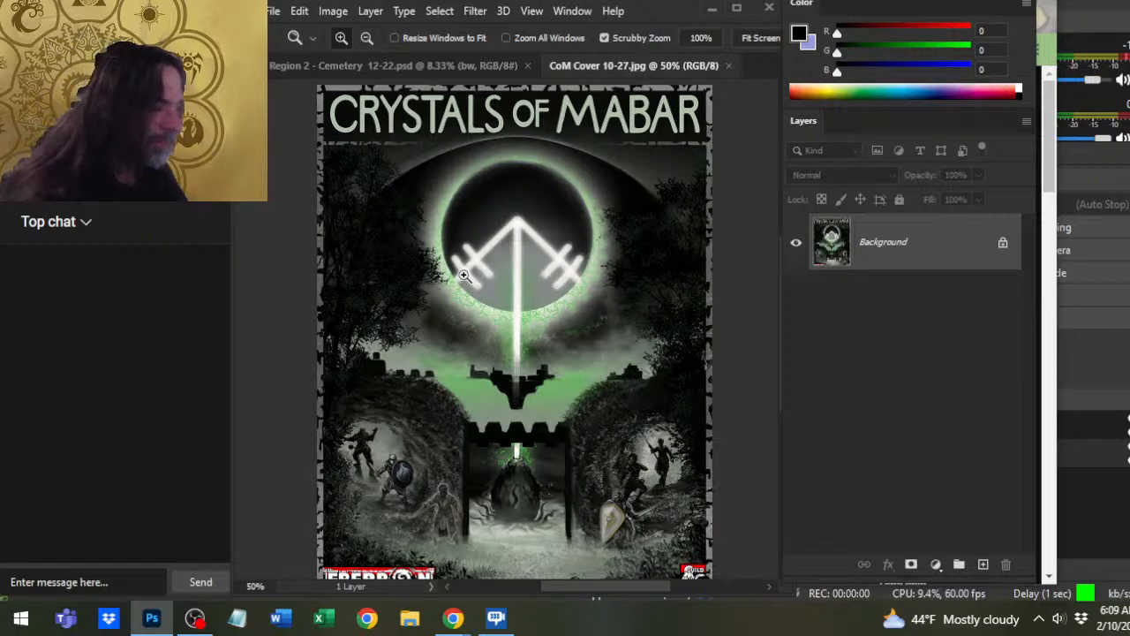
pyautogui.click(728, 65)
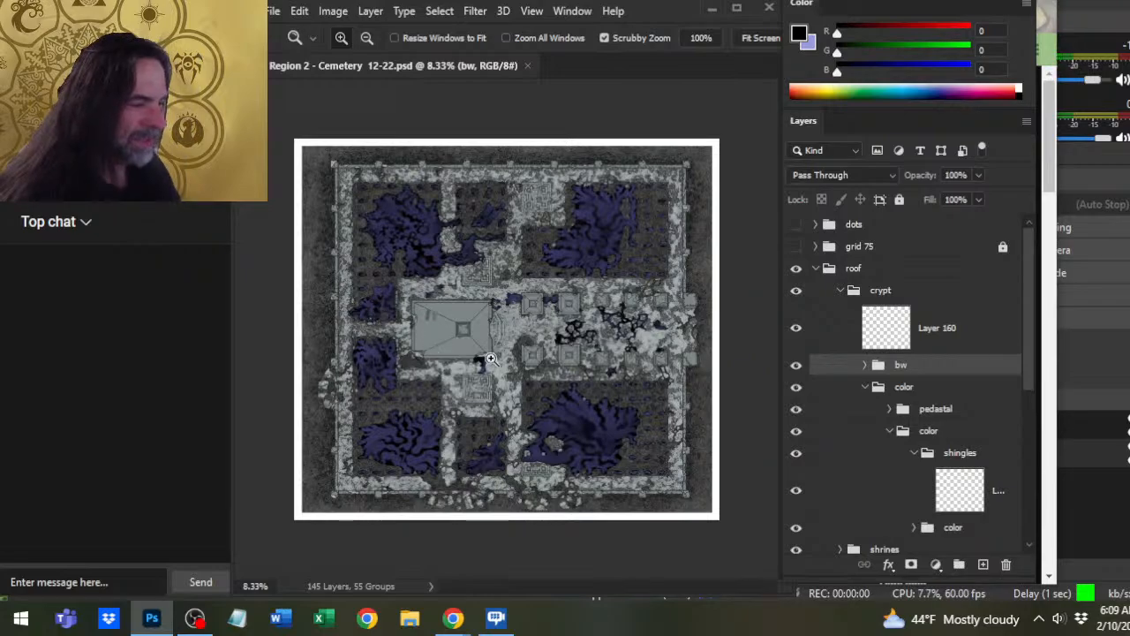
# - Focus on the large crypt roof in the cemetery map and select the roof group for the Move tool
pyautogui.moveTo(442, 327); pyautogui.dragTo(643, 357)
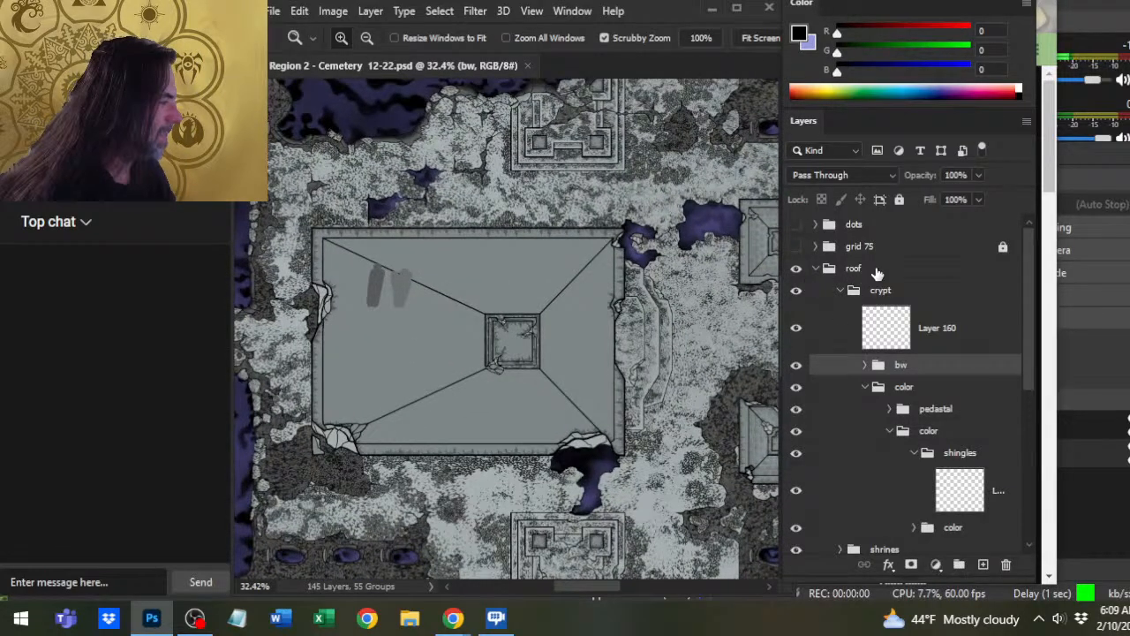
pyautogui.click(853, 267)
pyautogui.press('v')
pyautogui.moveTo(527, 407)
pyautogui.mouseDown()
pyautogui.moveTo(597, 211)
pyautogui.moveTo(641, 143)
pyautogui.moveTo(543, 323)
pyautogui.moveTo(530, 397)
pyautogui.mouseUp()
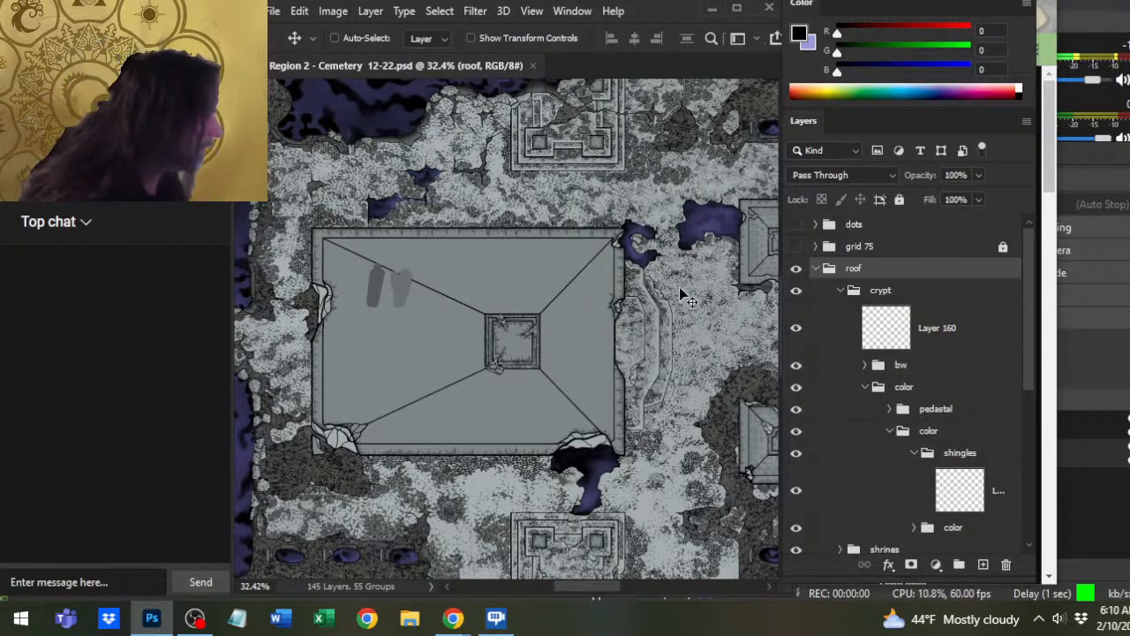
# - Hide the crypt's color group and Layer 160, and show the white layer inside the bw group
pyautogui.click(809, 389)
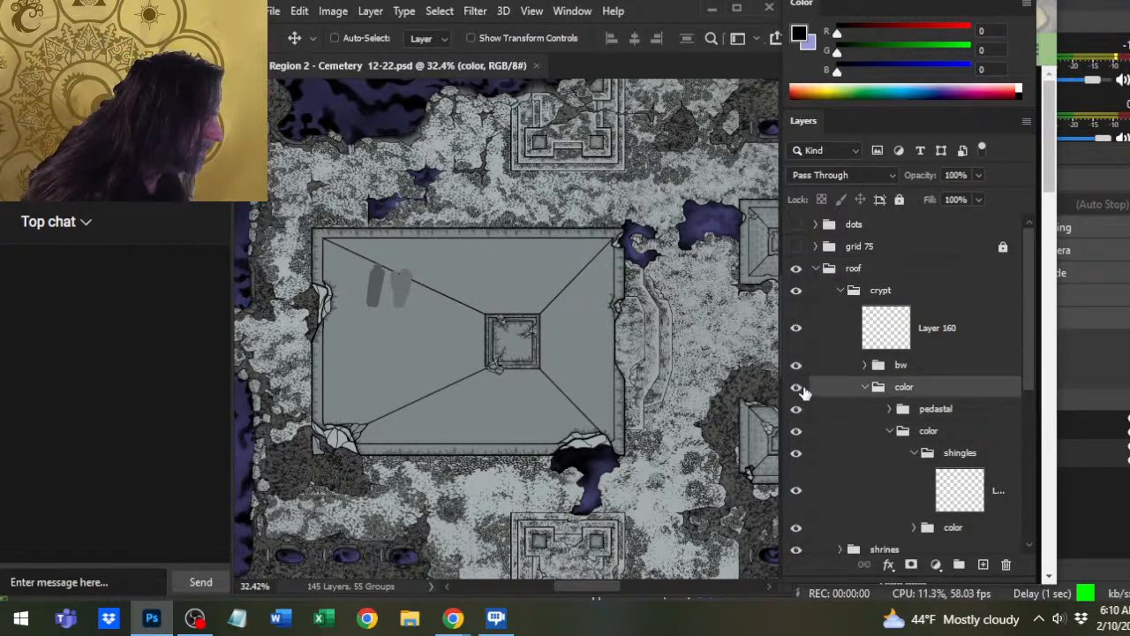
pyautogui.click(796, 386)
pyautogui.click(865, 365)
pyautogui.click(795, 425)
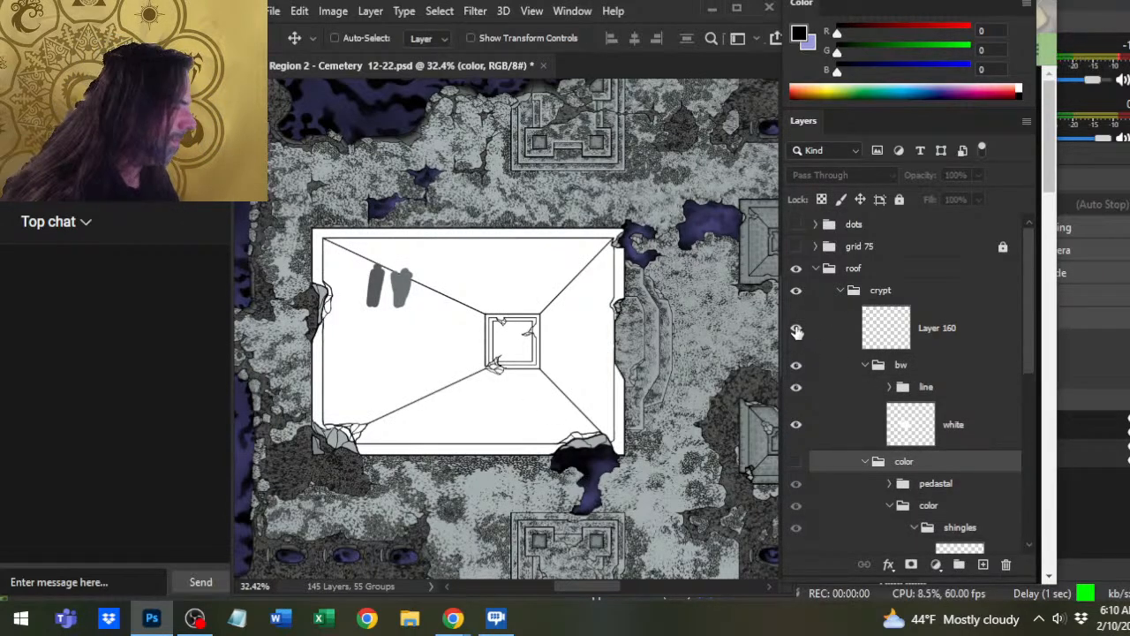
pyautogui.click(796, 327)
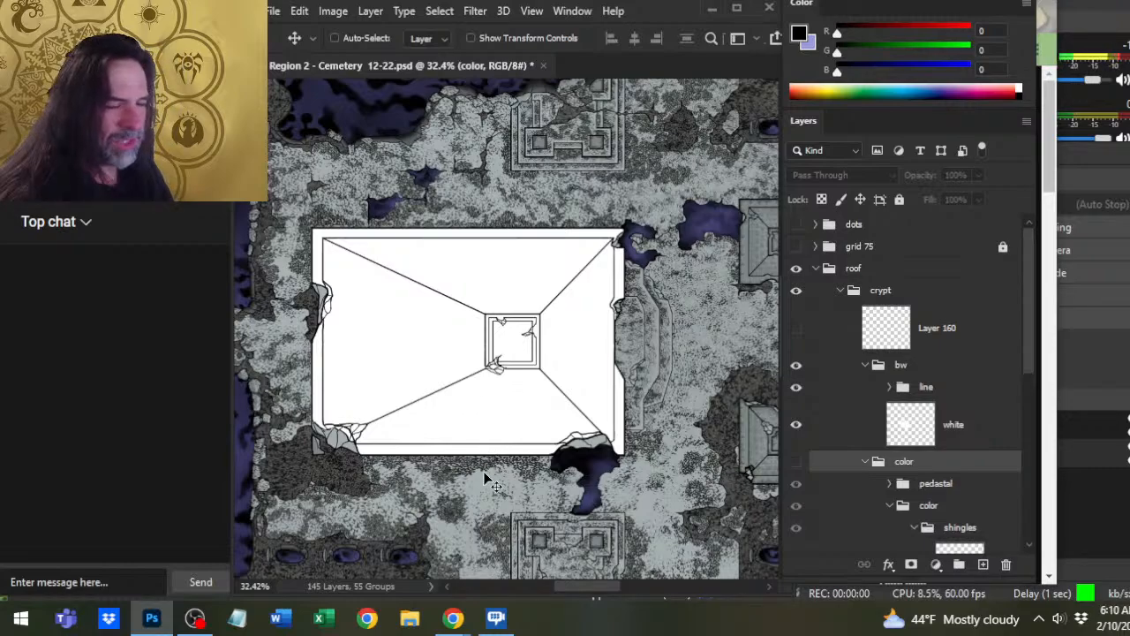
# - Try shifting the crypt's bw group slightly up and to the left, and undo the move
pyautogui.click(941, 365)
pyautogui.moveTo(479, 383)
pyautogui.mouseDown()
pyautogui.moveTo(543, 273)
pyautogui.moveTo(618, 205)
pyautogui.moveTo(484, 382)
pyautogui.mouseUp()
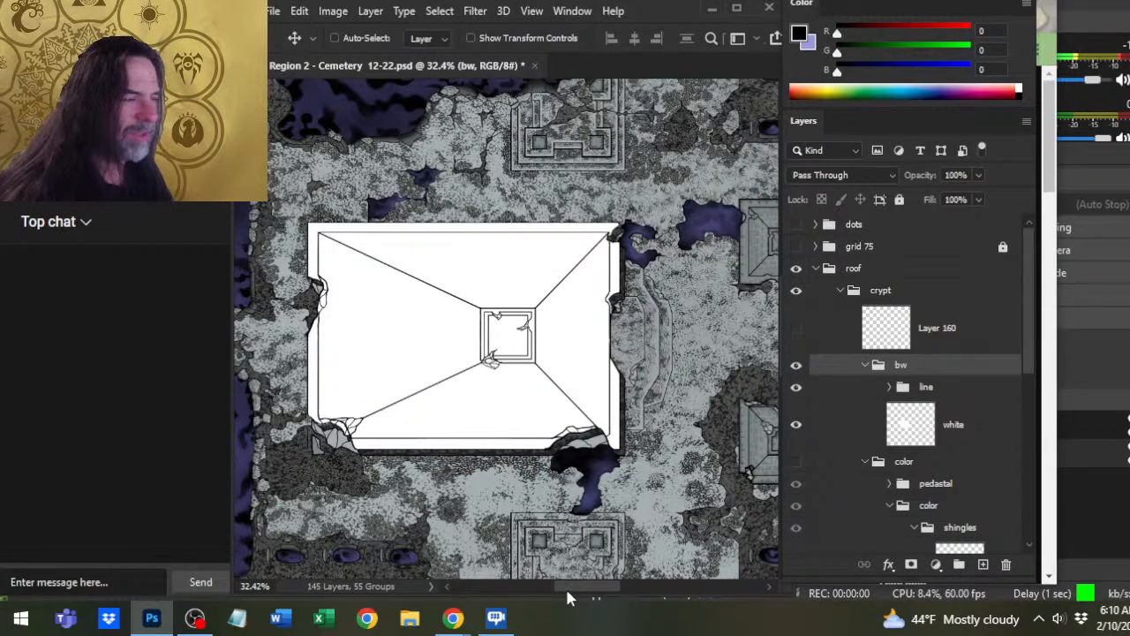
pyautogui.hotkey('ctrl', 'z')
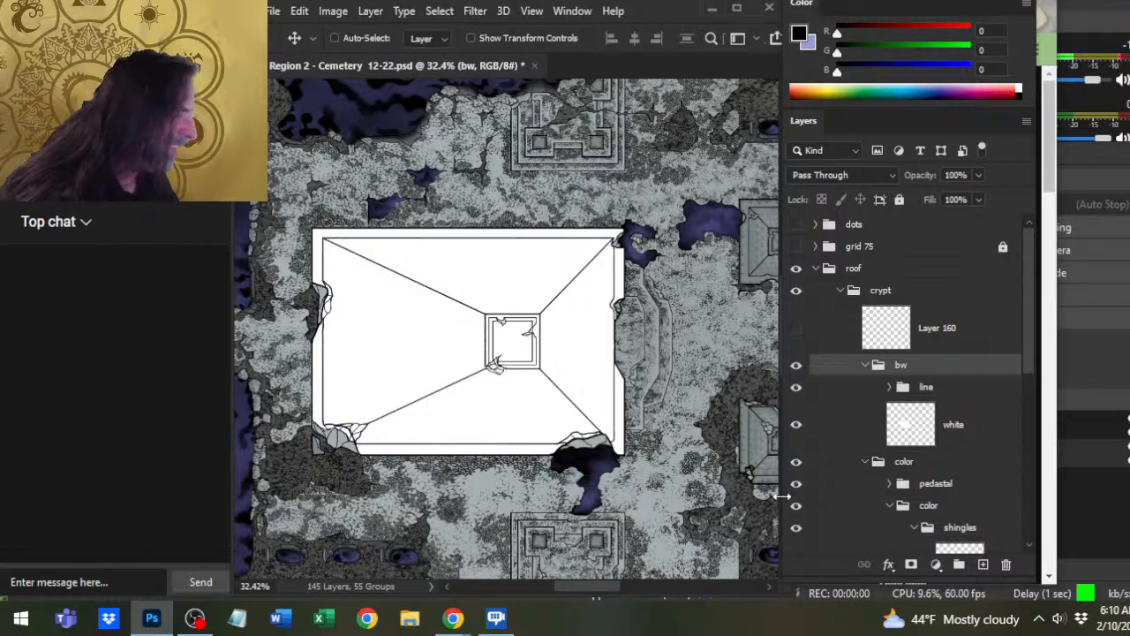
# - Show the crypt's color group again and hide the white layer in the bw group
pyautogui.click(796, 425)
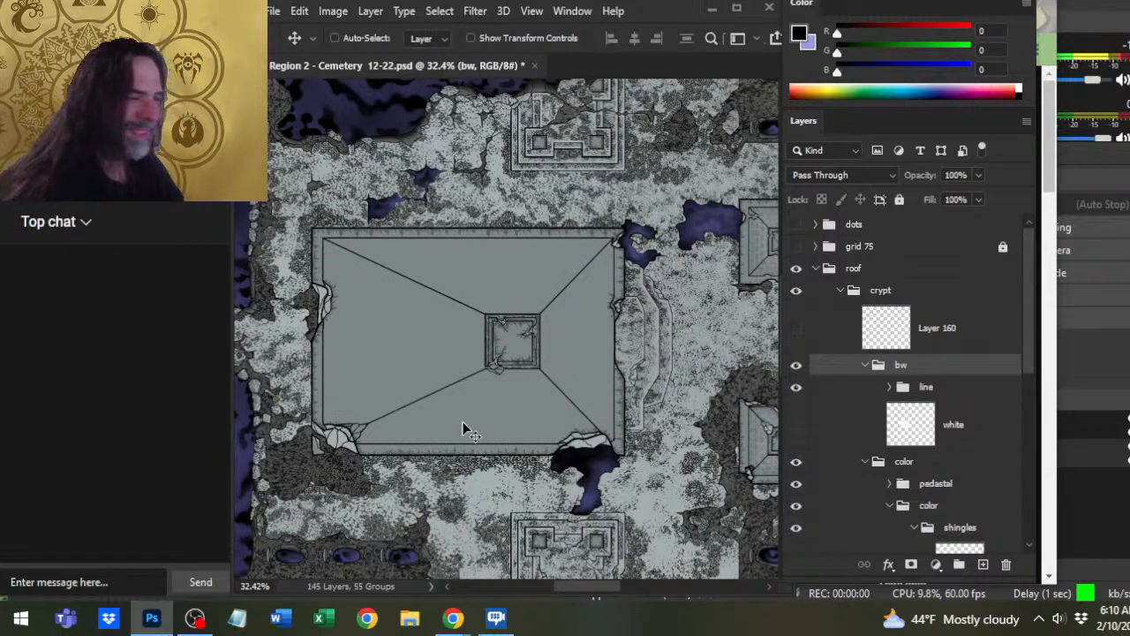
# - Examine the large crypt roof, its surroundings and the small shrine roofs beside it
pyautogui.moveTo(621, 396); pyautogui.dragTo(509, 356)
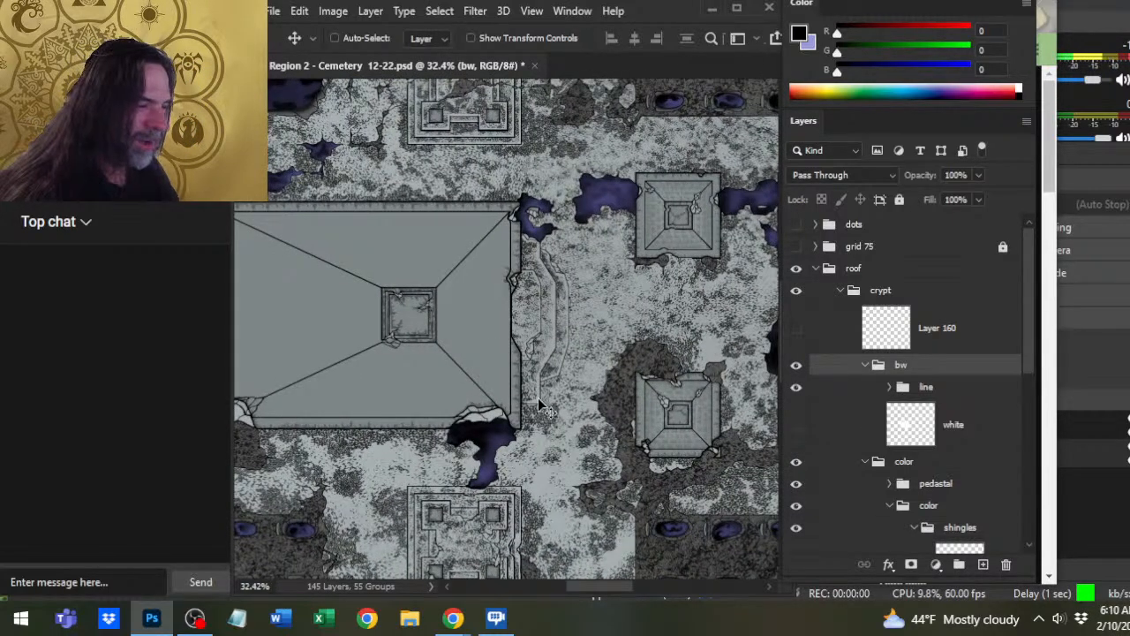
pyautogui.hotkey('ctrl', 'space')
pyautogui.moveTo(584, 402); pyautogui.dragTo(552, 433)
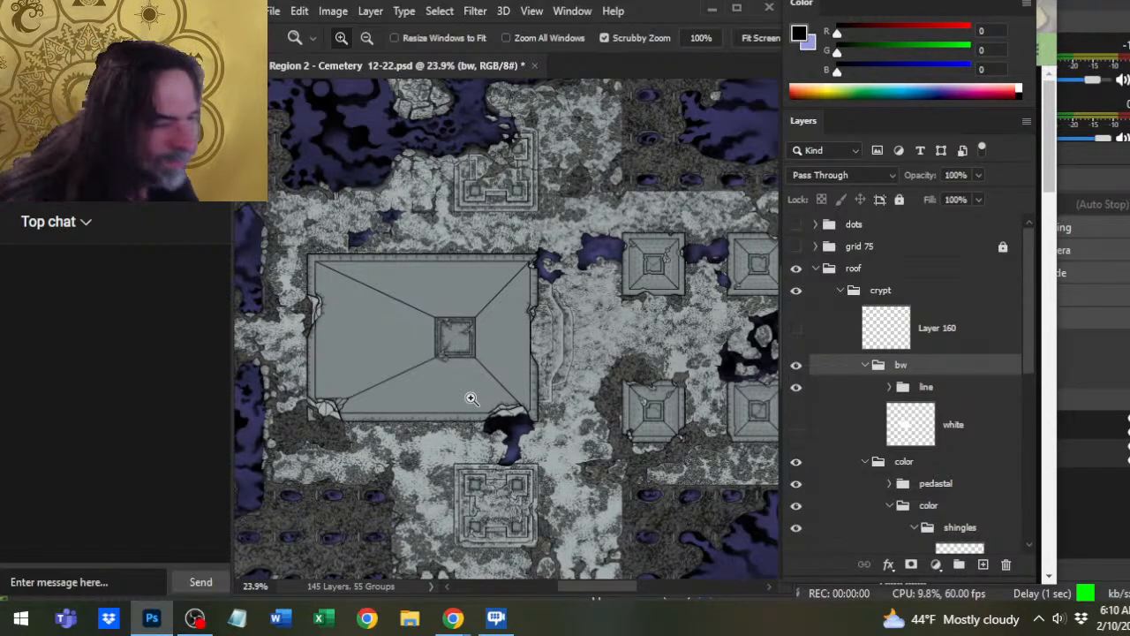
pyautogui.moveTo(386, 439); pyautogui.dragTo(430, 479)
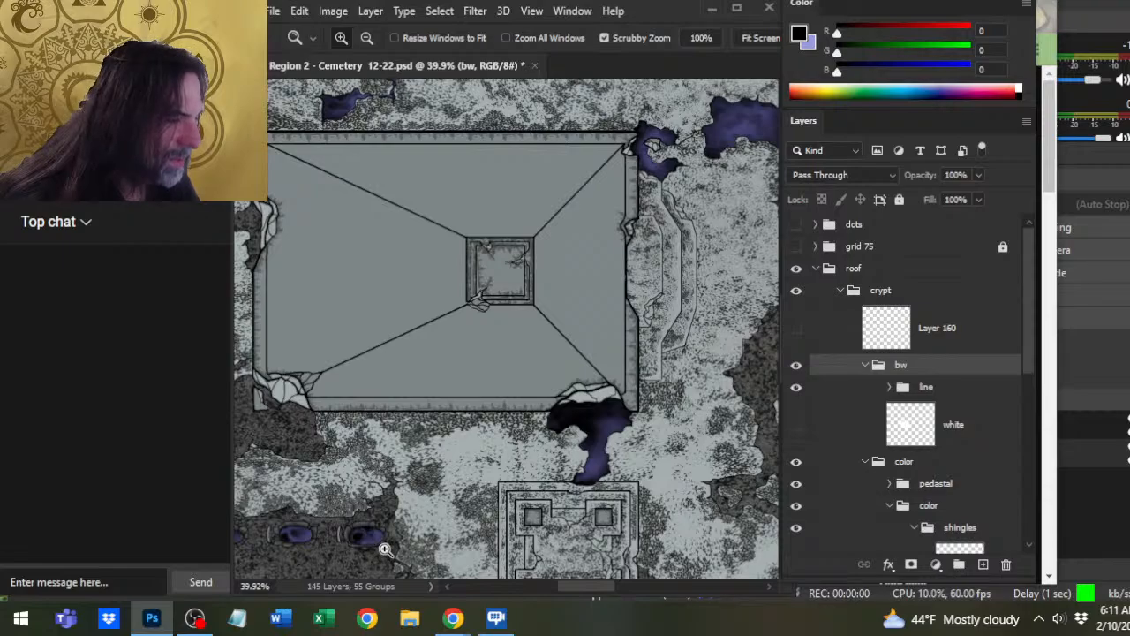
pyautogui.moveTo(632, 385); pyautogui.dragTo(409, 285)
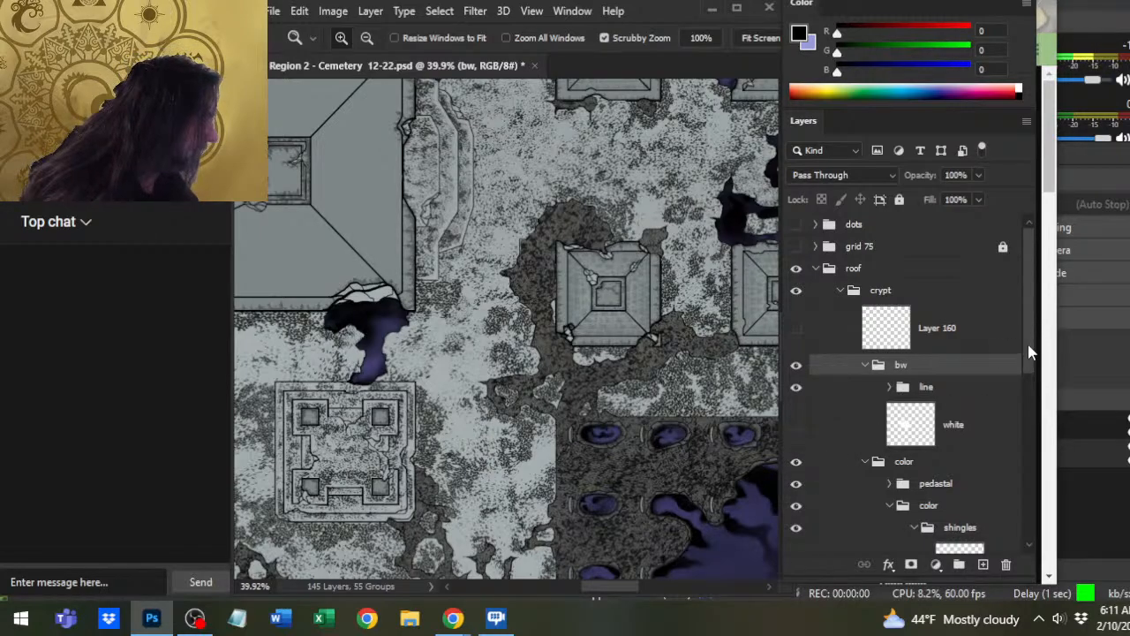
pyautogui.moveTo(1030, 353); pyautogui.dragTo(1030, 391)
pyautogui.moveTo(419, 299); pyautogui.dragTo(530, 434)
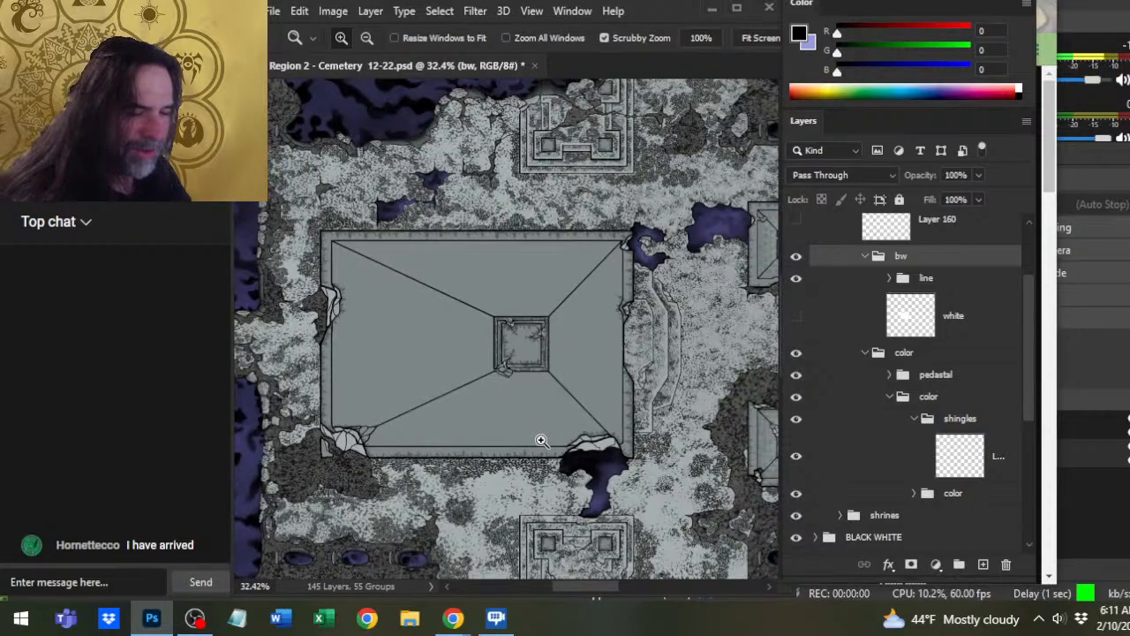
pyautogui.moveTo(633, 381); pyautogui.dragTo(517, 318)
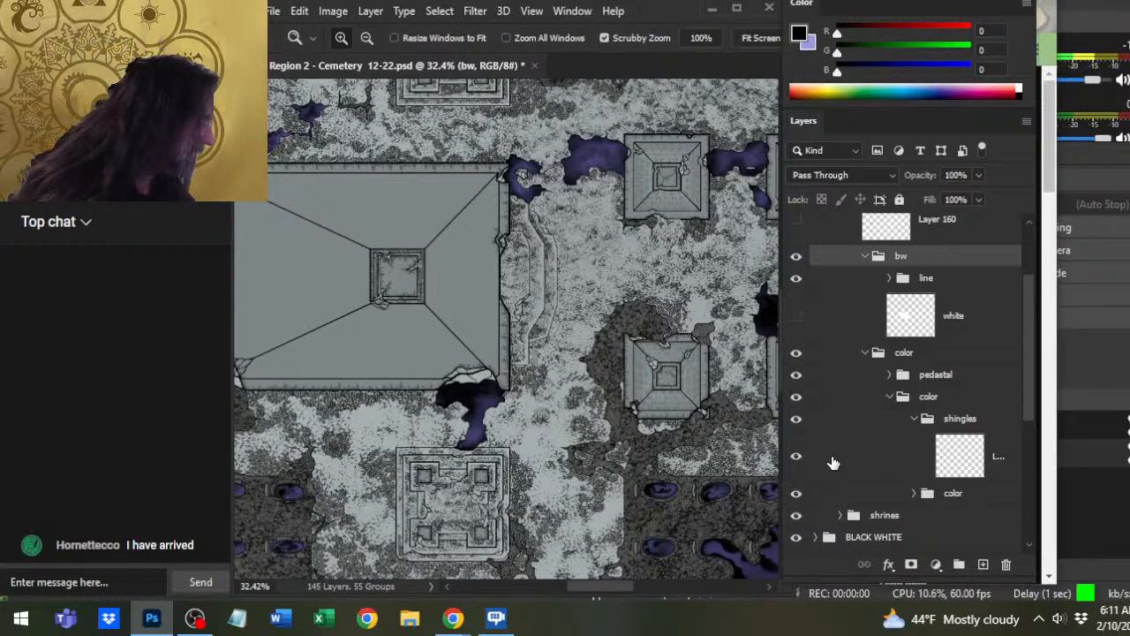
# - Hide the flat roof fill layer in the crypt's innermost color group to view the interior beneath, and show it again
pyautogui.click(910, 497)
pyautogui.scroll(-2, 918, 423)
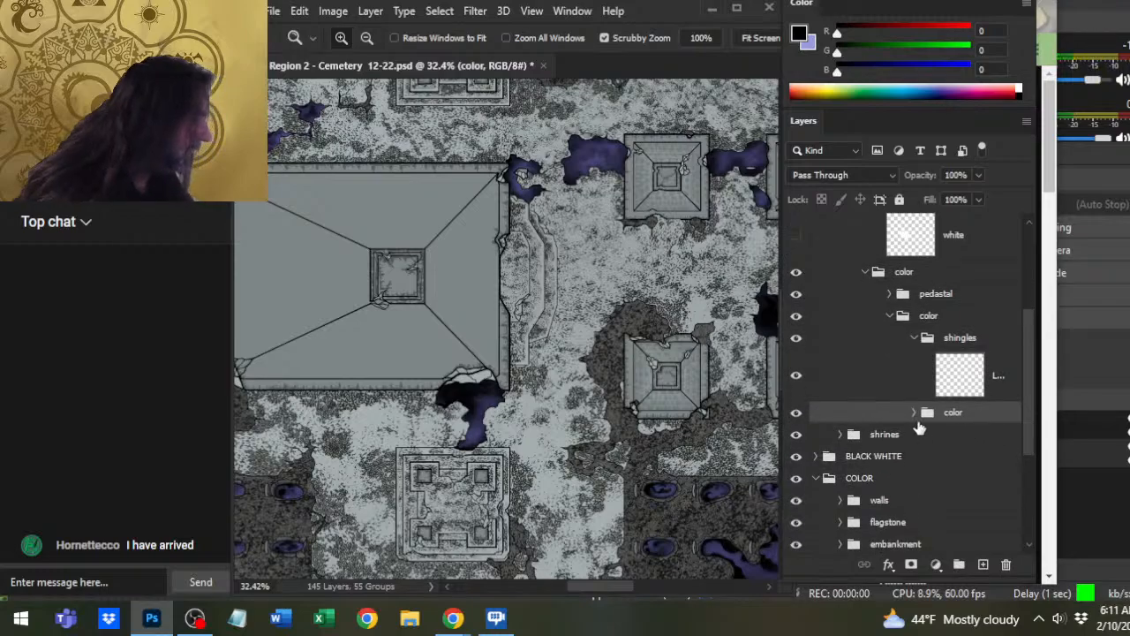
pyautogui.click(914, 412)
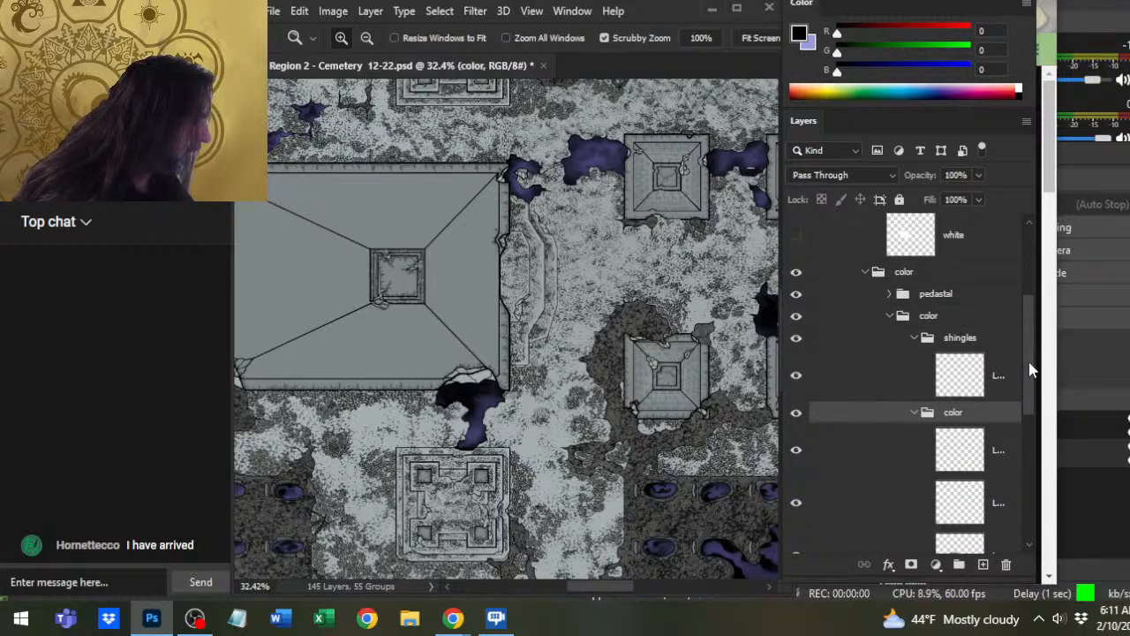
pyautogui.moveTo(1032, 369); pyautogui.dragTo(1021, 416)
pyautogui.click(796, 427)
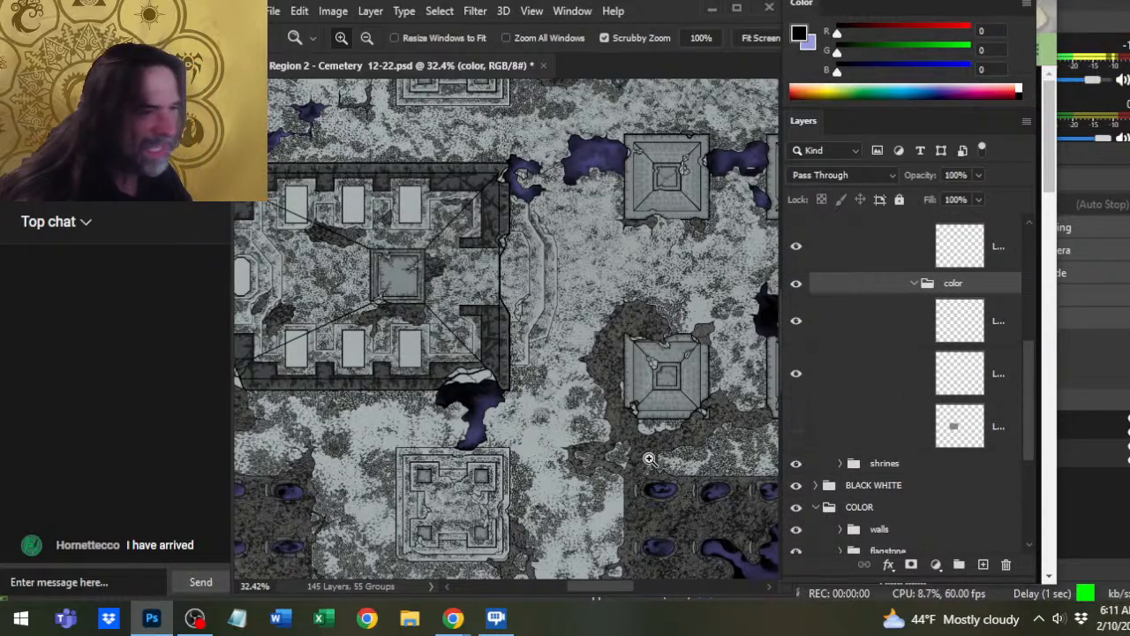
pyautogui.moveTo(392, 298); pyautogui.dragTo(607, 351)
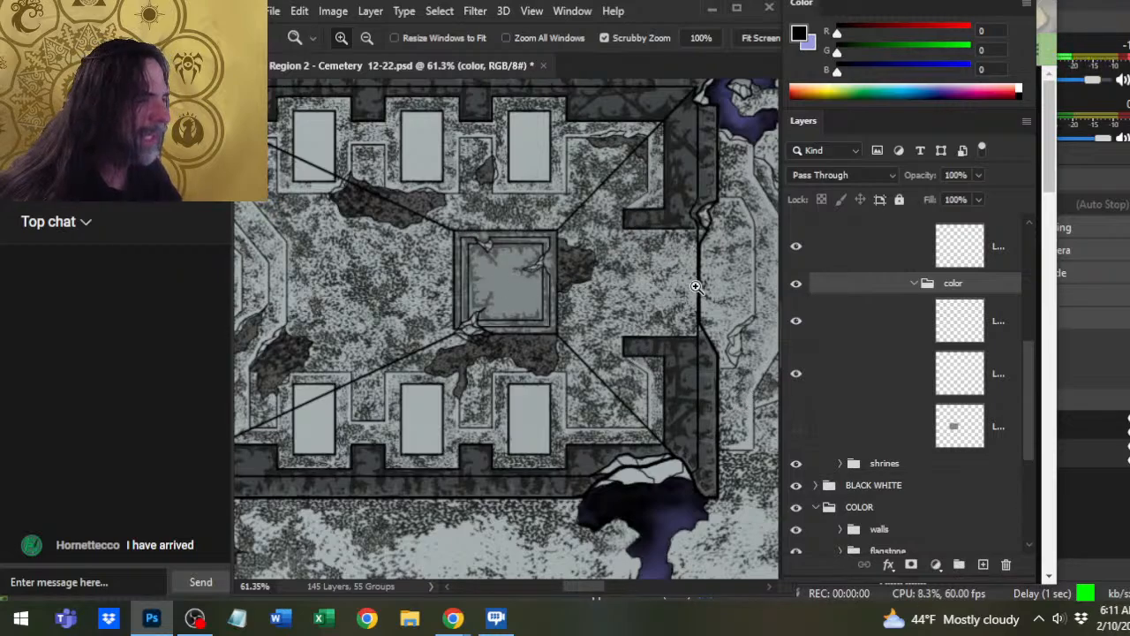
pyautogui.click(797, 426)
# - Compare the shingle texture on the small shrine roofs with the plain surface of the large crypt roof
pyautogui.moveTo(646, 357); pyautogui.dragTo(472, 351)
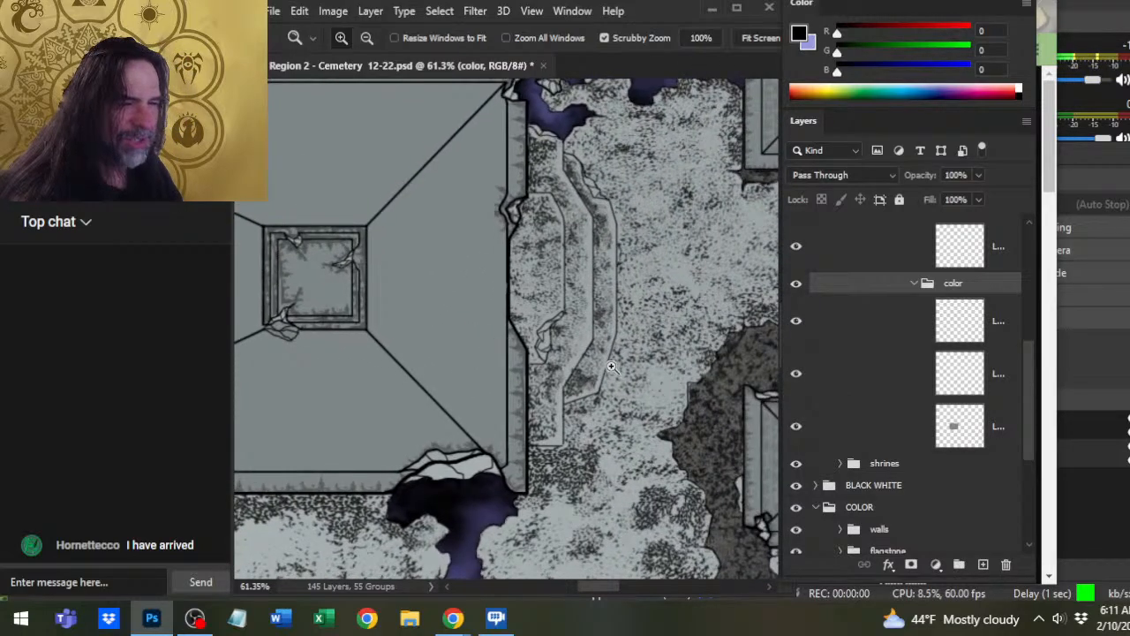
pyautogui.scroll(-3, 530, 367)
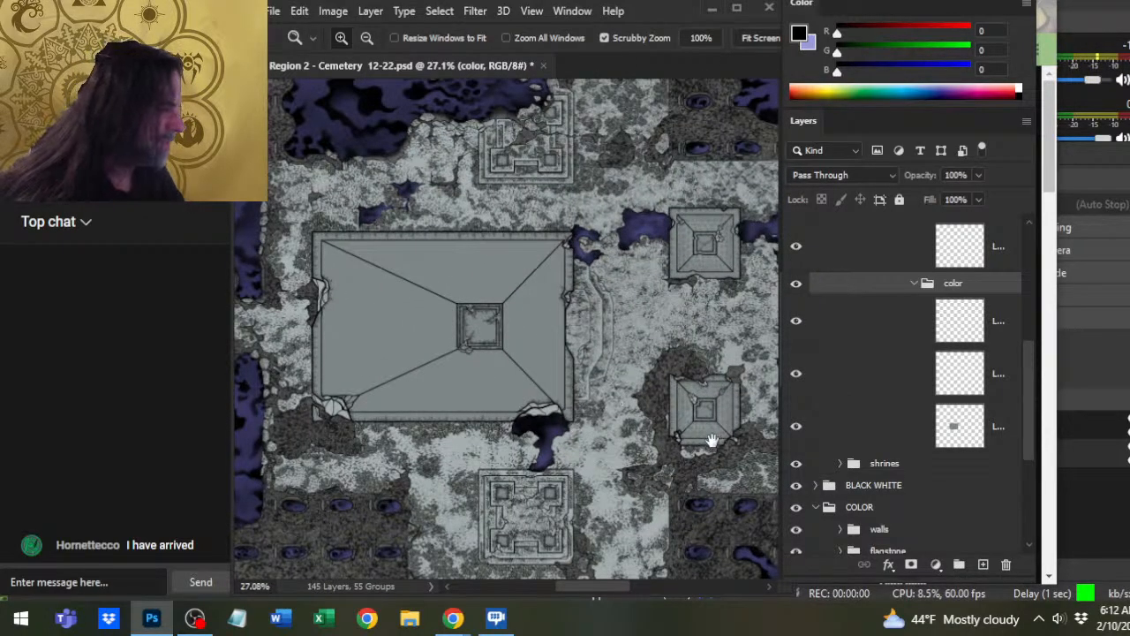
pyautogui.moveTo(713, 441); pyautogui.dragTo(576, 437)
pyautogui.scroll(2, 524, 375)
pyautogui.moveTo(413, 314); pyautogui.dragTo(499, 338)
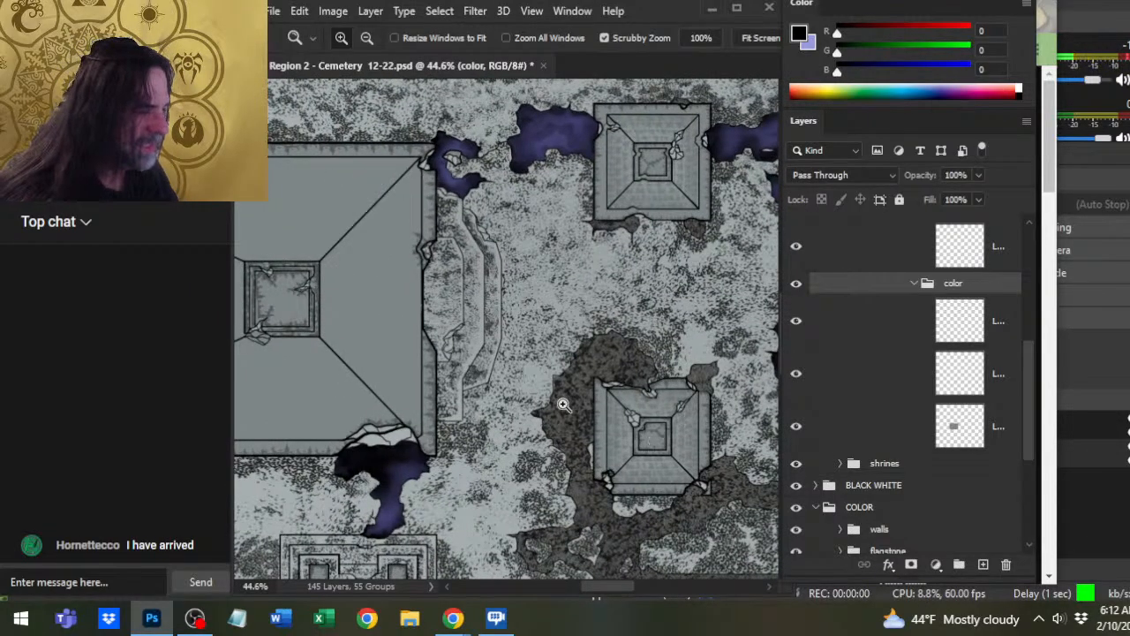
pyautogui.scroll(3, 668, 424)
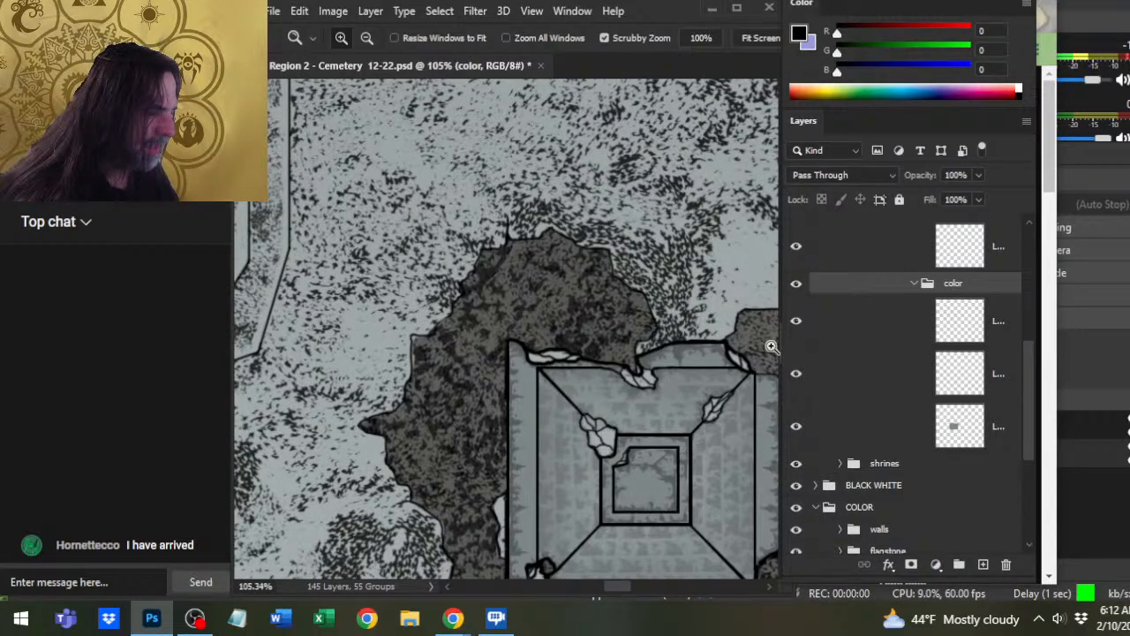
pyautogui.moveTo(638, 462); pyautogui.dragTo(483, 433)
pyautogui.moveTo(415, 369); pyautogui.dragTo(679, 334)
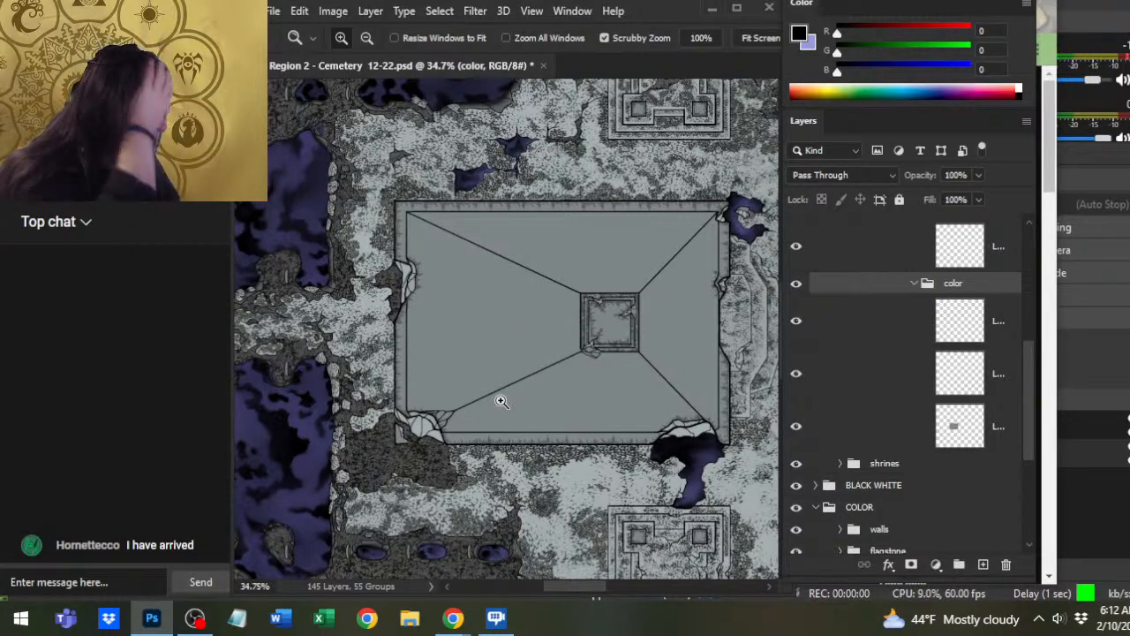
# - Collapse the crypt's innermost color group and check the visibility of the layer in the shingles group
pyautogui.click(914, 283)
pyautogui.moveTo(1030, 402); pyautogui.dragTo(1004, 343)
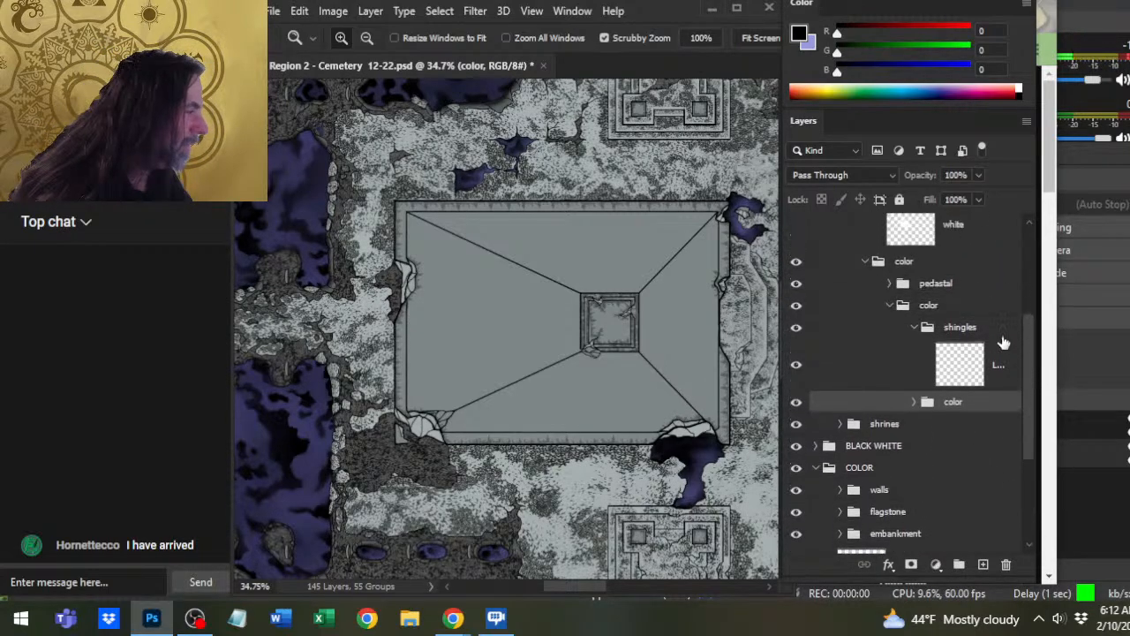
pyautogui.click(796, 365)
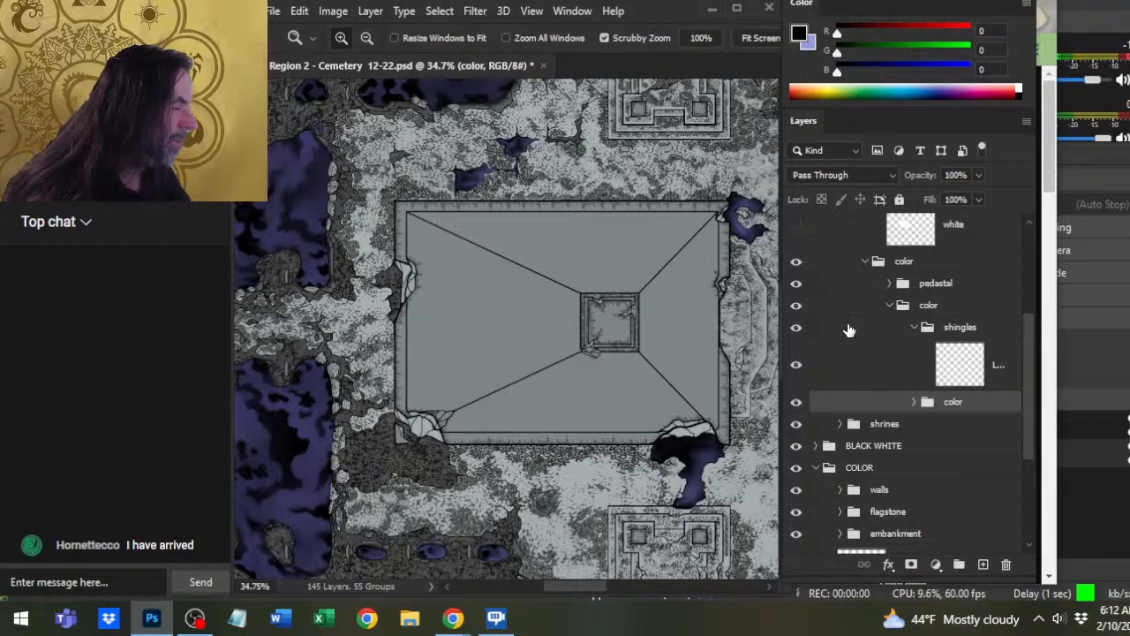
# - Sample the shingle grey from the small shrine roof as the brush color, RGB 138, 148, 149, and return to the crypt
pyautogui.moveTo(641, 427); pyautogui.dragTo(439, 358)
pyautogui.moveTo(641, 364); pyautogui.dragTo(687, 369)
pyautogui.press('b')
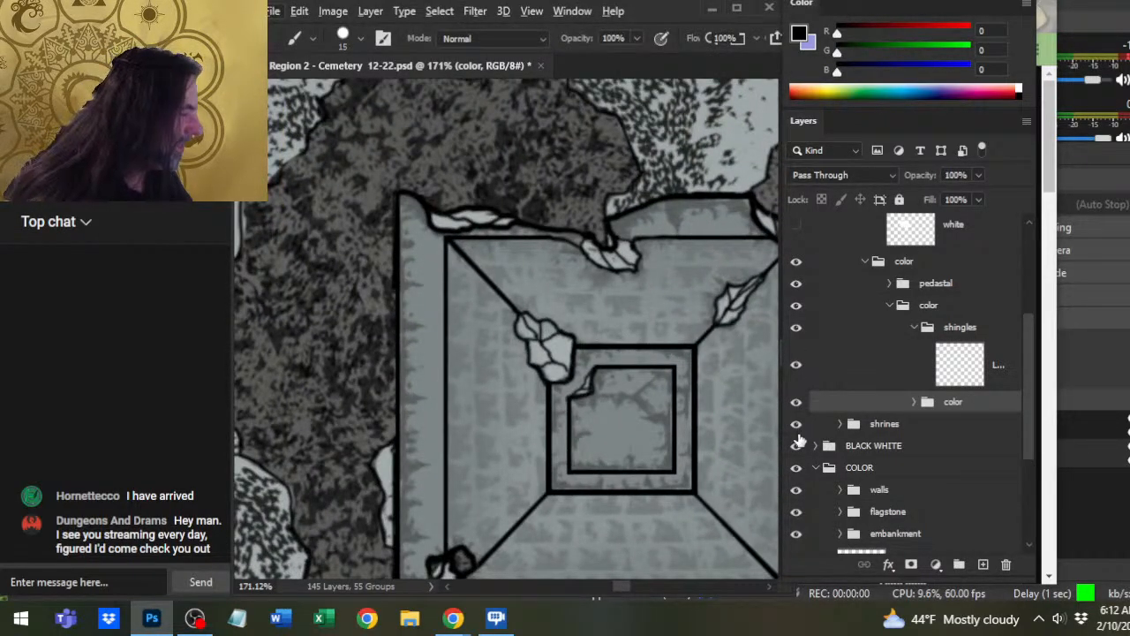
pyautogui.keyDown('alt'); pyautogui.click(533, 422); pyautogui.keyUp('alt')
pyautogui.moveTo(532, 421); pyautogui.dragTo(532, 404)
pyautogui.press('z')
pyautogui.moveTo(661, 372); pyautogui.dragTo(538, 376)
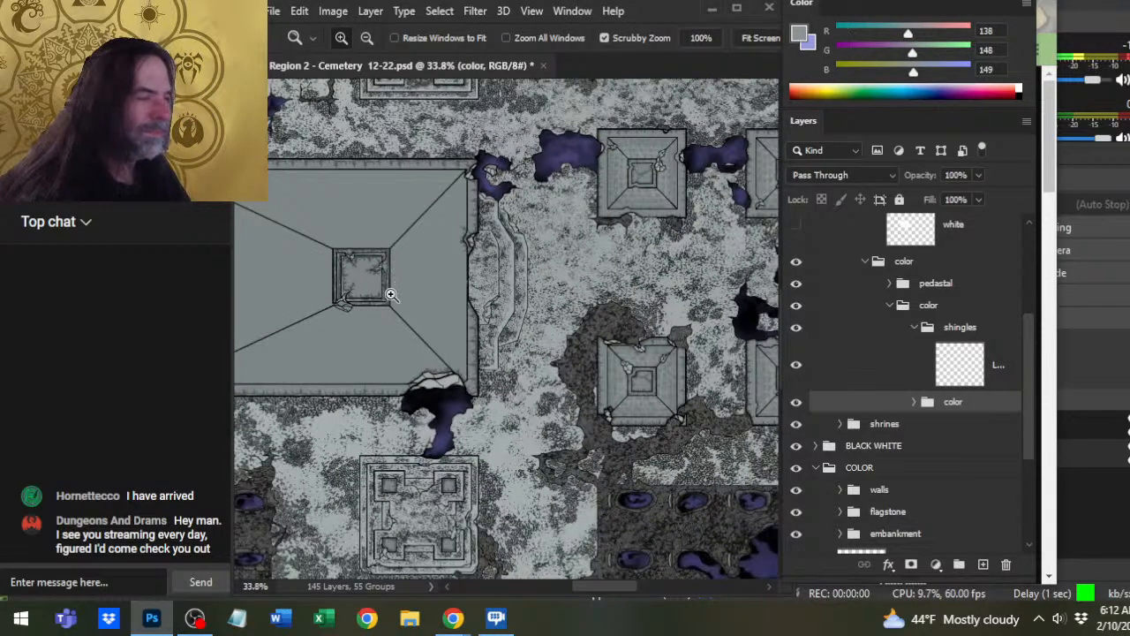
# - Select the layer in the crypt's shingles group, show the grid 75 group over the whole map, and hide and collapse the roof group
pyautogui.click(812, 372)
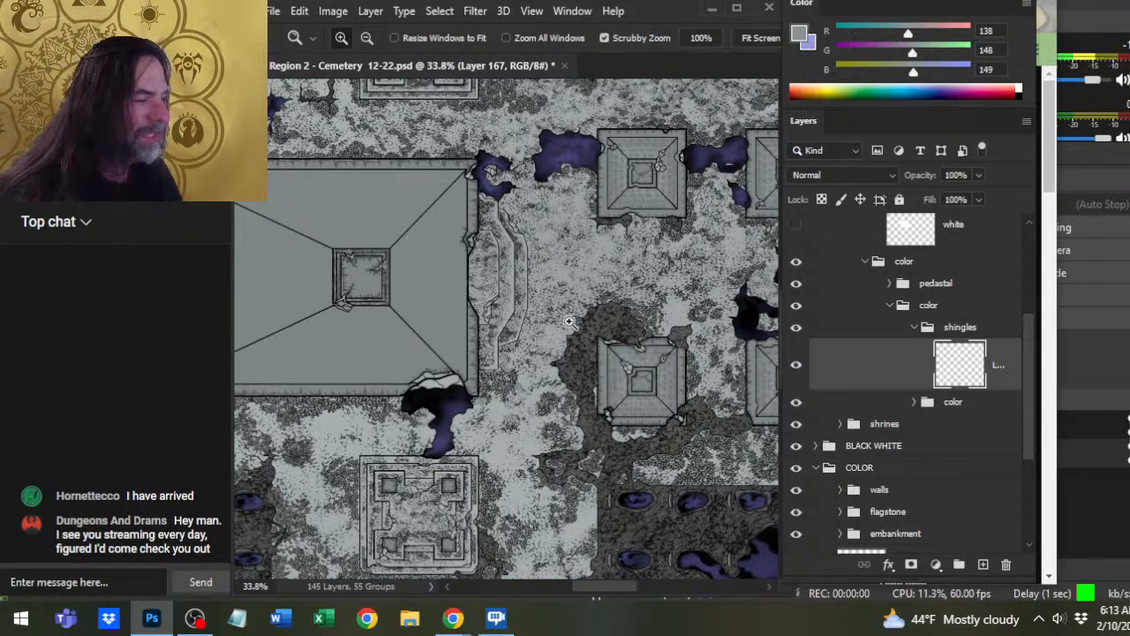
pyautogui.moveTo(620, 351); pyautogui.dragTo(511, 366)
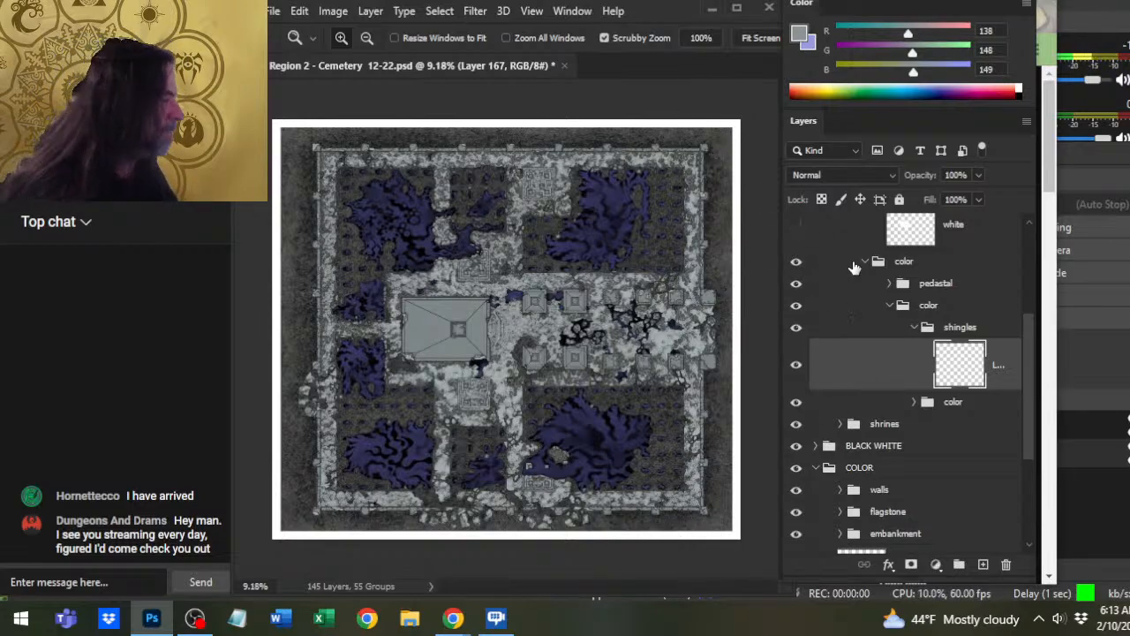
pyautogui.scroll(5, 1021, 405)
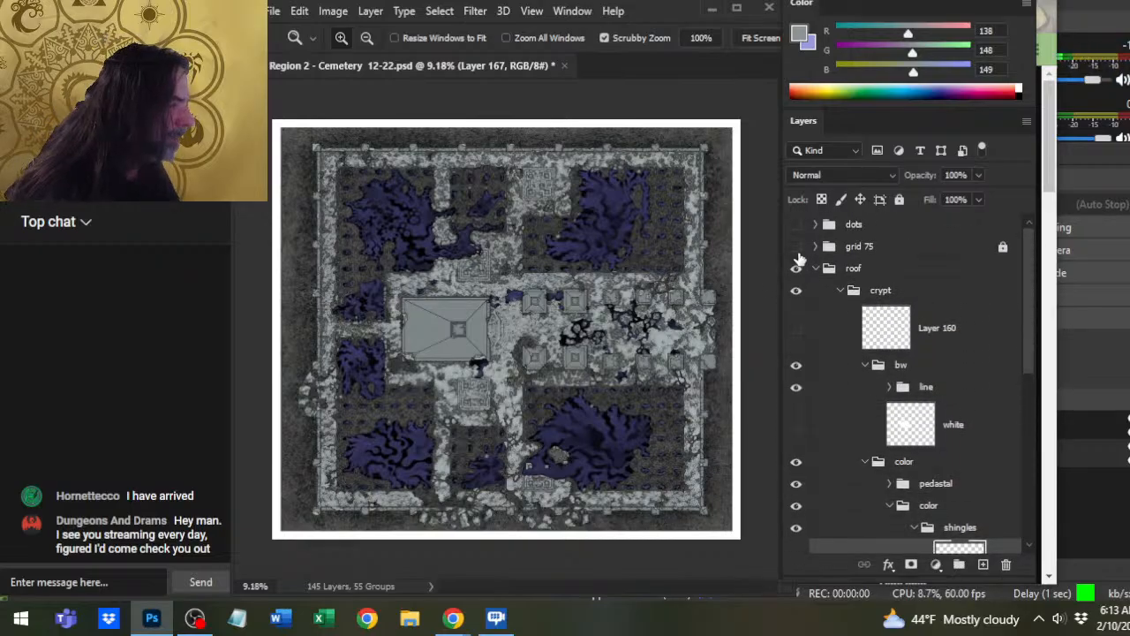
pyautogui.moveTo(528, 344); pyautogui.dragTo(521, 372)
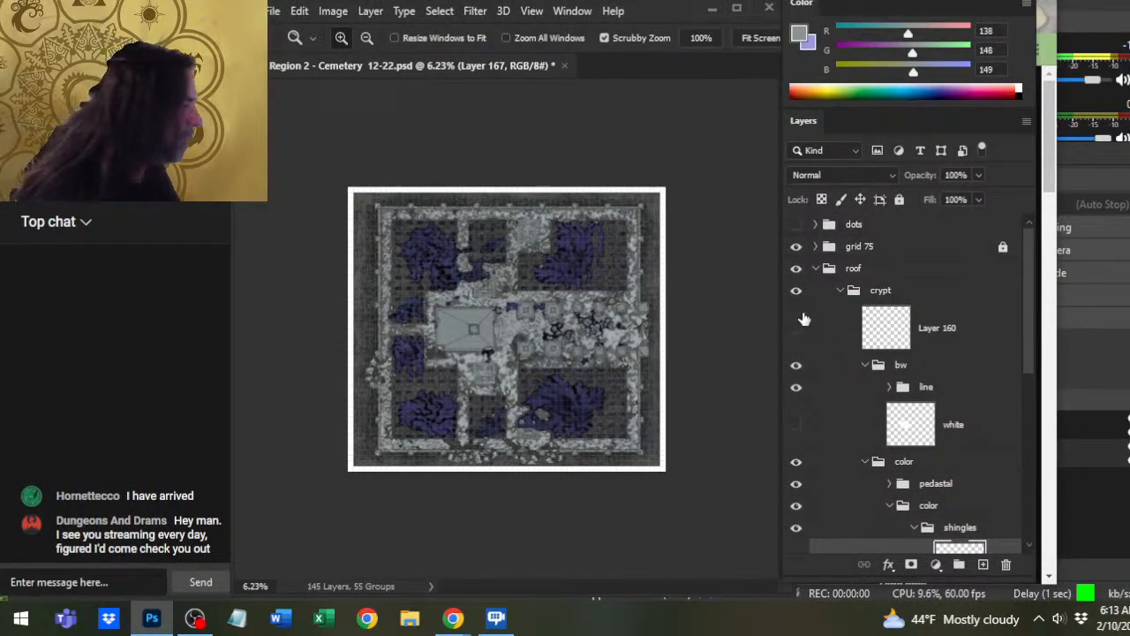
pyautogui.click(796, 268)
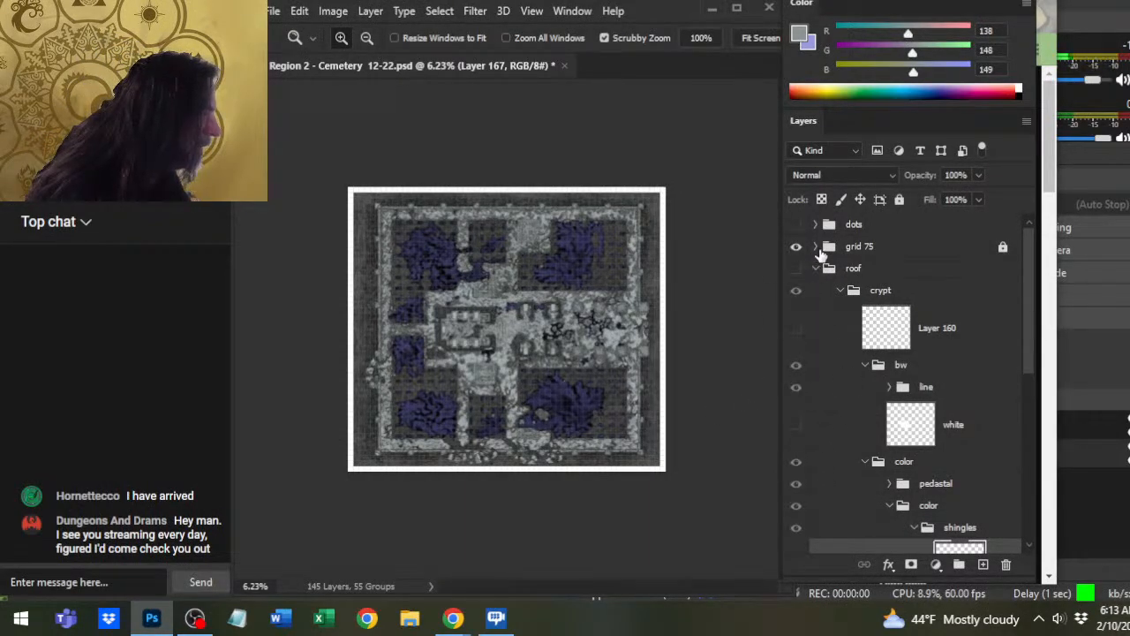
pyautogui.click(828, 268)
pyautogui.click(815, 267)
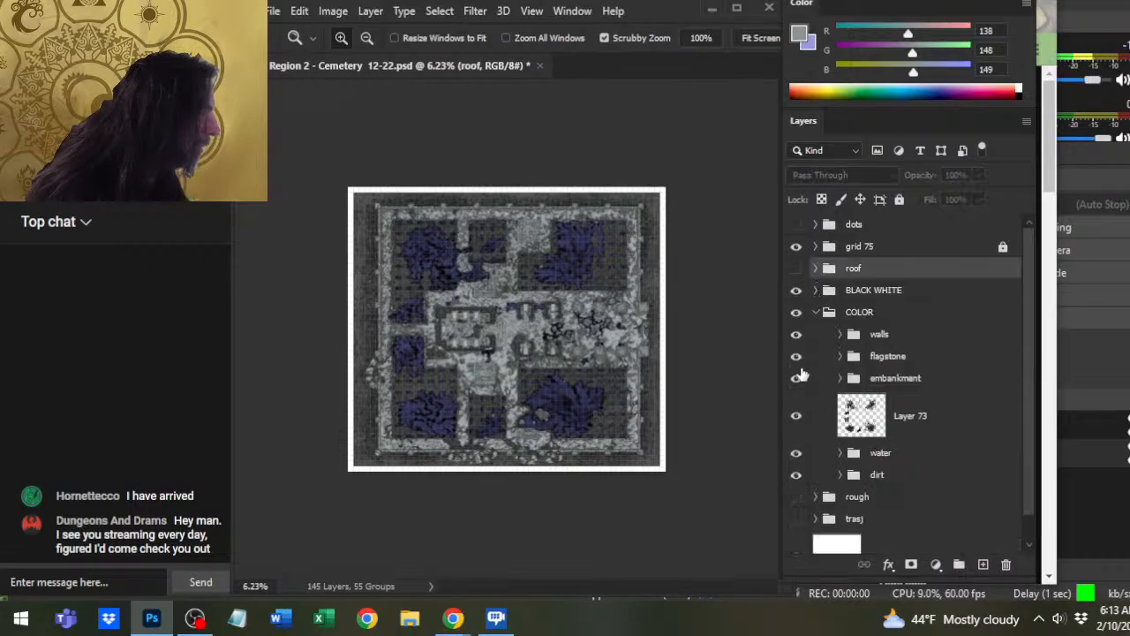
# - Hide the COLOR group and expand the grid 75 group to examine the map's line art beneath the grid
pyautogui.click(795, 313)
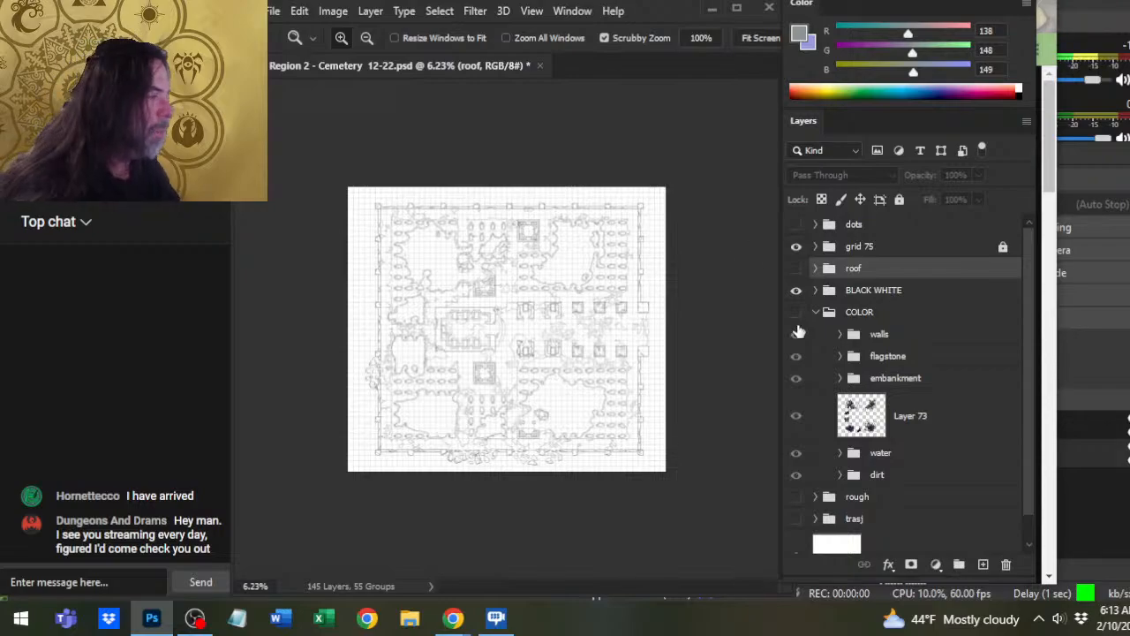
pyautogui.click(815, 246)
pyautogui.click(796, 306)
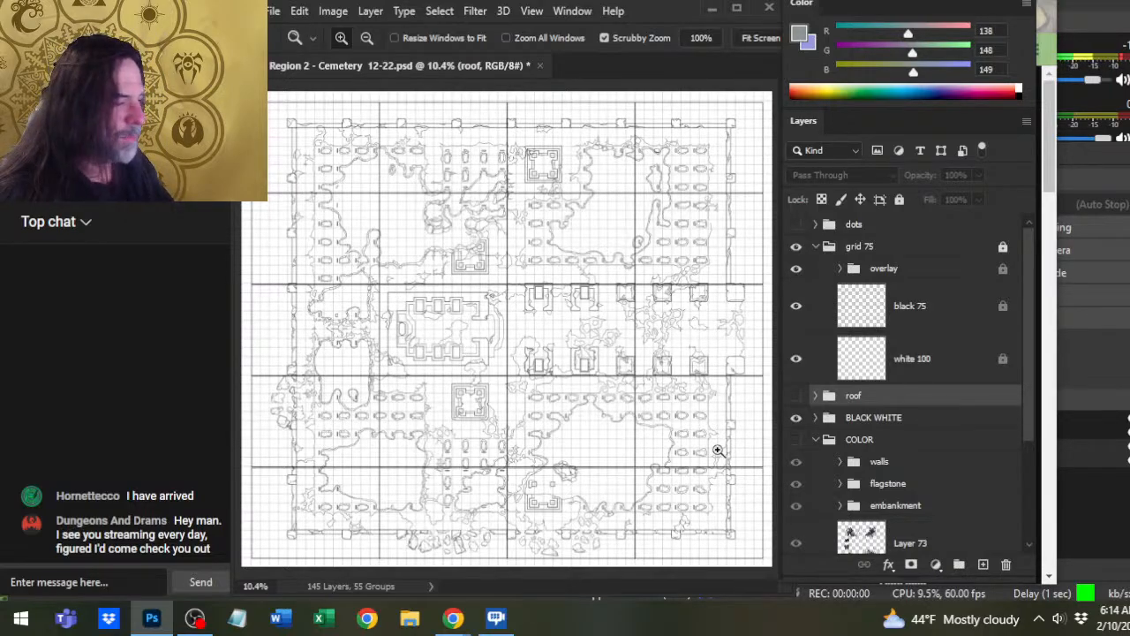
pyautogui.moveTo(422, 343); pyautogui.dragTo(512, 338)
pyautogui.moveTo(389, 348); pyautogui.dragTo(427, 413)
pyautogui.moveTo(612, 414); pyautogui.dragTo(400, 359)
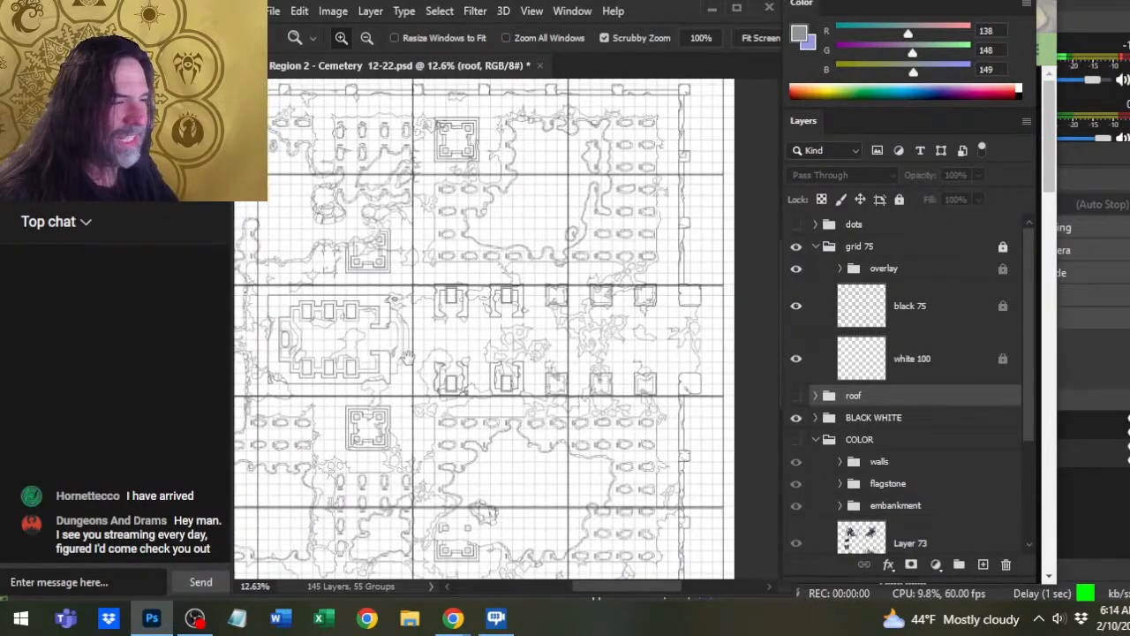
pyautogui.moveTo(489, 401); pyautogui.dragTo(558, 314)
# - Show the COLOR and roof groups again and hide the grid 75 group
pyautogui.click(796, 439)
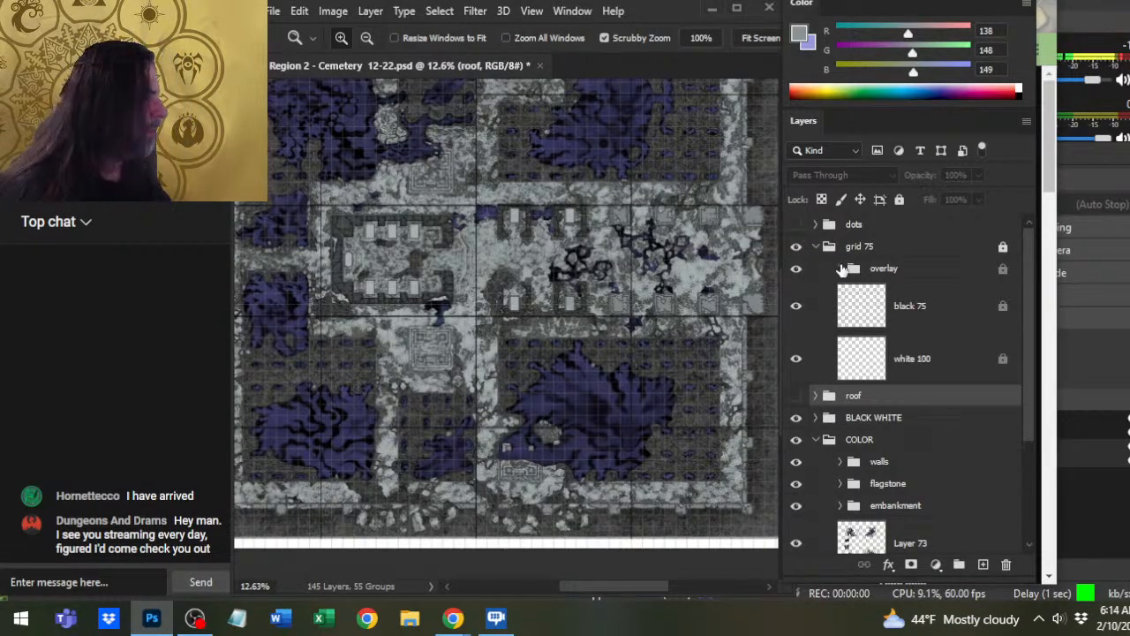
pyautogui.click(795, 248)
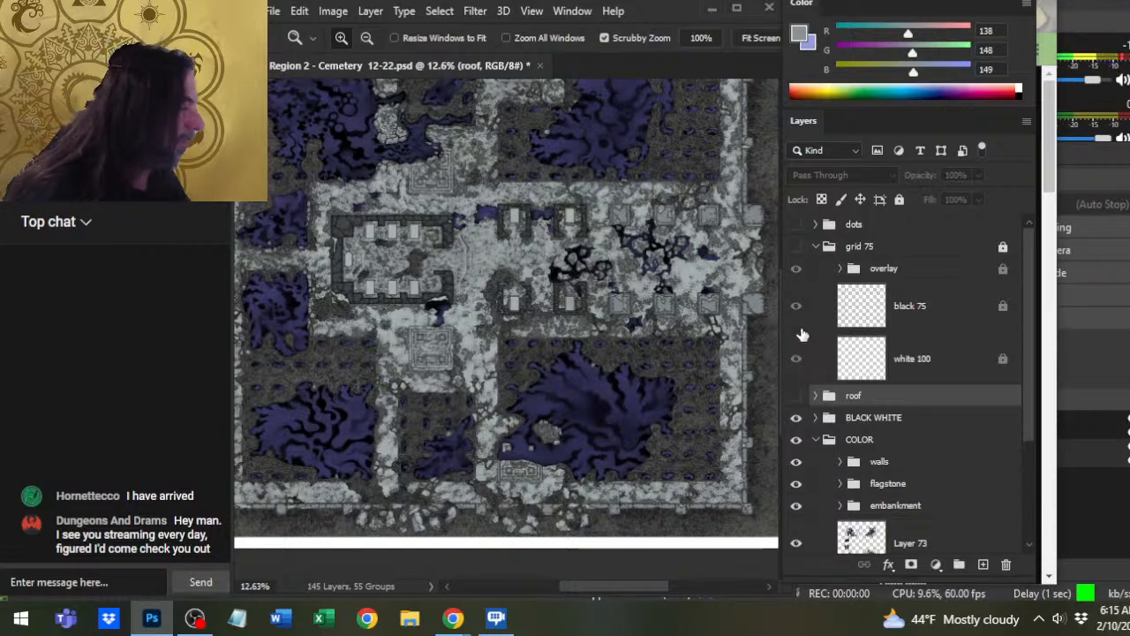
pyautogui.click(796, 395)
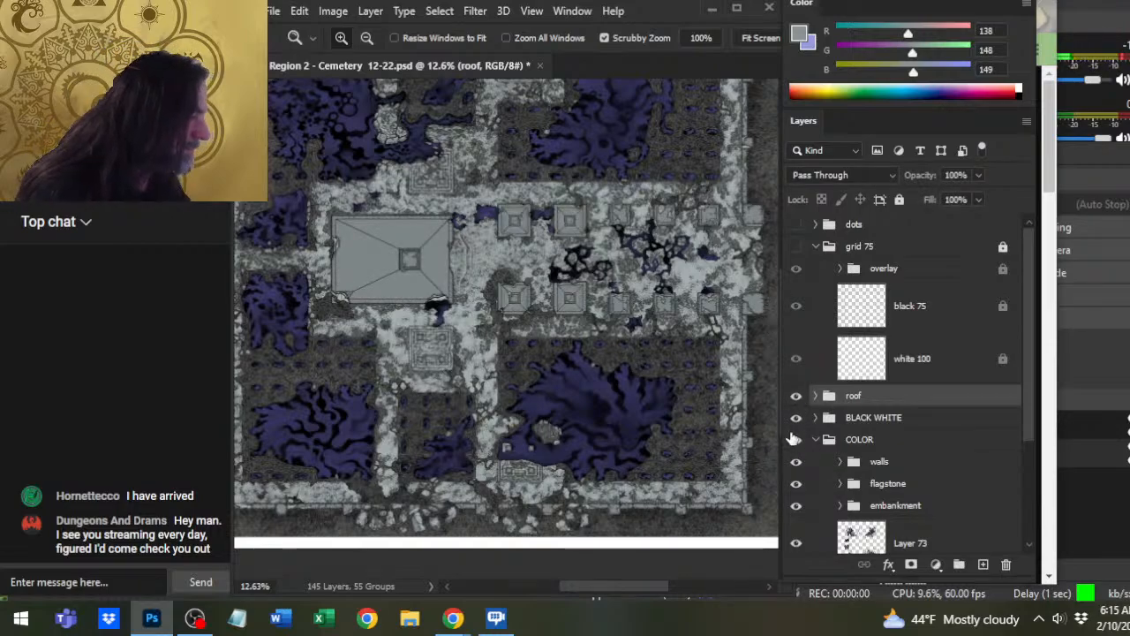
# - Shift the whole roof group up and to the right to uncover the crypt and shrine interiors, and return it to its place
pyautogui.press('v')
pyautogui.moveTo(478, 362); pyautogui.dragTo(511, 302)
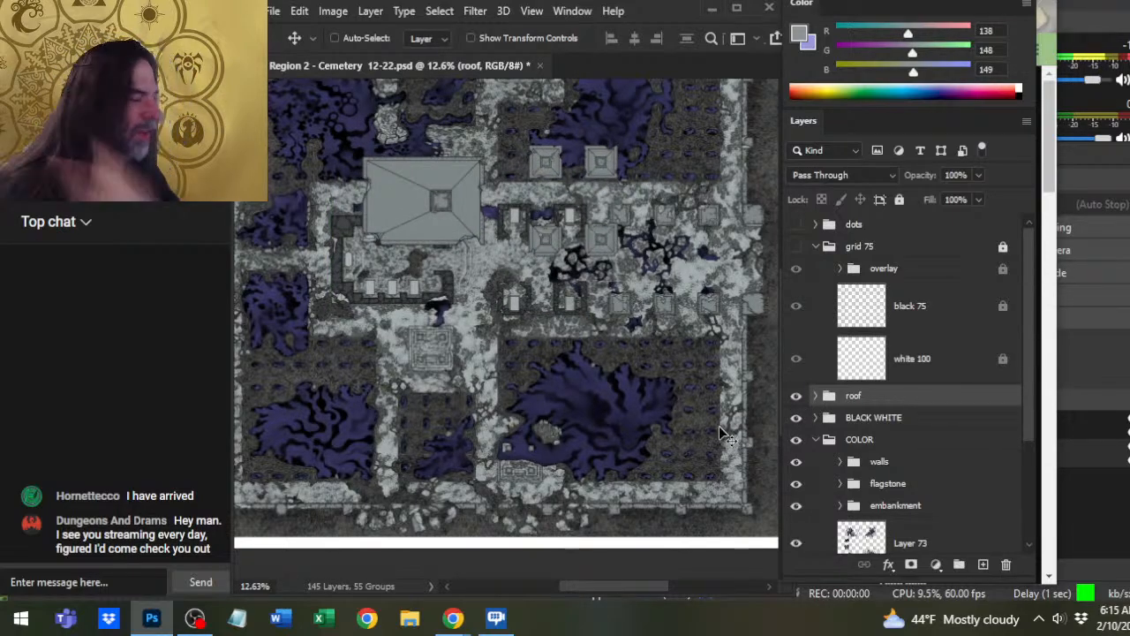
pyautogui.moveTo(571, 296); pyautogui.dragTo(533, 344)
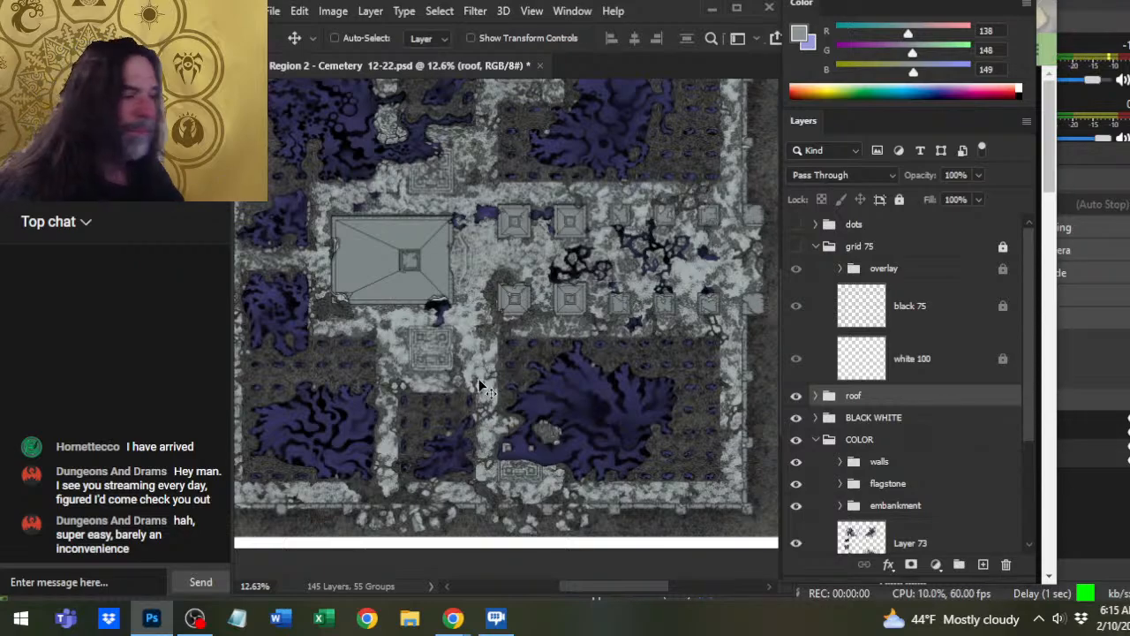
# - Nudge the roof group slightly off the buildings with the whole map in view, and restore its position
pyautogui.press('z')
pyautogui.moveTo(640, 402); pyautogui.dragTo(378, 355)
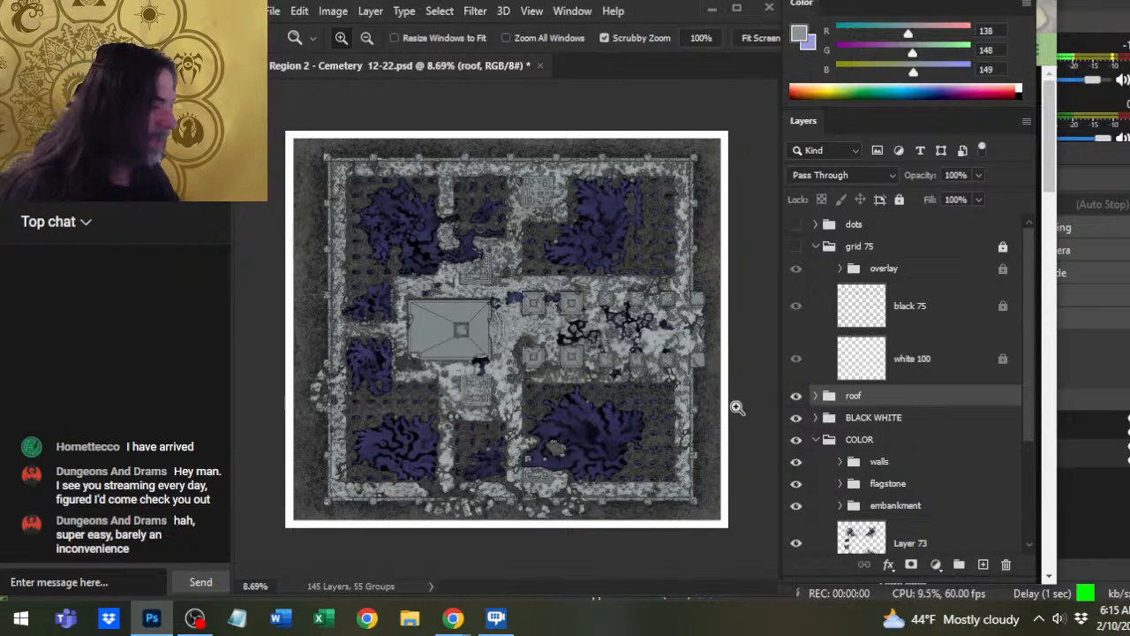
pyautogui.press('v')
pyautogui.moveTo(610, 416); pyautogui.dragTo(618, 403)
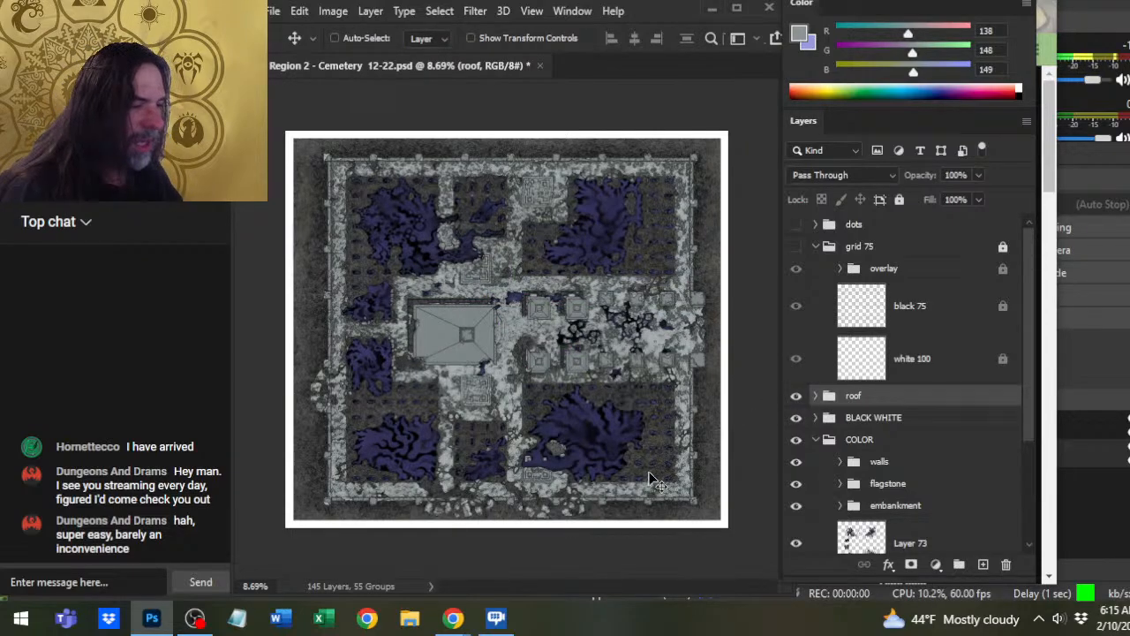
pyautogui.press('z')
pyautogui.click(609, 411)
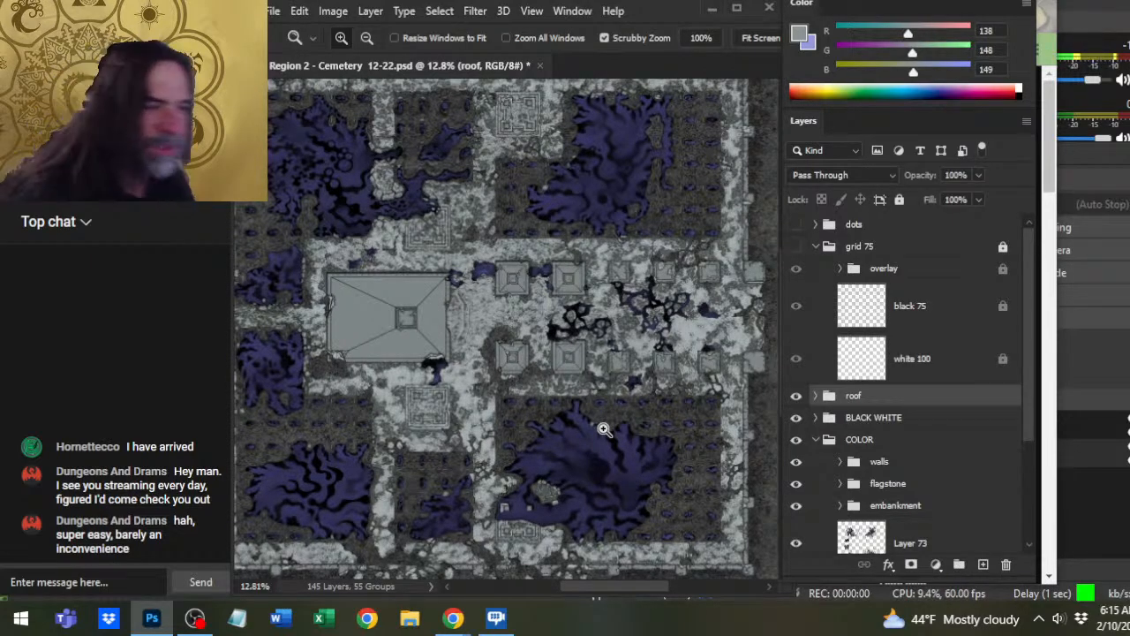
# - Inspect the crypt roof against its surroundings and the whole map, and move the document window slightly higher
pyautogui.moveTo(401, 322); pyautogui.dragTo(468, 342)
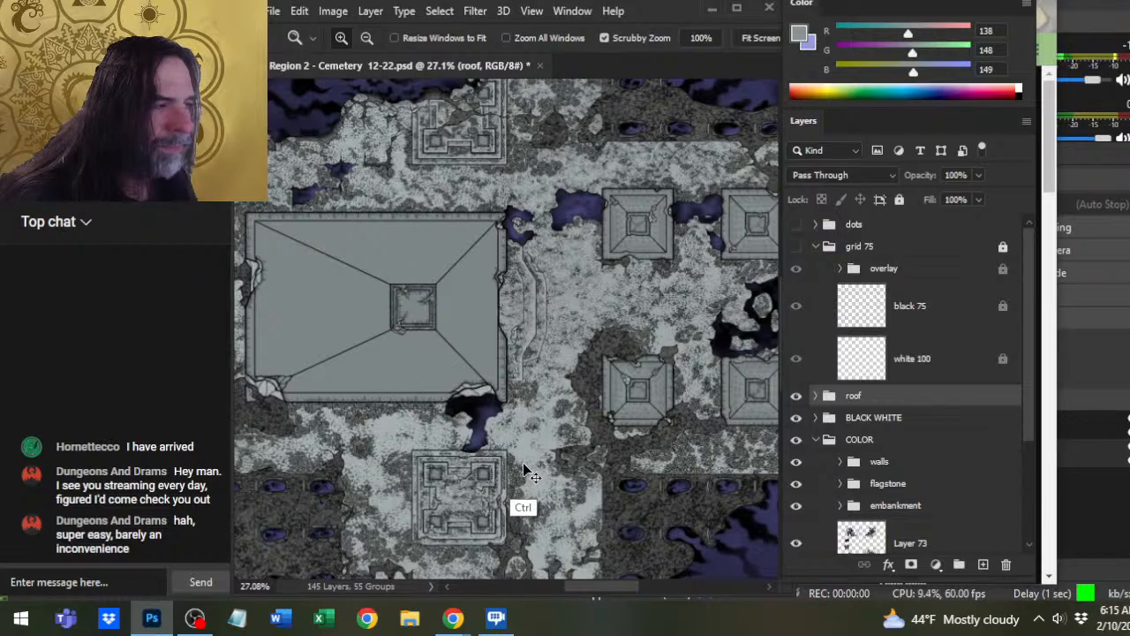
pyautogui.moveTo(417, 358); pyautogui.dragTo(532, 368)
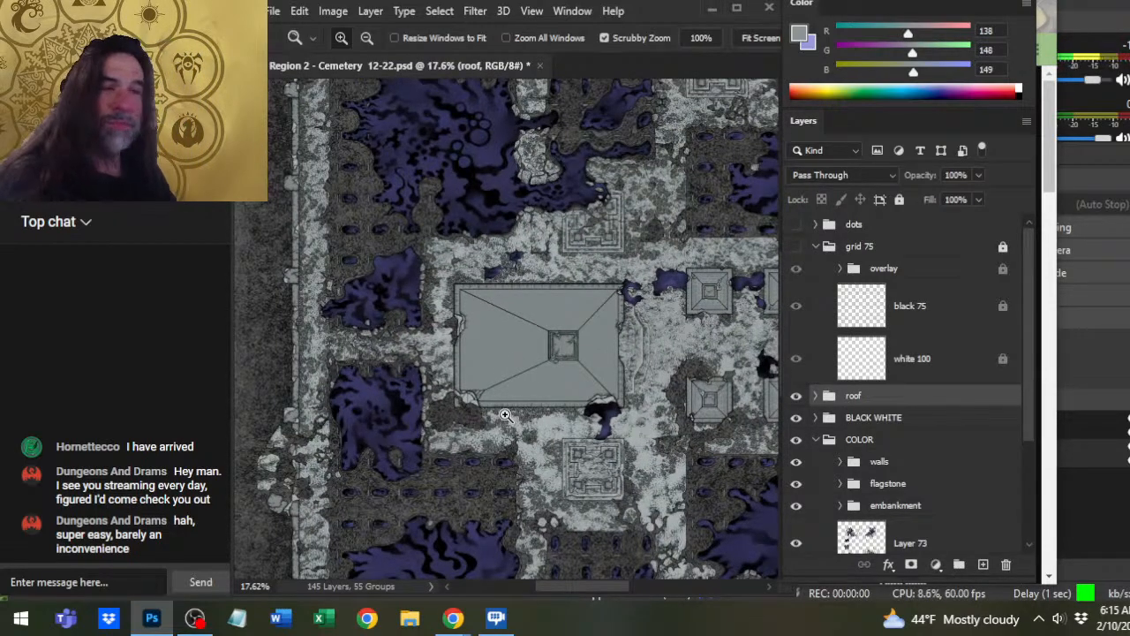
pyautogui.moveTo(583, 340)
pyautogui.mouseDown()
pyautogui.moveTo(470, 351)
pyautogui.moveTo(565, 345)
pyautogui.mouseUp()
pyautogui.moveTo(641, 361); pyautogui.dragTo(617, 359)
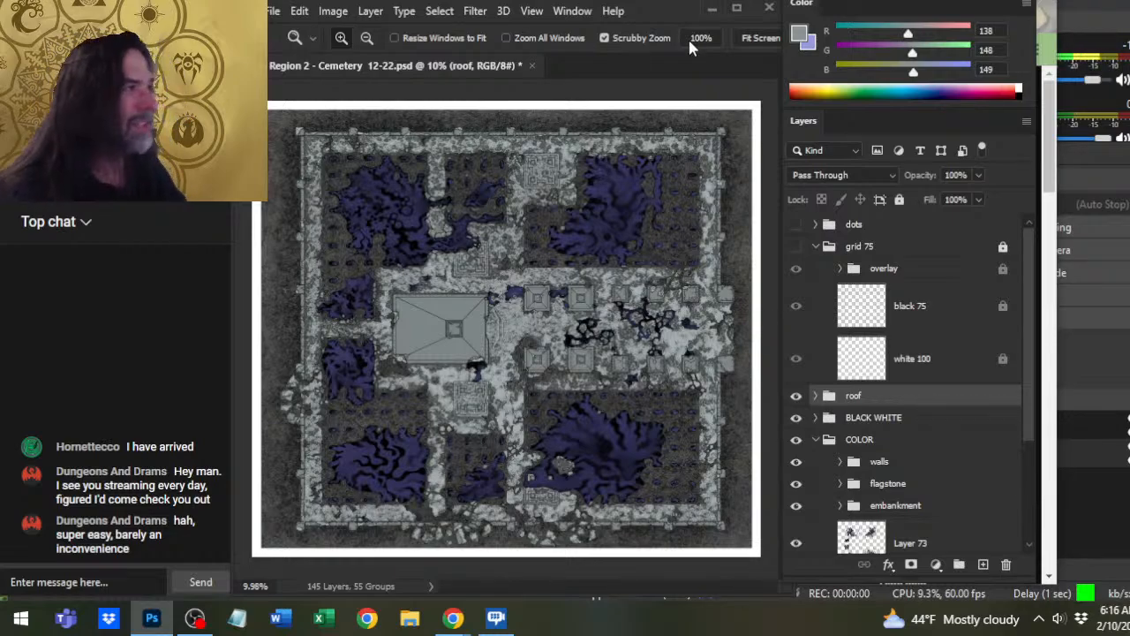
pyautogui.moveTo(667, 16)
pyautogui.mouseDown()
pyautogui.moveTo(641, 7)
pyautogui.moveTo(665, 2)
pyautogui.moveTo(663, 15)
pyautogui.moveTo(662, 1)
pyautogui.mouseUp()
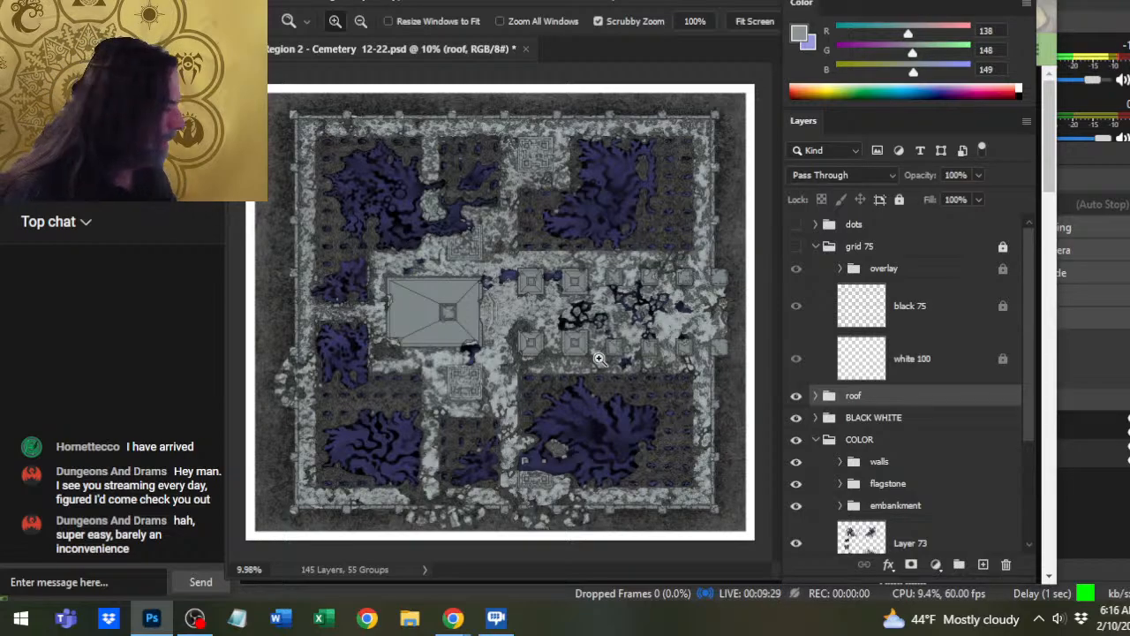
# - Examine the open graves, purple pools and broken flagstone paths southwest of the crypt at close range
pyautogui.moveTo(369, 424); pyautogui.dragTo(501, 341)
pyautogui.scroll(3, 519, 327)
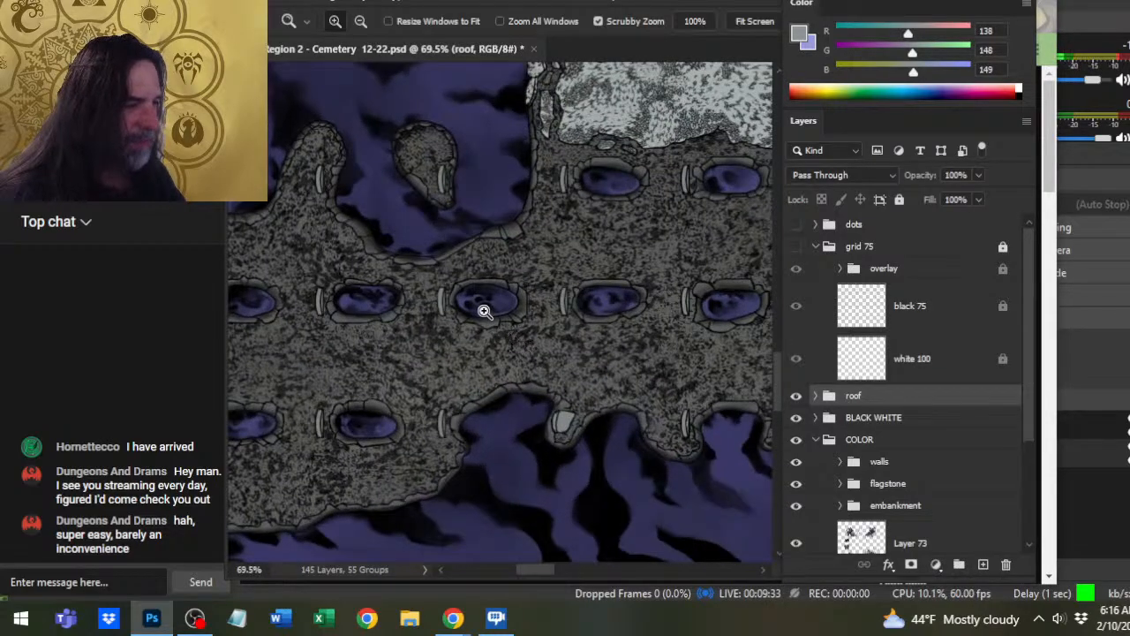
pyautogui.moveTo(389, 383); pyautogui.dragTo(549, 315)
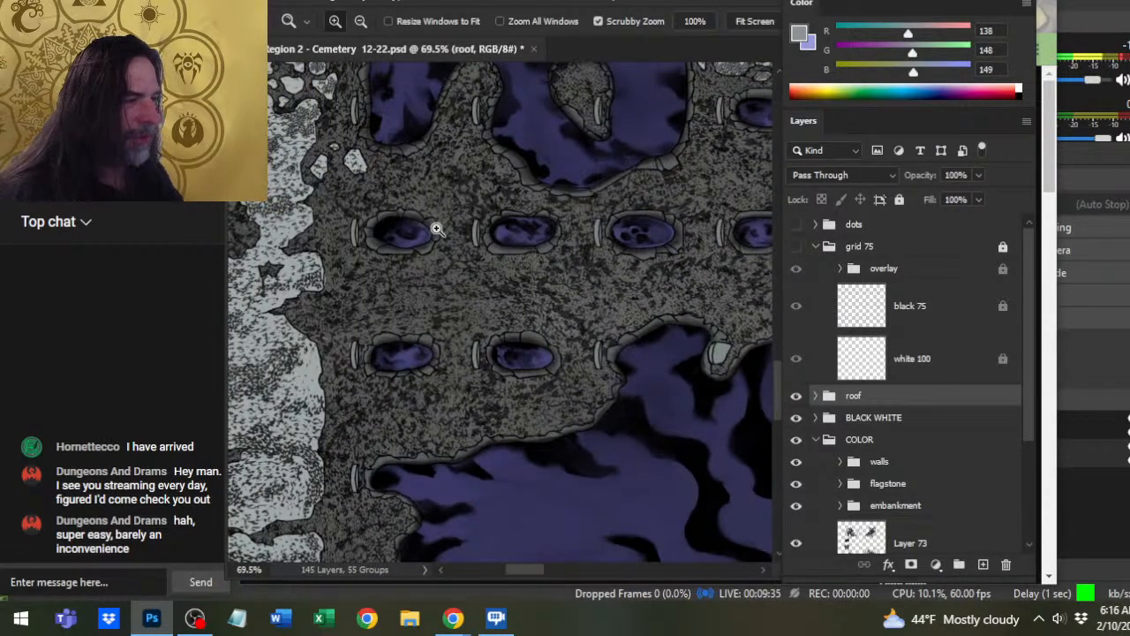
pyautogui.scroll(-2, 583, 388)
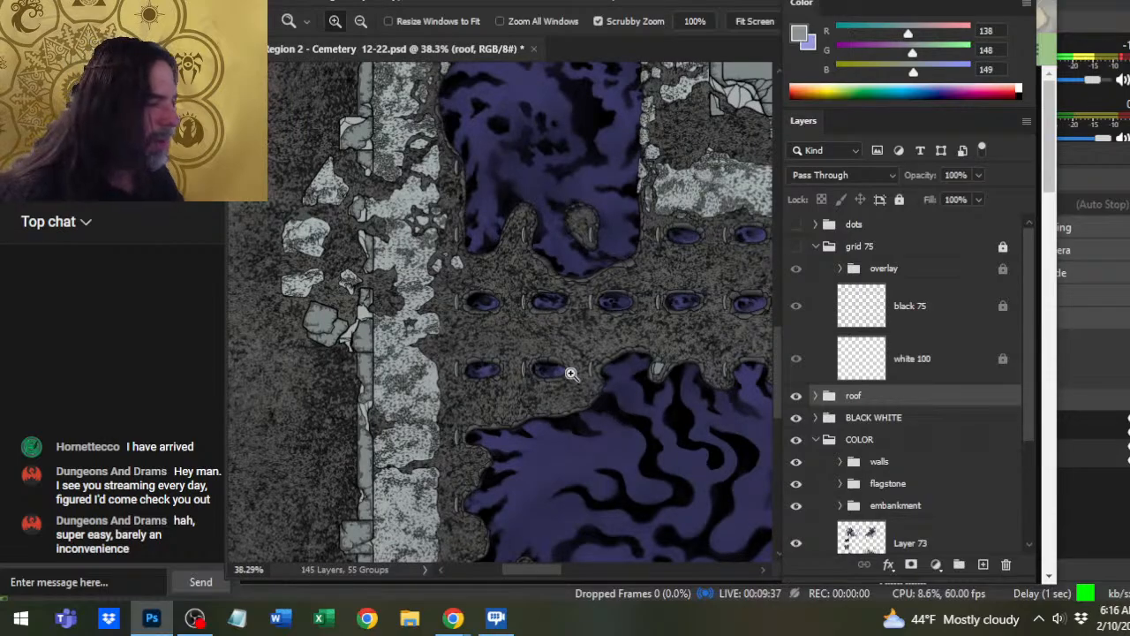
pyautogui.moveTo(727, 240); pyautogui.dragTo(564, 332)
pyautogui.scroll(4, 563, 332)
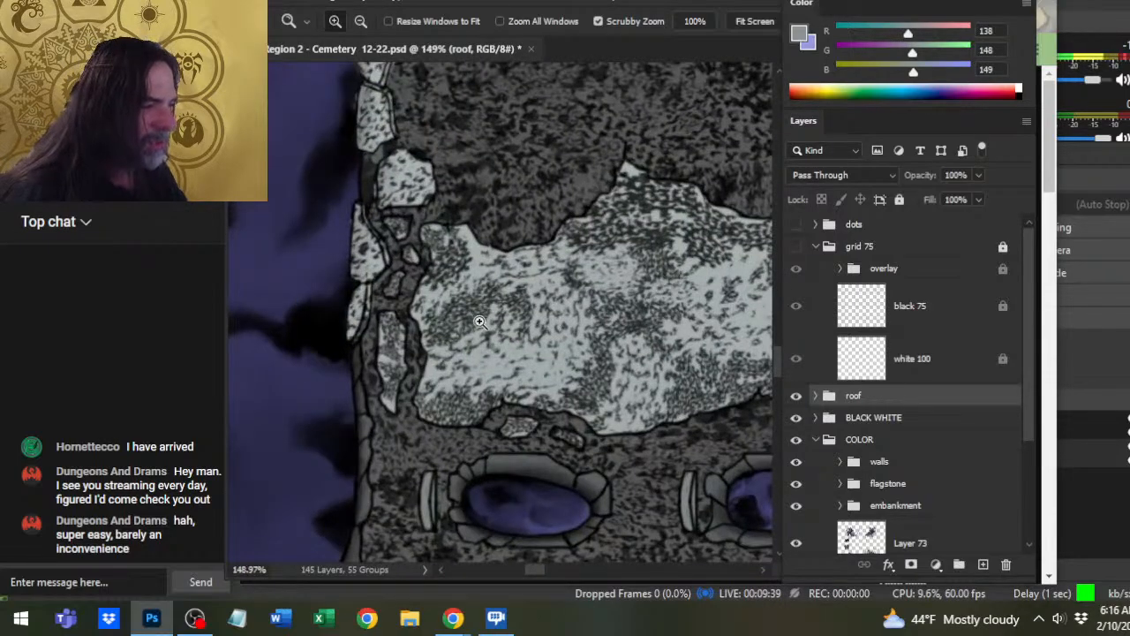
pyautogui.scroll(-4, 628, 314)
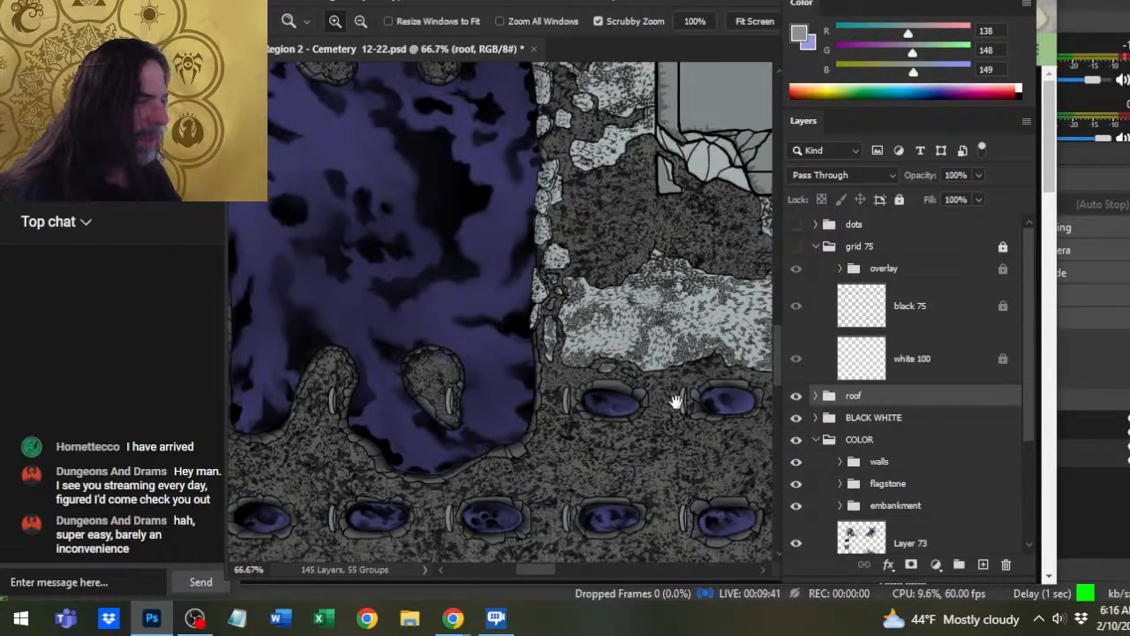
pyautogui.scroll(2, 674, 398)
pyautogui.moveTo(654, 410); pyautogui.dragTo(542, 371)
pyautogui.scroll(-4, 643, 400)
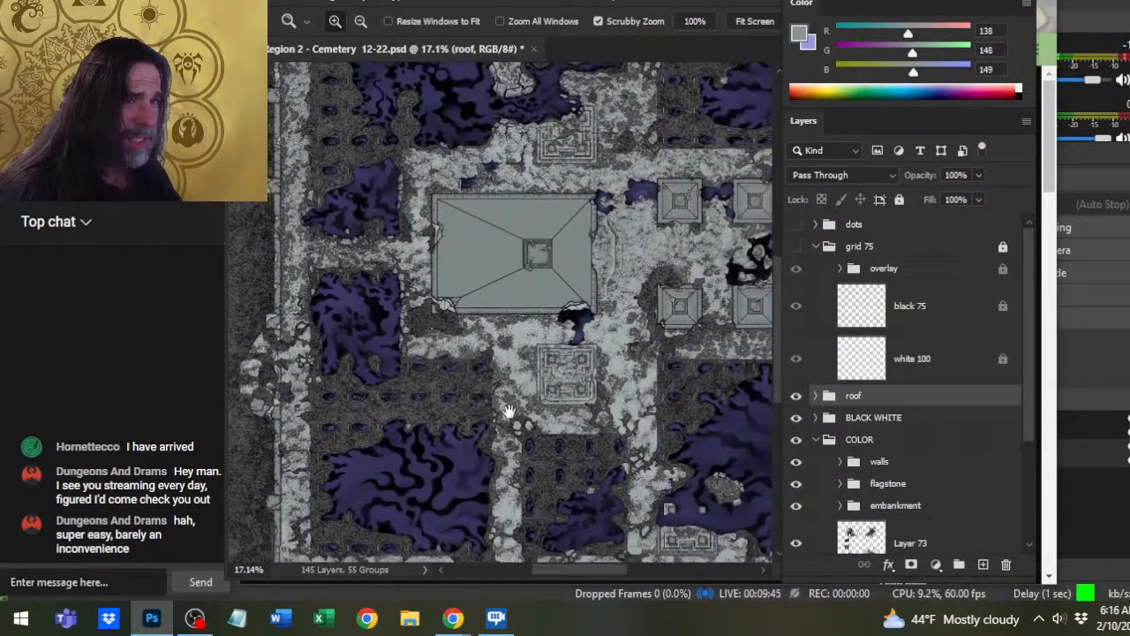
pyautogui.moveTo(696, 418); pyautogui.dragTo(606, 393)
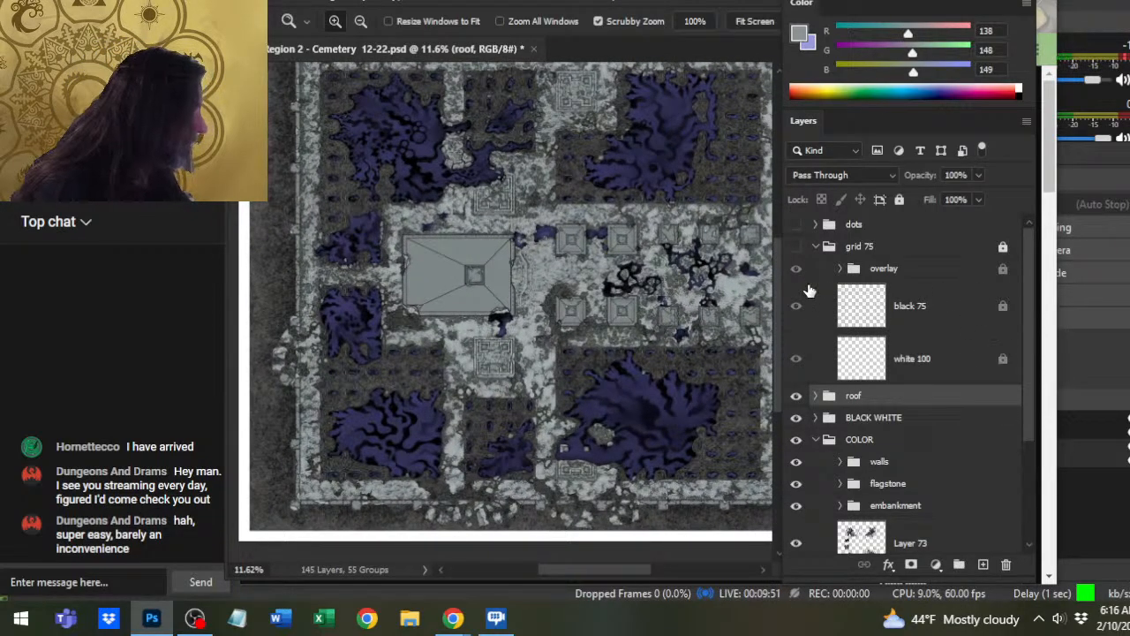
# - Collapse the grid 75 group, expand the roof group, and select the white layer in the crypt's bw group
pyautogui.click(816, 247)
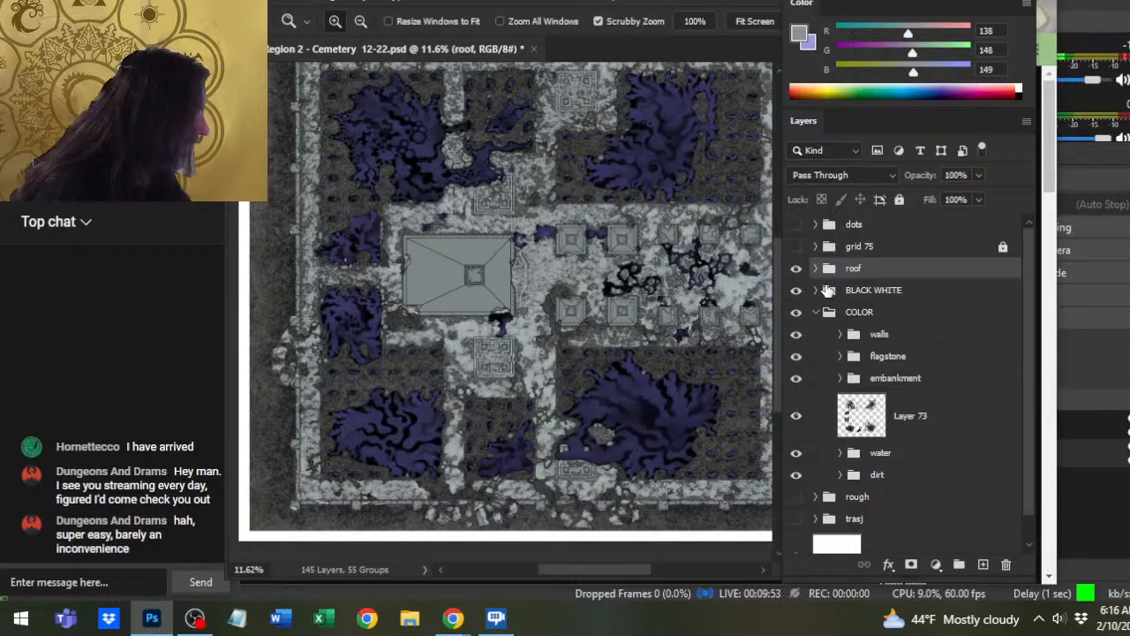
pyautogui.click(815, 269)
pyautogui.click(952, 452)
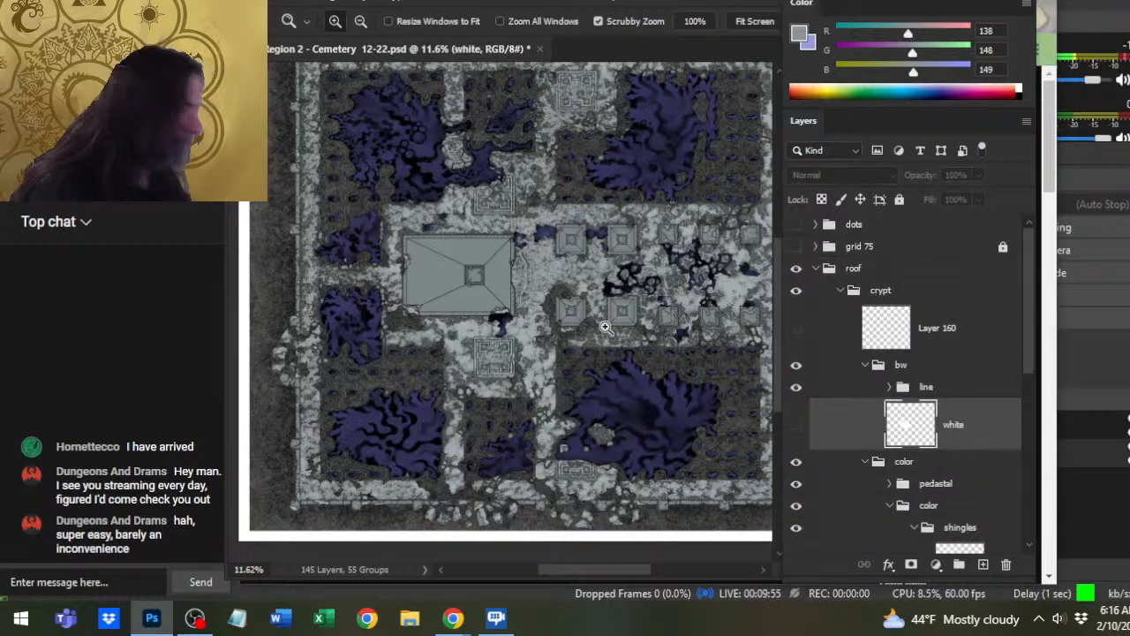
# - With the Brush tool active, preview the crypt roof's white layer, hide it again, and collapse the bw group
pyautogui.moveTo(487, 254); pyautogui.dragTo(541, 337)
pyautogui.press('b')
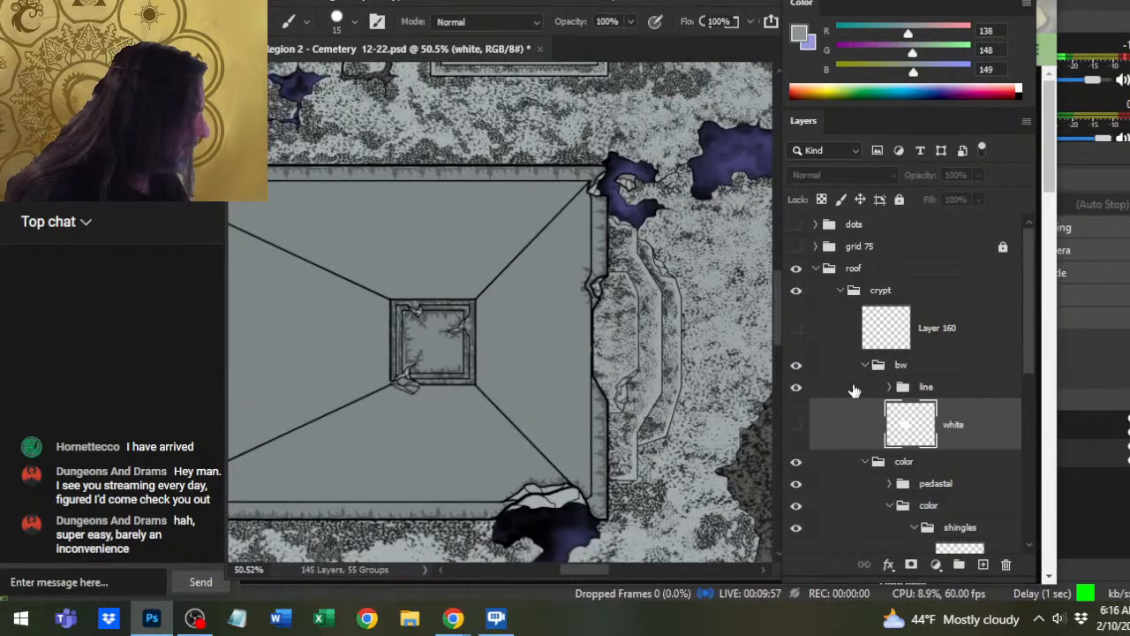
pyautogui.click(796, 426)
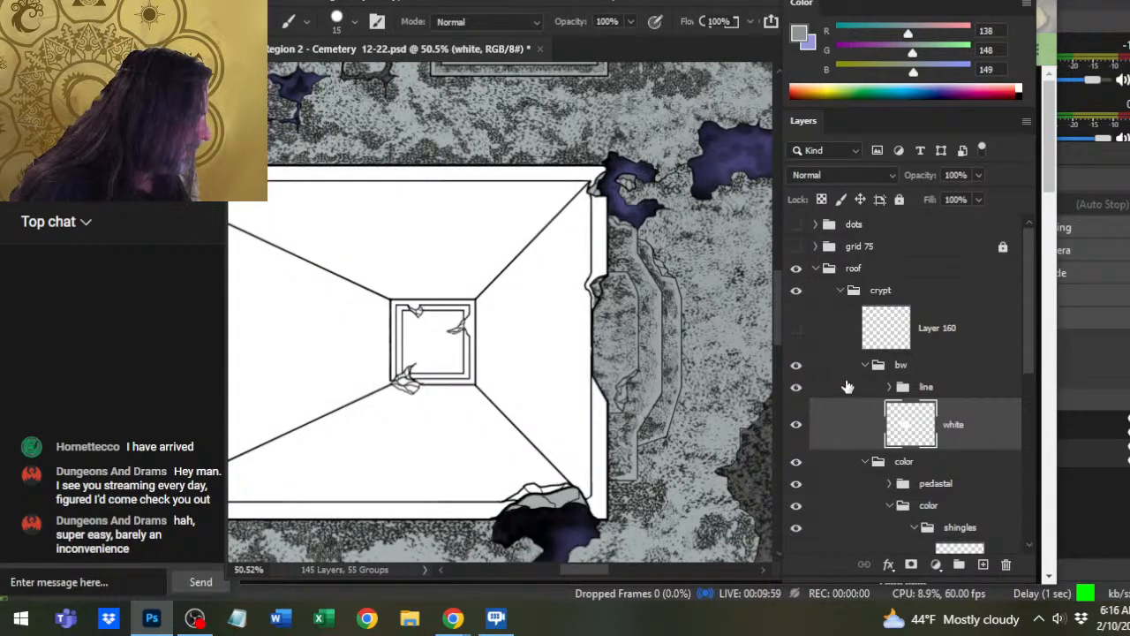
pyautogui.click(797, 425)
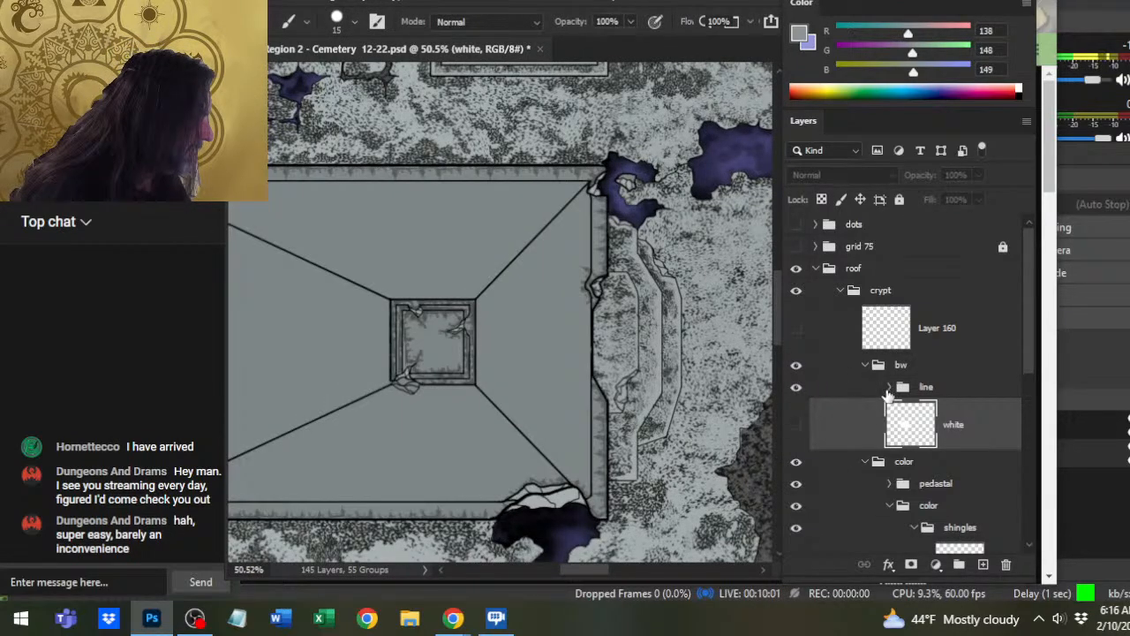
pyautogui.click(867, 365)
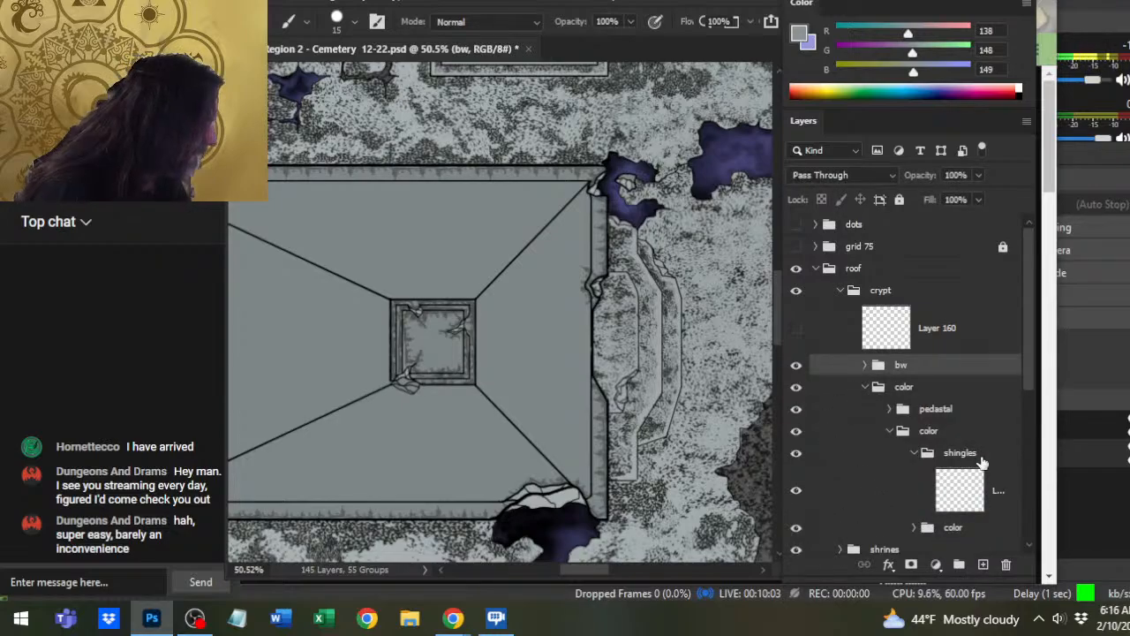
pyautogui.scroll(-3, 1035, 382)
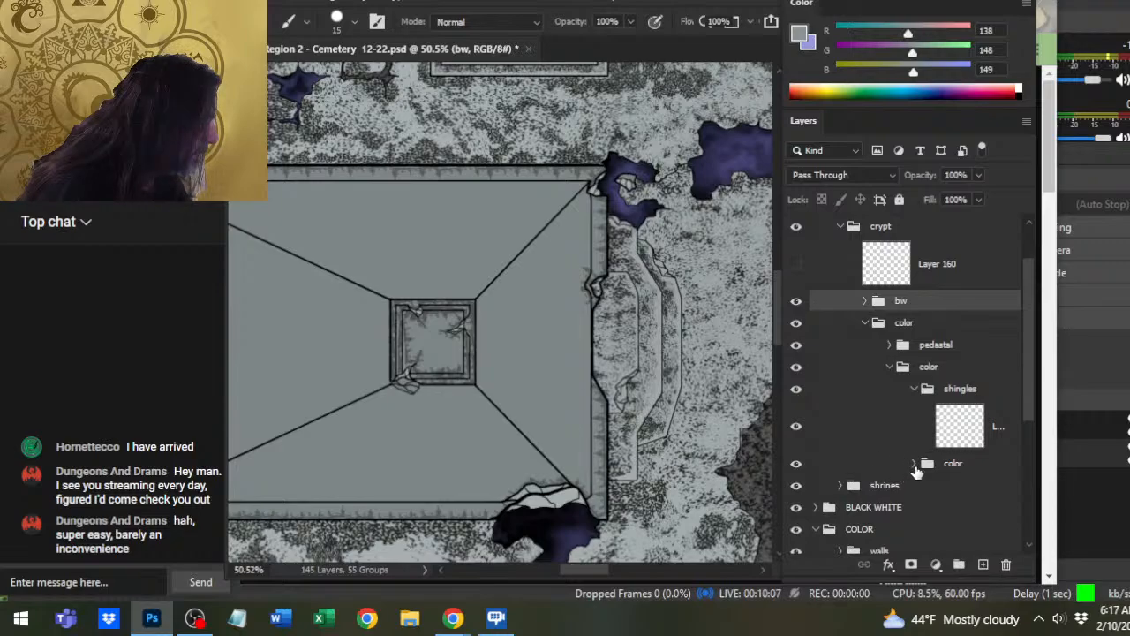
# - Check the layers inside the innermost color group of the crypt roof, collapse it again, and view the crypt among its surroundings
pyautogui.click(914, 464)
pyautogui.scroll(-1, 1032, 359)
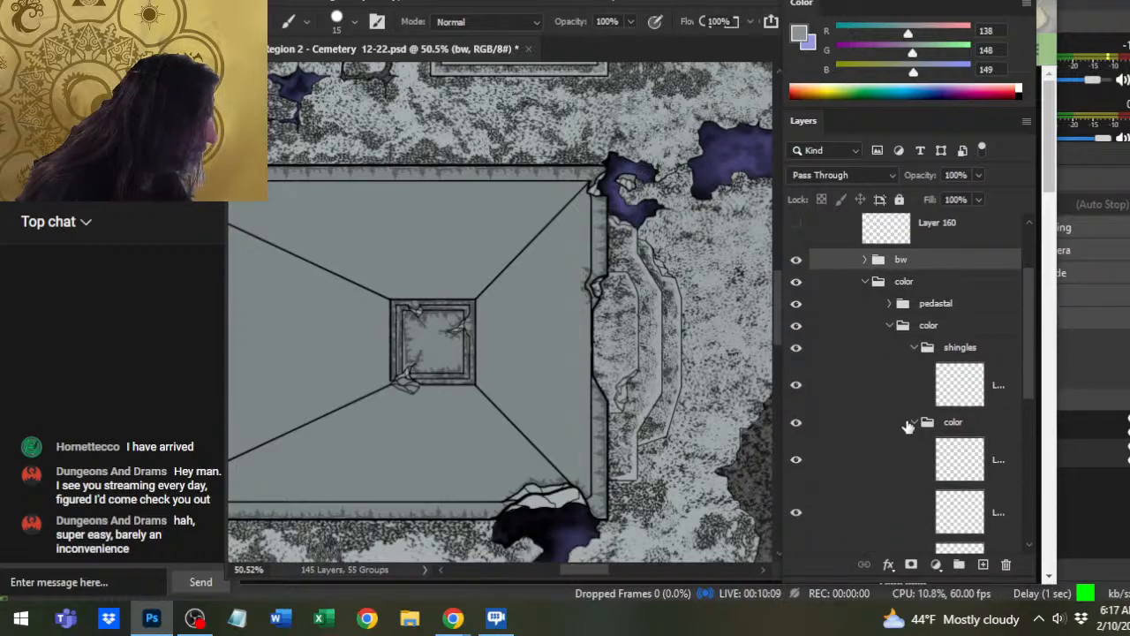
pyautogui.click(915, 423)
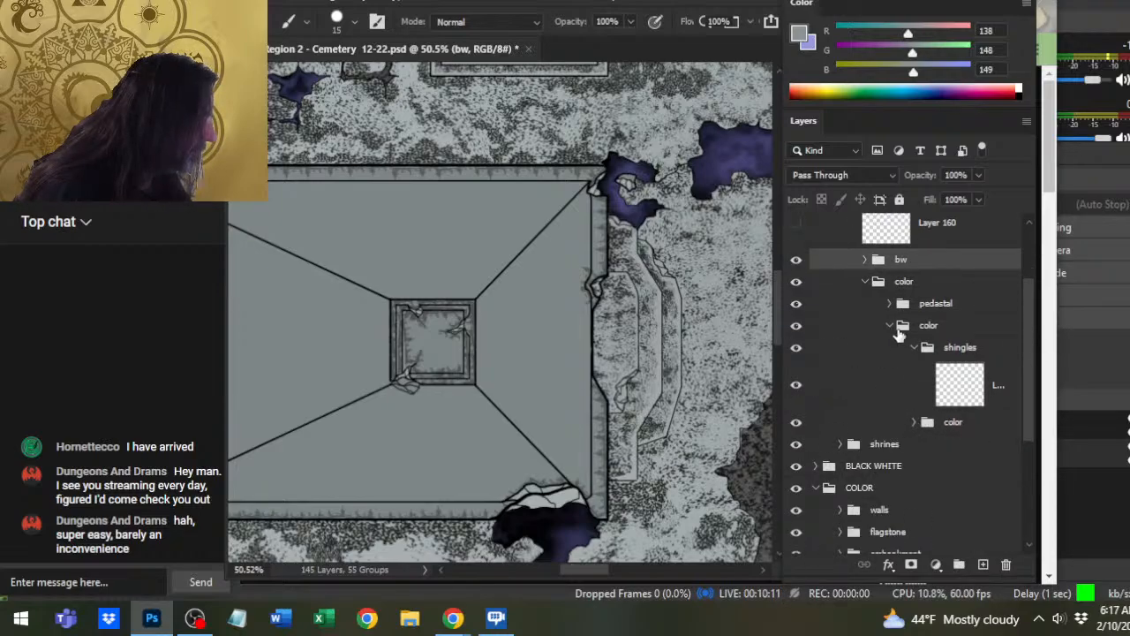
pyautogui.press('z')
pyautogui.moveTo(604, 366); pyautogui.dragTo(550, 364)
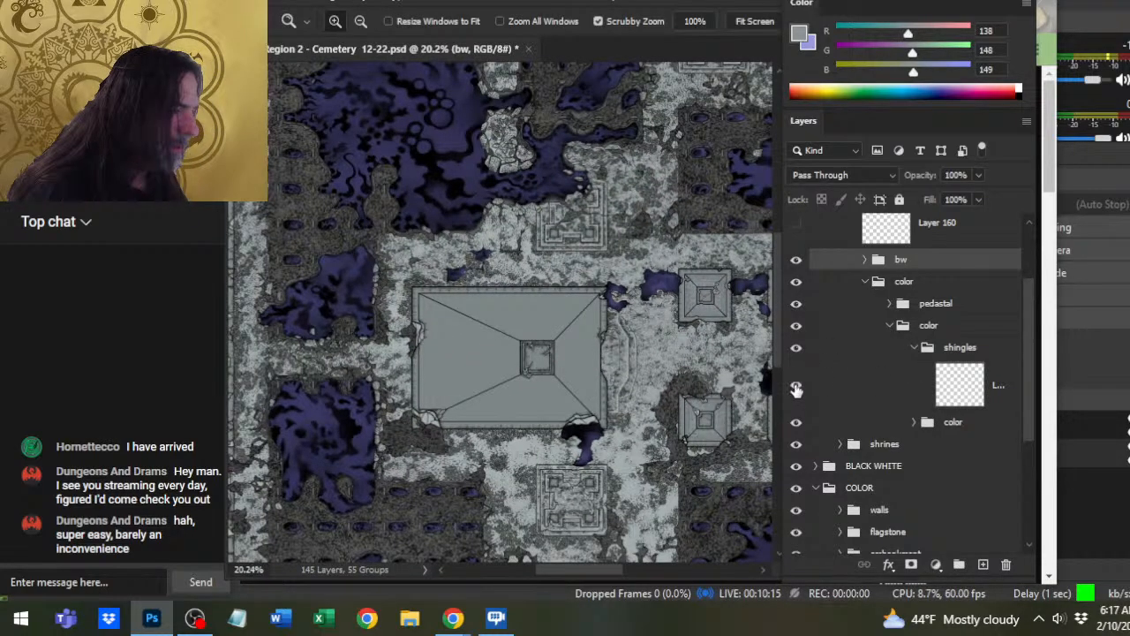
# - Close the cemetery map without saving changes and reopen Act 2 Region 2 - Cemetery 12-22.psd from the recent files
pyautogui.click(528, 49)
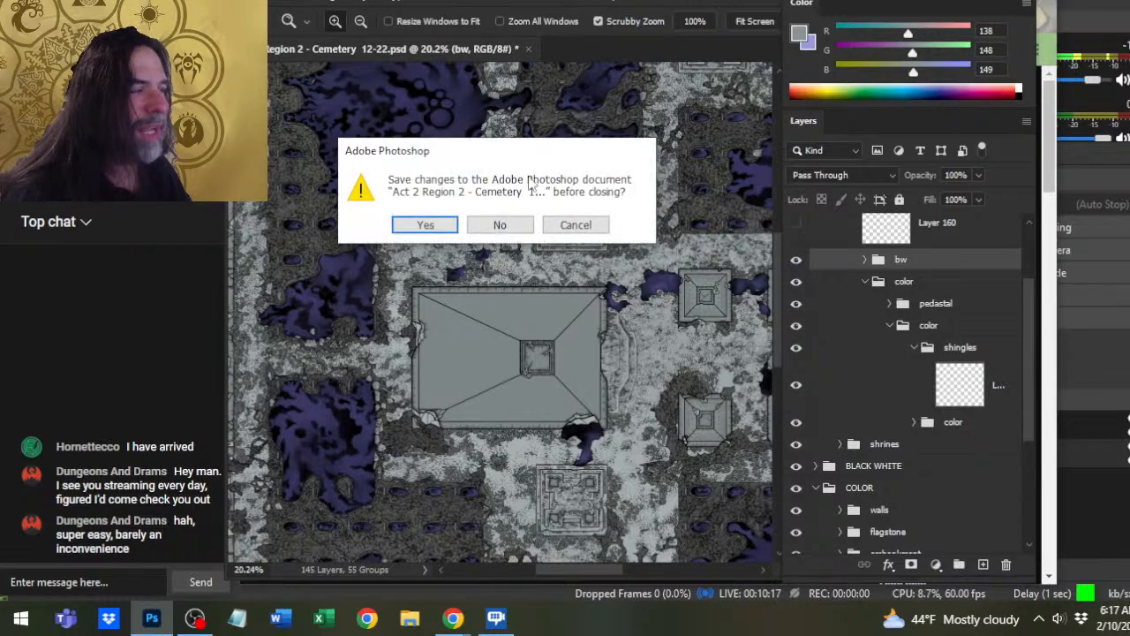
pyautogui.click(500, 226)
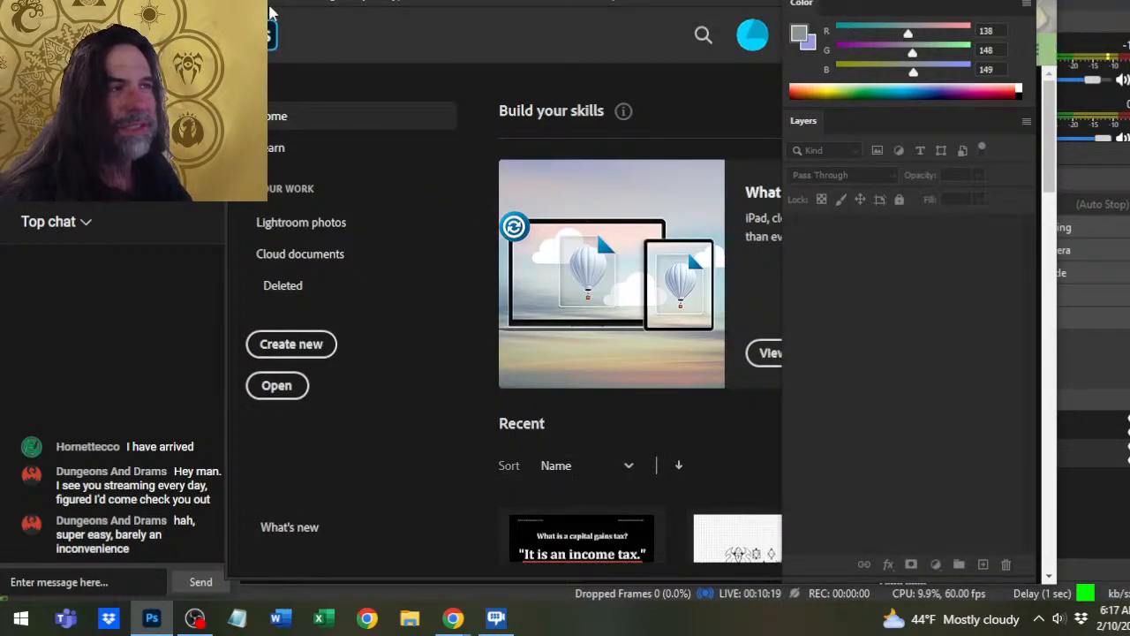
pyautogui.click(270, 12)
pyautogui.moveTo(377, 97)
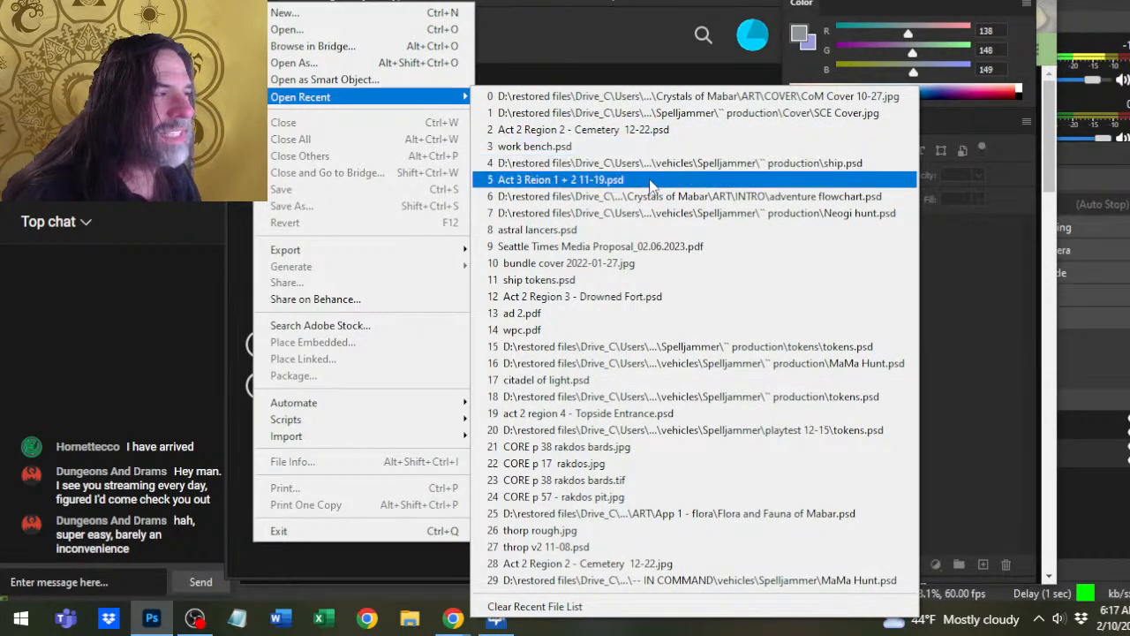
pyautogui.click(685, 130)
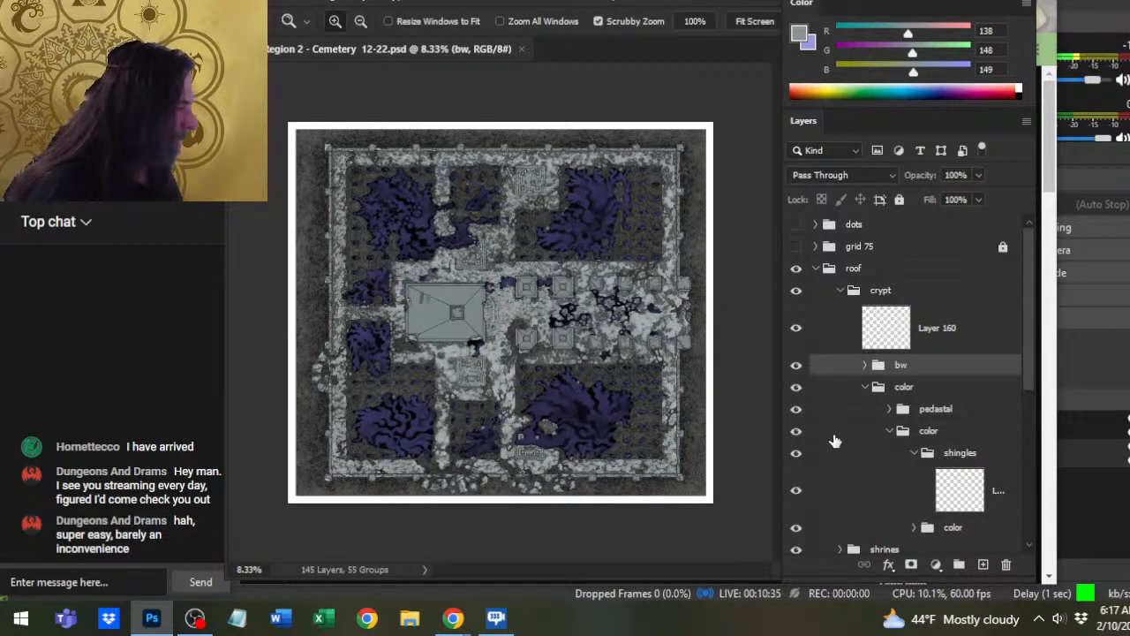
# - Hide the crypt's Layer 160 and brush light strokes onto the shingles group's layer on the roof's east slope at size 15
pyautogui.click(796, 330)
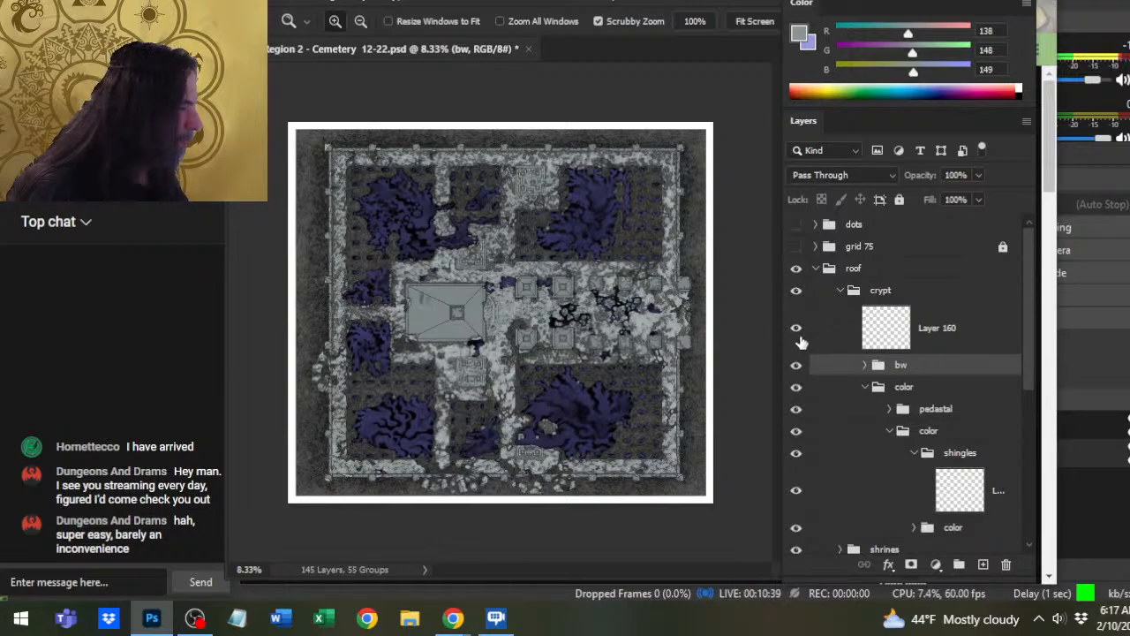
pyautogui.click(877, 493)
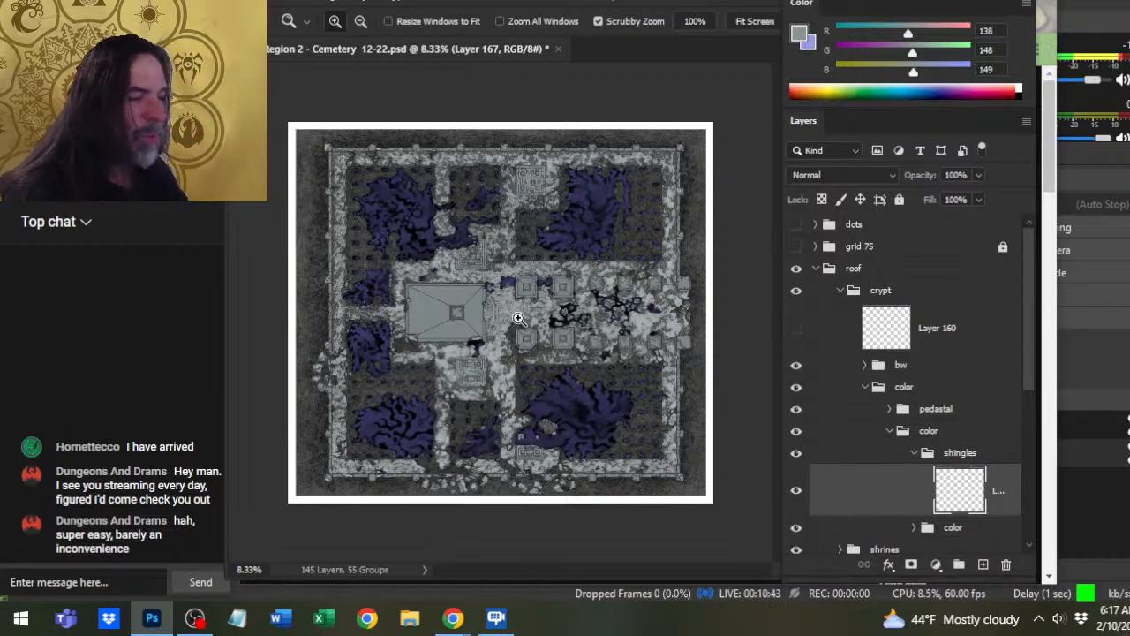
pyautogui.moveTo(446, 318)
pyautogui.mouseDown()
pyautogui.moveTo(545, 312)
pyautogui.moveTo(451, 280)
pyautogui.mouseUp()
pyautogui.press('b')
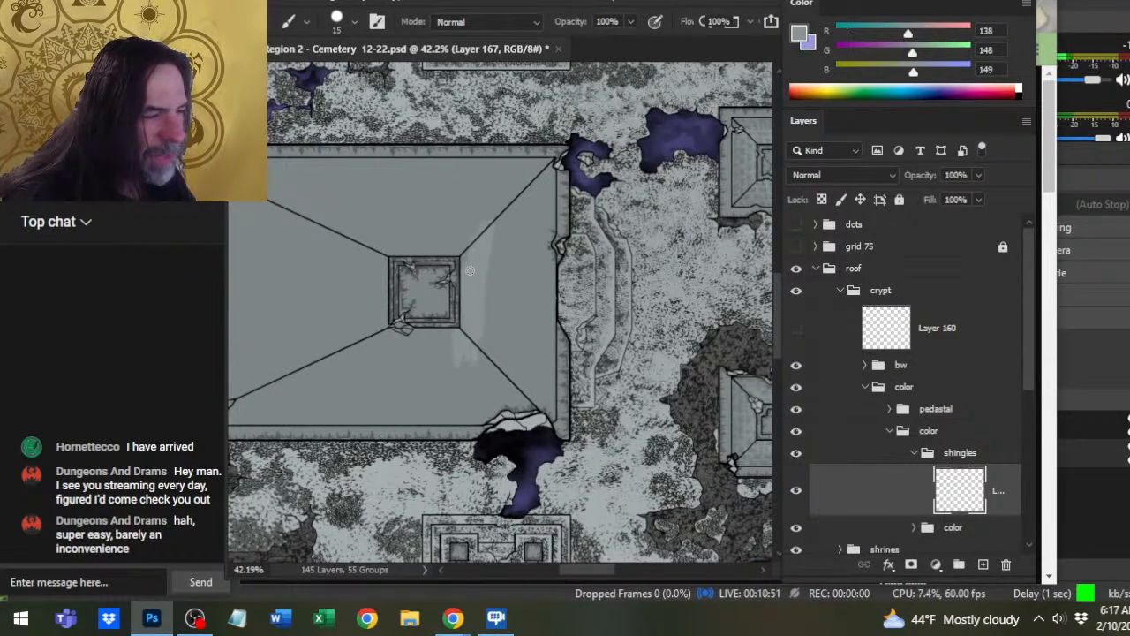
# - Smudge the light strokes across the crypt roof's east slope at 20% strength, enlarging the smudge brush to 100
pyautogui.press('r')
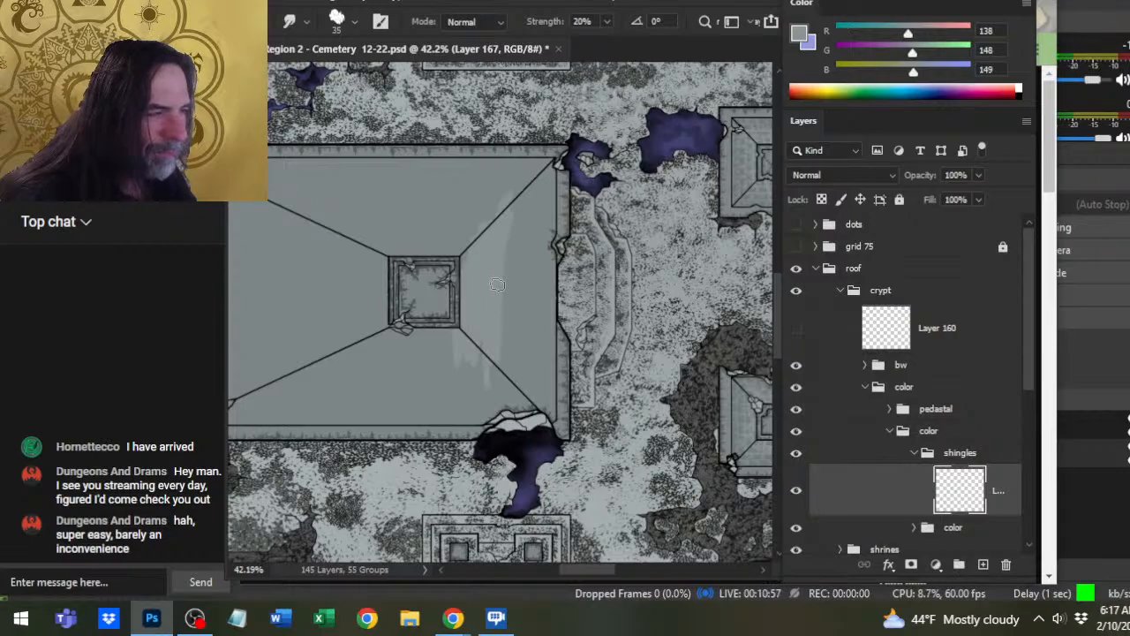
pyautogui.press(']')
pyautogui.press(']')
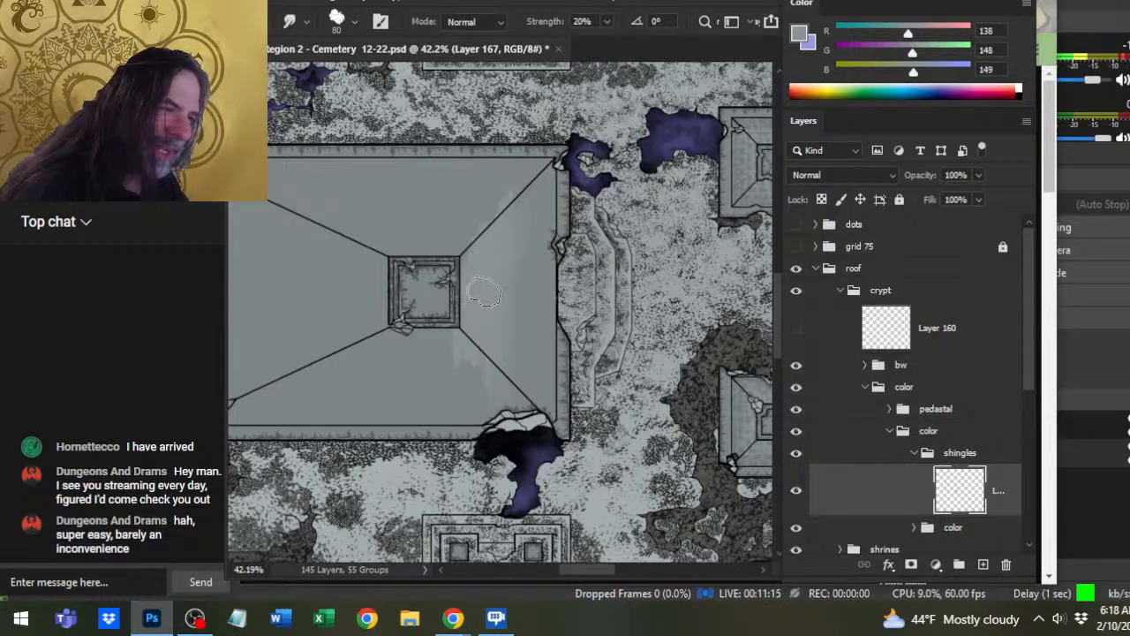
pyautogui.press(']')
pyautogui.press(']')
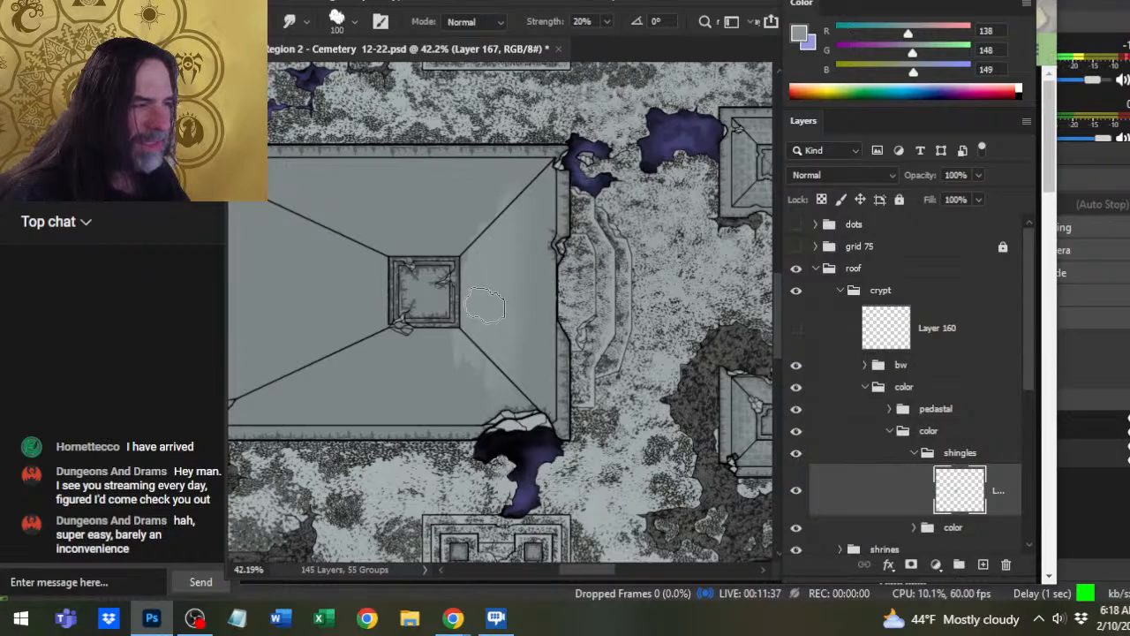
# - Erase the highlight spilling past the east slope's ridge lines with the size 200 eraser, alternating with smudging to soften the remaining shading
pyautogui.press('e')
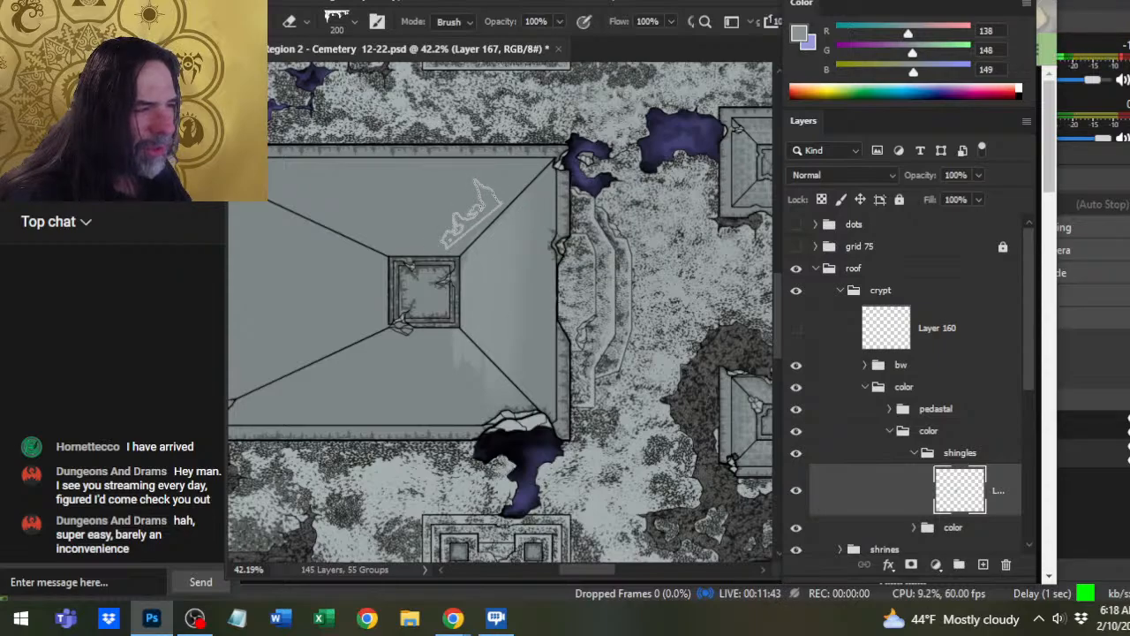
pyautogui.press('r')
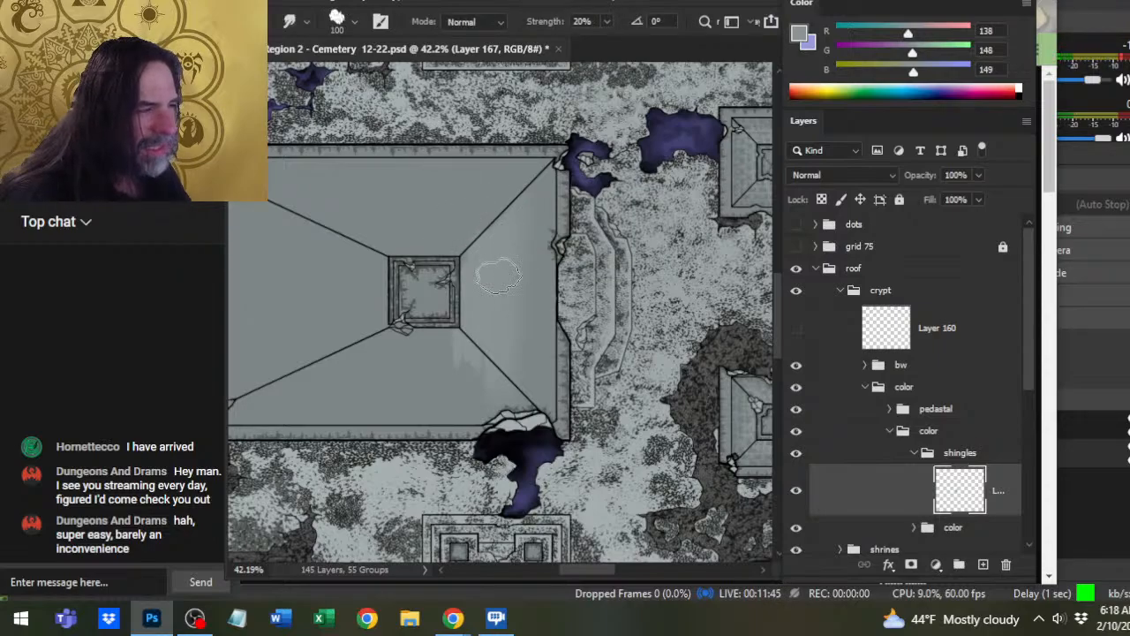
pyautogui.press('e')
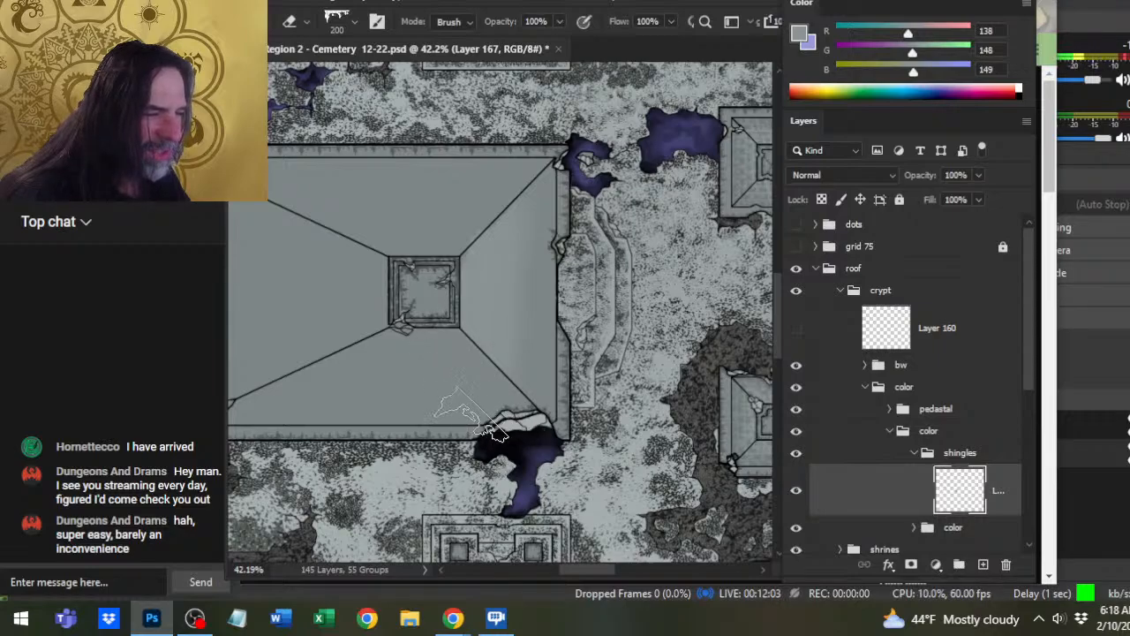
pyautogui.press('r')
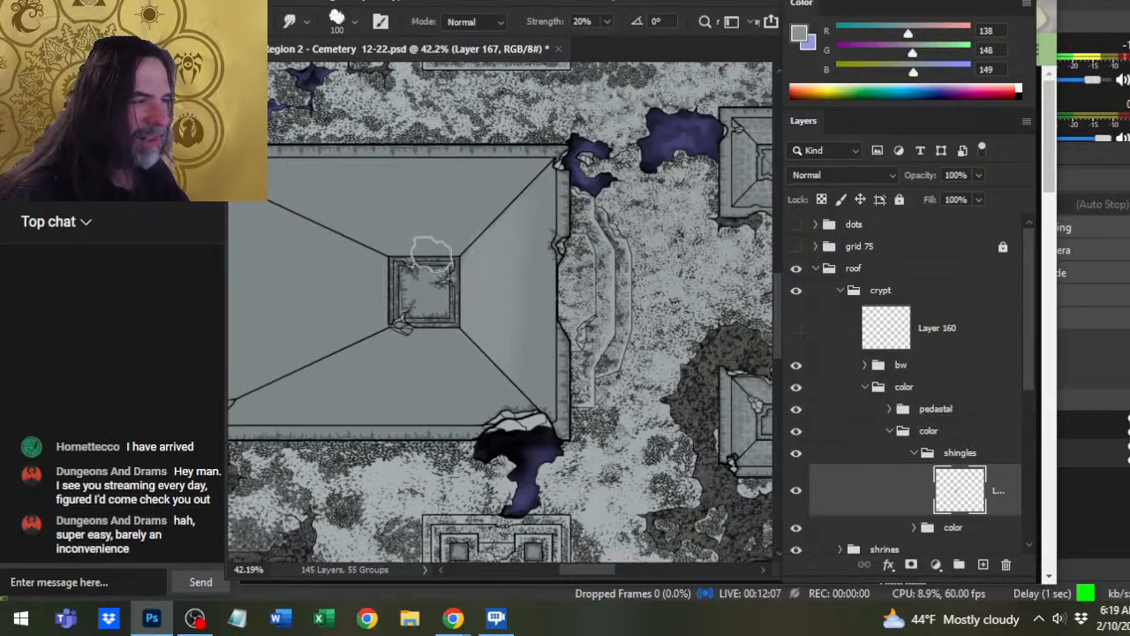
pyautogui.press('e')
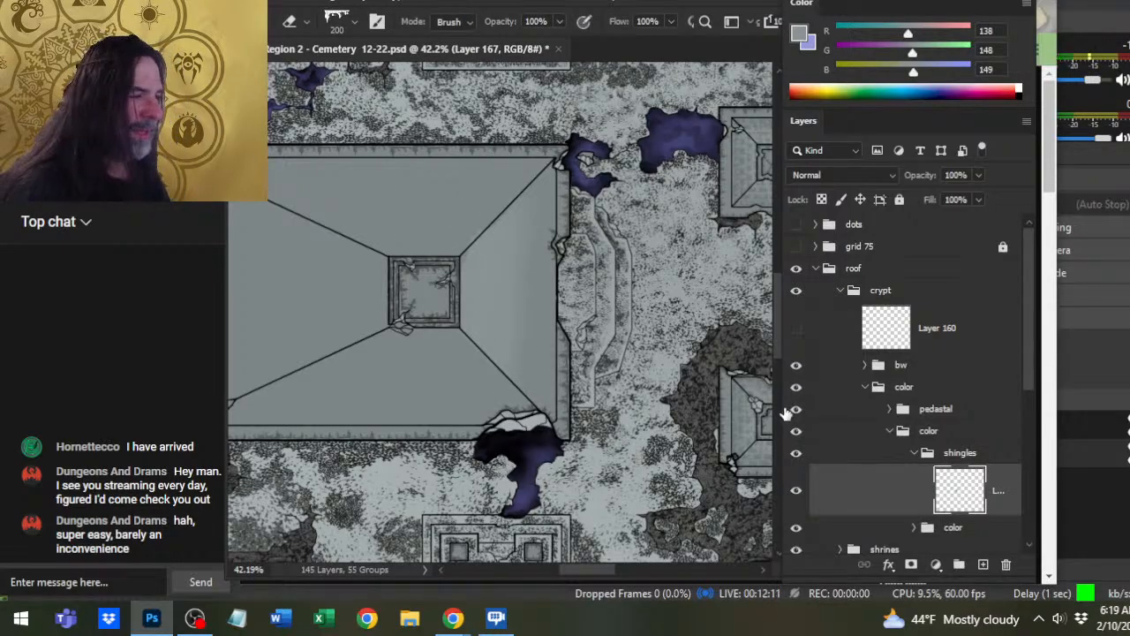
pyautogui.press('r')
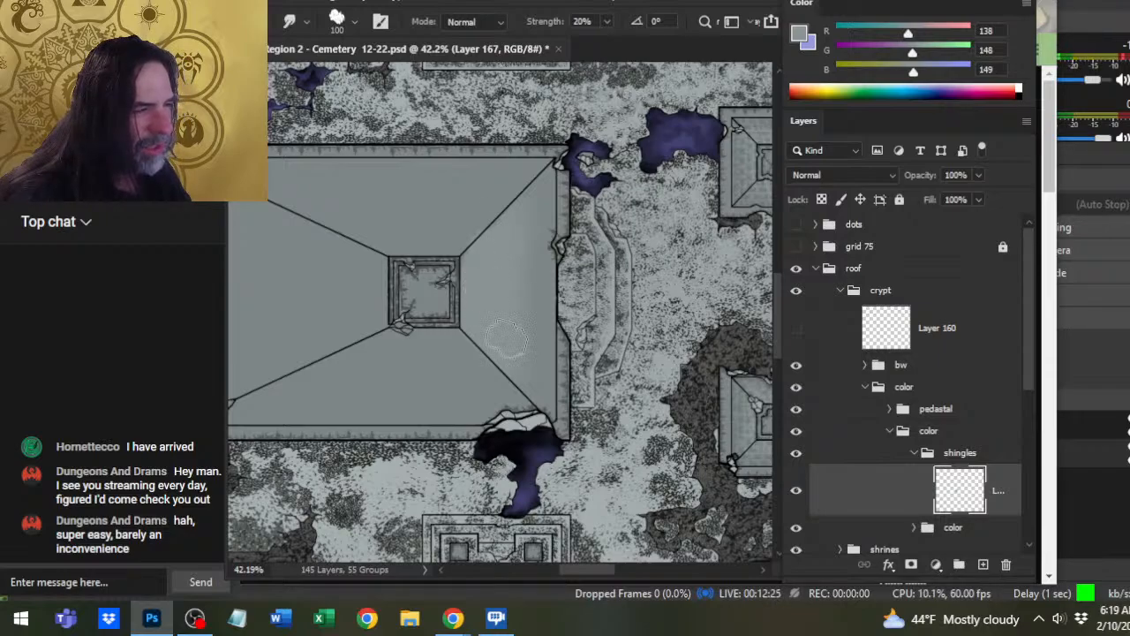
pyautogui.press('e')
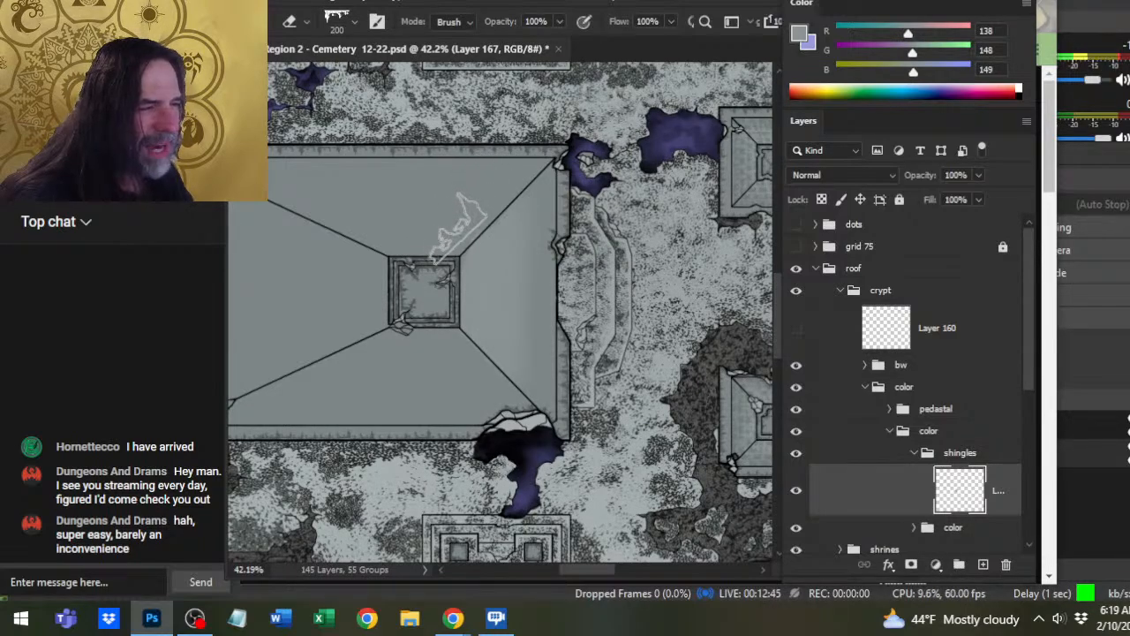
# - Examine the graves and purple pools in the southern half of the cemetery, both close up and from farther out
pyautogui.moveTo(570, 350); pyautogui.dragTo(568, 149)
pyautogui.moveTo(331, 287); pyautogui.dragTo(385, 345)
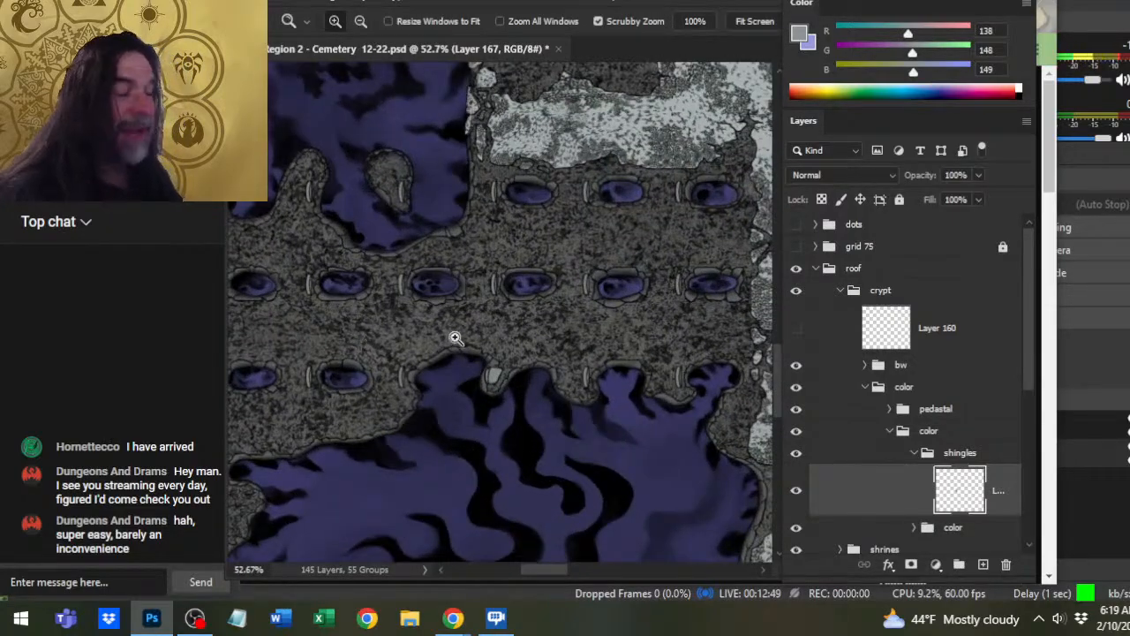
pyautogui.moveTo(598, 370); pyautogui.dragTo(501, 361)
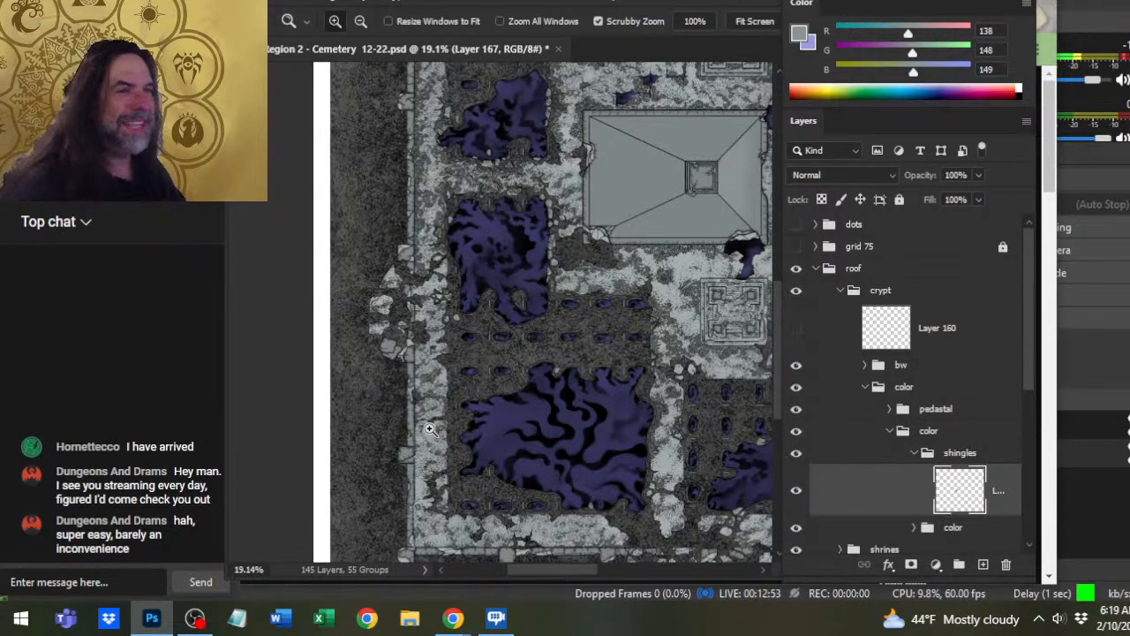
pyautogui.moveTo(590, 313); pyautogui.dragTo(491, 247)
pyautogui.moveTo(657, 381); pyautogui.dragTo(474, 347)
pyautogui.moveTo(338, 327); pyautogui.dragTo(569, 325)
pyautogui.click(487, 297)
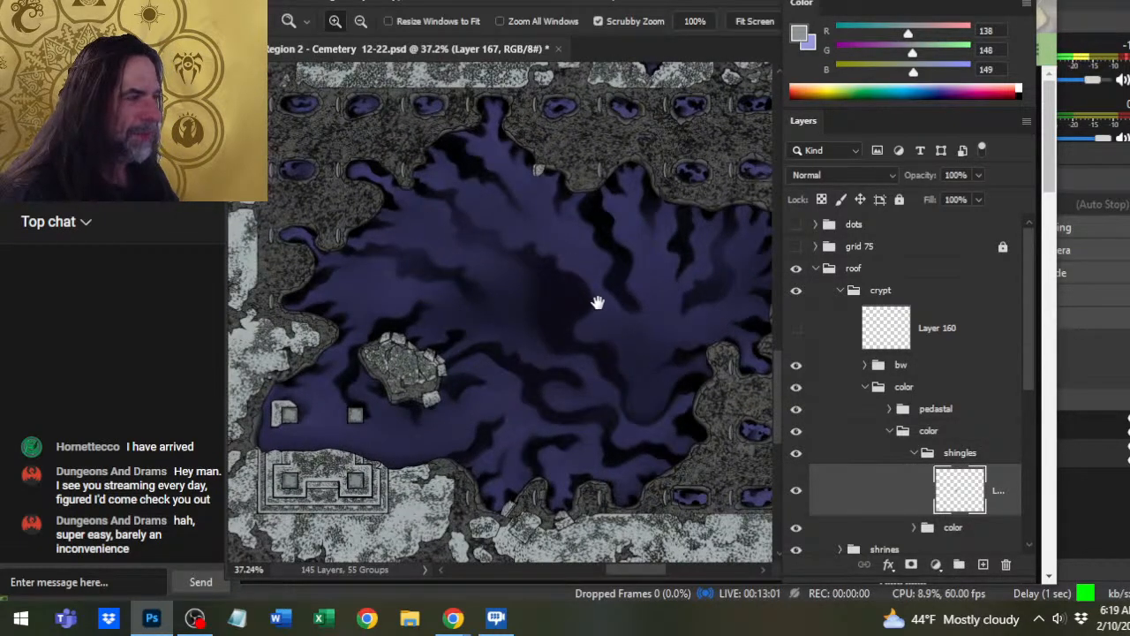
pyautogui.moveTo(659, 303); pyautogui.dragTo(651, 250)
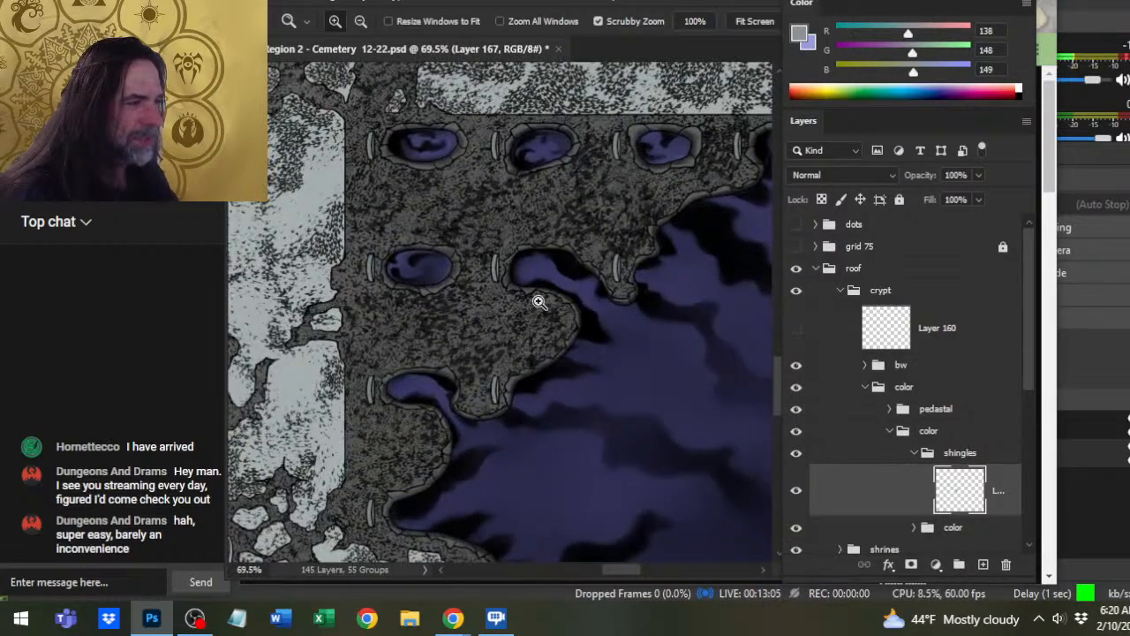
pyautogui.moveTo(609, 366); pyautogui.dragTo(494, 370)
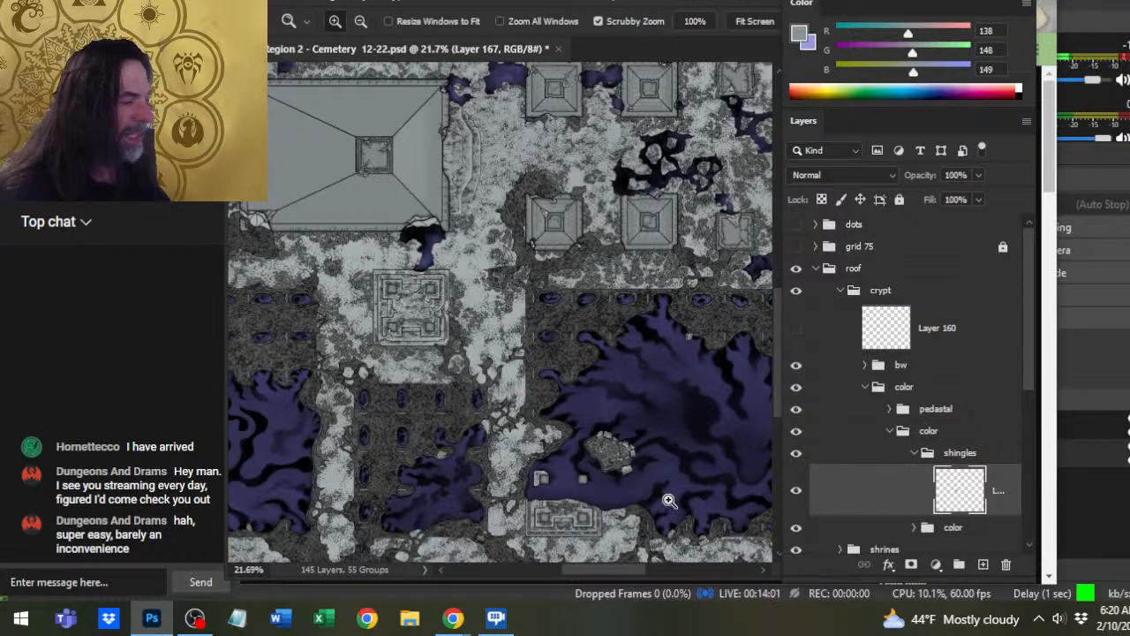
# - Review the southeast and northeast pools and the shrine rows, and compare the crypt roof with the overall map
pyautogui.moveTo(669, 500); pyautogui.dragTo(483, 391)
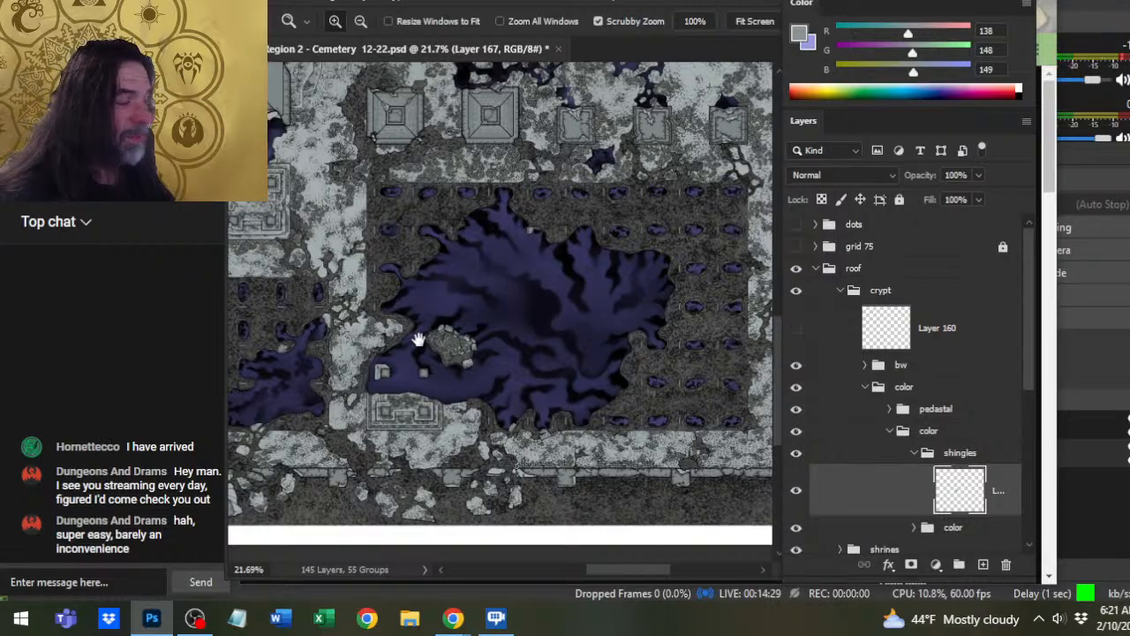
pyautogui.moveTo(494, 202); pyautogui.dragTo(542, 491)
pyautogui.moveTo(634, 201); pyautogui.dragTo(542, 441)
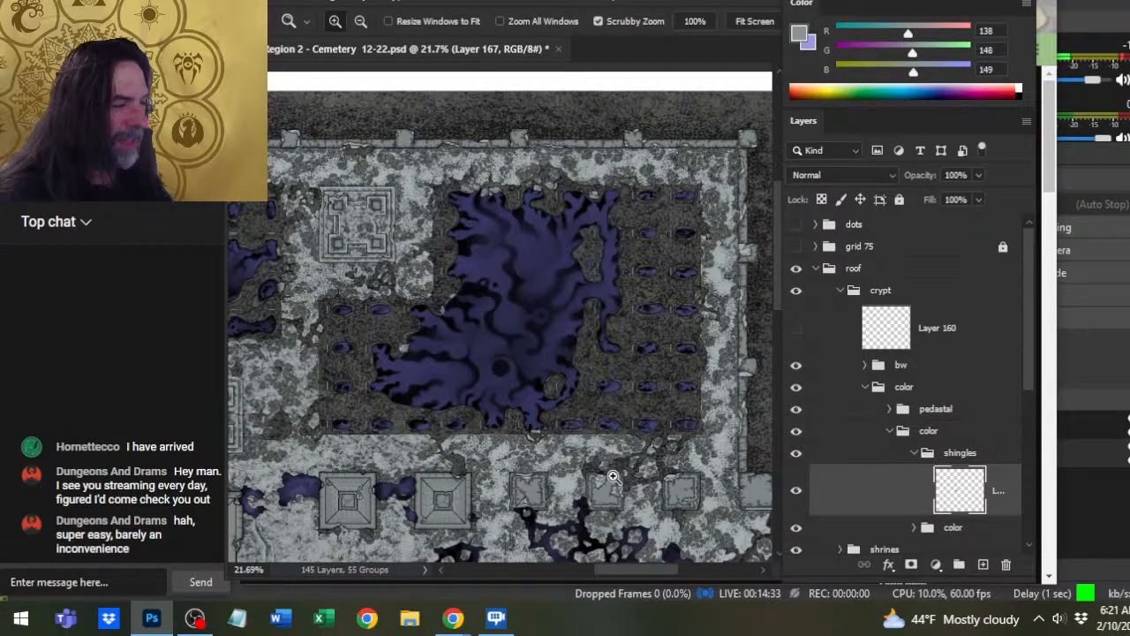
pyautogui.moveTo(611, 475); pyautogui.dragTo(564, 461)
pyautogui.moveTo(590, 412); pyautogui.dragTo(719, 197)
pyautogui.moveTo(634, 276); pyautogui.dragTo(600, 281)
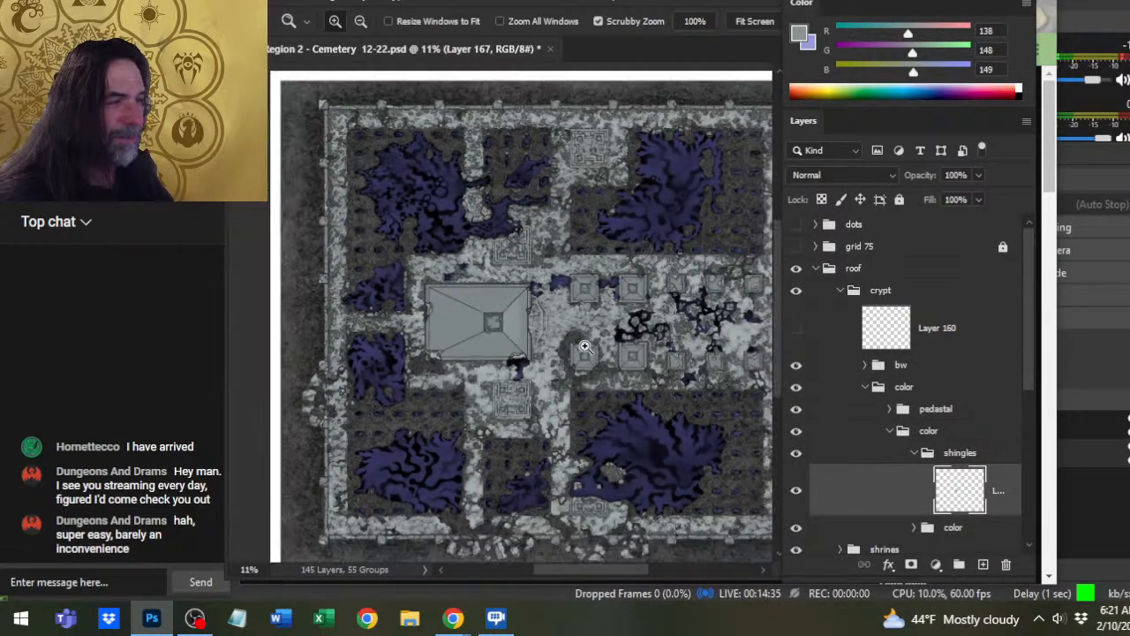
pyautogui.moveTo(481, 256); pyautogui.dragTo(499, 258)
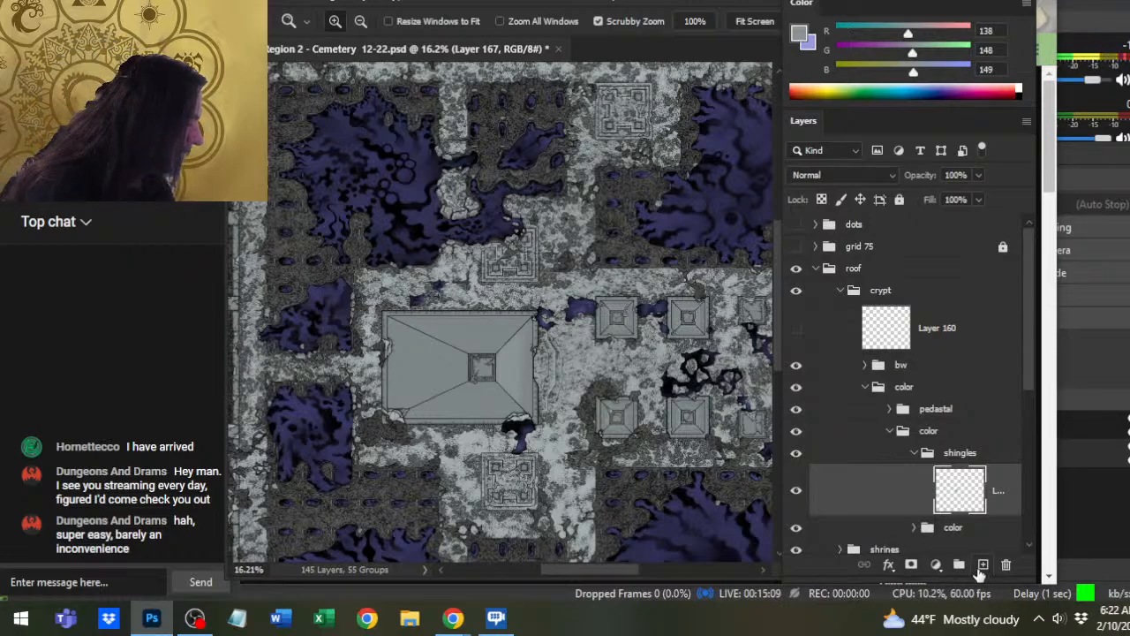
# - Brush light strokes onto the crypt roof's west slope beside the pedestal and smudge them outward with a size 150 smudge brush
pyautogui.moveTo(458, 356); pyautogui.dragTo(477, 364)
pyautogui.press('b')
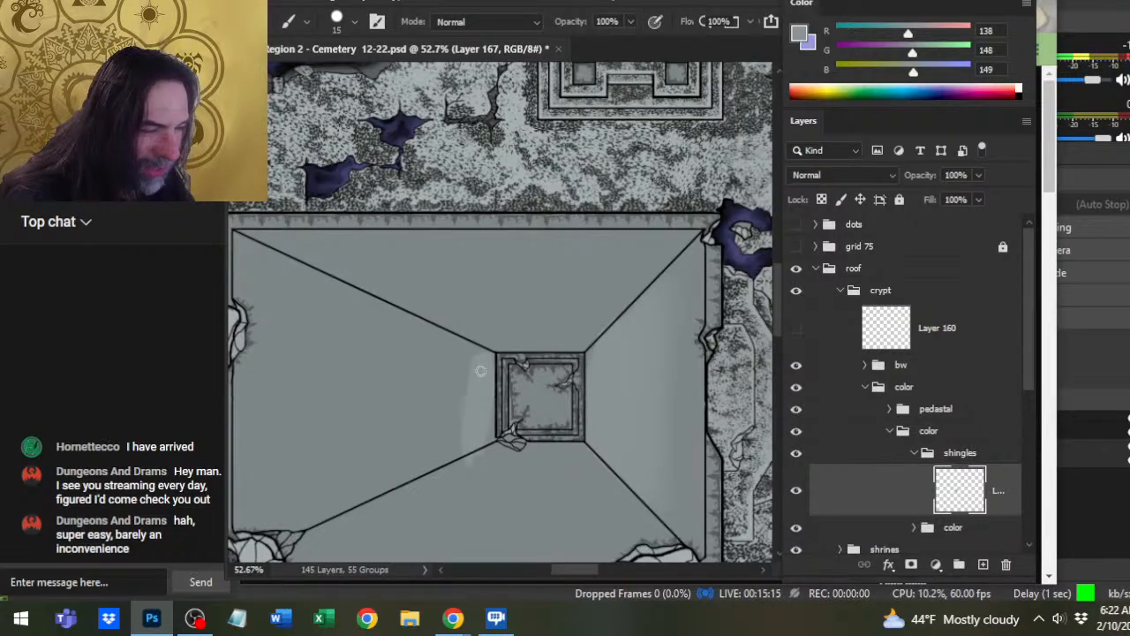
pyautogui.moveTo(460, 389); pyautogui.dragTo(449, 463)
pyautogui.press('r')
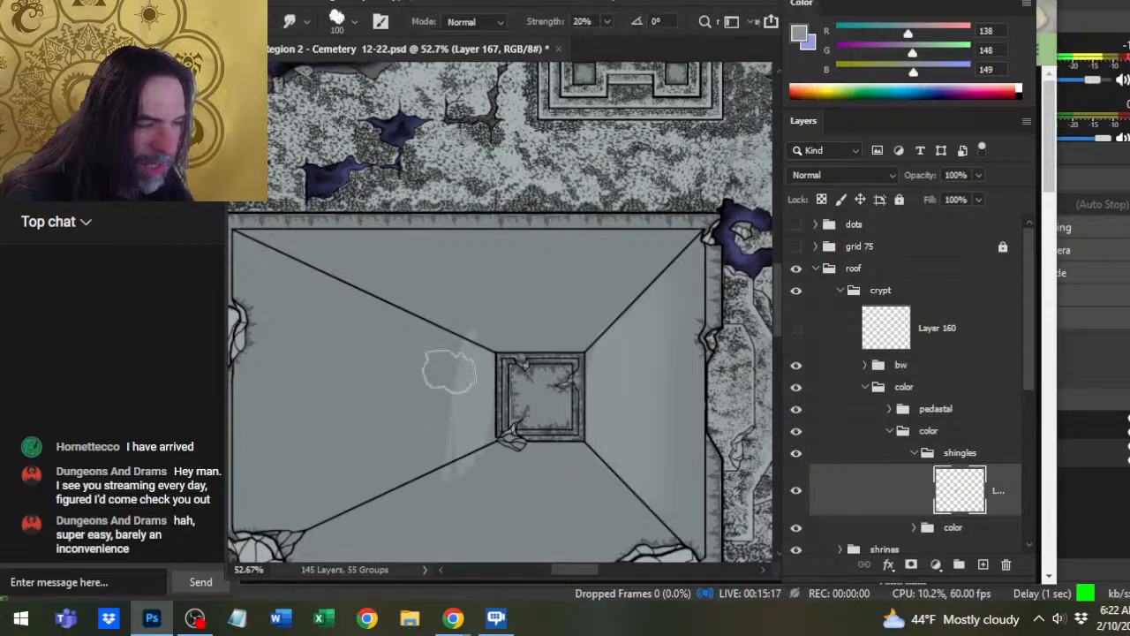
pyautogui.press(']')
pyautogui.press(']')
pyautogui.moveTo(458, 408)
pyautogui.mouseDown()
pyautogui.moveTo(414, 396)
pyautogui.moveTo(455, 368)
pyautogui.moveTo(431, 361)
pyautogui.moveTo(458, 381)
pyautogui.moveTo(408, 350)
pyautogui.moveTo(447, 387)
pyautogui.moveTo(436, 383)
pyautogui.moveTo(443, 362)
pyautogui.moveTo(449, 414)
pyautogui.moveTo(455, 388)
pyautogui.moveTo(415, 361)
pyautogui.moveTo(448, 364)
pyautogui.moveTo(337, 325)
pyautogui.moveTo(447, 363)
pyautogui.moveTo(434, 354)
pyautogui.moveTo(461, 357)
pyautogui.moveTo(443, 362)
pyautogui.moveTo(412, 424)
pyautogui.moveTo(450, 385)
pyautogui.moveTo(424, 426)
pyautogui.moveTo(442, 390)
pyautogui.moveTo(434, 403)
pyautogui.moveTo(446, 407)
pyautogui.moveTo(436, 410)
pyautogui.moveTo(440, 396)
pyautogui.moveTo(394, 464)
pyautogui.moveTo(459, 374)
pyautogui.moveTo(414, 328)
pyautogui.moveTo(454, 376)
pyautogui.moveTo(435, 362)
pyautogui.moveTo(385, 414)
pyautogui.moveTo(433, 387)
pyautogui.moveTo(451, 399)
pyautogui.moveTo(386, 393)
pyautogui.mouseUp()
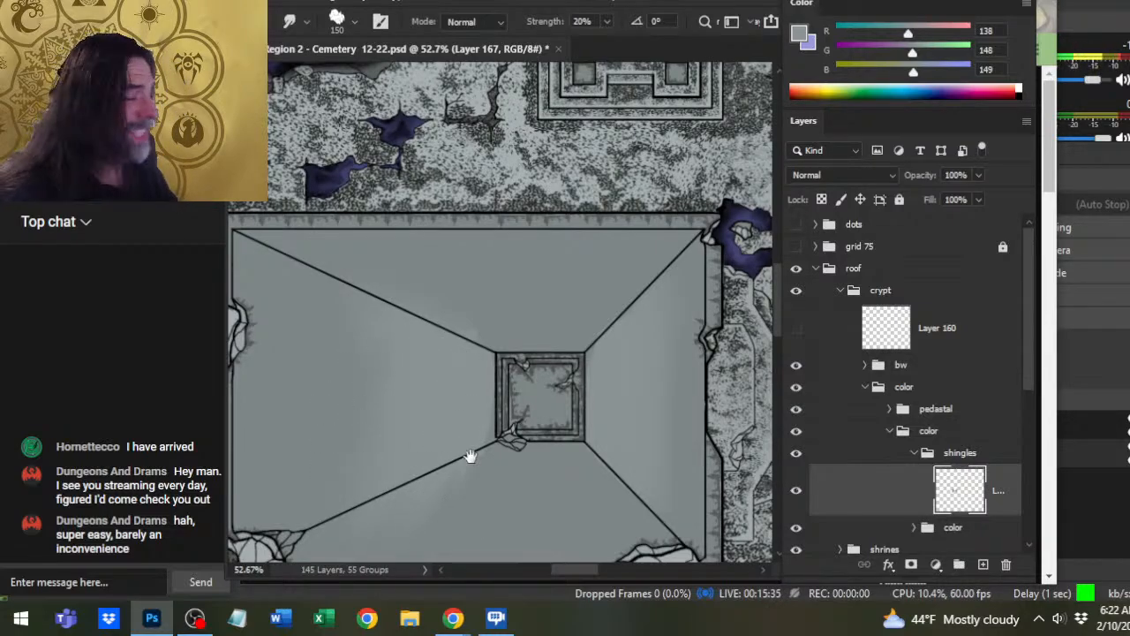
# - Erase the highlight spilling past the west slope's southern ridge line, reducing the eraser to size 150, and smudge the remaining shading
pyautogui.moveTo(469, 457); pyautogui.dragTo(533, 329)
pyautogui.moveTo(464, 226)
pyautogui.mouseDown()
pyautogui.moveTo(476, 256)
pyautogui.moveTo(439, 233)
pyautogui.moveTo(491, 213)
pyautogui.moveTo(478, 266)
pyautogui.moveTo(473, 250)
pyautogui.moveTo(493, 312)
pyautogui.moveTo(468, 244)
pyautogui.moveTo(497, 276)
pyautogui.moveTo(463, 193)
pyautogui.mouseUp()
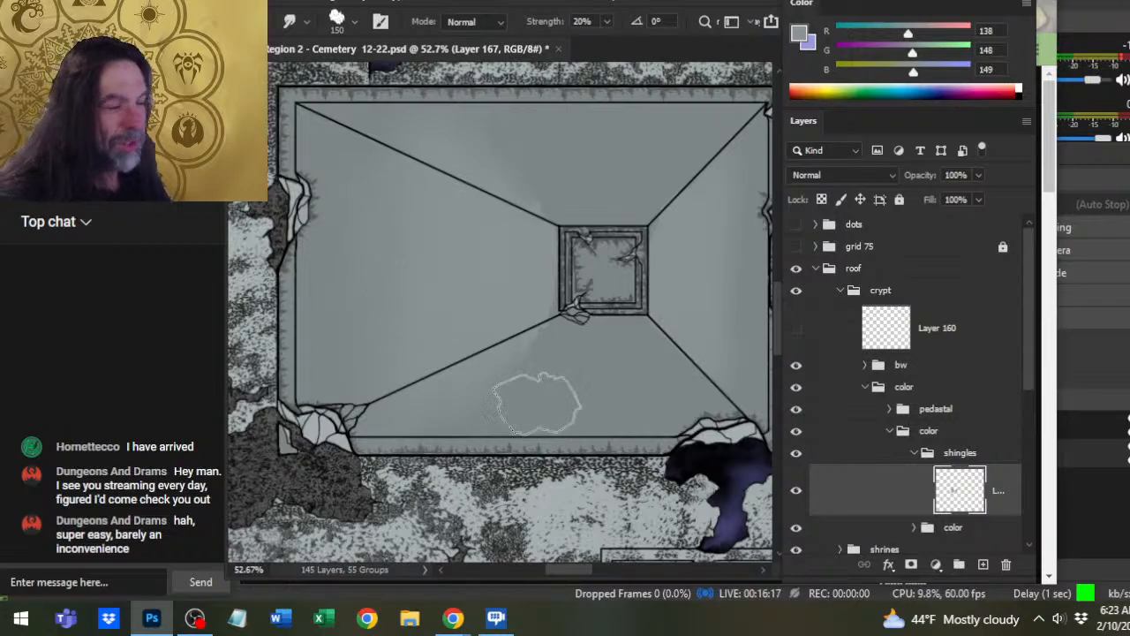
pyautogui.press('e')
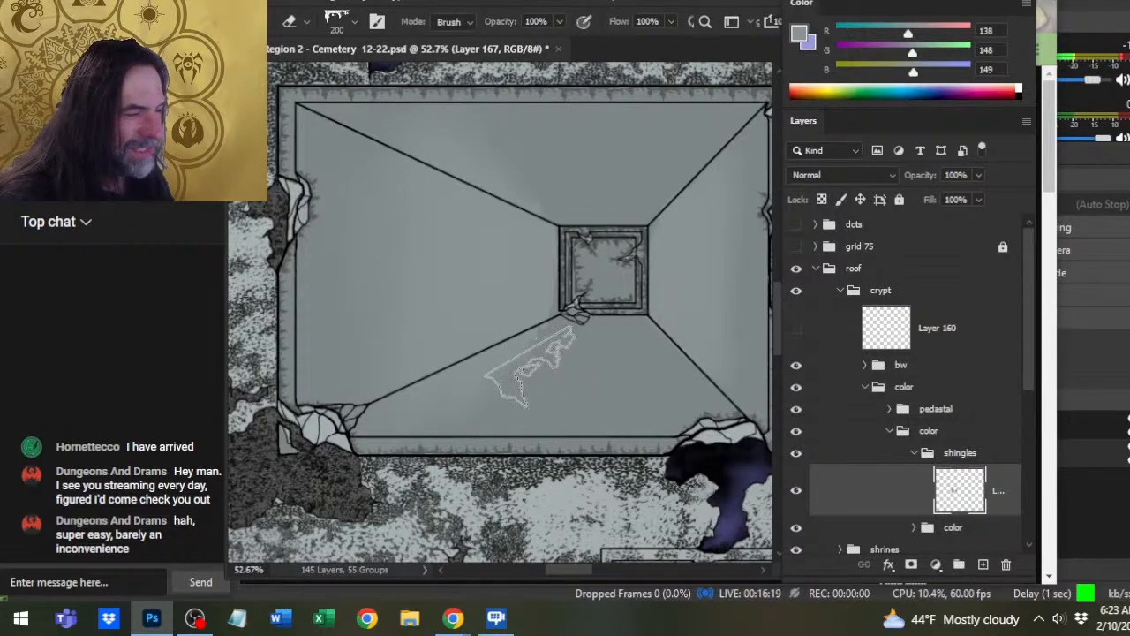
pyautogui.press('r')
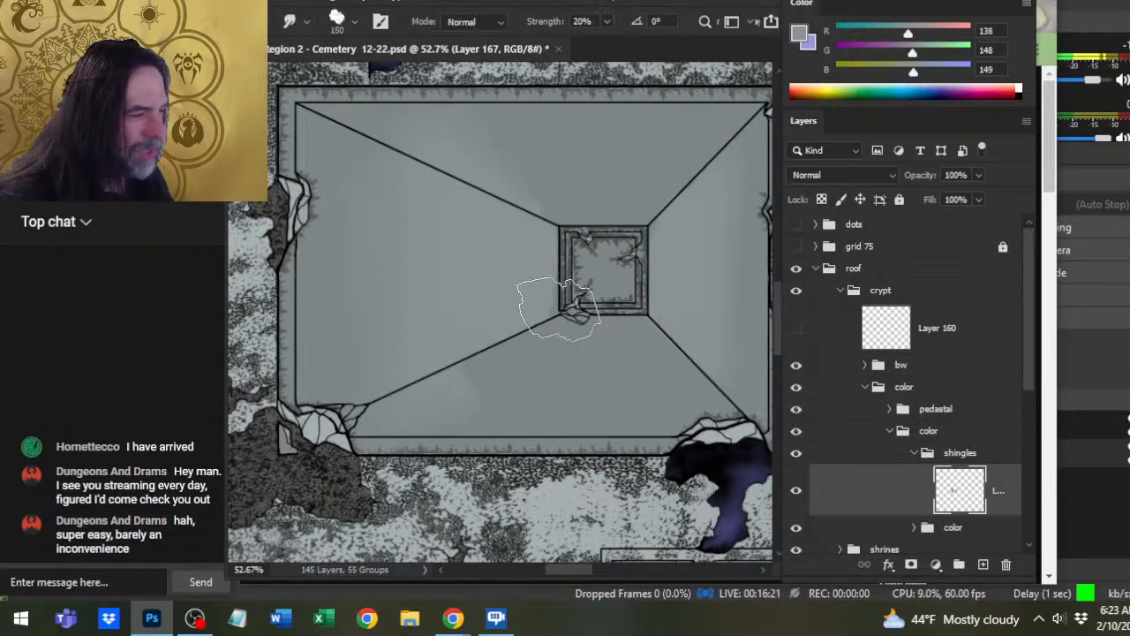
pyautogui.press('e')
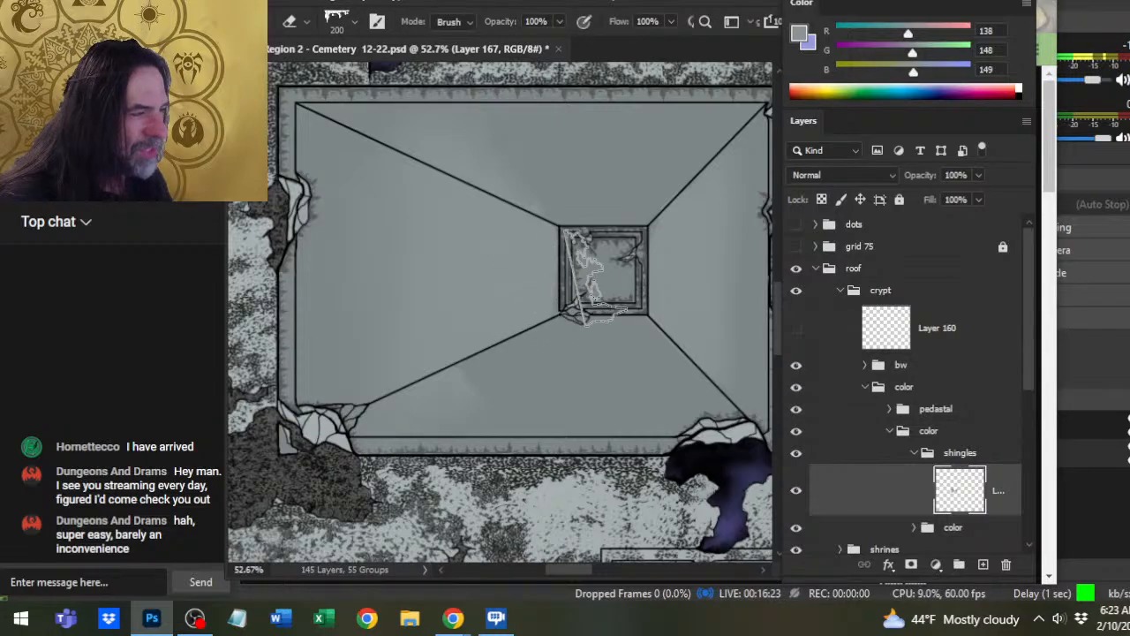
pyautogui.press('[')
pyautogui.press('[')
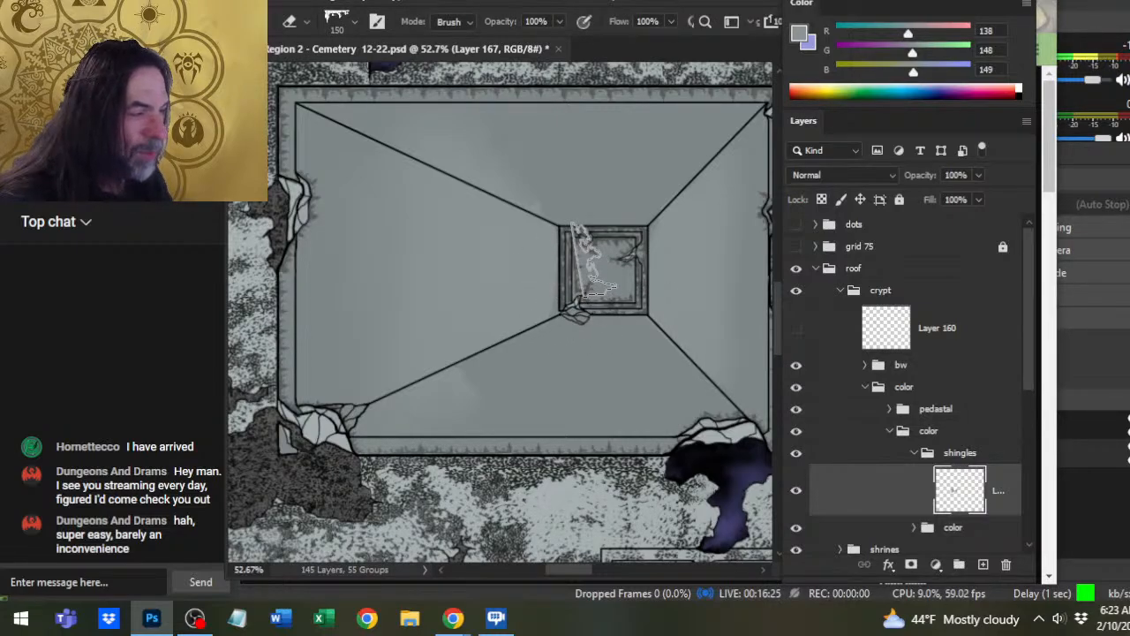
pyautogui.press('r')
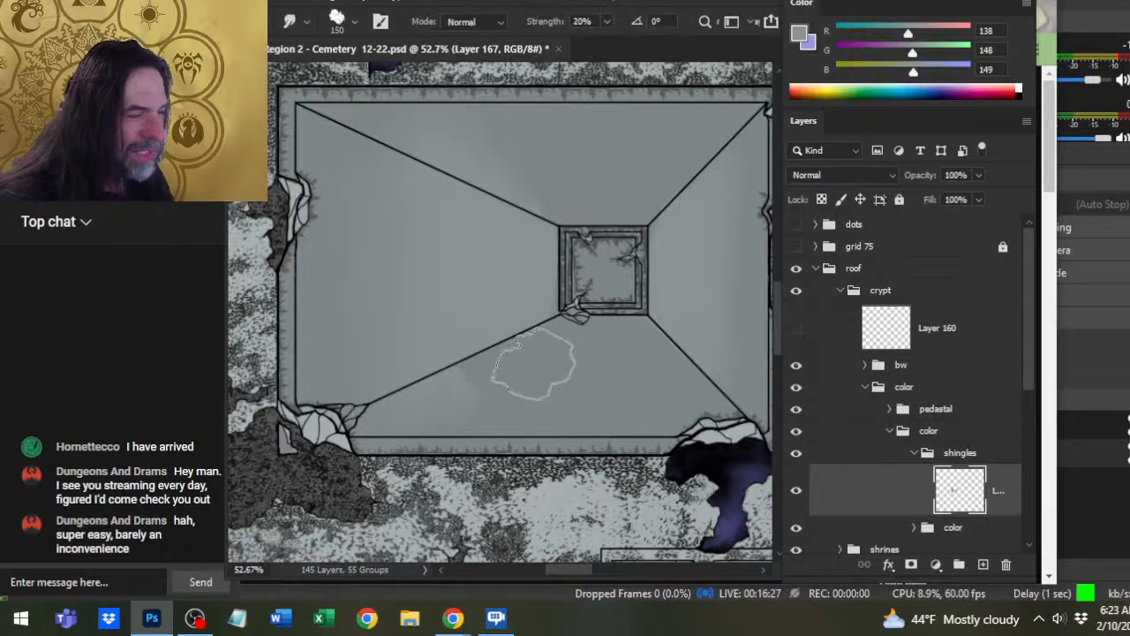
# - Clean up the shading along the west slope's northern ridge line with the size 150 eraser and smudge the leftover tone on the adjoining slopes
pyautogui.press('e')
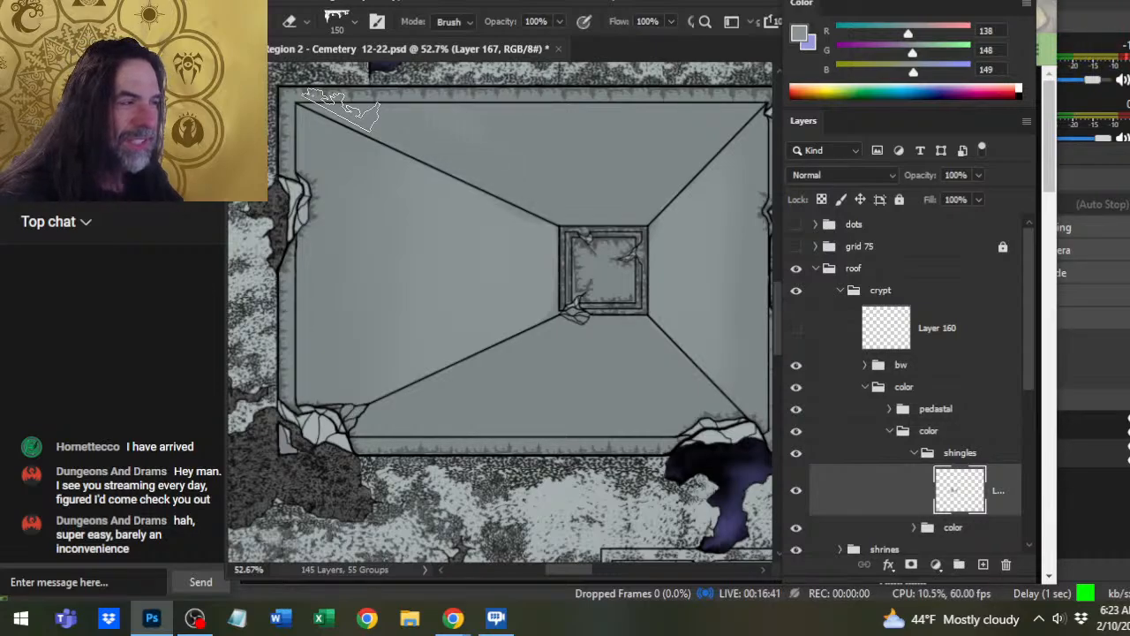
pyautogui.press('r')
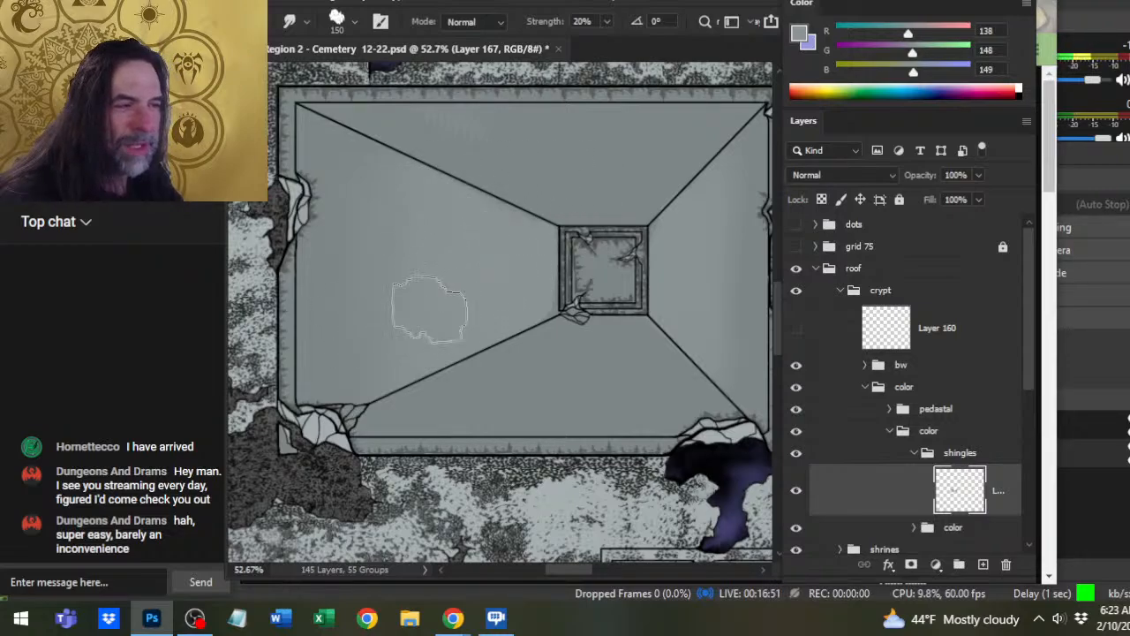
pyautogui.press('e')
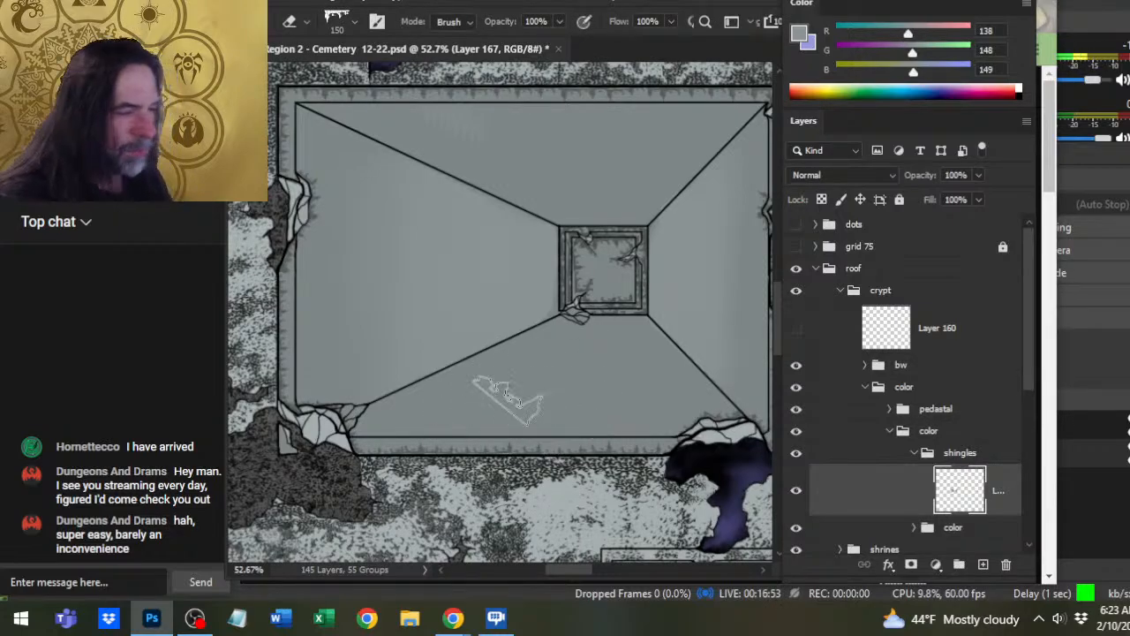
pyautogui.press('r')
pyautogui.press('e')
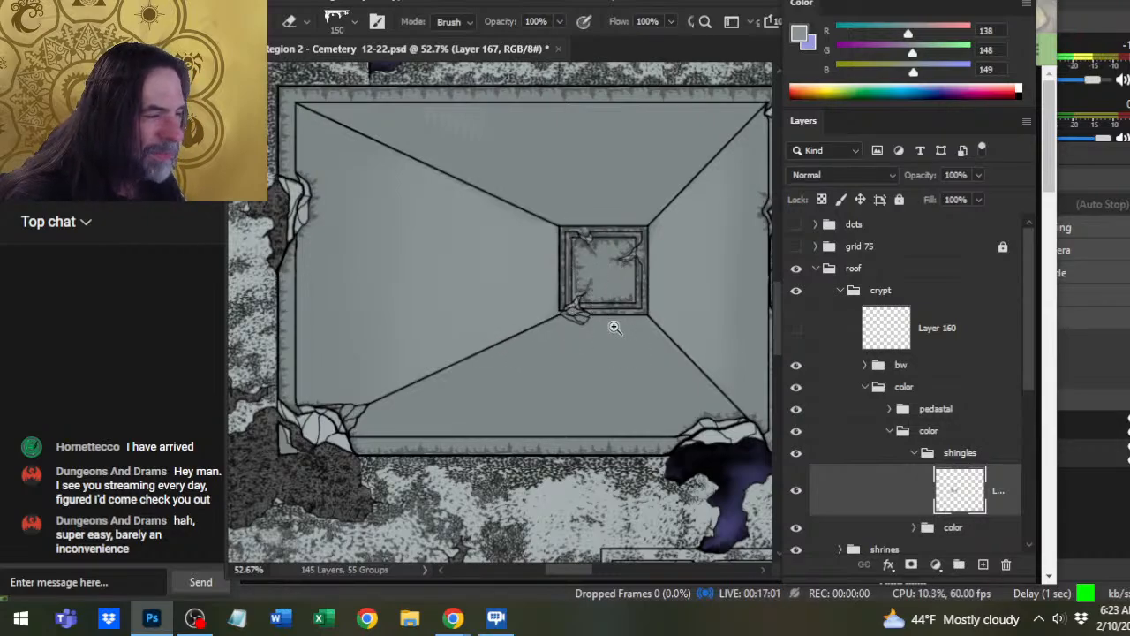
# - Inspect the crypt's color layers by toggling their visibility over the southwest corner to find which hold the rubble fill and edge grime
pyautogui.press('z')
pyautogui.moveTo(613, 324); pyautogui.dragTo(659, 354)
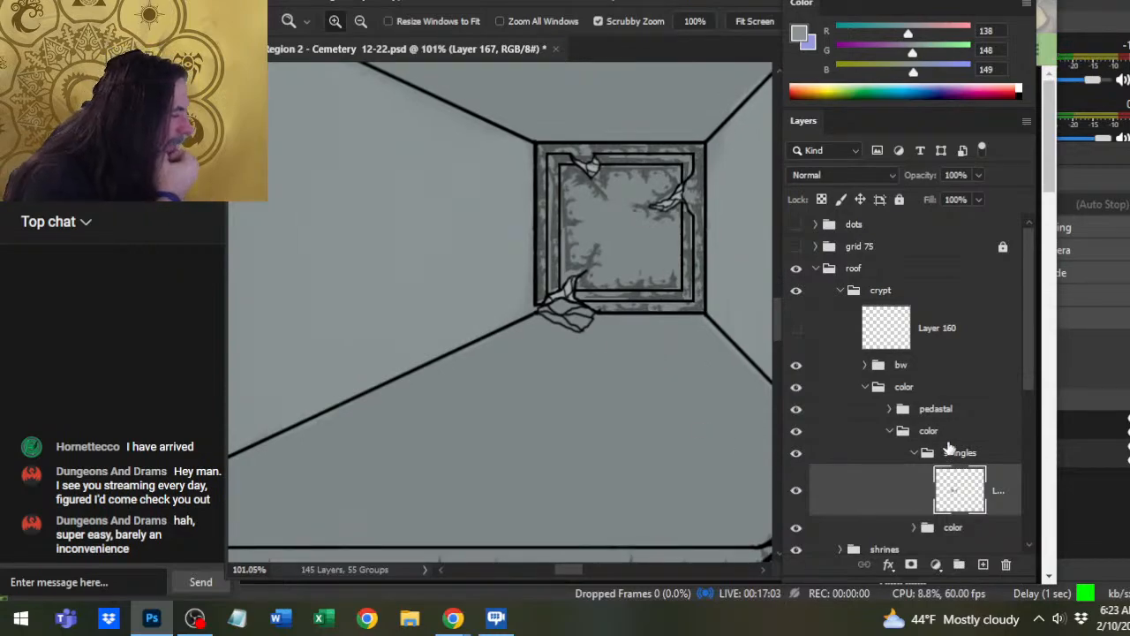
pyautogui.moveTo(1030, 359); pyautogui.dragTo(1002, 433)
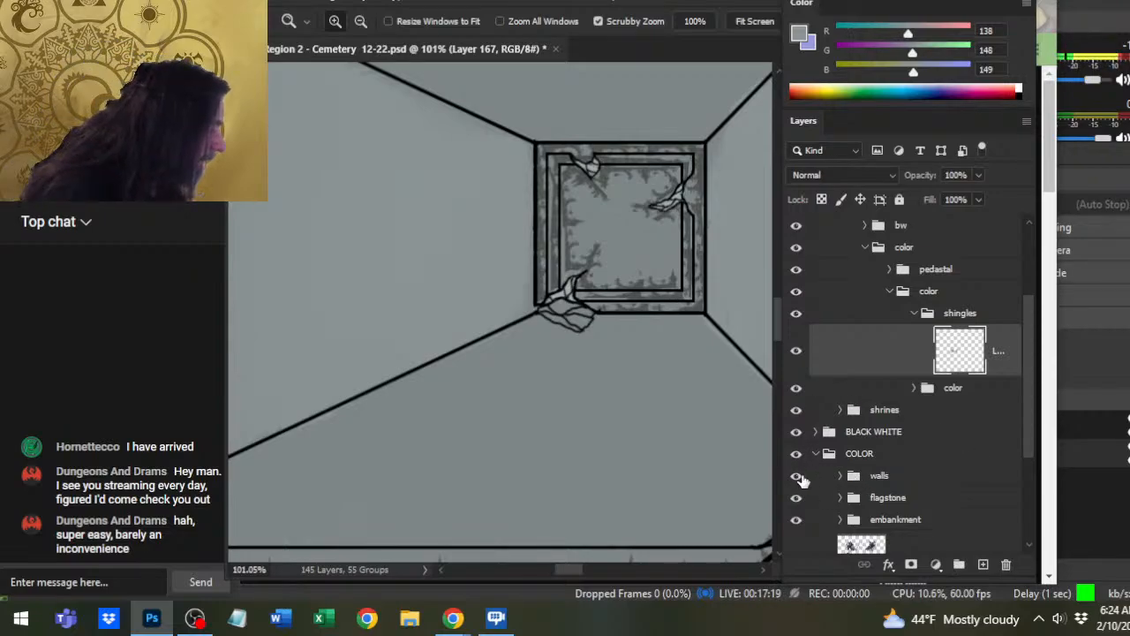
pyautogui.scroll(-3, 1025, 384)
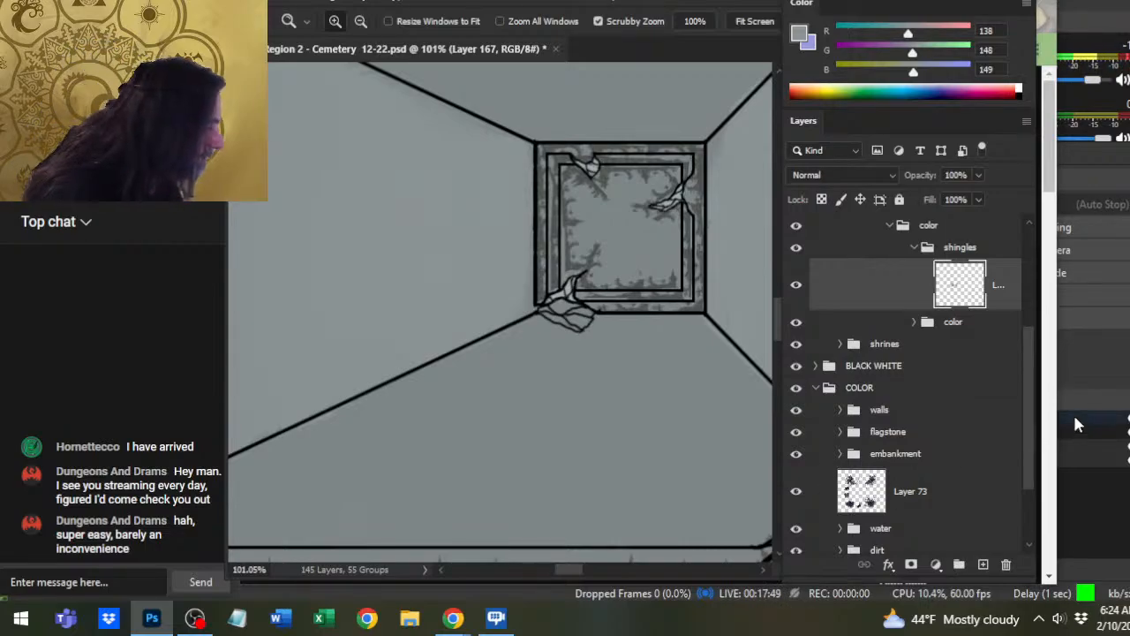
pyautogui.scroll(-2, 1030, 424)
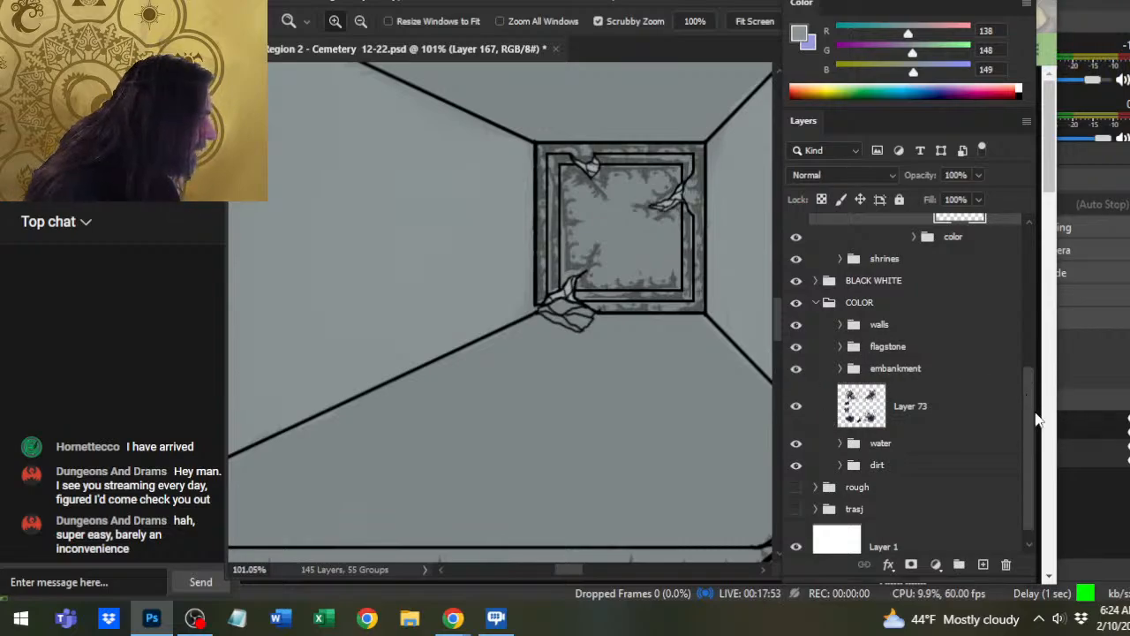
pyautogui.scroll(5, 1033, 420)
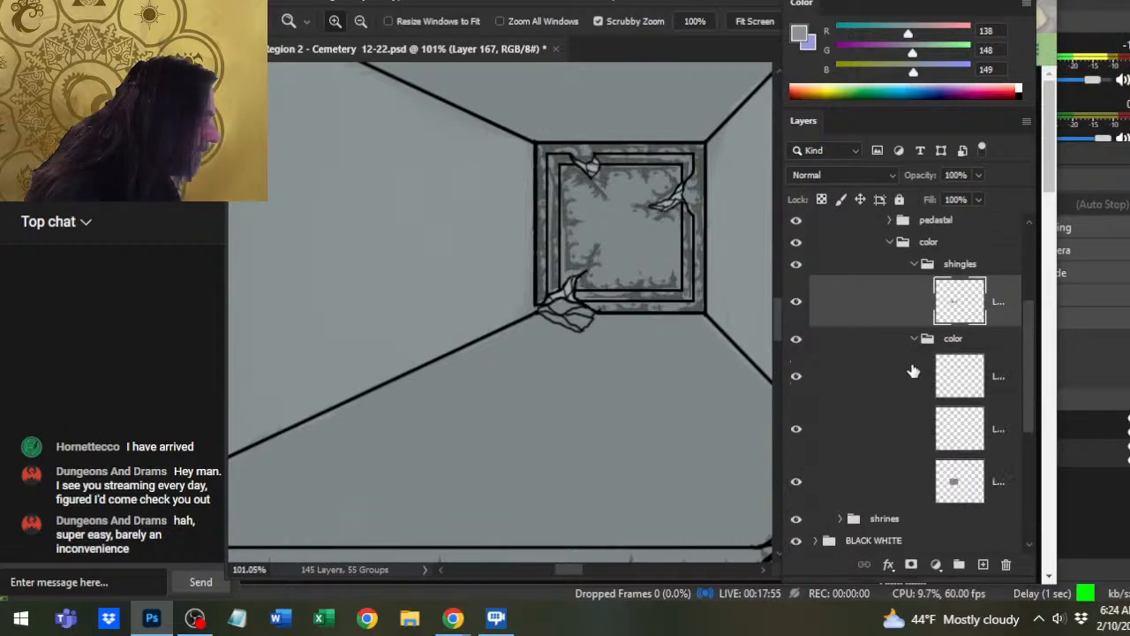
pyautogui.click(799, 432)
pyautogui.moveTo(419, 411); pyautogui.dragTo(671, 362)
pyautogui.click(798, 386)
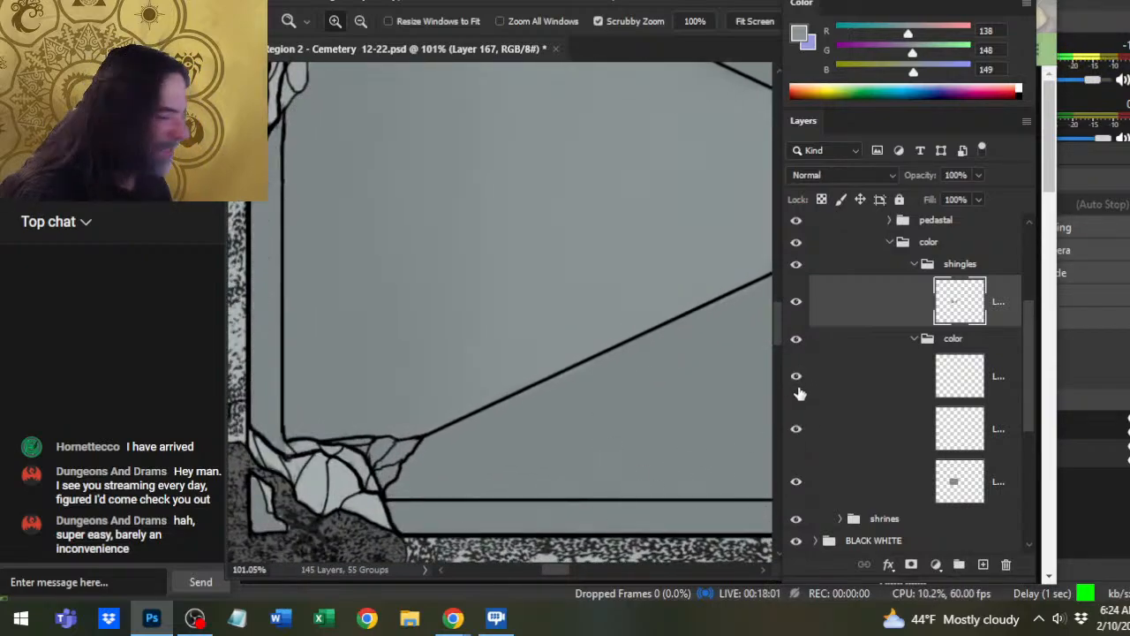
pyautogui.click(799, 433)
pyautogui.click(801, 437)
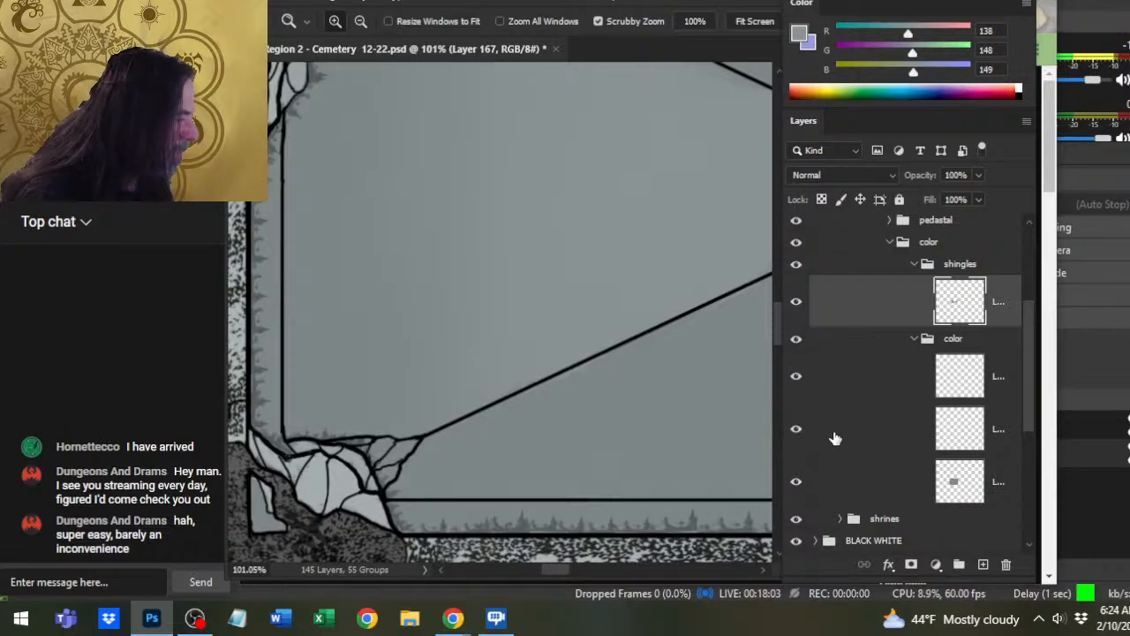
# - On Layer 108, fill the southwest rubble's eastern fragments with sampled light grey (165, 174, 174) using a size 9 brush, and erase the overspill
pyautogui.click(835, 434)
pyautogui.press('b')
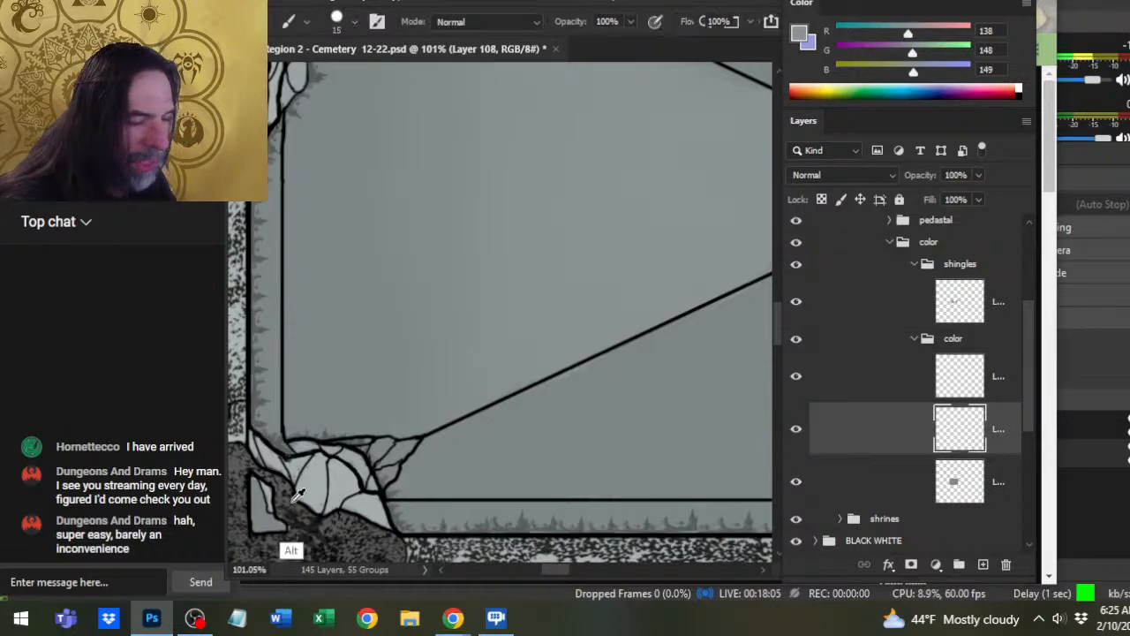
pyautogui.keyDown('alt'); pyautogui.click(335, 501); pyautogui.keyUp('alt')
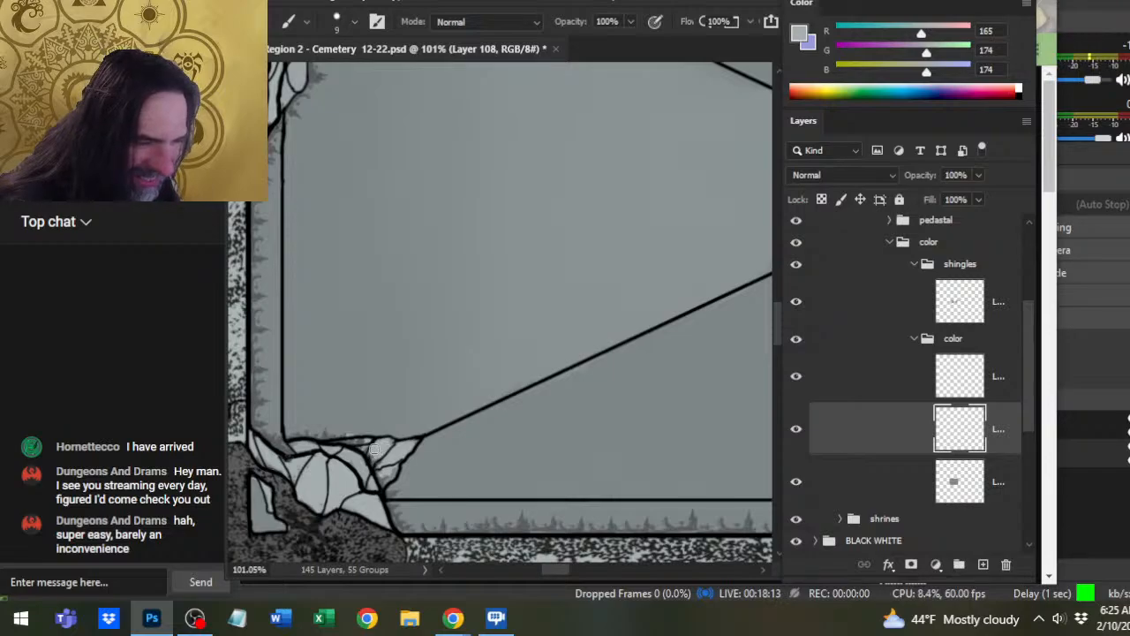
pyautogui.press('e')
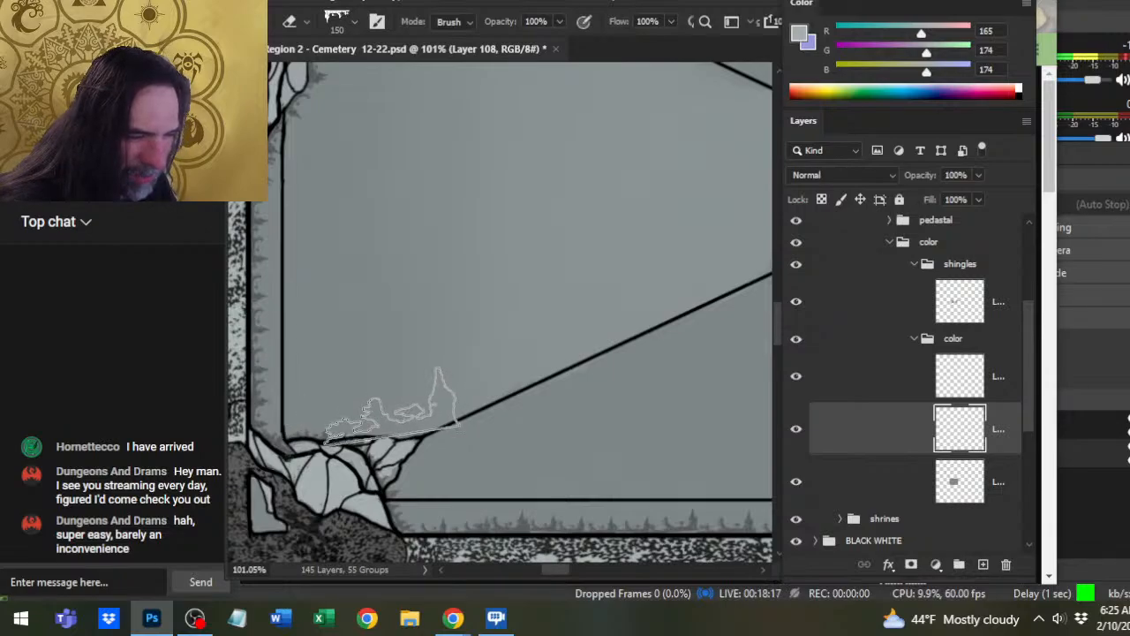
pyautogui.press('b')
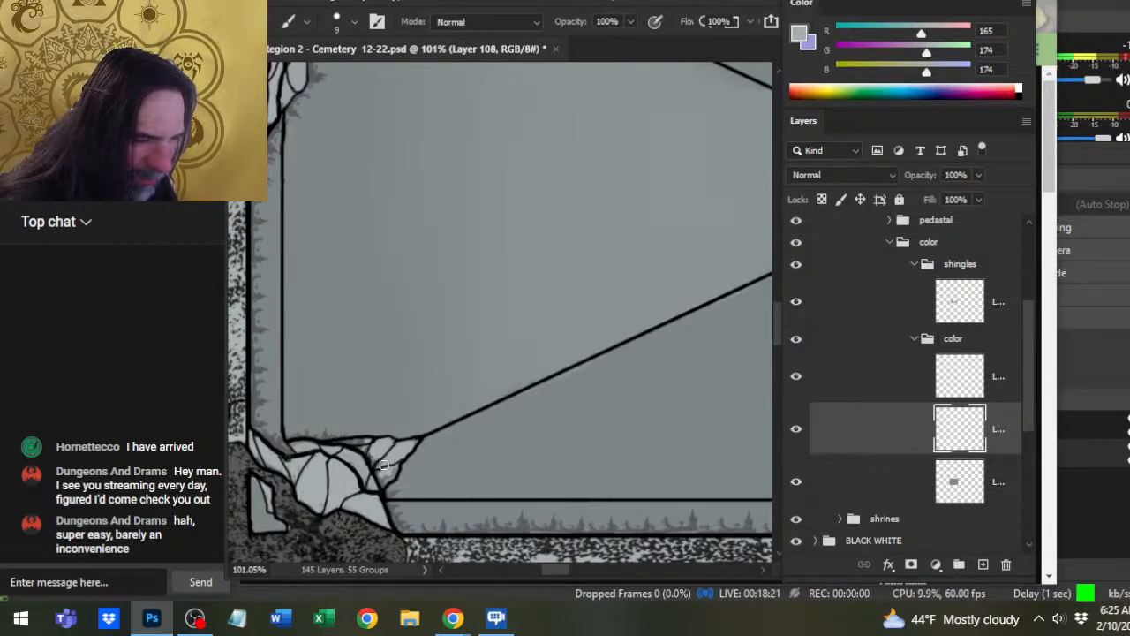
pyautogui.press('e')
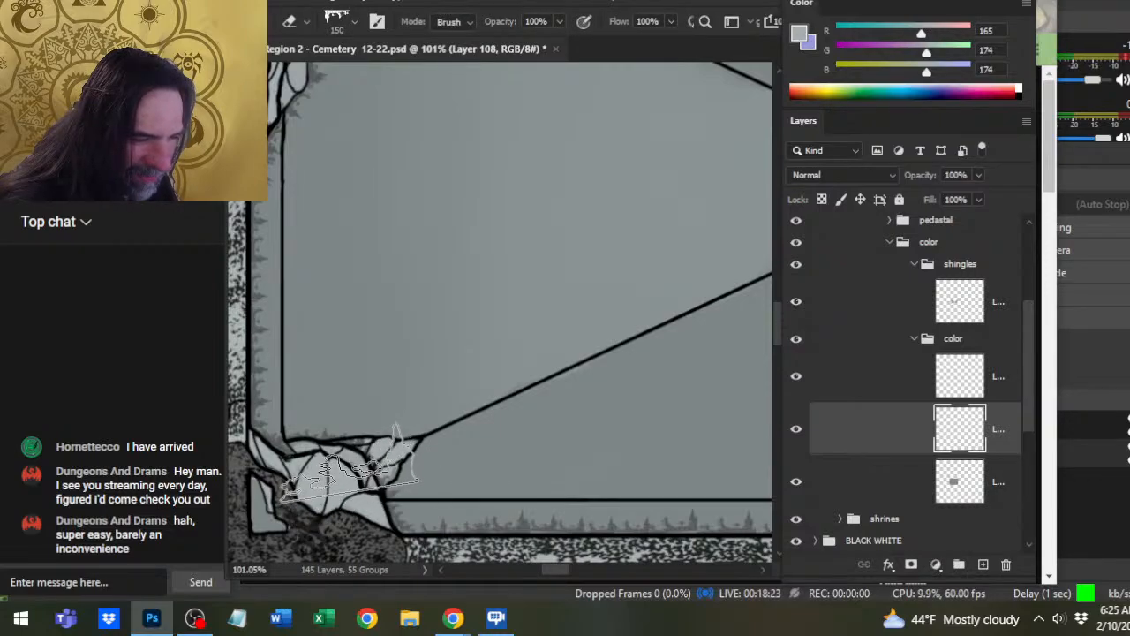
pyautogui.press('b')
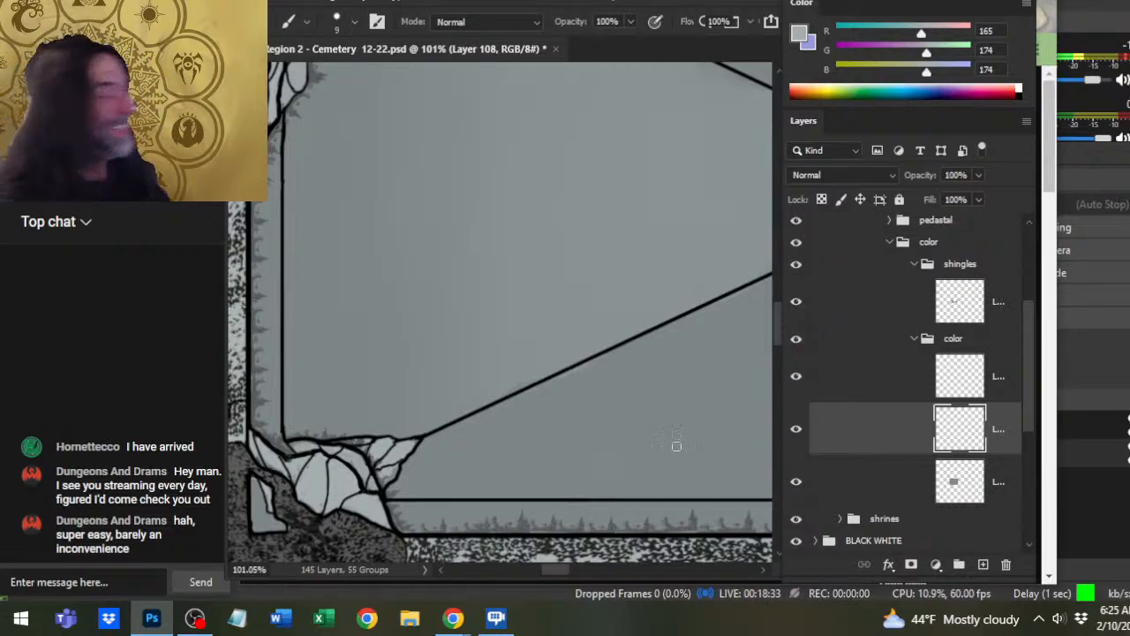
# - Switch to Layer 161 and reduce the eraser to size 40 for cleaning the grime around the southwest rubble
pyautogui.click(832, 390)
pyautogui.press('e')
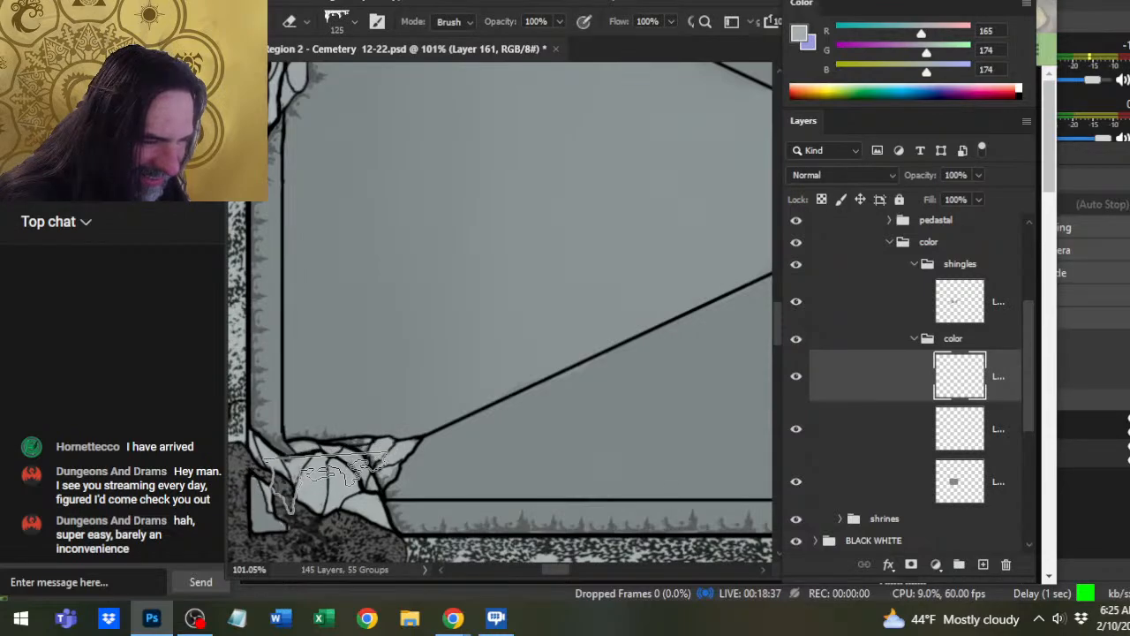
pyautogui.press('[')
pyautogui.press('[')
pyautogui.press('[')
pyautogui.press('[')
pyautogui.press('[')
pyautogui.press('[')
pyautogui.press('[')
pyautogui.press('[')
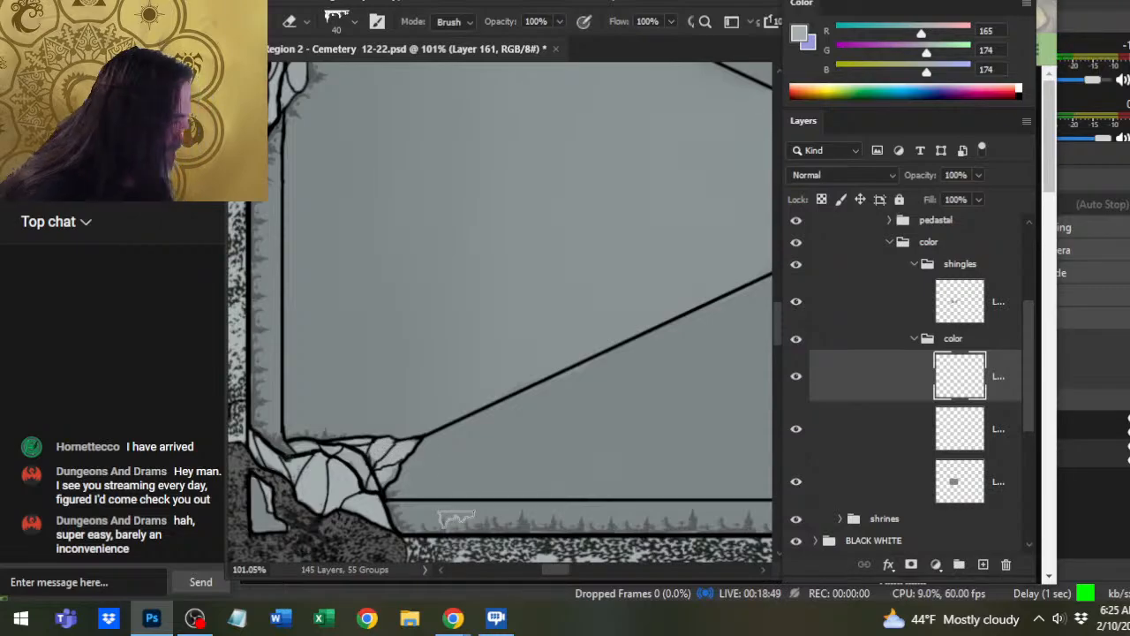
# - Sample the dark grime grey (89, 94, 94) from the west edge, undo the round brush test stroke, and choose the jagged grime brush
pyautogui.press('b')
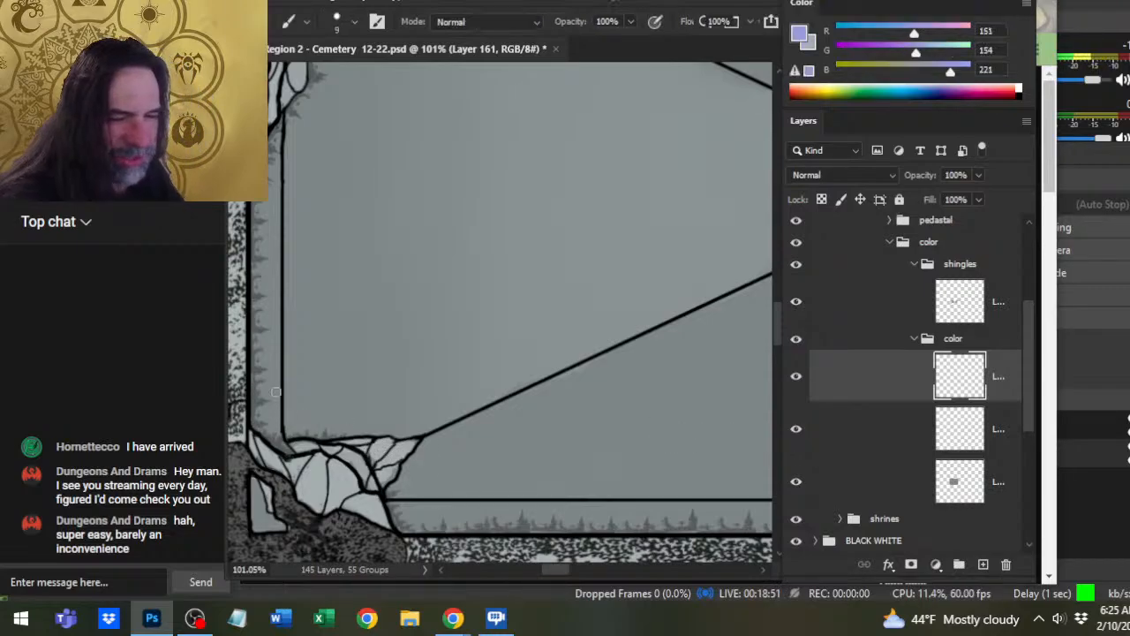
pyautogui.keyDown('alt'); pyautogui.click(257, 402); pyautogui.keyUp('alt')
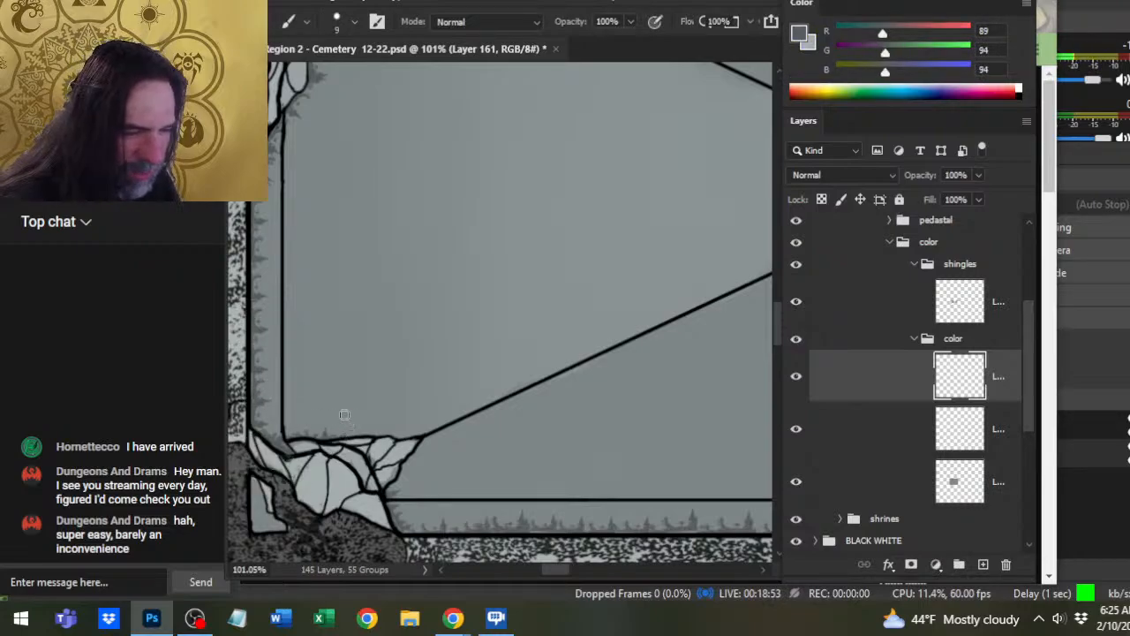
pyautogui.hotkey('ctrl', 'space')
pyautogui.moveTo(272, 399)
pyautogui.mouseDown()
pyautogui.moveTo(342, 407)
pyautogui.moveTo(404, 392)
pyautogui.mouseUp()
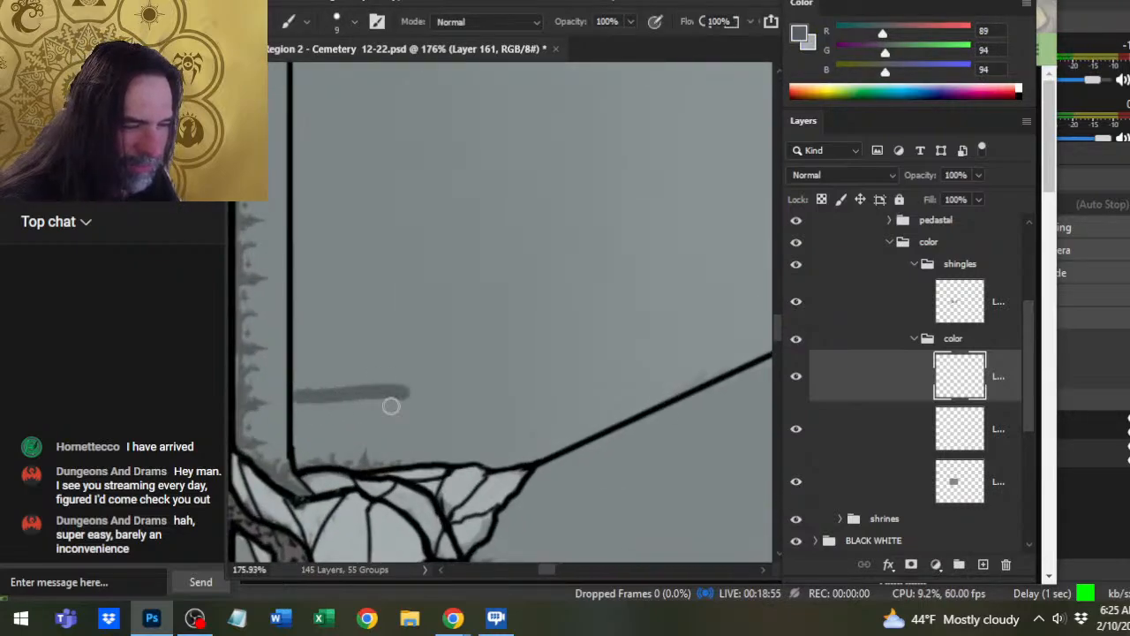
pyautogui.hotkey('ctrl', 'z')
pyautogui.rightClick(442, 399)
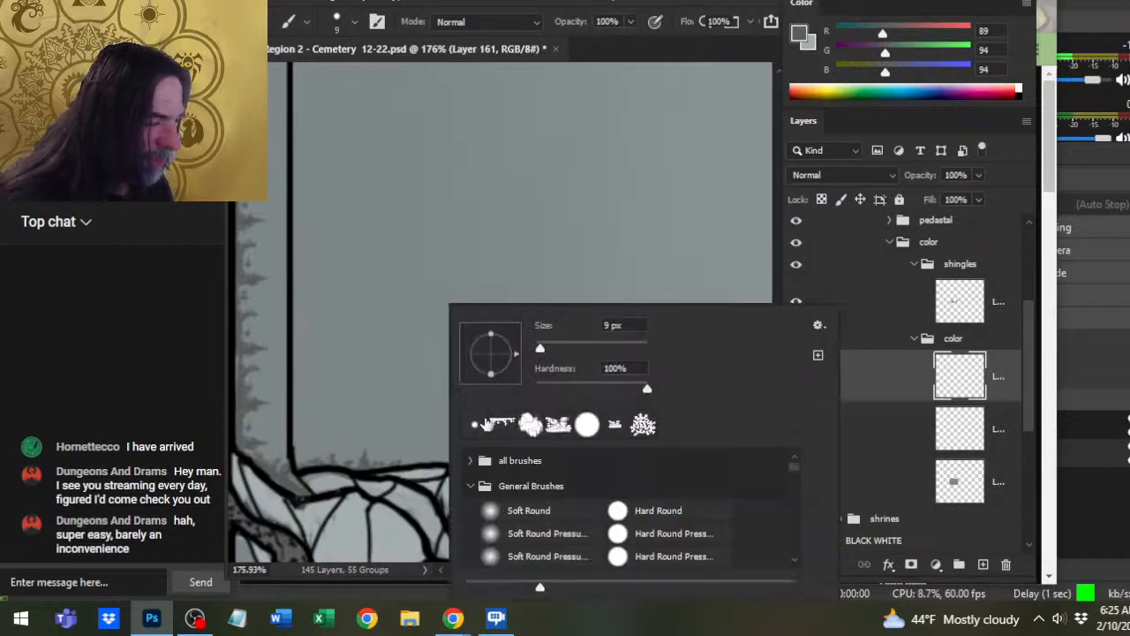
pyautogui.click(500, 425)
pyautogui.click(638, 55)
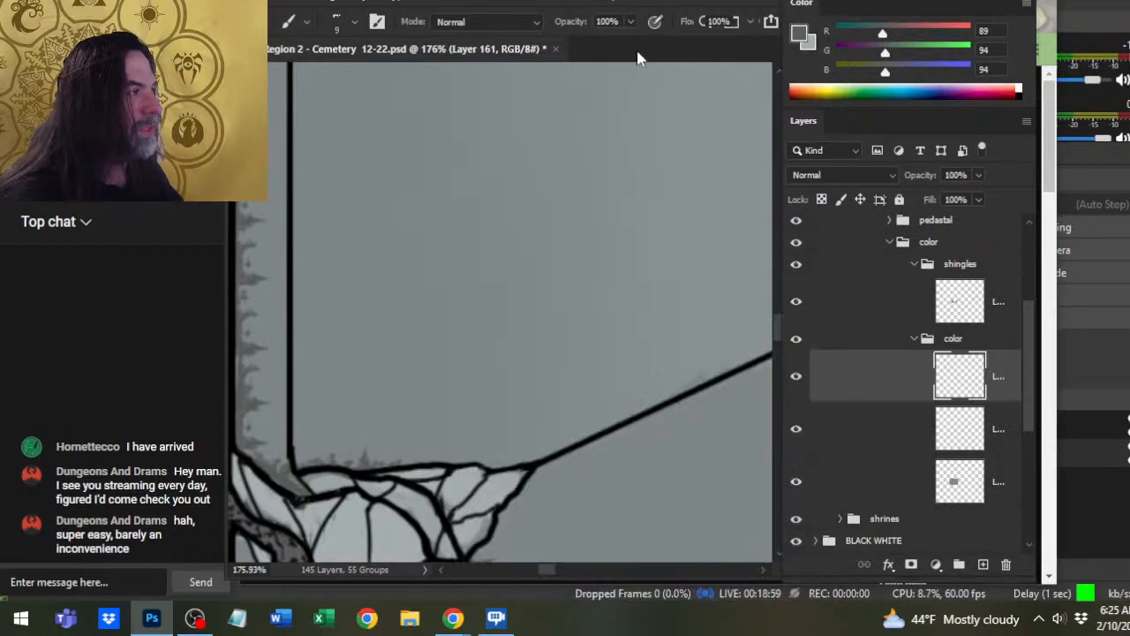
# - Paint dark grime along the north and east edges of the southwest rubble, enlarging the jagged brush to size 40
pyautogui.press(']')
pyautogui.press(']')
pyautogui.press(']')
pyautogui.press(']')
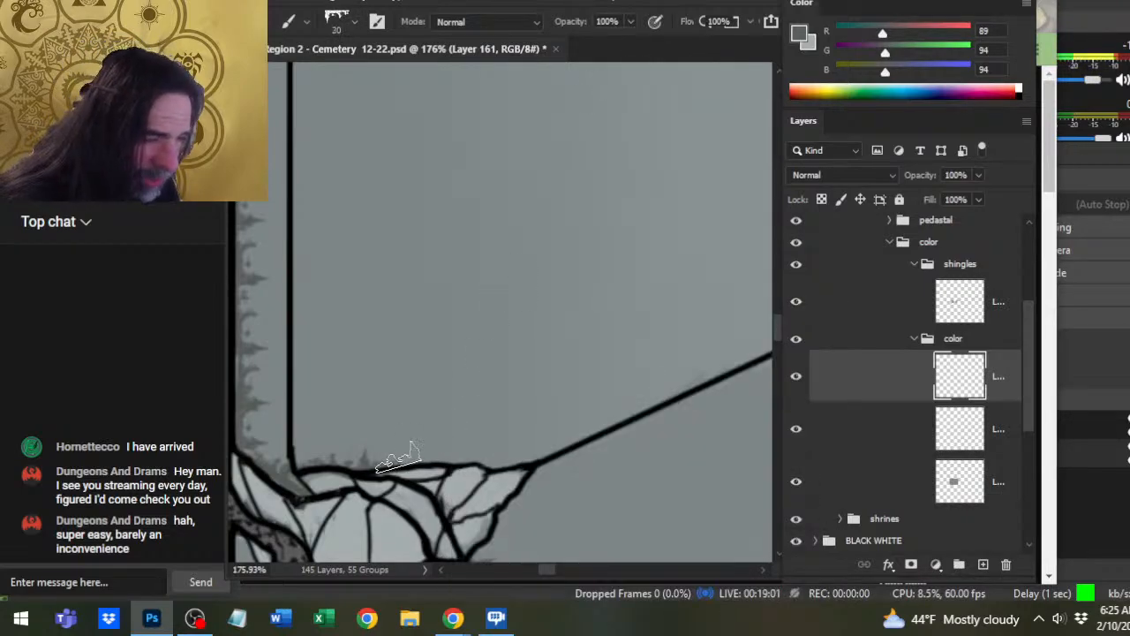
pyautogui.moveTo(397, 454); pyautogui.dragTo(505, 452)
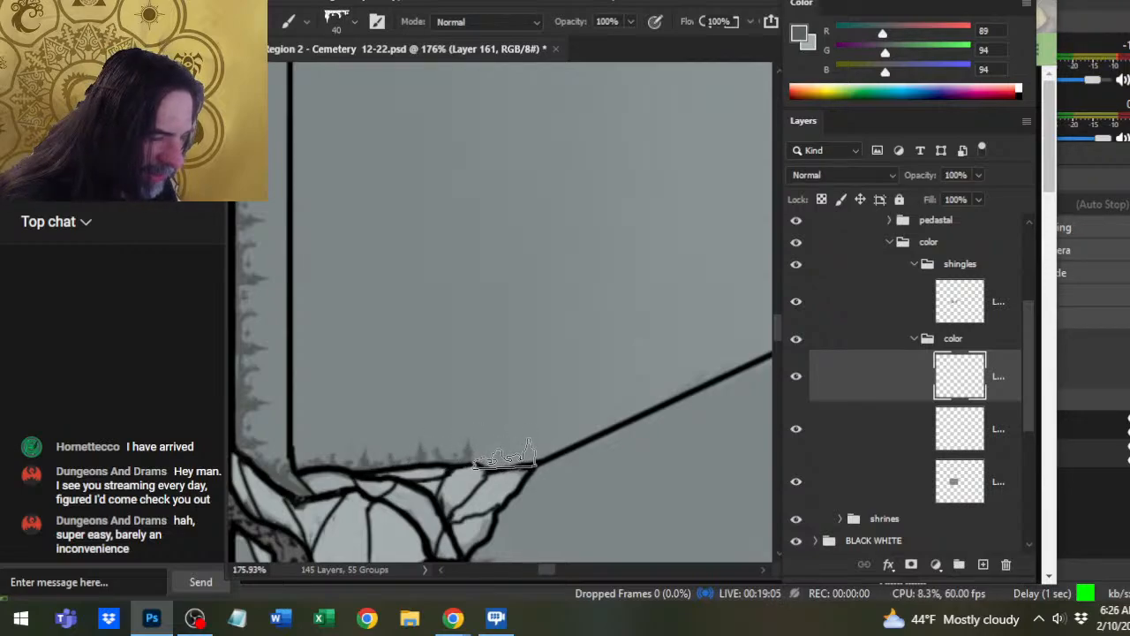
pyautogui.click(513, 453)
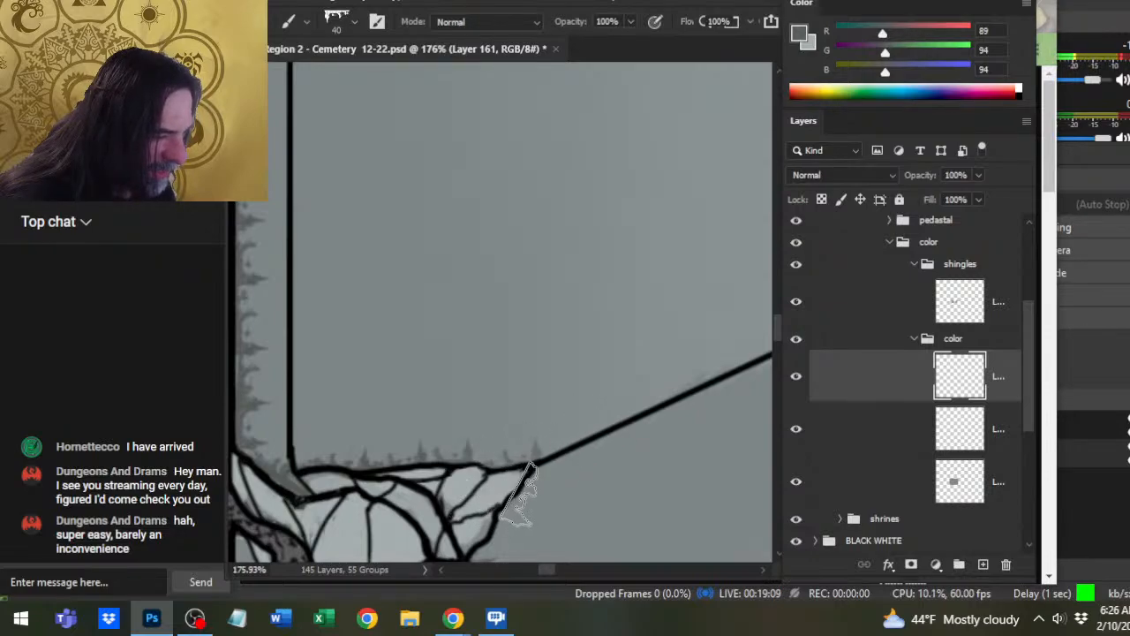
pyautogui.click(530, 483)
pyautogui.moveTo(588, 484); pyautogui.dragTo(629, 419)
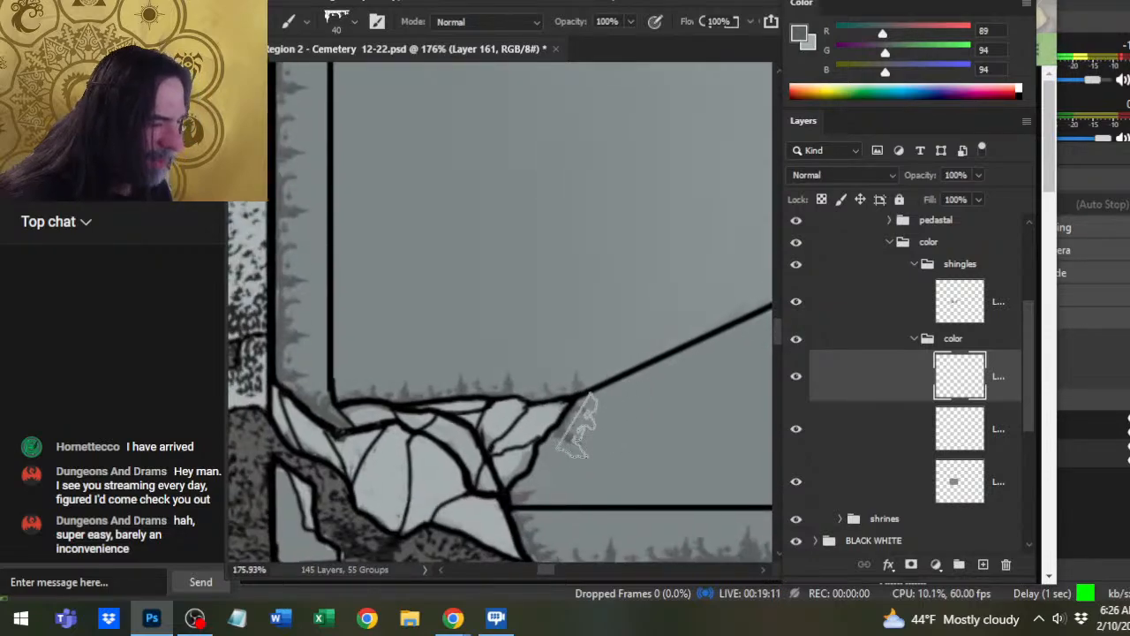
pyautogui.click(556, 438)
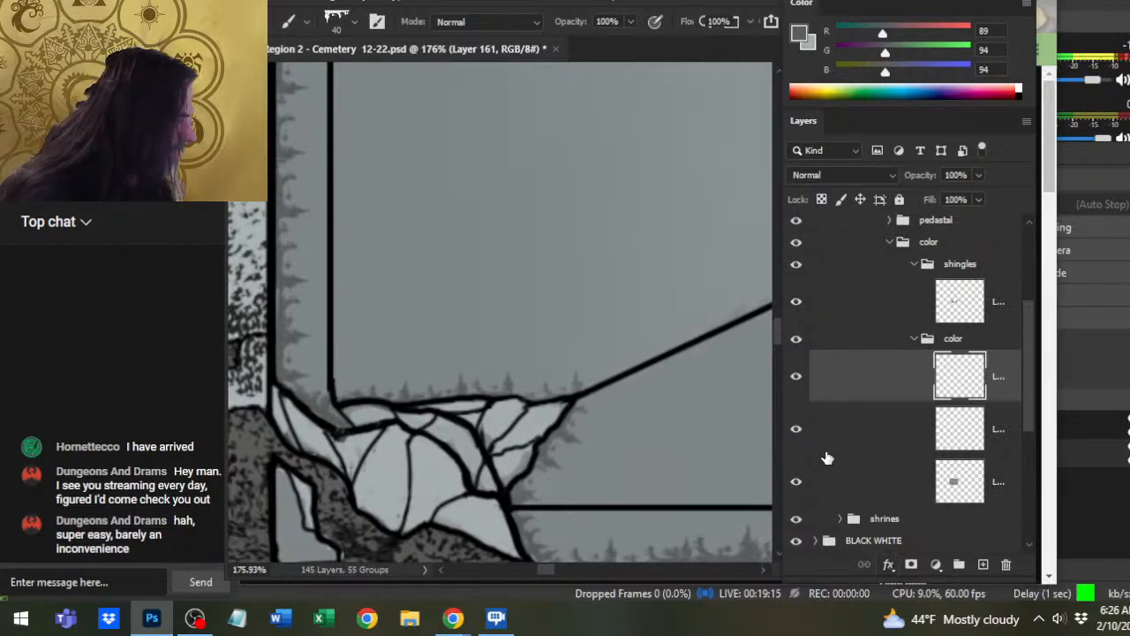
# - Return to Layer 108, sample the light grey (165, 174, 174) from the southwest rubble, and touch up its fragments with brush and eraser
pyautogui.click(864, 448)
pyautogui.keyDown('alt'); pyautogui.click(454, 412); pyautogui.keyUp('alt')
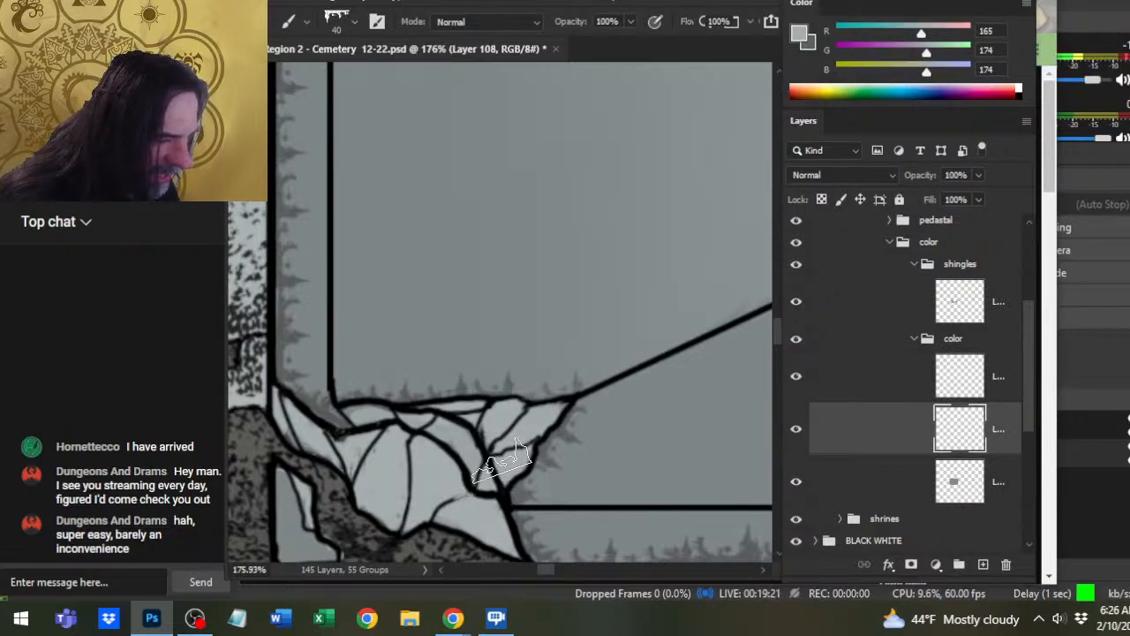
pyautogui.press('e')
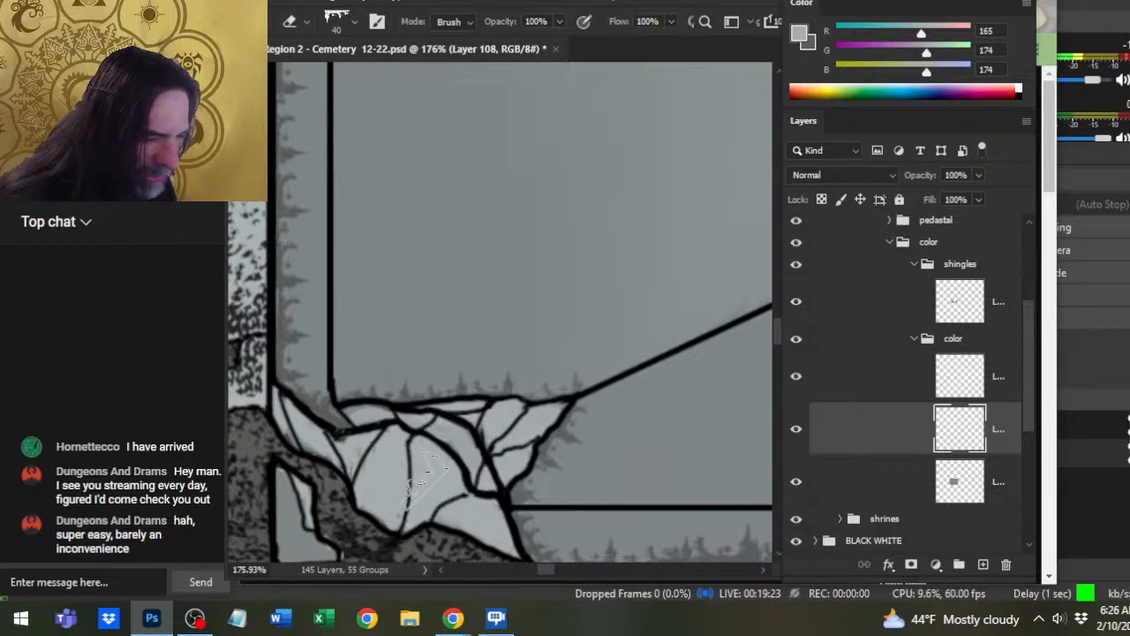
pyautogui.press('b')
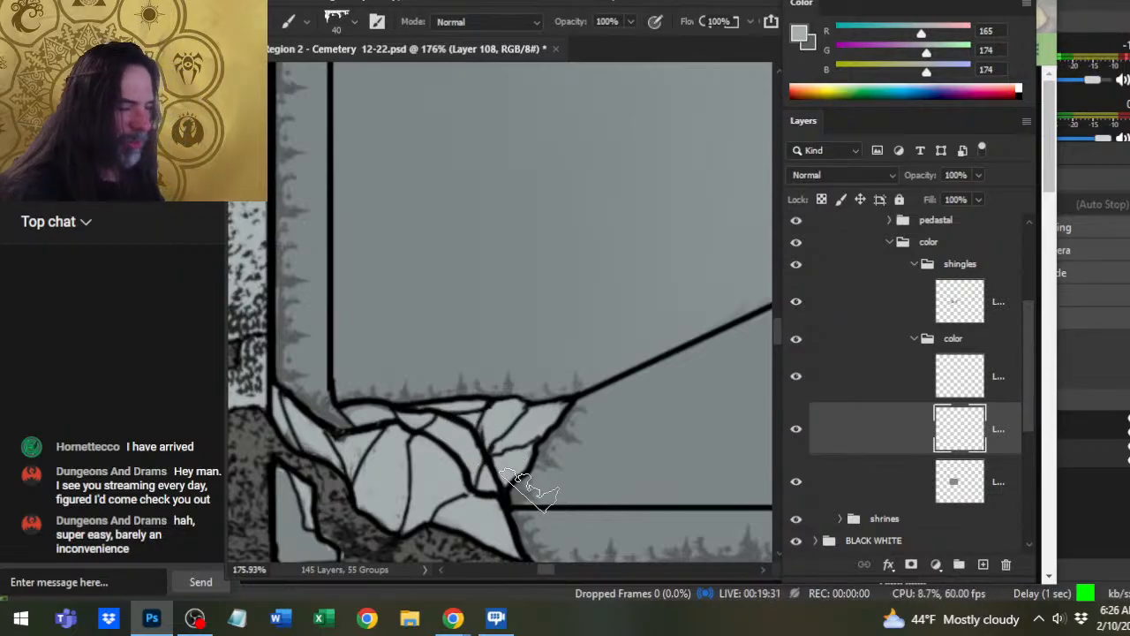
# - Examine the rubble and grime on the central cap and across the whole crypt roof, toggling Layer 161's visibility to compare
pyautogui.press('z')
pyautogui.moveTo(613, 431); pyautogui.dragTo(477, 403)
pyautogui.press('space')
pyautogui.moveTo(621, 392); pyautogui.dragTo(346, 409)
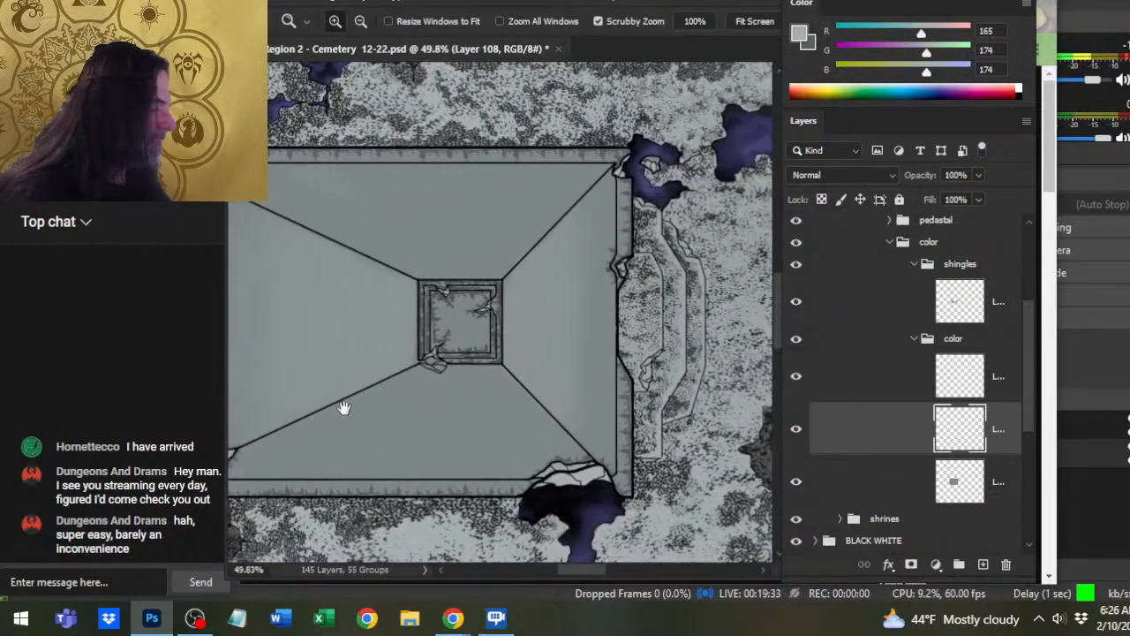
pyautogui.moveTo(398, 374)
pyautogui.mouseDown()
pyautogui.moveTo(470, 380)
pyautogui.moveTo(456, 322)
pyautogui.moveTo(444, 337)
pyautogui.moveTo(463, 347)
pyautogui.moveTo(451, 341)
pyautogui.mouseUp()
pyautogui.press('b')
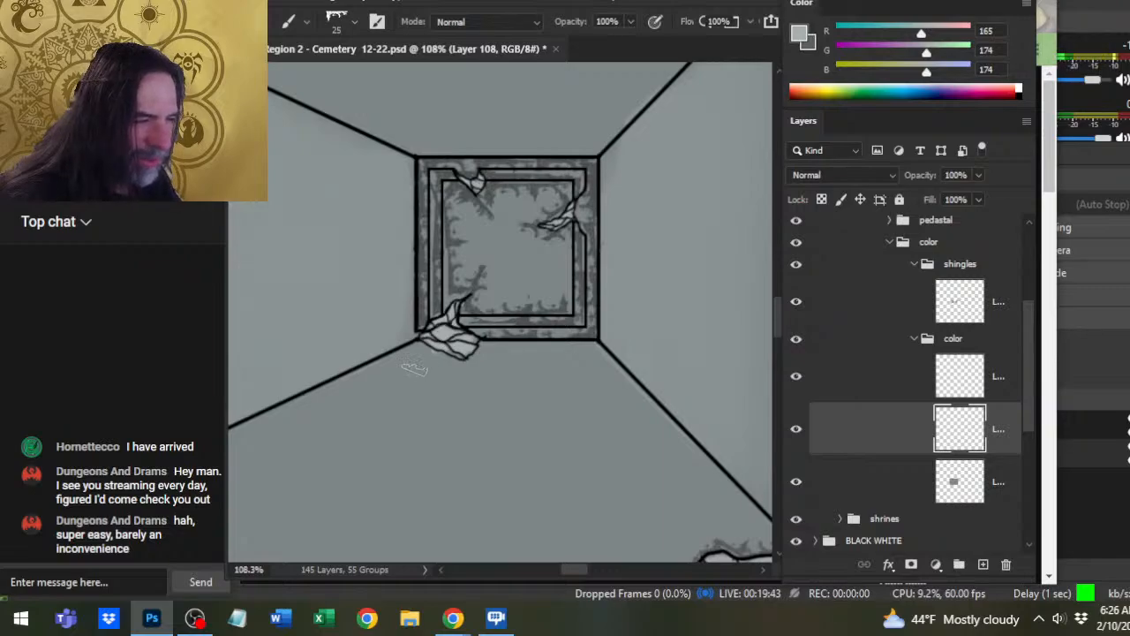
pyautogui.press('e')
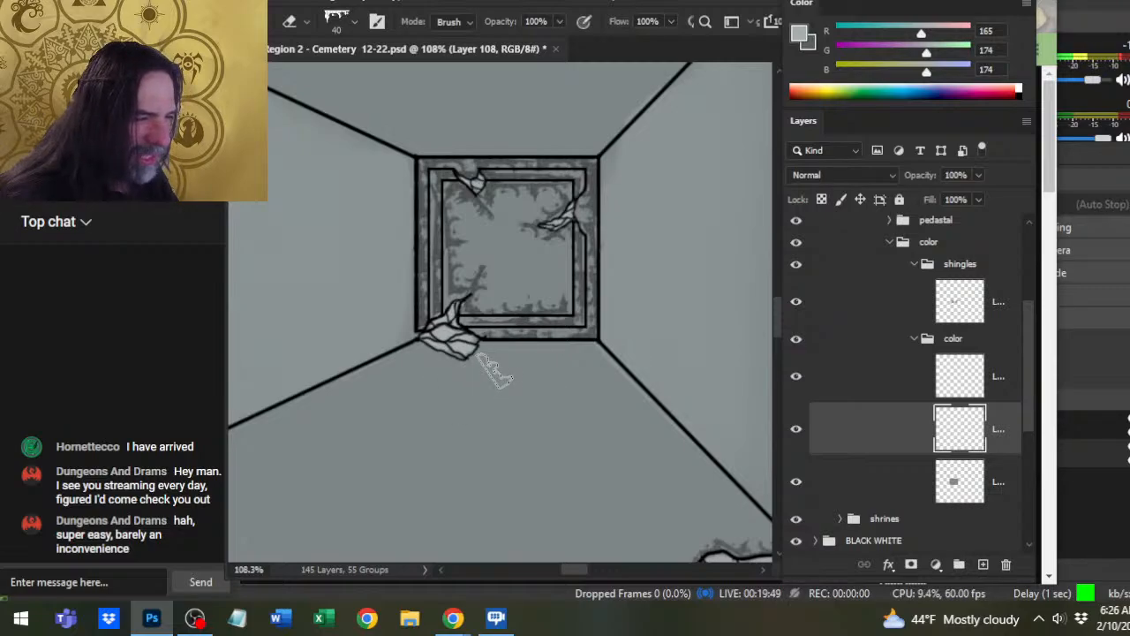
pyautogui.hotkey('ctrl', 'space')
pyautogui.moveTo(584, 375); pyautogui.dragTo(488, 380)
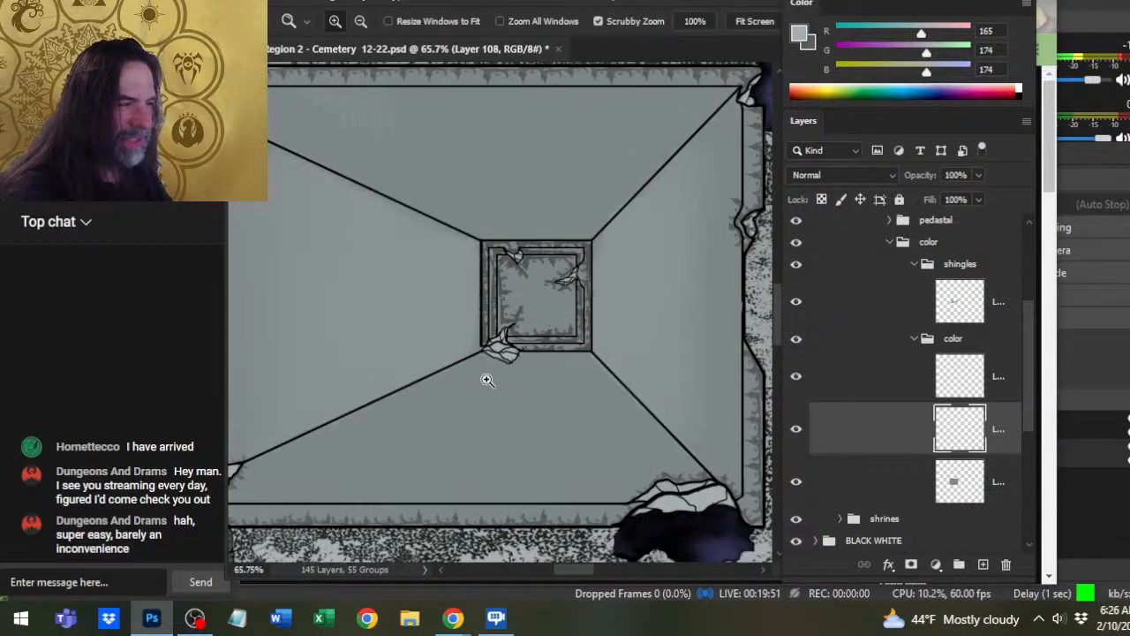
pyautogui.moveTo(536, 423); pyautogui.dragTo(552, 440)
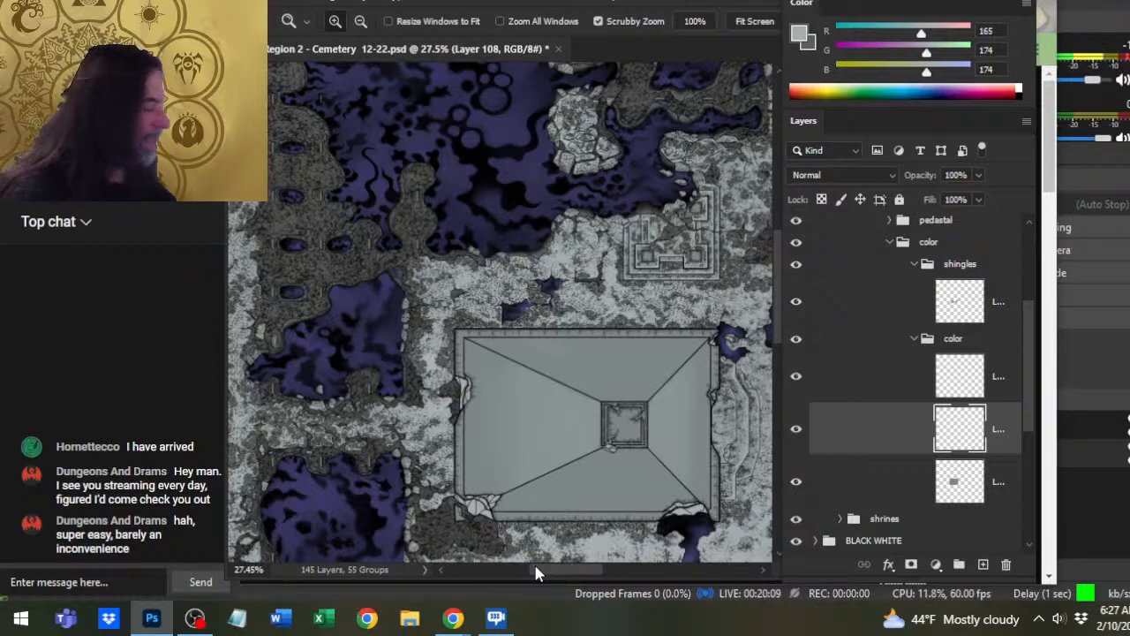
pyautogui.click(800, 381)
pyautogui.click(799, 382)
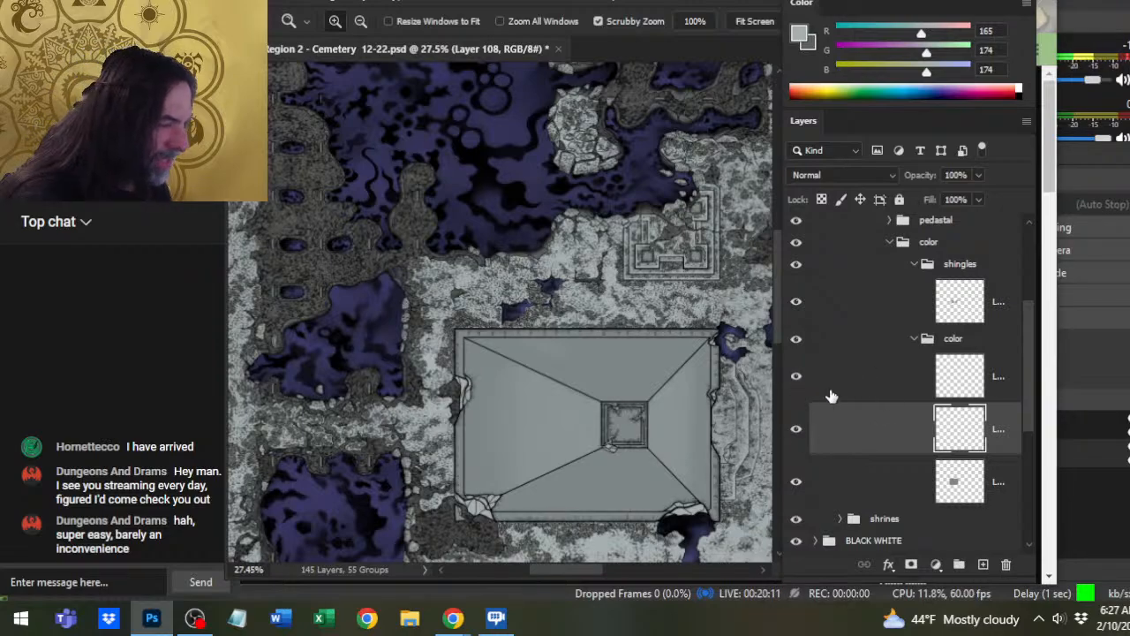
pyautogui.click(799, 382)
pyautogui.click(799, 381)
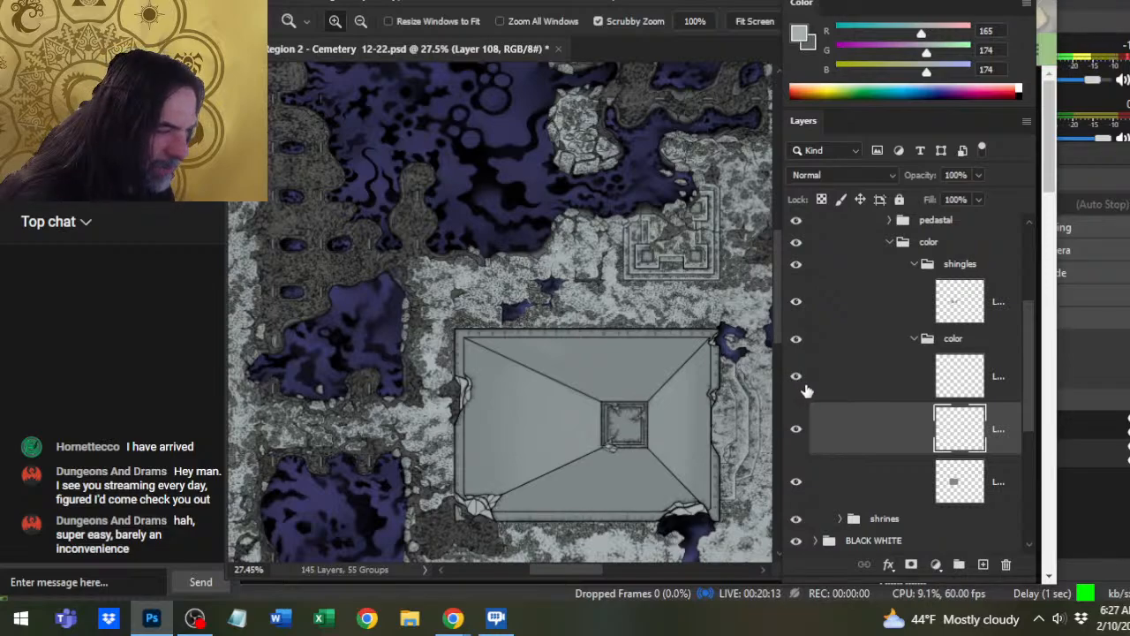
# - Collapse the crypt roof's inner color group and select Layer 167 in the shingles group
pyautogui.click(838, 394)
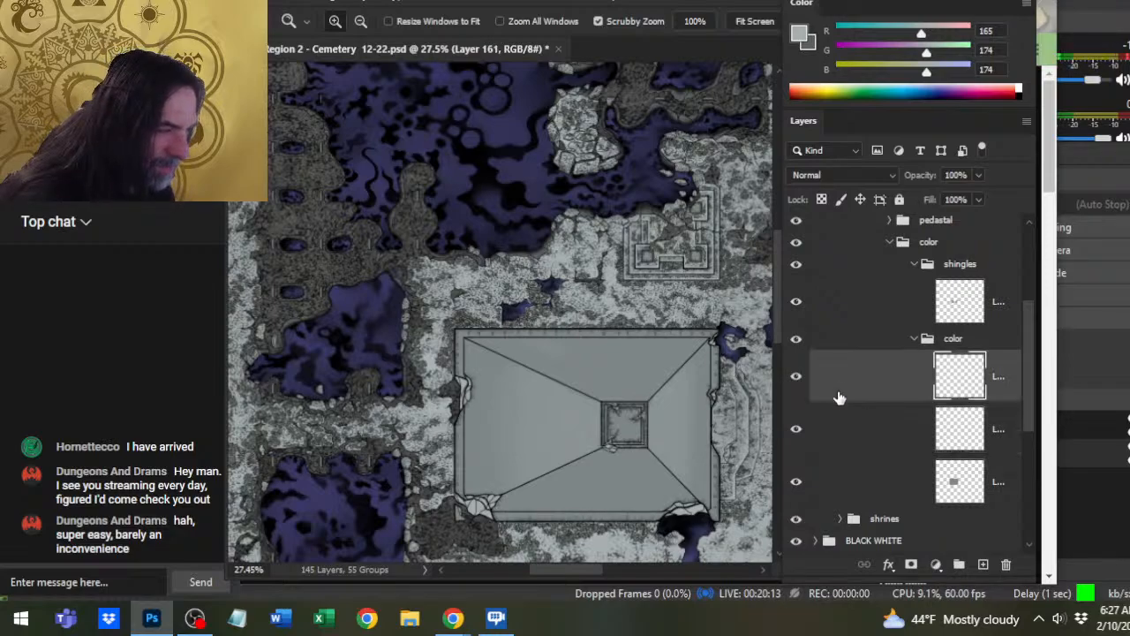
pyautogui.click(914, 340)
pyautogui.click(802, 318)
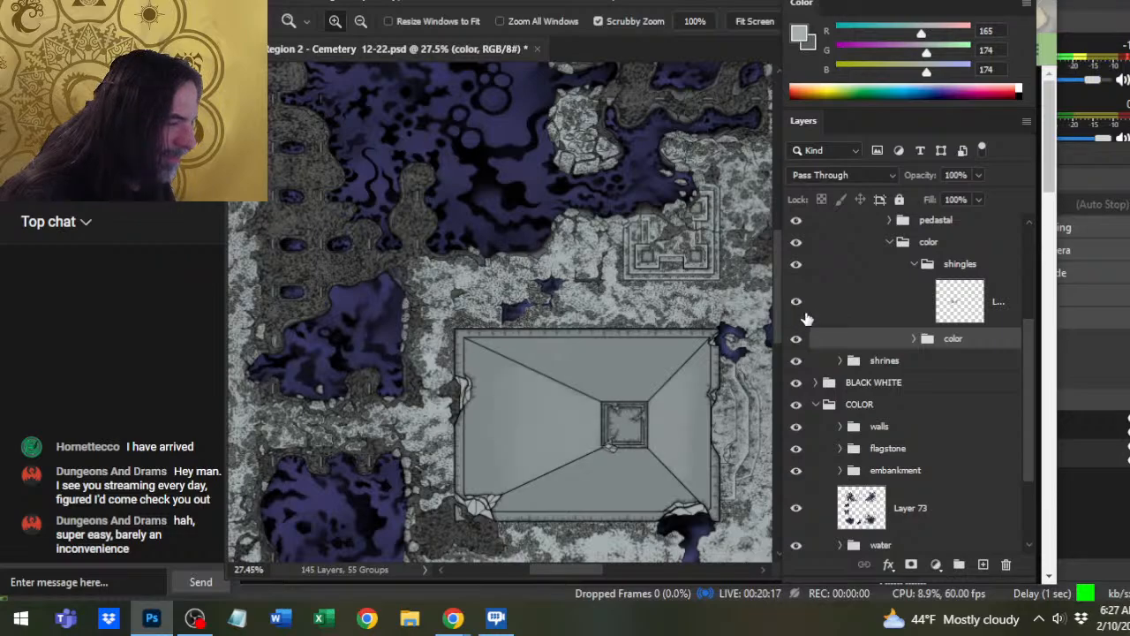
pyautogui.click(884, 319)
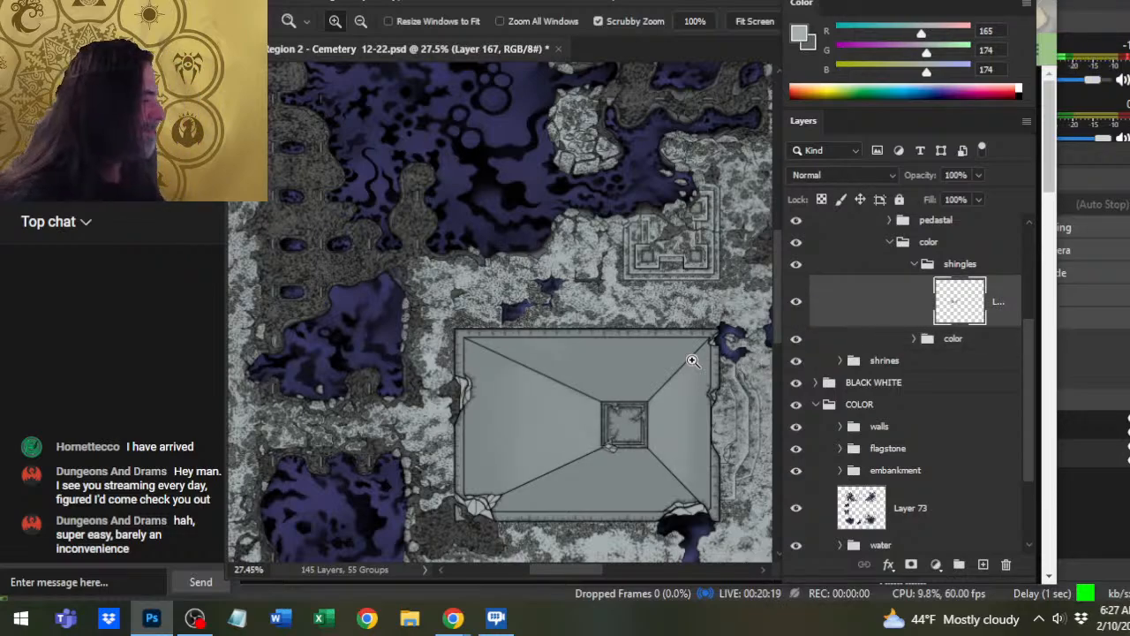
# - Sample the slope grey (137, 148, 147) just west of the central cap and add a new layer above Layer 167 in the shingles group
pyautogui.moveTo(624, 438); pyautogui.dragTo(709, 400)
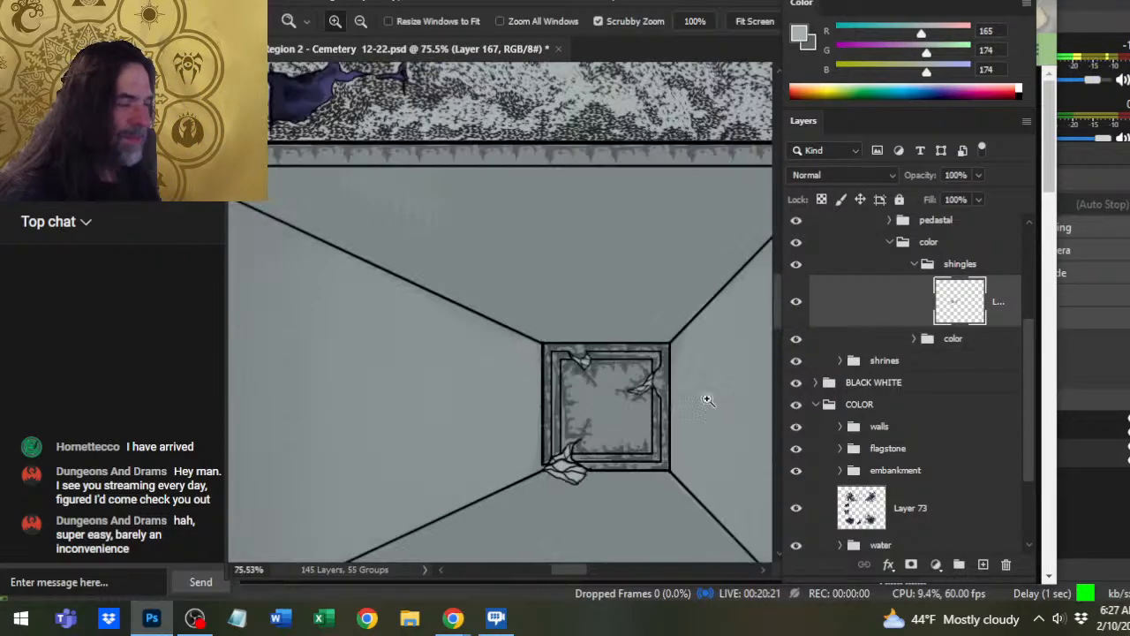
pyautogui.press('b')
pyautogui.keyDown('alt'); pyautogui.click(521, 385); pyautogui.keyUp('alt')
pyautogui.press('z')
pyautogui.moveTo(641, 402)
pyautogui.mouseDown()
pyautogui.moveTo(602, 401)
pyautogui.moveTo(542, 348)
pyautogui.mouseUp()
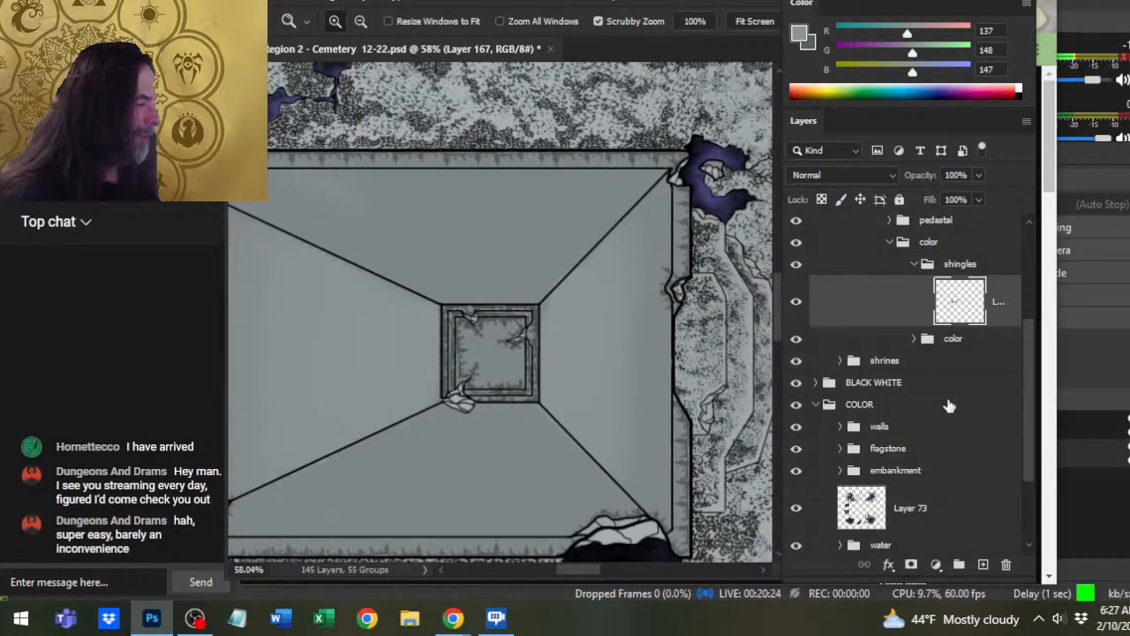
pyautogui.click(983, 564)
# - Choose a round brush at size 25 with 100% opacity for painting the slope highlight
pyautogui.press('b')
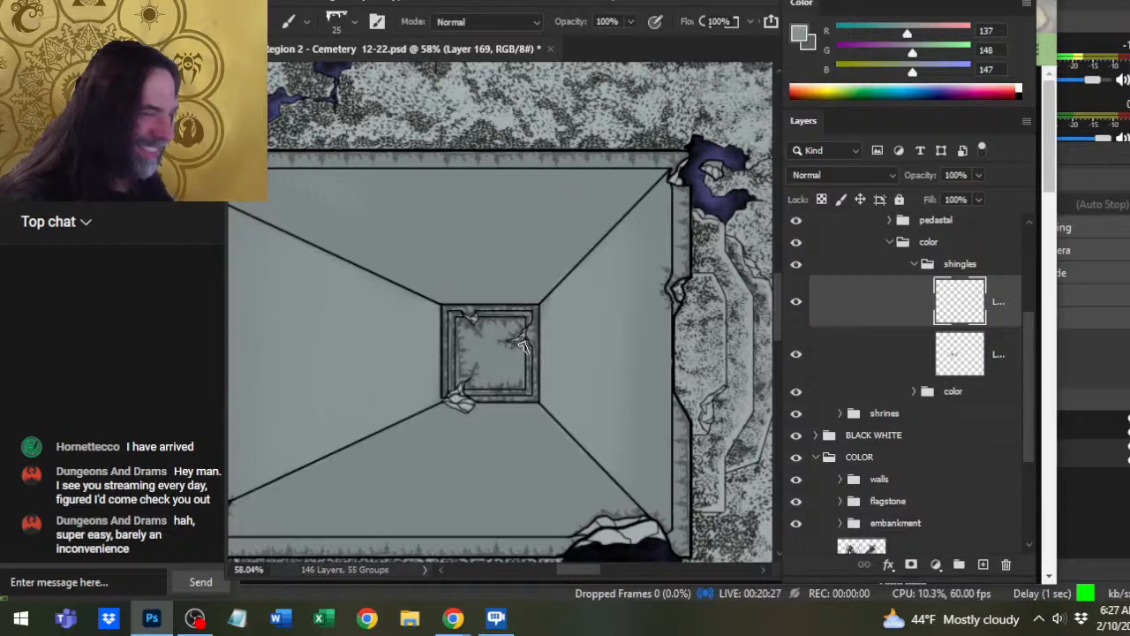
pyautogui.rightClick(545, 326)
pyautogui.click(598, 426)
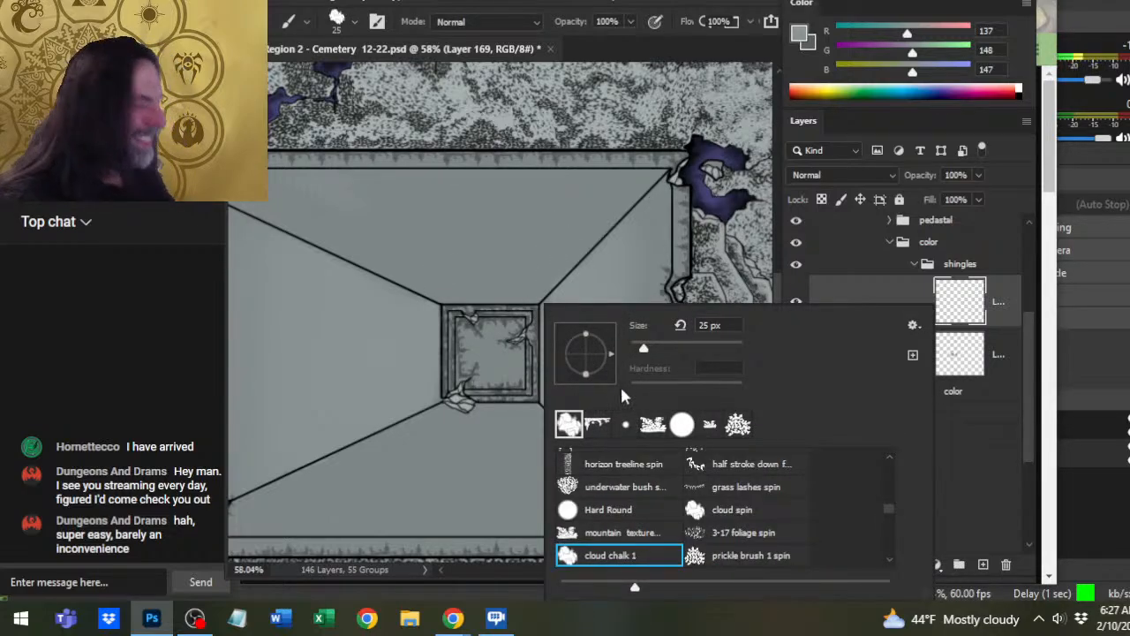
pyautogui.click(627, 429)
pyautogui.click(664, 62)
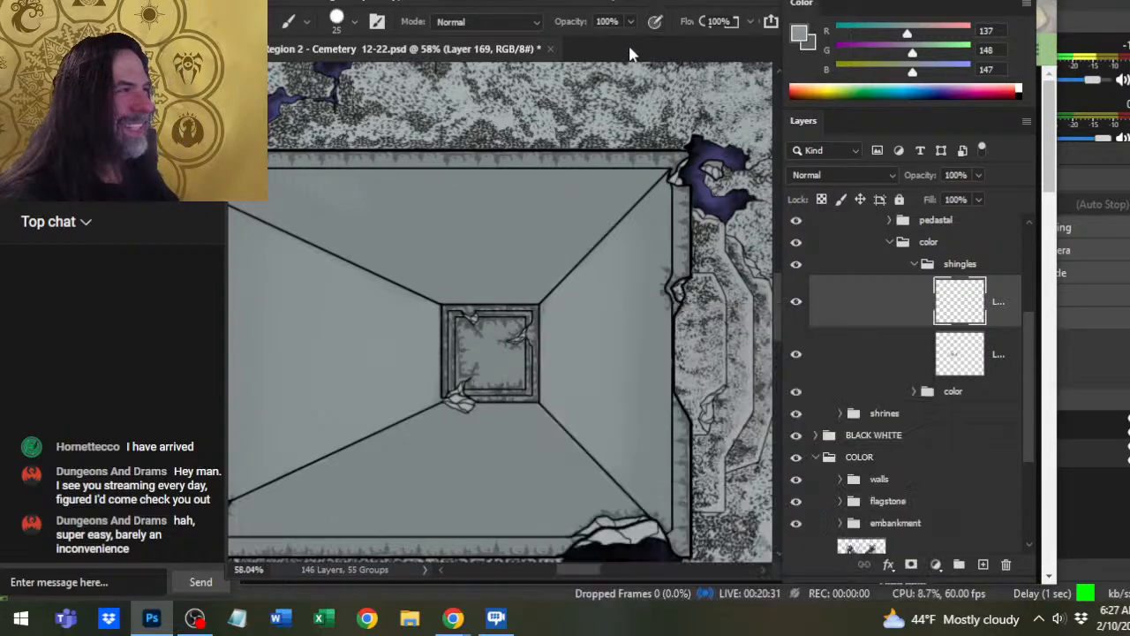
# - Paint a lighter grey band on the north slope above the cap and smudge it with the cloud brush at 20% strength, size 90
pyautogui.moveTo(465, 292); pyautogui.dragTo(508, 291)
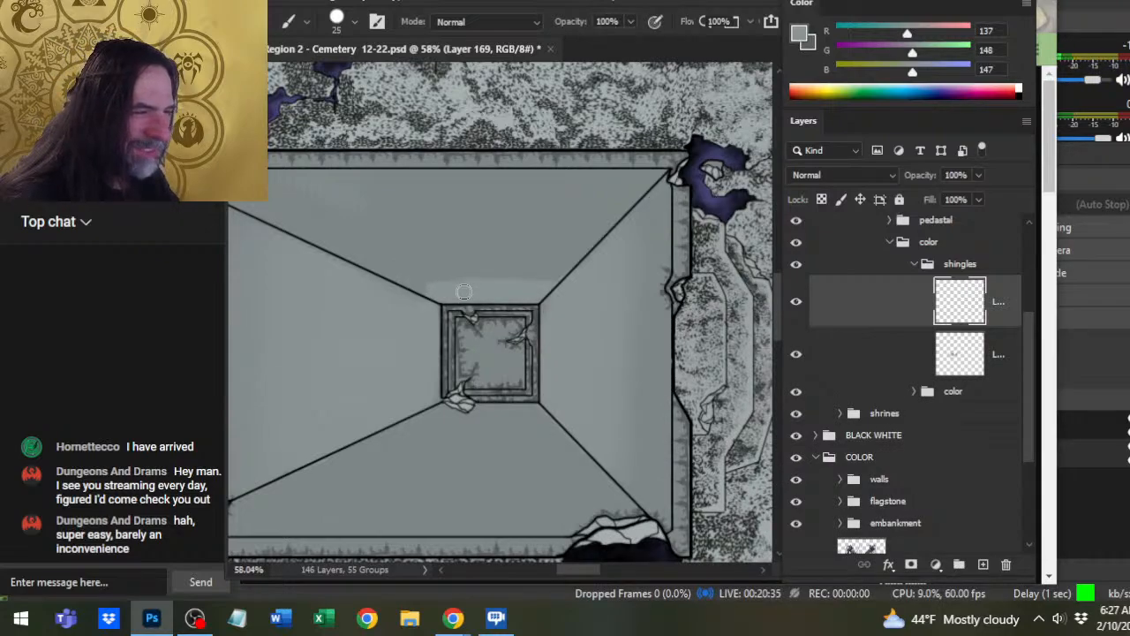
pyautogui.press('r')
pyautogui.moveTo(464, 291)
pyautogui.mouseDown()
pyautogui.moveTo(530, 268)
pyautogui.moveTo(540, 249)
pyautogui.moveTo(506, 280)
pyautogui.moveTo(474, 267)
pyautogui.moveTo(505, 282)
pyautogui.moveTo(467, 264)
pyautogui.moveTo(490, 278)
pyautogui.moveTo(468, 268)
pyautogui.moveTo(514, 268)
pyautogui.moveTo(497, 261)
pyautogui.moveTo(525, 221)
pyautogui.moveTo(511, 275)
pyautogui.moveTo(476, 258)
pyautogui.moveTo(520, 255)
pyautogui.moveTo(489, 271)
pyautogui.mouseUp()
pyautogui.press('[')
pyautogui.press('[')
pyautogui.press('[')
pyautogui.press('b')
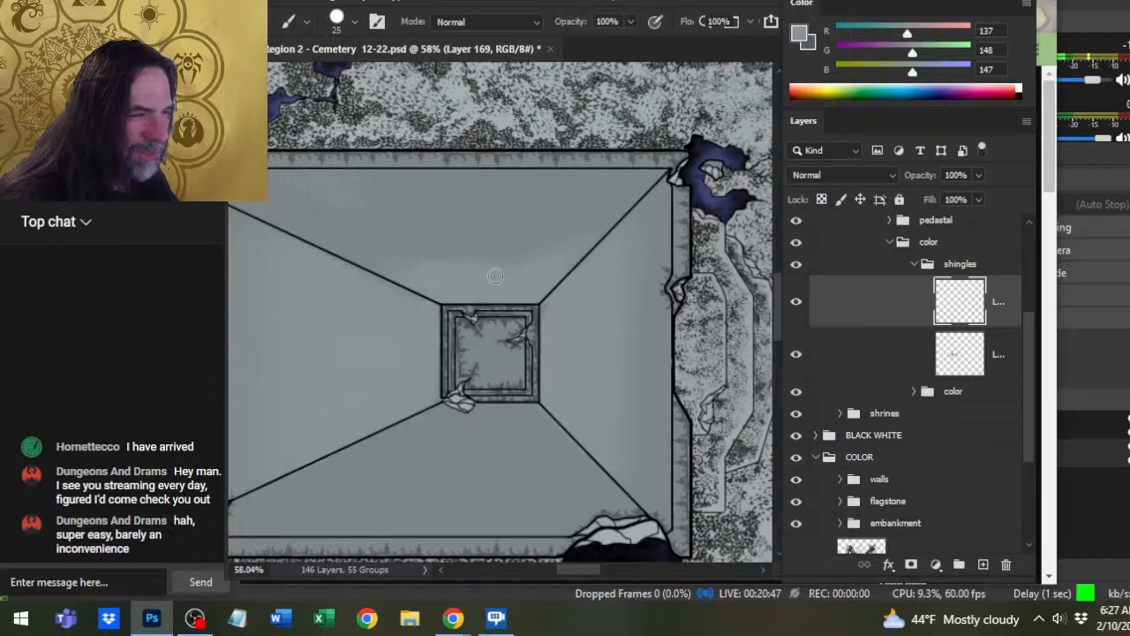
pyautogui.press('r')
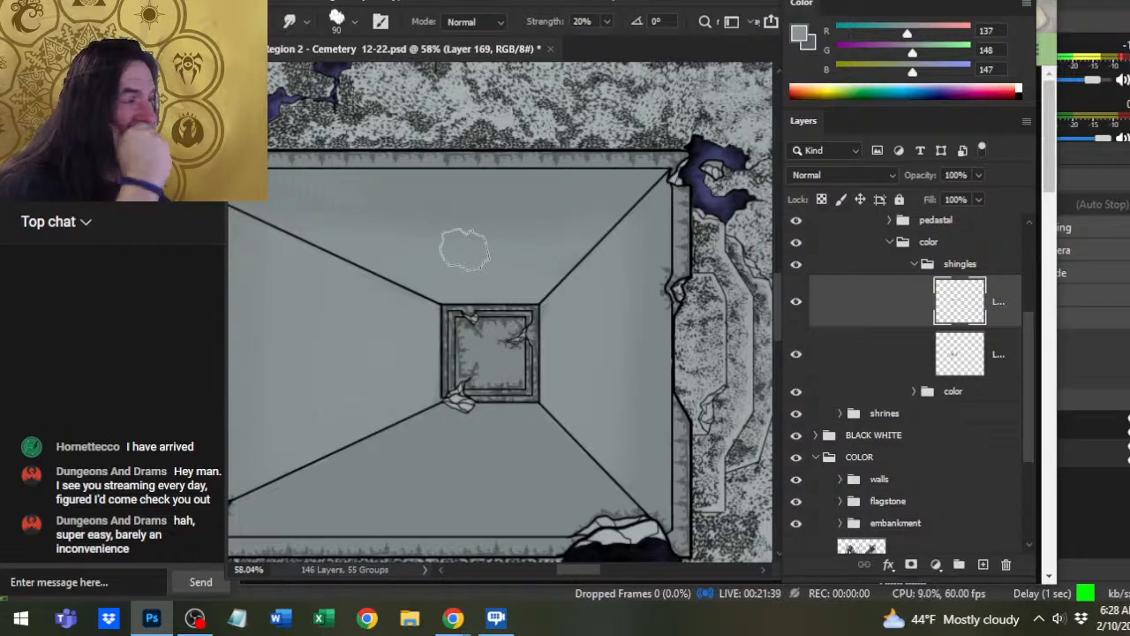
# - Smudge the north slope highlight smoothly across the rest of the slope with the cloud brush at sizes 150 and 125, 20% strength
pyautogui.press('z')
pyautogui.moveTo(571, 277); pyautogui.dragTo(505, 362)
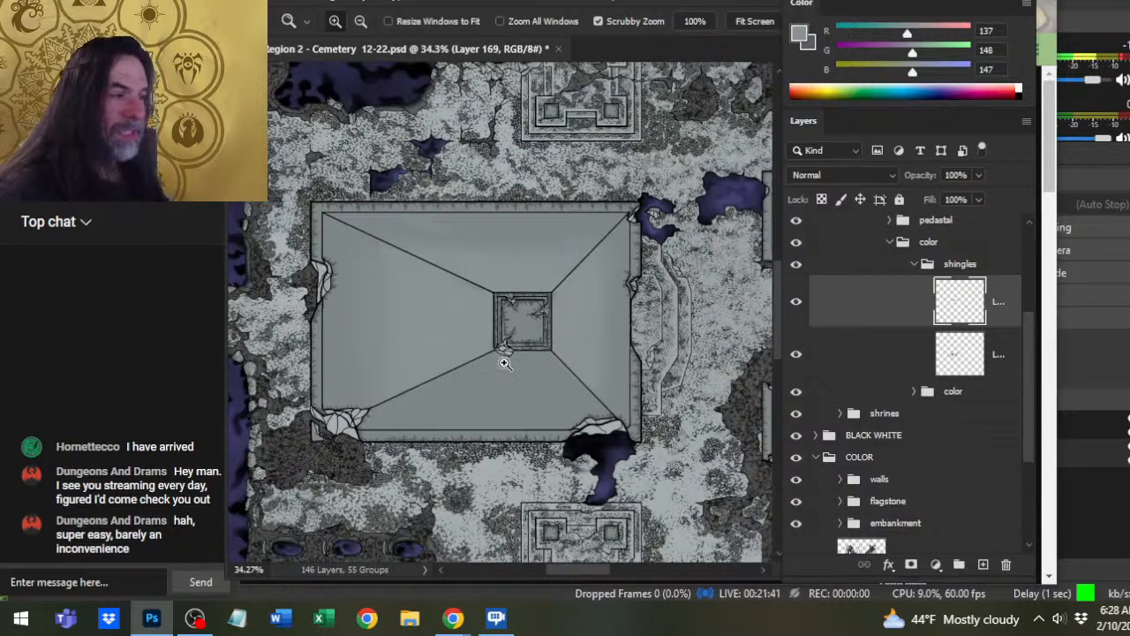
pyautogui.moveTo(516, 323); pyautogui.dragTo(583, 313)
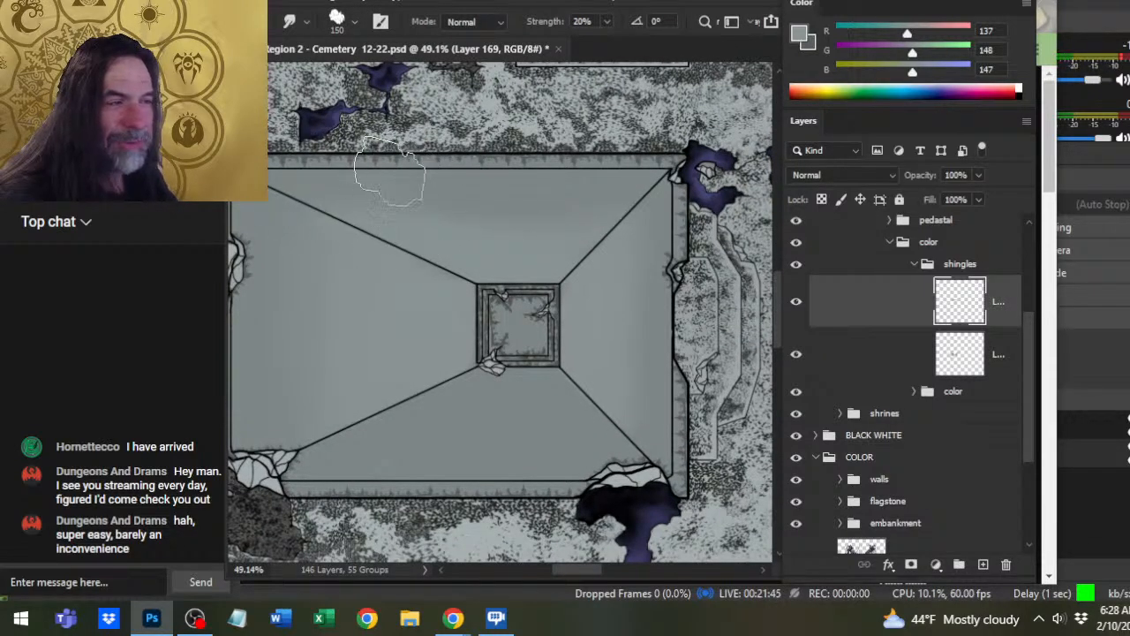
pyautogui.press('[')
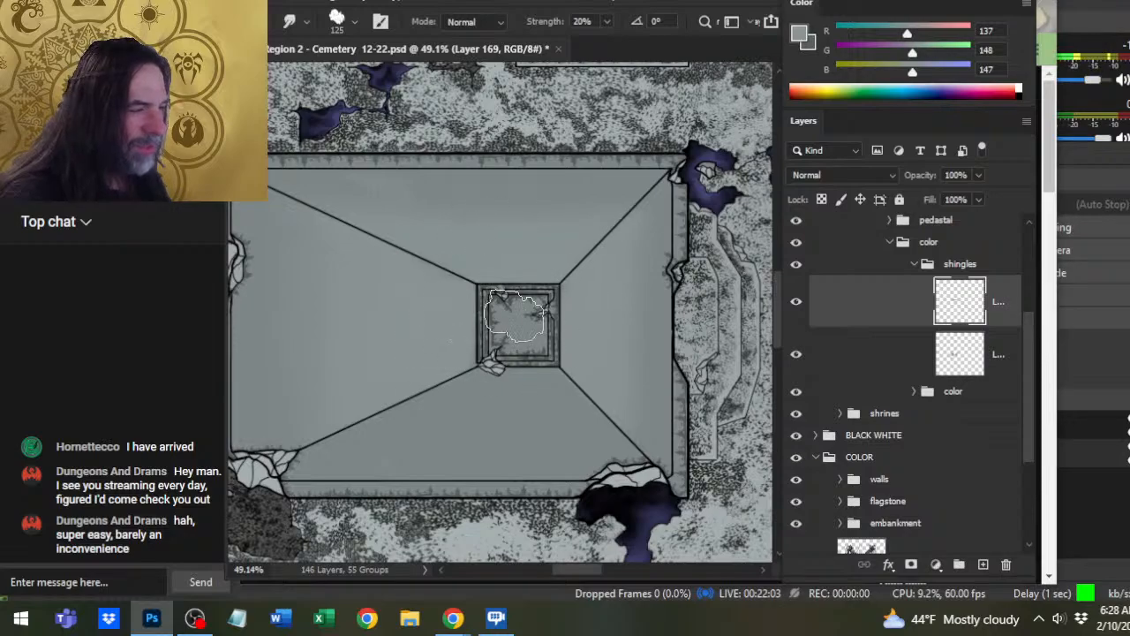
pyautogui.moveTo(576, 354)
pyautogui.mouseDown()
pyautogui.moveTo(474, 273)
pyautogui.moveTo(365, 336)
pyautogui.moveTo(648, 283)
pyautogui.moveTo(460, 360)
pyautogui.moveTo(513, 387)
pyautogui.moveTo(627, 291)
pyautogui.mouseUp()
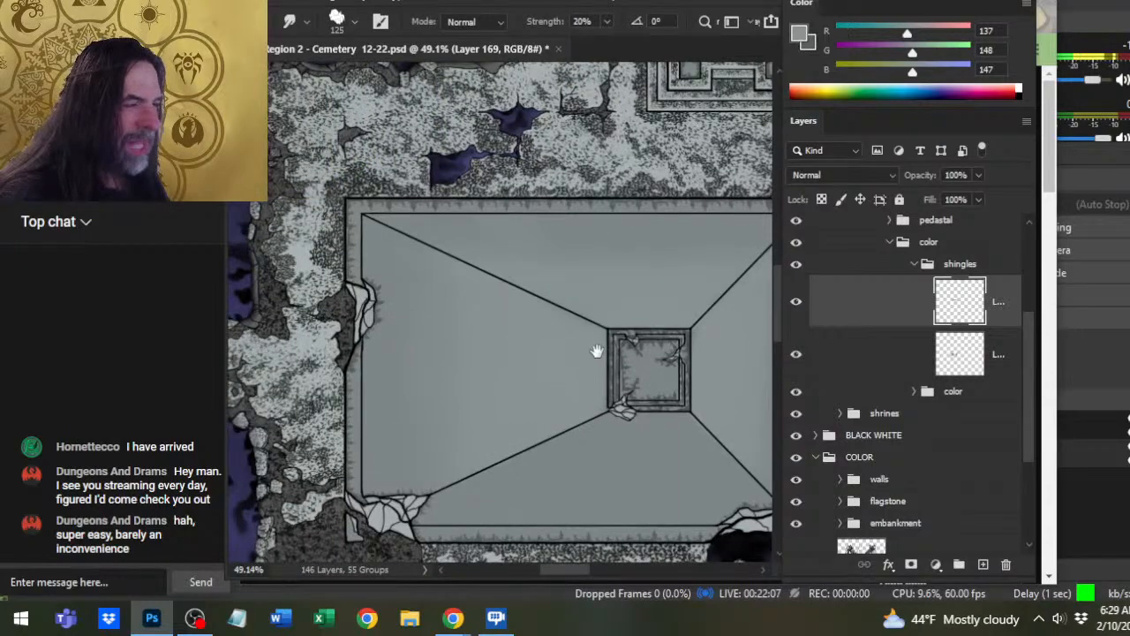
pyautogui.press('z')
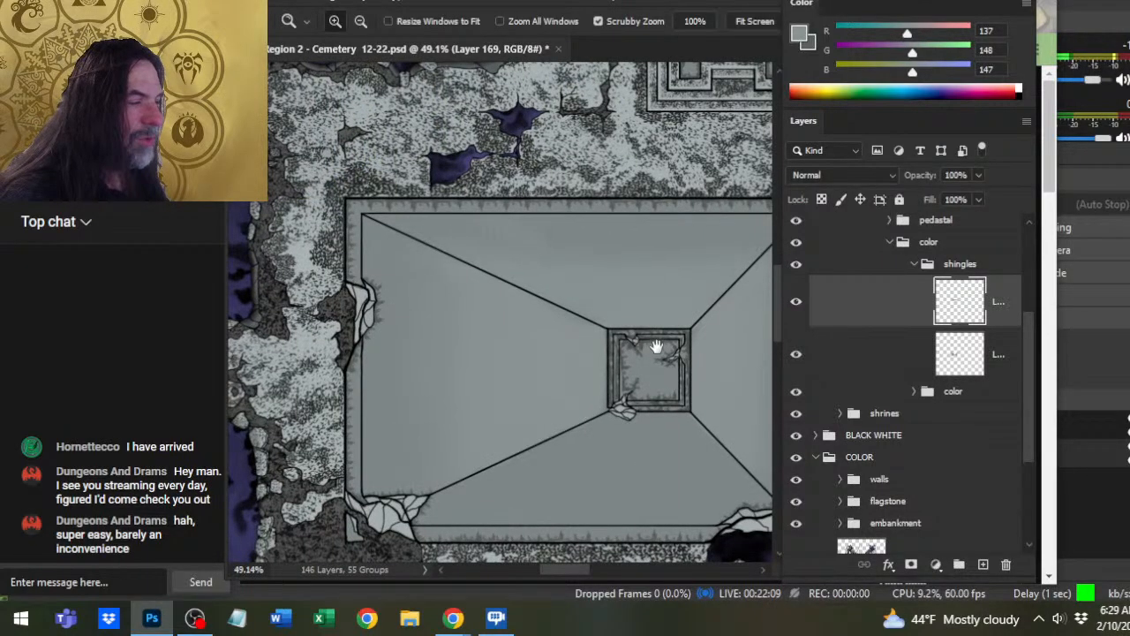
pyautogui.moveTo(657, 347); pyautogui.dragTo(570, 347)
pyautogui.press('r')
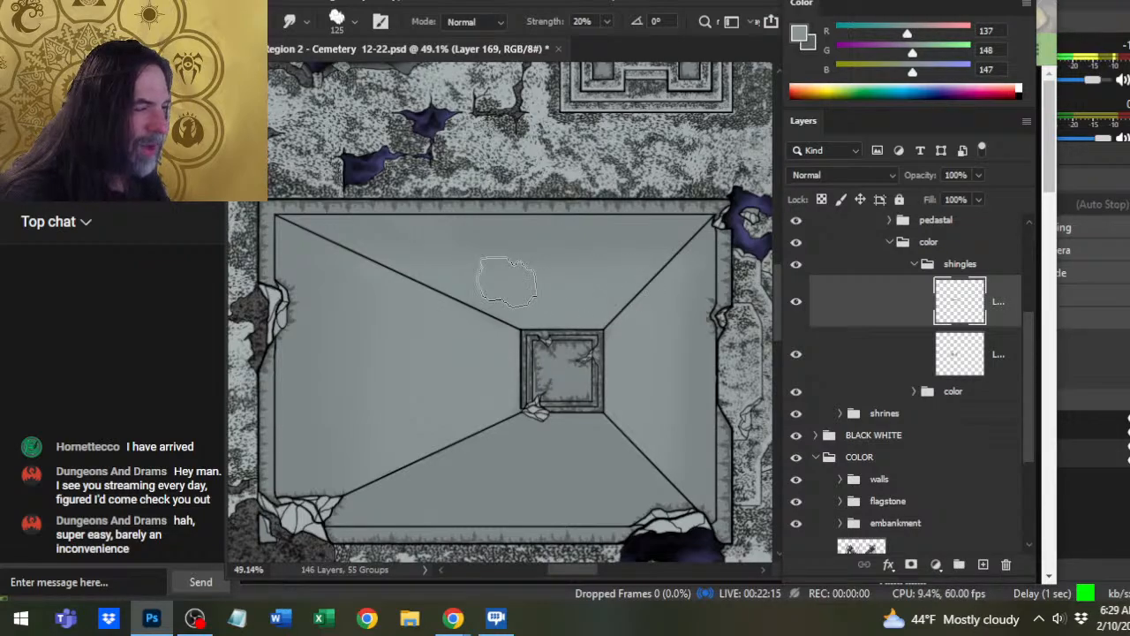
pyautogui.press('e')
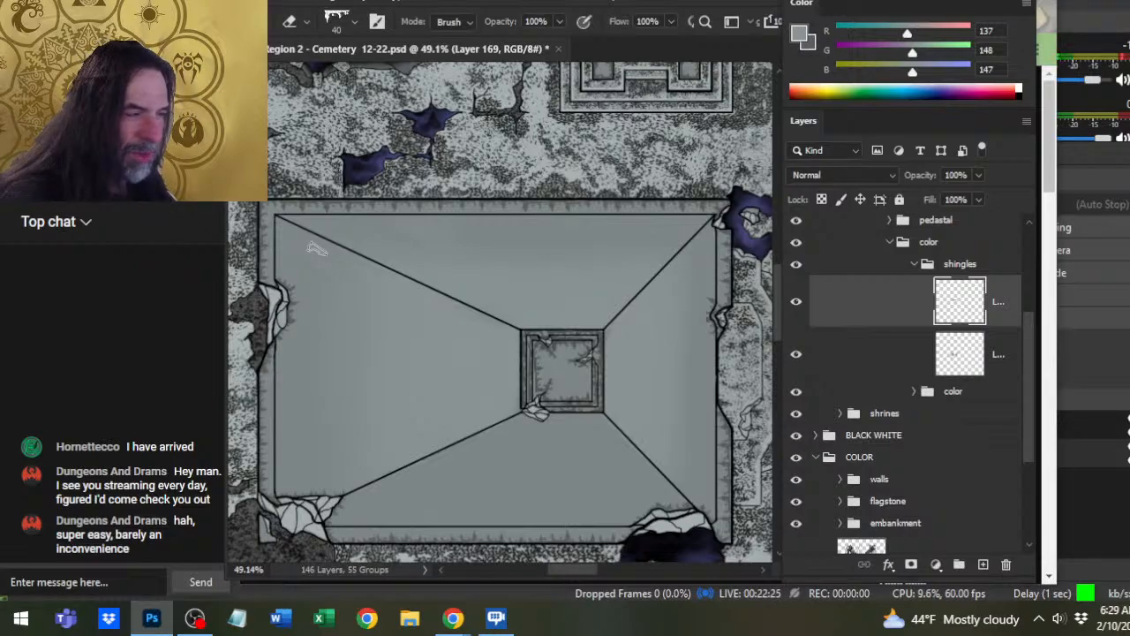
# - Duplicate Layer 169, flipping the copy vertically and placing it over the south slope as a mirrored highlight
pyautogui.rightClick(885, 327)
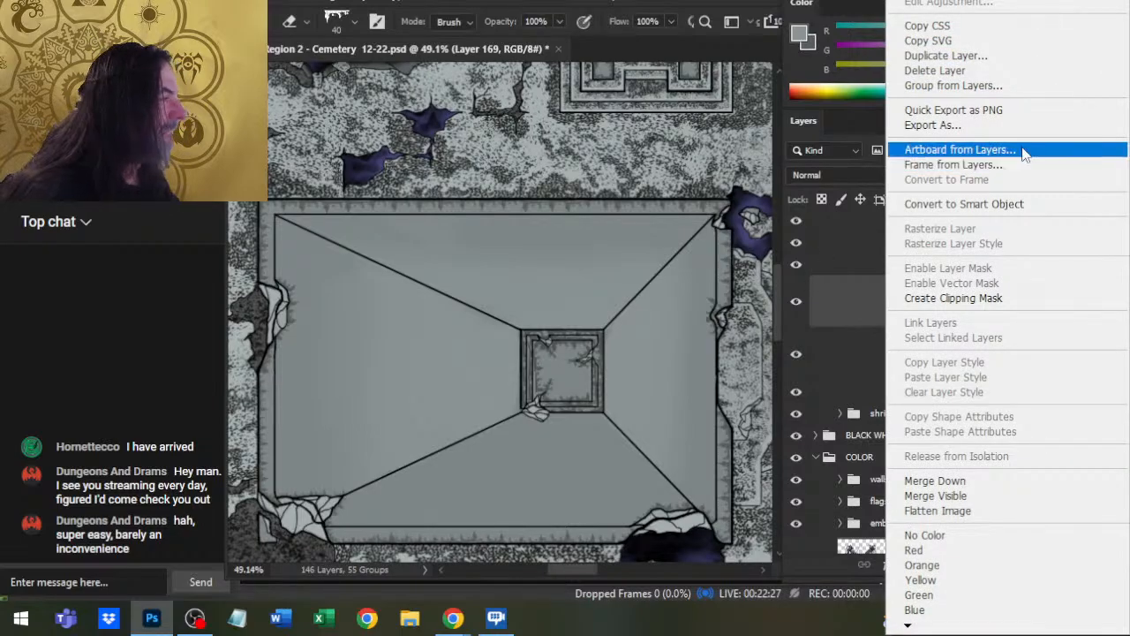
pyautogui.click(1015, 58)
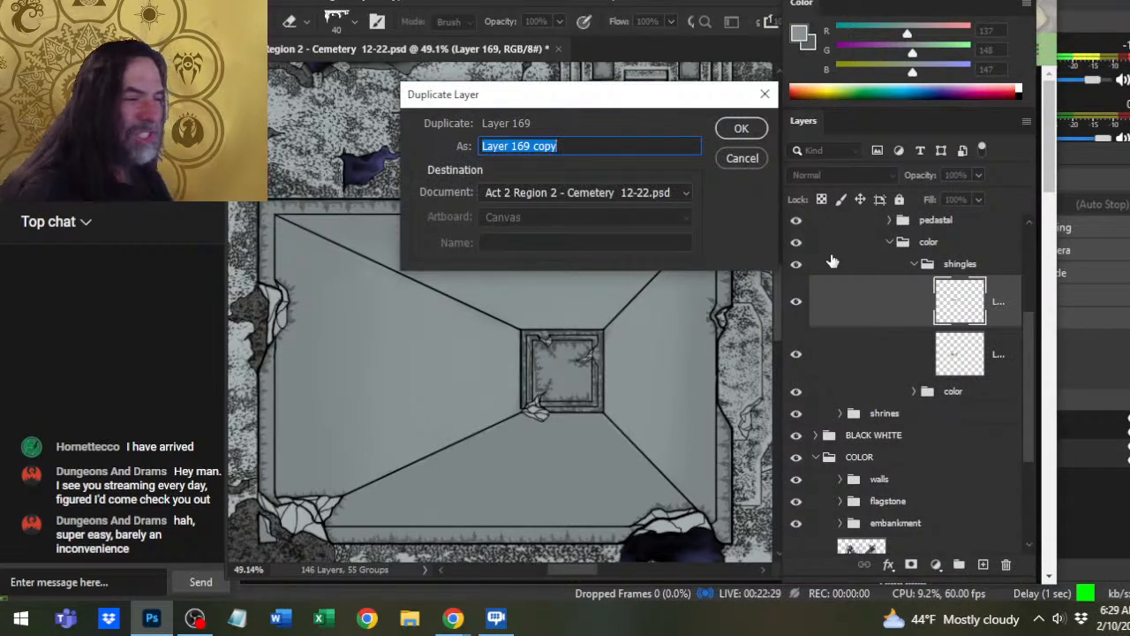
pyautogui.press('Return')
pyautogui.press('l')
pyautogui.rightClick(516, 255)
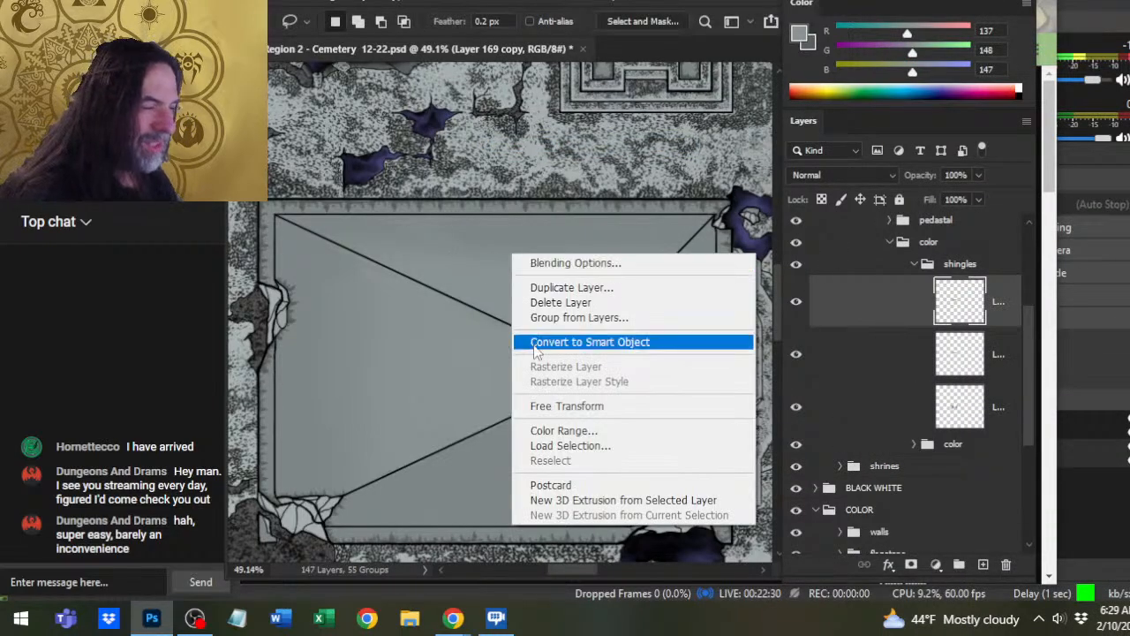
pyautogui.click(567, 411)
pyautogui.rightClick(475, 265)
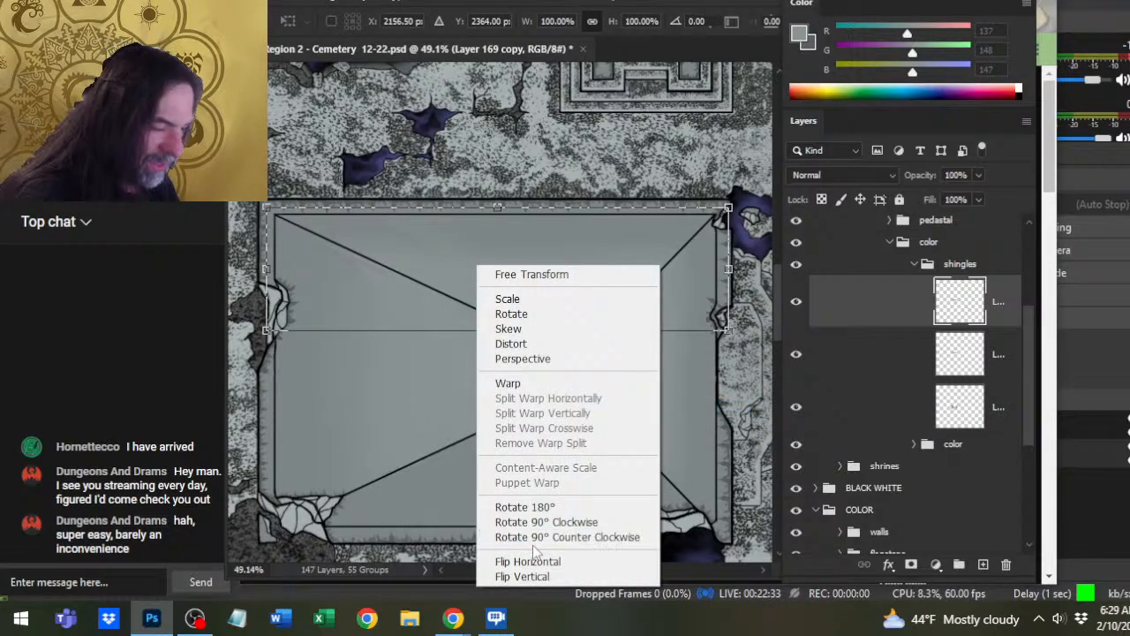
pyautogui.click(534, 575)
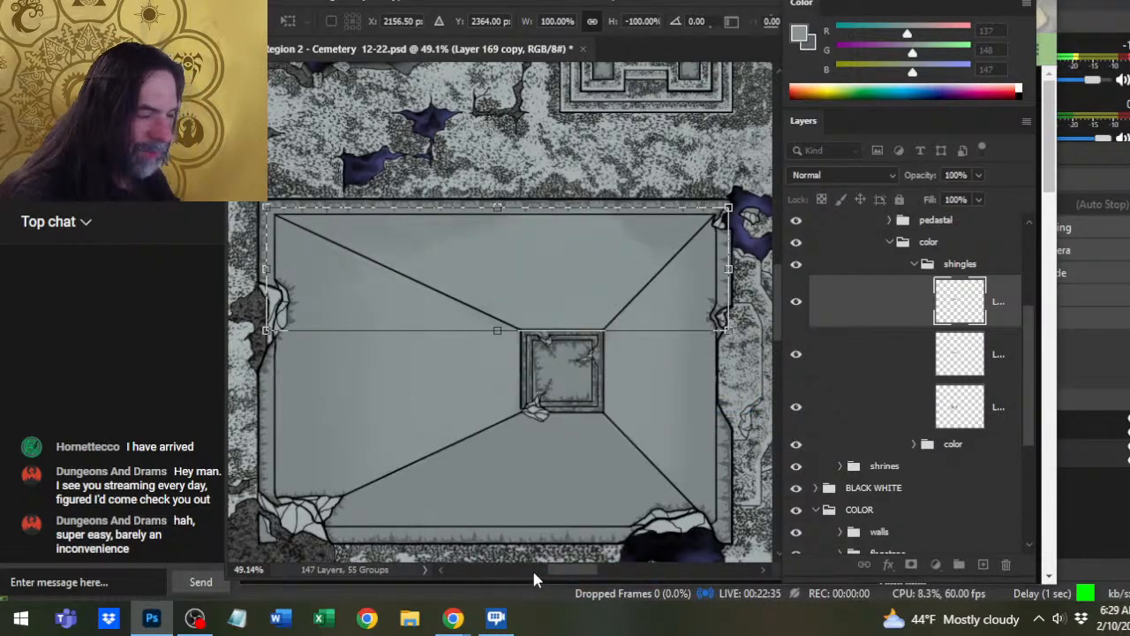
pyautogui.press('Return')
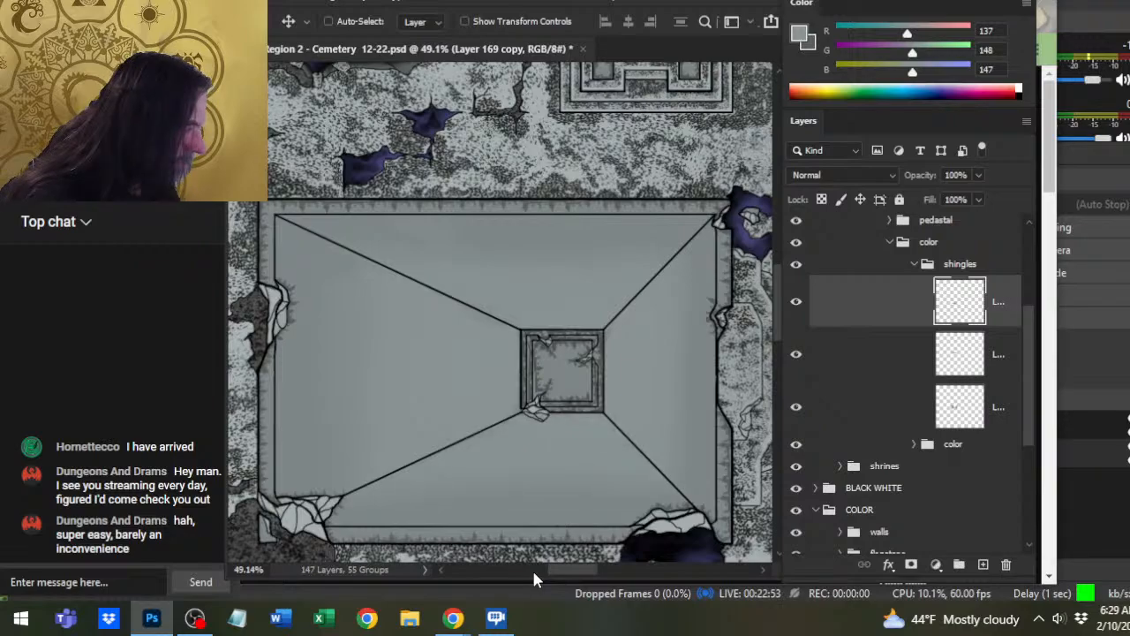
pyautogui.press('z')
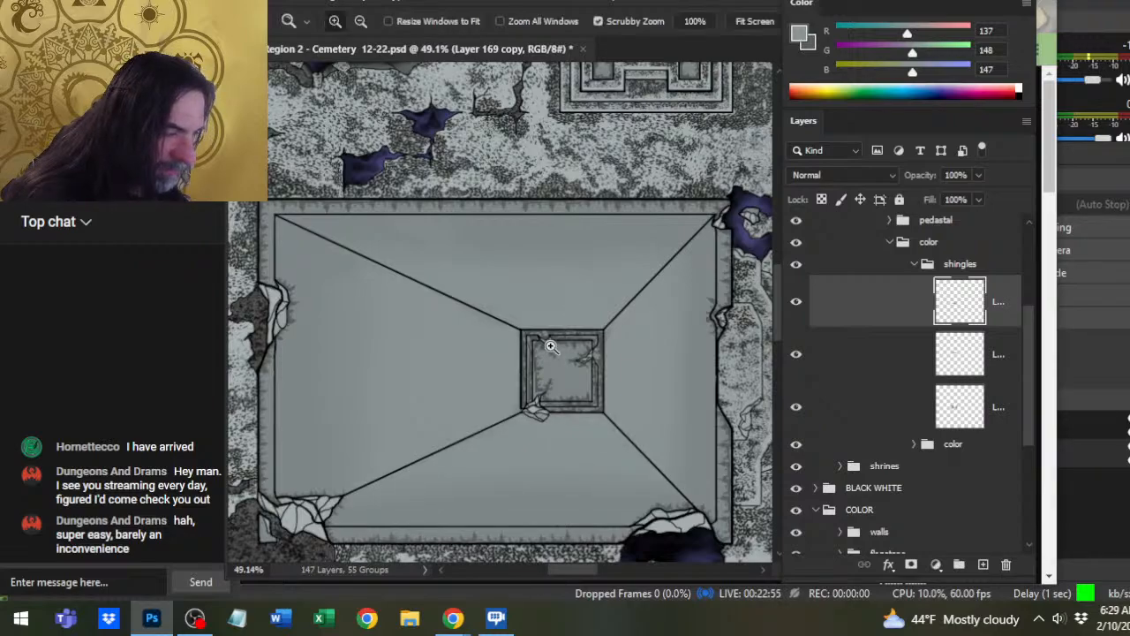
# - Erase the south slope highlight where it spills over the broken stones at the cap's southwest corner, with the eraser at size 10
pyautogui.moveTo(542, 418); pyautogui.dragTo(668, 411)
pyautogui.press('e')
pyautogui.press('[')
pyautogui.press('[')
pyautogui.press('[')
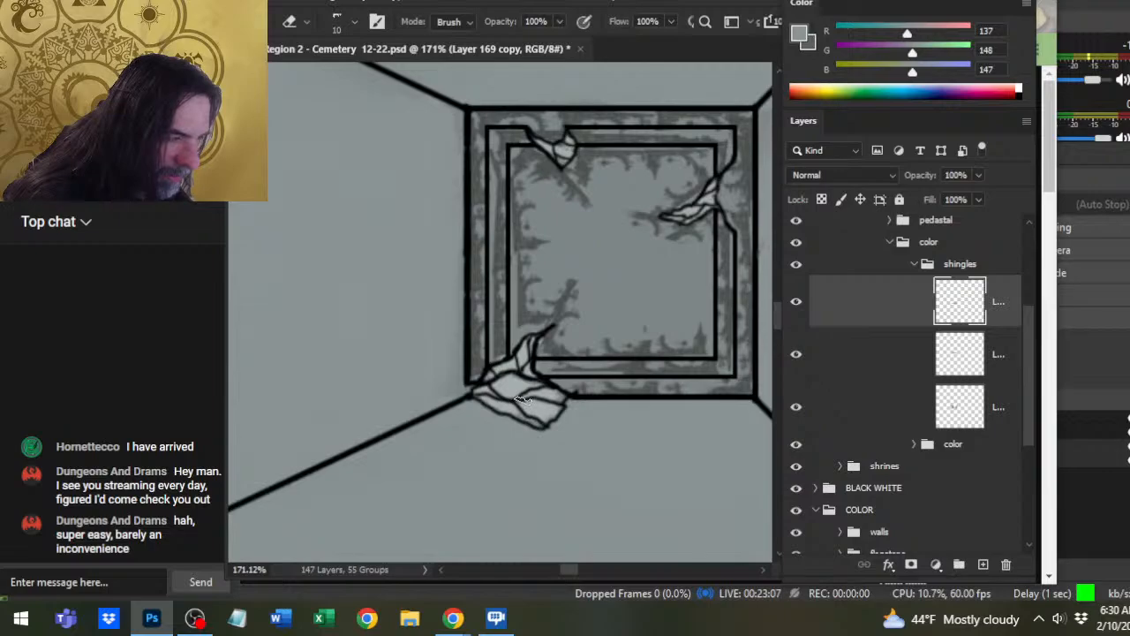
# - Compare the large roof with the neighbouring small crypts and check its shading by toggling the color group and highlight layers off and on
pyautogui.press('z')
pyautogui.moveTo(622, 384)
pyautogui.mouseDown()
pyautogui.moveTo(583, 421)
pyautogui.moveTo(606, 383)
pyautogui.mouseUp()
pyautogui.moveTo(698, 358); pyautogui.dragTo(293, 239)
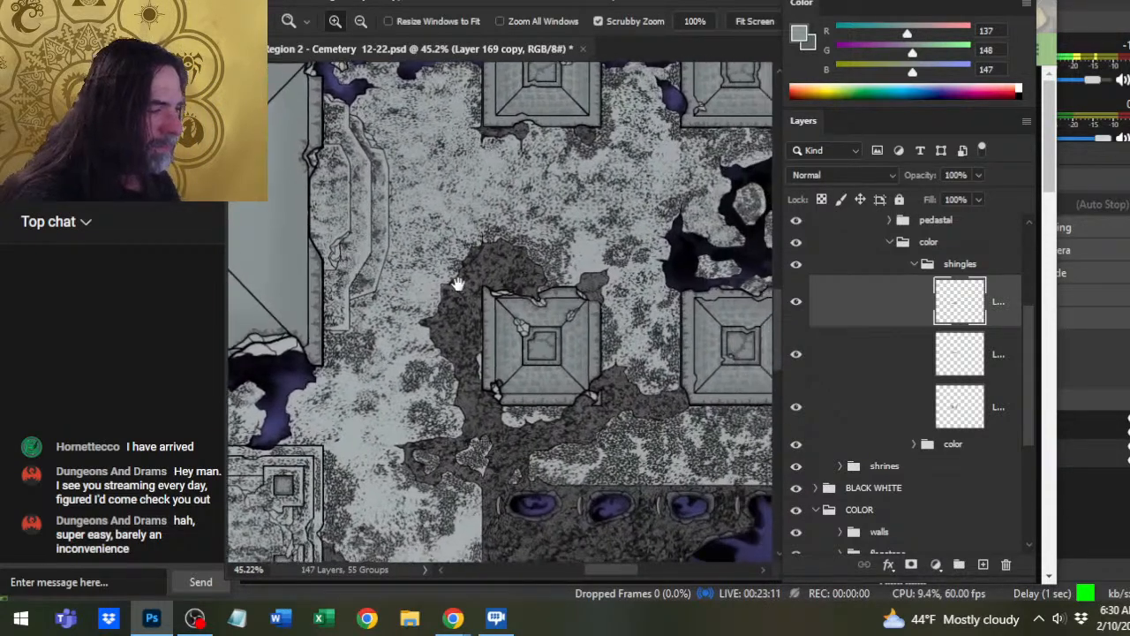
pyautogui.moveTo(536, 295); pyautogui.dragTo(535, 319)
pyautogui.moveTo(434, 332); pyautogui.dragTo(805, 365)
pyautogui.moveTo(435, 298); pyautogui.dragTo(662, 371)
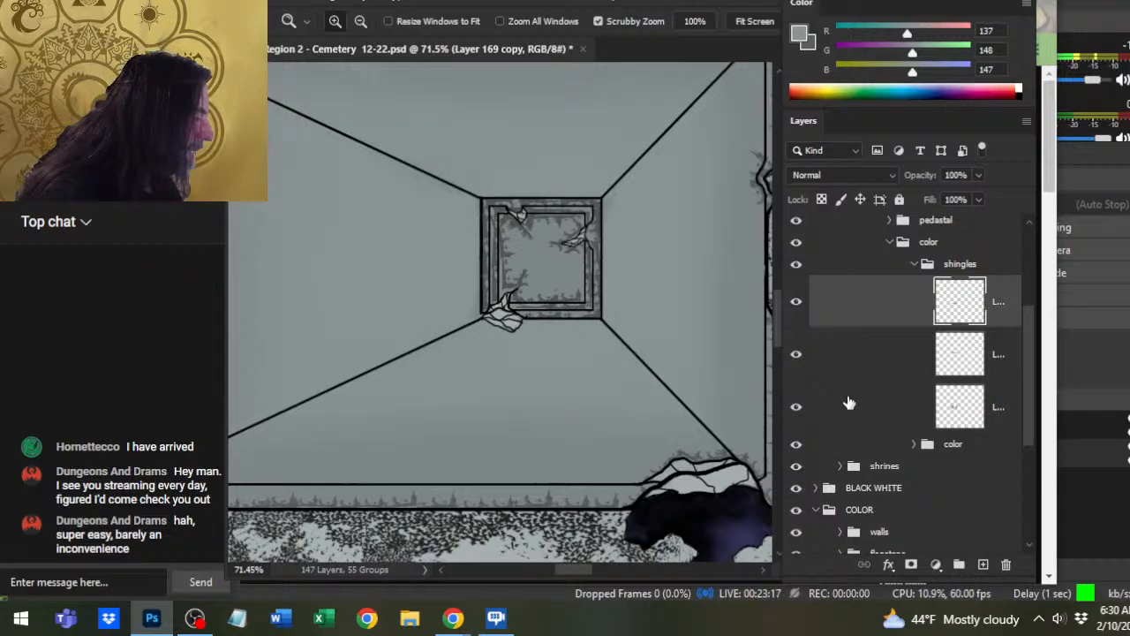
pyautogui.click(796, 445)
pyautogui.click(795, 447)
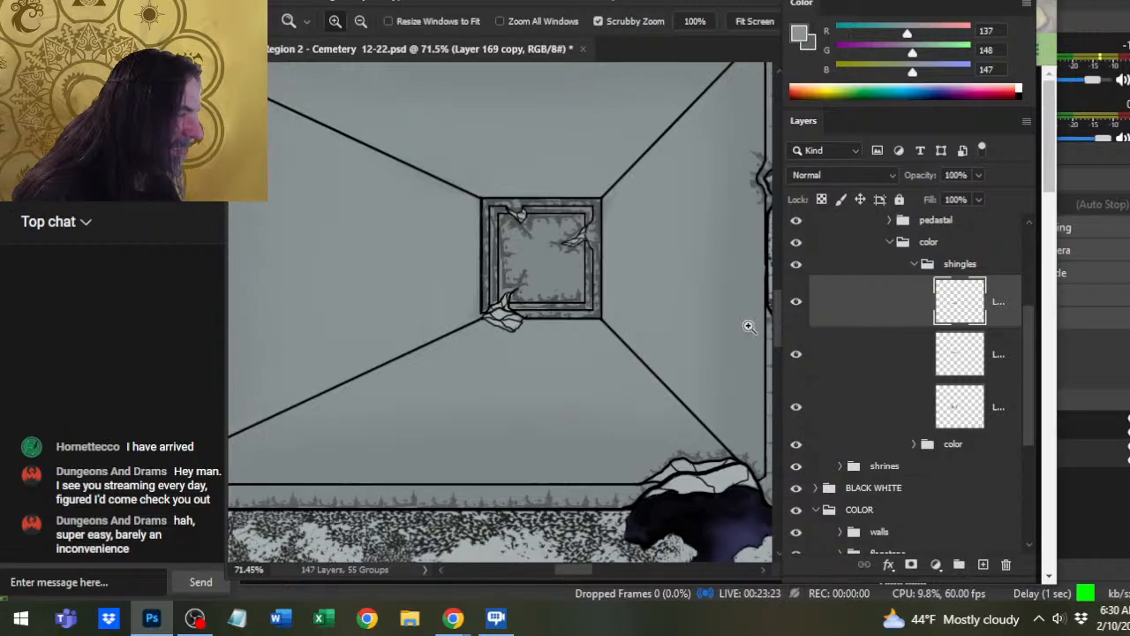
pyautogui.click(797, 305)
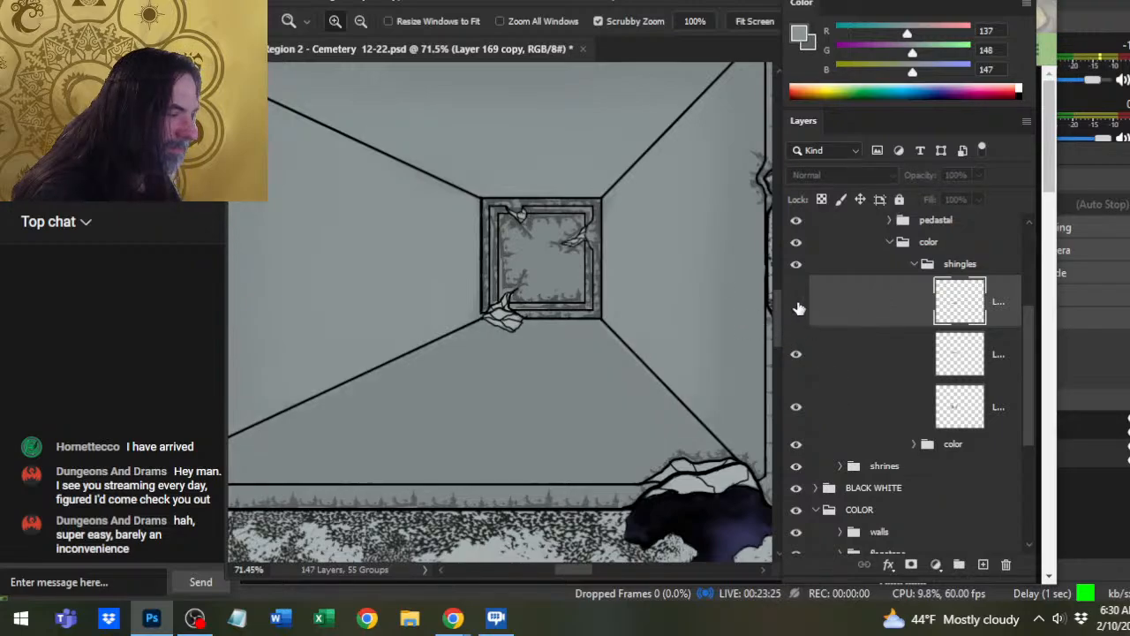
pyautogui.click(798, 305)
pyautogui.click(797, 356)
pyautogui.click(798, 353)
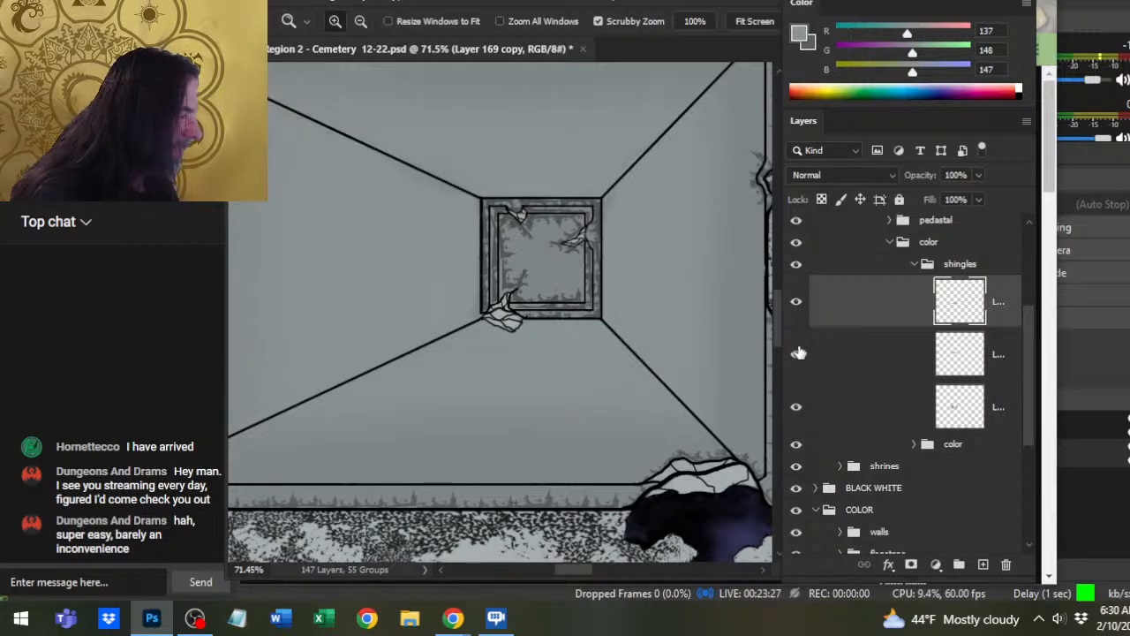
# - Merge the three slope highlight layers in the shingles group into one layer
pyautogui.keyDown('shift'); pyautogui.click(844, 402); pyautogui.keyUp('shift')
pyautogui.rightClick(840, 391)
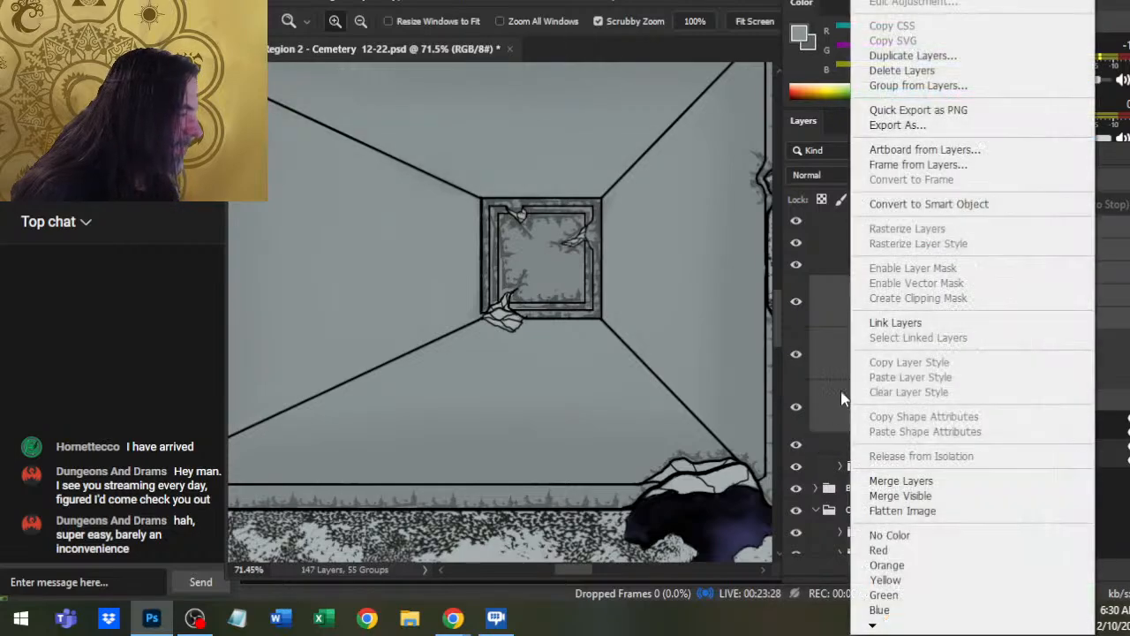
pyautogui.click(877, 480)
# - Examine the shaded large crypt roof alongside the shingle texture on the smaller crypt roofs
pyautogui.scroll(-2, 575, 380)
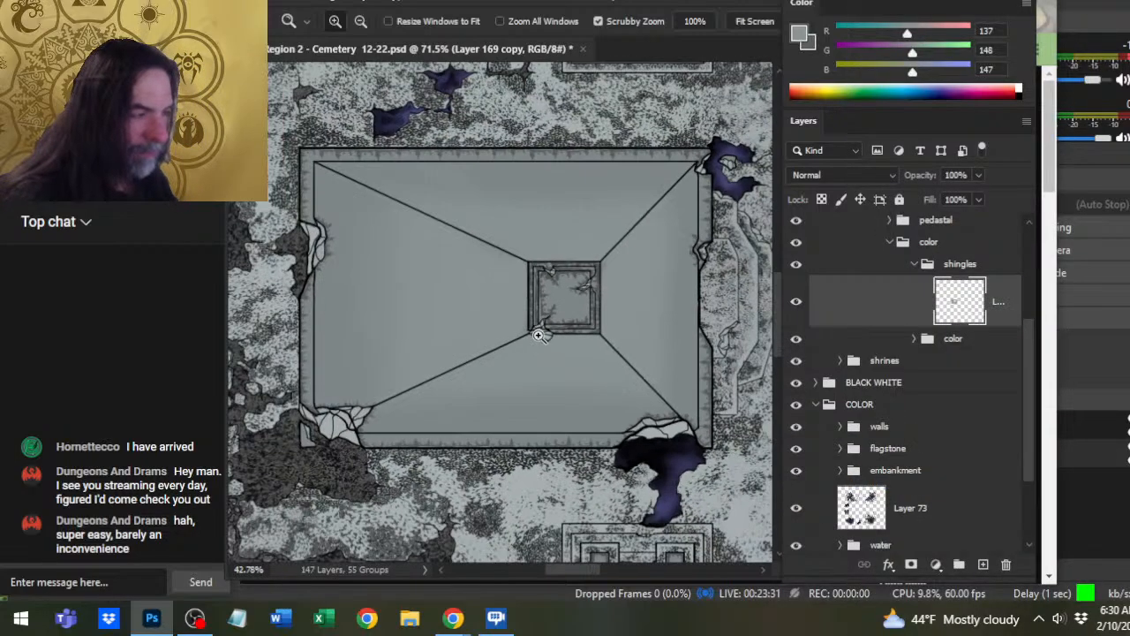
pyautogui.scroll(-4, 619, 406)
pyautogui.moveTo(631, 451); pyautogui.dragTo(515, 330)
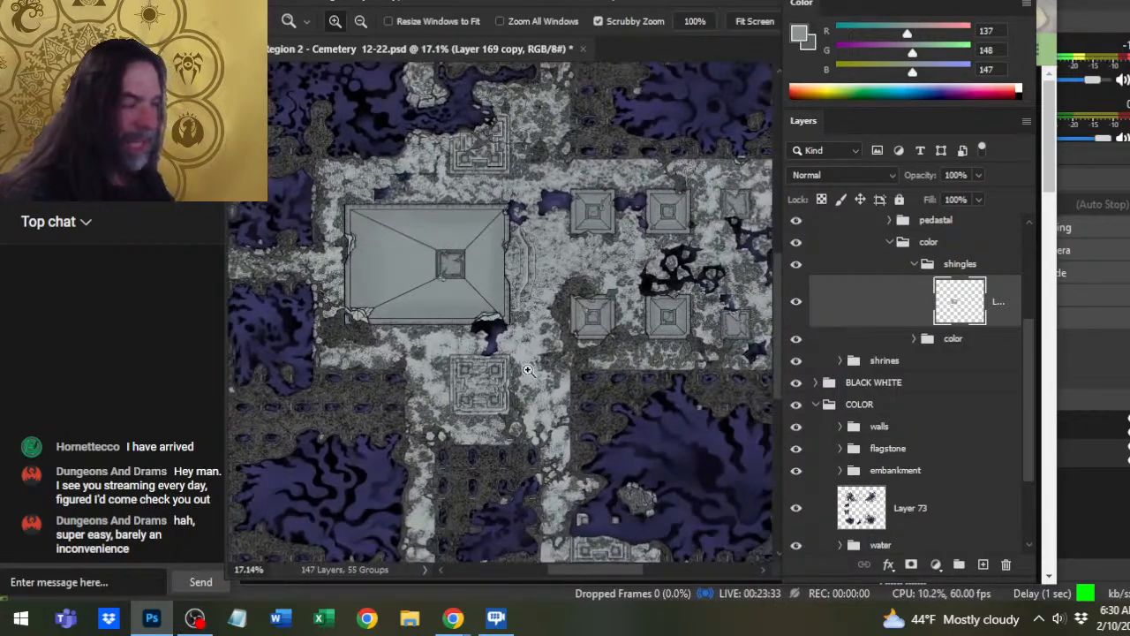
pyautogui.scroll(2, 453, 265)
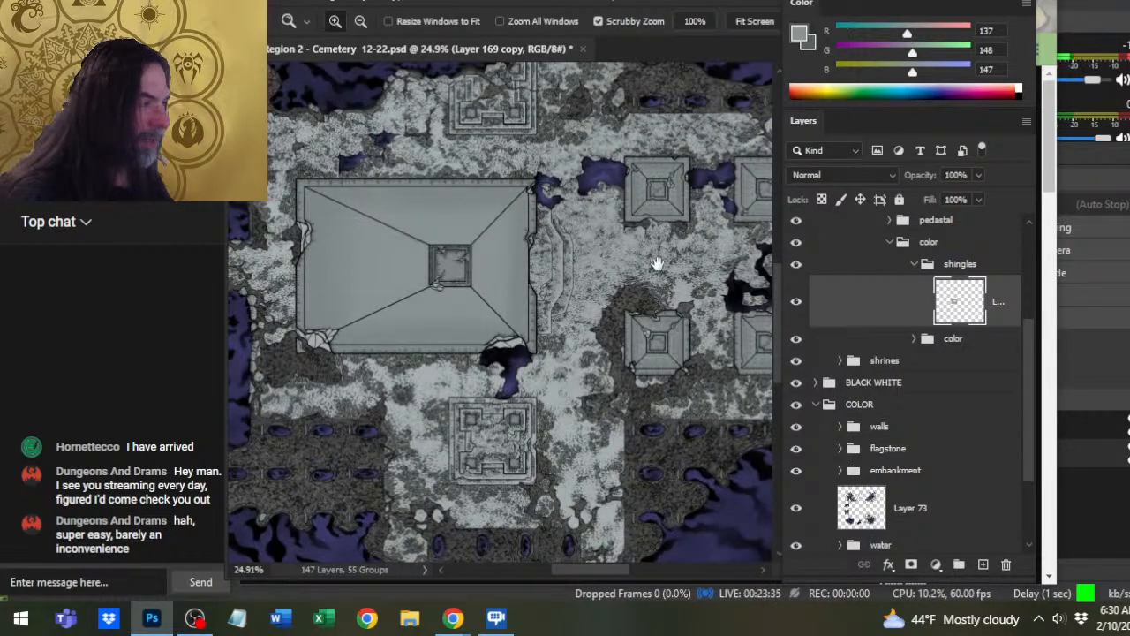
pyautogui.moveTo(682, 212); pyautogui.dragTo(570, 240)
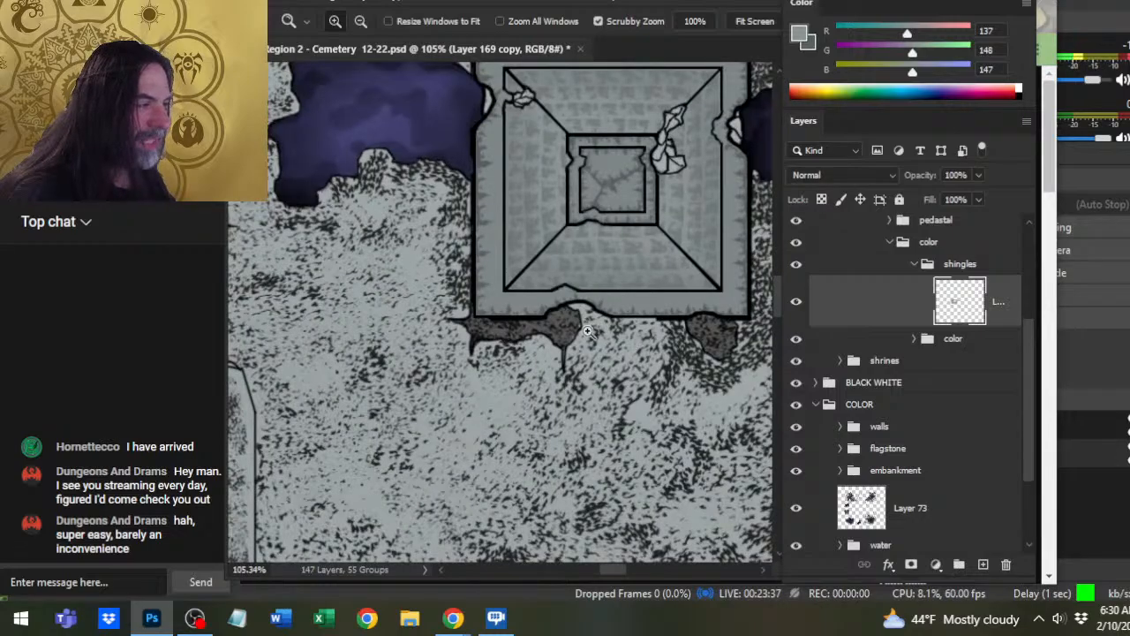
pyautogui.scroll(-4, 587, 331)
pyautogui.scroll(4, 884, 353)
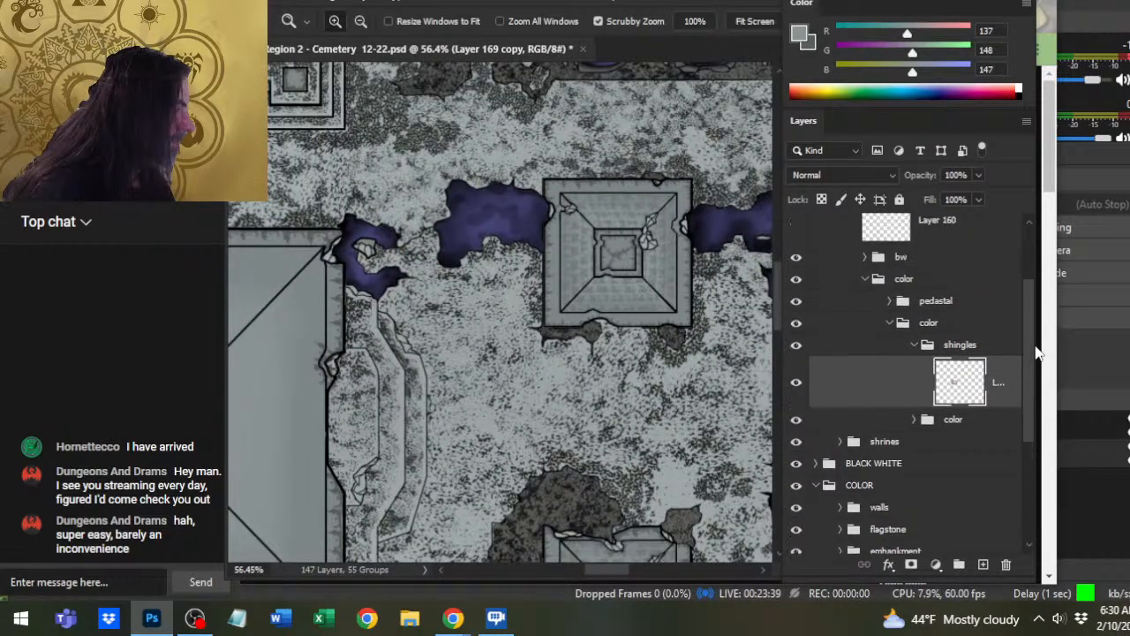
# - Sample the dark grey RGB 87, 91, 91 from the test swatches on the west slope and choose a textured brush at 25 px
pyautogui.moveTo(634, 348)
pyautogui.mouseDown()
pyautogui.moveTo(638, 308)
pyautogui.moveTo(556, 277)
pyautogui.moveTo(565, 275)
pyautogui.mouseUp()
pyautogui.keyDown('alt'); pyautogui.click(548, 297); pyautogui.keyUp('alt')
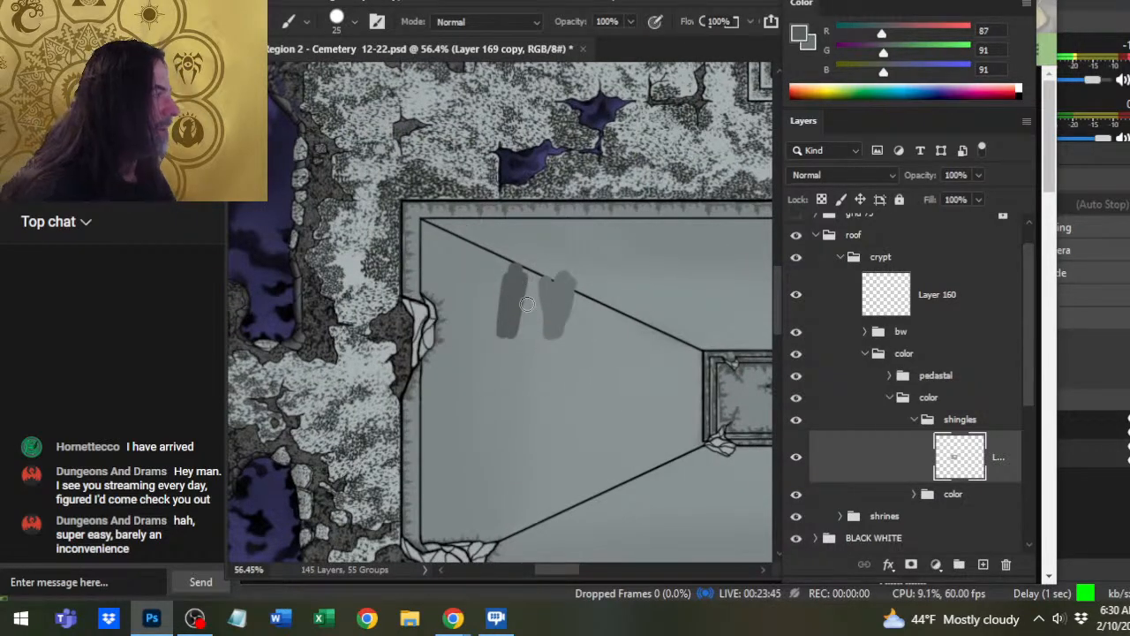
pyautogui.rightClick(613, 230)
pyautogui.click(717, 387)
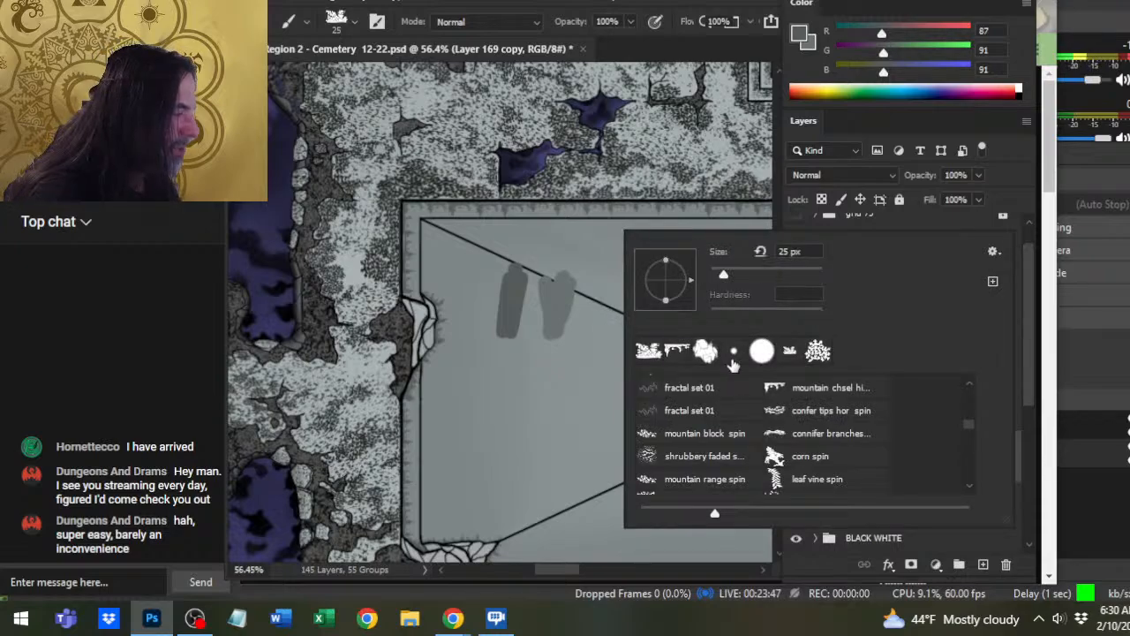
pyautogui.press('Return')
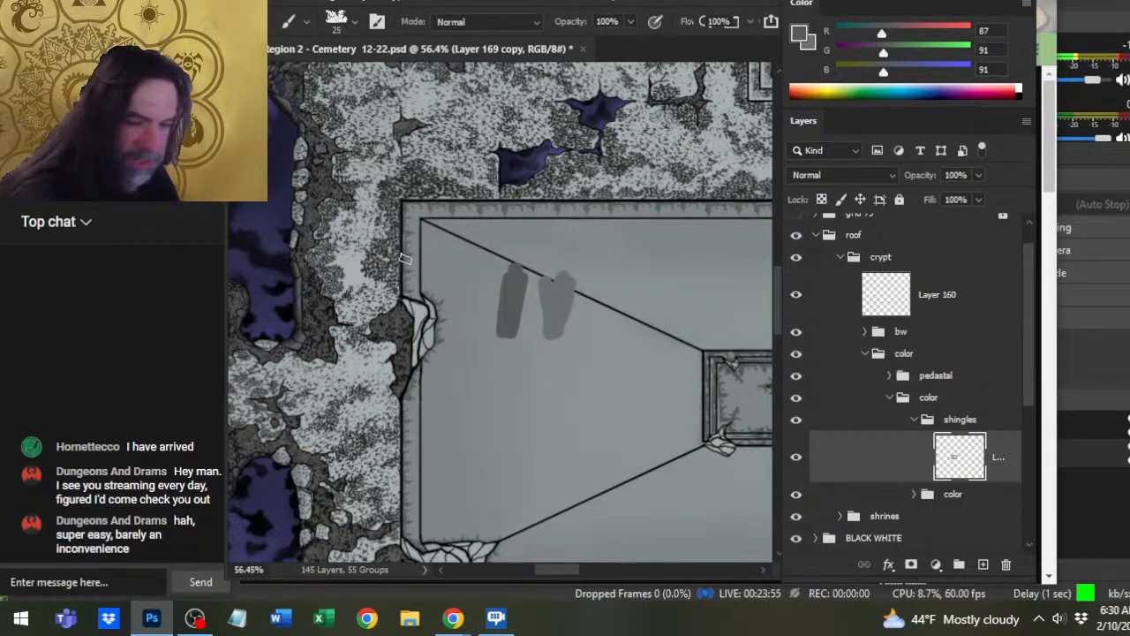
# - Hide Layer 160 with the test swatches and add a new empty layer above the merged highlights in the shingles group
pyautogui.hotkey('ctrl', 'j')
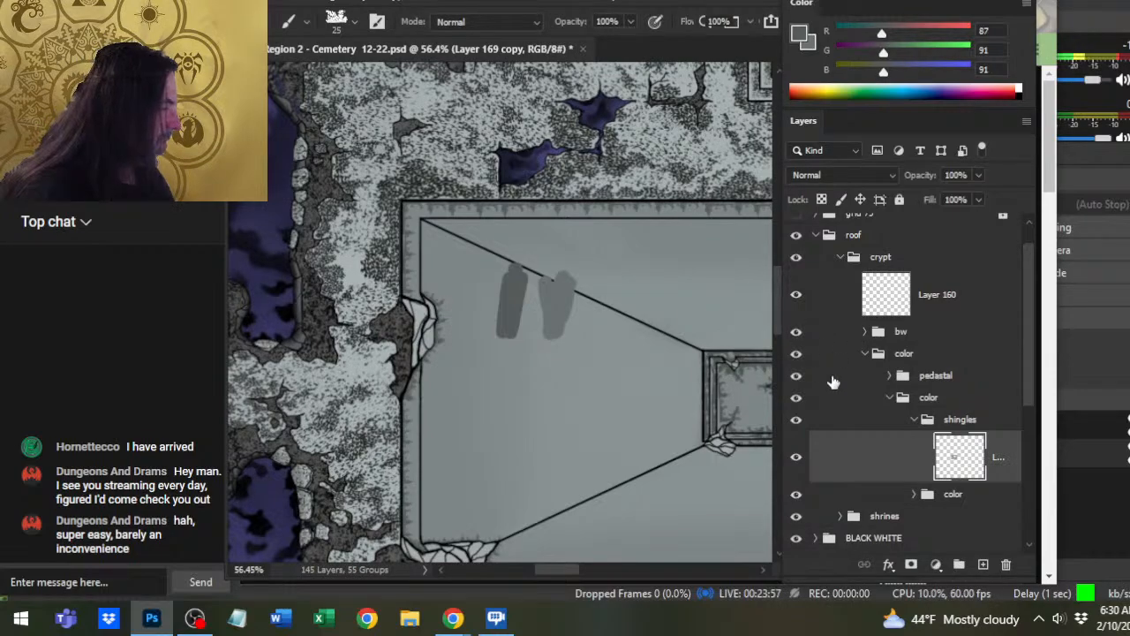
pyautogui.click(797, 296)
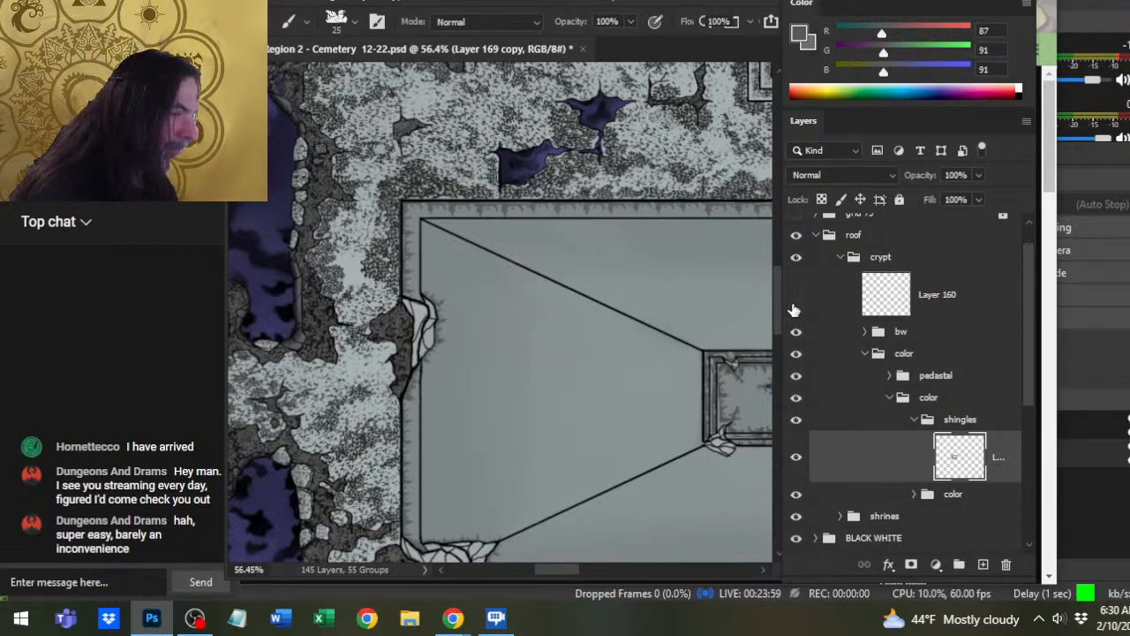
pyautogui.click(984, 565)
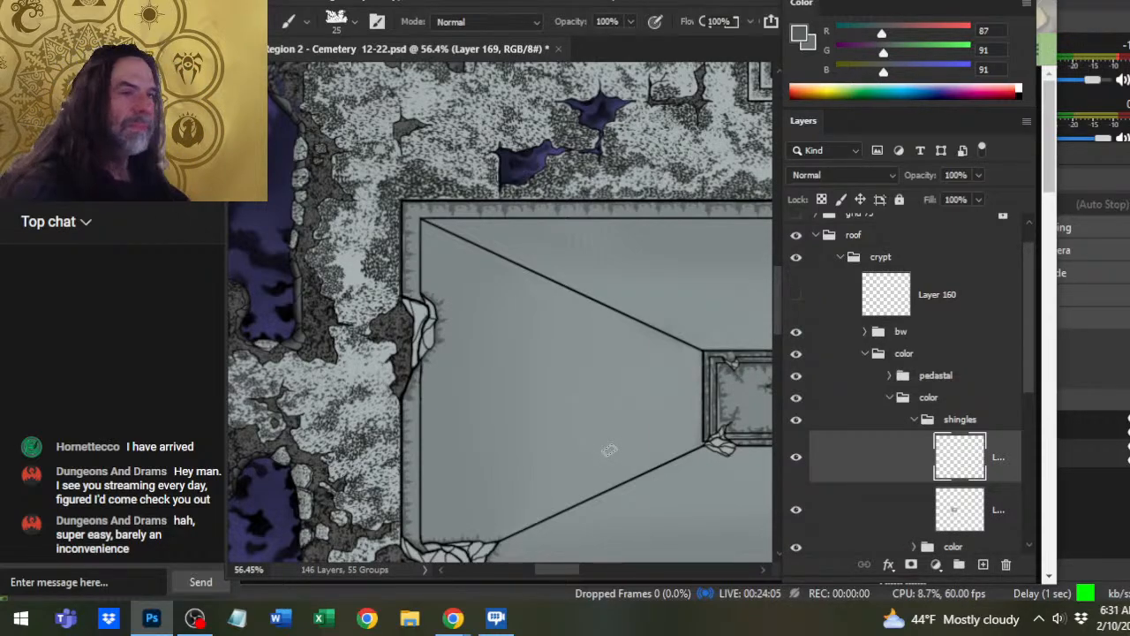
# - Smudge the merged highlight layer around the cap and along the east and south slopes with the cloud brush at 20% strength, size 50
pyautogui.moveTo(614, 342); pyautogui.dragTo(341, 288)
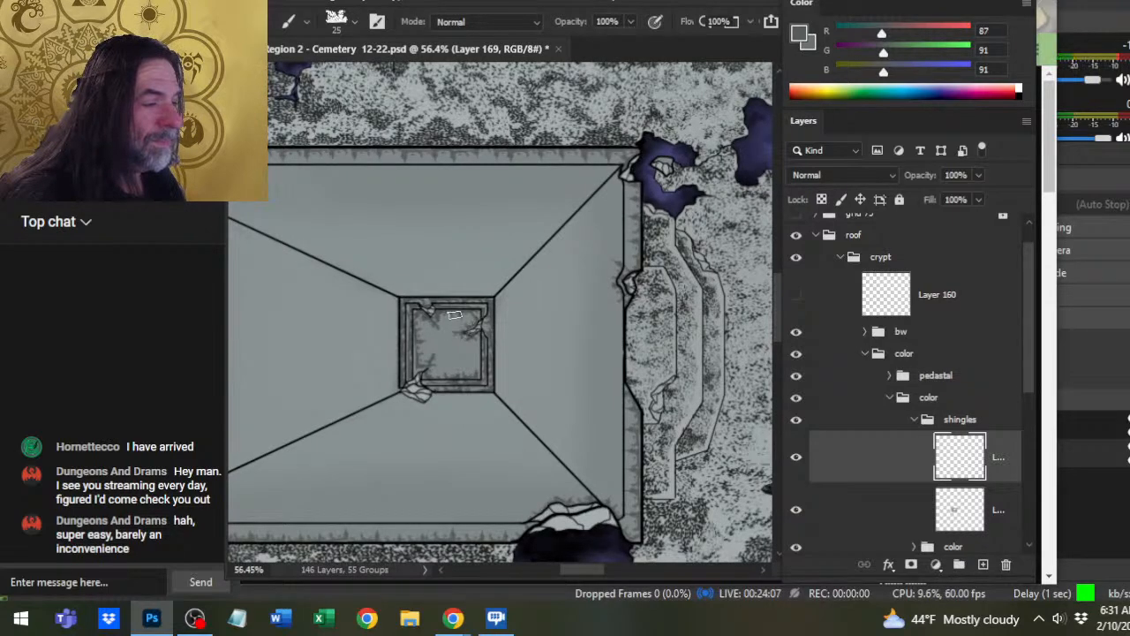
pyautogui.moveTo(454, 315); pyautogui.dragTo(575, 310)
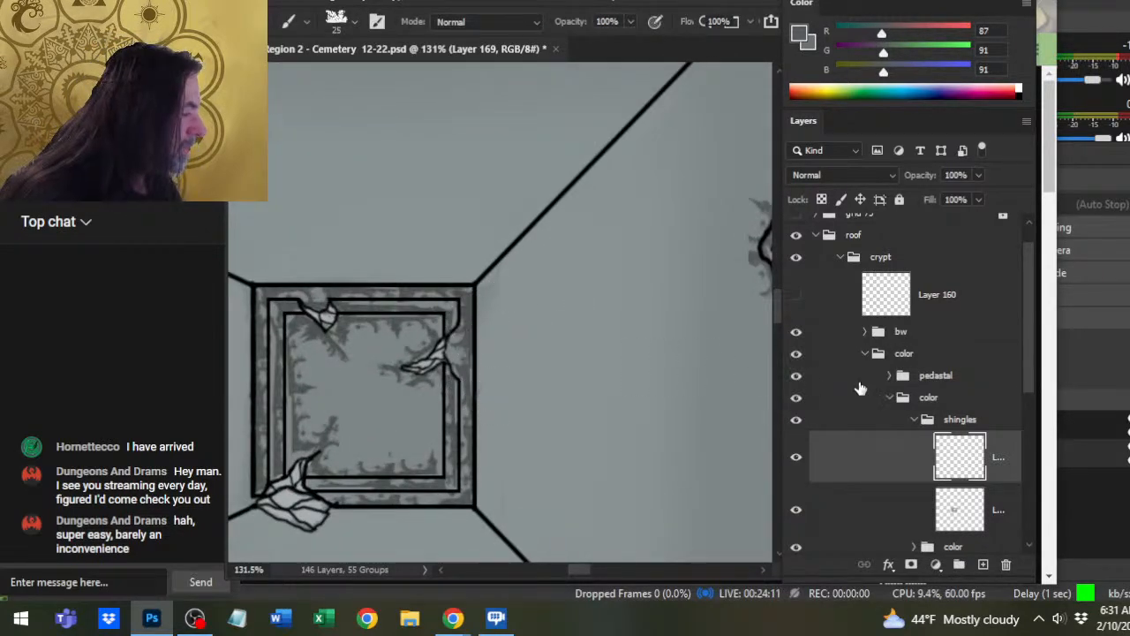
pyautogui.click(867, 511)
pyautogui.press('r')
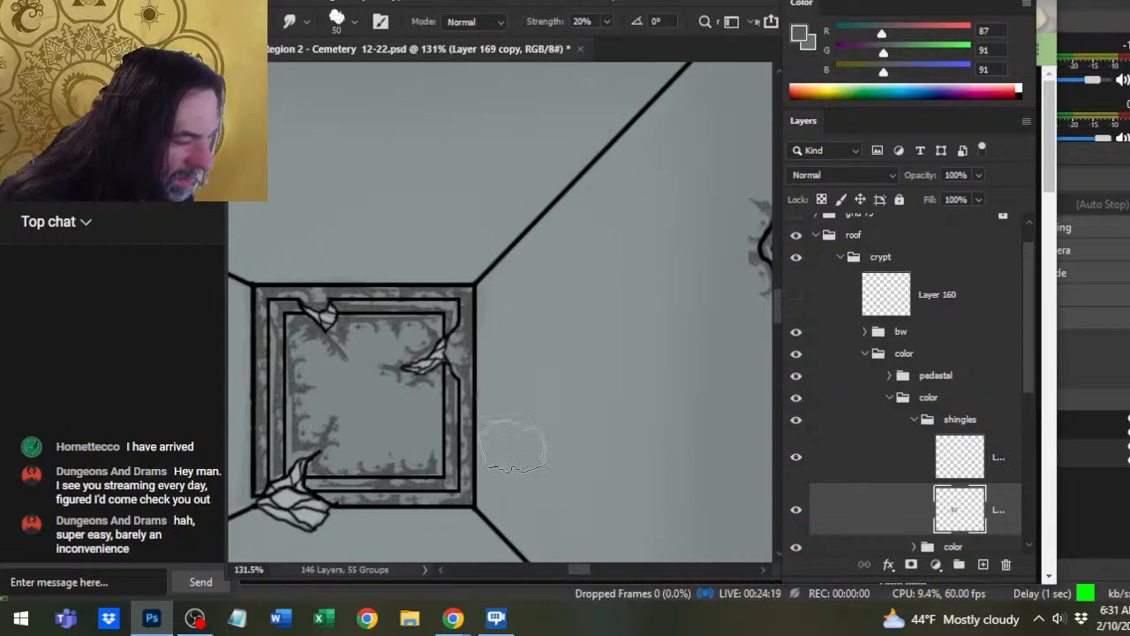
pyautogui.moveTo(547, 455); pyautogui.dragTo(565, 305)
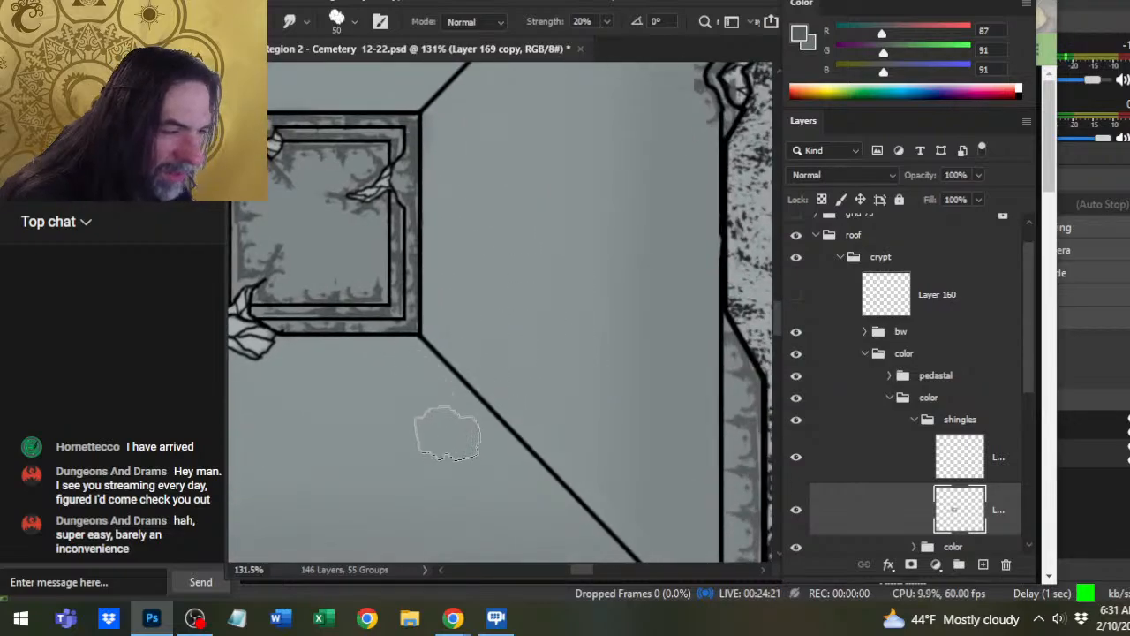
pyautogui.moveTo(636, 472); pyautogui.dragTo(606, 301)
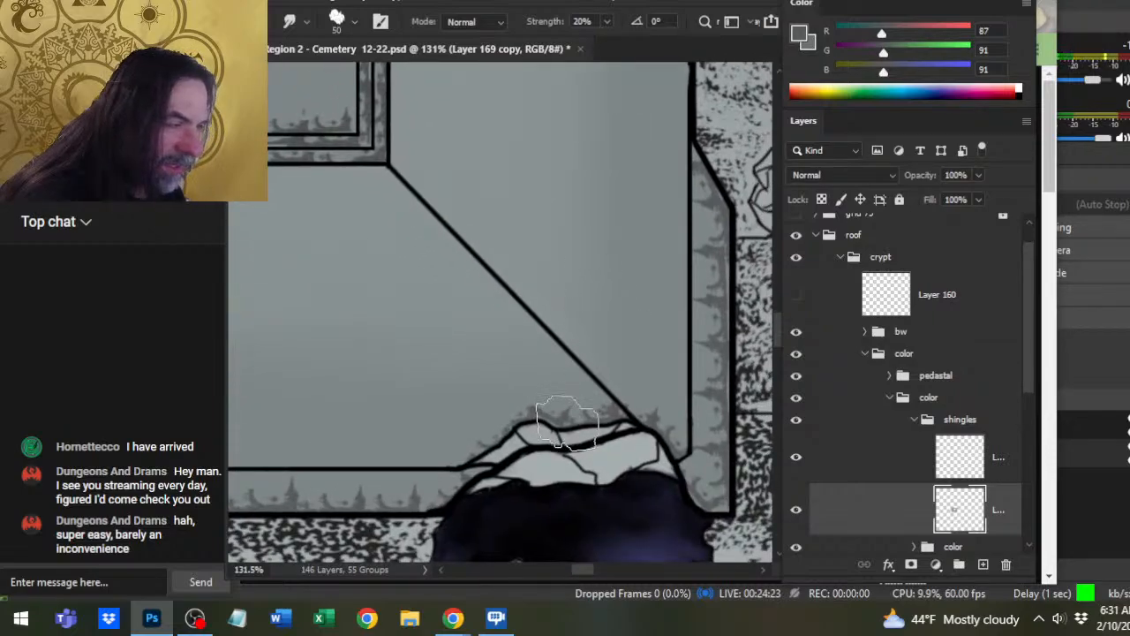
pyautogui.moveTo(396, 391)
pyautogui.mouseDown()
pyautogui.moveTo(699, 403)
pyautogui.moveTo(437, 454)
pyautogui.mouseUp()
# - Clean the smudged color off the broken stones at the cap's southwest corner with the size 10 eraser
pyautogui.press('e')
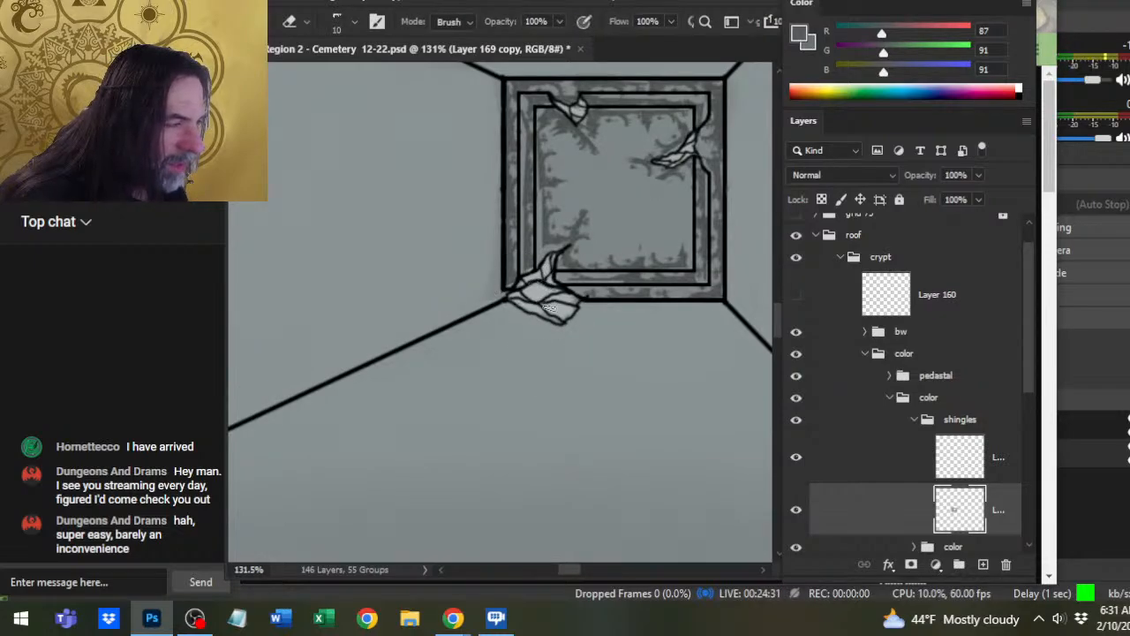
pyautogui.moveTo(552, 318); pyautogui.dragTo(599, 420)
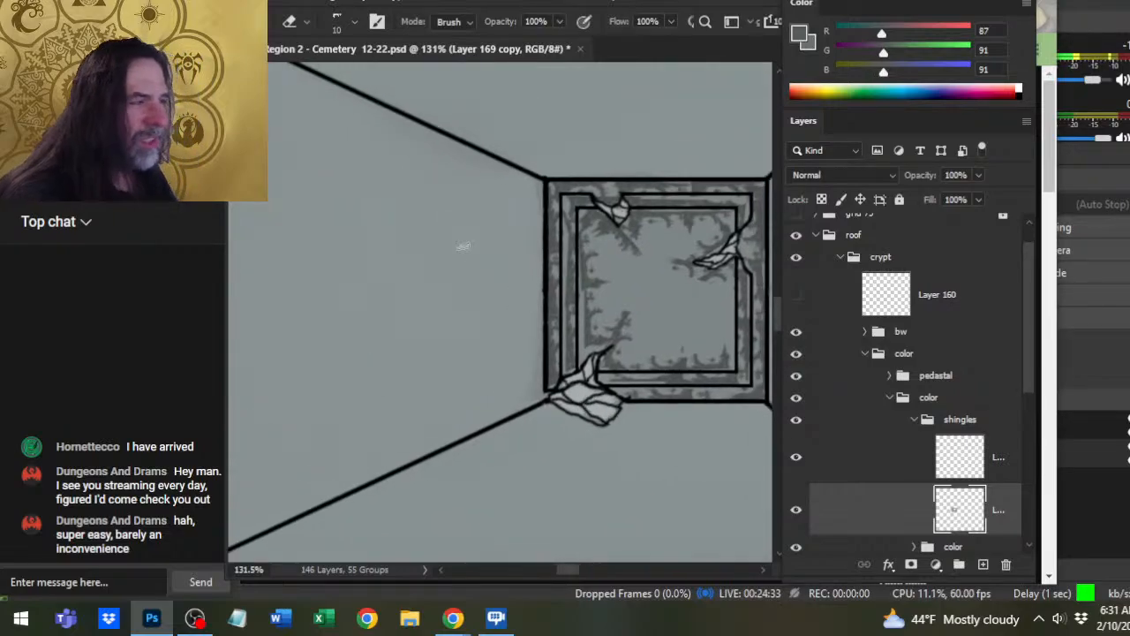
pyautogui.press('z')
pyautogui.moveTo(606, 303); pyautogui.dragTo(517, 253)
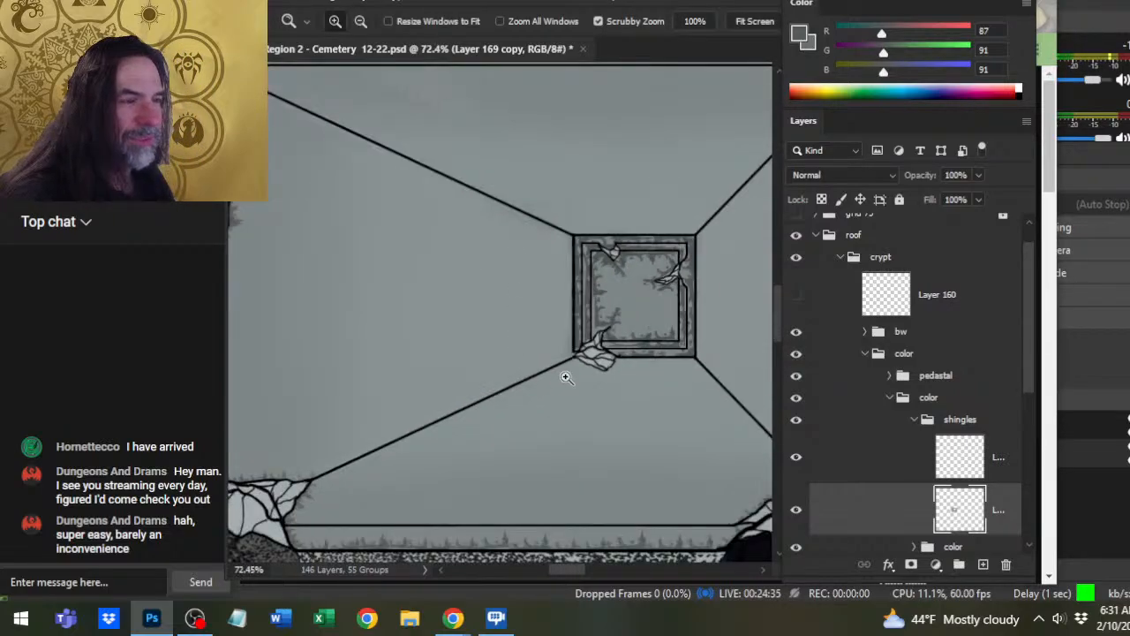
pyautogui.moveTo(566, 377); pyautogui.dragTo(439, 383)
pyautogui.moveTo(664, 332); pyautogui.dragTo(595, 255)
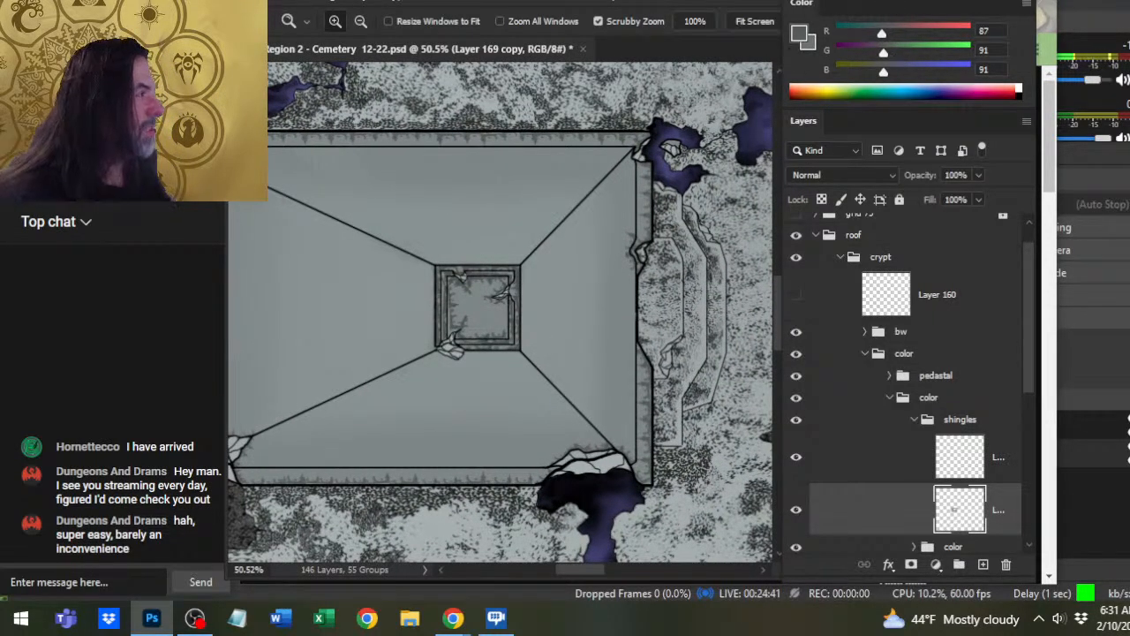
# - Switch the painting color to the mid grey RGB 106, 113, 113 and make the empty Layer 169 above the highlights active
pyautogui.press('x')
pyautogui.press('x')
pyautogui.press('x')
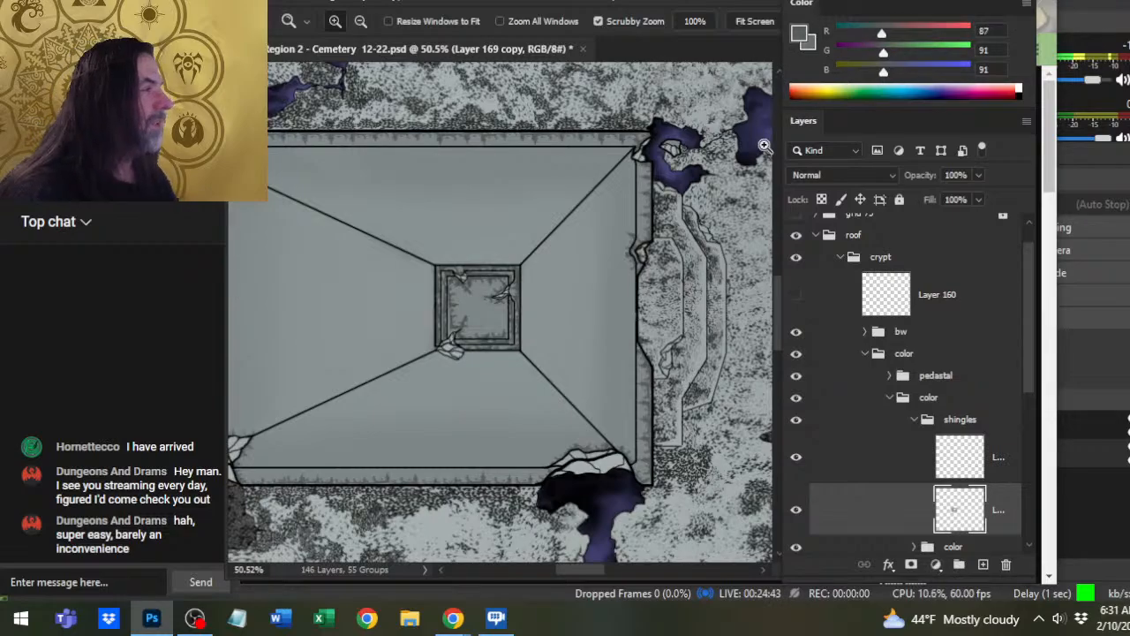
pyautogui.scroll(4, 571, 292)
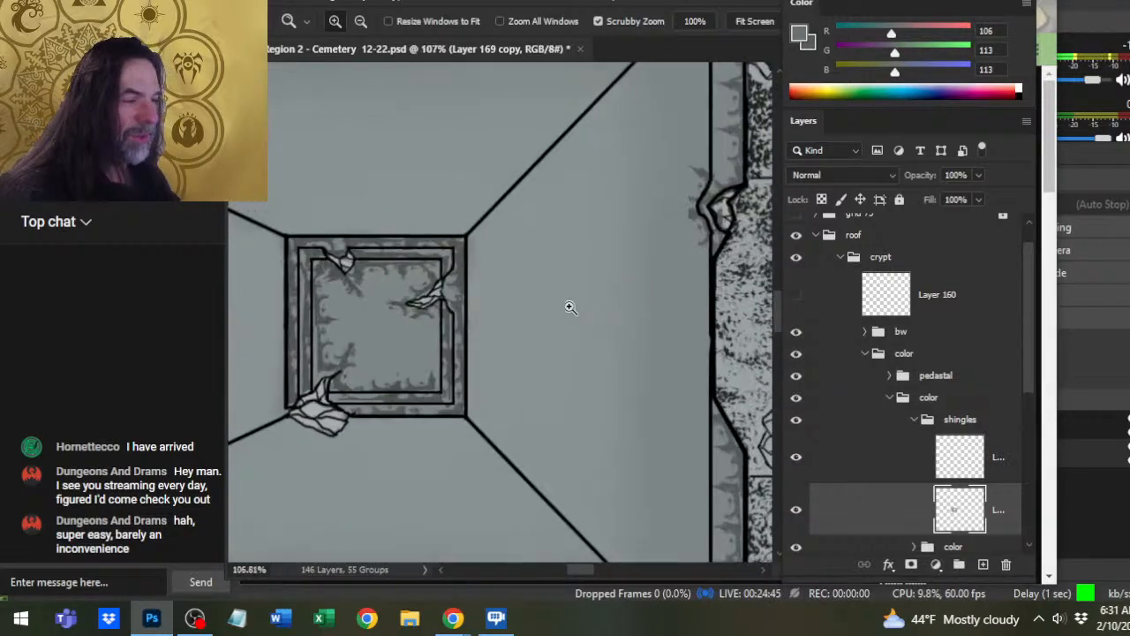
pyautogui.moveTo(655, 349); pyautogui.dragTo(462, 383)
pyautogui.scroll(-6, 510, 332)
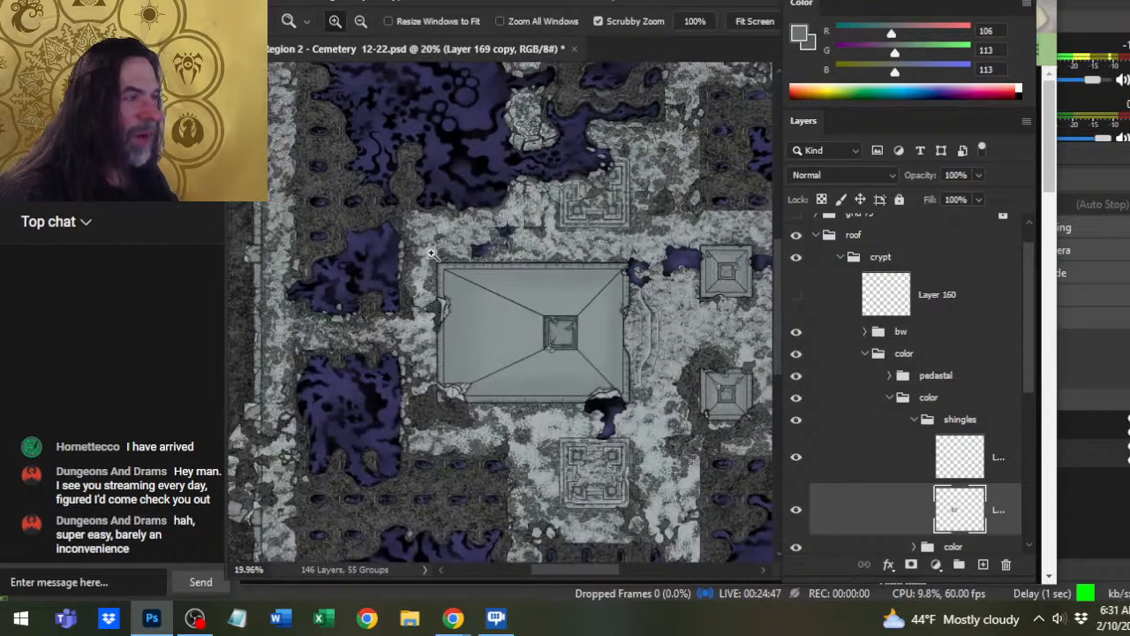
pyautogui.moveTo(546, 221); pyautogui.dragTo(431, 205)
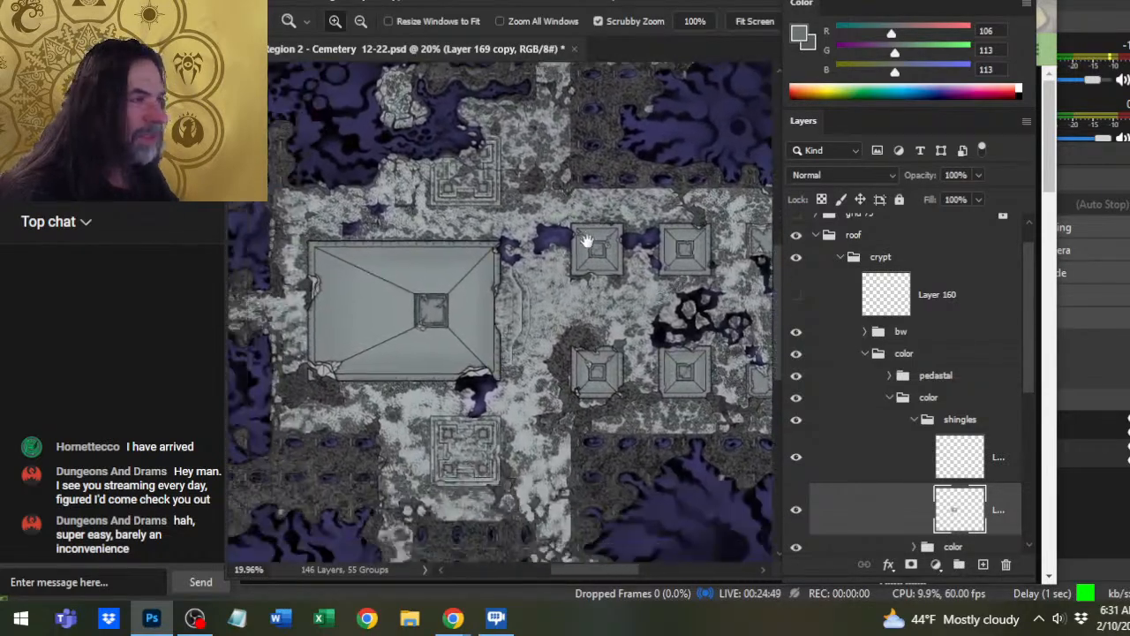
pyautogui.scroll(4, 485, 295)
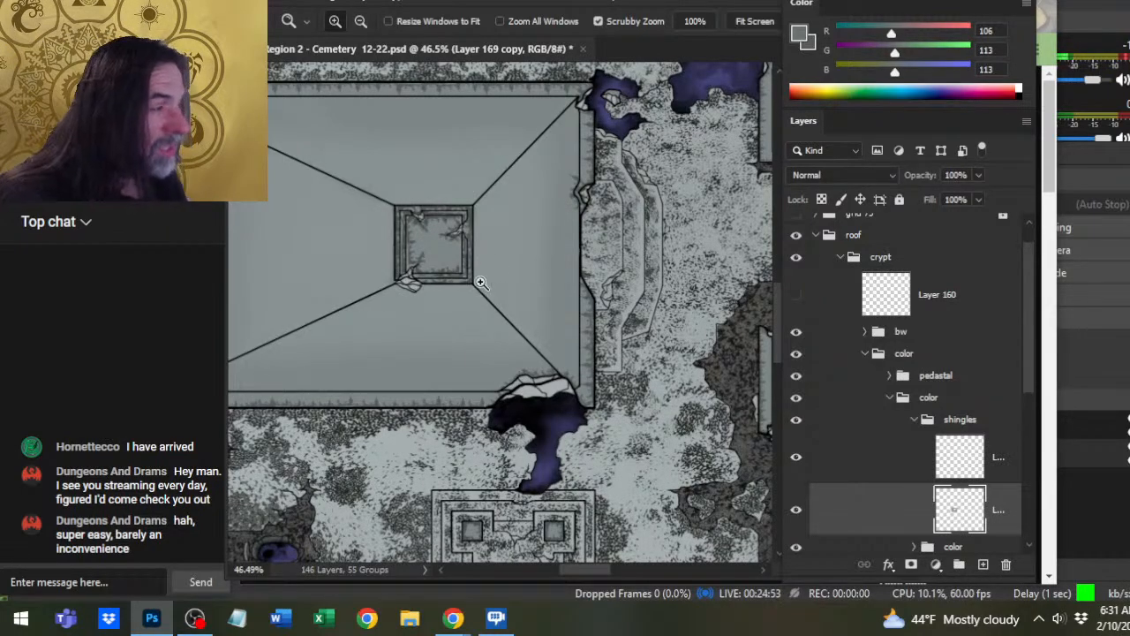
pyautogui.scroll(3, 508, 232)
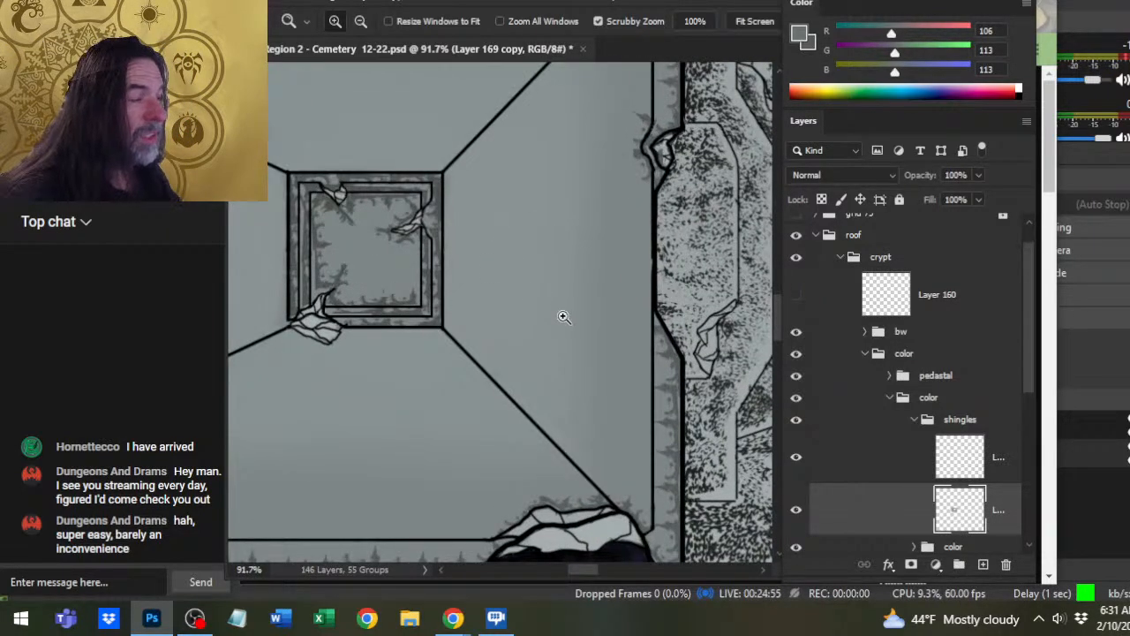
pyautogui.moveTo(567, 256); pyautogui.dragTo(571, 369)
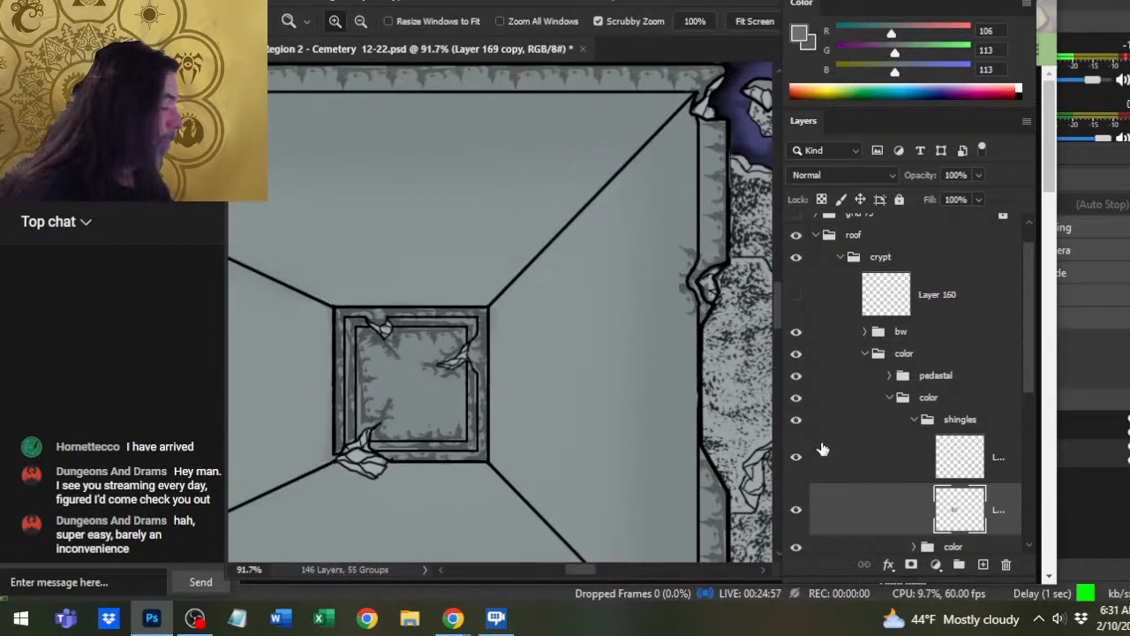
pyautogui.click(830, 478)
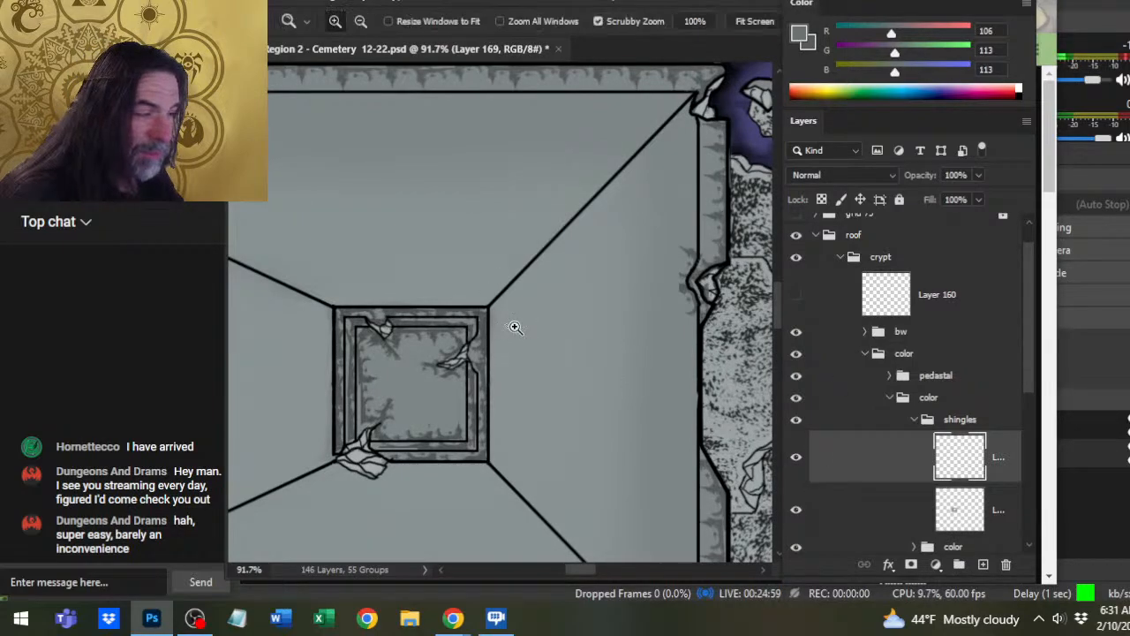
# - Smudge the merged highlight layer, Layer 169 copy, around the cap's northeast corner and north edge at 20% strength, size 30
pyautogui.scroll(3, 511, 324)
pyautogui.press('b')
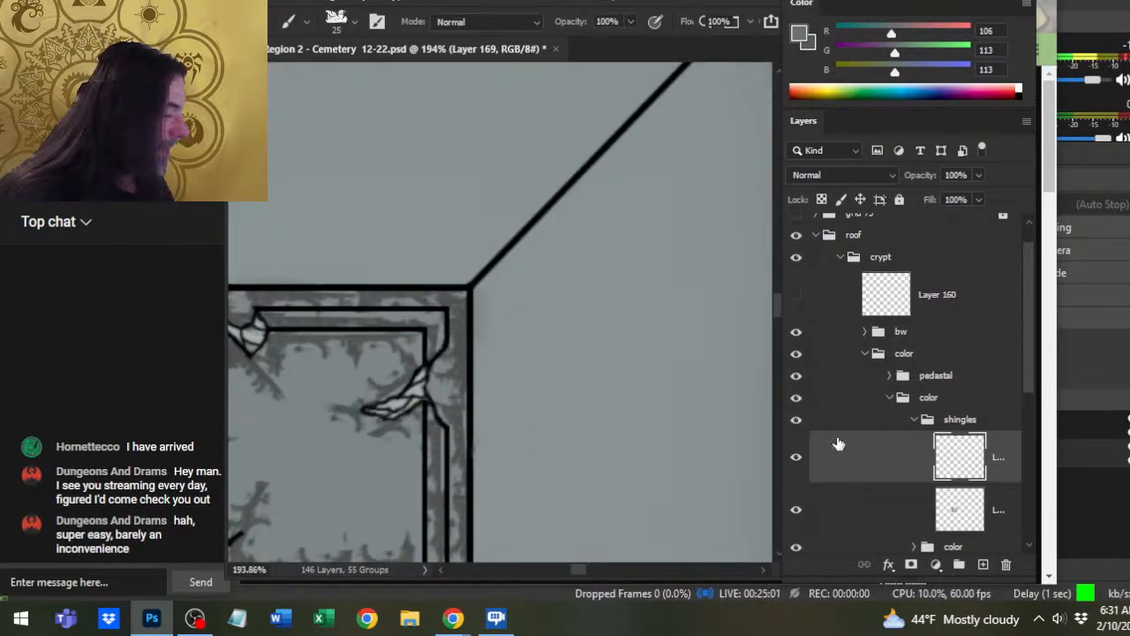
pyautogui.click(830, 513)
pyautogui.press('r')
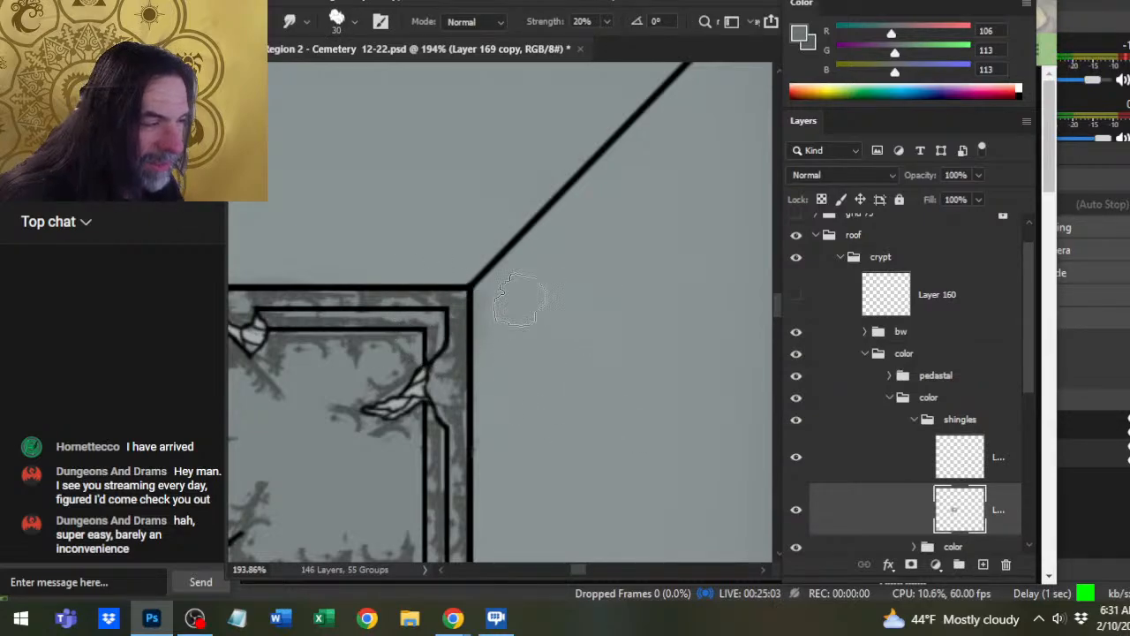
pyautogui.press('e')
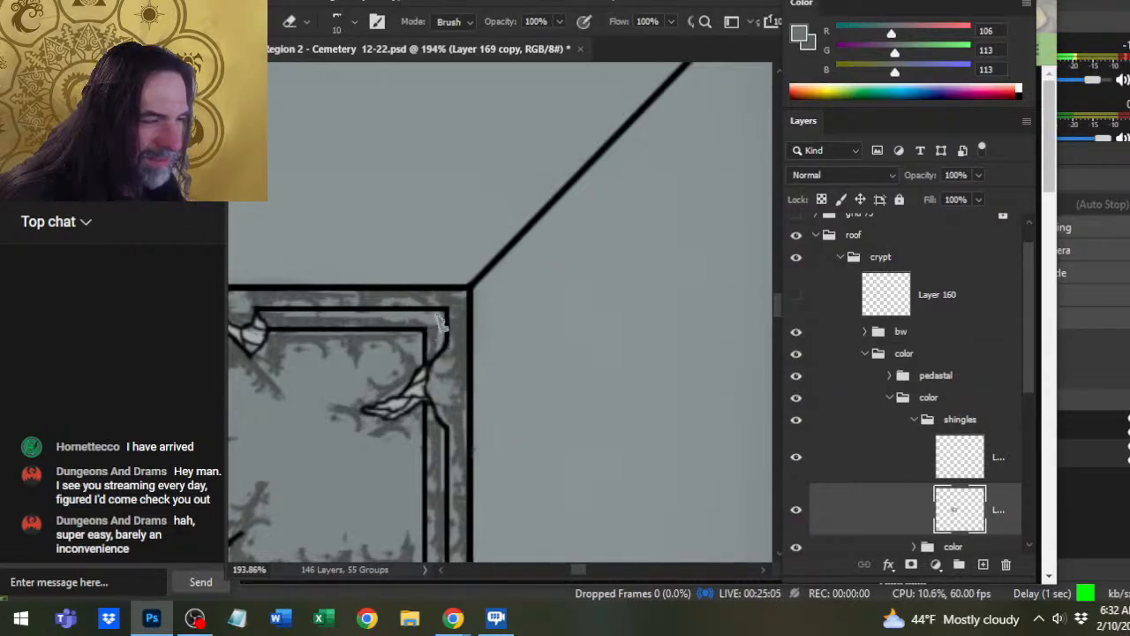
pyautogui.press('r')
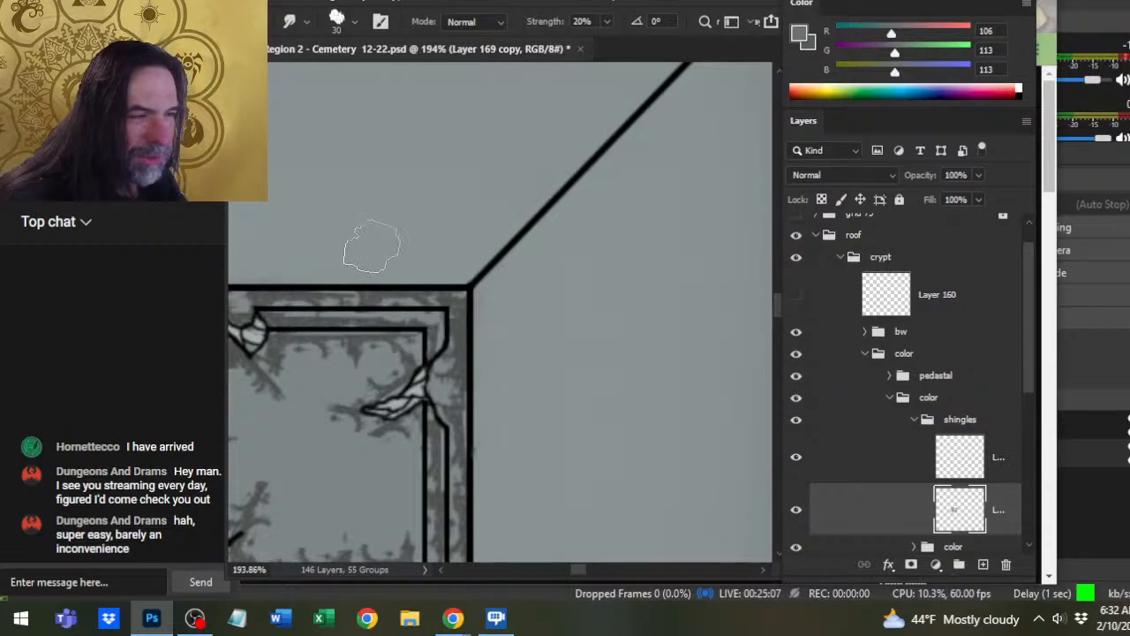
pyautogui.moveTo(443, 319); pyautogui.dragTo(696, 330)
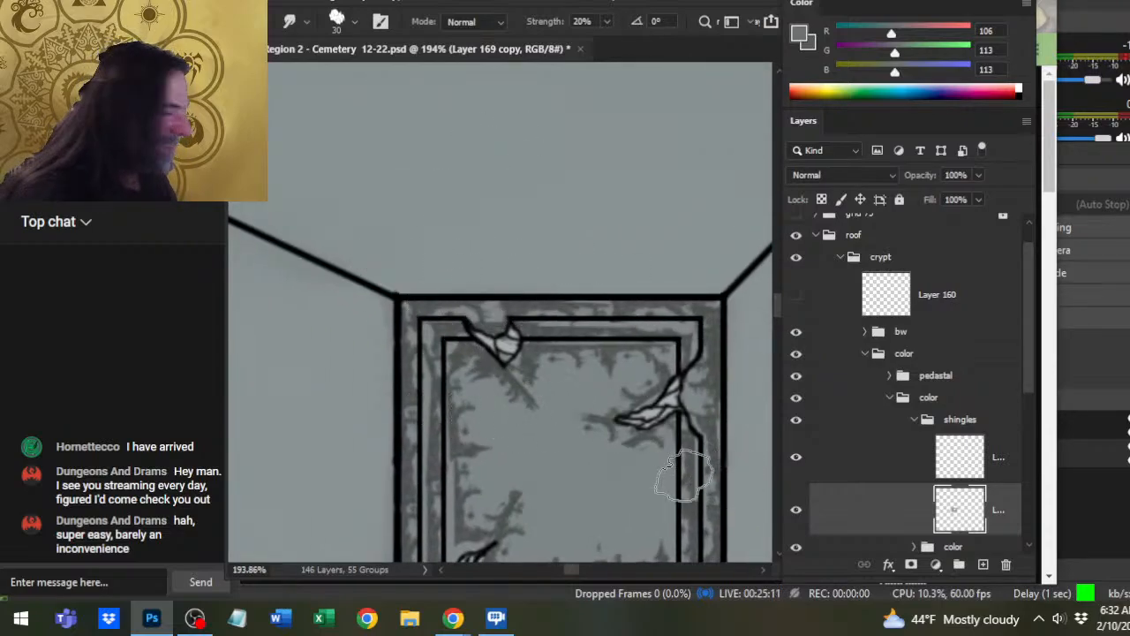
# - Continue smudging the highlights at size 30 along the cap's west and south edges, out to the southeast slope line
pyautogui.moveTo(540, 387); pyautogui.dragTo(665, 226)
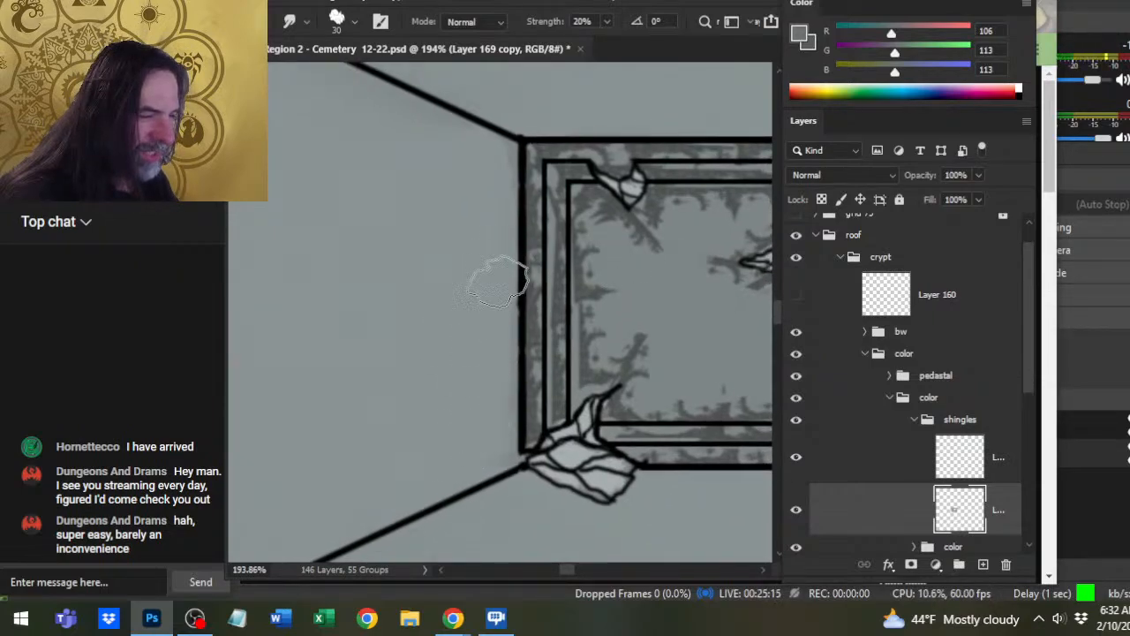
pyautogui.moveTo(510, 452); pyautogui.dragTo(590, 217)
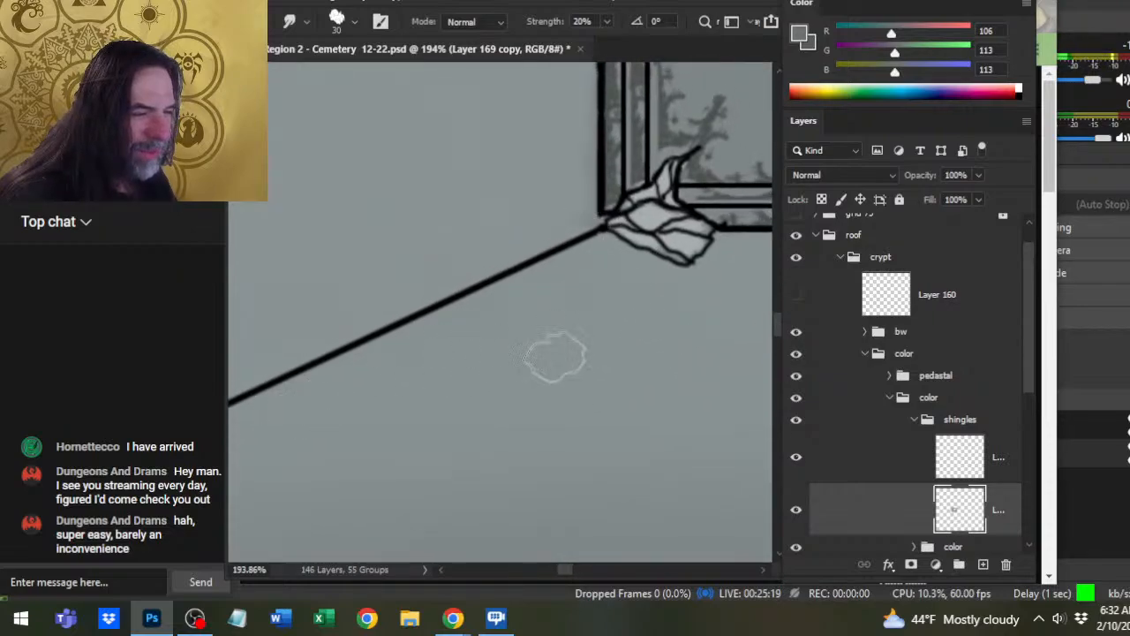
pyautogui.moveTo(647, 356); pyautogui.dragTo(303, 441)
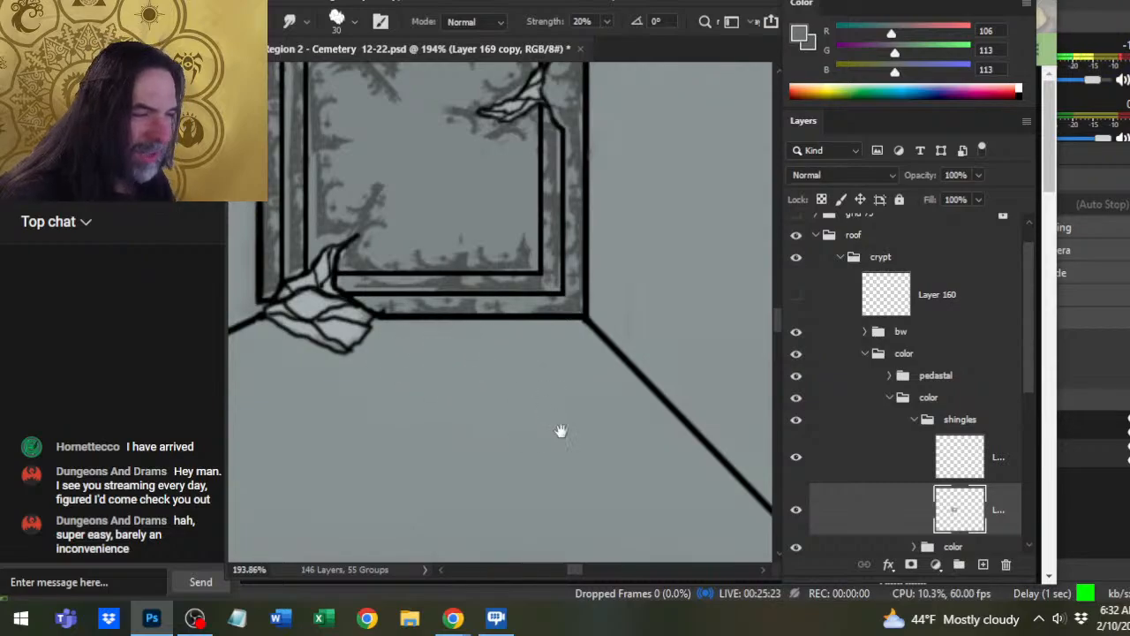
pyautogui.moveTo(598, 469); pyautogui.dragTo(394, 237)
pyautogui.press('z')
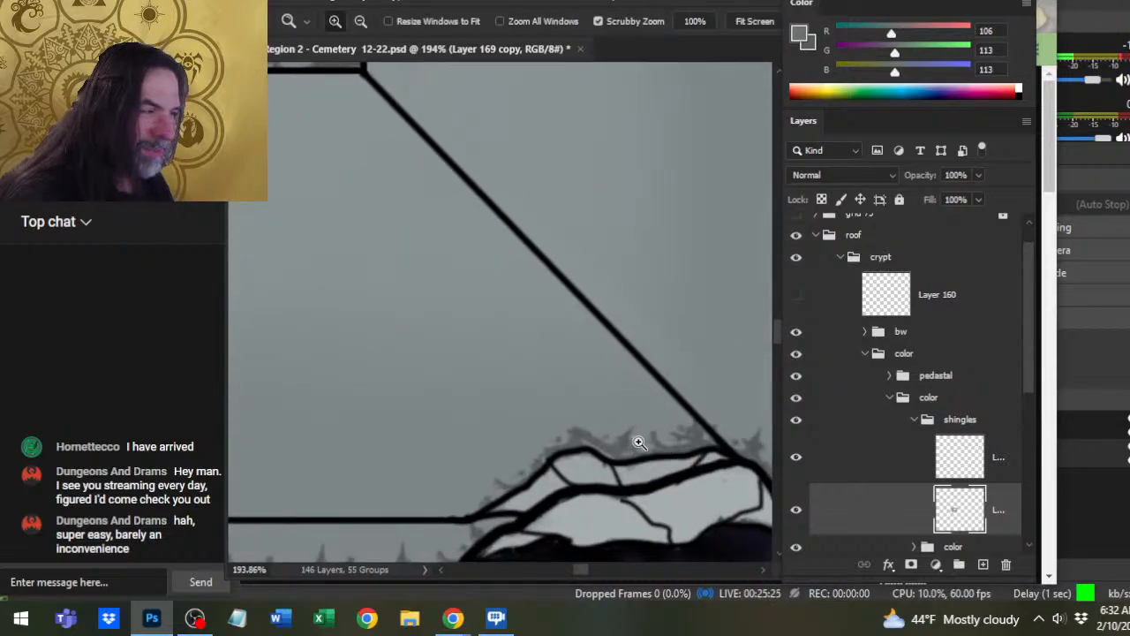
pyautogui.moveTo(560, 374); pyautogui.dragTo(489, 321)
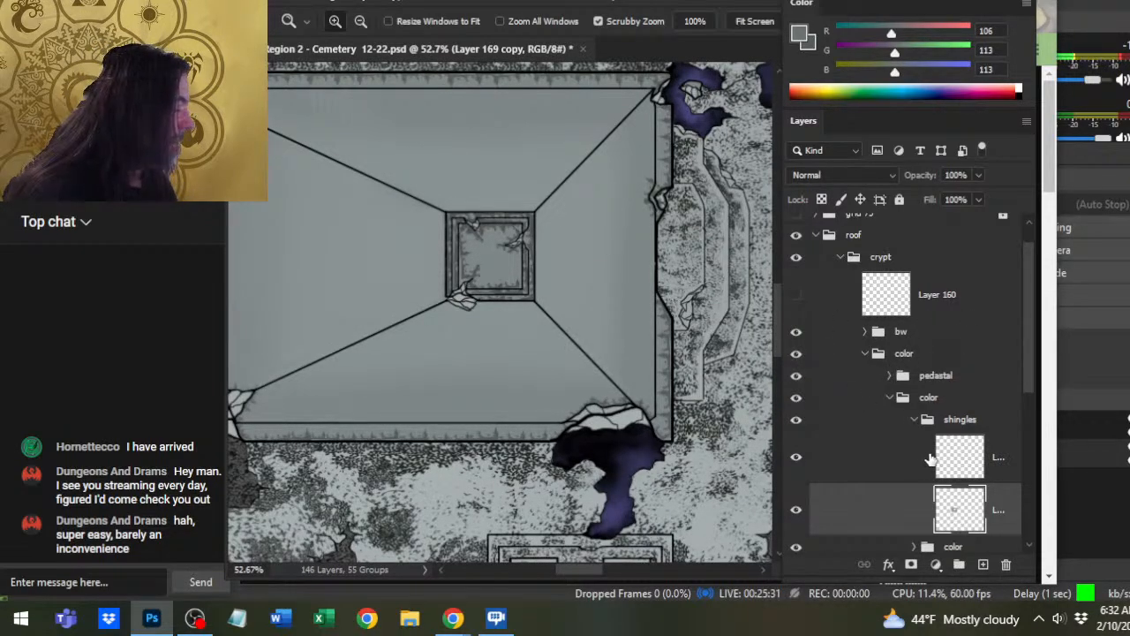
# - Blend the highlights across the roof's slopes around the cap with the size 60 smudge brush at 20% strength
pyautogui.press('r')
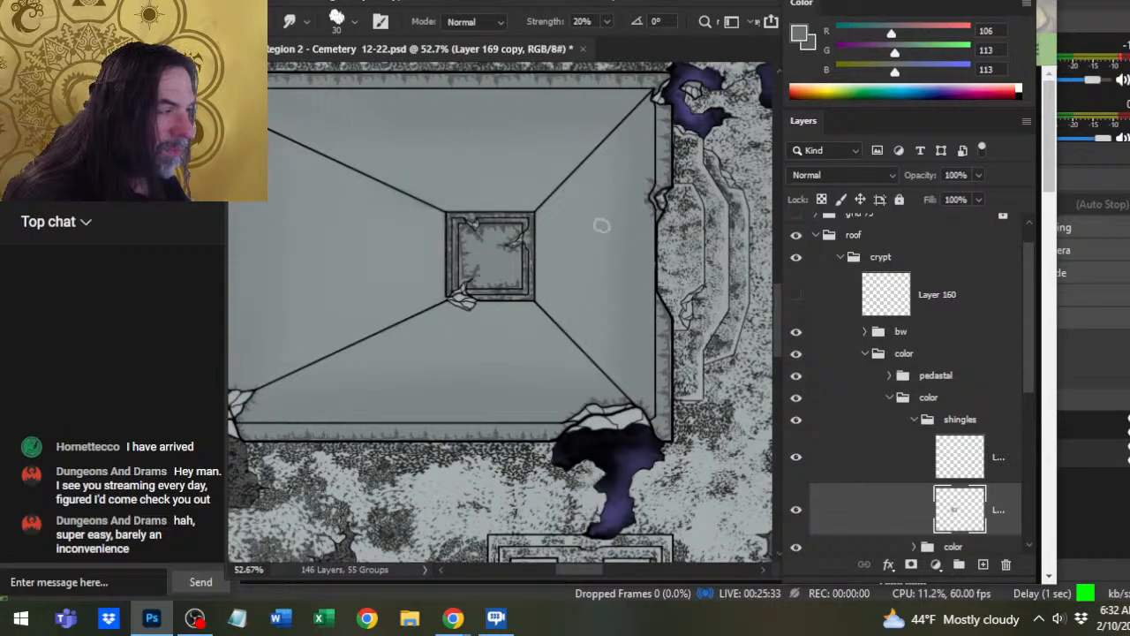
pyautogui.press(']')
pyautogui.press(']')
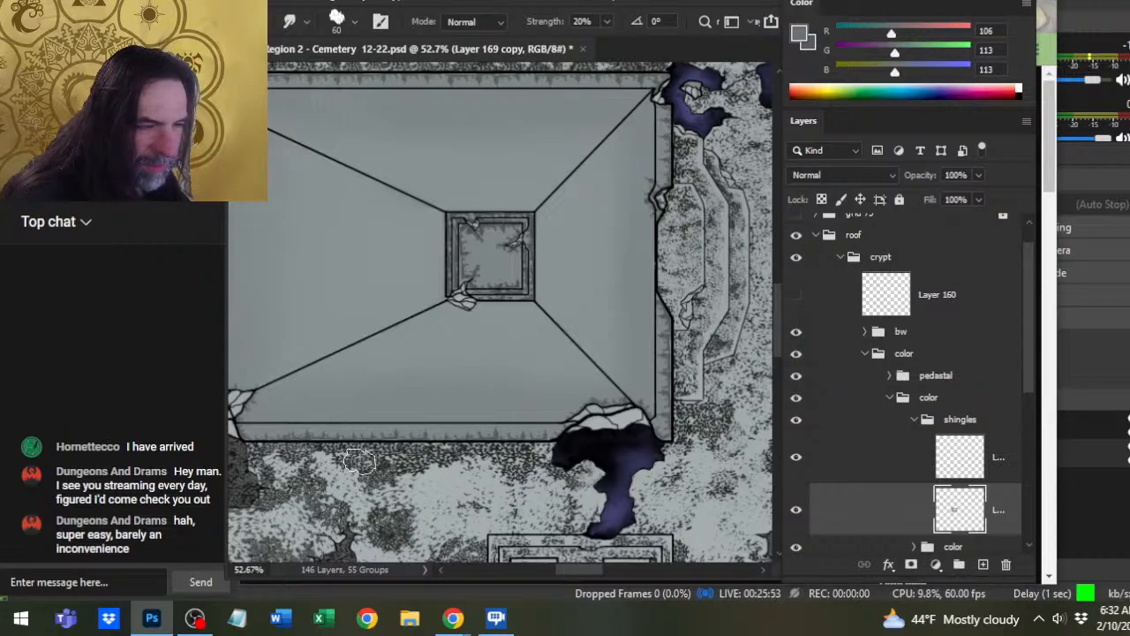
pyautogui.moveTo(496, 274); pyautogui.dragTo(577, 404)
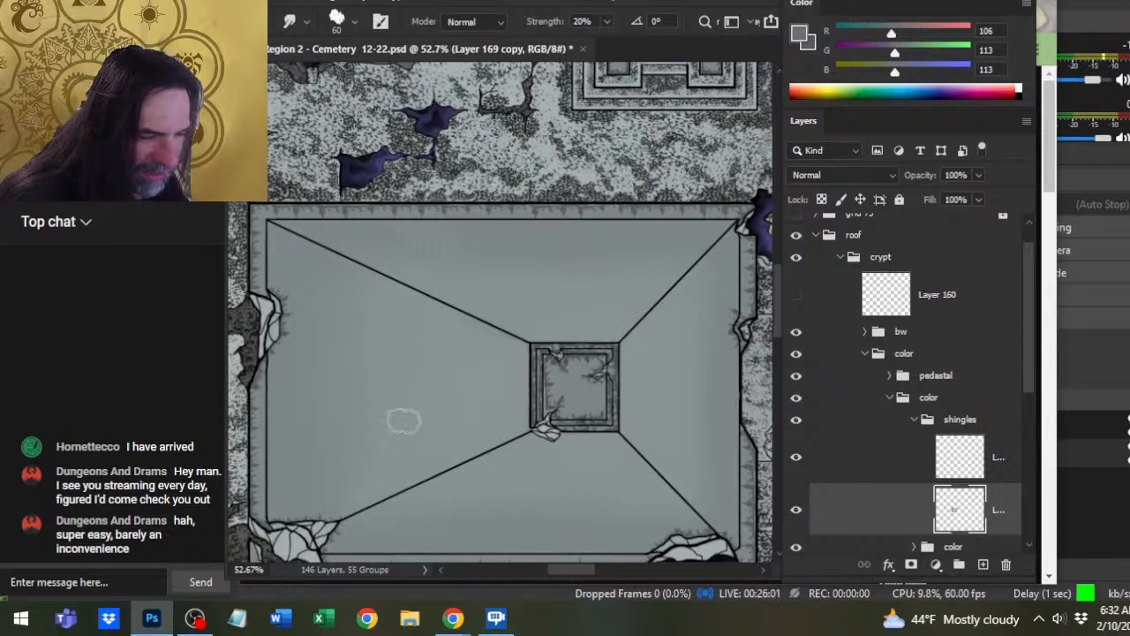
# - Smooth the highlights on the wide west slope with the smudge brush enlarged to size 90, ending at size 70
pyautogui.press(']')
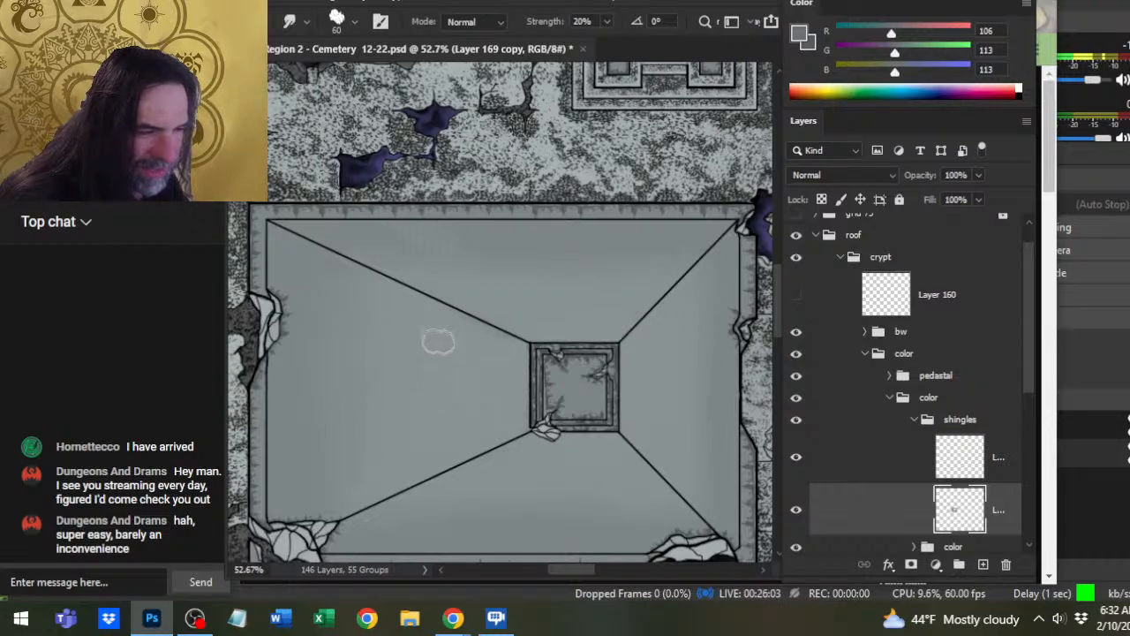
pyautogui.press(']')
pyautogui.press(']')
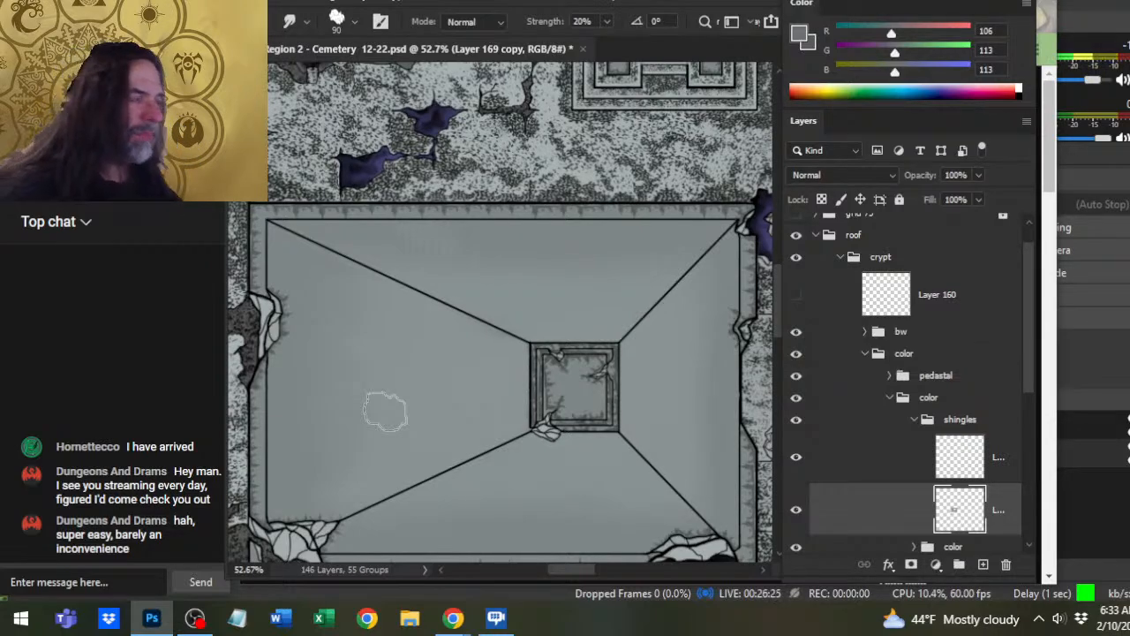
pyautogui.press('[')
pyautogui.press('[')
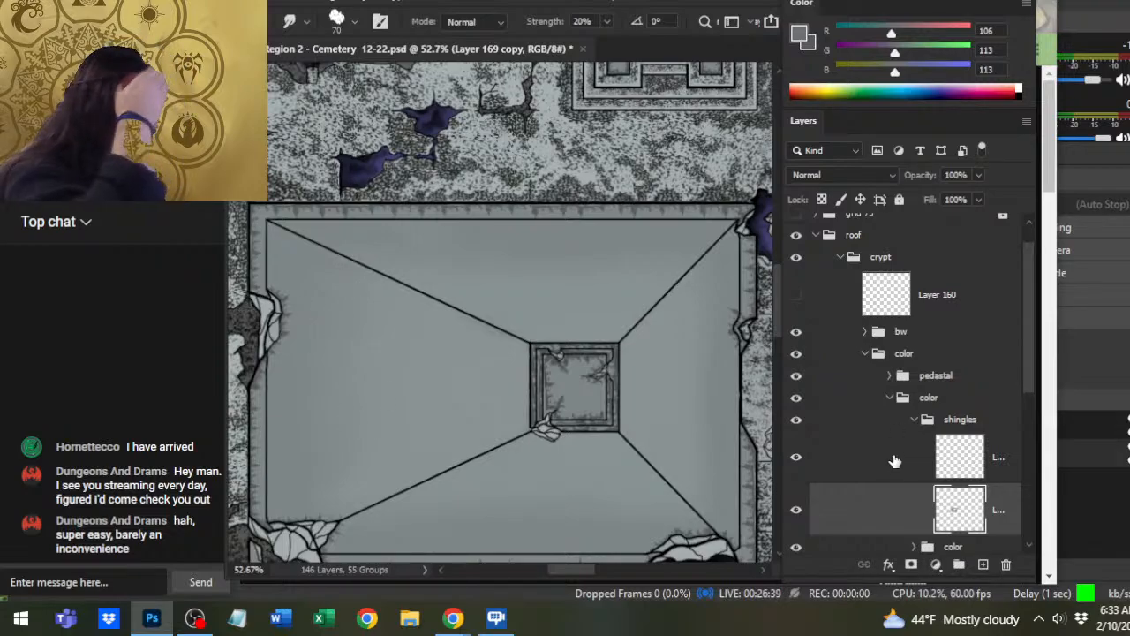
pyautogui.click(892, 478)
pyautogui.moveTo(618, 328); pyautogui.dragTo(668, 323)
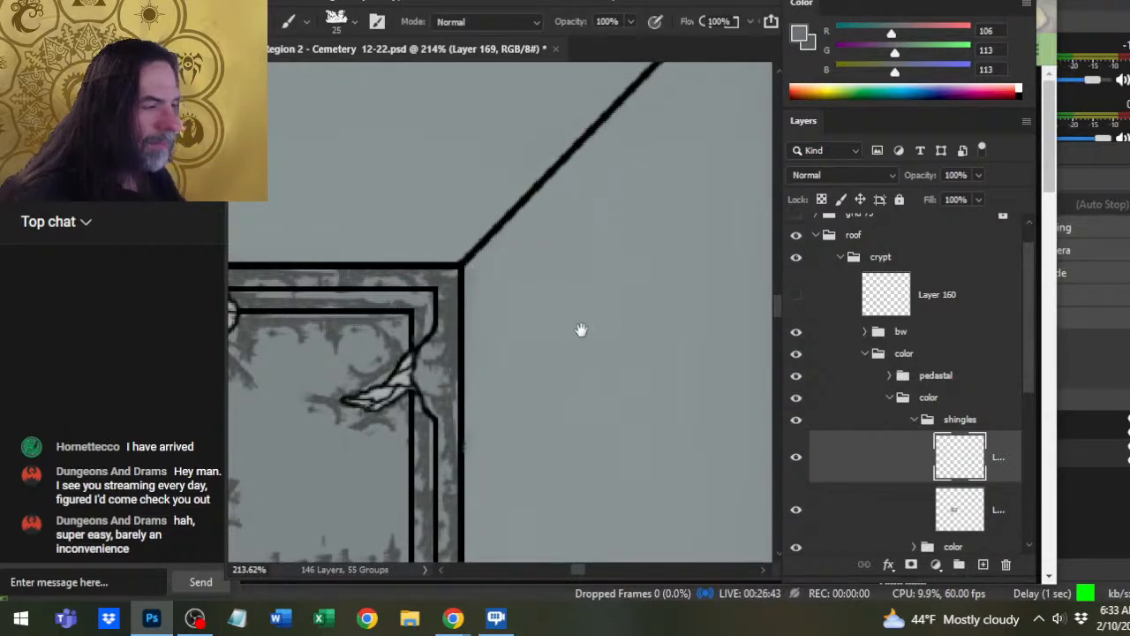
pyautogui.moveTo(581, 330); pyautogui.dragTo(353, 339)
pyautogui.moveTo(632, 325); pyautogui.dragTo(578, 323)
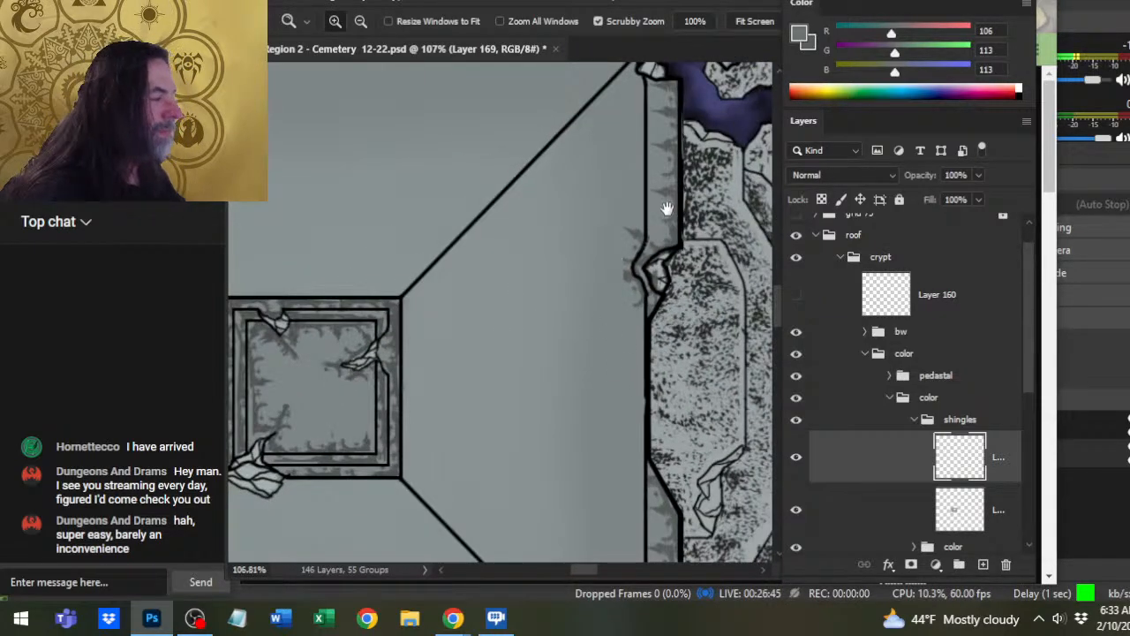
pyautogui.moveTo(654, 165); pyautogui.dragTo(640, 235)
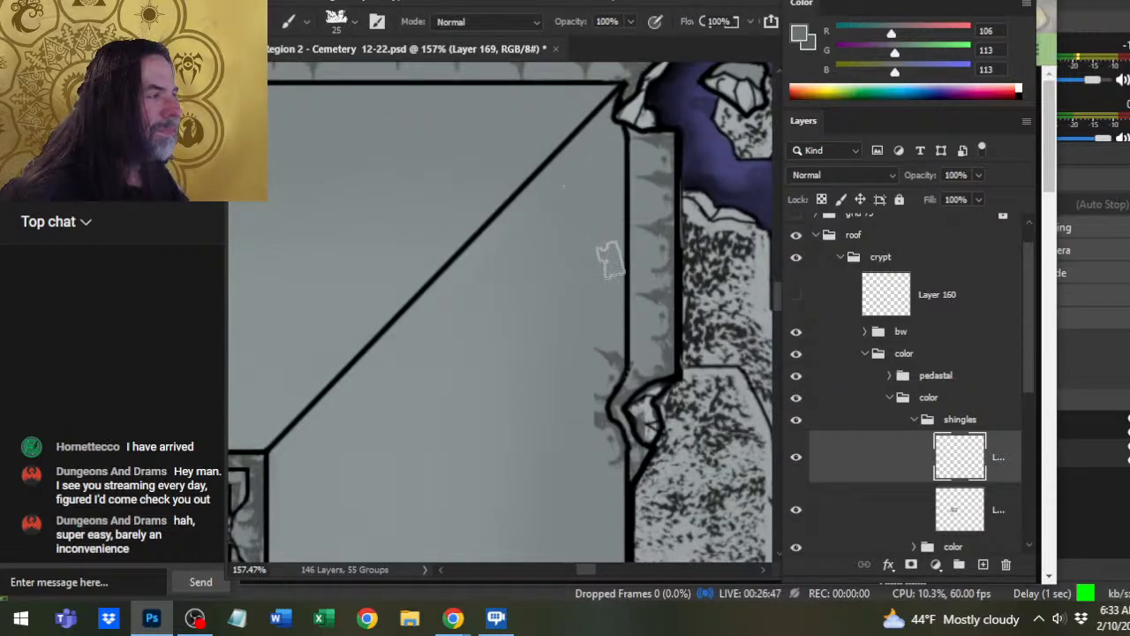
pyautogui.moveTo(663, 323); pyautogui.dragTo(612, 325)
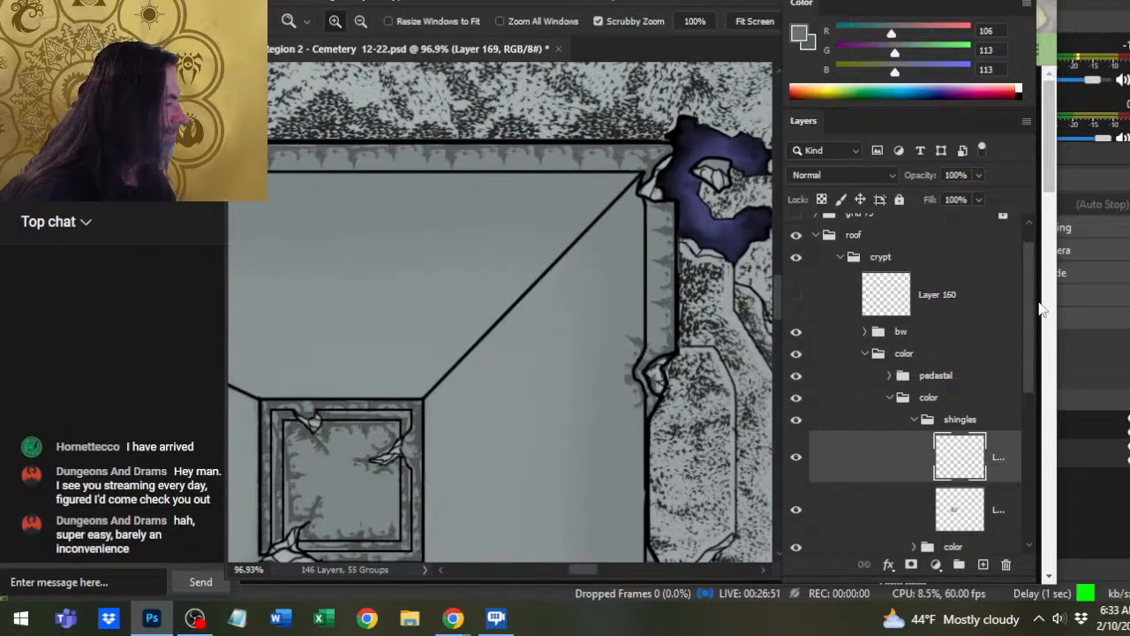
# - Make Layer 161 in the shingles group's color subgroup active and switch the painting color to dark grey RGB 87, 91, 91
pyautogui.scroll(-3, 821, 431)
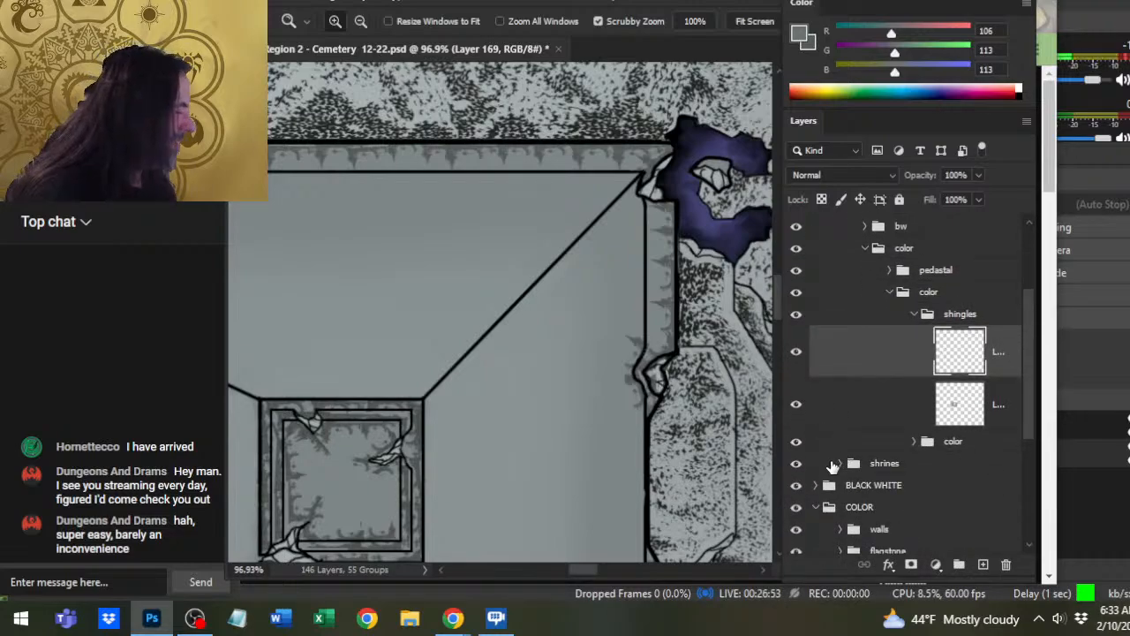
pyautogui.click(914, 441)
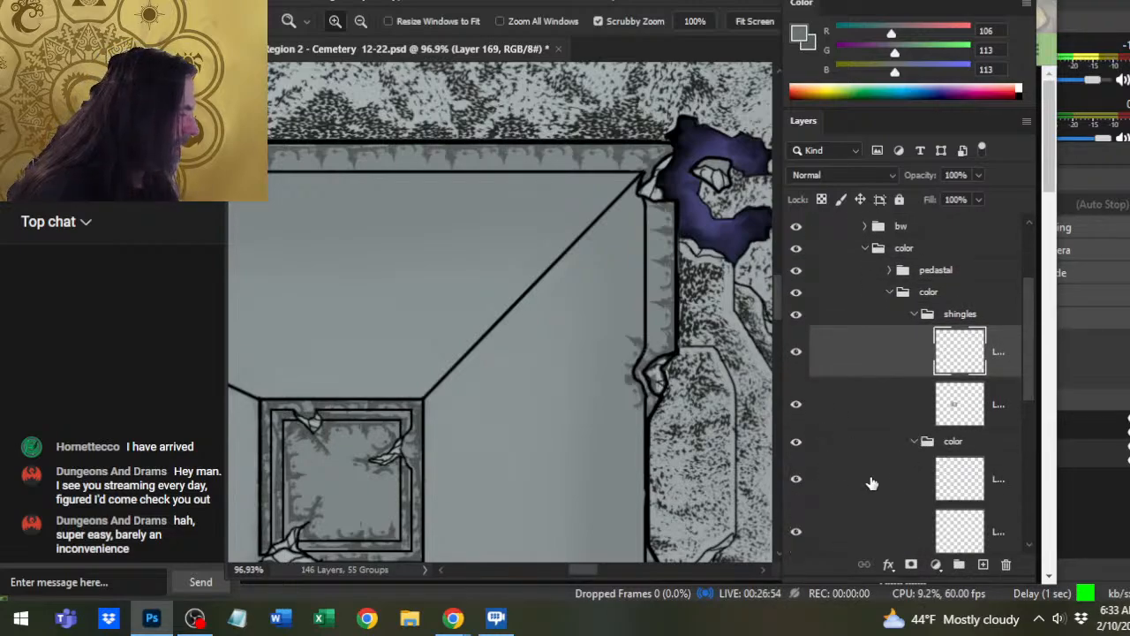
pyautogui.click(796, 479)
pyautogui.click(796, 479)
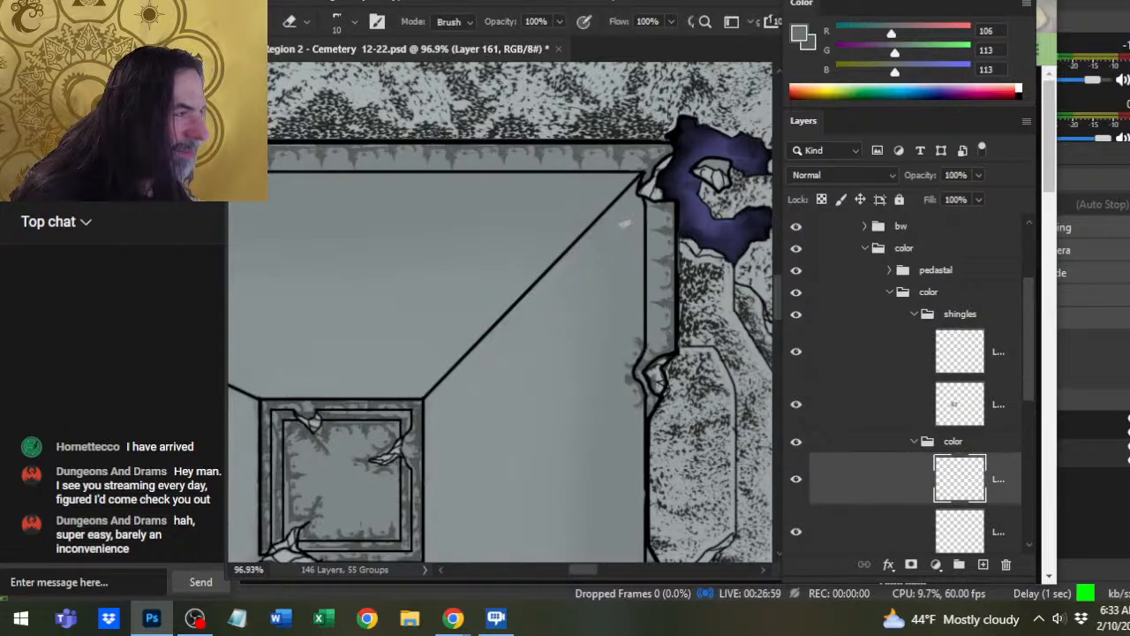
pyautogui.press('b')
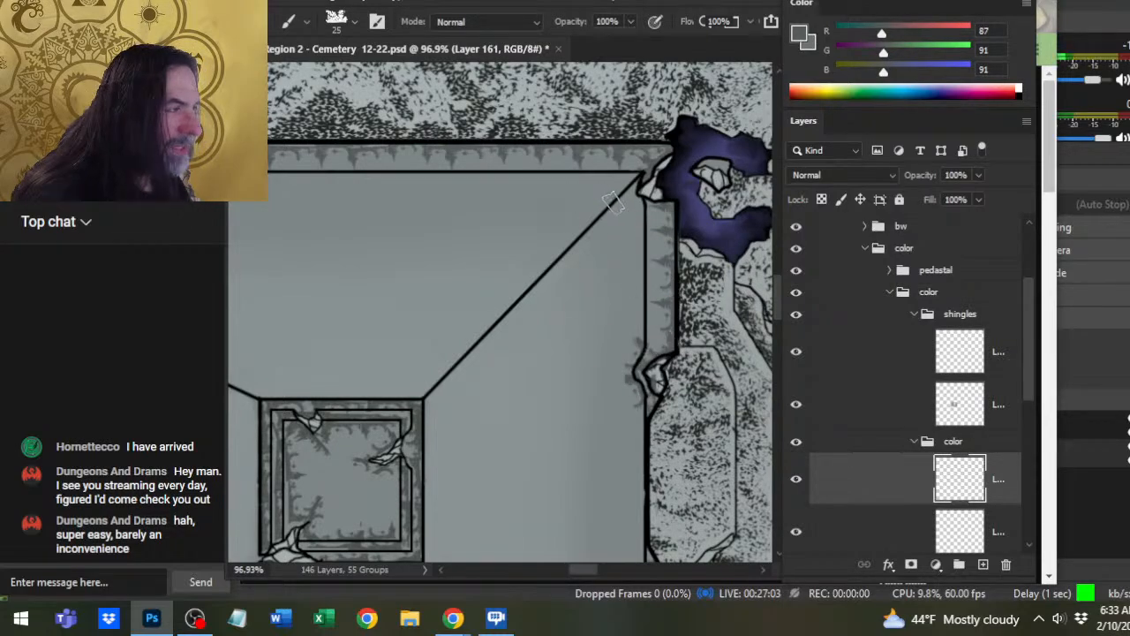
# - Paint dark grey texture beside the broken stone at the roof's northeast corner with the mountain chisel brush at size 35
pyautogui.rightClick(661, 272)
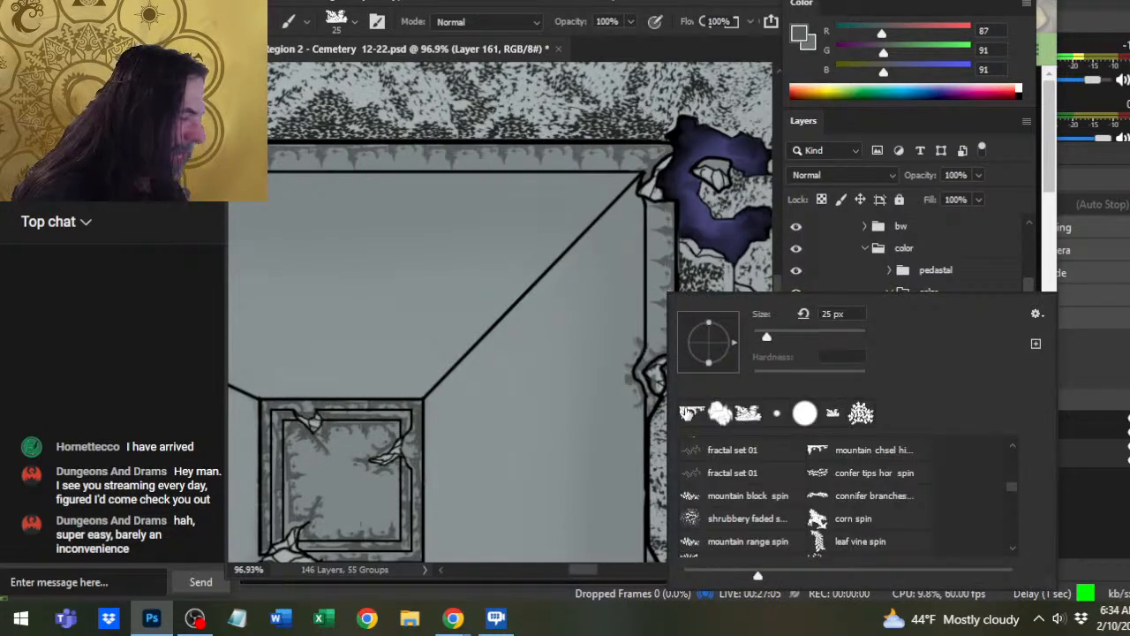
pyautogui.click(870, 447)
pyautogui.press('Return')
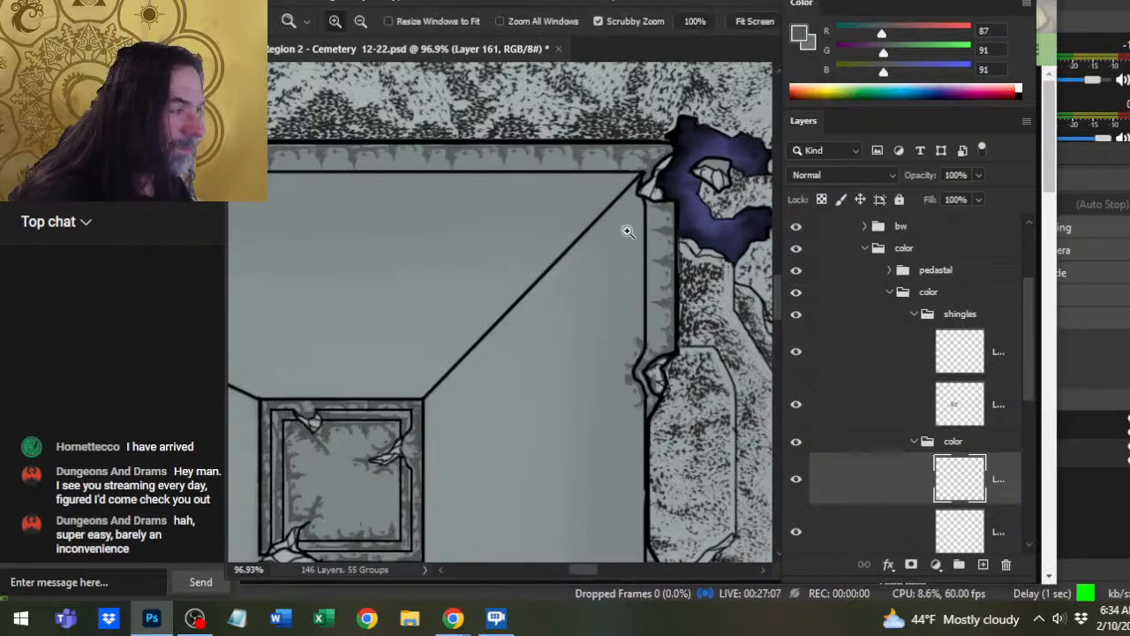
pyautogui.moveTo(627, 252); pyautogui.dragTo(645, 252)
pyautogui.press(']')
pyautogui.press(']')
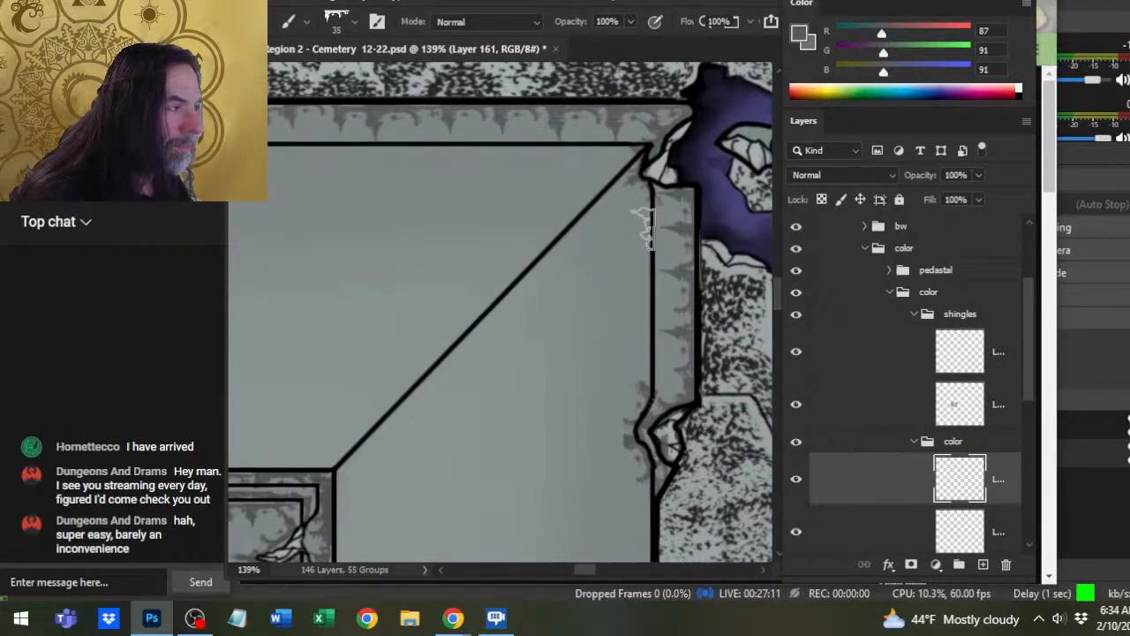
# - Thin out the dark texture along the roof's east trim with the size 10 eraser
pyautogui.press('e')
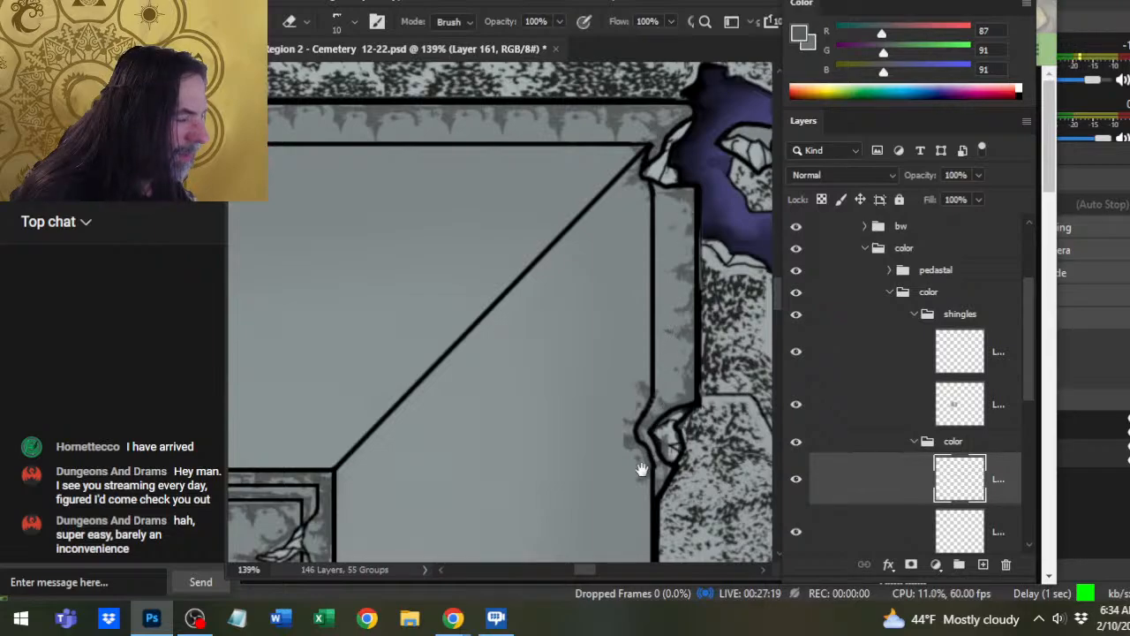
pyautogui.moveTo(643, 469)
pyautogui.mouseDown()
pyautogui.moveTo(639, 159)
pyautogui.moveTo(573, 371)
pyautogui.moveTo(579, 325)
pyautogui.mouseUp()
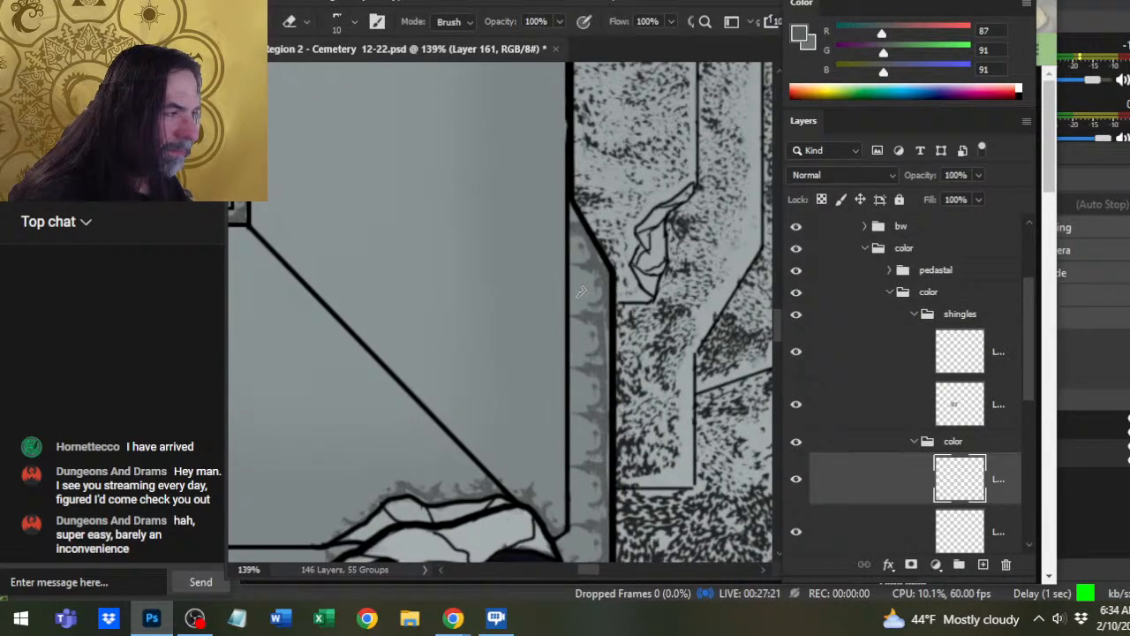
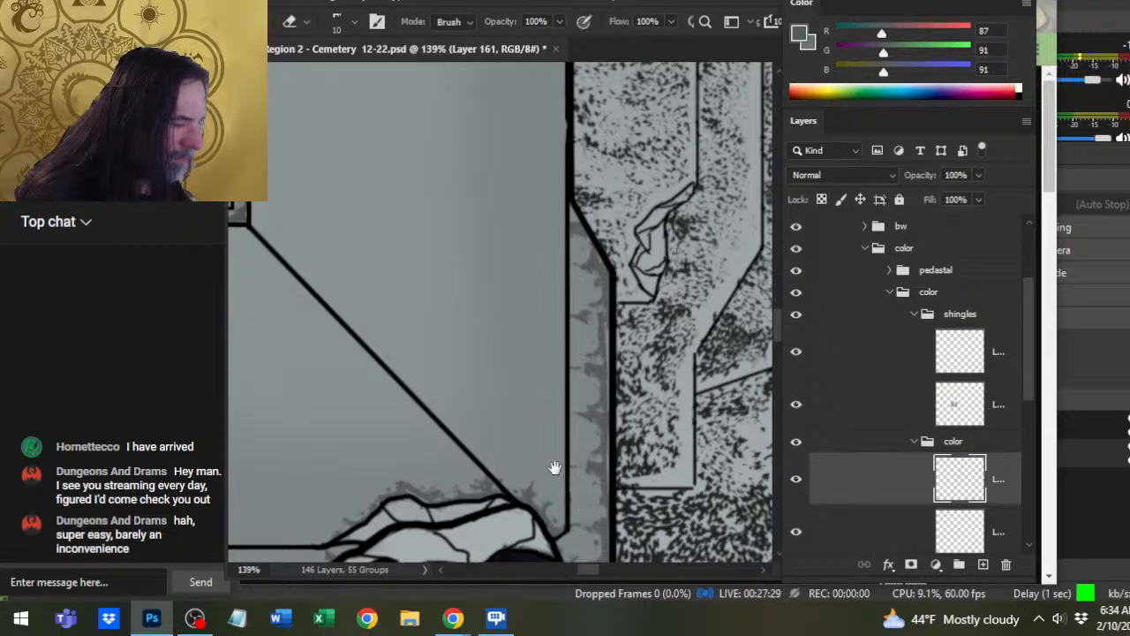
pyautogui.moveTo(555, 468)
pyautogui.mouseDown()
pyautogui.moveTo(577, 259)
pyautogui.moveTo(376, 373)
pyautogui.moveTo(614, 346)
pyautogui.moveTo(566, 353)
pyautogui.mouseUp()
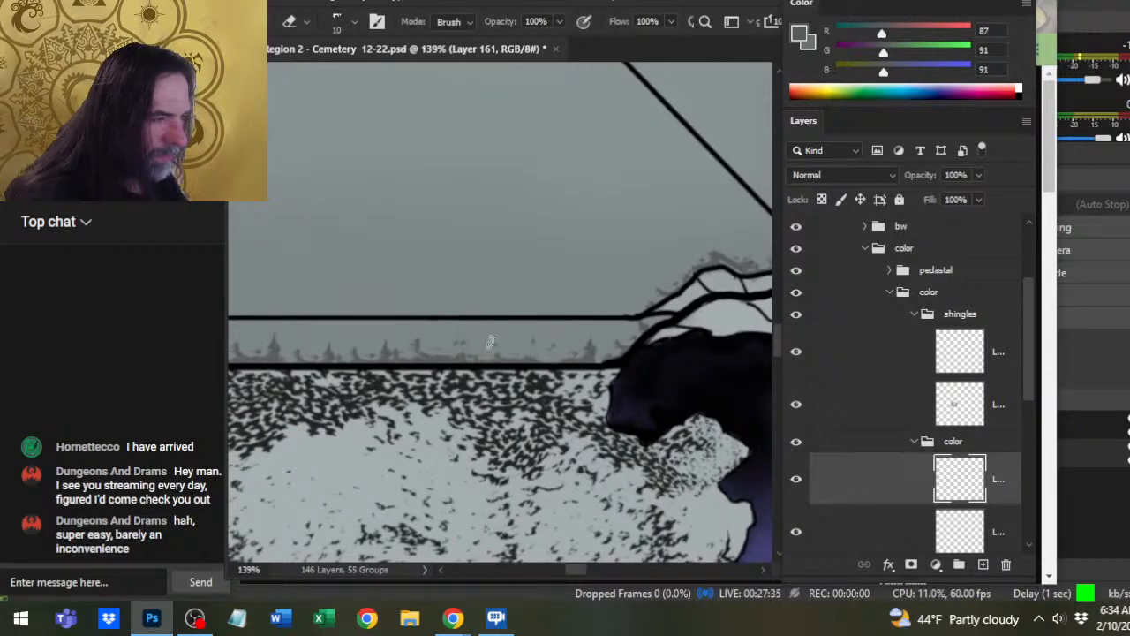
# - Thin out the dark texture along the roof's south trim and around the broken southwest corner with the size 10 eraser
pyautogui.moveTo(359, 375); pyautogui.dragTo(582, 347)
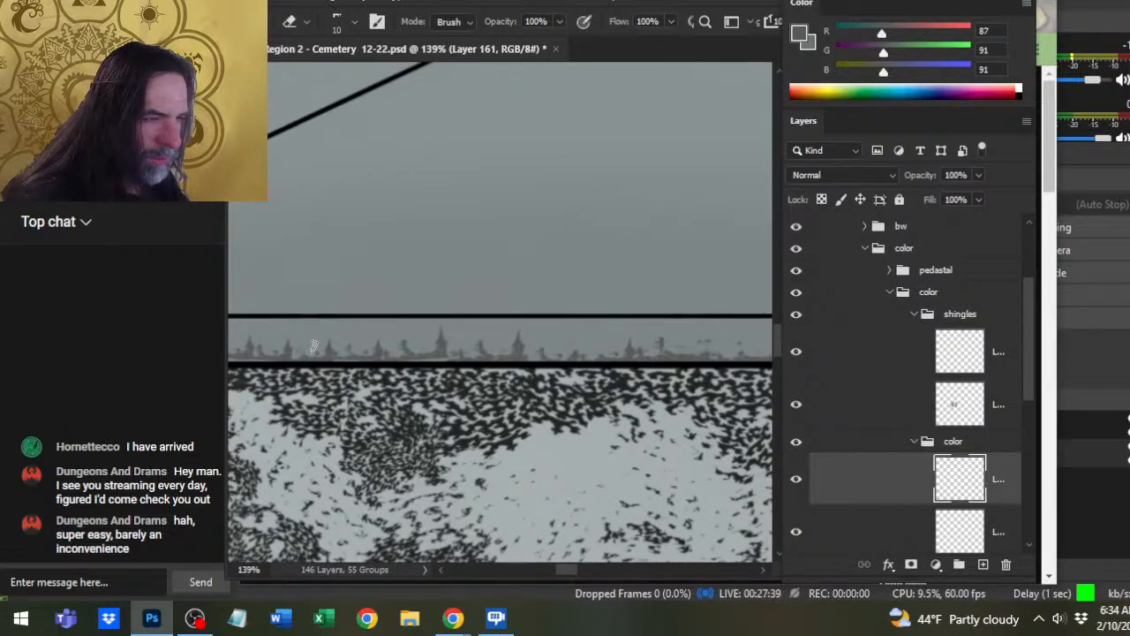
pyautogui.moveTo(355, 354); pyautogui.dragTo(512, 368)
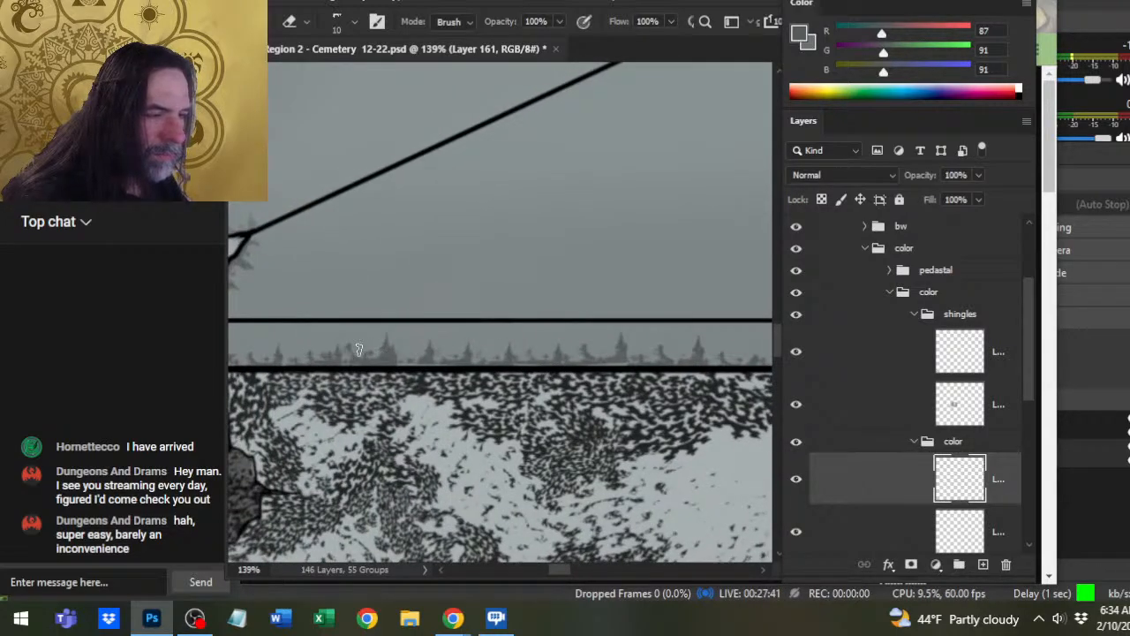
pyautogui.moveTo(365, 397); pyautogui.dragTo(516, 361)
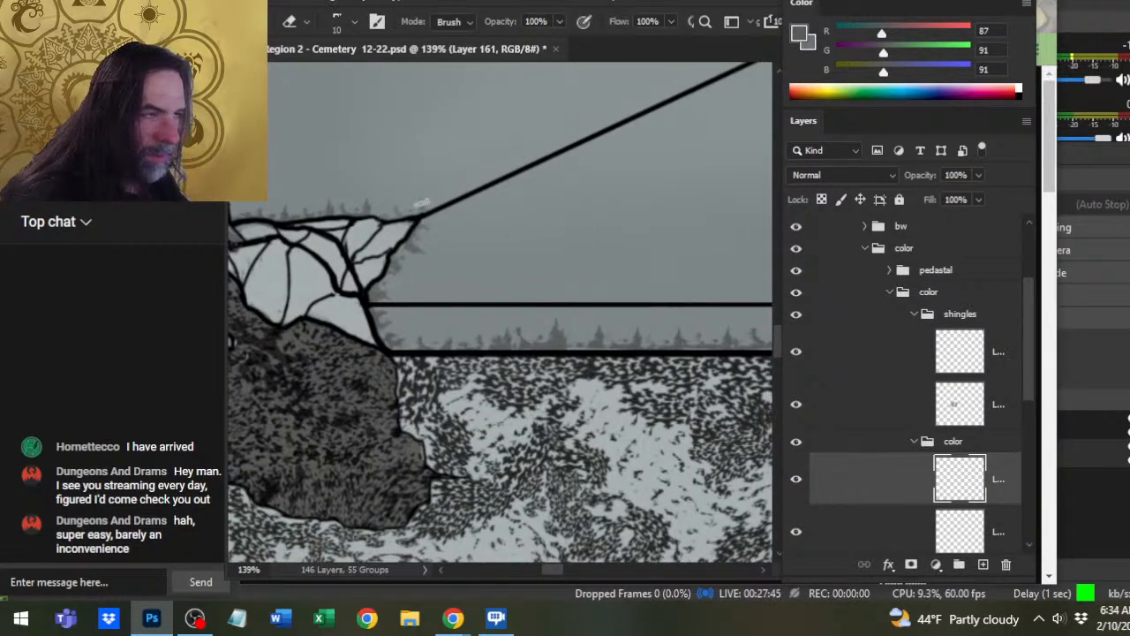
pyautogui.moveTo(358, 212); pyautogui.dragTo(414, 358)
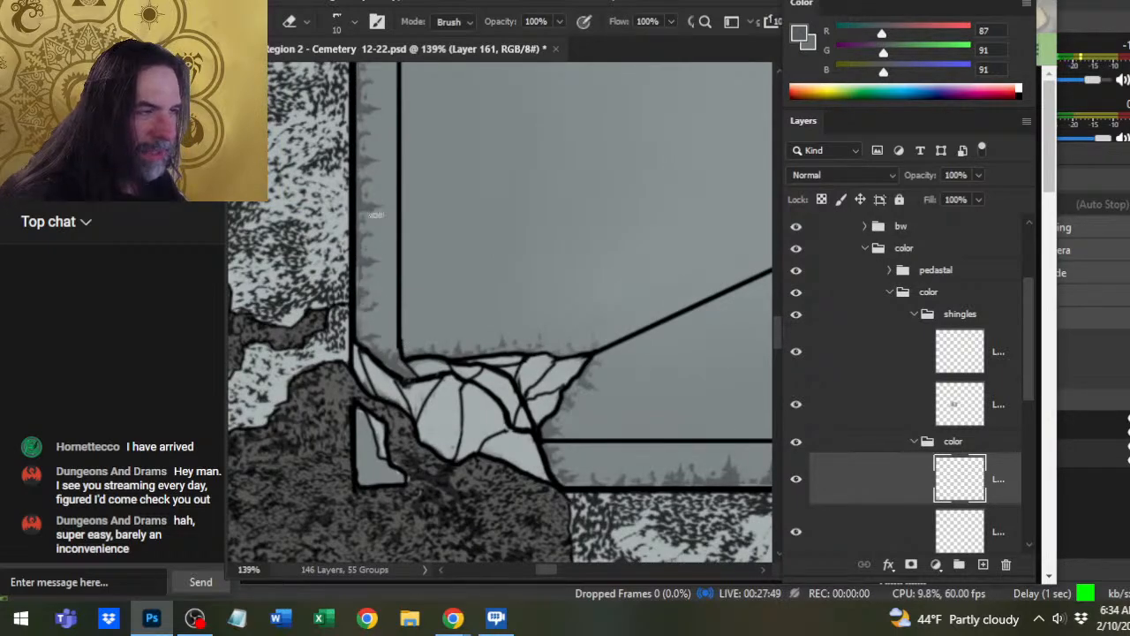
# - Erase excess dark texture along the roof's west trim and around its broken stone up to the northwest corner
pyautogui.moveTo(377, 157); pyautogui.dragTo(413, 244)
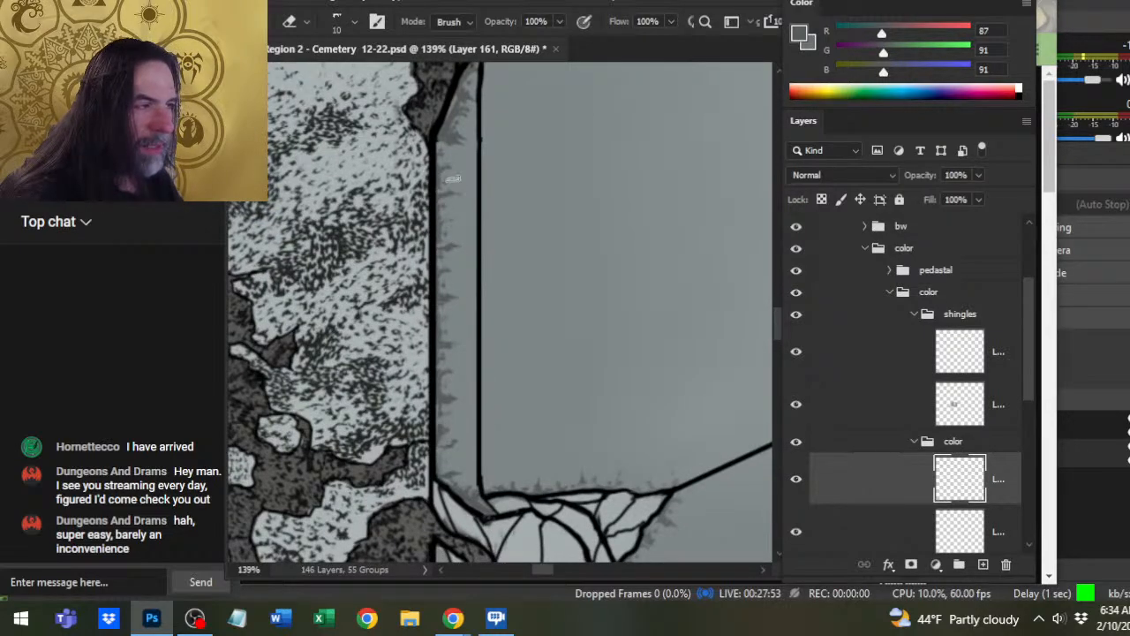
pyautogui.moveTo(512, 192); pyautogui.dragTo(452, 335)
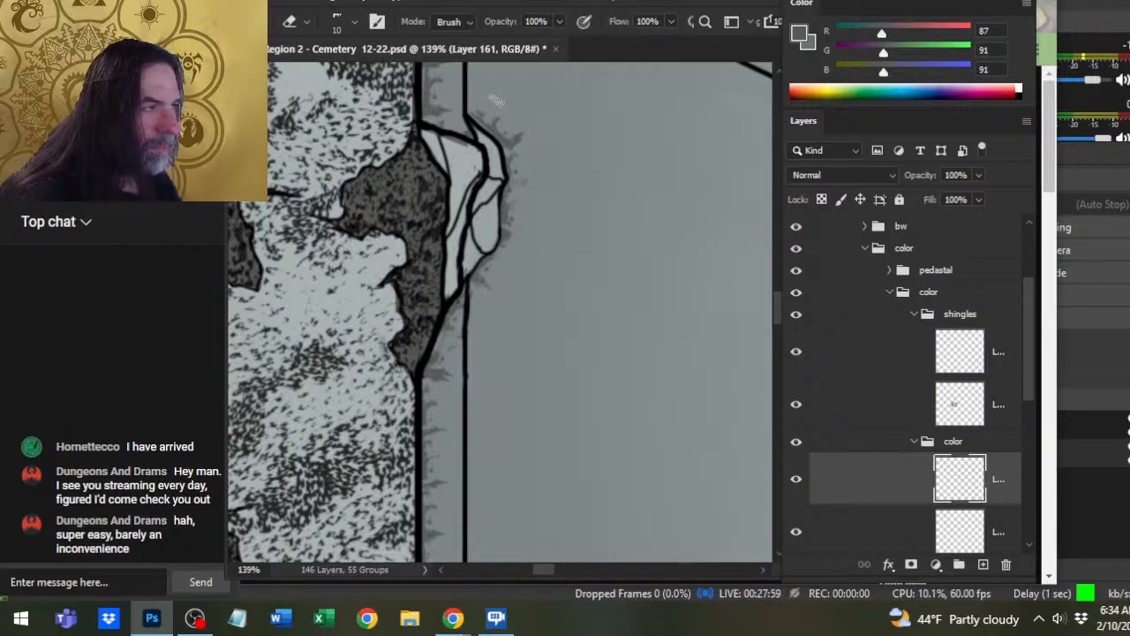
pyautogui.moveTo(527, 210); pyautogui.dragTo(540, 396)
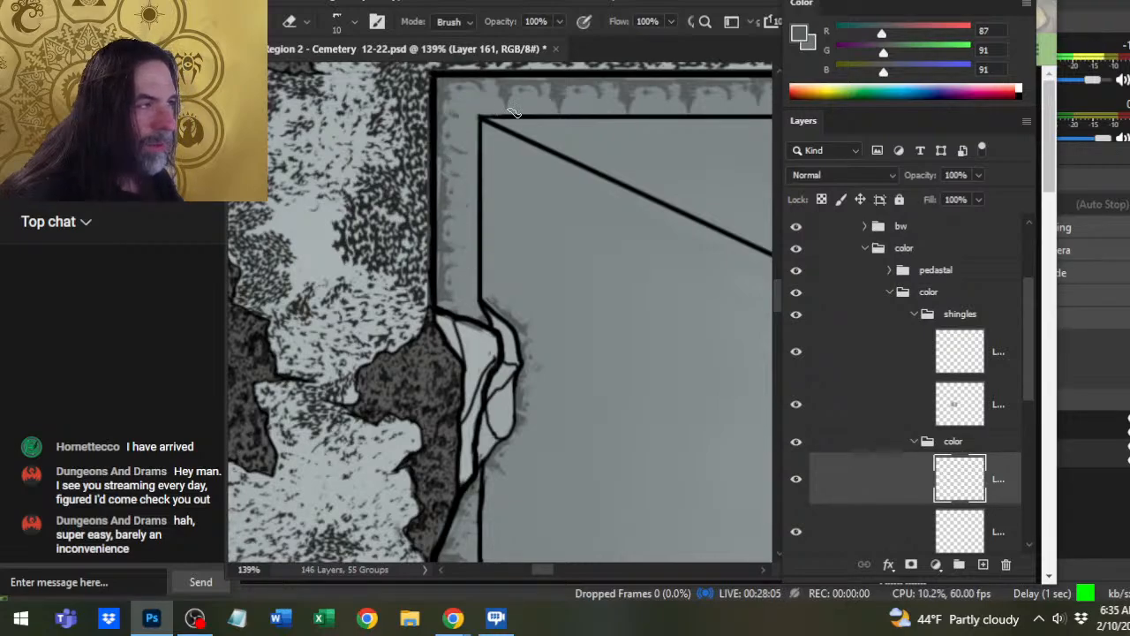
# - Examine the texture on the broken wall stones west of the crypt for comparison with the roof trim
pyautogui.press('z')
pyautogui.moveTo(602, 296); pyautogui.dragTo(496, 309)
pyautogui.moveTo(525, 431)
pyautogui.mouseDown()
pyautogui.moveTo(489, 216)
pyautogui.moveTo(663, 210)
pyautogui.mouseUp()
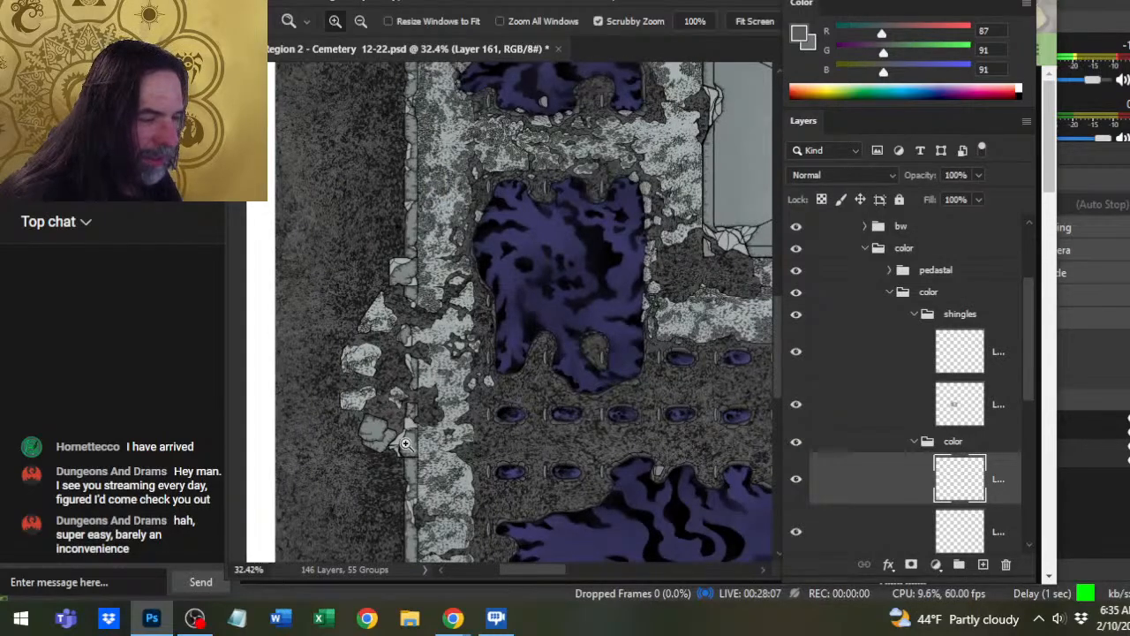
pyautogui.moveTo(408, 444); pyautogui.dragTo(512, 444)
pyautogui.moveTo(433, 475); pyautogui.dragTo(527, 393)
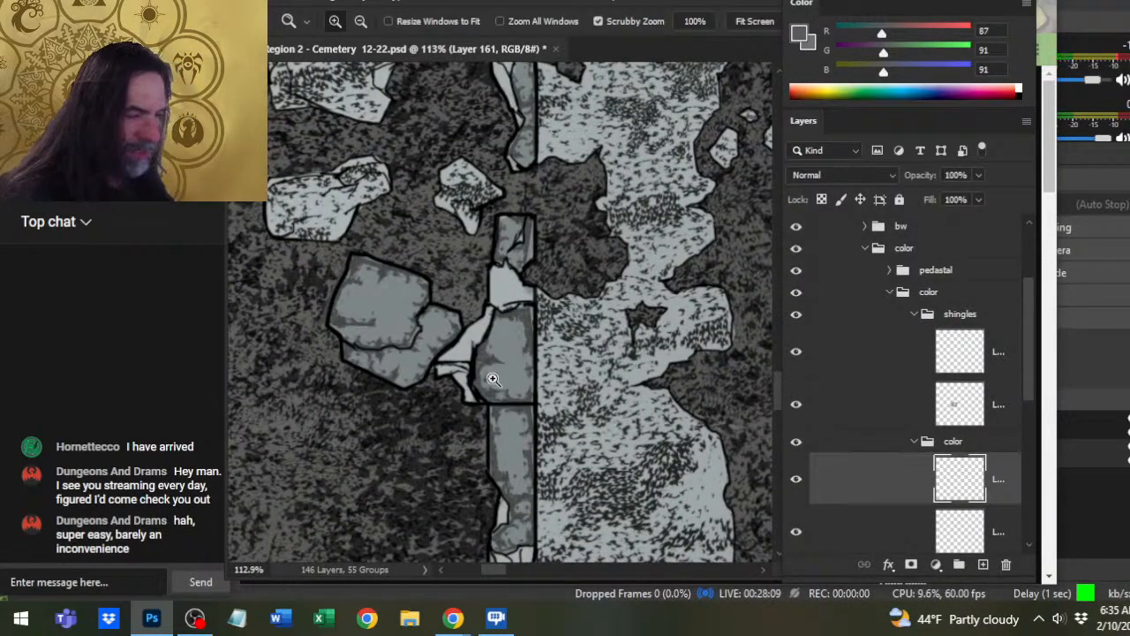
pyautogui.moveTo(635, 328); pyautogui.dragTo(534, 369)
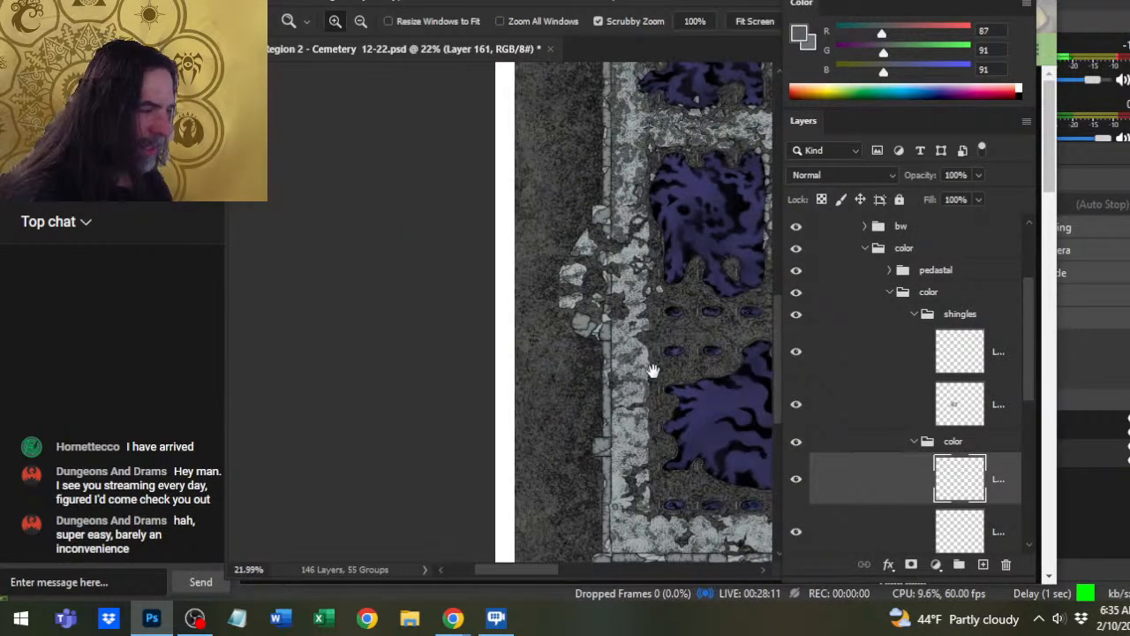
pyautogui.moveTo(653, 371); pyautogui.dragTo(306, 548)
pyautogui.moveTo(601, 356); pyautogui.dragTo(738, 322)
pyautogui.moveTo(475, 301)
pyautogui.mouseDown()
pyautogui.moveTo(578, 302)
pyautogui.moveTo(384, 404)
pyautogui.mouseUp()
pyautogui.moveTo(537, 269); pyautogui.dragTo(625, 293)
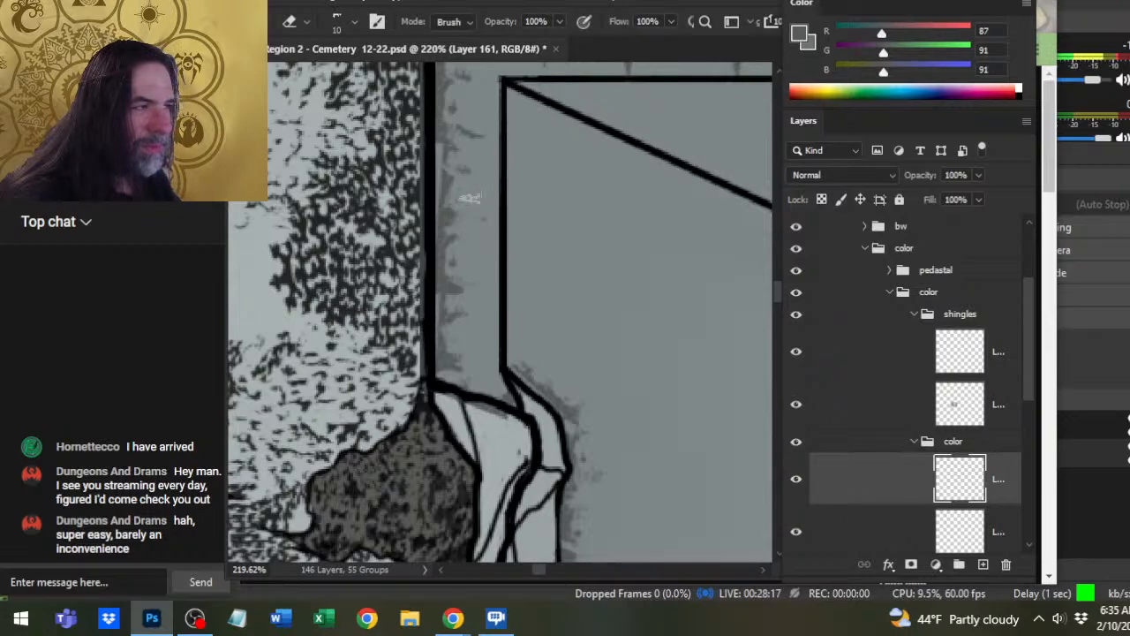
# - Soften the dark texture on the west trim just north of the broken stone with the smudge brush at size 10
pyautogui.press('r')
pyautogui.press('[')
pyautogui.press('[')
pyautogui.press('[')
pyautogui.press('[')
pyautogui.press('[')
pyautogui.press('[')
pyautogui.press('[')
pyautogui.press('[')
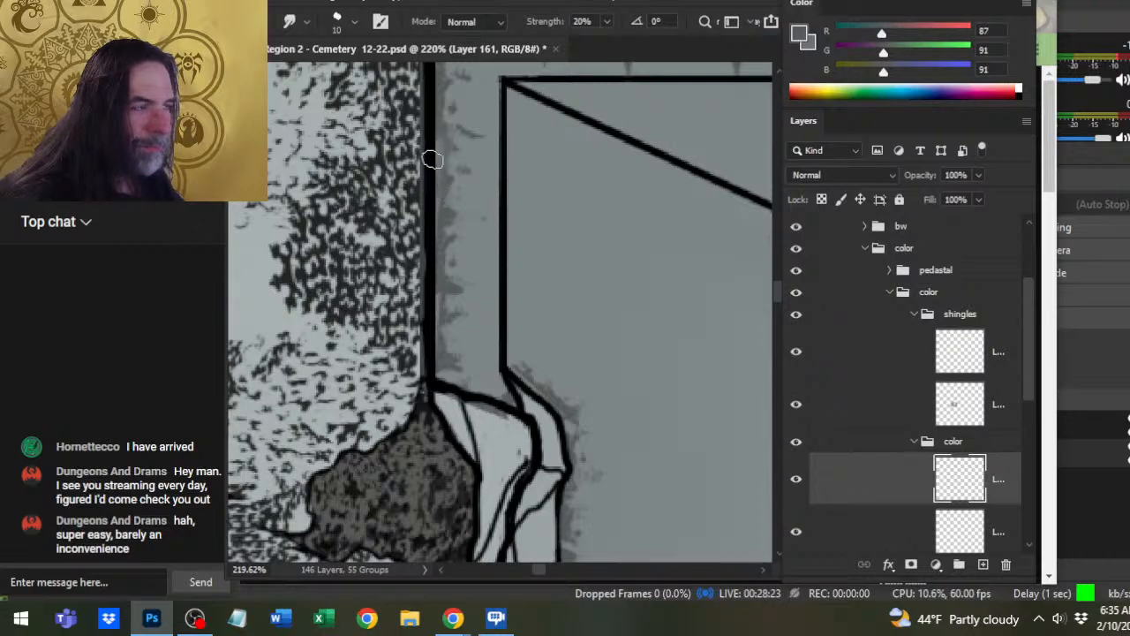
# - Thin out the dark texture at the trim's northwest corner and along the western end of the north trim with the eraser
pyautogui.press('e')
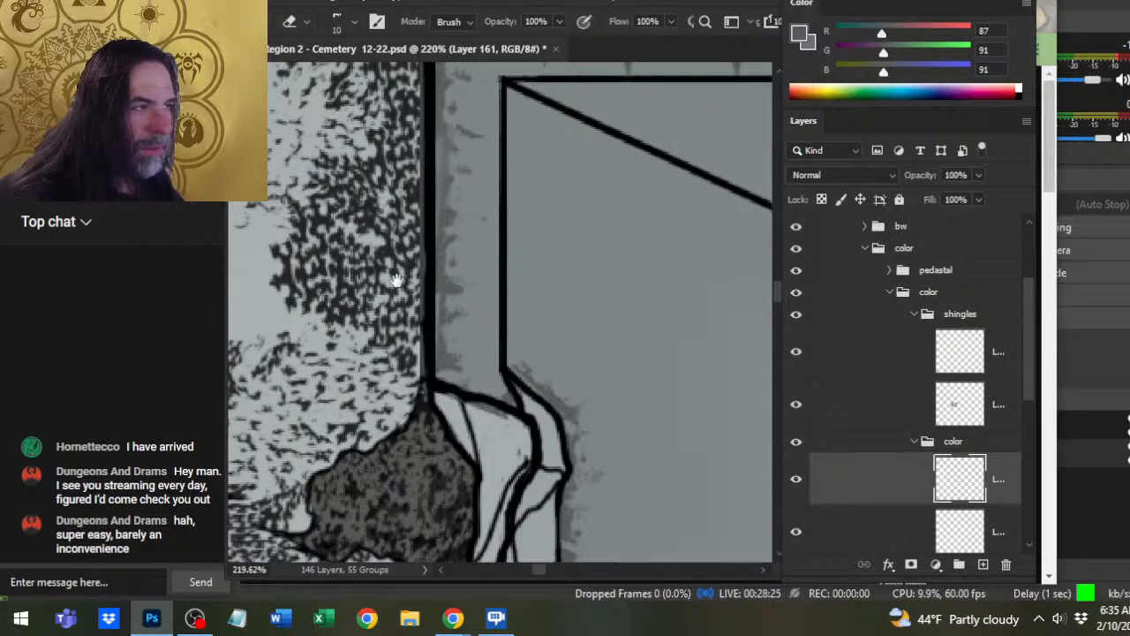
pyautogui.moveTo(396, 281); pyautogui.dragTo(365, 514)
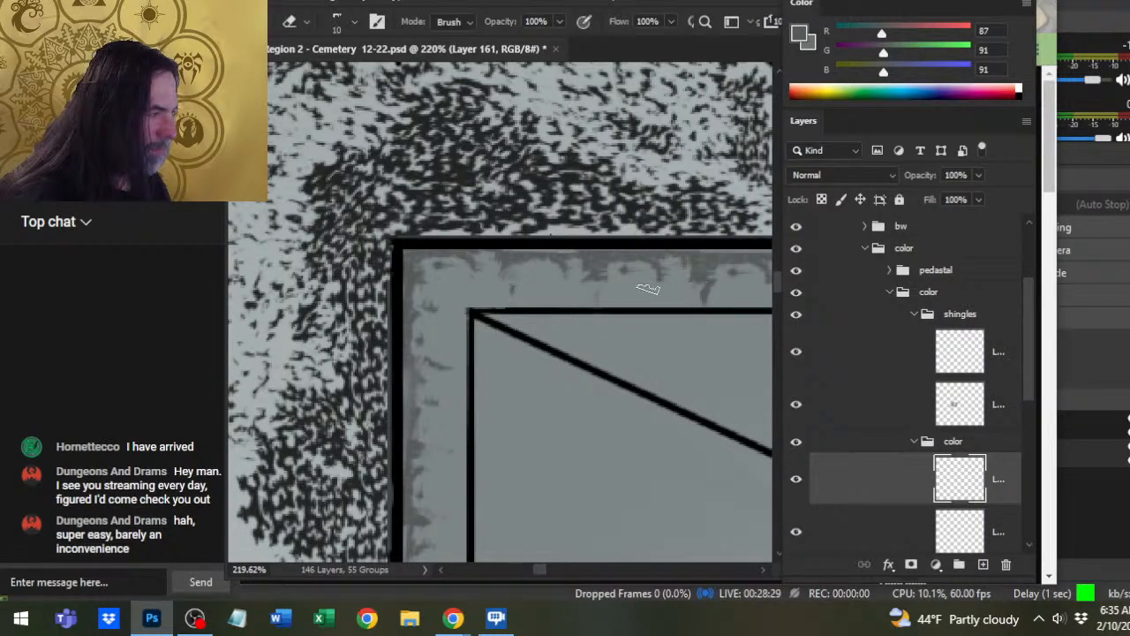
pyautogui.moveTo(689, 303)
pyautogui.mouseDown()
pyautogui.moveTo(514, 383)
pyautogui.moveTo(484, 308)
pyautogui.mouseUp()
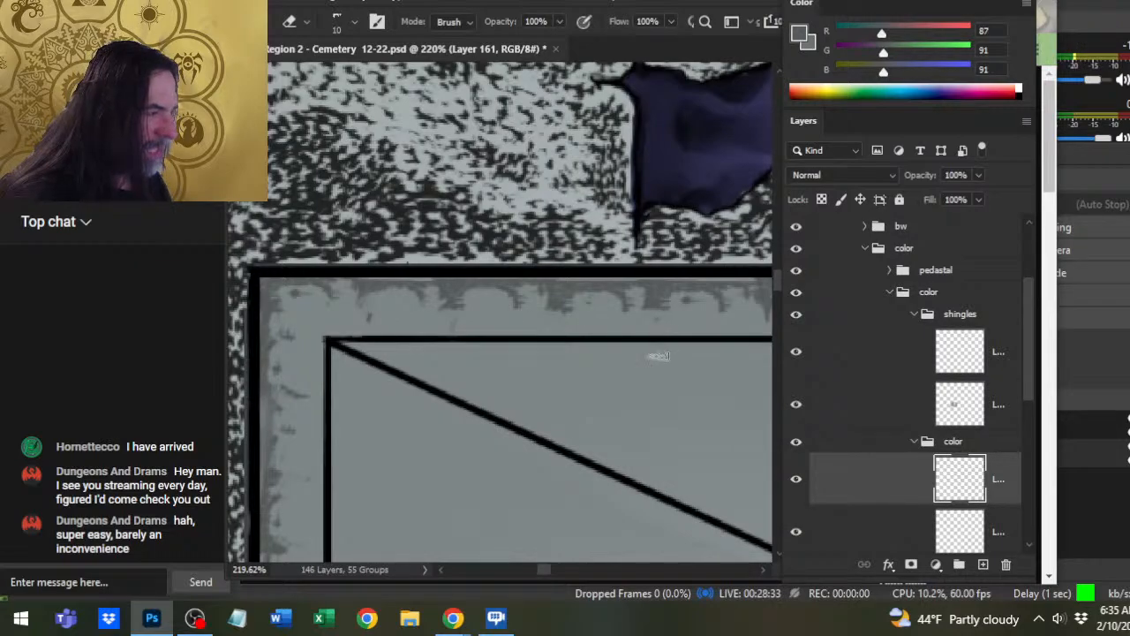
pyautogui.moveTo(646, 394); pyautogui.dragTo(454, 353)
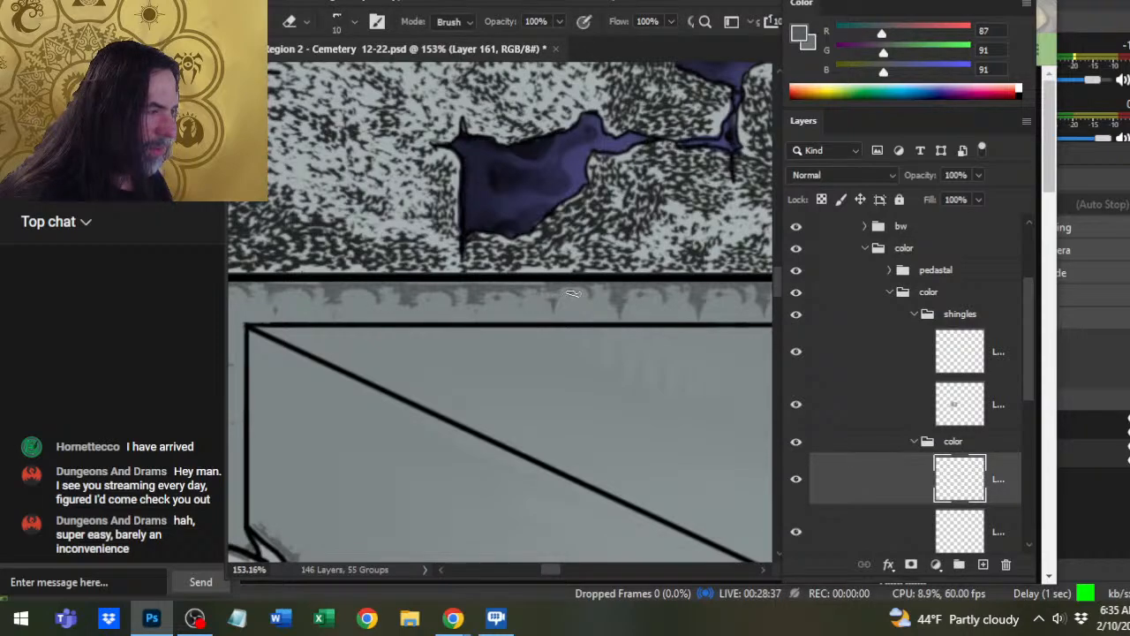
# - Sample dark grey RGB 85, 90, 90 and paint along the north trim's outer edge with the brush at size 10
pyautogui.press('b')
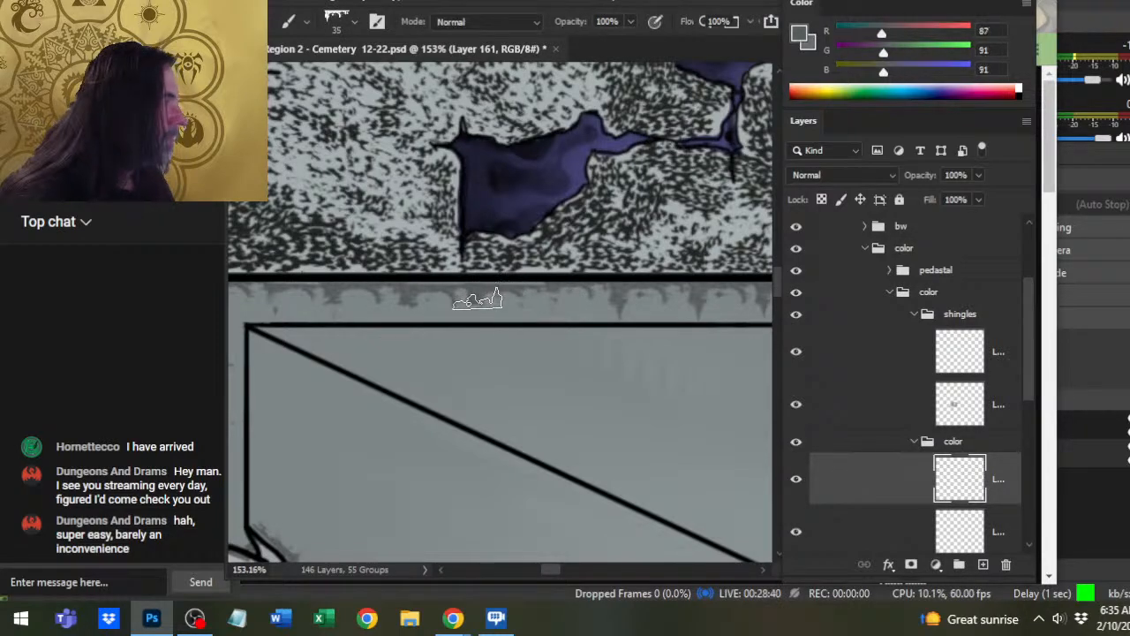
pyautogui.keyDown('alt'); pyautogui.click(480, 280); pyautogui.keyUp('alt')
pyautogui.press('[')
pyautogui.press('[')
pyautogui.press('[')
pyautogui.press('[')
pyautogui.press('[')
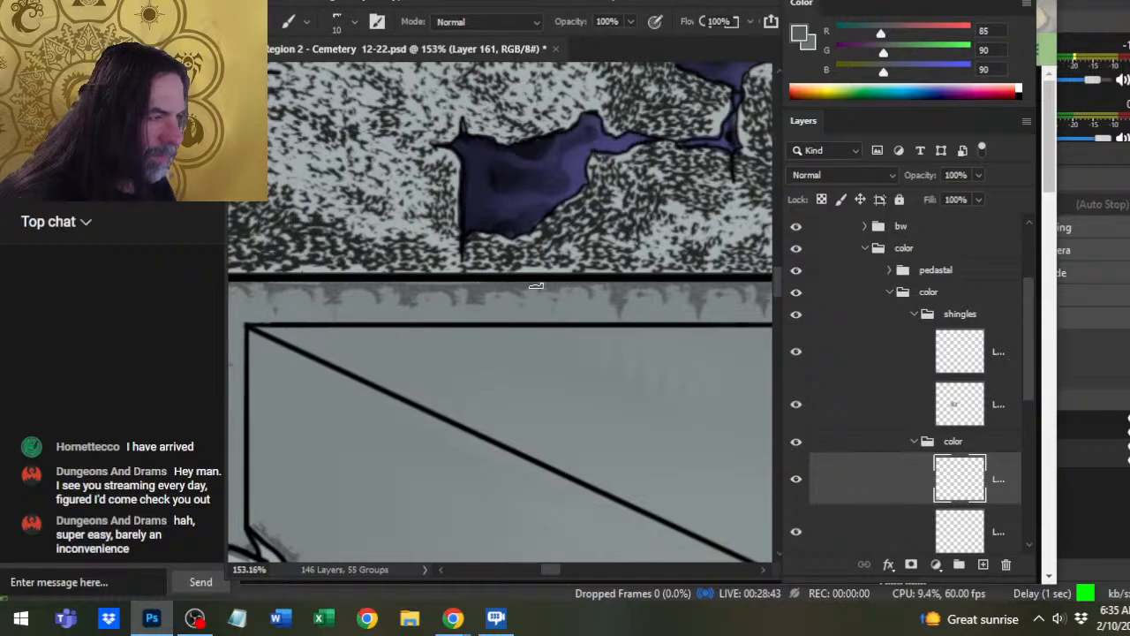
pyautogui.moveTo(539, 282)
pyautogui.mouseDown()
pyautogui.moveTo(305, 282)
pyautogui.moveTo(320, 283)
pyautogui.mouseUp()
pyautogui.moveTo(403, 305); pyautogui.dragTo(439, 305)
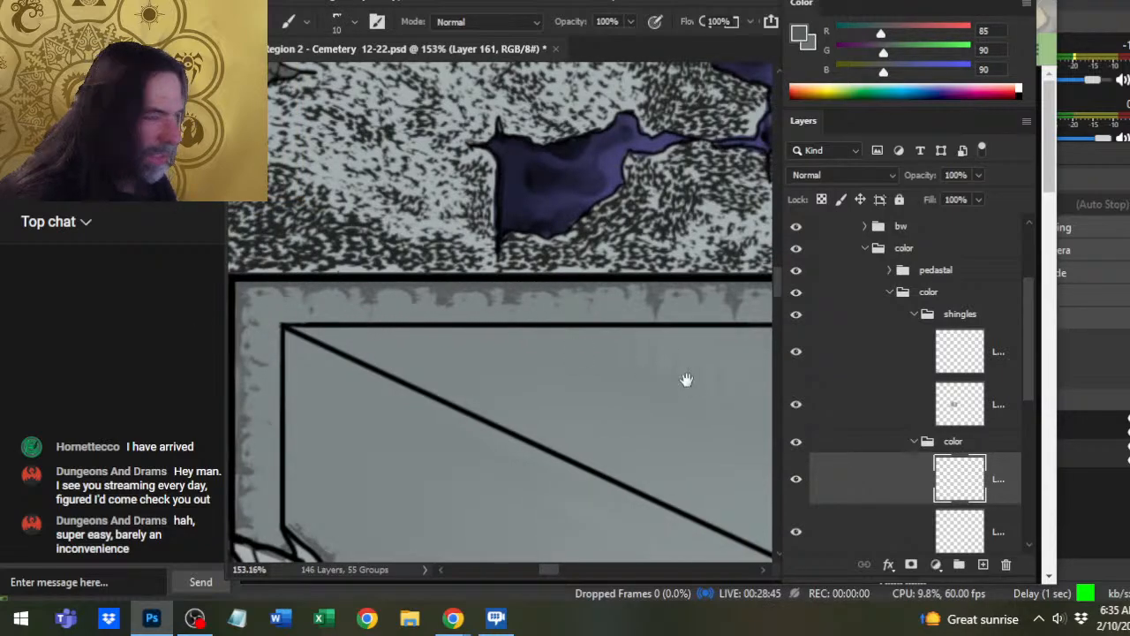
# - Erase the long dark streaks along the north trim east of the northwest corner
pyautogui.moveTo(686, 378); pyautogui.dragTo(560, 406)
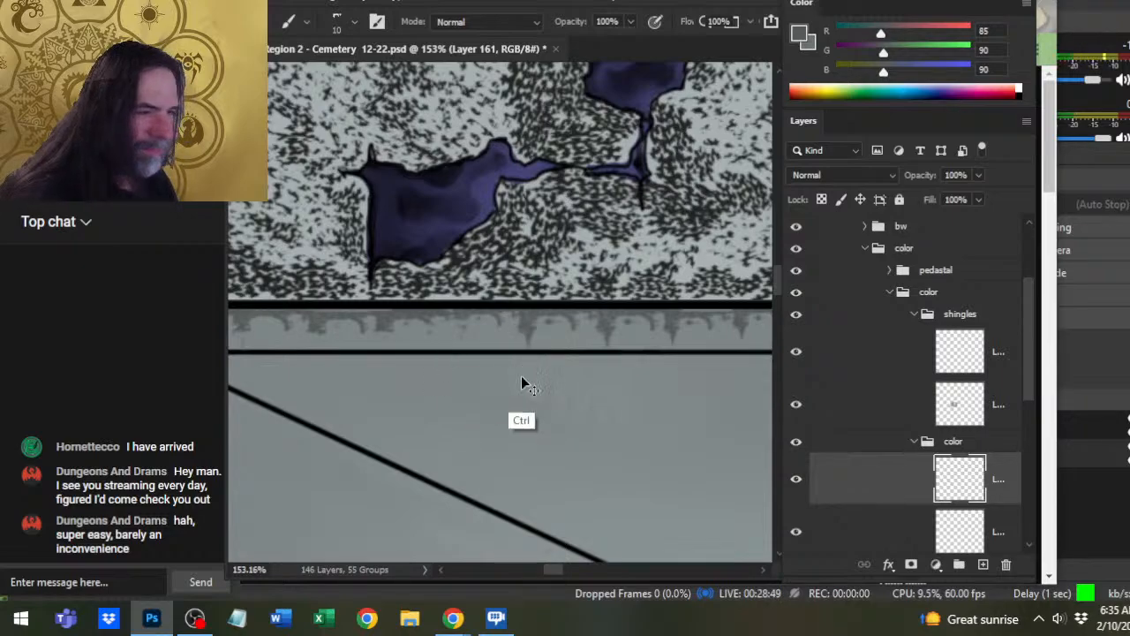
pyautogui.press('e')
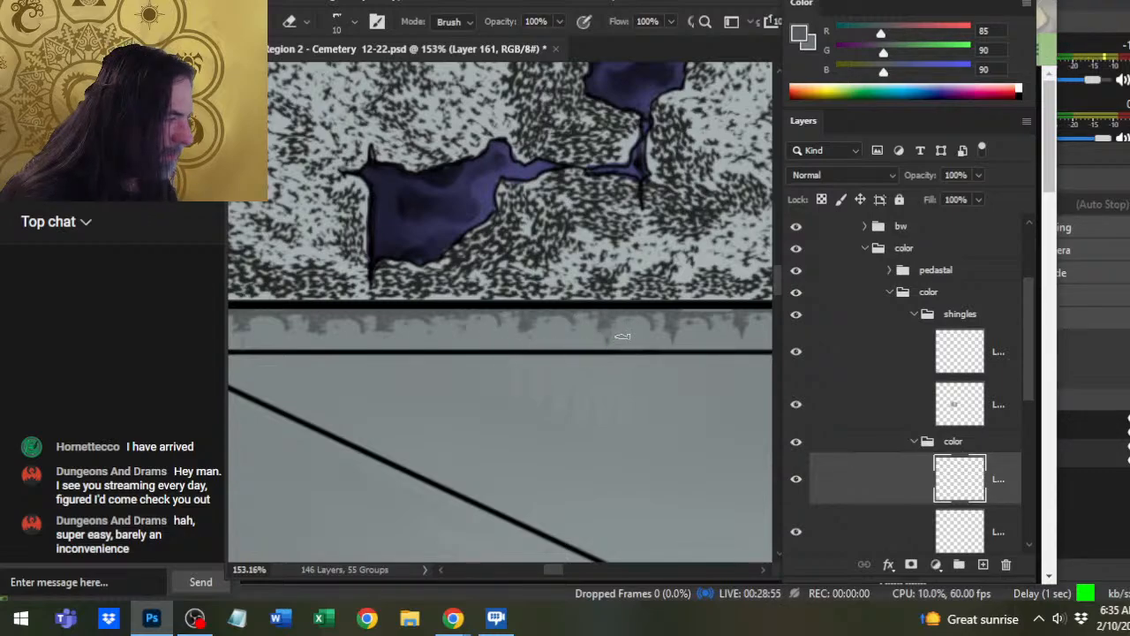
pyautogui.hscroll(3, 623, 336)
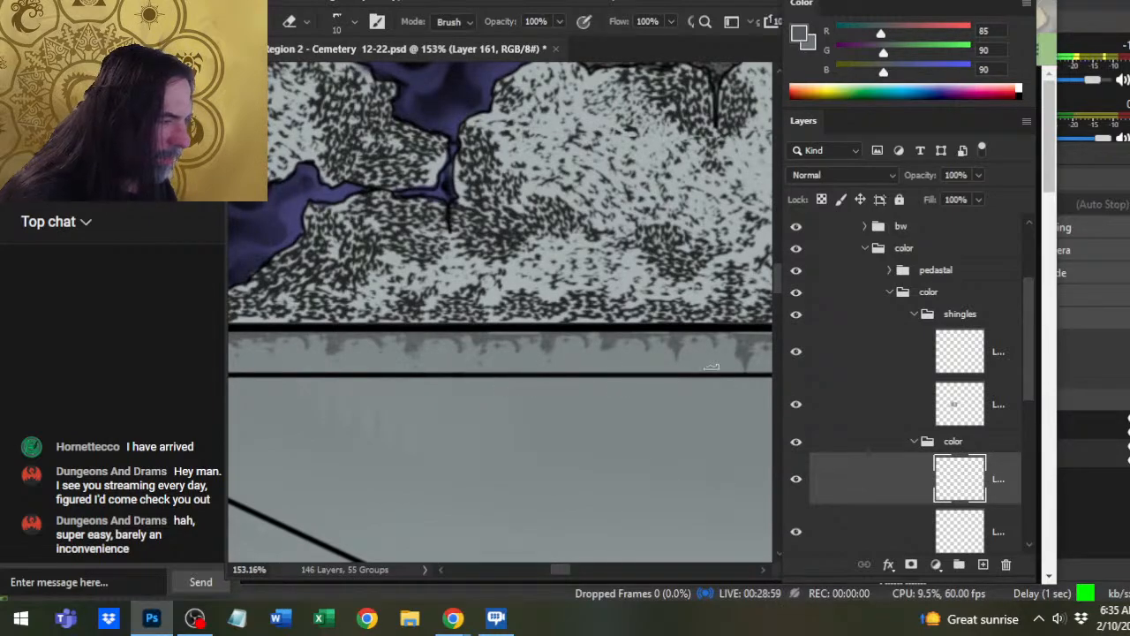
pyautogui.moveTo(717, 384); pyautogui.dragTo(497, 415)
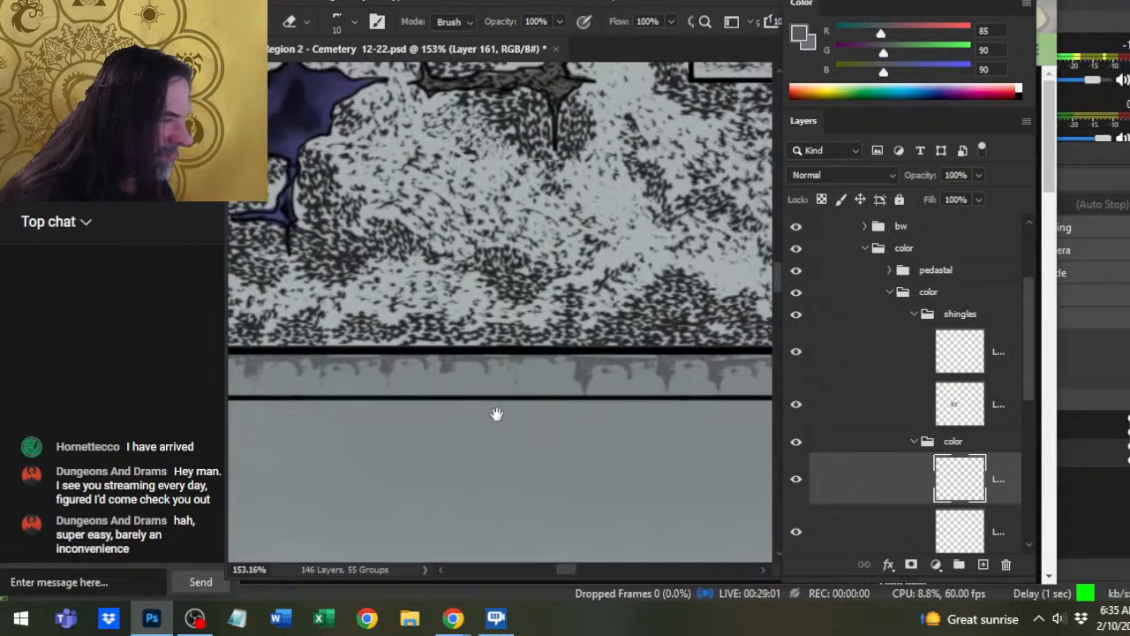
# - Darken the outer edge along the middle of the north trim, and reshape the streaks below it with the eraser
pyautogui.press('b')
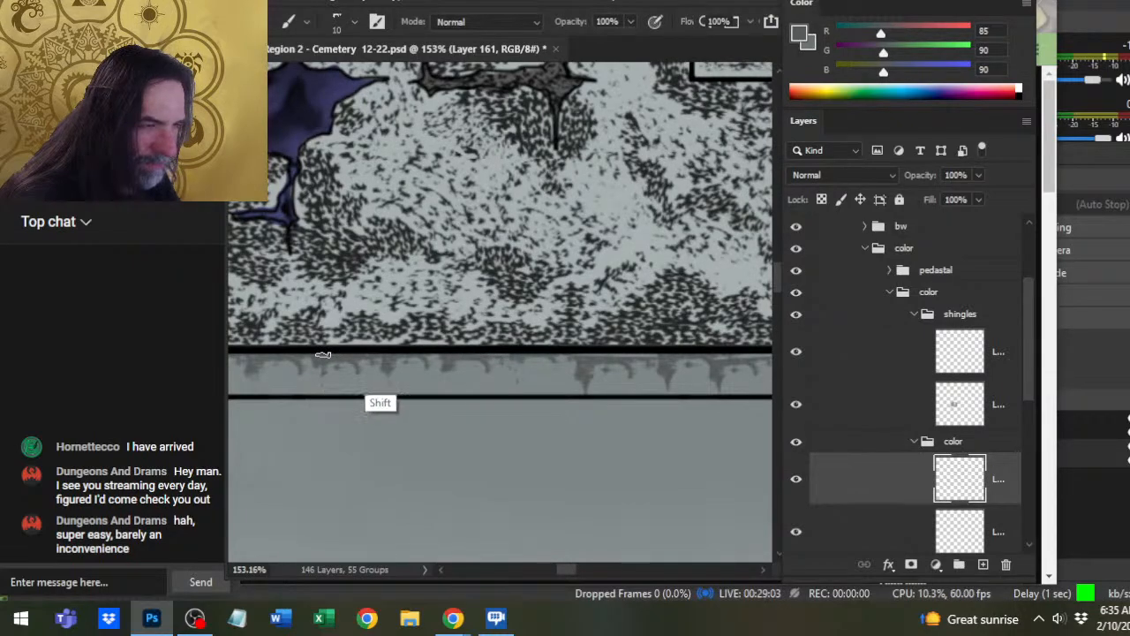
pyautogui.hscroll(1, 760, 411)
pyautogui.hscroll(1, 323, 354)
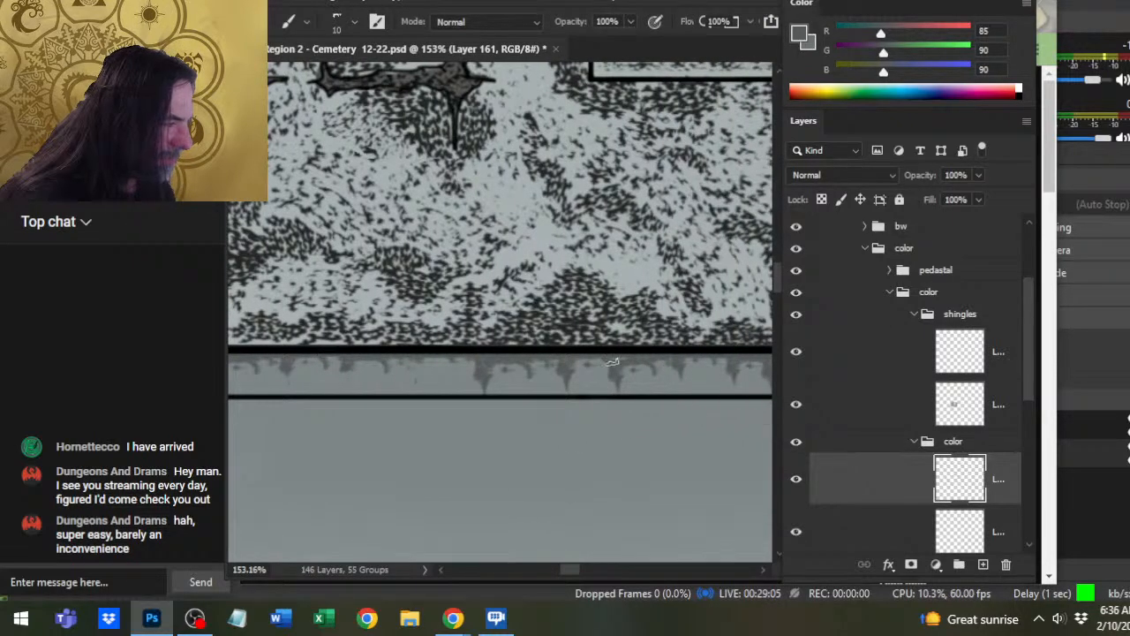
pyautogui.press('e')
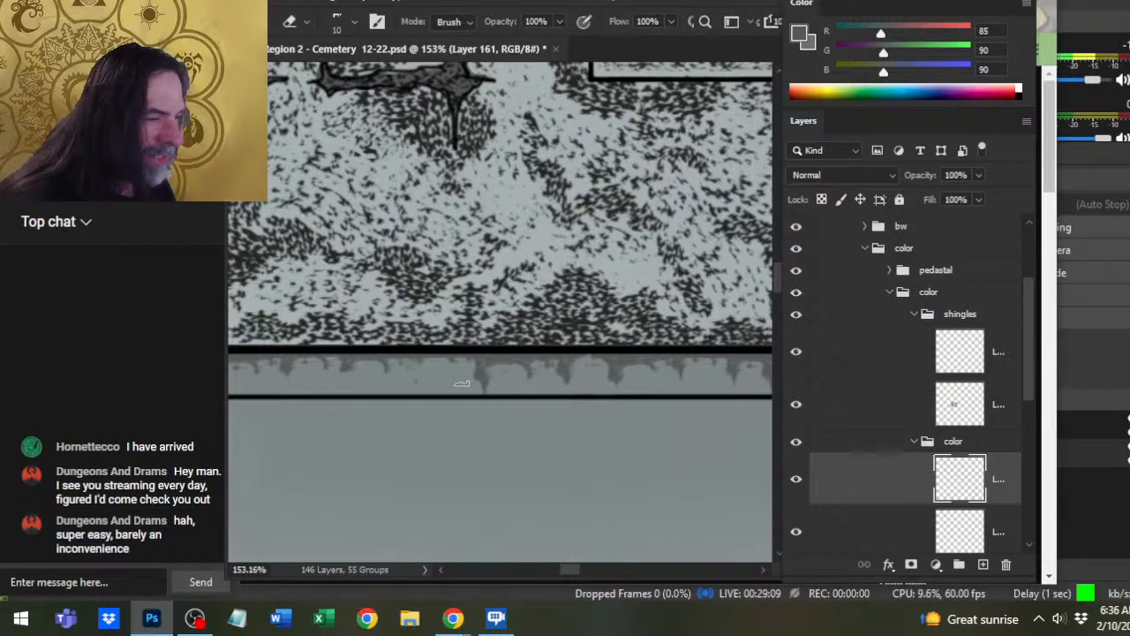
pyautogui.moveTo(616, 445); pyautogui.dragTo(450, 443)
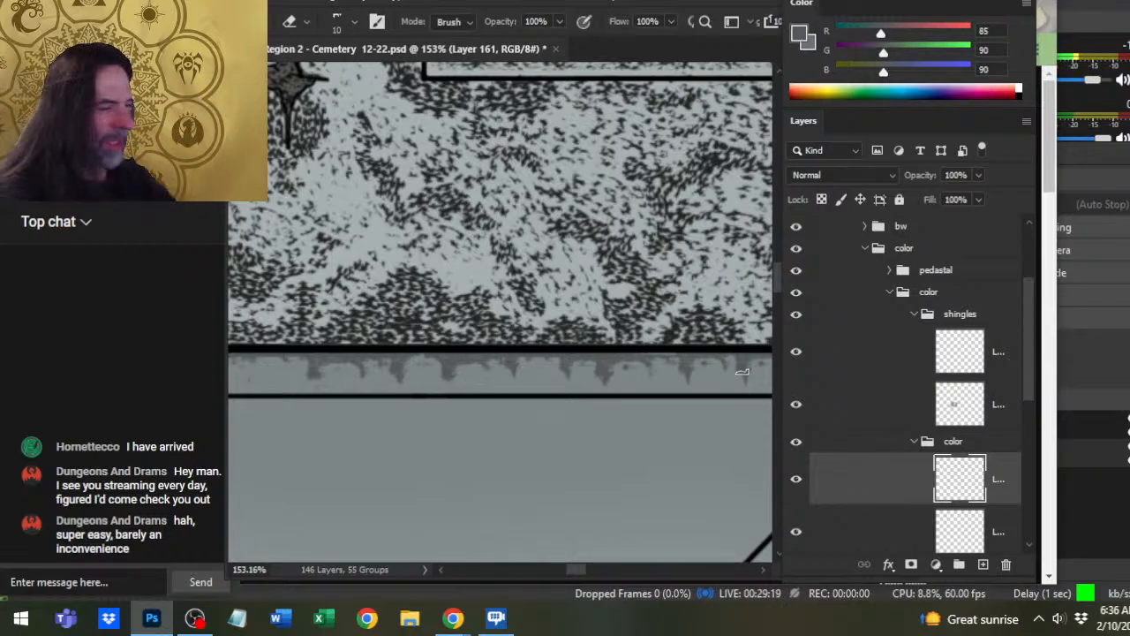
pyautogui.moveTo(547, 381)
pyautogui.mouseDown()
pyautogui.moveTo(387, 381)
pyautogui.moveTo(397, 382)
pyautogui.mouseUp()
# - Paint the outer edge of the north trim's eastern part dark grey and erase some of its hanging streaks
pyautogui.press('b')
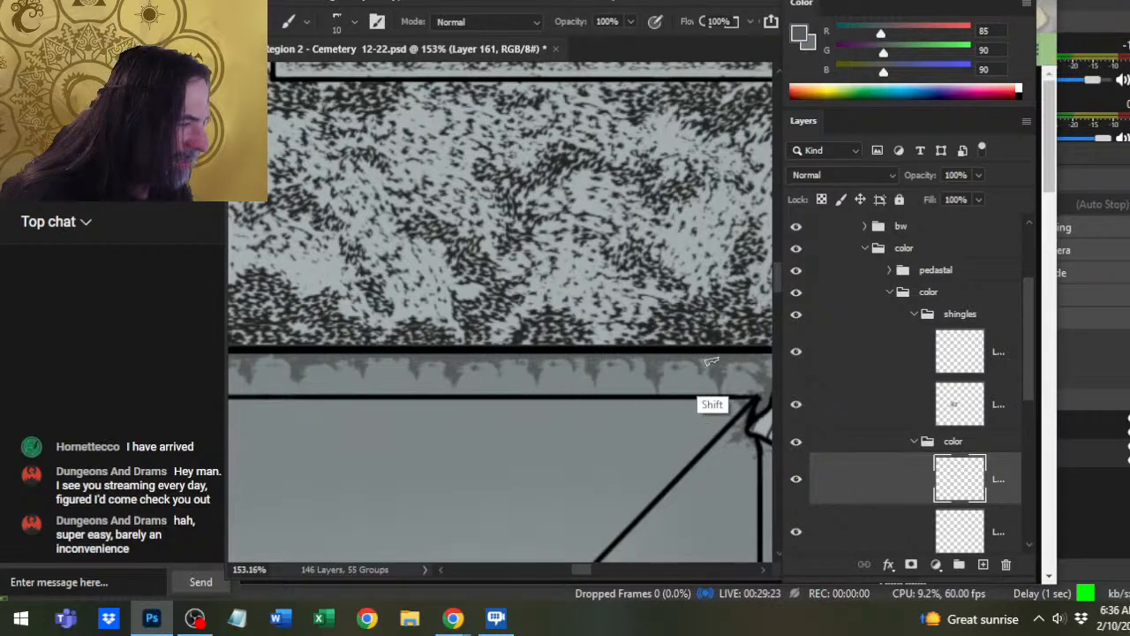
pyautogui.press('e')
pyautogui.moveTo(478, 373); pyautogui.dragTo(499, 373)
pyautogui.press('b')
pyautogui.moveTo(431, 355); pyautogui.dragTo(441, 358)
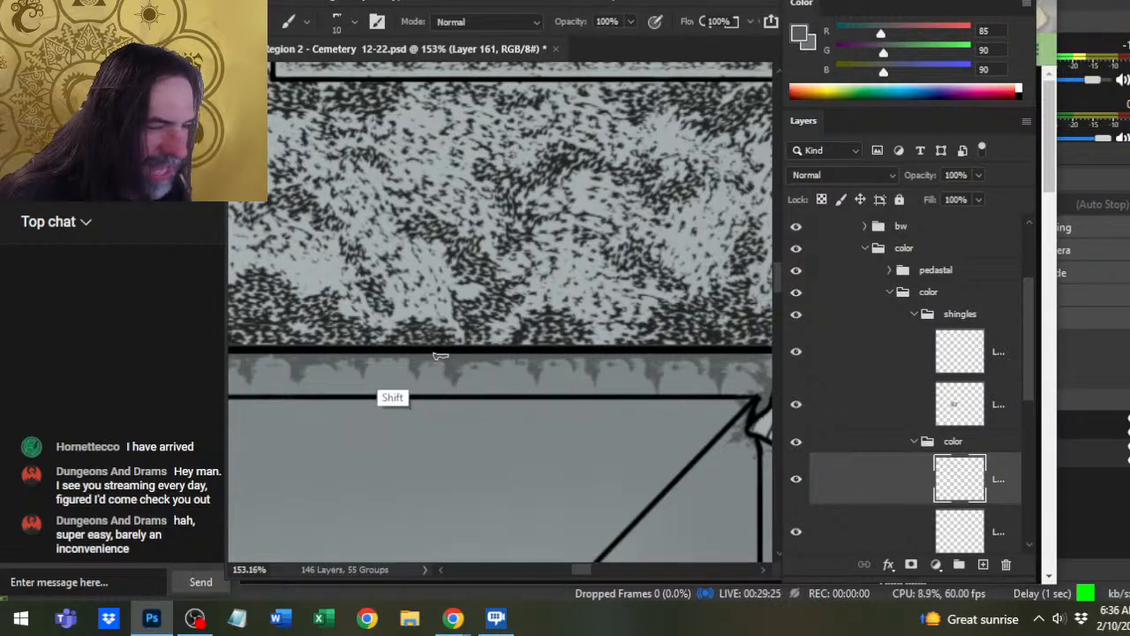
pyautogui.press('e')
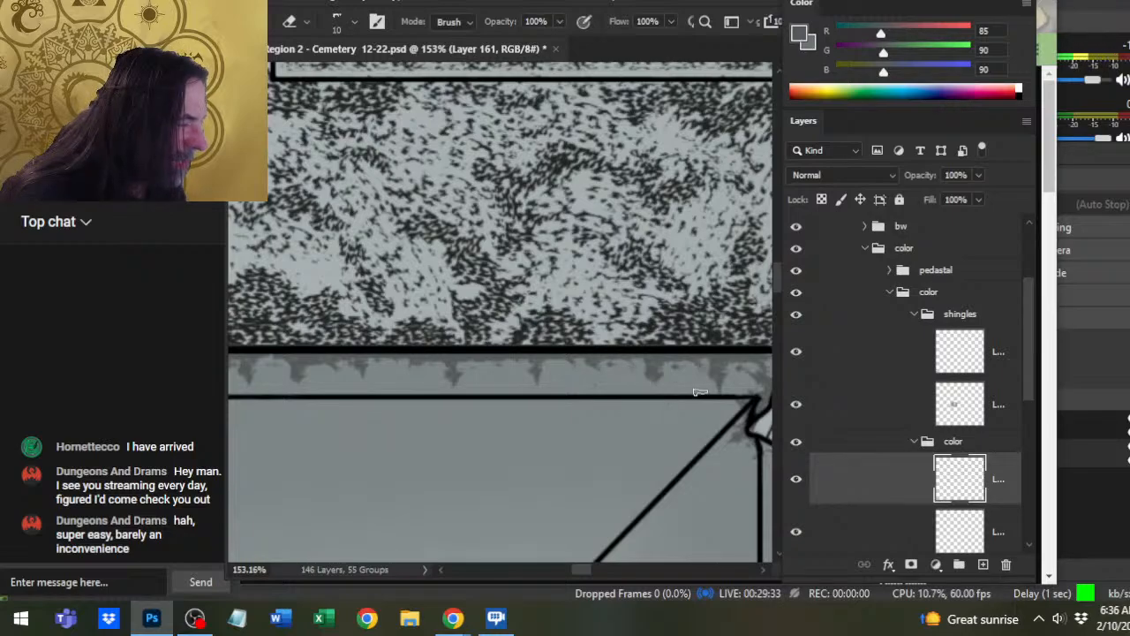
# - Darken the trim's outer edge at the broken northeast corner and erase excess streaks beside it
pyautogui.moveTo(653, 416); pyautogui.dragTo(421, 417)
pyautogui.press('b')
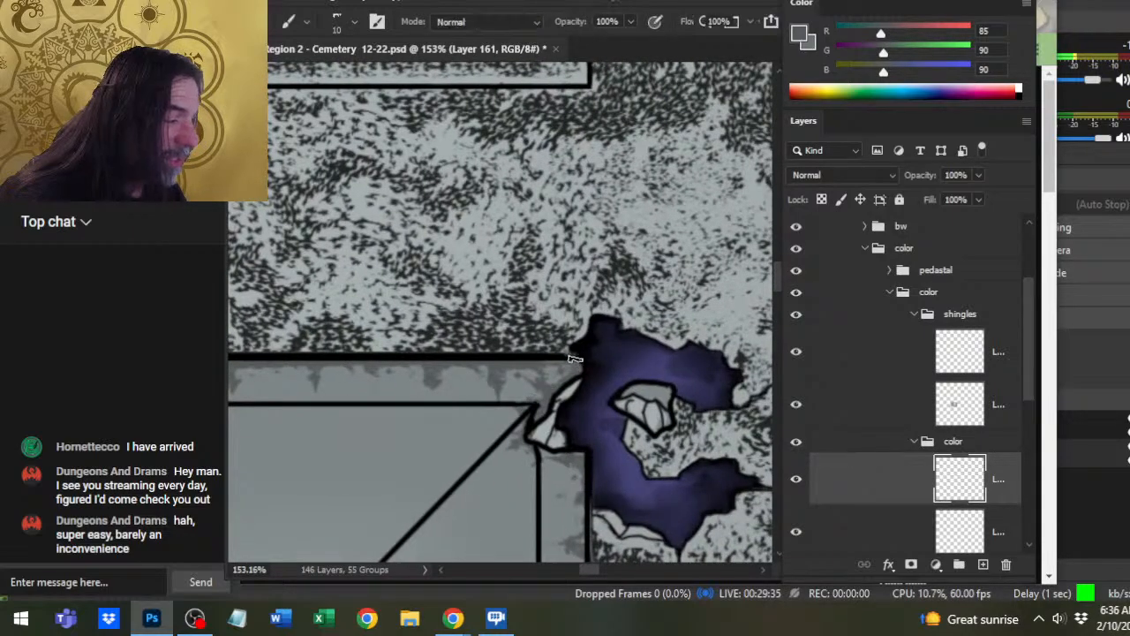
pyautogui.press('e')
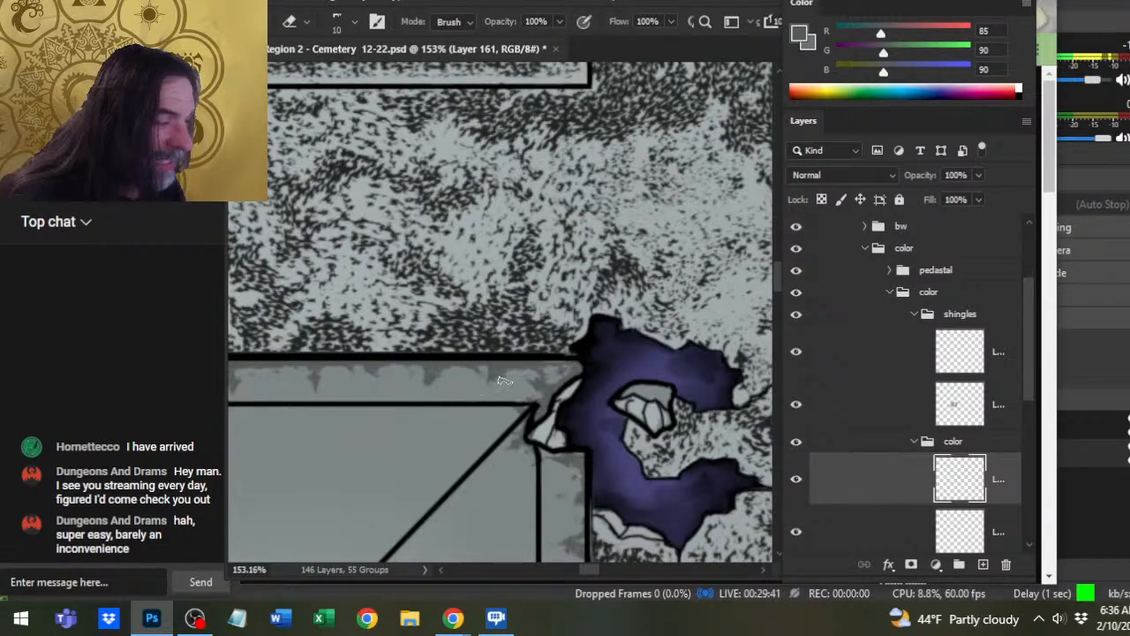
# - Review the trim around the roof's northeast corner and collapse the color subgroup inside the shingles group
pyautogui.scroll(-5, 524, 451)
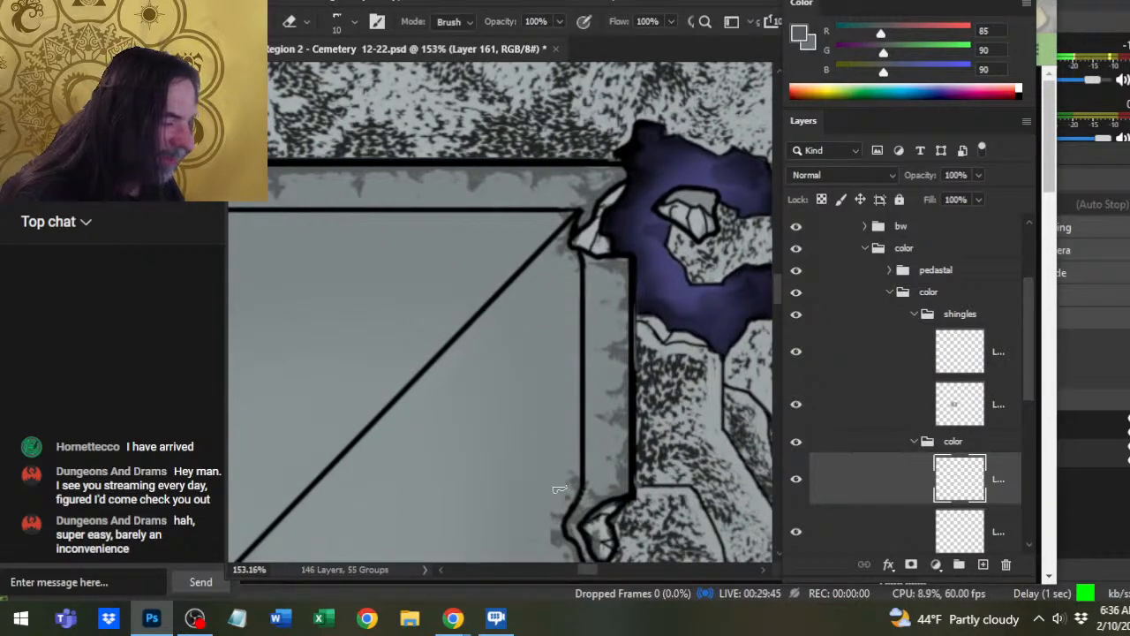
pyautogui.press('z')
pyautogui.moveTo(554, 337); pyautogui.dragTo(439, 361)
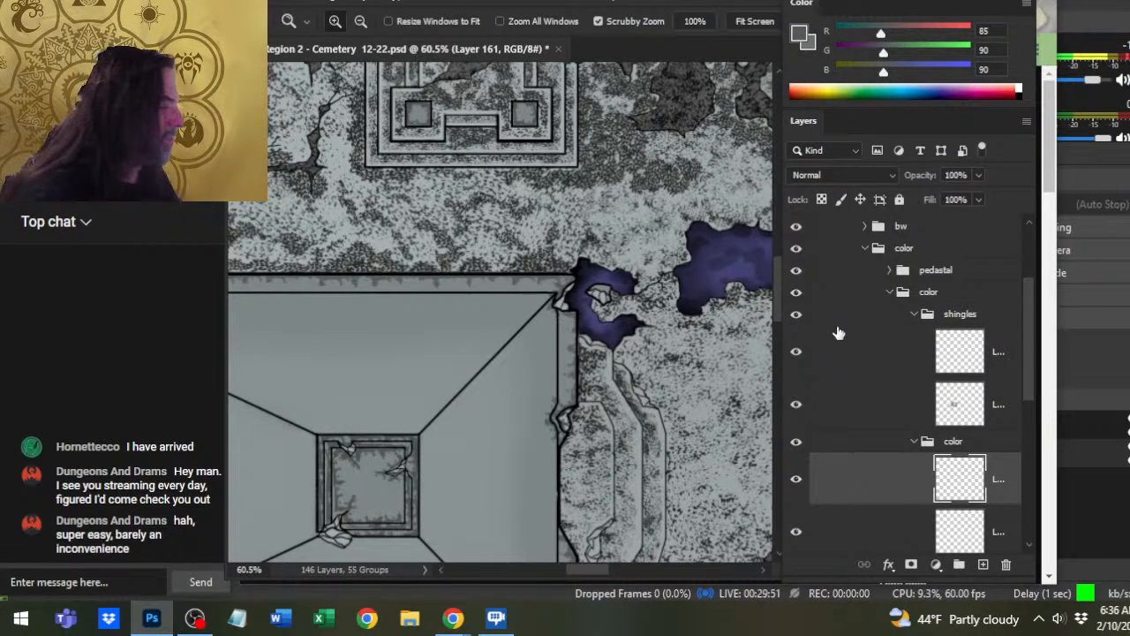
pyautogui.click(915, 442)
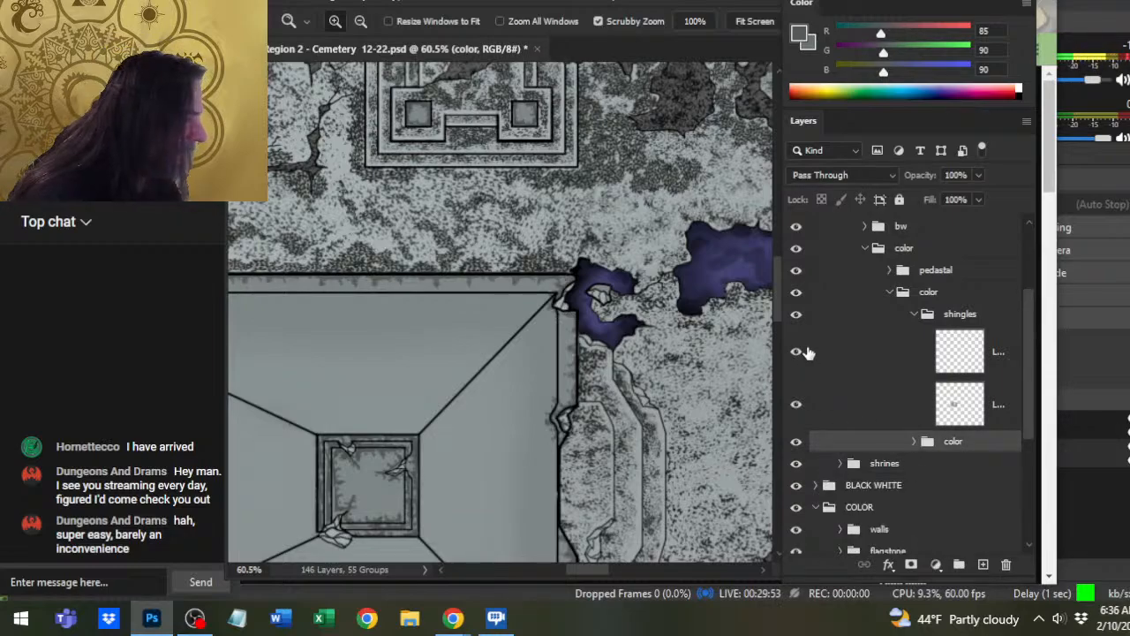
# - Select the upper layer in the shingles group and show the grey color swatches on Layer 160 of the crypt group
pyautogui.click(844, 365)
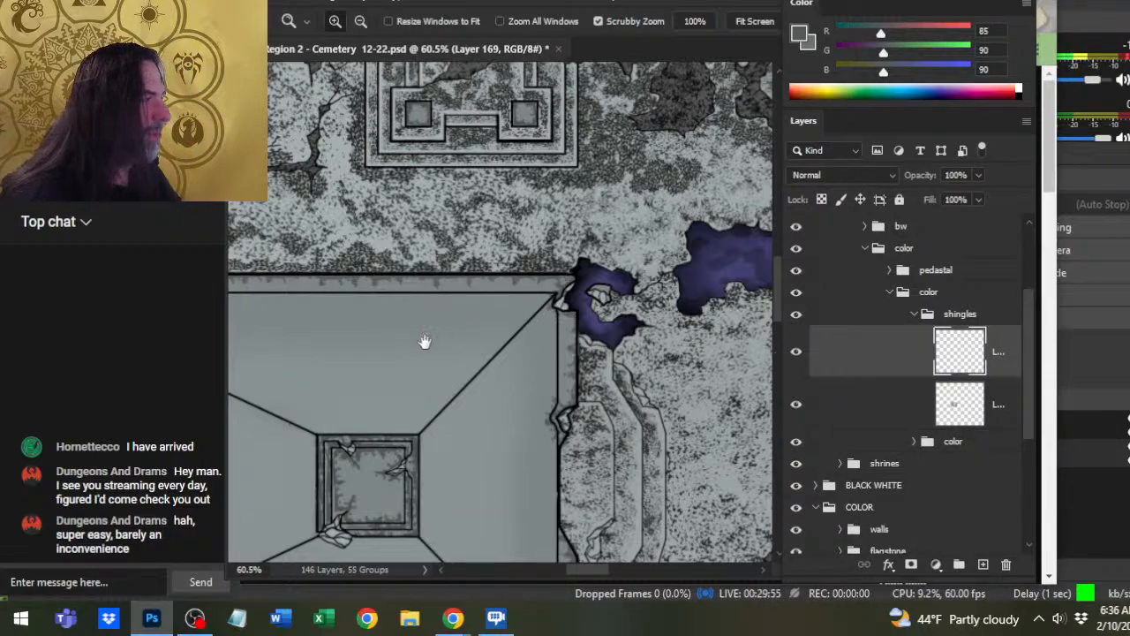
pyautogui.moveTo(424, 342); pyautogui.dragTo(628, 256)
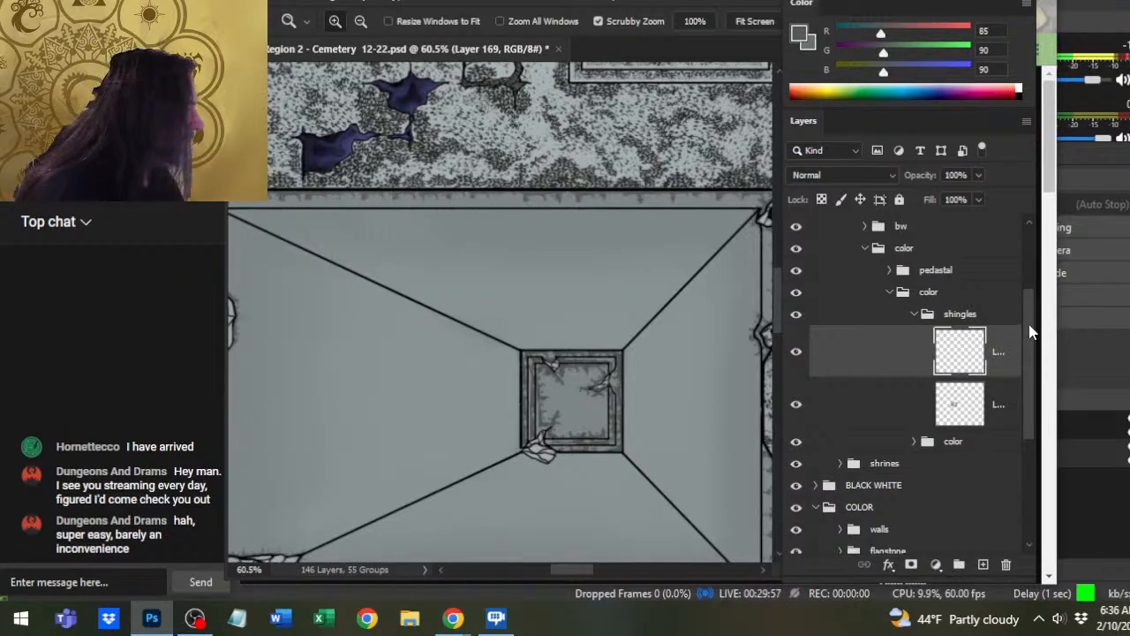
pyautogui.moveTo(1030, 329); pyautogui.dragTo(1031, 295)
pyautogui.click(794, 270)
pyautogui.moveTo(368, 304); pyautogui.dragTo(398, 328)
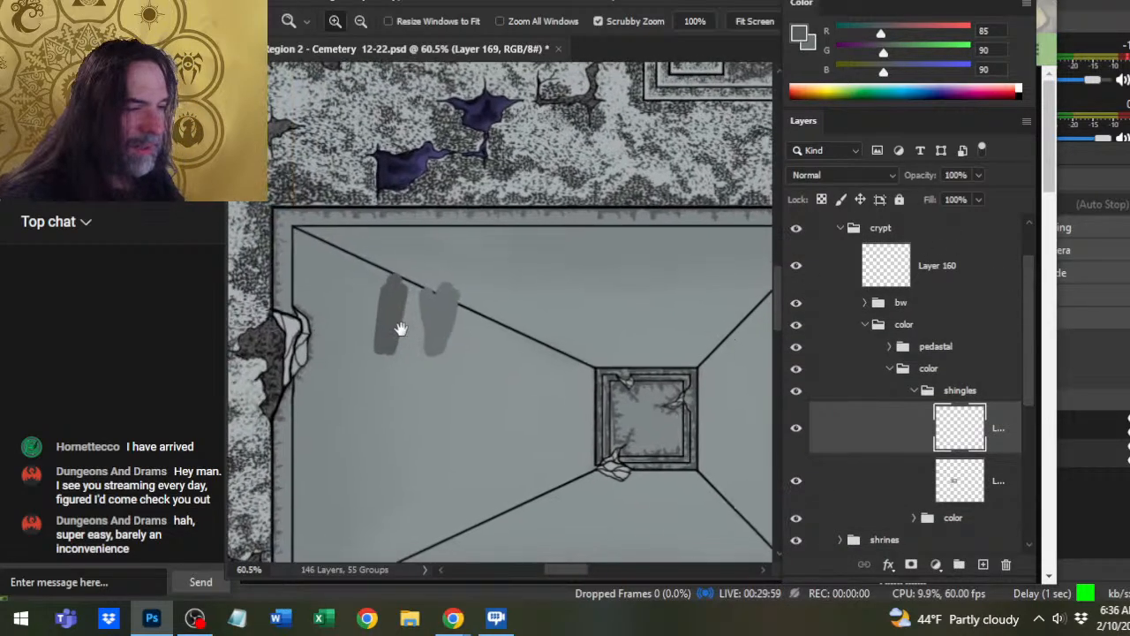
# - Sample the dark swatch (87, 91, 91) as foreground and the lighter swatch (106, 113, 113) as background, and hide Layer 160
pyautogui.press('b')
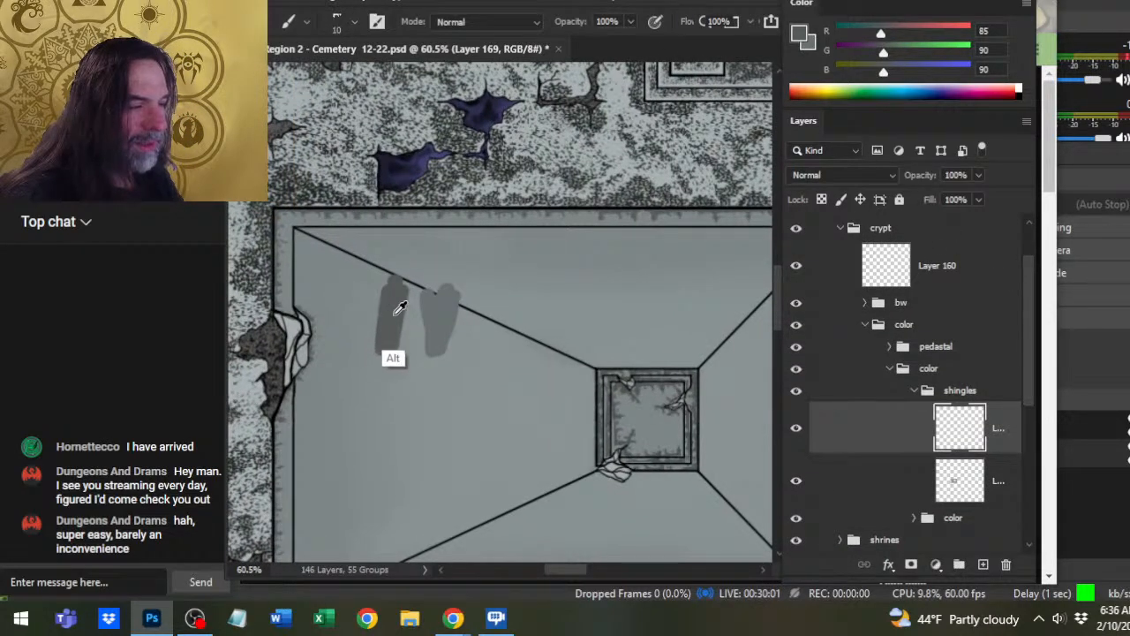
pyautogui.keyDown('alt'); pyautogui.click(393, 323); pyautogui.keyUp('alt')
pyautogui.moveTo(445, 302); pyautogui.dragTo(444, 311)
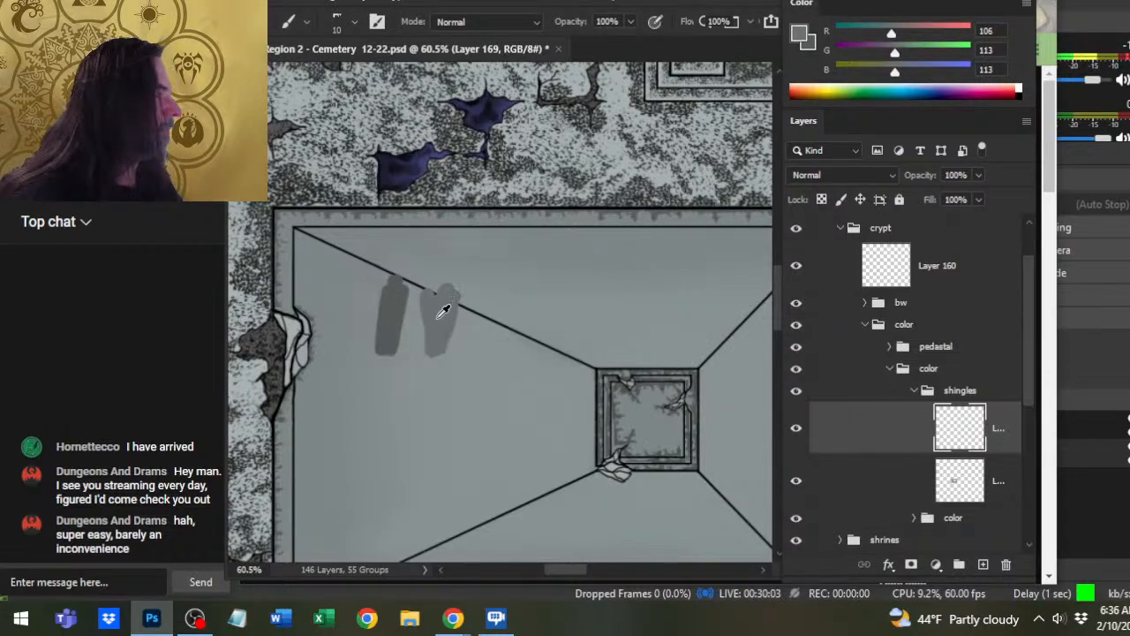
pyautogui.press('x')
pyautogui.moveTo(694, 444); pyautogui.dragTo(630, 425)
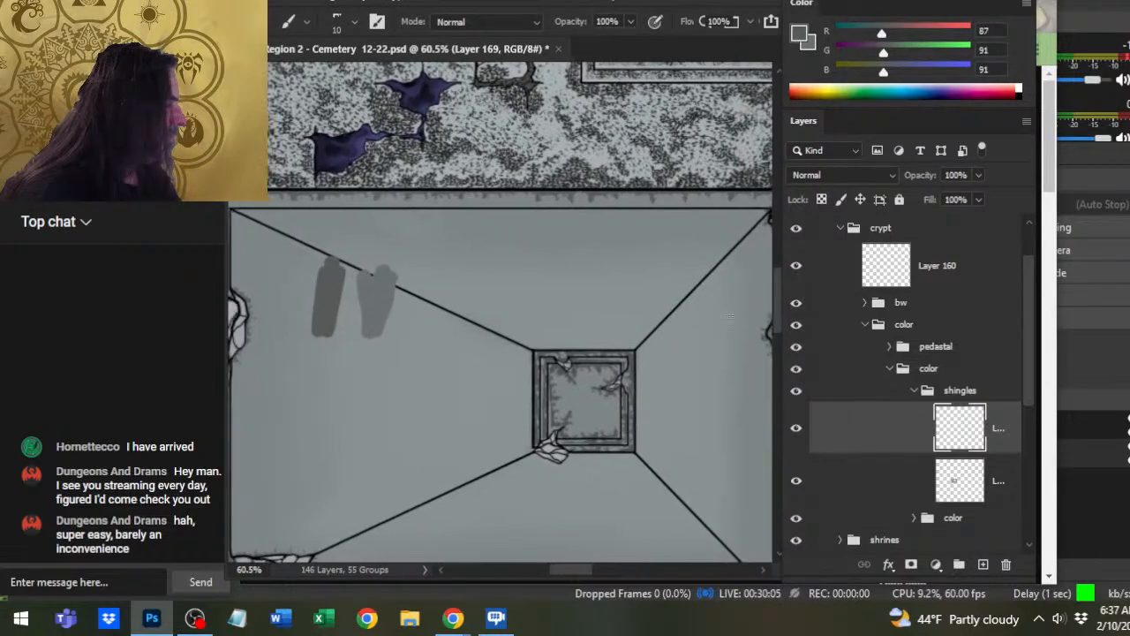
pyautogui.click(796, 265)
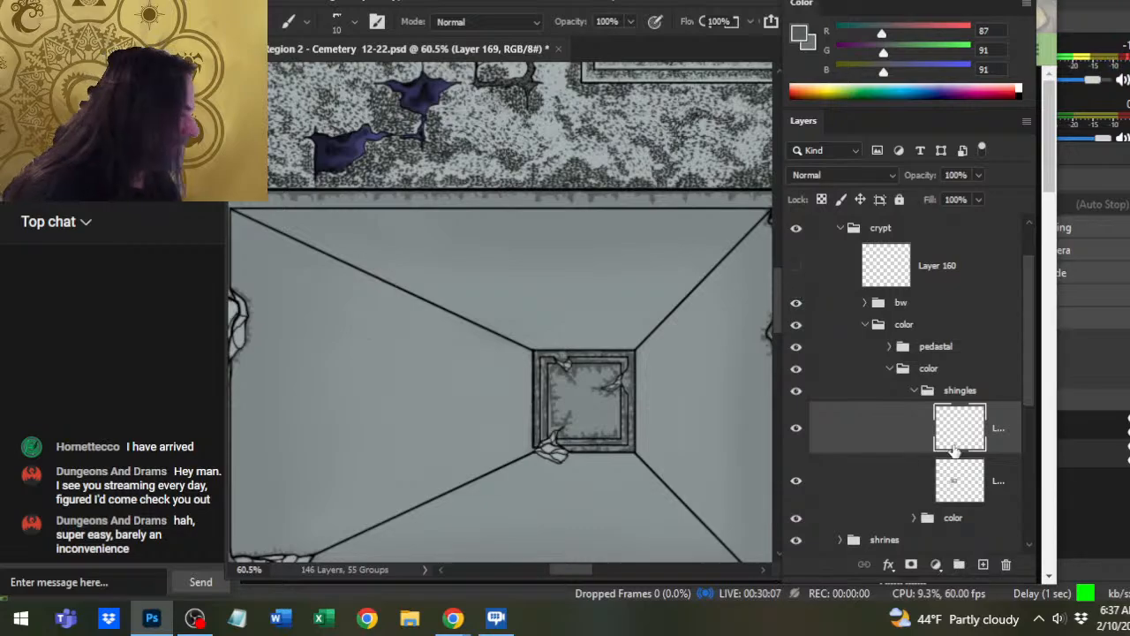
# - Choose the ragged, blocky recent brush tip and set its size to 15 px for work at the roof's southeast corner
pyautogui.moveTo(700, 425); pyautogui.dragTo(441, 345)
pyautogui.press('z')
pyautogui.moveTo(464, 389)
pyautogui.mouseDown()
pyautogui.moveTo(530, 490)
pyautogui.moveTo(564, 353)
pyautogui.mouseUp()
pyautogui.press('b')
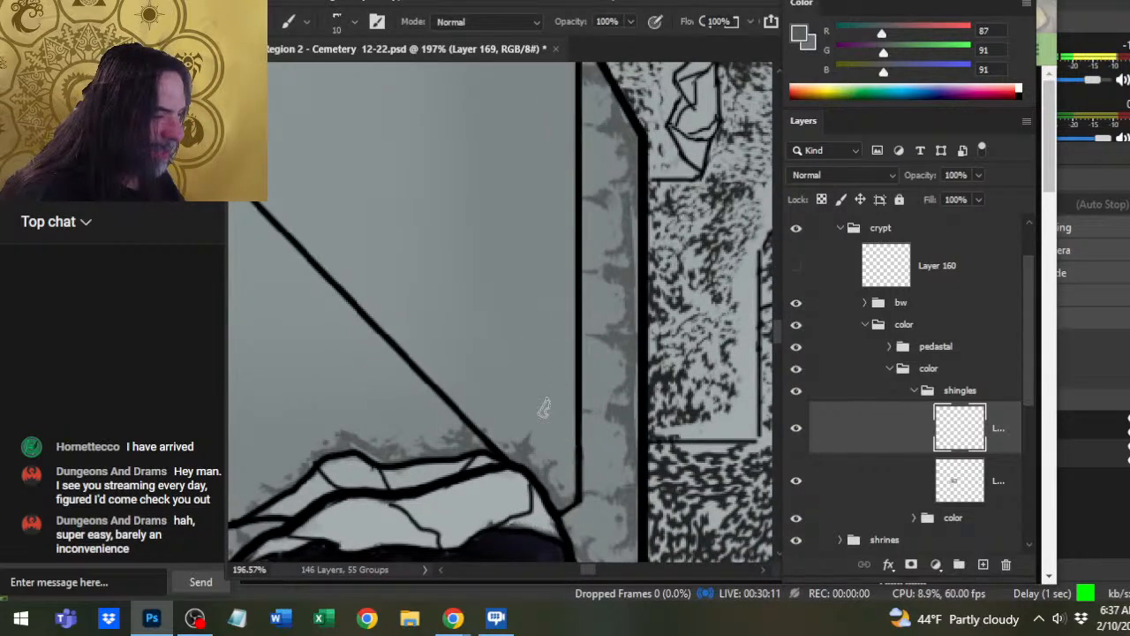
pyautogui.rightClick(552, 350)
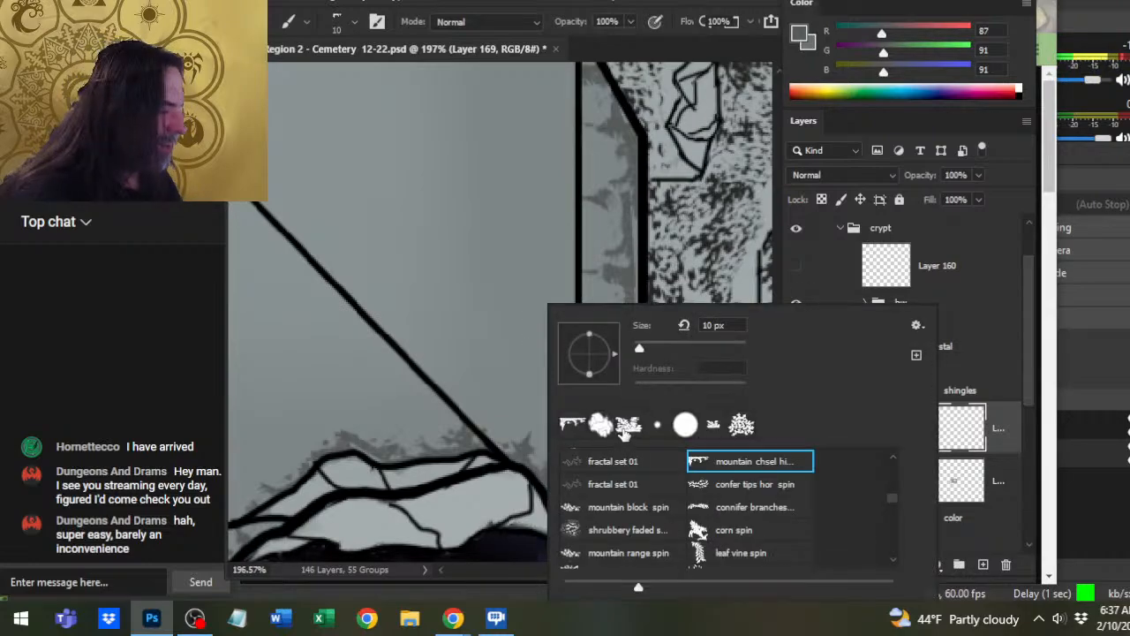
pyautogui.click(625, 431)
pyautogui.click(652, 5)
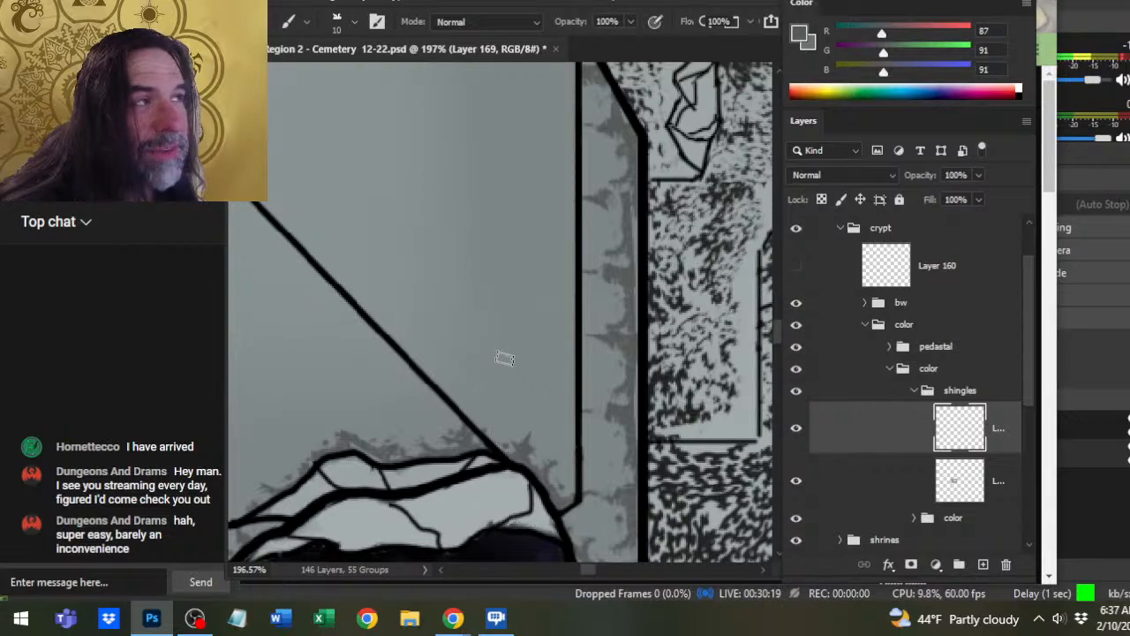
pyautogui.press(']')
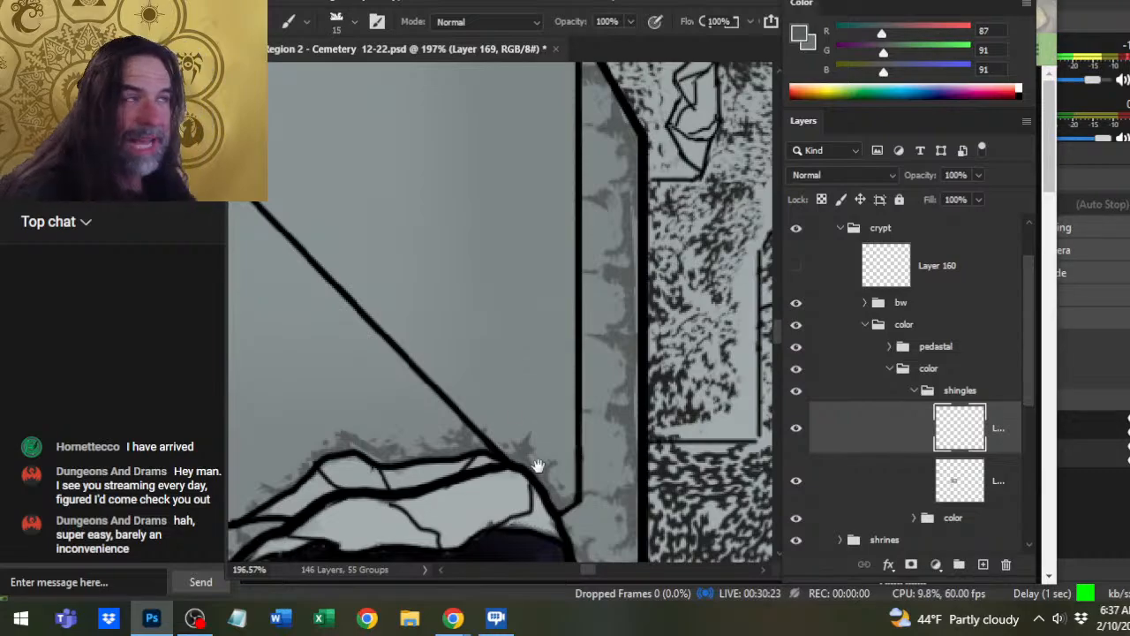
# - Paint a vertical strip of shingle texture in grey 106, 113, 113 inside the east trim, starting at the southeast rubble
pyautogui.moveTo(623, 381); pyautogui.dragTo(625, 335)
pyautogui.moveTo(564, 435)
pyautogui.mouseDown()
pyautogui.moveTo(645, 434)
pyautogui.moveTo(560, 455)
pyautogui.moveTo(564, 411)
pyautogui.mouseUp()
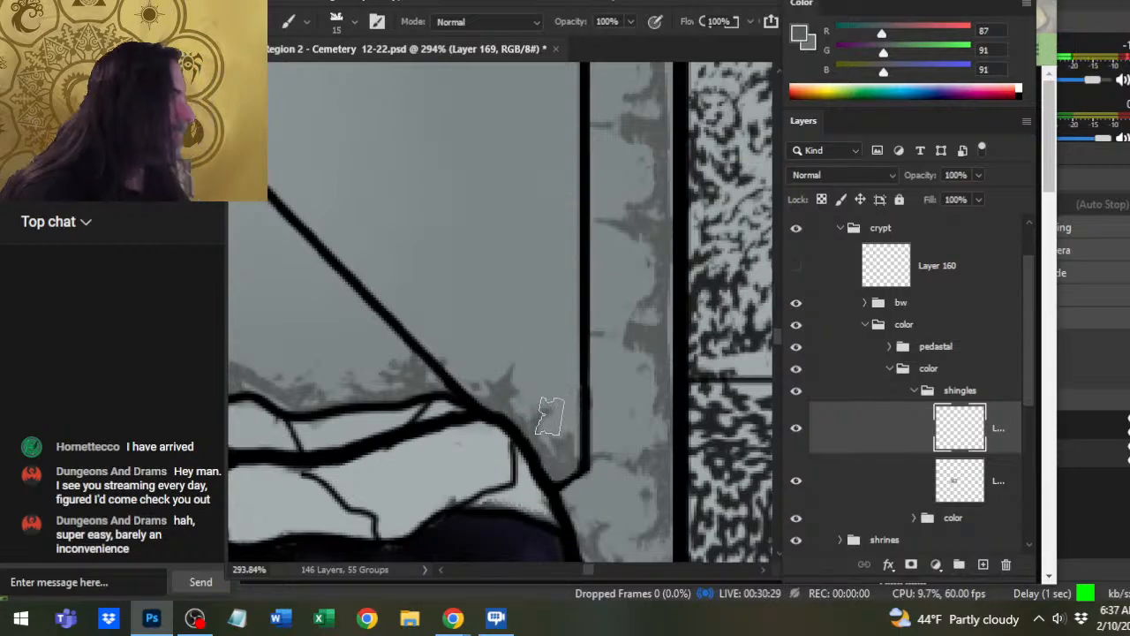
pyautogui.keyDown('alt'); pyautogui.click(560, 434); pyautogui.keyUp('alt')
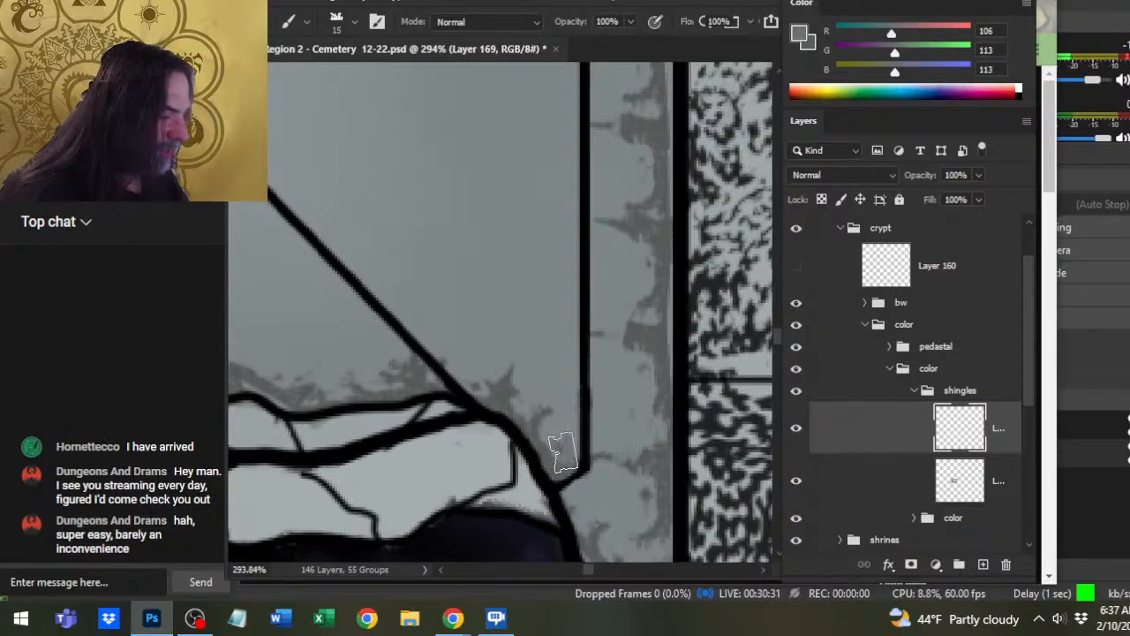
pyautogui.moveTo(561, 452)
pyautogui.mouseDown()
pyautogui.moveTo(572, 315)
pyautogui.moveTo(561, 326)
pyautogui.moveTo(558, 281)
pyautogui.moveTo(558, 247)
pyautogui.mouseUp()
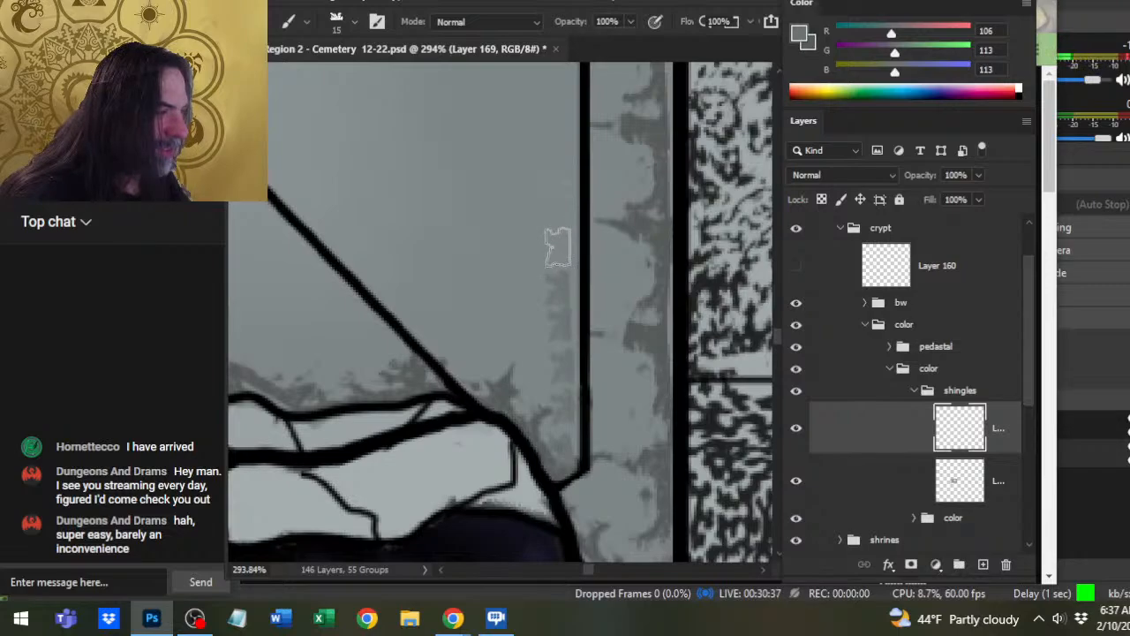
# - Try to skew the newly painted shingle strip beside the east trim with Free Transform
pyautogui.press('v')
pyautogui.press('l')
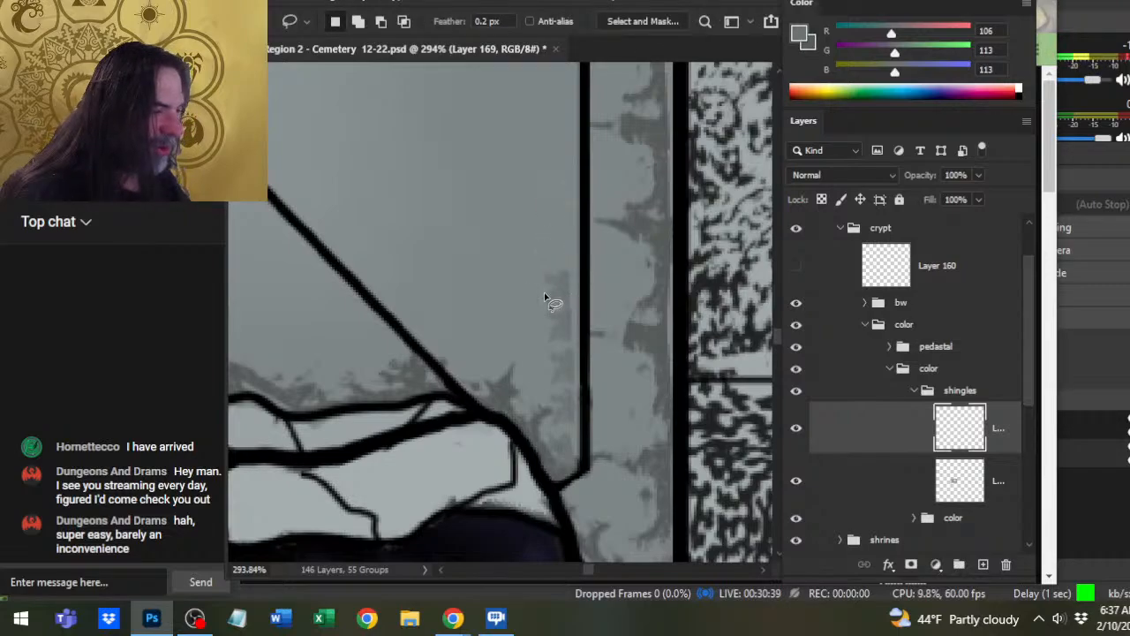
pyautogui.rightClick(442, 275)
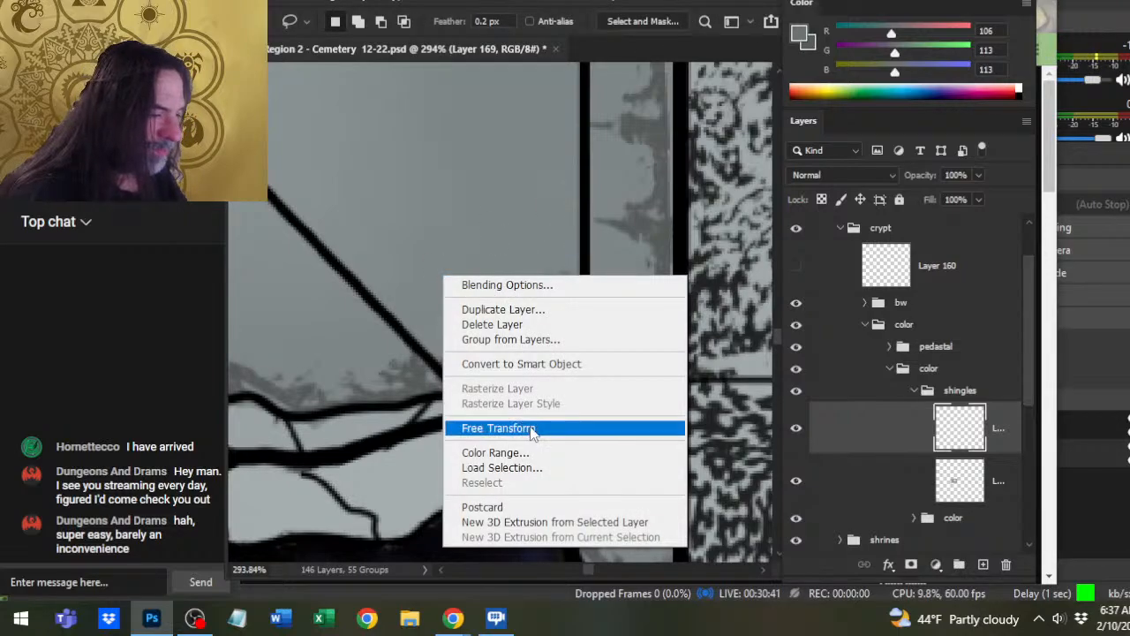
pyautogui.click(508, 428)
pyautogui.rightClick(502, 227)
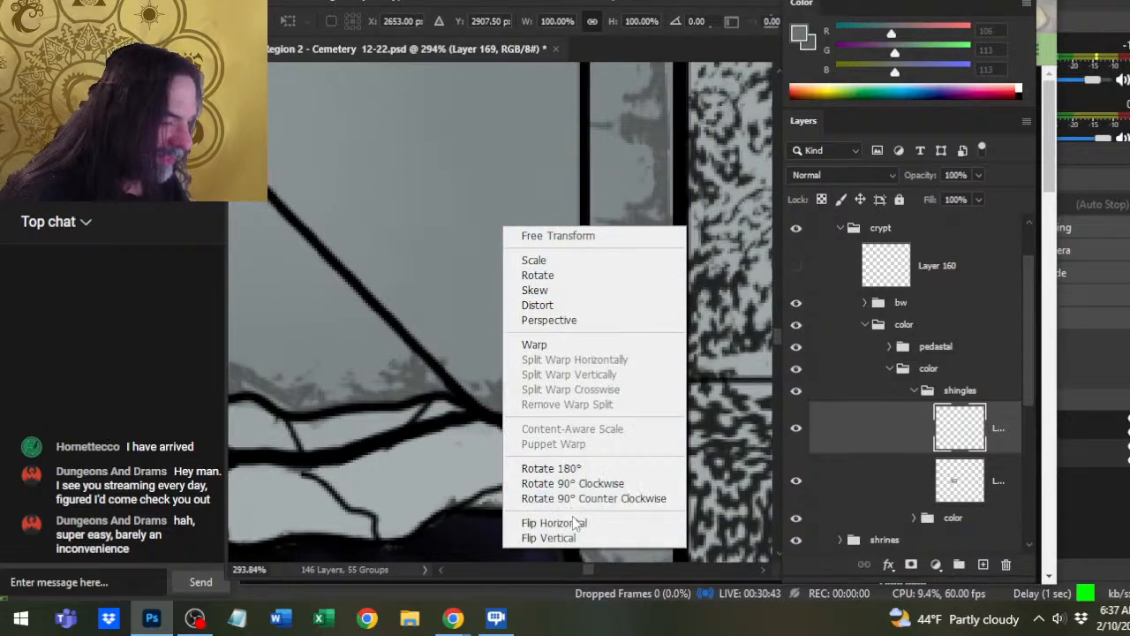
pyautogui.click(539, 291)
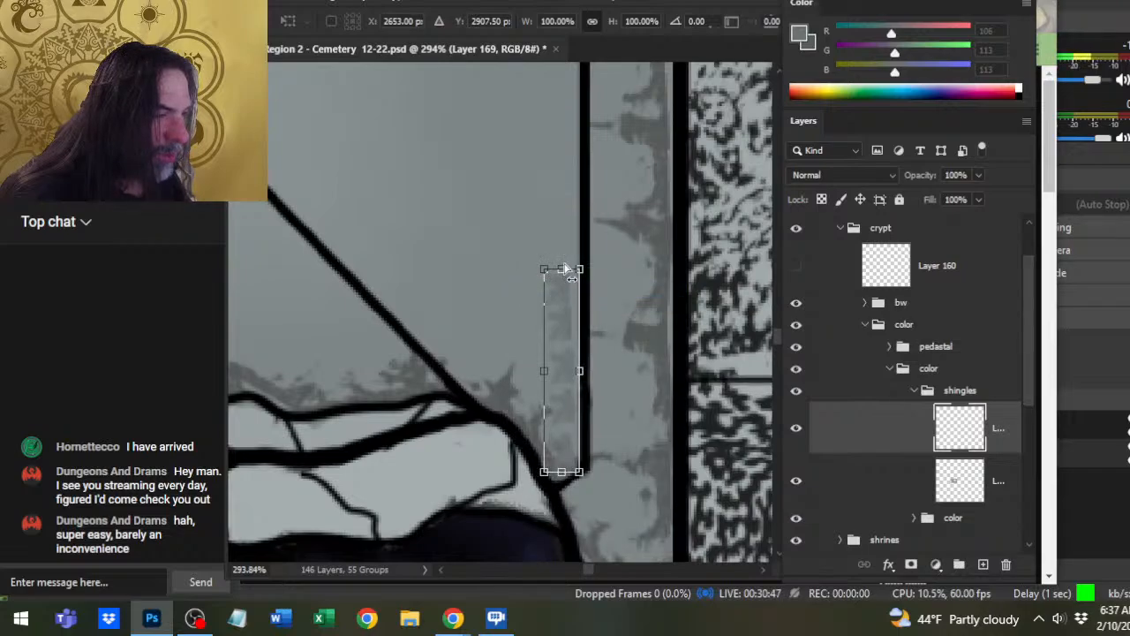
pyautogui.moveTo(566, 267); pyautogui.dragTo(565, 272)
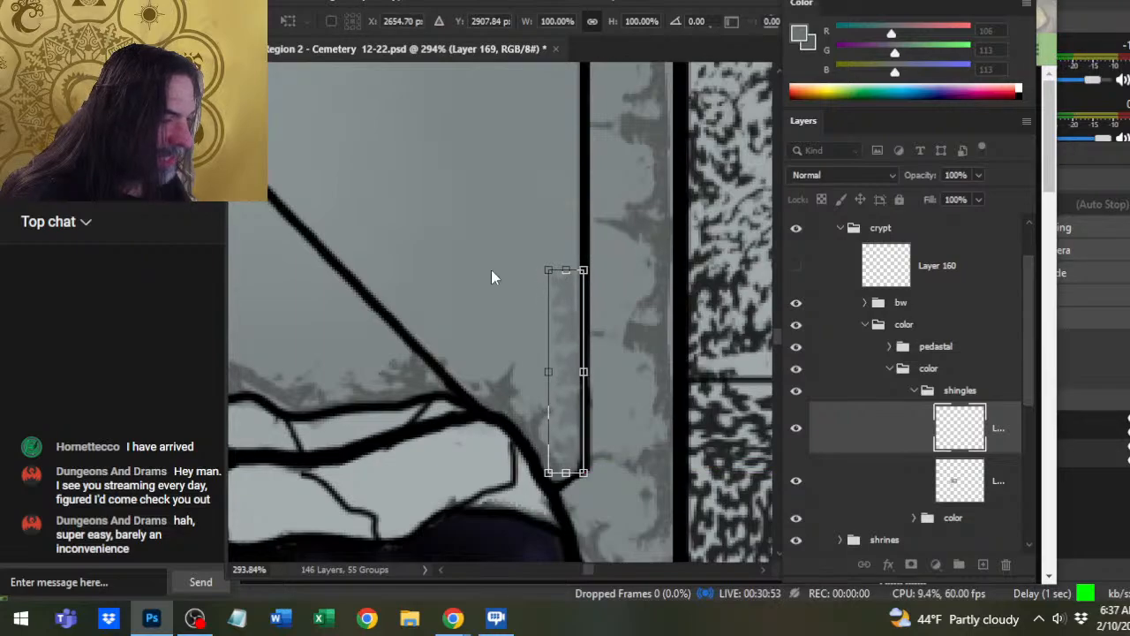
pyautogui.press('Return')
pyautogui.rightClick(506, 303)
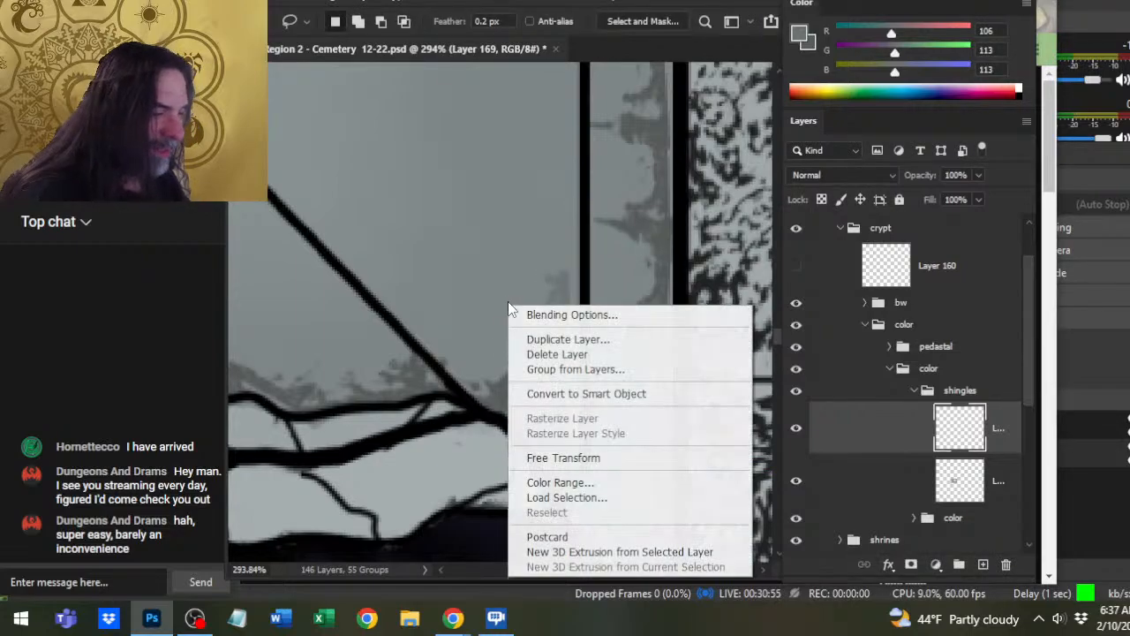
pyautogui.click(580, 459)
pyautogui.rightClick(504, 306)
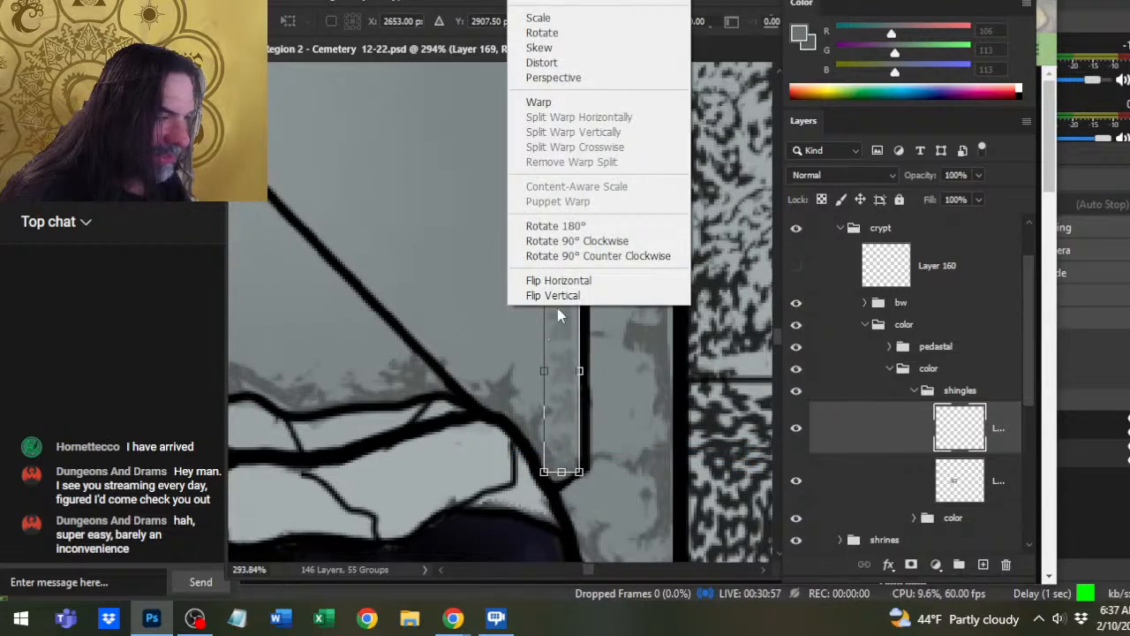
pyautogui.click(568, 51)
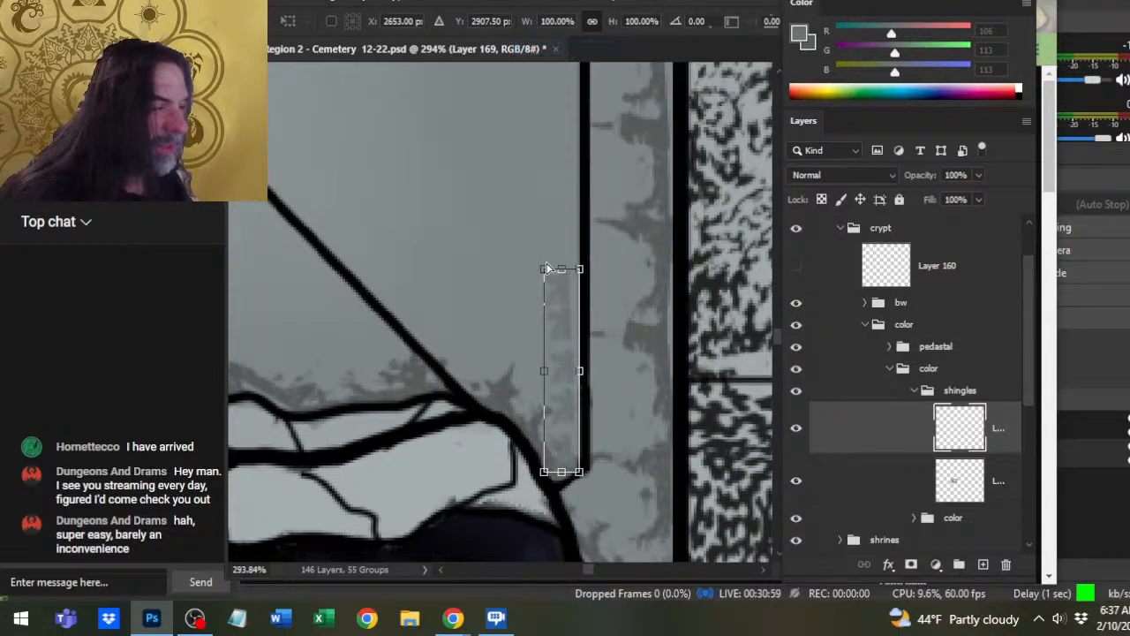
pyautogui.moveTo(570, 268); pyautogui.dragTo(558, 271)
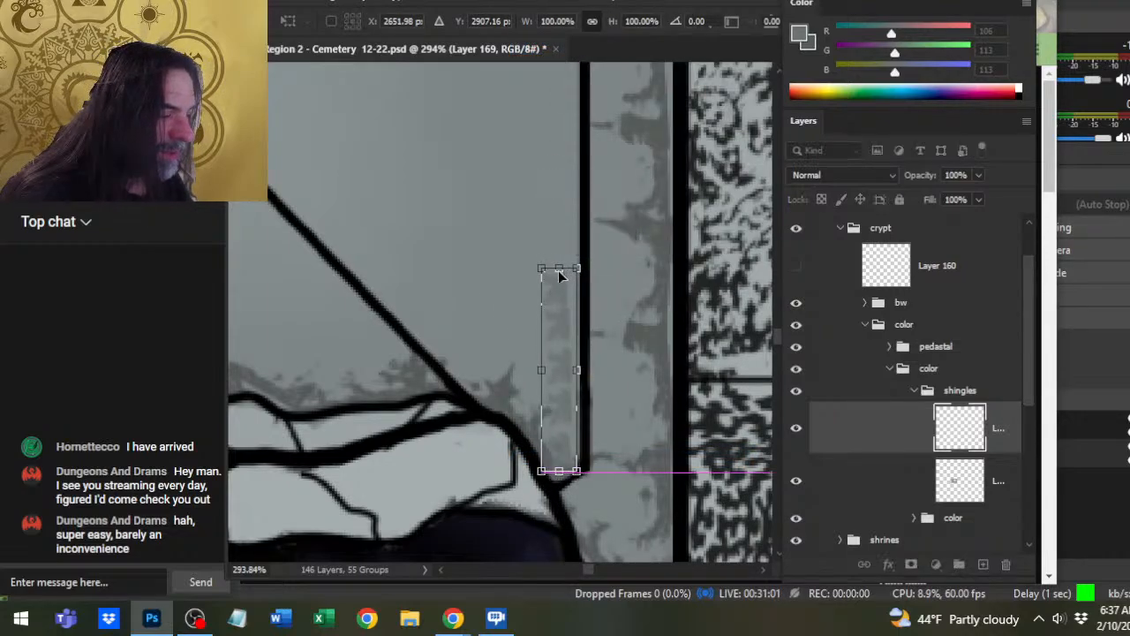
pyautogui.moveTo(559, 477); pyautogui.dragTo(549, 468)
pyautogui.press('Return')
pyautogui.press('v')
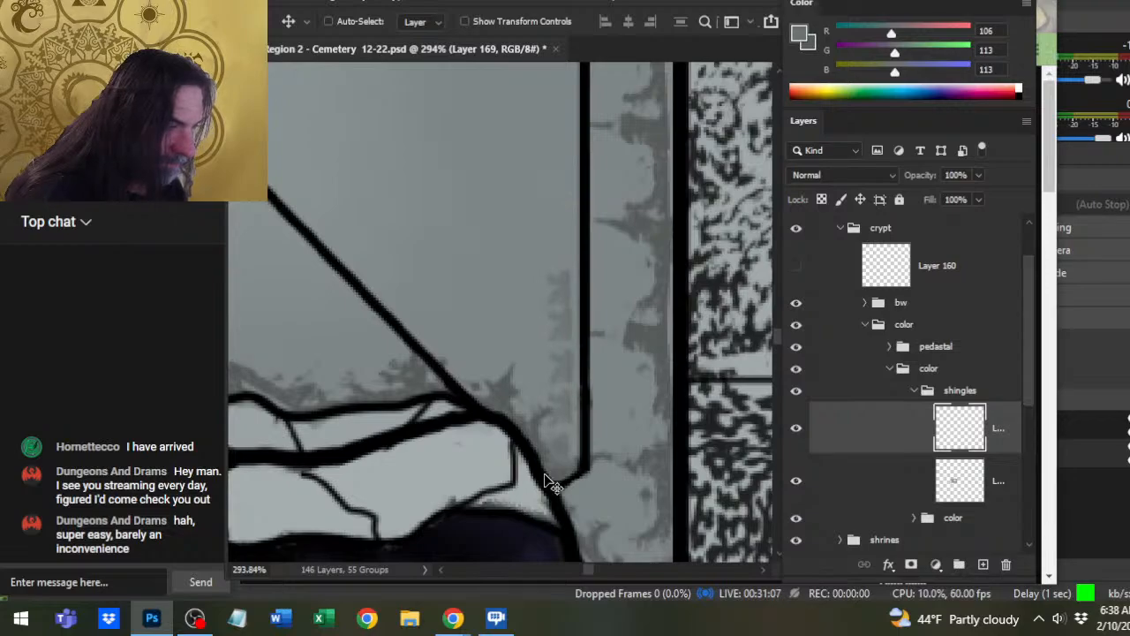
# - Extend the grey shingle strip northward along the roof's inner east edge to the angled break in the trim
pyautogui.moveTo(491, 303); pyautogui.dragTo(460, 403)
pyautogui.press('b')
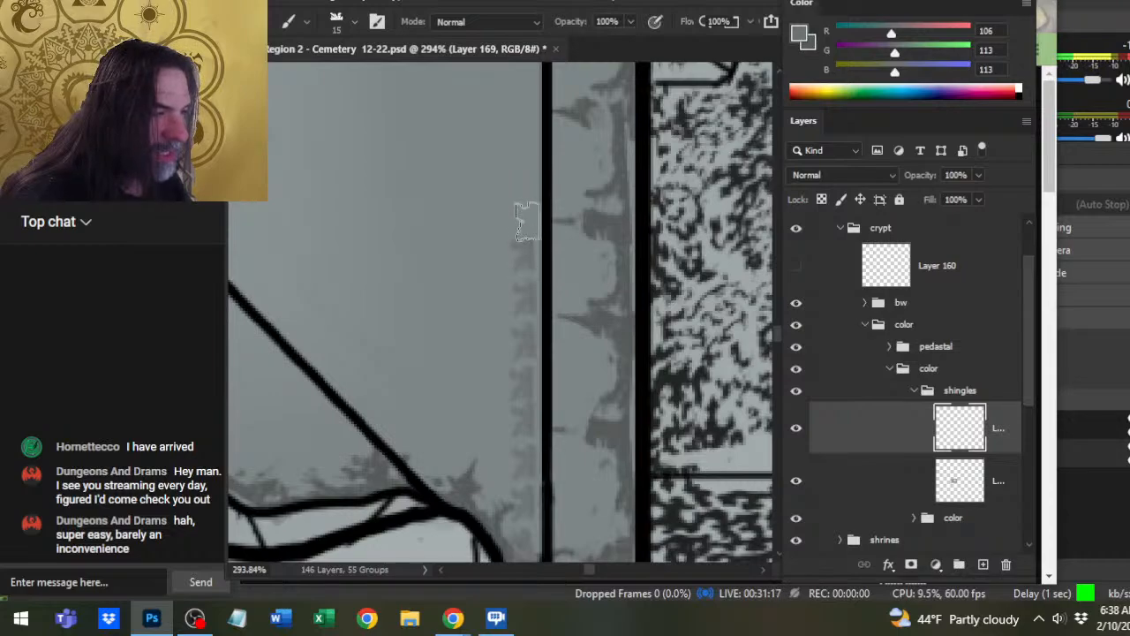
pyautogui.moveTo(515, 319); pyautogui.dragTo(492, 389)
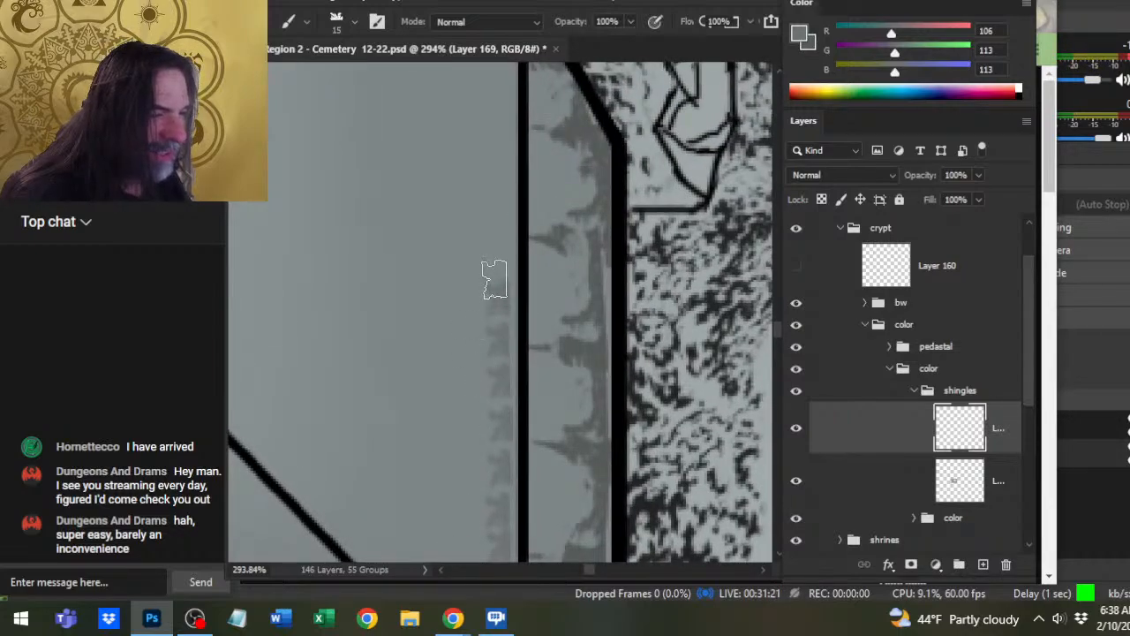
pyautogui.press('v')
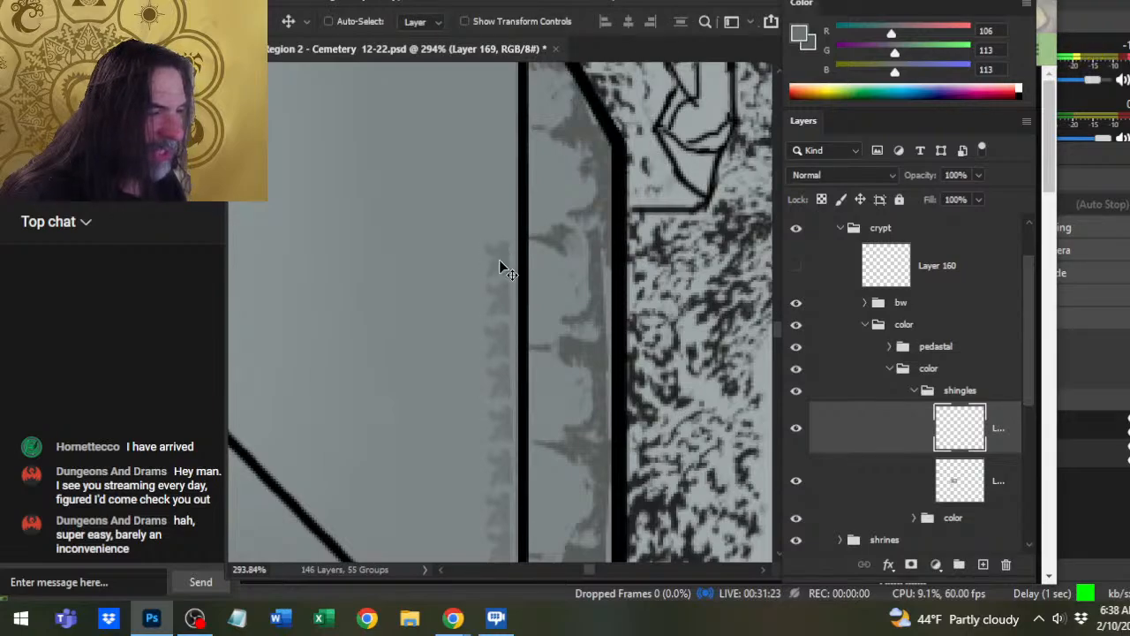
pyautogui.press('b')
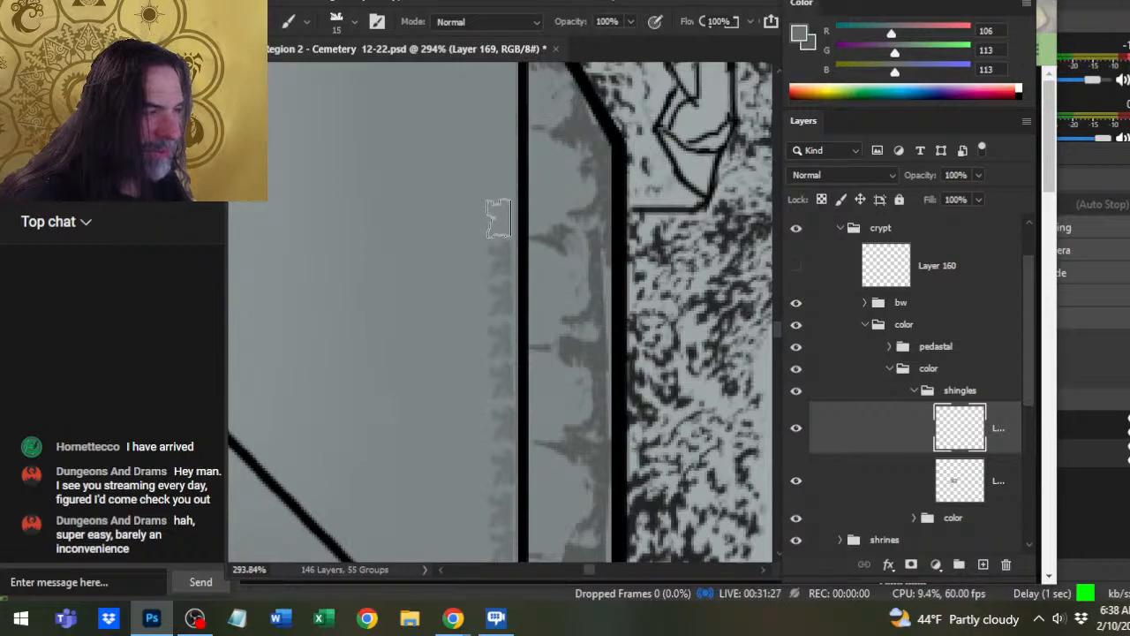
pyautogui.moveTo(552, 239); pyautogui.dragTo(536, 356)
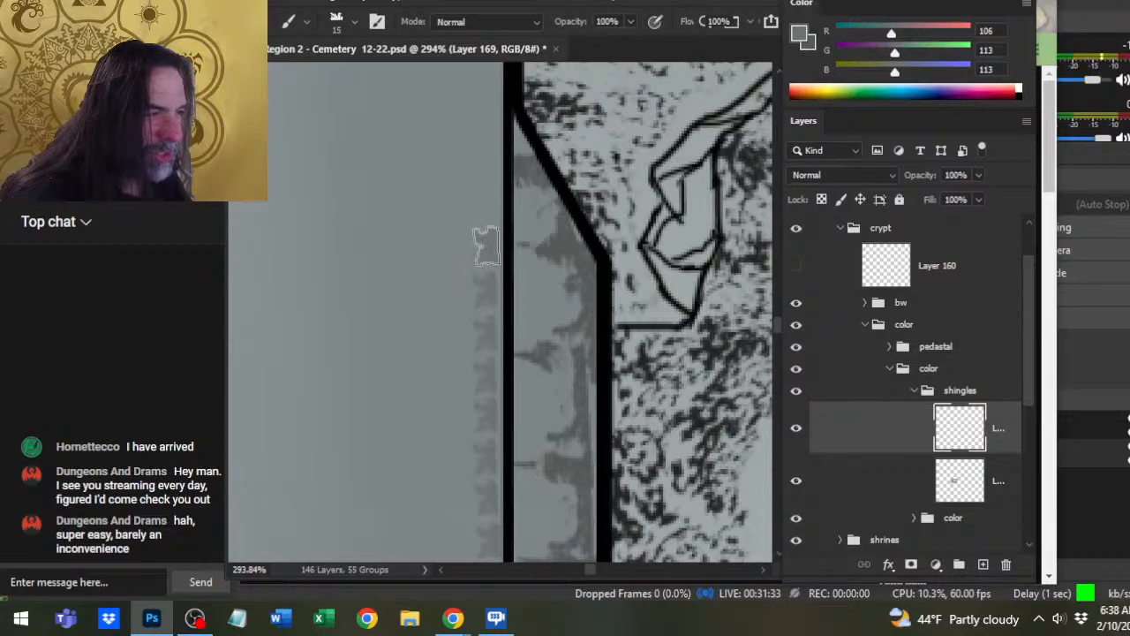
# - Continue the grey shingle strip north past the trim's angled break, along the trimless east edge to the broken stones
pyautogui.scroll(3, 484, 247)
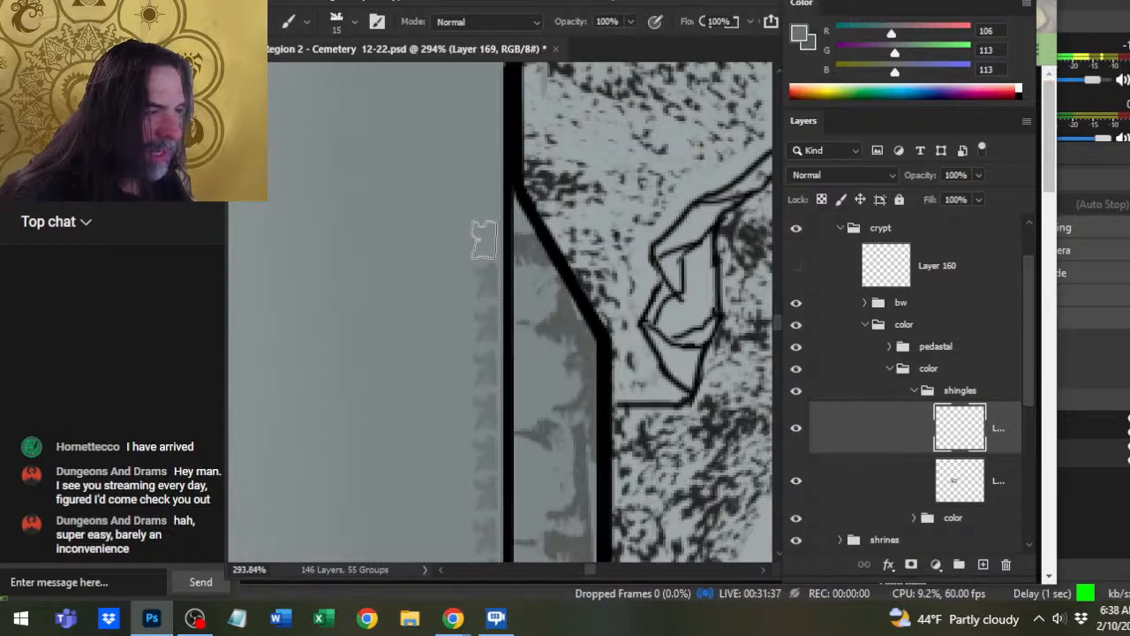
pyautogui.moveTo(561, 240); pyautogui.dragTo(568, 311)
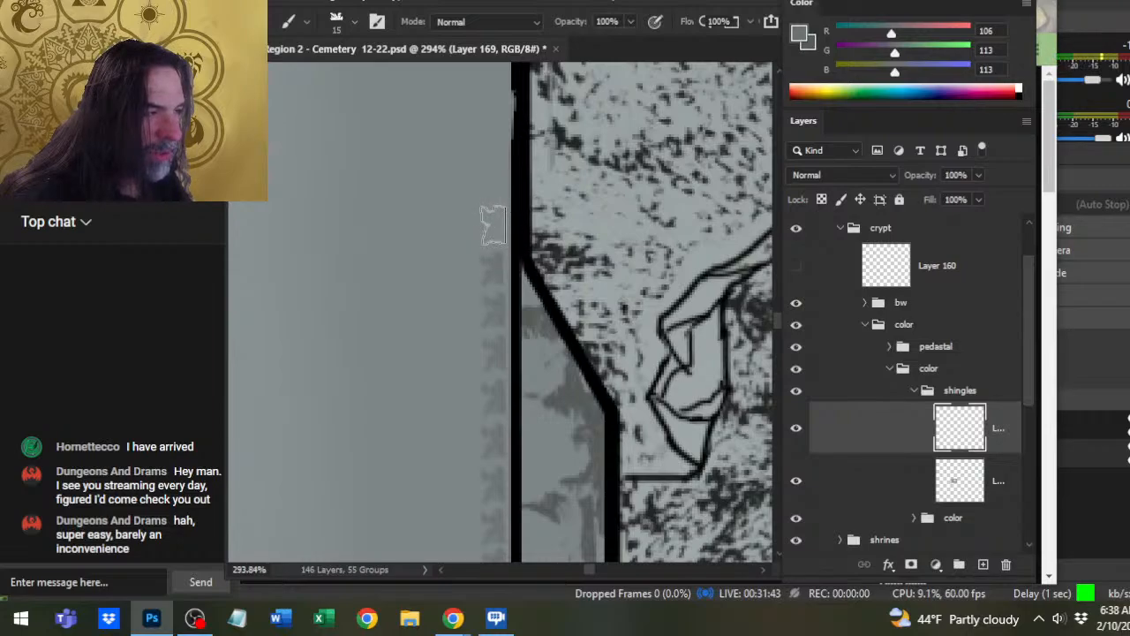
pyautogui.moveTo(516, 220); pyautogui.dragTo(552, 284)
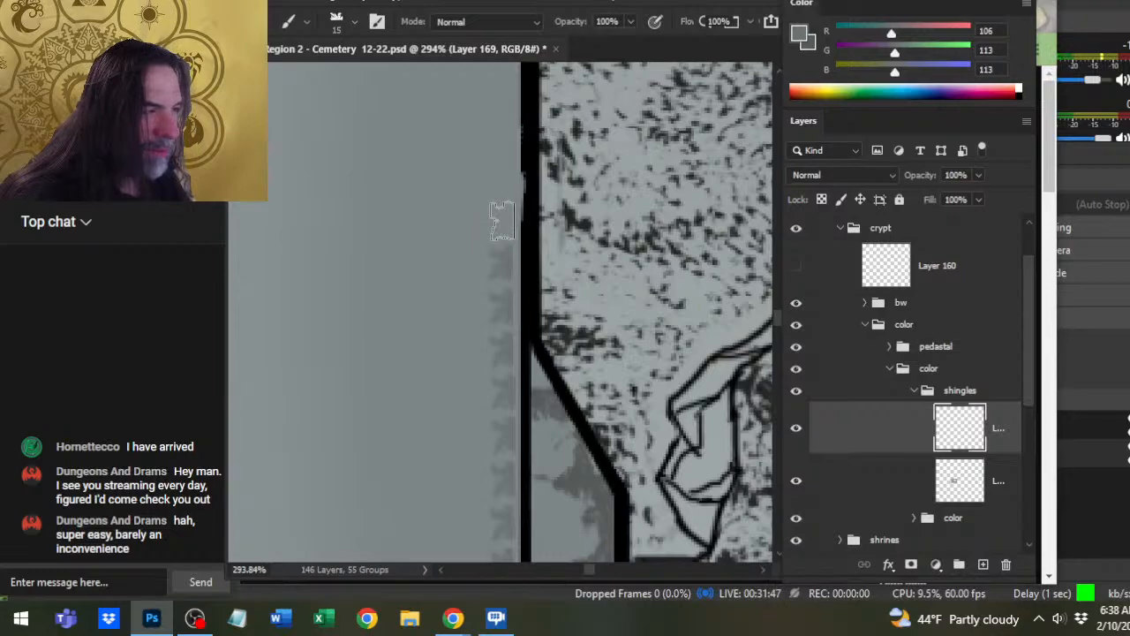
pyautogui.click(504, 176)
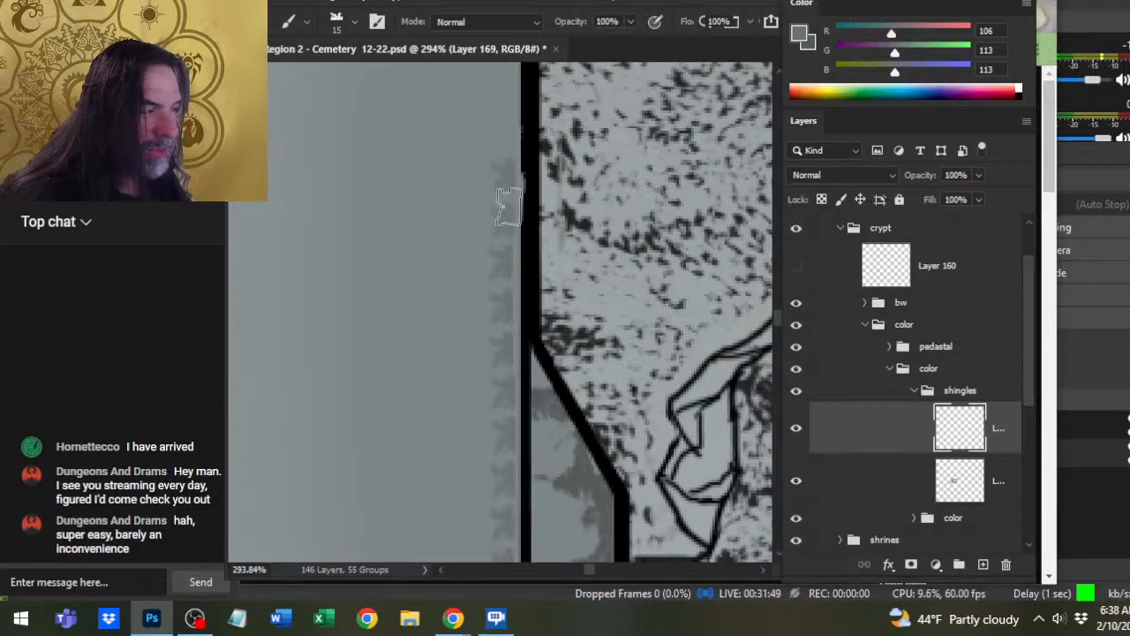
pyautogui.moveTo(549, 213)
pyautogui.mouseDown()
pyautogui.moveTo(563, 321)
pyautogui.moveTo(541, 314)
pyautogui.mouseUp()
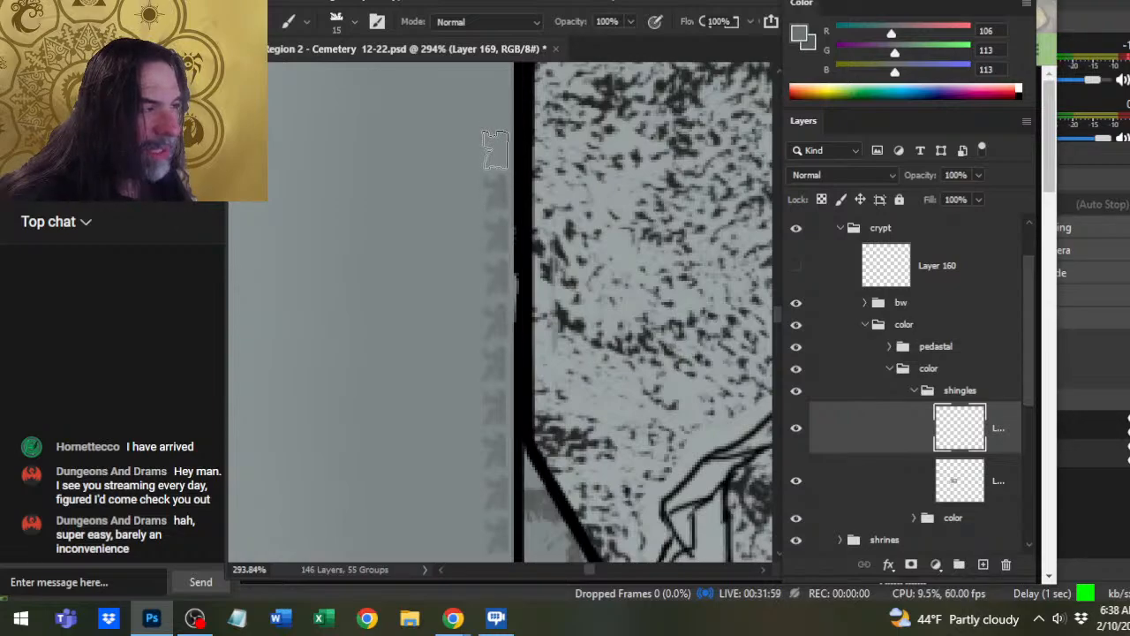
pyautogui.scroll(5, 530, 195)
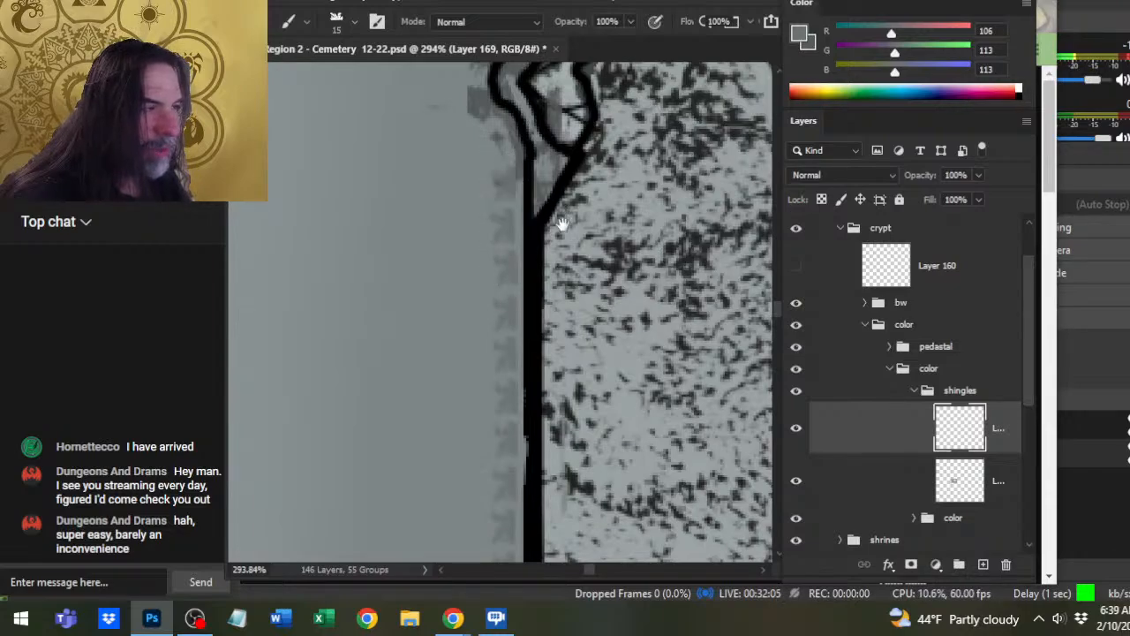
# - Extend the grey shingle strip north past the broken stones and along the east trim to the roof's northeast corner
pyautogui.scroll(3, 503, 221)
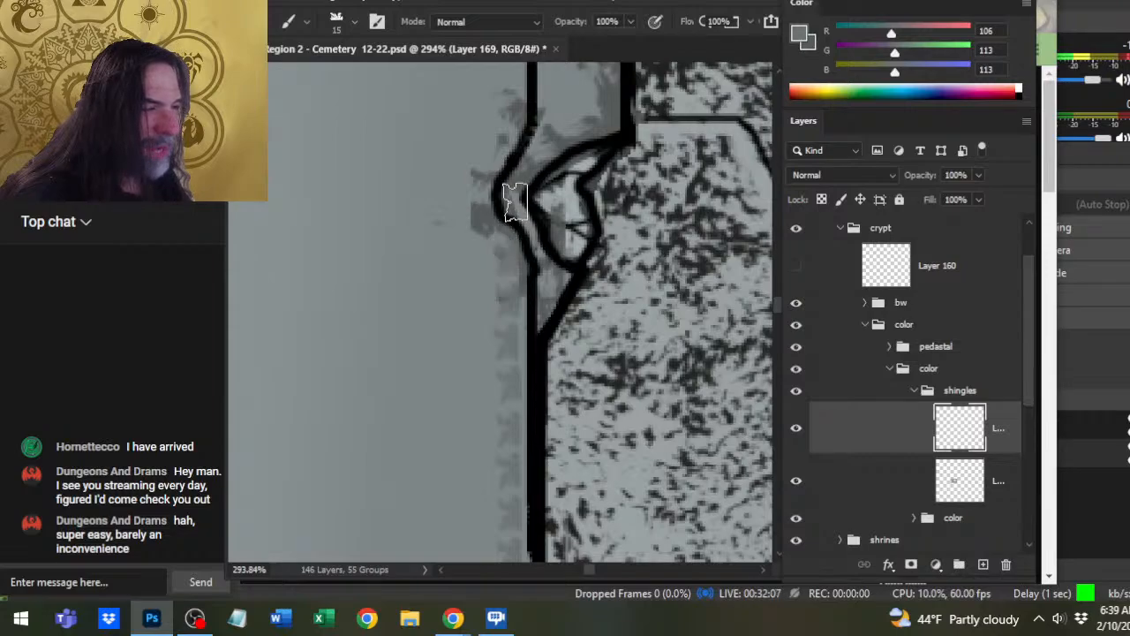
pyautogui.scroll(3, 505, 212)
pyautogui.press('e')
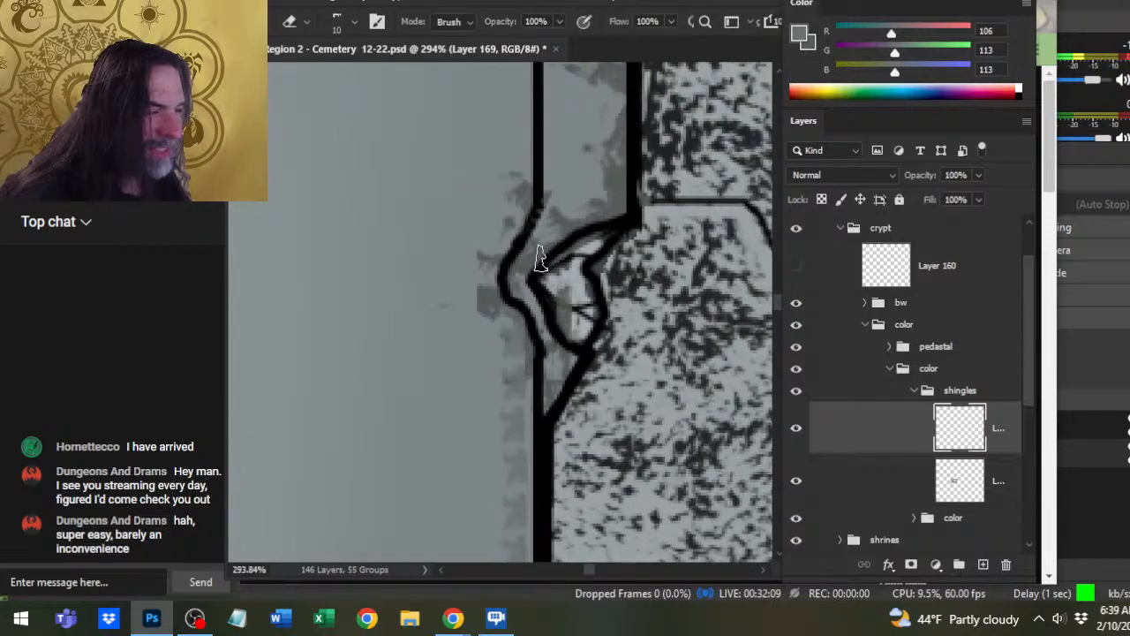
pyautogui.press('b')
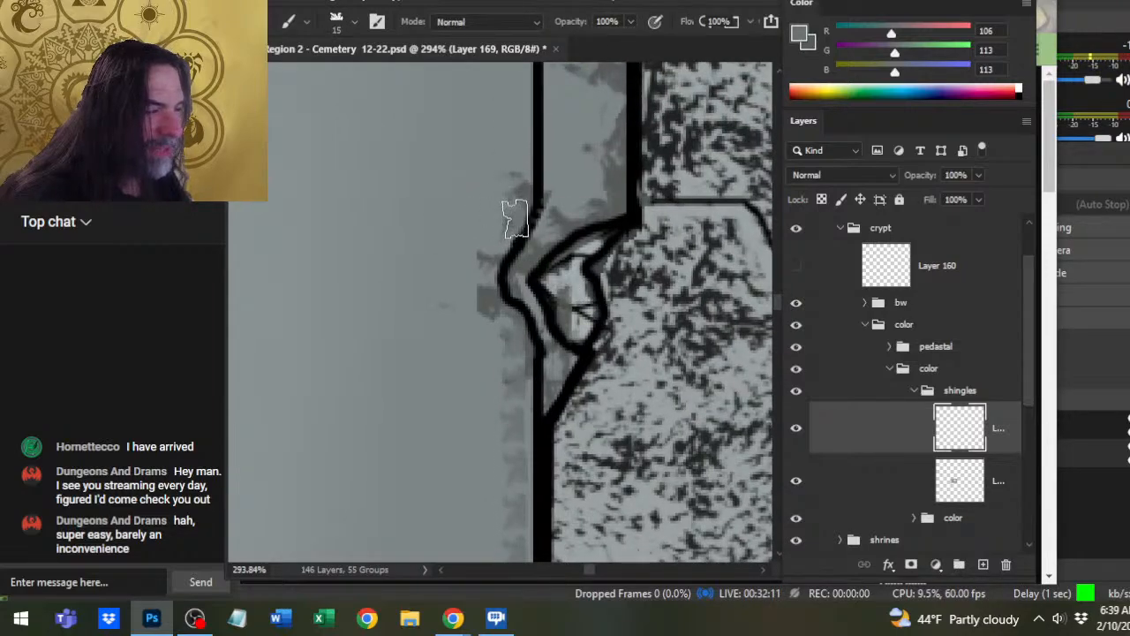
pyautogui.scroll(5, 515, 171)
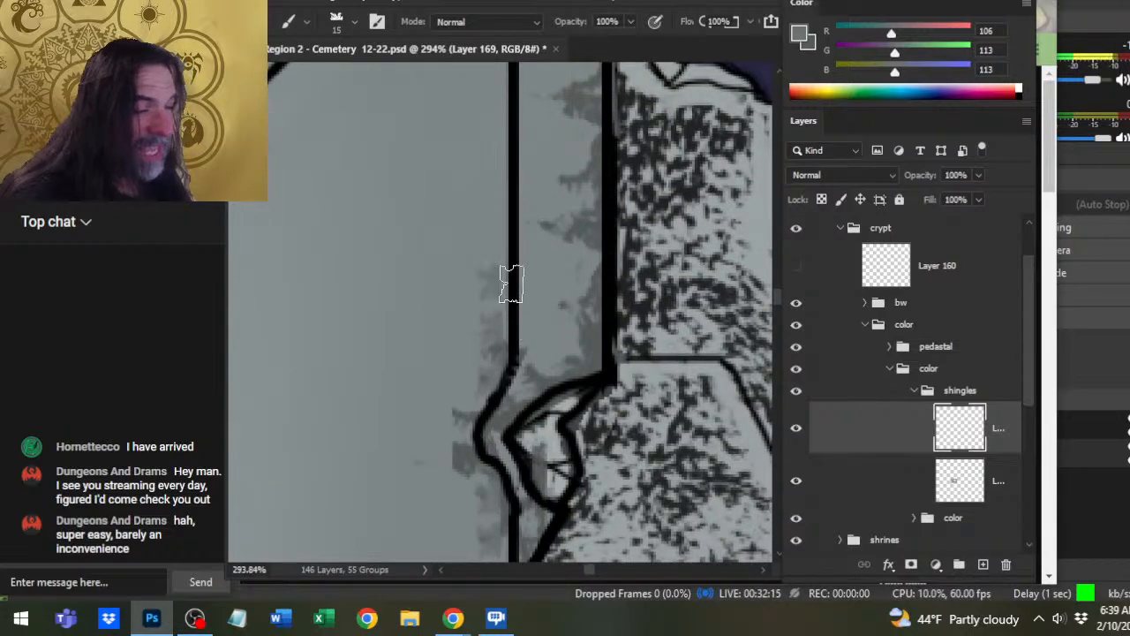
pyautogui.scroll(3, 489, 265)
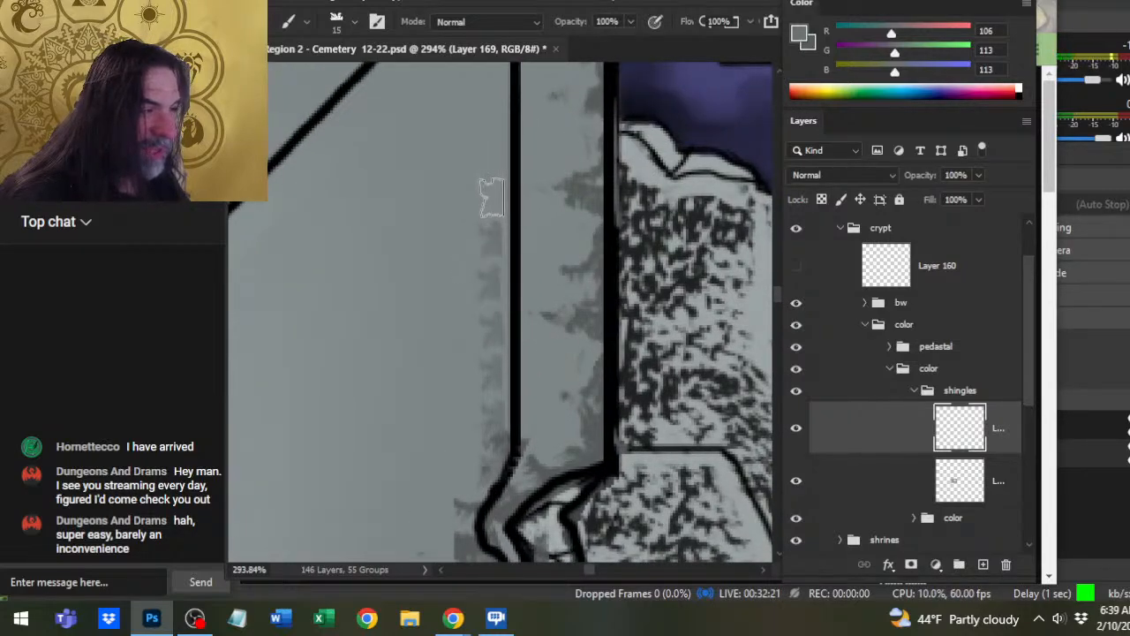
pyautogui.scroll(3, 494, 229)
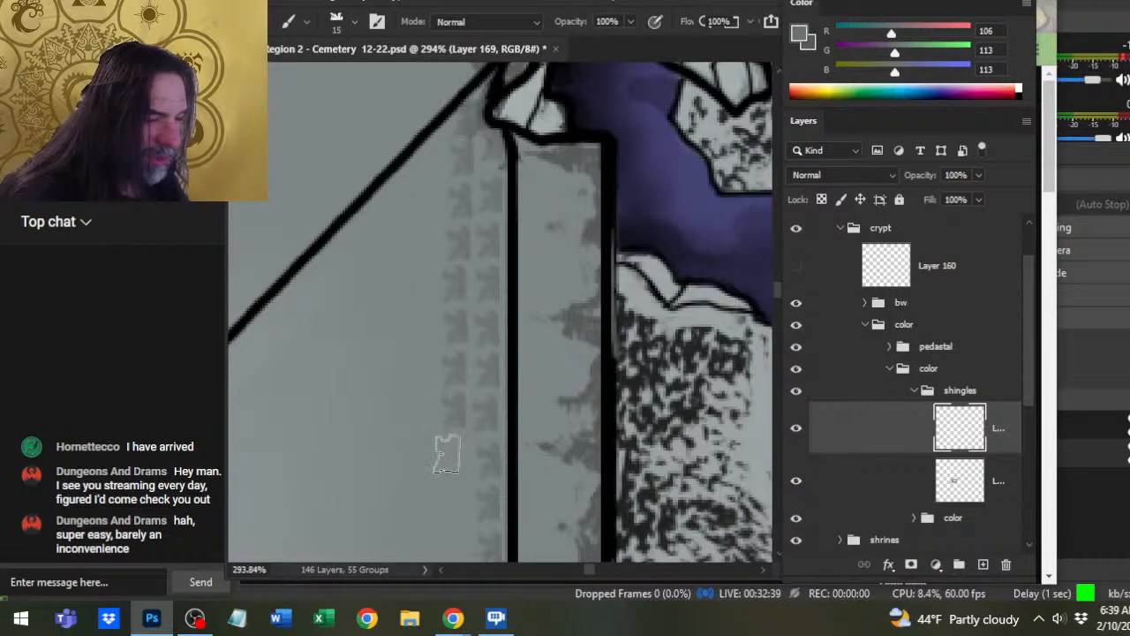
# - Paint a second grey shingle column beside the first, running south from the northeast corner past the broken stones along the trimless edge
pyautogui.moveTo(516, 391); pyautogui.dragTo(533, 290)
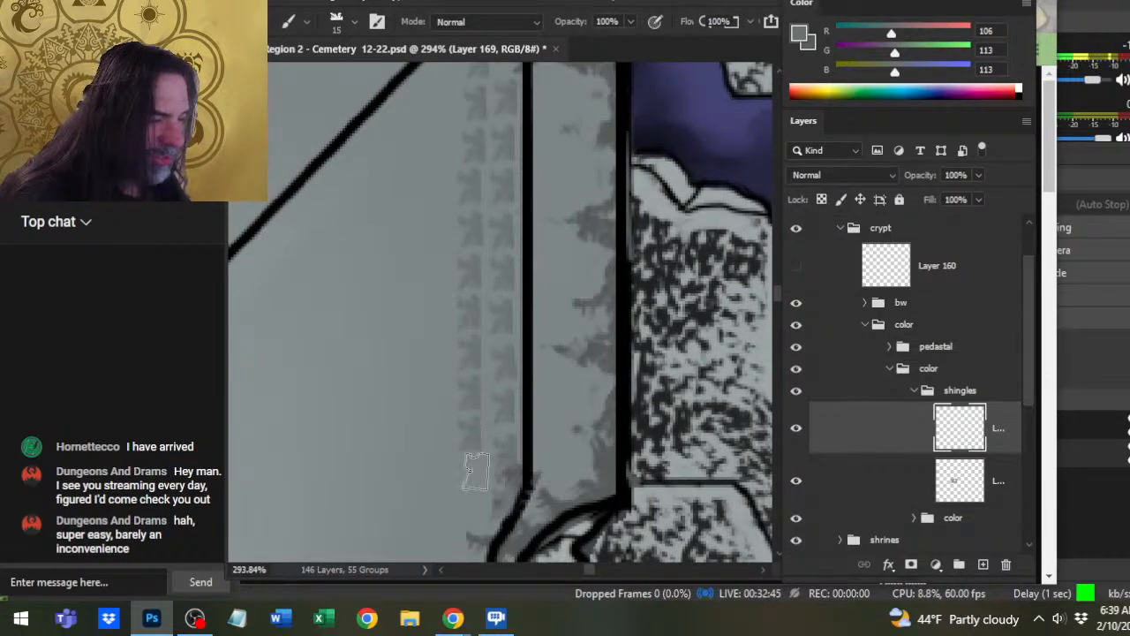
pyautogui.moveTo(463, 491); pyautogui.dragTo(477, 394)
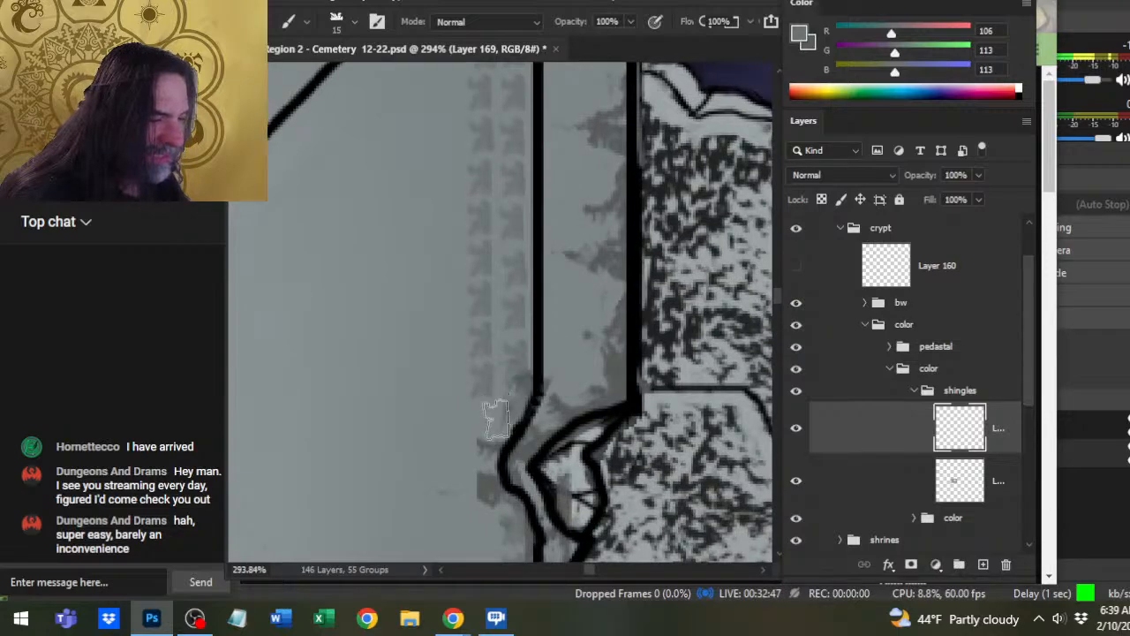
pyautogui.moveTo(500, 468); pyautogui.dragTo(536, 346)
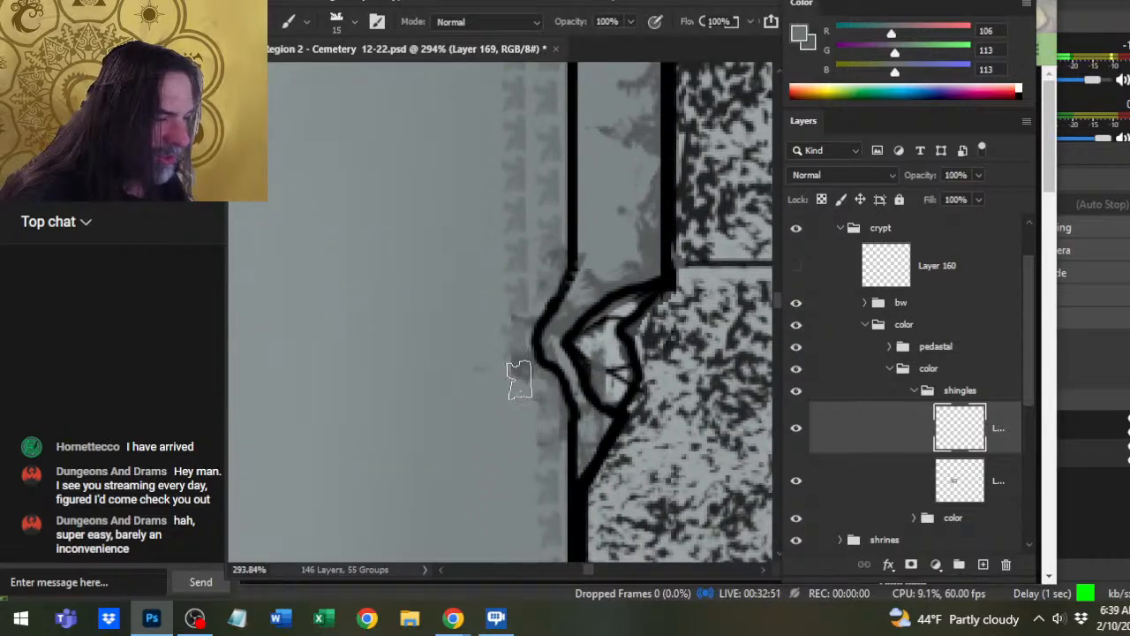
pyautogui.moveTo(512, 416); pyautogui.dragTo(545, 323)
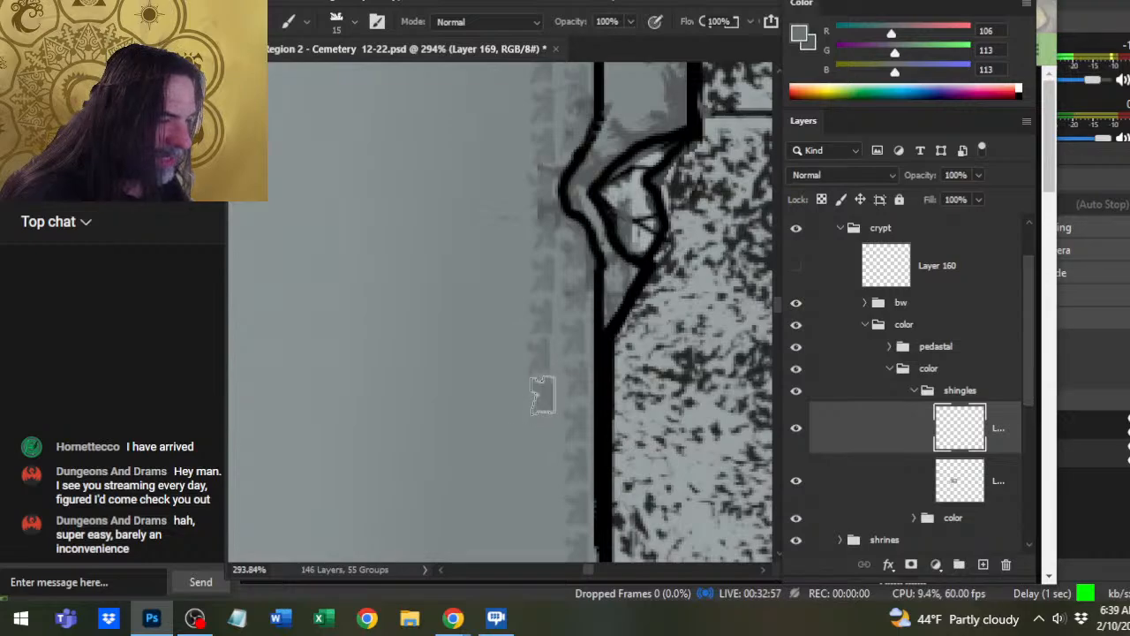
pyautogui.moveTo(541, 420); pyautogui.dragTo(543, 347)
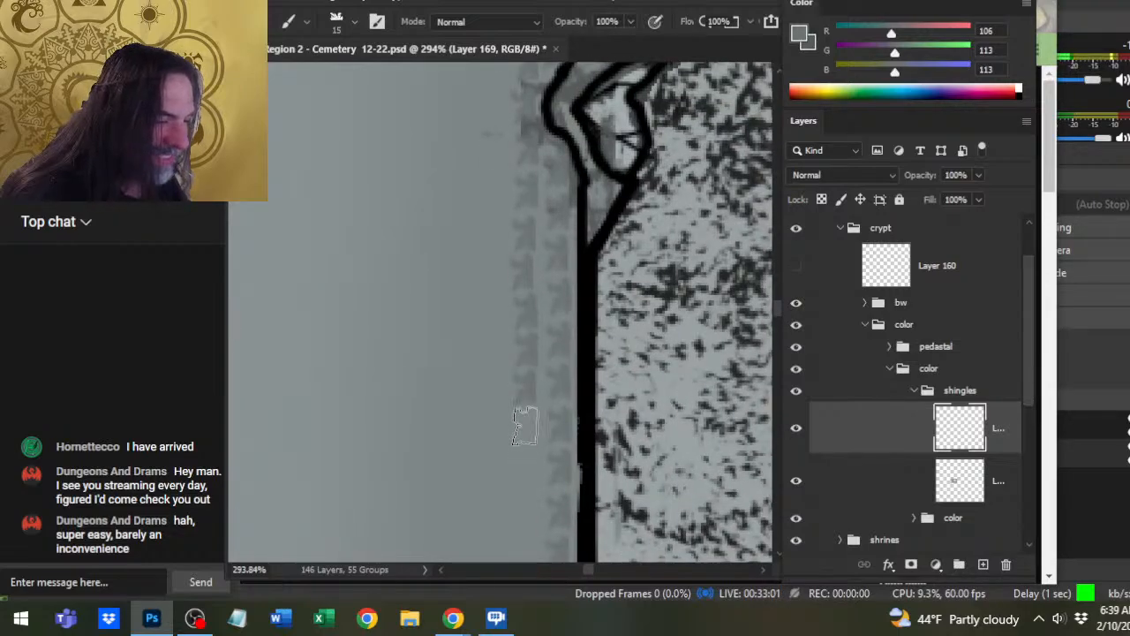
pyautogui.moveTo(524, 429); pyautogui.dragTo(544, 351)
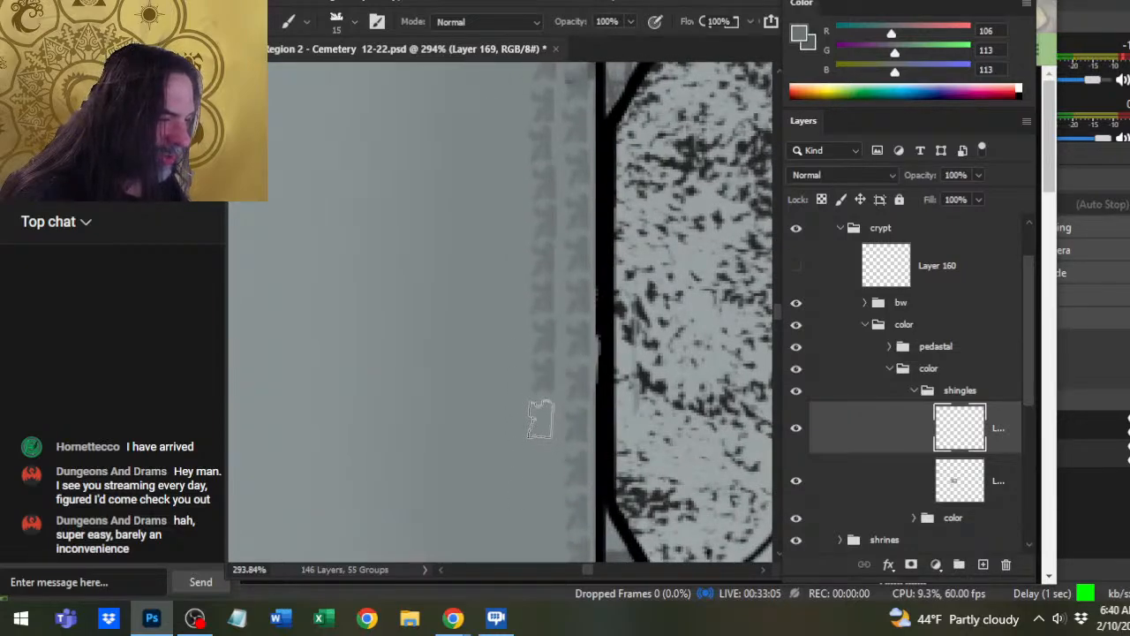
pyautogui.moveTo(537, 462); pyautogui.dragTo(599, 326)
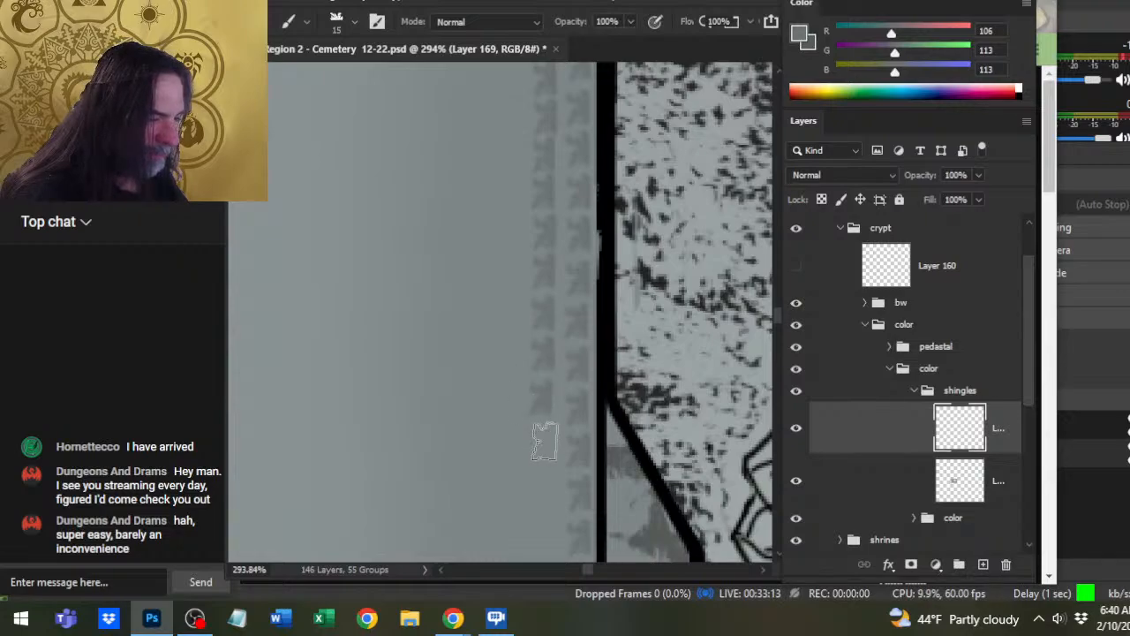
# - Continue the second shingle column south past the trim's angled break to the rubble at the roof's southeast corner
pyautogui.scroll(-3, 547, 416)
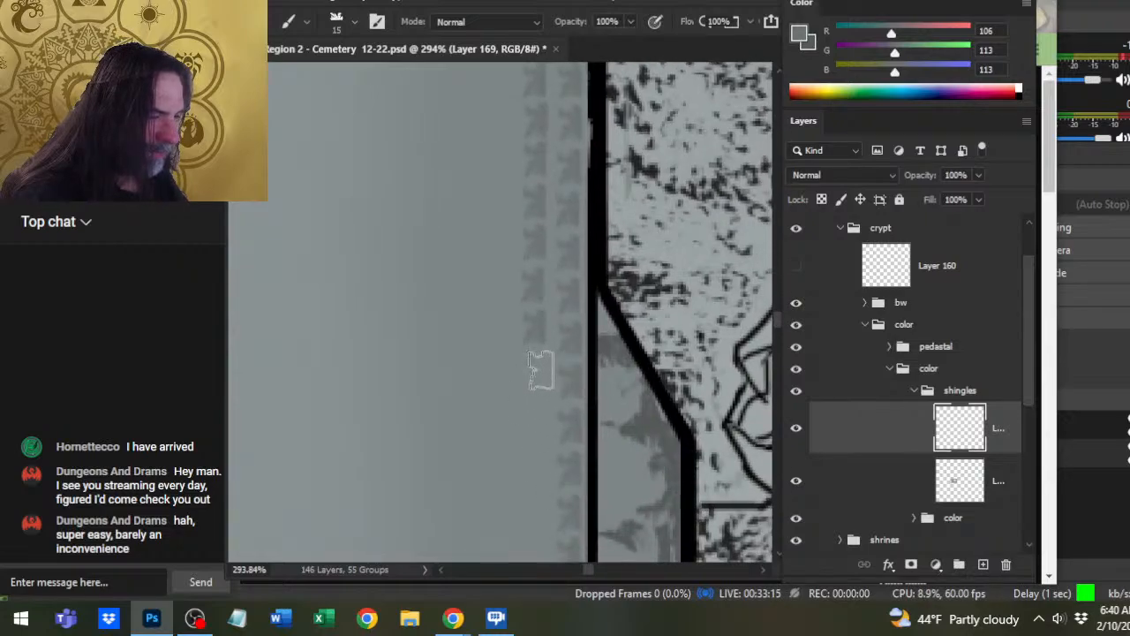
pyautogui.scroll(-2, 559, 411)
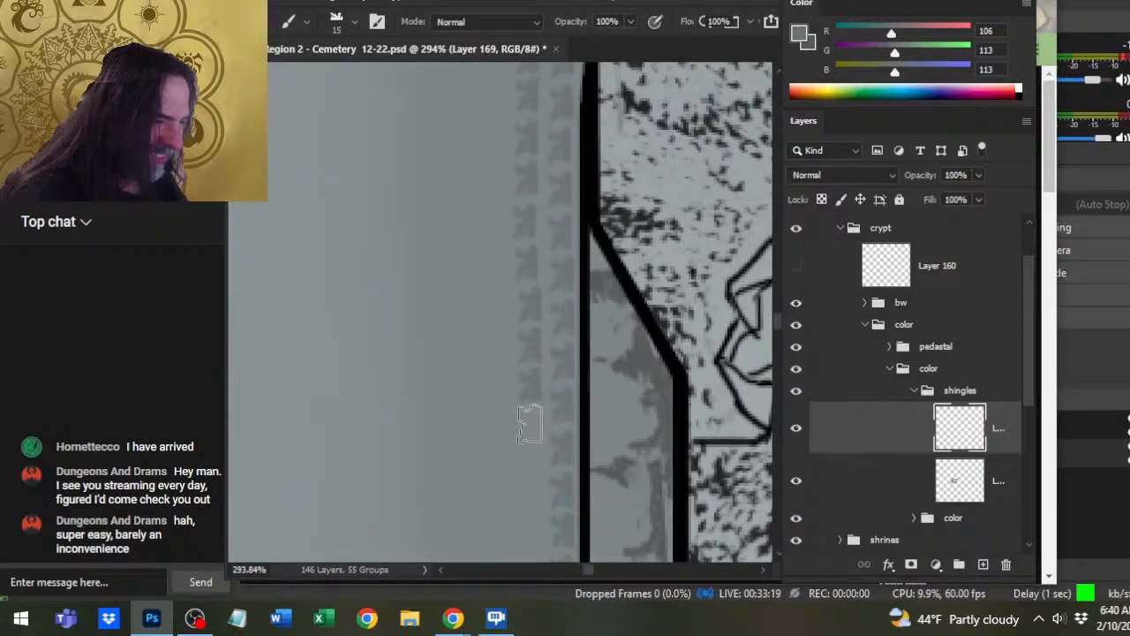
pyautogui.click(530, 428)
pyautogui.moveTo(585, 404); pyautogui.dragTo(581, 331)
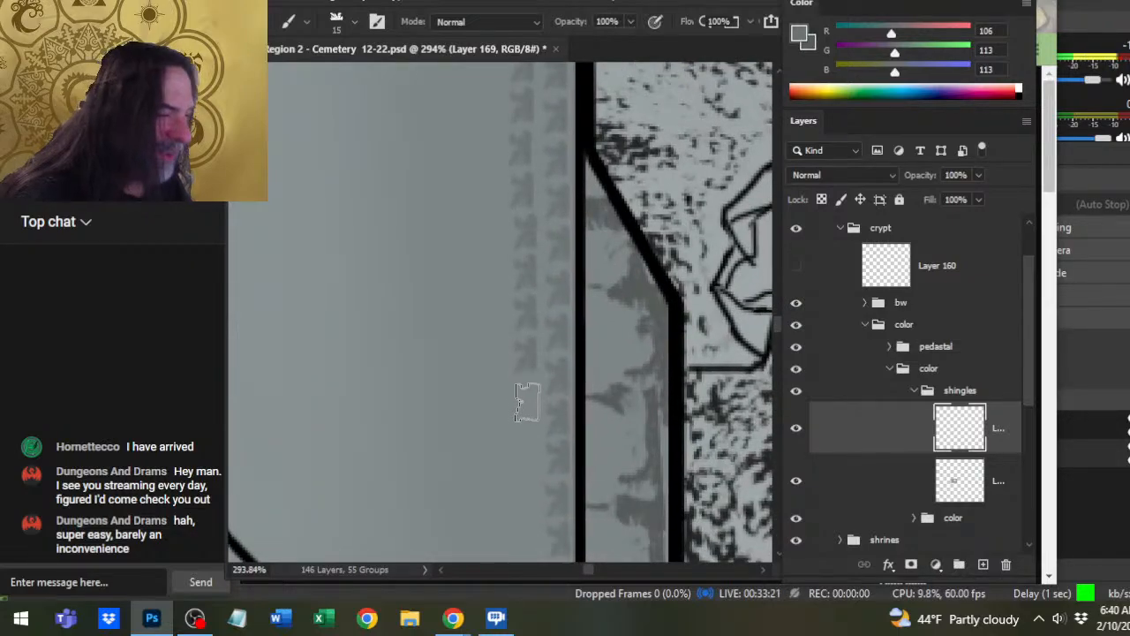
pyautogui.click(527, 393)
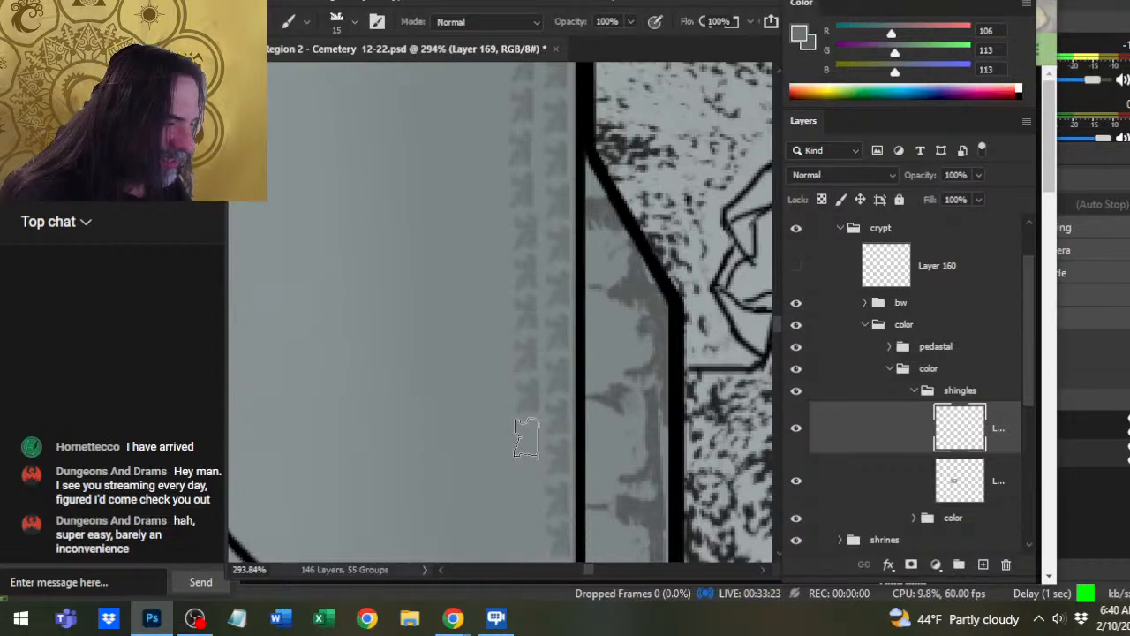
pyautogui.moveTo(588, 454); pyautogui.dragTo(580, 383)
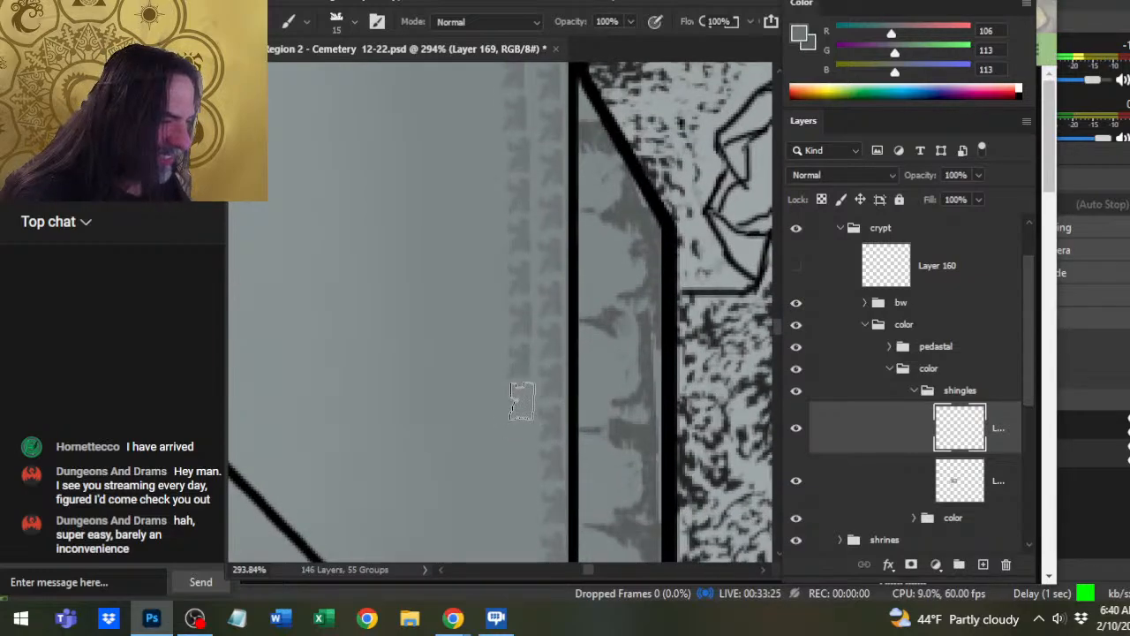
pyautogui.moveTo(589, 461); pyautogui.dragTo(598, 315)
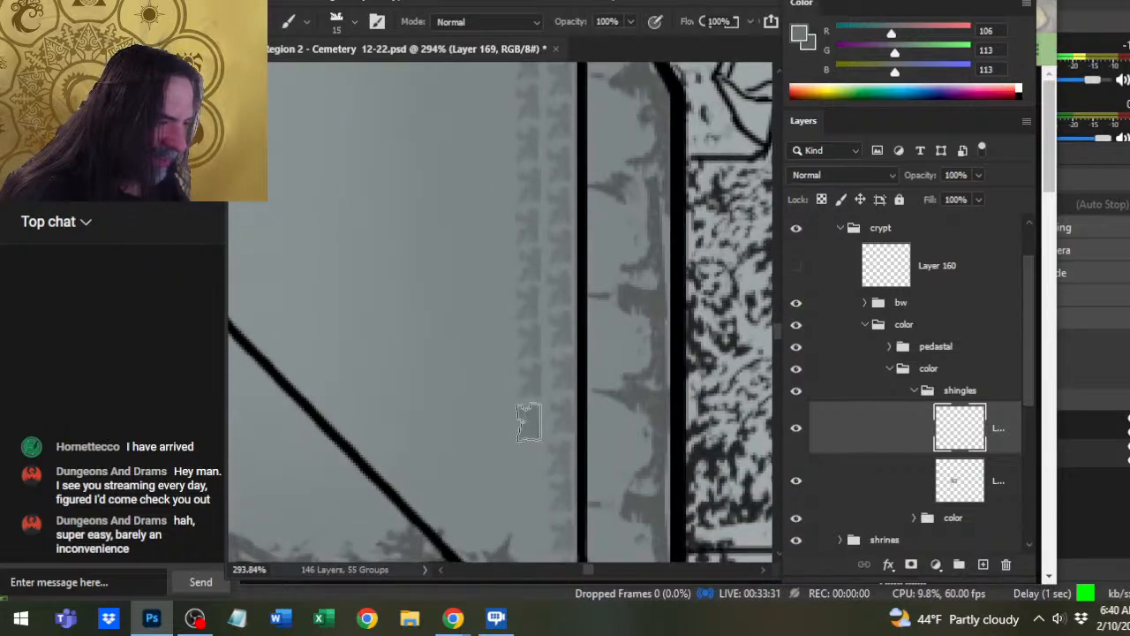
pyautogui.click(527, 504)
pyautogui.moveTo(604, 451); pyautogui.dragTo(613, 345)
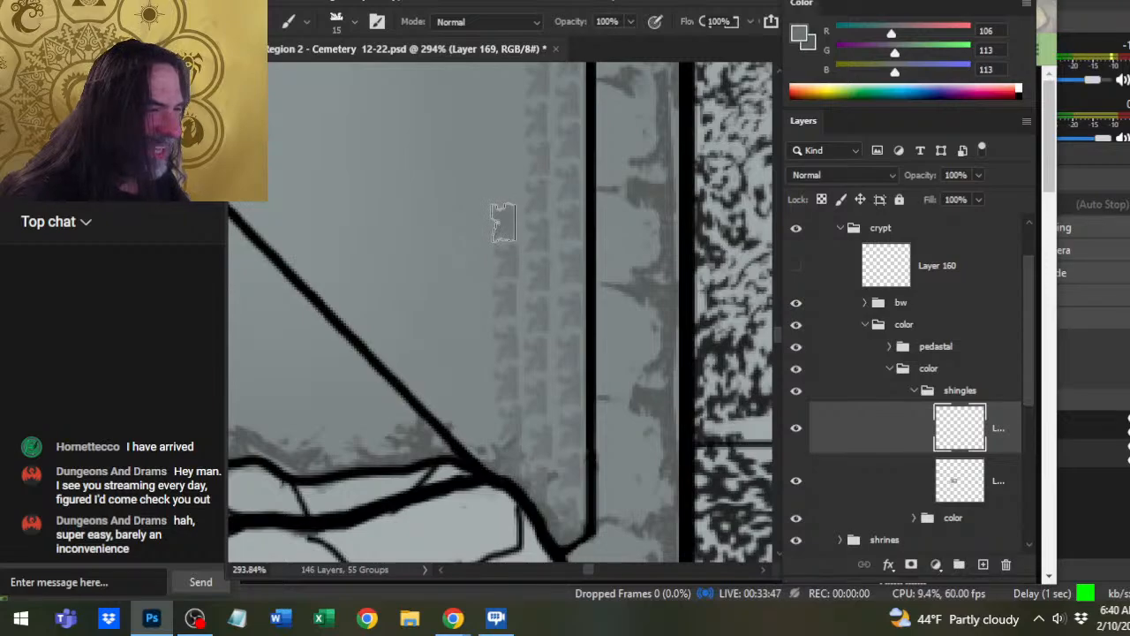
# - Paint a third grey shingle column inside the second, running north from the southeast rubble to the trim's angled break
pyautogui.scroll(2, 525, 185)
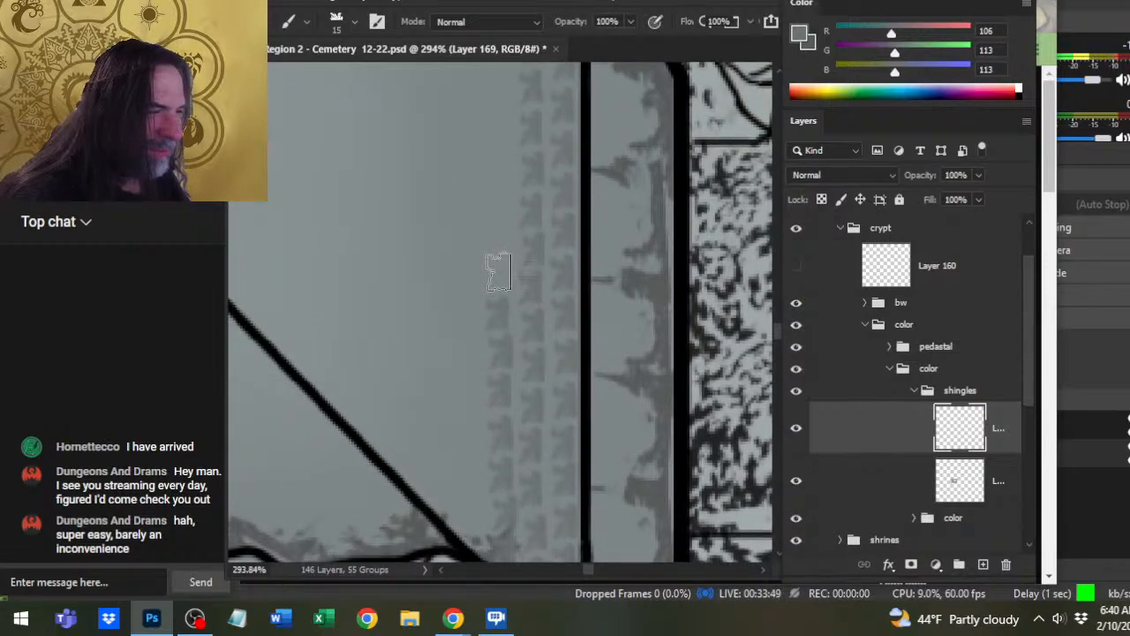
pyautogui.scroll(2, 536, 311)
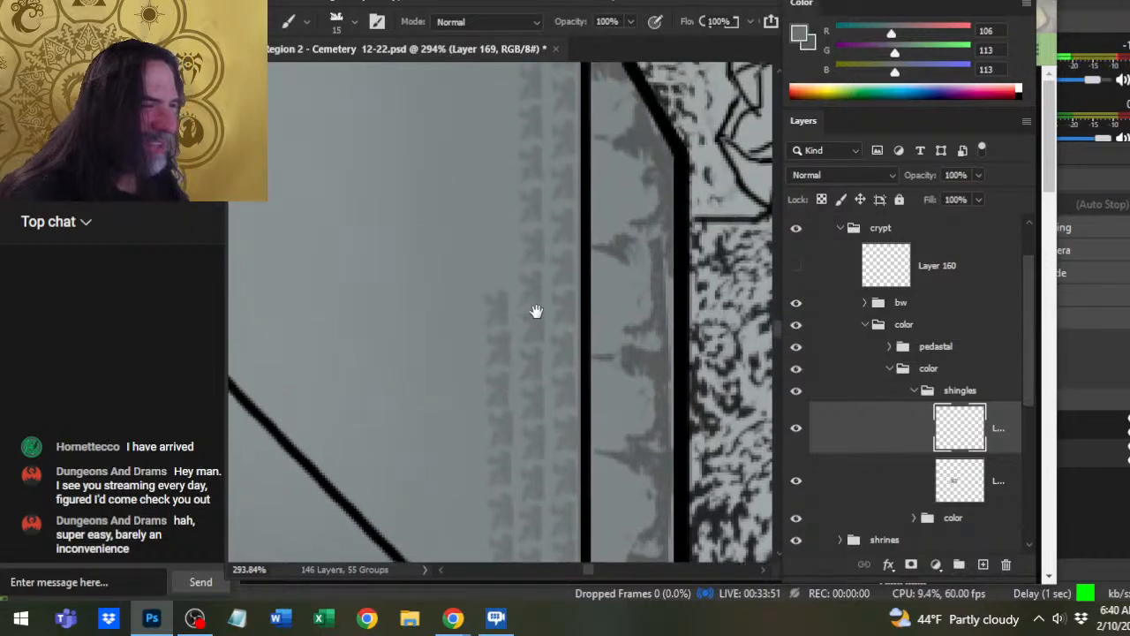
pyautogui.moveTo(536, 311); pyautogui.dragTo(533, 293)
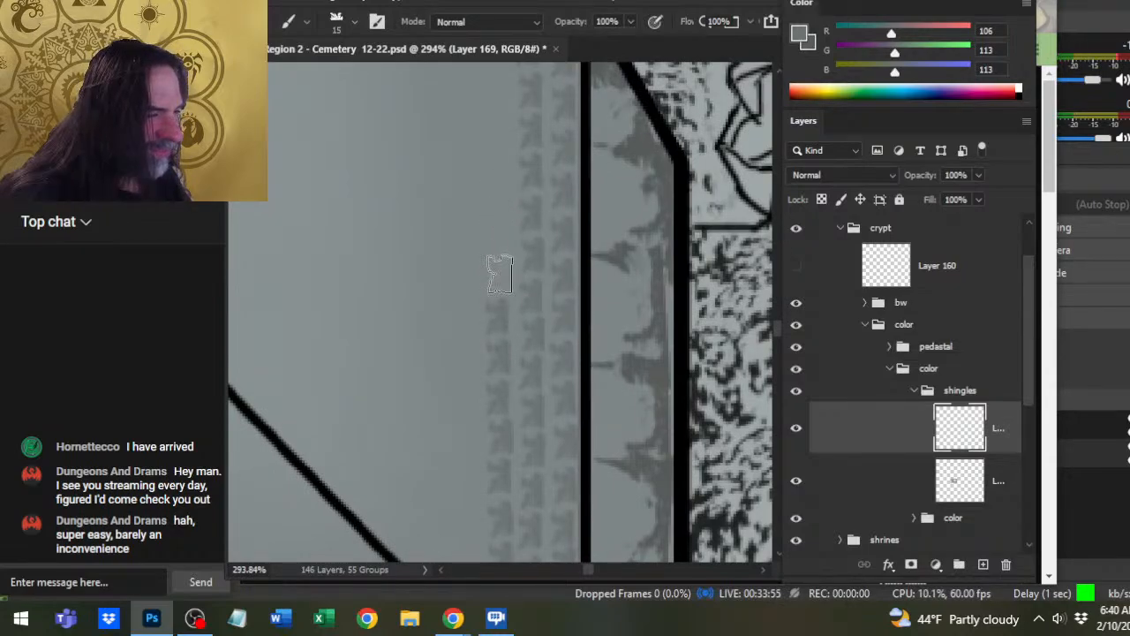
pyautogui.scroll(3, 527, 308)
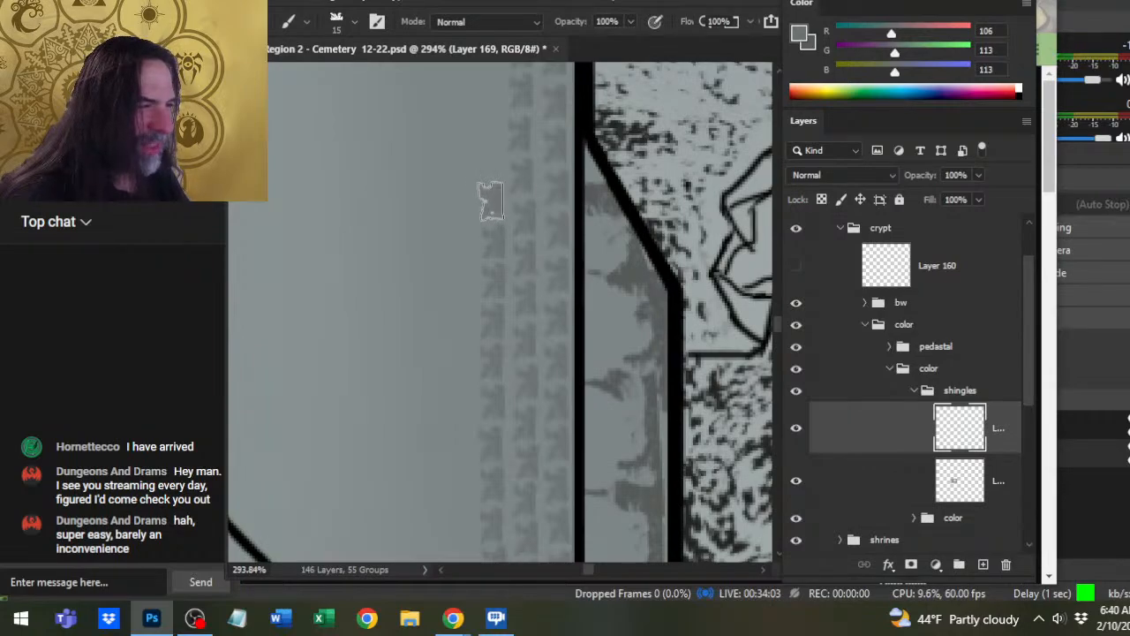
pyautogui.moveTo(531, 179); pyautogui.dragTo(542, 293)
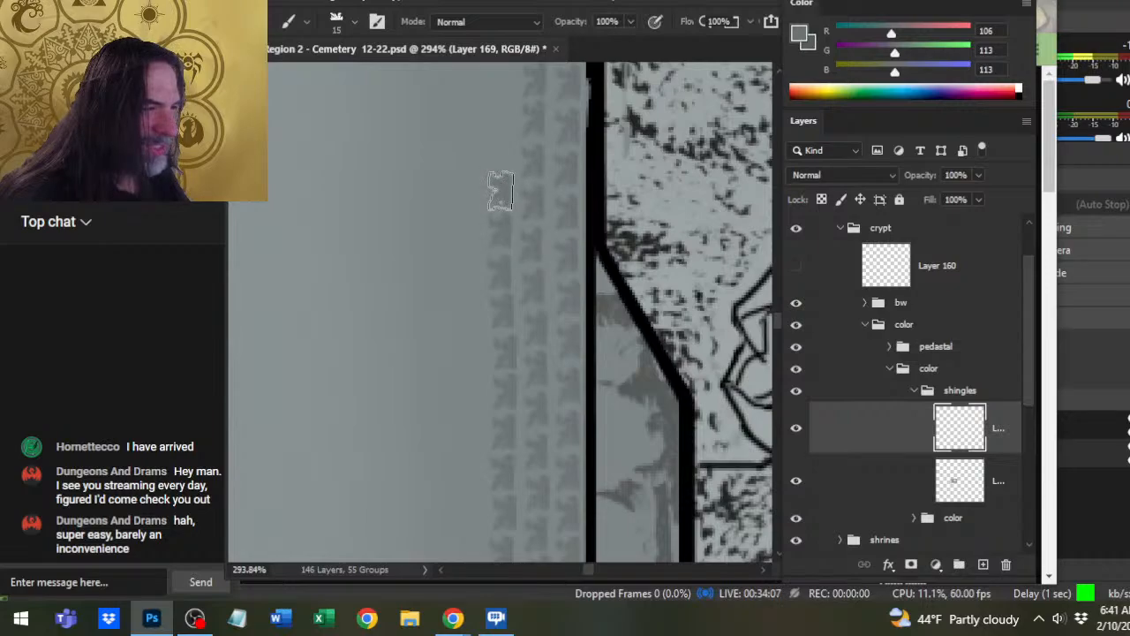
pyautogui.moveTo(573, 129); pyautogui.dragTo(547, 310)
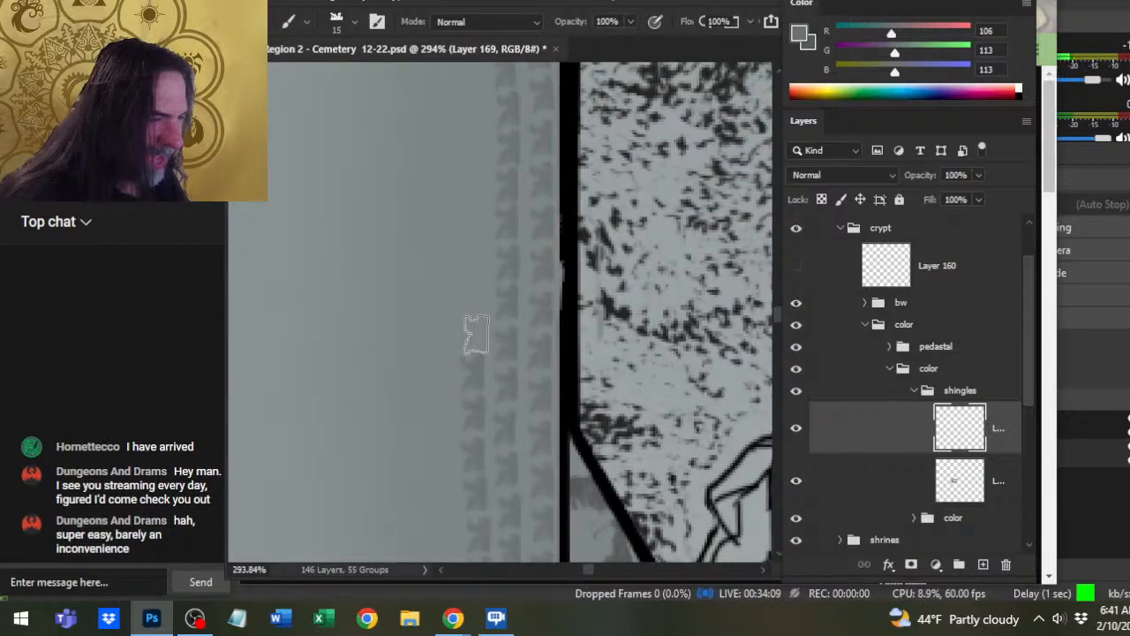
# - Continue the third shingle column north along the trimless edge to just below the broken stones
pyautogui.click(474, 250)
pyautogui.moveTo(529, 255); pyautogui.dragTo(522, 388)
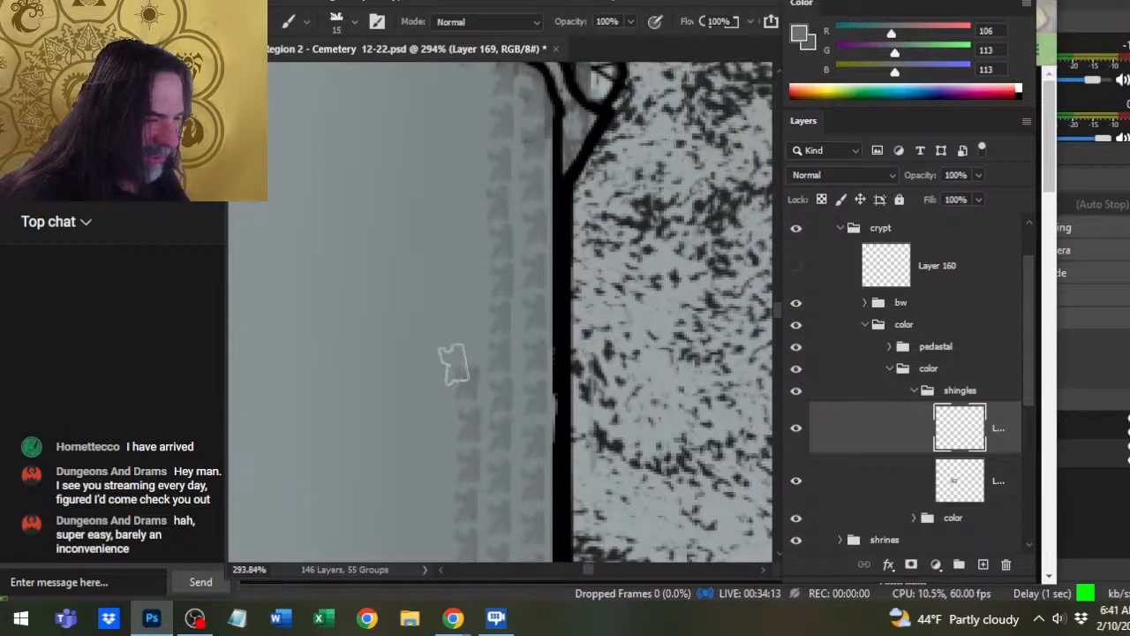
pyautogui.click(468, 341)
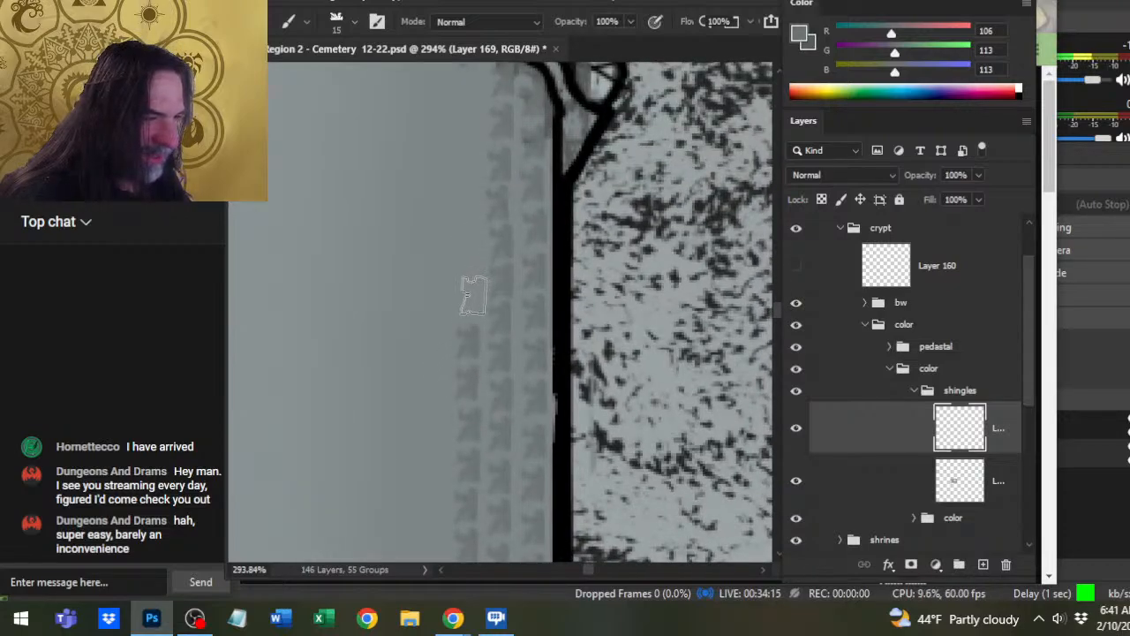
pyautogui.click(471, 300)
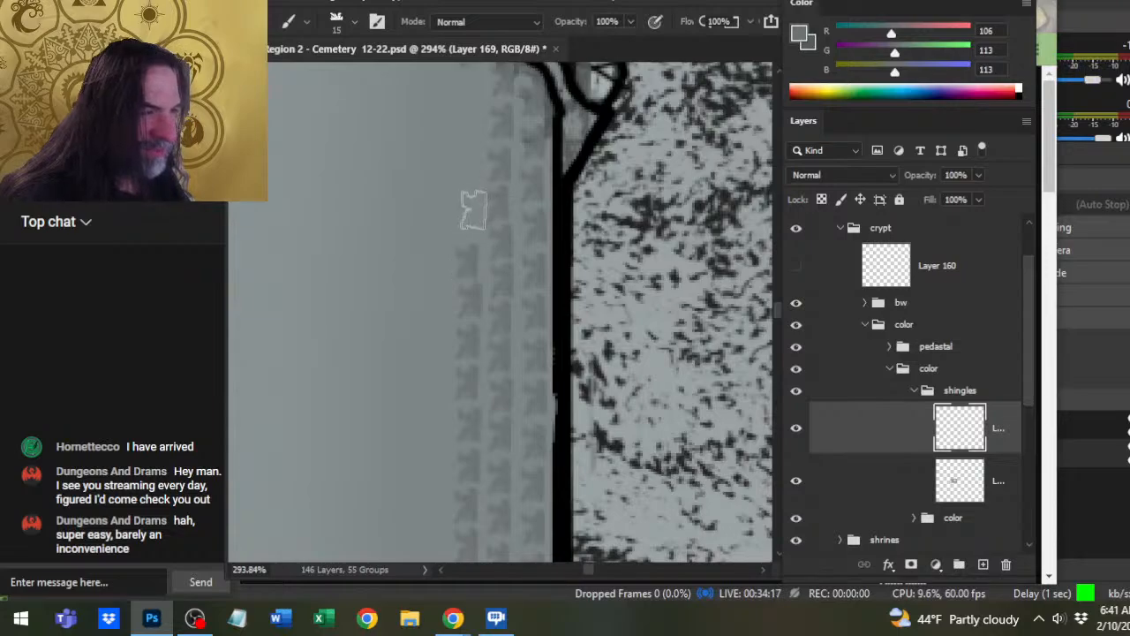
pyautogui.click(464, 226)
pyautogui.moveTo(530, 177); pyautogui.dragTo(541, 308)
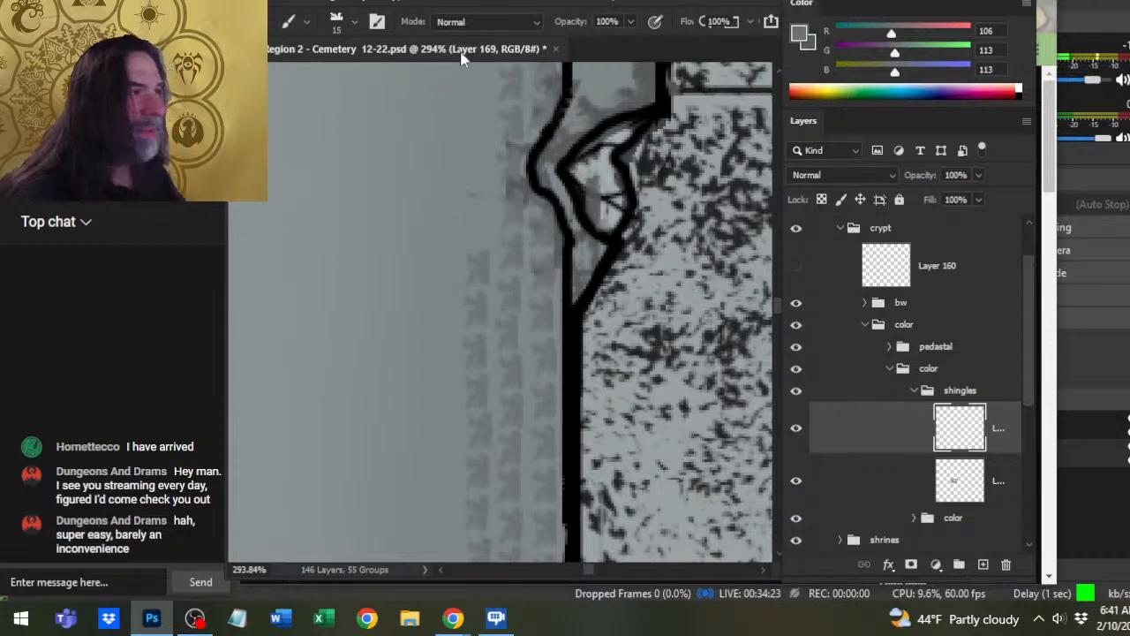
# - Open the brush settings and increase the shingle brush's tip spacing to 435%
pyautogui.click(565, 2)
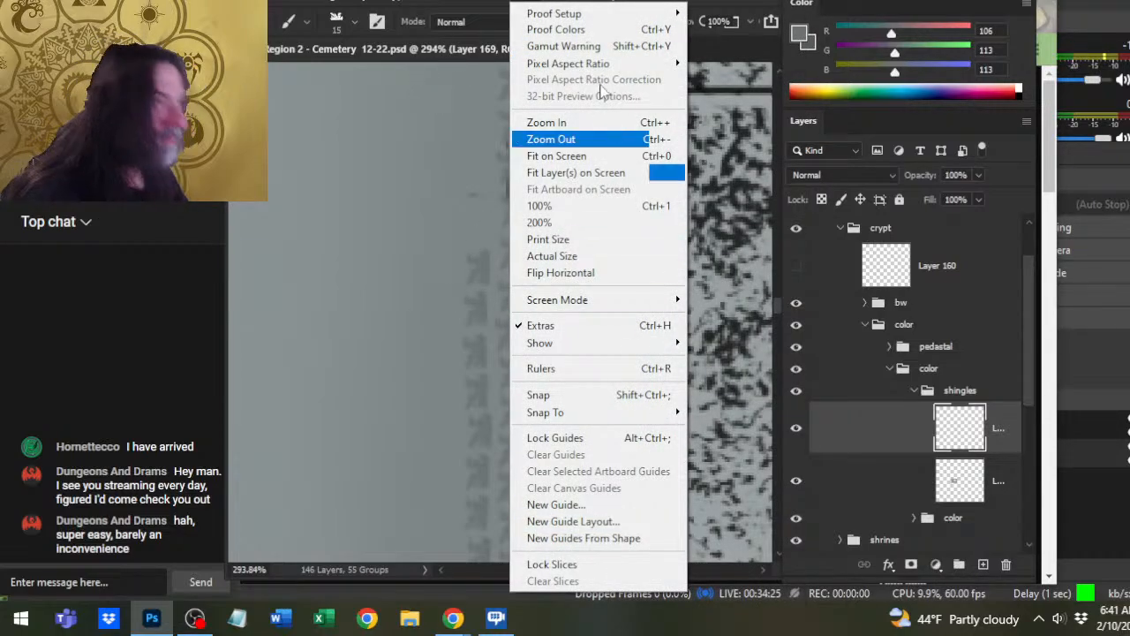
pyautogui.moveTo(609, 5)
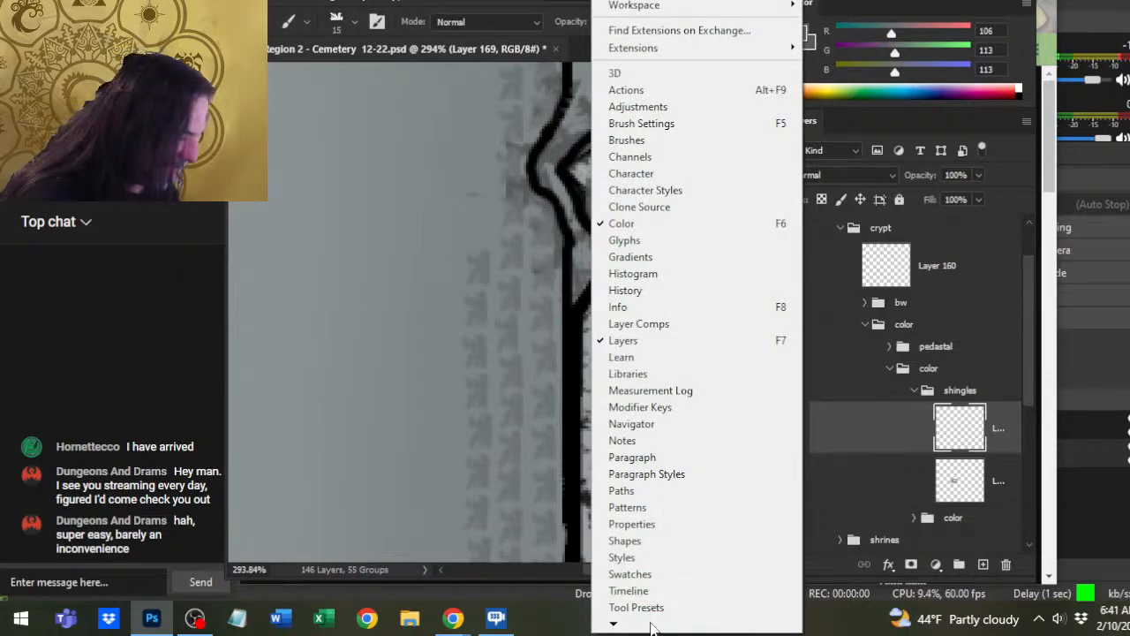
pyautogui.moveTo(652, 629)
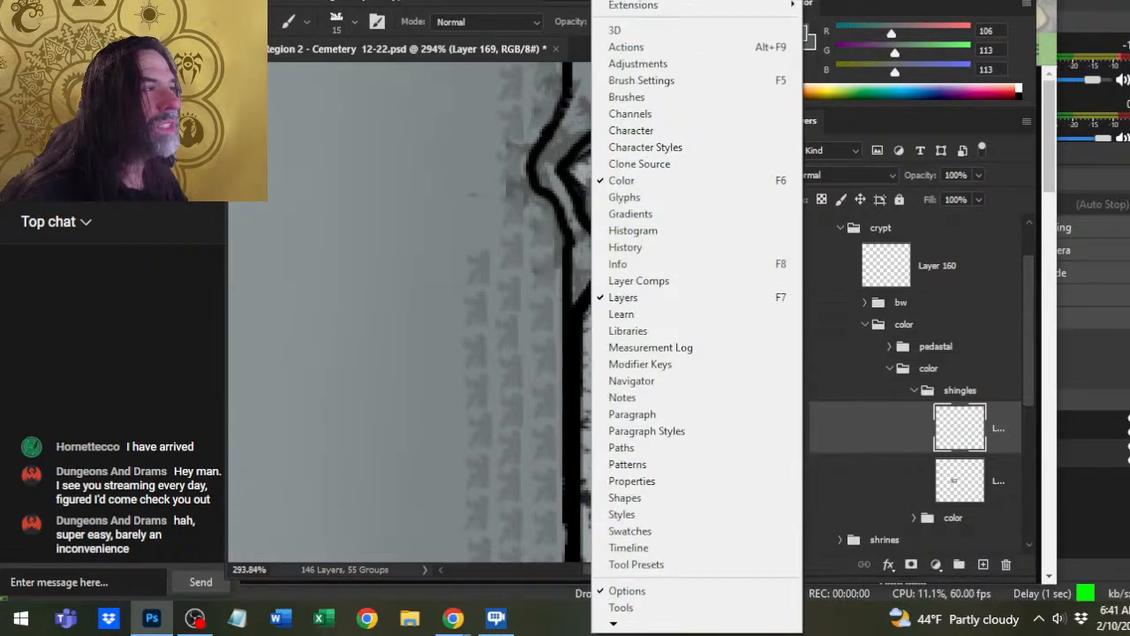
pyautogui.click(661, 79)
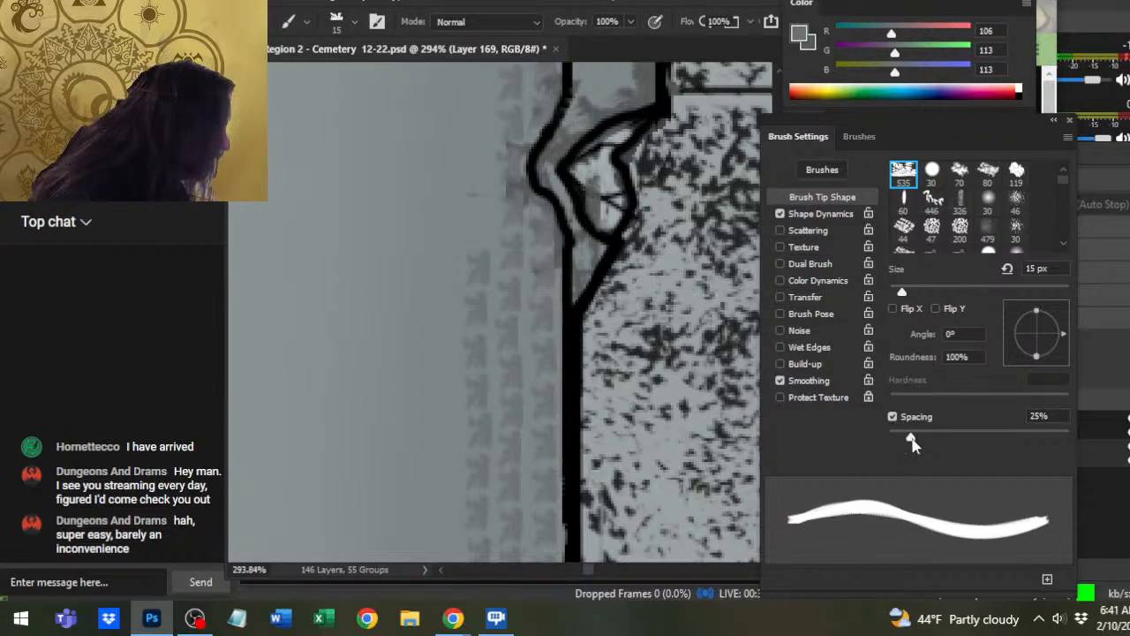
pyautogui.moveTo(912, 439); pyautogui.dragTo(1045, 438)
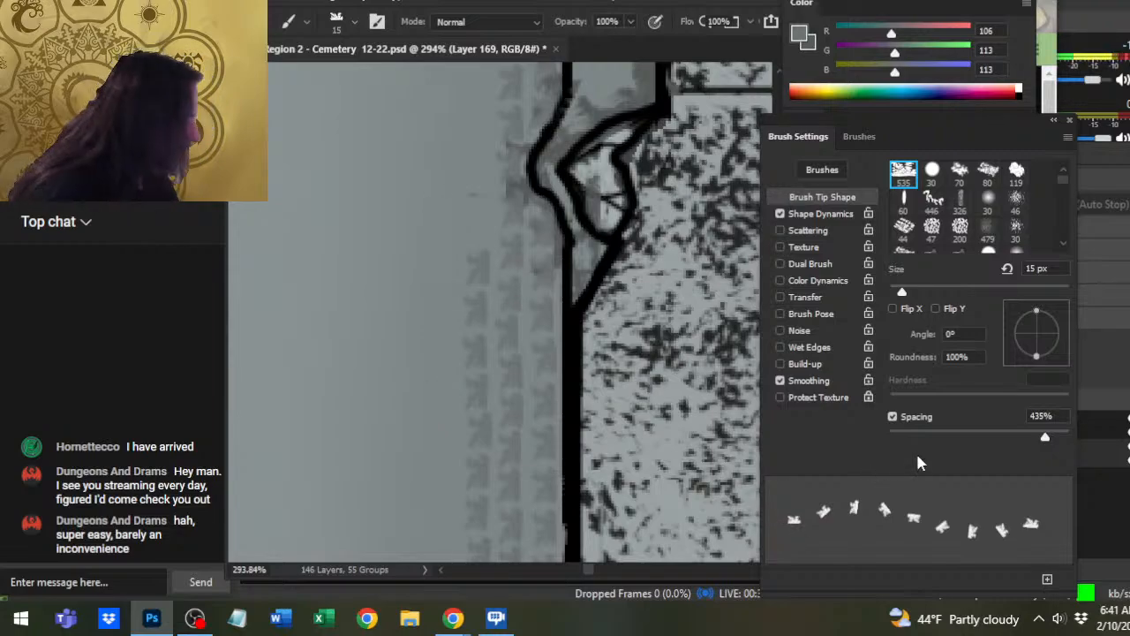
# - Try shingle brush spacings of 143%, 165%, 176% and 184% with test strokes on the bare roof, undoing each
pyautogui.moveTo(1043, 439); pyautogui.dragTo(999, 438)
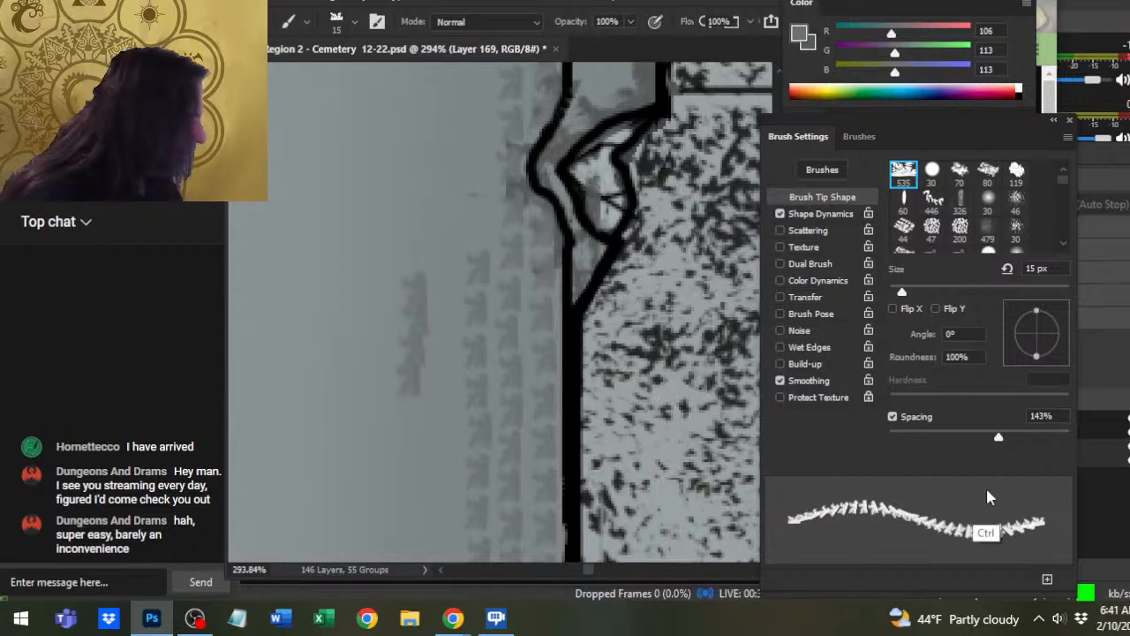
pyautogui.moveTo(999, 439); pyautogui.dragTo(1009, 439)
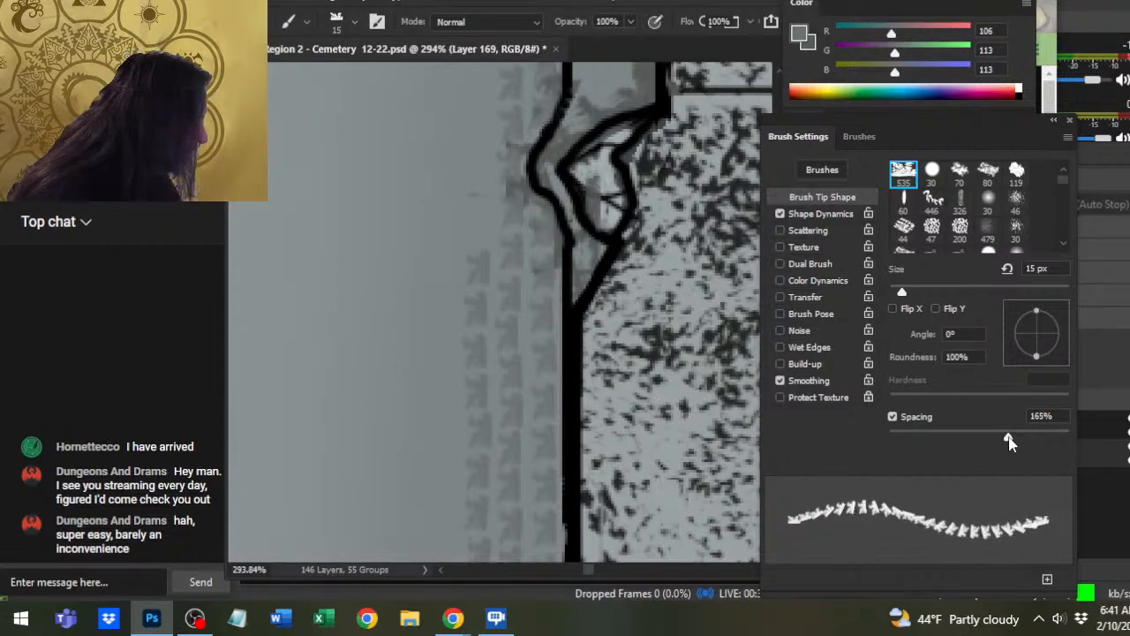
pyautogui.moveTo(435, 347); pyautogui.dragTo(431, 383)
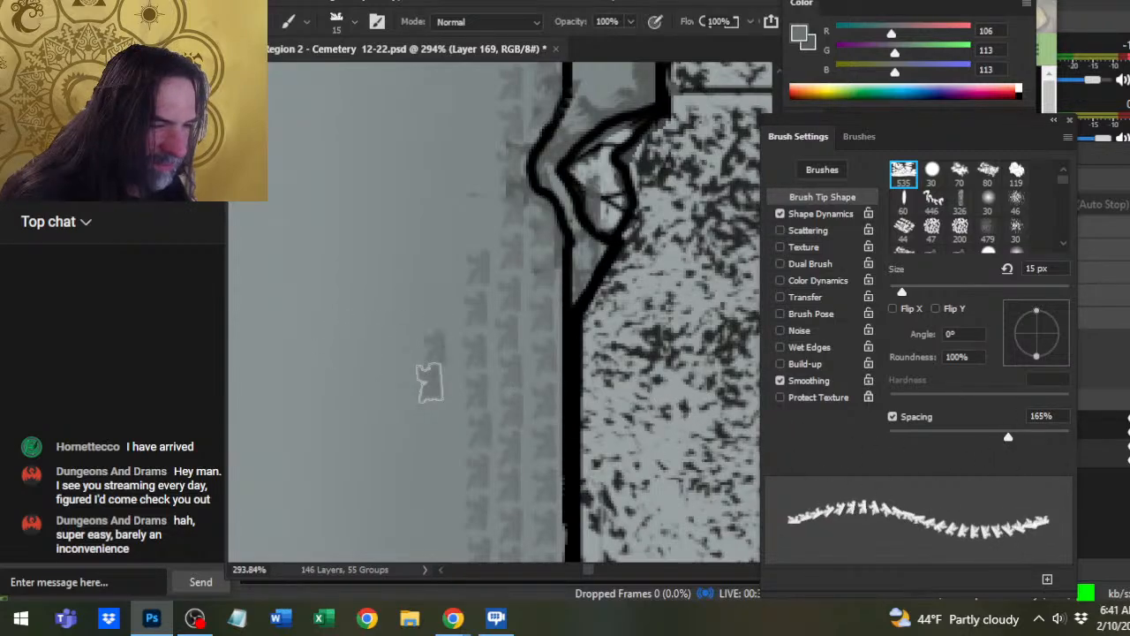
pyautogui.hotkey('ctrl', 'z')
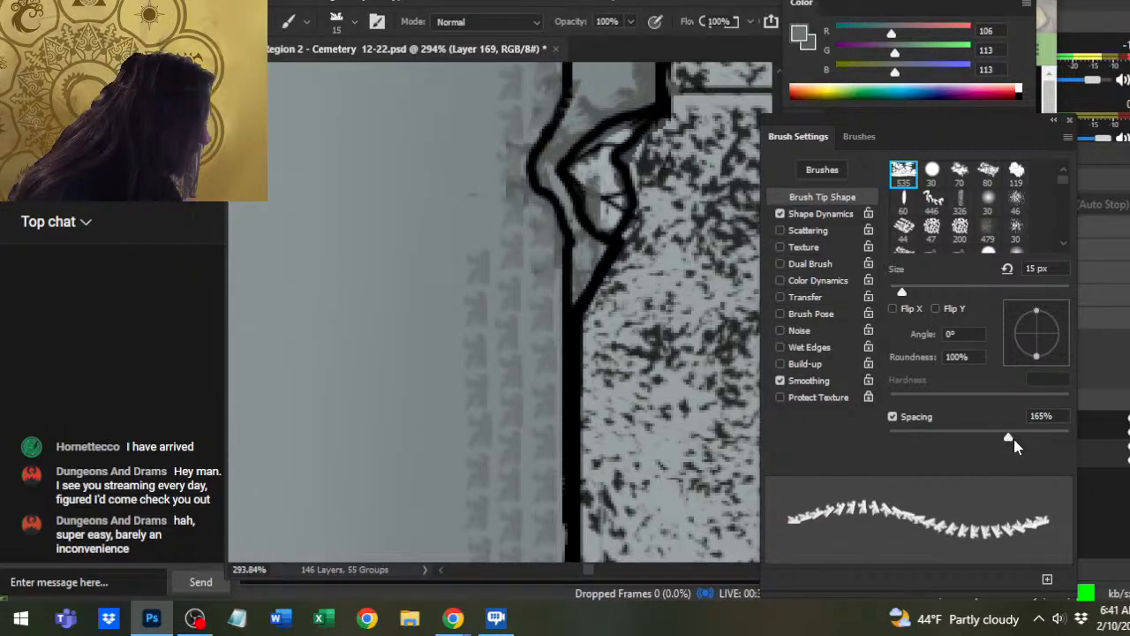
pyautogui.moveTo(1009, 439); pyautogui.dragTo(1014, 439)
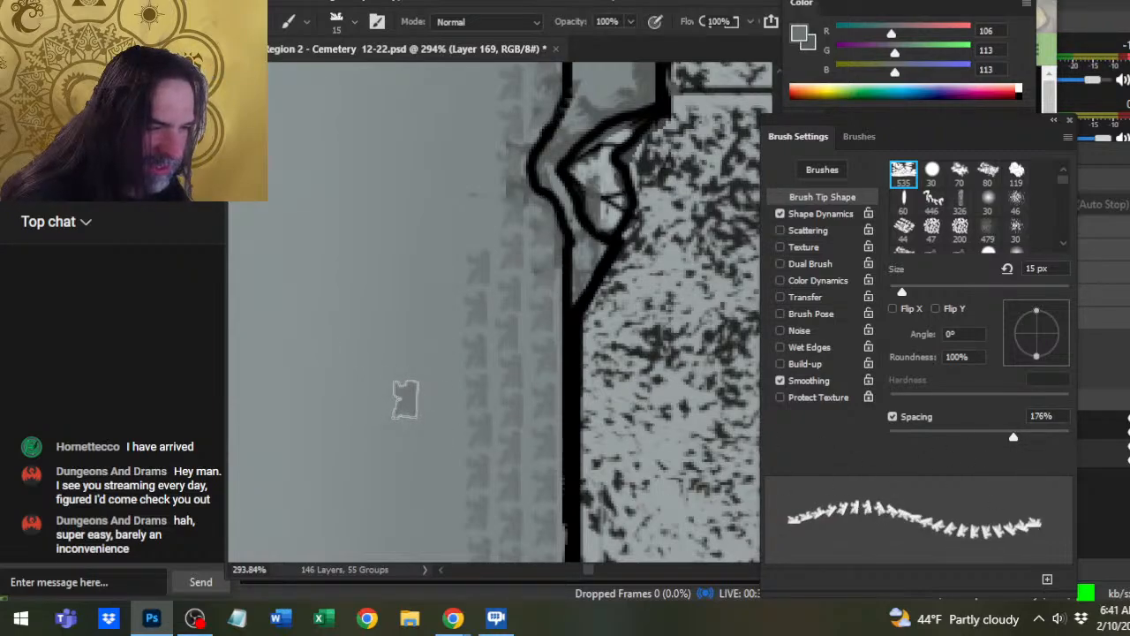
pyautogui.hotkey('ctrl', 'z')
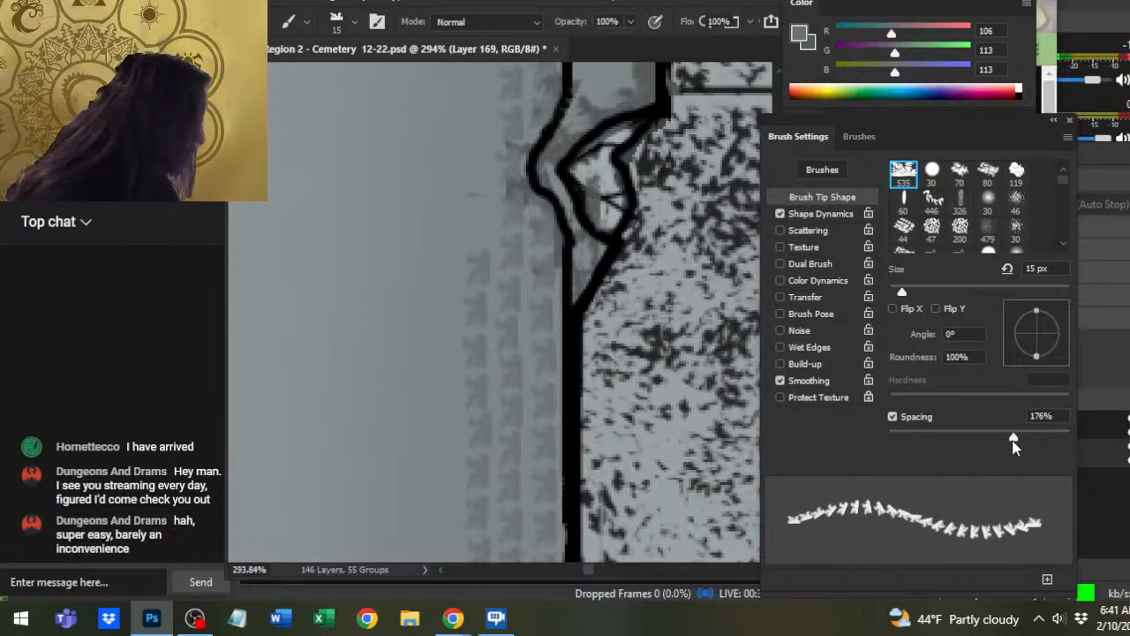
pyautogui.moveTo(1014, 439); pyautogui.dragTo(1019, 439)
pyautogui.moveTo(407, 340); pyautogui.dragTo(403, 386)
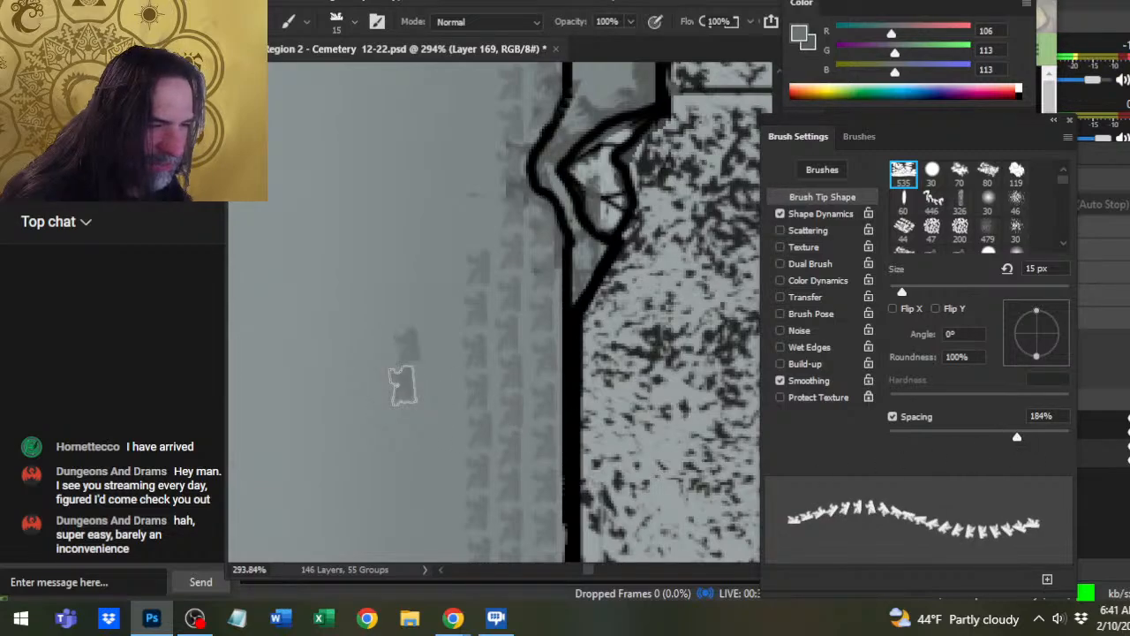
pyautogui.hotkey('ctrl', 'z')
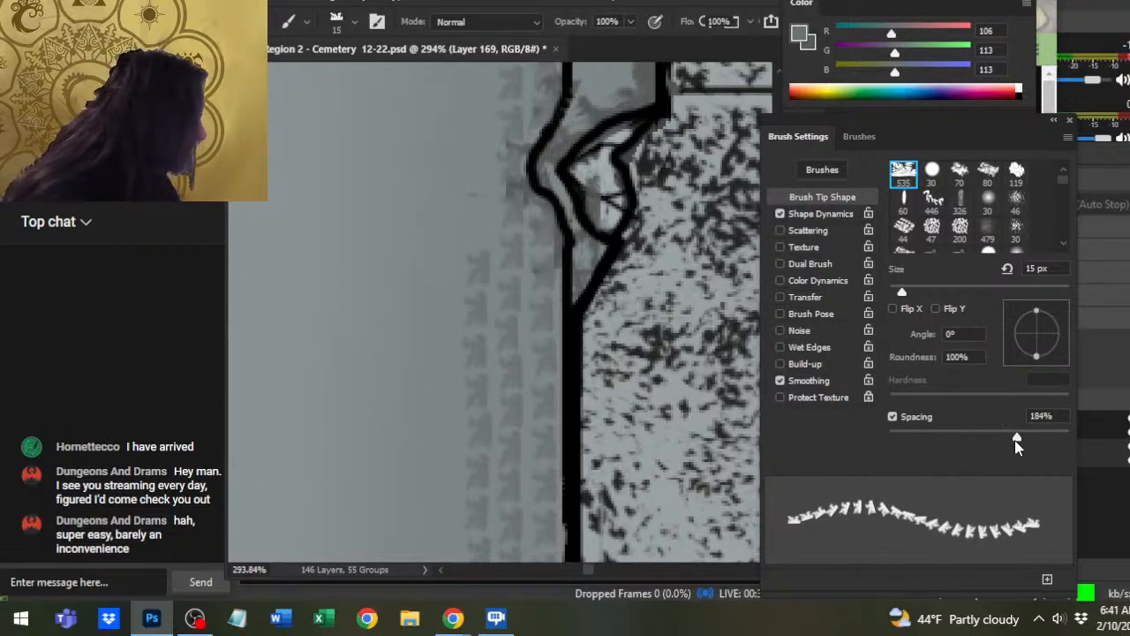
# - Try a shingle brush spacing of 188% with two test strokes on the bare roof and undo them
pyautogui.moveTo(1019, 439); pyautogui.dragTo(1022, 439)
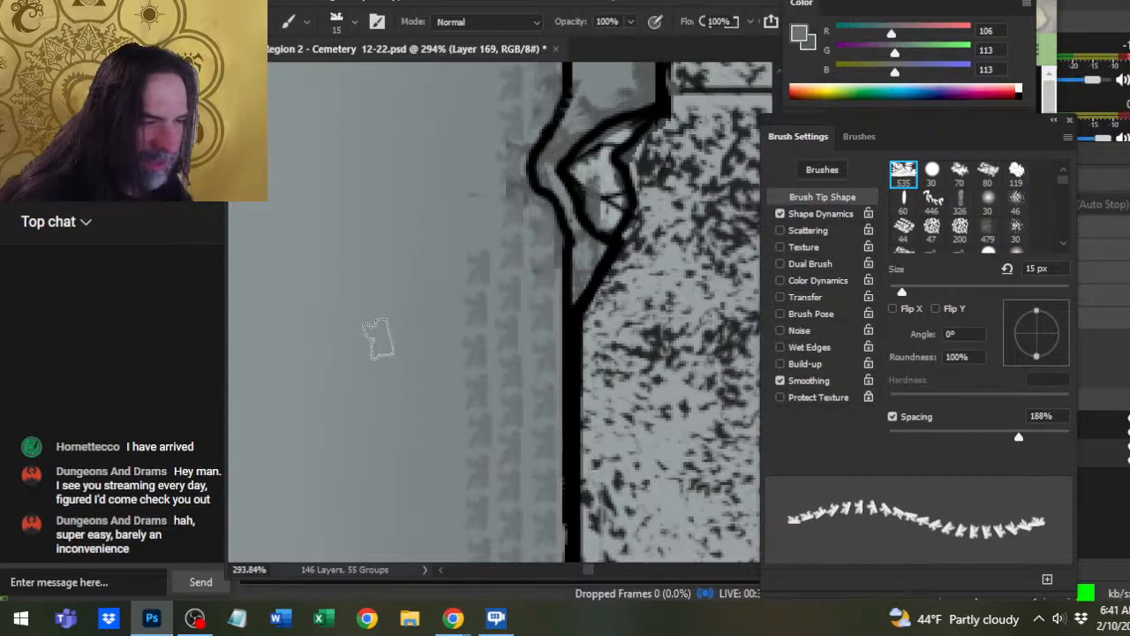
pyautogui.moveTo(378, 339); pyautogui.dragTo(360, 205)
pyautogui.moveTo(433, 281); pyautogui.dragTo(433, 102)
pyautogui.hotkey('ctrl', 'z')
pyautogui.hotkey('ctrl', 'z')
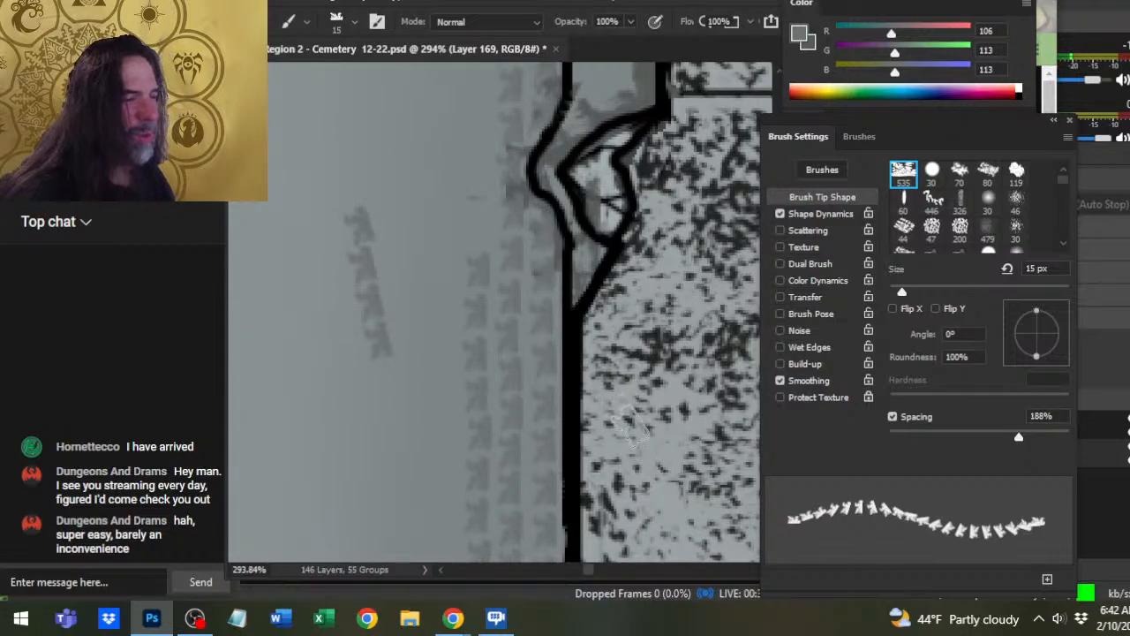
# - Set the shingle brush's spacing to 194%, undo the test stroke, and move the brush settings clear of the layer list
pyautogui.moveTo(1020, 439); pyautogui.dragTo(1023, 439)
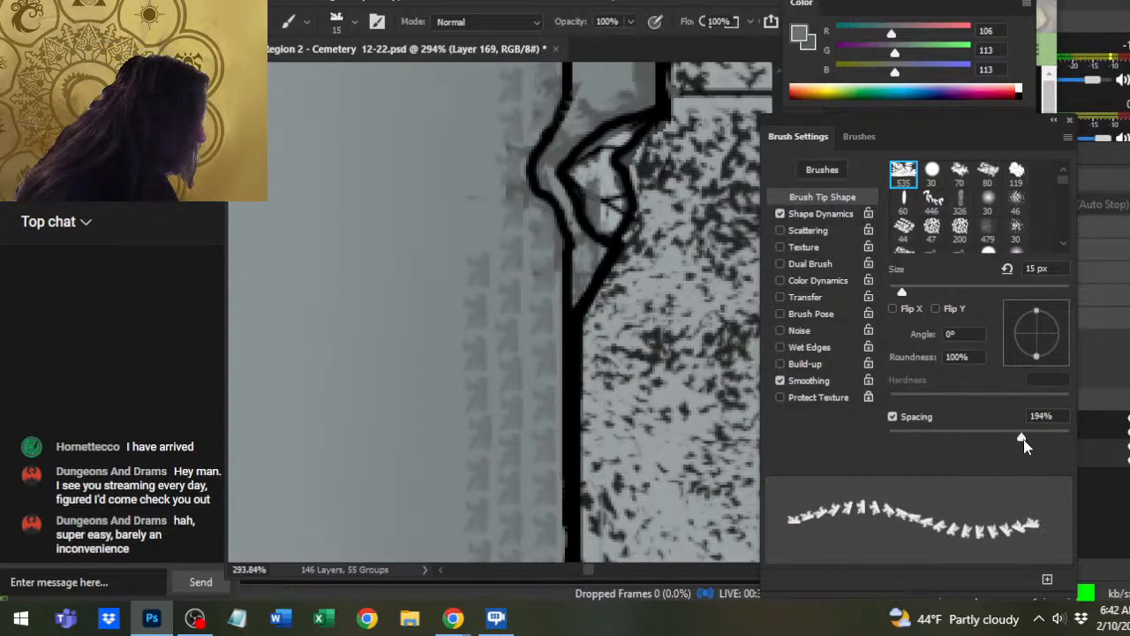
pyautogui.moveTo(389, 371); pyautogui.dragTo(389, 124)
pyautogui.hotkey('ctrl', 'z')
pyautogui.scroll(5, 559, 467)
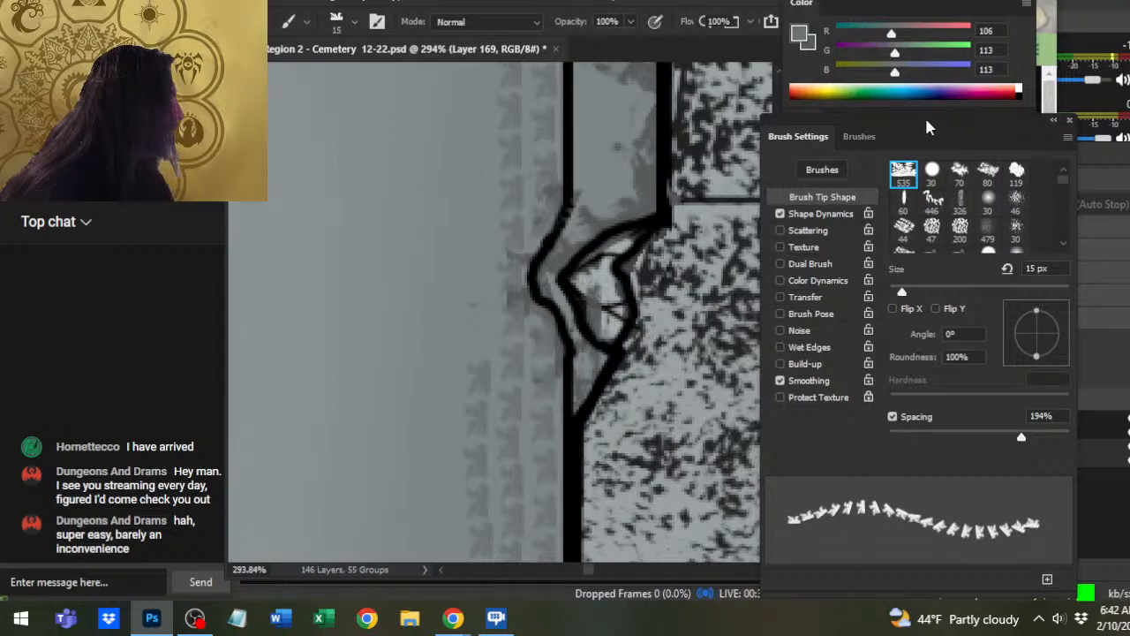
pyautogui.moveTo(894, 126); pyautogui.dragTo(1074, 157)
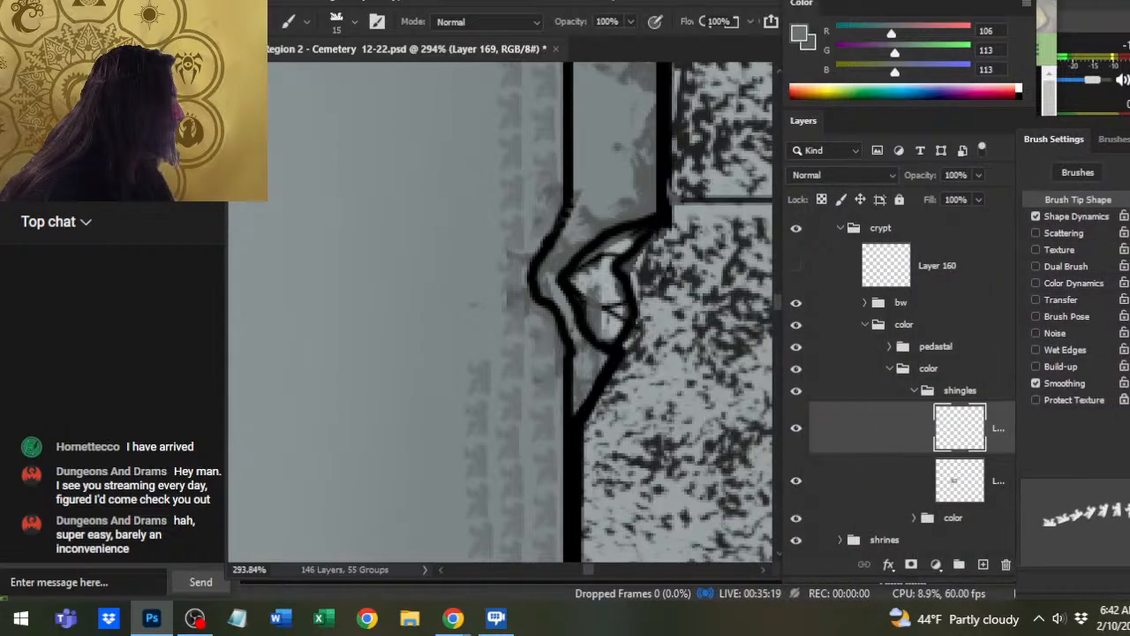
# - Switch to the YouTube live stream page in Chrome to check the chat, and return to Photoshop
pyautogui.hotkey('alt', 'Tab')
pyautogui.press('Tab')
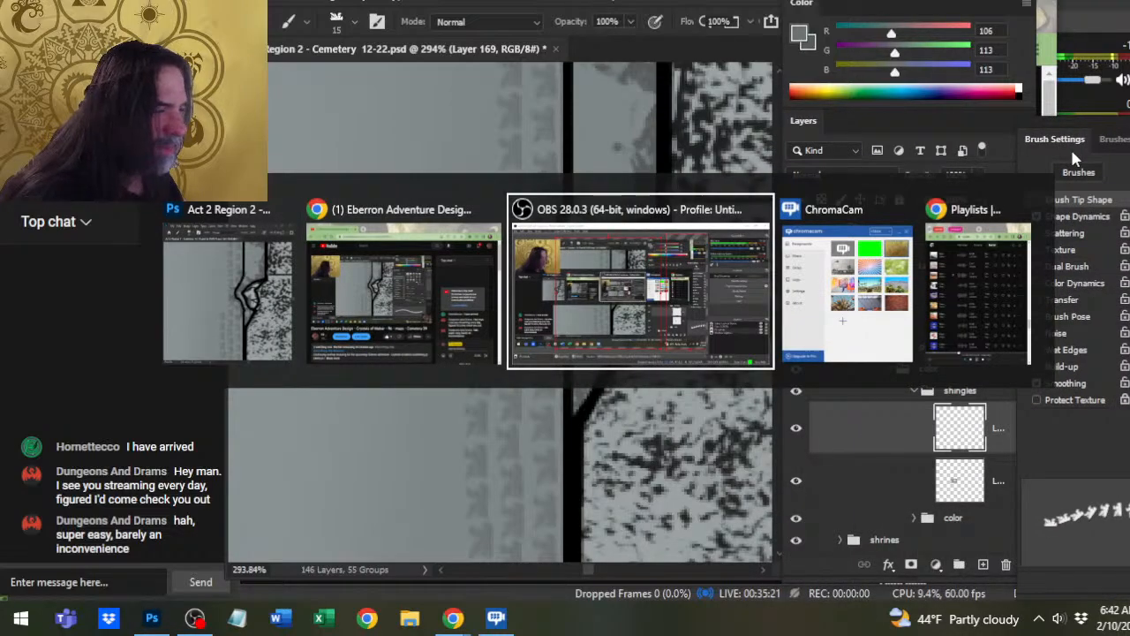
pyautogui.hotkey('shift', 'Tab')
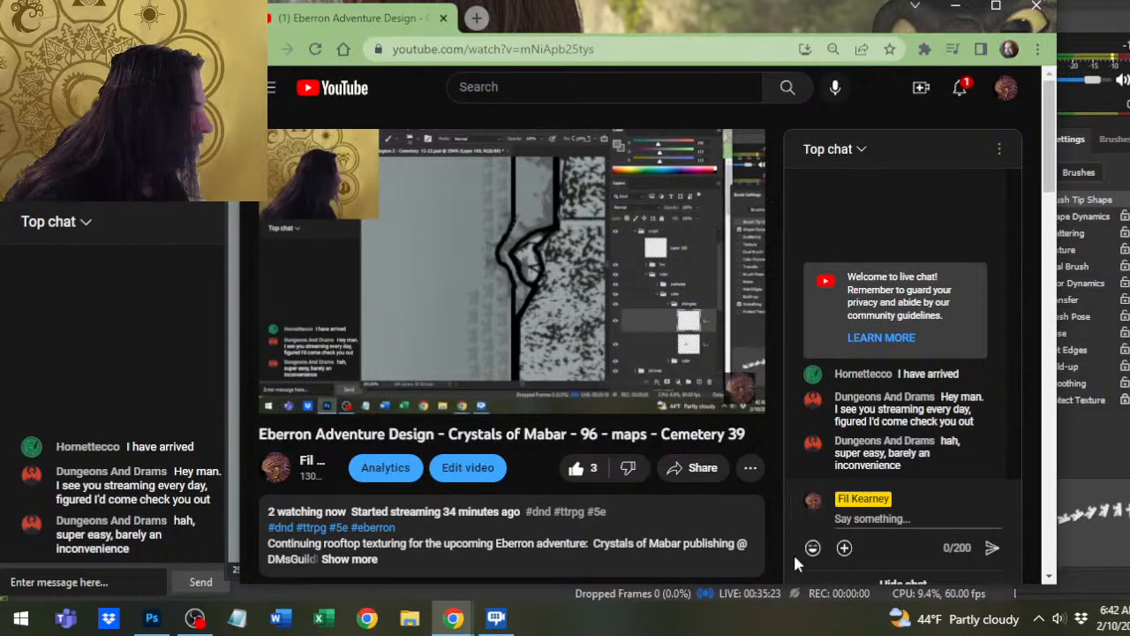
pyautogui.hotkey('alt', 'Tab')
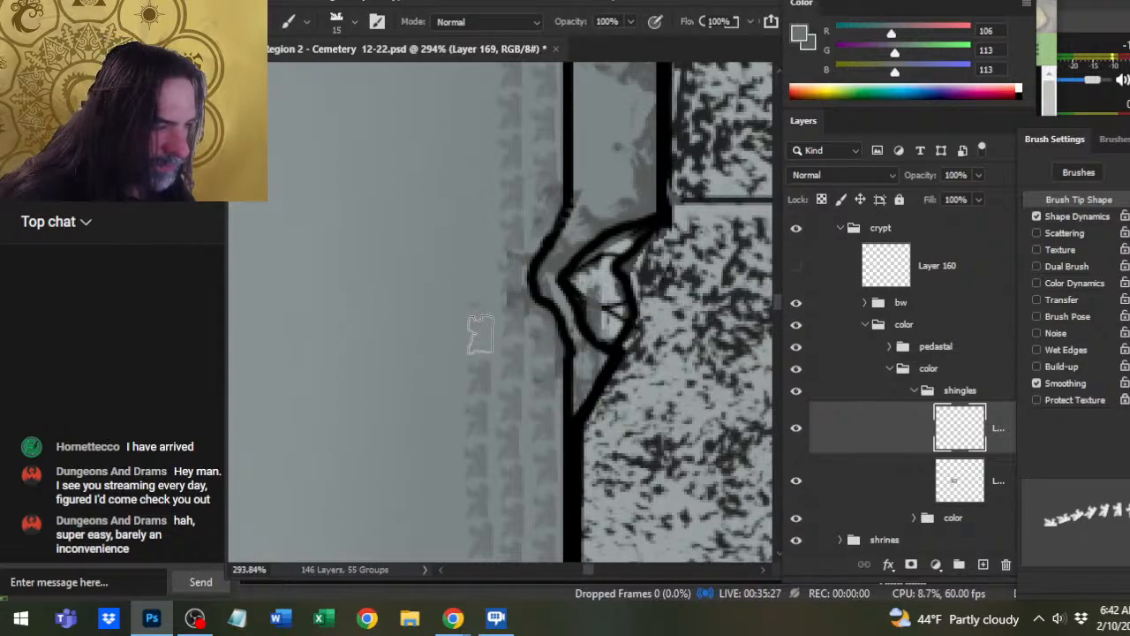
# - Check the current shingle layer by toggling its visibility and add a new layer above it in the shingles group
pyautogui.hotkey('ctrl', 'space')
pyautogui.moveTo(535, 277); pyautogui.dragTo(497, 278)
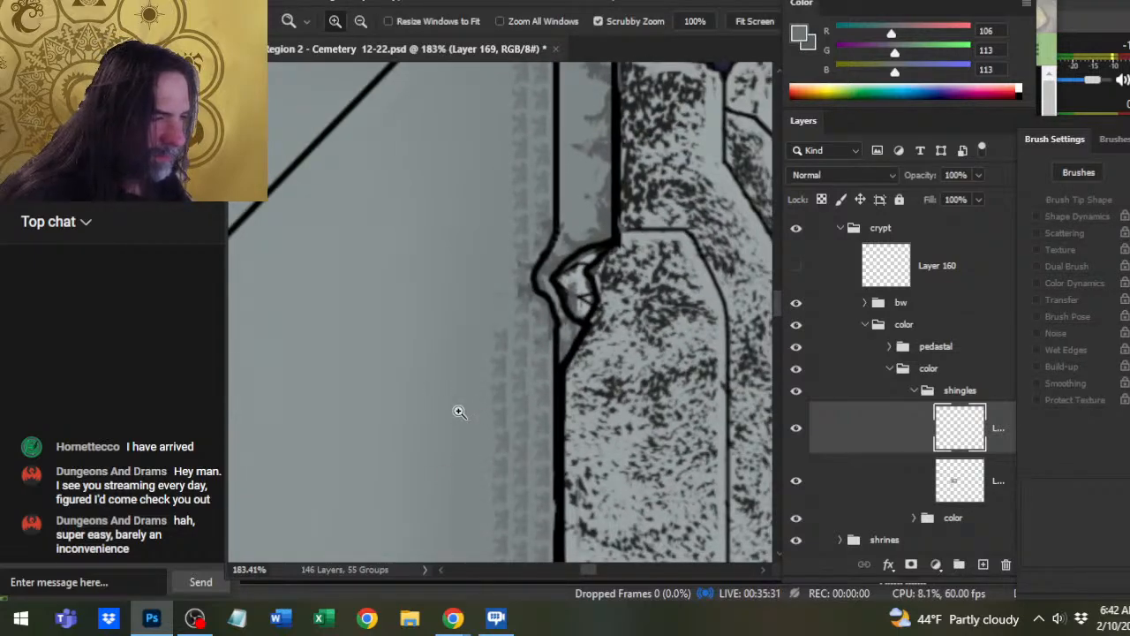
pyautogui.click(795, 429)
pyautogui.click(796, 430)
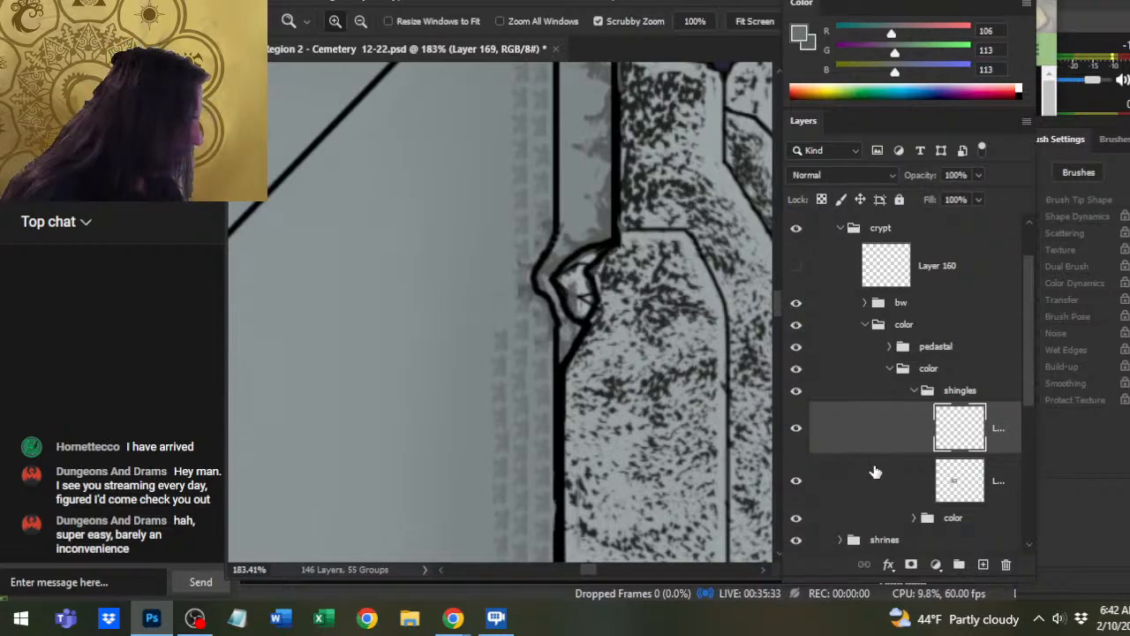
pyautogui.click(983, 564)
# - Extend the third grey shingle column north from beside the broken stones to the roof's northeast diagonal ridge line
pyautogui.press('b')
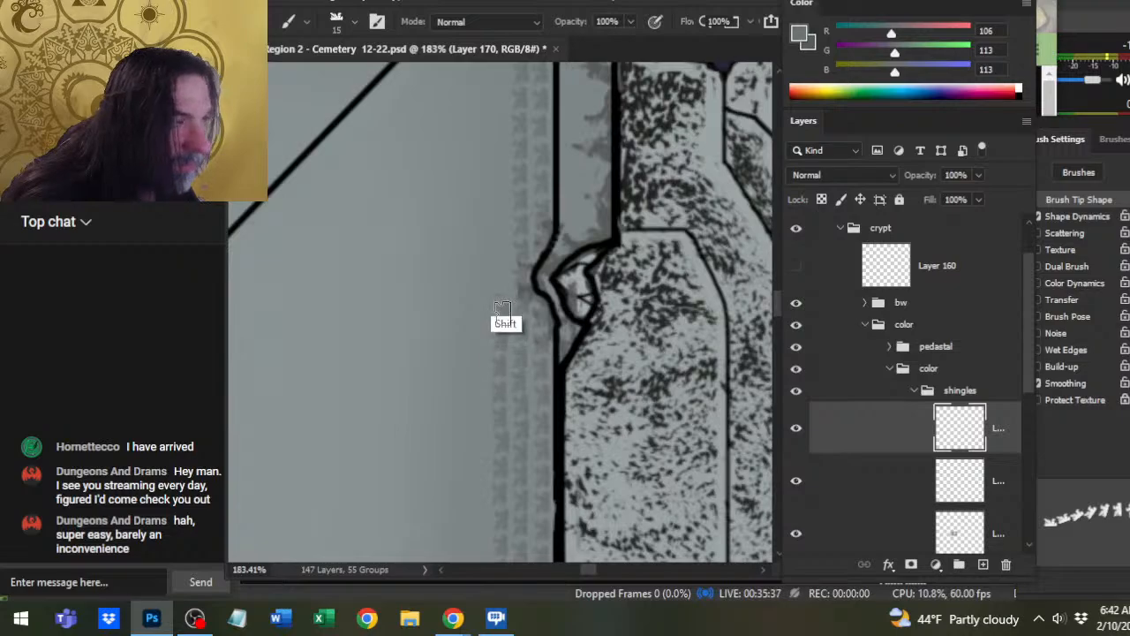
pyautogui.scroll(4, 504, 84)
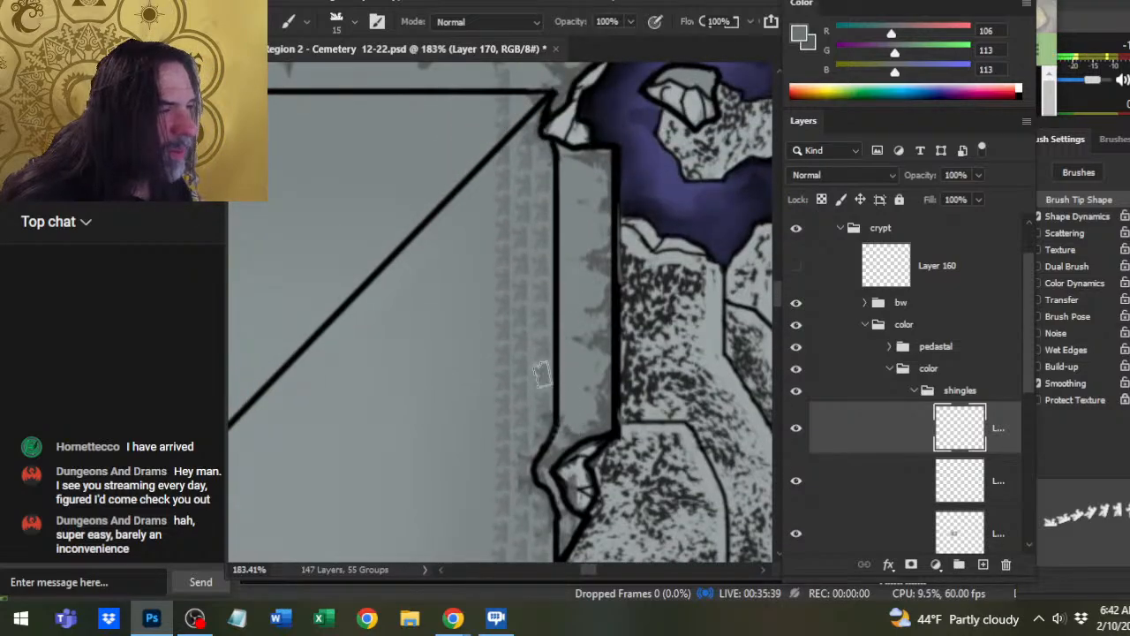
pyautogui.scroll(3, 556, 354)
pyautogui.press('e')
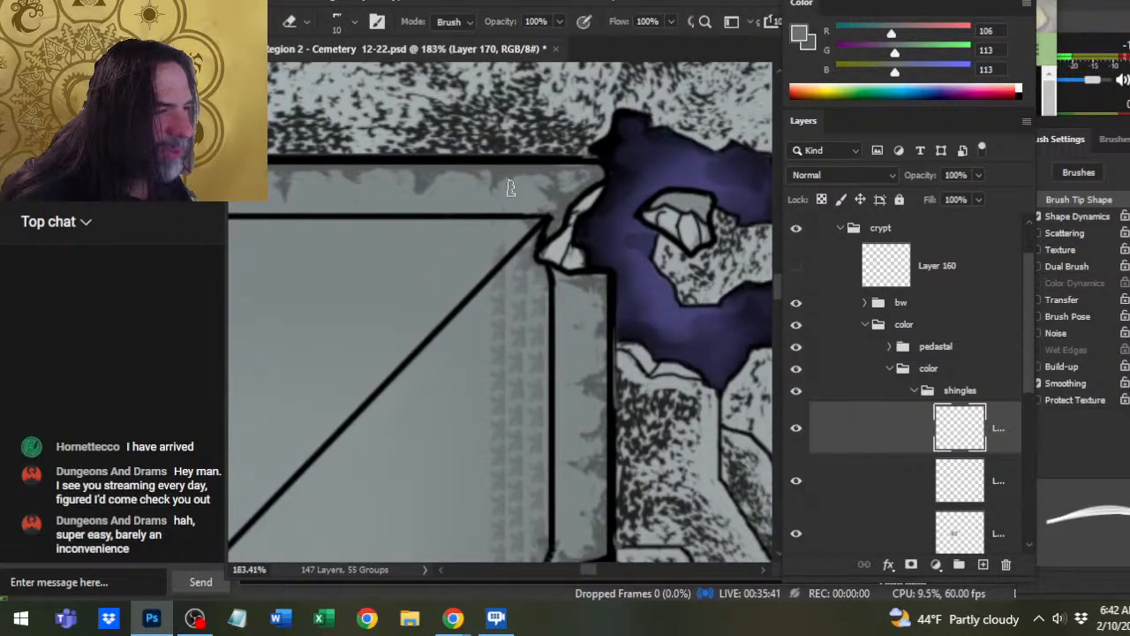
pyautogui.moveTo(553, 333); pyautogui.dragTo(582, 254)
# - Paint a fourth grey shingle column inside the third, spanning from the northeast diagonal ridge line to the southeast rubble
pyautogui.press('b')
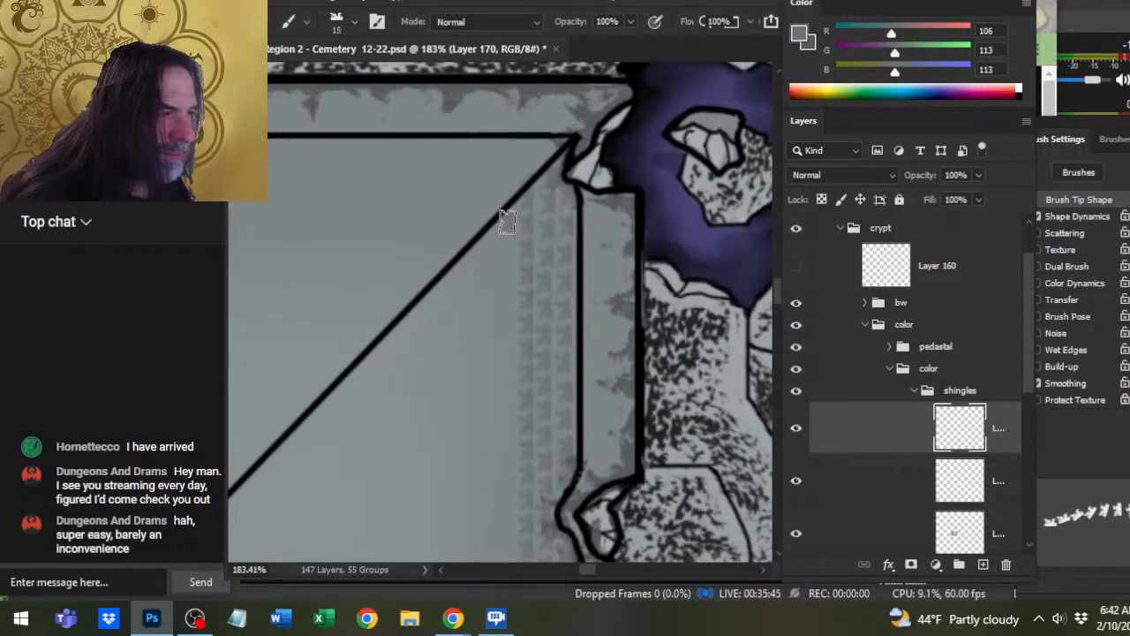
pyautogui.press('shift')
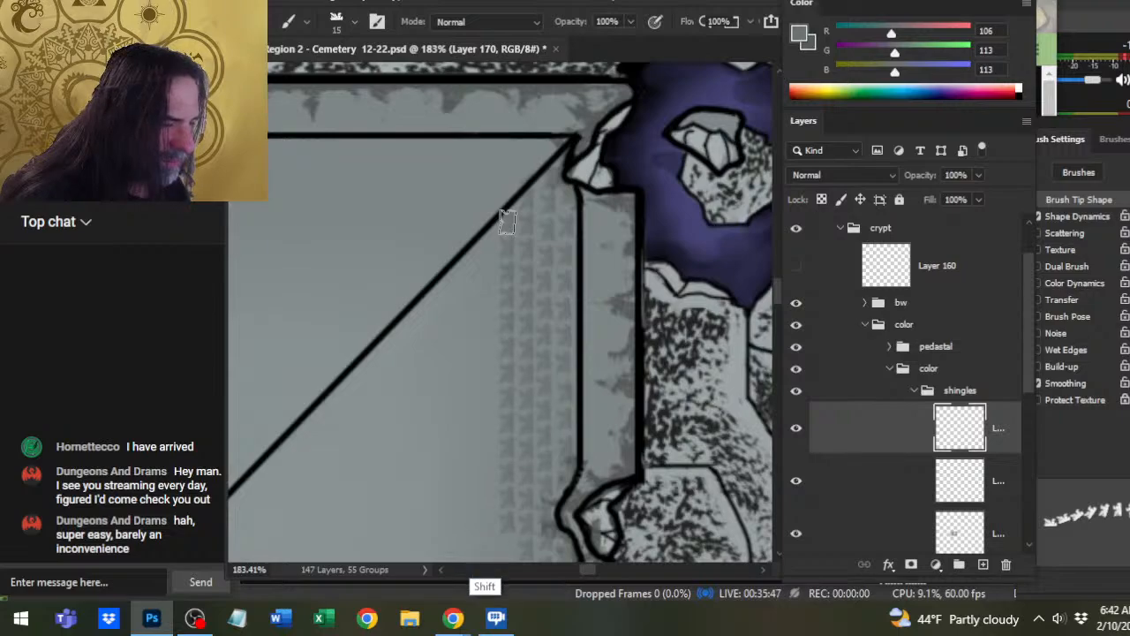
pyautogui.scroll(-4, 506, 221)
pyautogui.scroll(-12, 506, 221)
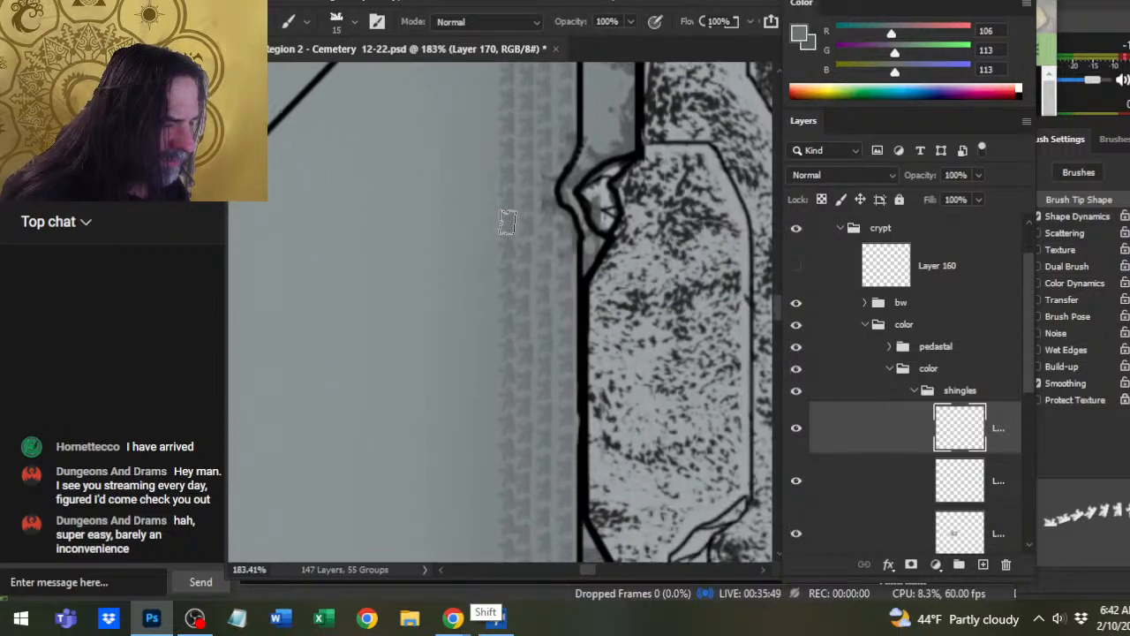
pyautogui.scroll(-2, 486, 305)
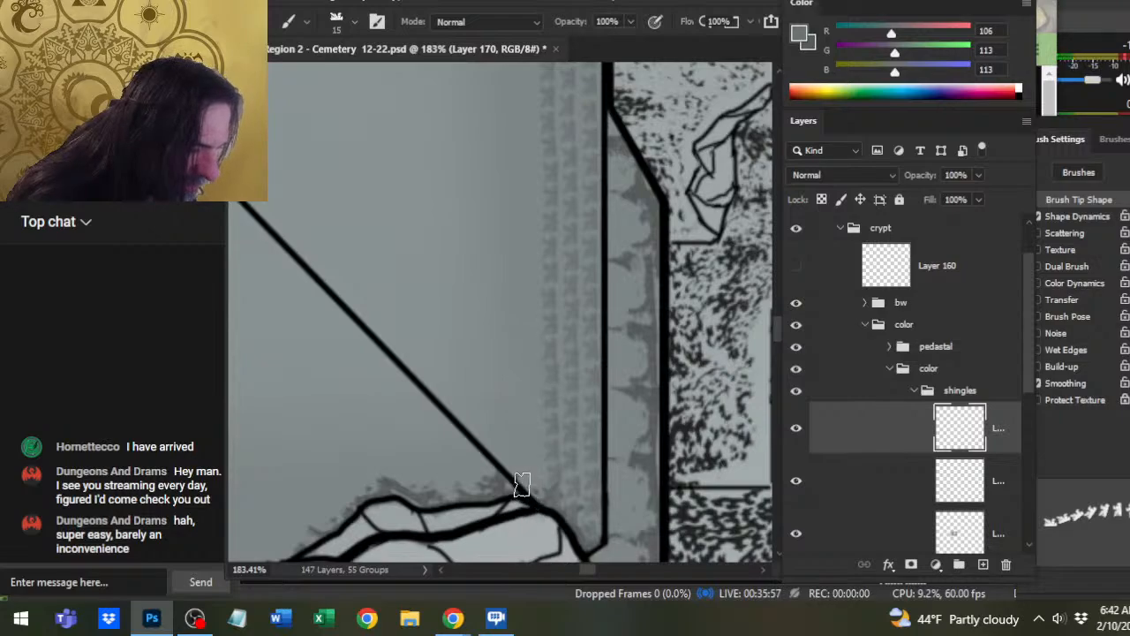
pyautogui.press('shift')
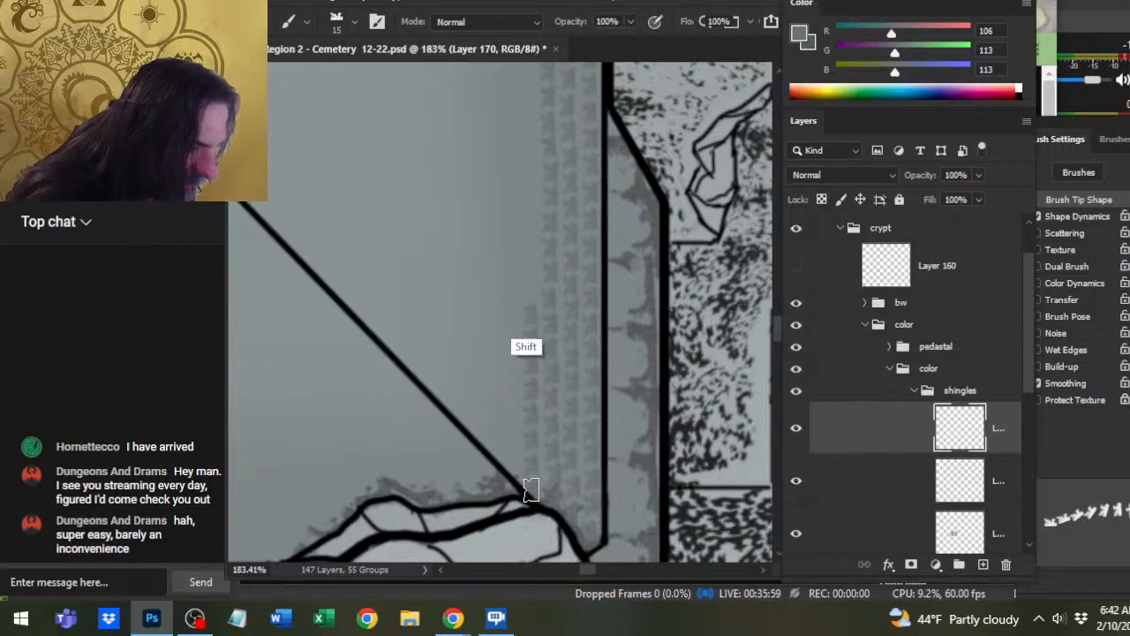
pyautogui.scroll(5, 531, 490)
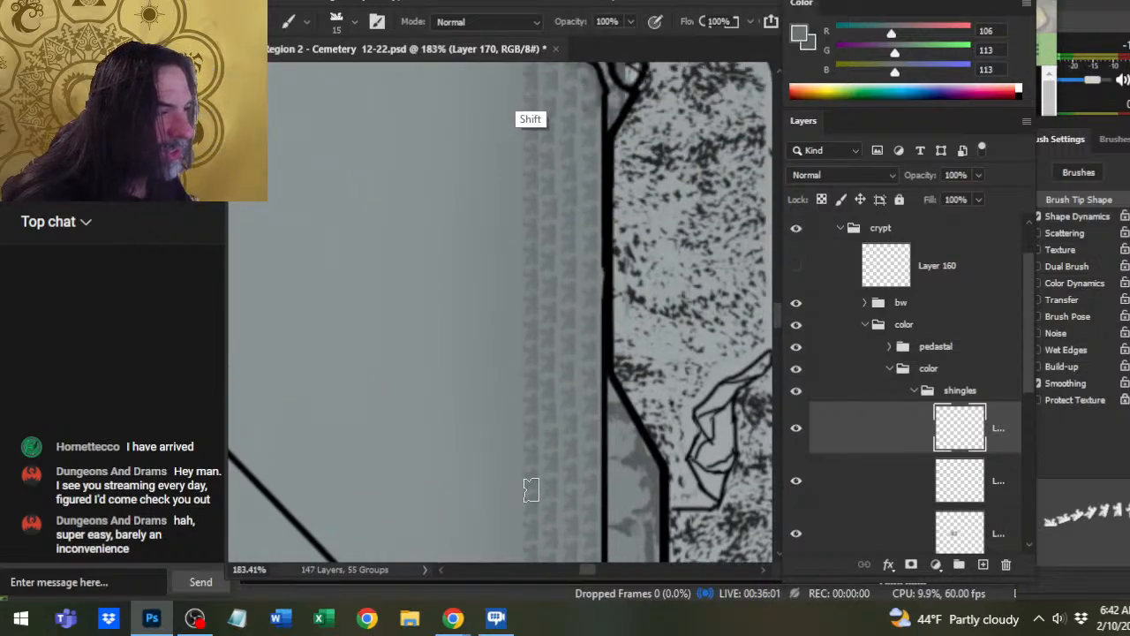
pyautogui.scroll(5, 530, 490)
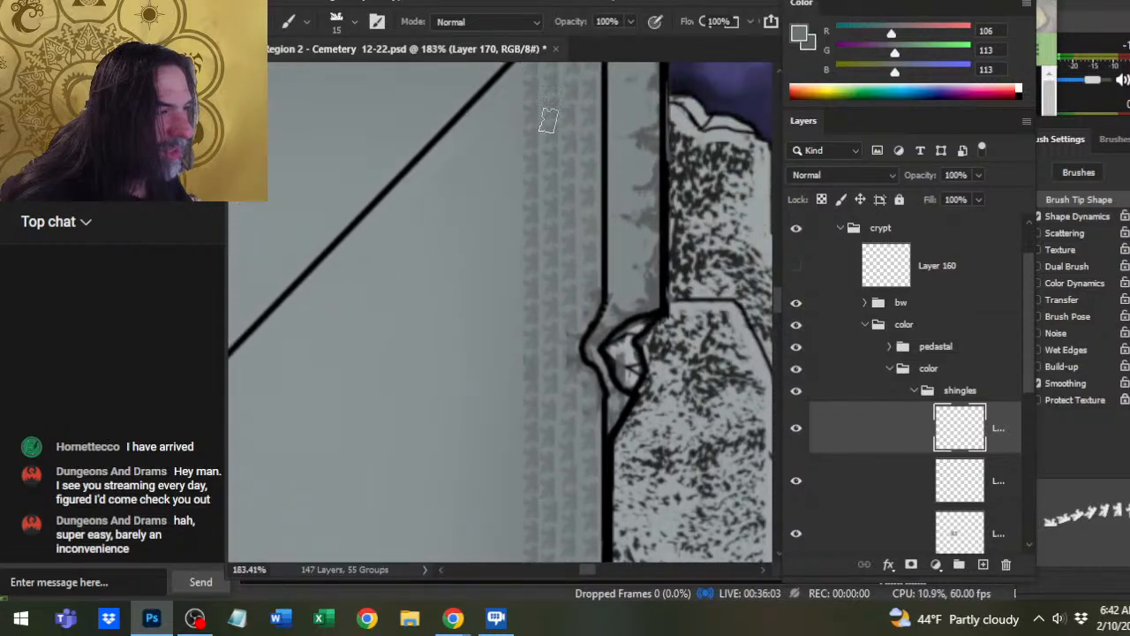
# - Paint a fifth grey shingle column inside the fourth, running south from the northeast diagonal ridge line to the southeast one
pyautogui.moveTo(547, 199); pyautogui.dragTo(519, 475)
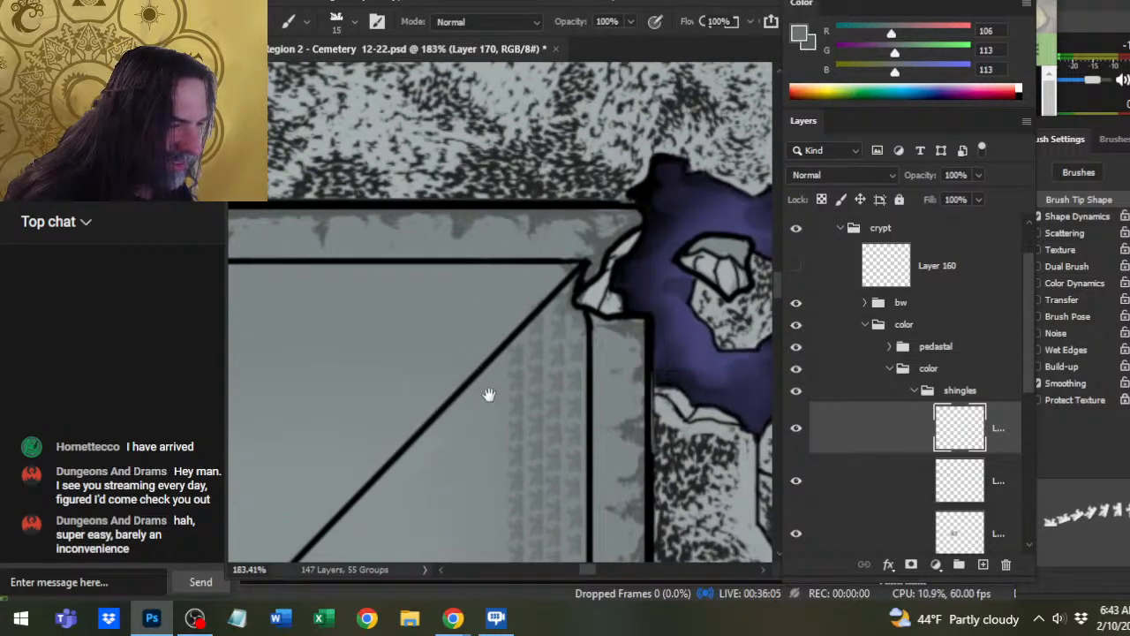
pyautogui.moveTo(488, 394); pyautogui.dragTo(558, 166)
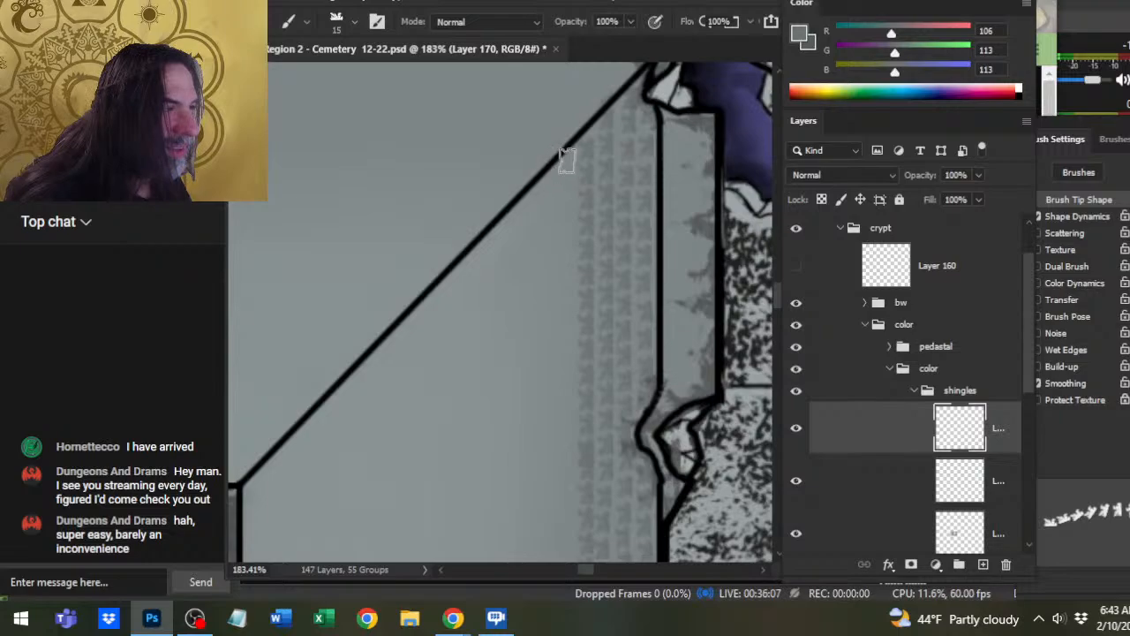
pyautogui.press('shift')
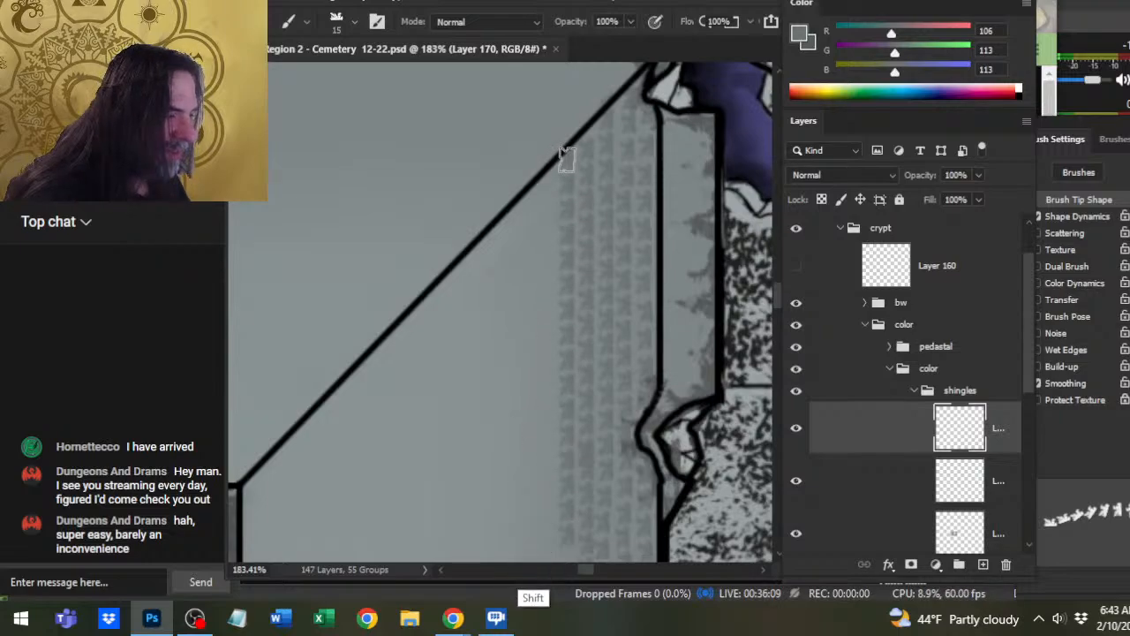
pyautogui.scroll(-10, 565, 159)
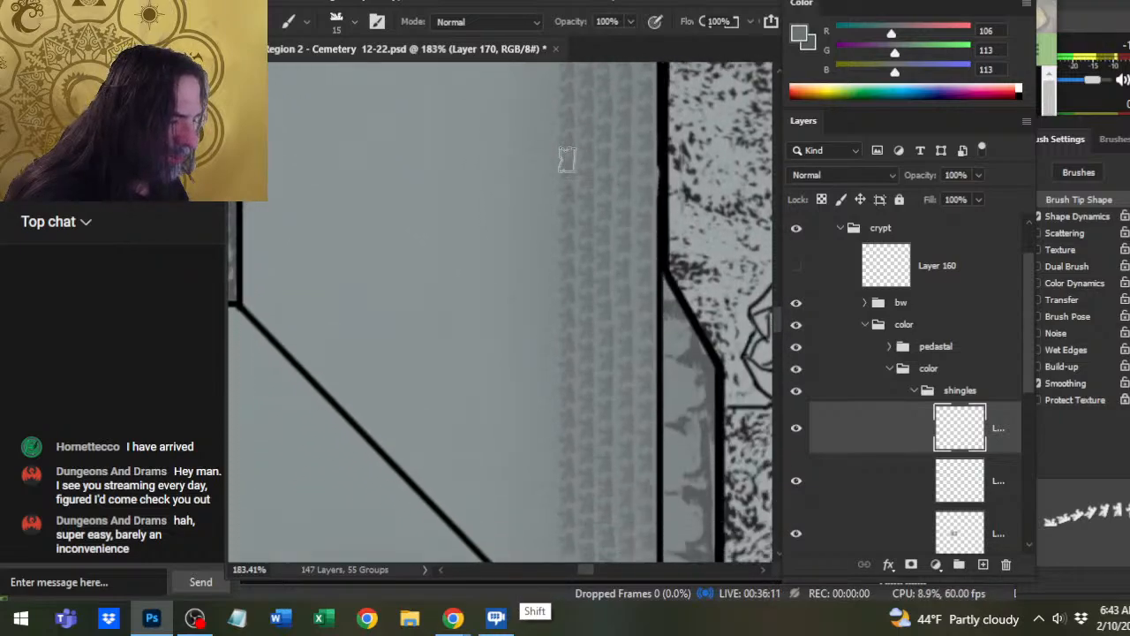
pyautogui.scroll(-5, 567, 158)
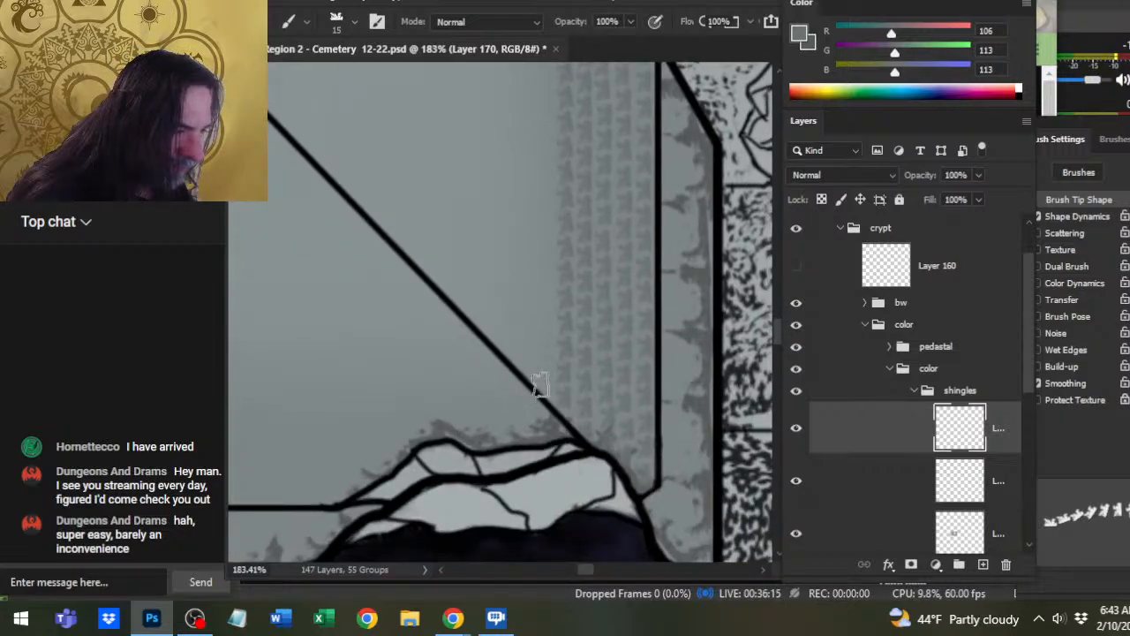
# - Start a sixth grey shingle column inside the fifth, running north from the southeast diagonal ridge line
pyautogui.press('e')
pyautogui.press('b')
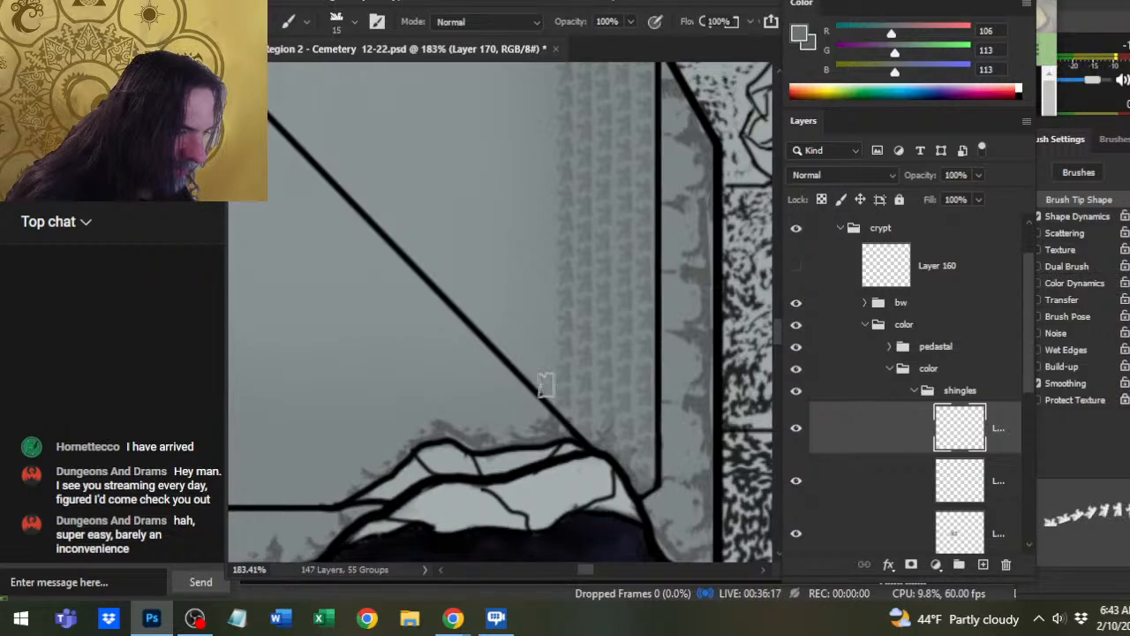
pyautogui.press('shift')
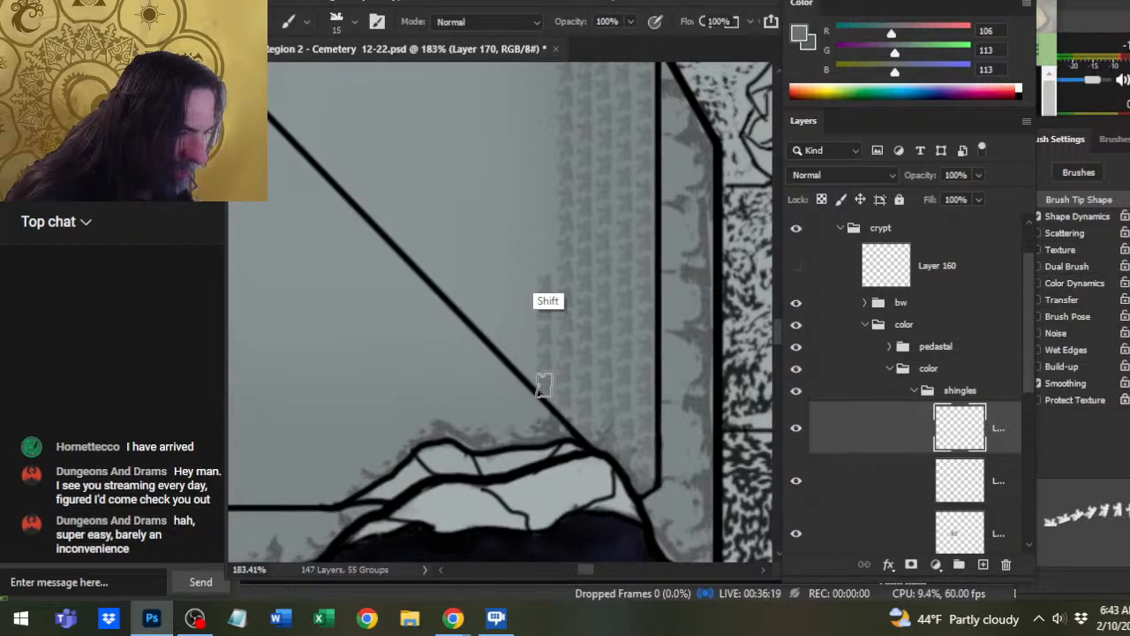
# - Extend the unfinished shingle column of the crypt roof's right slope upward until it meets the upper diagonal ridge line
pyautogui.scroll(5, 544, 384)
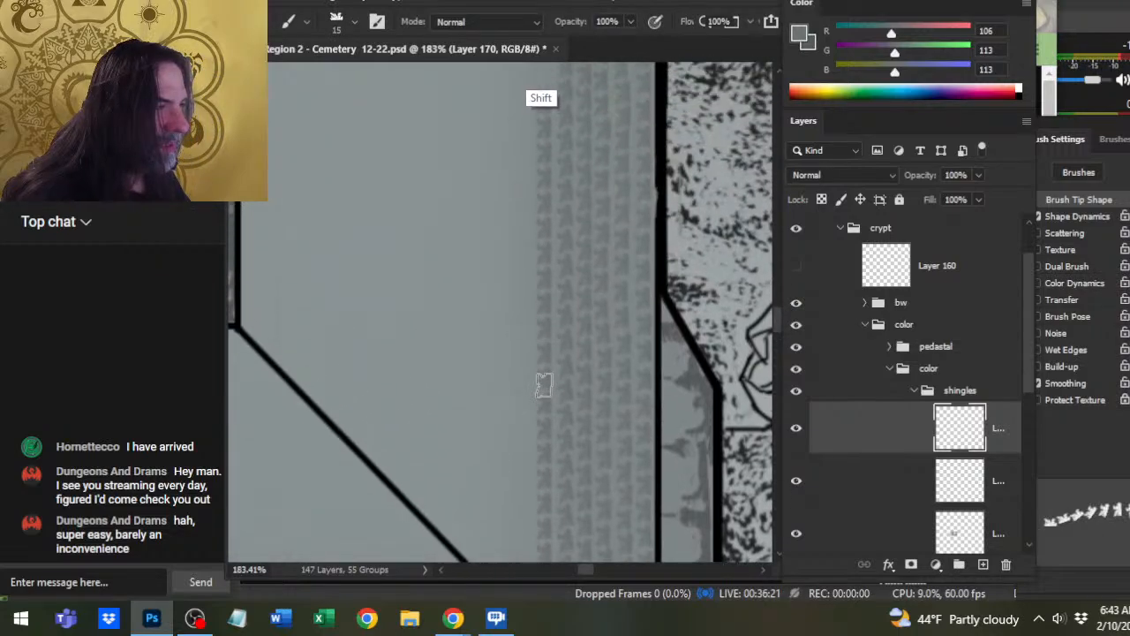
pyautogui.scroll(5, 543, 385)
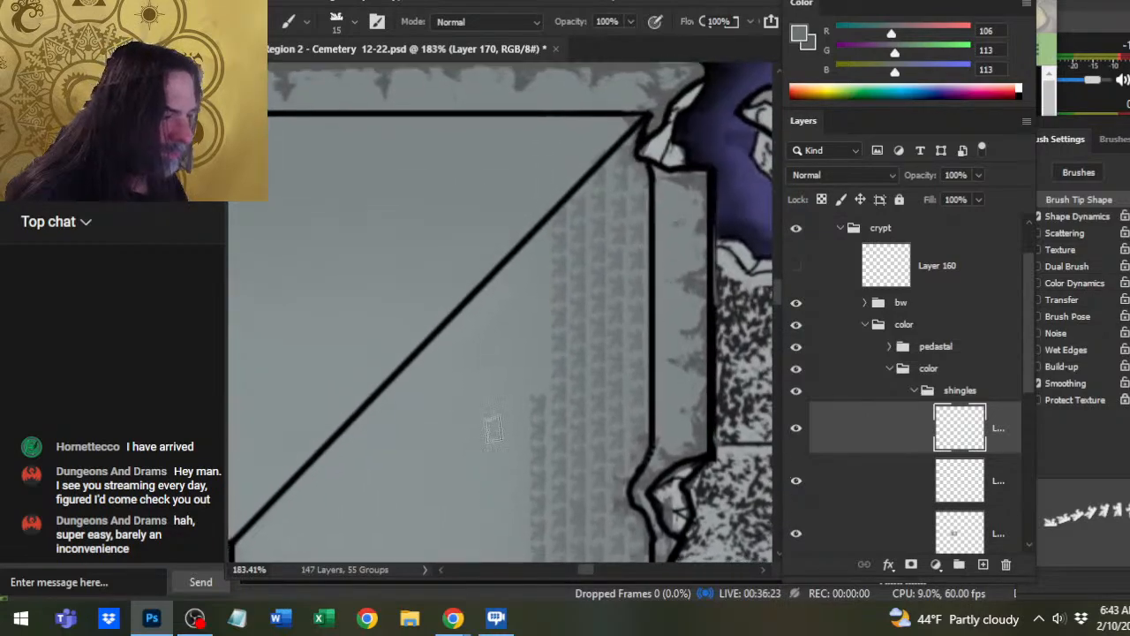
pyautogui.press('shift')
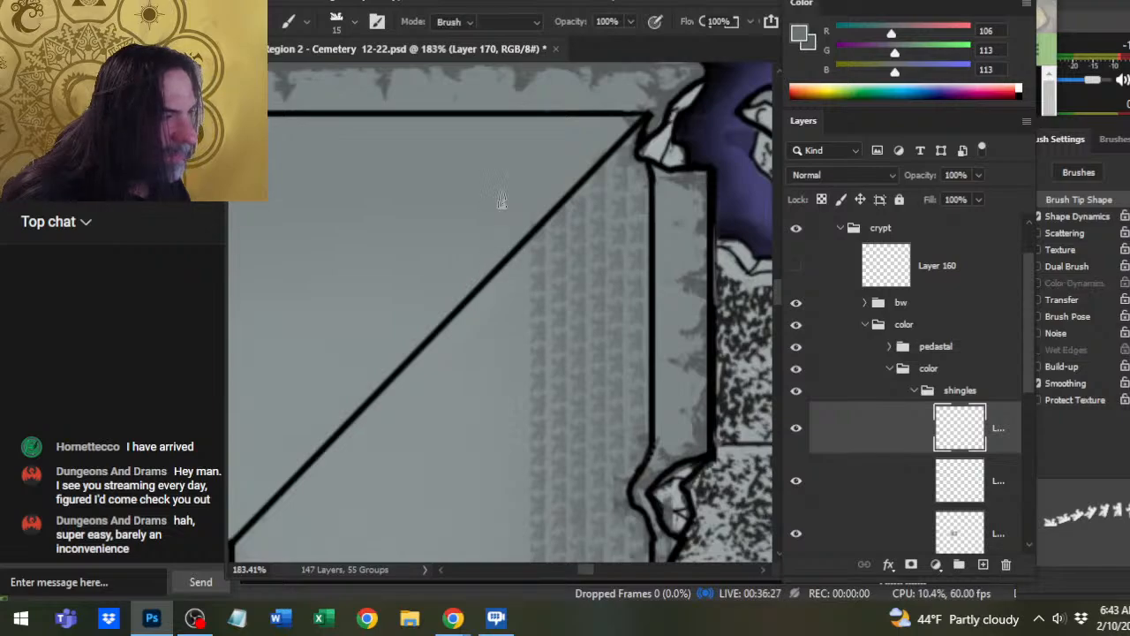
# - Paint the next straight shingle column from the upper diagonal ridge down to the lower one and erase the overrun below it
pyautogui.keyDown('shift'); pyautogui.click(518, 258); pyautogui.keyUp('shift')
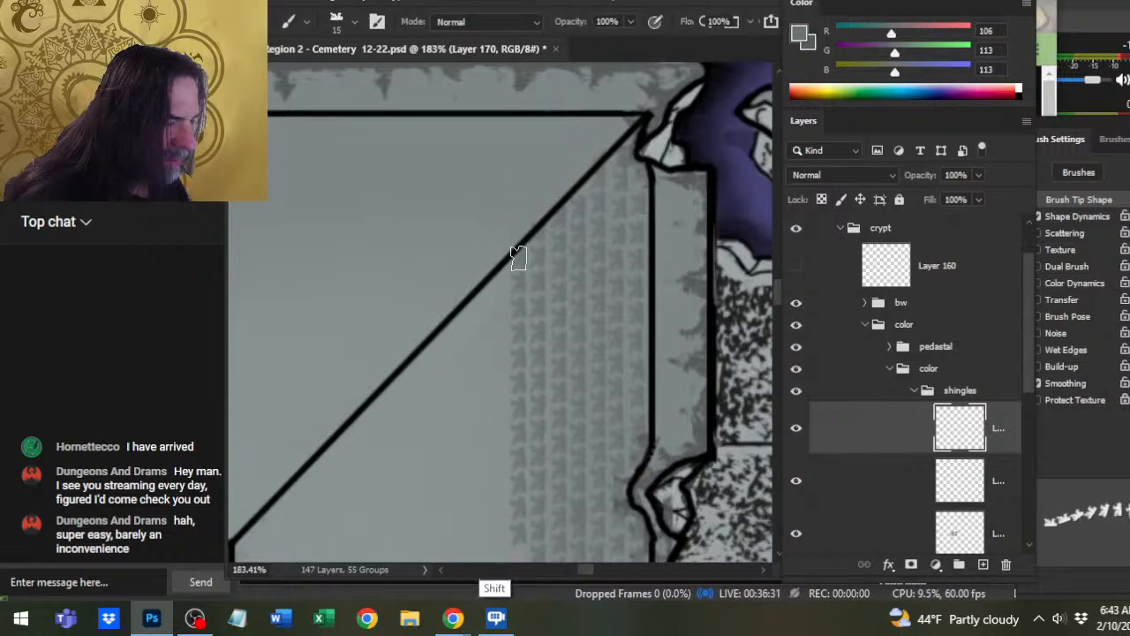
pyautogui.scroll(-10, 518, 258)
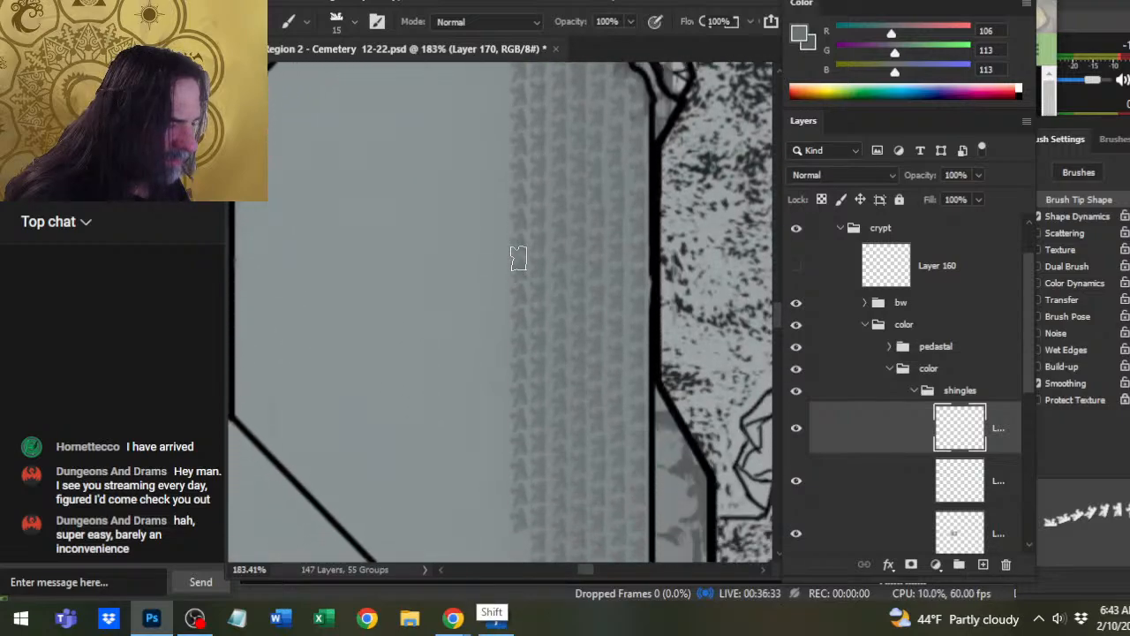
pyautogui.scroll(-5, 518, 258)
pyautogui.press('e')
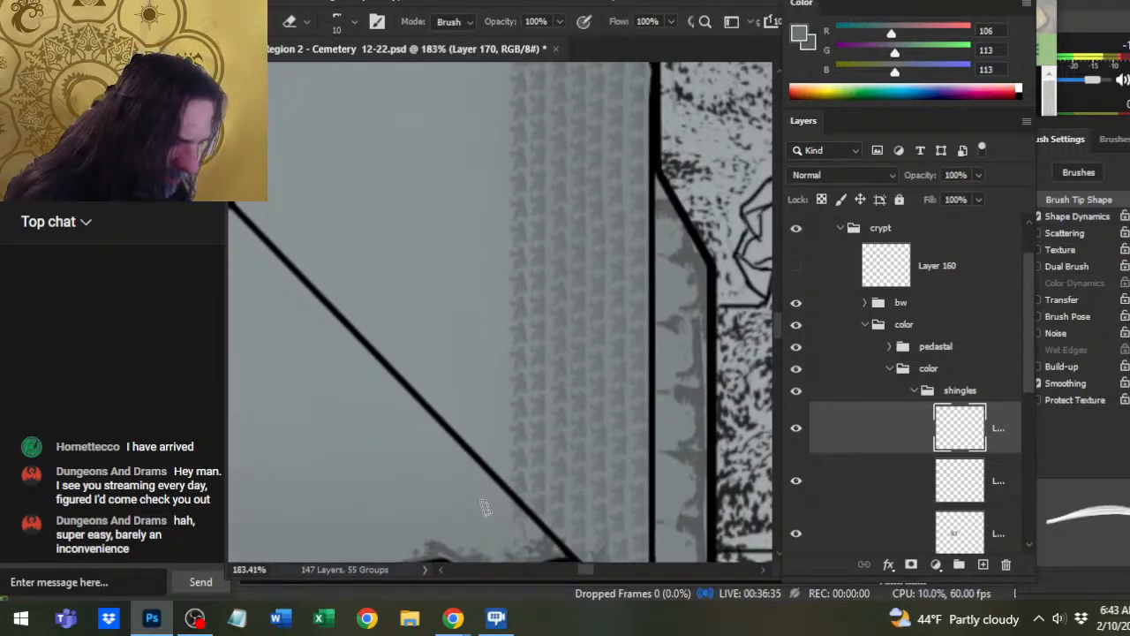
# - Add another shingle column inward, painted from the lower diagonal ridge up to the upper one, and erase the part past the upper ridge
pyautogui.press('b')
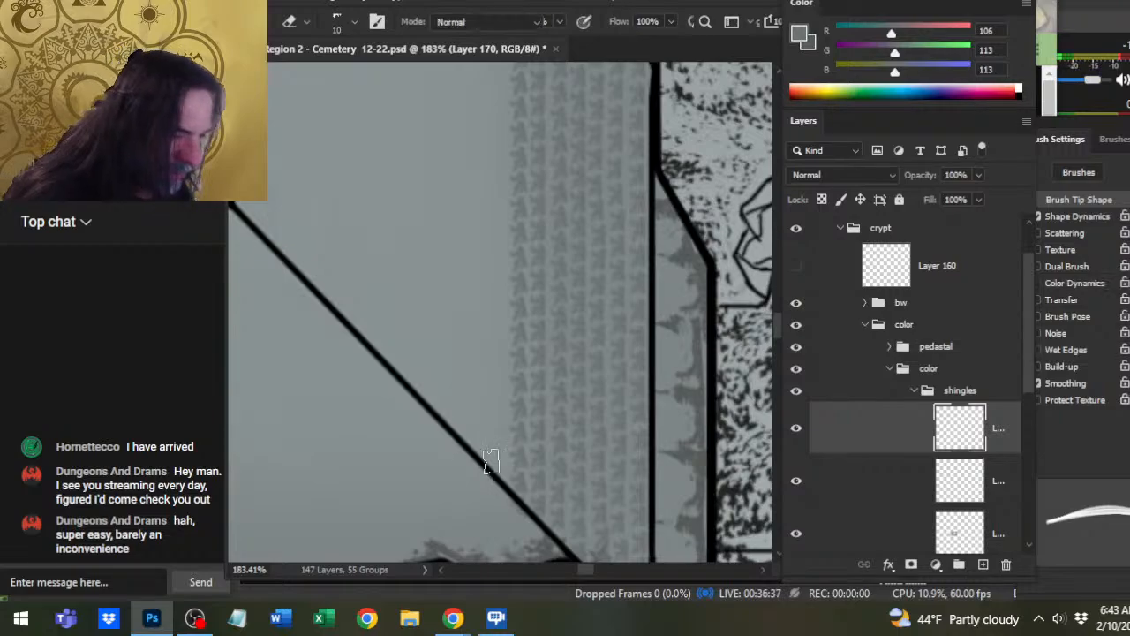
pyautogui.keyDown('shift'); pyautogui.click(498, 471); pyautogui.keyUp('shift')
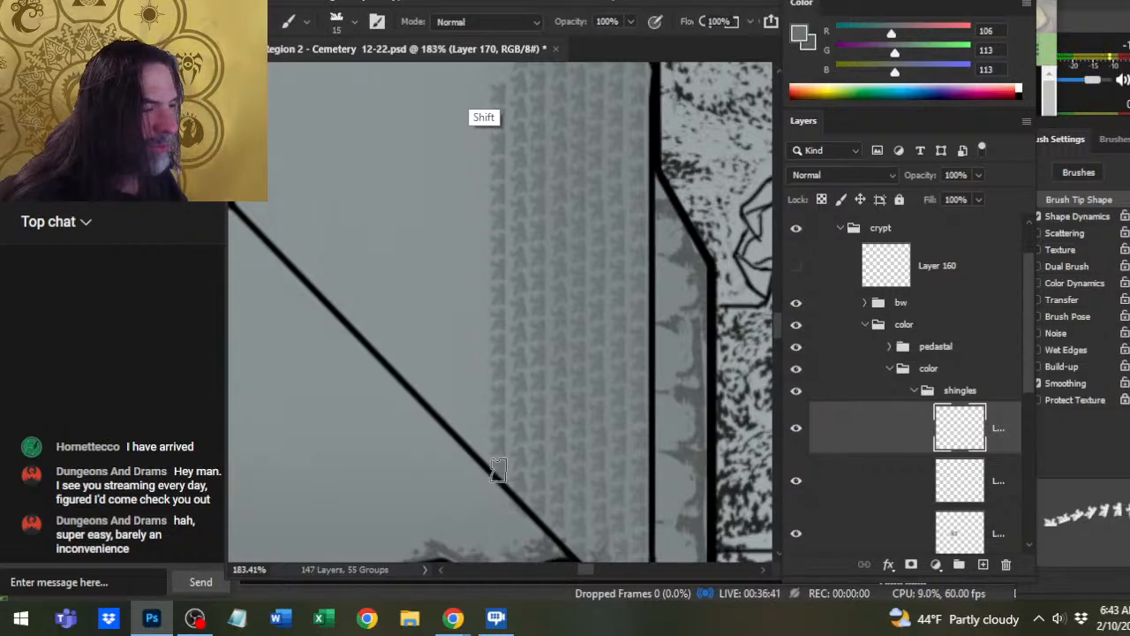
pyautogui.scroll(-8, 499, 471)
pyautogui.scroll(4, 498, 470)
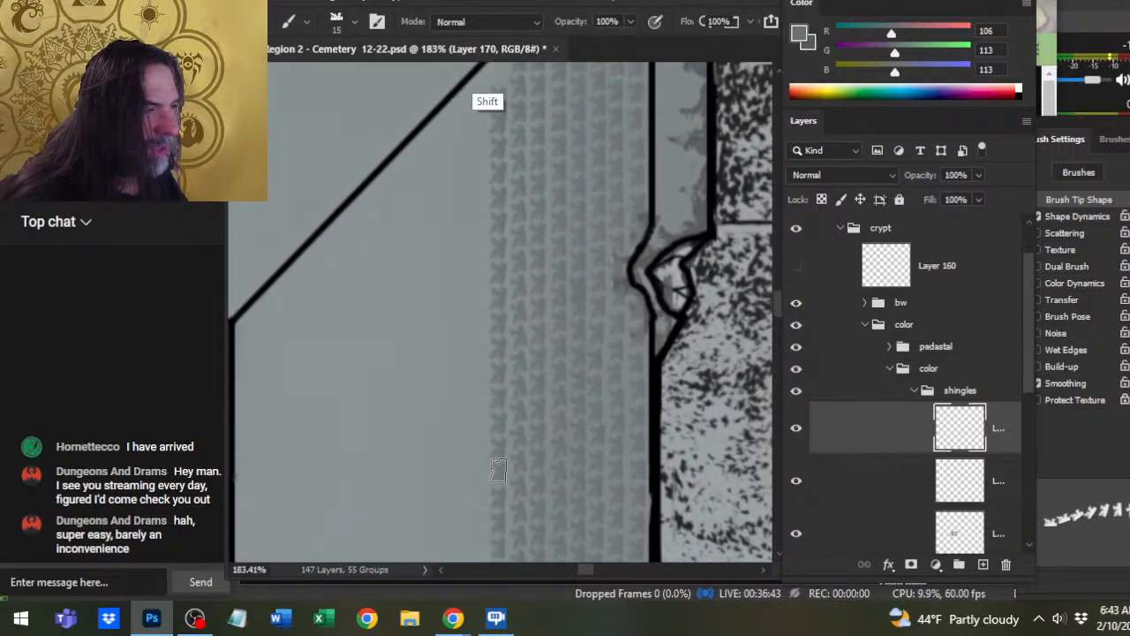
pyautogui.scroll(4, 456, 181)
pyautogui.press('e')
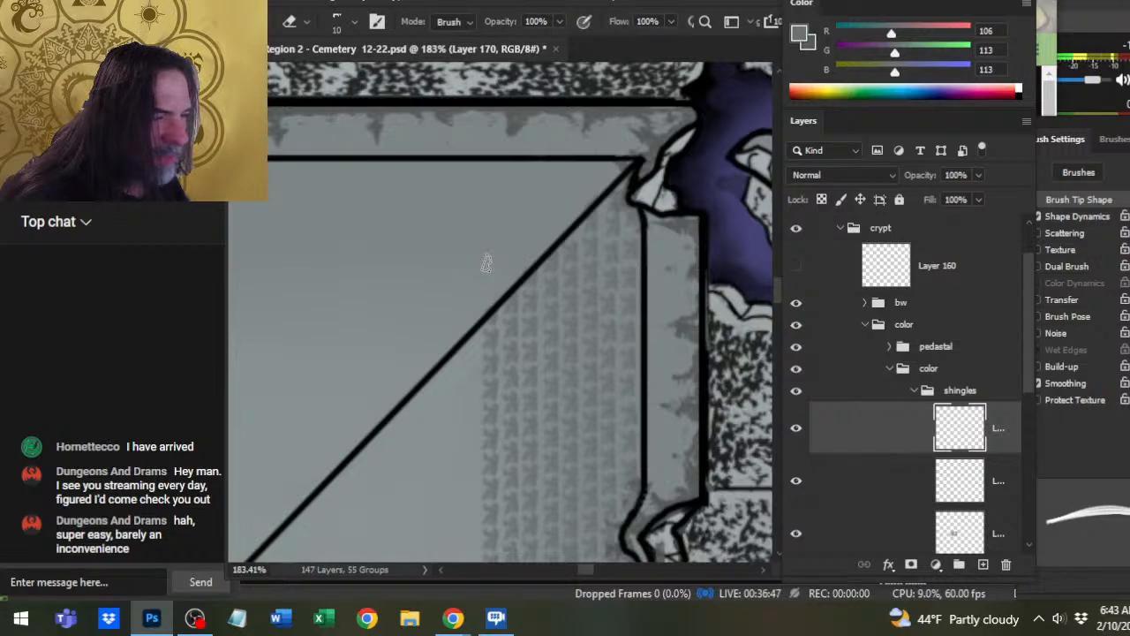
# - Brush one more straight shingle column beside the innermost one, downward between the two diagonal ridges, and erase the excess beyond the lower ridge
pyautogui.scroll(-6, 606, 159)
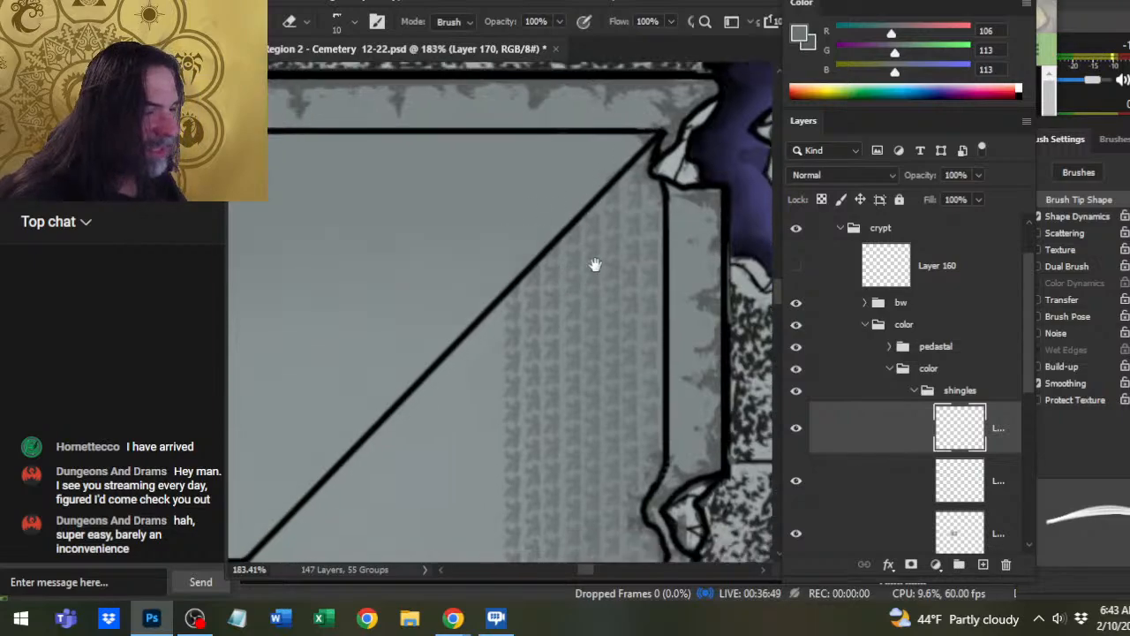
pyautogui.hscroll(-2, 648, 151)
pyautogui.press('b')
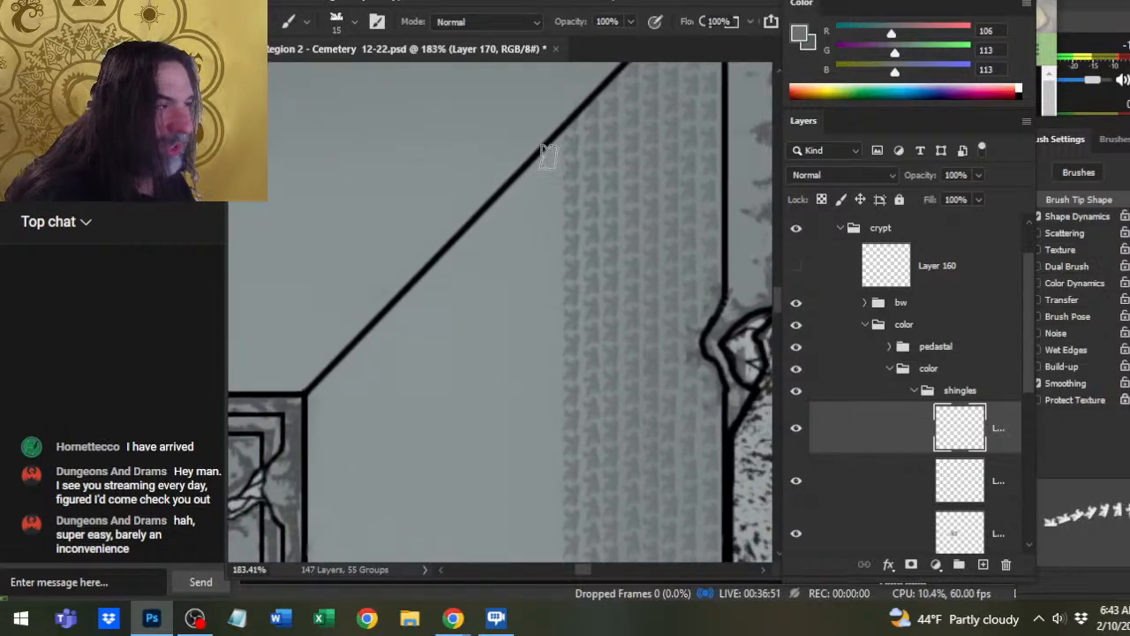
pyautogui.moveTo(552, 152); pyautogui.dragTo(552, 513)
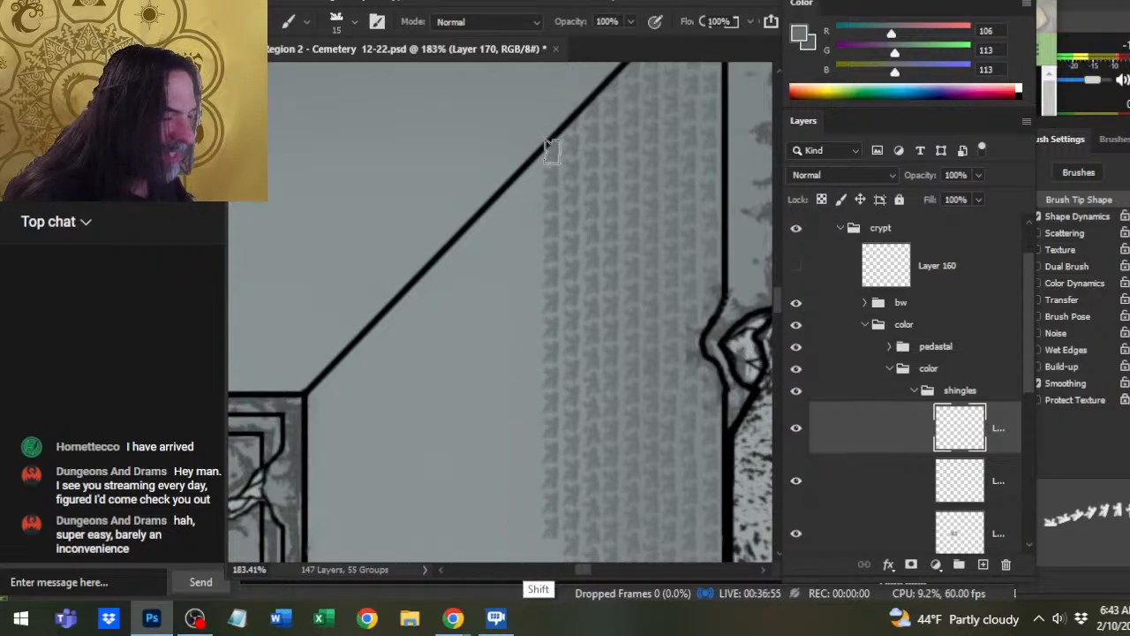
pyautogui.scroll(-5, 552, 152)
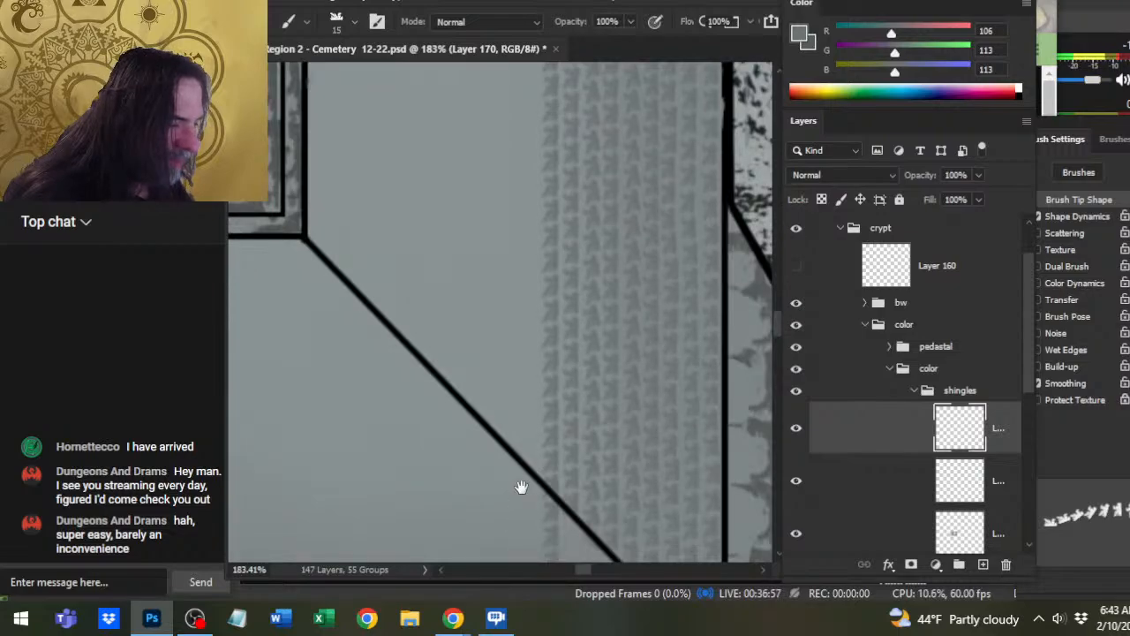
pyautogui.moveTo(517, 482); pyautogui.dragTo(487, 381)
pyautogui.press('e')
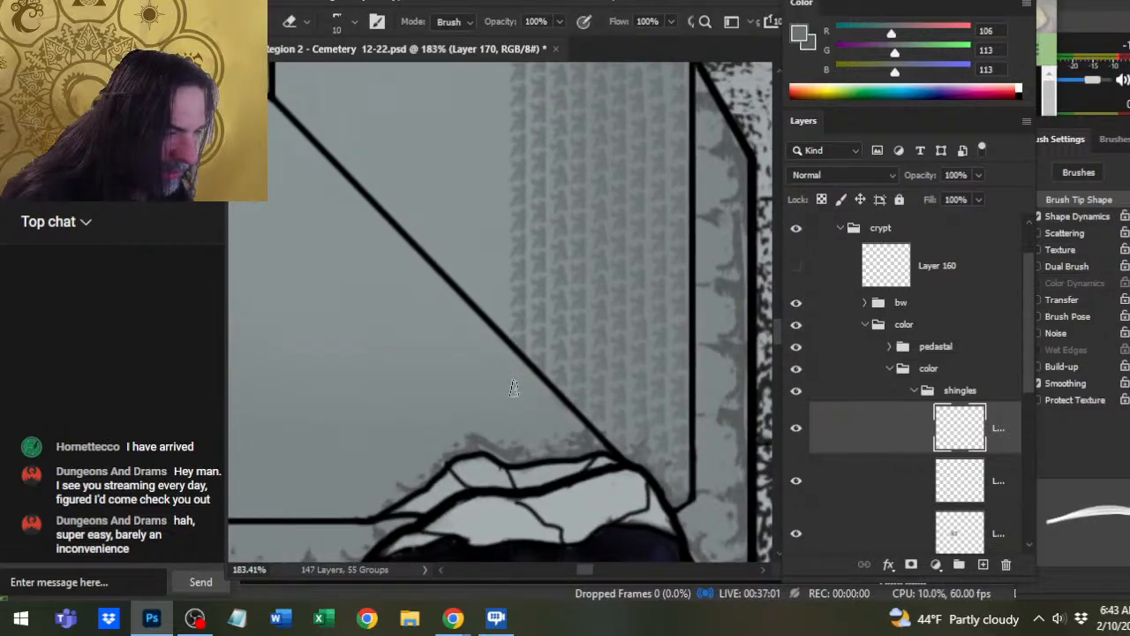
pyautogui.scroll(3, 548, 424)
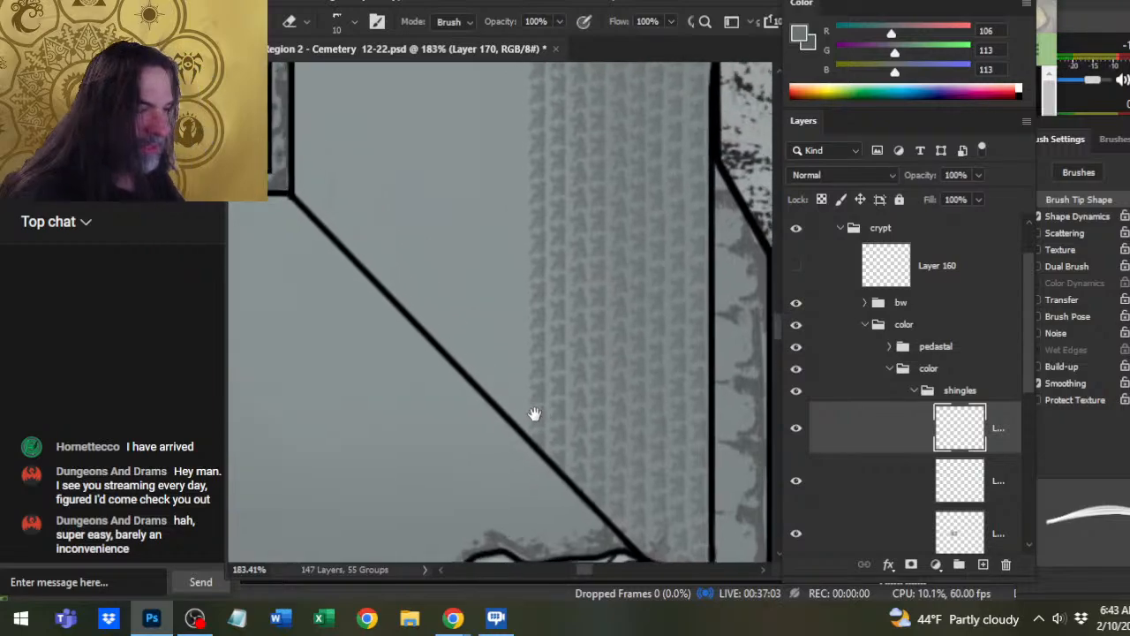
pyautogui.press('b')
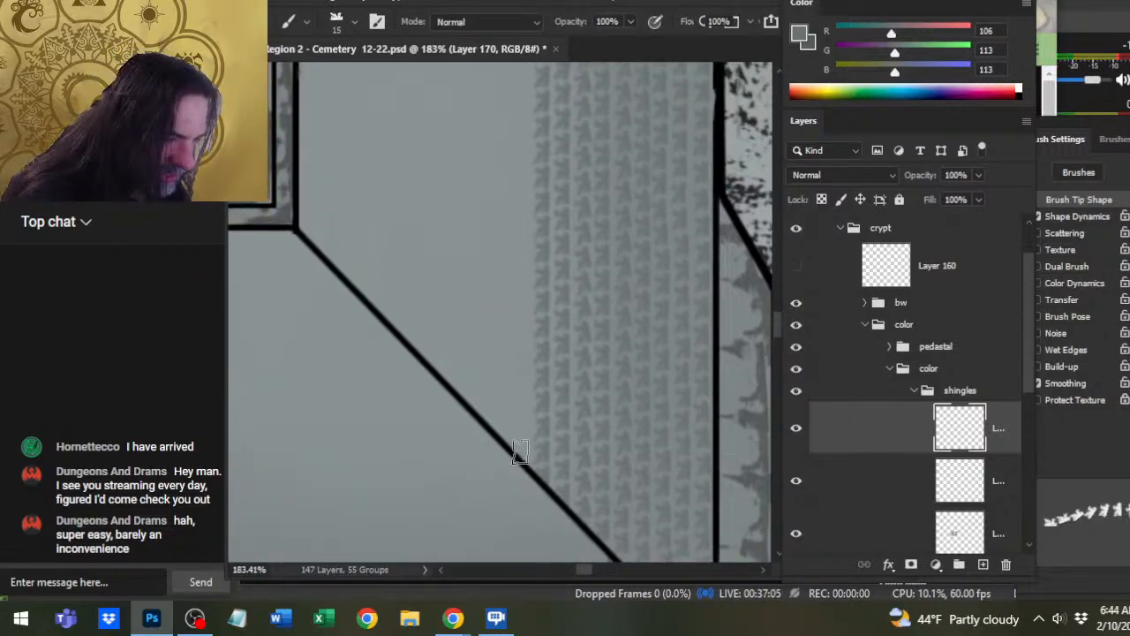
pyautogui.moveTo(522, 453); pyautogui.dragTo(522, 70)
pyautogui.scroll(10, 522, 453)
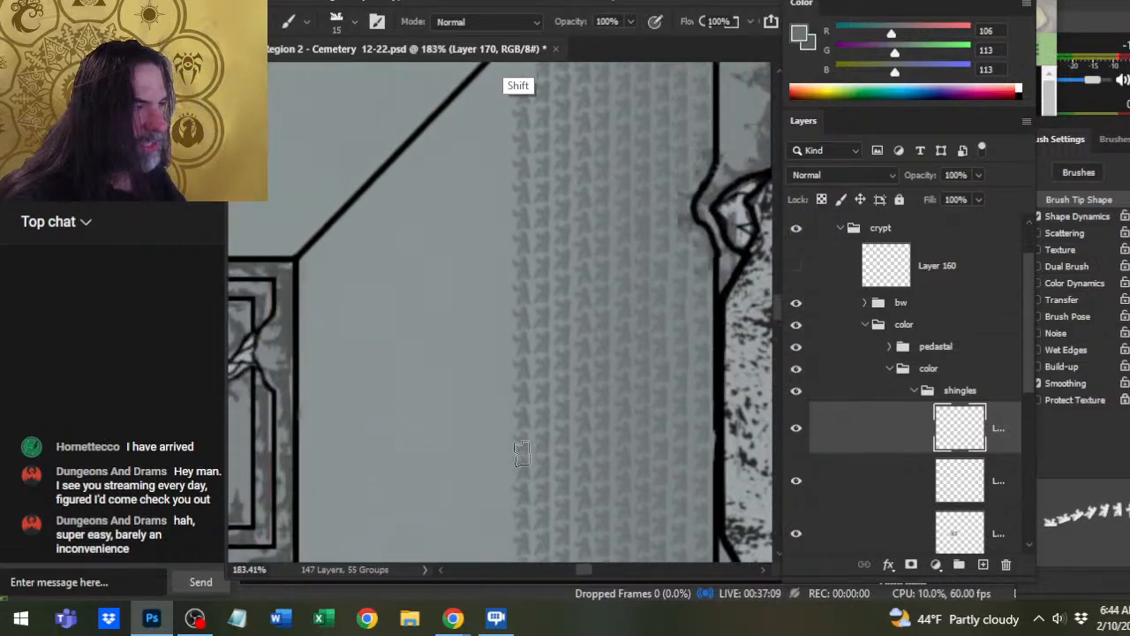
pyautogui.press('e')
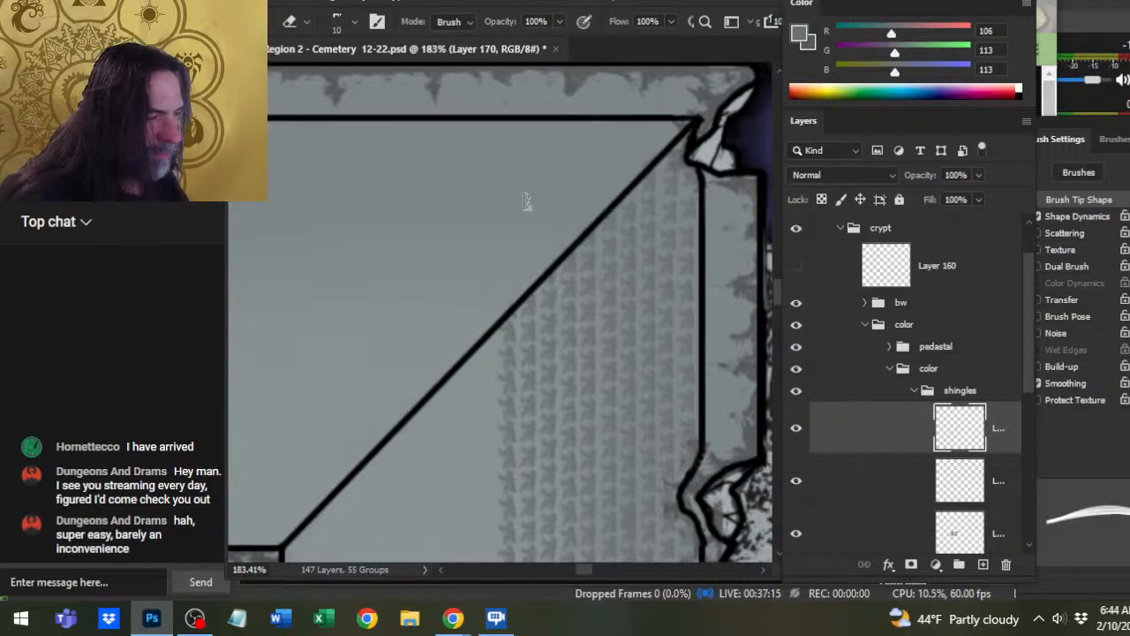
pyautogui.moveTo(488, 378)
pyautogui.mouseDown()
pyautogui.moveTo(544, 233)
pyautogui.moveTo(544, 555)
pyautogui.mouseUp()
pyautogui.press('b')
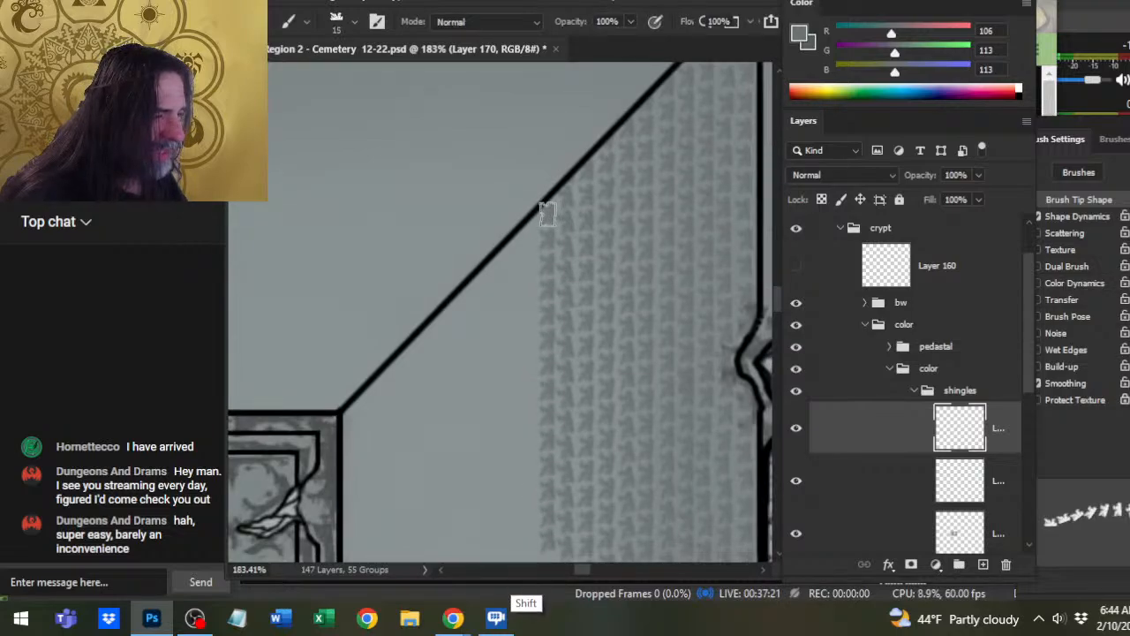
pyautogui.scroll(-5, 545, 215)
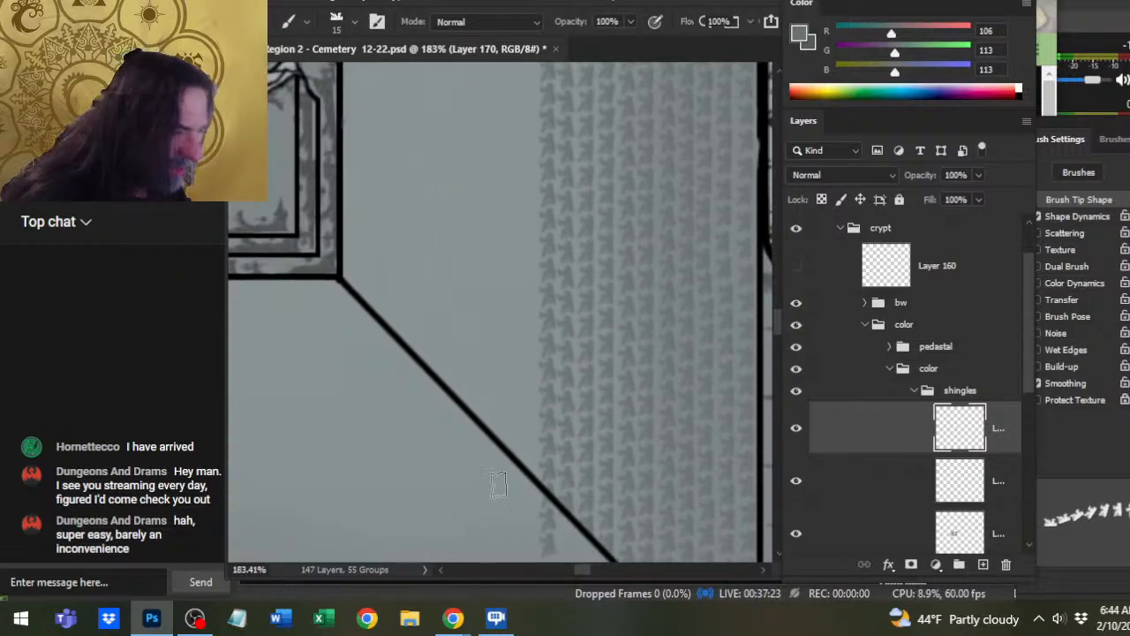
pyautogui.press('z')
pyautogui.moveTo(573, 400); pyautogui.dragTo(591, 395)
pyautogui.hotkey('ctrl', 'z')
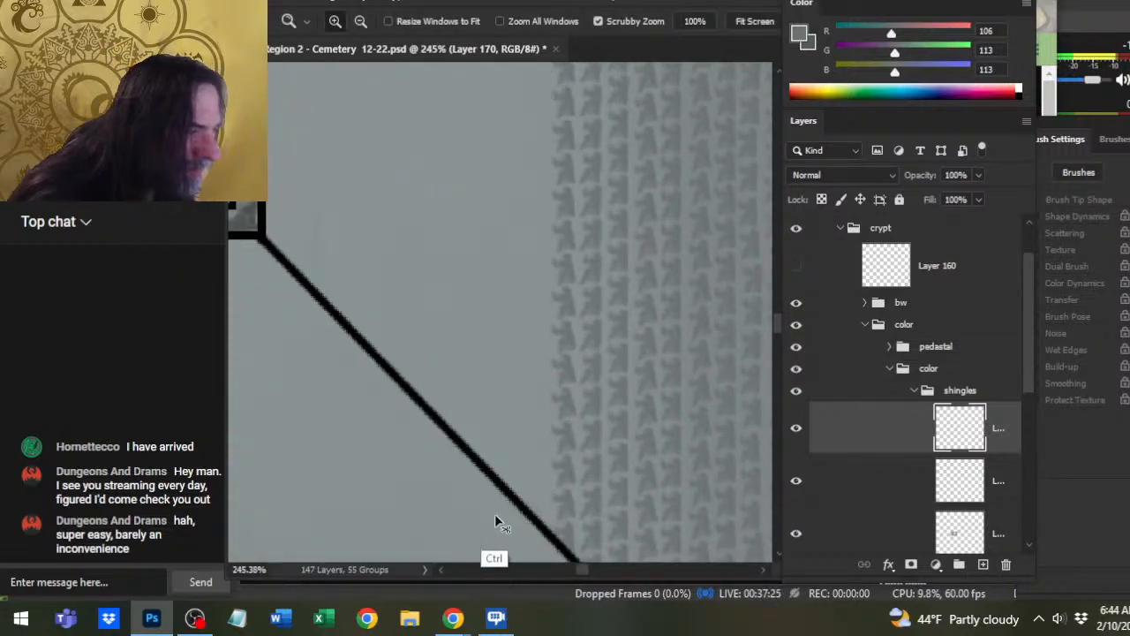
pyautogui.hotkey('ctrl', 'z')
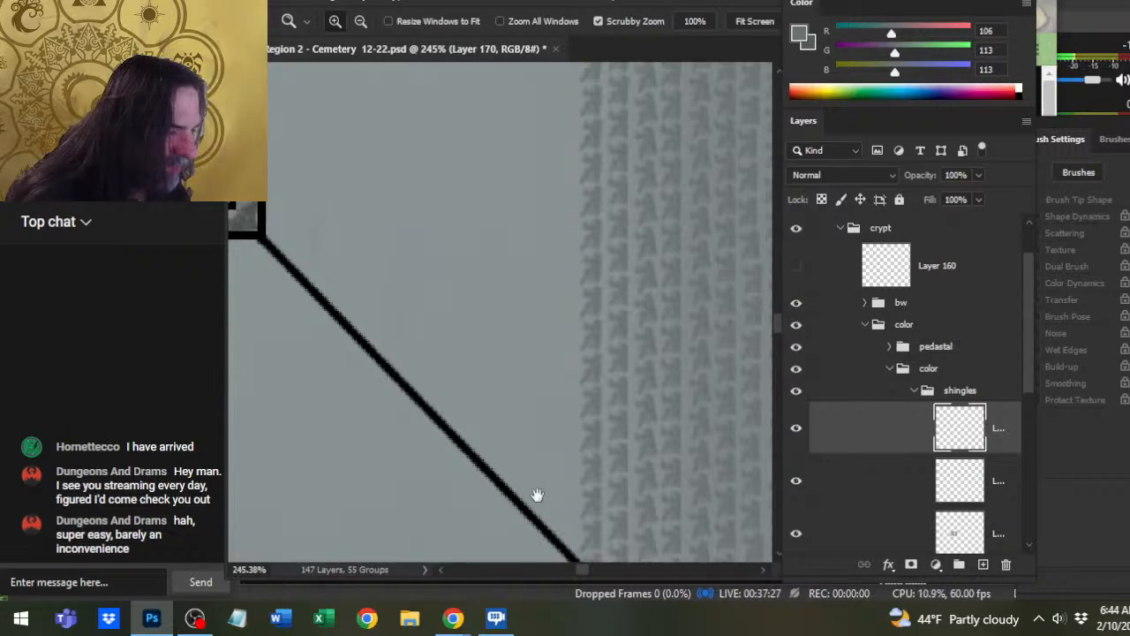
# - Paint a shingle column directly beside the innermost one, upward from the lower diagonal ridge, and erase the shingles above the upper ridge
pyautogui.moveTo(535, 495); pyautogui.dragTo(519, 426)
pyautogui.press('b')
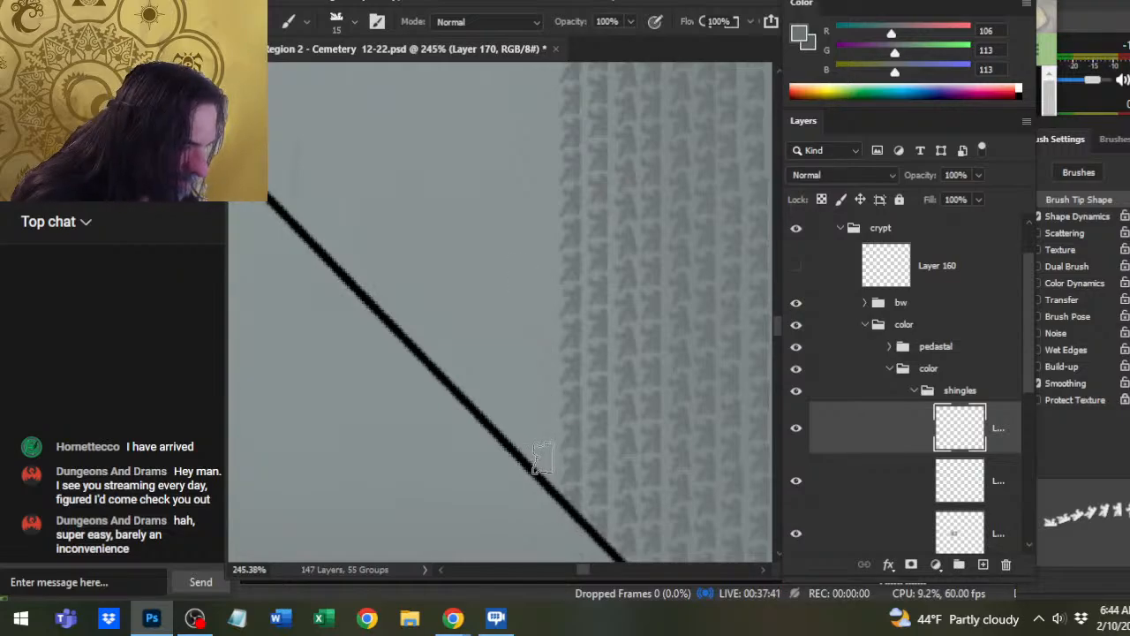
pyautogui.moveTo(544, 461); pyautogui.dragTo(543, 114)
pyautogui.scroll(10, 543, 460)
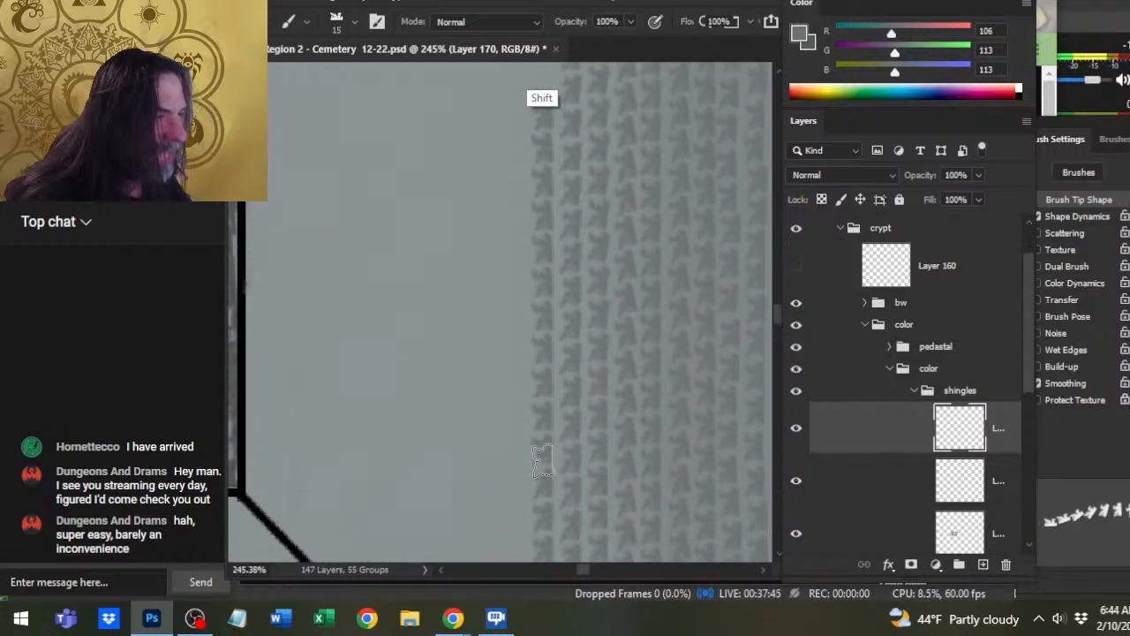
pyautogui.scroll(12, 543, 459)
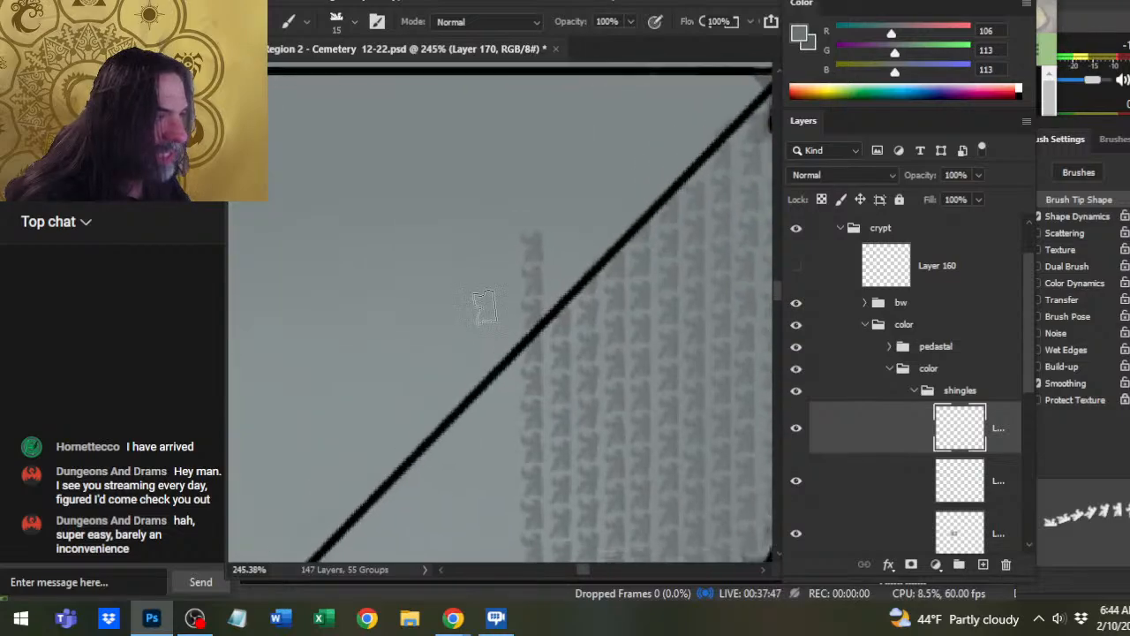
pyautogui.press('e')
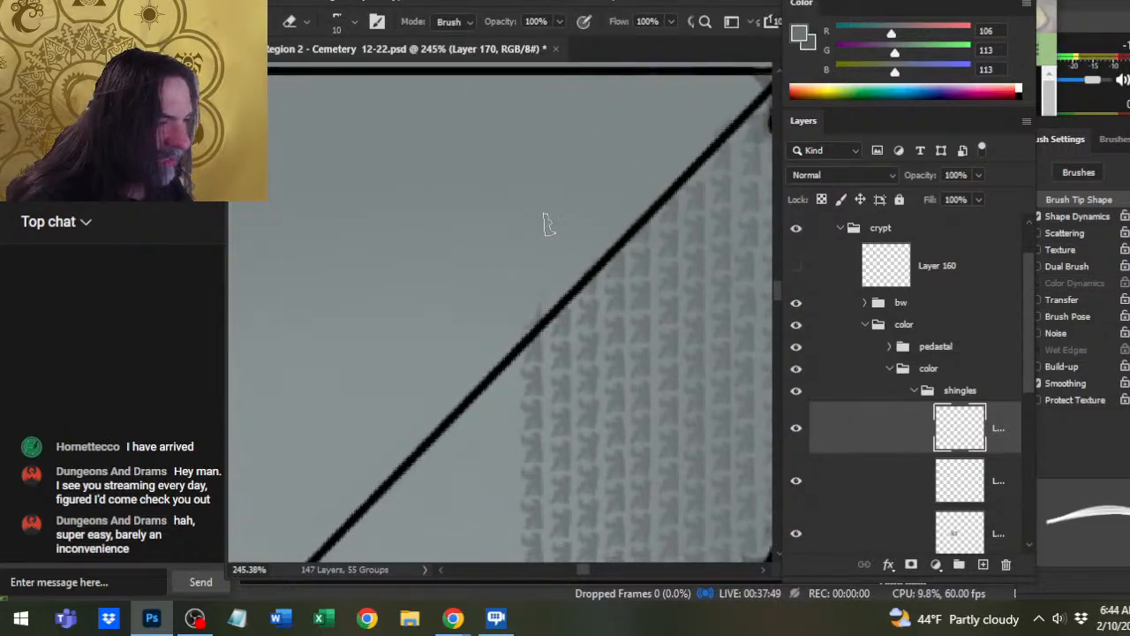
pyautogui.moveTo(585, 335); pyautogui.dragTo(638, 195)
pyautogui.press('b')
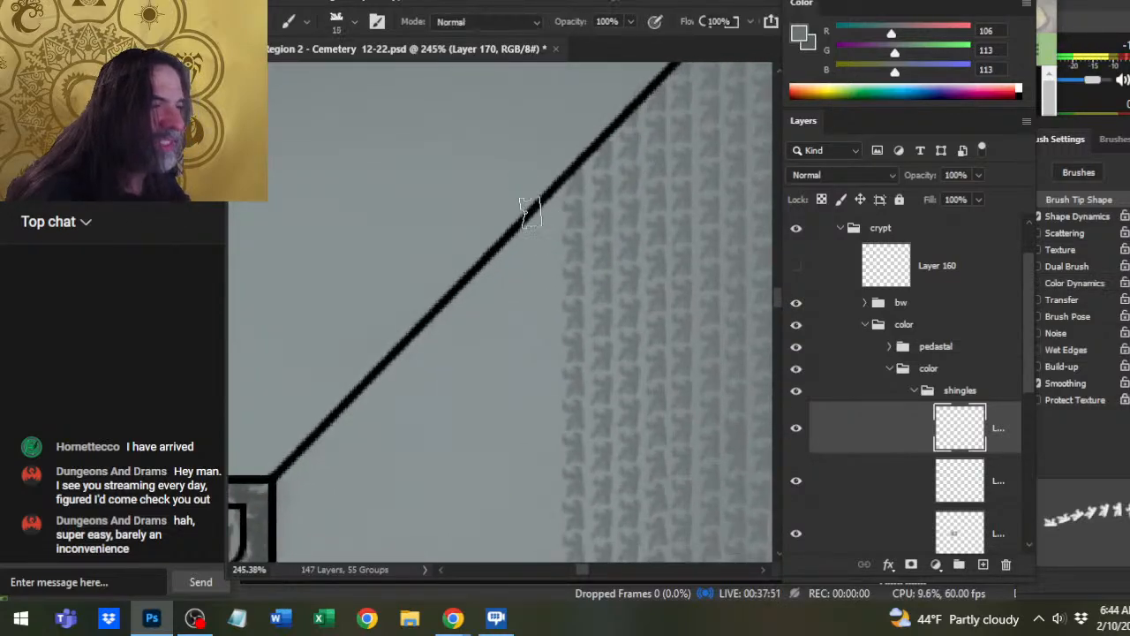
pyautogui.moveTo(543, 209)
pyautogui.mouseDown()
pyautogui.moveTo(532, 502)
pyautogui.moveTo(528, 409)
pyautogui.mouseUp()
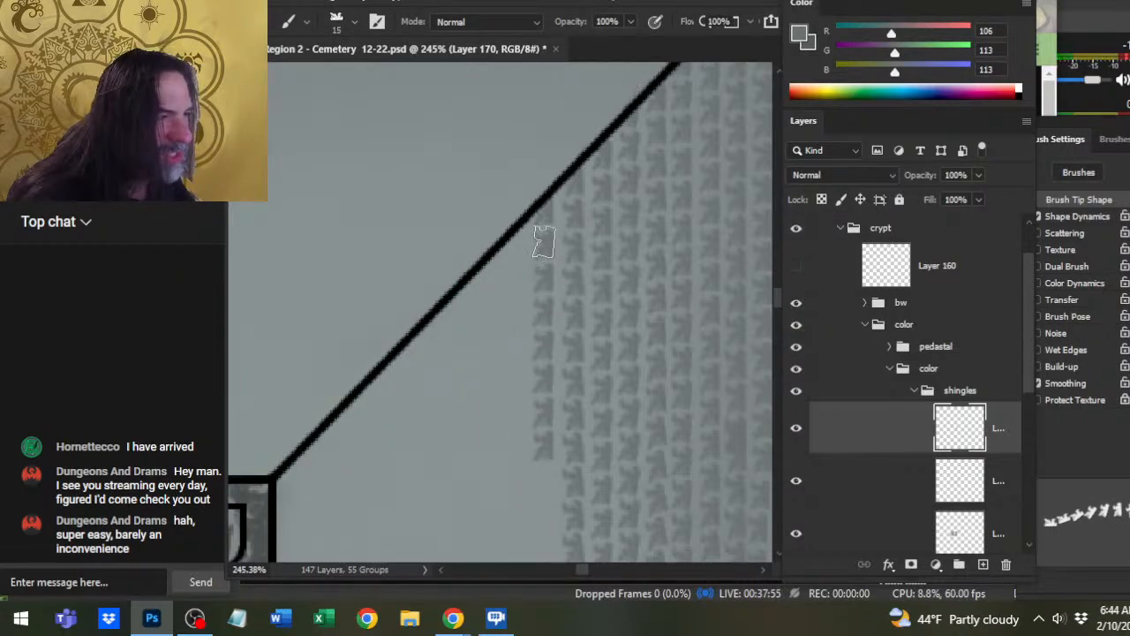
pyautogui.hotkey('ctrl', 'z')
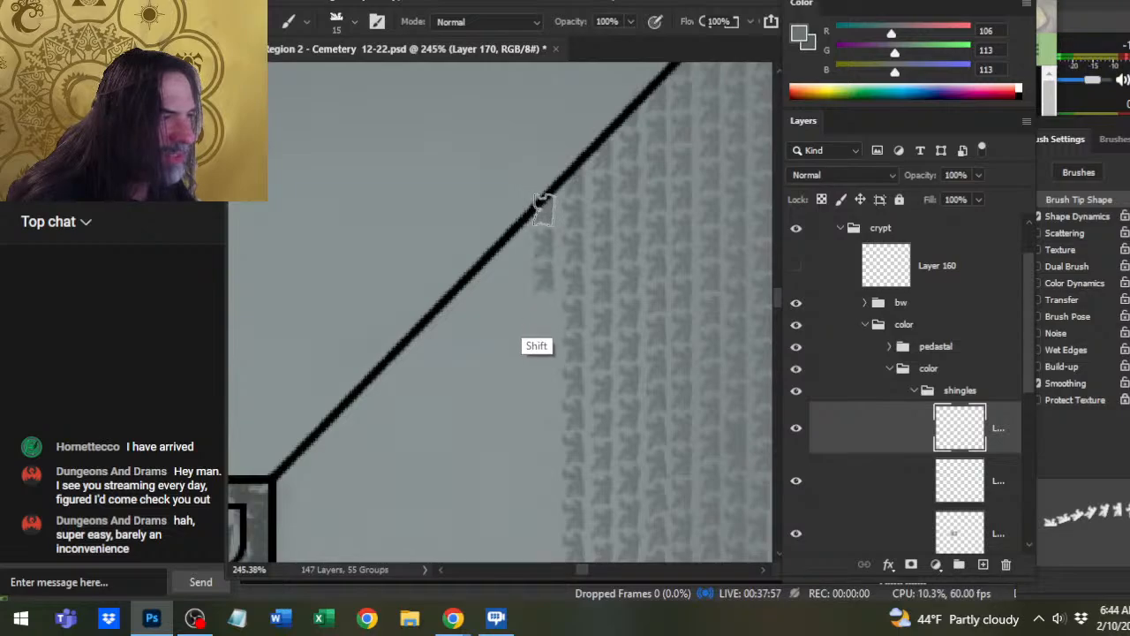
pyautogui.moveTo(543, 202); pyautogui.dragTo(537, 566)
pyautogui.scroll(-5, 542, 203)
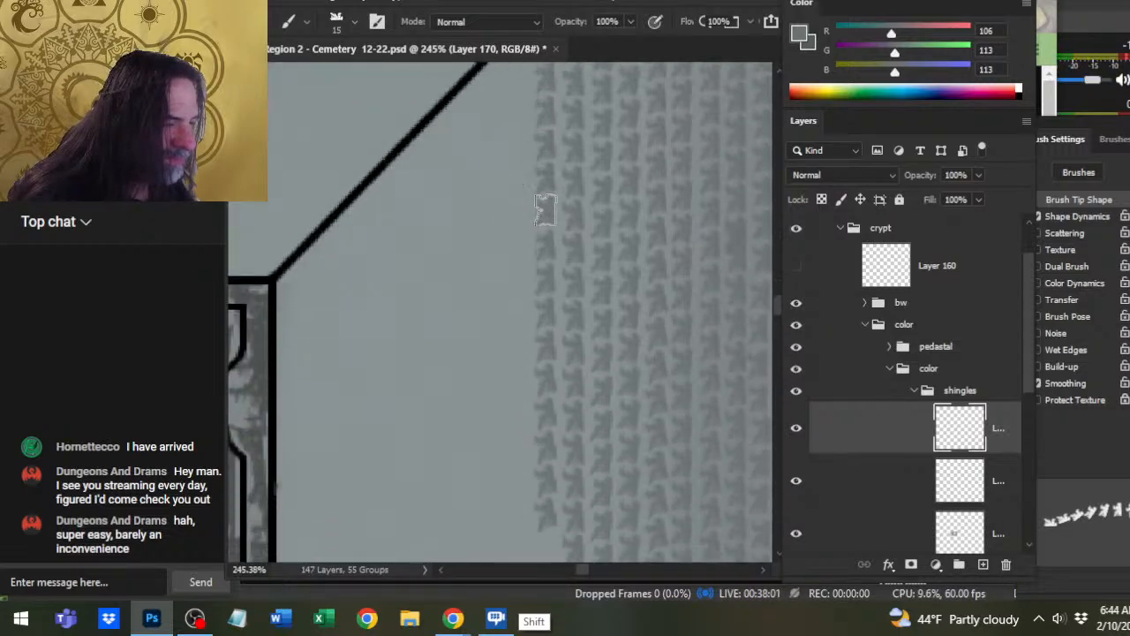
pyautogui.moveTo(512, 452); pyautogui.dragTo(500, 299)
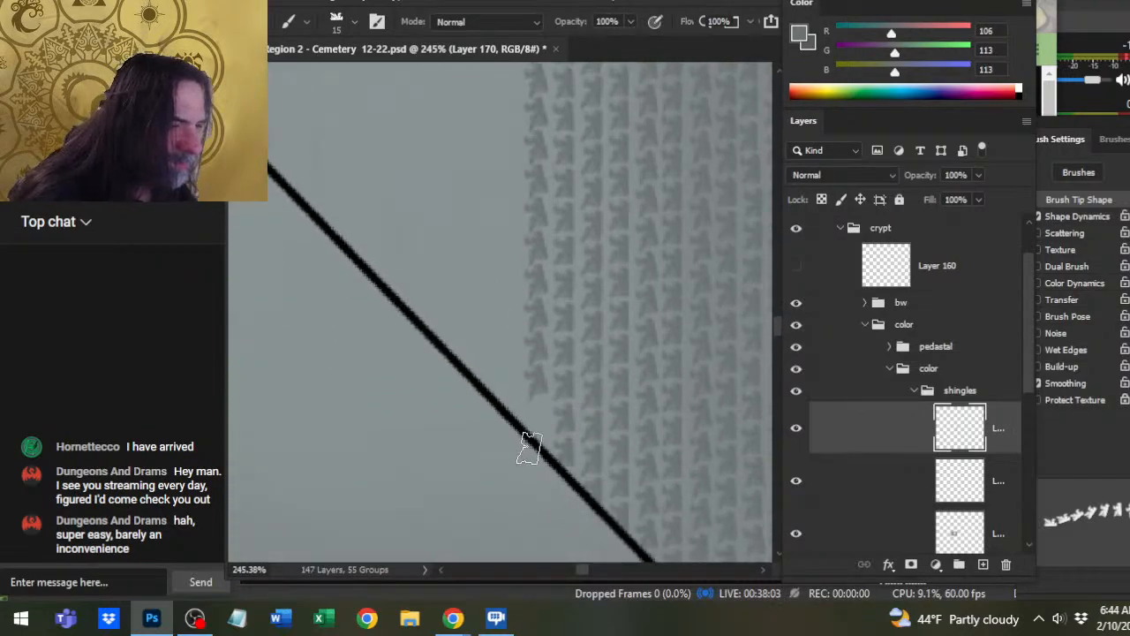
pyautogui.hotkey('ctrl', 'z')
# - Continue the shingle pattern inward with a further full-height column from the lower ridge, and erase its tip outside the upper ridge
pyautogui.moveTo(576, 316)
pyautogui.mouseDown()
pyautogui.moveTo(563, 436)
pyautogui.moveTo(556, 366)
pyautogui.moveTo(525, 391)
pyautogui.moveTo(603, 283)
pyautogui.mouseUp()
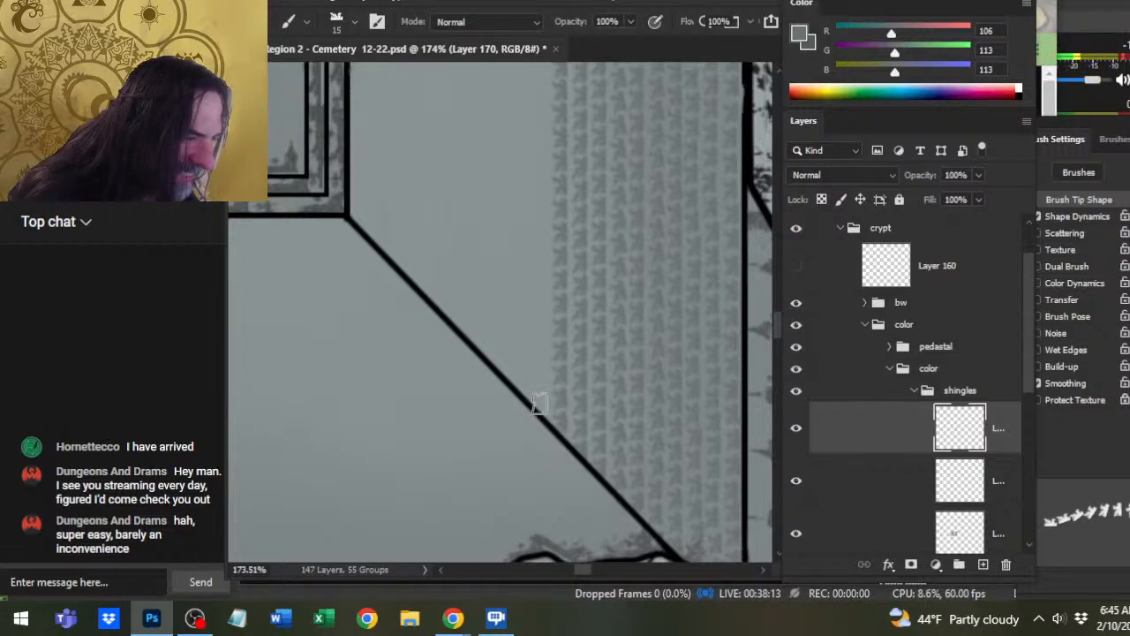
pyautogui.moveTo(541, 403); pyautogui.dragTo(537, 60)
pyautogui.moveTo(507, 148); pyautogui.dragTo(518, 324)
pyautogui.press('e')
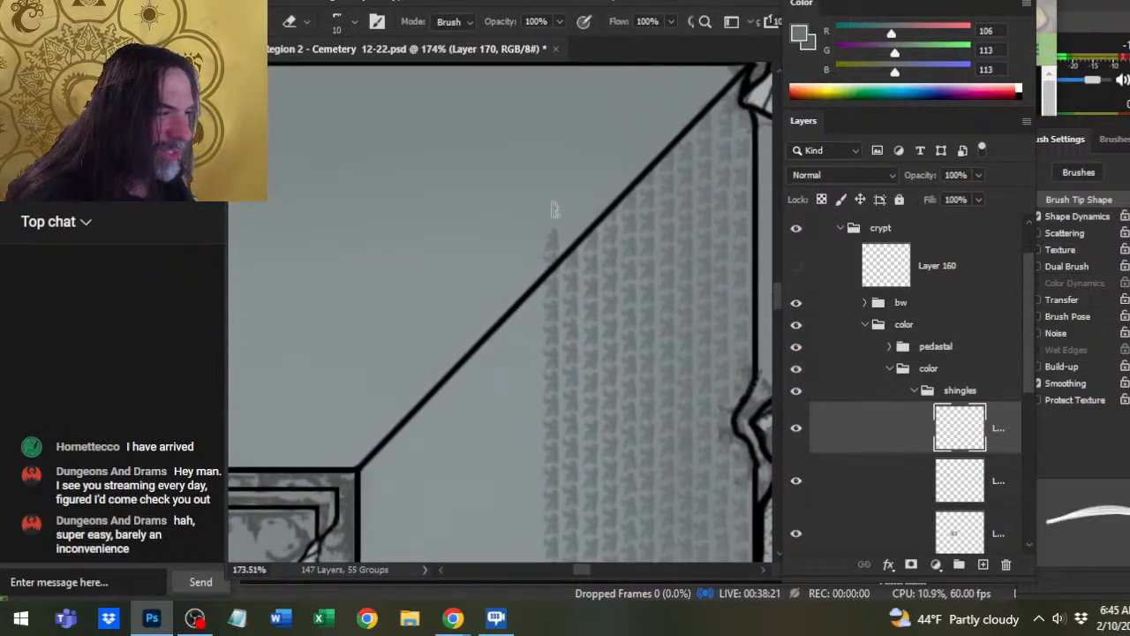
pyautogui.press('b')
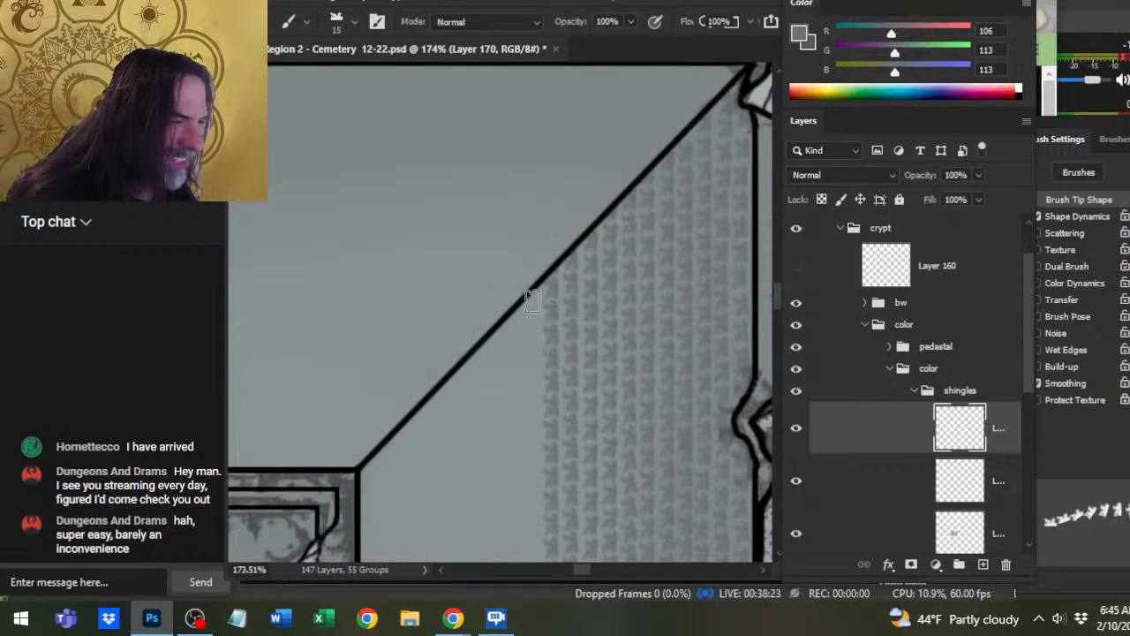
# - Paint the next shingle column inward, downward from the upper diagonal ridge, and erase its end past the lower ridge
pyautogui.keyDown('shift'); pyautogui.click(530, 297); pyautogui.keyUp('shift')
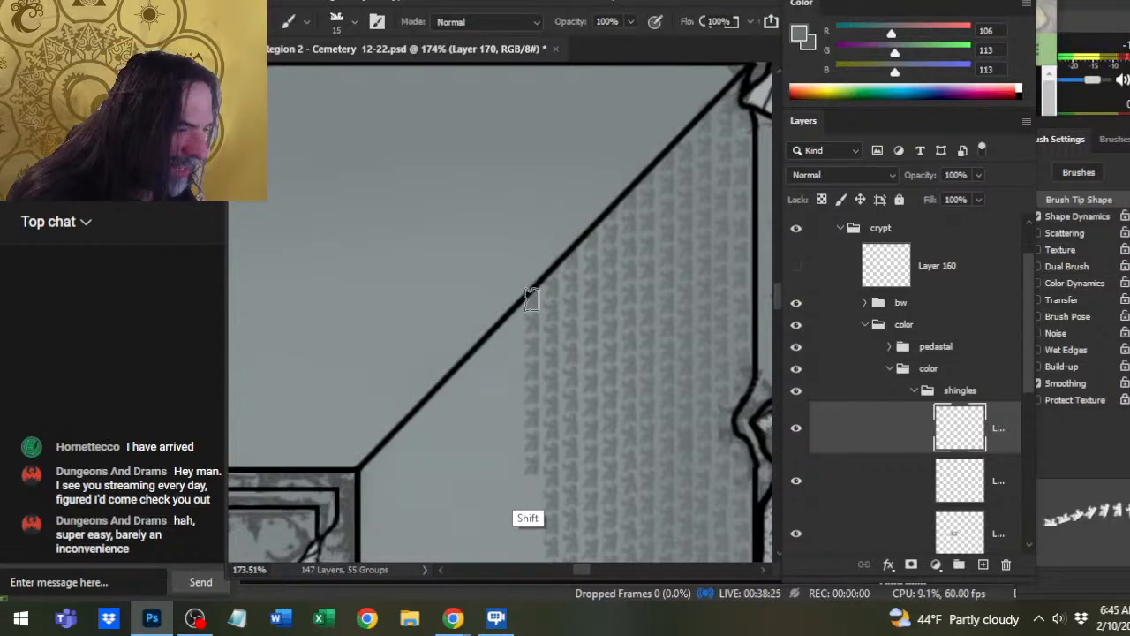
pyautogui.scroll(-5, 521, 398)
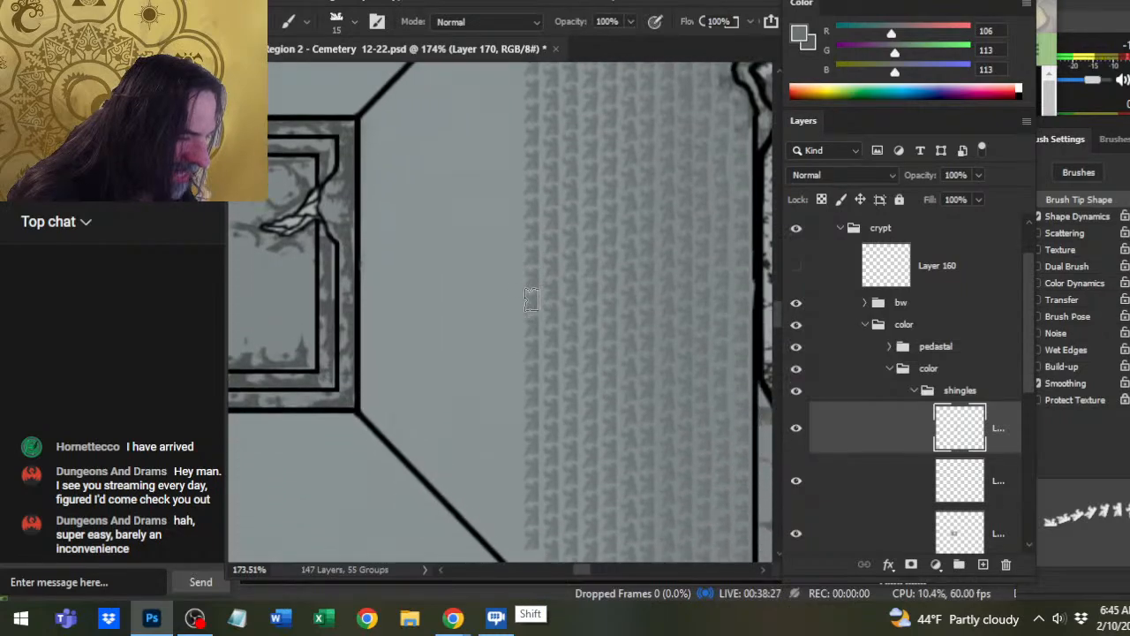
pyautogui.moveTo(482, 514); pyautogui.dragTo(469, 435)
pyautogui.press('e')
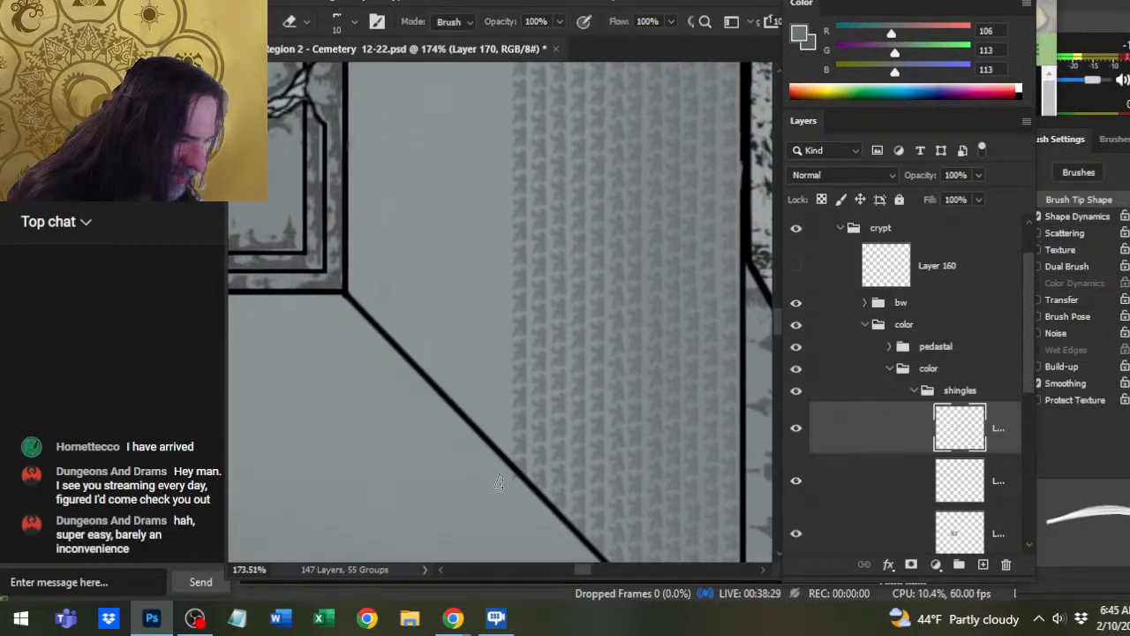
# - Add a straight shingle column beside the innermost one, upward from the lower diagonal ridge, and erase the excess above the upper ridge
pyautogui.press('b')
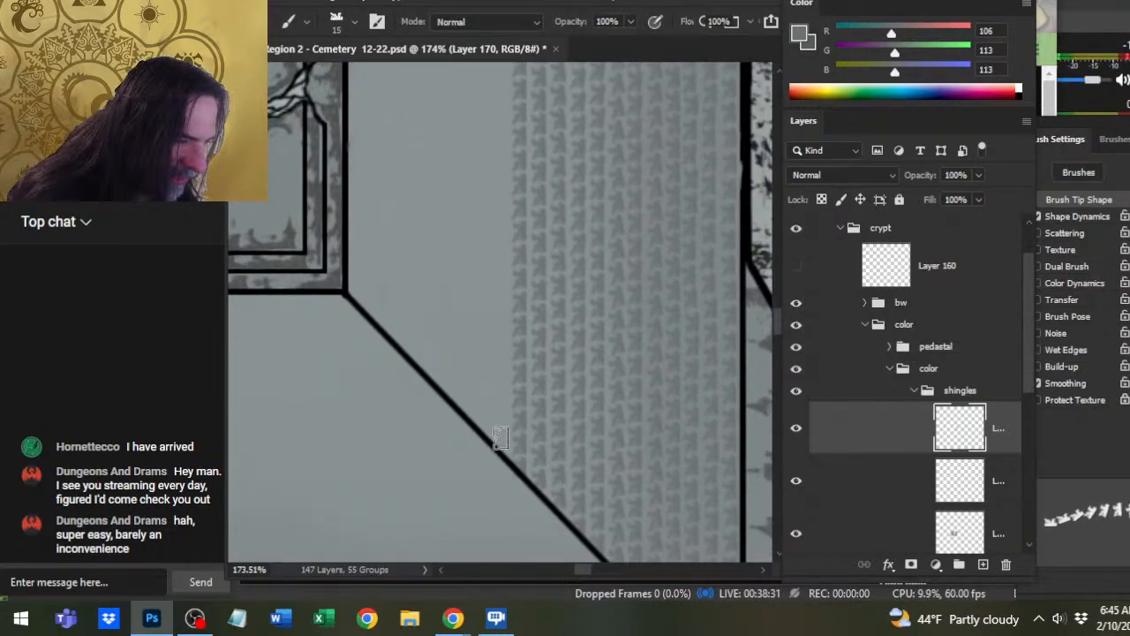
pyautogui.keyDown('shift'); pyautogui.click(500, 439); pyautogui.keyUp('shift')
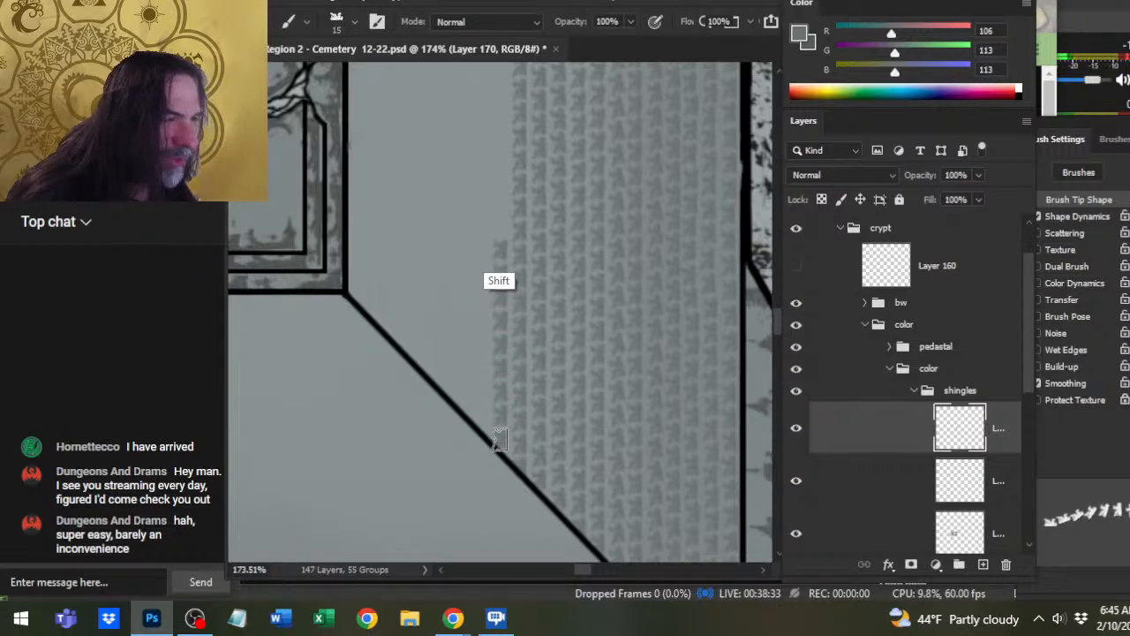
pyautogui.scroll(3, 499, 439)
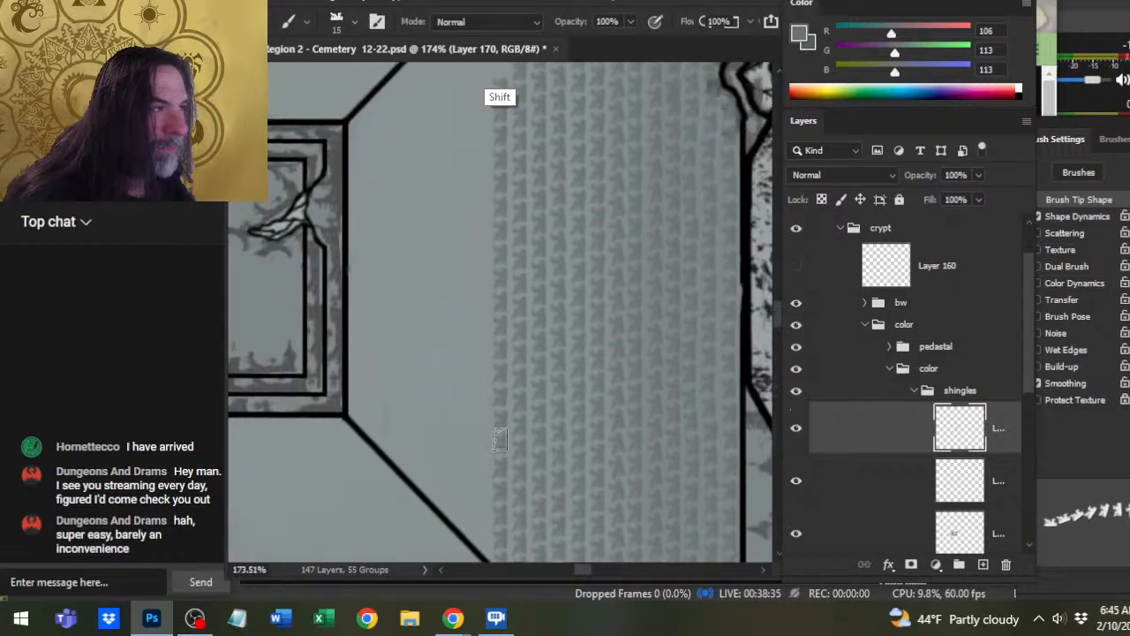
pyautogui.scroll(7, 500, 439)
pyautogui.press('e')
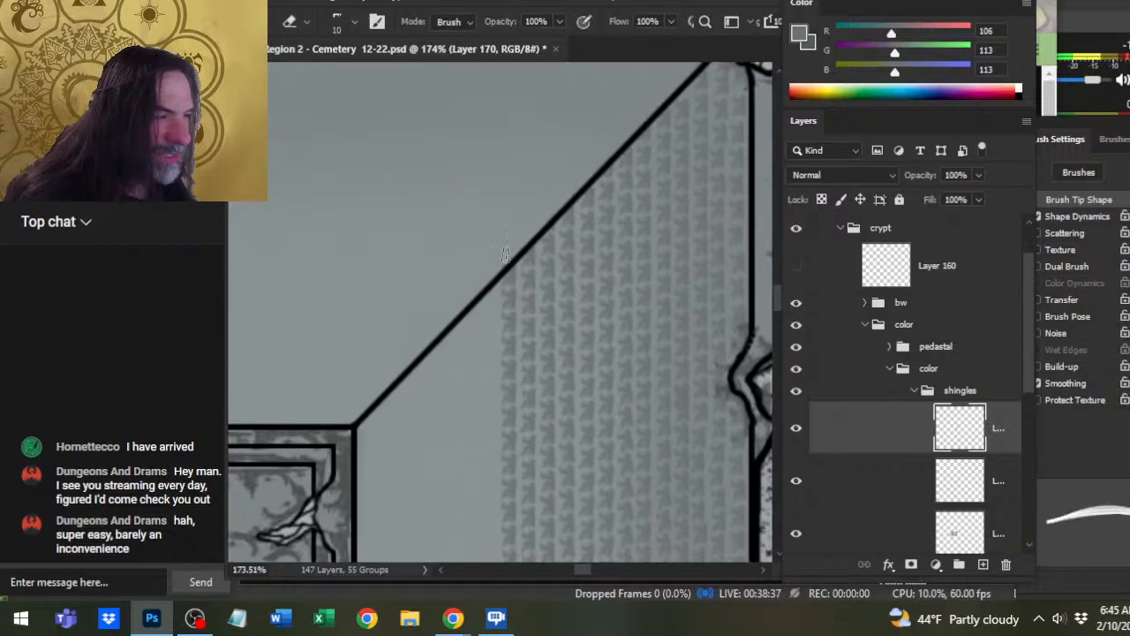
pyautogui.press('b')
pyautogui.moveTo(488, 305); pyautogui.dragTo(481, 502)
pyautogui.hotkey('ctrl', 'z')
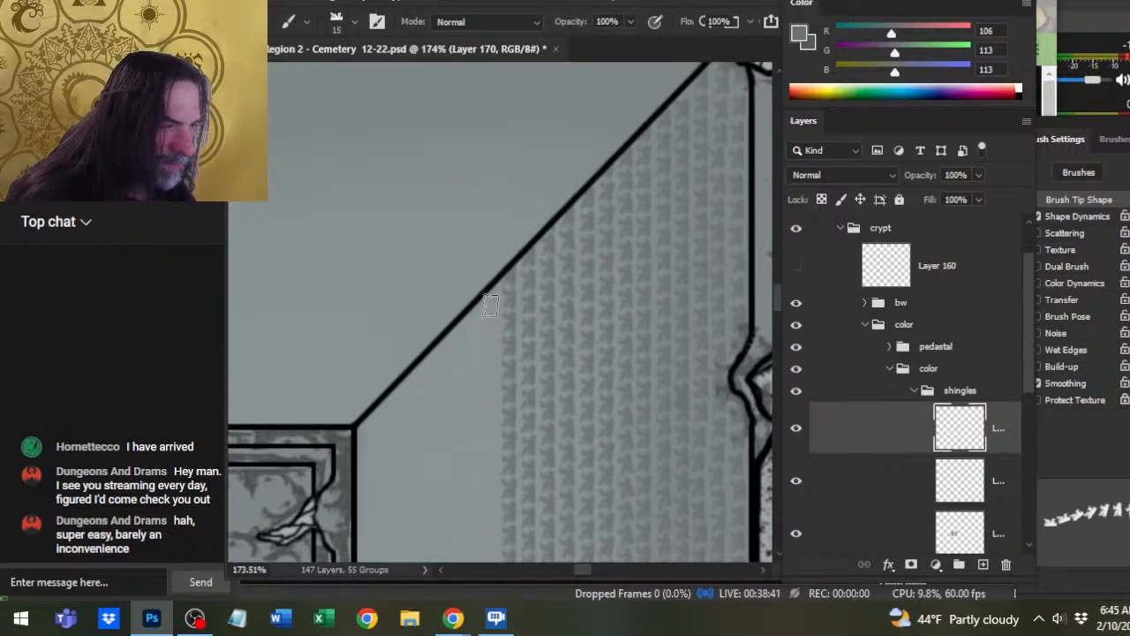
pyautogui.moveTo(490, 300); pyautogui.dragTo(488, 548)
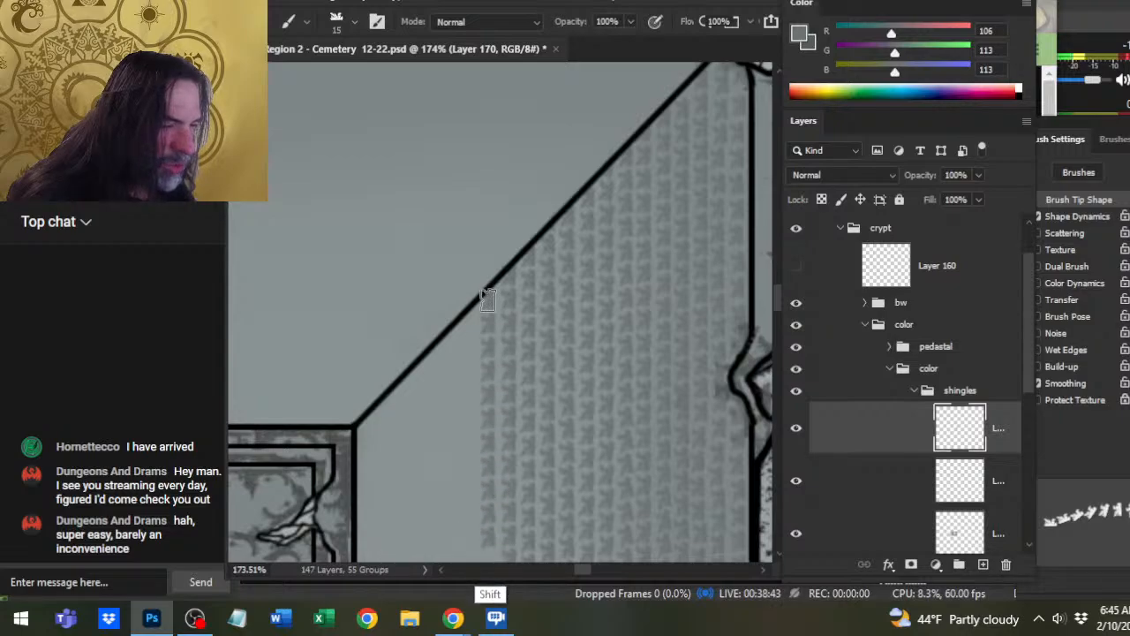
pyautogui.hotkey('ctrl', 'z')
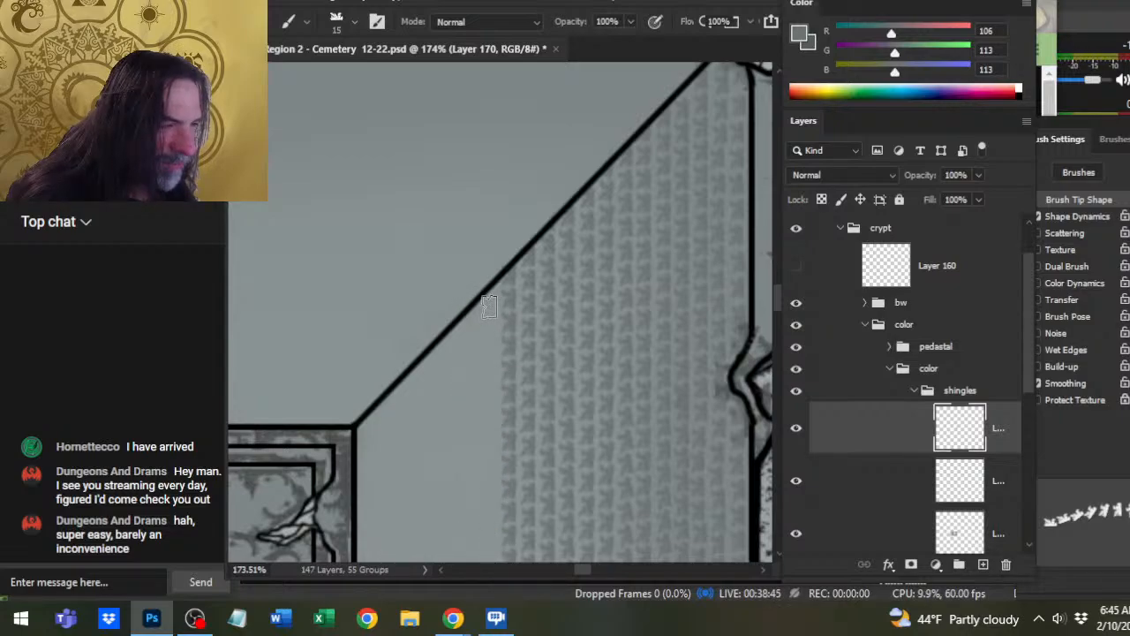
# - Brush a straight shingle column directly beside the innermost one, down from the upper ridge, and erase the part below the lower ridge
pyautogui.moveTo(489, 306)
pyautogui.mouseDown()
pyautogui.moveTo(494, 607)
pyautogui.moveTo(489, 565)
pyautogui.mouseUp()
pyautogui.press('e')
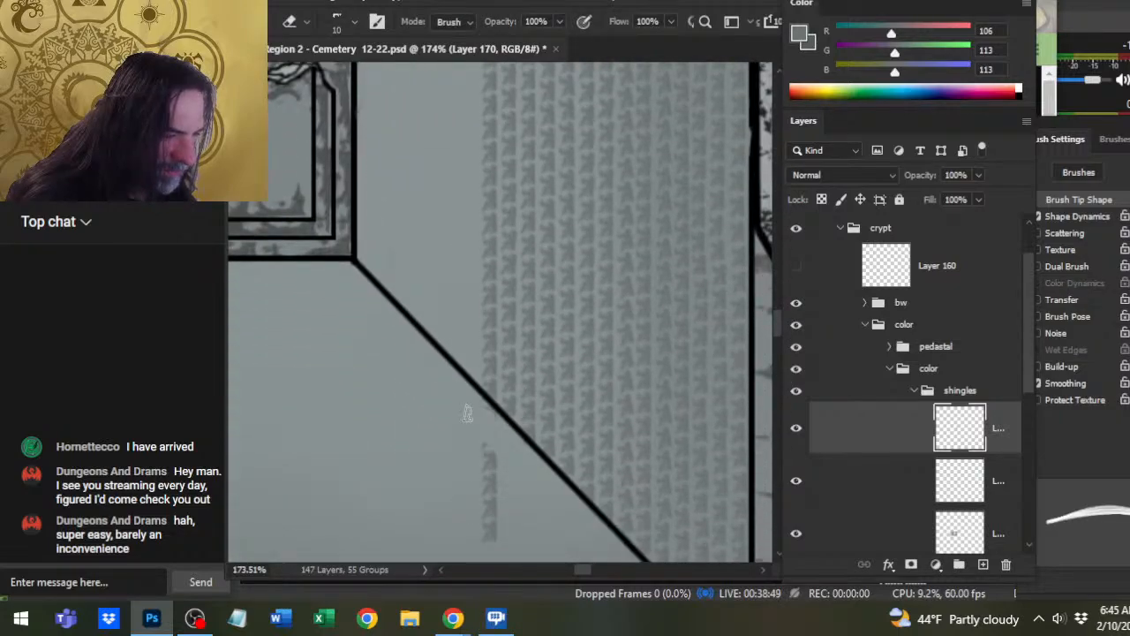
pyautogui.moveTo(489, 446); pyautogui.dragTo(491, 541)
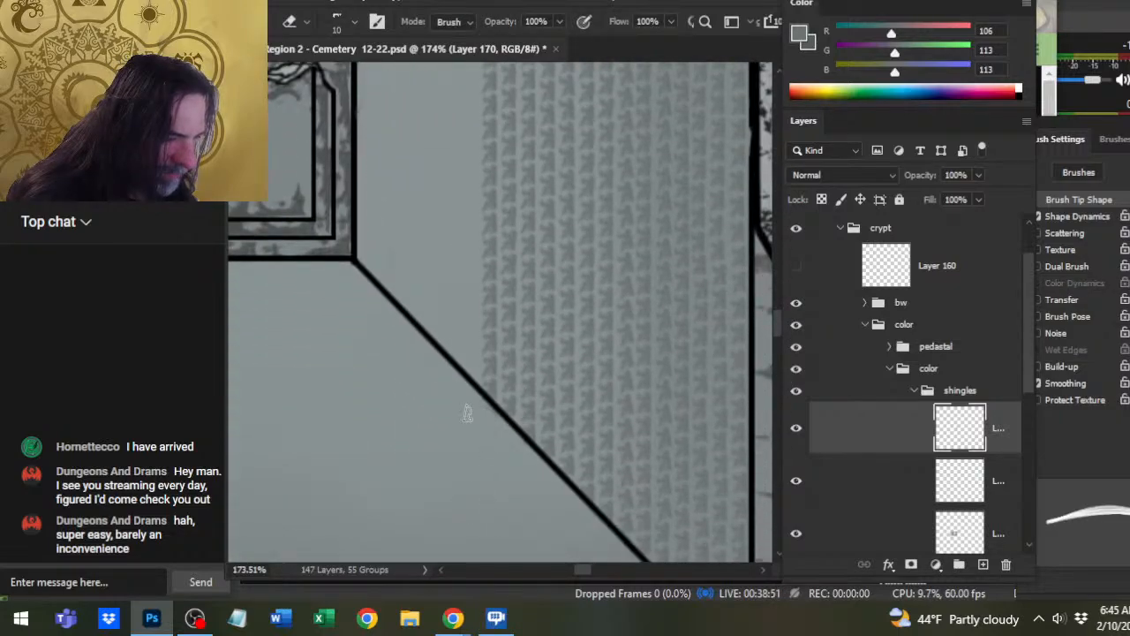
# - Merge the current shingle layer into the one below, and toggle the merged layer's visibility off and on to check it
pyautogui.rightClick(859, 440)
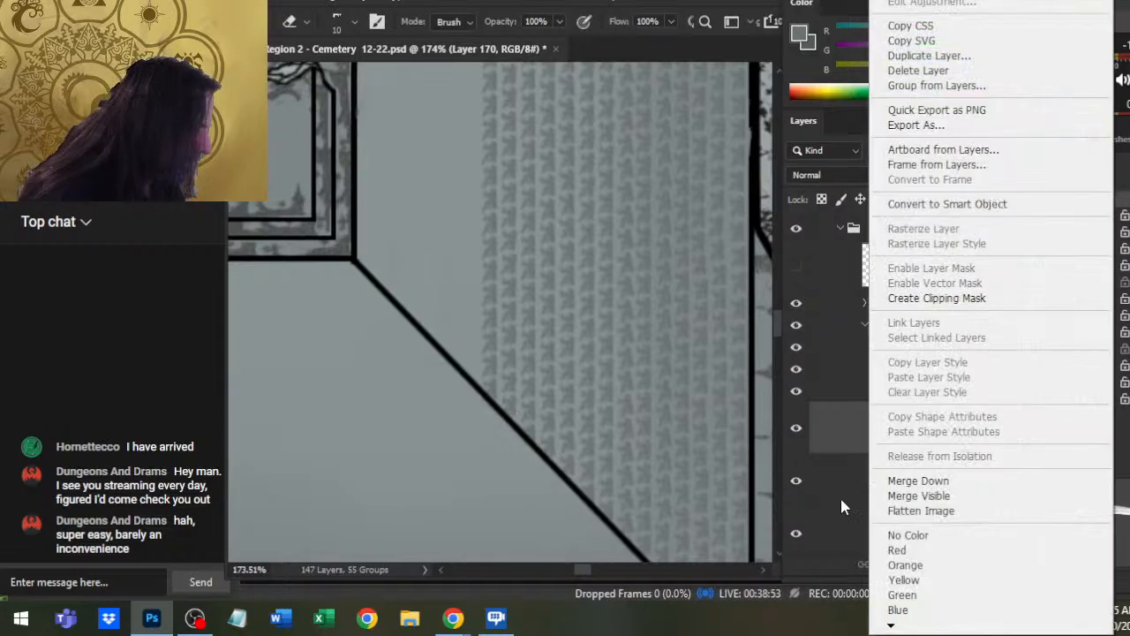
pyautogui.click(934, 482)
pyautogui.click(796, 429)
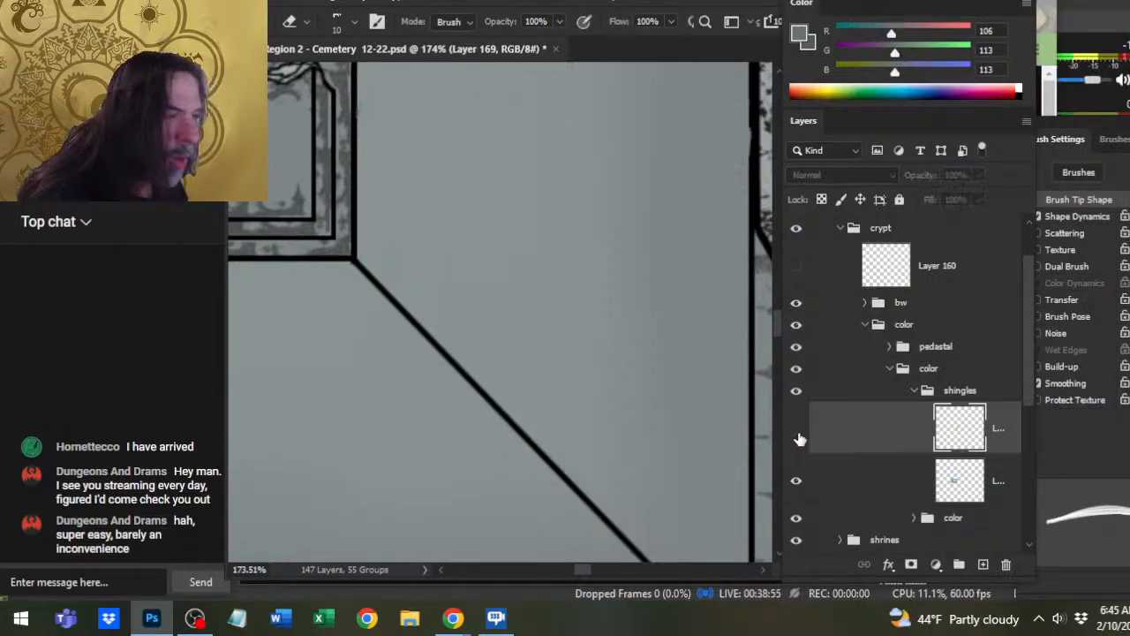
pyautogui.click(795, 429)
# - Extend the shingles inward on the merged layer with a column from the lower ridge upward, erasing its tip above the upper ridge
pyautogui.press('b')
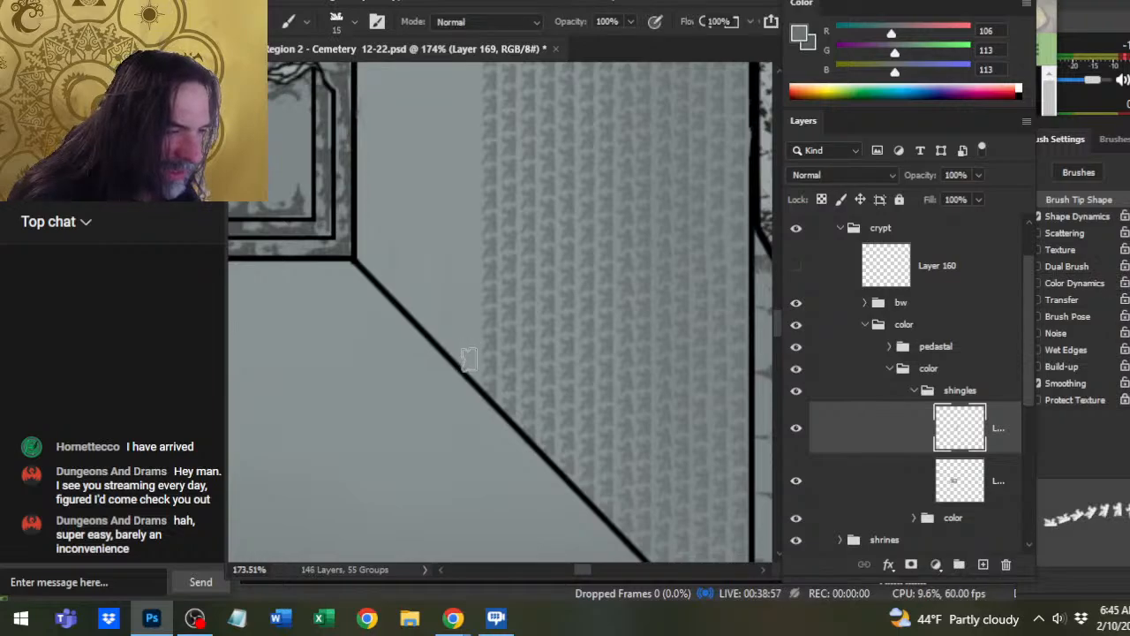
pyautogui.press('shift')
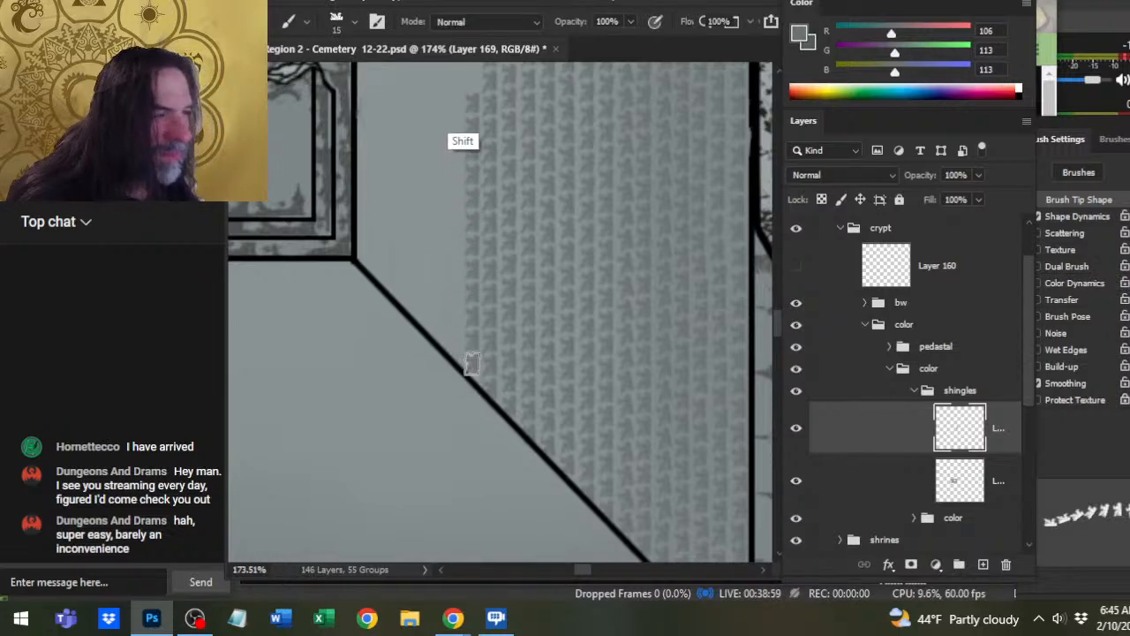
pyautogui.scroll(3, 472, 362)
pyautogui.scroll(-5, 473, 362)
pyautogui.press('e')
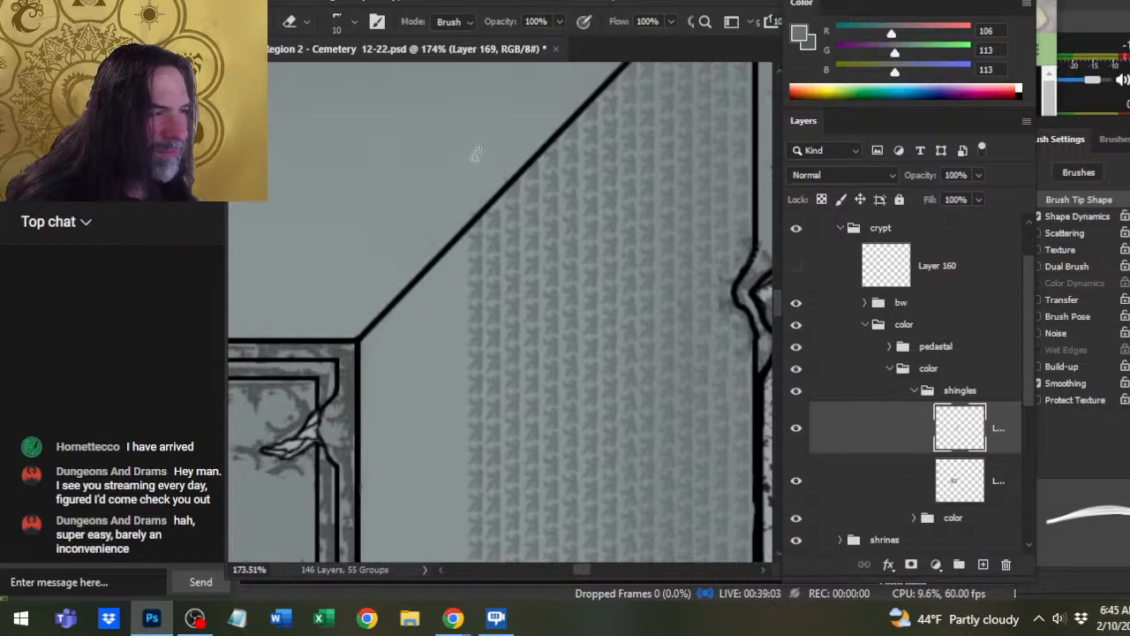
# - Paint one more full-height shingle column inward from the upper ridge downward, and erase the shingles below the lower ridge
pyautogui.press('b')
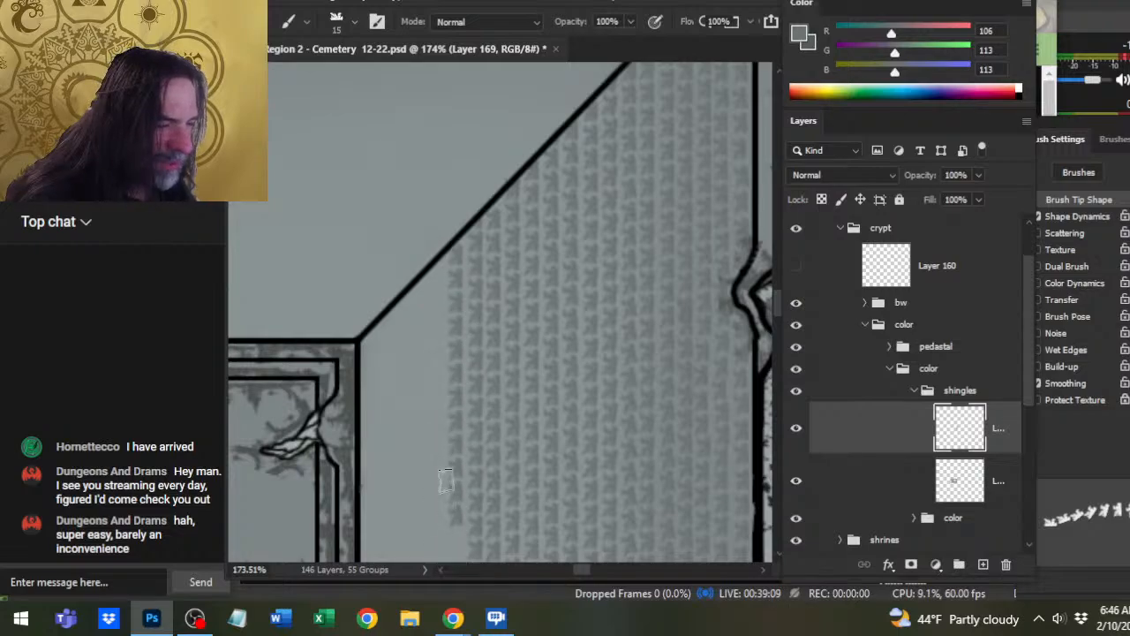
pyautogui.moveTo(446, 479)
pyautogui.mouseDown()
pyautogui.moveTo(450, 258)
pyautogui.moveTo(460, 319)
pyautogui.moveTo(451, 597)
pyautogui.mouseUp()
pyautogui.scroll(-3, 460, 252)
pyautogui.press('e')
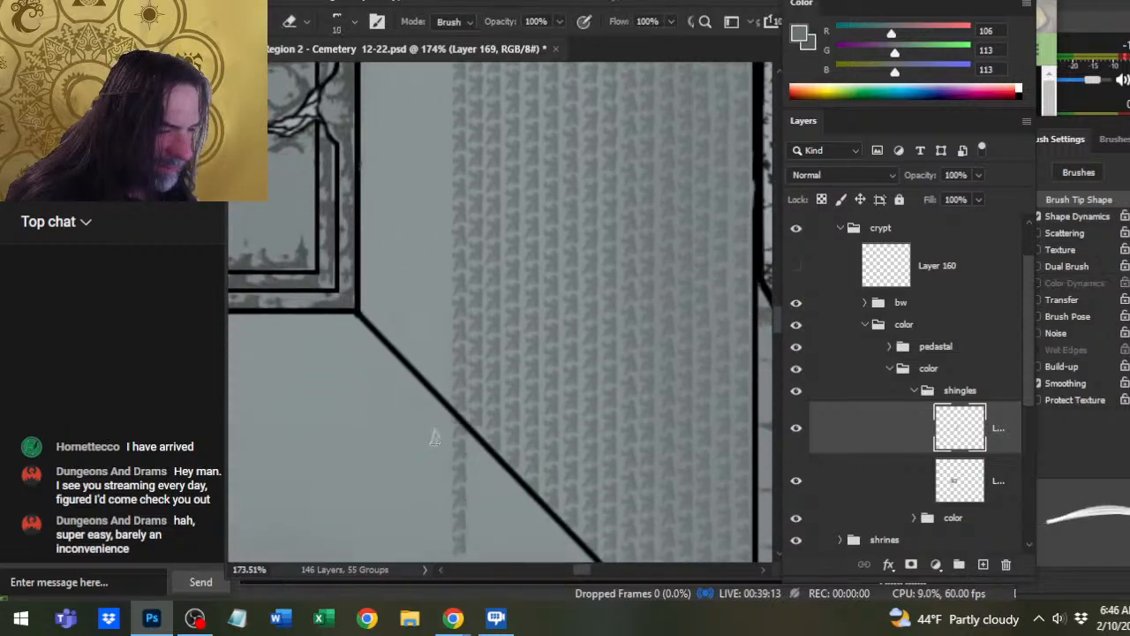
pyautogui.moveTo(459, 452); pyautogui.dragTo(459, 555)
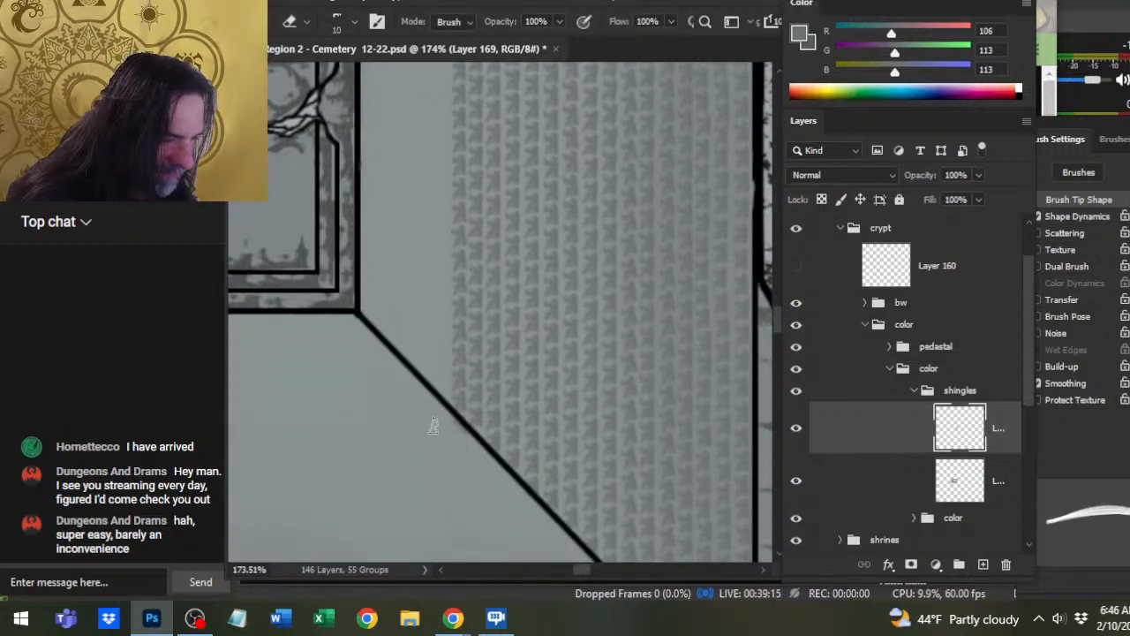
# - Continue inward with another straight shingle column, painted up from the lower ridge, and erase the excess outside the upper ridge
pyautogui.scroll(-2, 446, 398)
pyautogui.moveTo(485, 293); pyautogui.dragTo(515, 470)
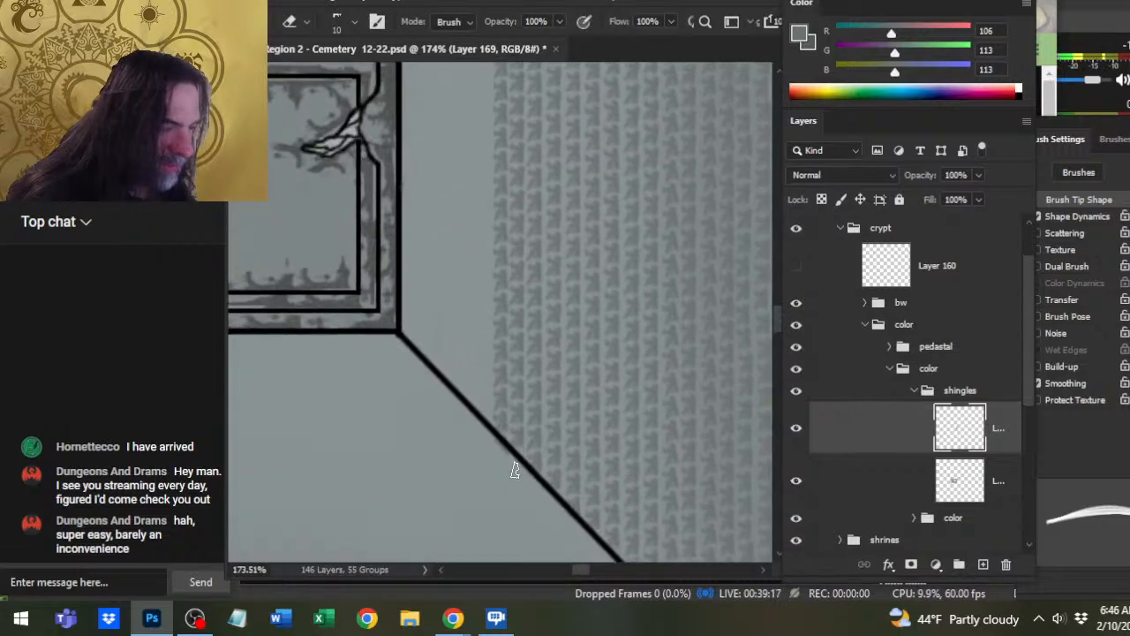
pyautogui.press('b')
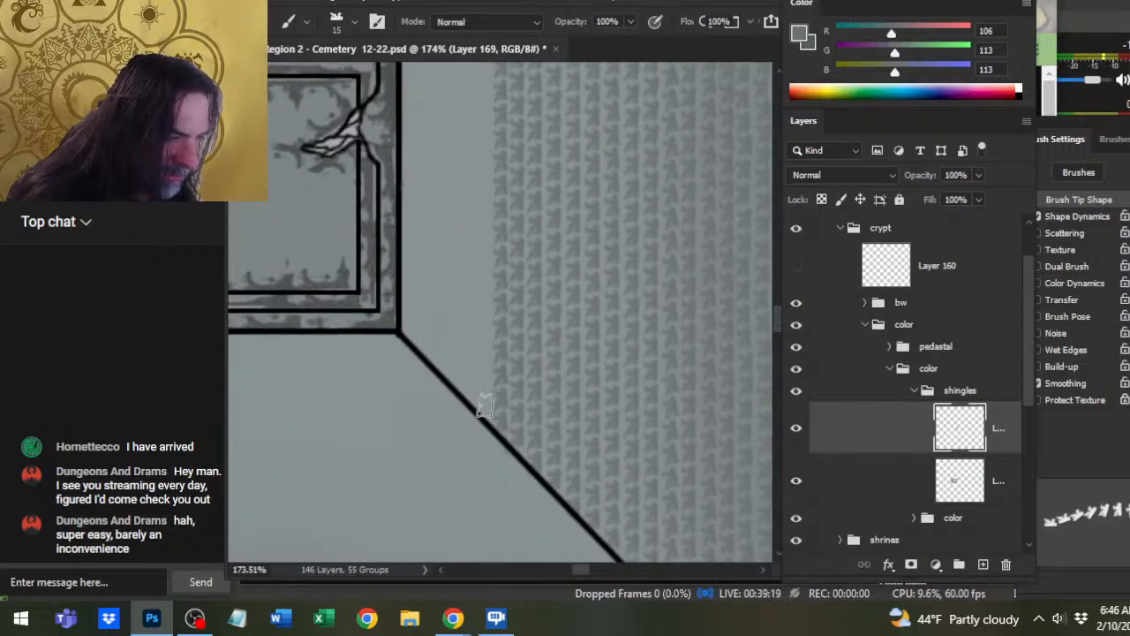
pyautogui.press('shift')
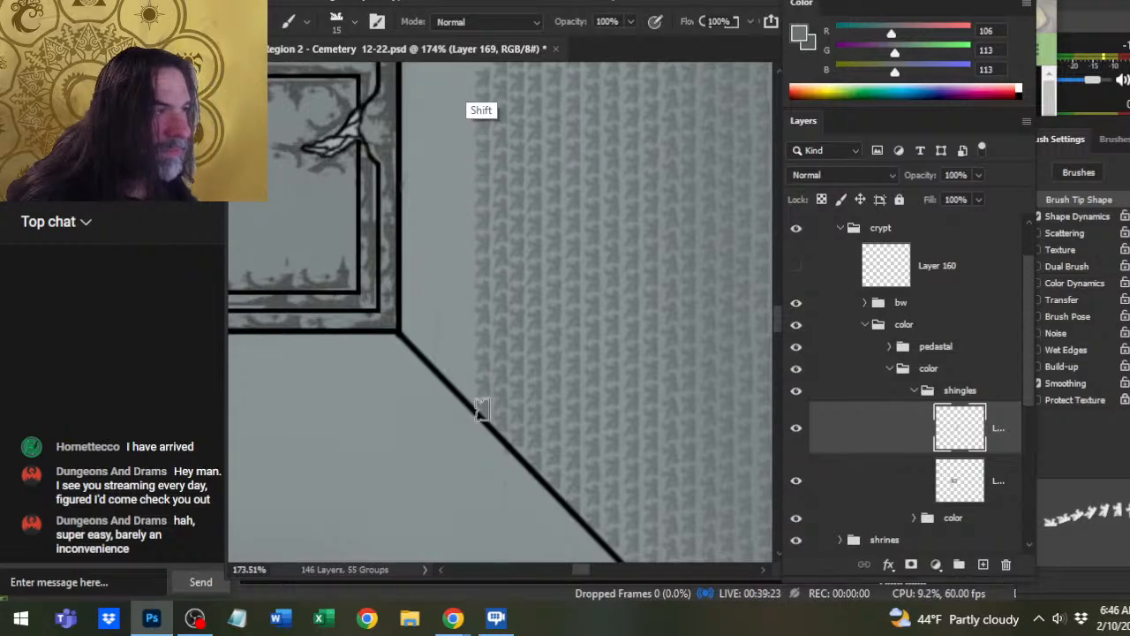
pyautogui.scroll(4, 477, 220)
pyautogui.scroll(2, 473, 151)
pyautogui.press('e')
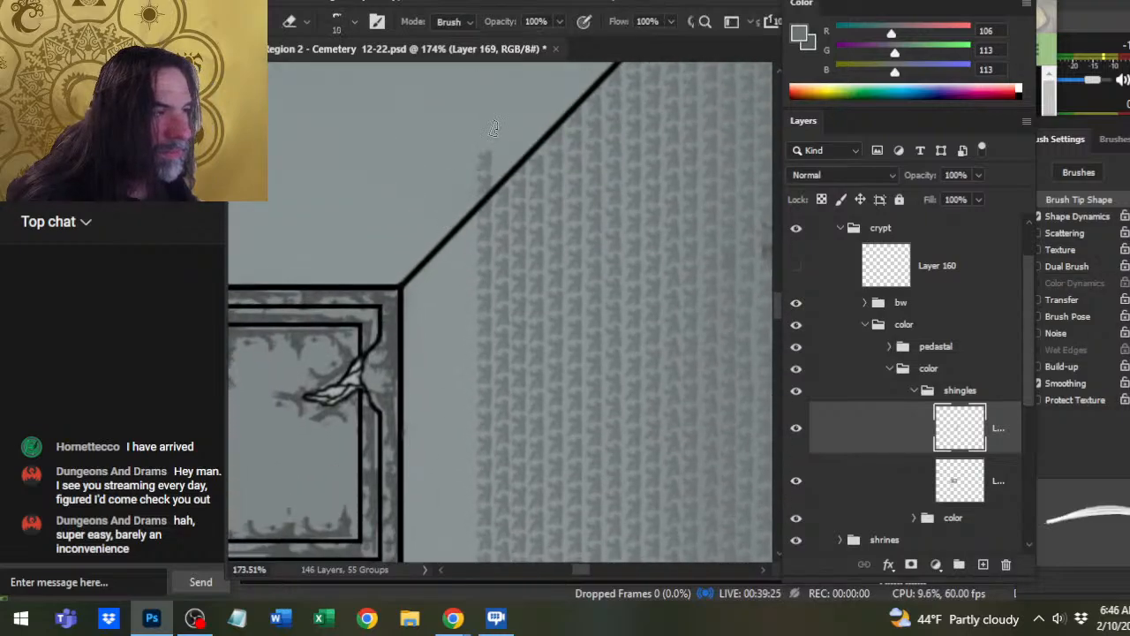
# - Enlarge the shingle brush to size 25 and clear all the small shingle columns from the right slope of the crypt roof
pyautogui.press('b')
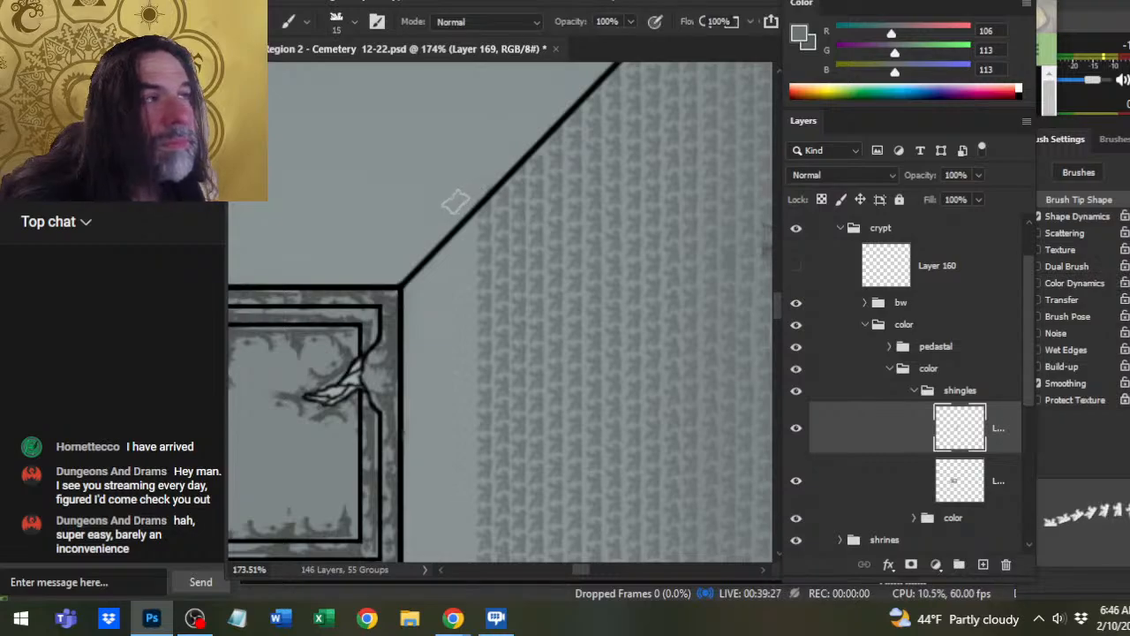
pyautogui.press(']')
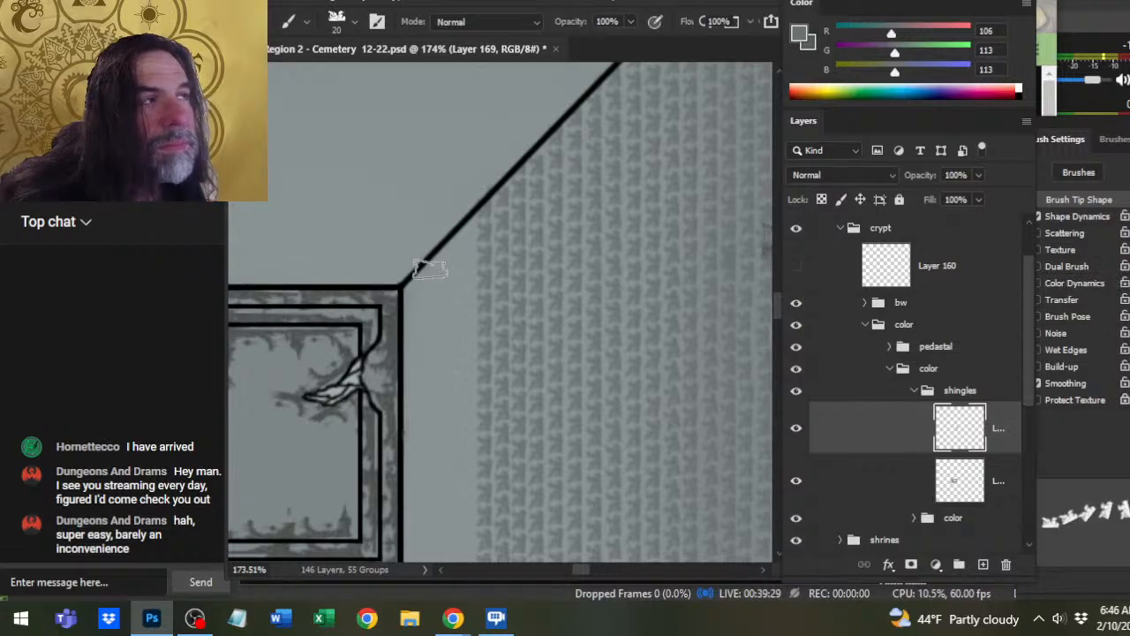
pyautogui.press('z')
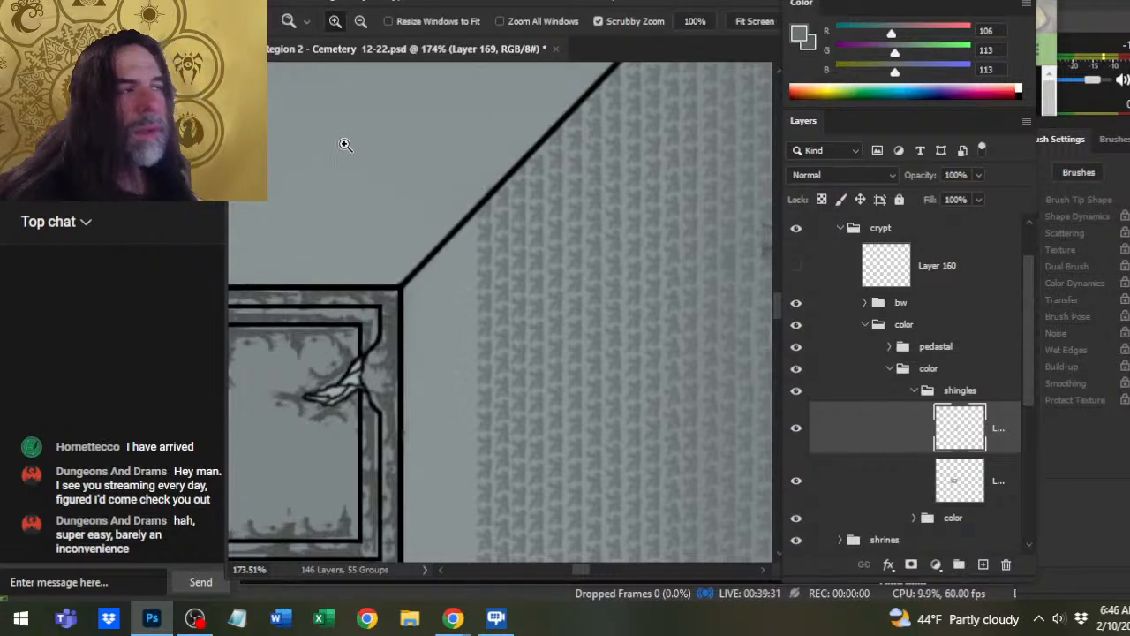
pyautogui.press('b')
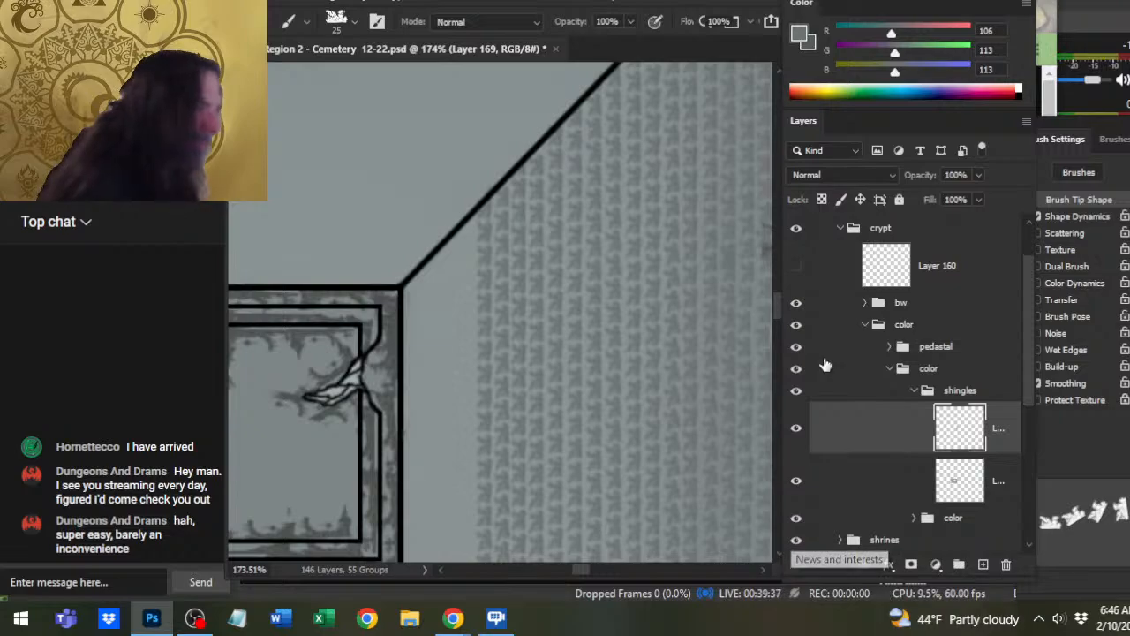
pyautogui.moveTo(721, 343); pyautogui.dragTo(638, 353)
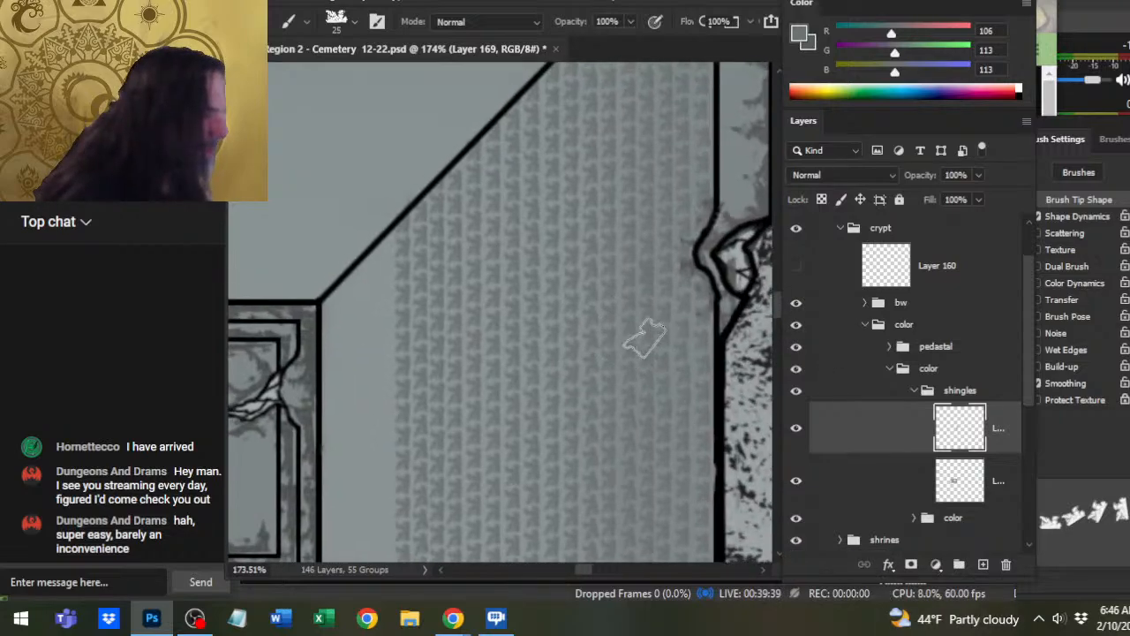
pyautogui.hotkey('ctrl', 'z')
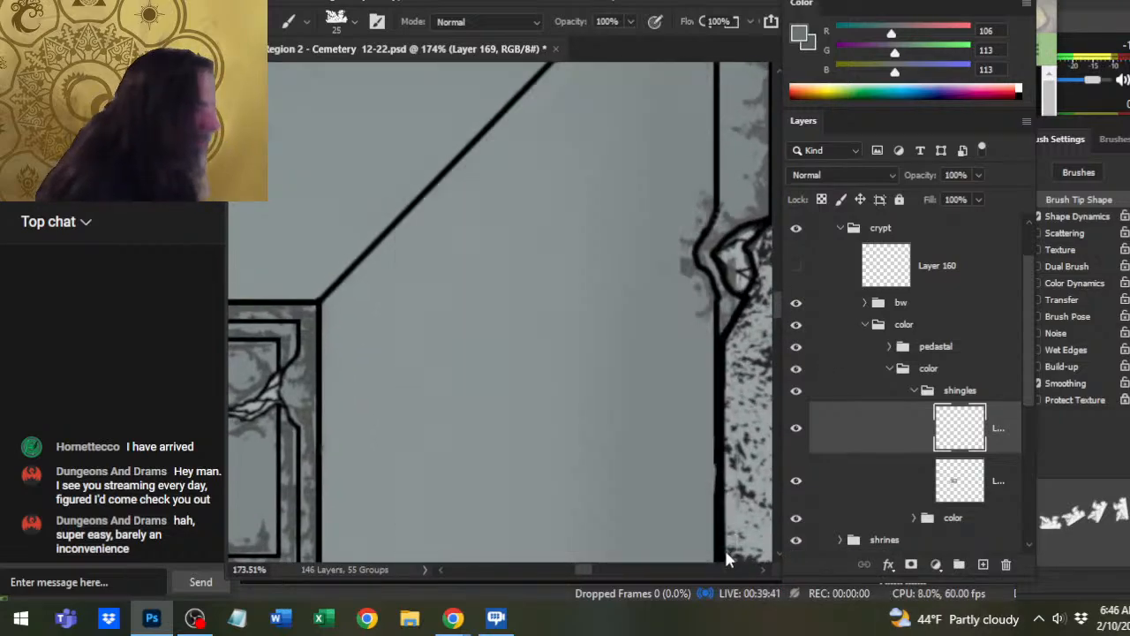
# - Paint a column of large shingles along the right slope's outer edge from the lower corner upward, and erase the excess above the roof
pyautogui.moveTo(661, 394); pyautogui.dragTo(336, 288)
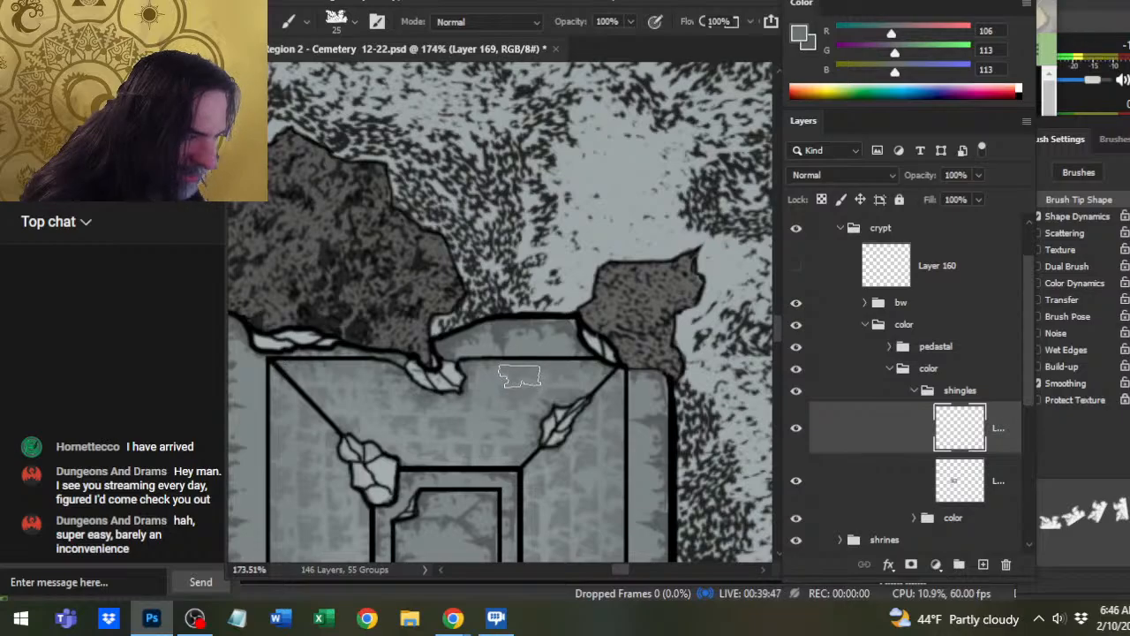
pyautogui.press('z')
pyautogui.moveTo(618, 367); pyautogui.dragTo(539, 336)
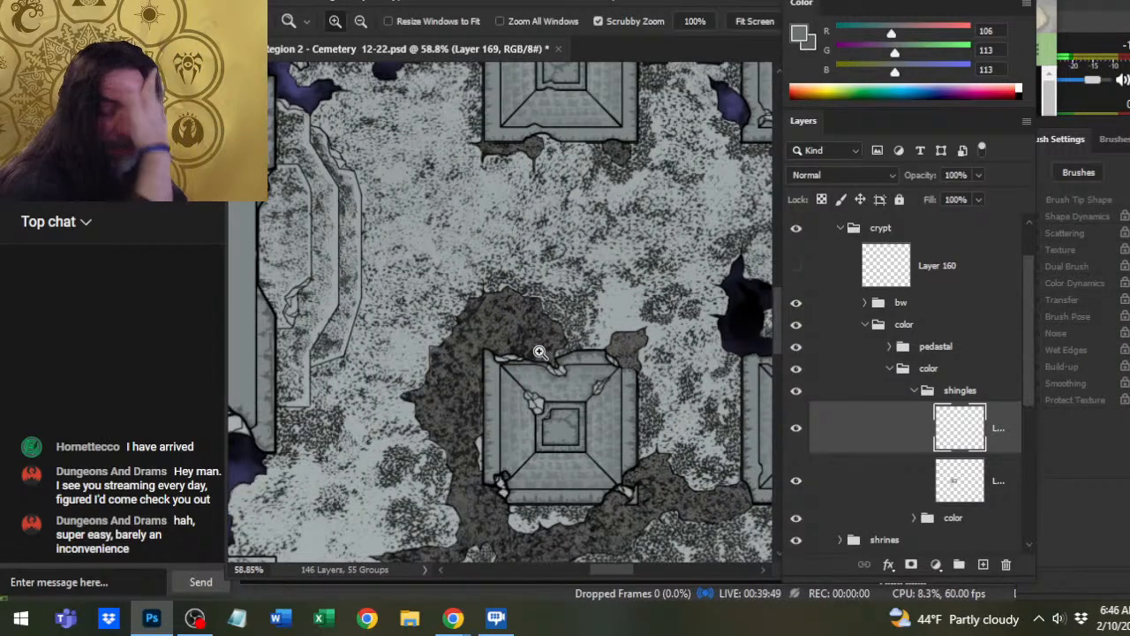
pyautogui.moveTo(495, 364); pyautogui.dragTo(675, 365)
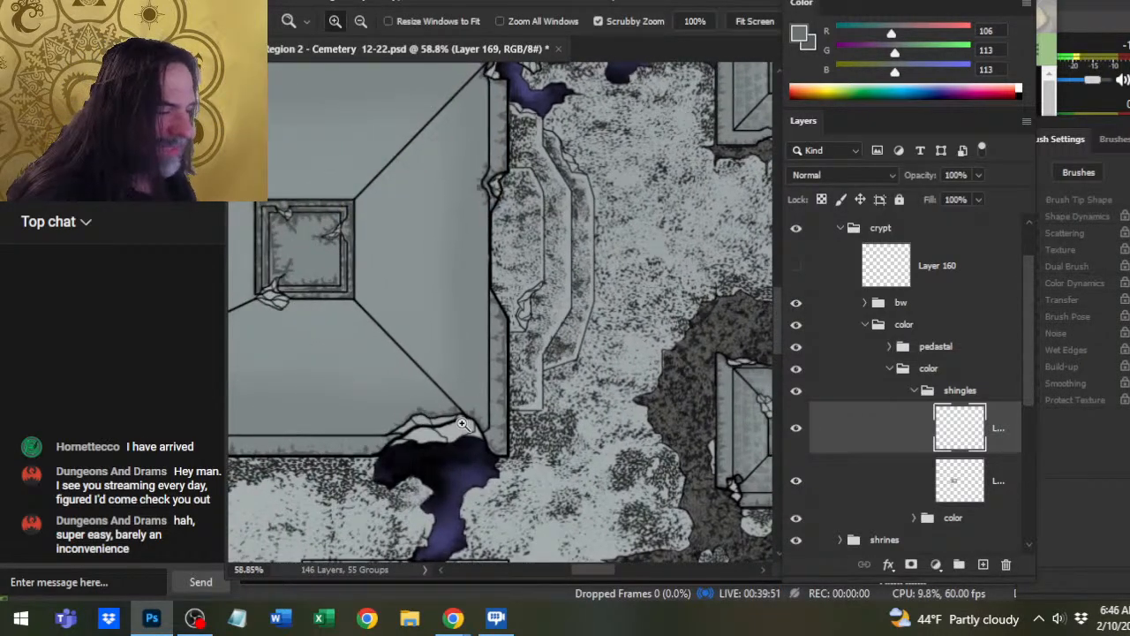
pyautogui.moveTo(461, 424); pyautogui.dragTo(469, 365)
pyautogui.press('b')
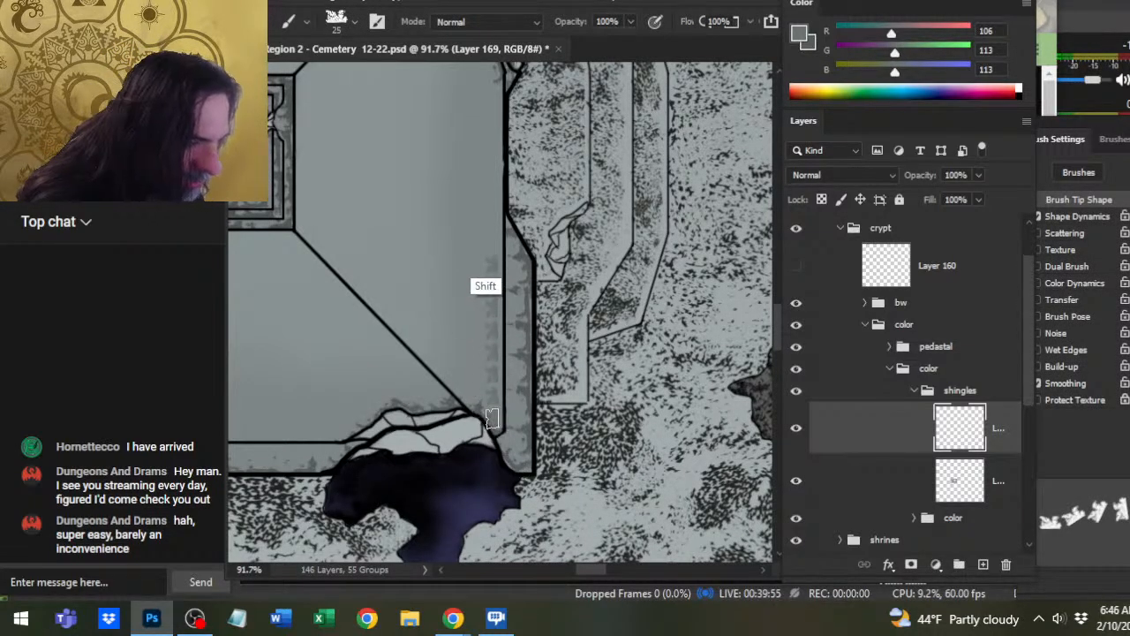
pyautogui.scroll(-3, 492, 418)
pyautogui.scroll(1, 492, 417)
pyautogui.scroll(1, 489, 172)
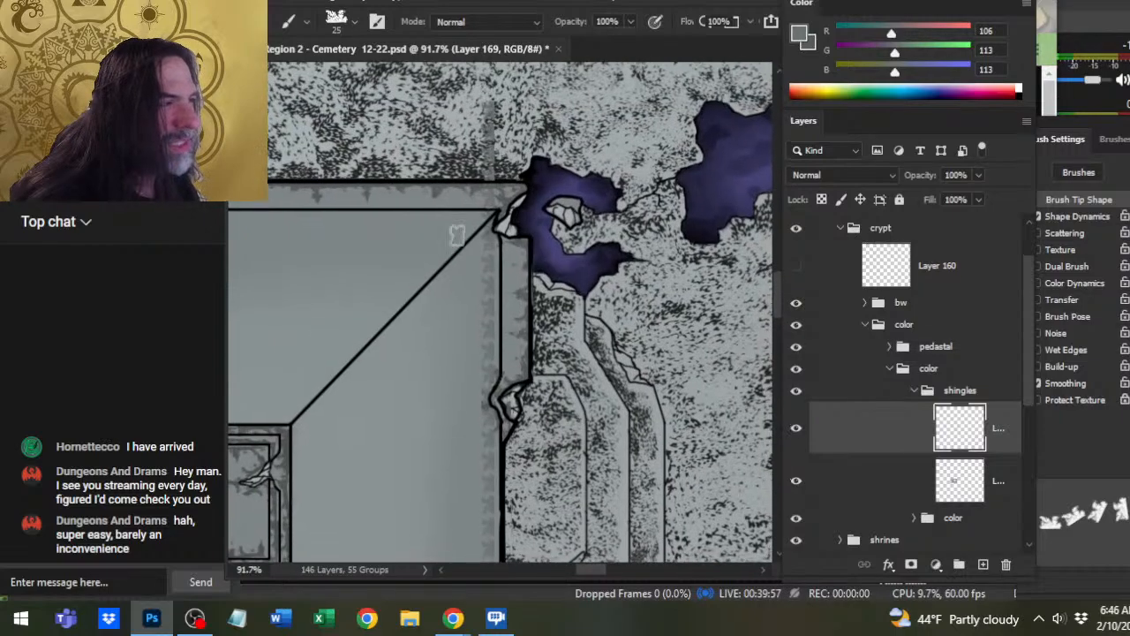
pyautogui.press('e')
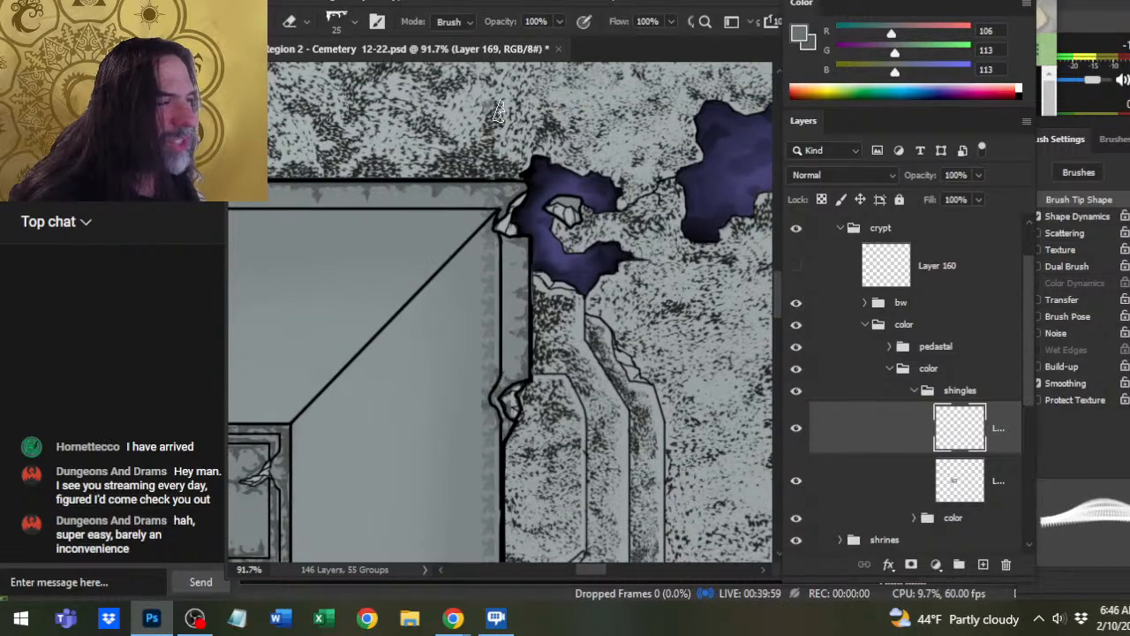
# - Add a second shingle column inward, painted straight down from the upper ridge, and erase the shingles overlapping the broken lower corner
pyautogui.press('b')
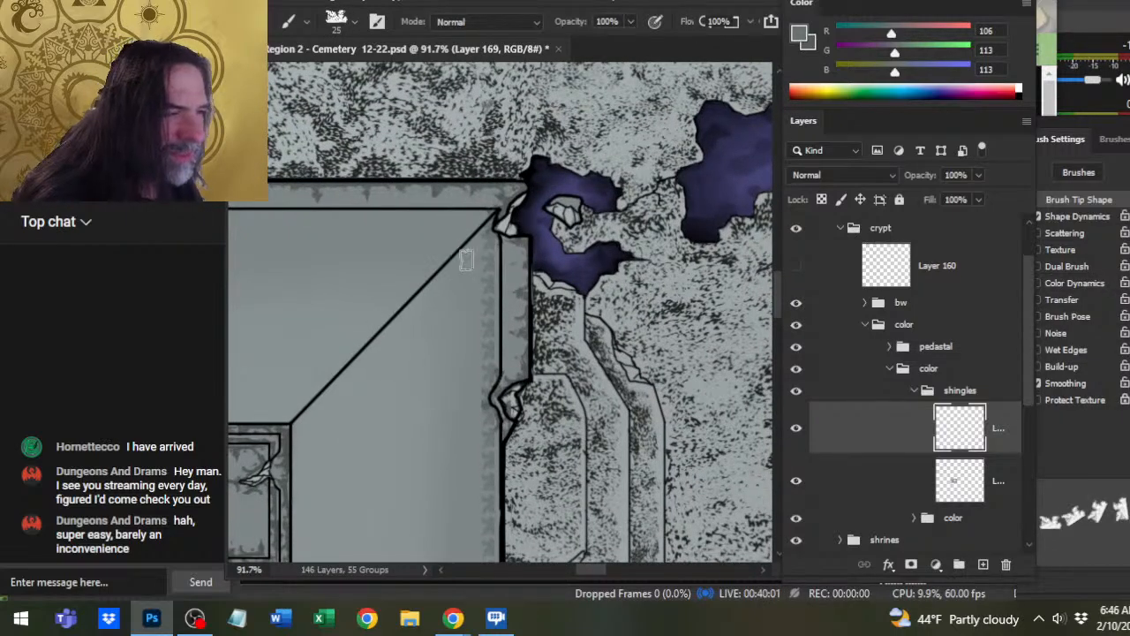
pyautogui.keyDown('shift'); pyautogui.click(472, 249); pyautogui.keyUp('shift')
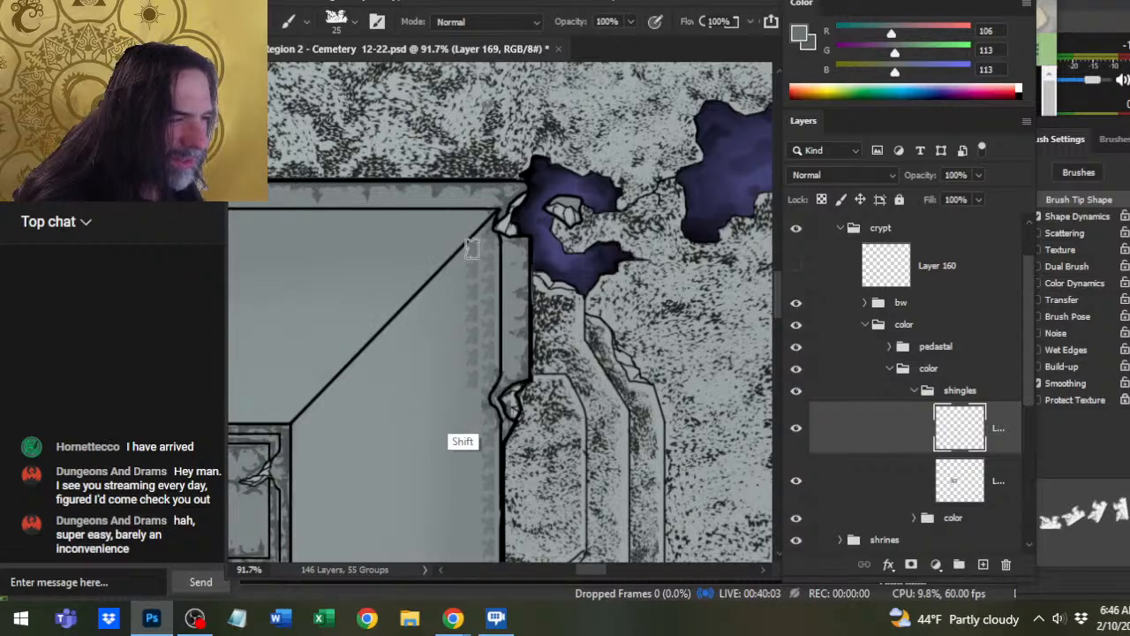
pyautogui.scroll(-5, 416, 414)
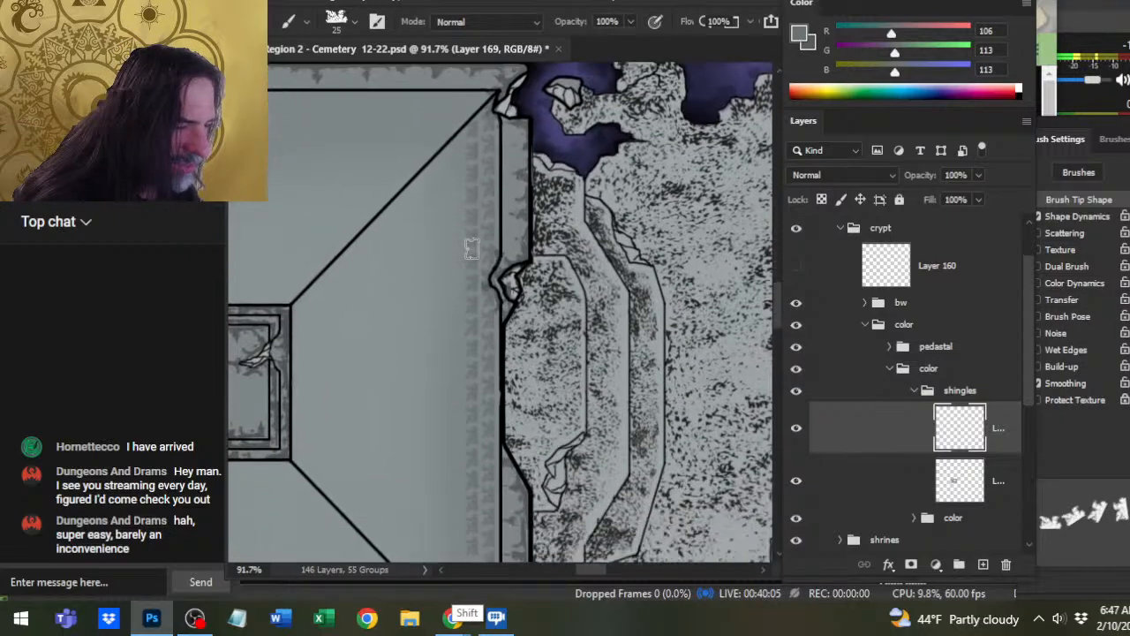
pyautogui.press('e')
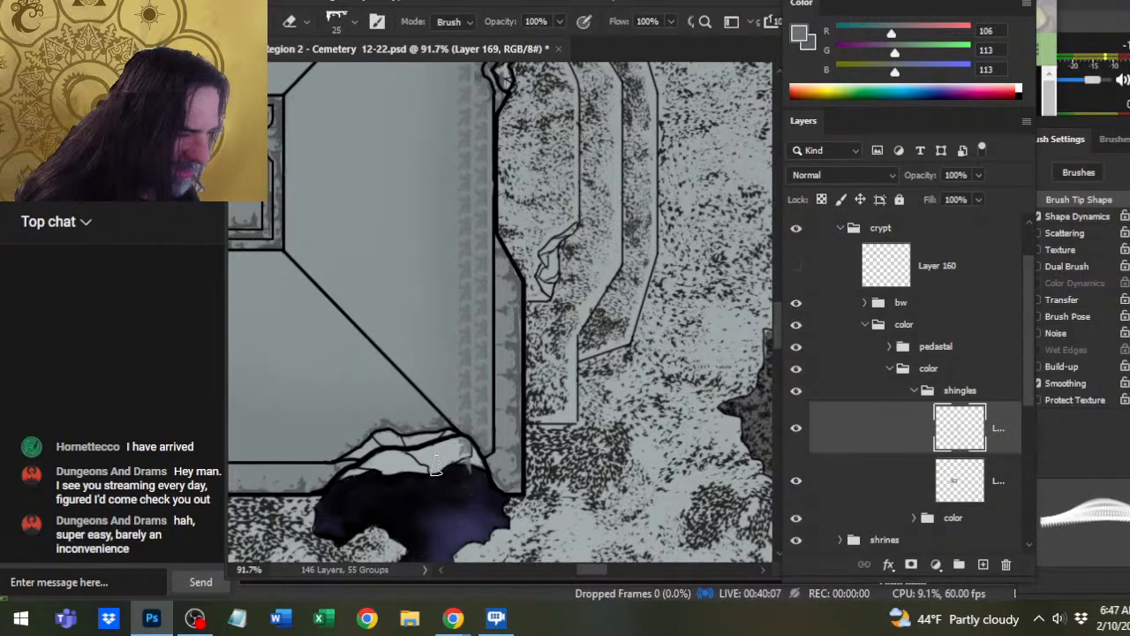
# - Paint a third straight shingle column up from the lower ridge, and erase its tip above the upper ridge
pyautogui.press('b')
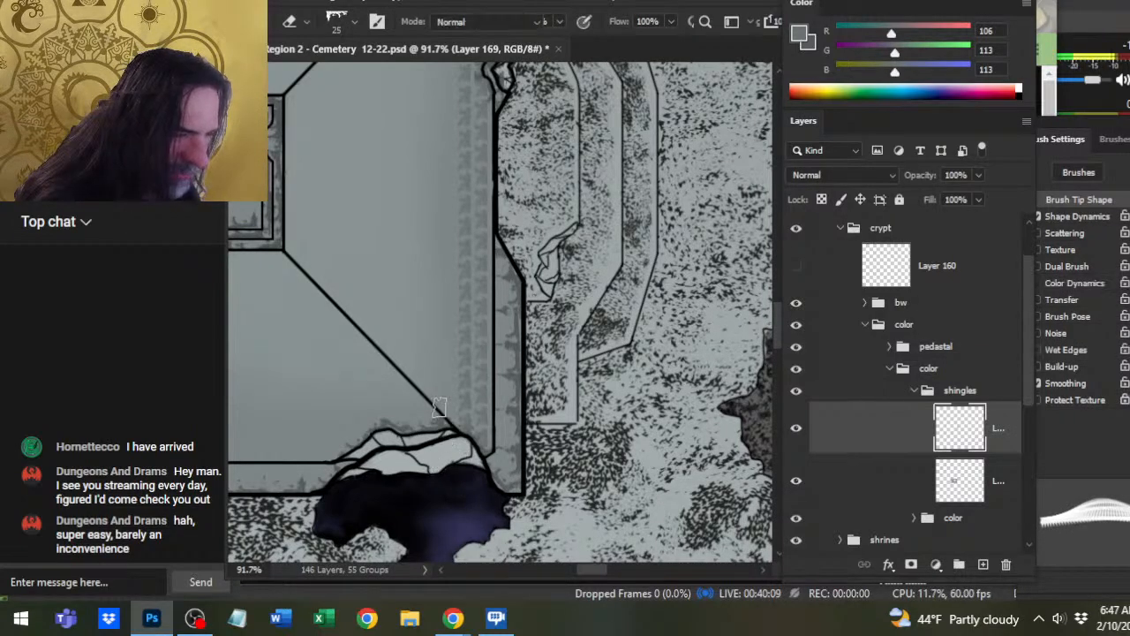
pyautogui.moveTo(449, 412); pyautogui.dragTo(448, 60)
pyautogui.moveTo(407, 151); pyautogui.dragTo(415, 269)
pyautogui.press('e')
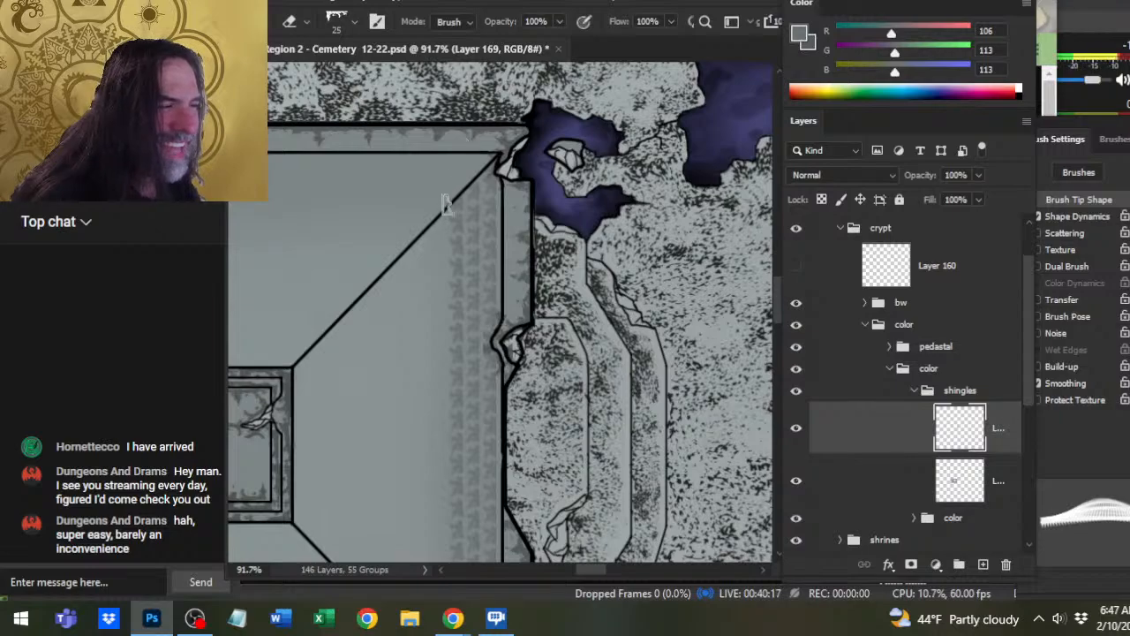
# - Paint a fourth shingle column down from the upper ridge, and erase the excess beyond the lower ridge
pyautogui.press('b')
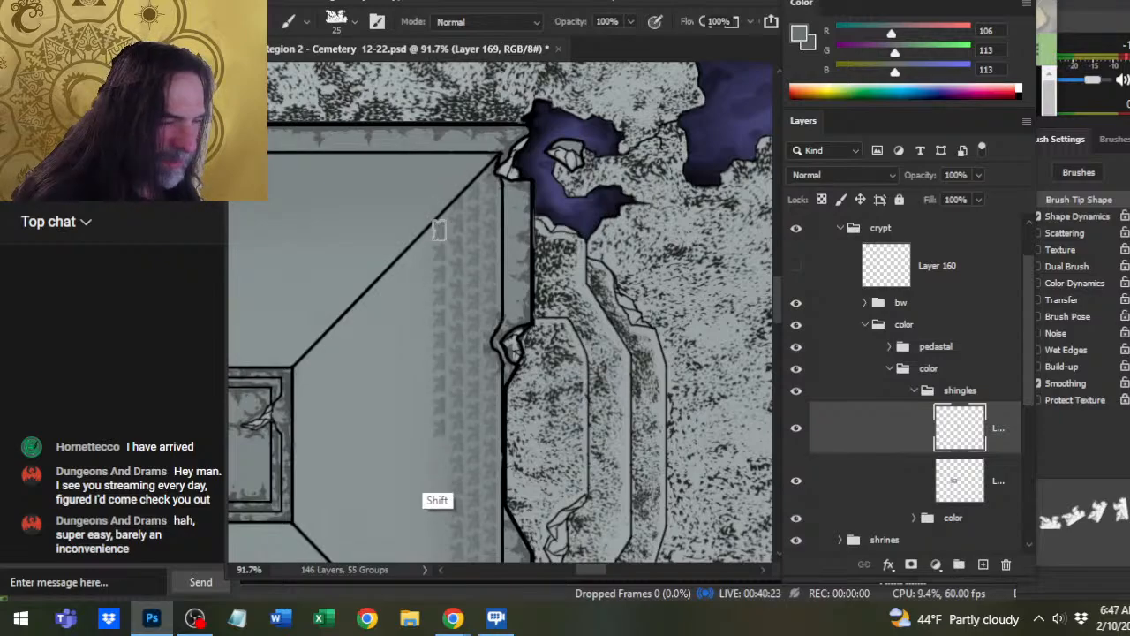
pyautogui.scroll(-5, 439, 230)
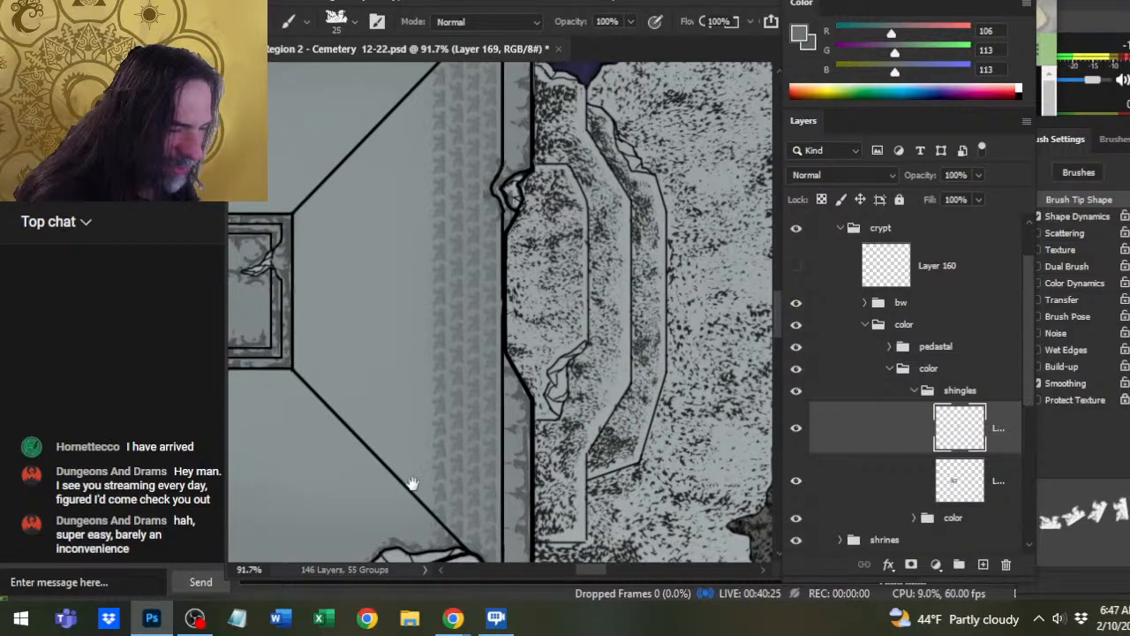
pyautogui.press('e')
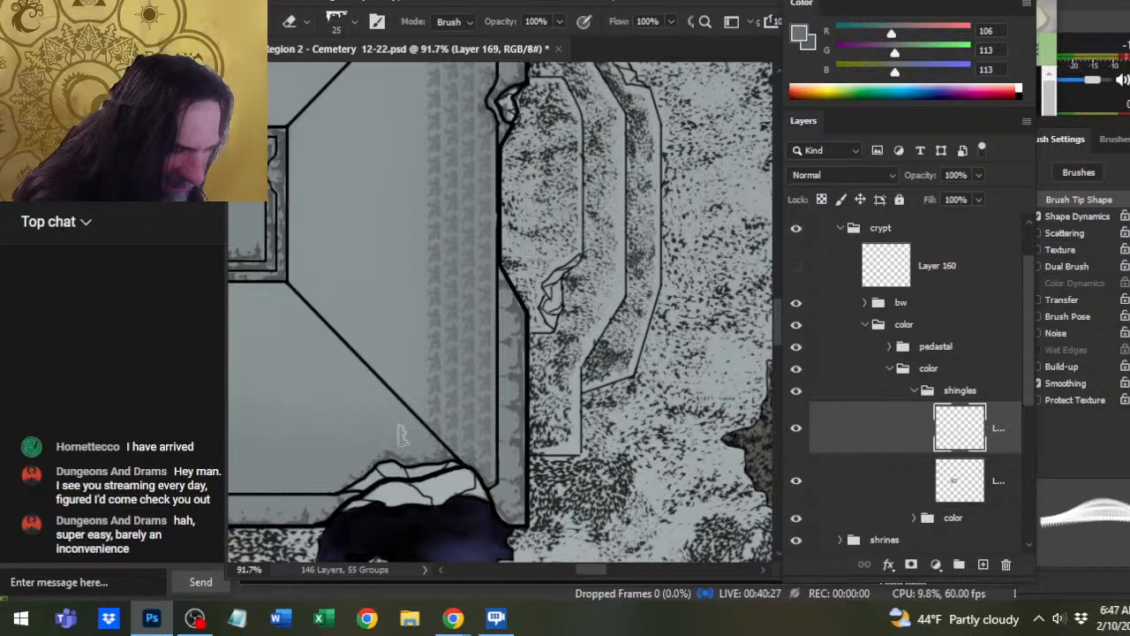
# - Try a fifth shingle column up from the lower ridge, and undo the shingle columns painted on the right slope
pyautogui.press('b')
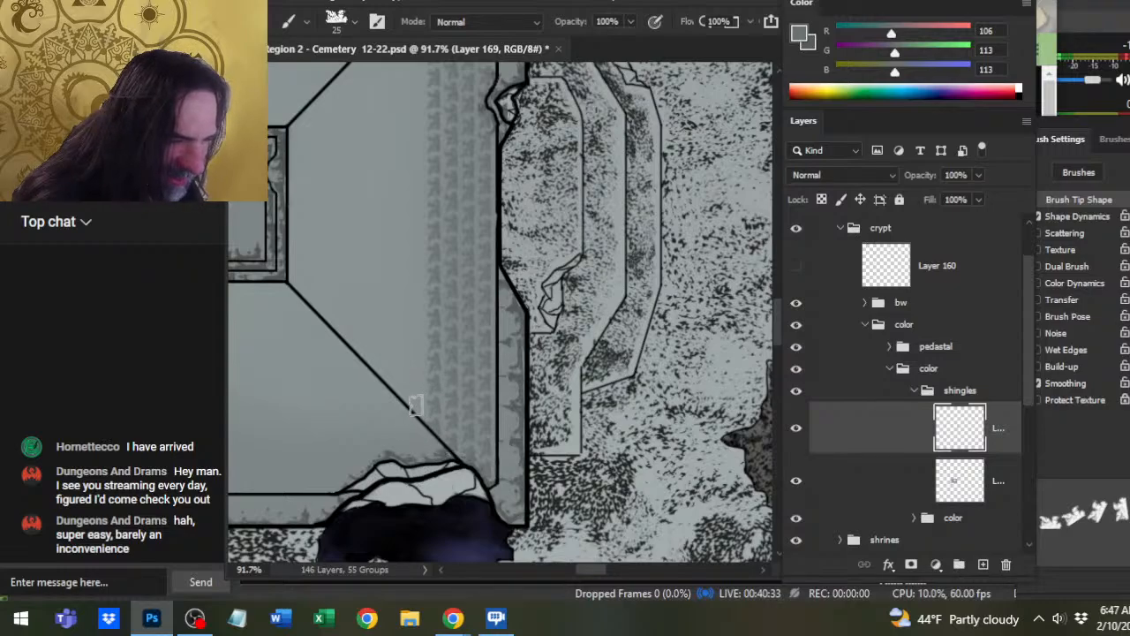
pyautogui.press('shift')
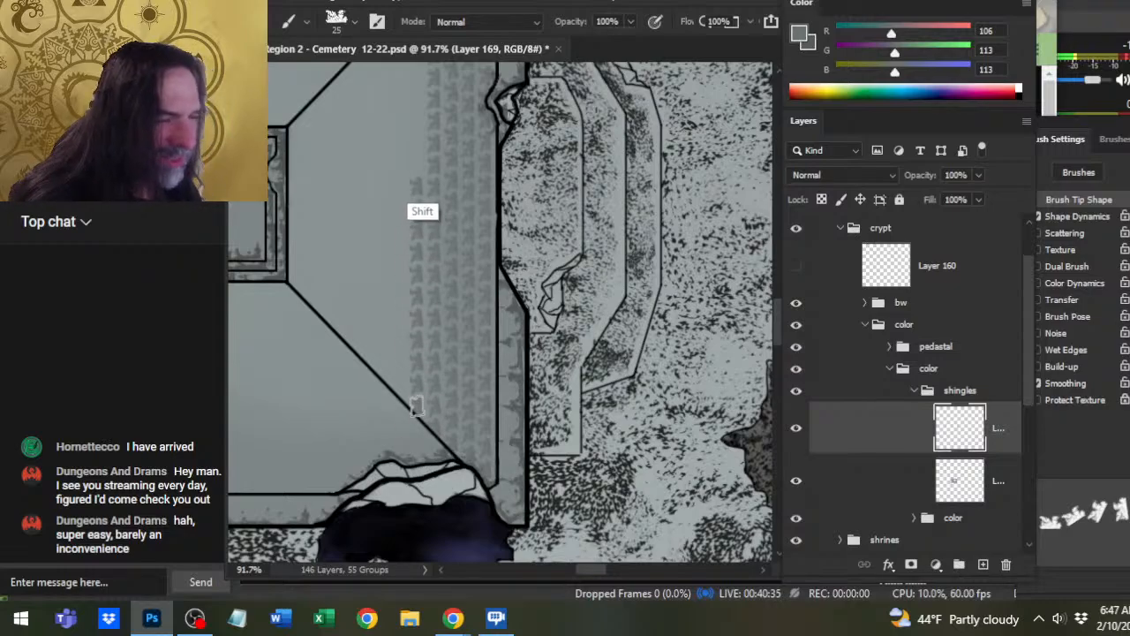
pyautogui.press('z')
pyautogui.moveTo(433, 313)
pyautogui.mouseDown()
pyautogui.moveTo(462, 386)
pyautogui.moveTo(579, 392)
pyautogui.mouseUp()
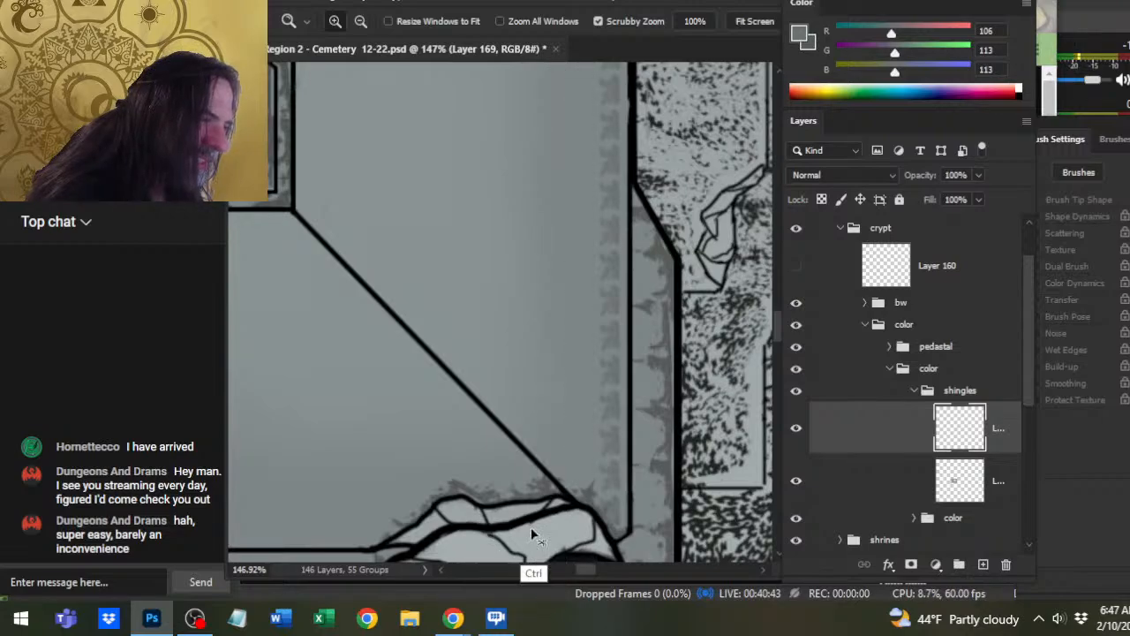
# - Repaint the outermost shingle column upward from the lower corner, and trim it along the roof's edge and upper corner with a size 40 eraser
pyautogui.press('b')
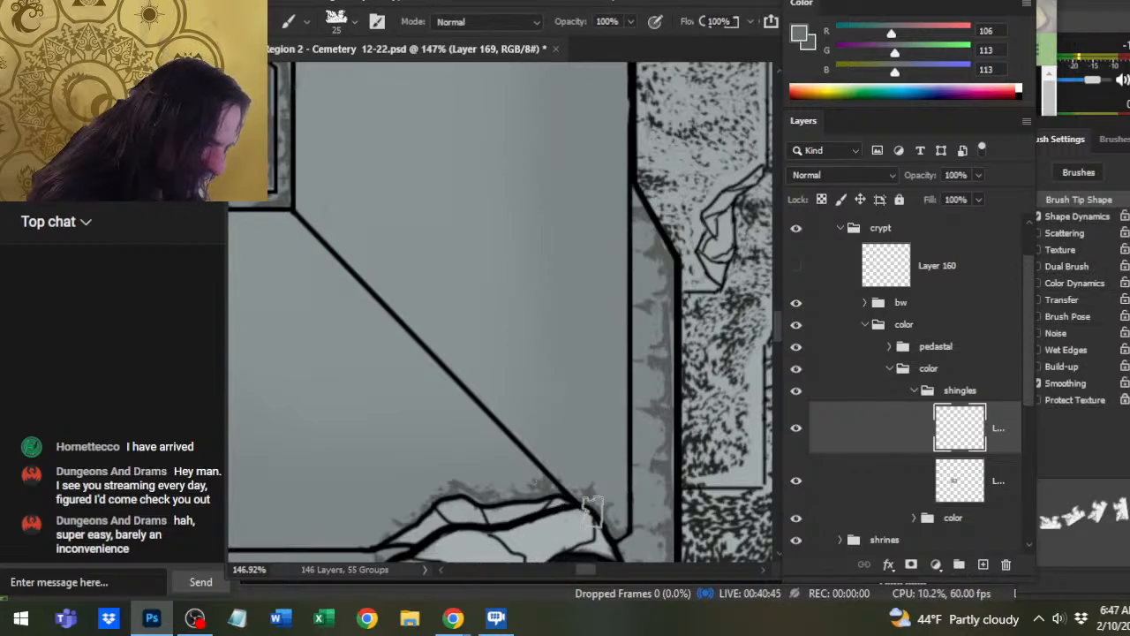
pyautogui.moveTo(611, 519); pyautogui.dragTo(616, 104)
pyautogui.scroll(8, 611, 519)
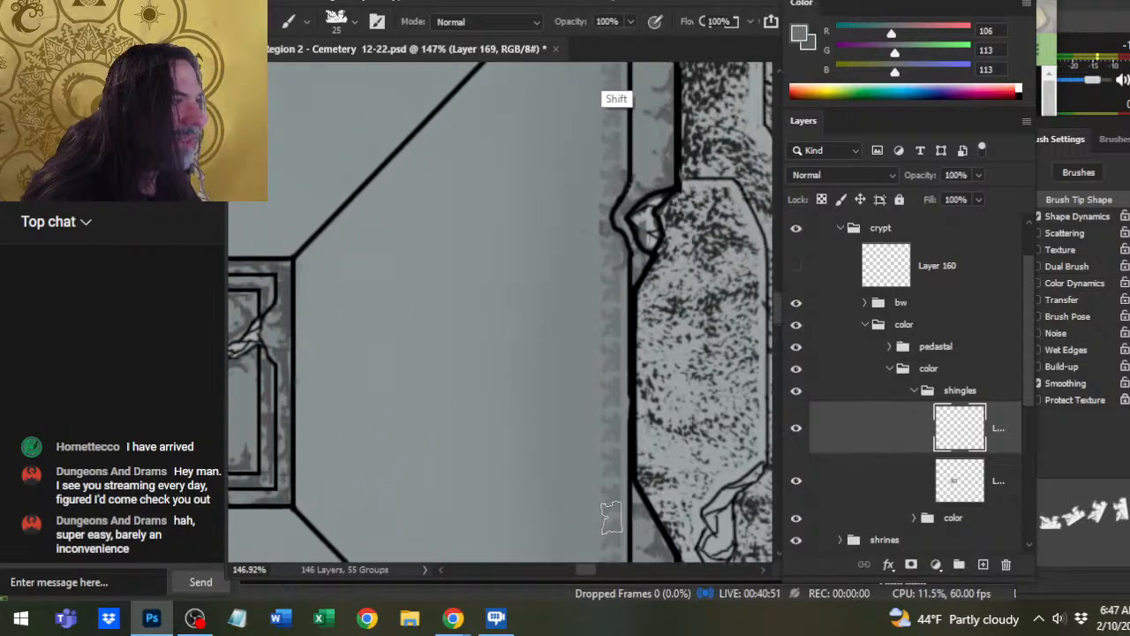
pyautogui.press('e')
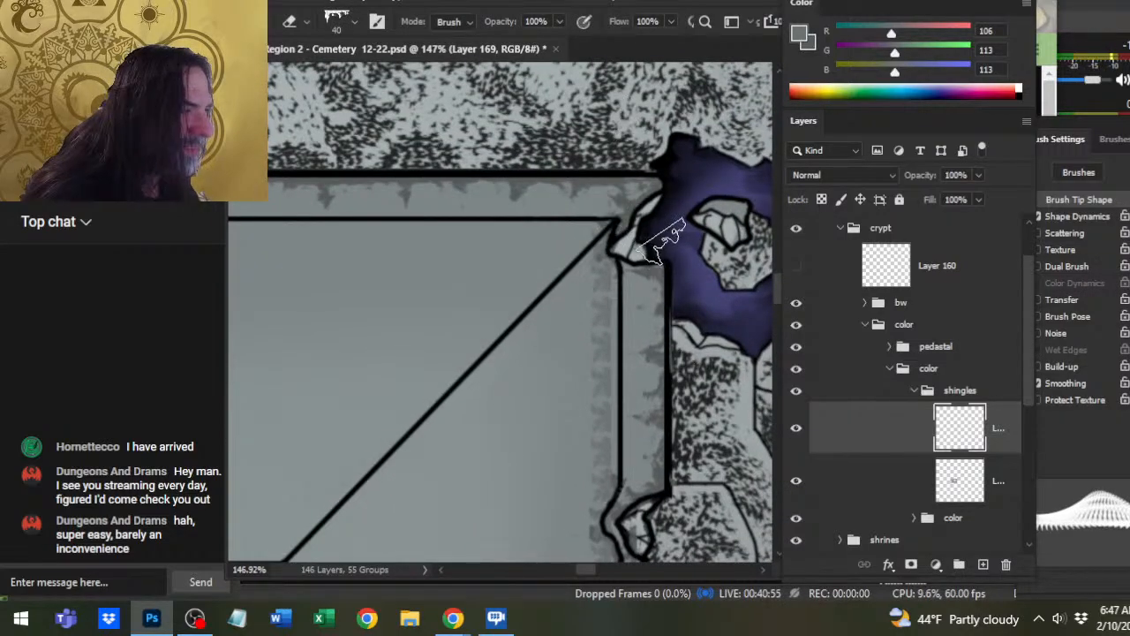
pyautogui.moveTo(657, 413); pyautogui.dragTo(623, 334)
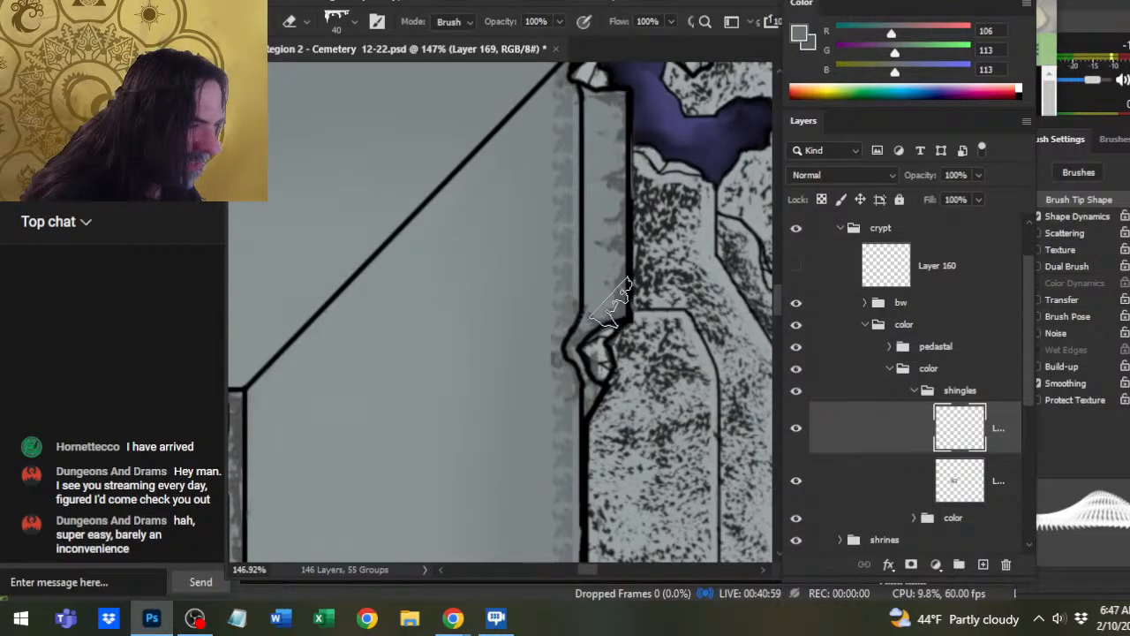
pyautogui.scroll(3, 583, 291)
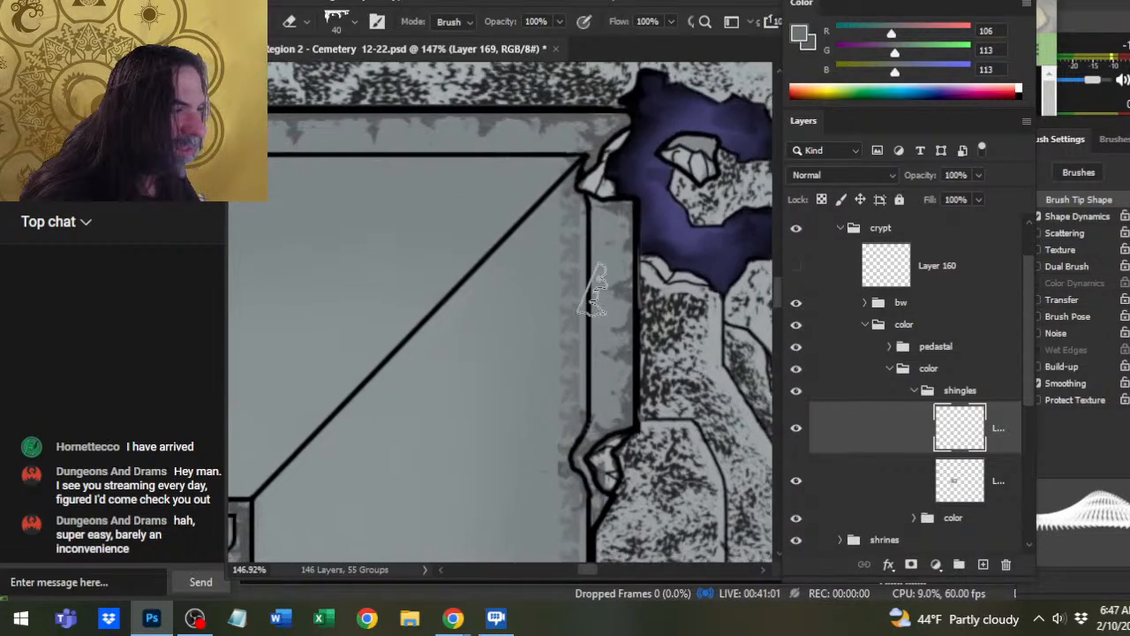
# - Paint a second column beside the outermost one from the upper ridge downward, and erase the overrun at the broken lower corner
pyautogui.press('b')
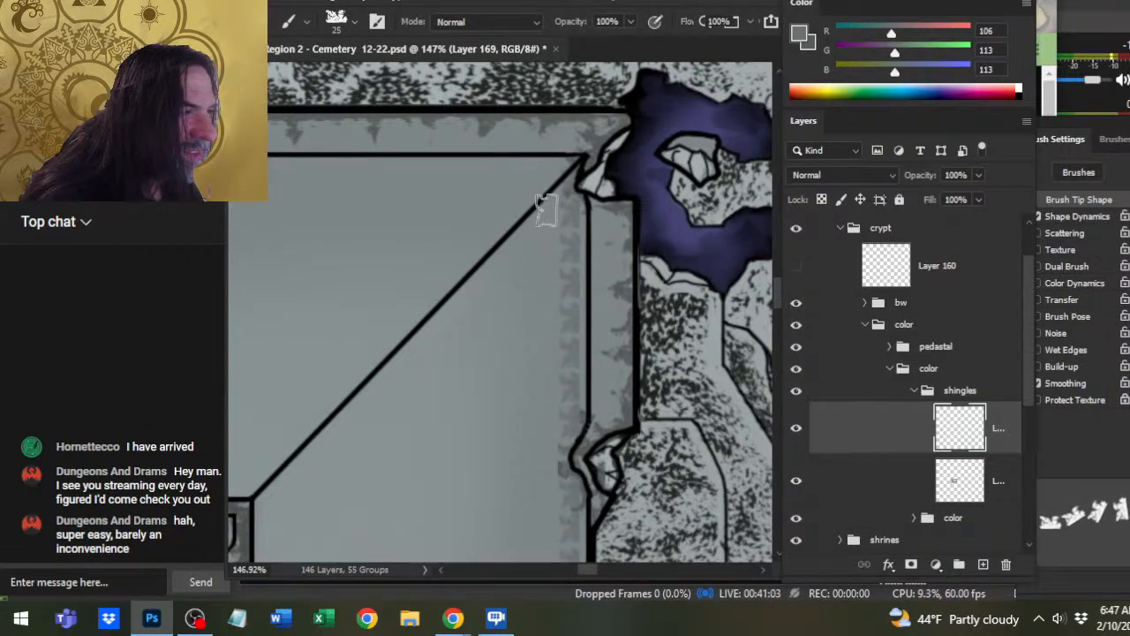
pyautogui.moveTo(544, 209)
pyautogui.mouseDown()
pyautogui.moveTo(543, 587)
pyautogui.moveTo(500, 416)
pyautogui.mouseUp()
pyautogui.press('e')
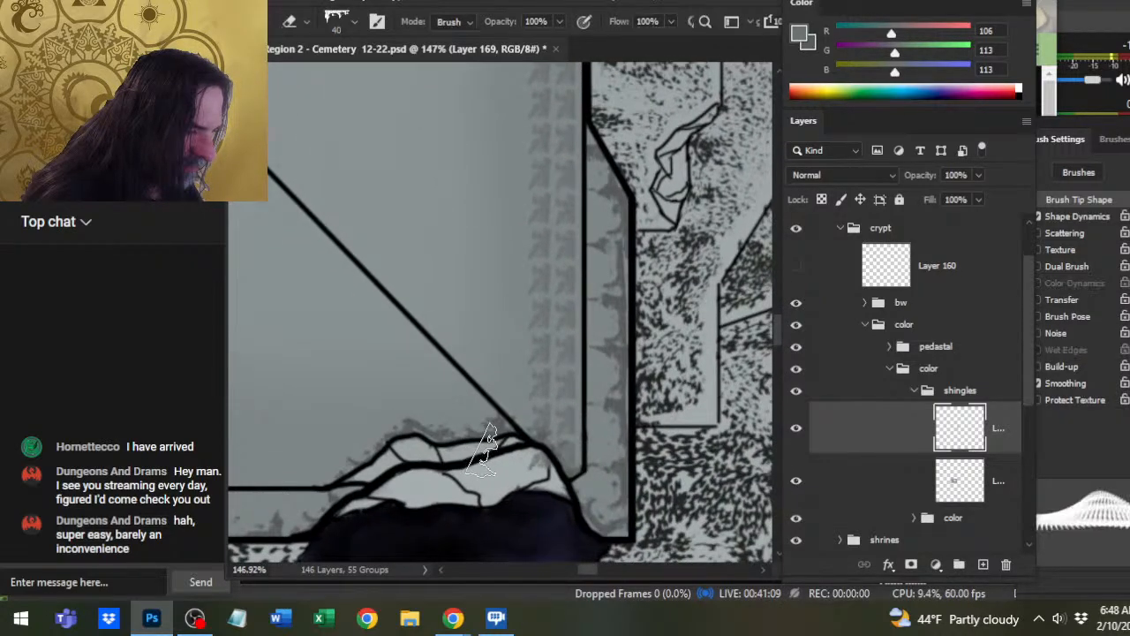
# - Paint the third shingle column inward as a straight line from the lower ridge up to the upper ridge
pyautogui.press('b')
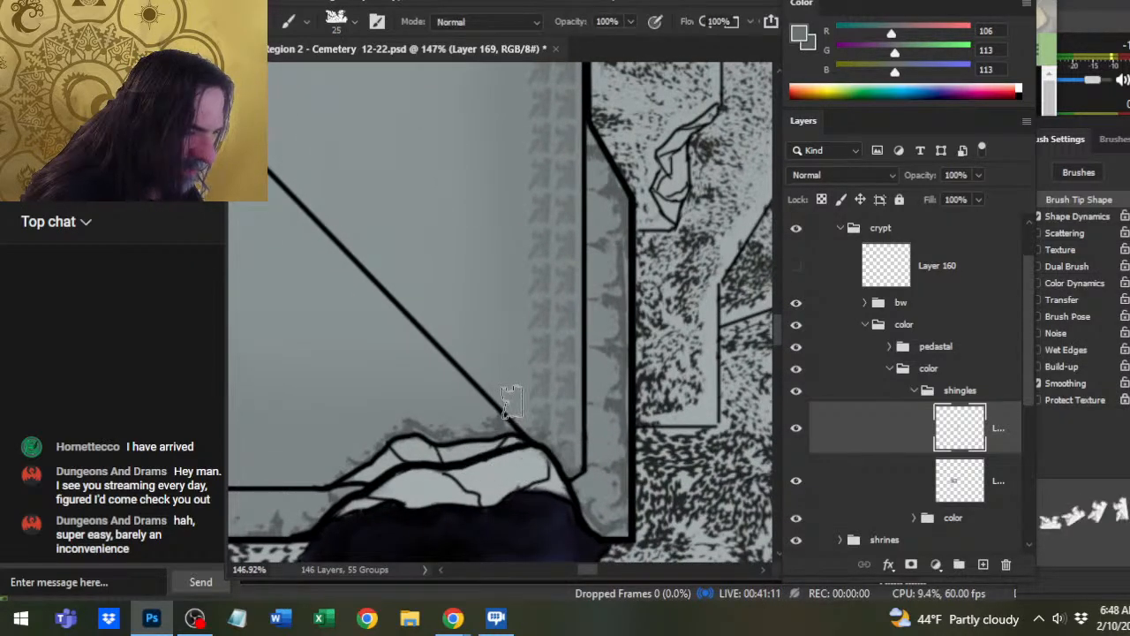
pyautogui.press('shift')
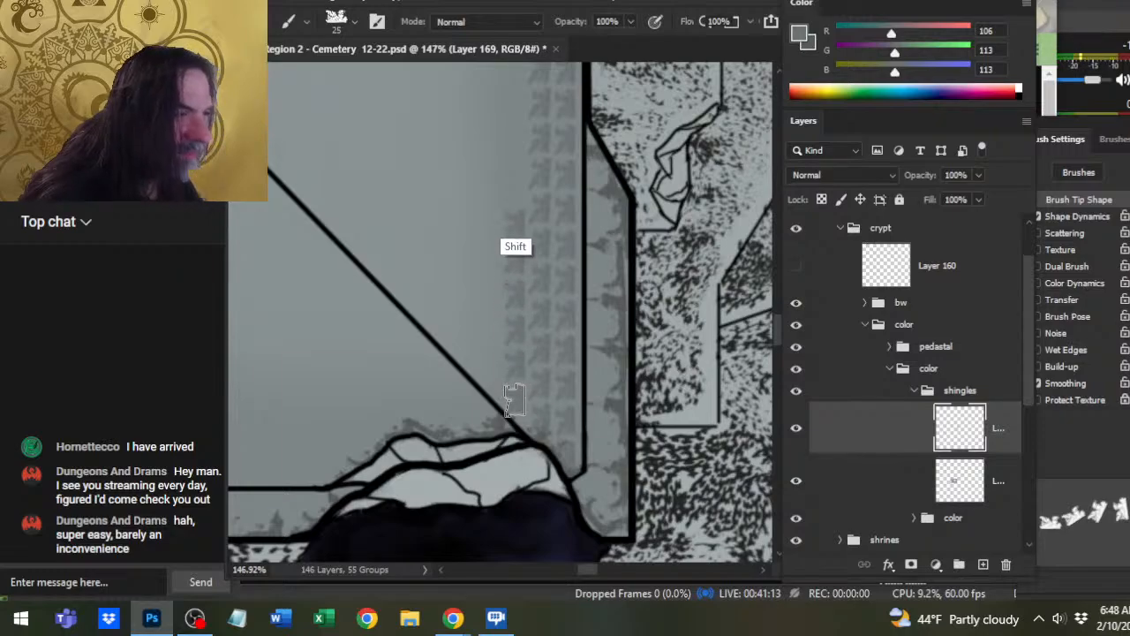
pyautogui.scroll(10, 507, 71)
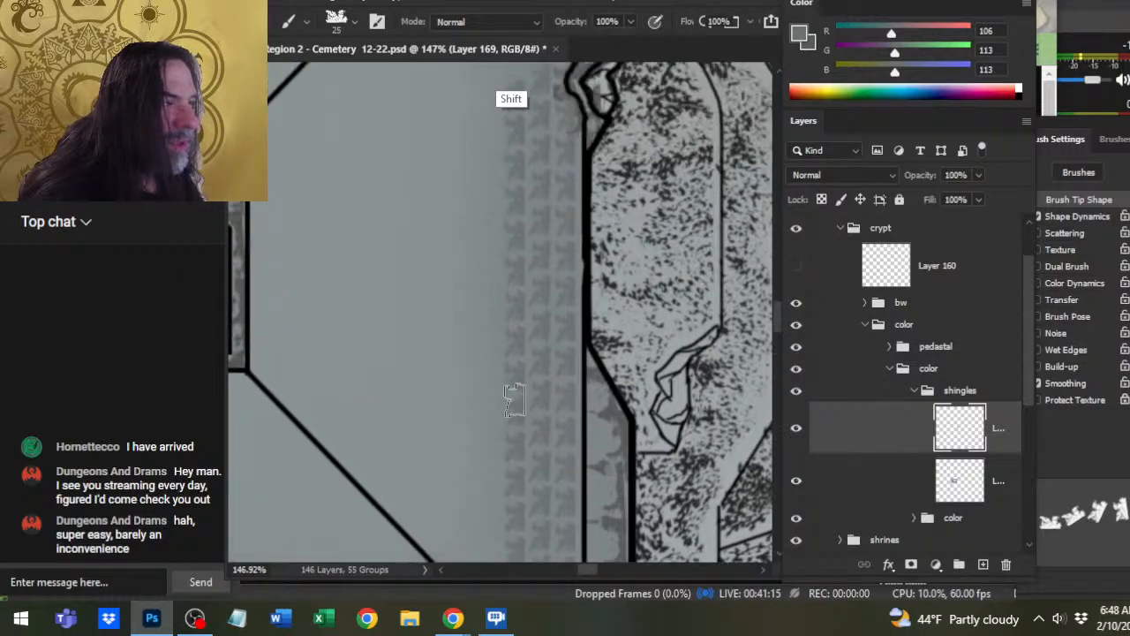
pyautogui.scroll(5, 494, 274)
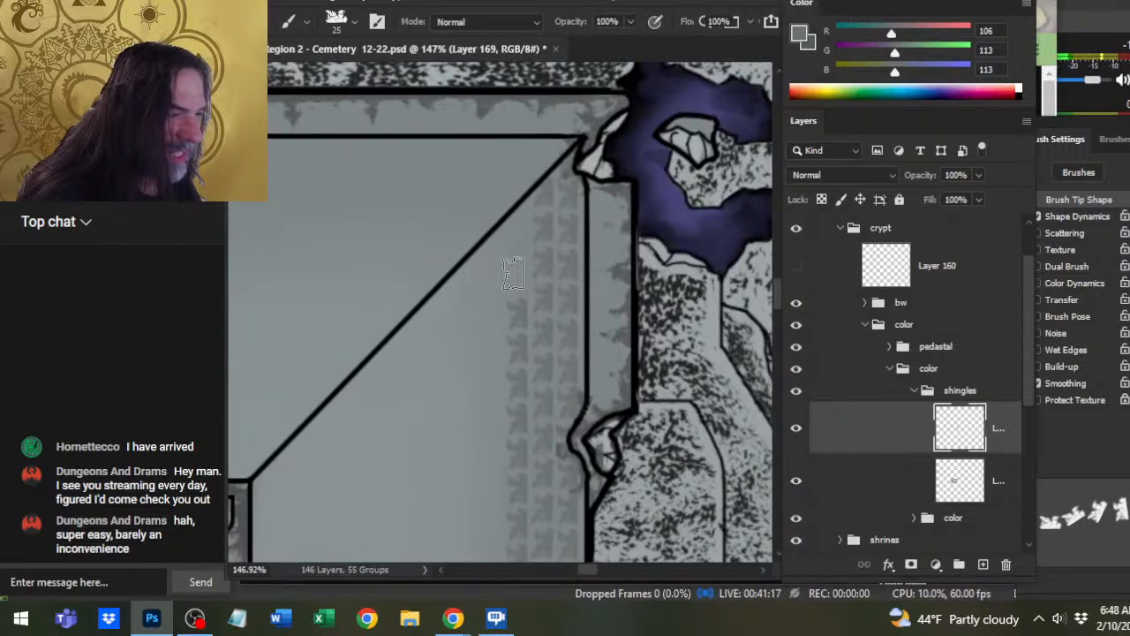
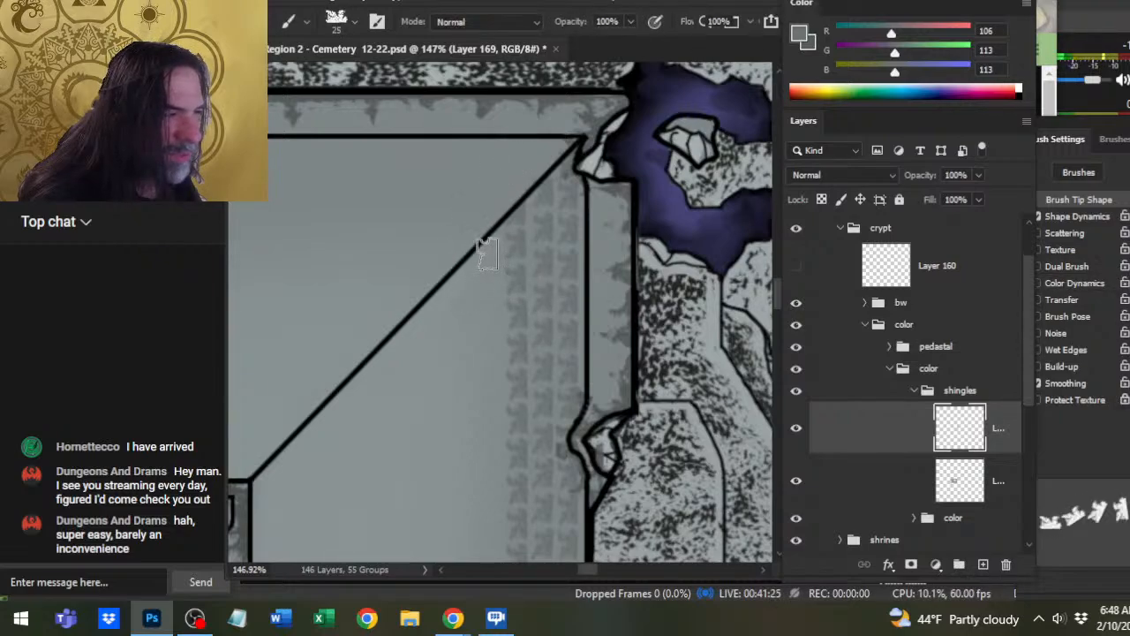
# - Paint the fourth column inward from the upper ridge downward, and erase the shingles extending past the lower ridge
pyautogui.press('shift')
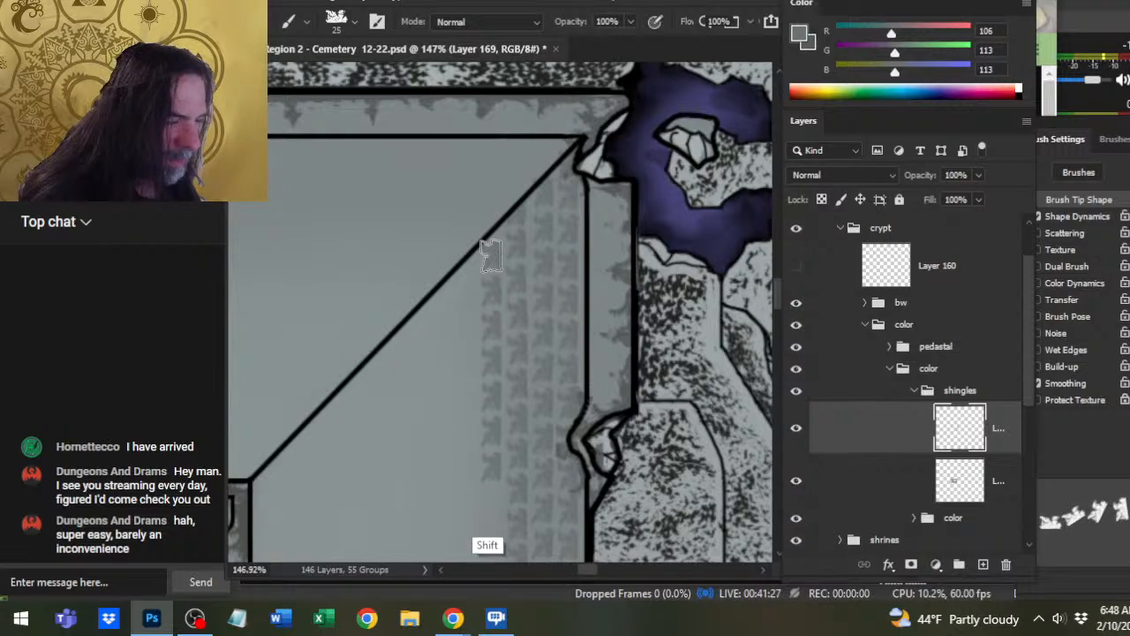
pyautogui.moveTo(491, 255)
pyautogui.mouseDown()
pyautogui.moveTo(493, 562)
pyautogui.moveTo(482, 564)
pyautogui.mouseUp()
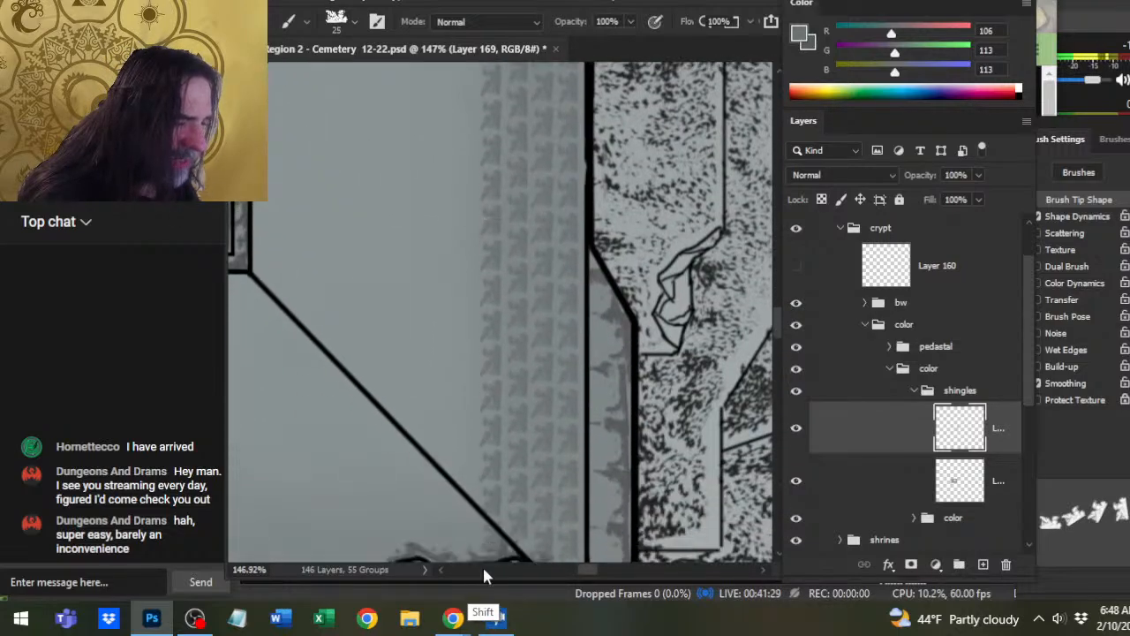
pyautogui.press('space')
pyautogui.moveTo(443, 488); pyautogui.dragTo(433, 420)
pyautogui.press('e')
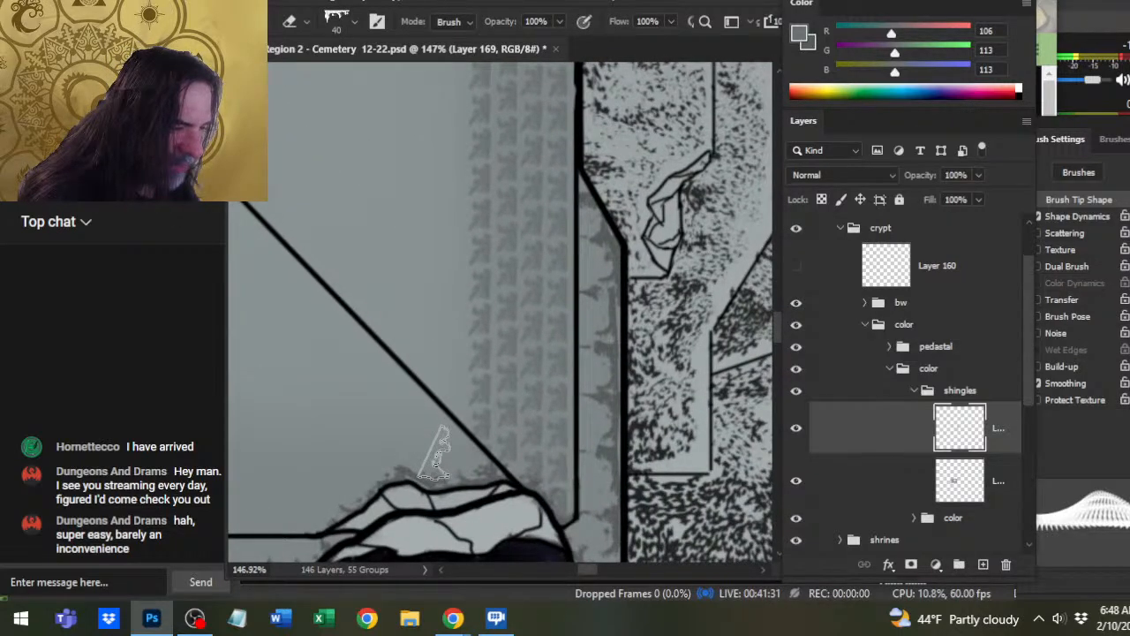
pyautogui.press('b')
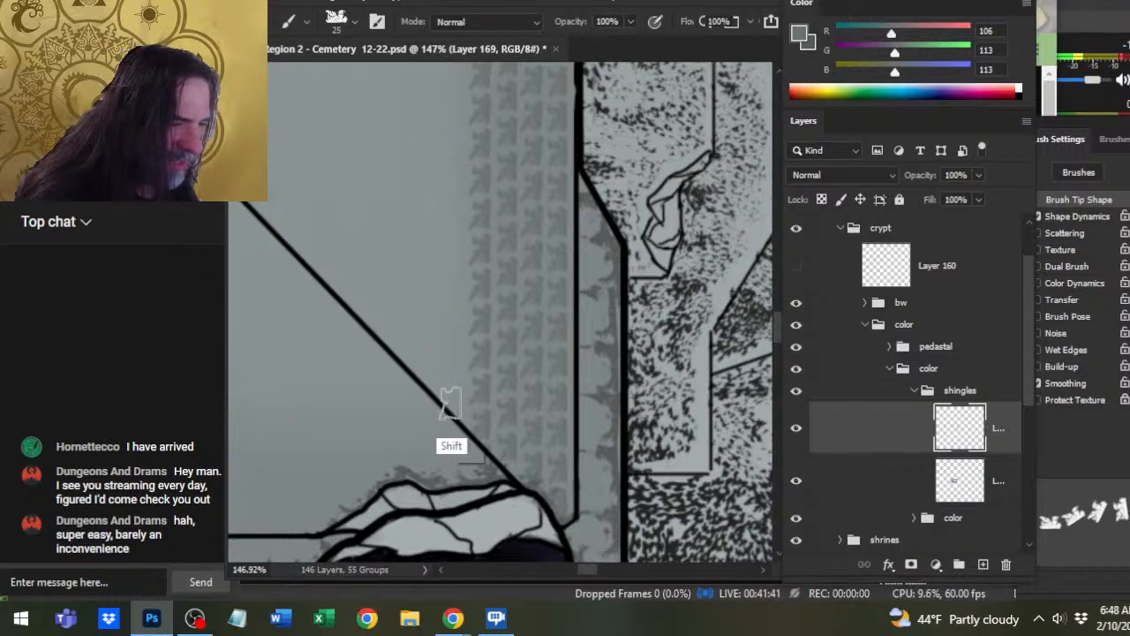
pyautogui.press('shift')
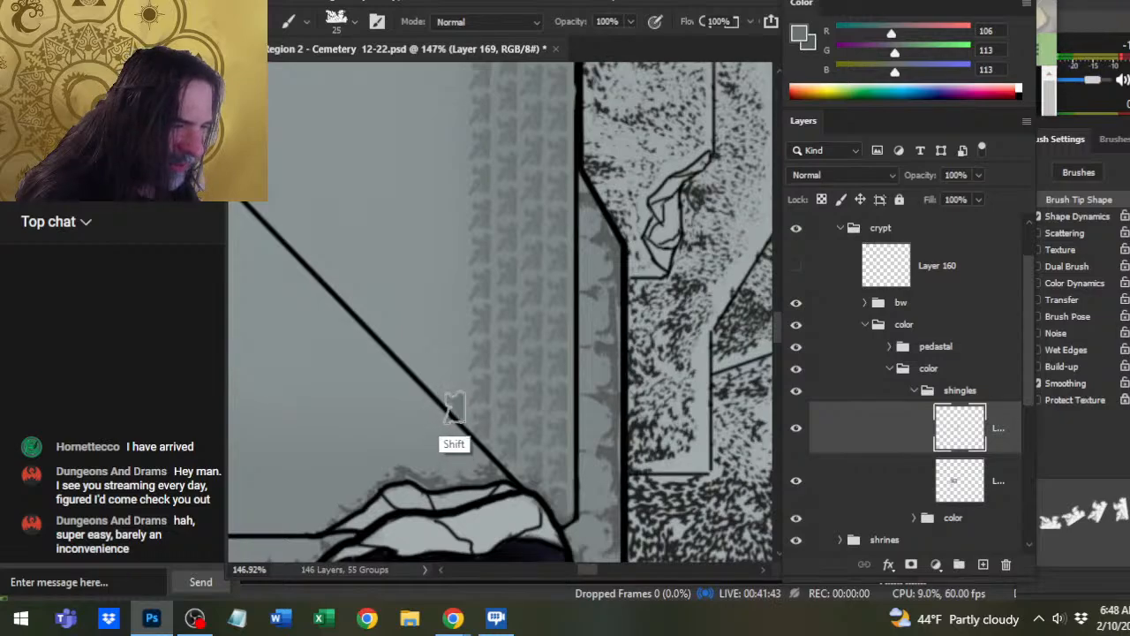
pyautogui.scroll(6, 453, 405)
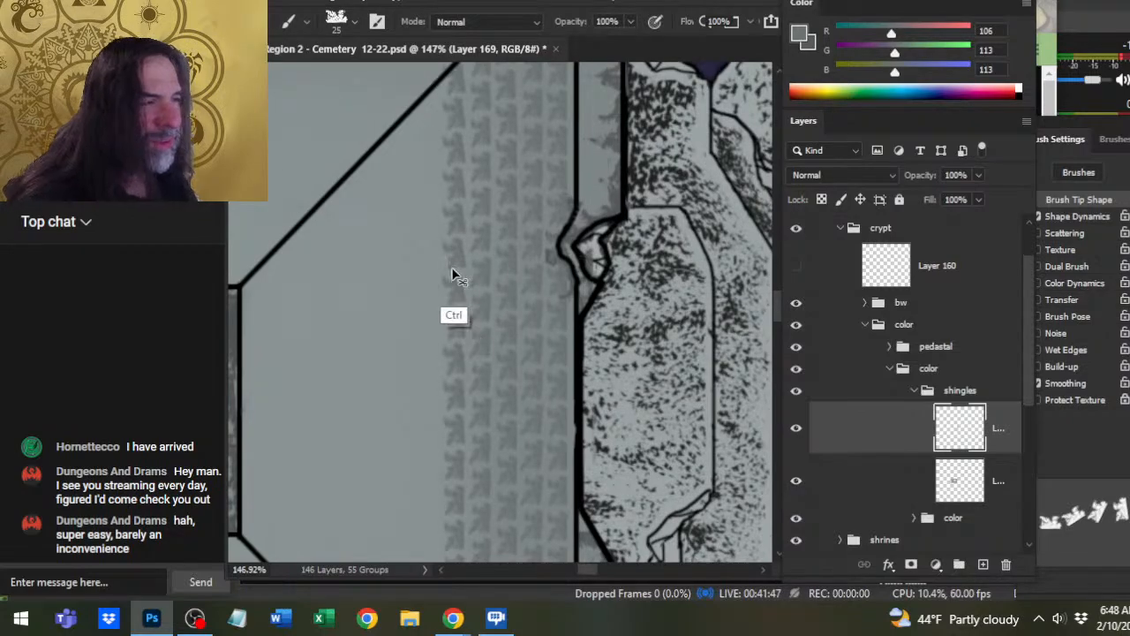
pyautogui.moveTo(441, 121); pyautogui.dragTo(452, 157)
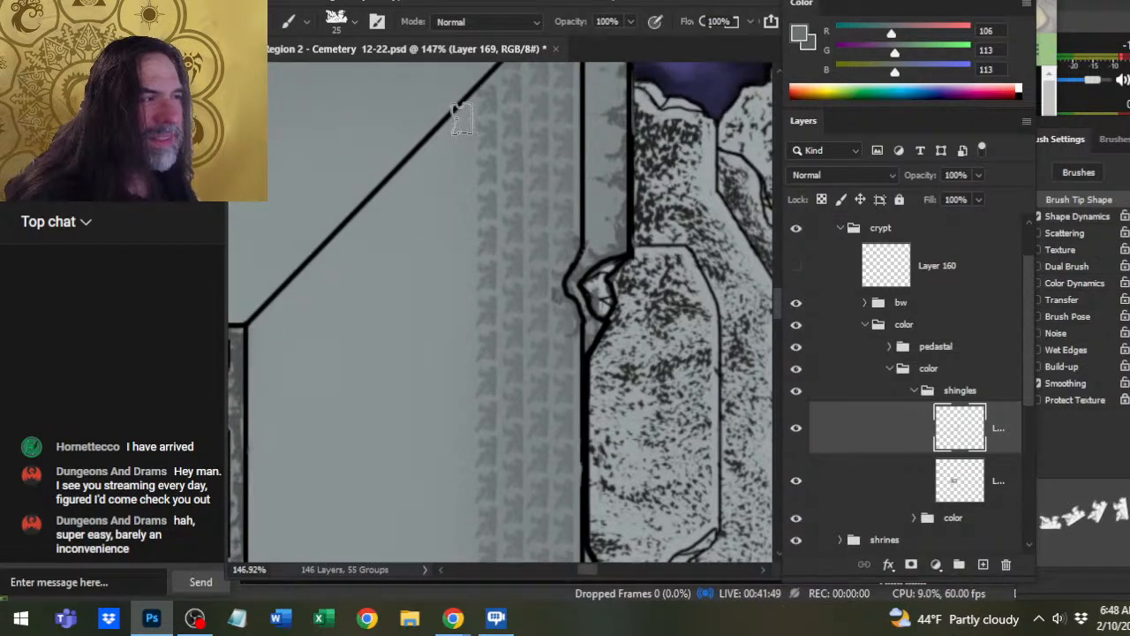
pyautogui.keyDown('shift'); pyautogui.click(414, 150); pyautogui.keyUp('shift')
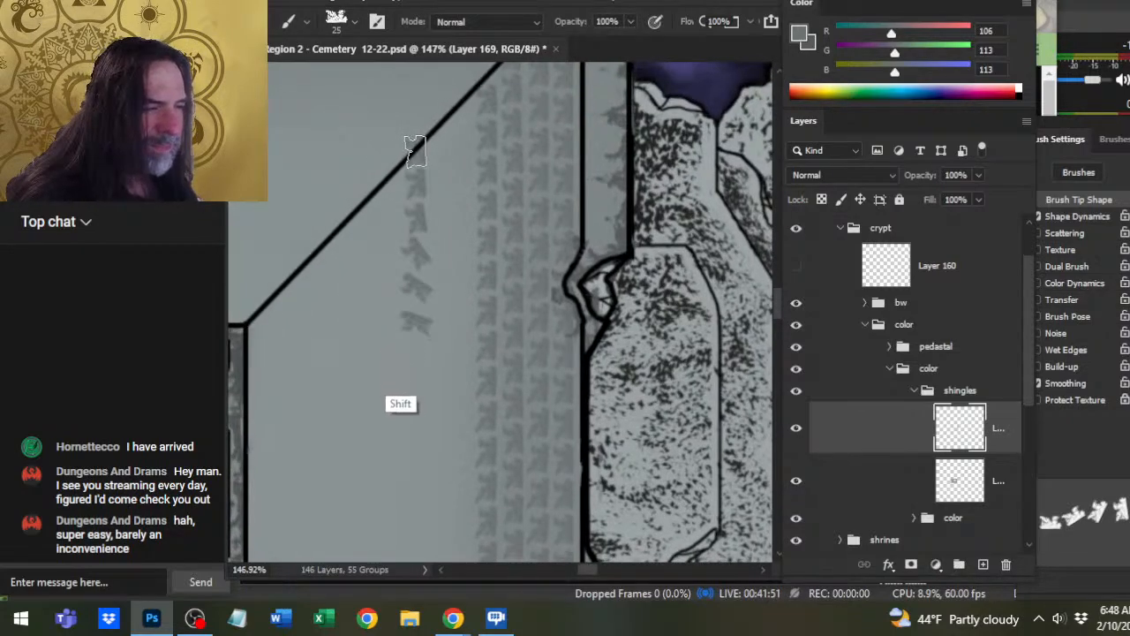
pyautogui.hotkey('ctrl', 'z')
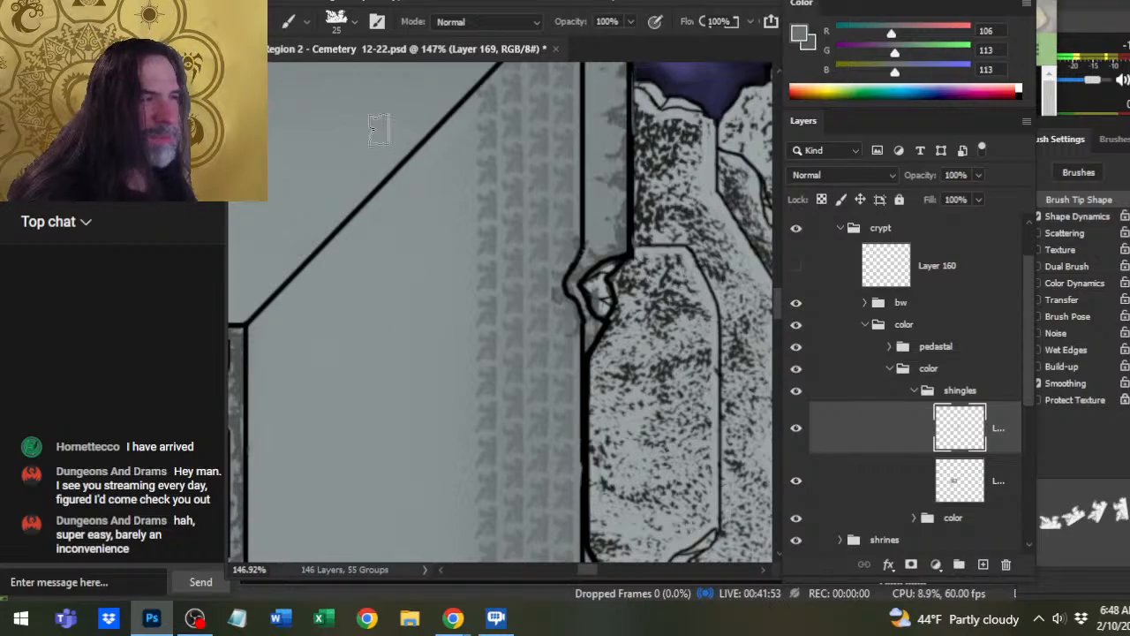
# - Paint the fifth shingle column inward as a straight line from the upper ridge downward, and erase the overrun past the lower ridge
pyautogui.keyDown('shift'); pyautogui.click(459, 112); pyautogui.keyUp('shift')
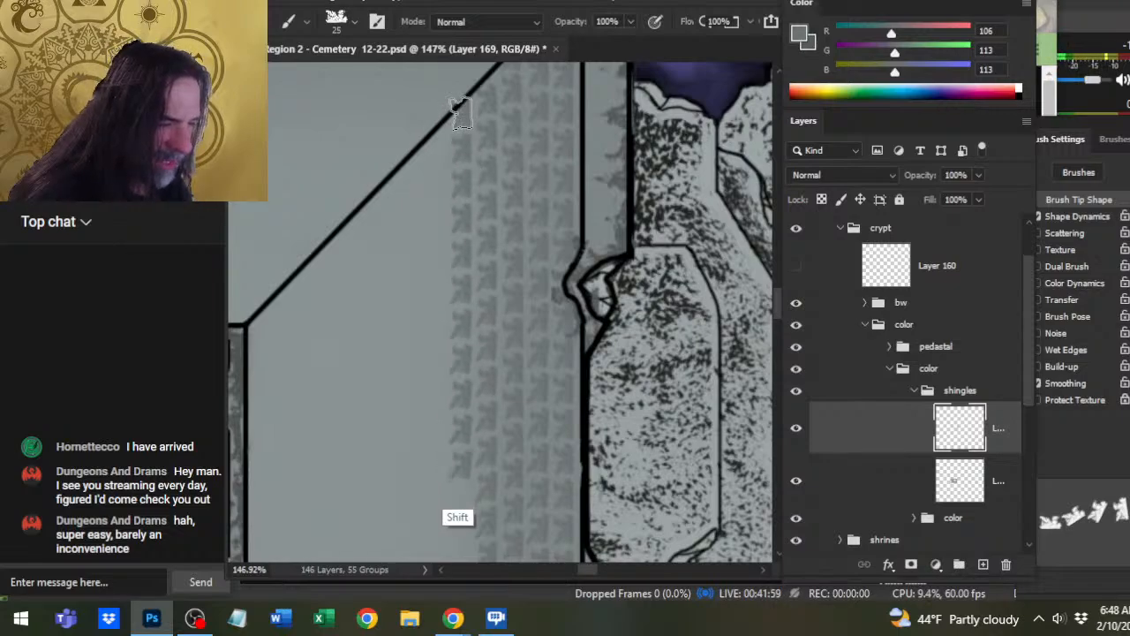
pyautogui.scroll(-5, 451, 353)
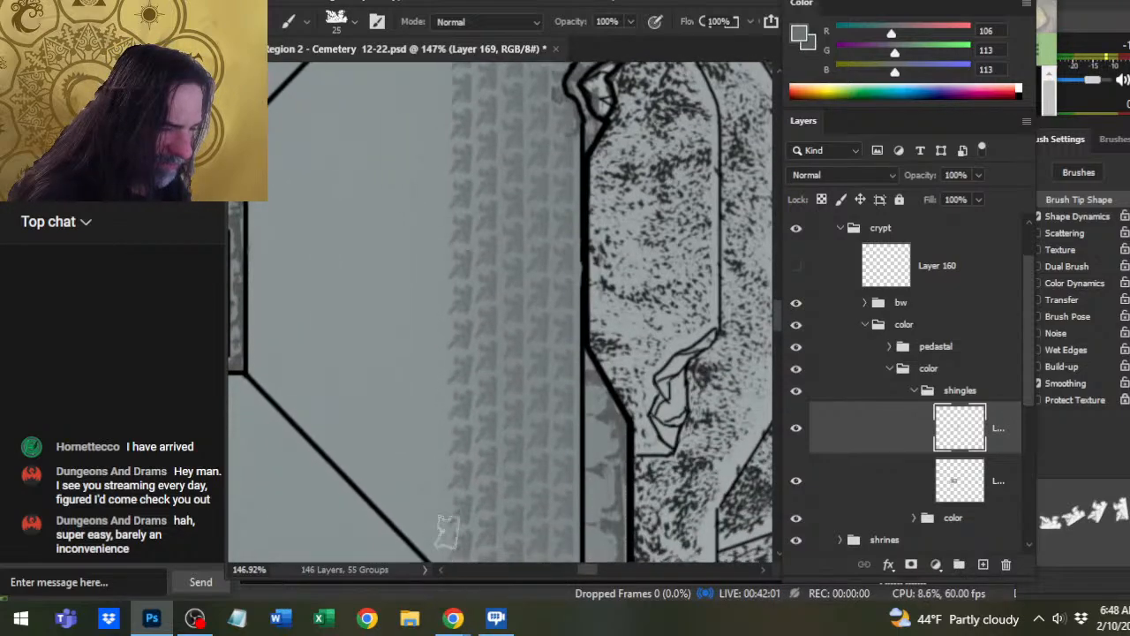
pyautogui.moveTo(417, 522); pyautogui.dragTo(412, 336)
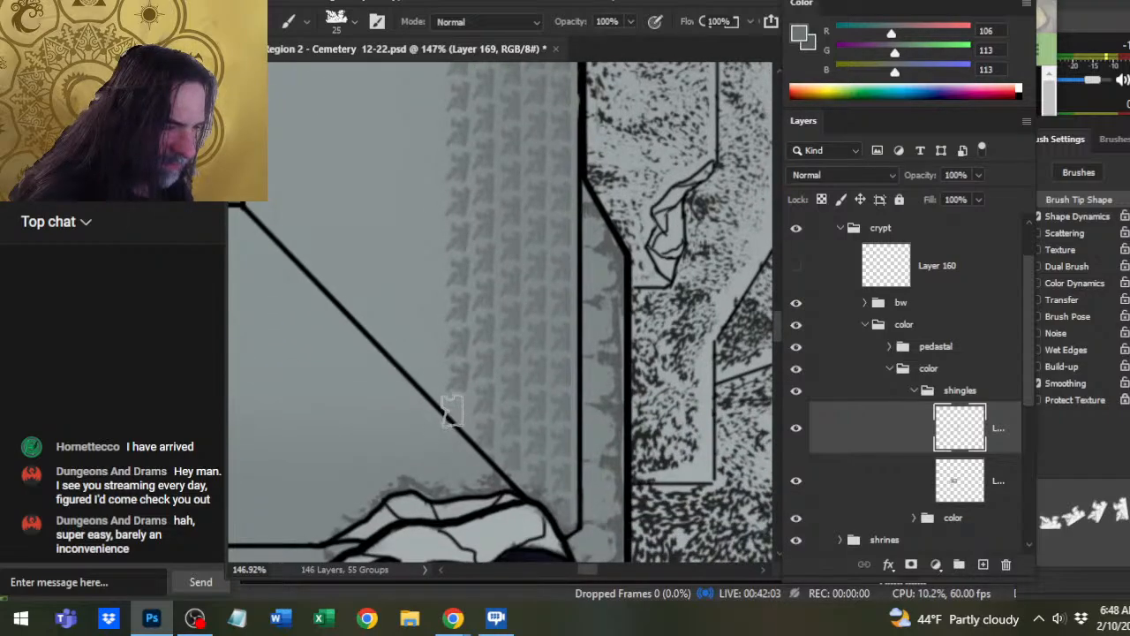
pyautogui.press('e')
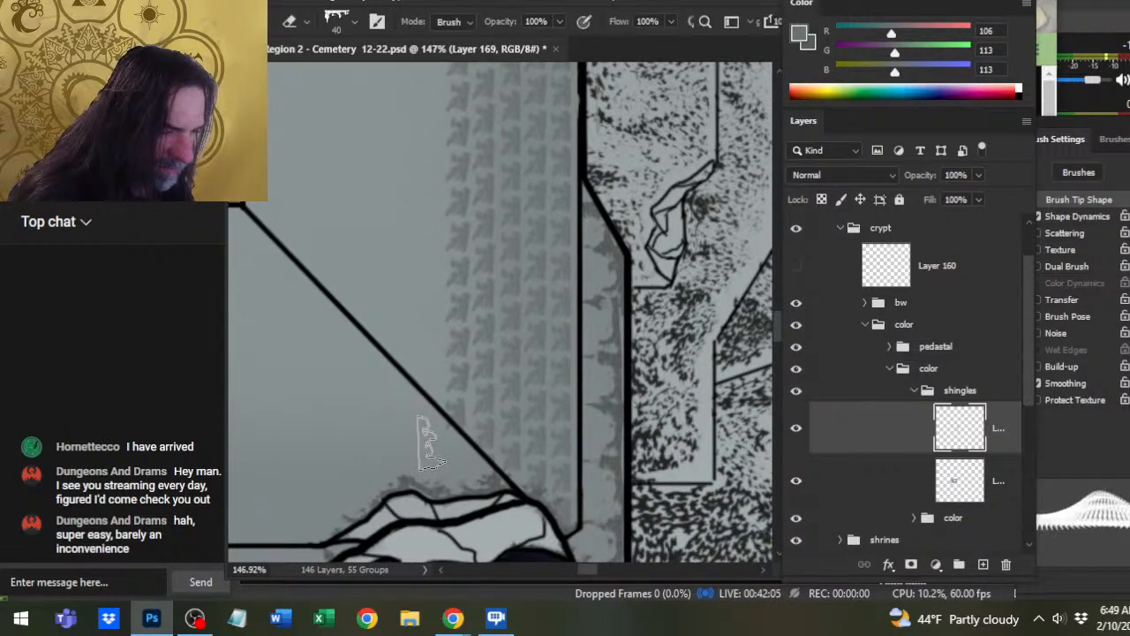
# - Paint the sixth shingle column inward from the lower ridge upward, and erase the shingles extending past the upper ridge
pyautogui.press('b')
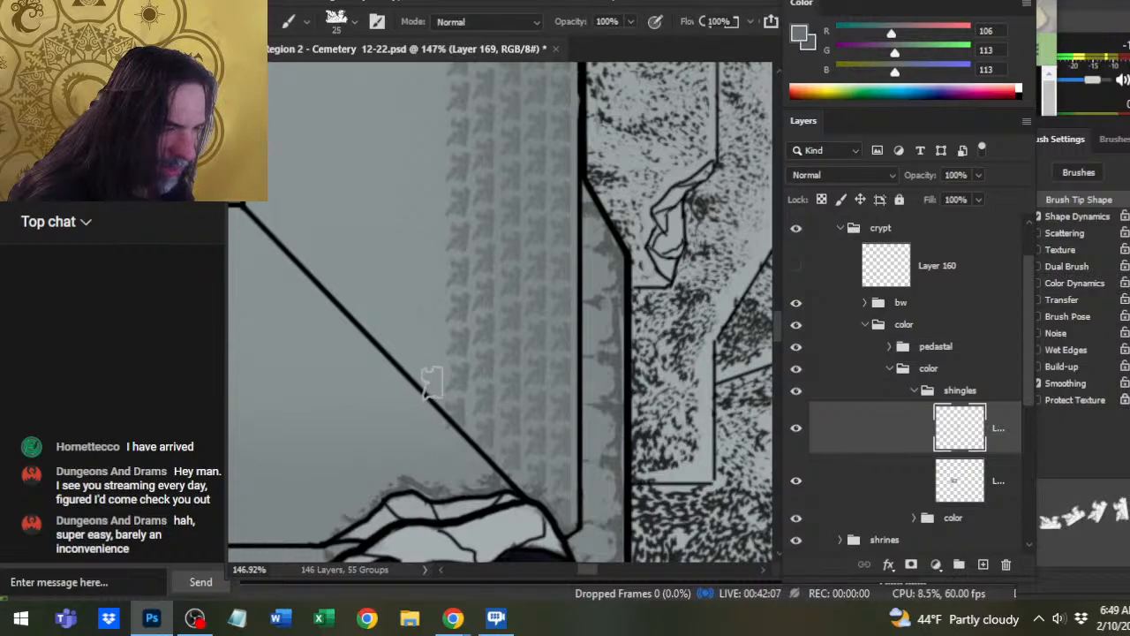
pyautogui.press('shift')
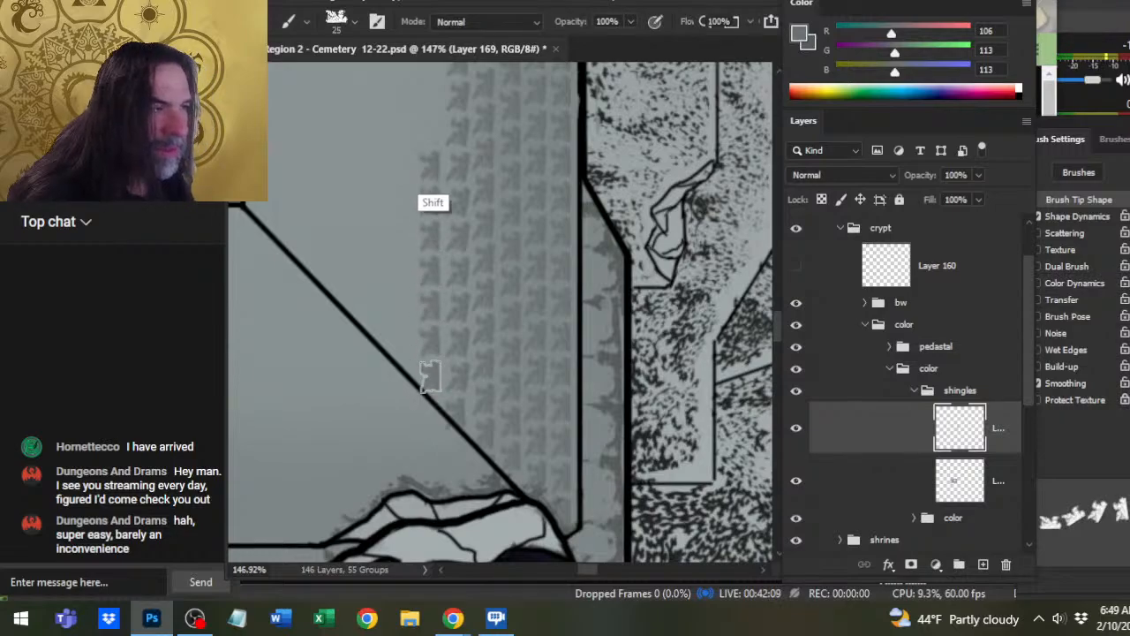
pyautogui.scroll(5, 430, 375)
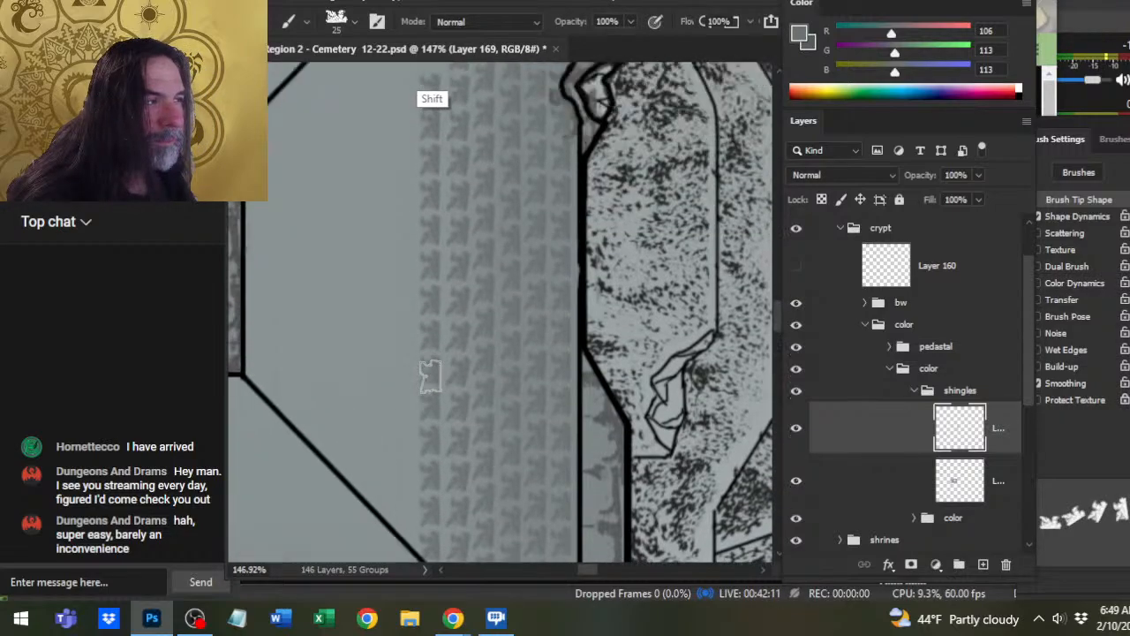
pyautogui.scroll(2, 424, 320)
pyautogui.press('e')
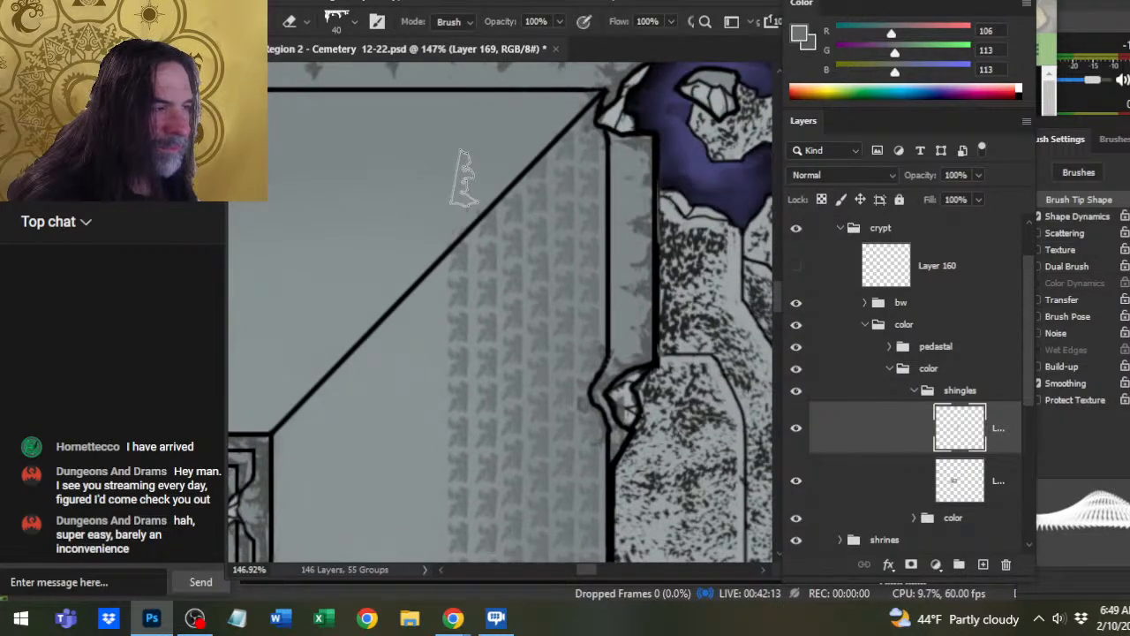
# - Paint the seventh column inward from the upper ridge downward, and trim the shingles overlapping the lower ridge with the eraser
pyautogui.press('b')
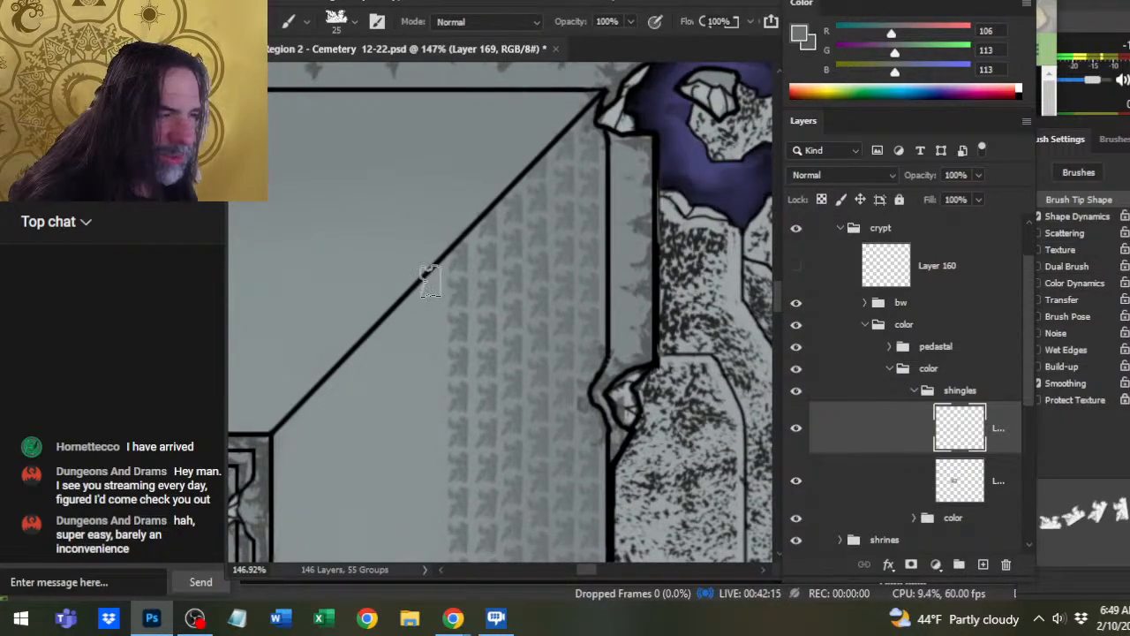
pyautogui.keyDown('shift'); pyautogui.click(429, 281); pyautogui.keyUp('shift')
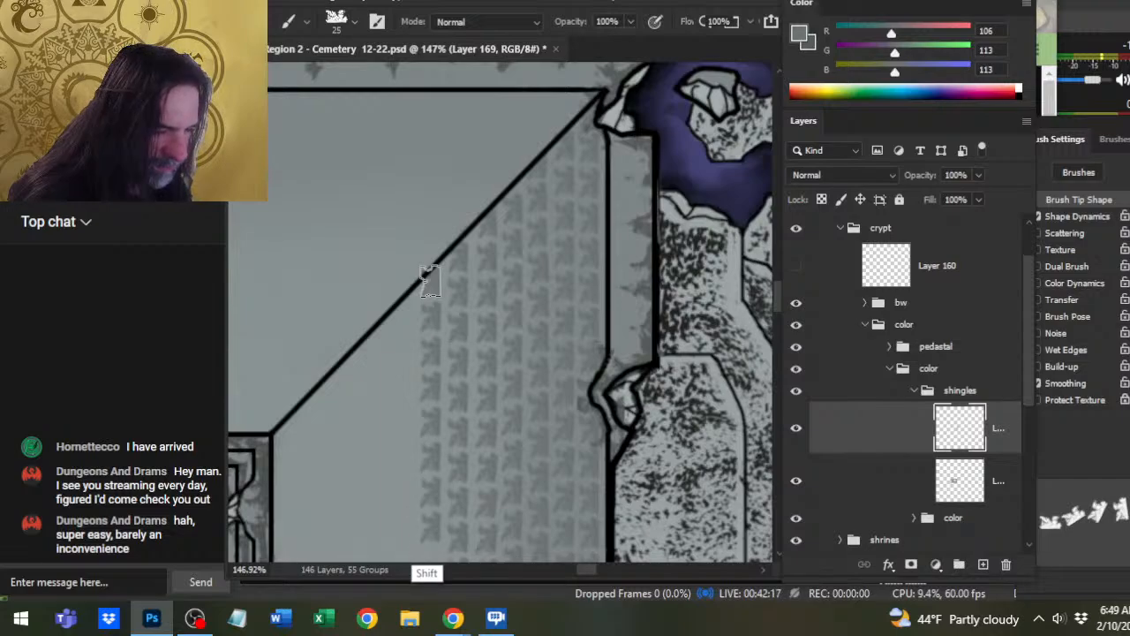
pyautogui.scroll(-3, 429, 278)
pyautogui.press('e')
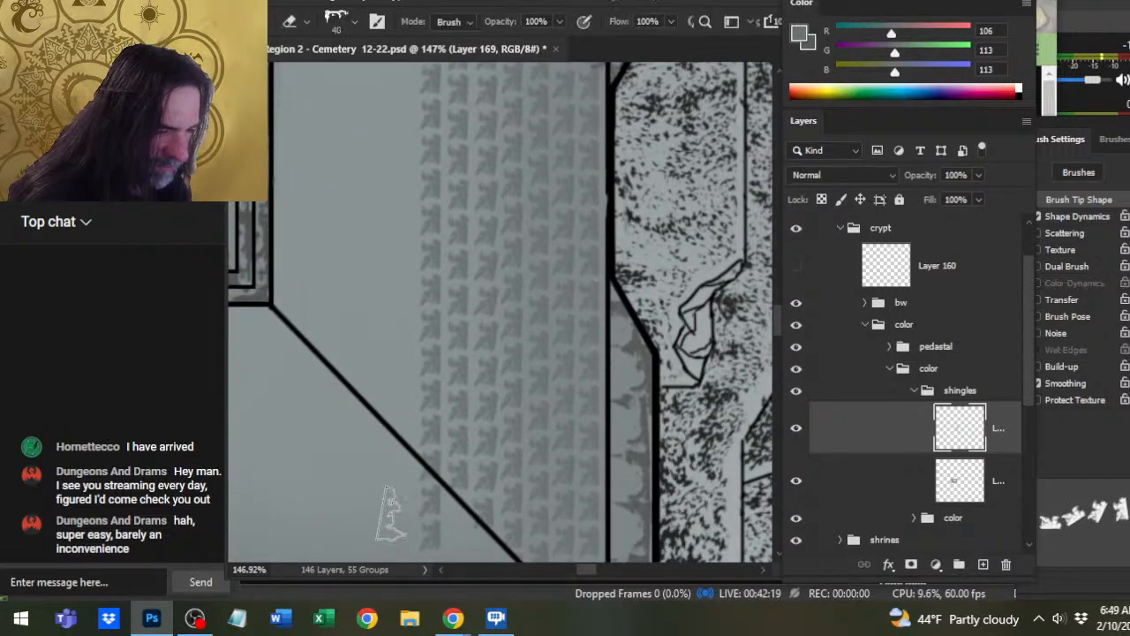
pyautogui.moveTo(389, 513); pyautogui.dragTo(389, 496)
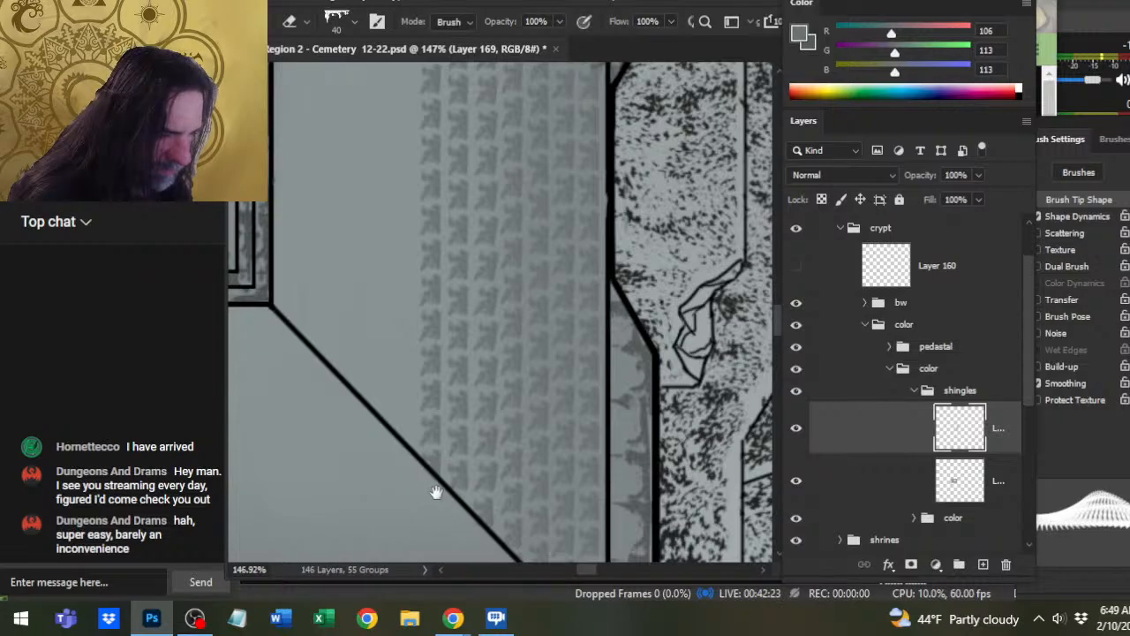
pyautogui.moveTo(434, 492); pyautogui.dragTo(436, 298)
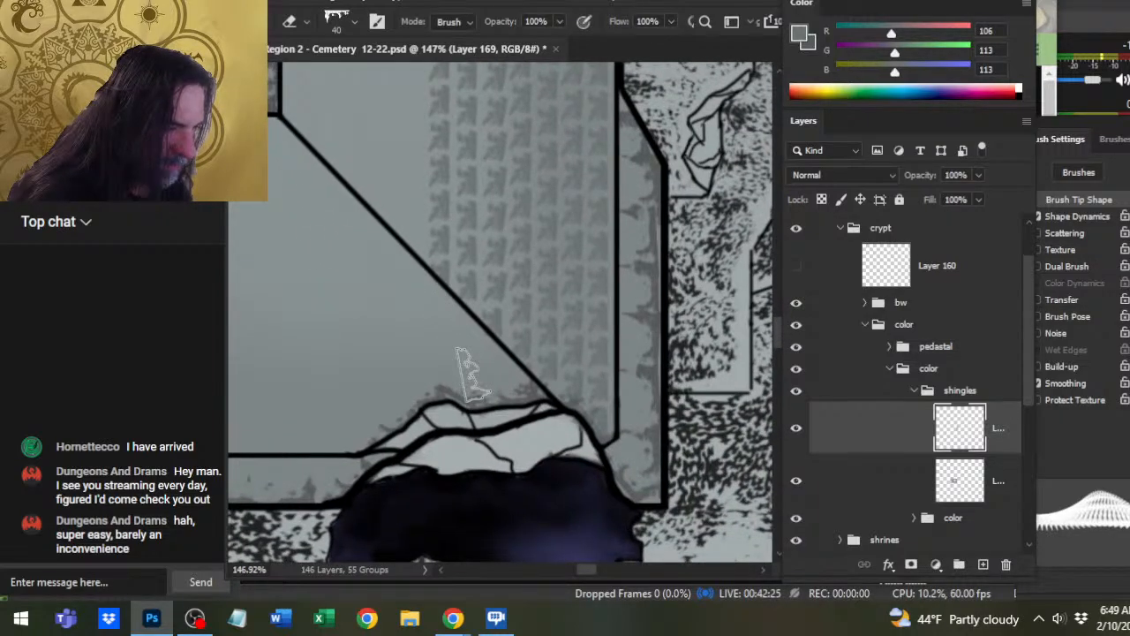
# - Paint the eighth column inward straight up from the lower ridge, and erase its excess beyond the upper ridge
pyautogui.moveTo(460, 350); pyautogui.dragTo(564, 522)
pyautogui.press('b')
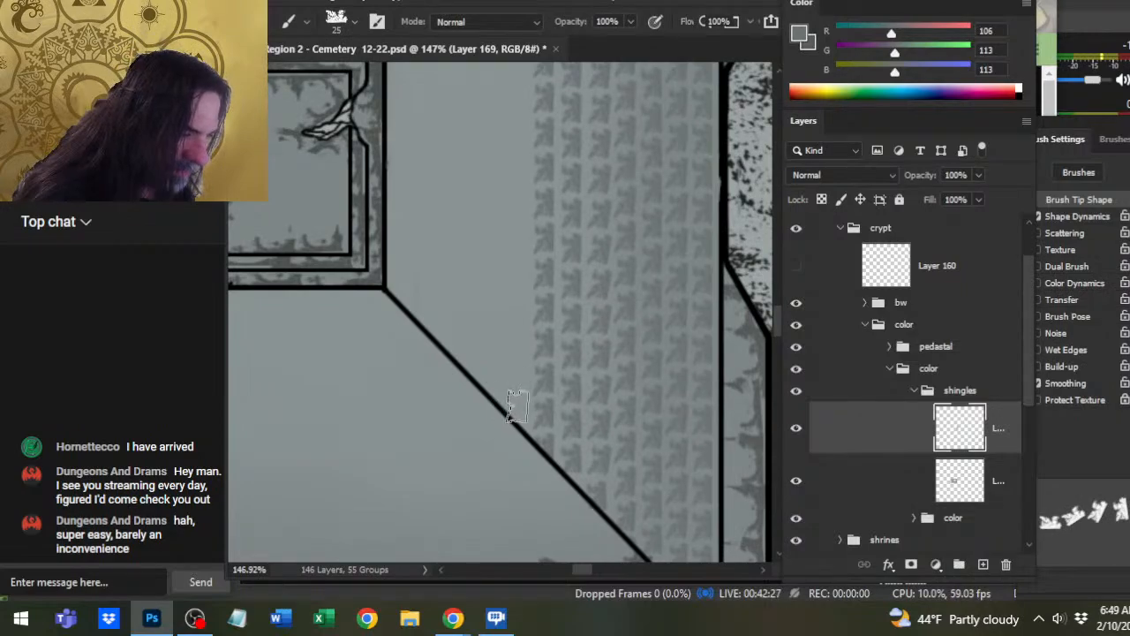
pyautogui.moveTo(517, 407); pyautogui.dragTo(513, 53)
pyautogui.press('e')
pyautogui.moveTo(492, 151)
pyautogui.mouseDown()
pyautogui.moveTo(498, 195)
pyautogui.moveTo(527, 181)
pyautogui.mouseUp()
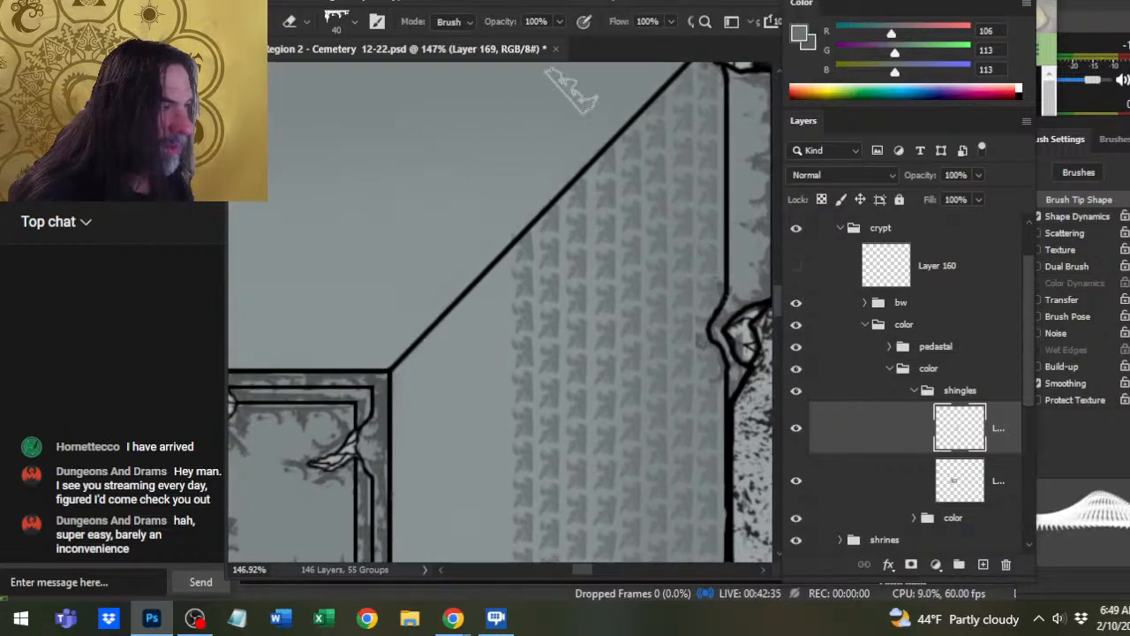
# - Paint the ninth column inward from the upper ridge downward, redoing the first stroke, and erase the shingles below the lower ridge
pyautogui.press('b')
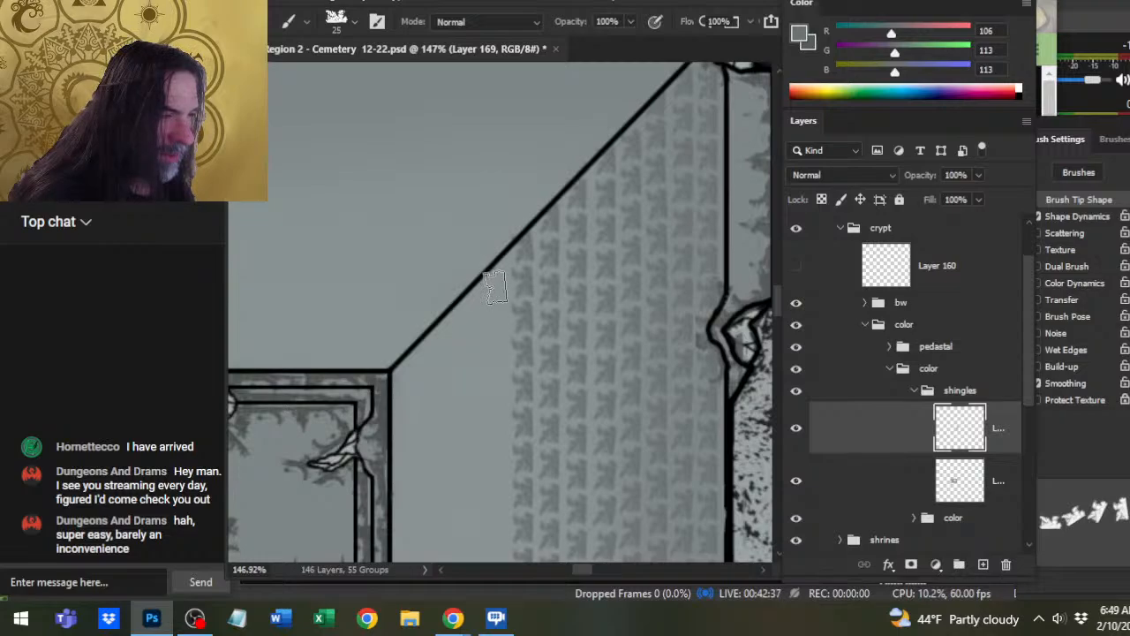
pyautogui.moveTo(494, 287)
pyautogui.mouseDown()
pyautogui.moveTo(476, 368)
pyautogui.moveTo(496, 452)
pyautogui.mouseUp()
pyautogui.hotkey('ctrl', 'z')
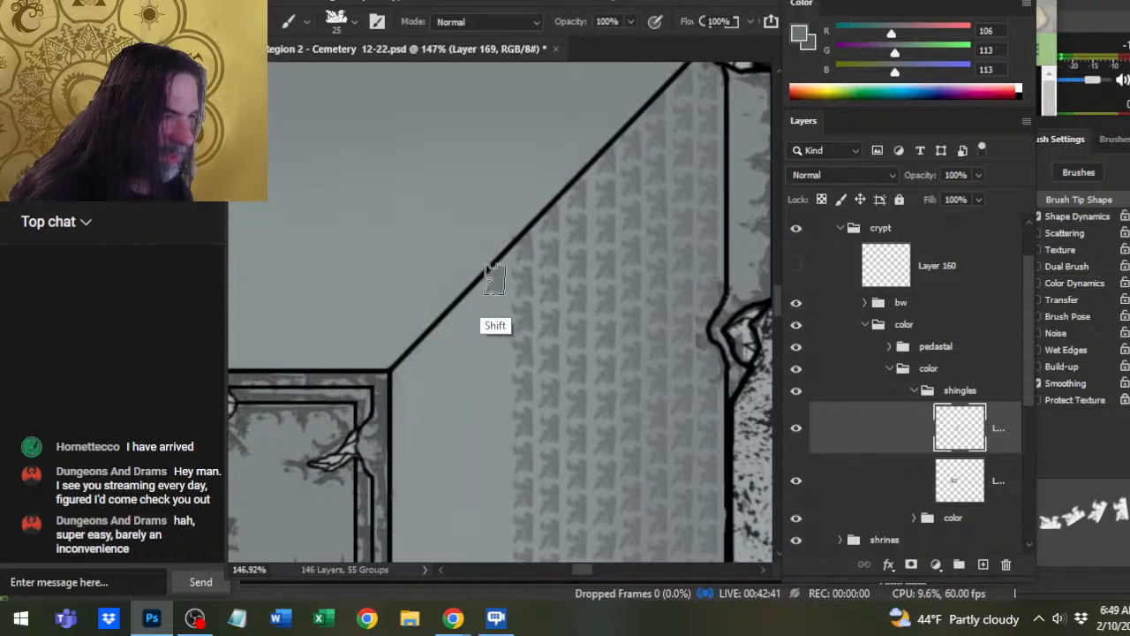
pyautogui.moveTo(494, 280); pyautogui.dragTo(489, 573)
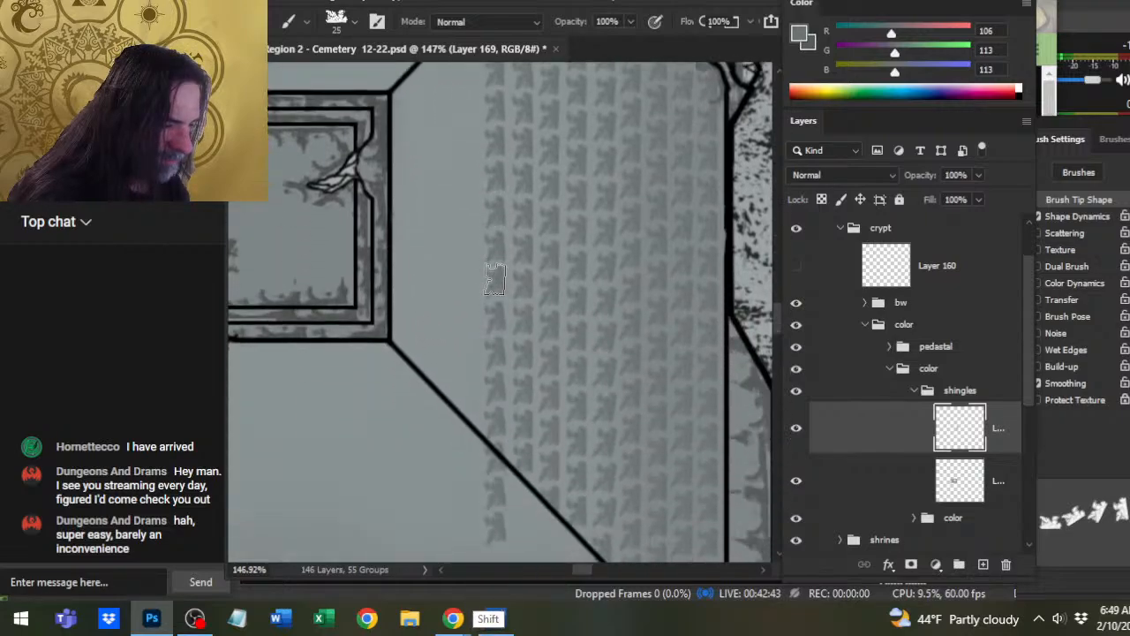
pyautogui.press('e')
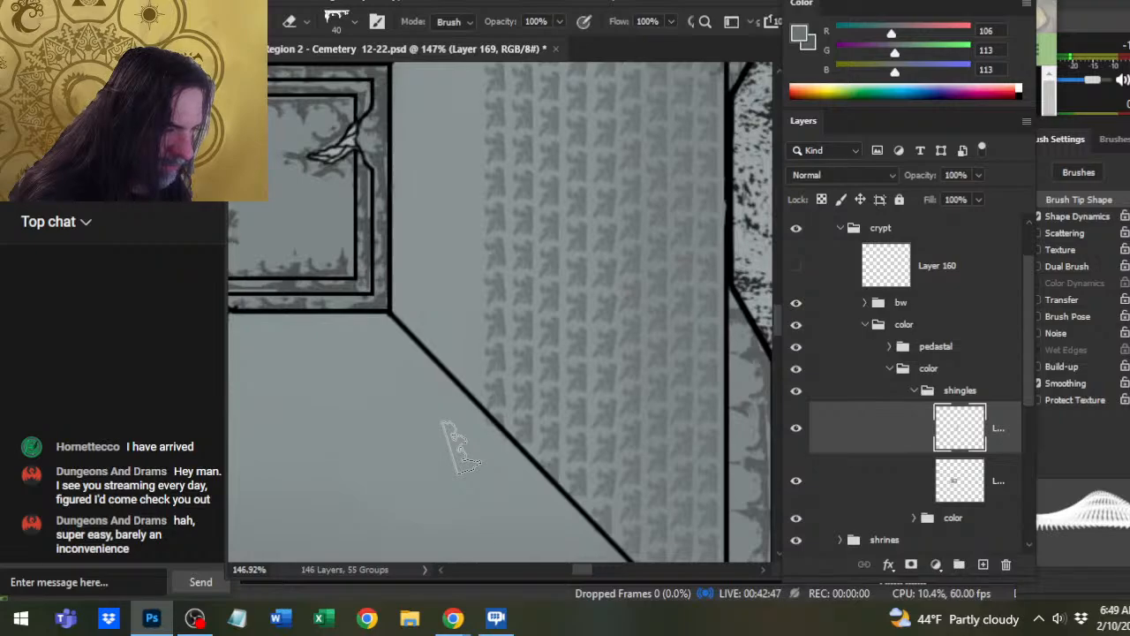
# - Paint the tenth column inward from the lower ridge upward, and erase the part that crosses the upper ridge
pyautogui.press('b')
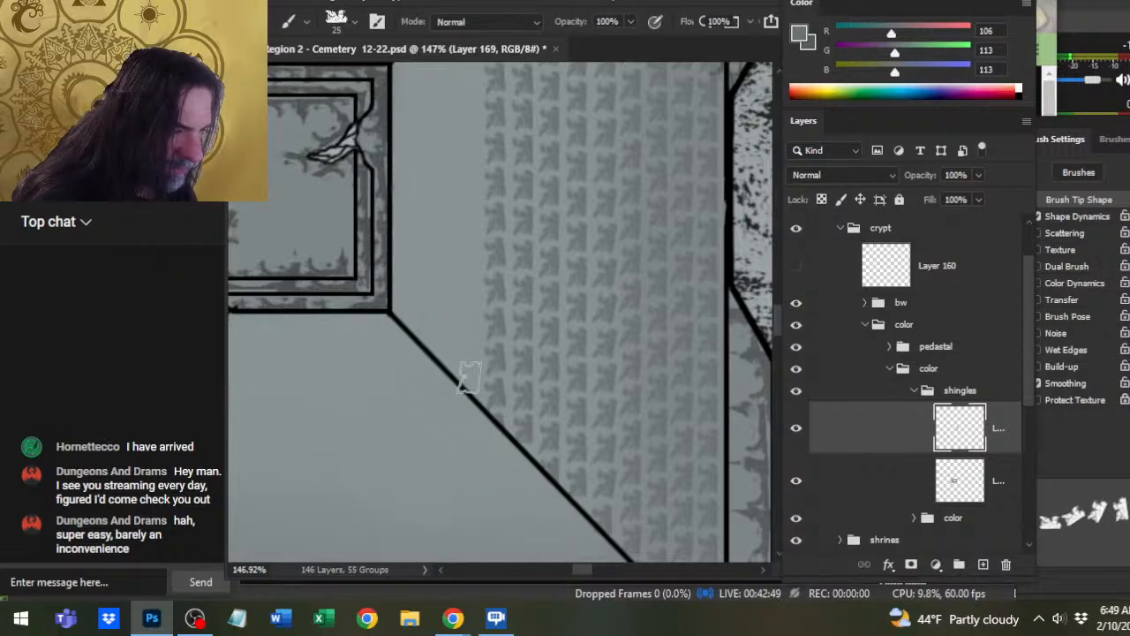
pyautogui.moveTo(469, 378); pyautogui.dragTo(467, 78)
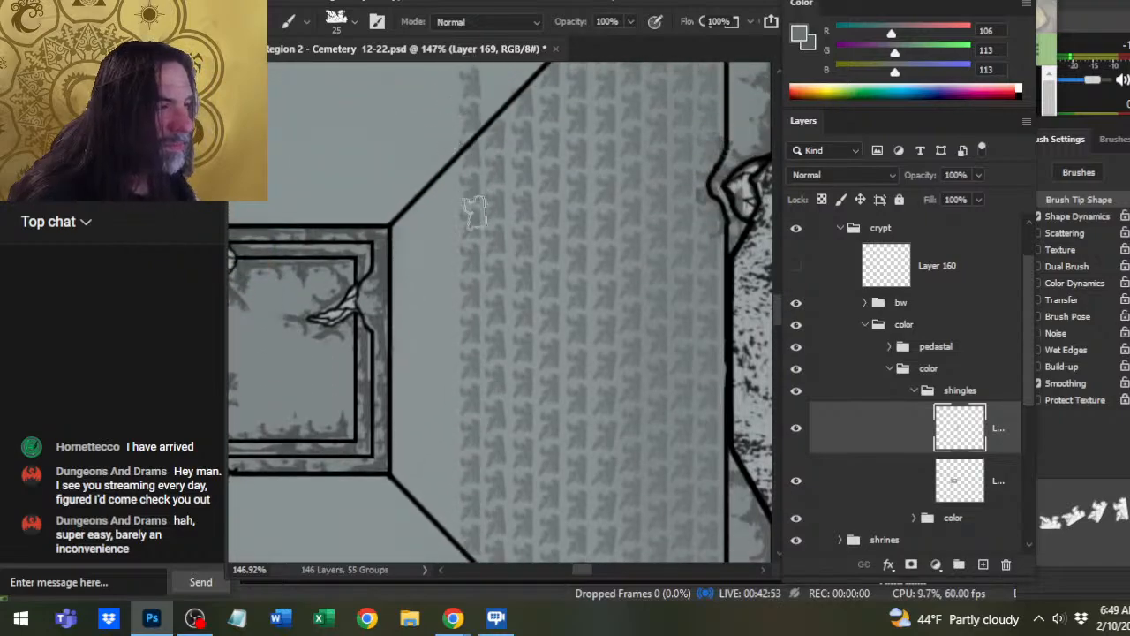
pyautogui.press('e')
pyautogui.moveTo(439, 151); pyautogui.dragTo(453, 197)
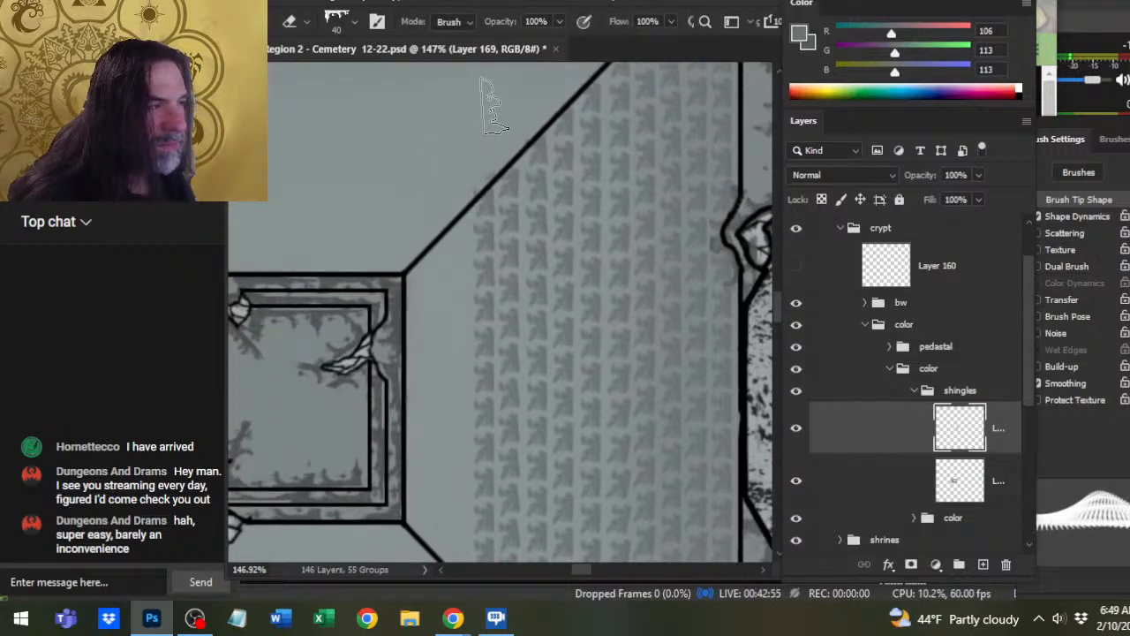
# - Paint the remaining shingle columns from the eleventh inward to the central square platform, and erase the shingles spilling over the ridges and platform edge
pyautogui.press('b')
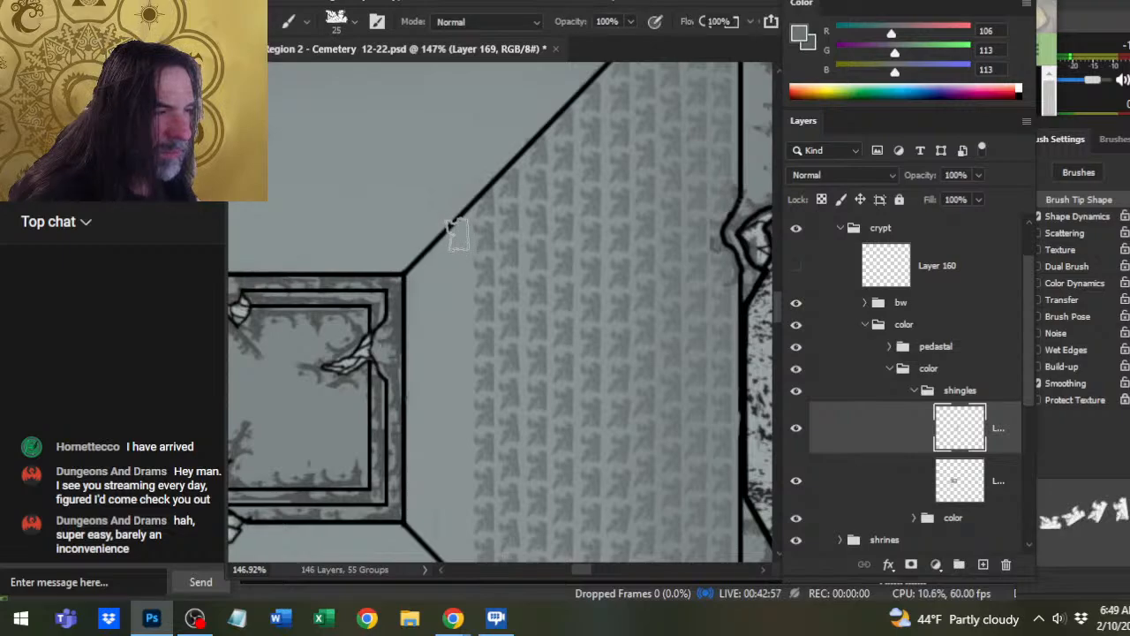
pyautogui.moveTo(458, 236)
pyautogui.mouseDown()
pyautogui.moveTo(464, 504)
pyautogui.moveTo(450, 590)
pyautogui.mouseUp()
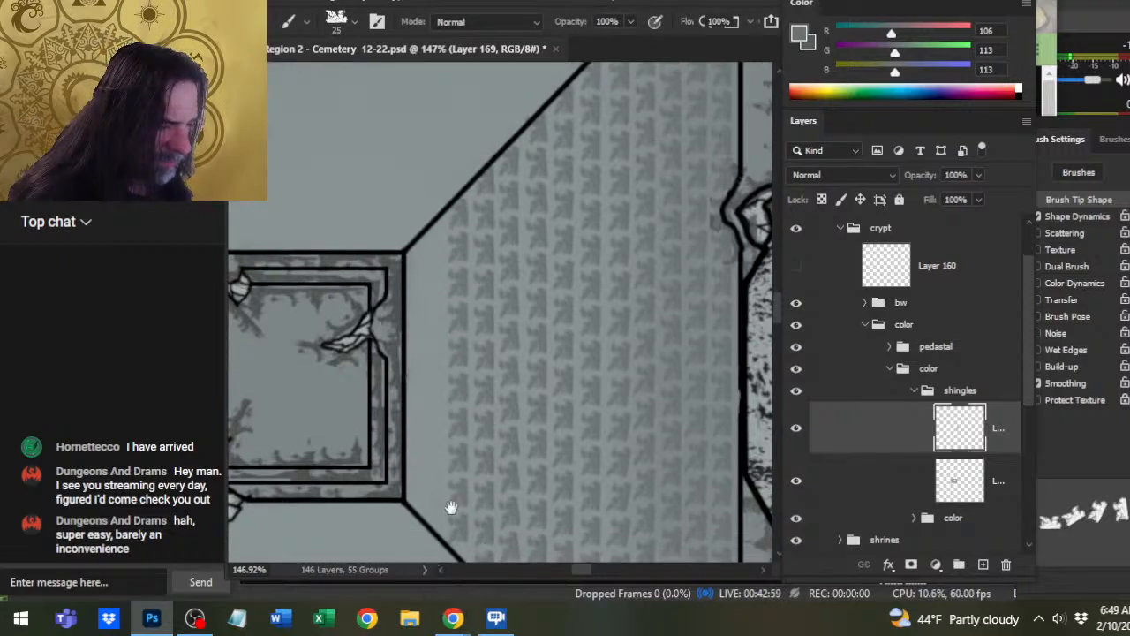
pyautogui.moveTo(451, 508)
pyautogui.mouseDown()
pyautogui.moveTo(429, 411)
pyautogui.moveTo(423, 439)
pyautogui.moveTo(429, 457)
pyautogui.moveTo(421, 189)
pyautogui.moveTo(394, 210)
pyautogui.mouseUp()
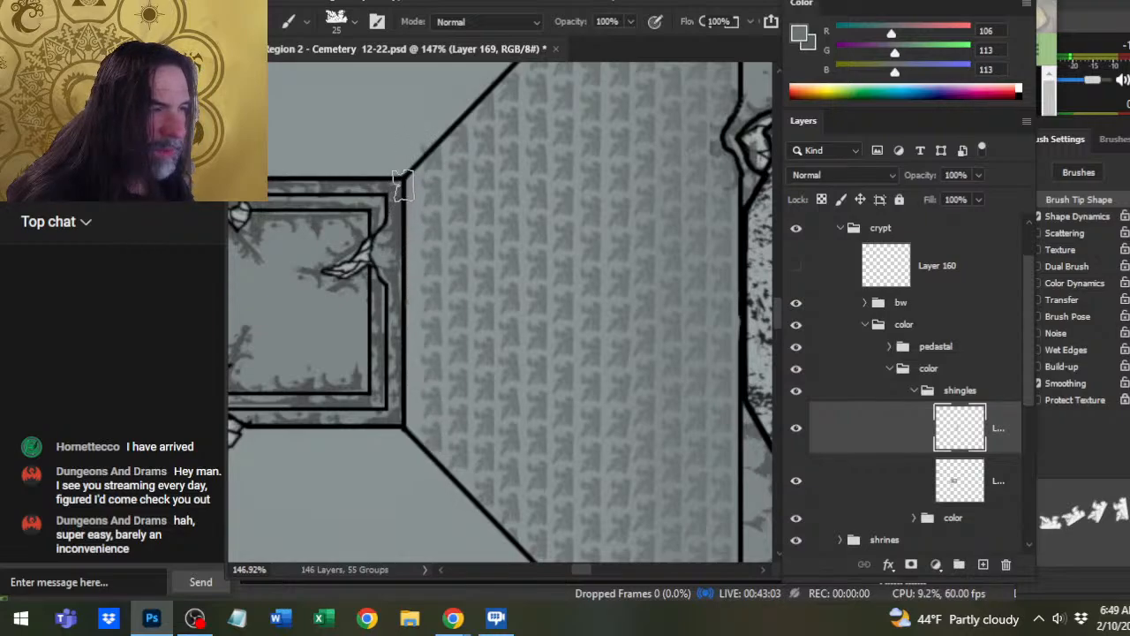
pyautogui.press('e')
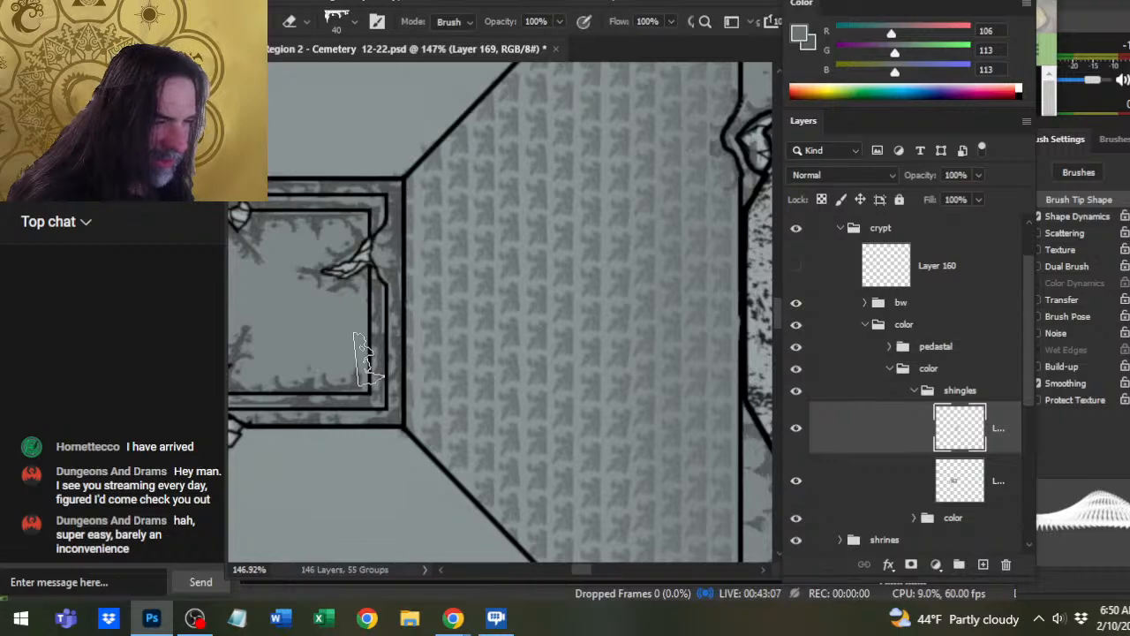
# - Duplicate the layer holding the finished right-slope shingles, keeping the suggested name
pyautogui.press('z')
pyautogui.moveTo(626, 399); pyautogui.dragTo(577, 365)
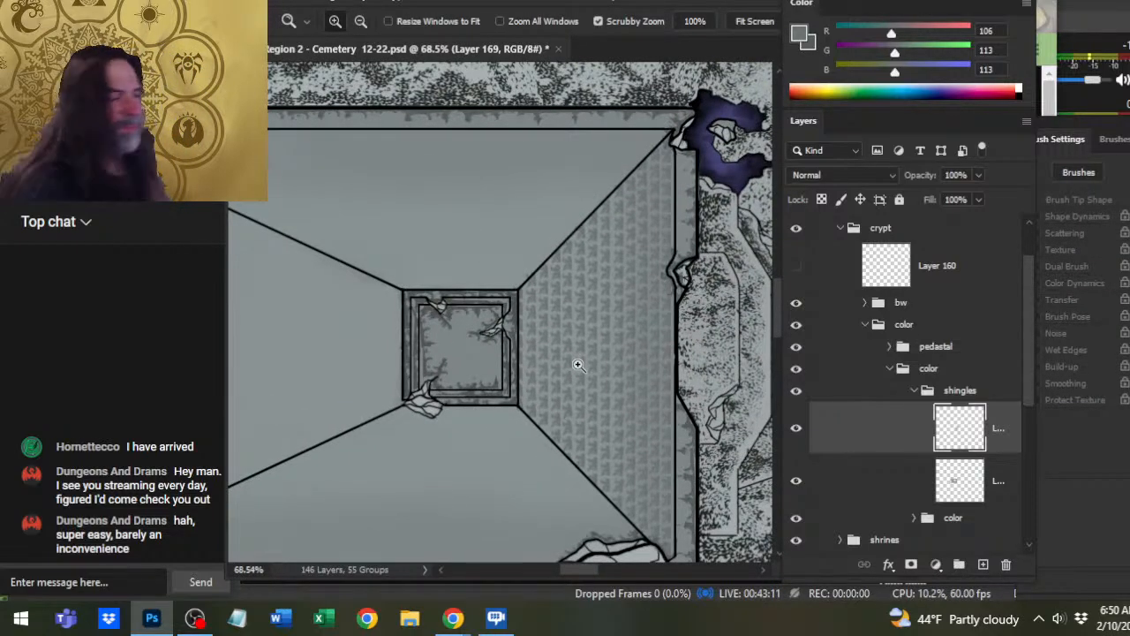
pyautogui.rightClick(914, 480)
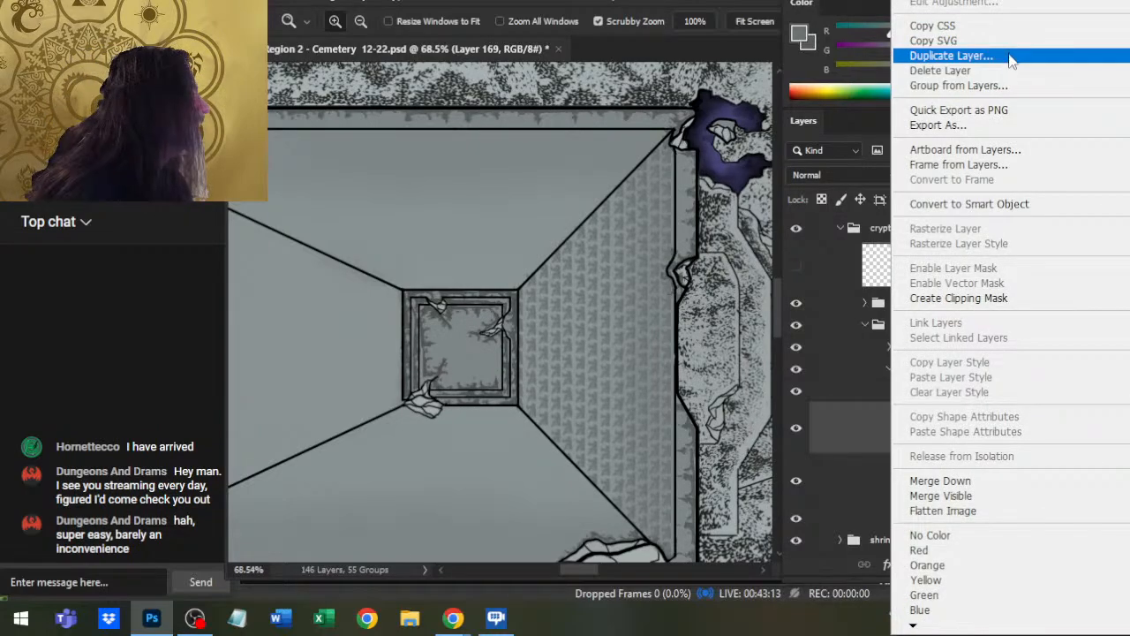
pyautogui.click(939, 55)
pyautogui.press('Return')
# - Try to mirror the duplicated shingles horizontally and shift them toward the platform, and toggle both shingle layers' visibility to check
pyautogui.press('l')
pyautogui.rightClick(518, 320)
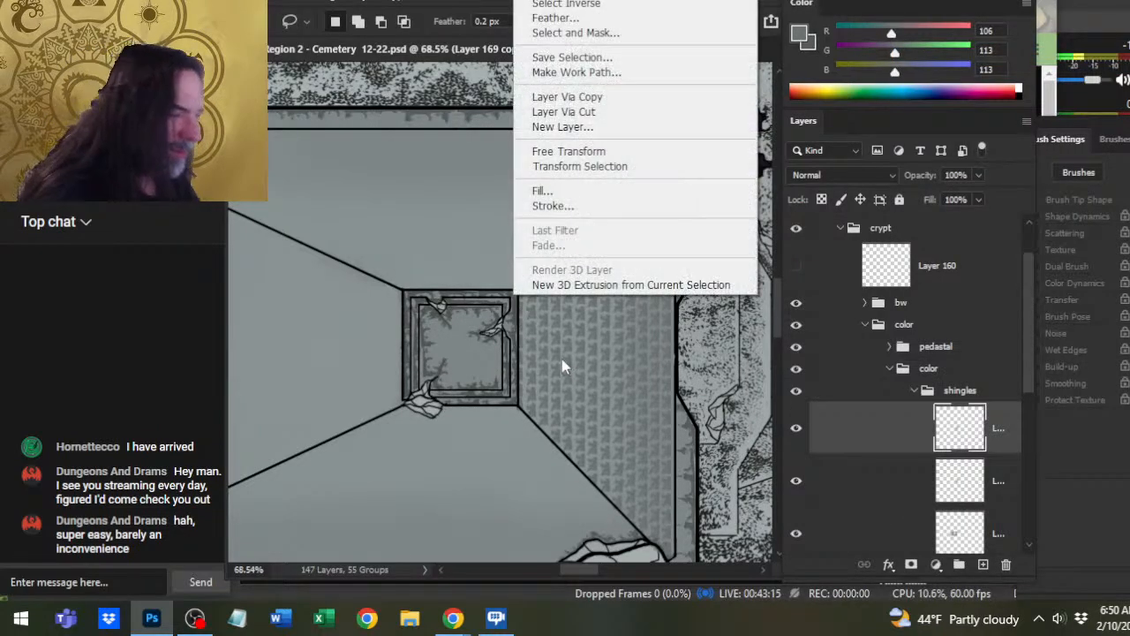
pyautogui.click(582, 154)
pyautogui.rightClick(570, 311)
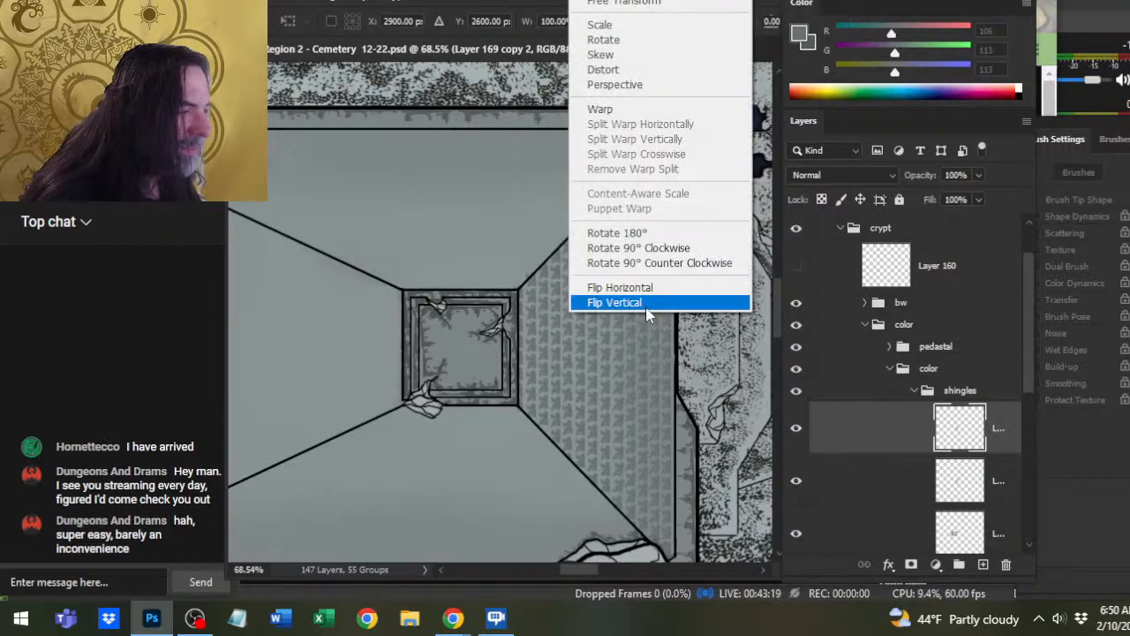
pyautogui.click(648, 304)
pyautogui.rightClick(579, 316)
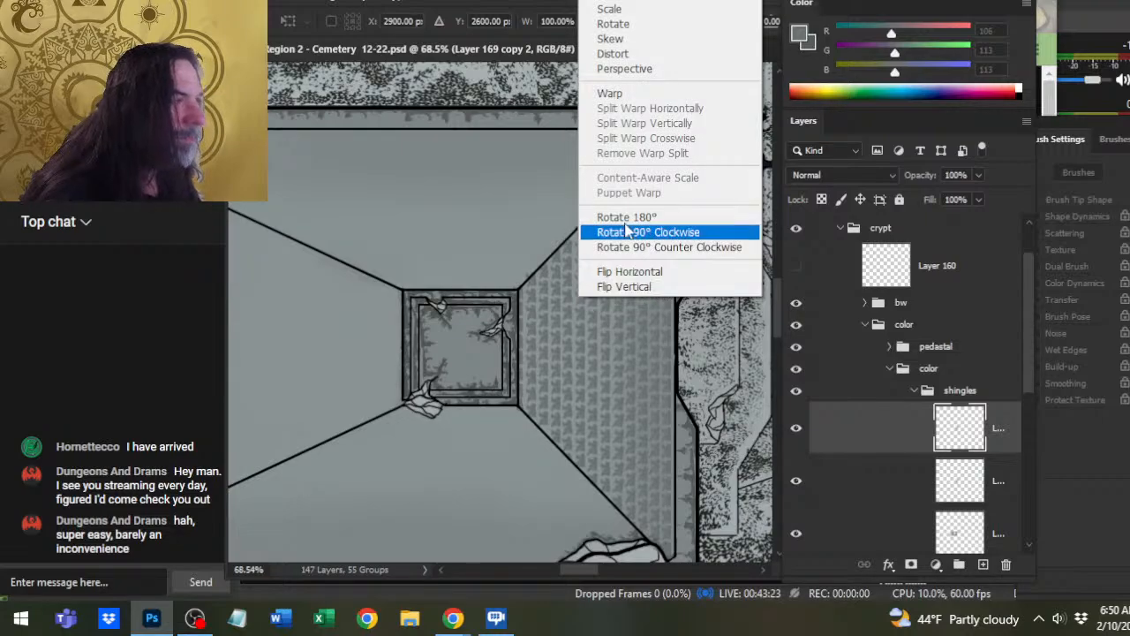
pyautogui.click(638, 271)
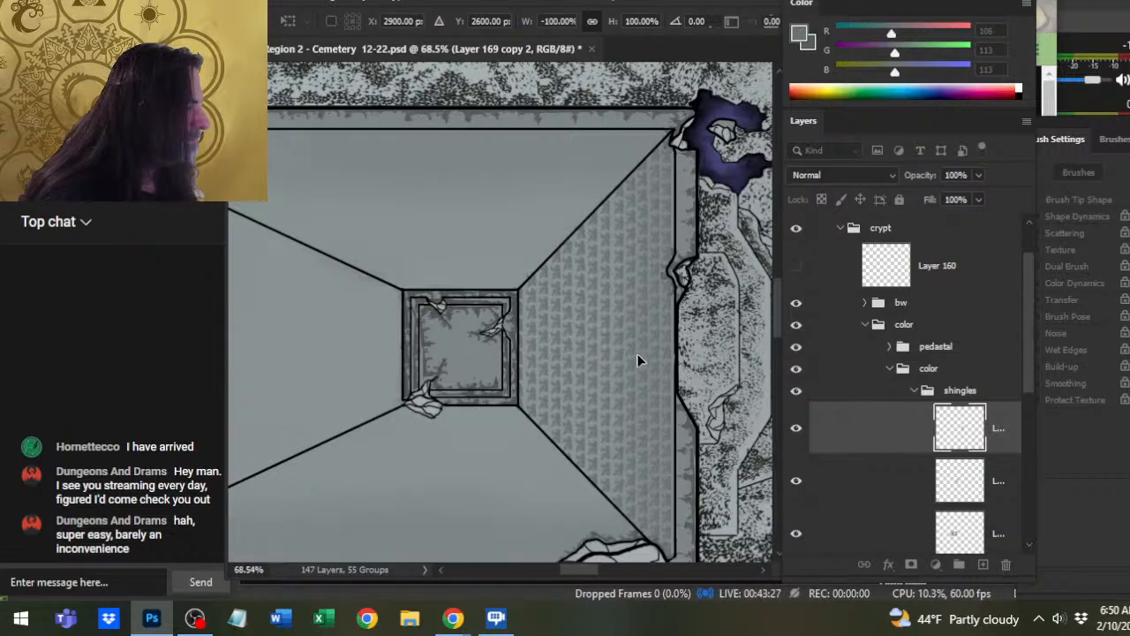
pyautogui.moveTo(637, 355); pyautogui.dragTo(590, 340)
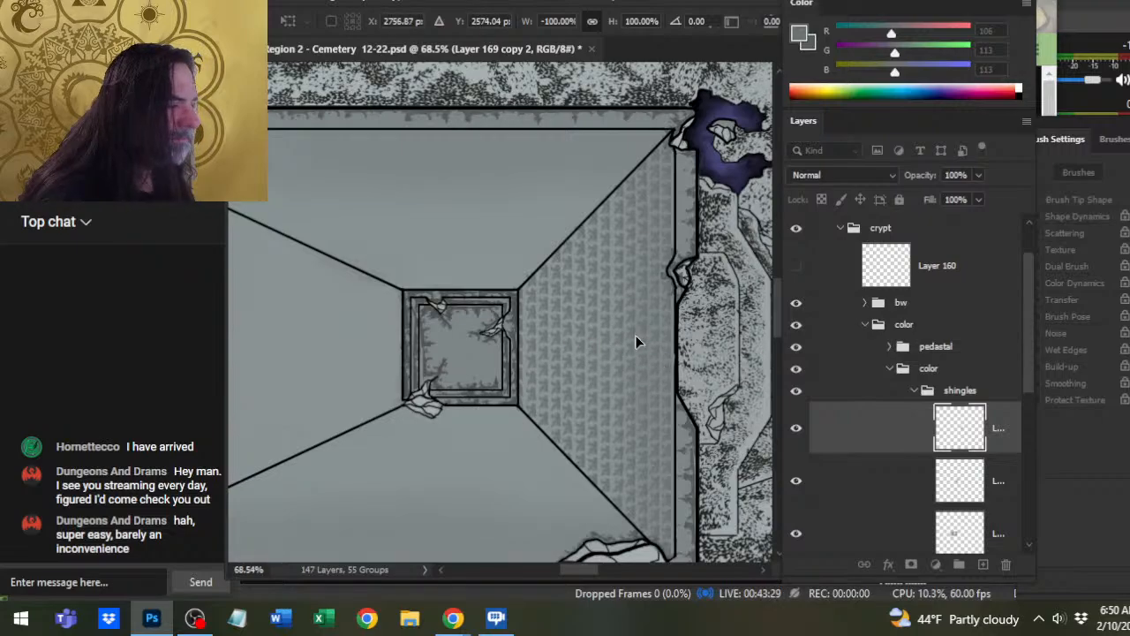
pyautogui.press('Return')
pyautogui.press('z')
pyautogui.moveTo(626, 351); pyautogui.dragTo(606, 391)
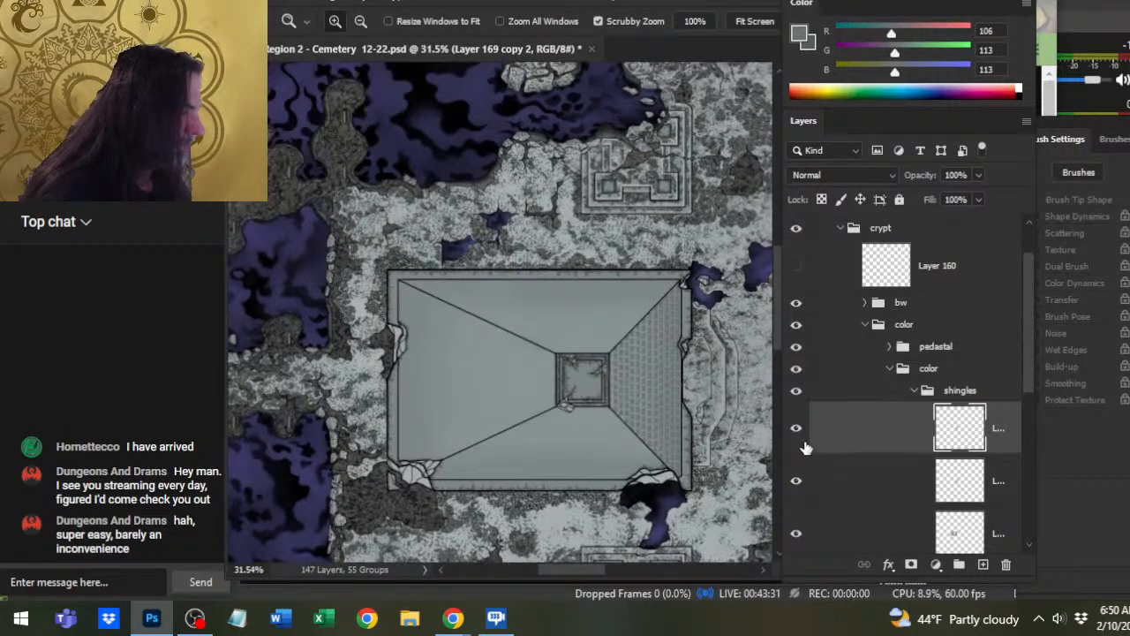
pyautogui.click(796, 431)
pyautogui.click(797, 485)
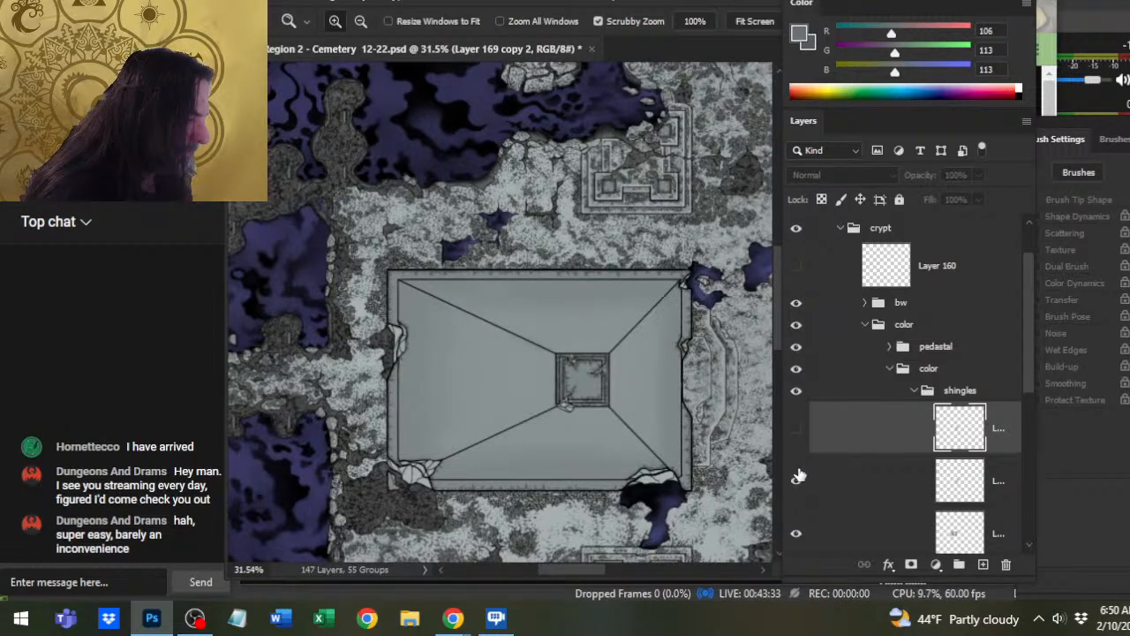
pyautogui.click(796, 480)
pyautogui.click(796, 430)
# - Flip the duplicated shingle layer horizontally with Free Transform
pyautogui.press('l')
pyautogui.rightClick(658, 344)
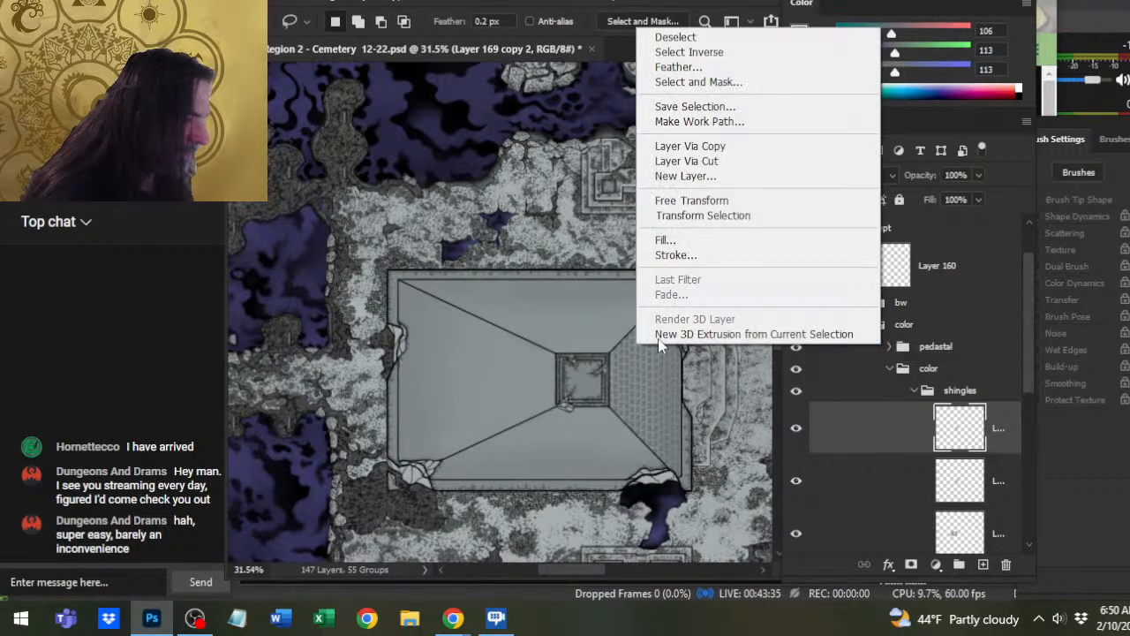
pyautogui.click(695, 203)
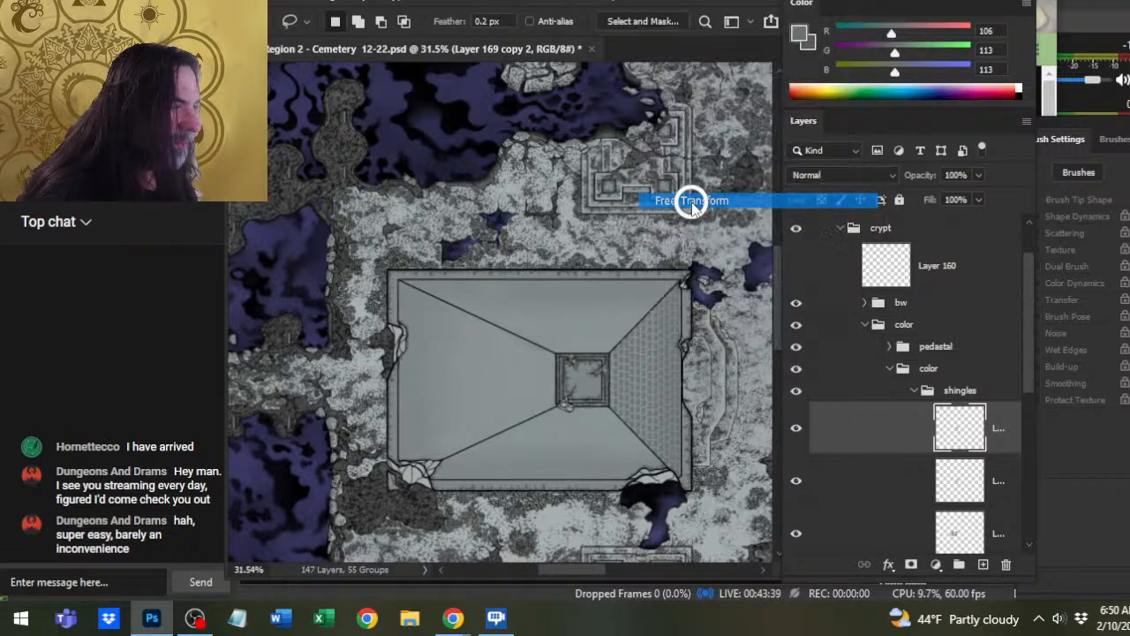
pyautogui.rightClick(616, 371)
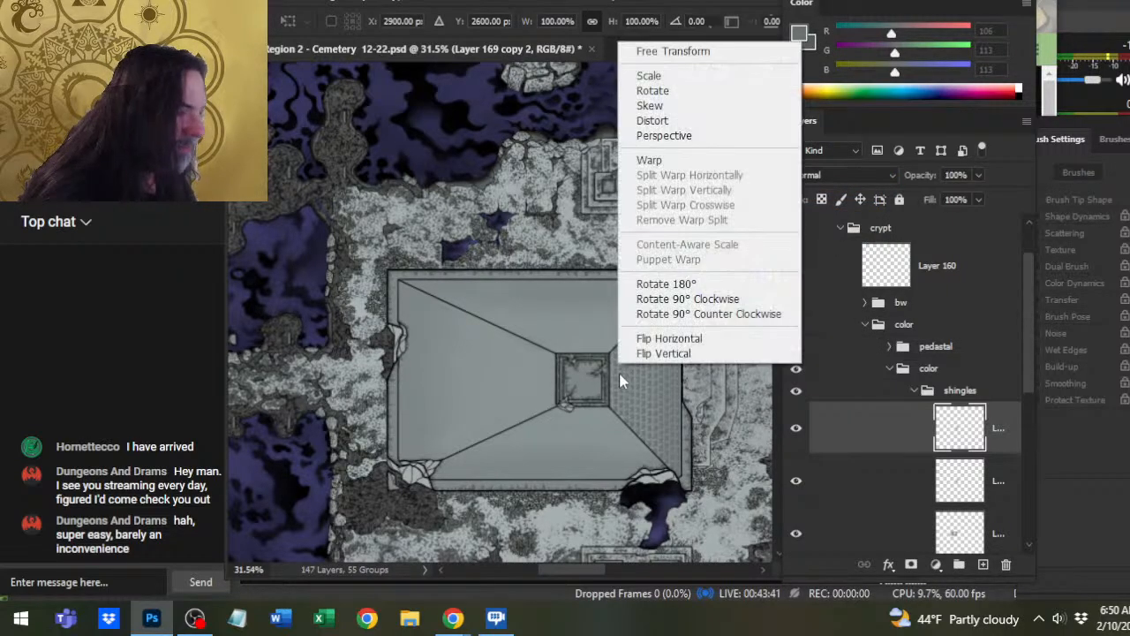
pyautogui.click(662, 337)
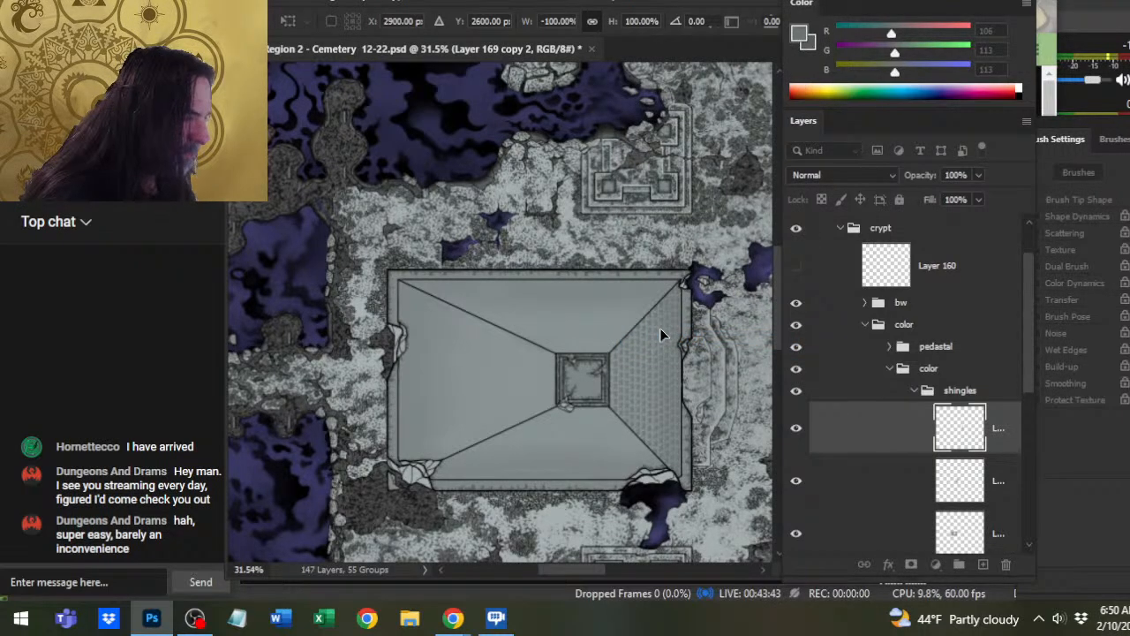
pyautogui.press('Return')
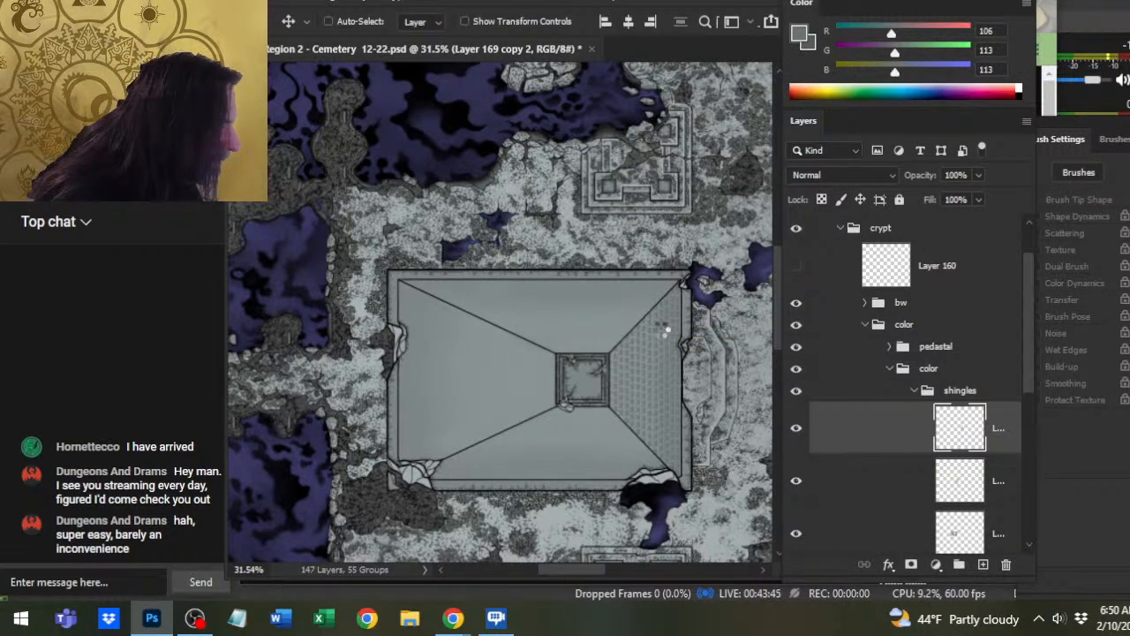
# - Move the mirrored shingles across to the roof's left slope, with their narrow edge against the central square platform
pyautogui.moveTo(707, 367); pyautogui.dragTo(542, 349)
pyautogui.moveTo(645, 396); pyautogui.dragTo(456, 408)
pyautogui.moveTo(551, 429); pyautogui.dragTo(586, 427)
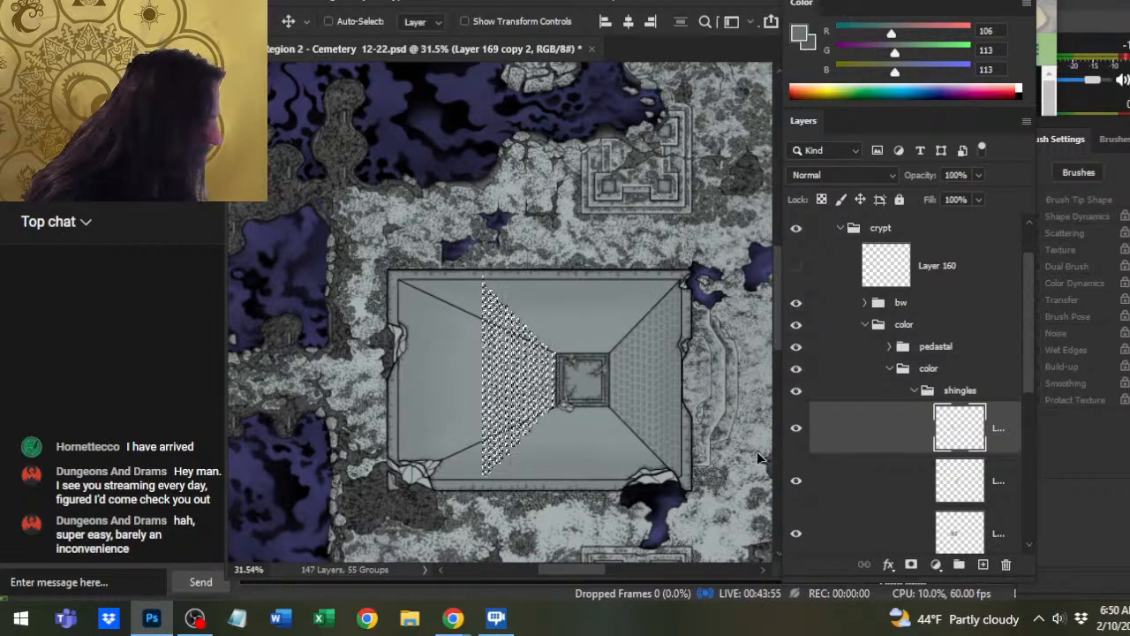
pyautogui.click(851, 480)
pyautogui.press('l')
pyautogui.moveTo(719, 455); pyautogui.dragTo(521, 415)
pyautogui.press('e')
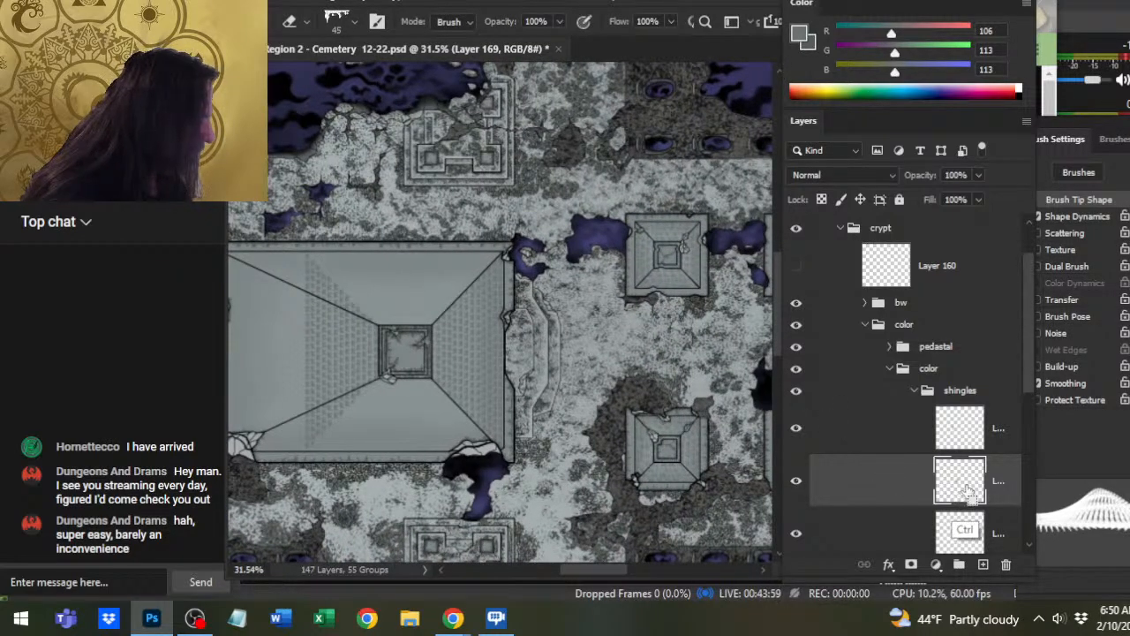
pyautogui.press('l')
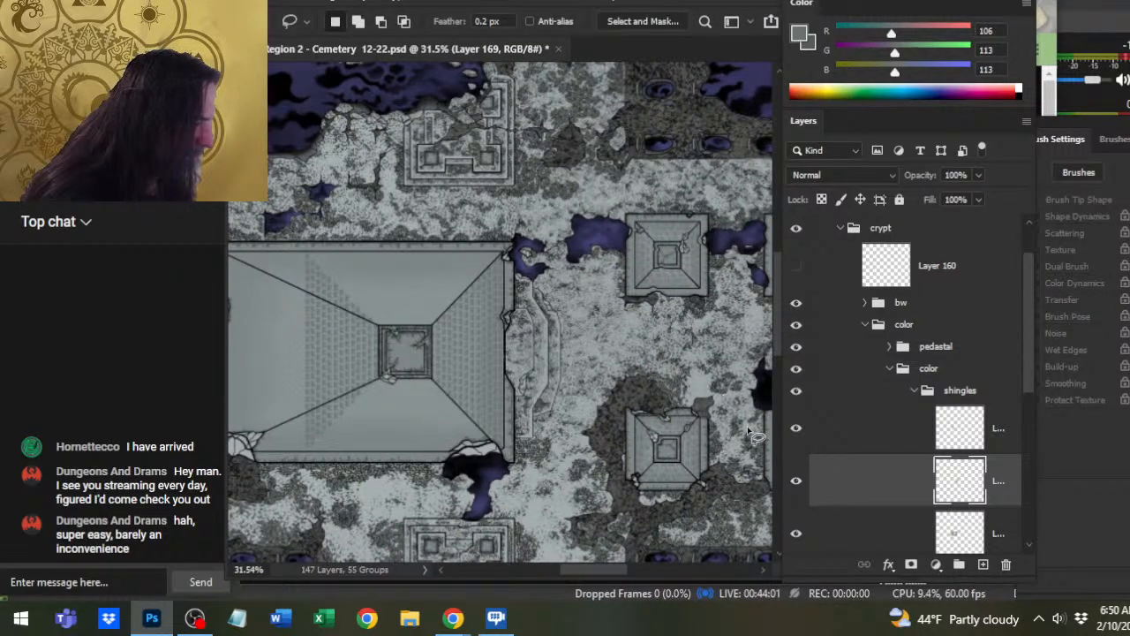
pyautogui.rightClick(618, 359)
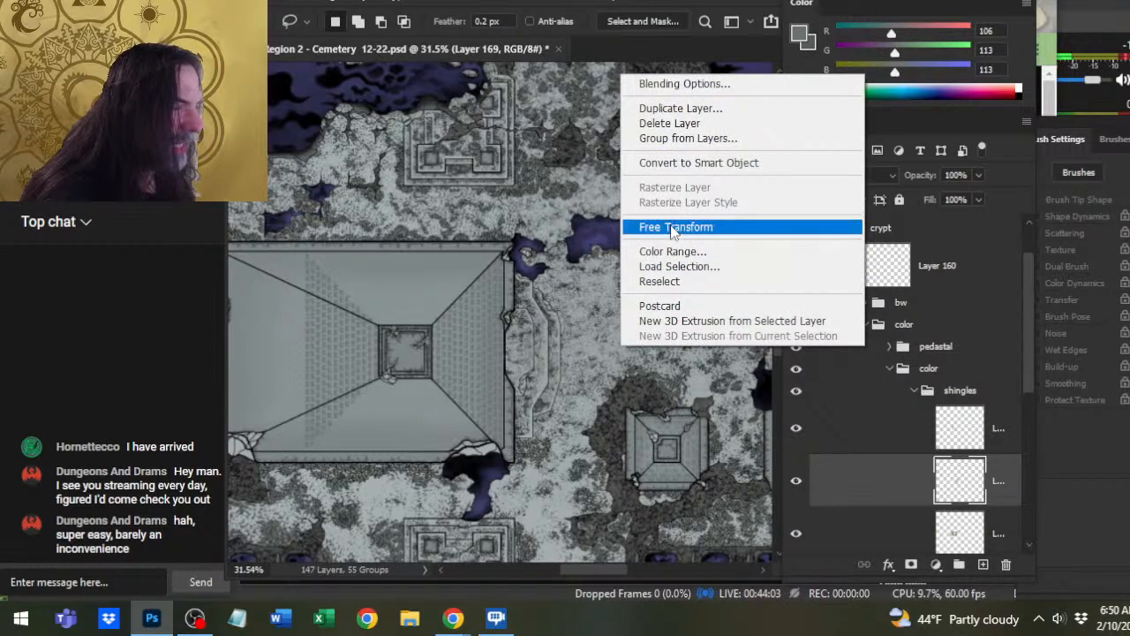
pyautogui.click(673, 227)
pyautogui.press('Return')
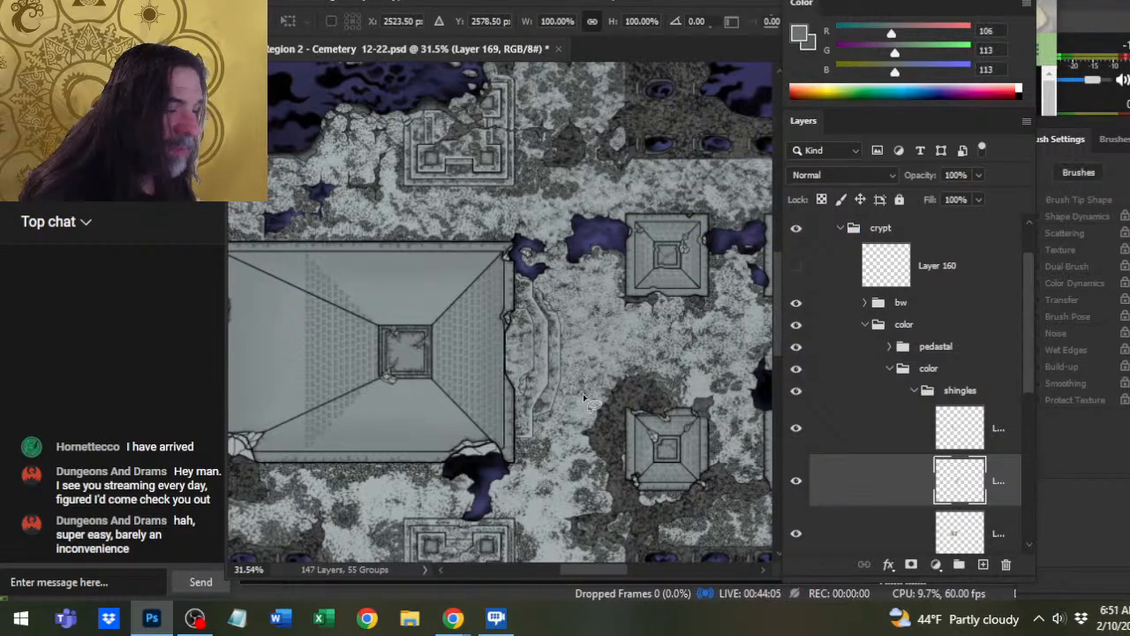
pyautogui.moveTo(448, 405); pyautogui.dragTo(610, 389)
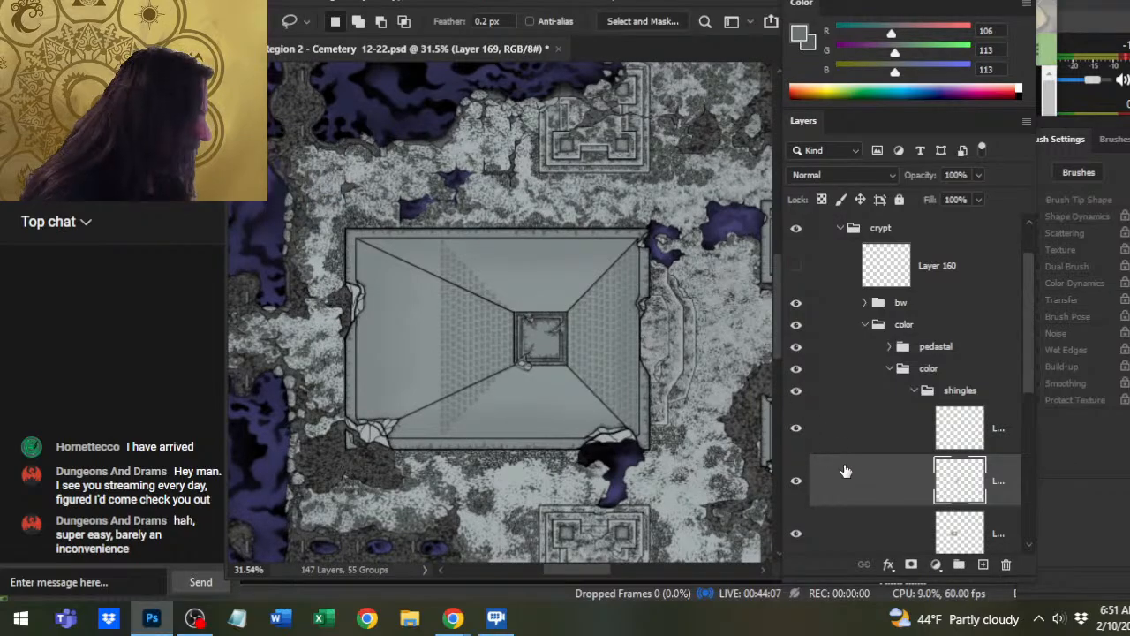
# - Paint one more shingle column on the mirrored layer, running upward beside the outer edge of the left-slope shingles with the size 25 brush
pyautogui.click(843, 446)
pyautogui.moveTo(459, 330); pyautogui.dragTo(553, 341)
pyautogui.moveTo(674, 429); pyautogui.dragTo(633, 446)
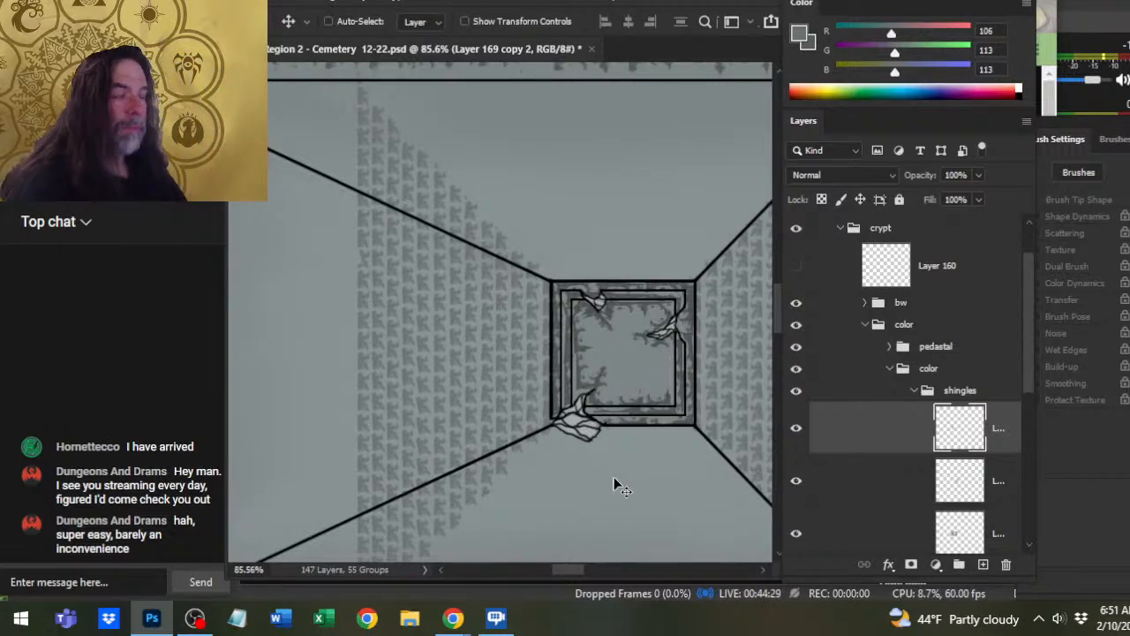
pyautogui.moveTo(434, 268); pyautogui.dragTo(537, 295)
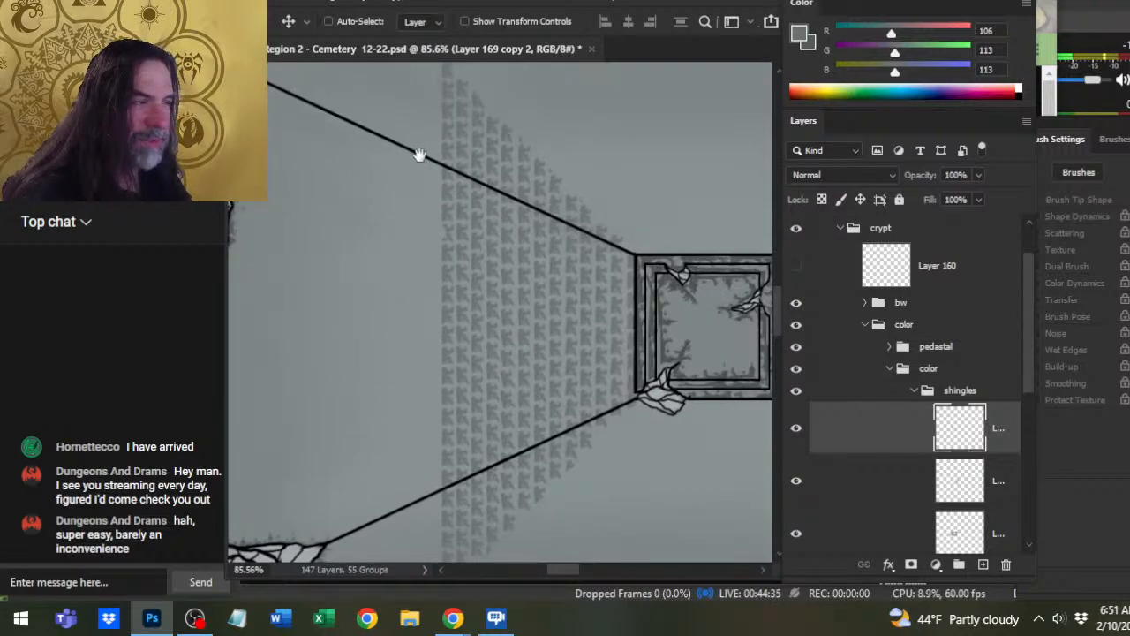
pyautogui.press('b')
pyautogui.scroll(-3, 434, 402)
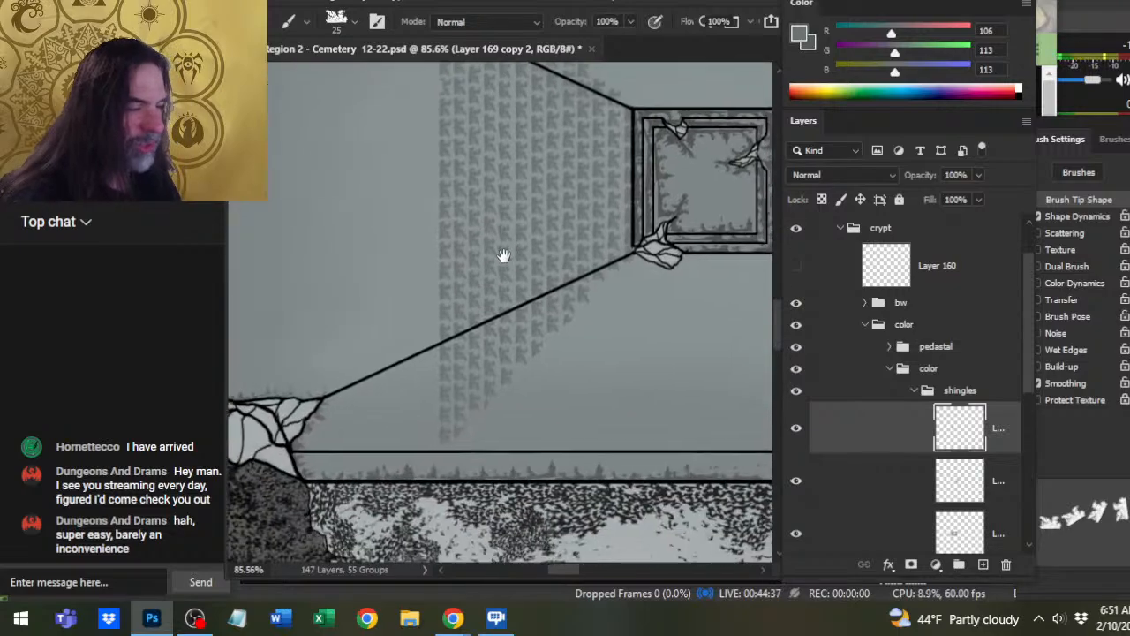
pyautogui.press('z')
pyautogui.moveTo(353, 391); pyautogui.dragTo(395, 388)
pyautogui.press('b')
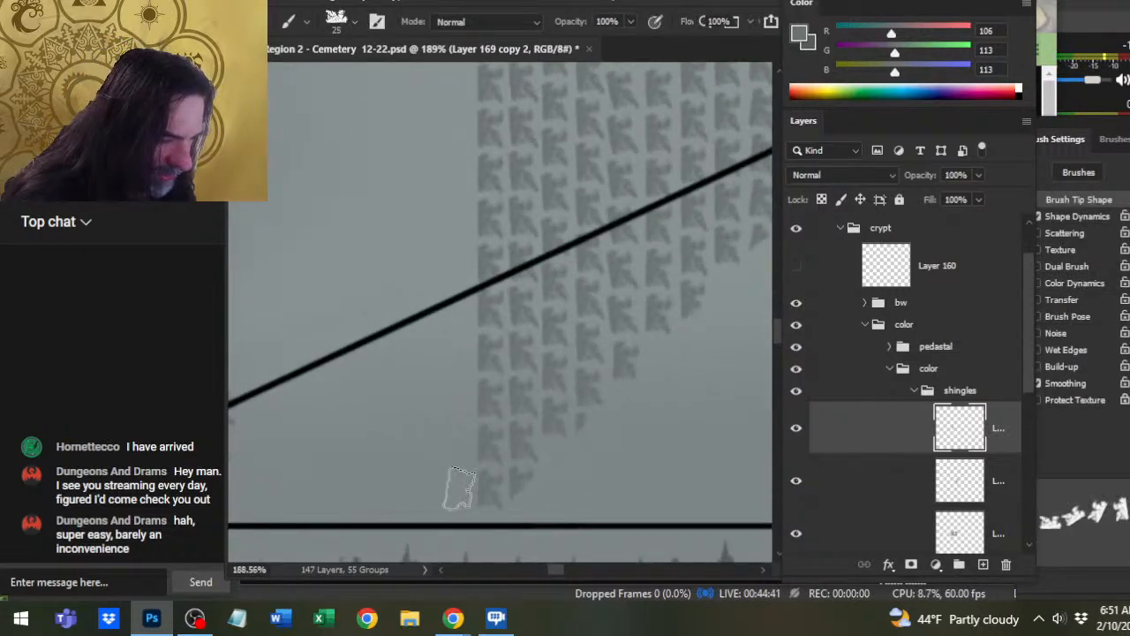
pyautogui.press('z')
pyautogui.moveTo(458, 488)
pyautogui.mouseDown()
pyautogui.moveTo(480, 454)
pyautogui.moveTo(409, 453)
pyautogui.moveTo(468, 472)
pyautogui.moveTo(465, 69)
pyautogui.mouseUp()
pyautogui.press('b')
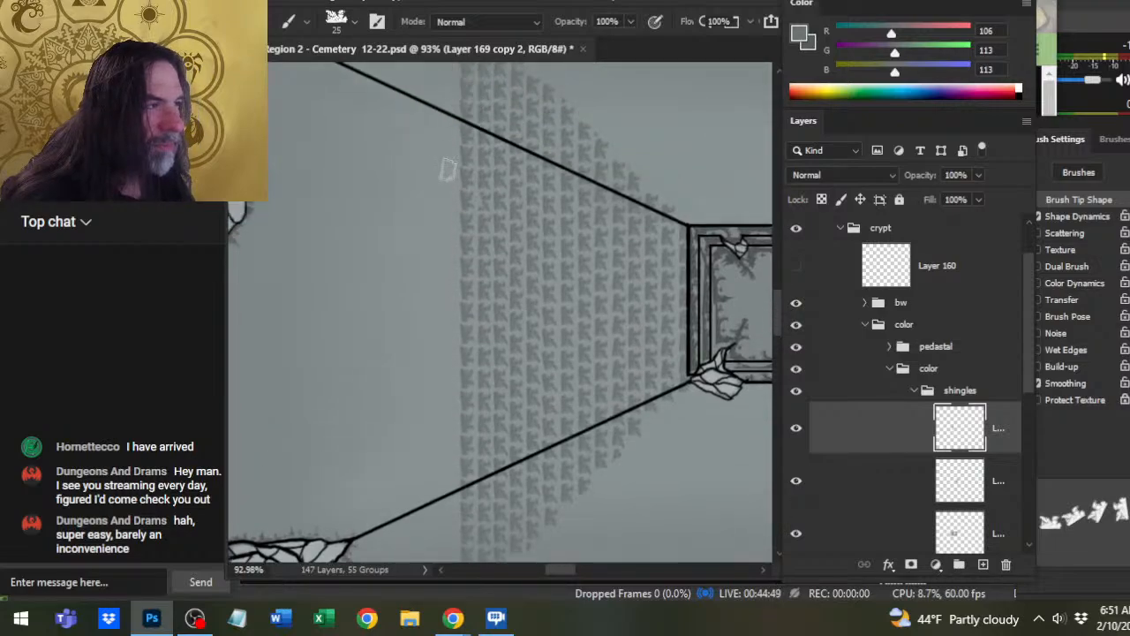
# - Paint three further shingle columns outward on the left slope, alternating downward and upward strokes between the two ridges
pyautogui.moveTo(431, 161); pyautogui.dragTo(444, 215)
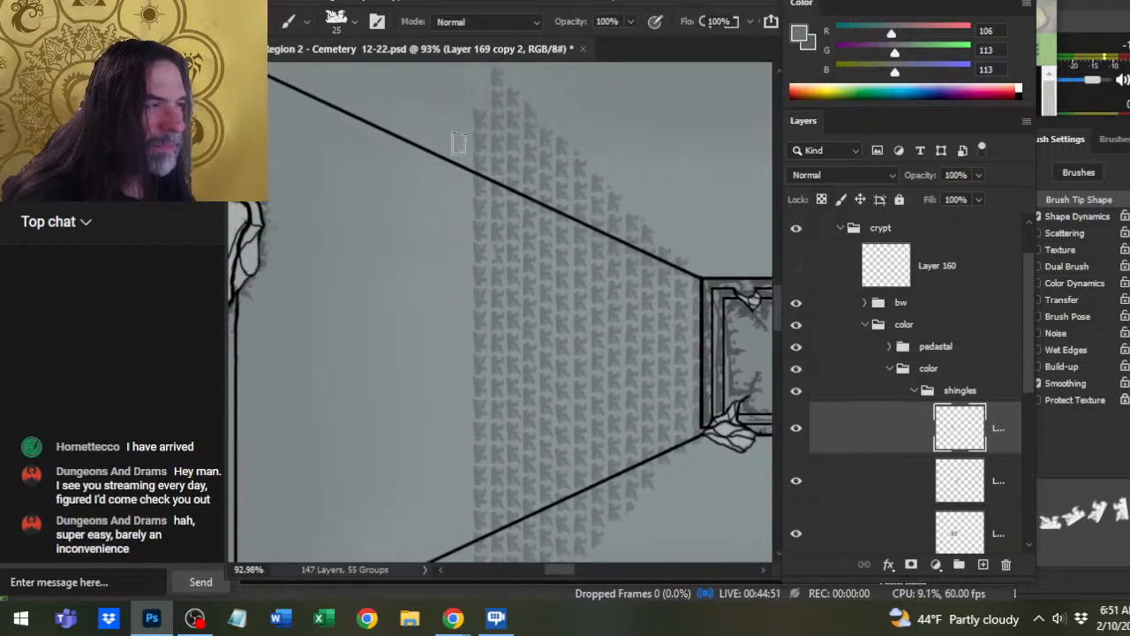
pyautogui.moveTo(460, 142)
pyautogui.mouseDown()
pyautogui.moveTo(459, 610)
pyautogui.moveTo(459, 590)
pyautogui.mouseUp()
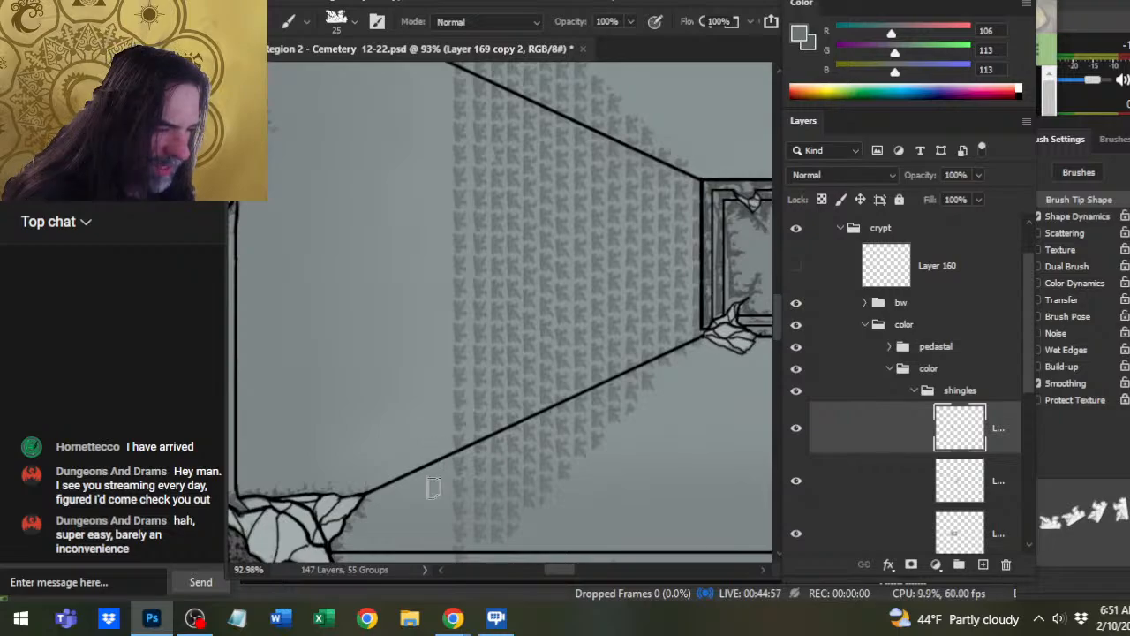
pyautogui.moveTo(441, 482)
pyautogui.mouseDown()
pyautogui.moveTo(442, 97)
pyautogui.moveTo(432, 81)
pyautogui.mouseUp()
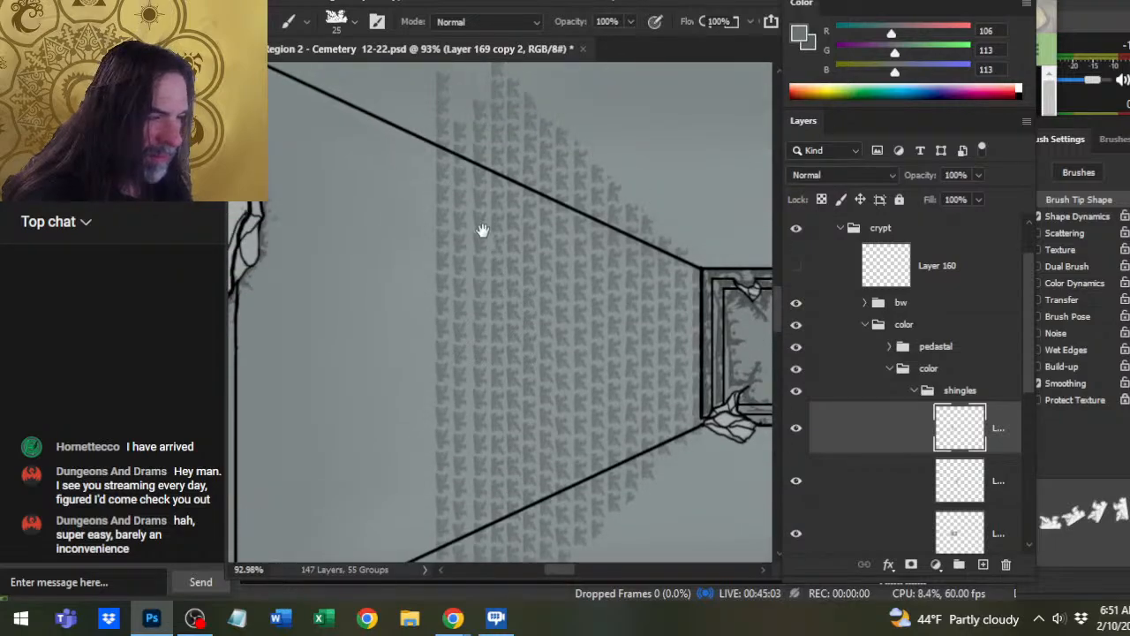
pyautogui.moveTo(482, 230); pyautogui.dragTo(500, 272)
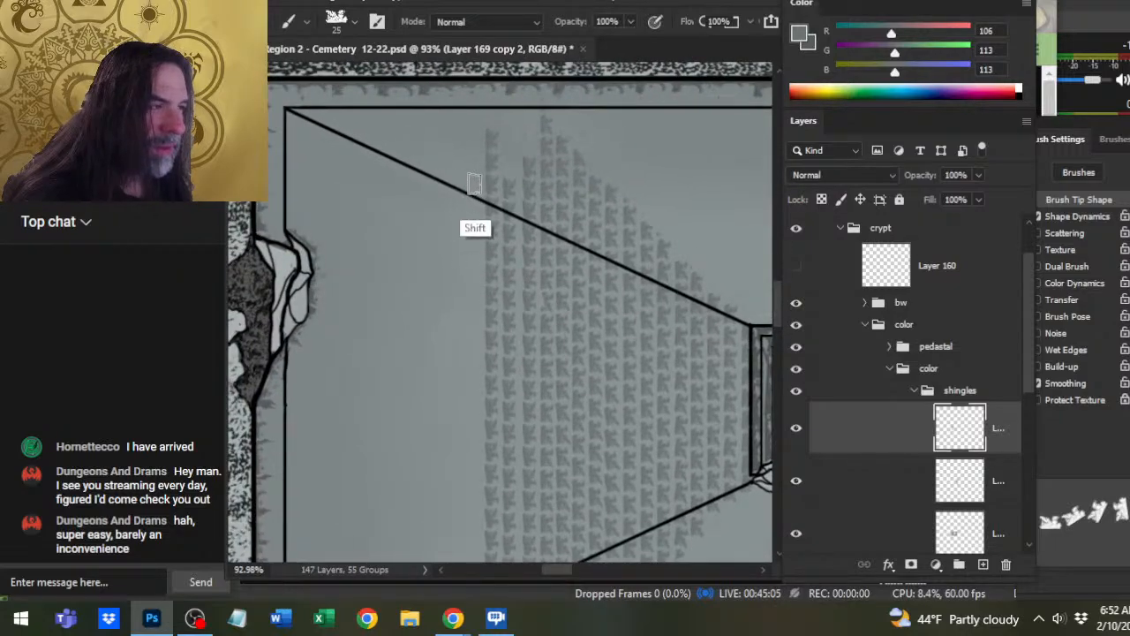
pyautogui.moveTo(474, 183); pyautogui.dragTo(476, 501)
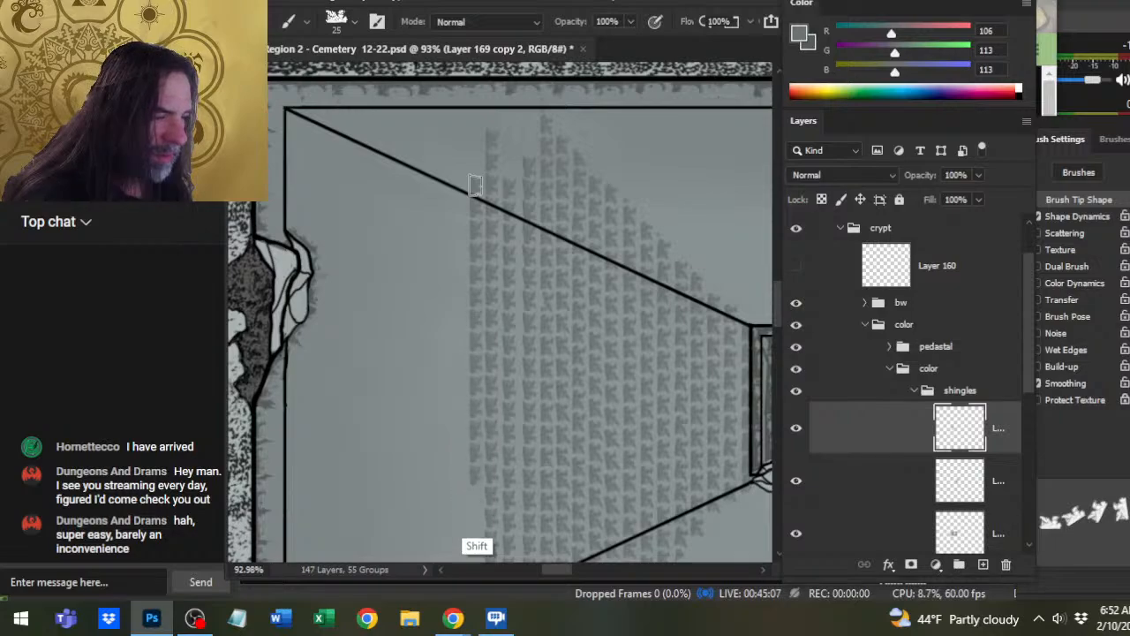
# - Try to paint a fifth added shingle column upward from the left slope's lower ridge
pyautogui.scroll(-3, 442, 521)
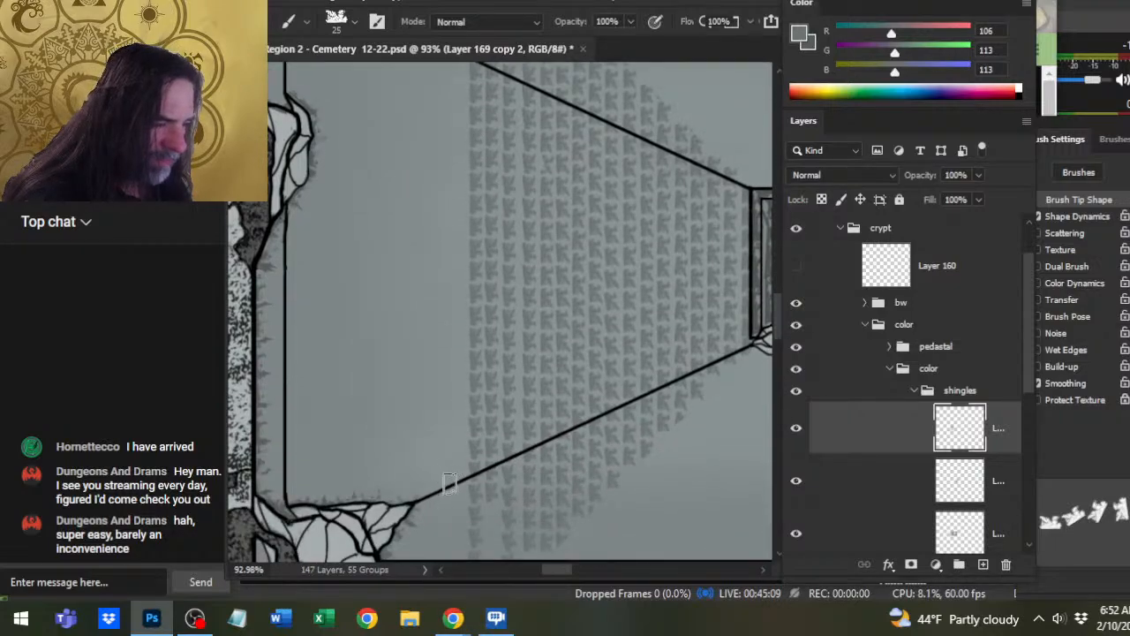
pyautogui.moveTo(453, 486); pyautogui.dragTo(451, 265)
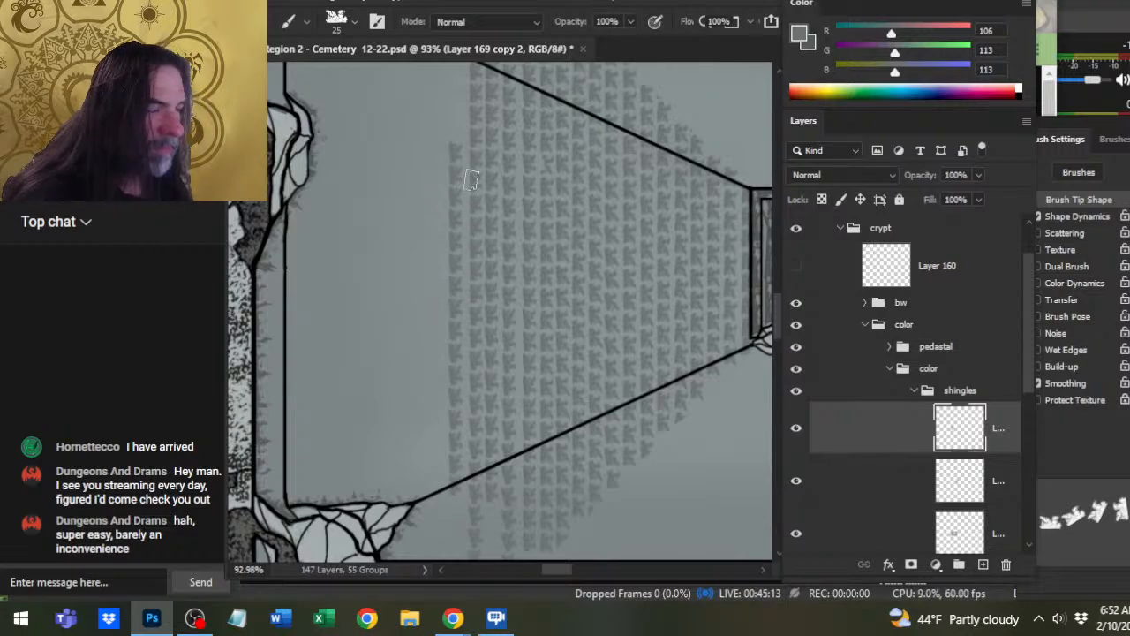
pyautogui.scroll(-2, 499, 438)
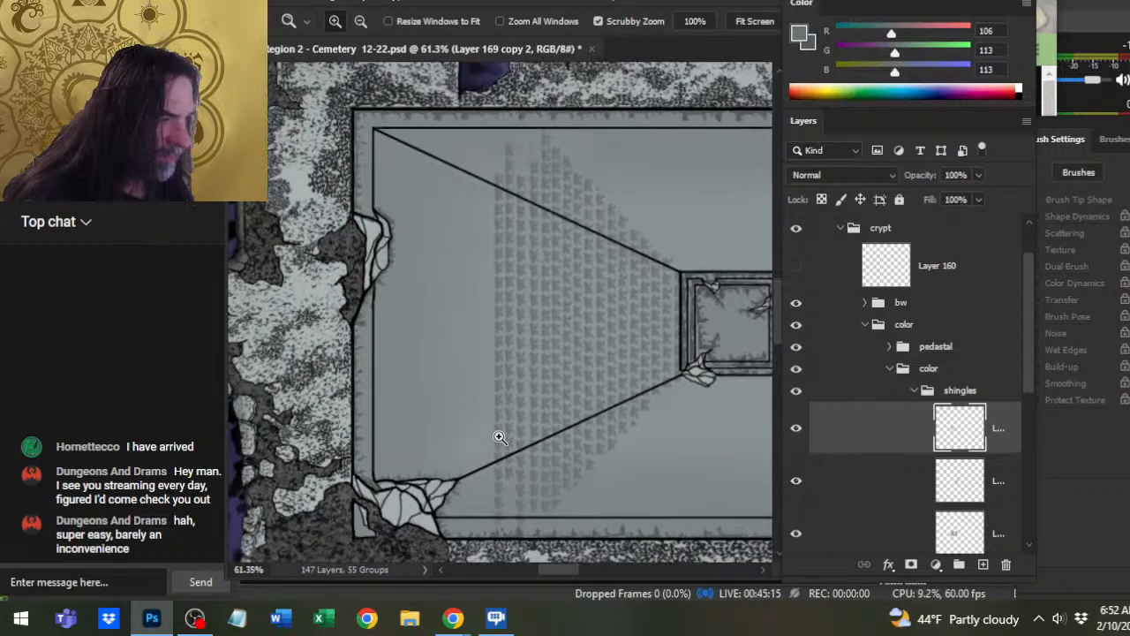
# - Select the three outermost shingle columns on the left slope with the Lasso and nudge them sideways to adjust their spacing
pyautogui.press('l')
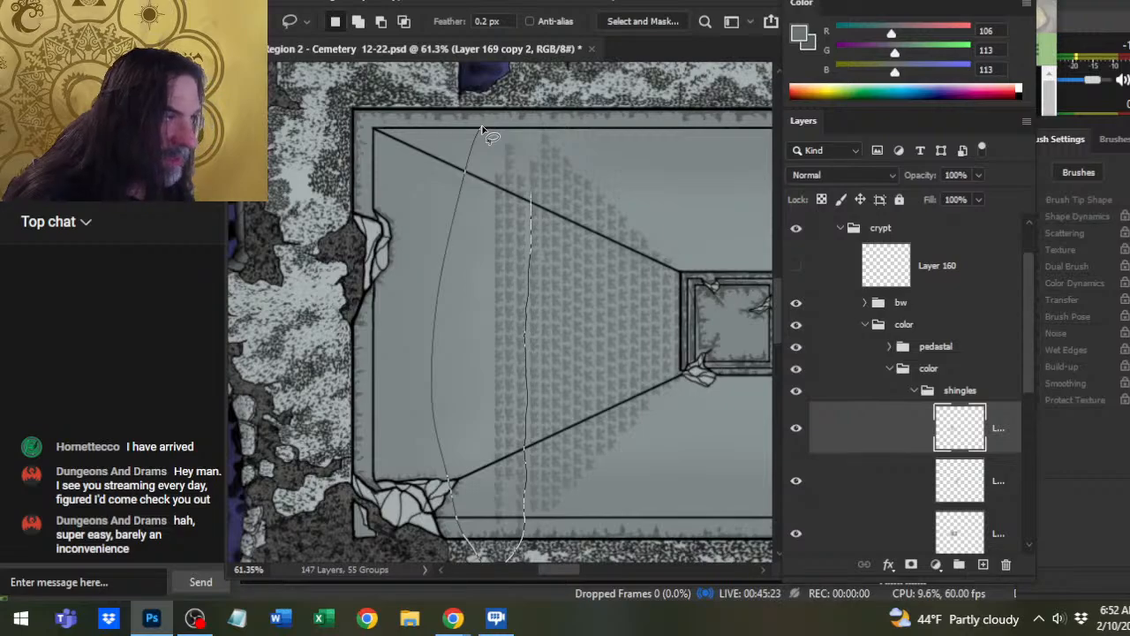
pyautogui.moveTo(483, 131); pyautogui.dragTo(477, 124)
pyautogui.press('alt')
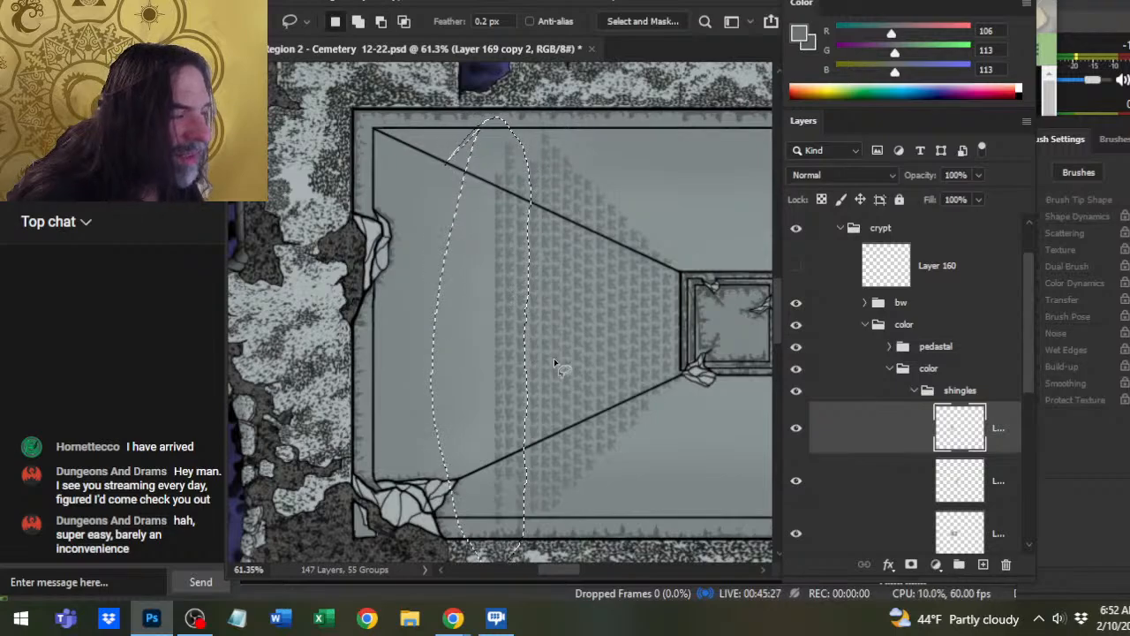
pyautogui.press('v')
pyautogui.press('Left')
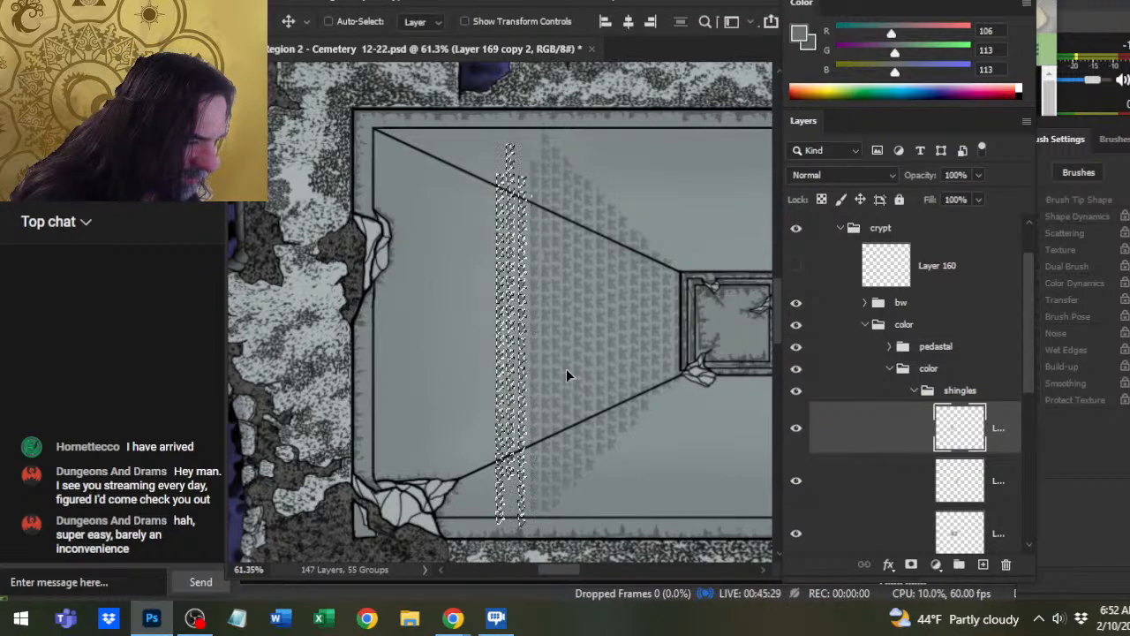
pyautogui.press('l')
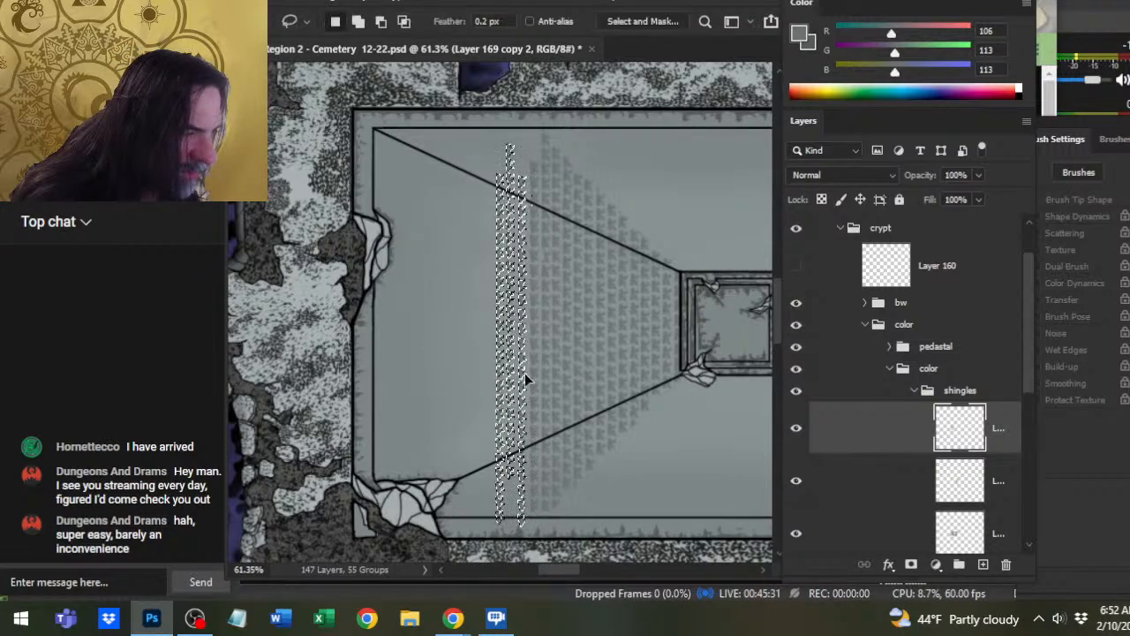
# - Clear the selection and paint the next shingle columns outward on the left slope between the lower and upper ridges, using the size 25 brush
pyautogui.hotkey('ctrl', 'd')
pyautogui.press('b')
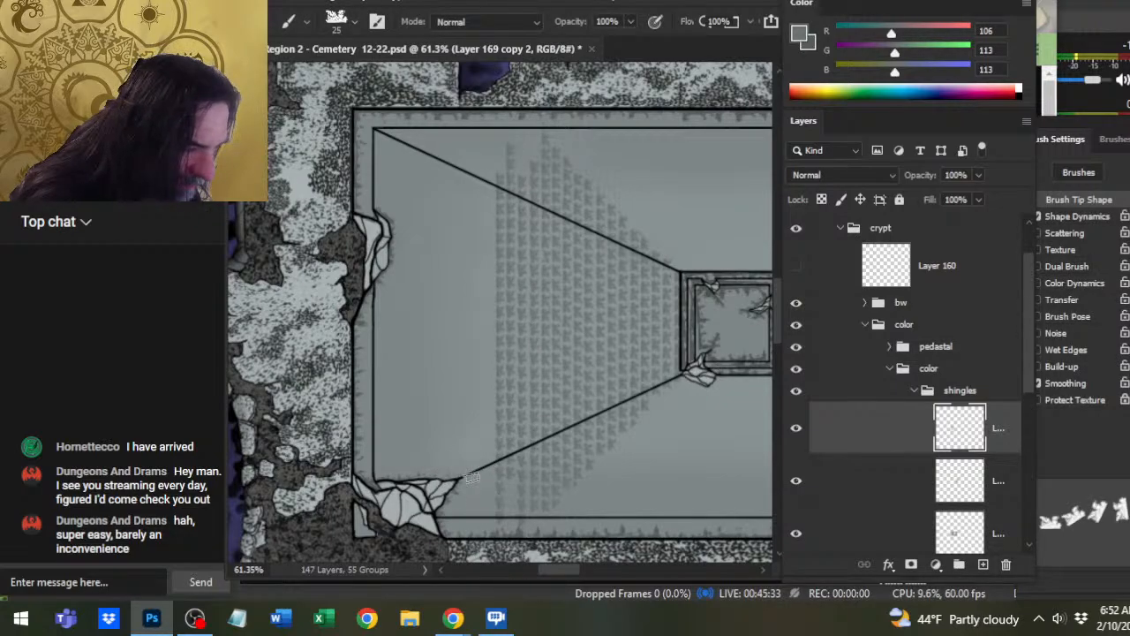
pyautogui.moveTo(475, 463)
pyautogui.mouseDown()
pyautogui.moveTo(519, 471)
pyautogui.moveTo(452, 461)
pyautogui.moveTo(498, 424)
pyautogui.moveTo(498, 287)
pyautogui.mouseUp()
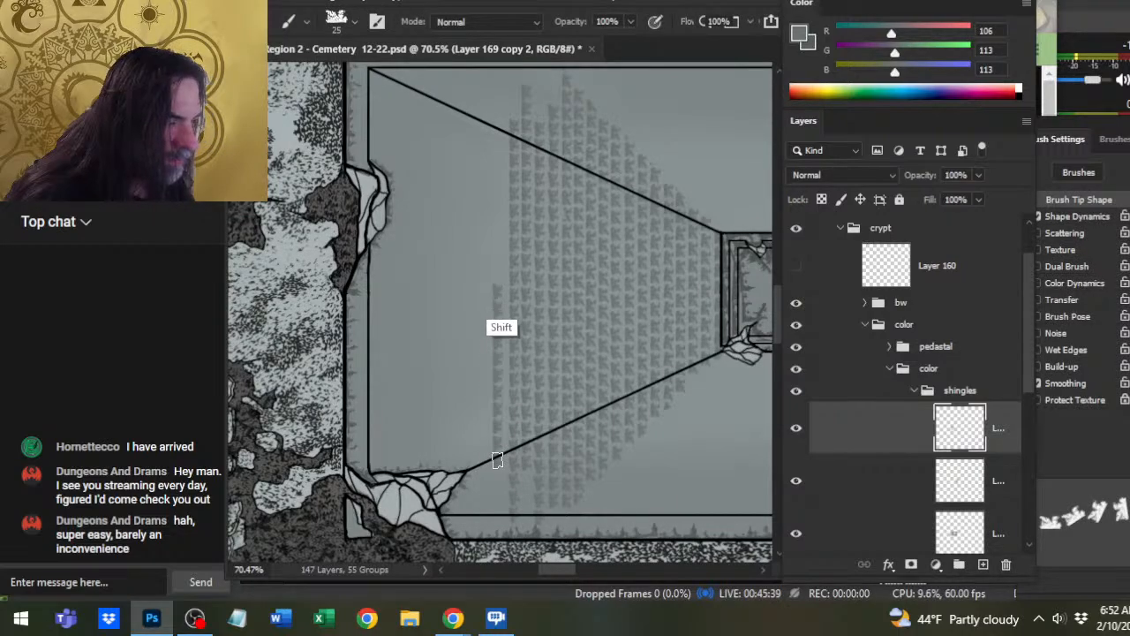
pyautogui.hotkey('ctrl', 'z')
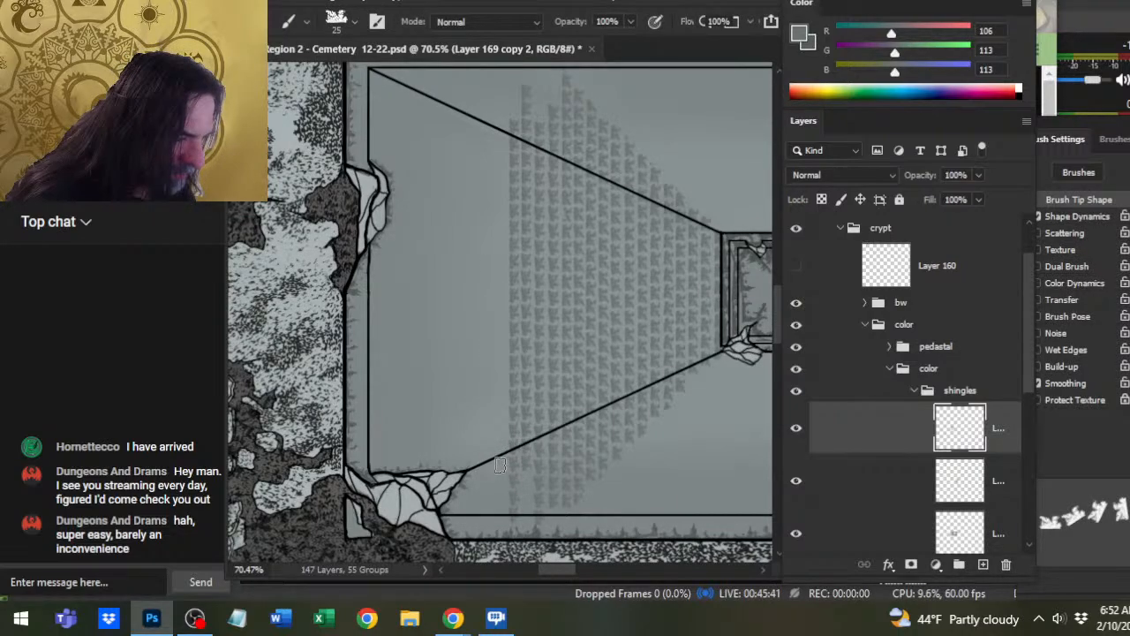
pyautogui.moveTo(501, 465)
pyautogui.mouseDown()
pyautogui.moveTo(501, 111)
pyautogui.moveTo(485, 501)
pyautogui.moveTo(469, 379)
pyautogui.moveTo(476, 139)
pyautogui.mouseUp()
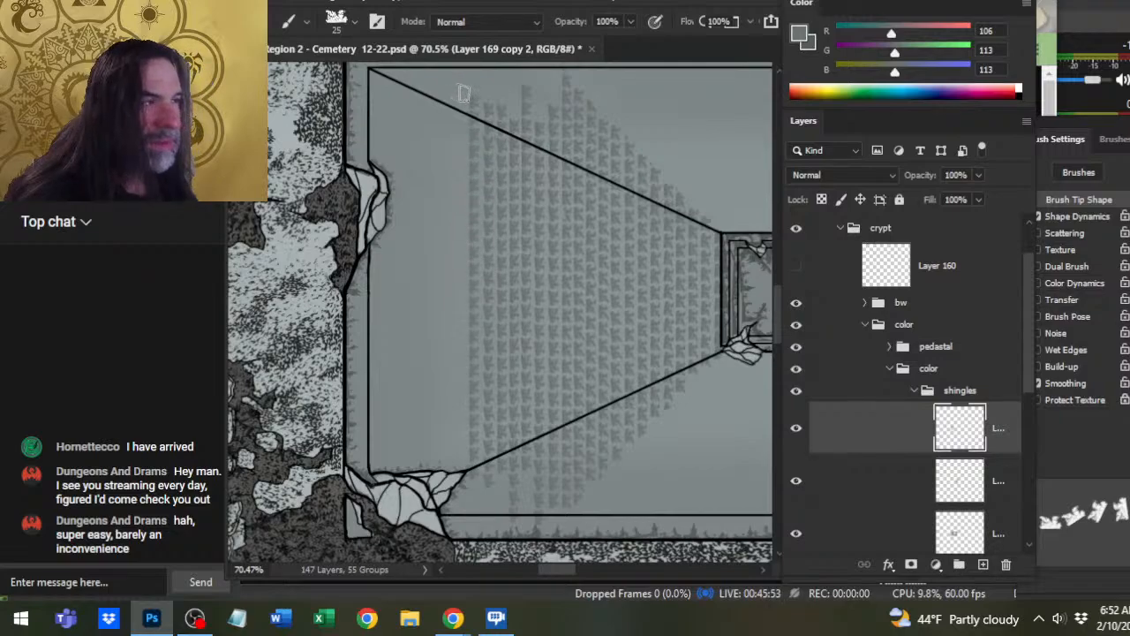
# - Continue the shingle columns outward from the upper ridge past the cracked lower corner, undoing and repainting the first downward column
pyautogui.moveTo(459, 96)
pyautogui.mouseDown()
pyautogui.moveTo(450, 149)
pyautogui.moveTo(448, 257)
pyautogui.moveTo(454, 486)
pyautogui.mouseUp()
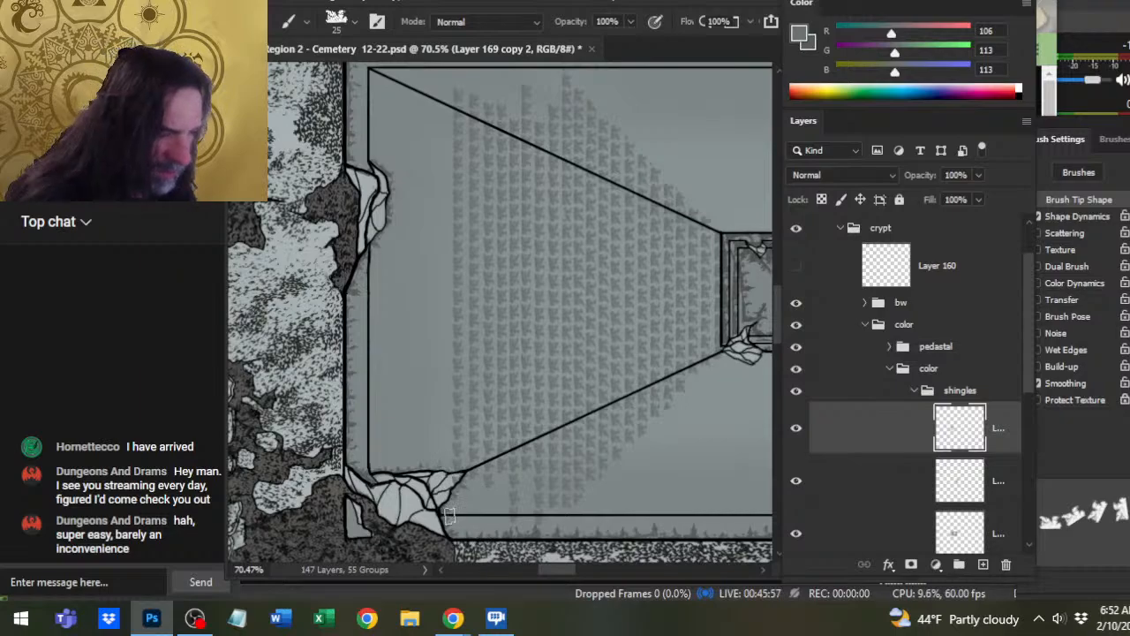
pyautogui.hotkey('ctrl', 'z')
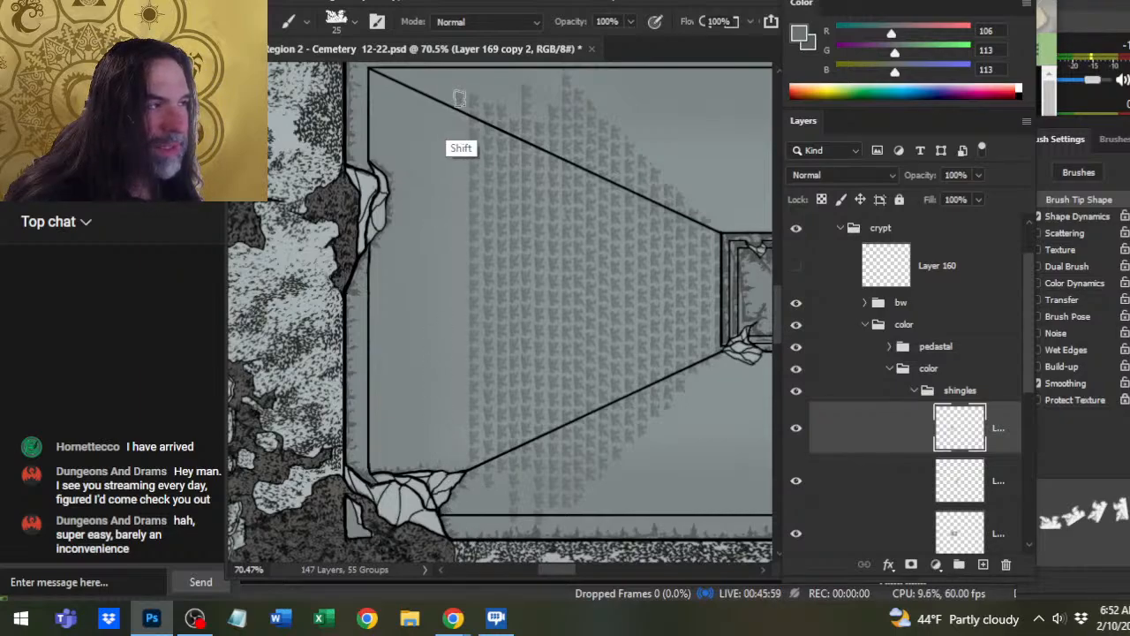
pyautogui.moveTo(459, 97); pyautogui.dragTo(456, 404)
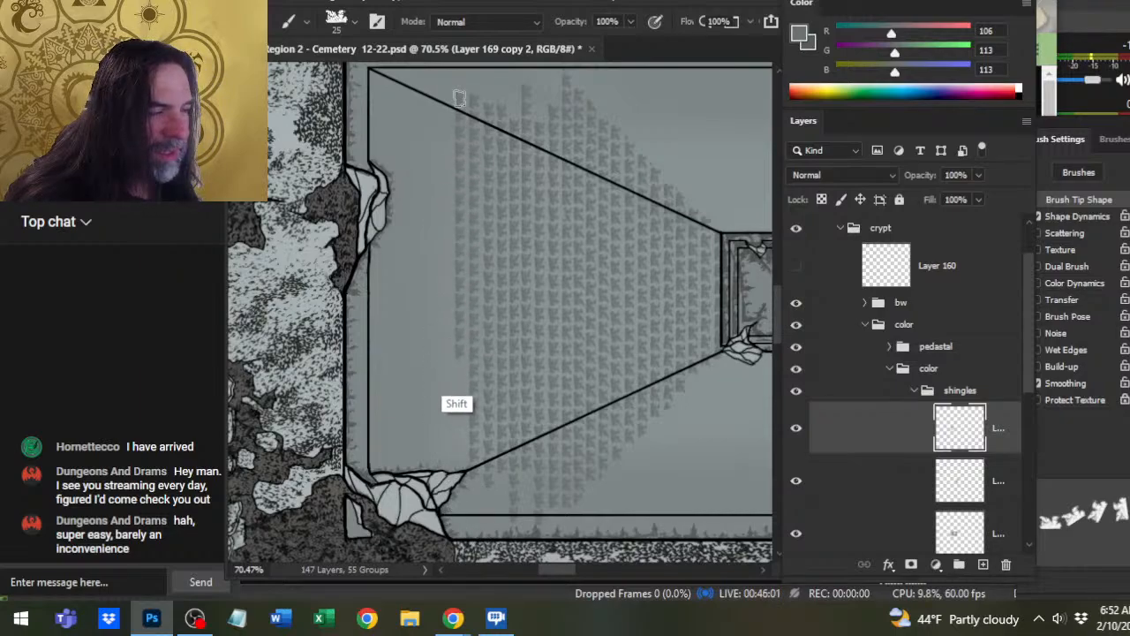
pyautogui.moveTo(456, 362); pyautogui.dragTo(454, 496)
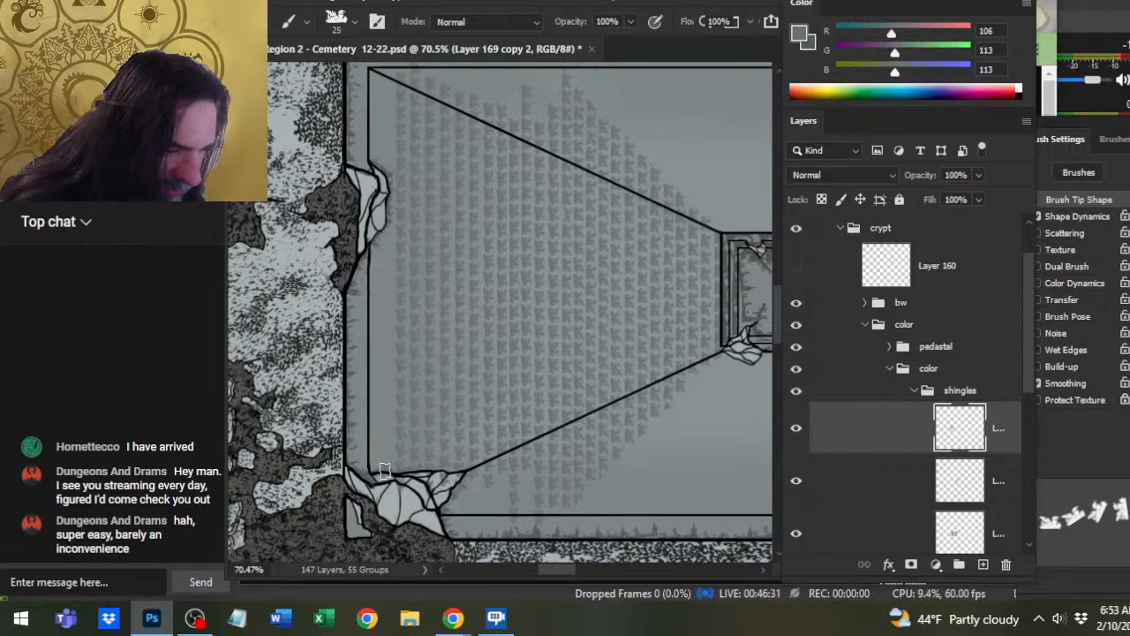
# - Paint another shingle column upward from the cracked lower corner, beside the outermost column of the left slope
pyautogui.press('z')
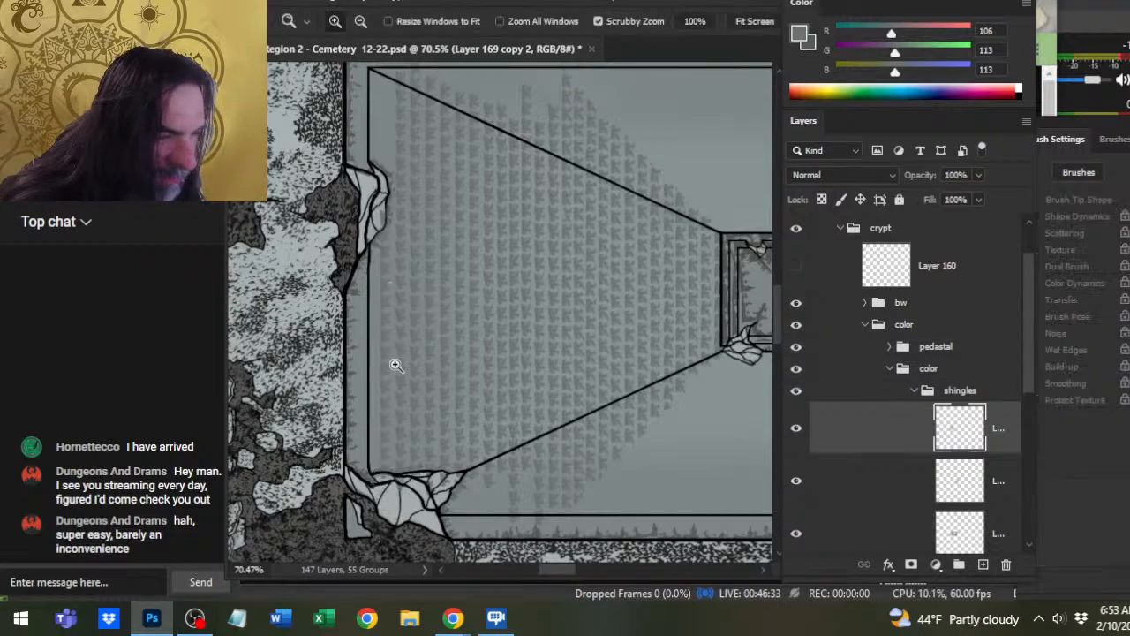
pyautogui.moveTo(395, 365); pyautogui.dragTo(433, 353)
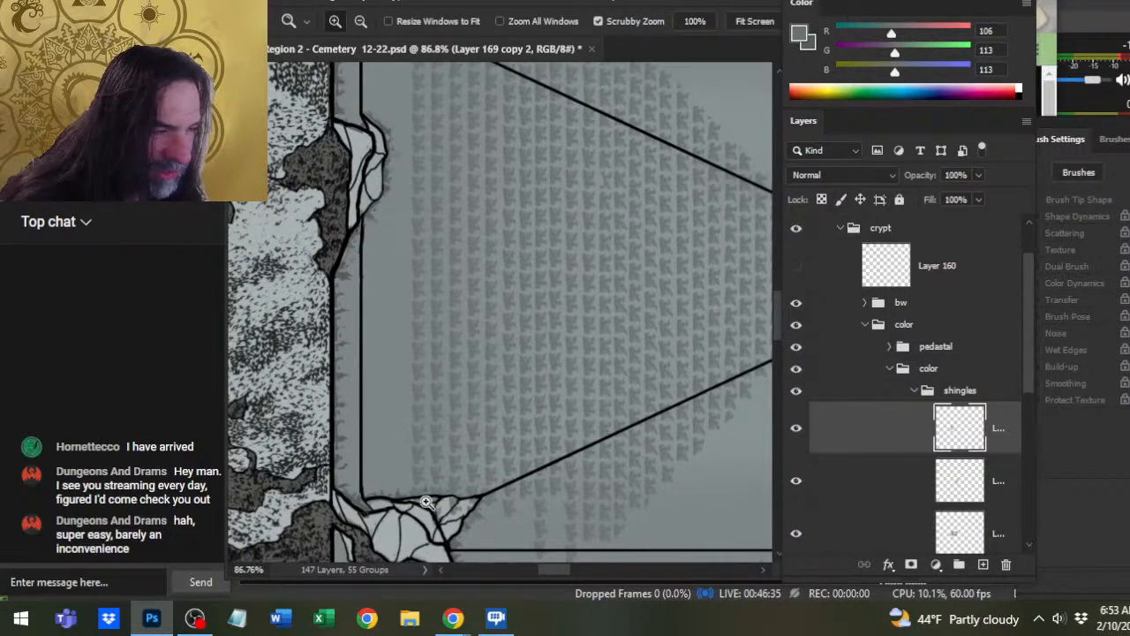
pyautogui.press('b')
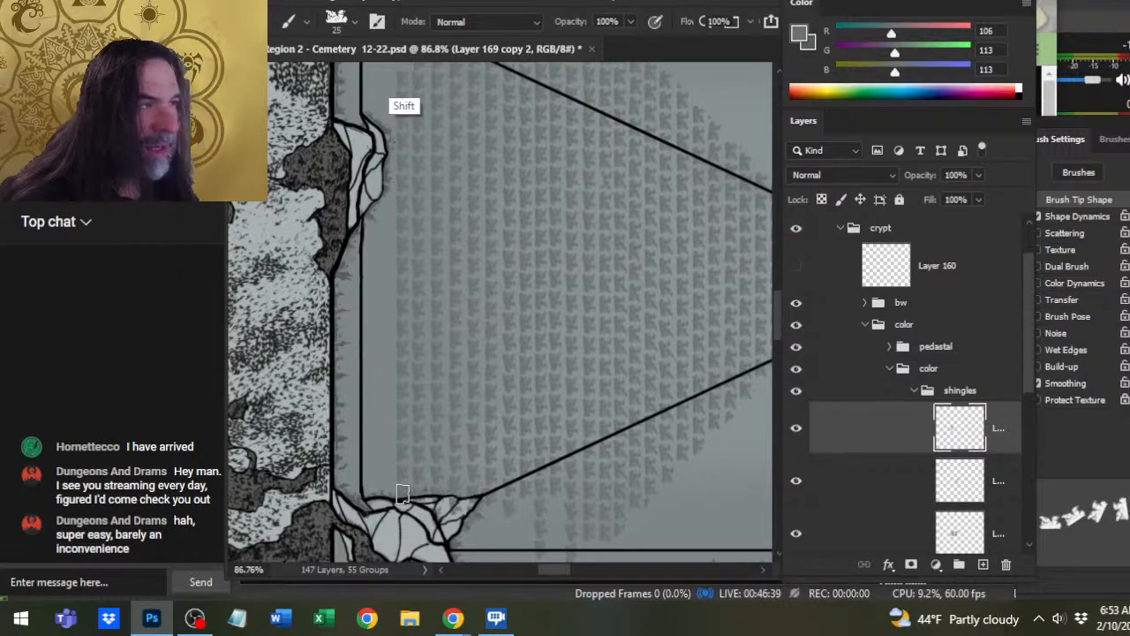
pyautogui.moveTo(402, 495); pyautogui.dragTo(412, 63)
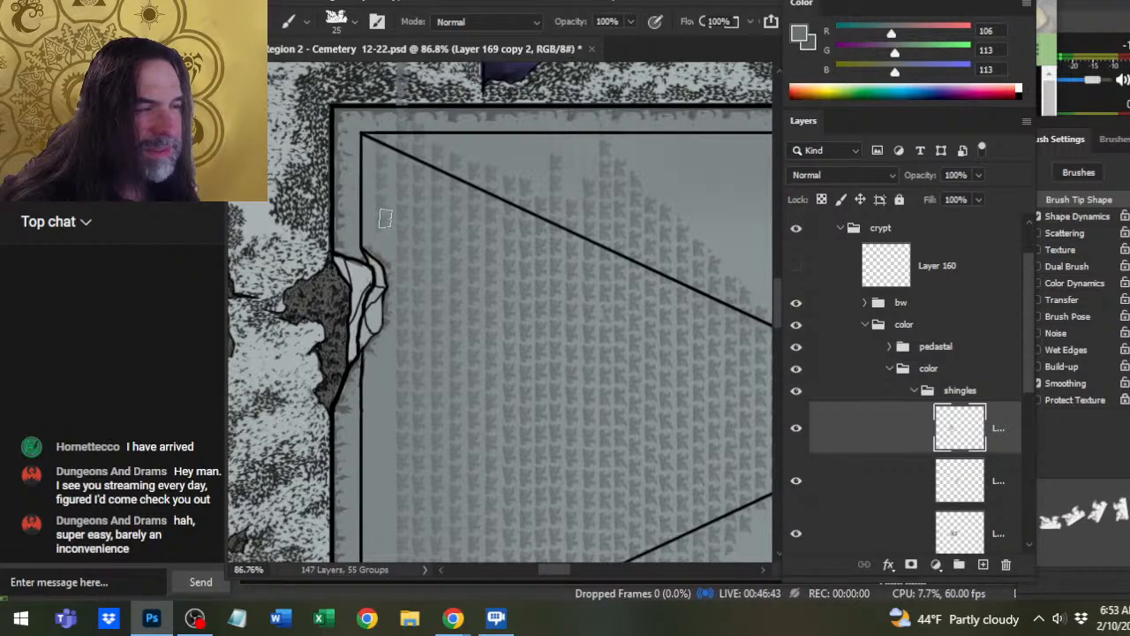
pyautogui.press('shift')
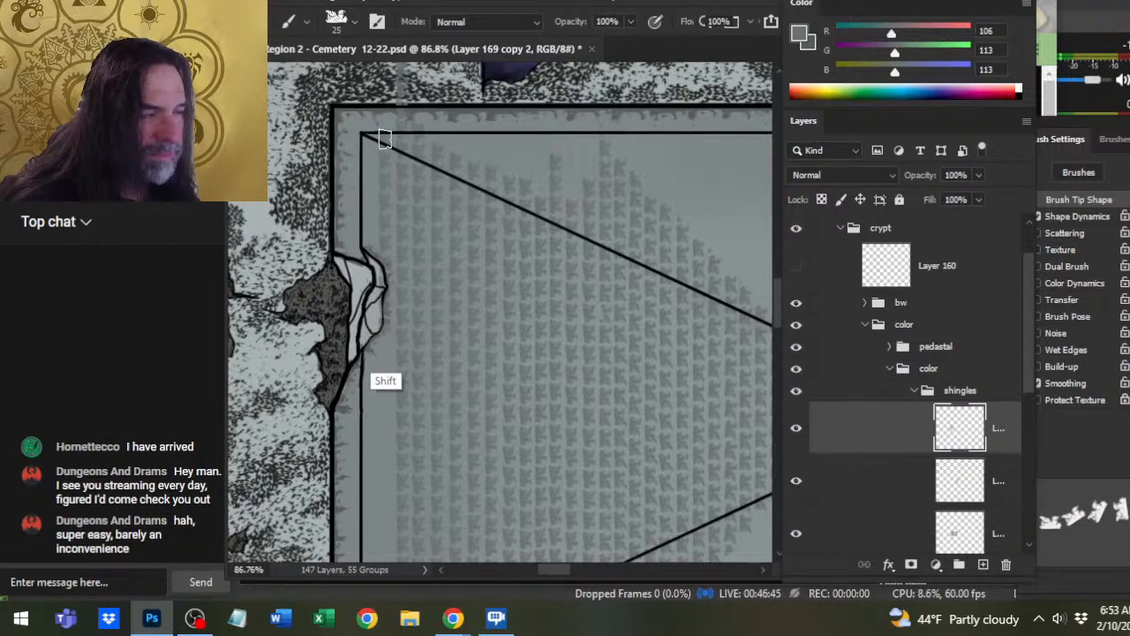
pyautogui.scroll(-5, 384, 140)
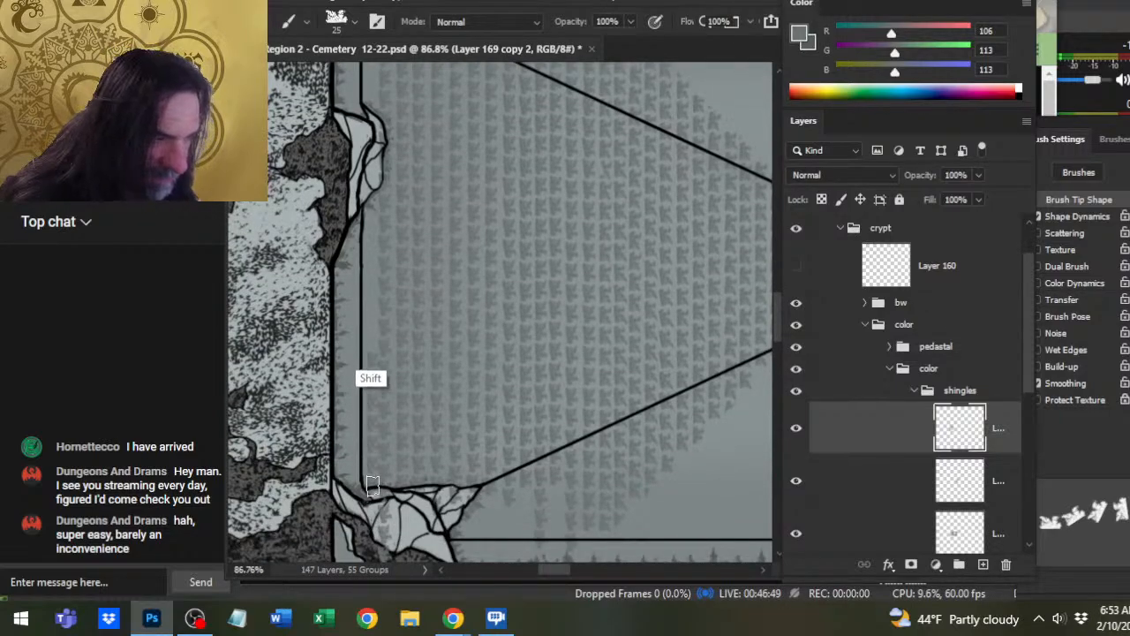
pyautogui.press('ctrl')
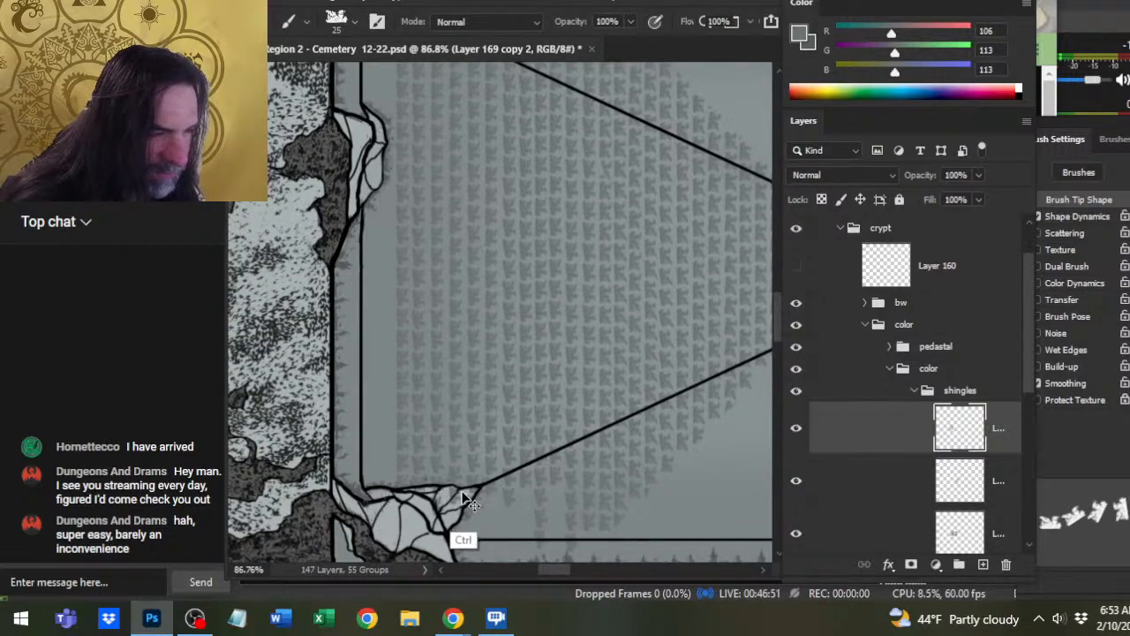
# - Paint the last two shingle columns against the left slope's outer edge, one running upward and one downward
pyautogui.press('shift')
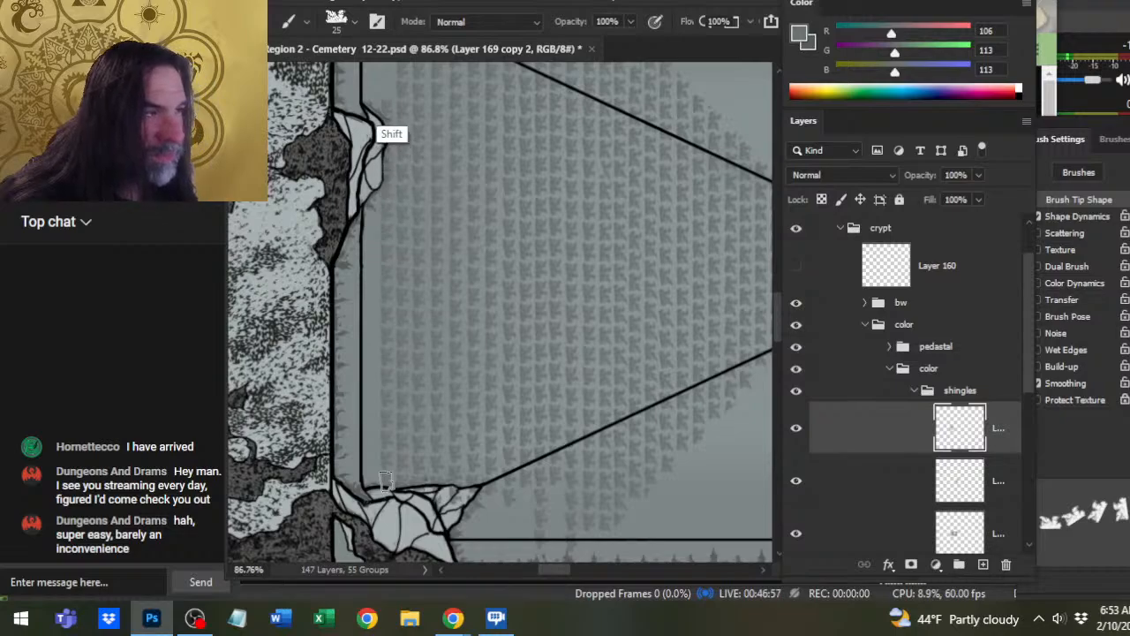
pyautogui.scroll(3, 393, 110)
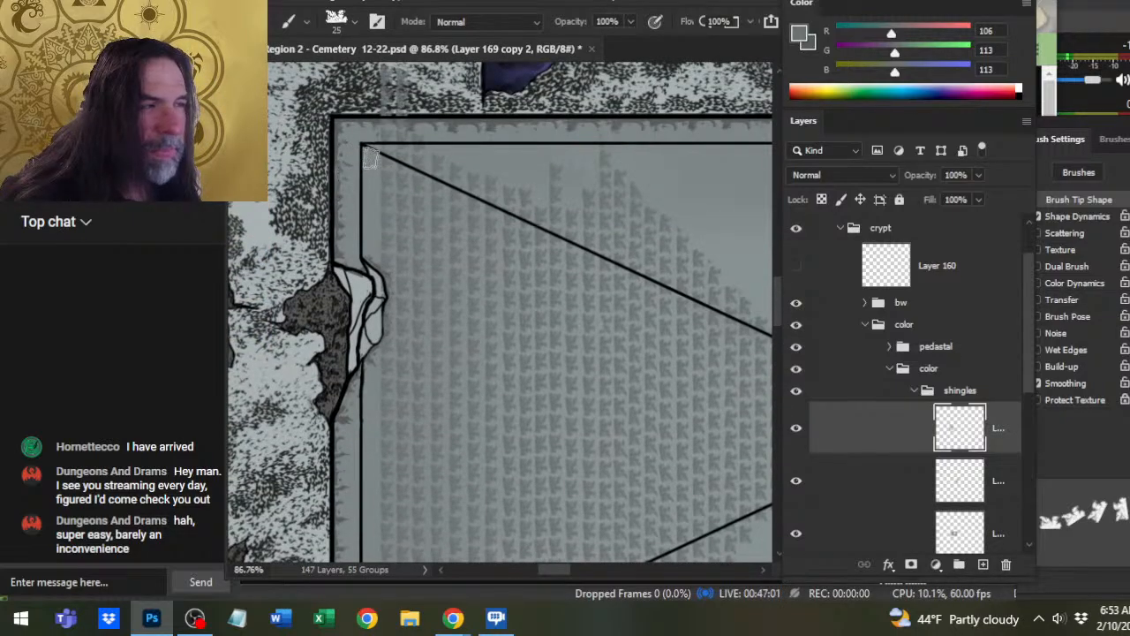
pyautogui.press('shift')
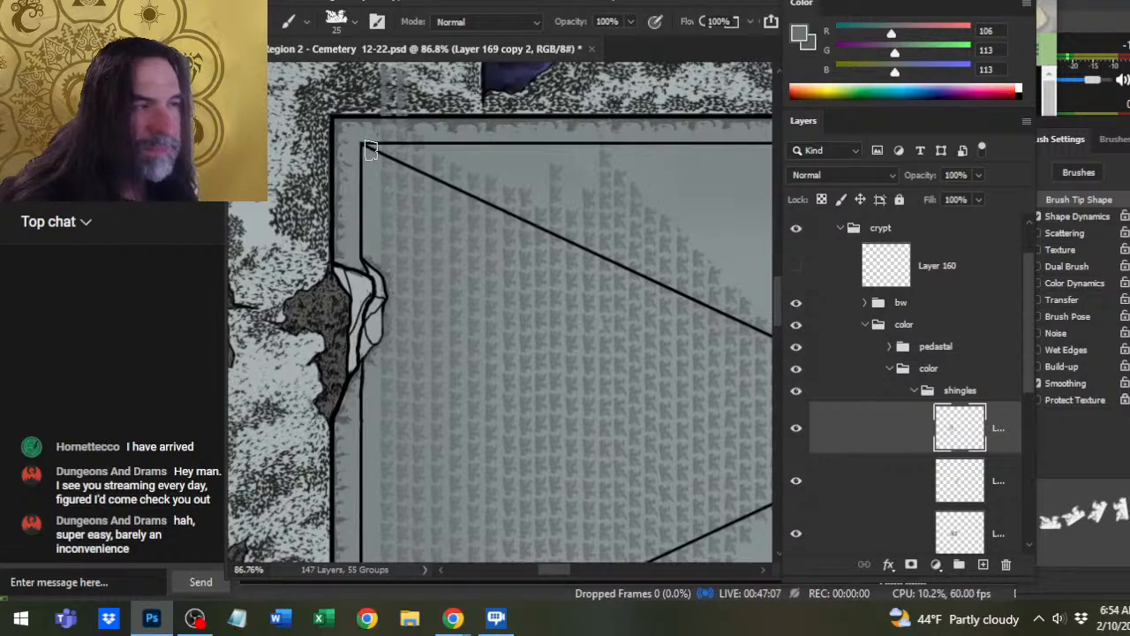
pyautogui.press('shift')
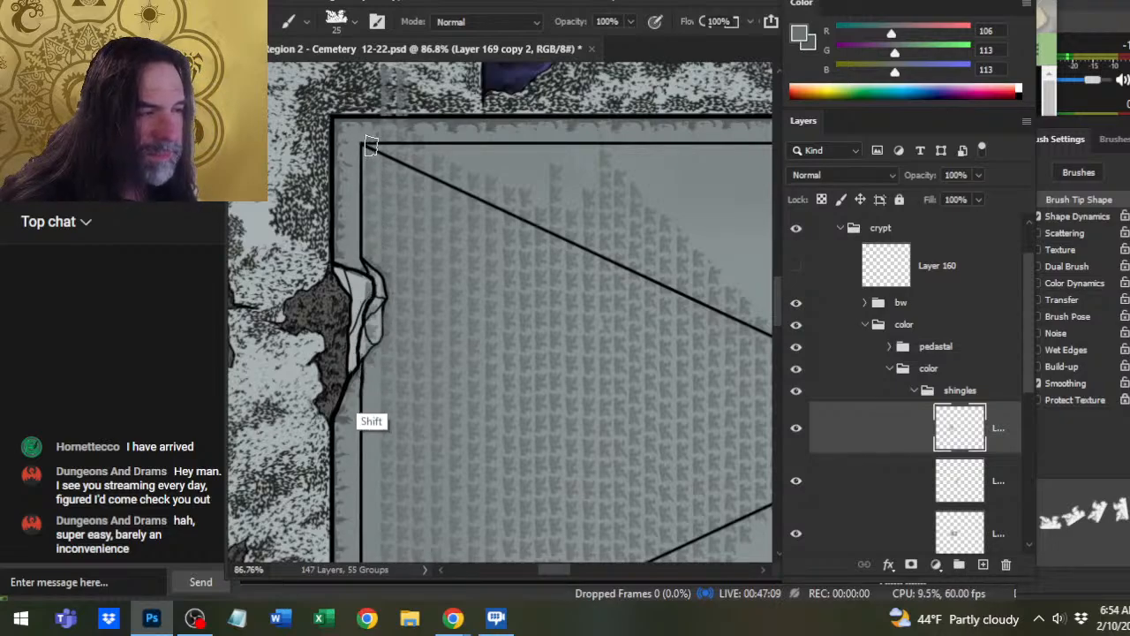
pyautogui.scroll(-6, 371, 146)
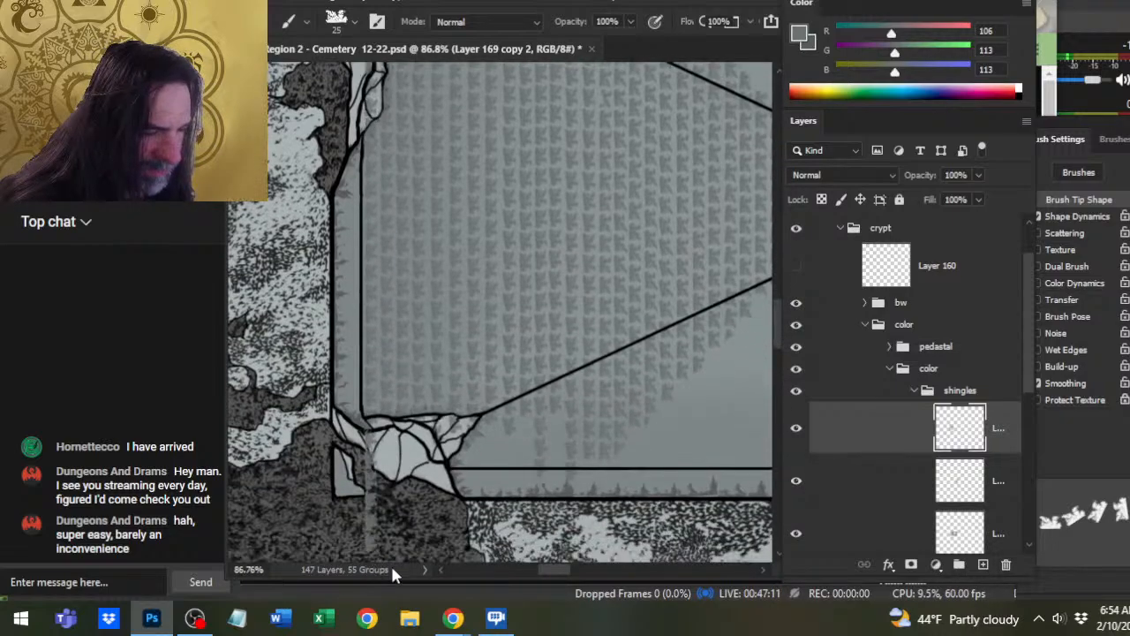
# - Erase the shingles that spill past the crypt's lower edge and across the left slope's ridges with the size 50 eraser
pyautogui.press('e')
pyautogui.moveTo(371, 521); pyautogui.dragTo(353, 530)
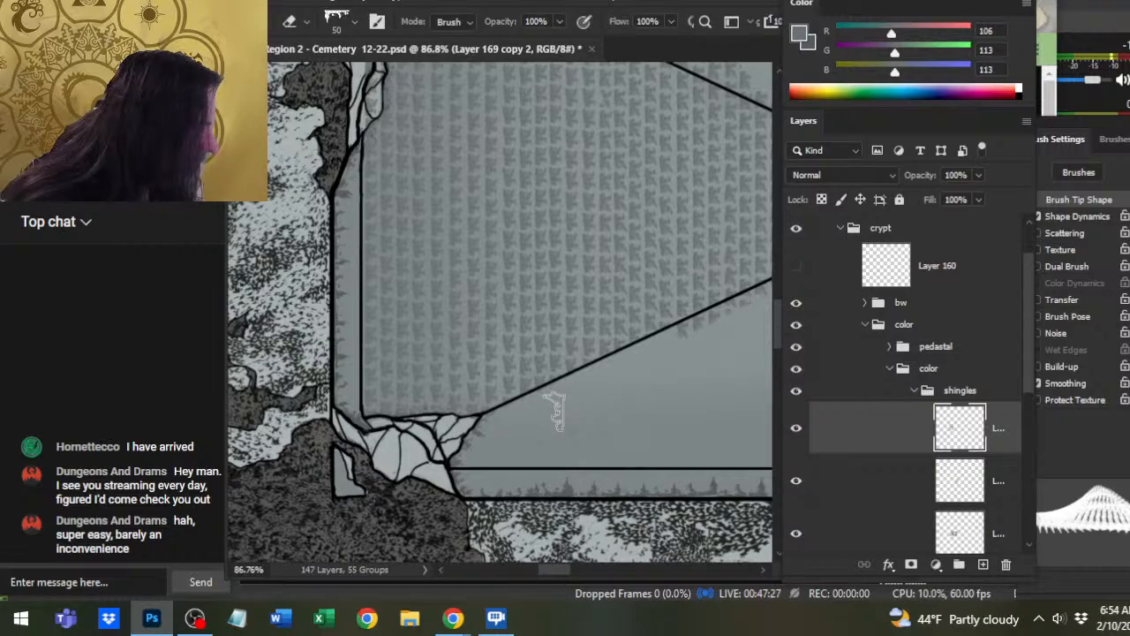
pyautogui.moveTo(686, 358); pyautogui.dragTo(515, 462)
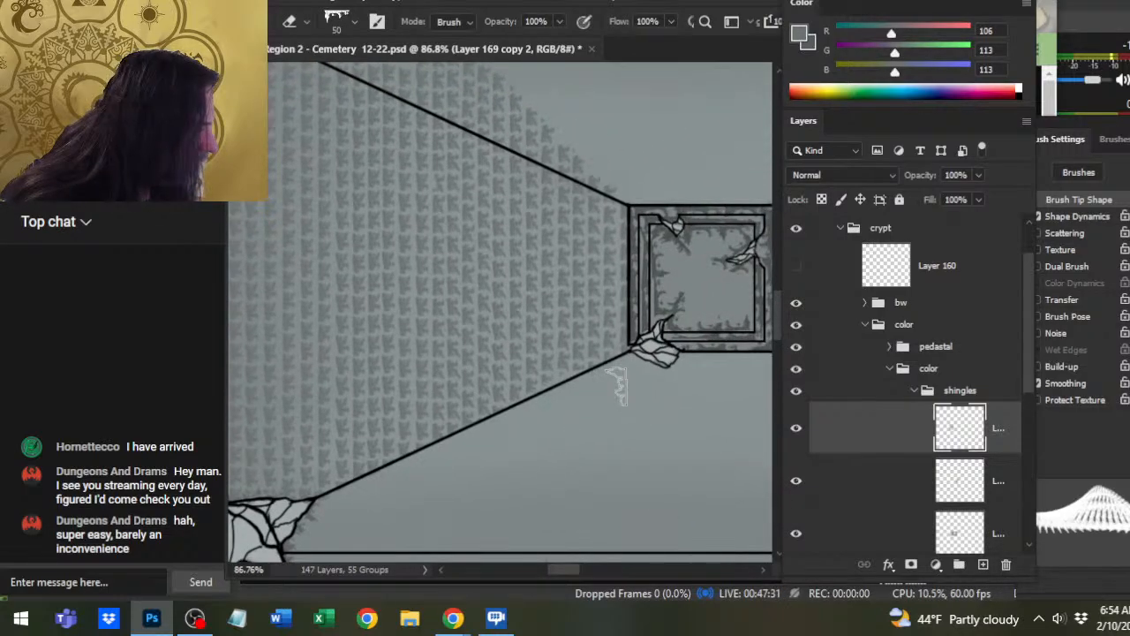
pyautogui.moveTo(653, 421); pyautogui.dragTo(555, 422)
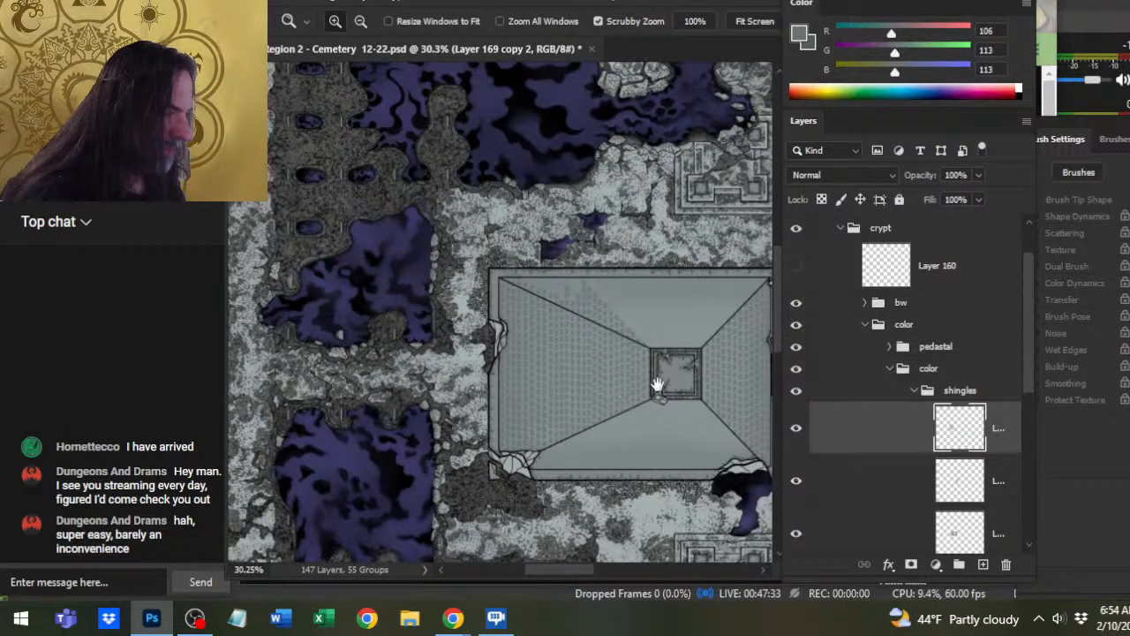
pyautogui.moveTo(657, 384); pyautogui.dragTo(545, 394)
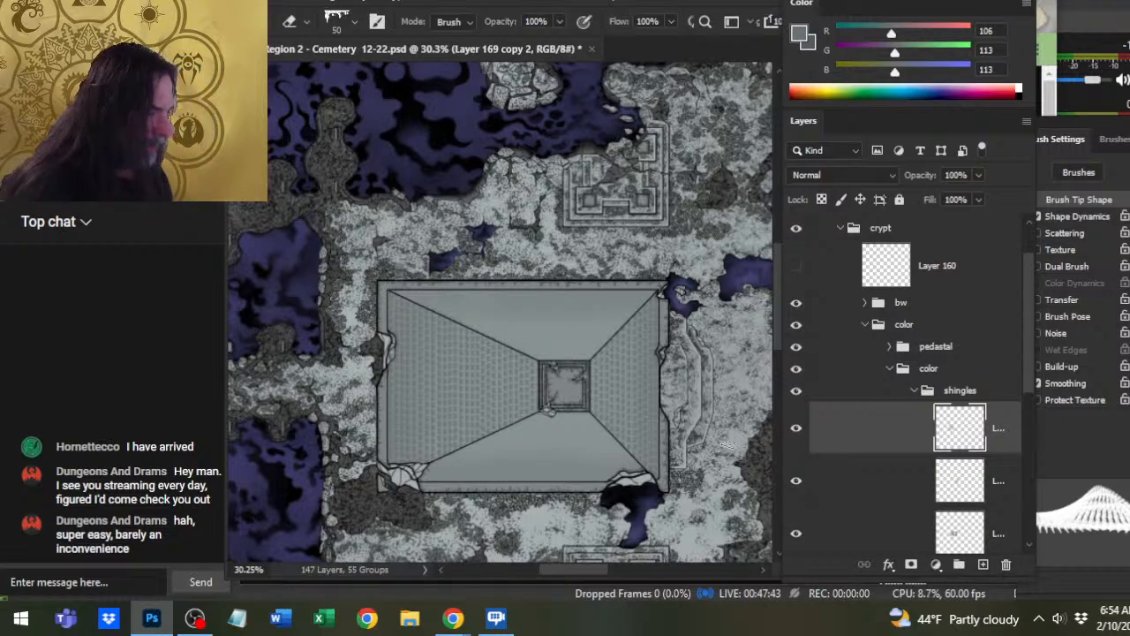
# - Add a new layer atop the shingles group, and toggle the visibility of the layers below it to check which shingles each one holds
pyautogui.click(983, 565)
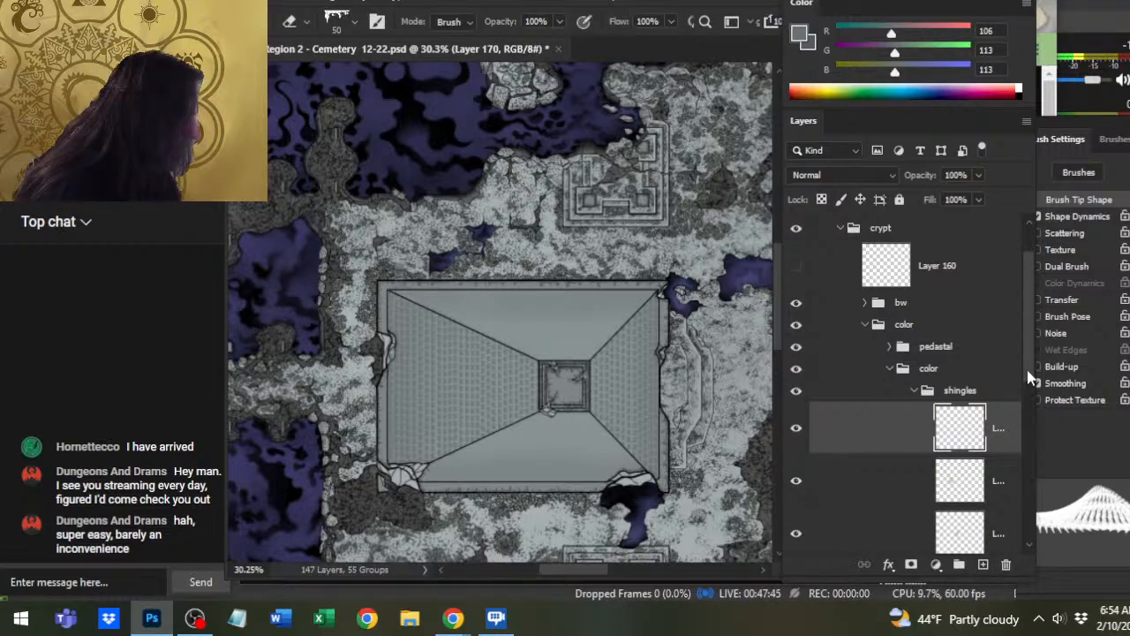
pyautogui.moveTo(1028, 370); pyautogui.dragTo(1024, 386)
pyautogui.click(794, 468)
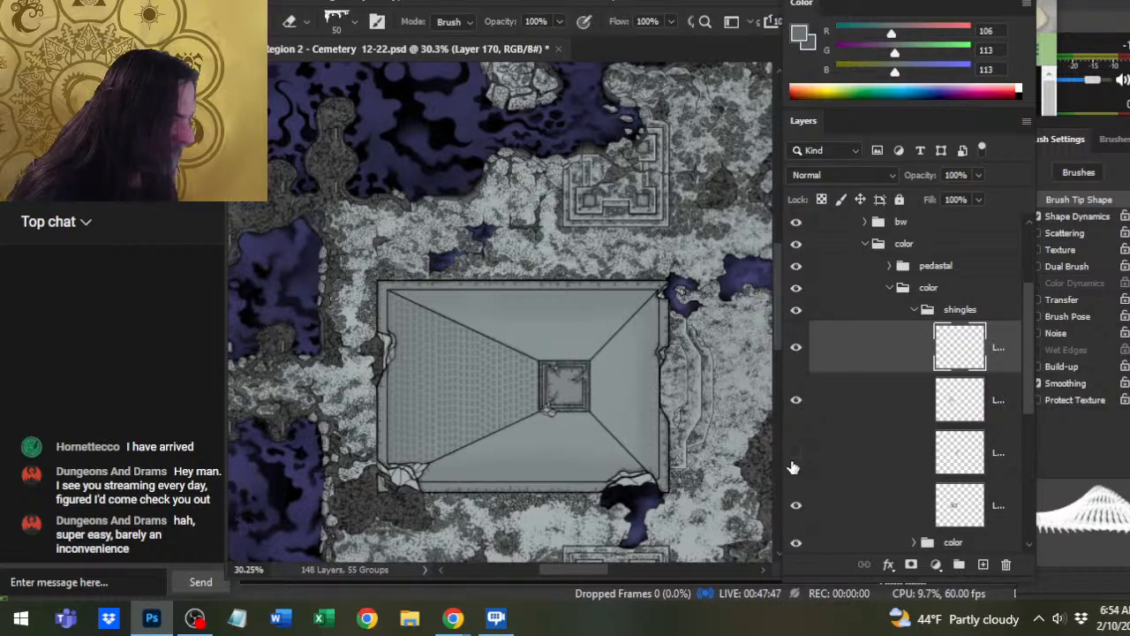
pyautogui.click(797, 459)
pyautogui.click(802, 411)
pyautogui.click(797, 401)
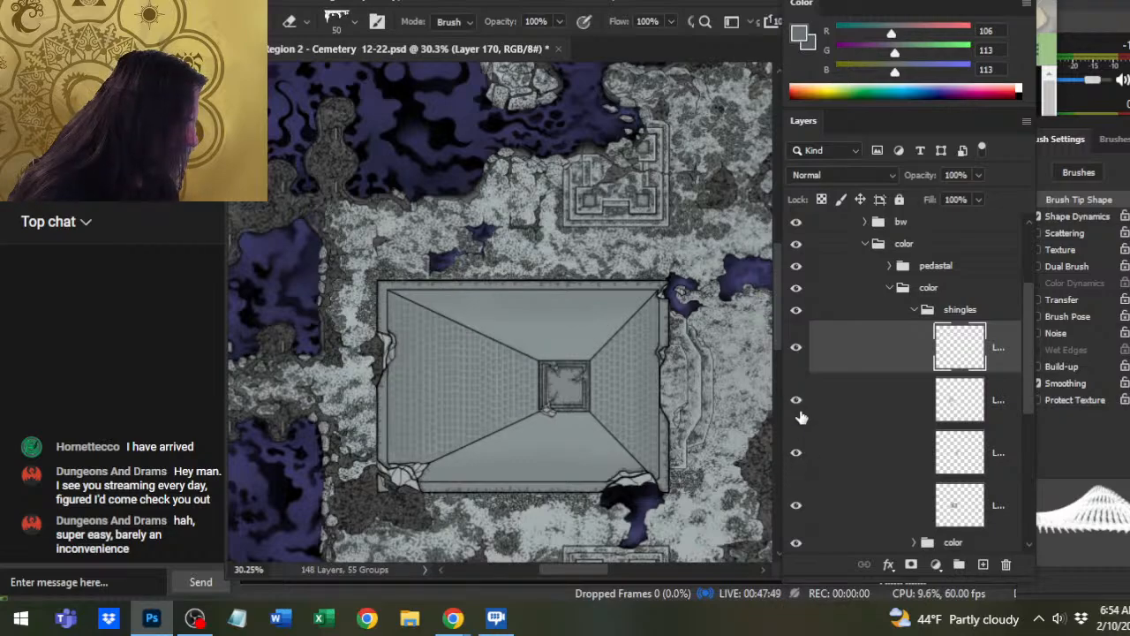
pyautogui.click(796, 506)
pyautogui.click(796, 508)
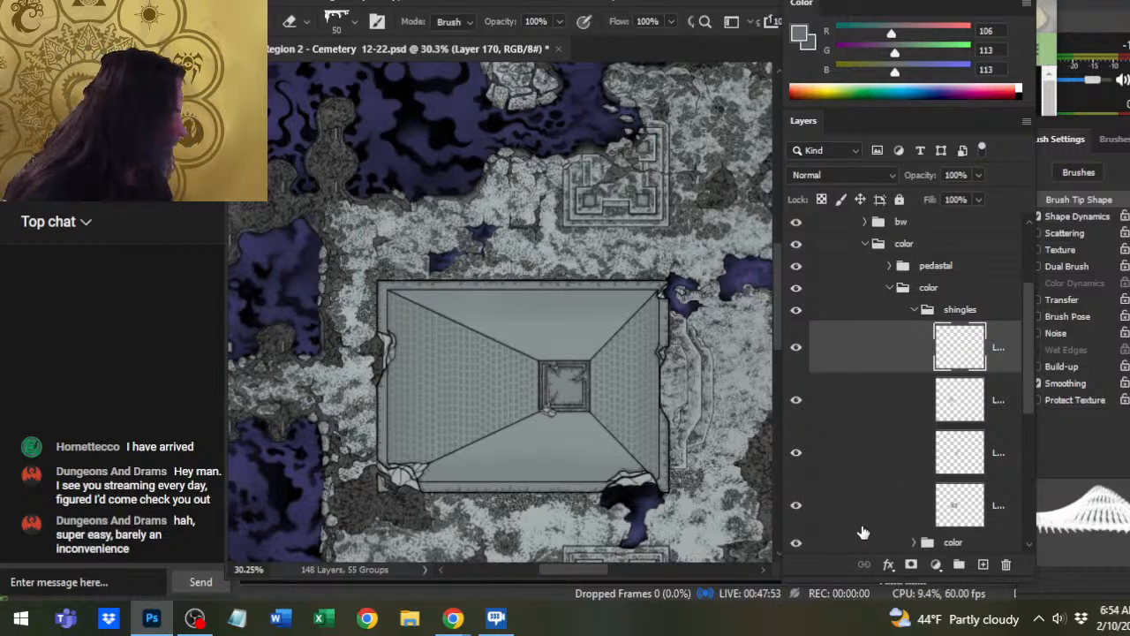
pyautogui.click(854, 469)
pyautogui.click(798, 461)
pyautogui.click(798, 461)
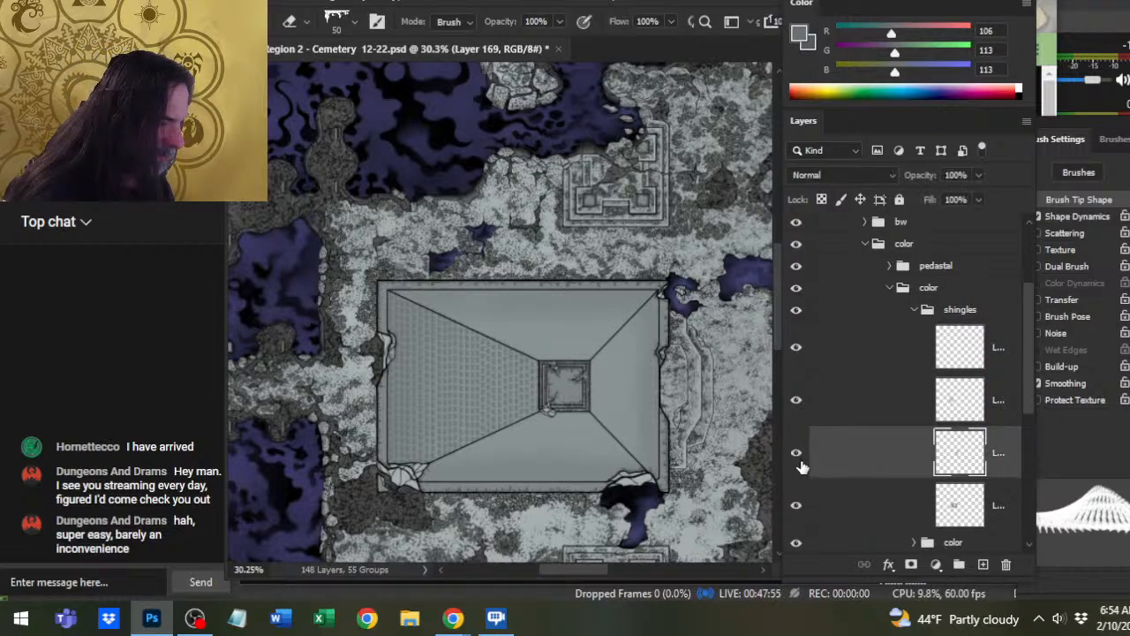
# - Select Layer 169 copy and set up the Smudge tool with a size 45 brush
pyautogui.click(849, 523)
pyautogui.press('r')
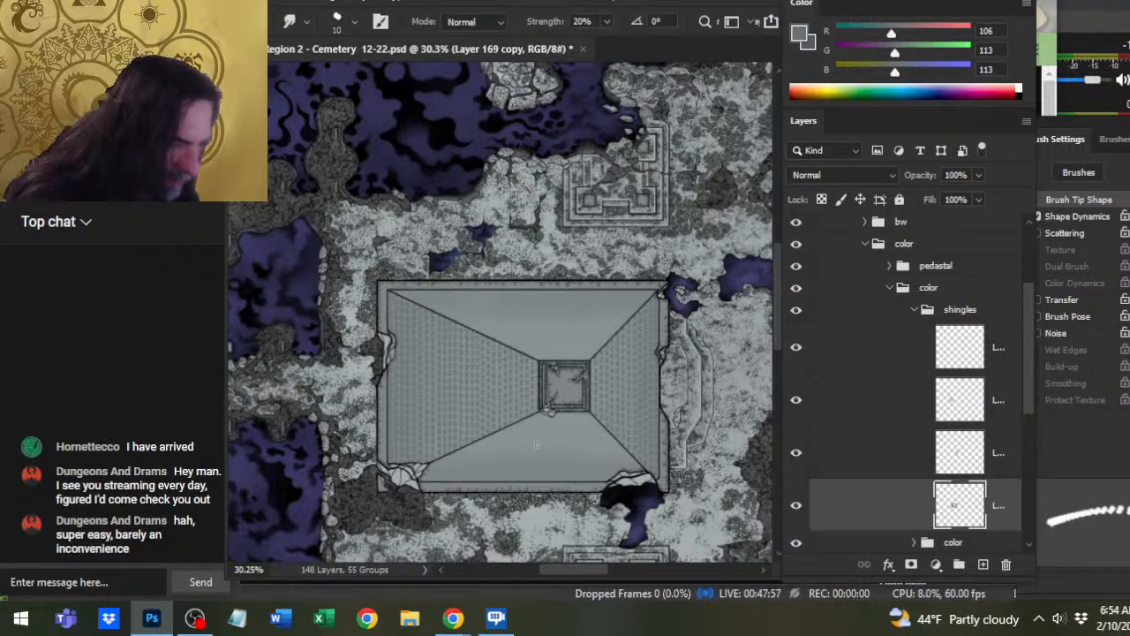
pyautogui.press(']')
pyautogui.press(']')
pyautogui.press(']')
pyautogui.press(']')
pyautogui.press(']')
pyautogui.press(']')
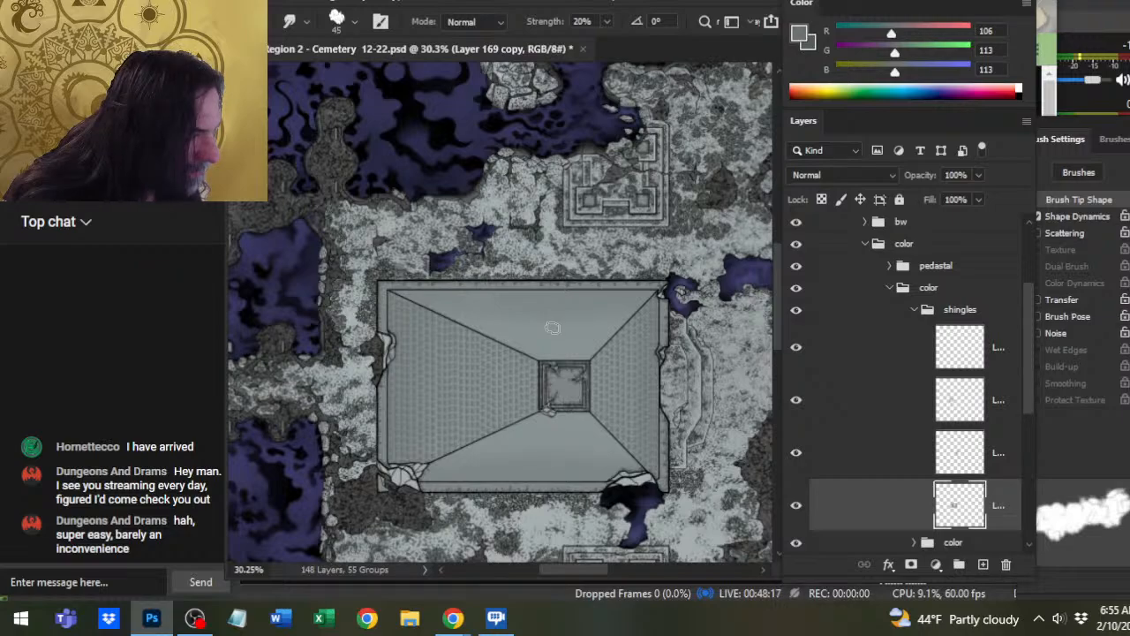
# - Erase leftover shingle overspill along the side slopes' ridges on Layer 169 copy 2 with the size 50 eraser
pyautogui.click(880, 349)
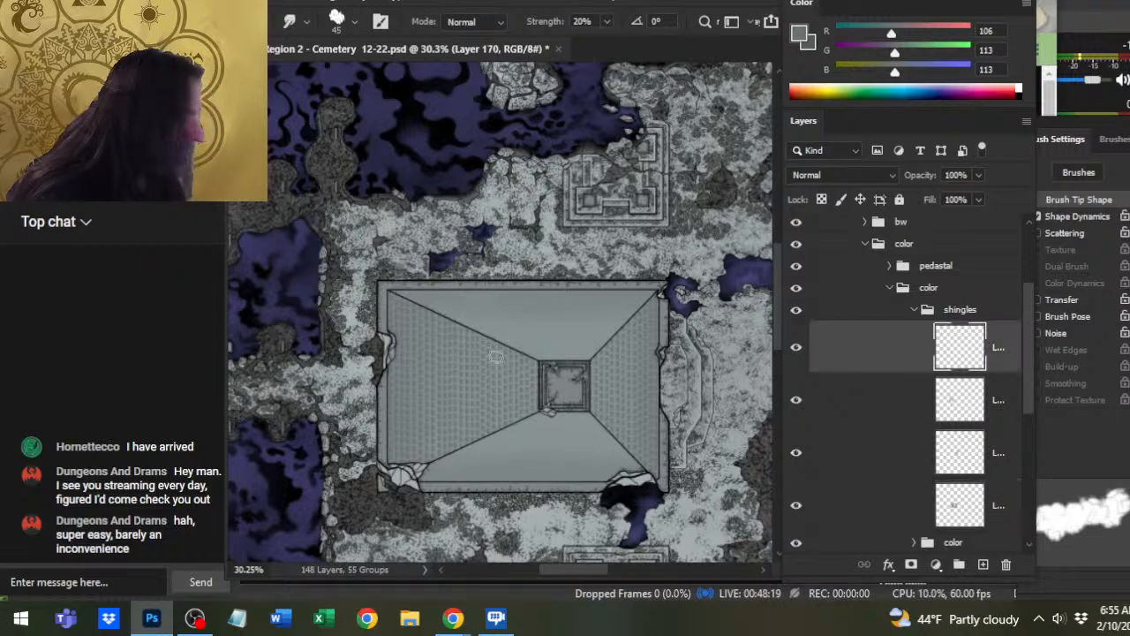
pyautogui.press('e')
pyautogui.scroll(5, 469, 305)
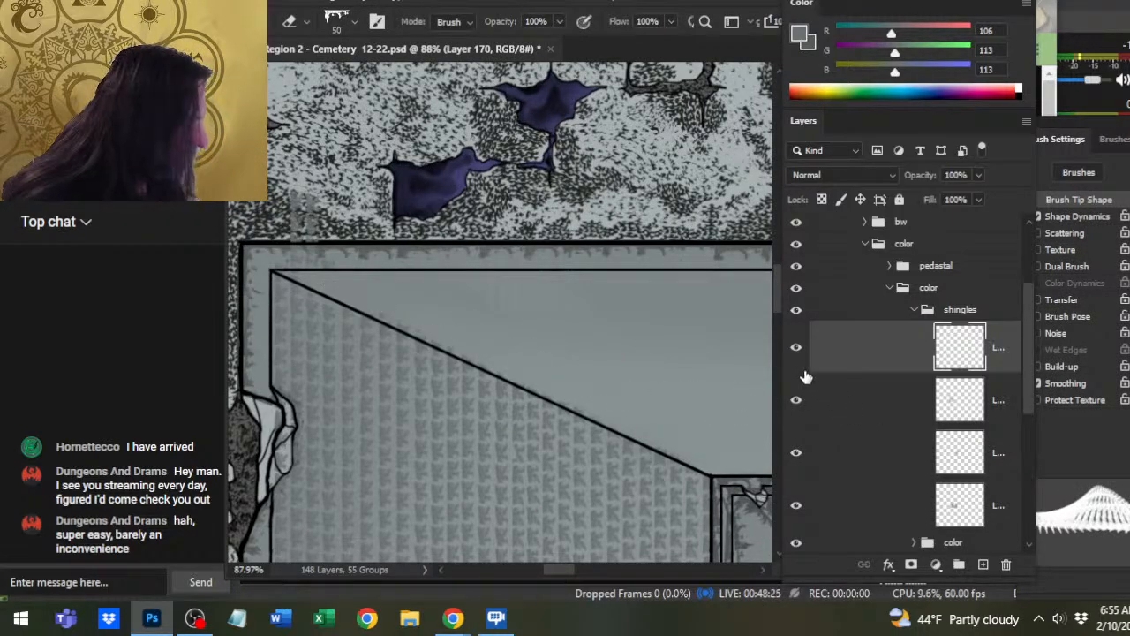
pyautogui.click(837, 400)
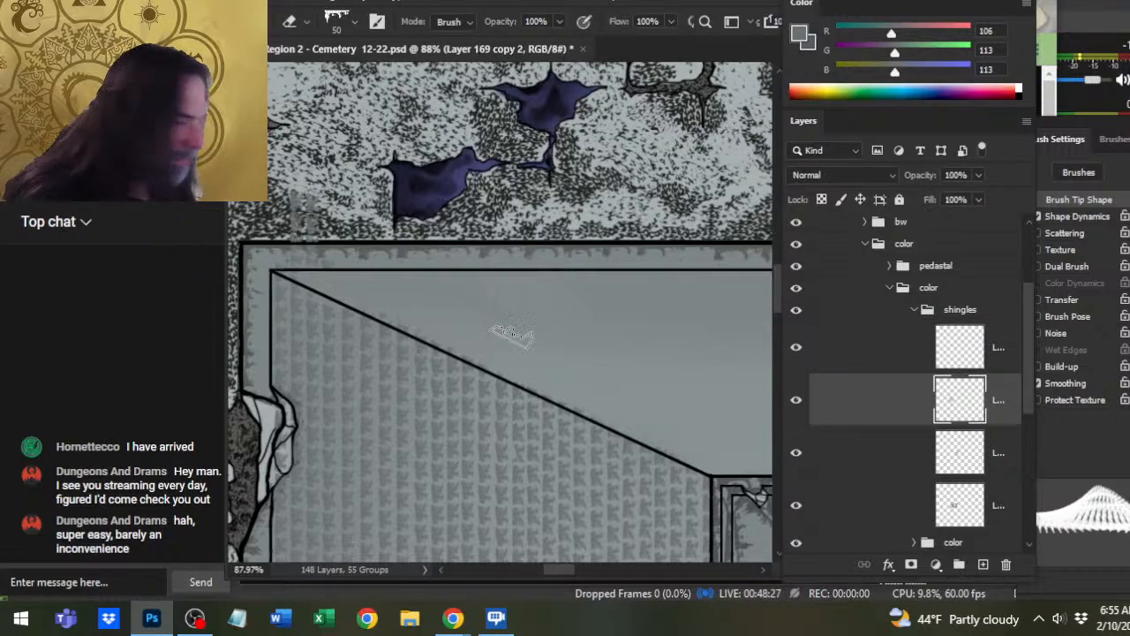
pyautogui.hotkey('ctrl', 's')
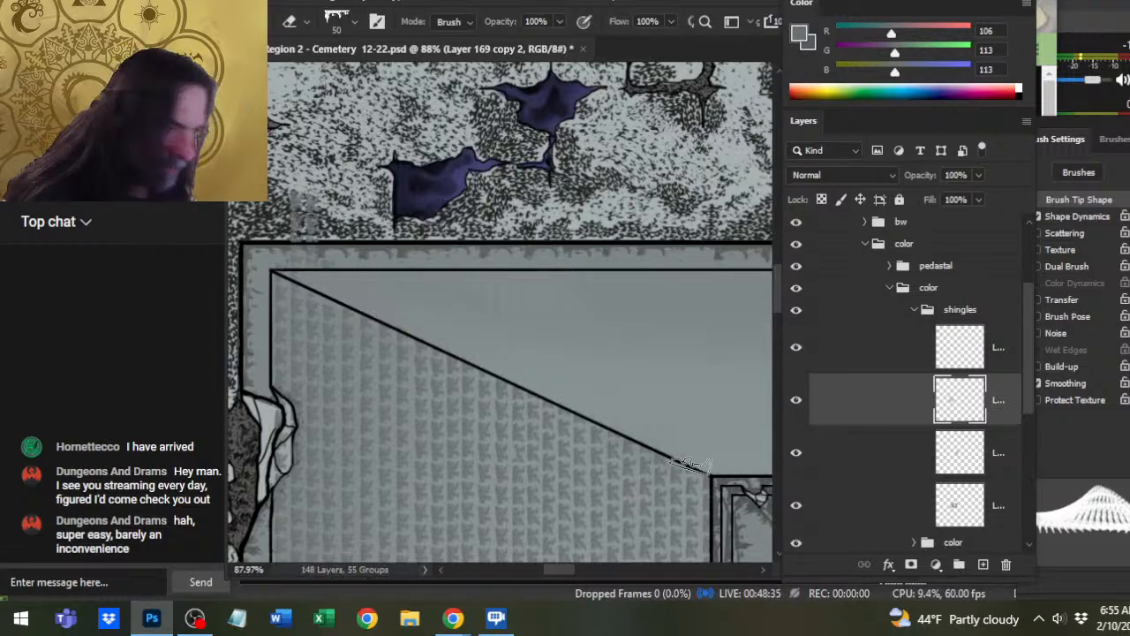
pyautogui.moveTo(608, 472)
pyautogui.mouseDown()
pyautogui.moveTo(628, 333)
pyautogui.moveTo(643, 388)
pyautogui.moveTo(589, 189)
pyautogui.mouseUp()
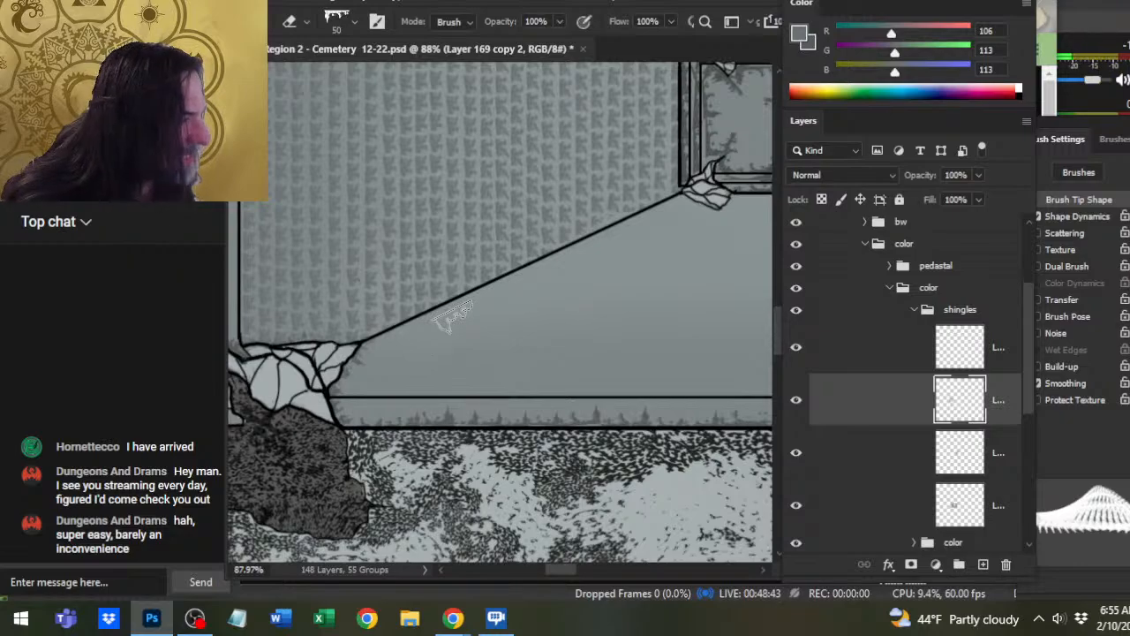
pyautogui.moveTo(631, 309); pyautogui.dragTo(361, 378)
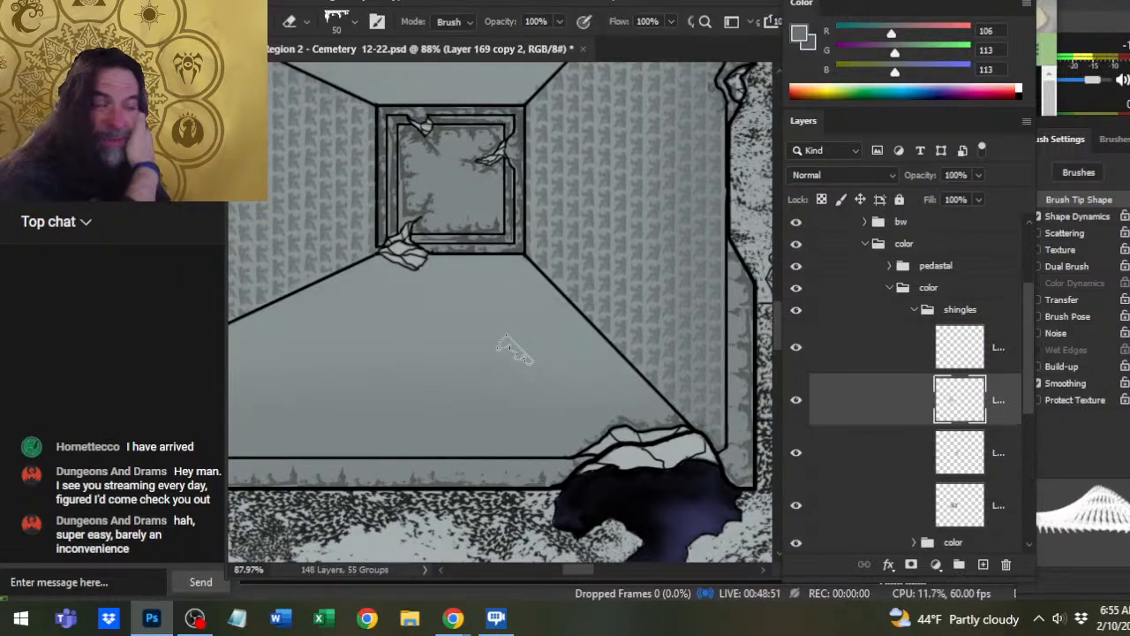
pyautogui.scroll(-5, 530, 336)
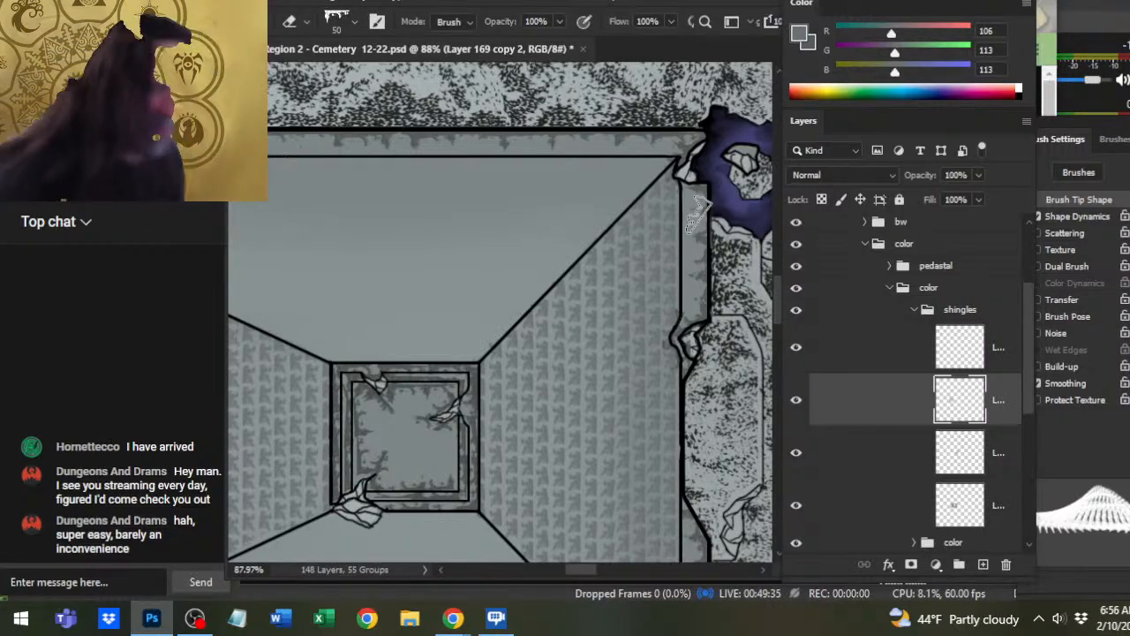
# - Paint the upper slope's first horizontal shingle row along the central square's upper edge on Layer 170 with the size 25 brush
pyautogui.click(796, 348)
pyautogui.click(795, 355)
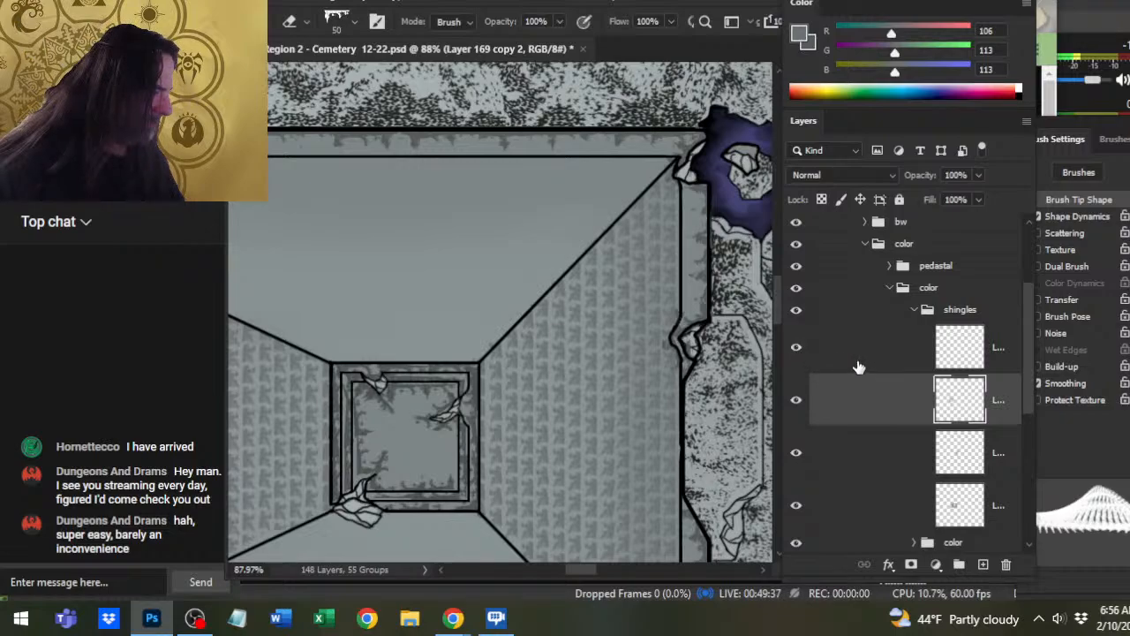
pyautogui.click(859, 363)
pyautogui.moveTo(446, 375); pyautogui.dragTo(526, 330)
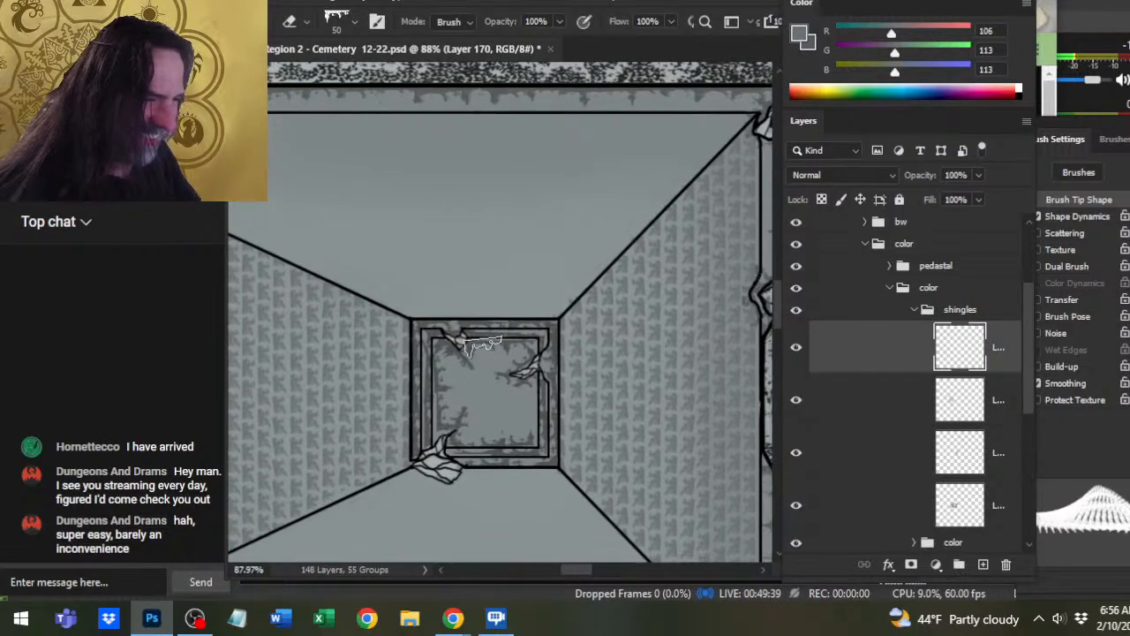
pyautogui.press('b')
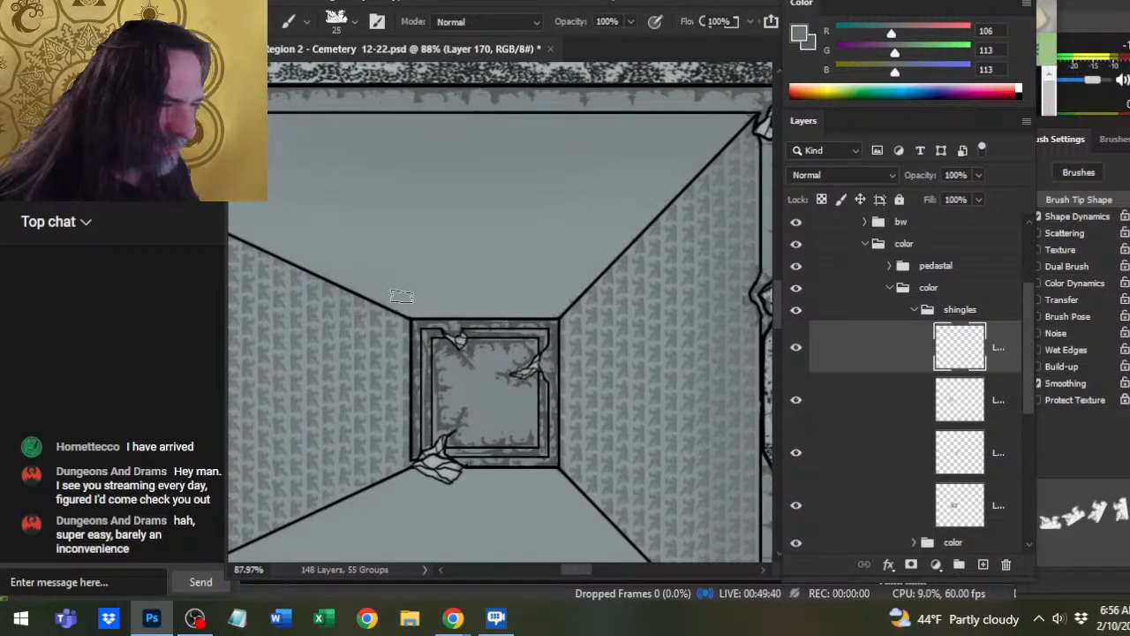
pyautogui.keyDown('ctrl'); pyautogui.click(422, 302); pyautogui.keyUp('ctrl')
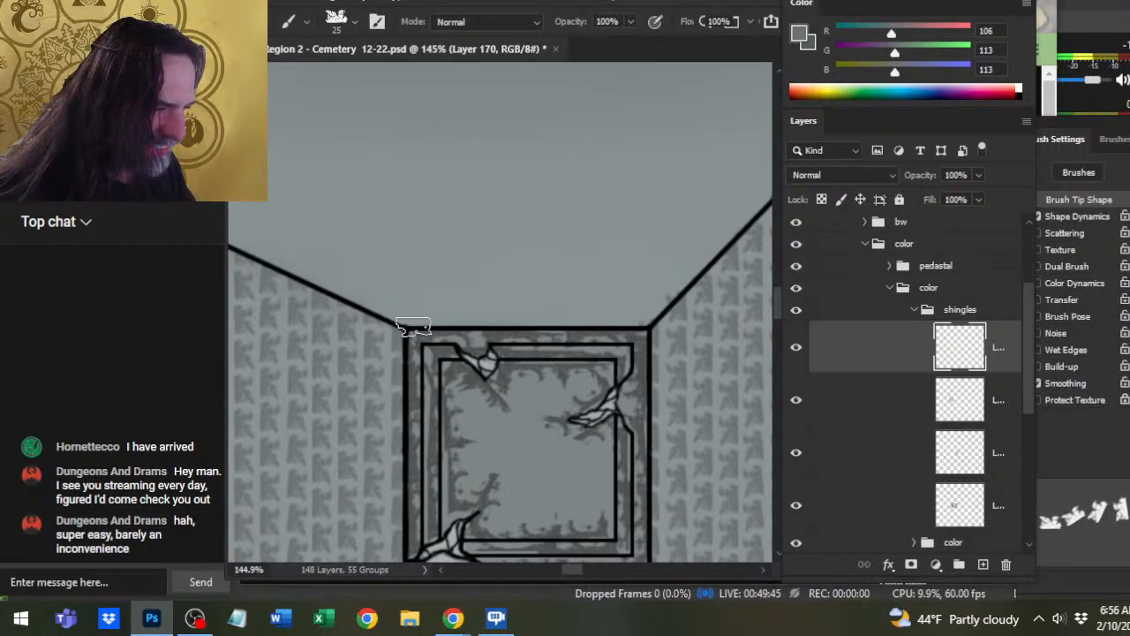
pyautogui.press('shift')
pyautogui.moveTo(412, 325); pyautogui.dragTo(640, 343)
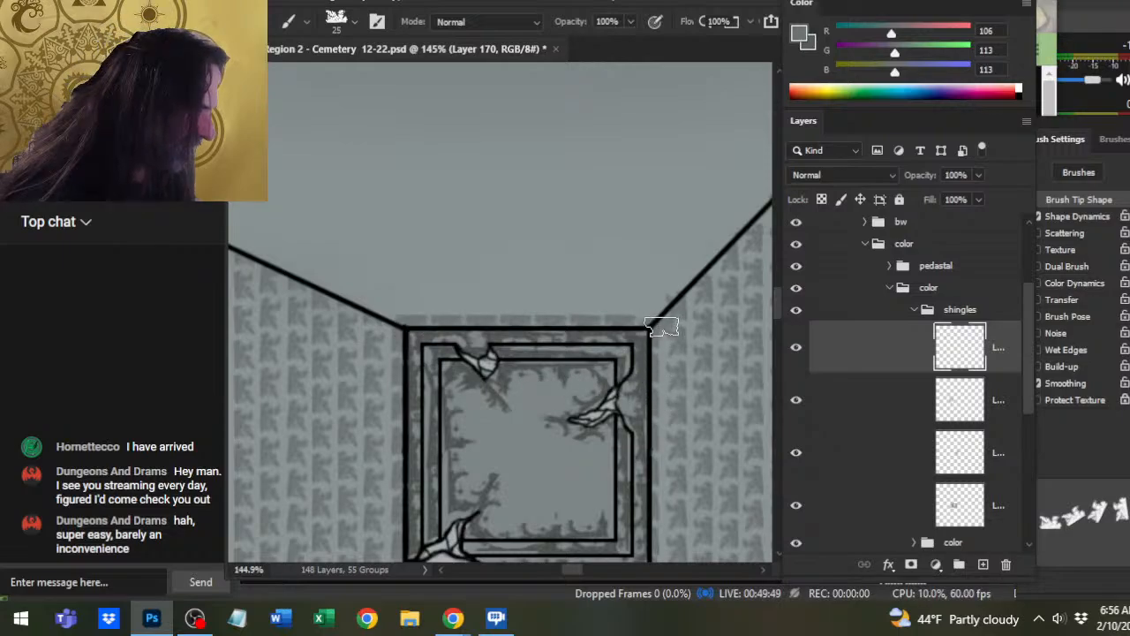
# - Erase shingles spilling over the right slope's upper ridge on Layer 169, and reselect Layer 170 with the shingle brush
pyautogui.press('e')
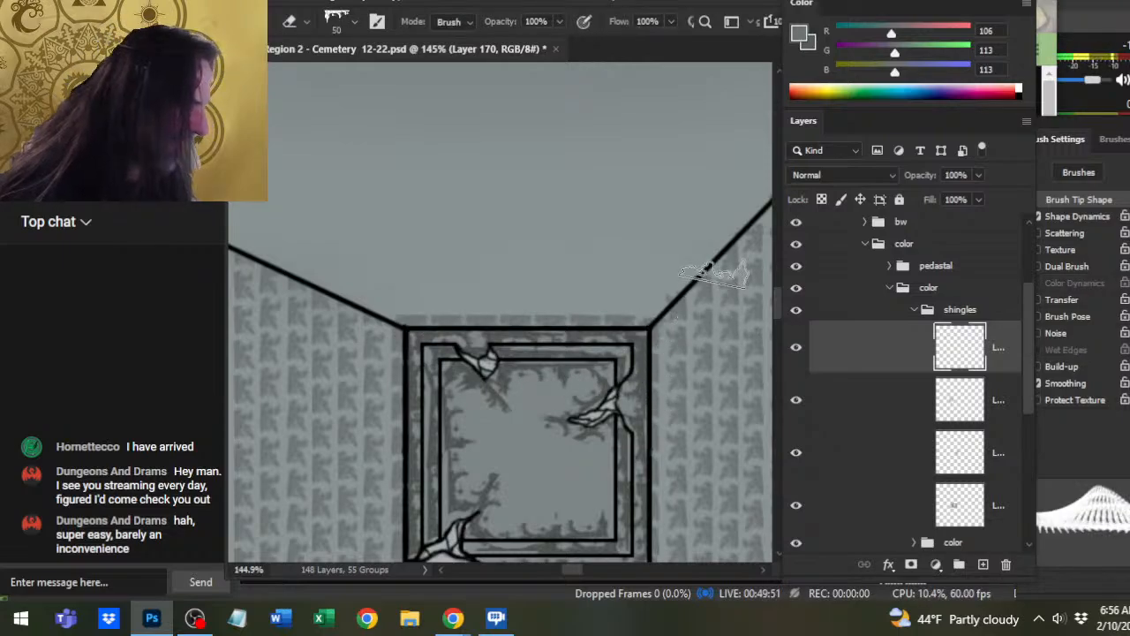
pyautogui.click(840, 463)
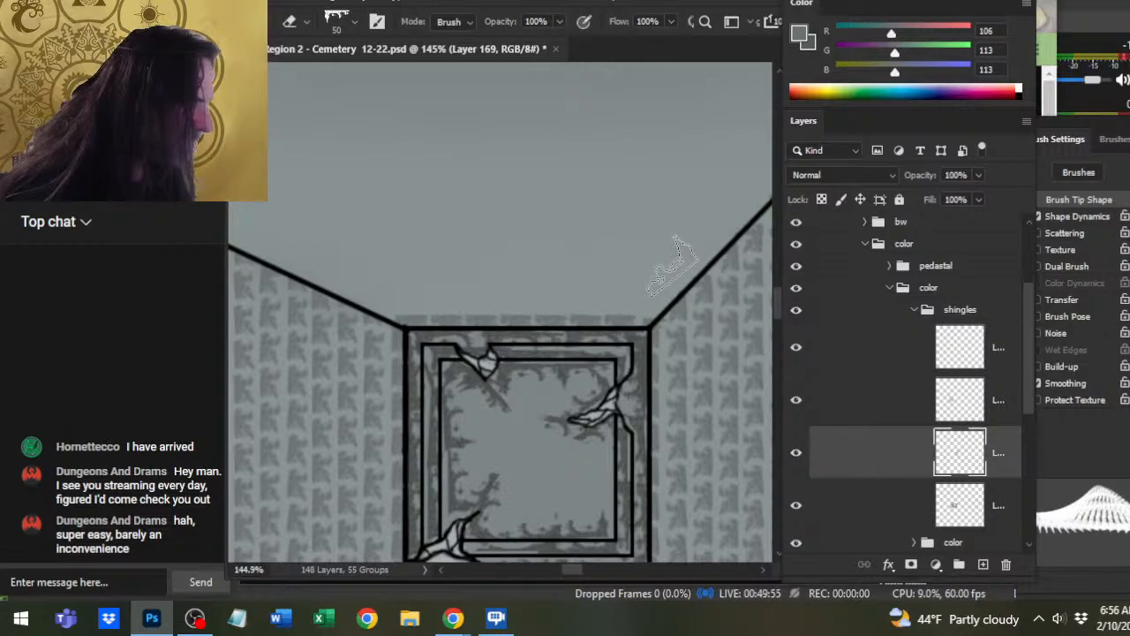
pyautogui.moveTo(671, 265); pyautogui.dragTo(462, 411)
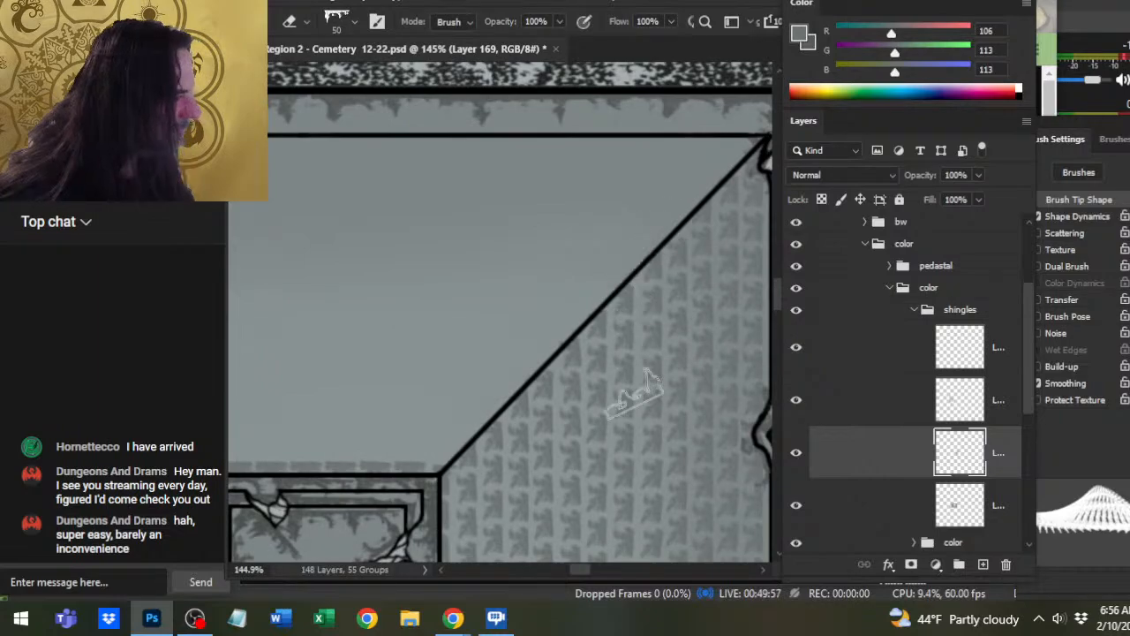
pyautogui.click(874, 367)
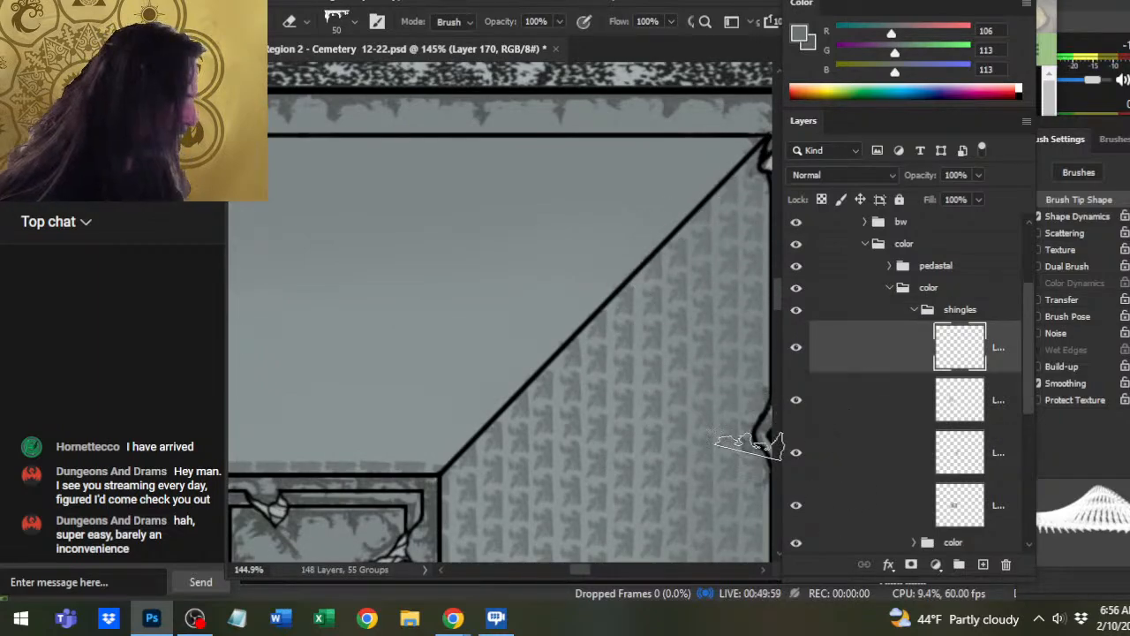
pyautogui.moveTo(500, 440)
pyautogui.mouseDown()
pyautogui.moveTo(643, 331)
pyautogui.moveTo(316, 341)
pyautogui.mouseUp()
pyautogui.press('b')
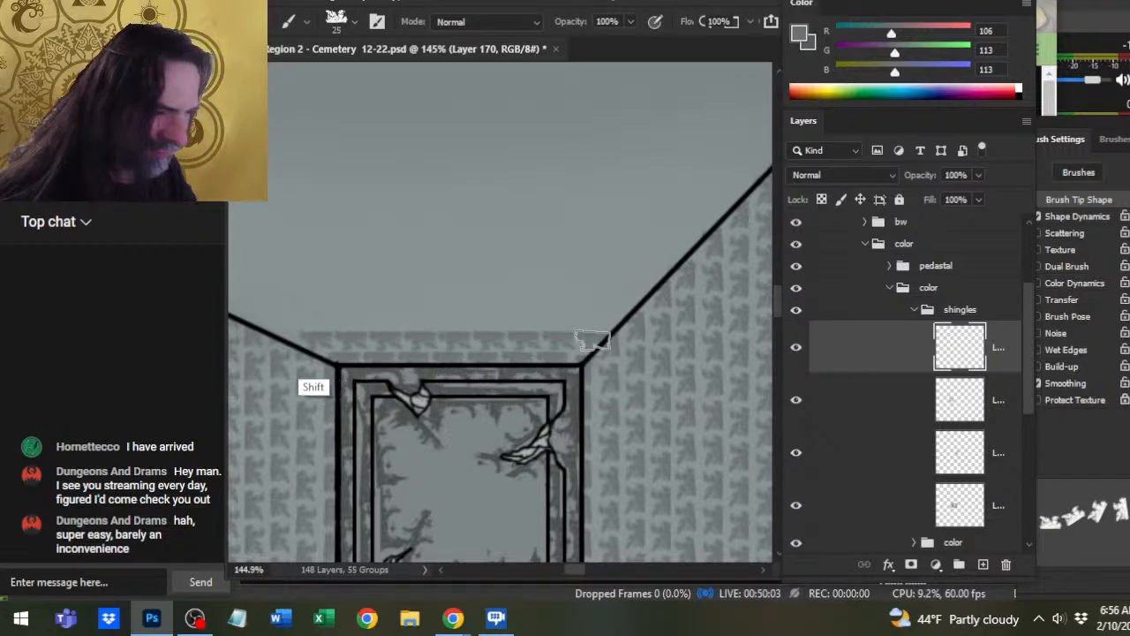
pyautogui.hotkey('ctrl', 'z')
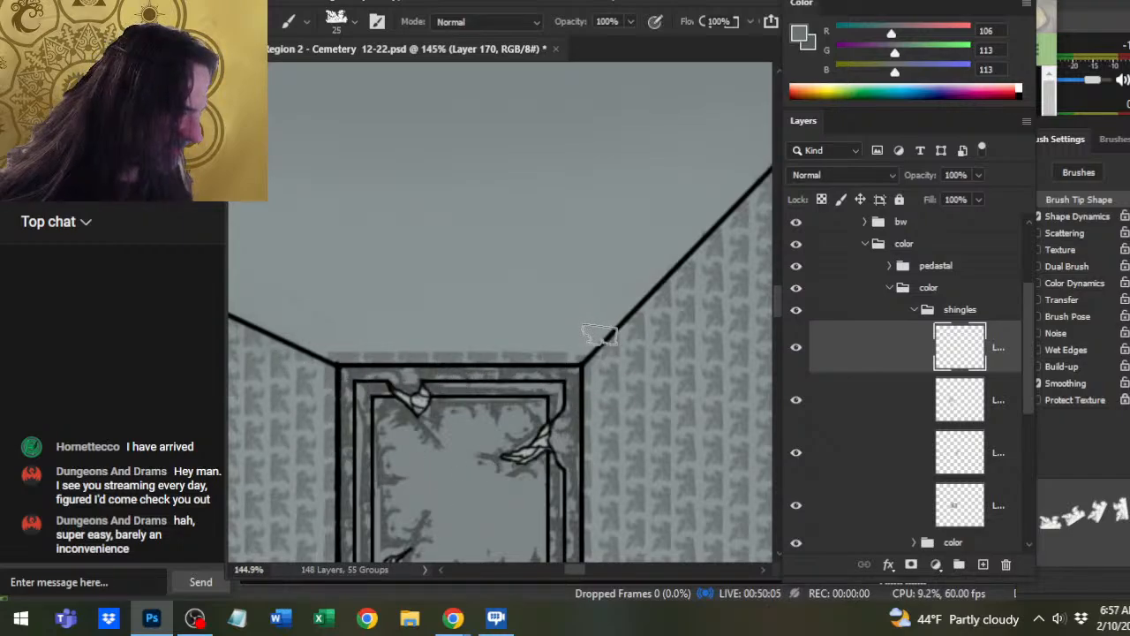
pyautogui.moveTo(600, 335); pyautogui.dragTo(389, 336)
pyautogui.hotkey('ctrl', 'z')
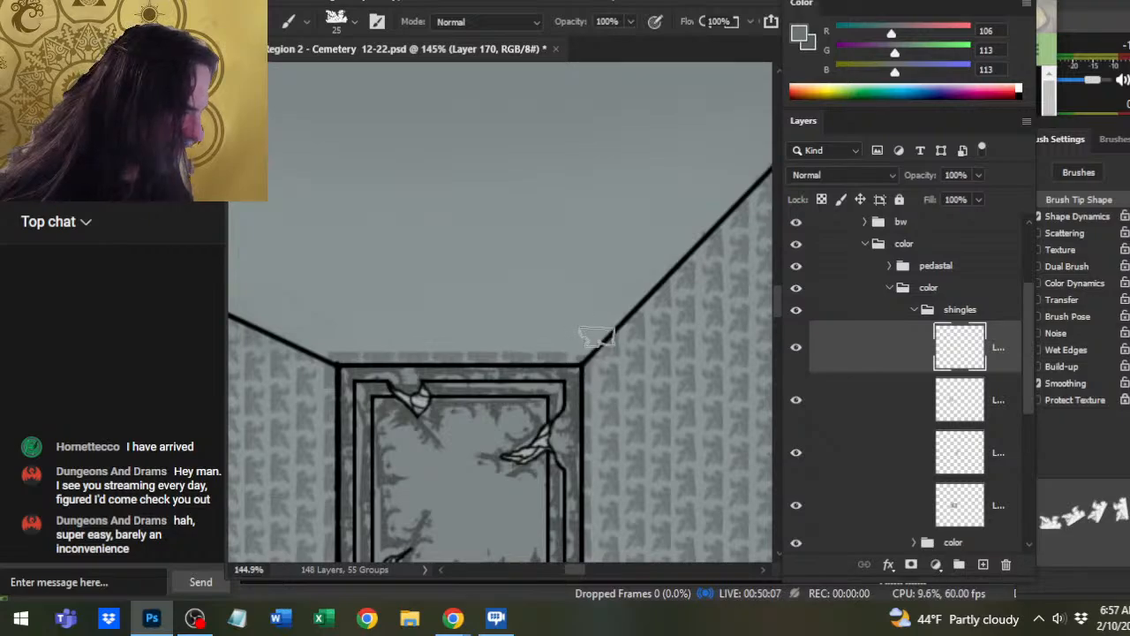
pyautogui.moveTo(597, 338)
pyautogui.mouseDown()
pyautogui.moveTo(320, 338)
pyautogui.moveTo(258, 338)
pyautogui.mouseUp()
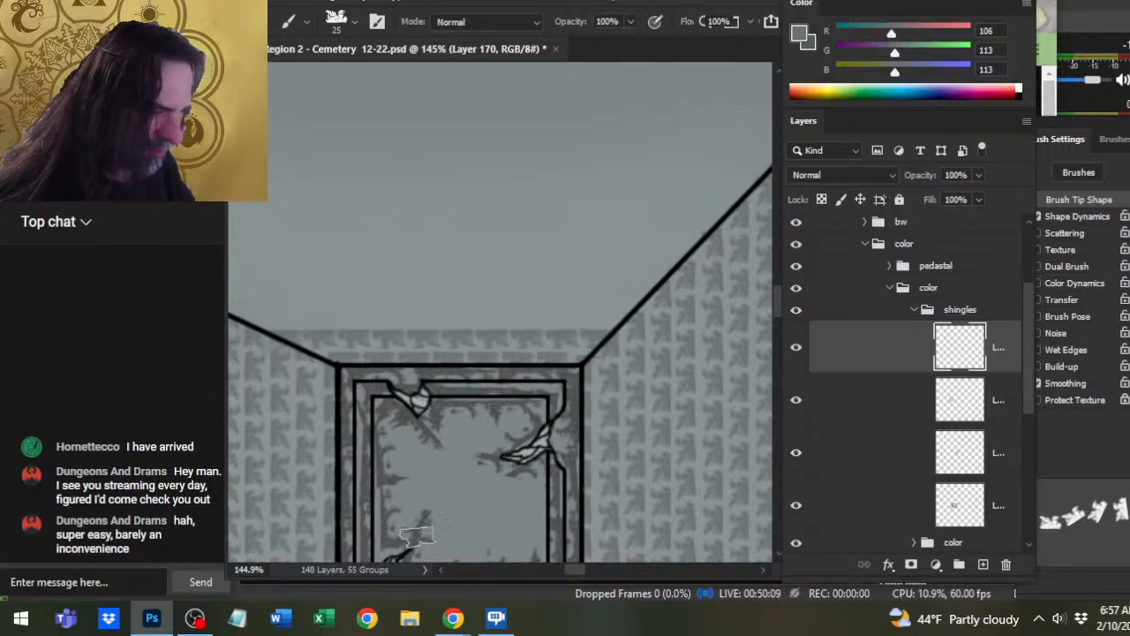
pyautogui.hotkey('ctrl', 'z')
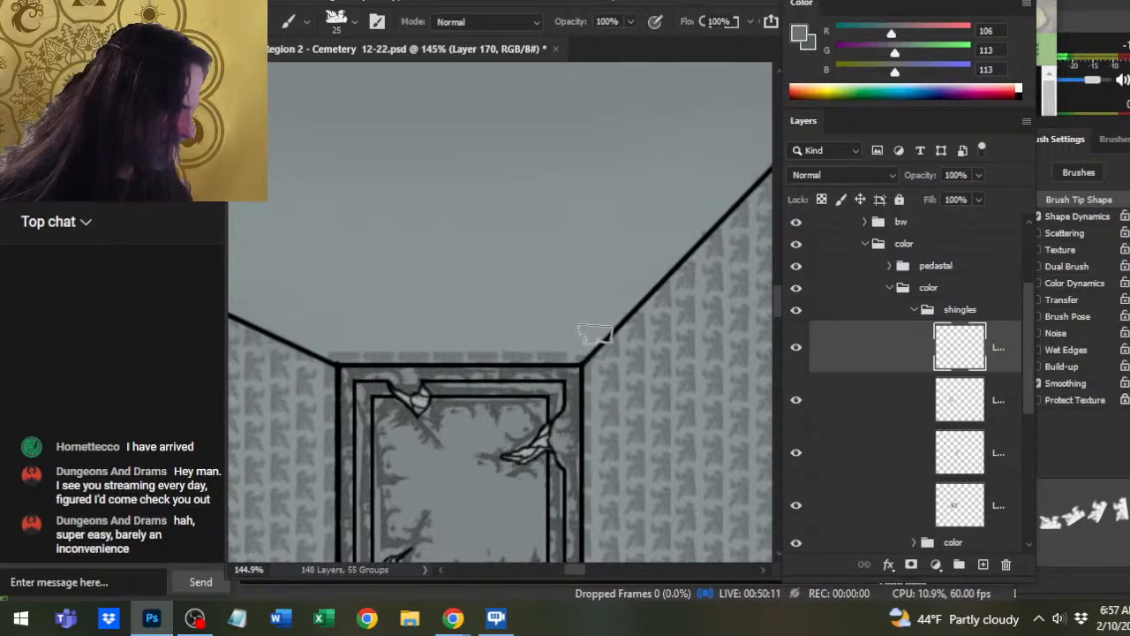
# - Paint the second and third shingle rows across the upper slope, extending each between the left and right ridges
pyautogui.moveTo(595, 336); pyautogui.dragTo(304, 335)
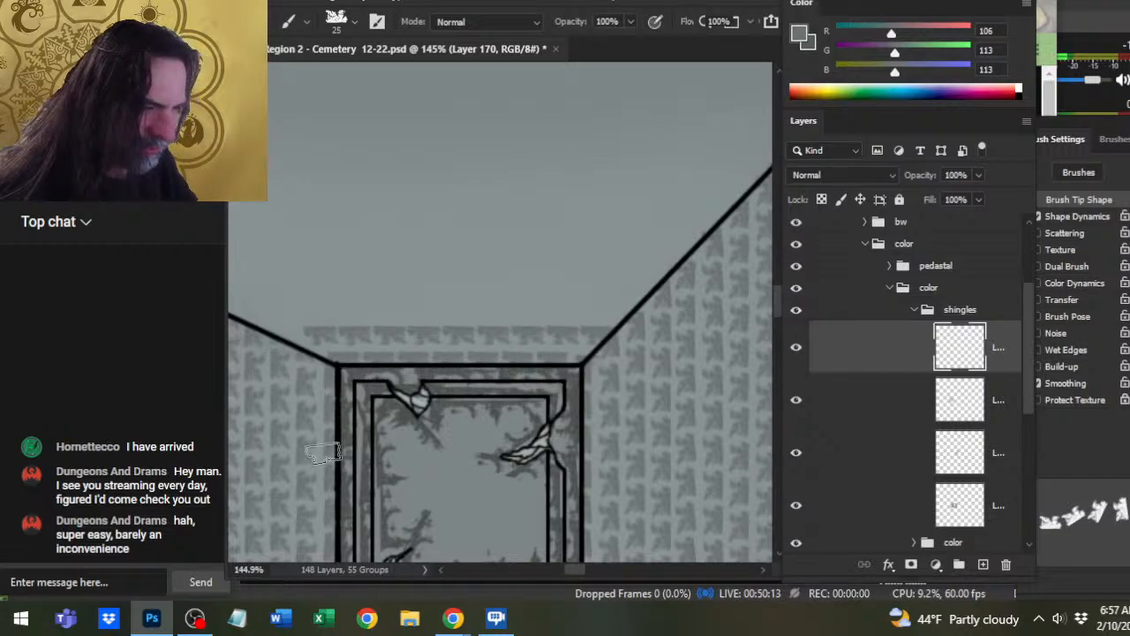
pyautogui.moveTo(390, 421); pyautogui.dragTo(586, 442)
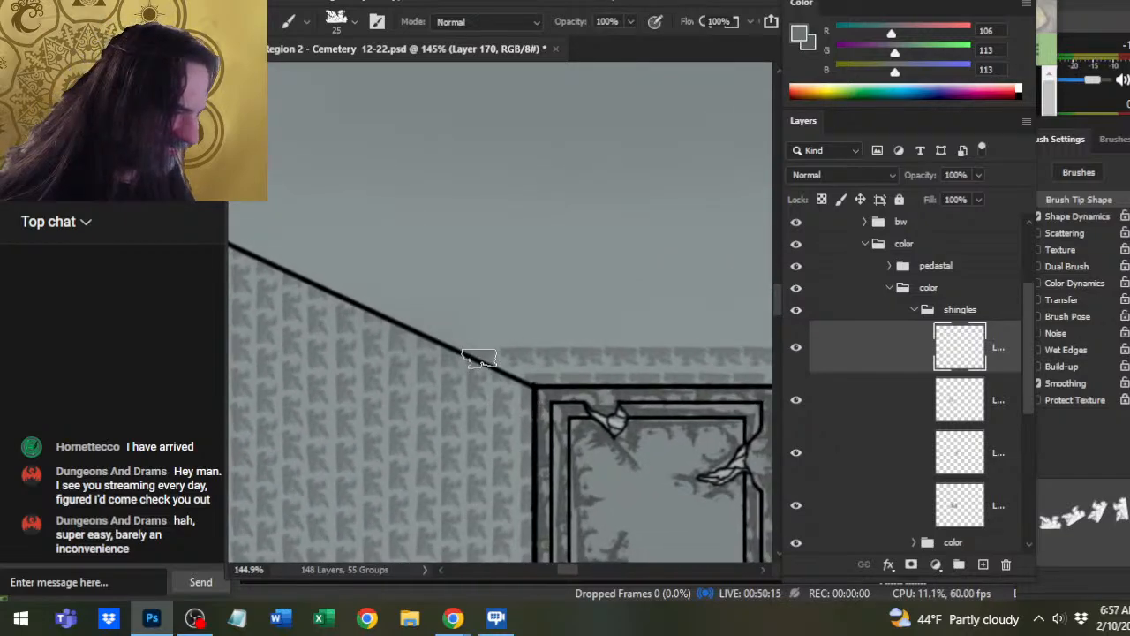
pyautogui.press('e')
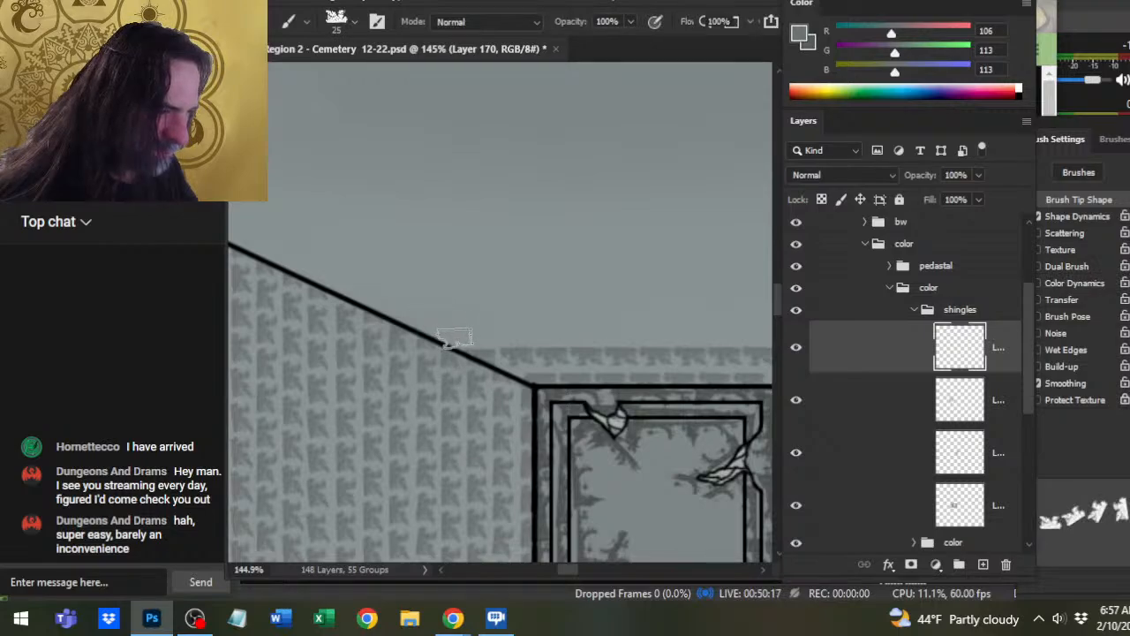
pyautogui.moveTo(445, 333)
pyautogui.mouseDown()
pyautogui.moveTo(518, 332)
pyautogui.moveTo(683, 336)
pyautogui.mouseUp()
pyautogui.hscroll(3, 653, 353)
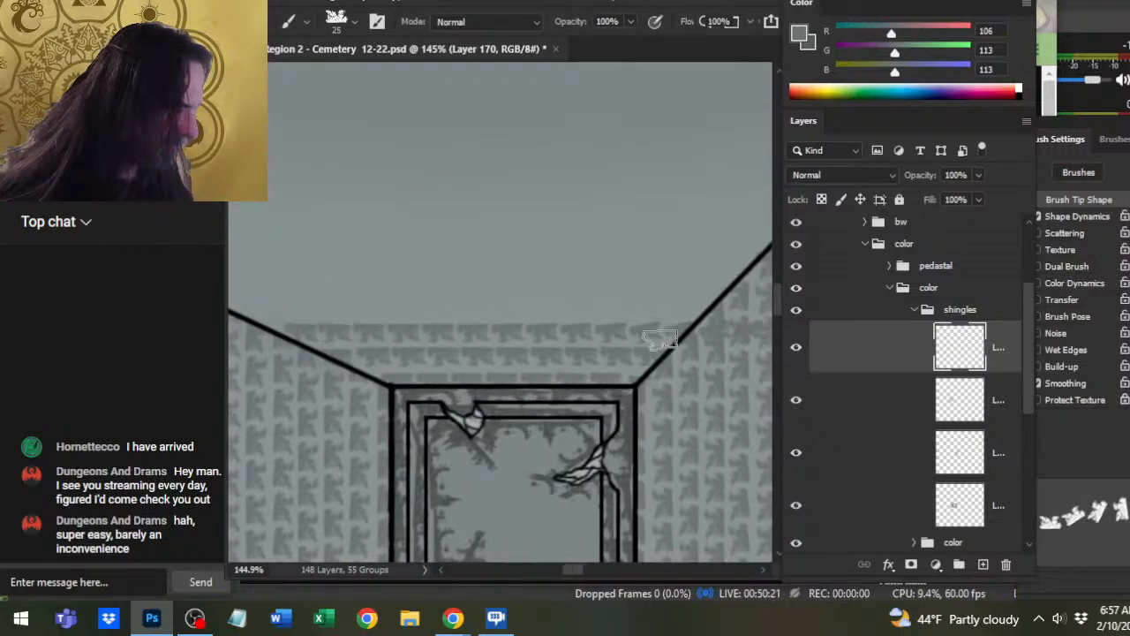
pyautogui.press('e')
pyautogui.press('b')
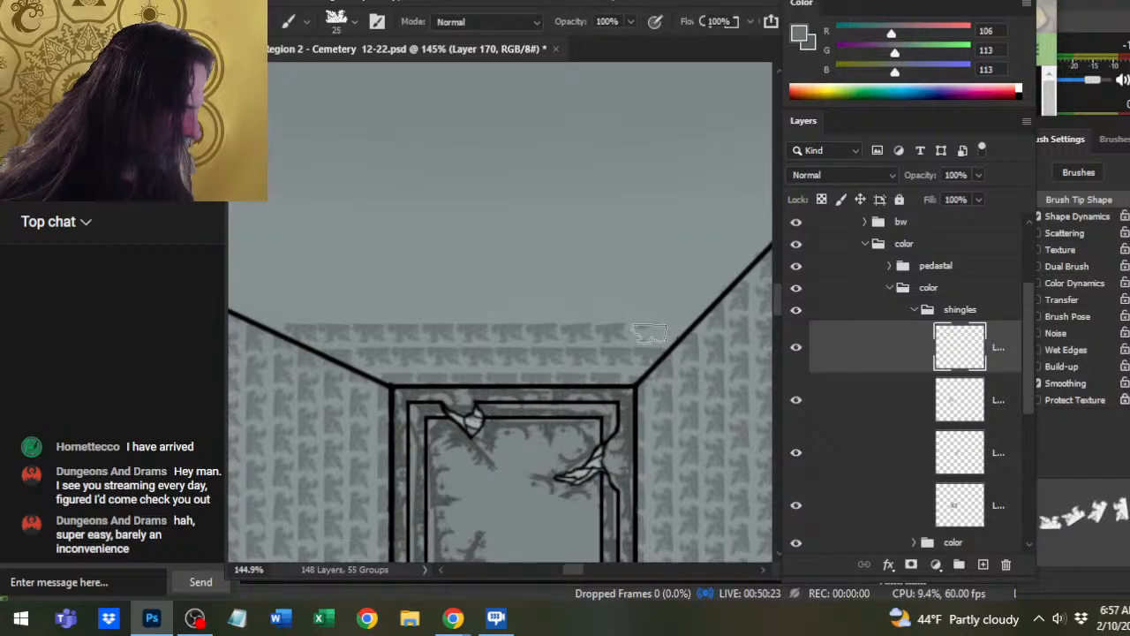
pyautogui.press('e')
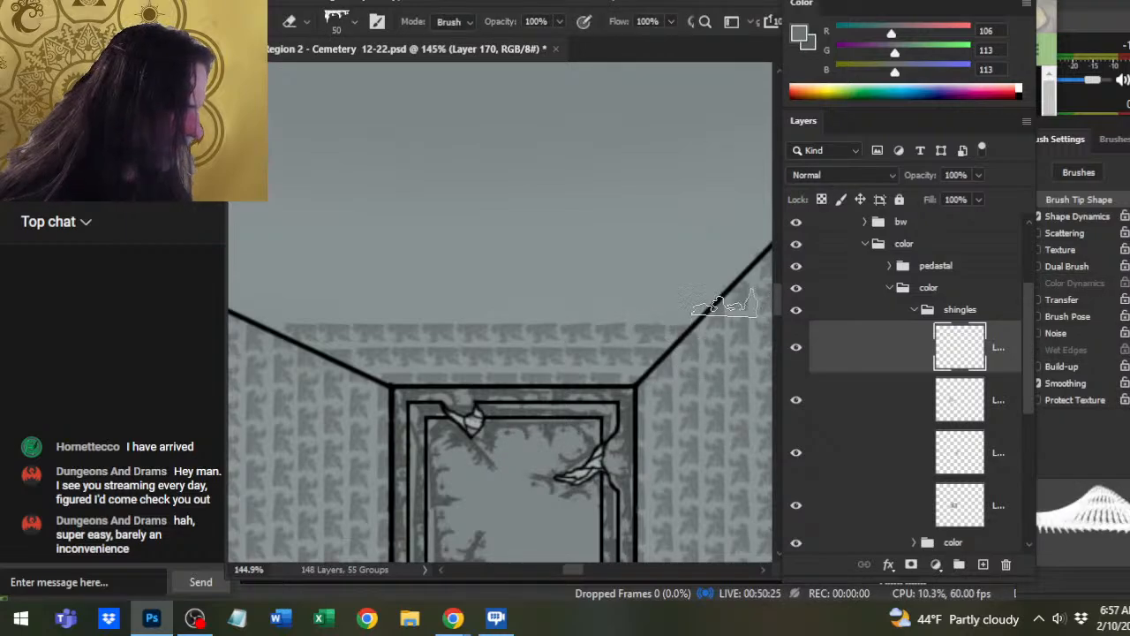
# - Paint a fourth straight shingle row above the third, running from the right ridge to the left ridge
pyautogui.press('b')
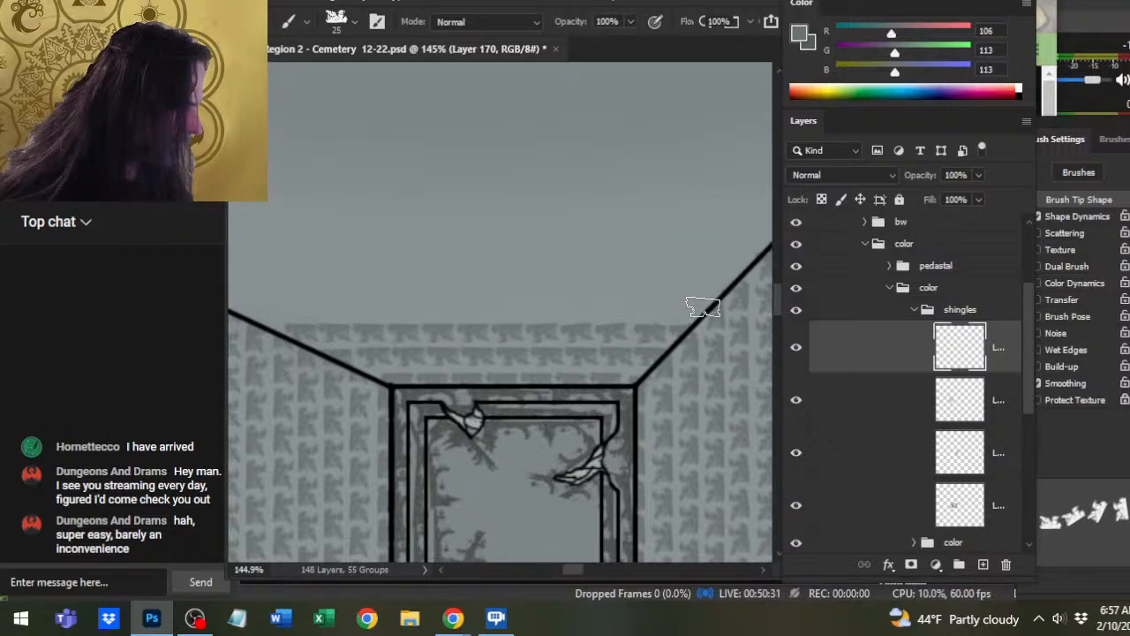
pyautogui.moveTo(703, 310); pyautogui.dragTo(316, 309)
pyautogui.hotkey('ctrl', 'z')
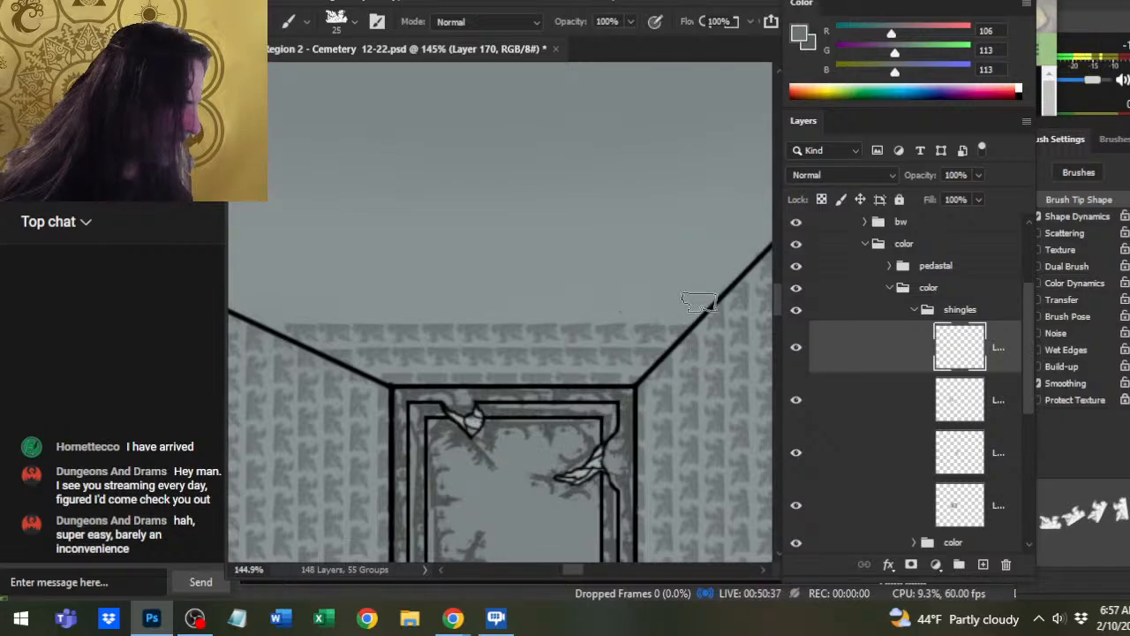
pyautogui.moveTo(698, 306); pyautogui.dragTo(212, 309)
pyautogui.moveTo(361, 356); pyautogui.dragTo(449, 348)
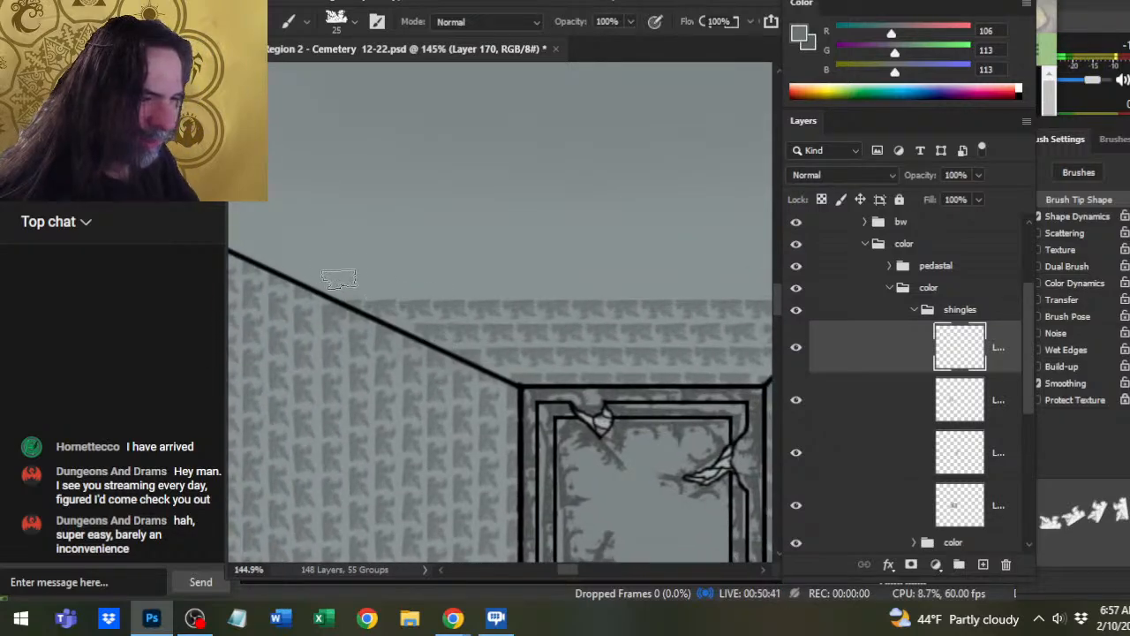
pyautogui.press('e')
pyautogui.press('b')
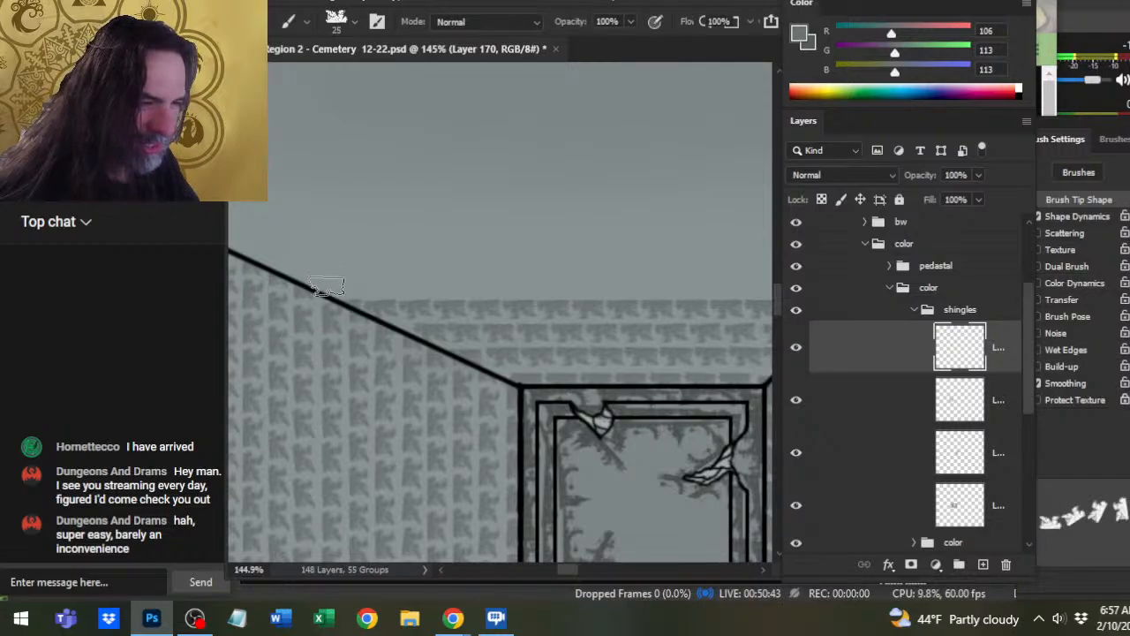
pyautogui.press('shift')
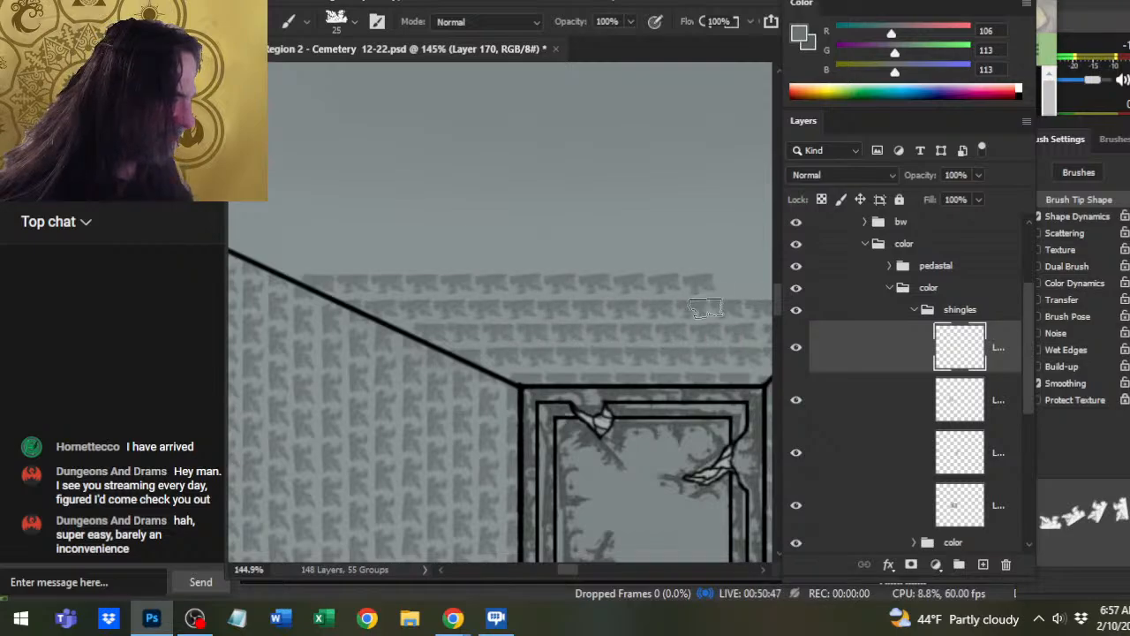
pyautogui.moveTo(326, 286)
pyautogui.mouseDown()
pyautogui.moveTo(749, 285)
pyautogui.moveTo(780, 300)
pyautogui.mouseUp()
pyautogui.hotkey('ctrl', 'z')
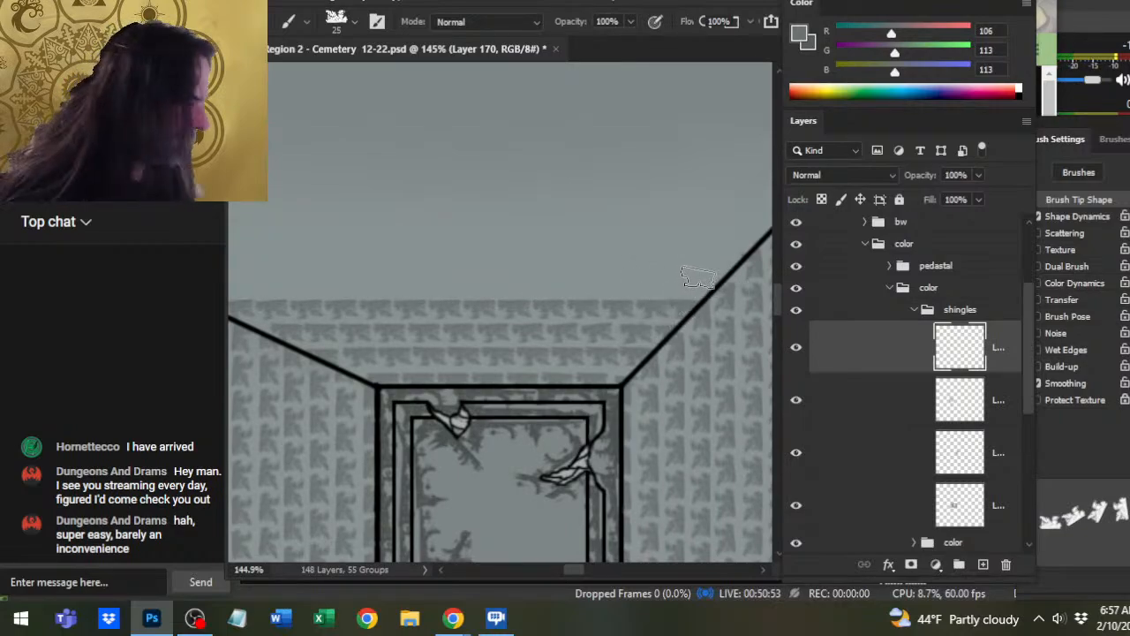
pyautogui.moveTo(712, 287)
pyautogui.mouseDown()
pyautogui.moveTo(232, 287)
pyautogui.moveTo(221, 298)
pyautogui.mouseUp()
pyautogui.hotkey('ctrl', 'z')
pyautogui.moveTo(665, 340); pyautogui.dragTo(560, 341)
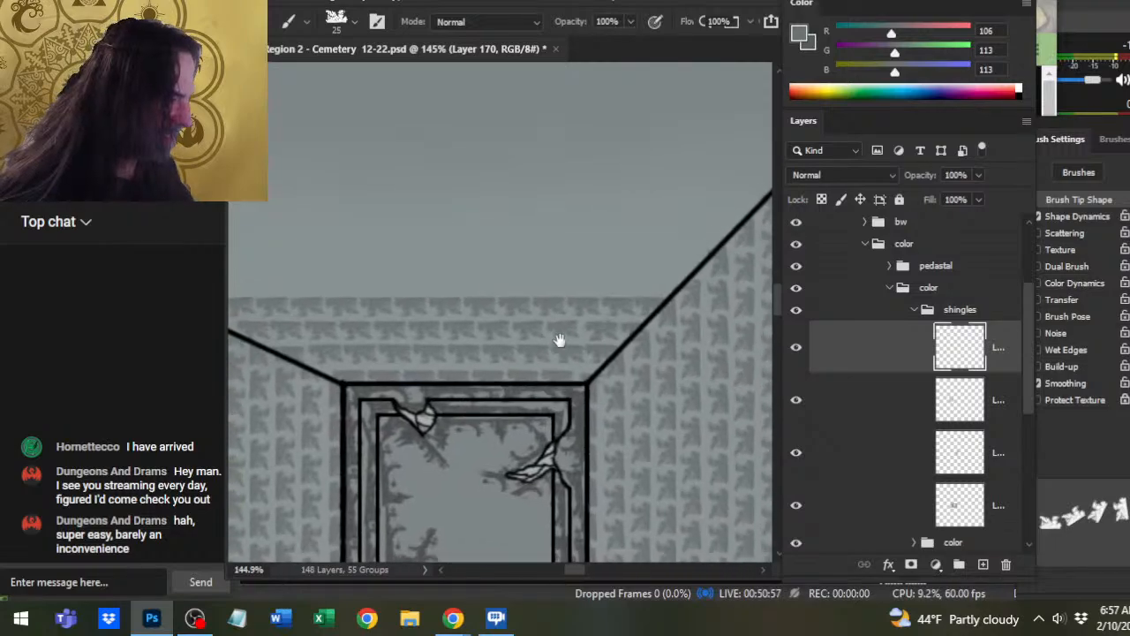
pyautogui.moveTo(676, 284); pyautogui.dragTo(385, 280)
pyautogui.hotkey('ctrl', 'z')
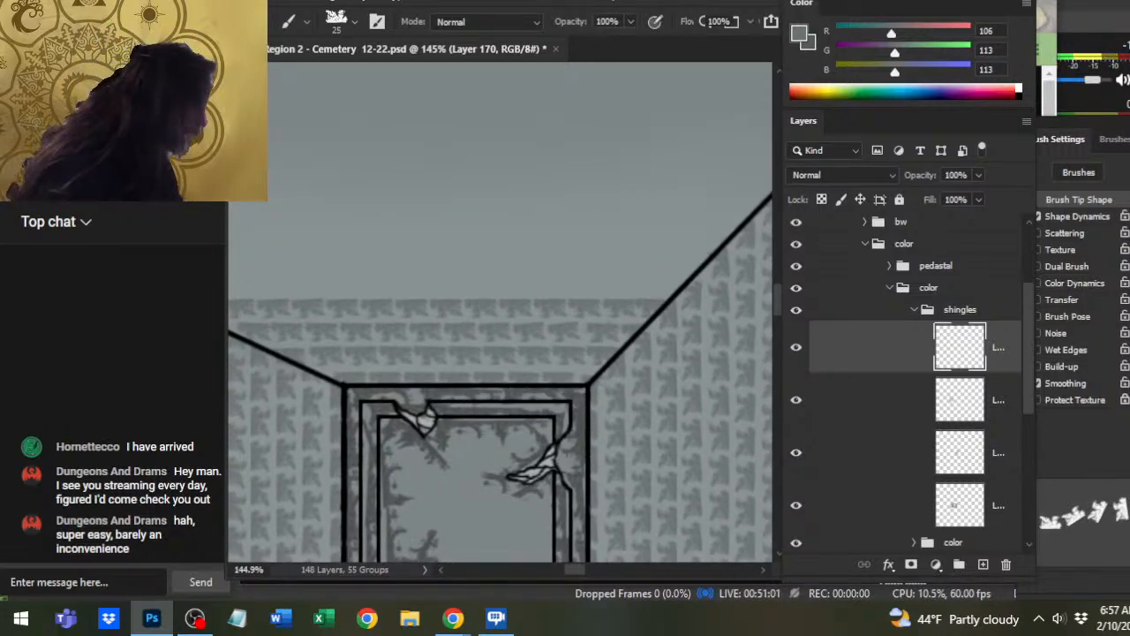
# - Turn off Brush Projection in the shingle brush's Shape Dynamics and rotate the 25 px tip by half a turn
pyautogui.moveTo(1069, 129)
pyautogui.mouseDown()
pyautogui.moveTo(896, 153)
pyautogui.moveTo(864, 143)
pyautogui.mouseUp()
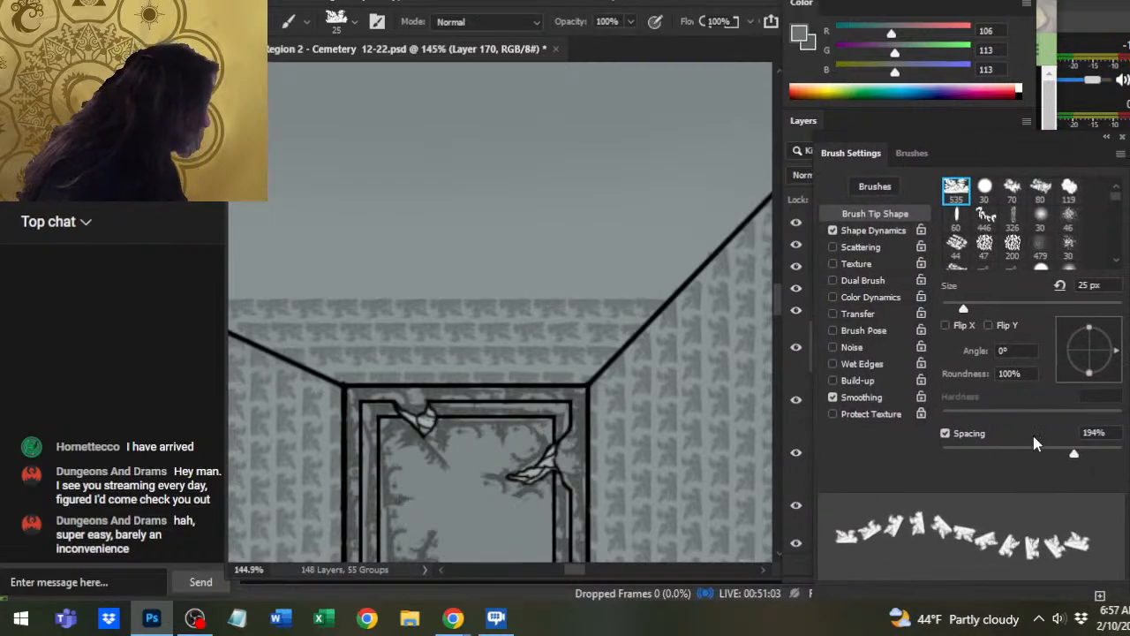
pyautogui.click(875, 232)
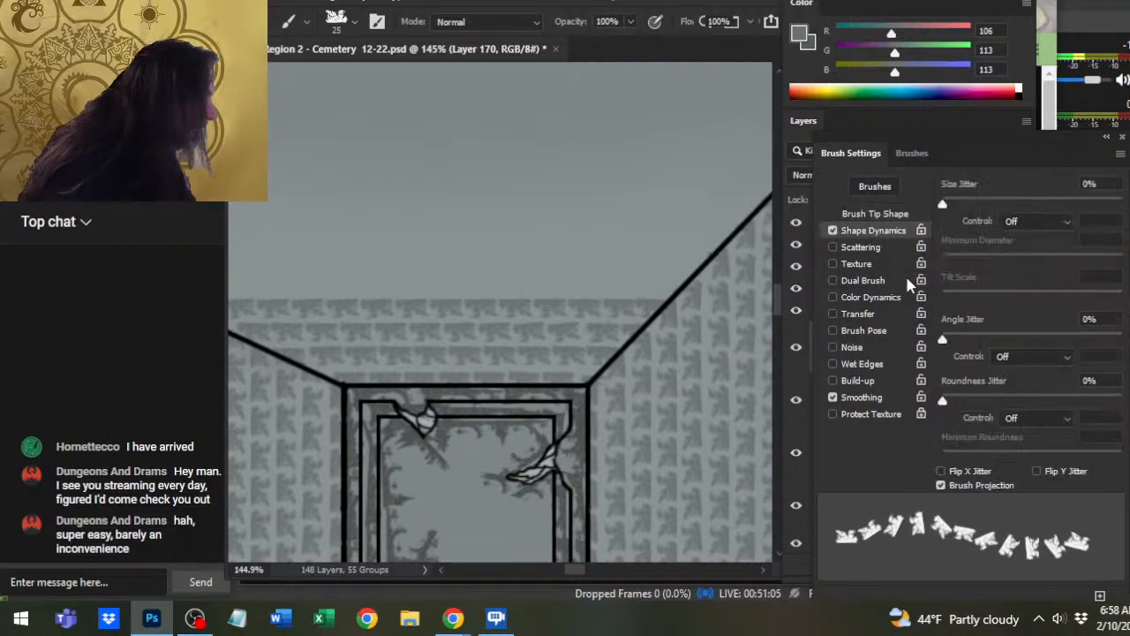
pyautogui.click(941, 486)
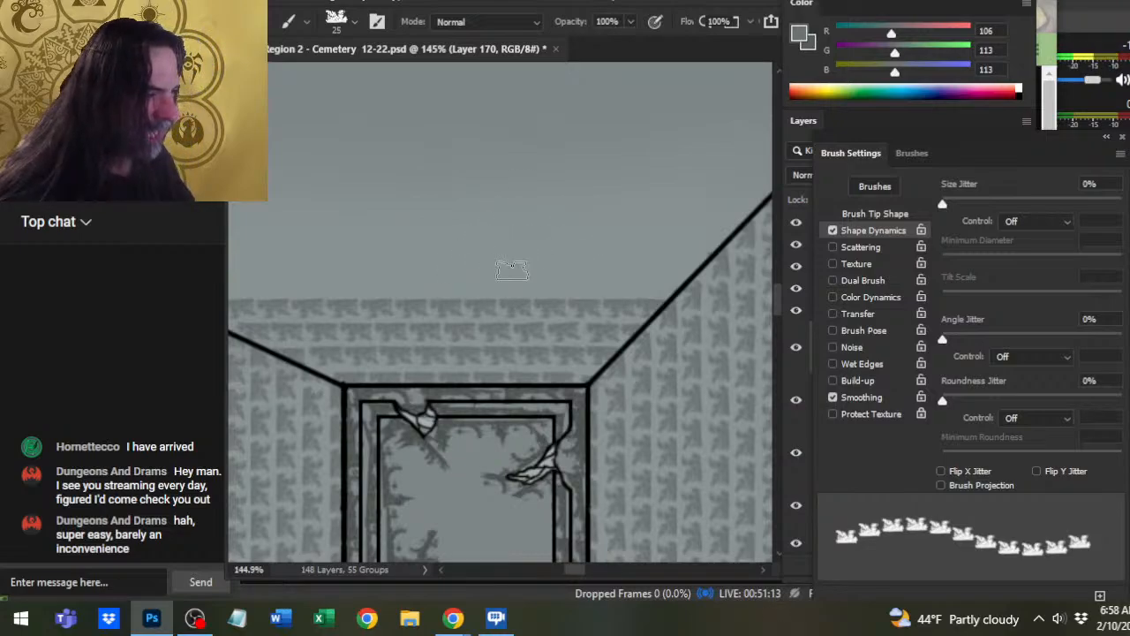
pyautogui.rightClick(517, 241)
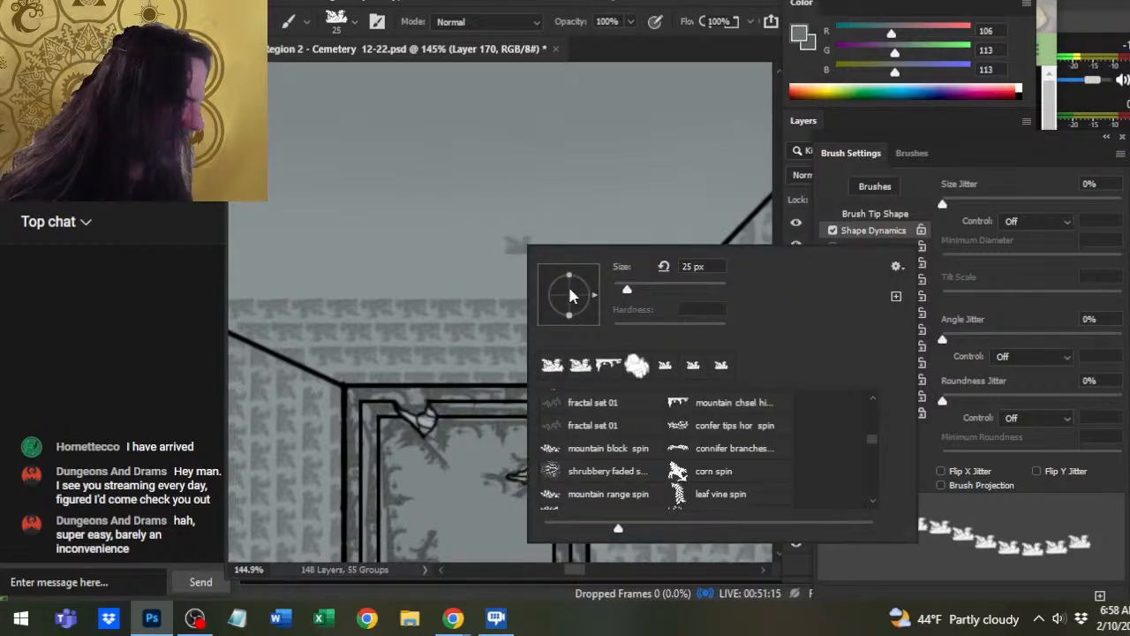
pyautogui.moveTo(527, 297)
pyautogui.mouseDown()
pyautogui.moveTo(542, 292)
pyautogui.moveTo(544, 306)
pyautogui.mouseUp()
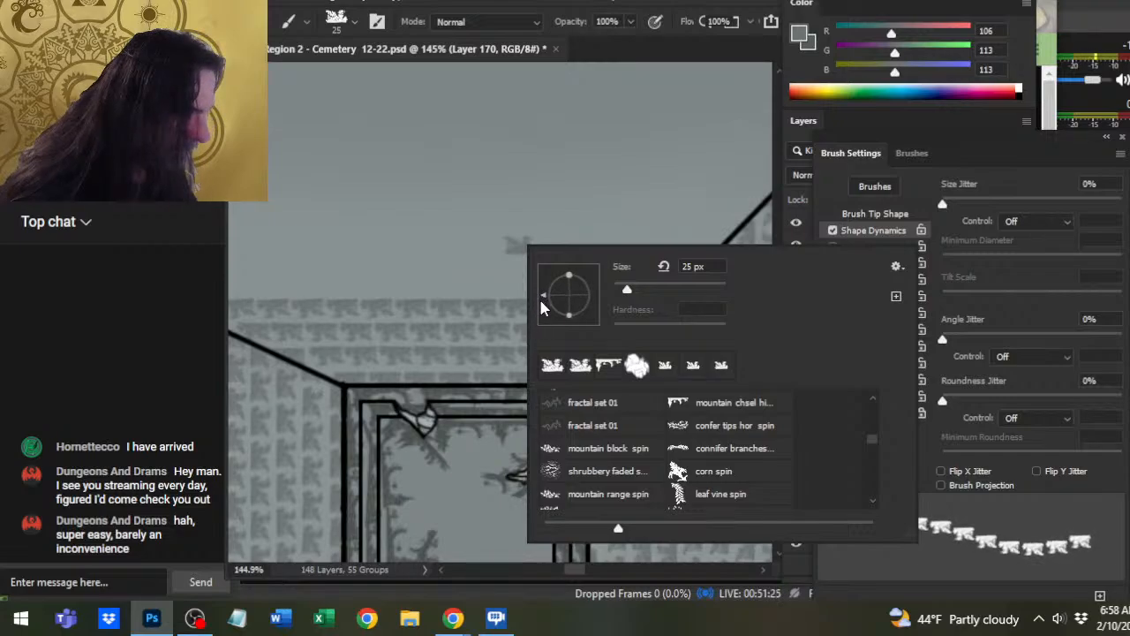
pyautogui.press('Return')
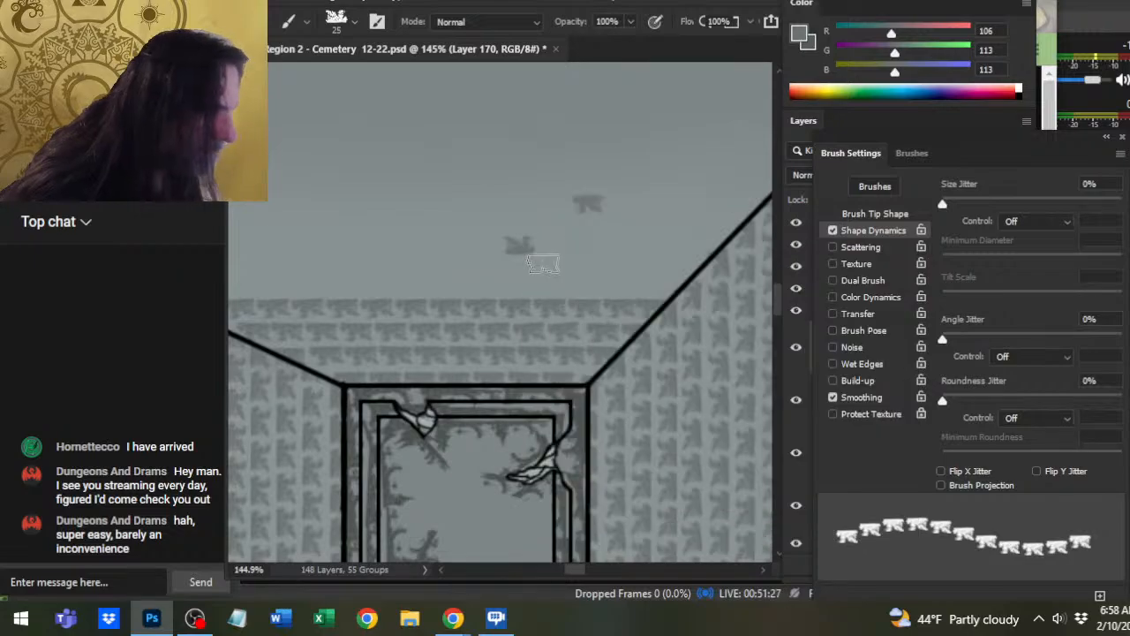
# - Erase the stray test stamps and paint the fifth shingle row across the upper slope, trimming its spill over the left ridge
pyautogui.press('e')
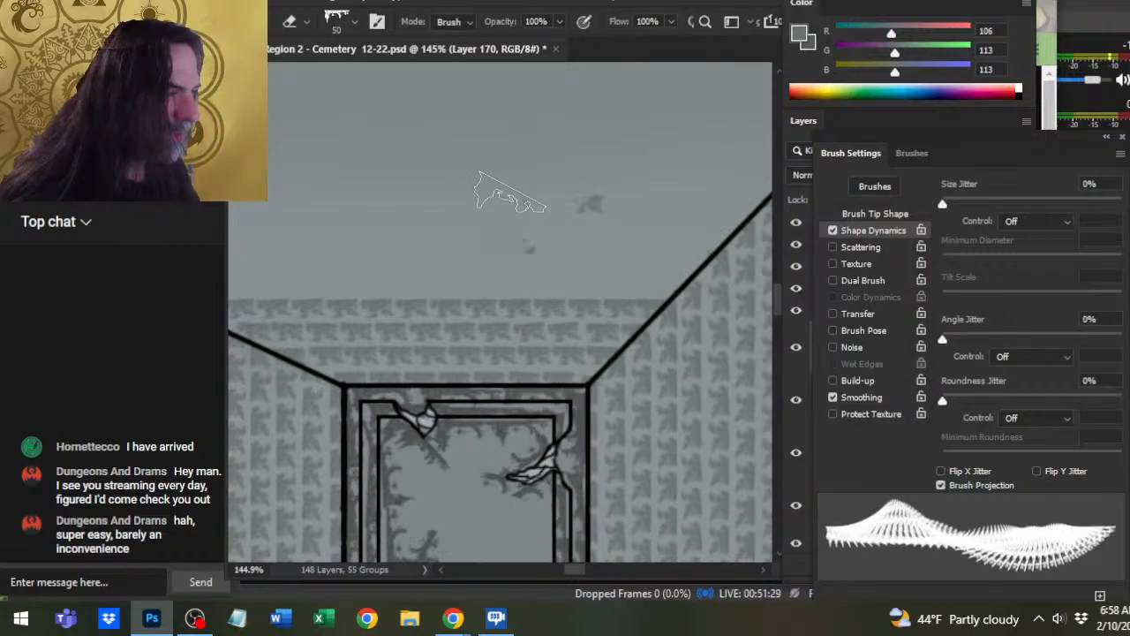
pyautogui.press('b')
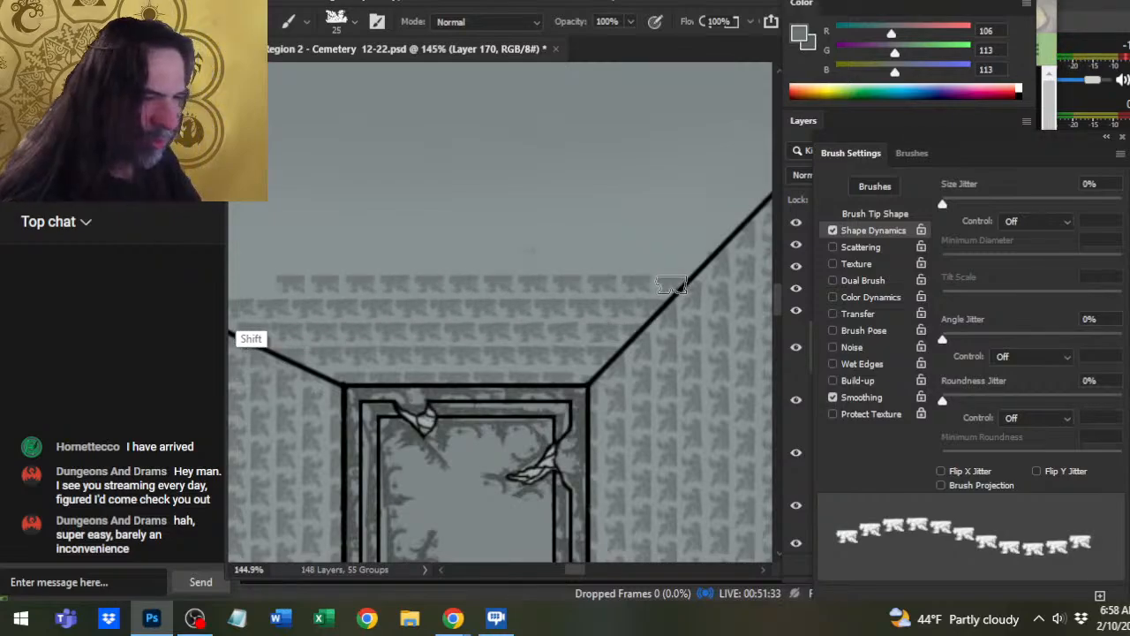
pyautogui.moveTo(245, 335); pyautogui.dragTo(391, 342)
pyautogui.press('e')
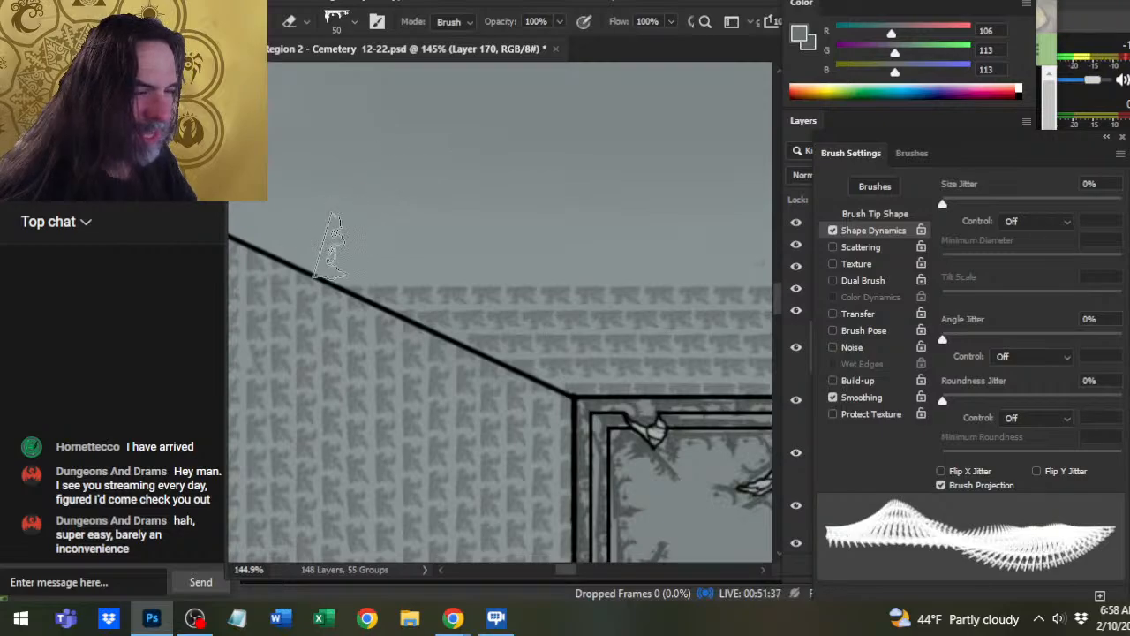
# - Paint the sixth shingle row from the left ridge across the upper slope and erase the part running past the right ridge
pyautogui.press('b')
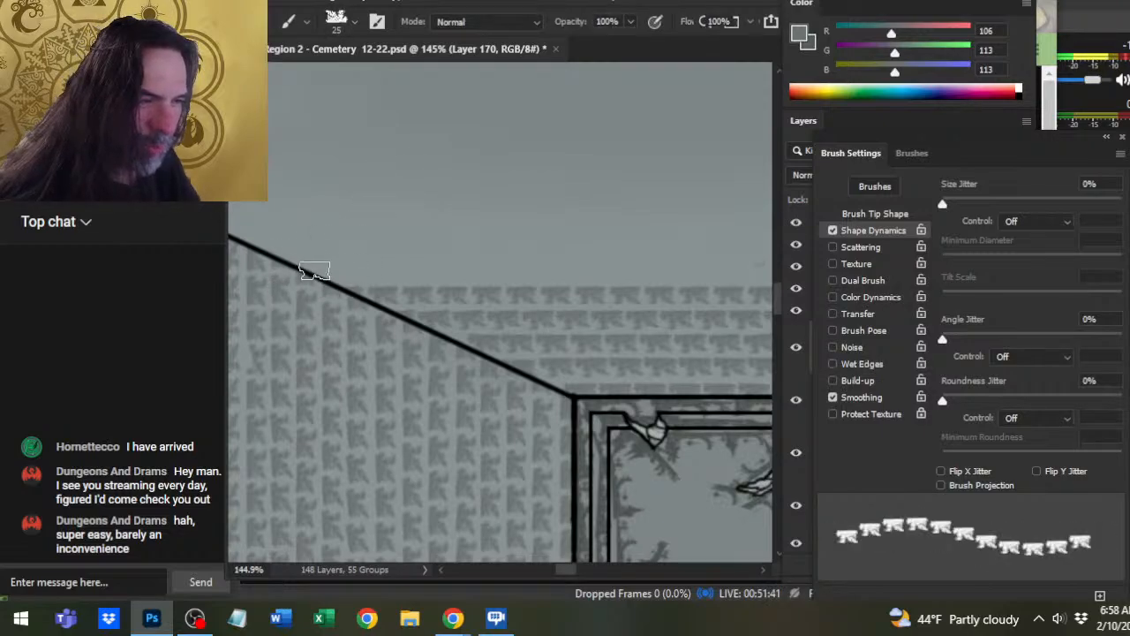
pyautogui.moveTo(315, 271); pyautogui.dragTo(777, 266)
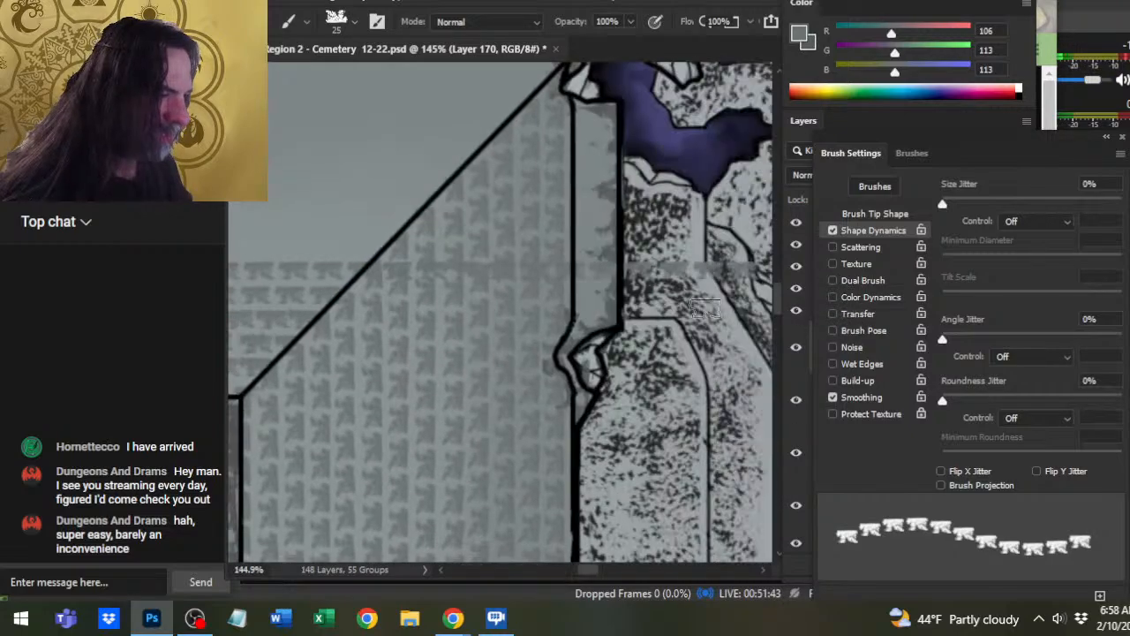
pyautogui.press('e')
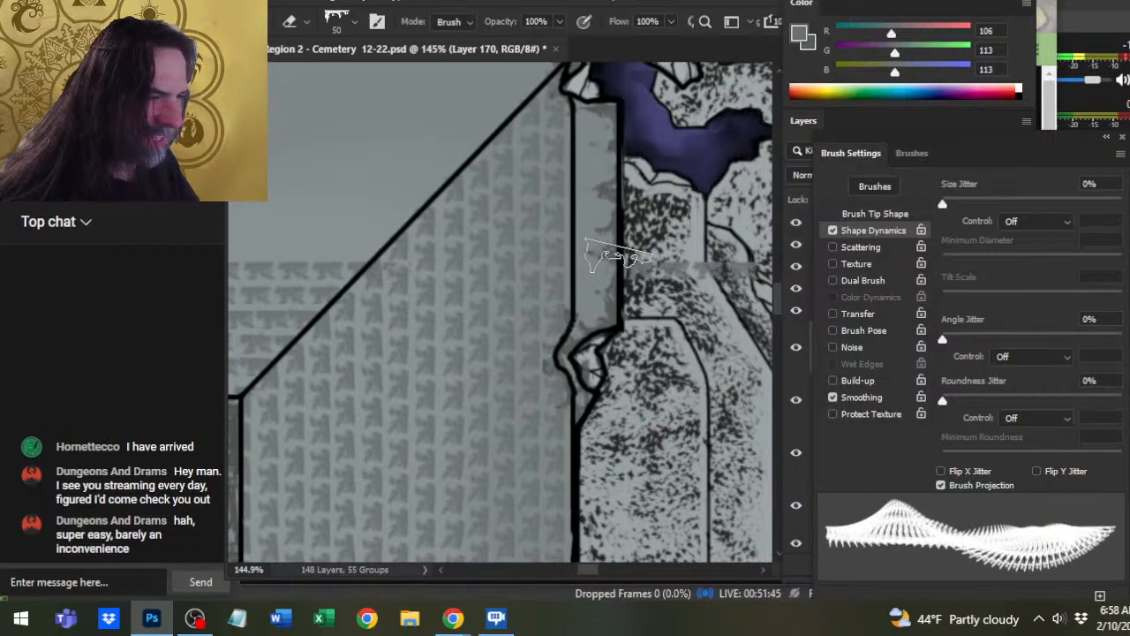
pyautogui.moveTo(437, 296); pyautogui.dragTo(603, 328)
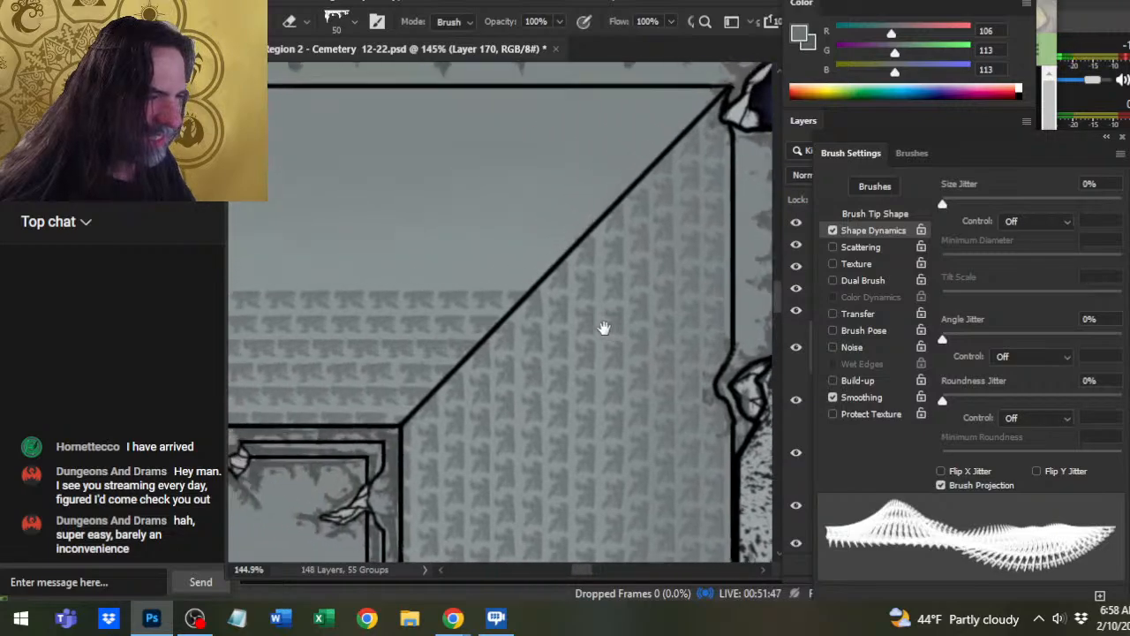
# - Paint the seventh shingle row above the sixth, running from the right ridge to the left ridge
pyautogui.press('b')
pyautogui.moveTo(539, 277); pyautogui.dragTo(201, 279)
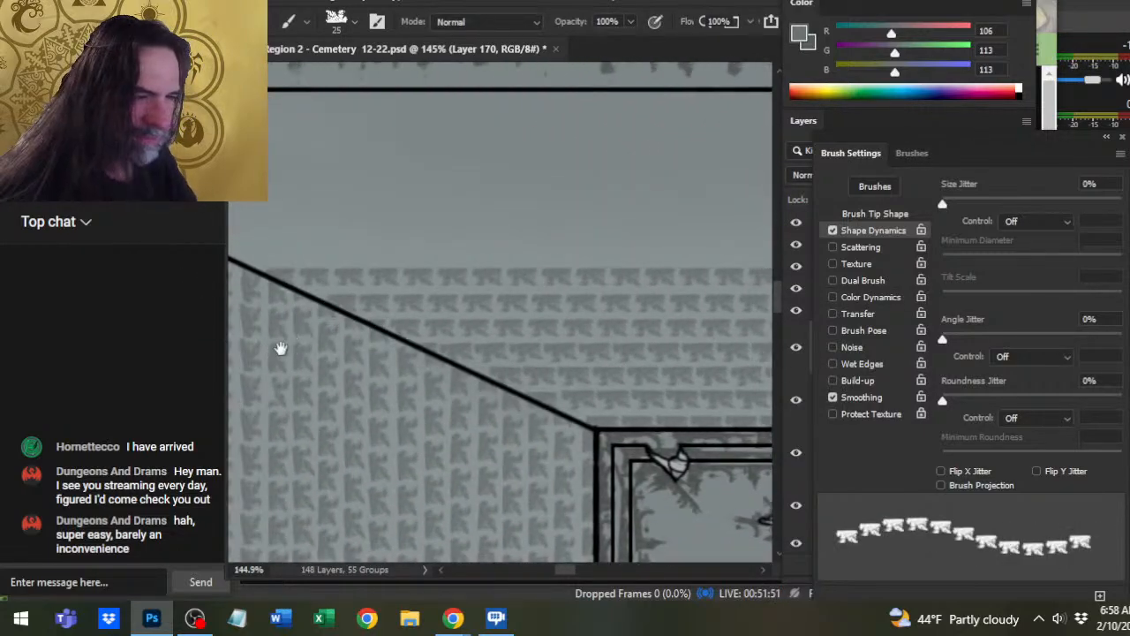
pyautogui.moveTo(280, 348); pyautogui.dragTo(327, 353)
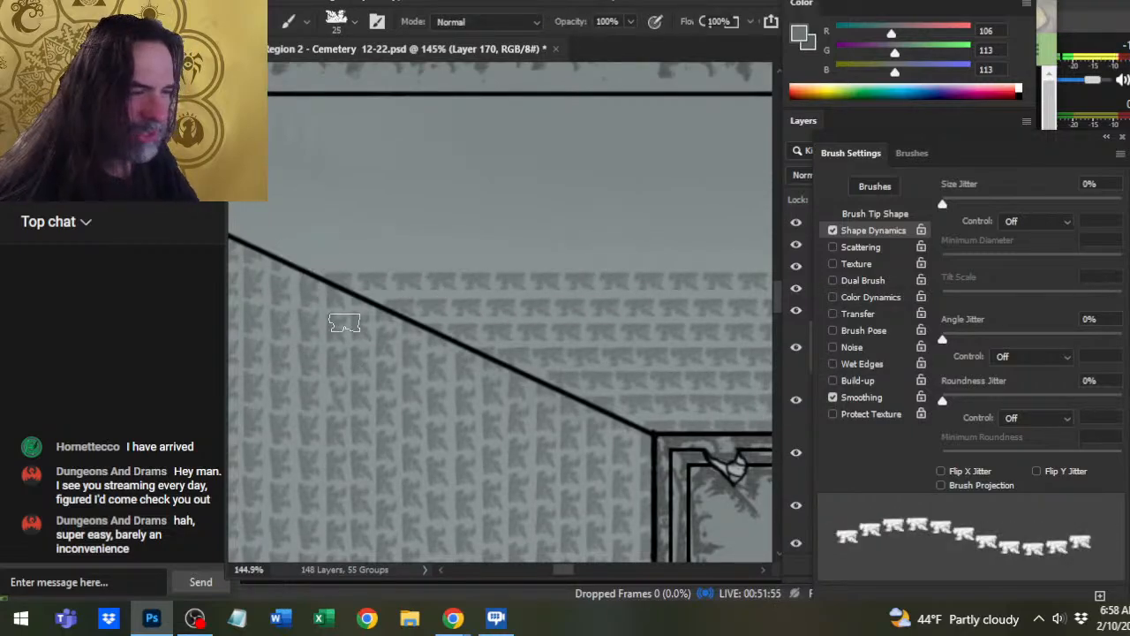
# - Lasso the entire seventh shingle row, nudge it slightly down toward the row below, and deselect it
pyautogui.moveTo(596, 413); pyautogui.dragTo(566, 379)
pyautogui.press('l')
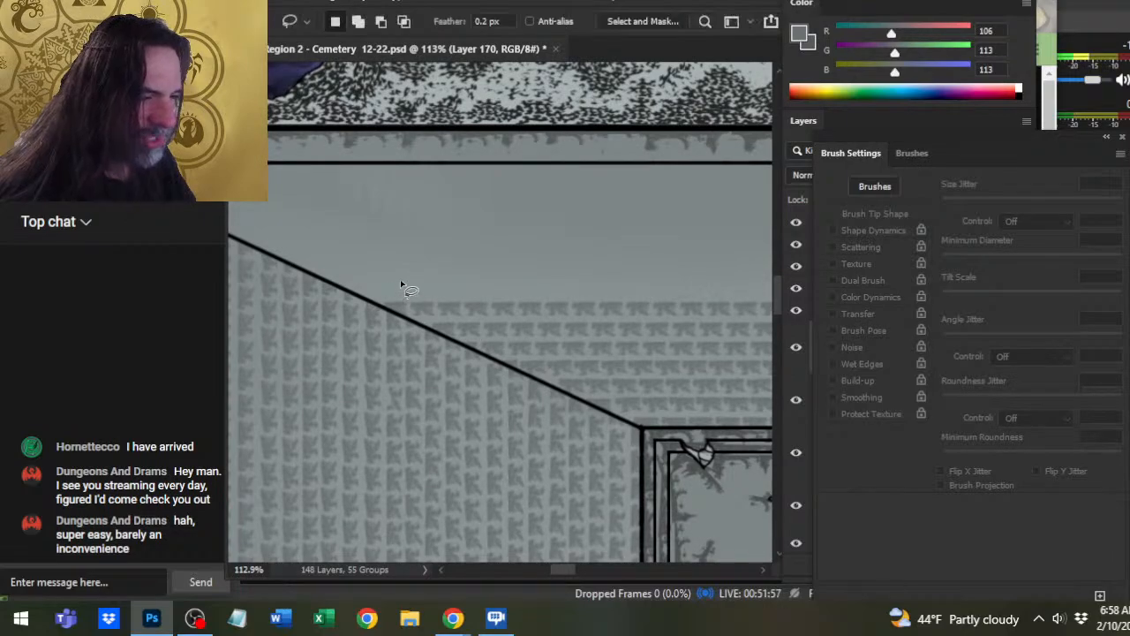
pyautogui.moveTo(420, 320); pyautogui.dragTo(600, 320)
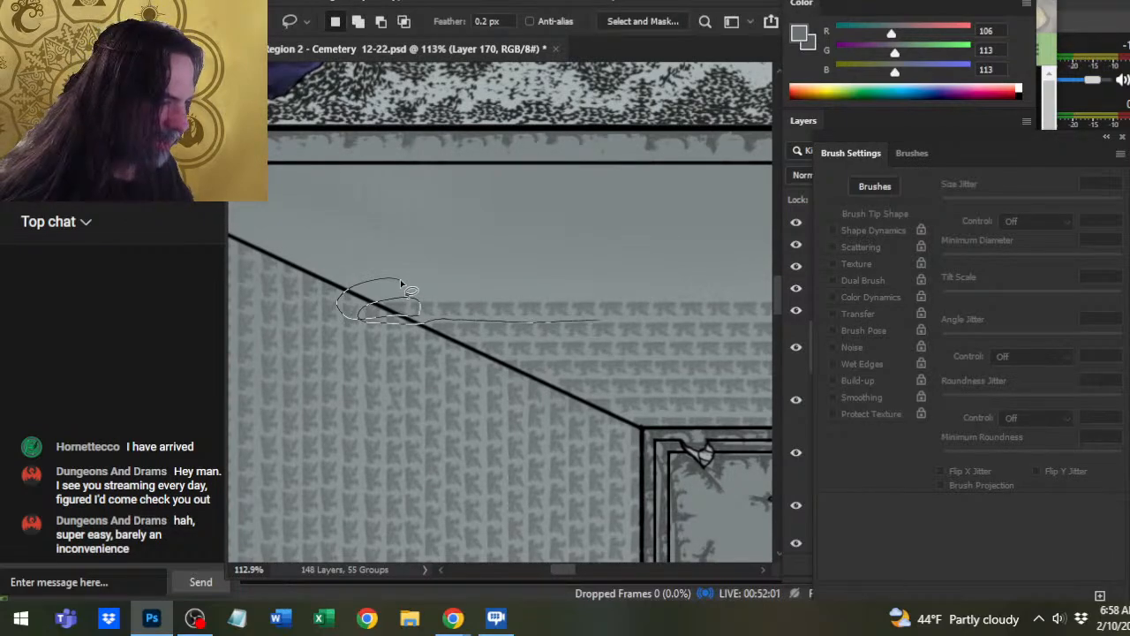
pyautogui.moveTo(401, 281); pyautogui.dragTo(401, 280)
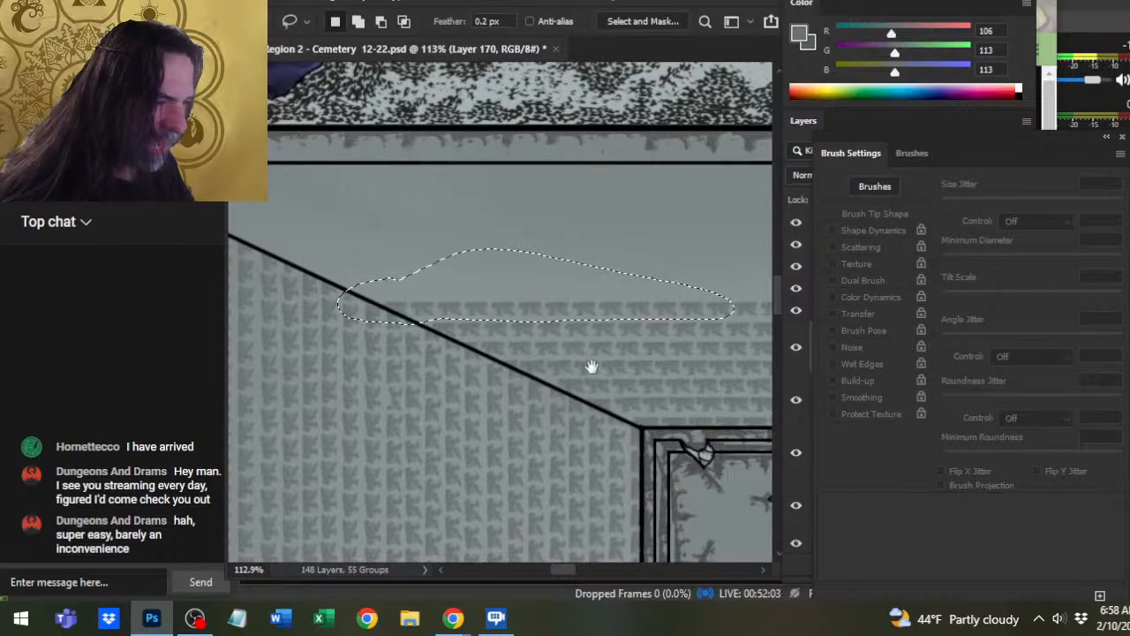
pyautogui.moveTo(591, 369); pyautogui.dragTo(517, 358)
pyautogui.press('alt')
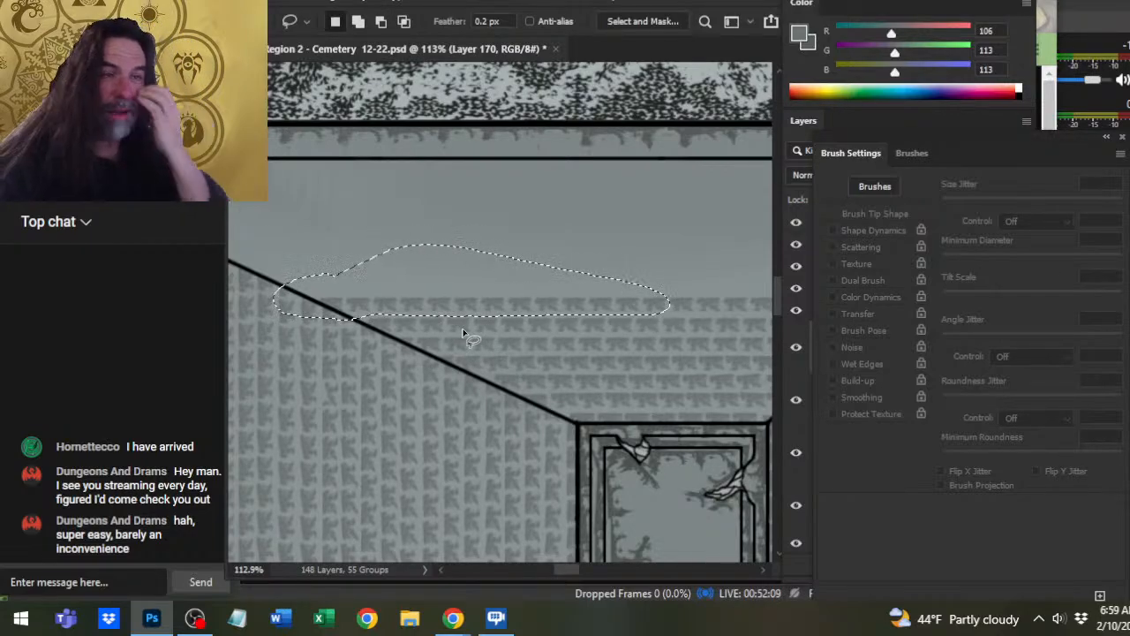
pyautogui.press('space')
pyautogui.moveTo(601, 406); pyautogui.dragTo(421, 385)
pyautogui.press('shift')
pyautogui.moveTo(505, 245)
pyautogui.mouseDown()
pyautogui.moveTo(449, 268)
pyautogui.moveTo(462, 291)
pyautogui.moveTo(707, 292)
pyautogui.moveTo(592, 246)
pyautogui.mouseUp()
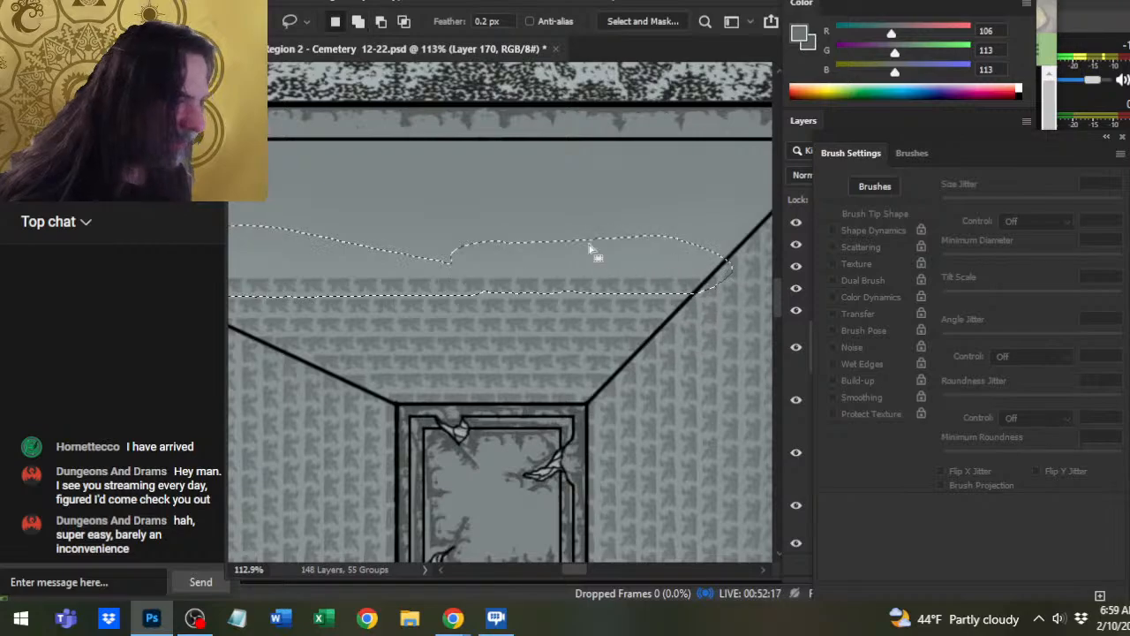
pyautogui.press('v')
pyautogui.hotkey('ctrl', 'Up')
pyautogui.hotkey('ctrl', 'Down')
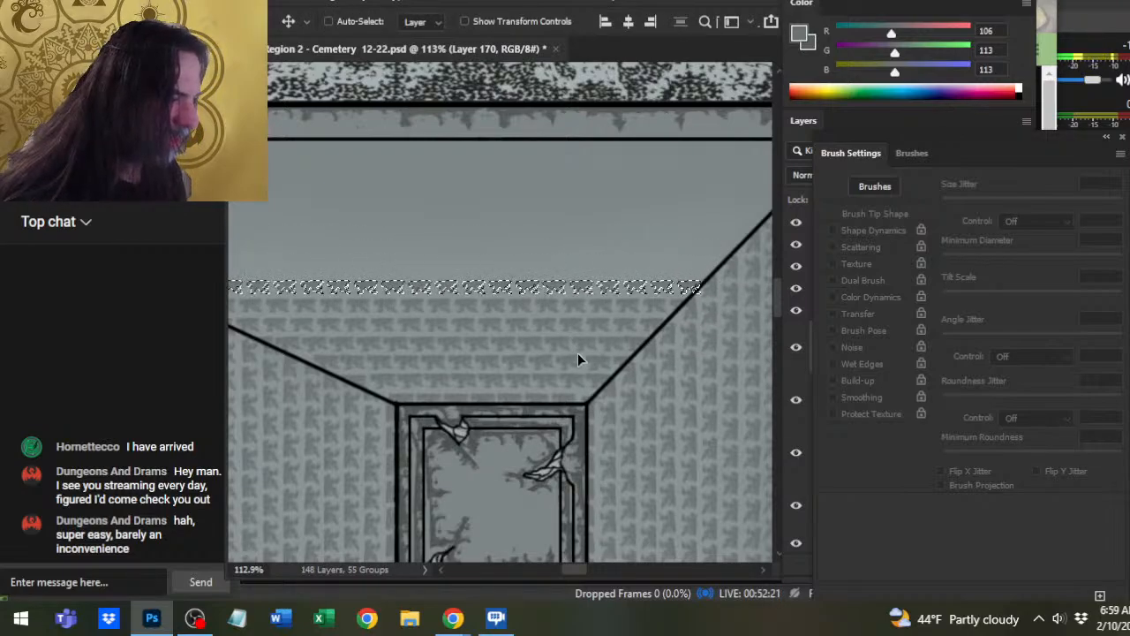
pyautogui.press('l')
pyautogui.hotkey('ctrl', 'd')
# - Paint the eighth shingle row from the right ridge across the upper slope and erase its spill past the left ridge
pyautogui.press('b')
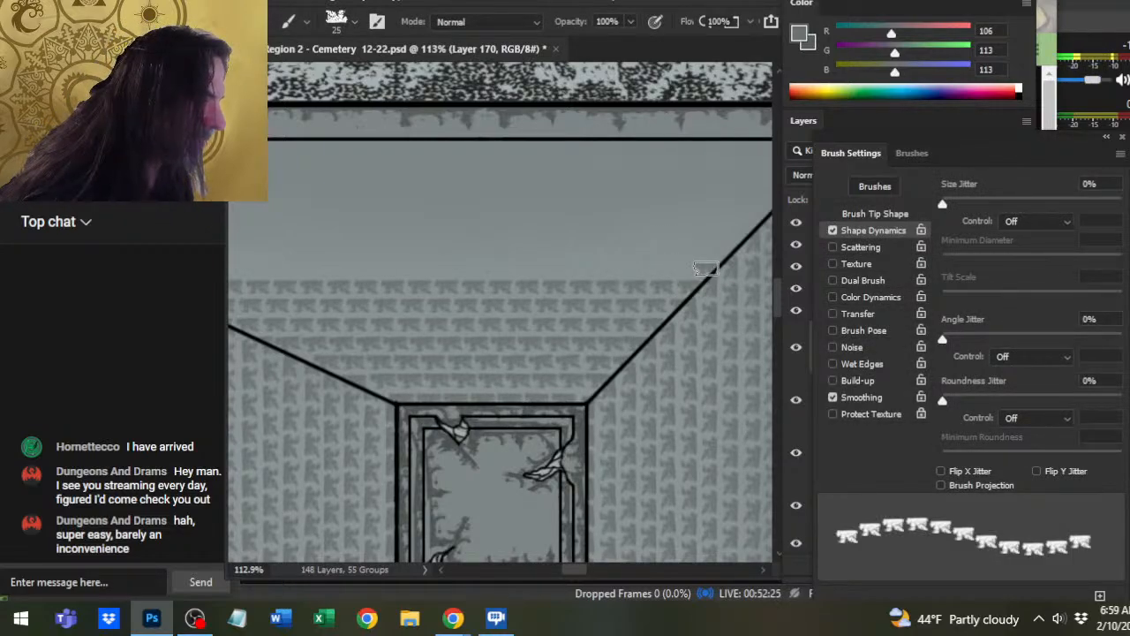
pyautogui.moveTo(706, 267)
pyautogui.mouseDown()
pyautogui.moveTo(610, 314)
pyautogui.moveTo(234, 320)
pyautogui.moveTo(18, 305)
pyautogui.mouseUp()
pyautogui.hscroll(-3, 327, 303)
pyautogui.press('e')
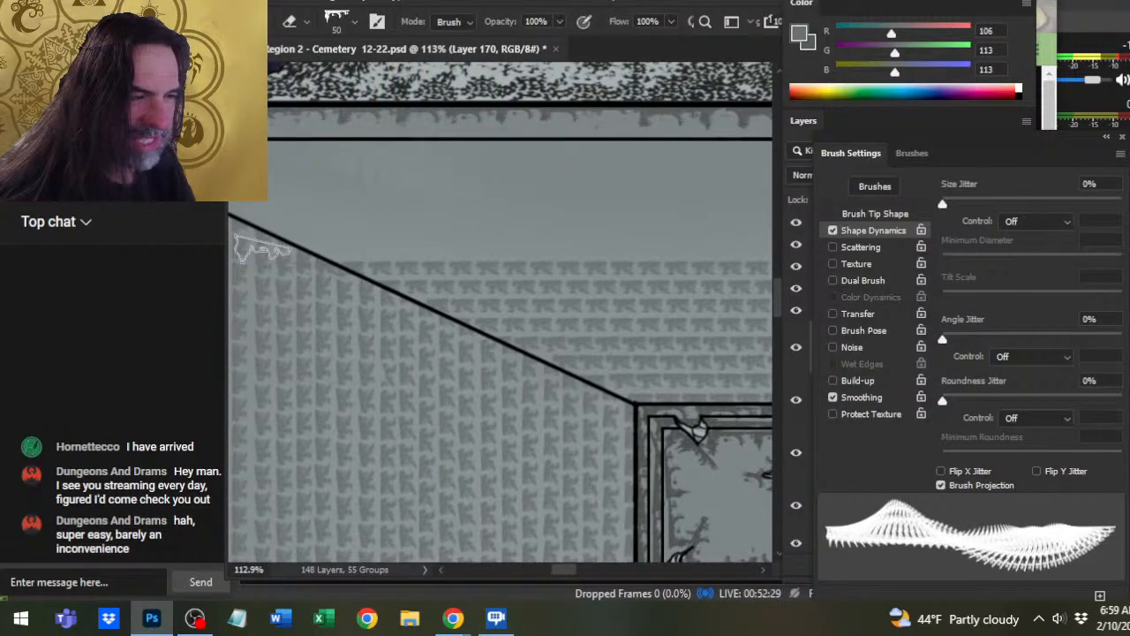
# - Paint the ninth shingle row from the left ridge across the upper slope and erase its spill past the right ridge
pyautogui.press('b')
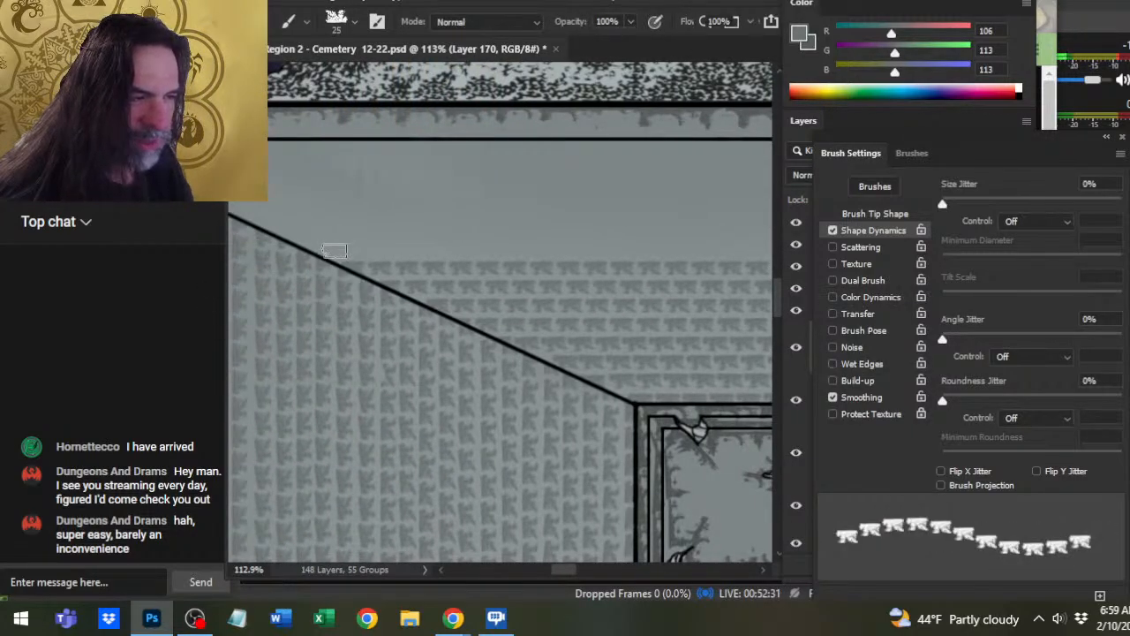
pyautogui.moveTo(331, 251); pyautogui.dragTo(747, 251)
pyautogui.hscroll(5, 751, 250)
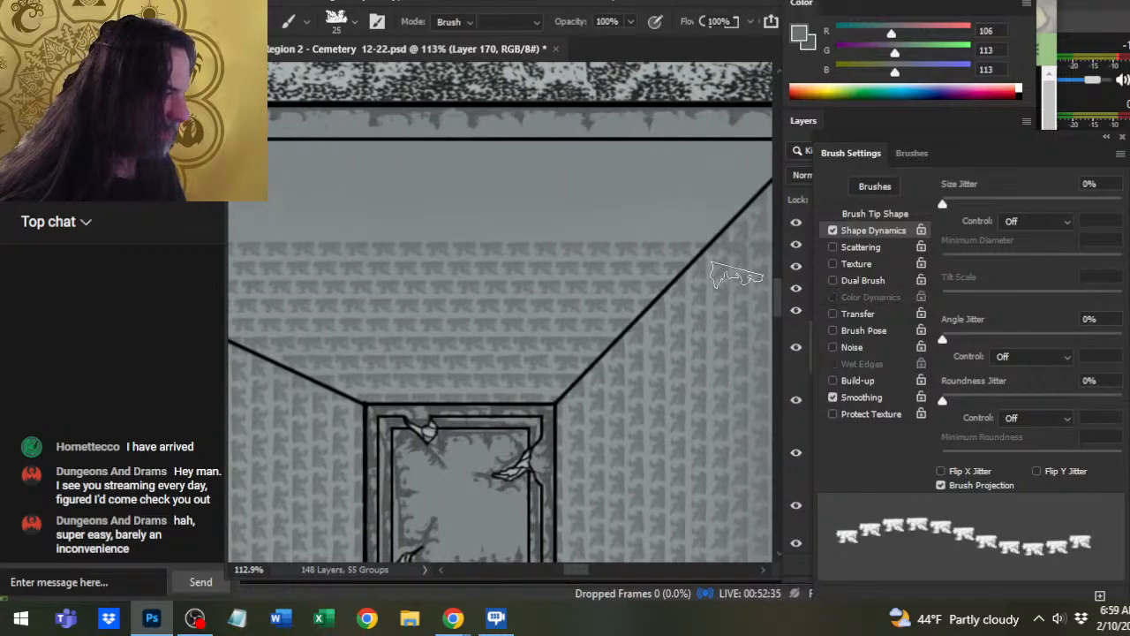
pyautogui.press('e')
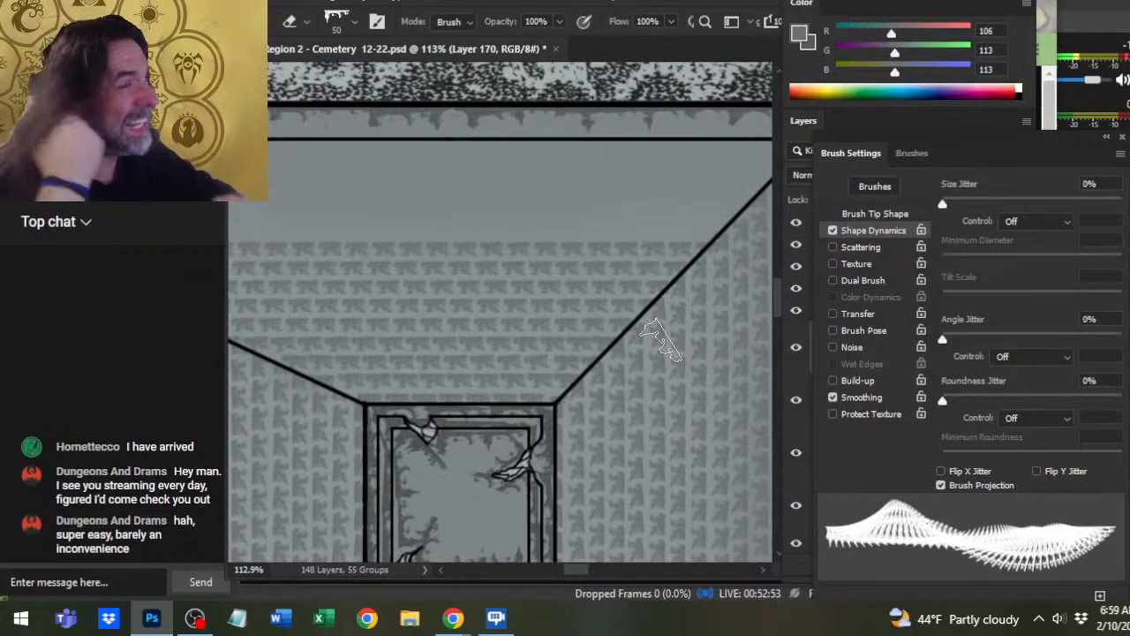
# - Paint a straight tenth shingle row above the ninth, spanning the upper slope between both ridges
pyautogui.press('b')
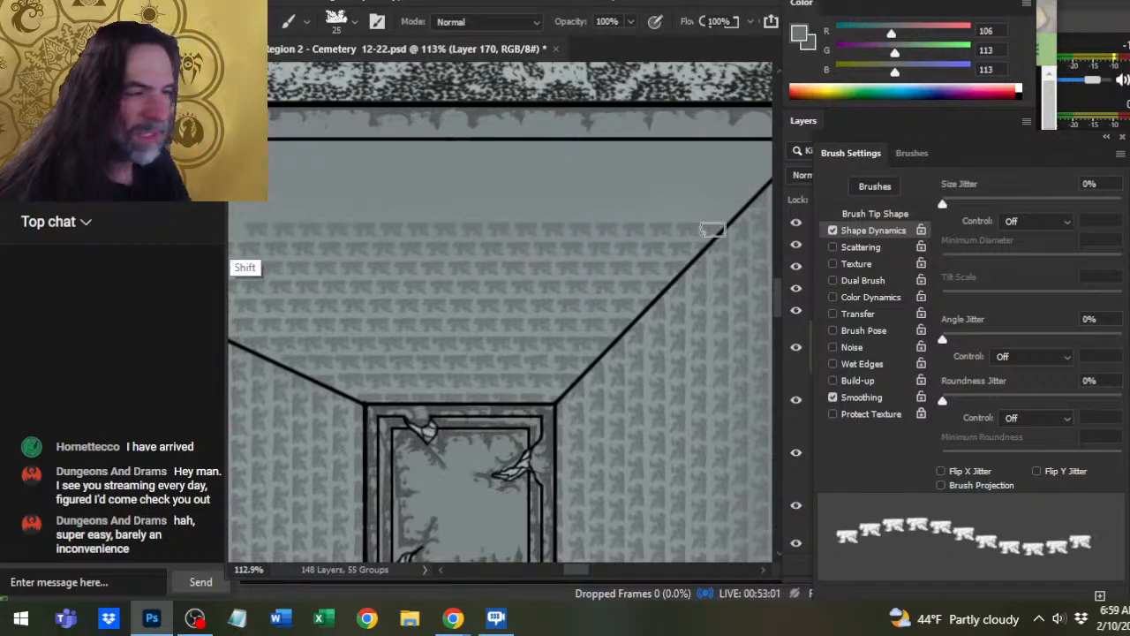
pyautogui.hscroll(-3, 712, 229)
pyautogui.hscroll(-6, 329, 312)
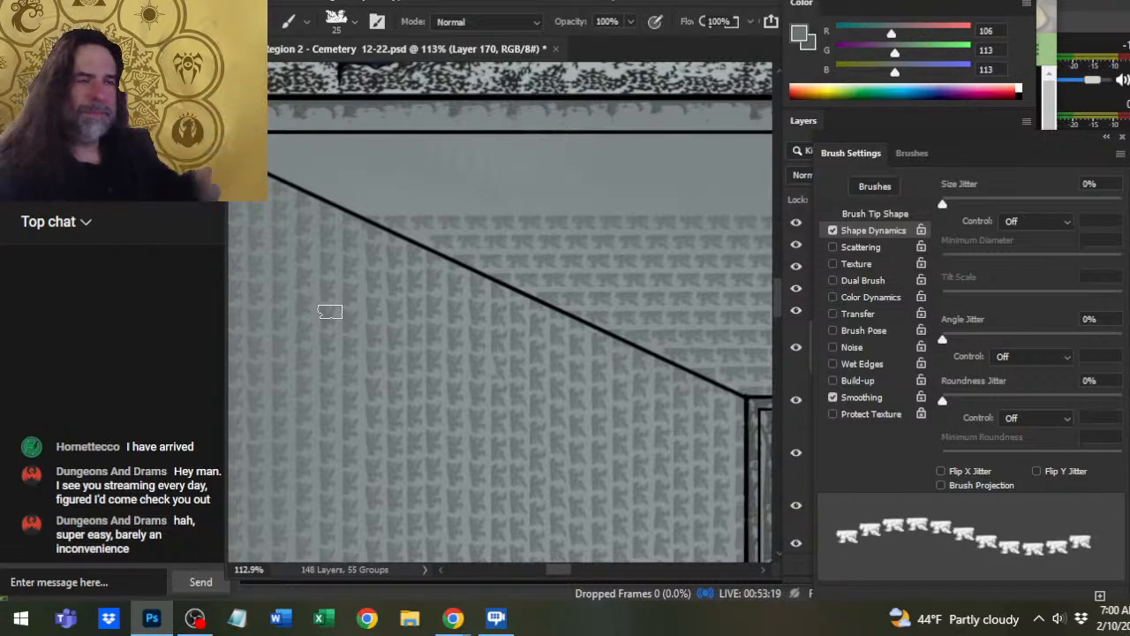
# - Check the broadcast in OBS and on the YouTube livestream page, and return to the map in Photoshop
pyautogui.hotkey('alt', 'Tab')
pyautogui.hotkey('alt', 'Tab')
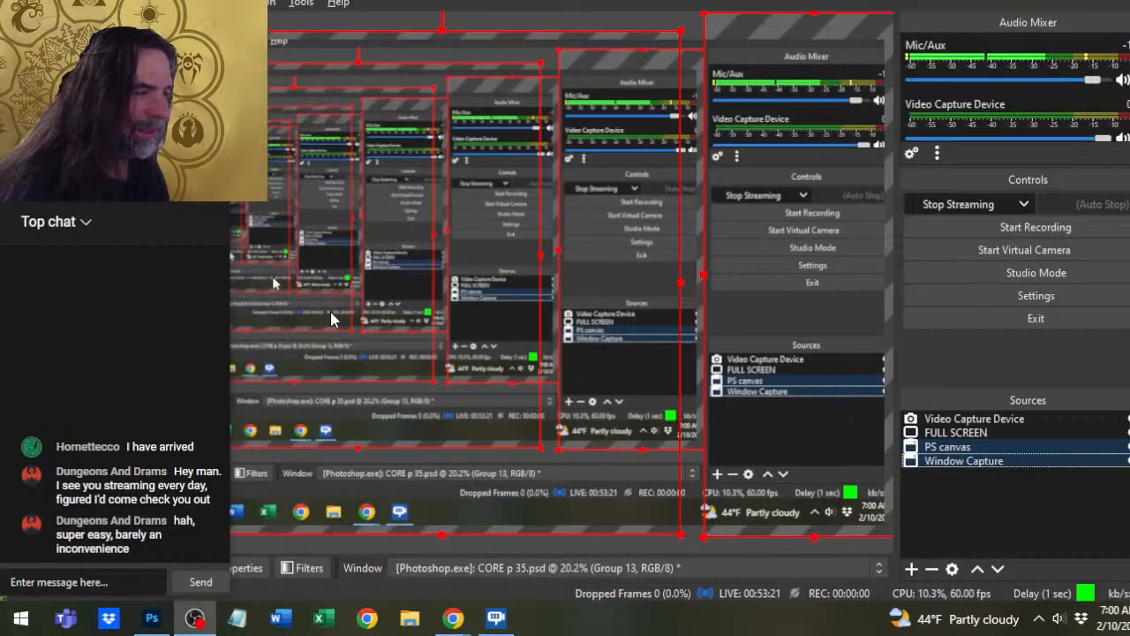
pyautogui.hotkey('alt', 'Tab')
pyautogui.hotkey('alt', 'Tab')
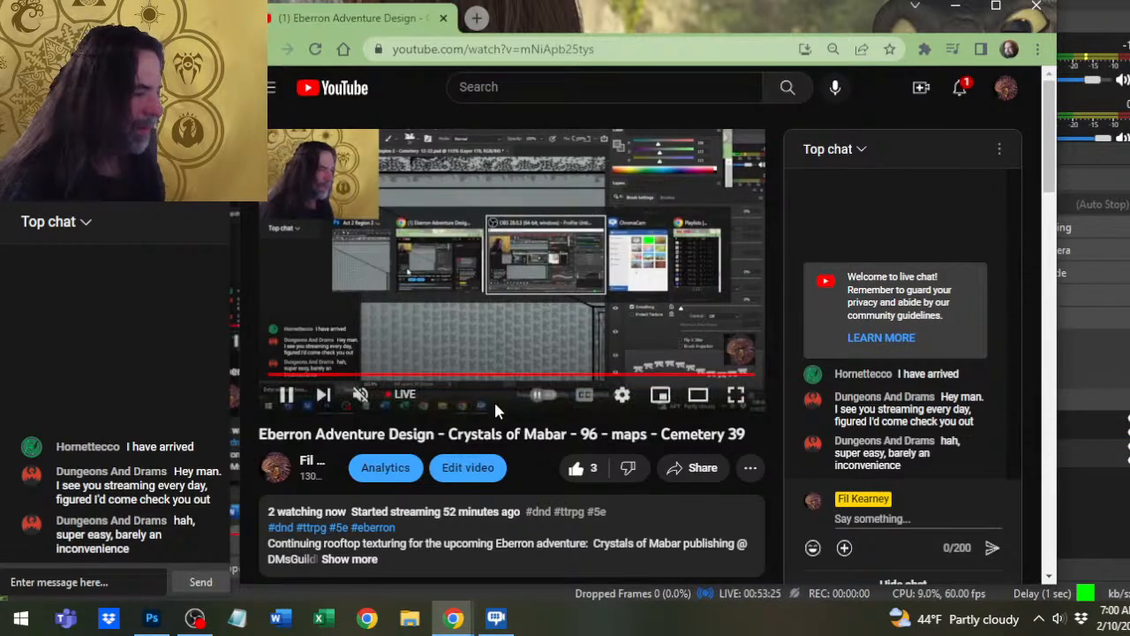
pyautogui.hotkey('alt', 'Tab')
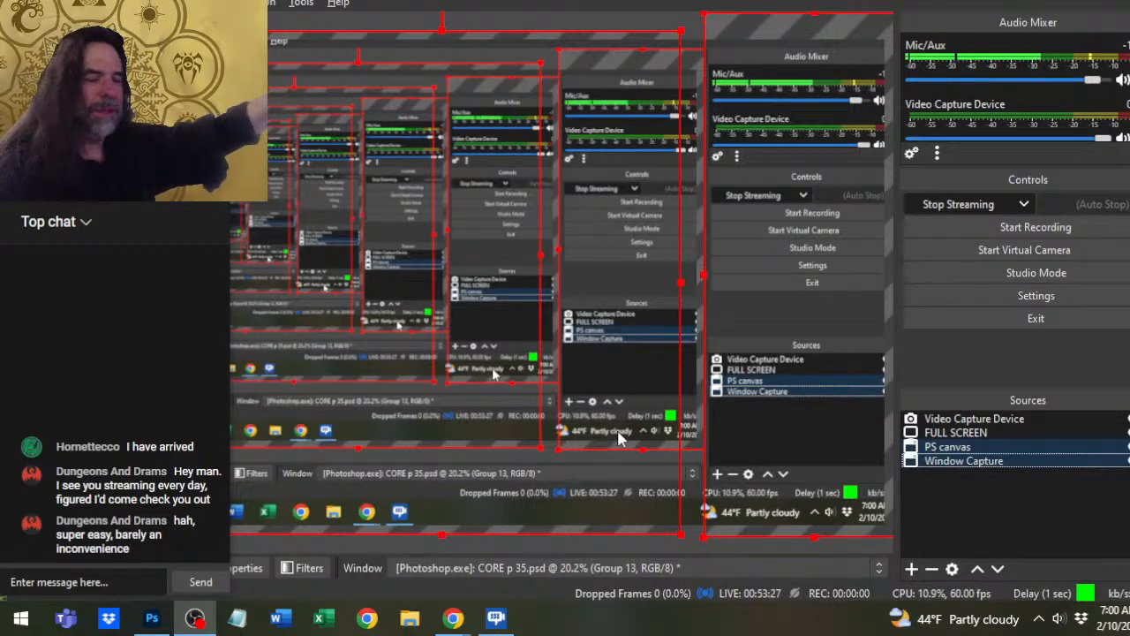
pyautogui.hotkey('alt', 'Tab')
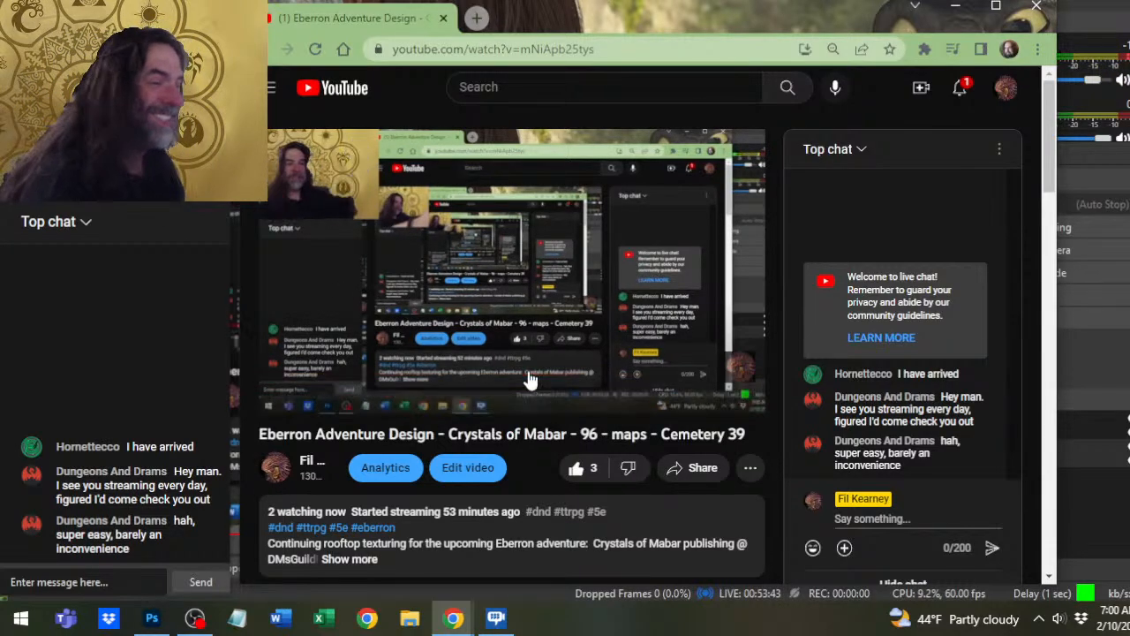
pyautogui.hotkey('alt', 'Tab')
pyautogui.hotkey('alt', 'Tab')
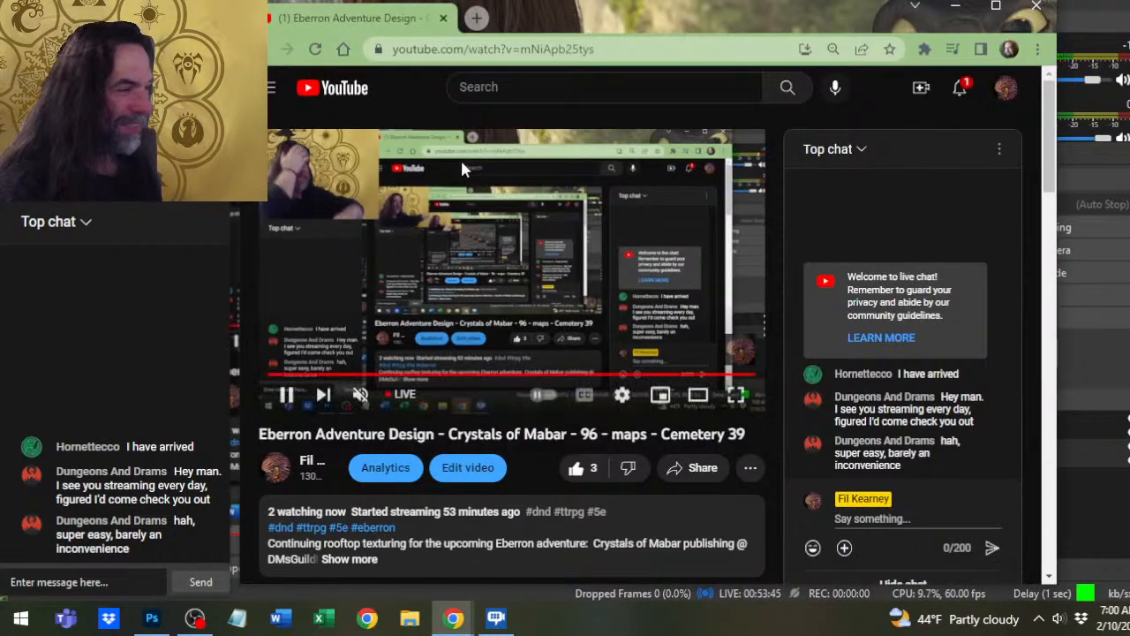
pyautogui.hotkey('alt', 'Tab')
pyautogui.hotkey('alt', 'Tab')
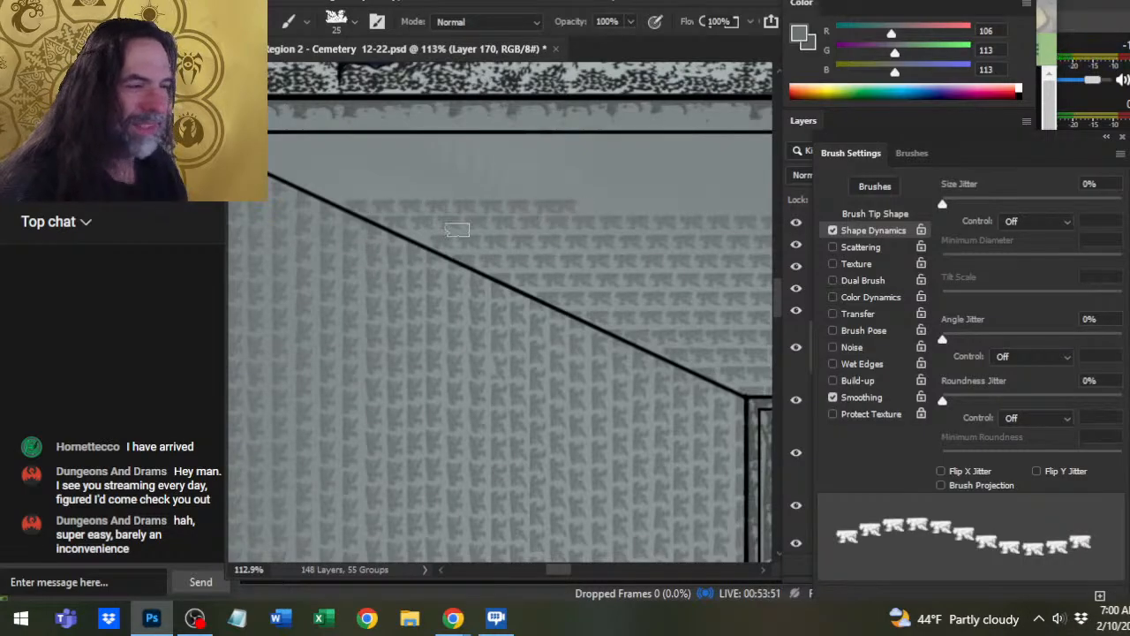
# - Paint the eleventh shingle row above the tenth, running from the left ridge to the right ridge
pyautogui.moveTo(338, 202); pyautogui.dragTo(771, 210)
pyautogui.hscroll(10, 338, 202)
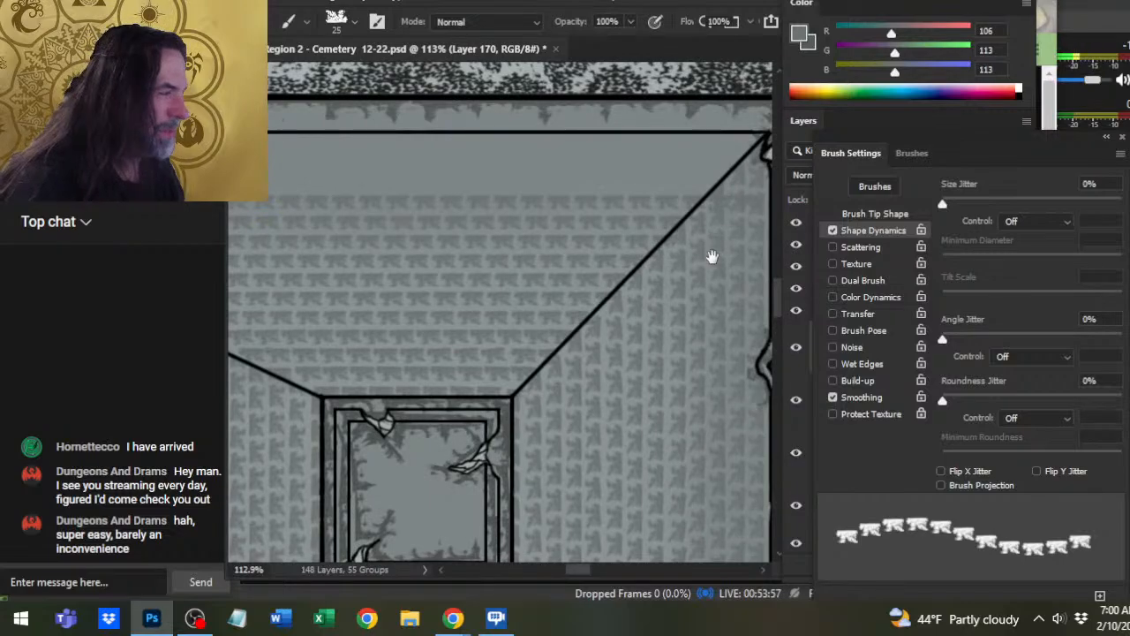
# - Trim the ends of the eleventh shingle row along the right and left ridges with the eraser
pyautogui.moveTo(713, 257); pyautogui.dragTo(628, 312)
pyautogui.press('e')
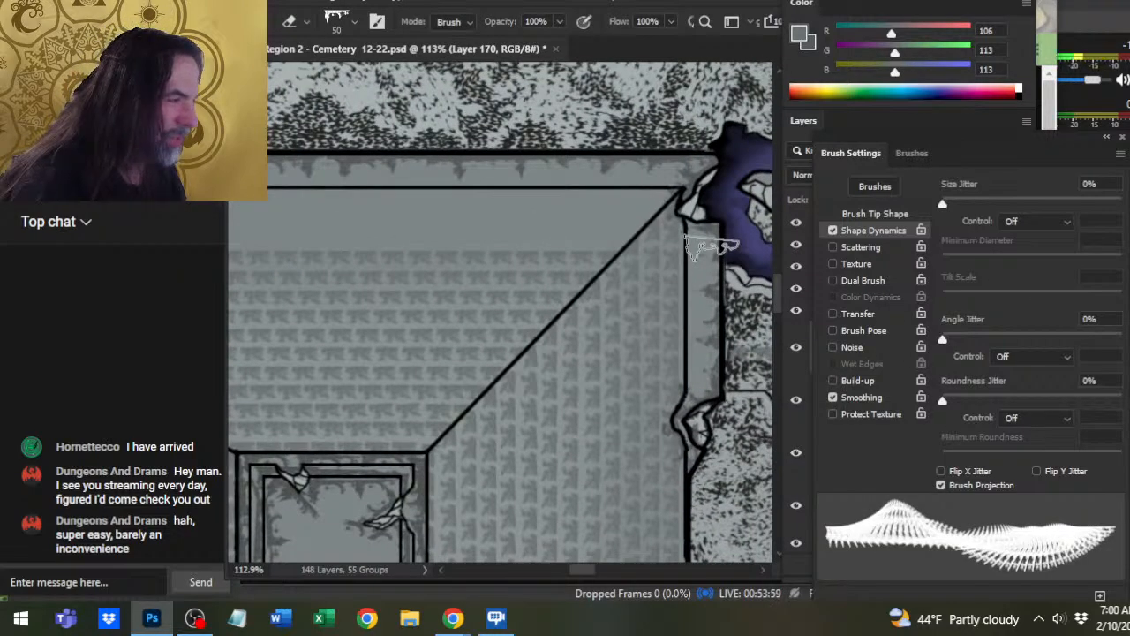
pyautogui.moveTo(429, 386); pyautogui.dragTo(694, 356)
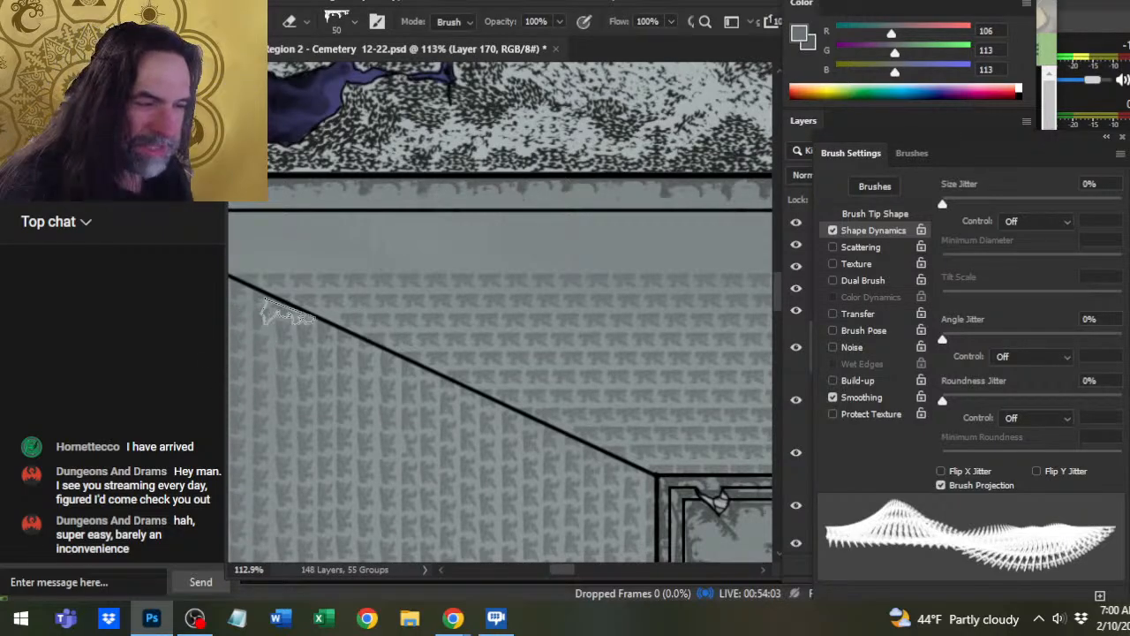
pyautogui.press('b')
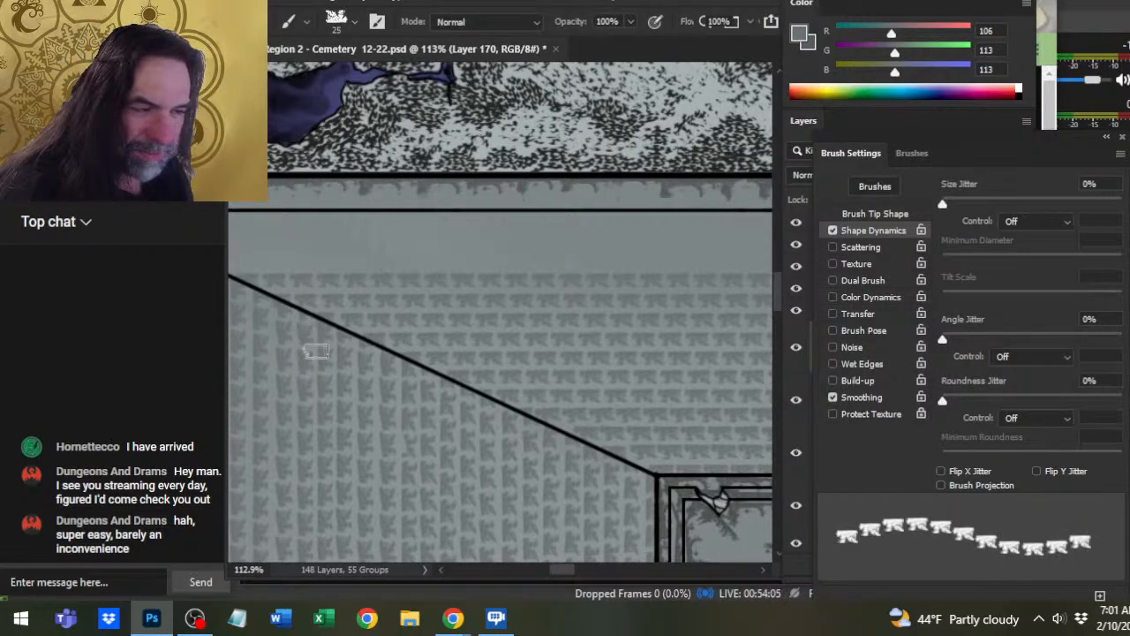
pyautogui.press('e')
pyautogui.moveTo(320, 361); pyautogui.dragTo(504, 434)
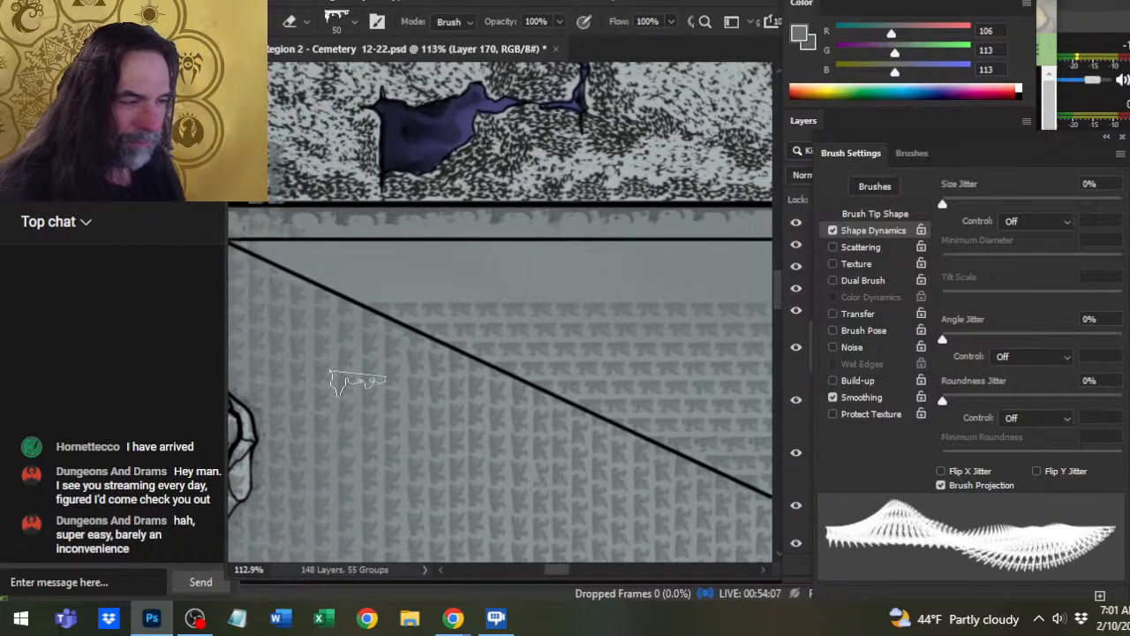
# - Paint the twelfth shingle row from the left ridge across the upper slope and erase its spill past the right ridge
pyautogui.press('b')
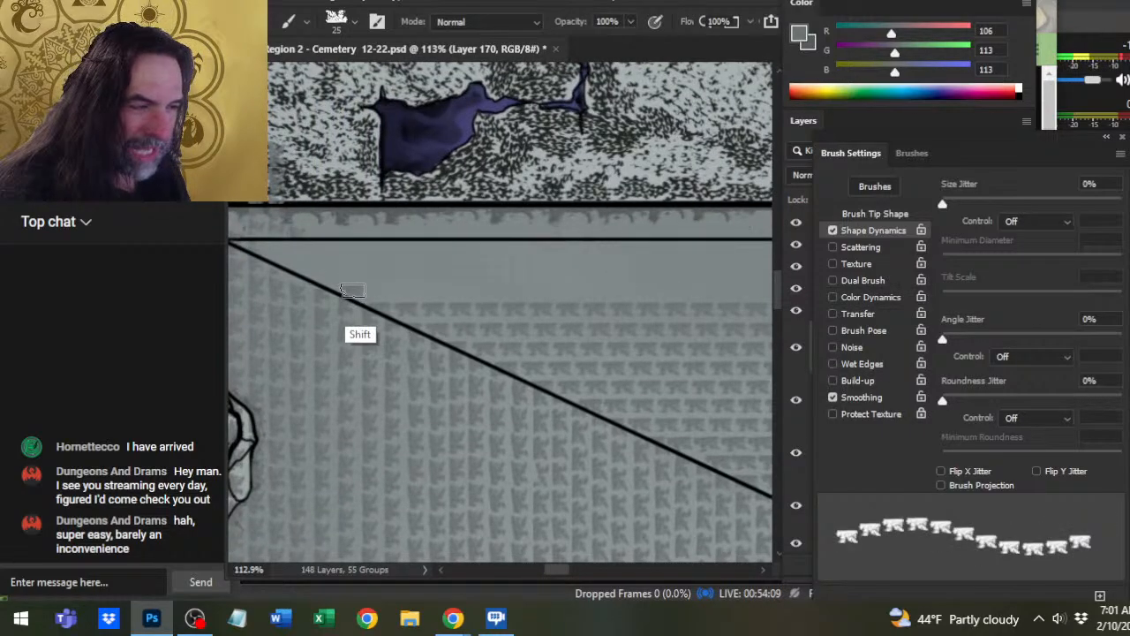
pyautogui.hscroll(5, 707, 296)
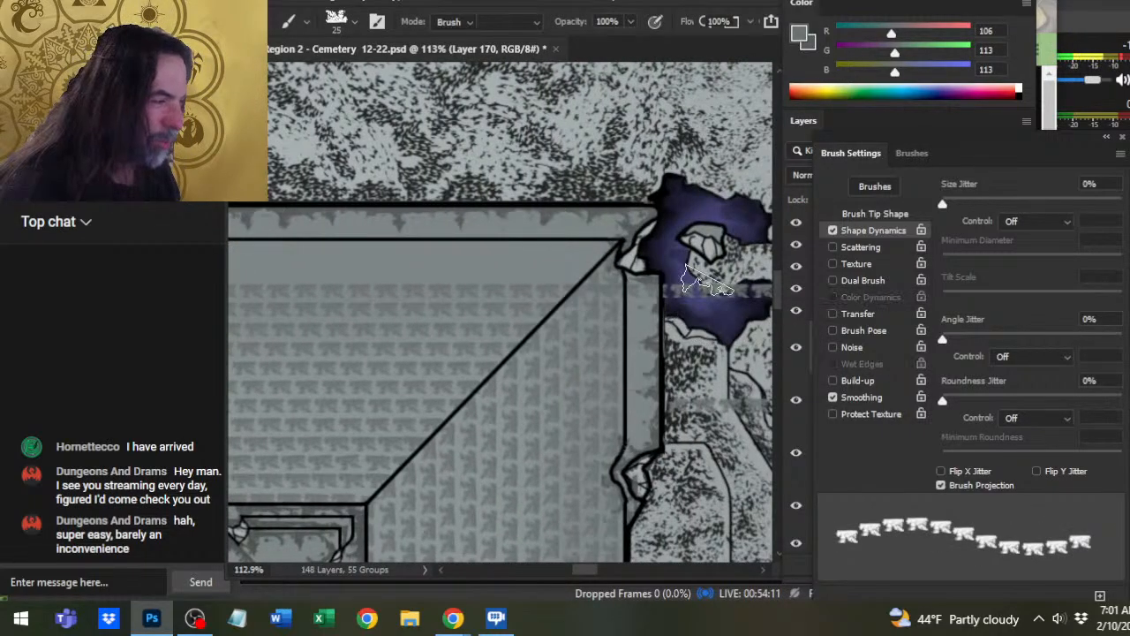
pyautogui.press('e')
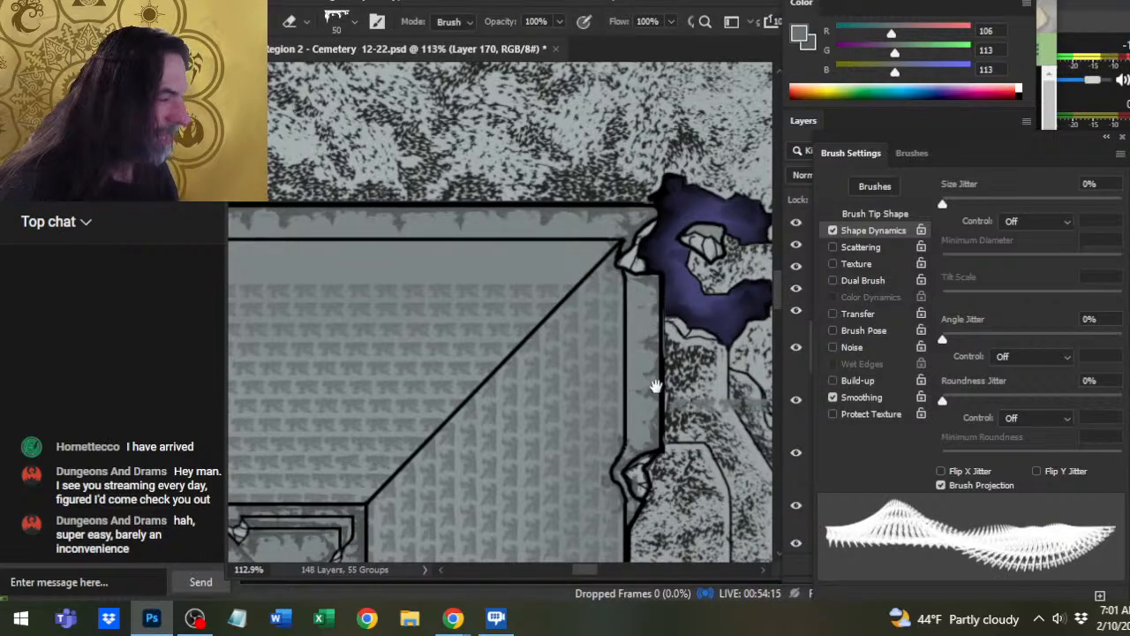
pyautogui.hscroll(3, 656, 384)
pyautogui.hscroll(-3, 477, 354)
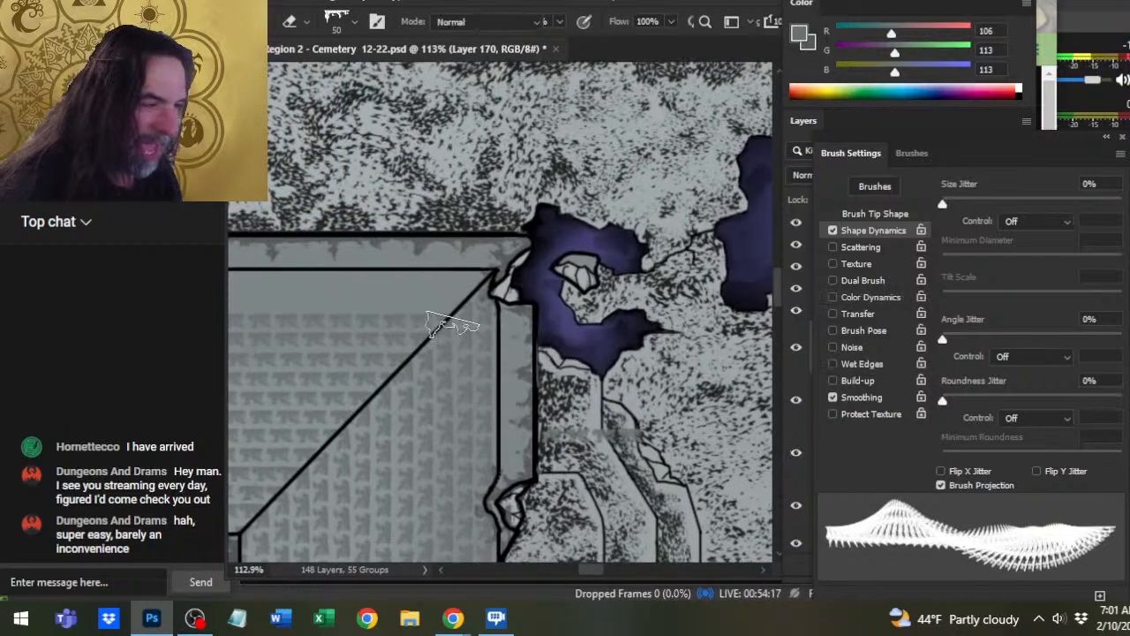
# - Paint the thirteenth shingle row above the twelfth and trim its ends at the ridges
pyautogui.press('b')
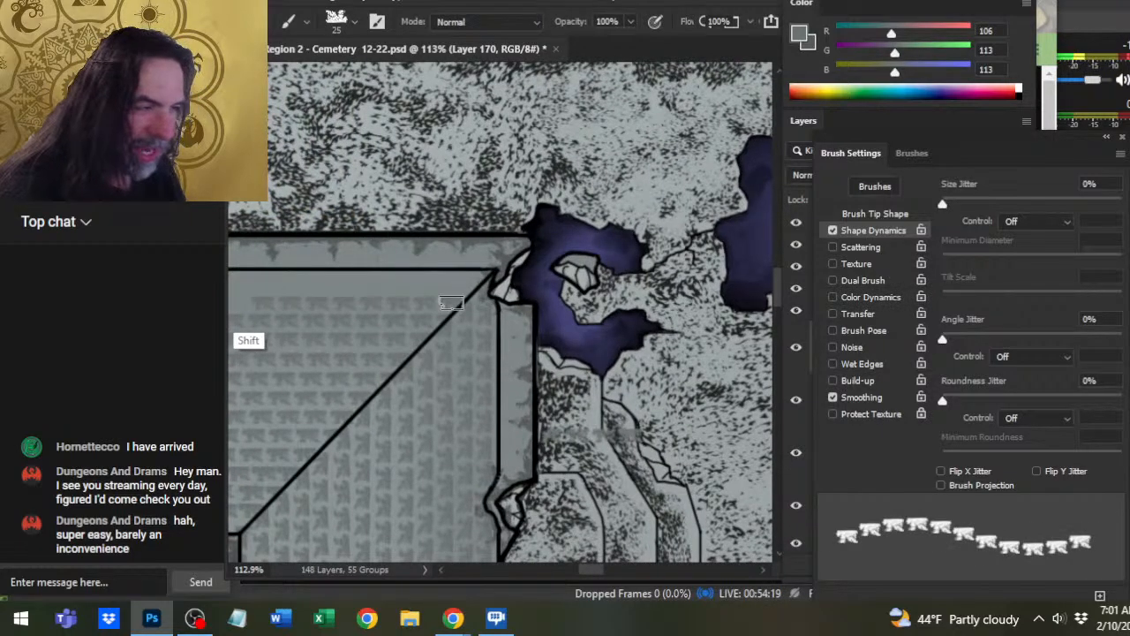
pyautogui.hscroll(-5, 231, 339)
pyautogui.moveTo(592, 435); pyautogui.dragTo(453, 411)
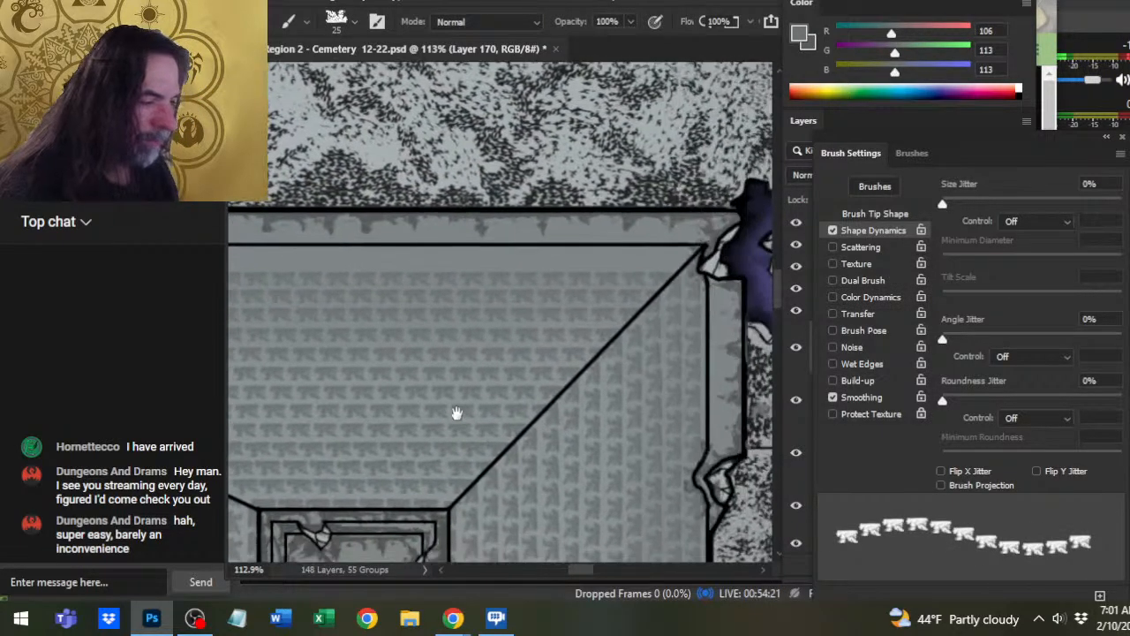
pyautogui.moveTo(643, 280)
pyautogui.mouseDown()
pyautogui.moveTo(203, 280)
pyautogui.moveTo(309, 280)
pyautogui.mouseUp()
pyautogui.moveTo(316, 370); pyautogui.dragTo(404, 396)
pyautogui.press('e')
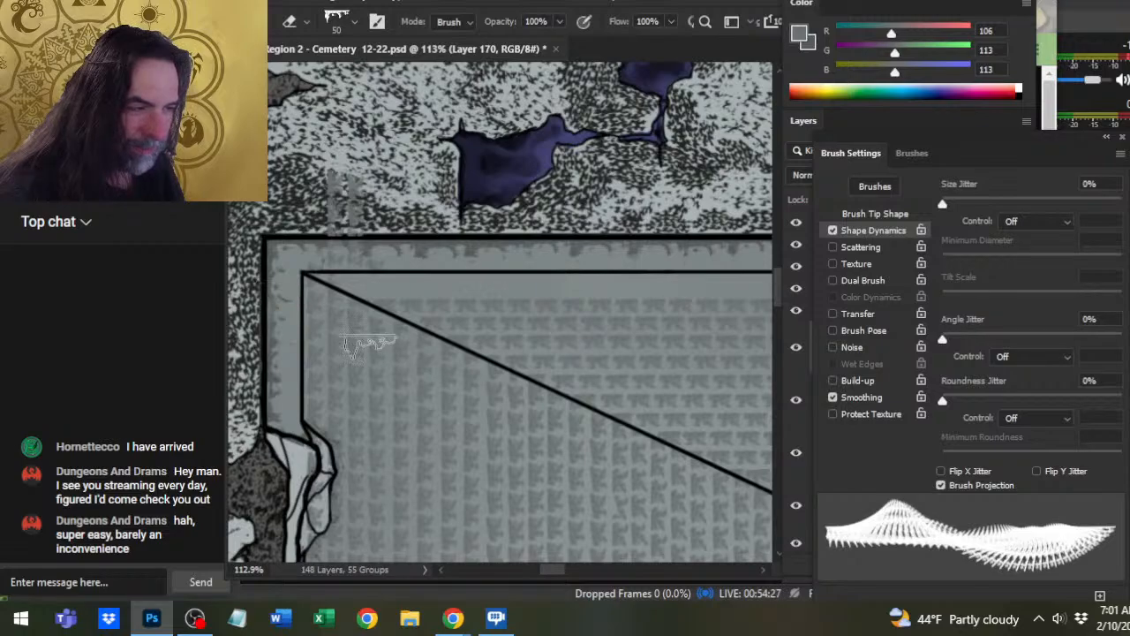
# - Paint the last shingle row just below the roof's upper edge, from the left ridge to the right ridge, and clean its end
pyautogui.press('b')
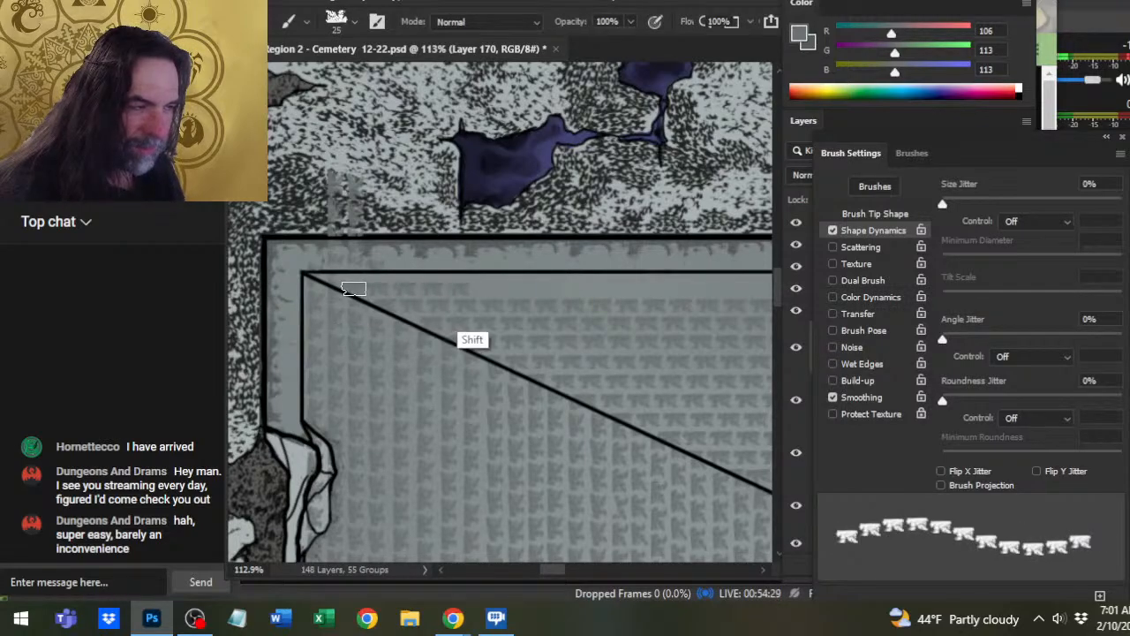
pyautogui.moveTo(354, 286)
pyautogui.mouseDown()
pyautogui.moveTo(353, 329)
pyautogui.moveTo(779, 355)
pyautogui.moveTo(353, 285)
pyautogui.moveTo(764, 306)
pyautogui.mouseUp()
pyautogui.moveTo(669, 347); pyautogui.dragTo(607, 376)
pyautogui.moveTo(706, 323); pyautogui.dragTo(744, 286)
pyautogui.press('e')
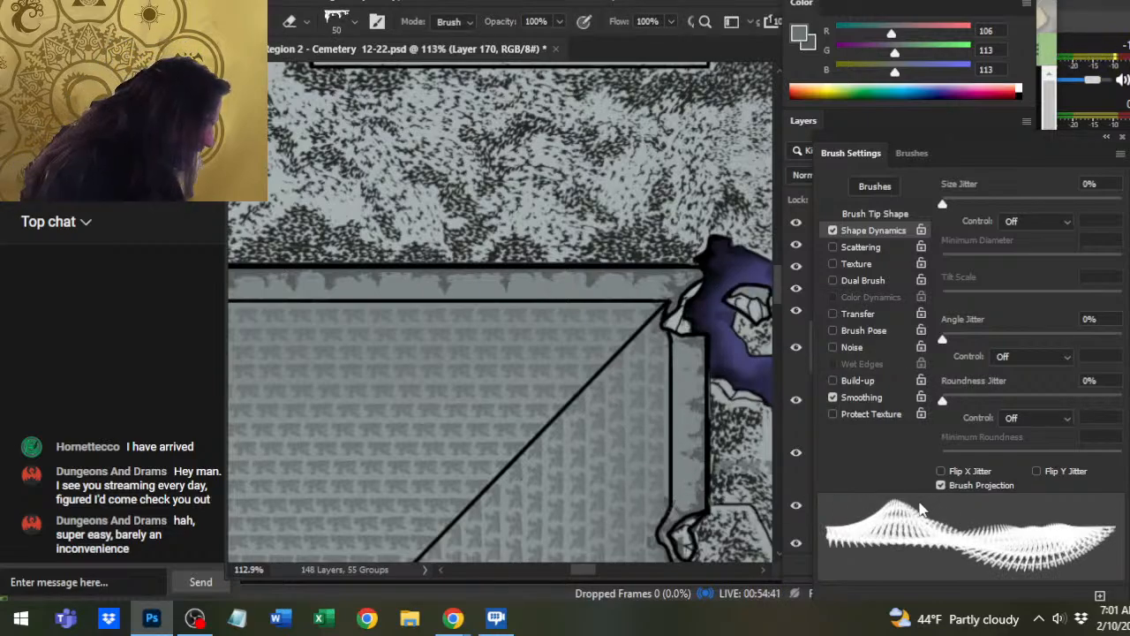
# - Turn on Brush Projection for the shingle brush, set its spacing to 1%, and close the brush settings
pyautogui.press('b')
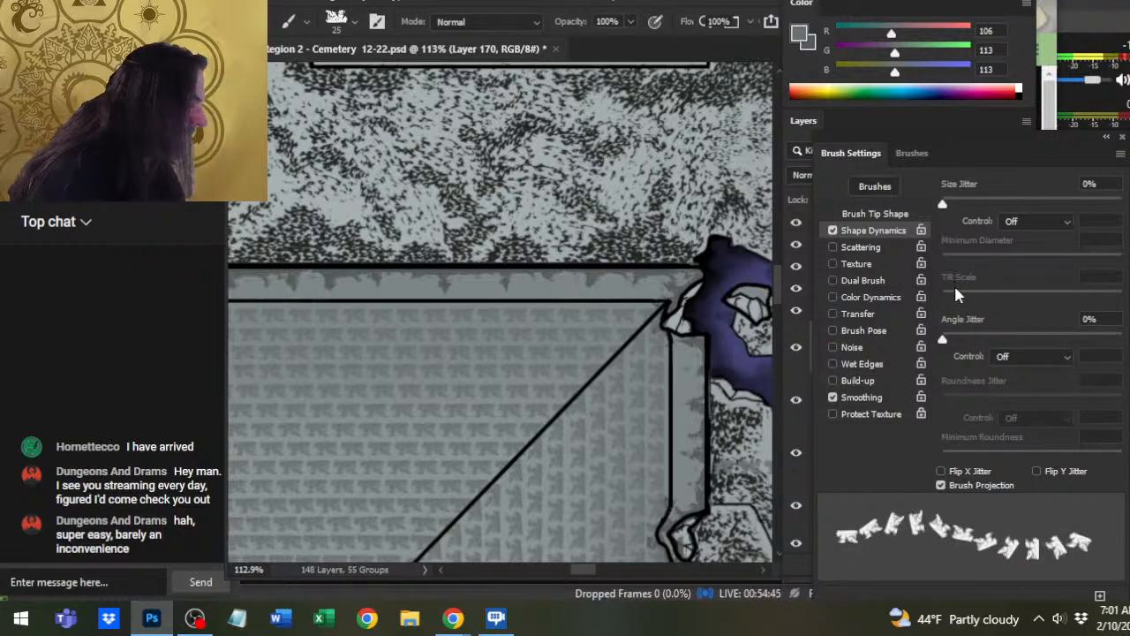
pyautogui.click(901, 214)
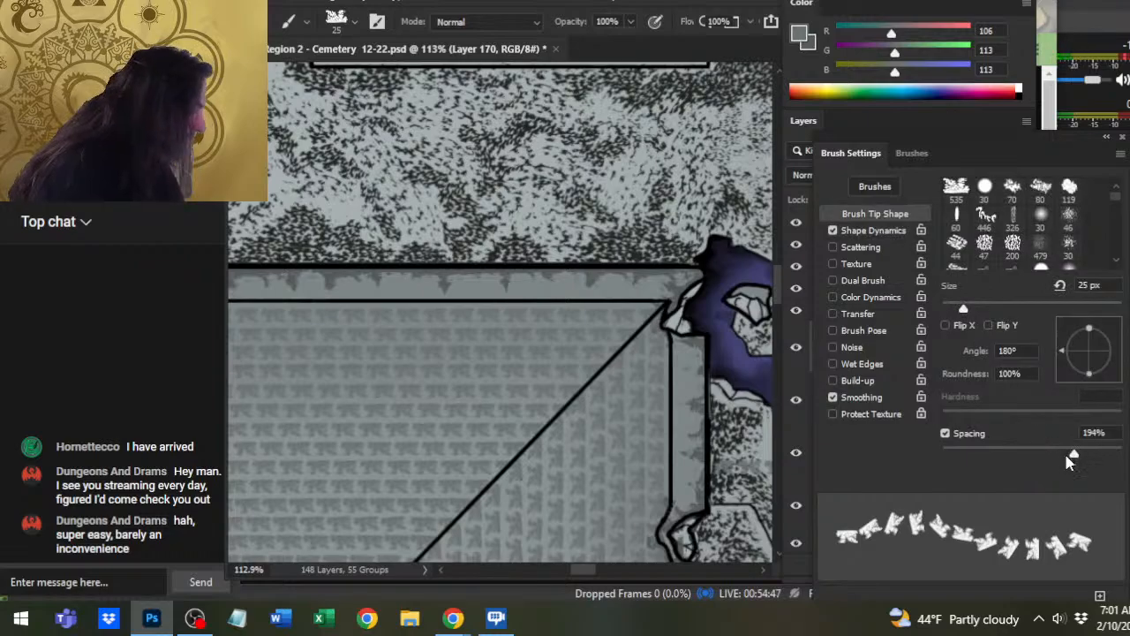
pyautogui.moveTo(1075, 457); pyautogui.dragTo(943, 453)
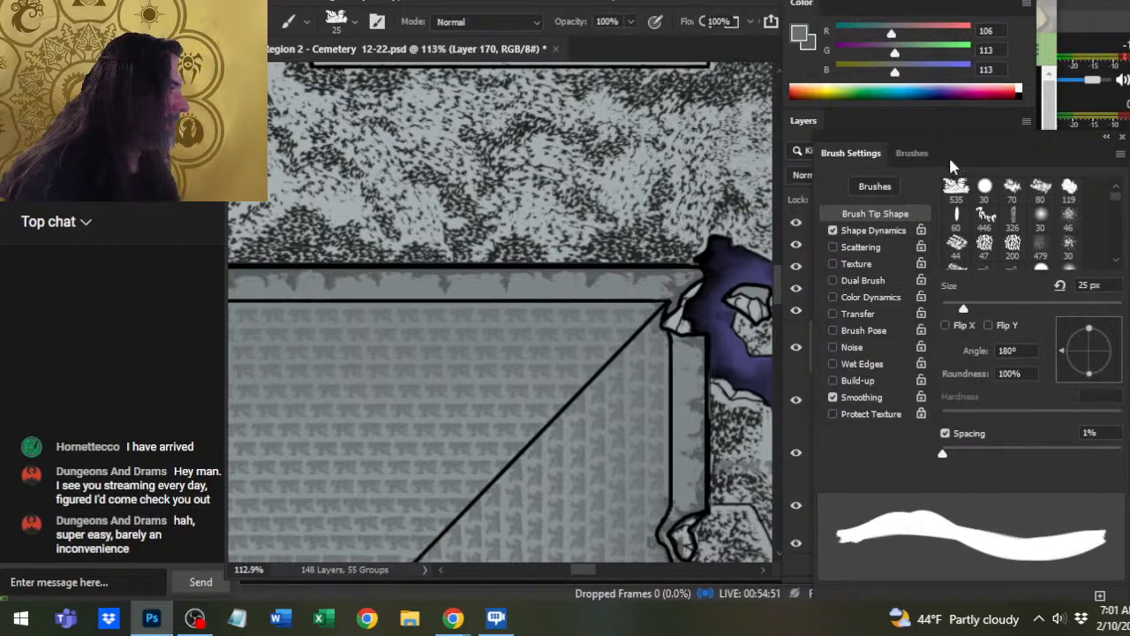
pyautogui.click(1123, 139)
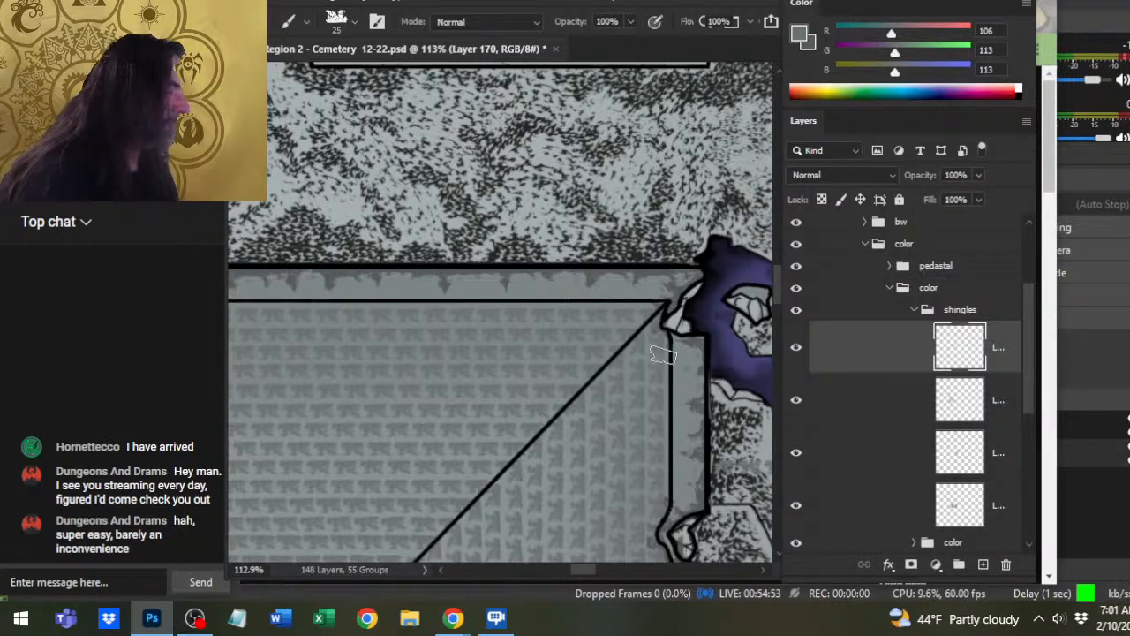
# - Duplicate Layer 170, which holds the upper slope's shingles, keeping the default name
pyautogui.moveTo(652, 353); pyautogui.dragTo(530, 356)
pyautogui.moveTo(517, 480); pyautogui.dragTo(568, 323)
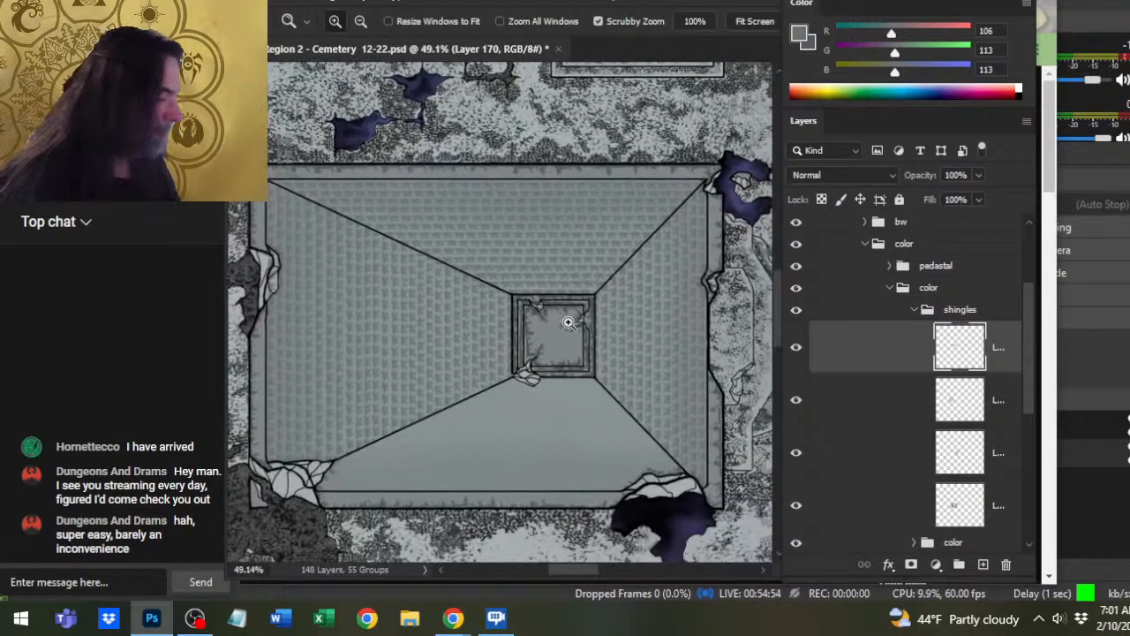
pyautogui.rightClick(906, 367)
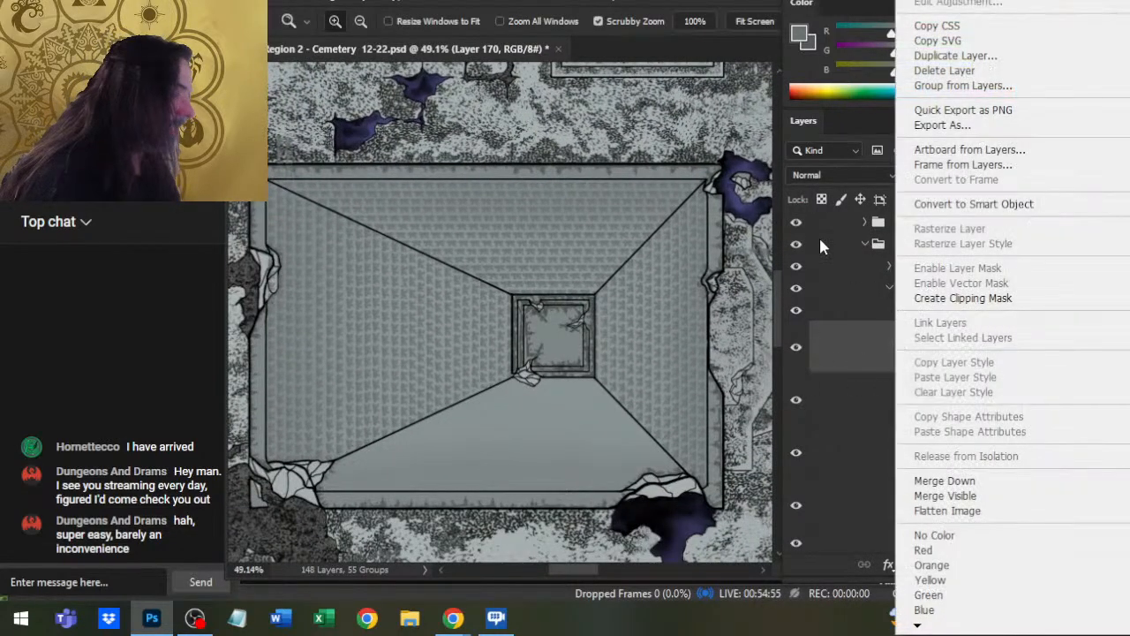
pyautogui.click(1008, 56)
pyautogui.press('Return')
# - Check the livestream page and its chat on YouTube, and return to the map in Photoshop
pyautogui.hotkey('alt', 'Tab')
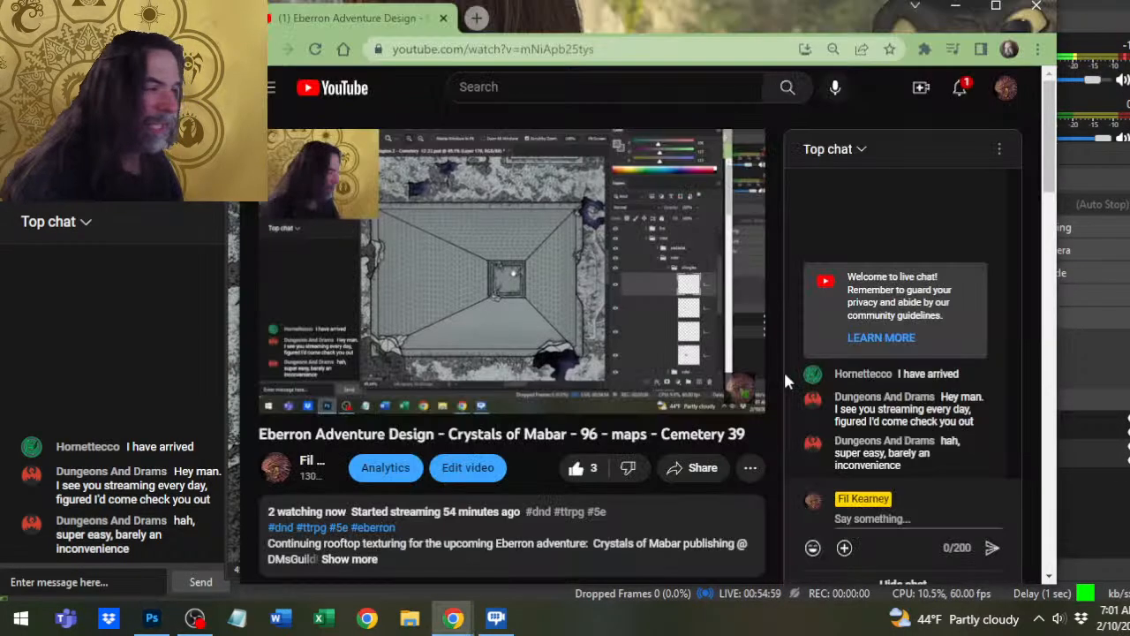
pyautogui.hotkey('alt', 'Tab')
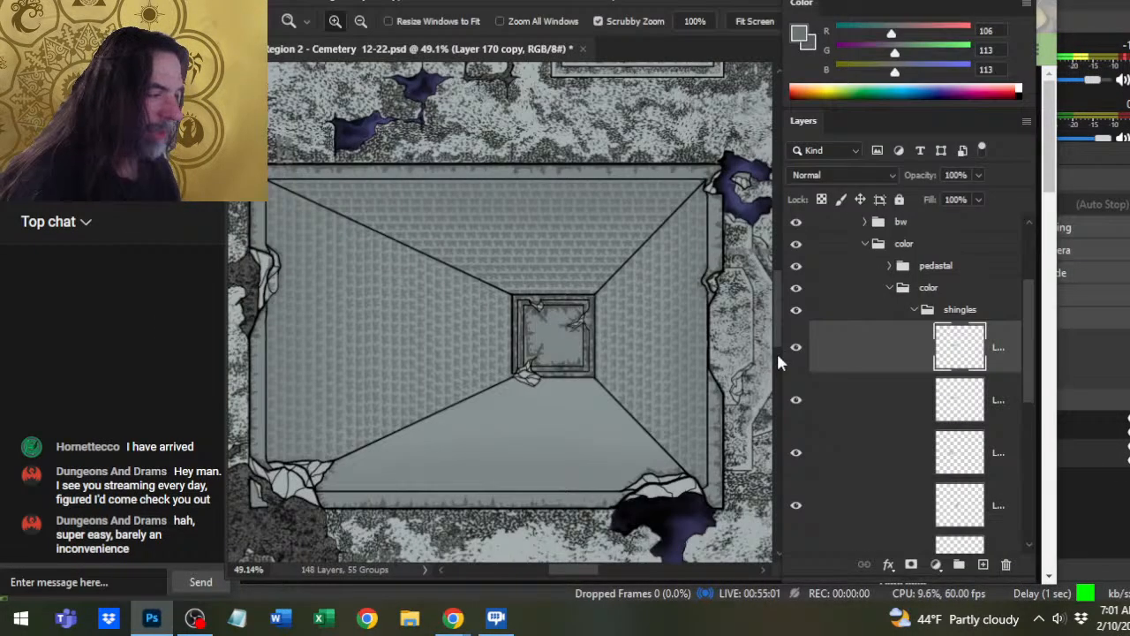
# - Flip the duplicated shingle layer vertically and move it onto the empty lower slope of the roof
pyautogui.moveTo(605, 423); pyautogui.dragTo(613, 366)
pyautogui.press('l')
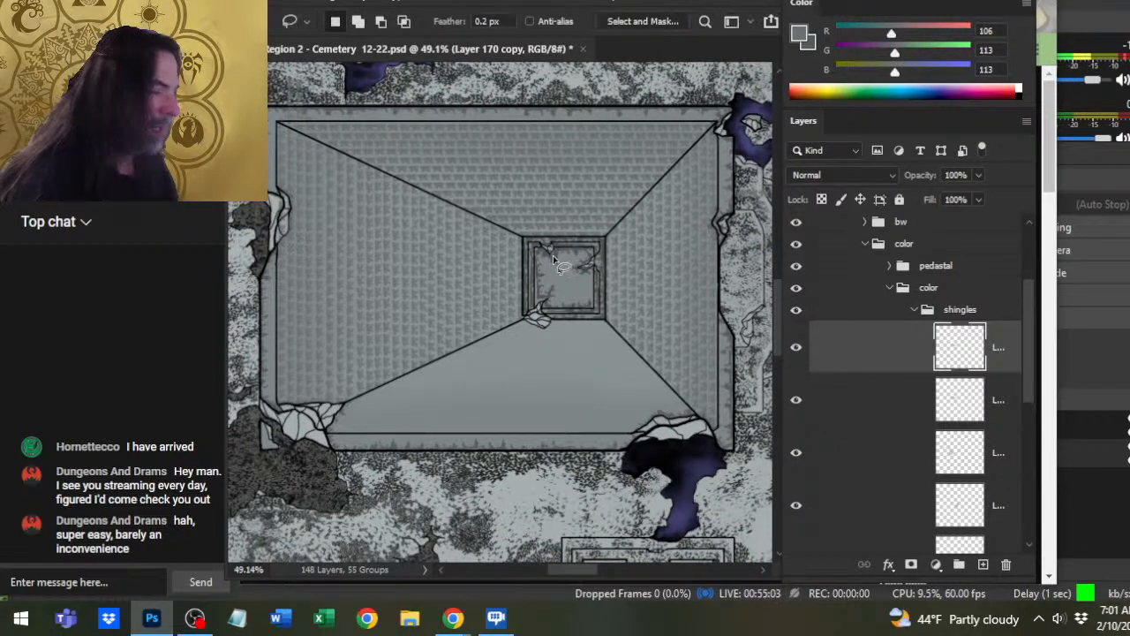
pyautogui.rightClick(565, 249)
pyautogui.click(631, 401)
pyautogui.rightClick(564, 401)
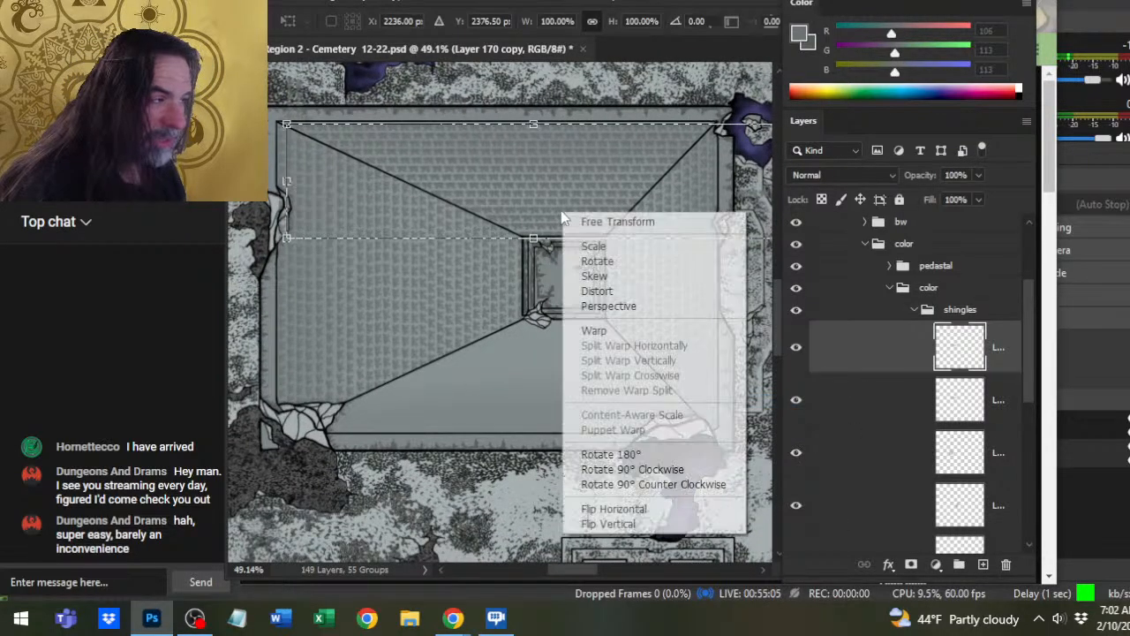
pyautogui.click(609, 523)
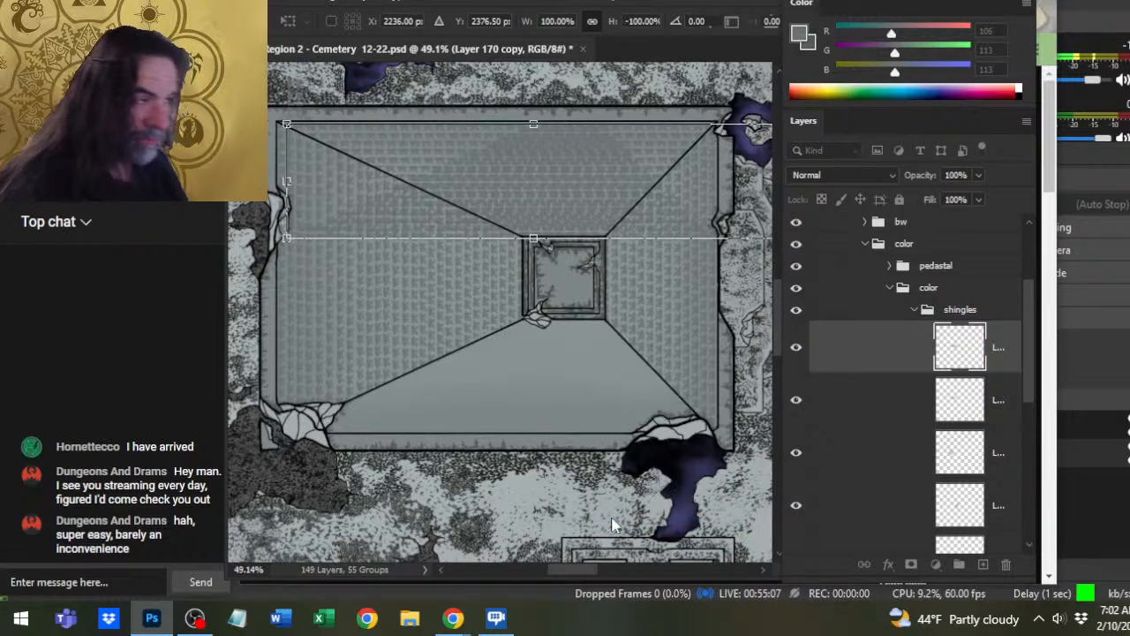
pyautogui.press('Return')
pyautogui.press('v')
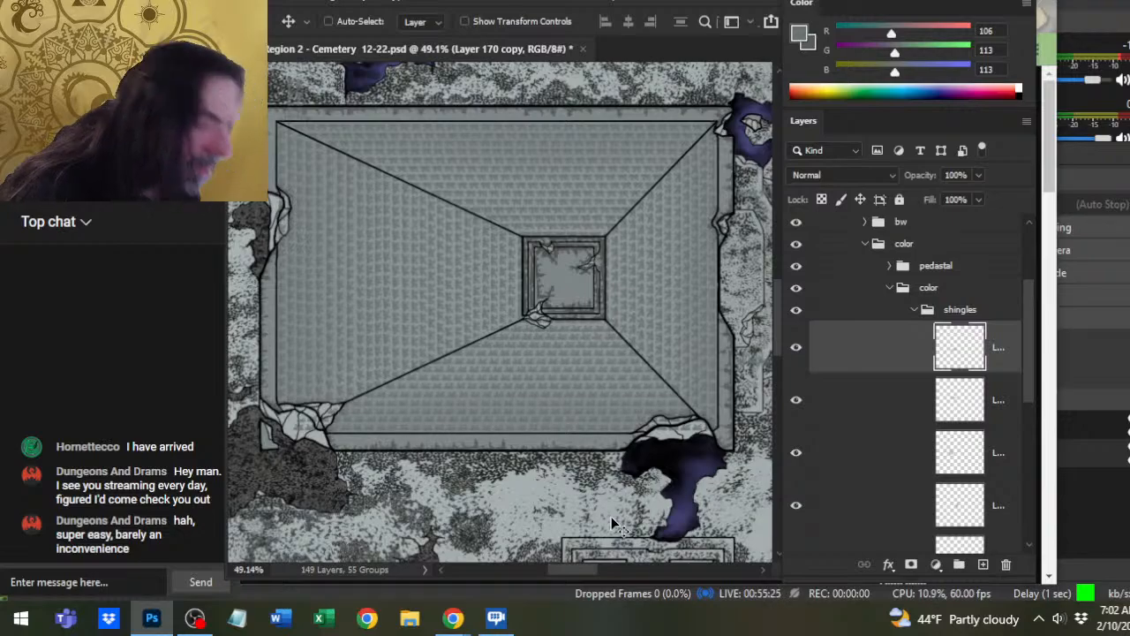
# - On Layer 170, rotate the eraser tip to match the upper left ridge and trim the shingles along it
pyautogui.press('z')
pyautogui.moveTo(570, 384); pyautogui.dragTo(702, 362)
pyautogui.press('v')
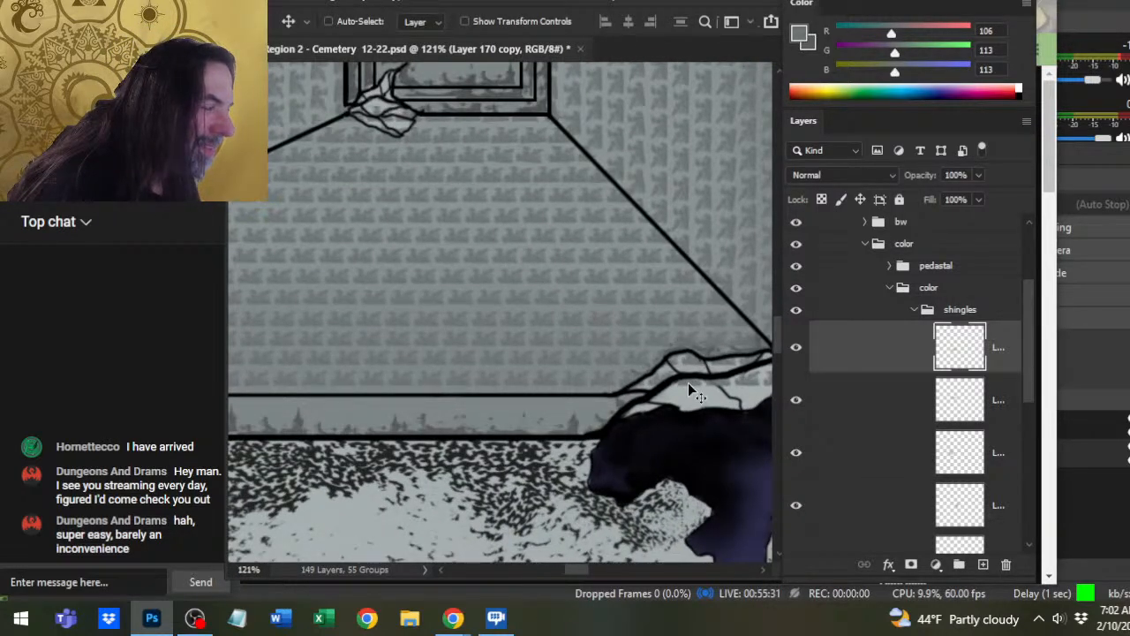
pyautogui.moveTo(550, 323); pyautogui.dragTo(451, 330)
pyautogui.press('e')
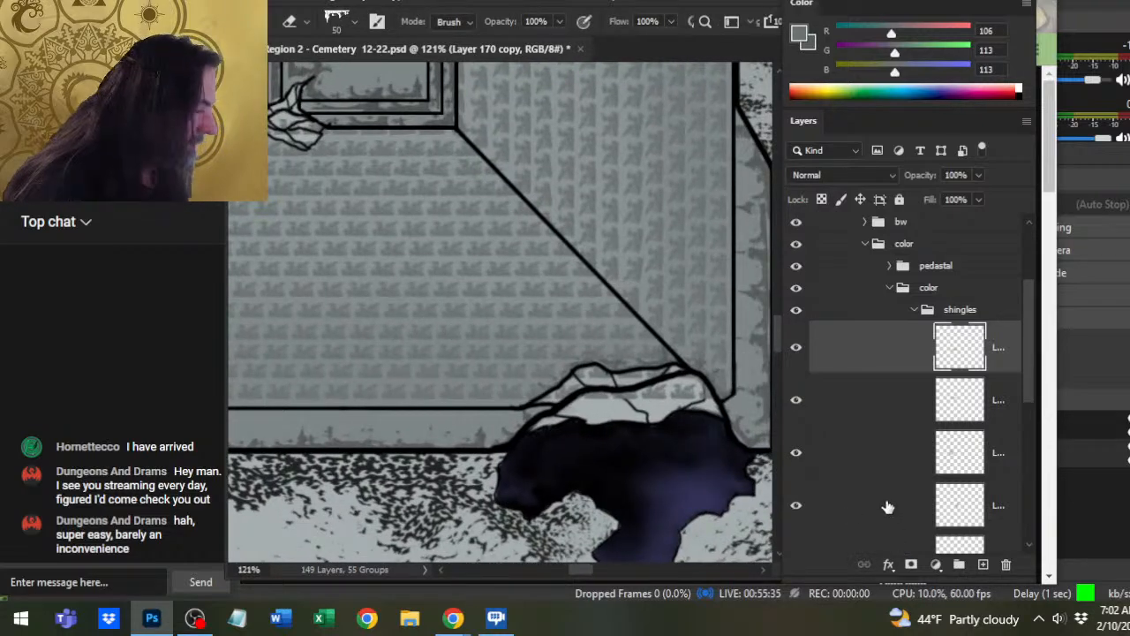
pyautogui.click(879, 415)
pyautogui.moveTo(552, 213)
pyautogui.mouseDown()
pyautogui.moveTo(578, 478)
pyautogui.moveTo(563, 483)
pyautogui.mouseUp()
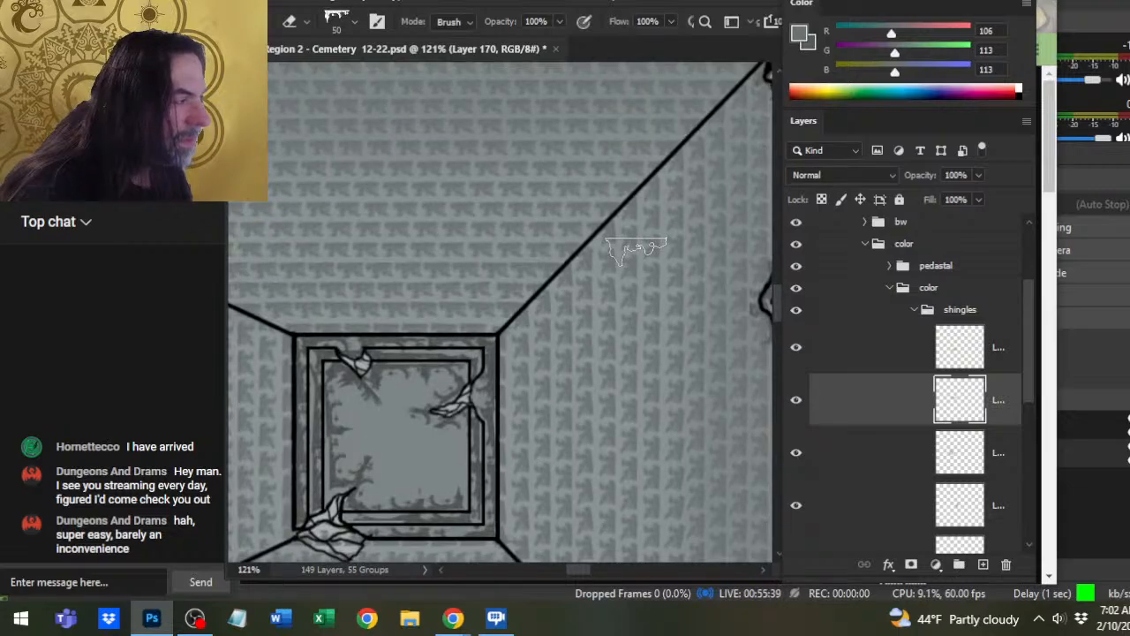
pyautogui.moveTo(310, 345)
pyautogui.mouseDown()
pyautogui.moveTo(423, 361)
pyautogui.moveTo(640, 359)
pyautogui.mouseUp()
pyautogui.hotkey('shift', 'Right')
pyautogui.hotkey('shift', 'Right')
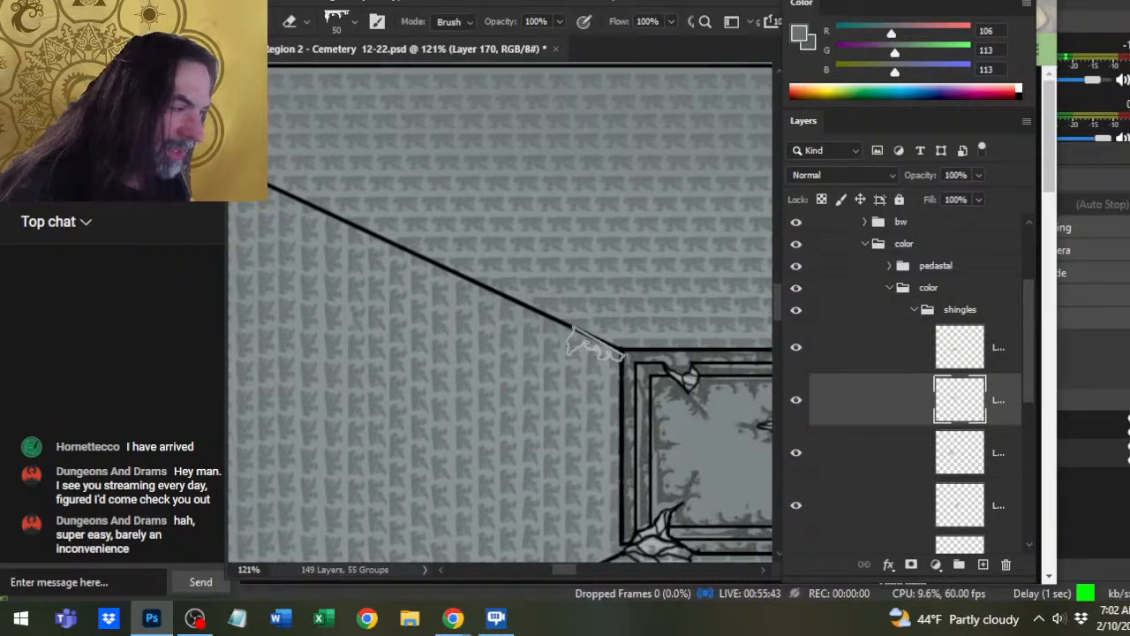
pyautogui.moveTo(424, 321); pyautogui.dragTo(681, 454)
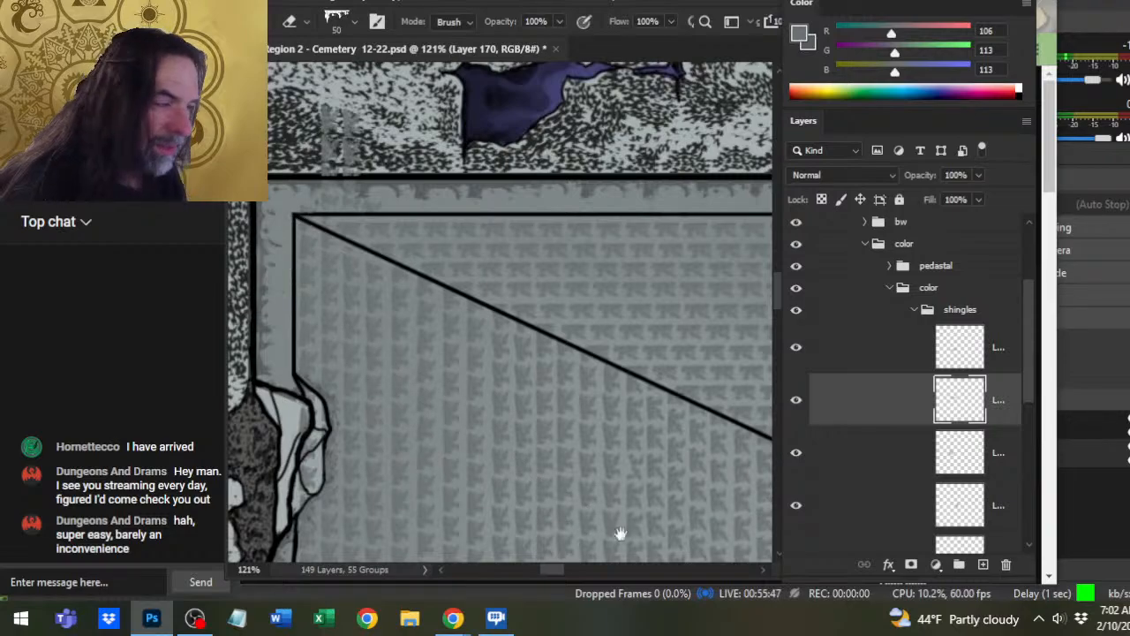
pyautogui.moveTo(621, 534); pyautogui.dragTo(416, 211)
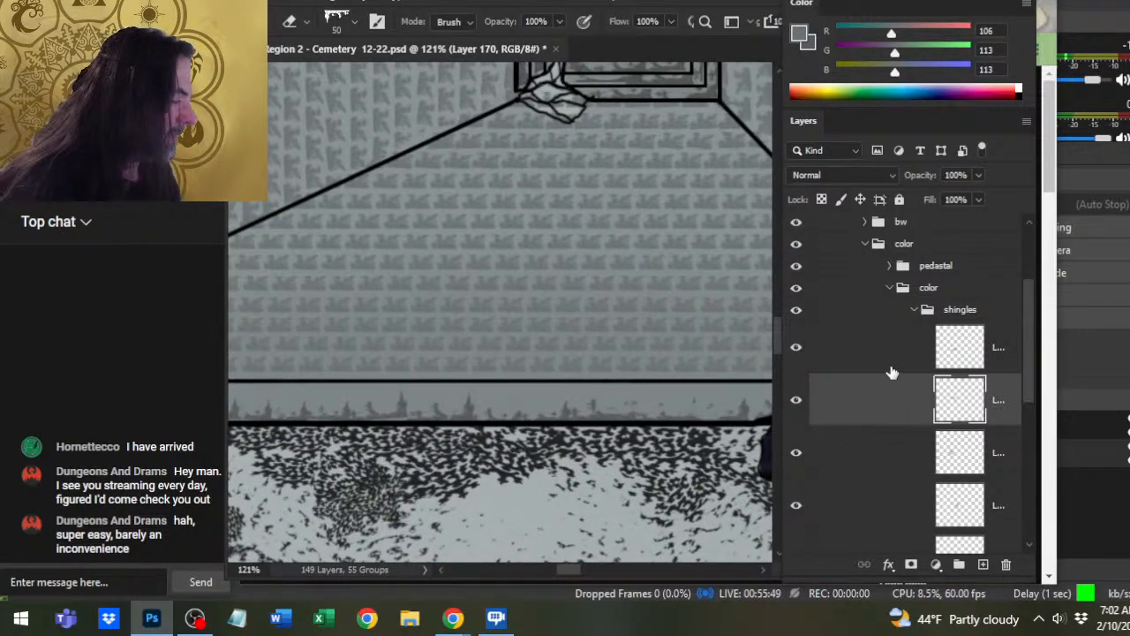
# - On Layer 170 copy, erase the stray shingles along the lower slope's left ridge, between the rubble corner and the central square
pyautogui.click(892, 364)
pyautogui.moveTo(396, 257); pyautogui.dragTo(560, 379)
pyautogui.moveTo(373, 398); pyautogui.dragTo(478, 363)
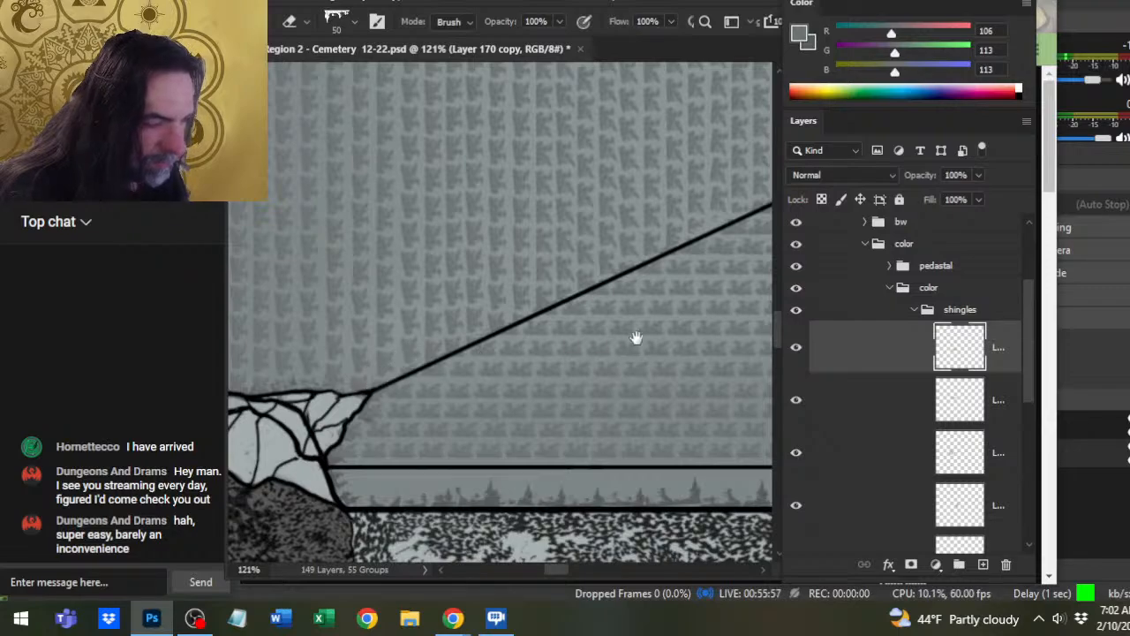
pyautogui.moveTo(636, 336); pyautogui.dragTo(398, 469)
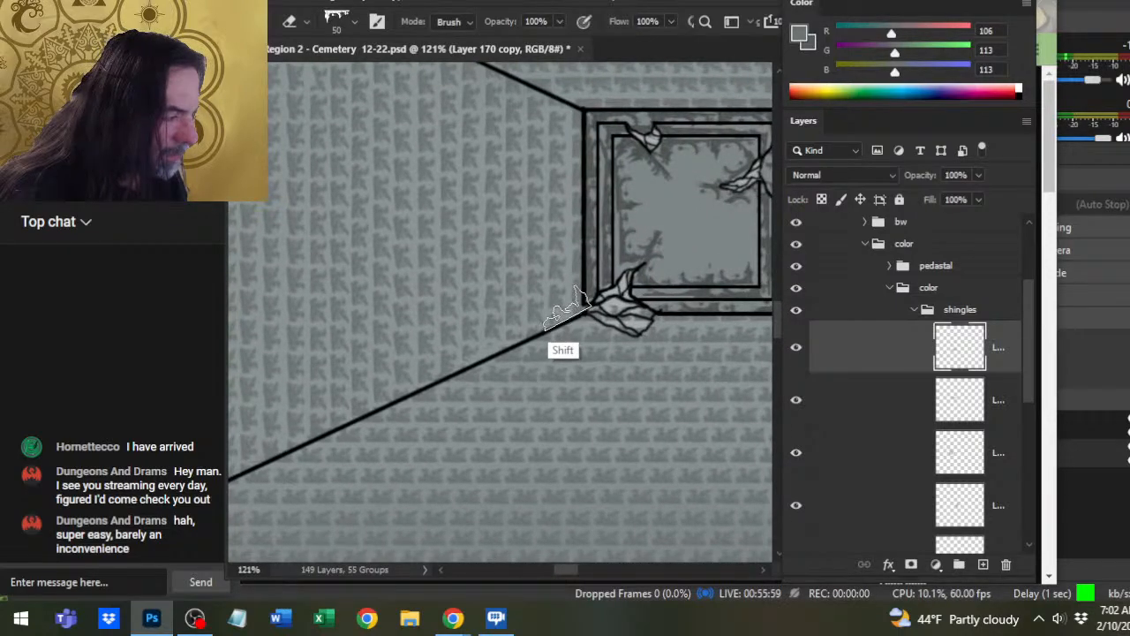
pyautogui.moveTo(467, 472); pyautogui.dragTo(789, 310)
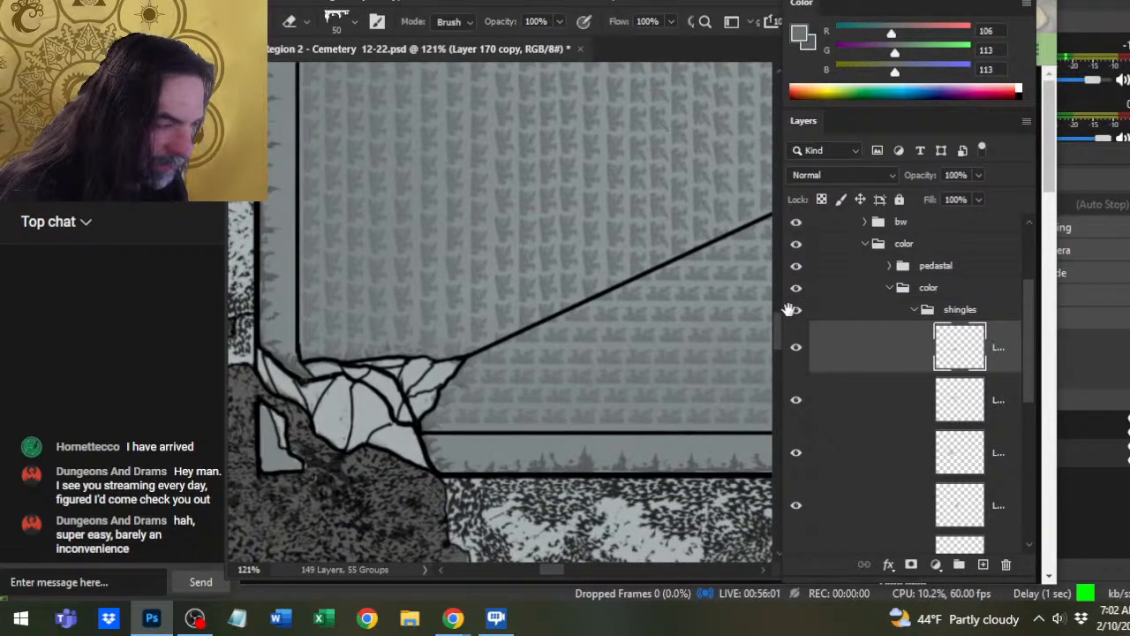
pyautogui.moveTo(623, 389); pyautogui.dragTo(254, 398)
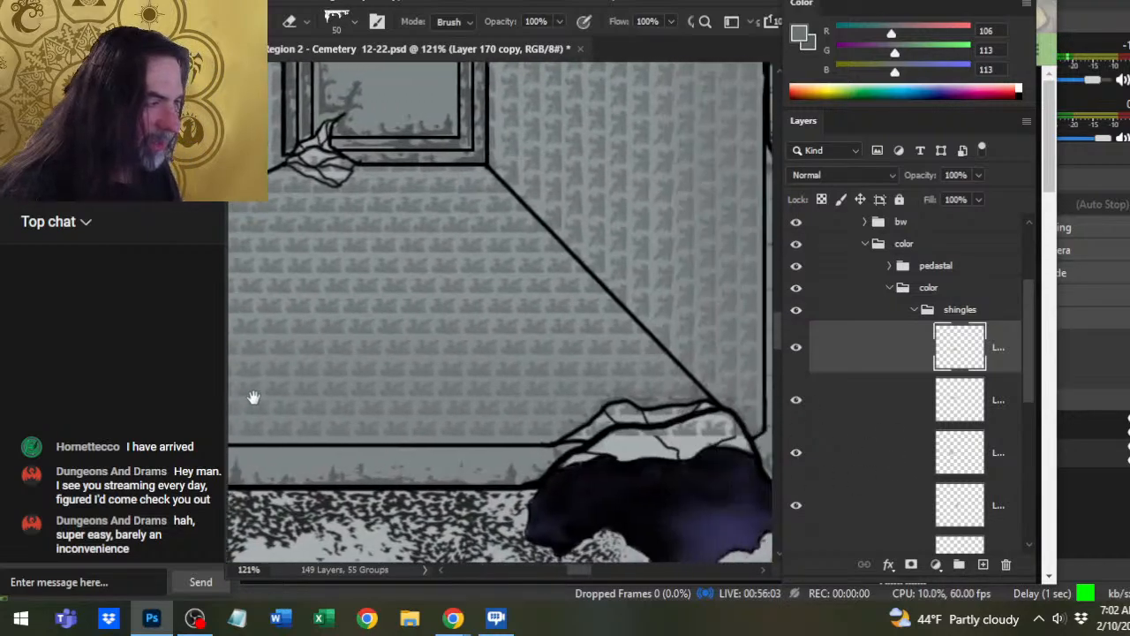
# - Identify the right slope's shingle layer by toggling its visibility, and group the four slope shingle layers inside the shingles group
pyautogui.moveTo(622, 332); pyautogui.dragTo(559, 368)
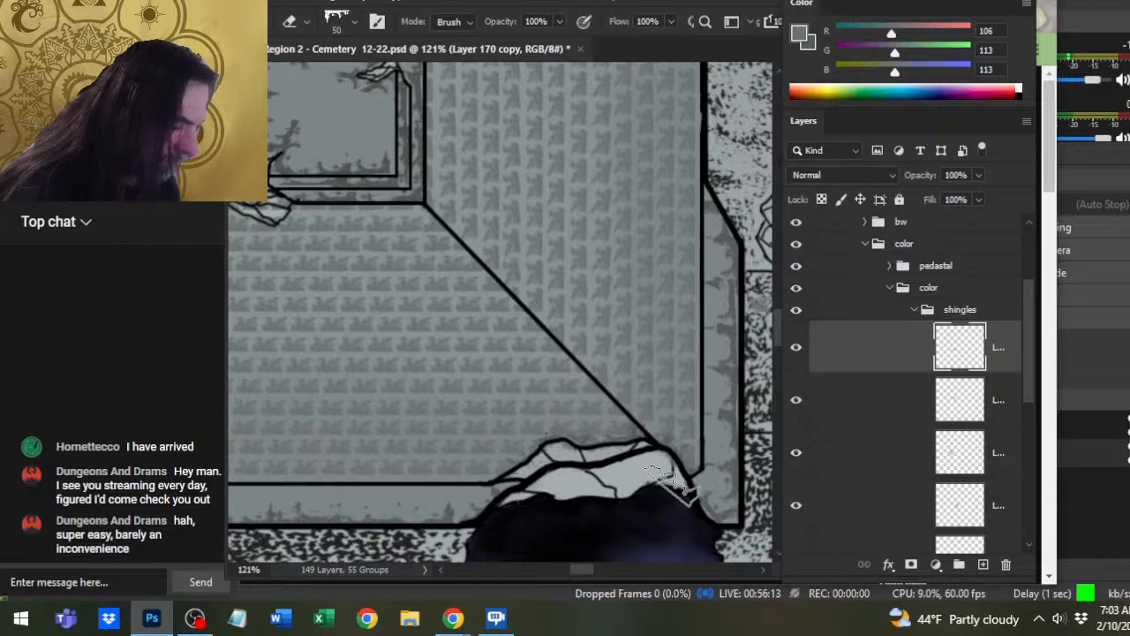
pyautogui.press('z')
pyautogui.moveTo(663, 461); pyautogui.dragTo(571, 490)
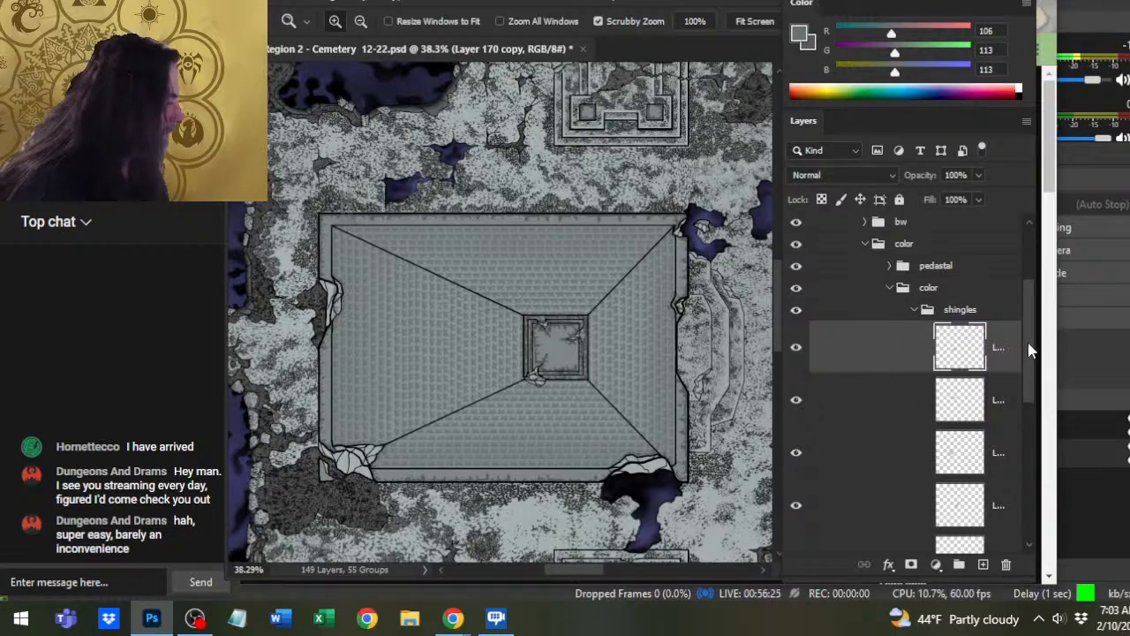
pyautogui.moveTo(1029, 351); pyautogui.dragTo(1029, 381)
pyautogui.click(796, 424)
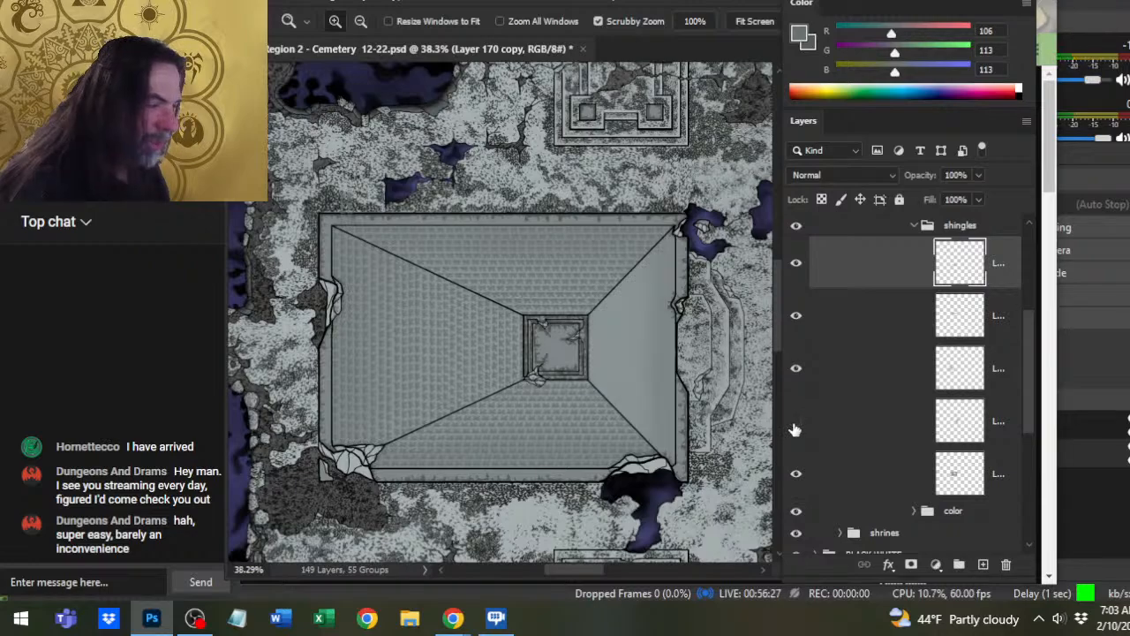
pyautogui.click(797, 424)
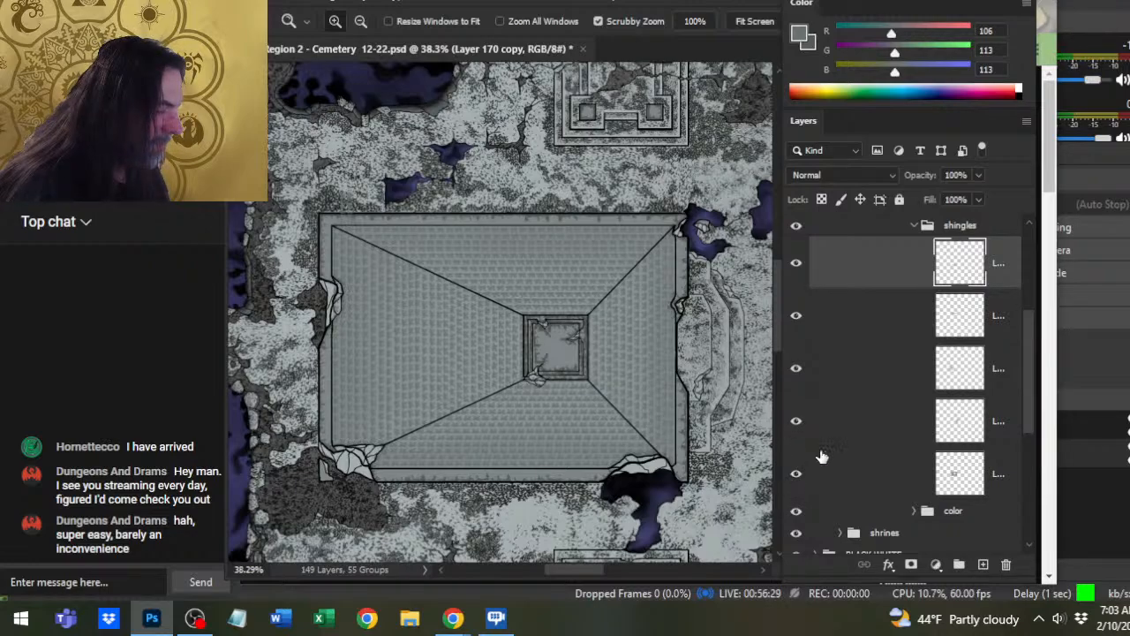
pyautogui.keyDown('ctrl'); pyautogui.keyDown('shift'); pyautogui.click(872, 428); pyautogui.keyUp('shift'); pyautogui.keyUp('ctrl')
pyautogui.hotkey('ctrl', 'g')
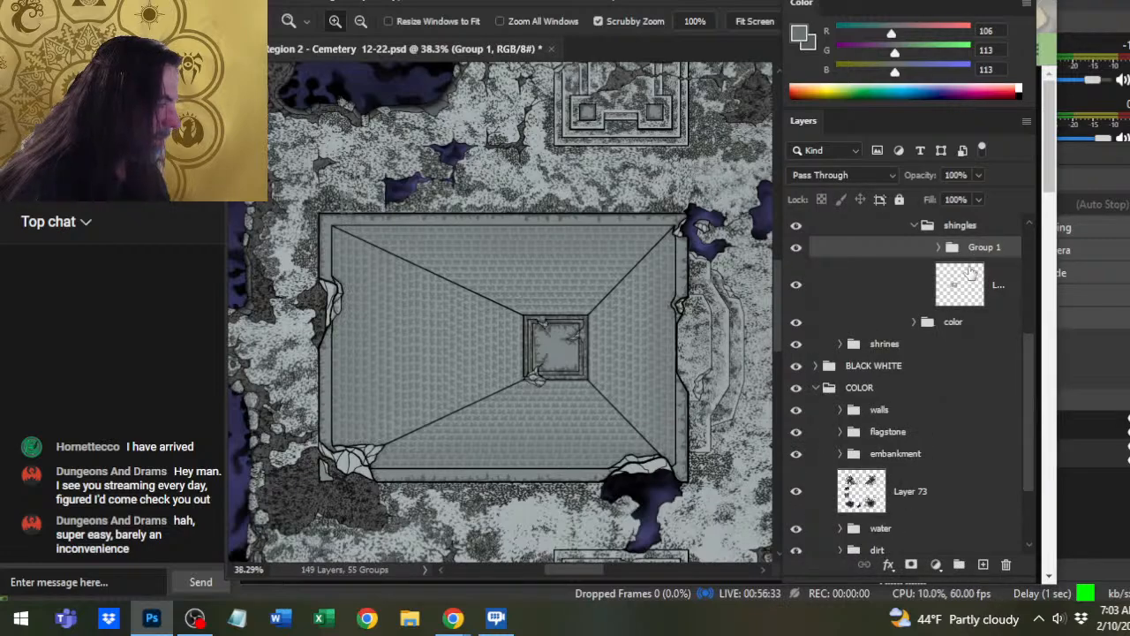
# - Expand the new group and select Layer 169, which holds the shingles of the roof's right slope, keeping it visible
pyautogui.click(940, 248)
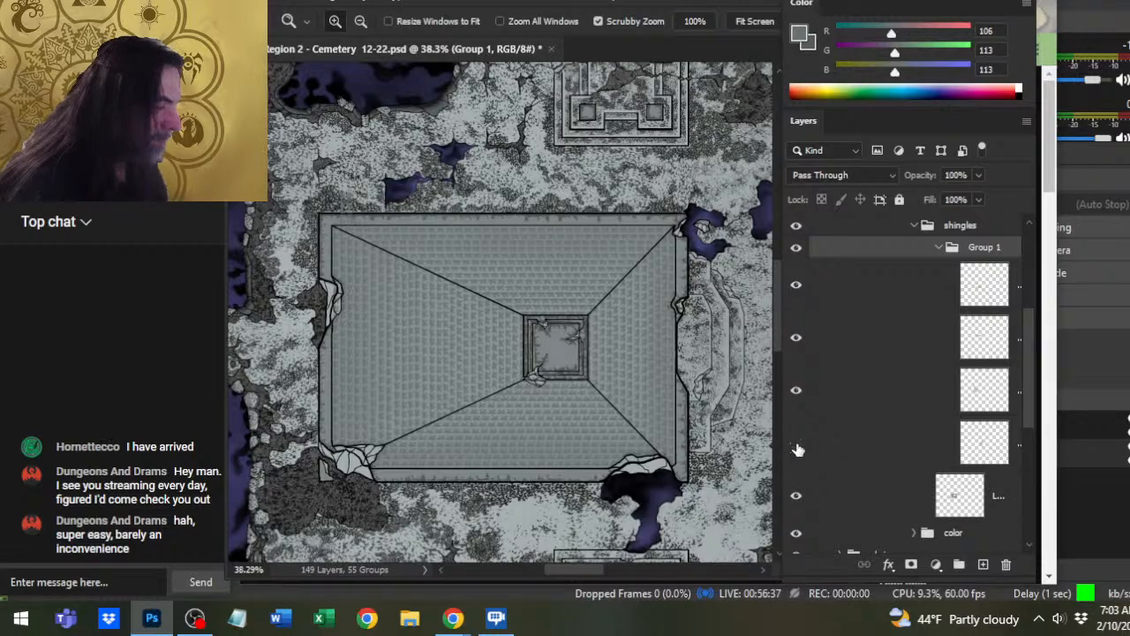
pyautogui.click(848, 452)
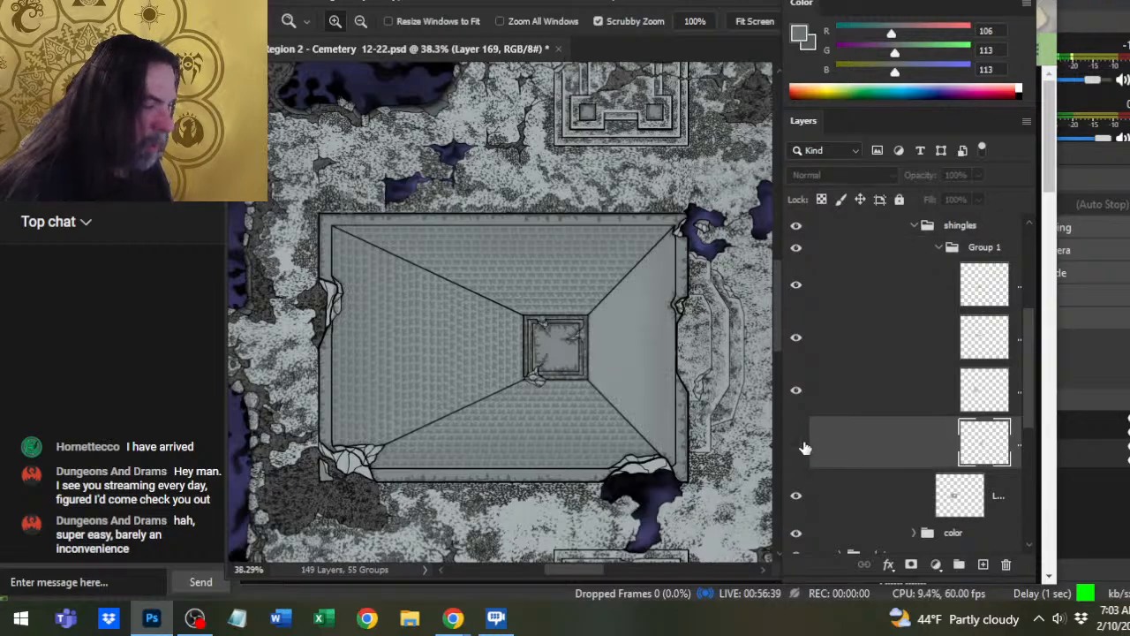
pyautogui.click(798, 447)
pyautogui.moveTo(623, 386); pyautogui.dragTo(537, 371)
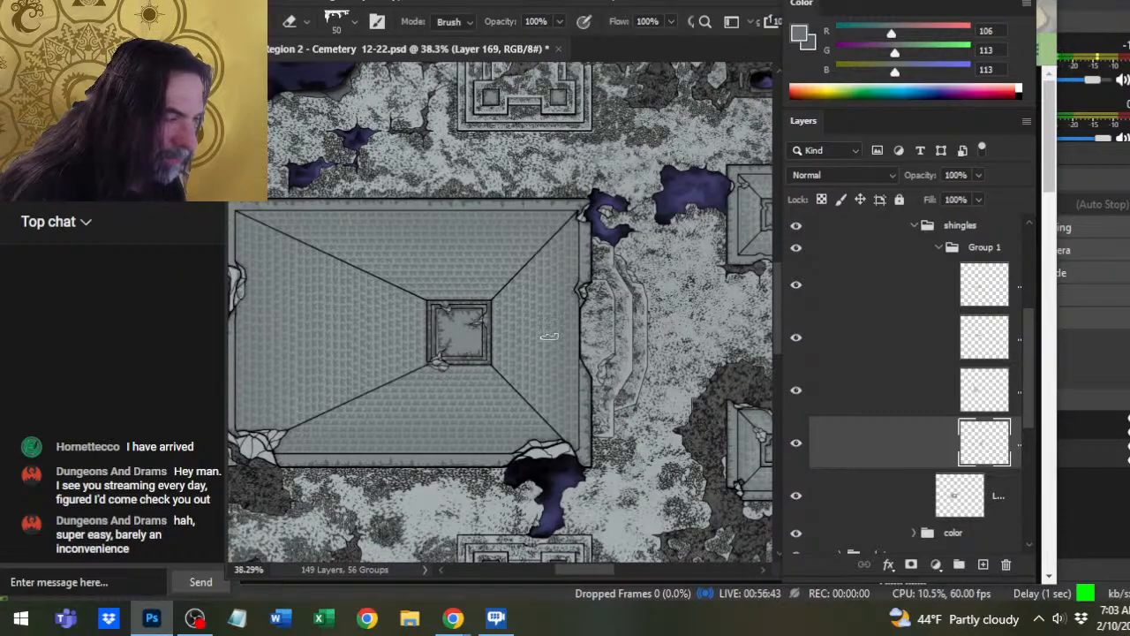
# - Try wearing down the right slope's shingles with the eraser at size 60, and undo the strokes
pyautogui.press(']')
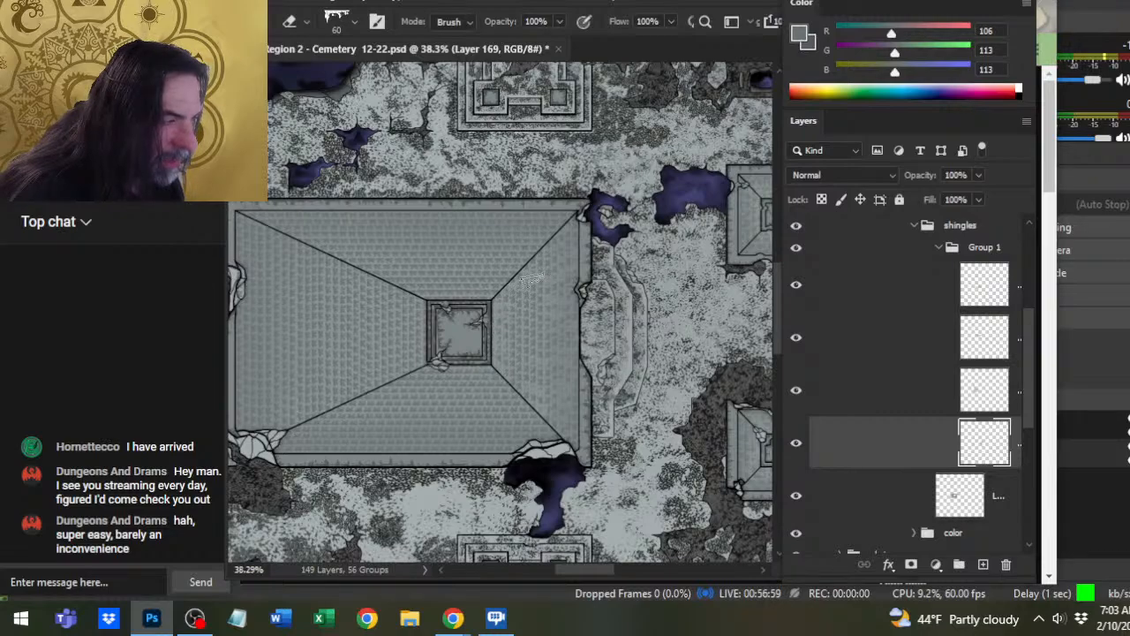
pyautogui.press('z')
pyautogui.moveTo(527, 348); pyautogui.dragTo(559, 418)
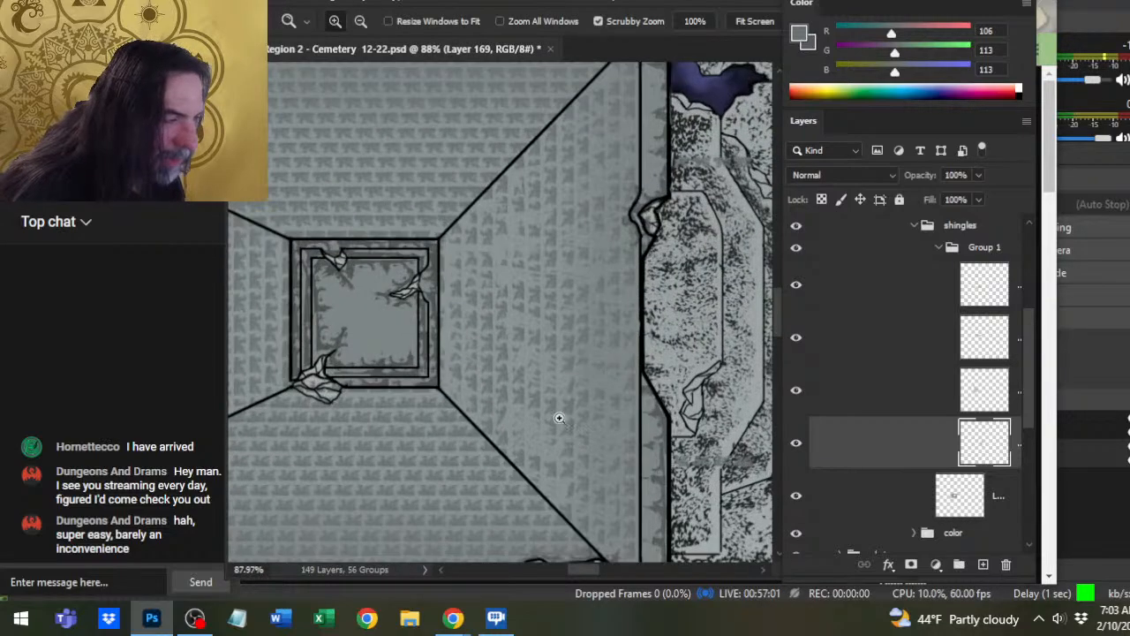
pyautogui.press('ctrl')
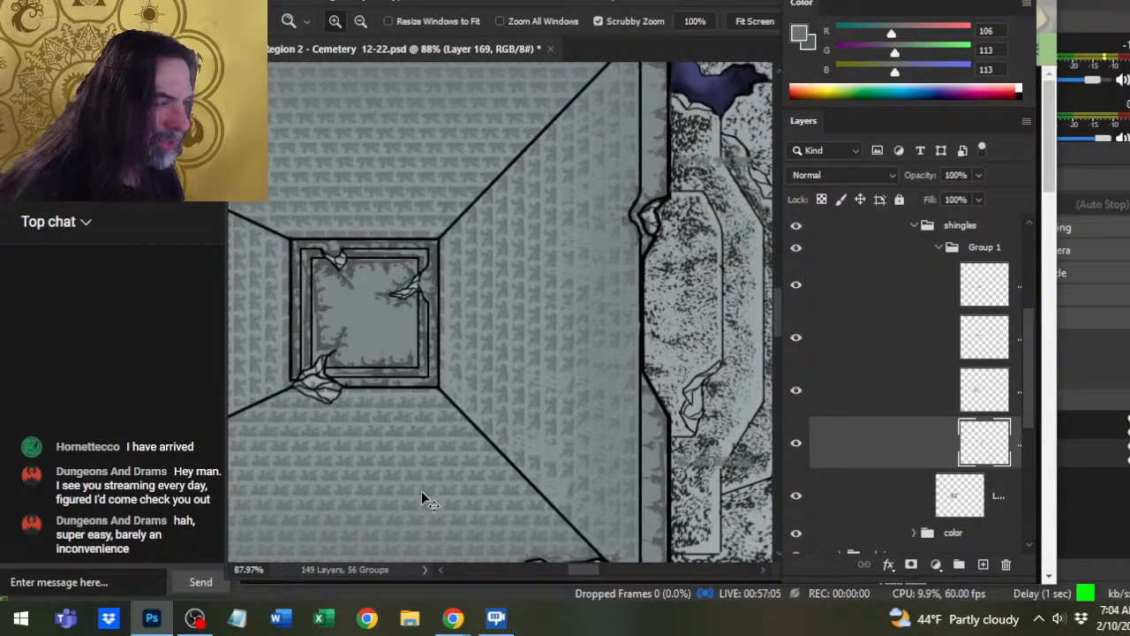
pyautogui.press('ctrl')
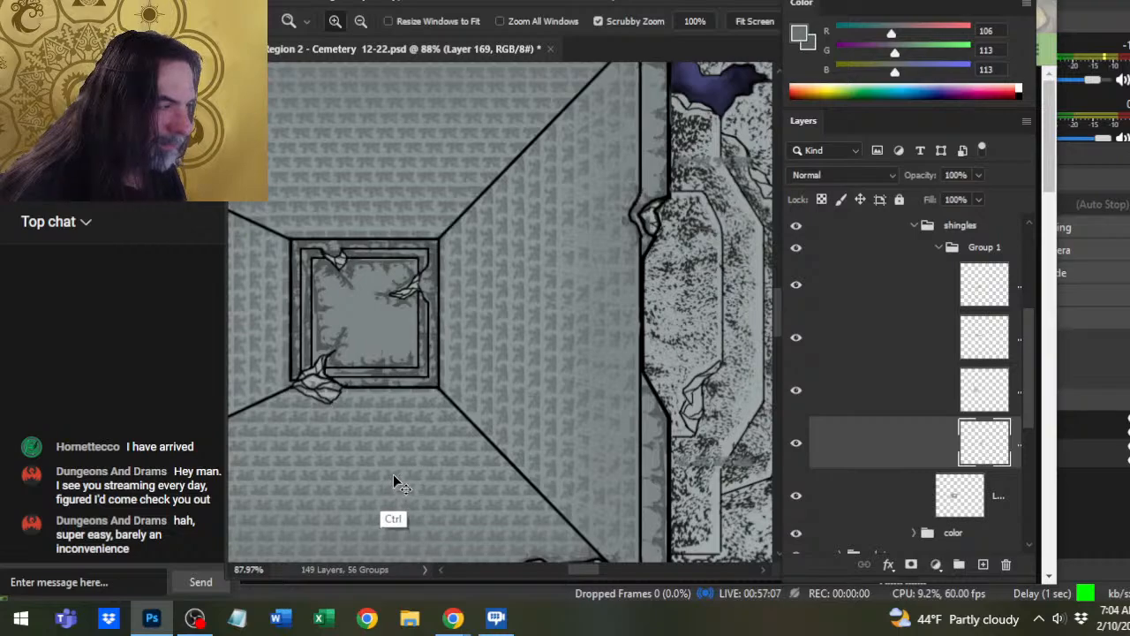
pyautogui.press('ctrl')
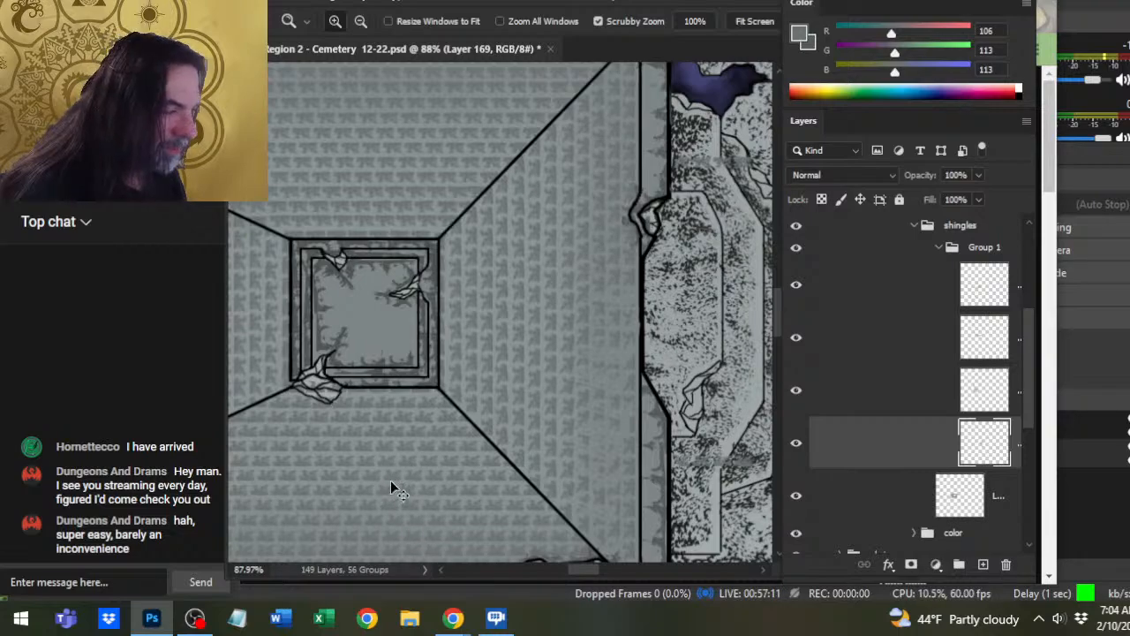
pyautogui.press('ctrl')
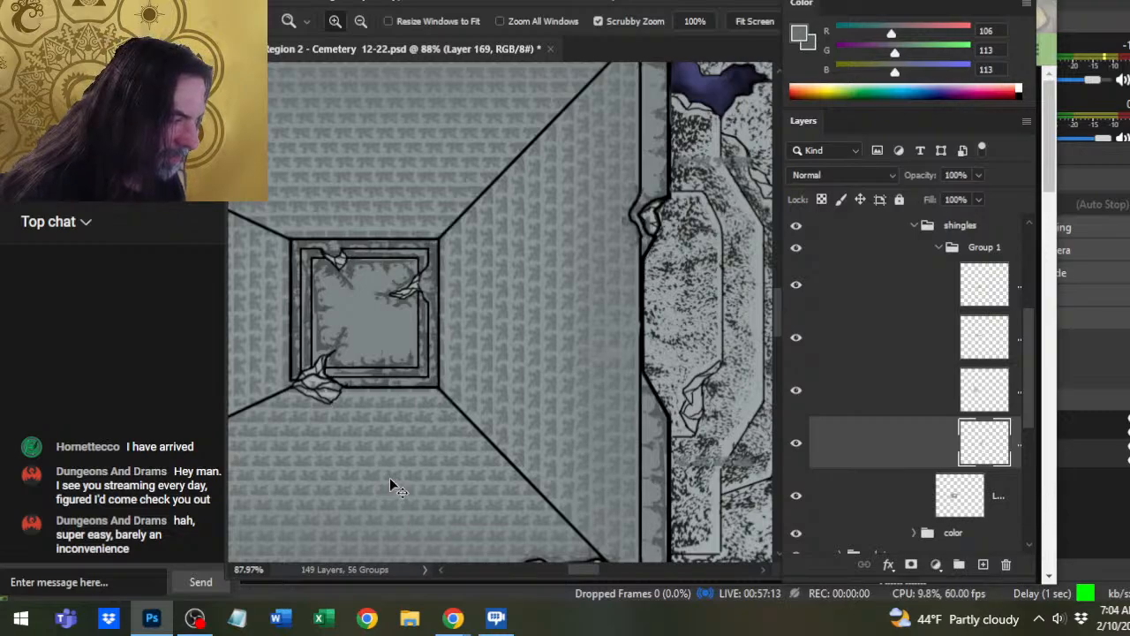
pyautogui.press('ctrl')
# - On Layer 169, erase scattered worn patches across the right slope's shingles with the eraser at size 50
pyautogui.press('e')
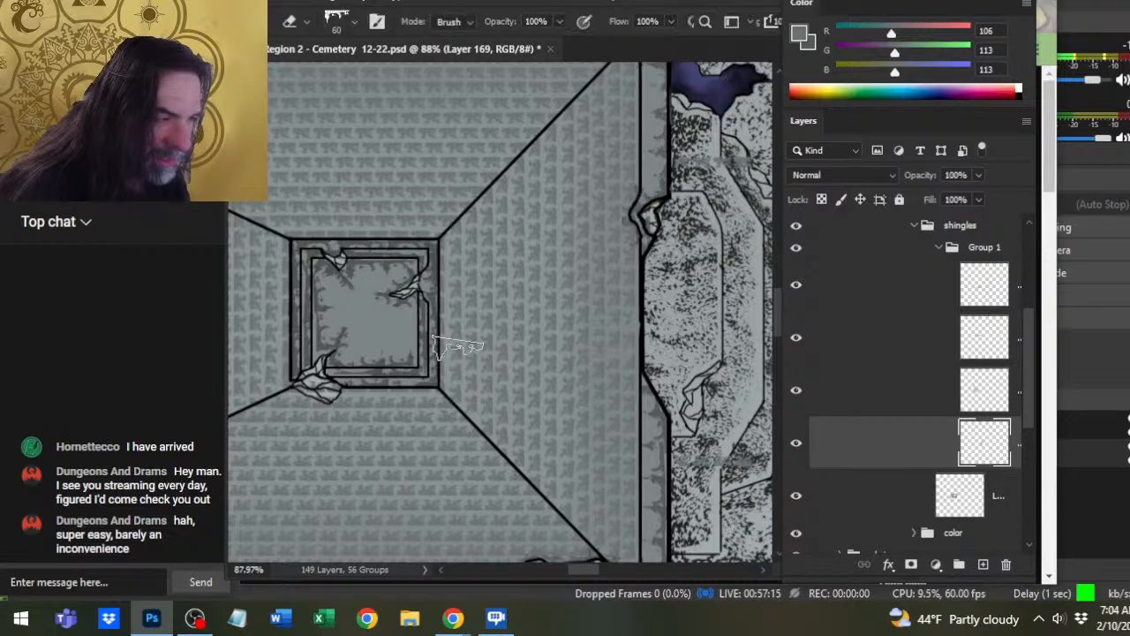
pyautogui.press('[')
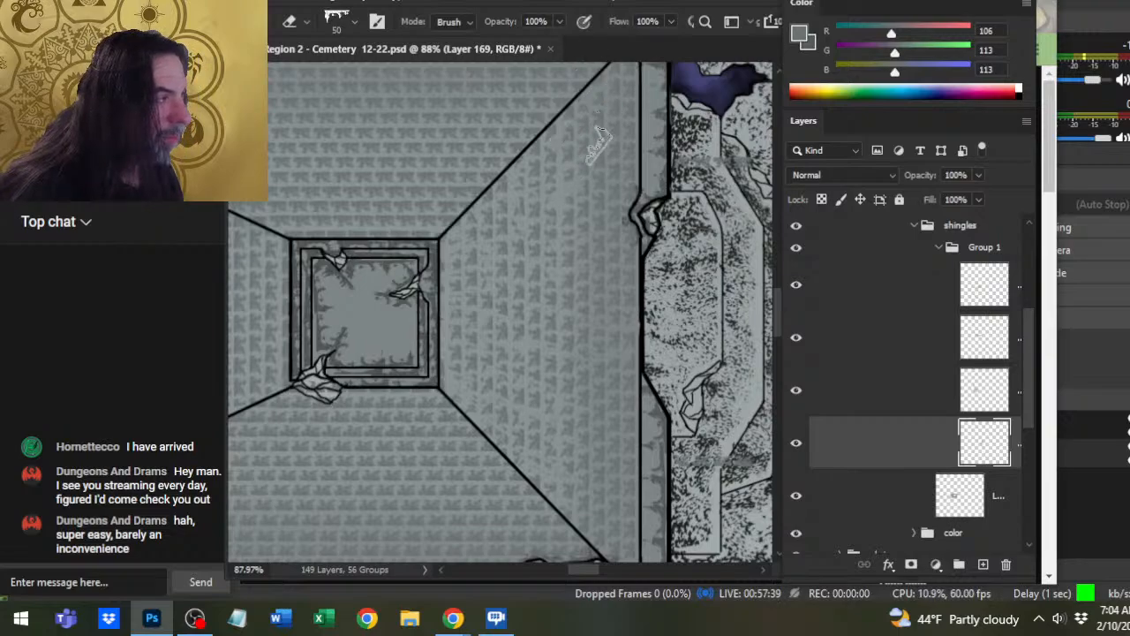
pyautogui.moveTo(592, 166)
pyautogui.mouseDown()
pyautogui.moveTo(573, 198)
pyautogui.moveTo(580, 147)
pyautogui.moveTo(569, 154)
pyautogui.mouseUp()
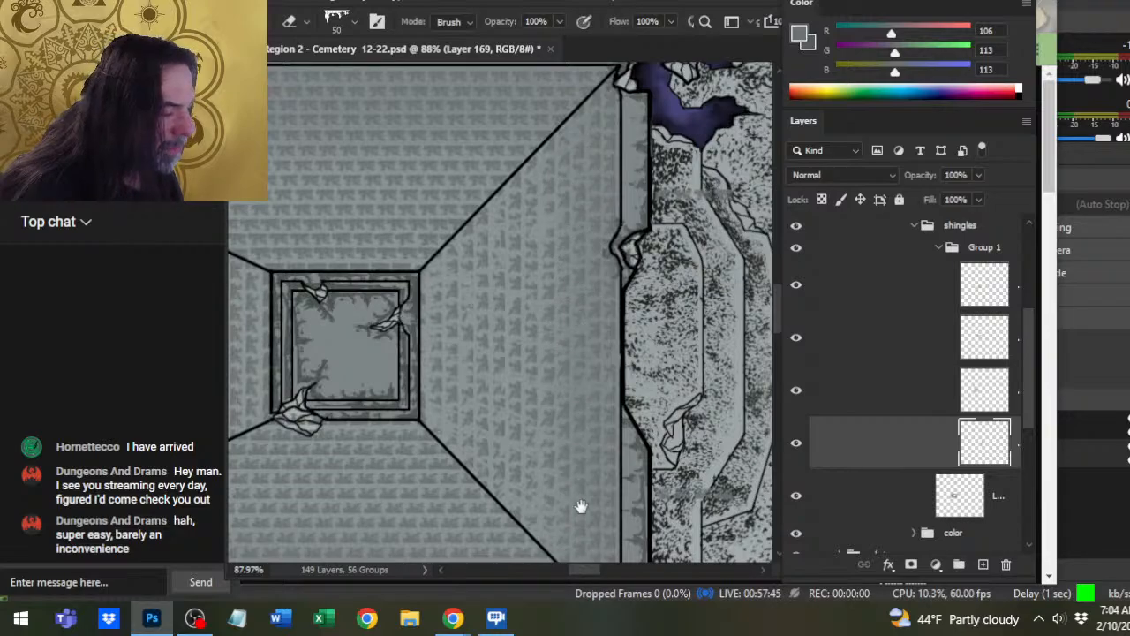
pyautogui.moveTo(581, 506); pyautogui.dragTo(567, 391)
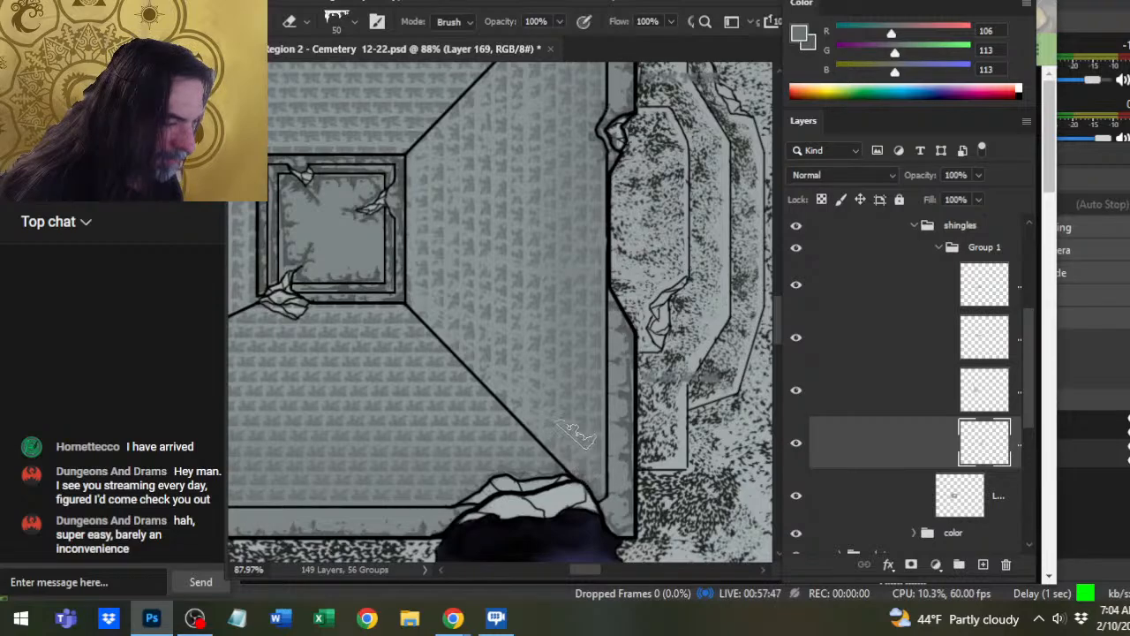
pyautogui.moveTo(582, 201); pyautogui.dragTo(568, 362)
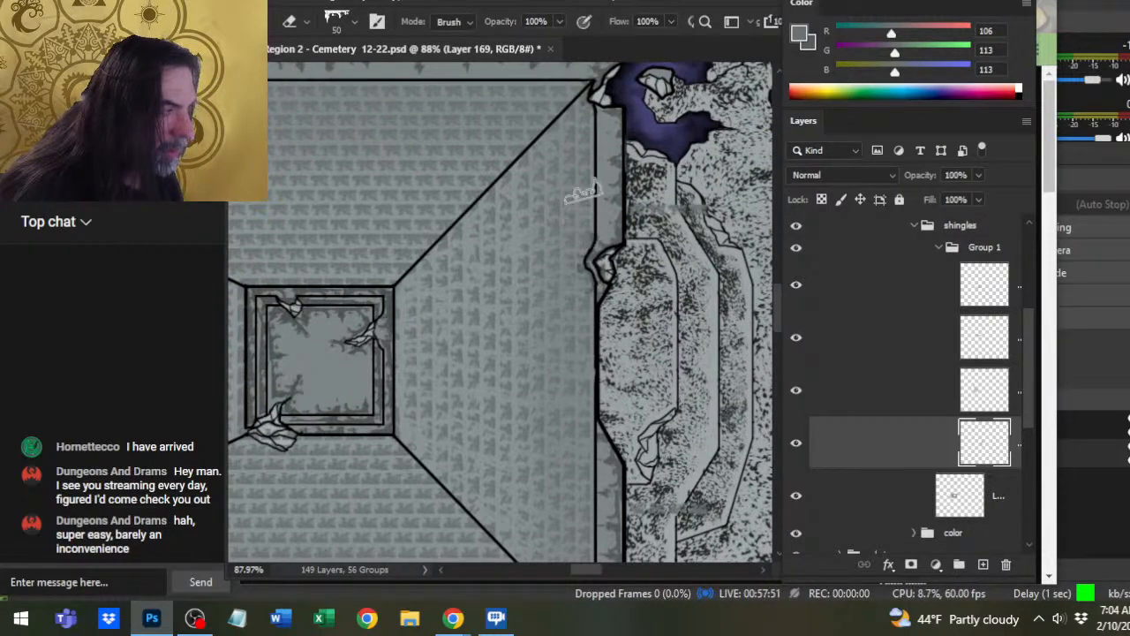
pyautogui.moveTo(504, 403); pyautogui.dragTo(585, 260)
pyautogui.moveTo(570, 332); pyautogui.dragTo(527, 318)
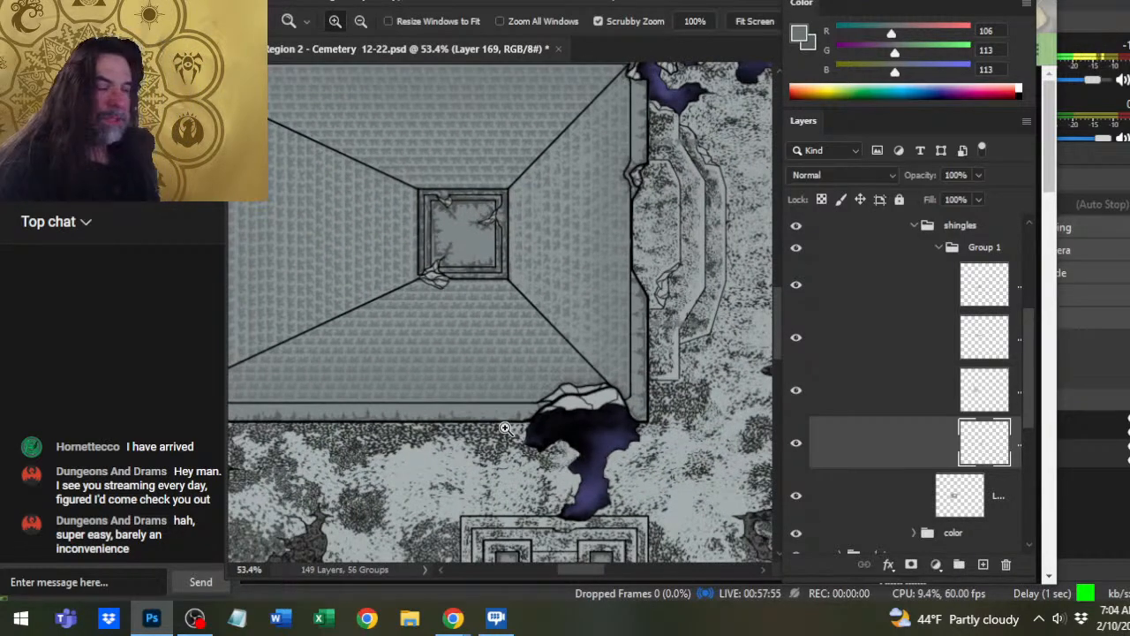
pyautogui.moveTo(596, 238); pyautogui.dragTo(590, 254)
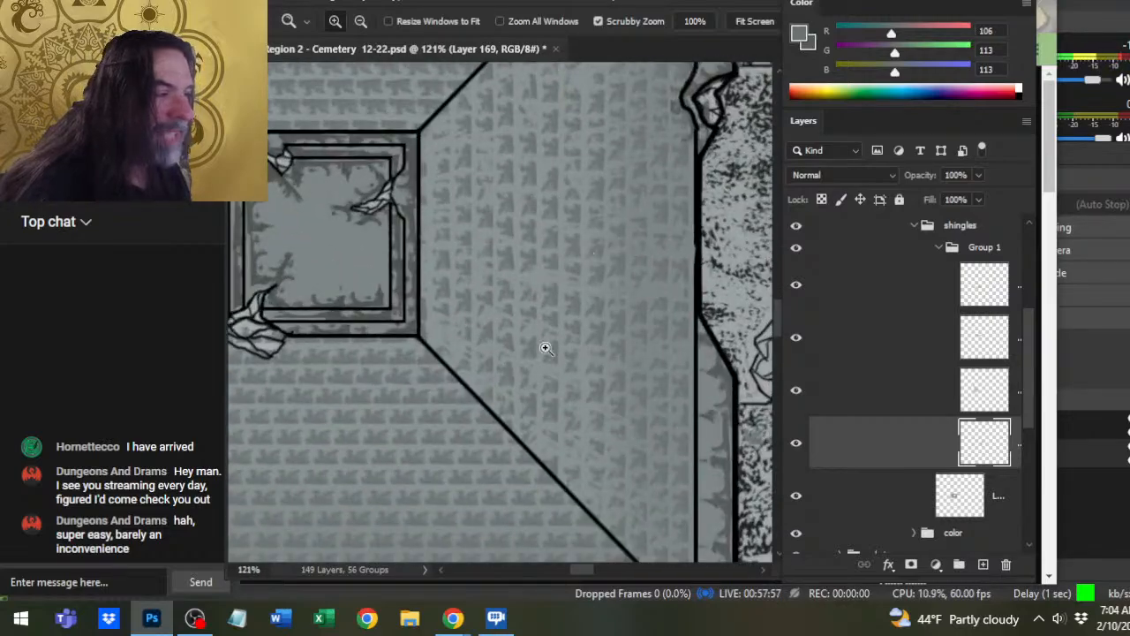
pyautogui.press('e')
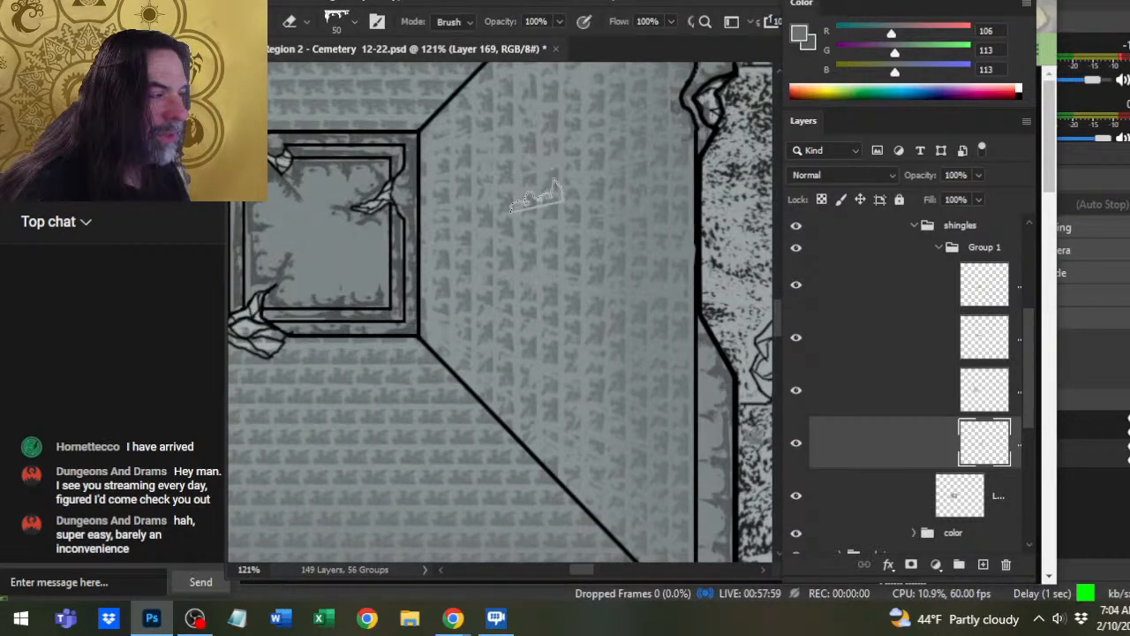
pyautogui.press('z')
pyautogui.moveTo(623, 485)
pyautogui.mouseDown()
pyautogui.moveTo(544, 469)
pyautogui.moveTo(520, 486)
pyautogui.moveTo(606, 404)
pyautogui.moveTo(618, 430)
pyautogui.mouseUp()
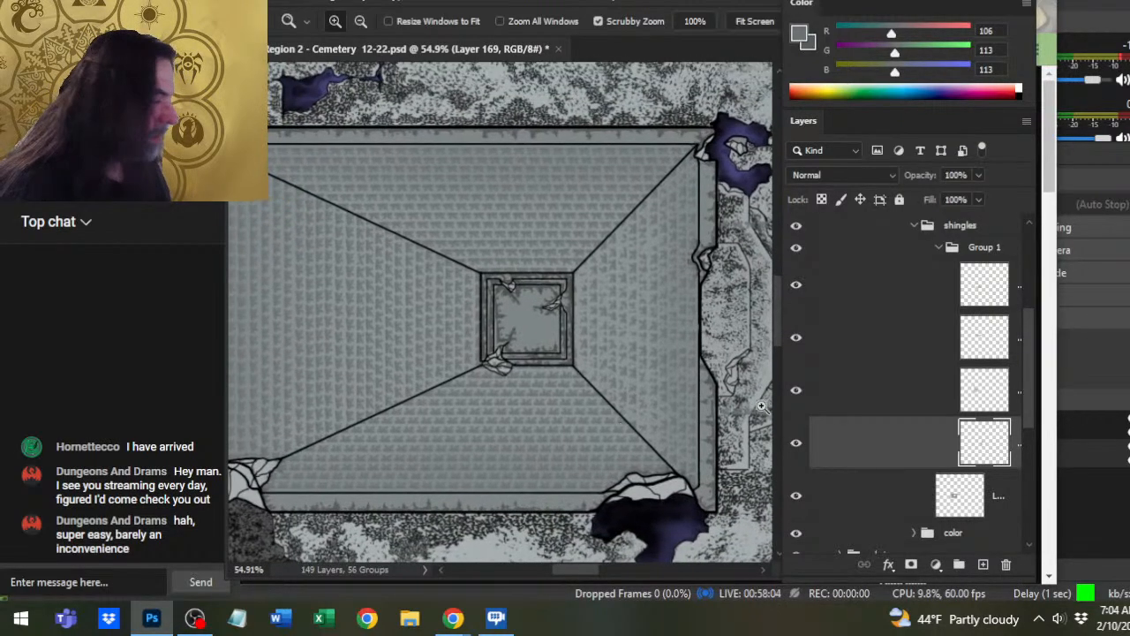
# - On Layer 169 copy 2, erase the left slope's shingles around the broken left eave and the lower left rubble corner
pyautogui.click(905, 397)
pyautogui.moveTo(454, 301); pyautogui.dragTo(486, 335)
pyautogui.press('e')
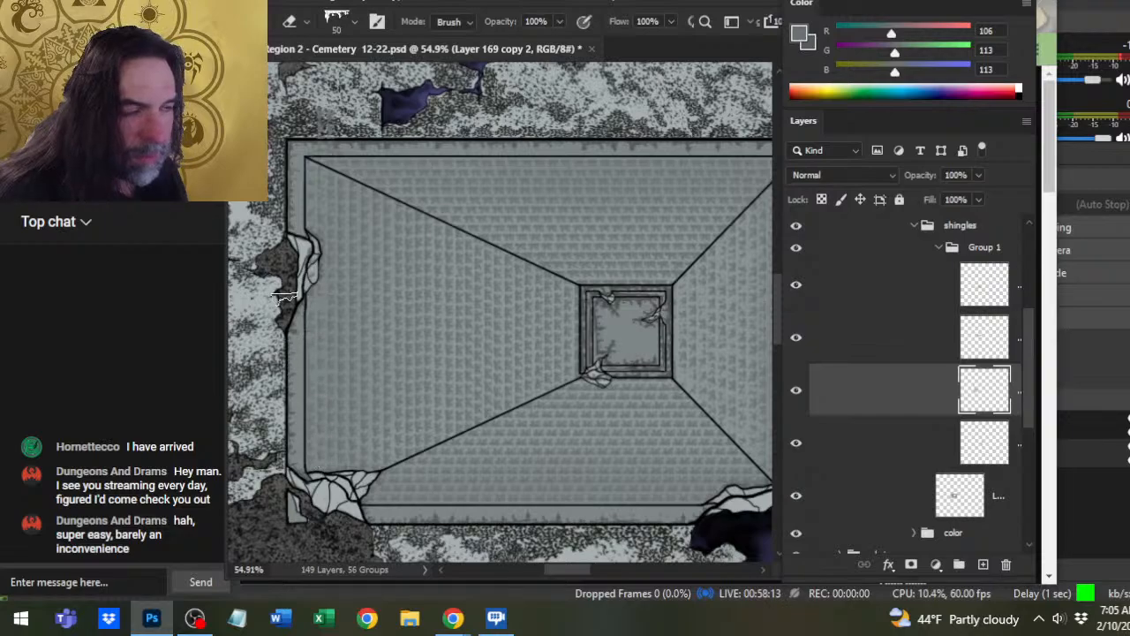
pyautogui.press('z')
pyautogui.moveTo(294, 271); pyautogui.dragTo(320, 257)
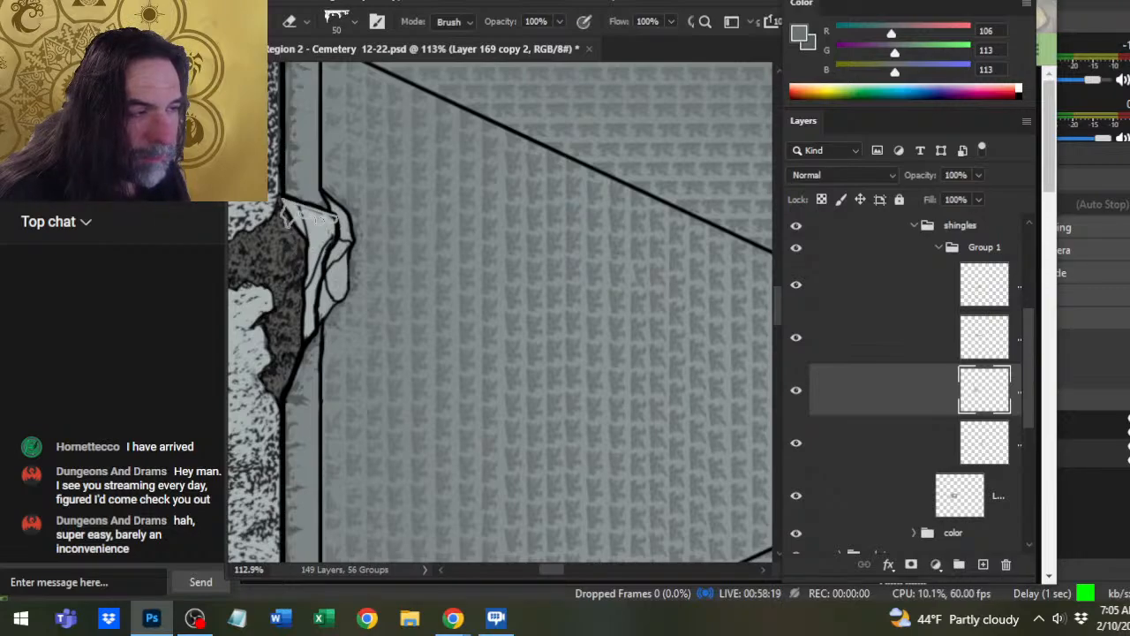
pyautogui.press('space')
pyautogui.moveTo(402, 454); pyautogui.dragTo(512, 112)
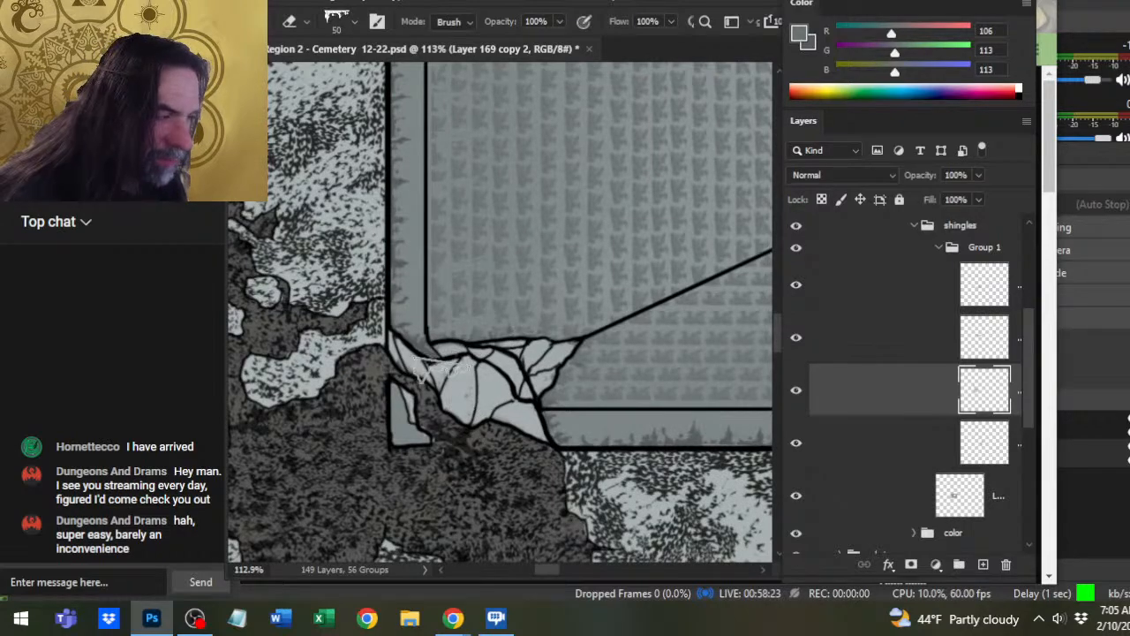
pyautogui.press('z')
pyautogui.moveTo(477, 403); pyautogui.dragTo(461, 402)
pyautogui.press('space')
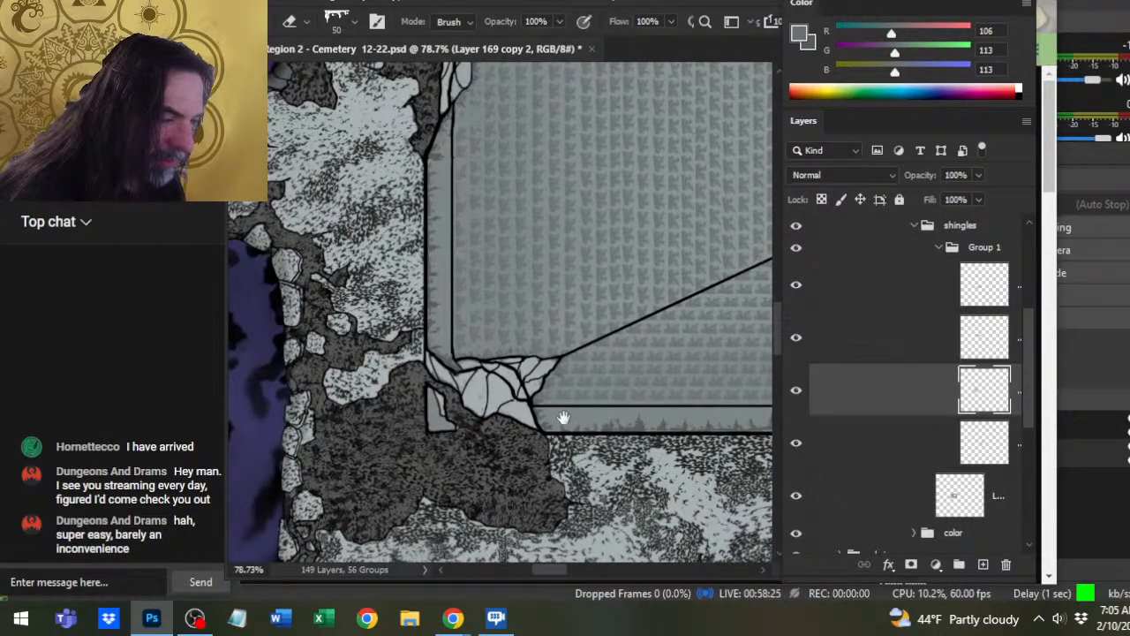
# - Reselect Layer 169 copy 2 and erase scattered worn patches across the left slope's shingles
pyautogui.click(853, 309)
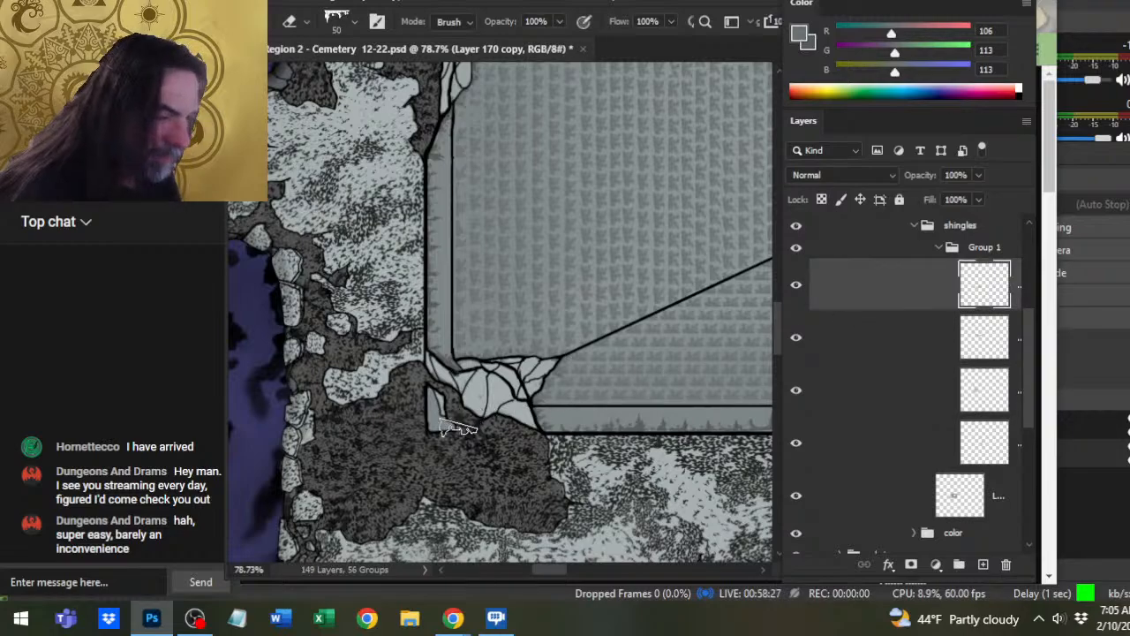
pyautogui.click(864, 389)
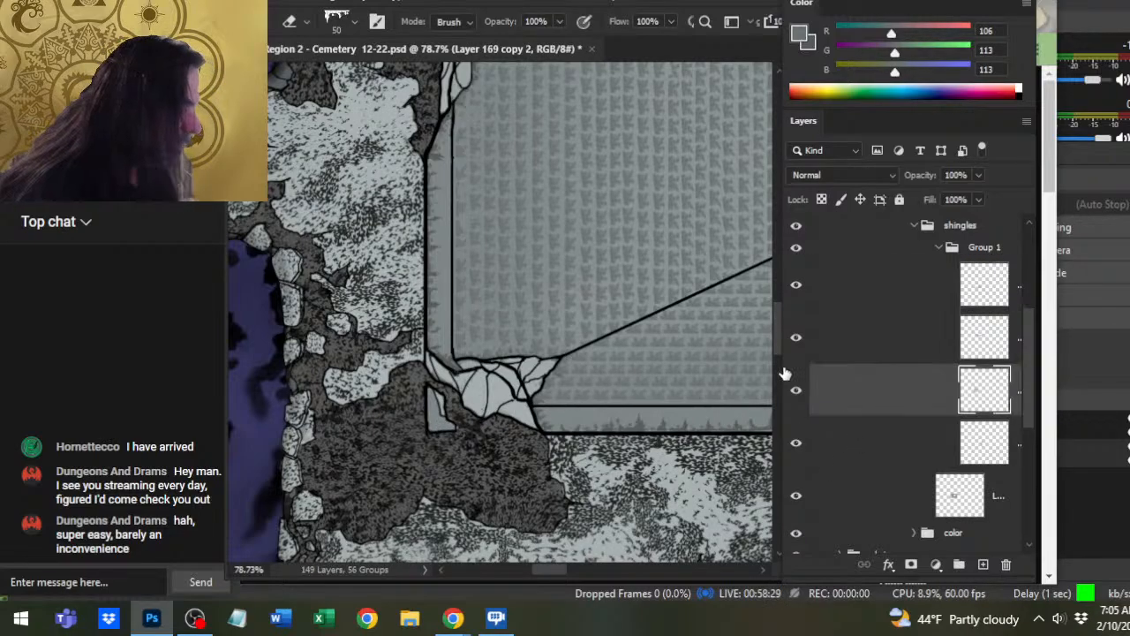
pyautogui.moveTo(614, 255); pyautogui.dragTo(547, 348)
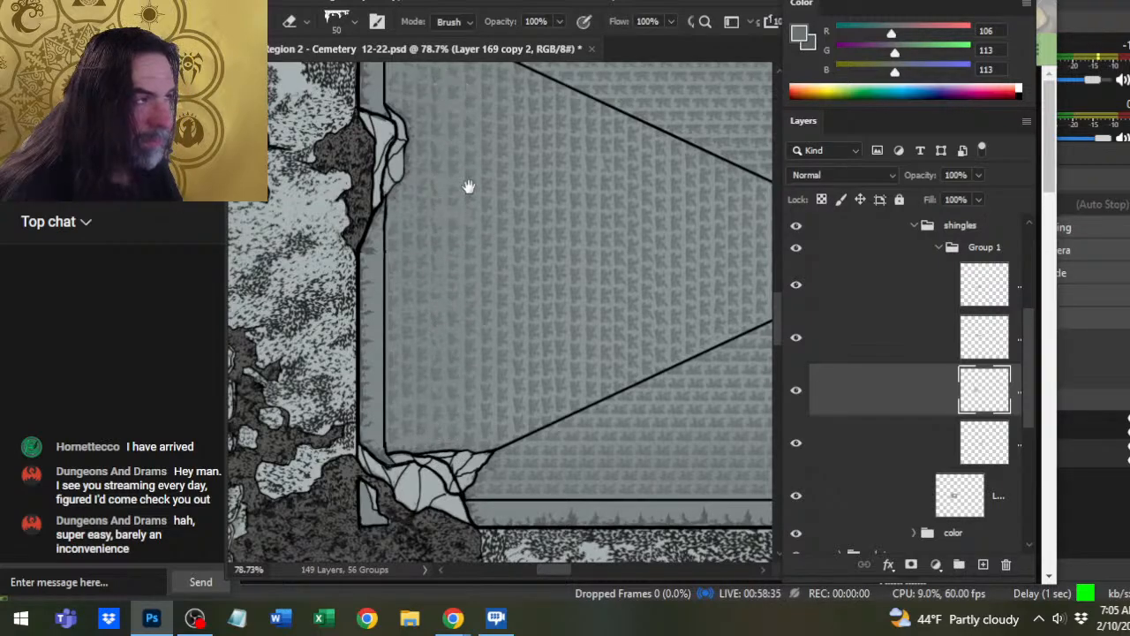
pyautogui.moveTo(469, 187); pyautogui.dragTo(471, 286)
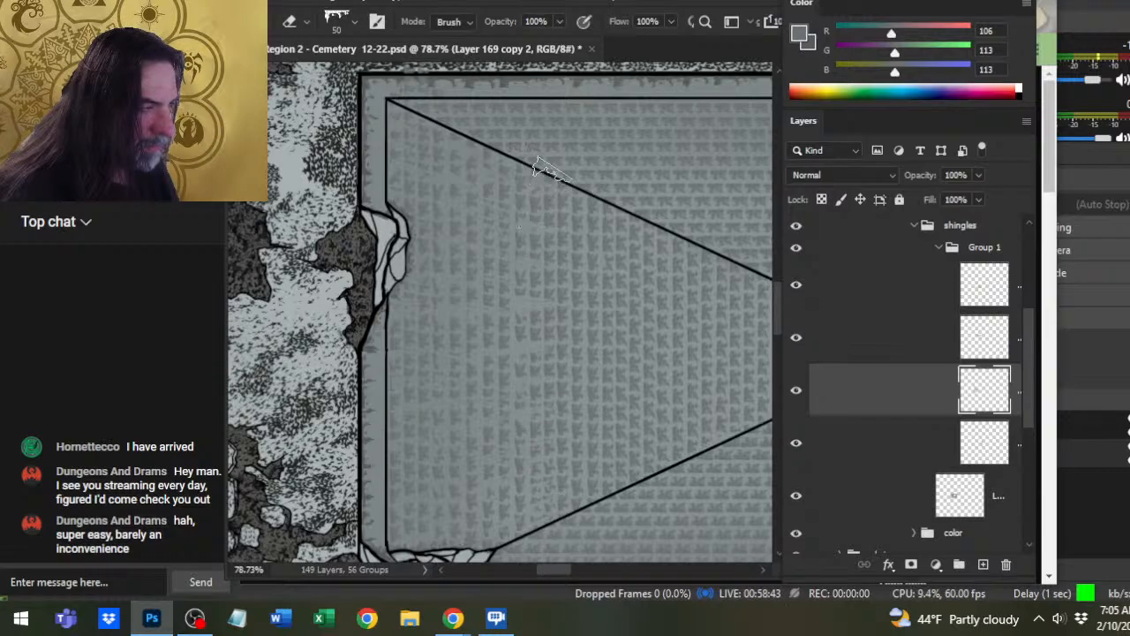
pyautogui.moveTo(687, 345); pyautogui.dragTo(614, 328)
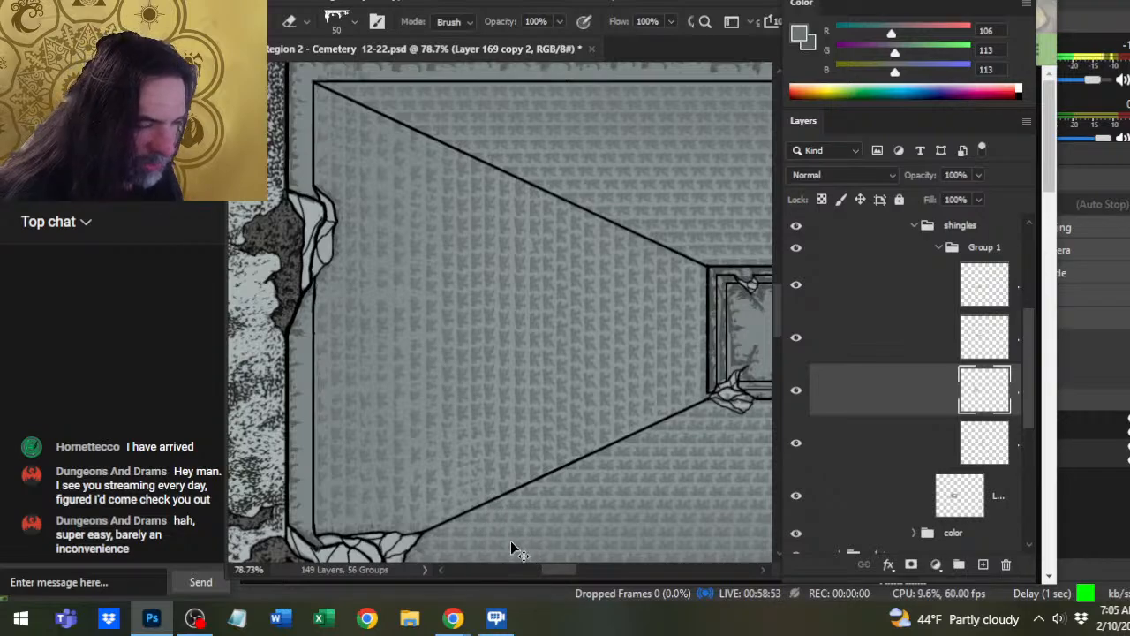
pyautogui.moveTo(494, 454); pyautogui.dragTo(508, 415)
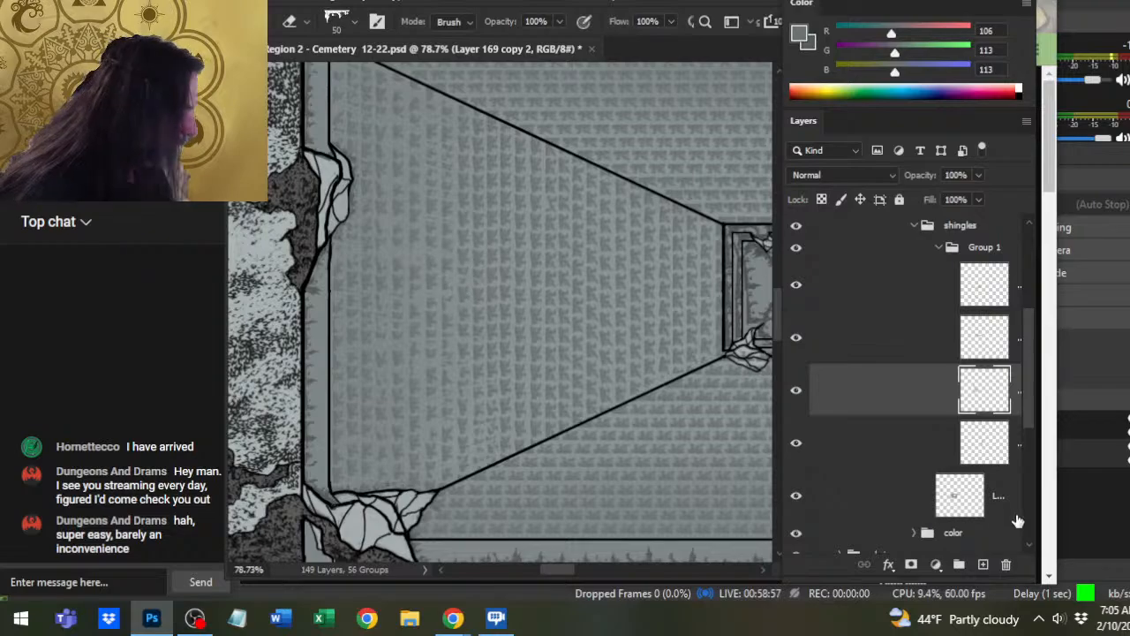
# - Open the brush settings and set the eraser tip's spacing to 82%
pyautogui.click(592, 5)
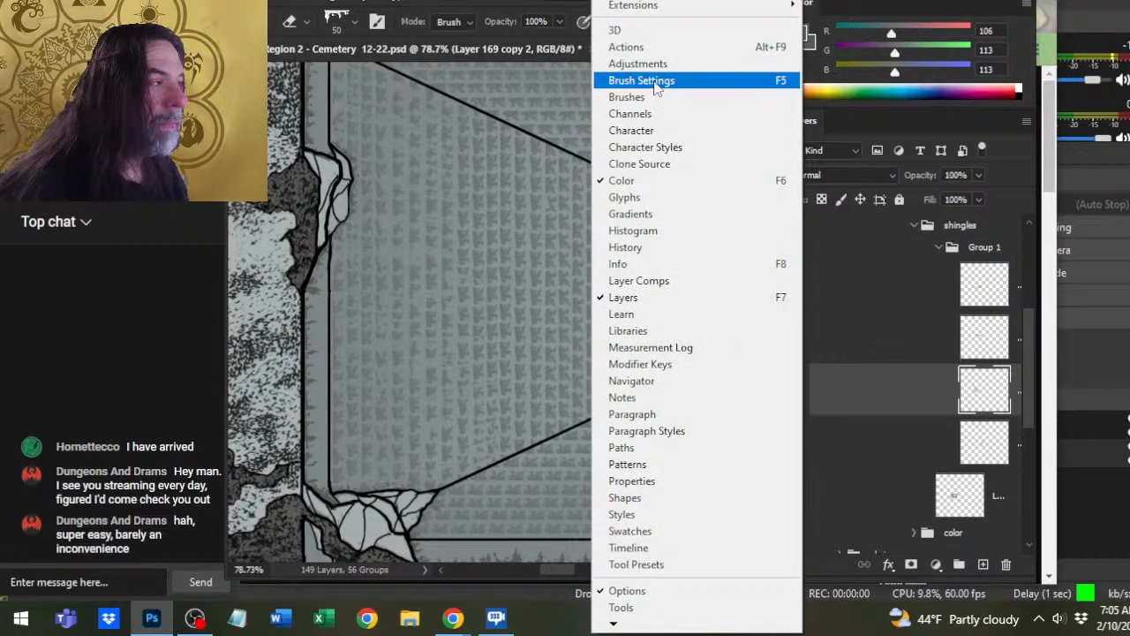
pyautogui.click(648, 80)
pyautogui.moveTo(964, 457); pyautogui.dragTo(1015, 455)
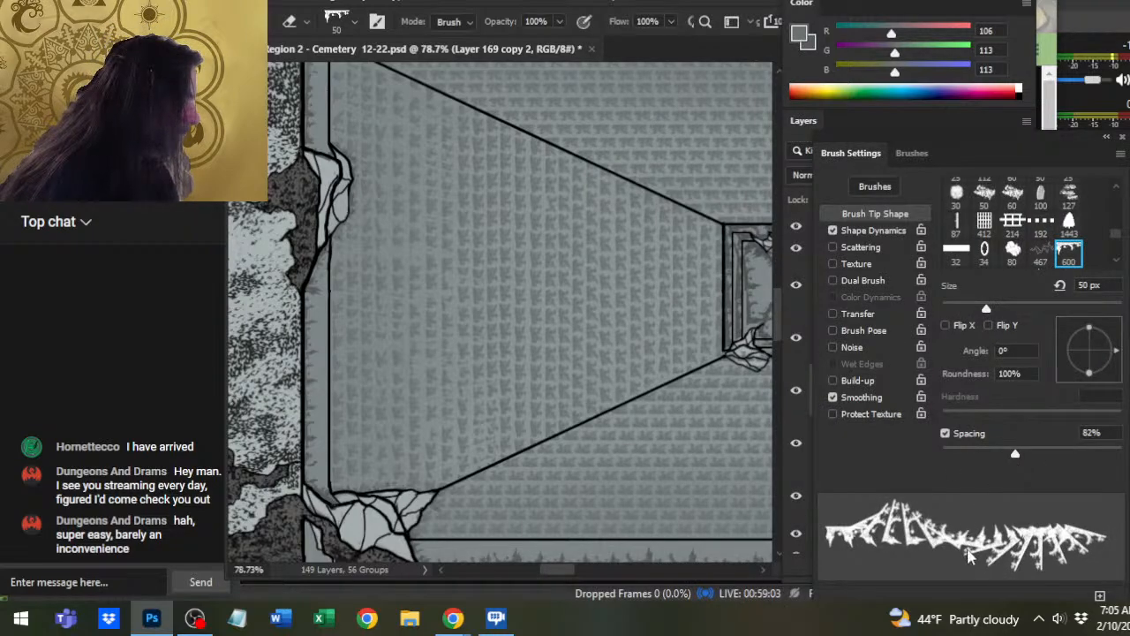
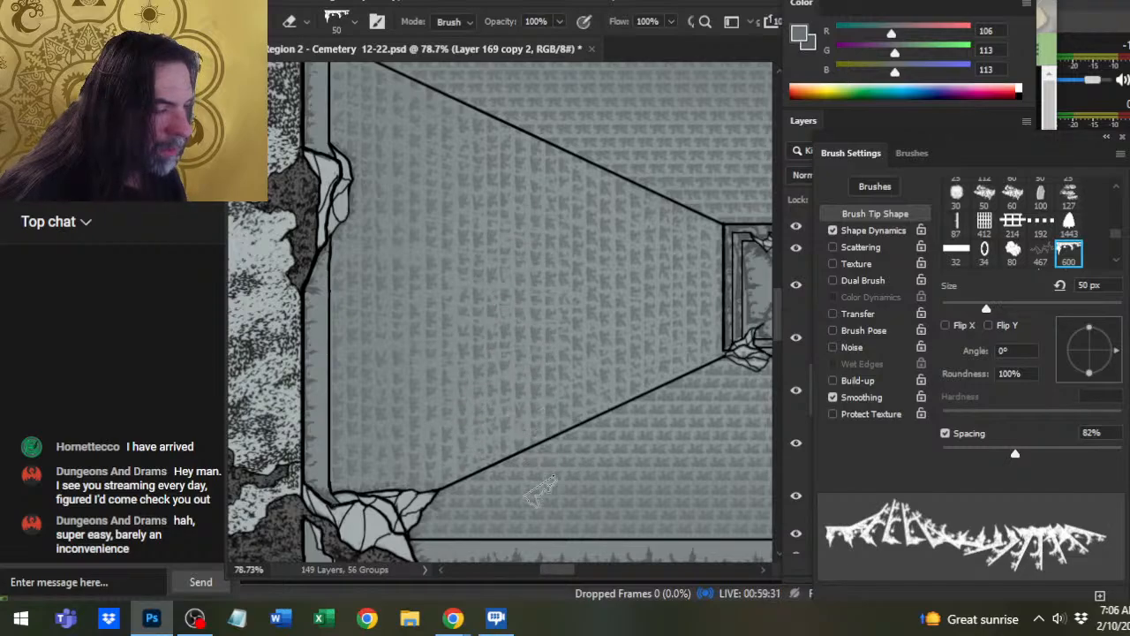
# - Erase further worn patches across the left slope's shingles on Layer 169 copy 2
pyautogui.moveTo(666, 426); pyautogui.dragTo(526, 494)
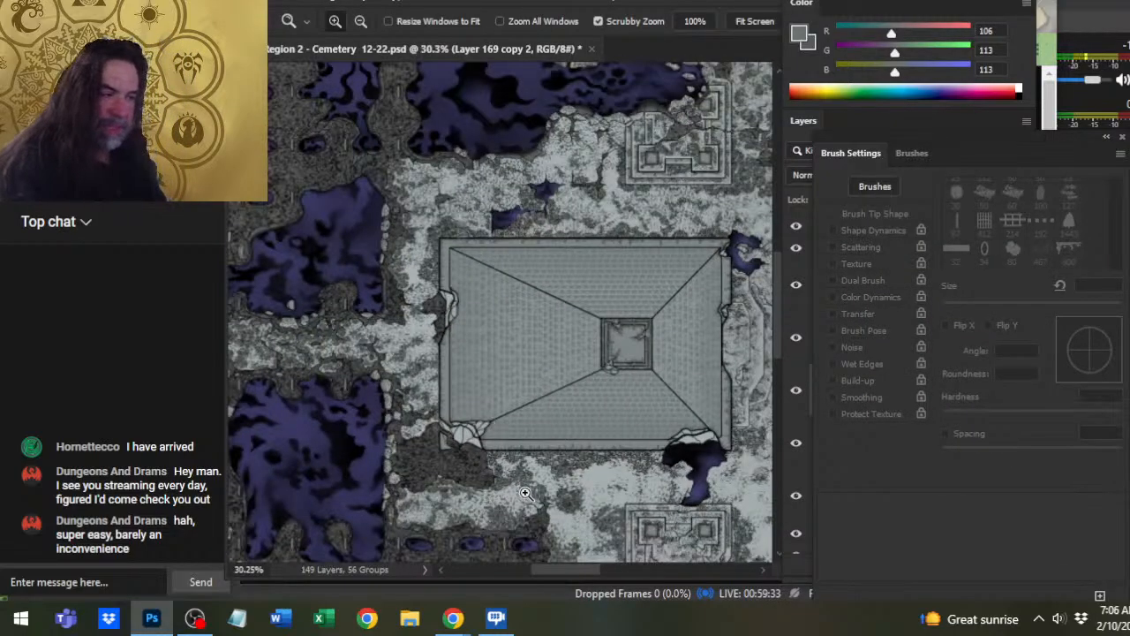
pyautogui.moveTo(576, 358); pyautogui.dragTo(642, 370)
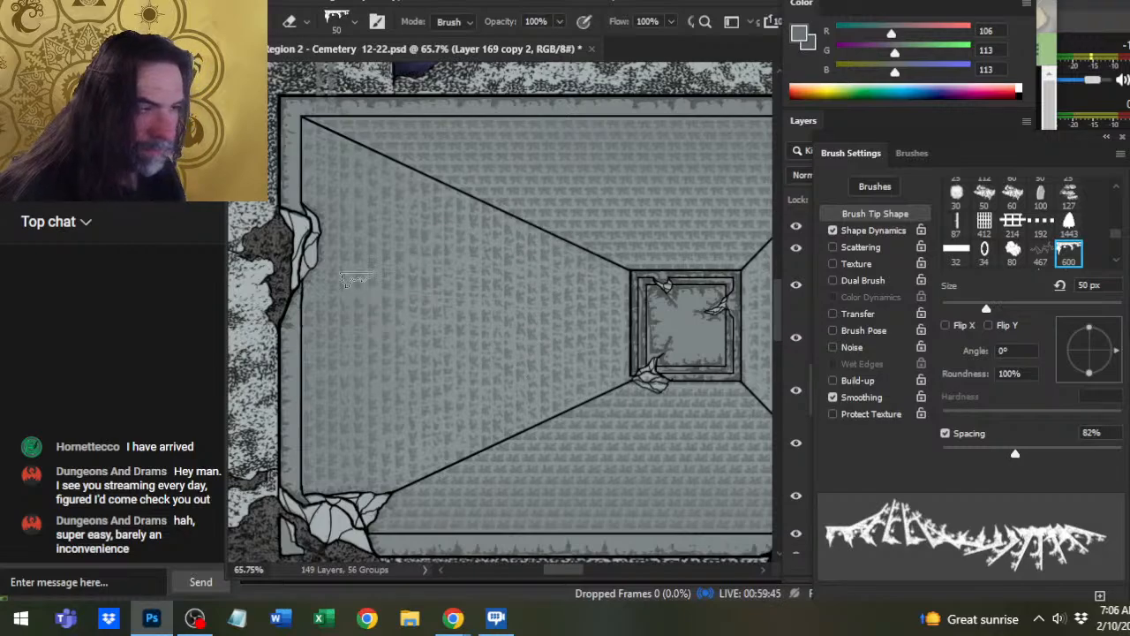
pyautogui.moveTo(535, 293); pyautogui.dragTo(508, 358)
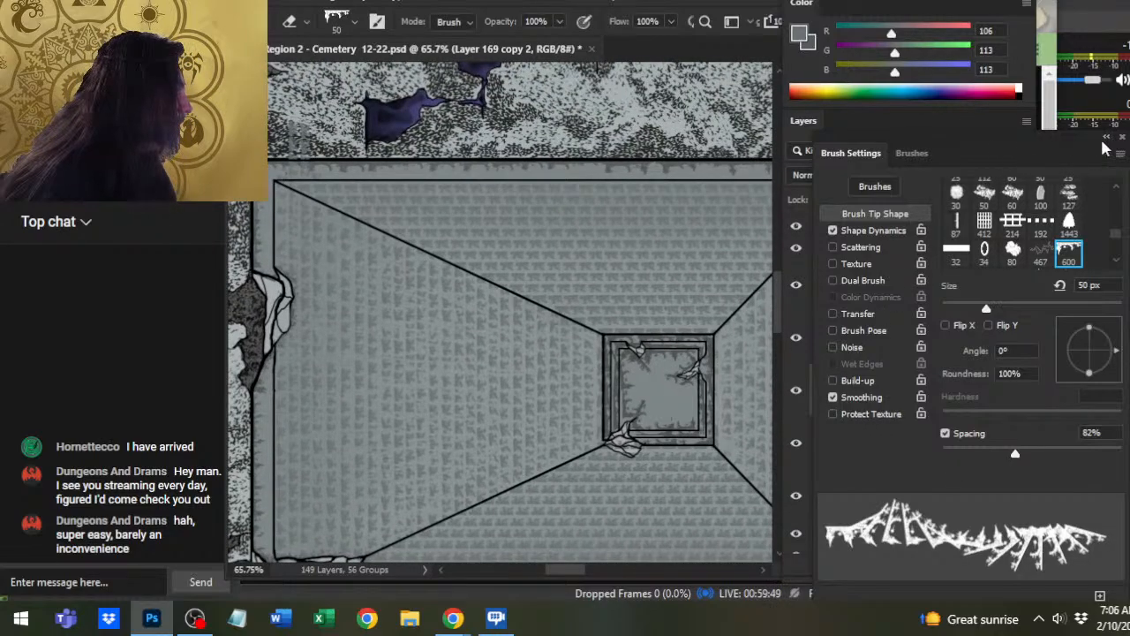
# - Move the brush settings aside and erase scattered worn patches across the upper slope's shingles on Layer 170
pyautogui.moveTo(987, 148)
pyautogui.mouseDown()
pyautogui.moveTo(1129, 166)
pyautogui.moveTo(1129, 145)
pyautogui.mouseUp()
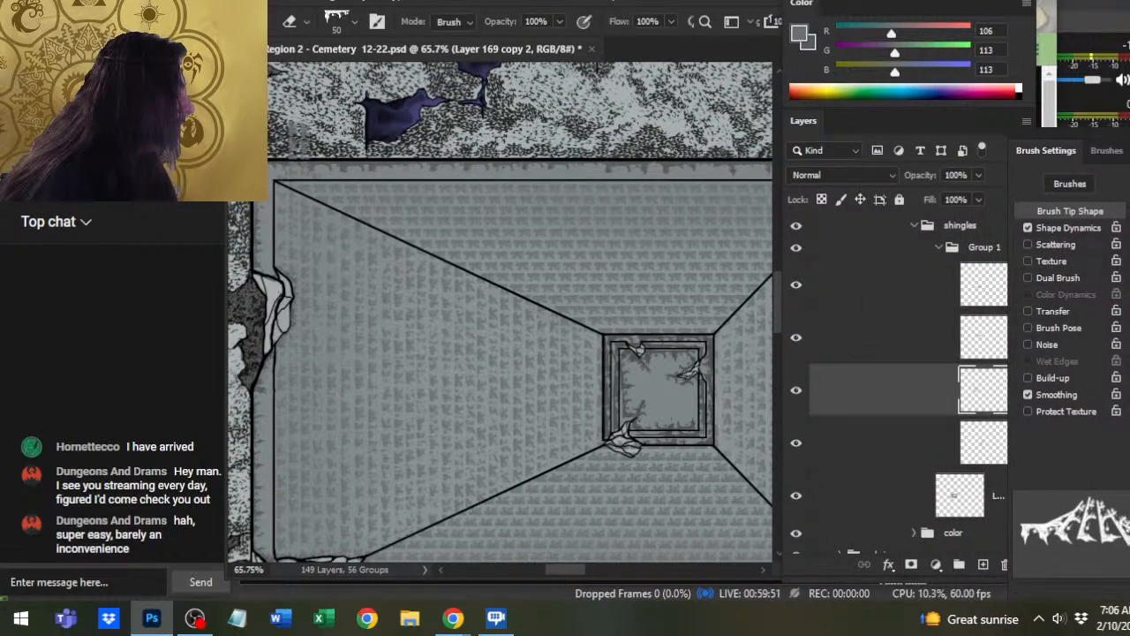
pyautogui.click(899, 352)
pyautogui.moveTo(589, 358); pyautogui.dragTo(478, 398)
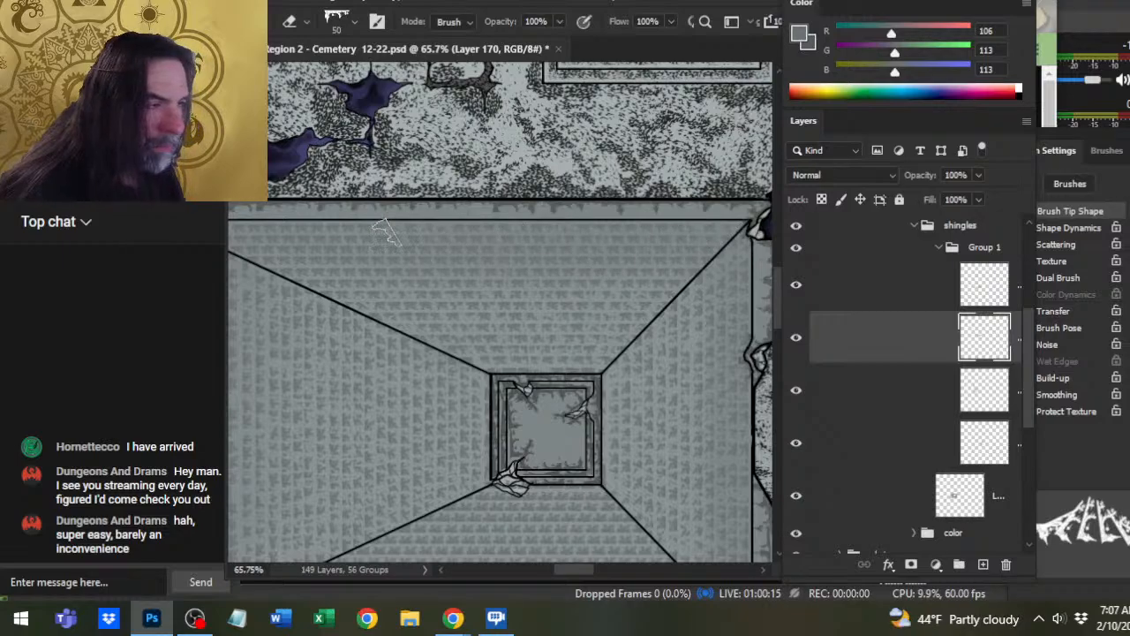
pyautogui.moveTo(368, 277); pyautogui.dragTo(411, 281)
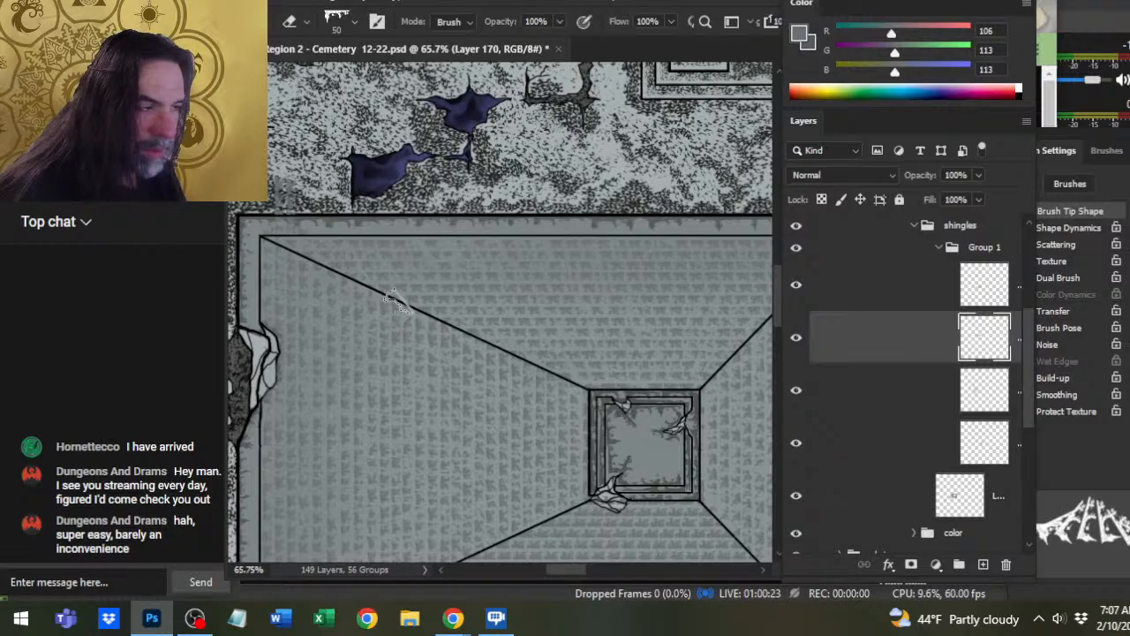
pyautogui.hscroll(3, 636, 318)
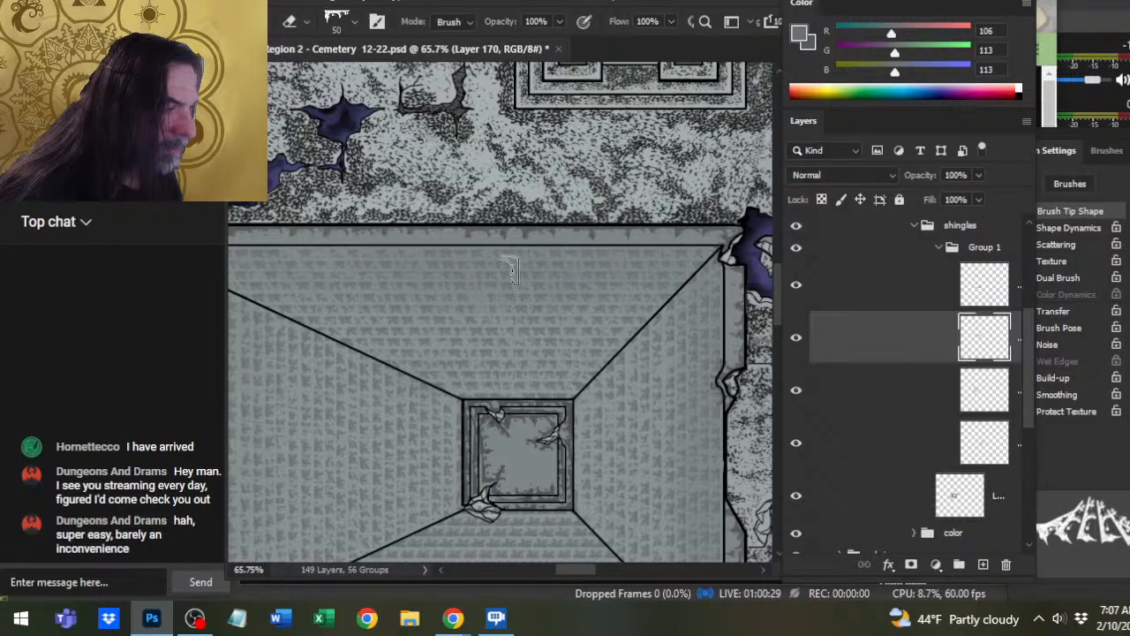
# - Erase scattered worn patches across the lower slope's shingles on Layer 170 copy
pyautogui.moveTo(591, 459); pyautogui.dragTo(639, 324)
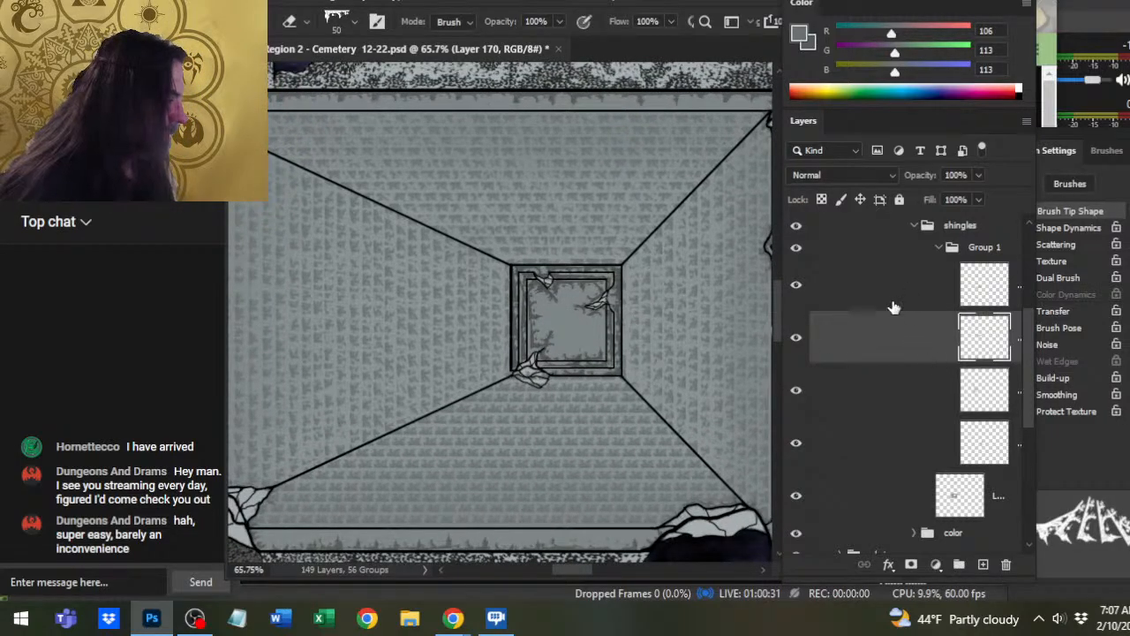
pyautogui.click(822, 292)
pyautogui.moveTo(528, 394); pyautogui.dragTo(517, 340)
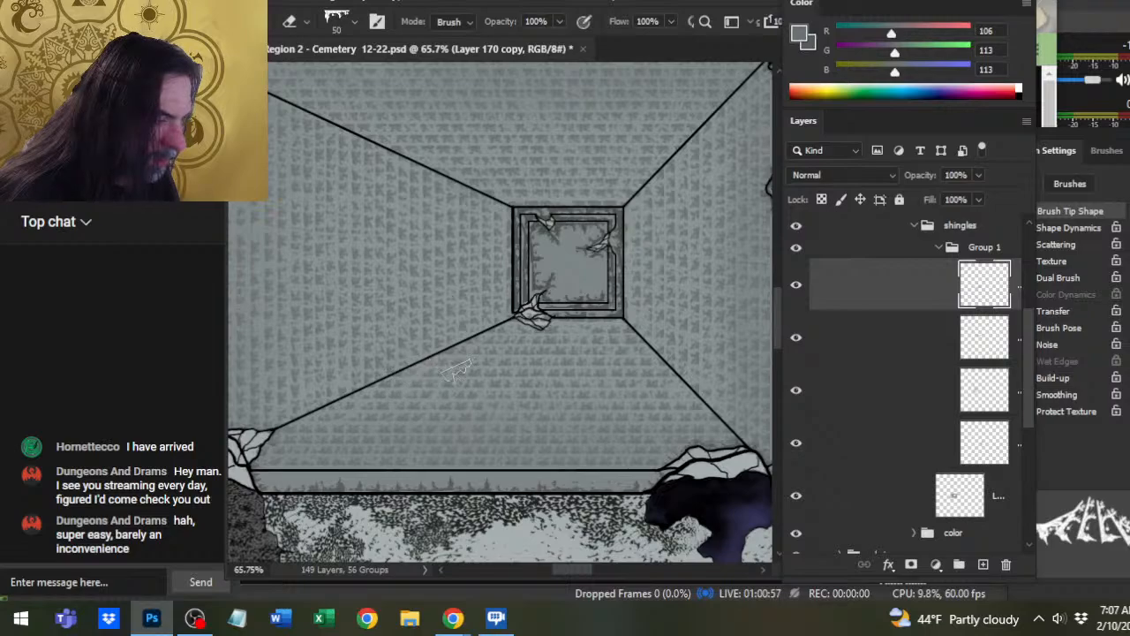
pyautogui.press('z')
pyautogui.moveTo(611, 421); pyautogui.dragTo(556, 502)
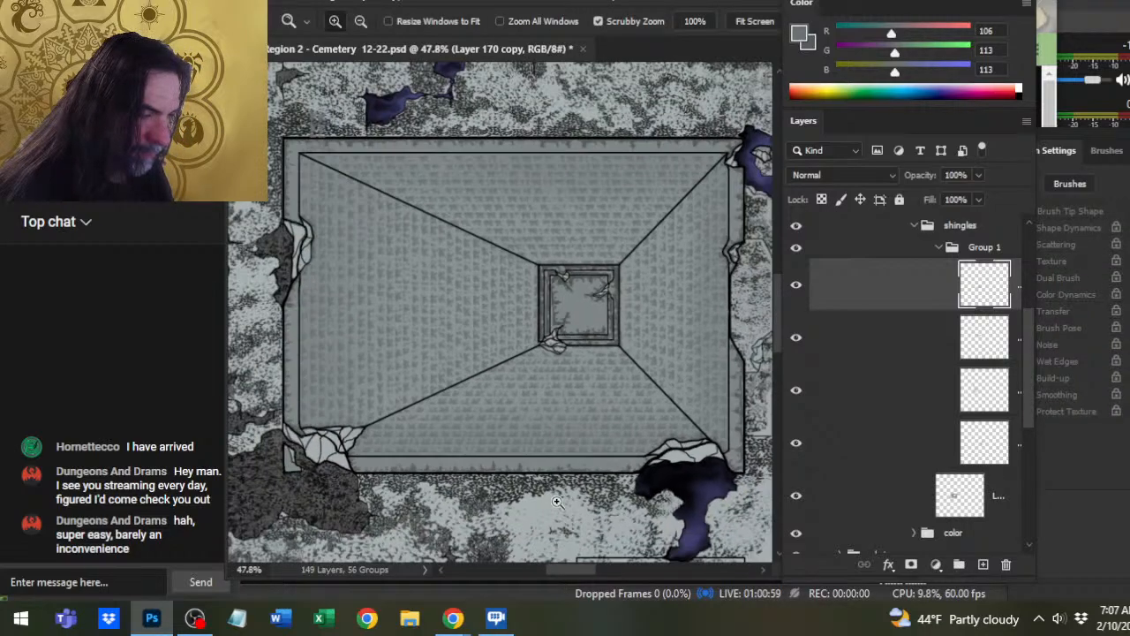
pyautogui.moveTo(623, 404); pyautogui.dragTo(591, 466)
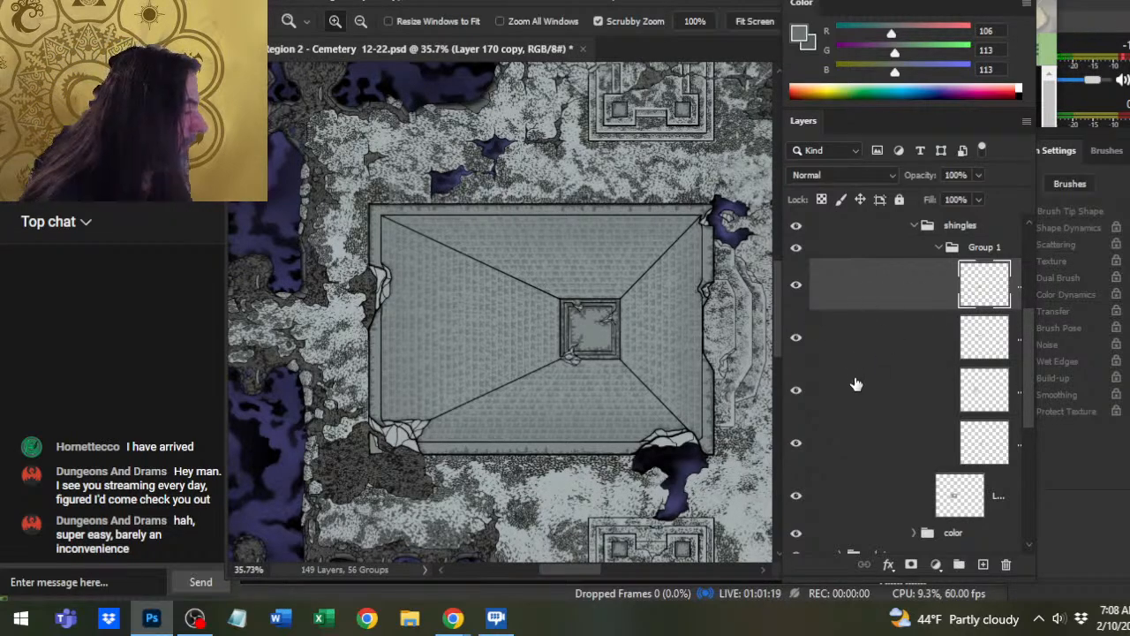
# - Add a new layer directly below Group 1 and place it in its own group
pyautogui.click(893, 492)
pyautogui.click(983, 565)
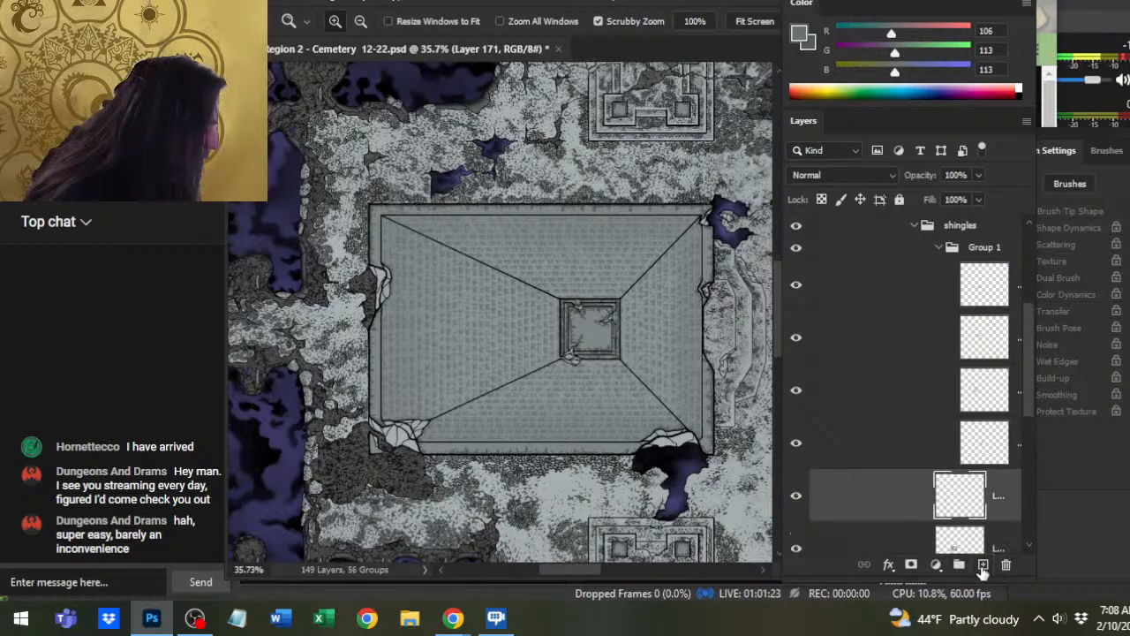
pyautogui.click(961, 565)
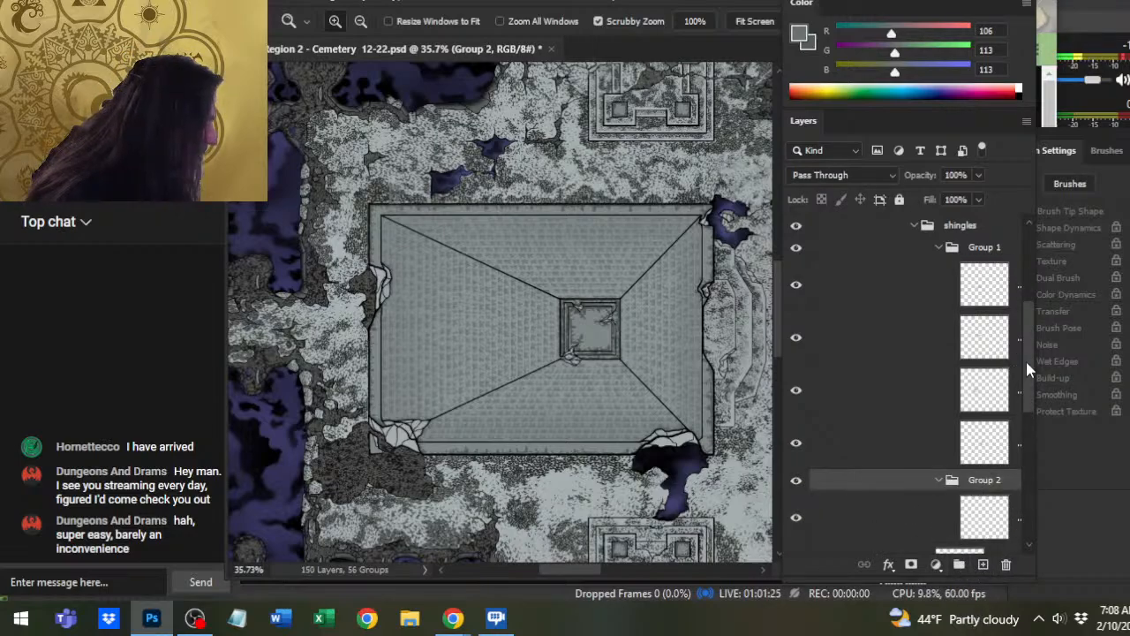
pyautogui.scroll(-2, 1020, 371)
# - Swap the foreground to the darker grey (R 87, G 91, B 91) and briefly show Layer 160 to compare it with the colour swatches
pyautogui.press('x')
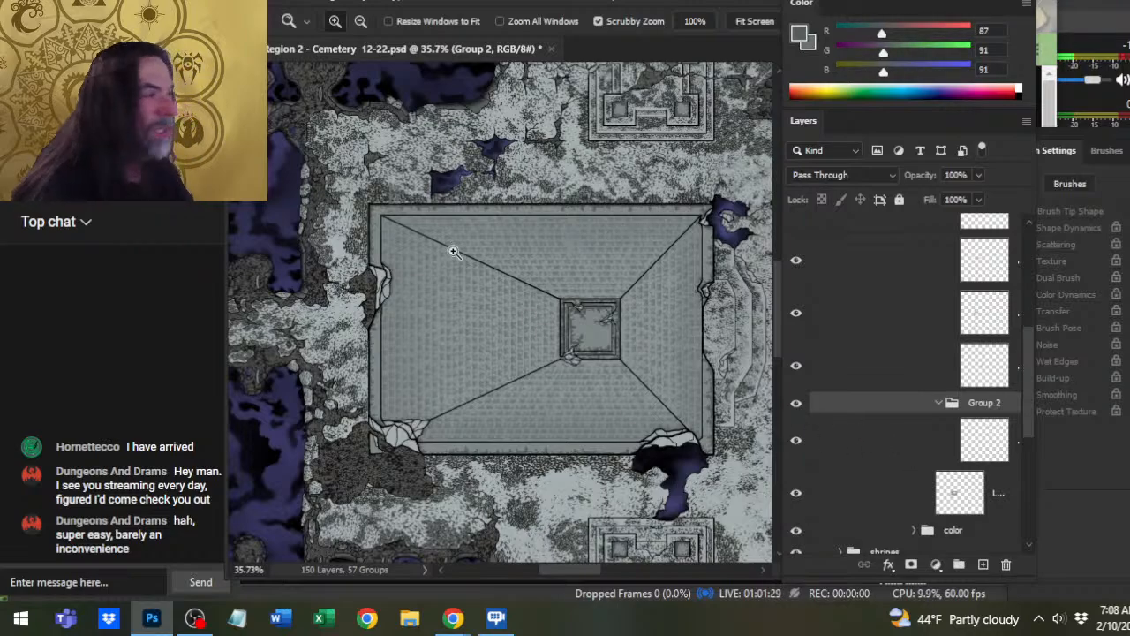
pyautogui.moveTo(1033, 362); pyautogui.dragTo(1005, 267)
pyautogui.click(796, 296)
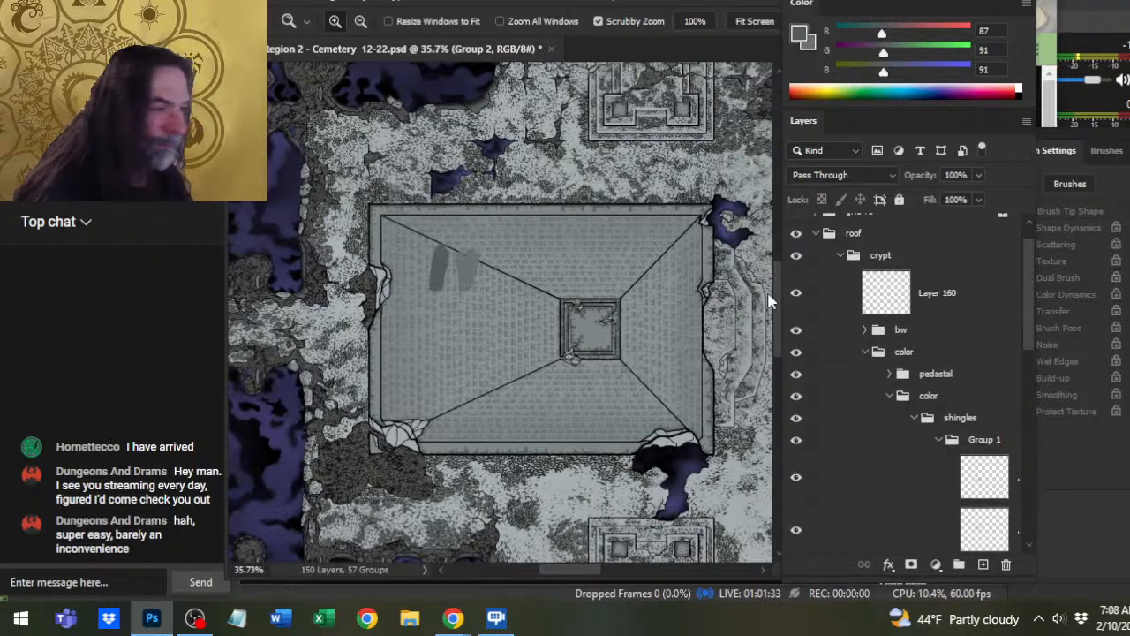
pyautogui.scroll(3, 454, 265)
pyautogui.press('b')
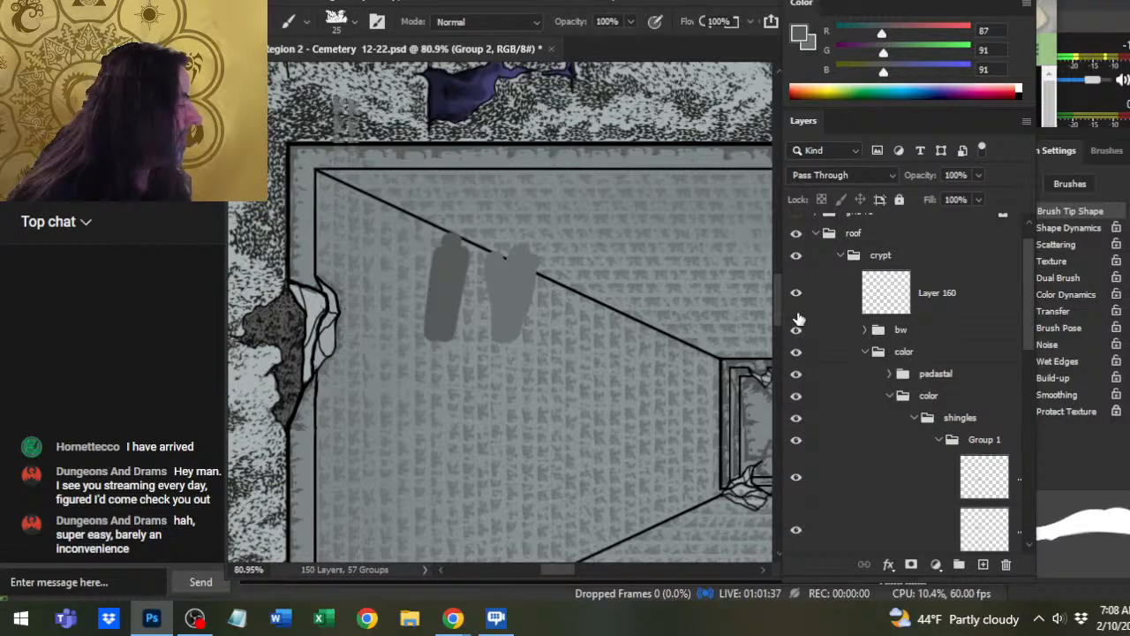
pyautogui.click(796, 295)
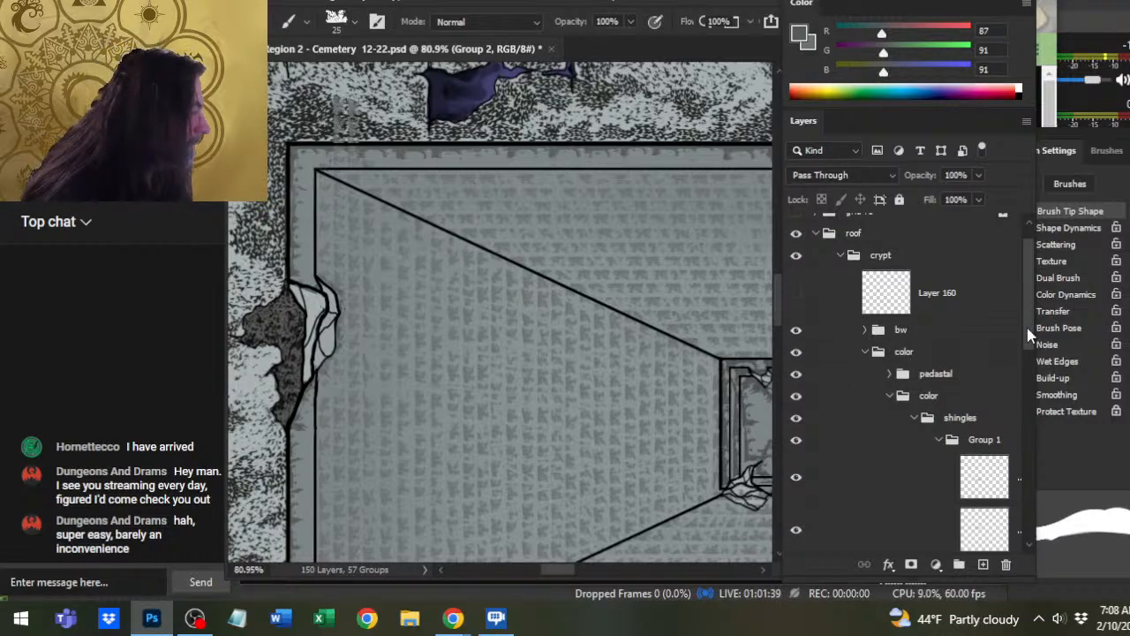
# - Target Layer 171, load the right slope's shingles from Layer 169 as a selection, and hide the four shingle layers in Group 1
pyautogui.scroll(-5, 985, 395)
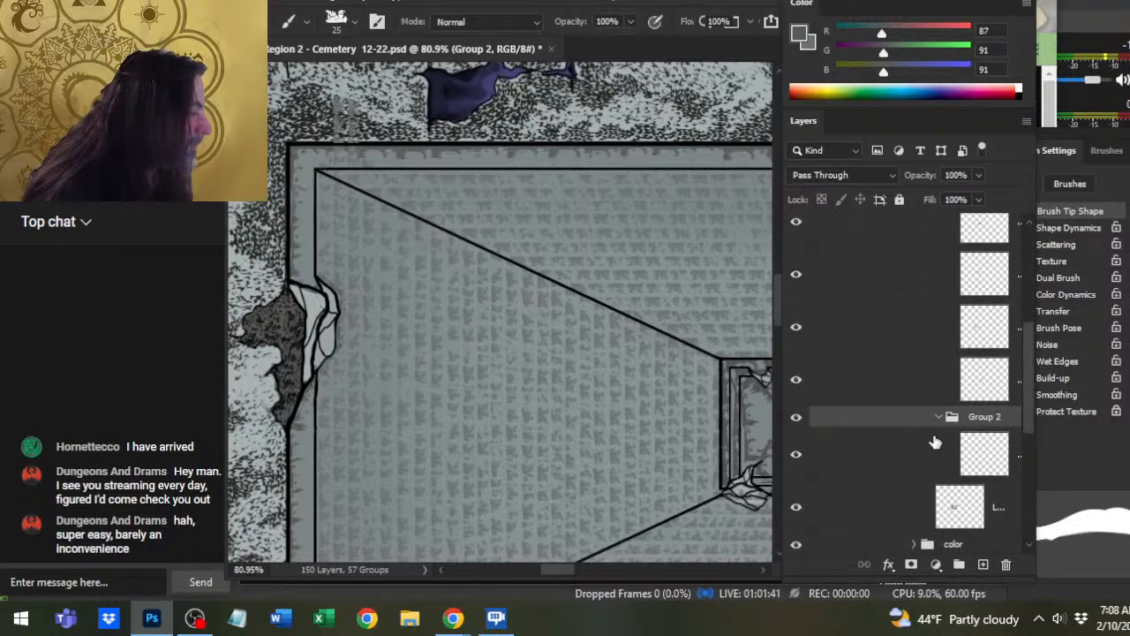
pyautogui.click(914, 458)
pyautogui.moveTo(677, 468); pyautogui.dragTo(525, 363)
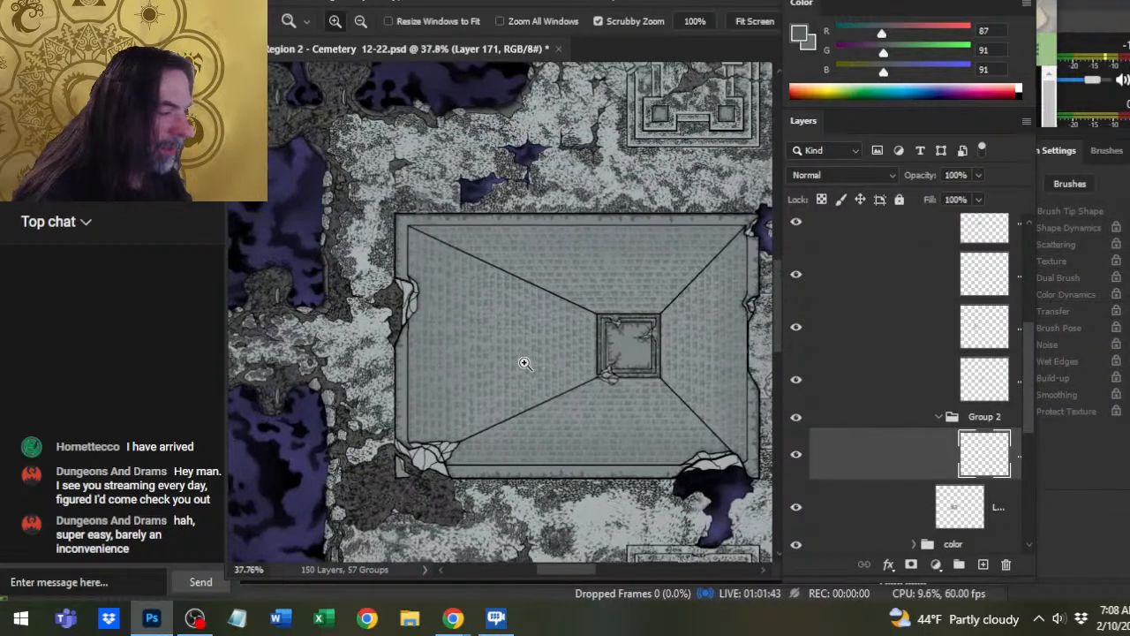
pyautogui.keyDown('ctrl'); pyautogui.click(981, 386); pyautogui.keyUp('ctrl')
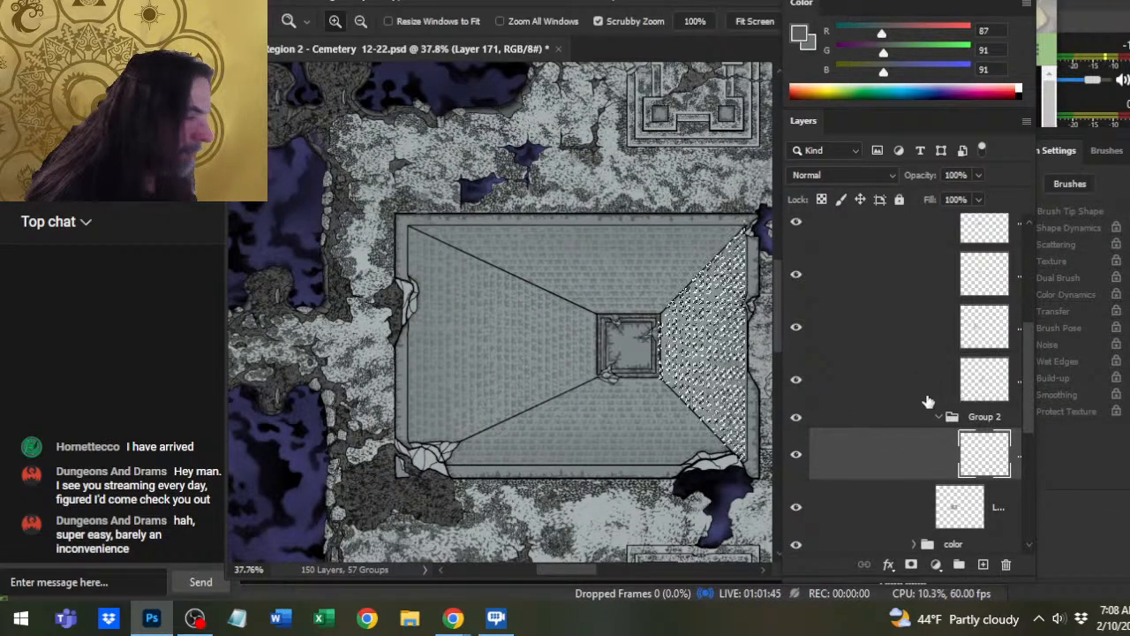
pyautogui.moveTo(637, 387); pyautogui.dragTo(567, 379)
pyautogui.press('b')
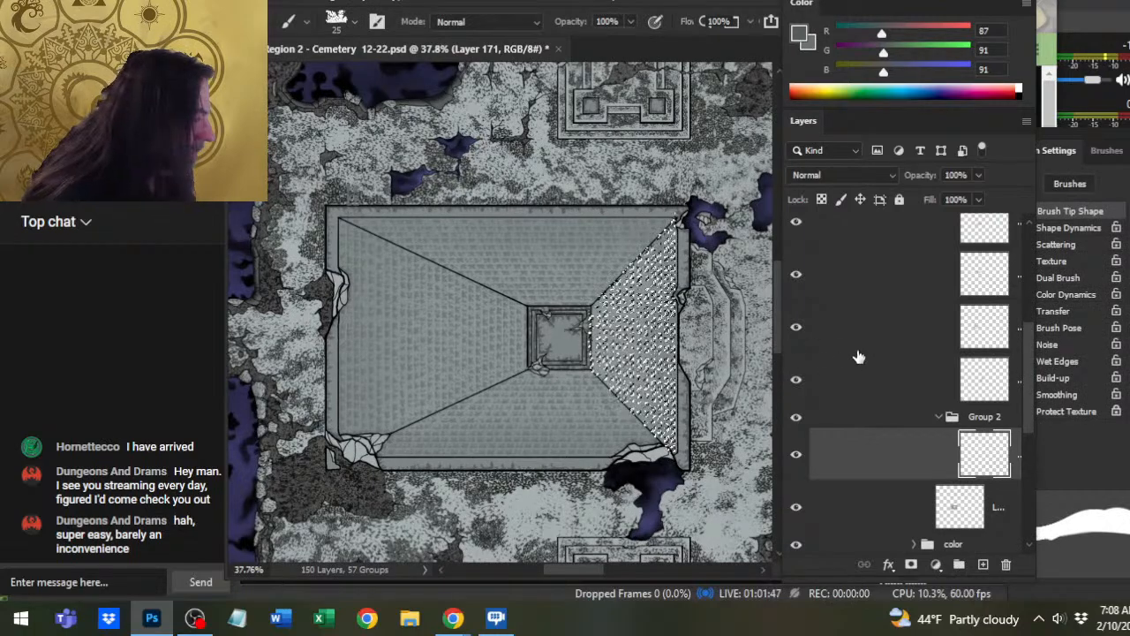
pyautogui.click(796, 378)
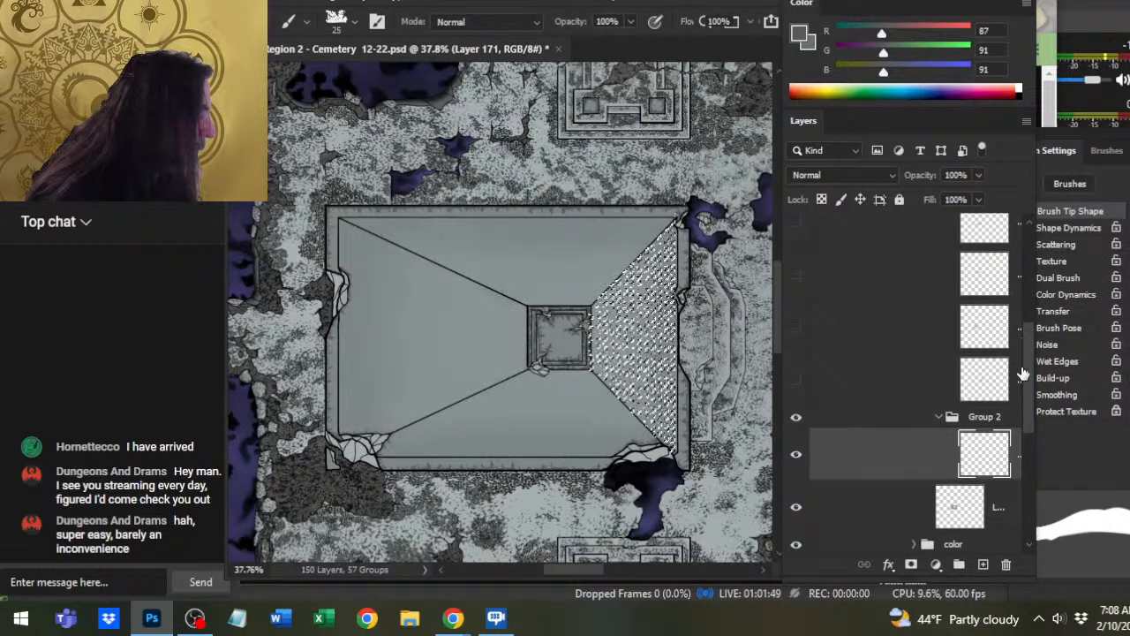
pyautogui.moveTo(1030, 377)
pyautogui.mouseDown()
pyautogui.moveTo(1026, 338)
pyautogui.moveTo(1026, 372)
pyautogui.mouseUp()
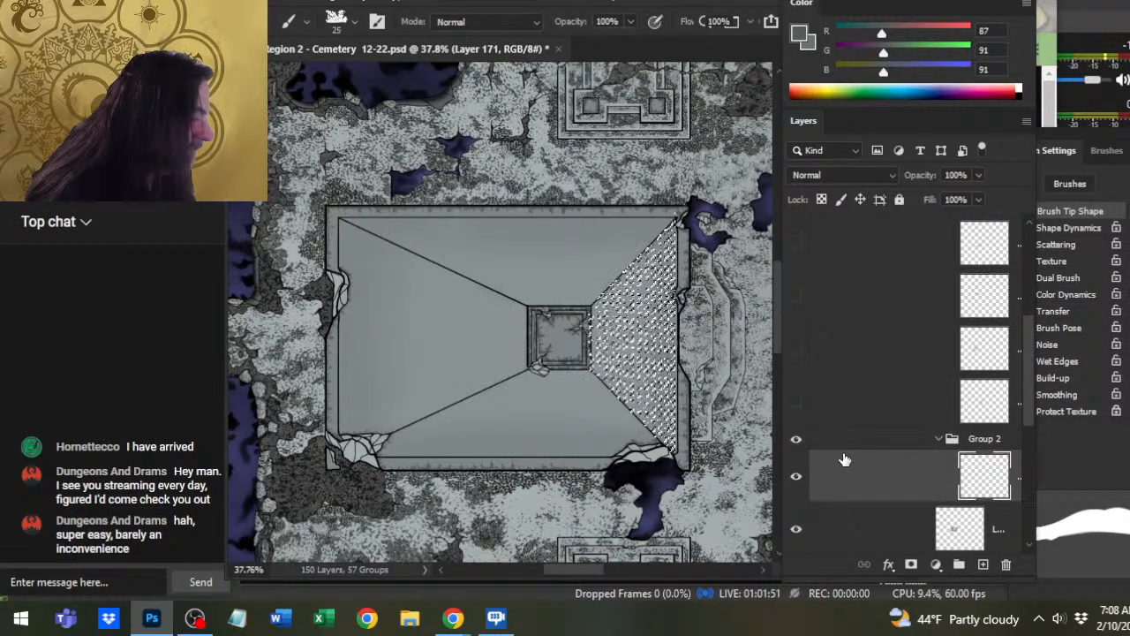
# - Paint the selected right-slope shingles darker grey on Layer 171 with the brush at size 125, and clear the selection
pyautogui.press(']')
pyautogui.press(']')
pyautogui.press(']')
pyautogui.press(']')
pyautogui.press(']')
pyautogui.press(']')
pyautogui.press(']')
pyautogui.press(']')
pyautogui.press(']')
pyautogui.press(']')
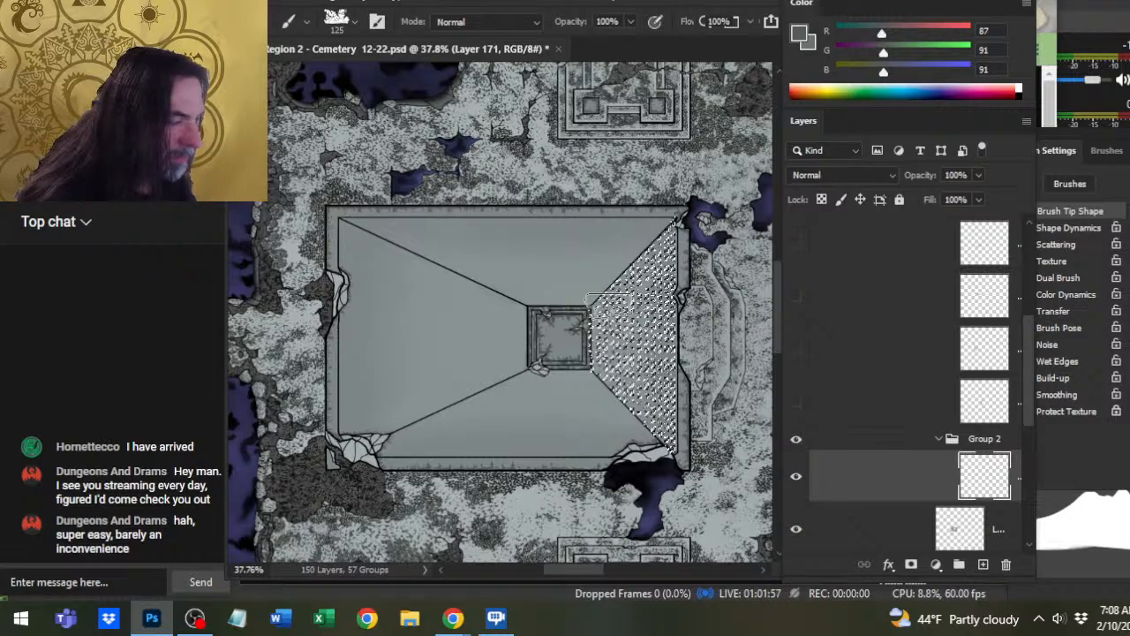
pyautogui.press('l')
pyautogui.click(594, 427)
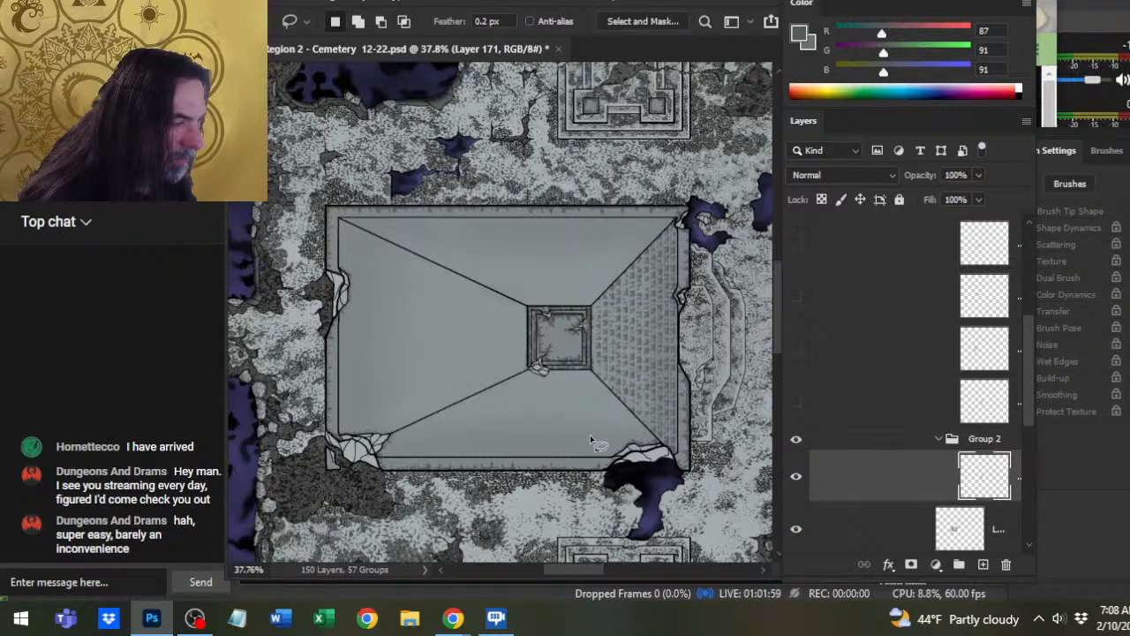
pyautogui.press('z')
pyautogui.moveTo(621, 353)
pyautogui.mouseDown()
pyautogui.moveTo(712, 330)
pyautogui.moveTo(641, 345)
pyautogui.mouseUp()
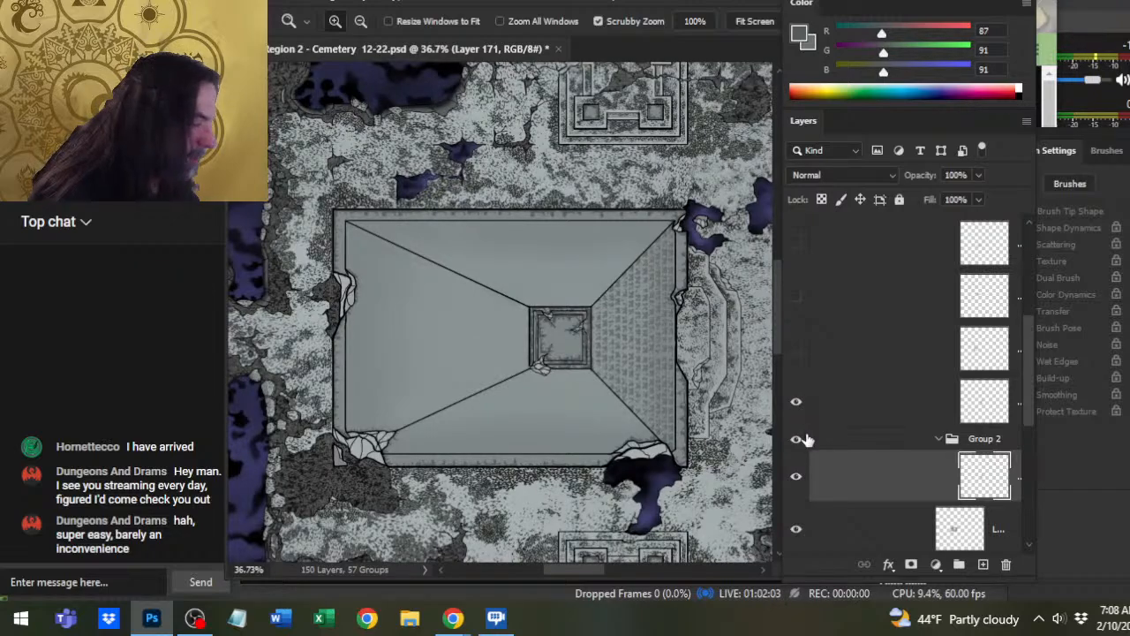
# - Rename Group 2 as 33 and Group 1 as 50
pyautogui.doubleClick(982, 439)
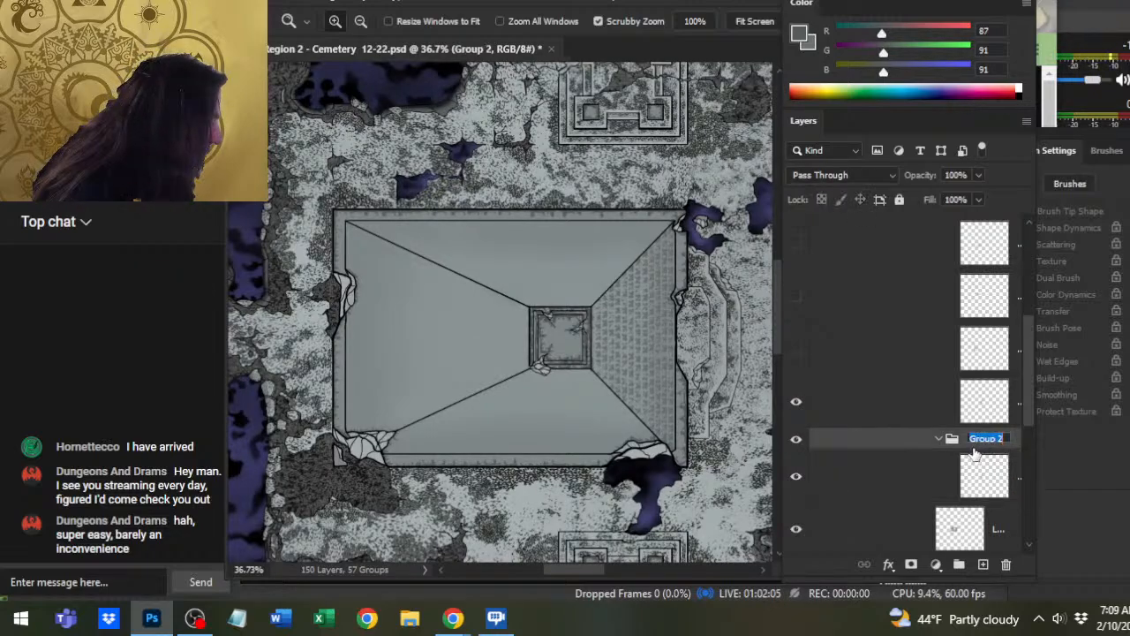
pyautogui.write('33')
pyautogui.press('Return')
pyautogui.scroll(5, 1015, 389)
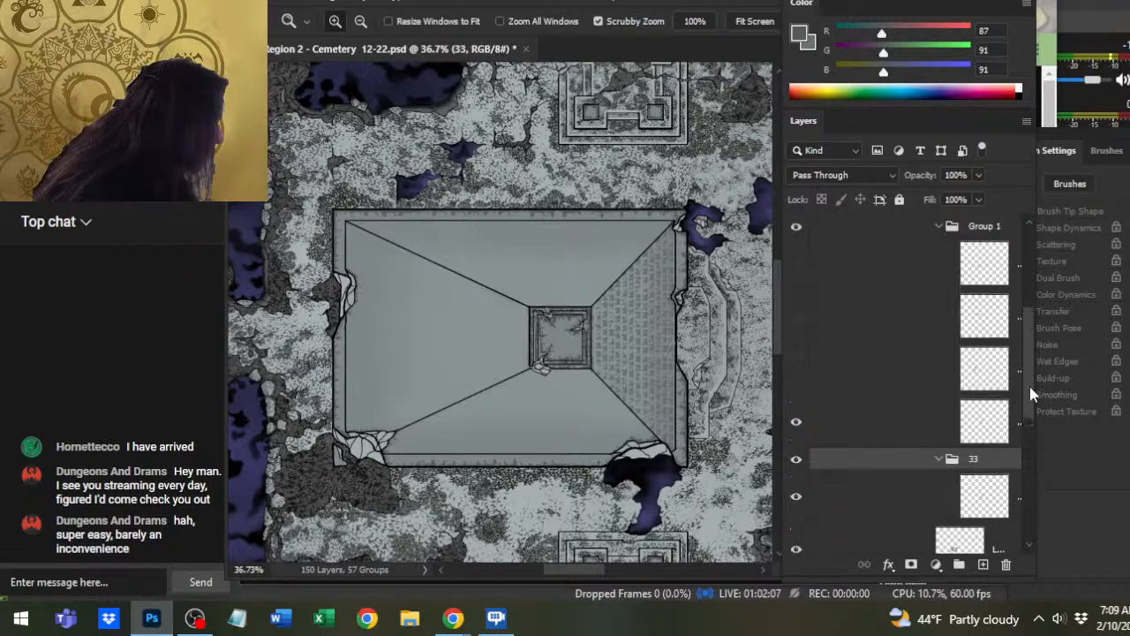
pyautogui.doubleClick(988, 335)
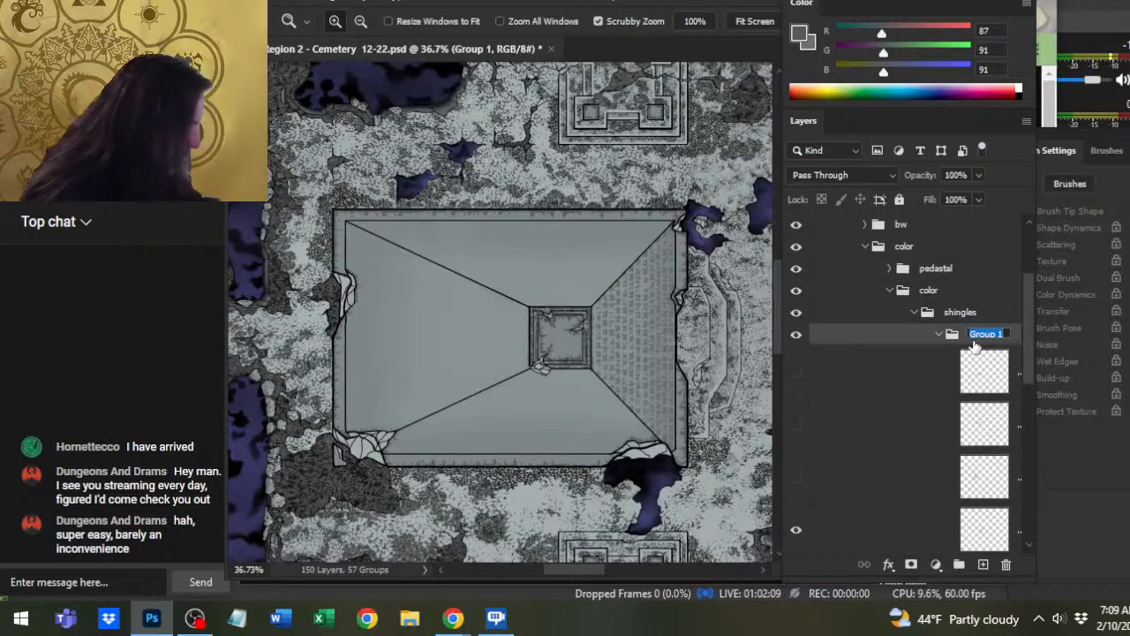
pyautogui.write('50')
pyautogui.press('Return')
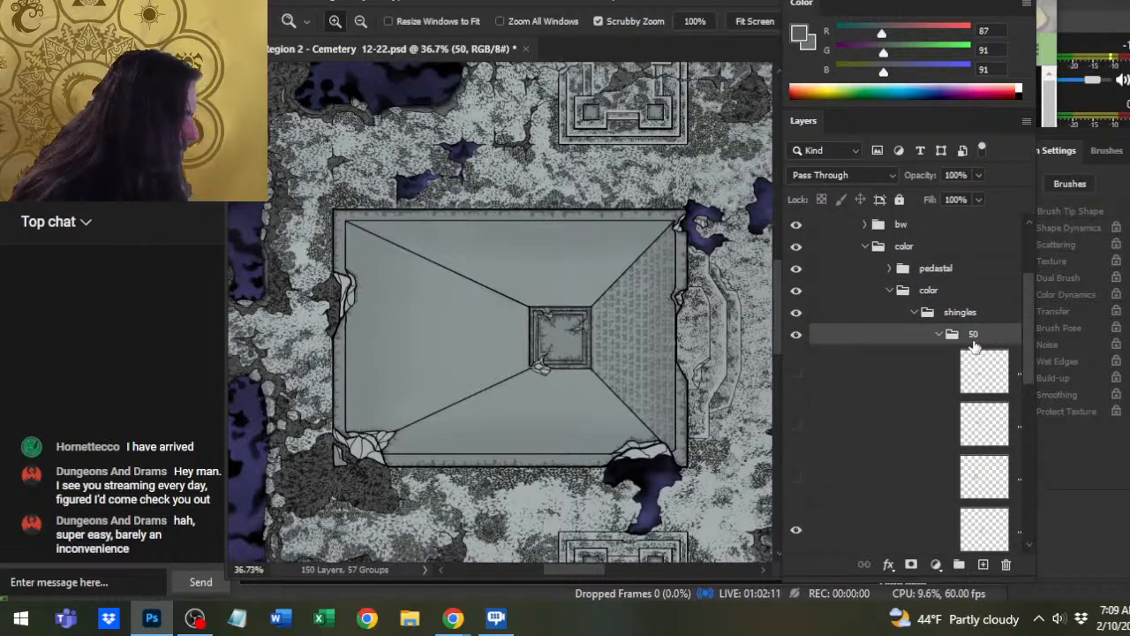
# - Toggle Layer 169's visibility and compare the original and darker shingles on the right slope up close
pyautogui.scroll(-5, 1025, 345)
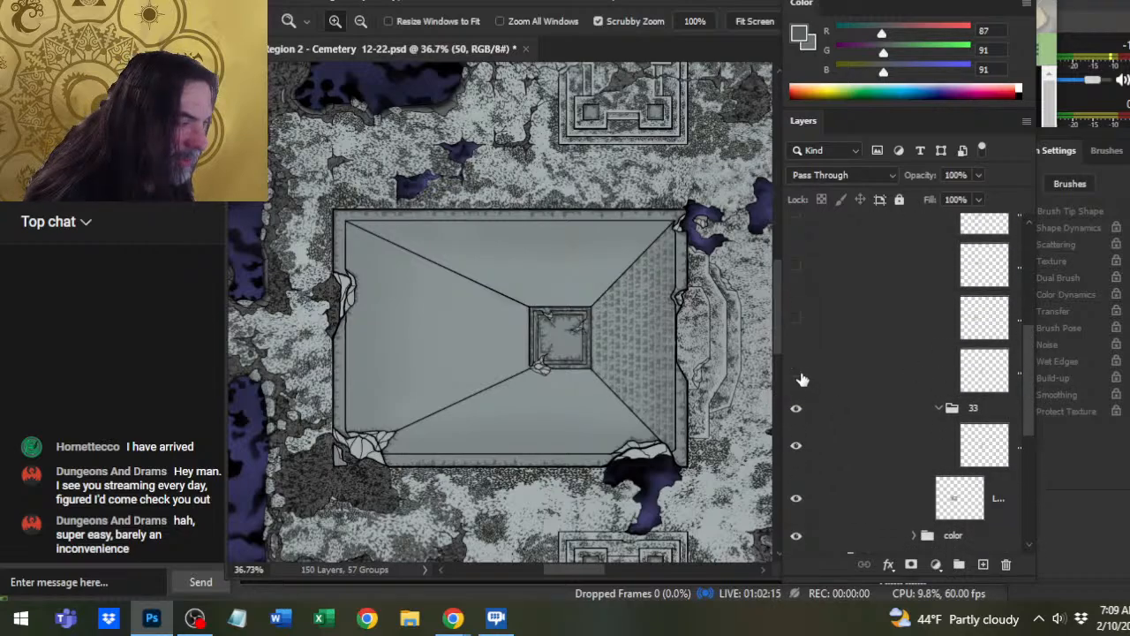
pyautogui.moveTo(662, 351); pyautogui.dragTo(769, 378)
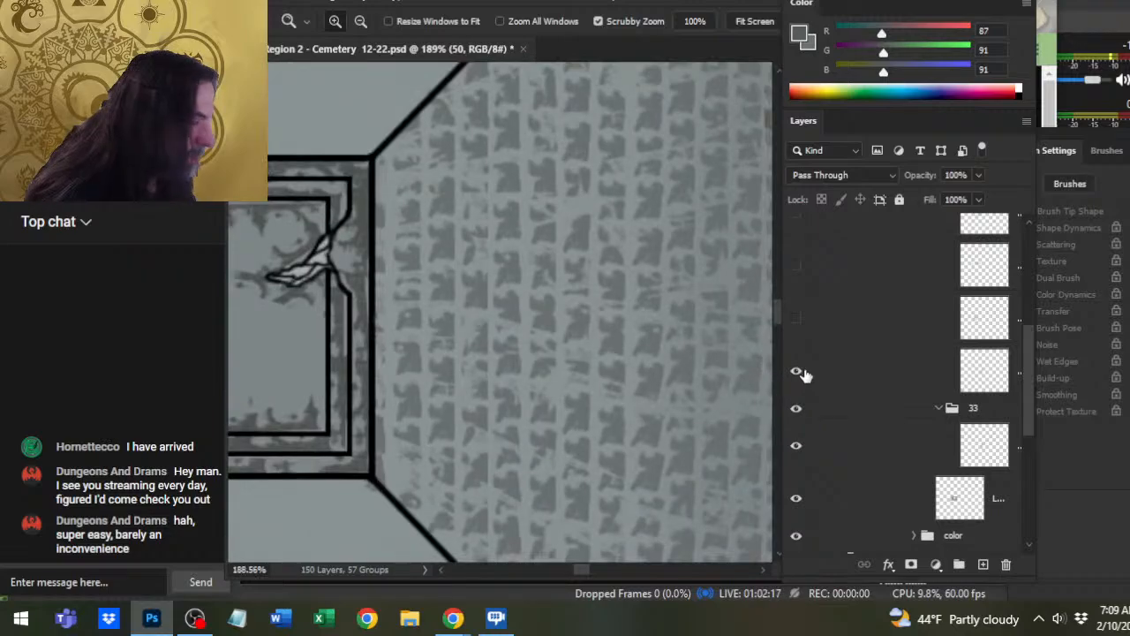
pyautogui.click(797, 374)
pyautogui.click(797, 375)
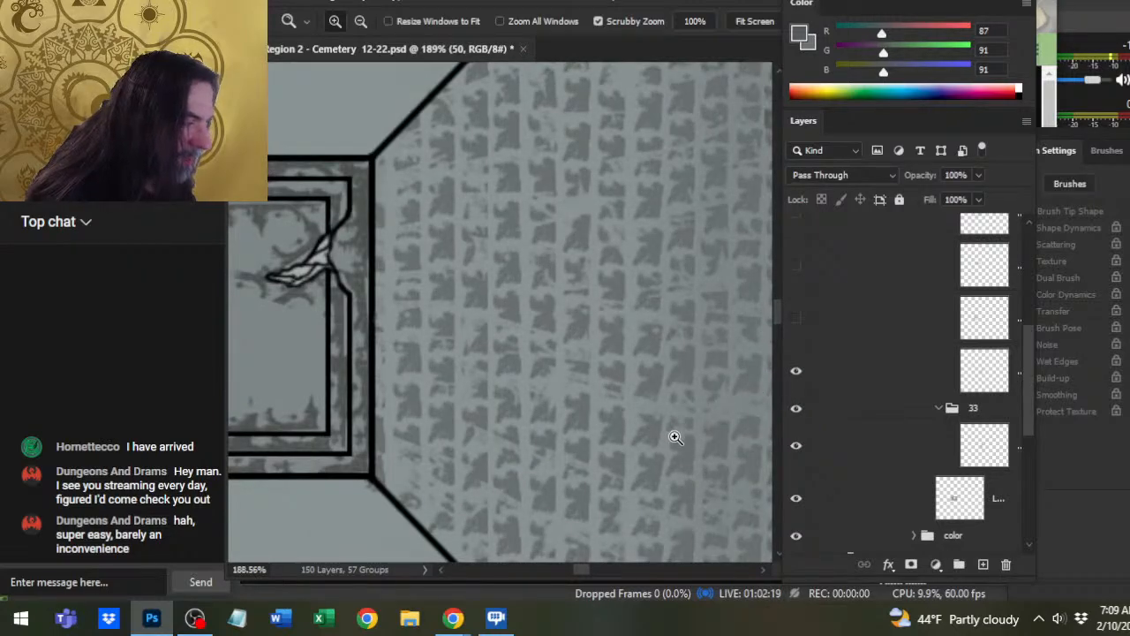
pyautogui.moveTo(676, 438); pyautogui.dragTo(564, 404)
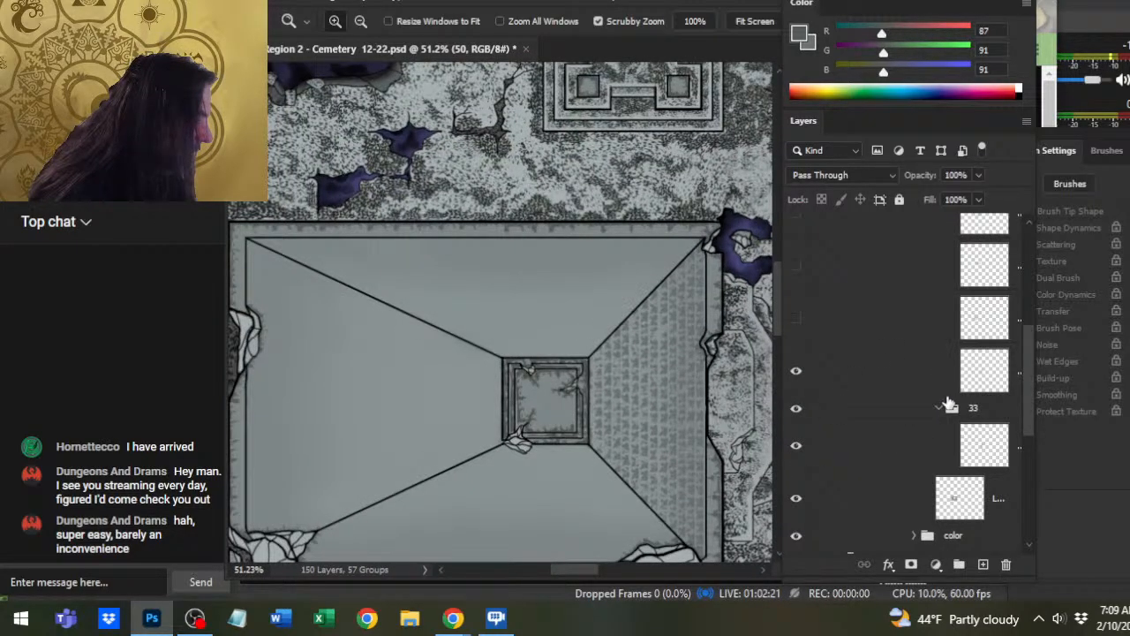
# - Add a new layer in group 33 and load the left slope's shingles from Layer 169 copy 2 as a selection
pyautogui.click(986, 455)
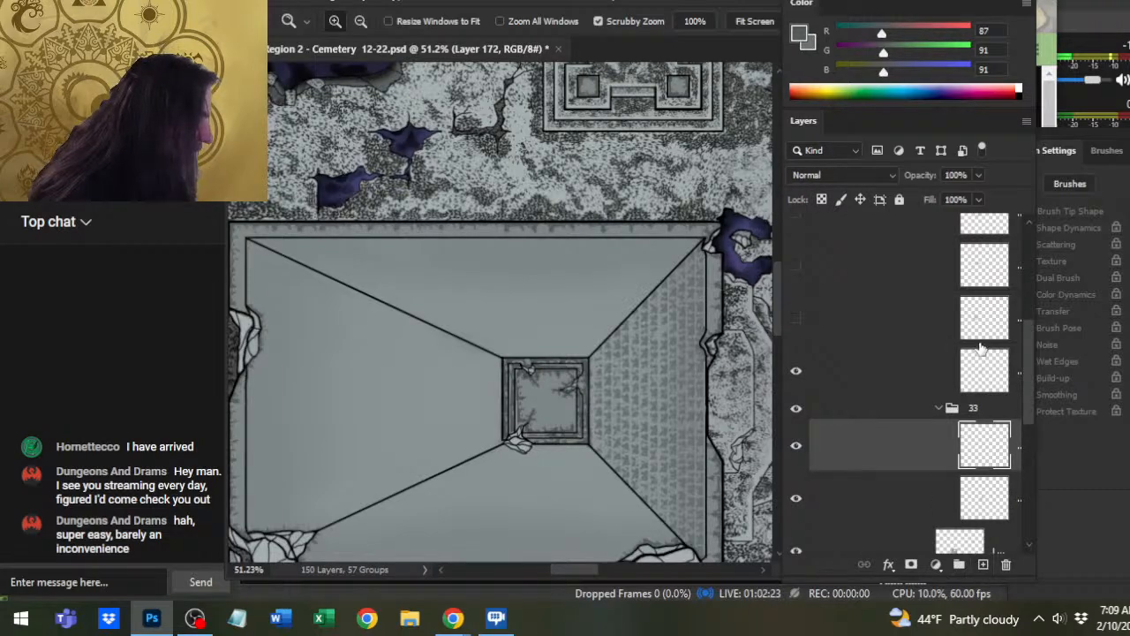
pyautogui.keyDown('ctrl'); pyautogui.click(979, 327); pyautogui.keyUp('ctrl')
pyautogui.moveTo(505, 377); pyautogui.dragTo(568, 303)
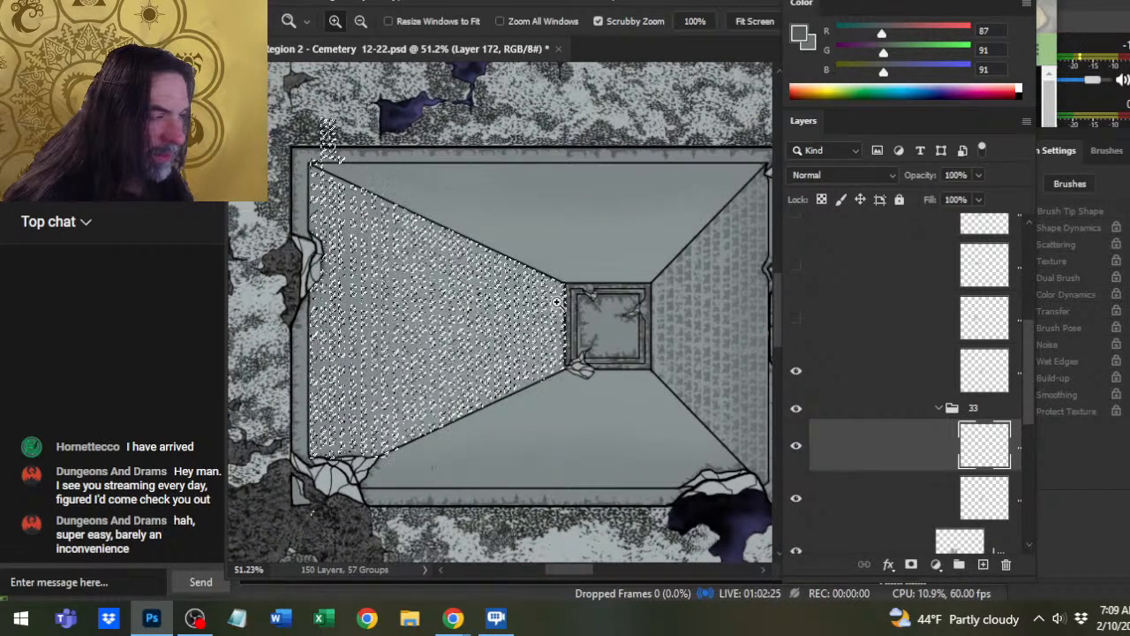
pyautogui.hotkey('ctrl', 'shift', 'alt', 'n')
# - Paint the selected left-slope shingles darker grey on Layer 172 with the brush at size 150, and clear the selection
pyautogui.press('b')
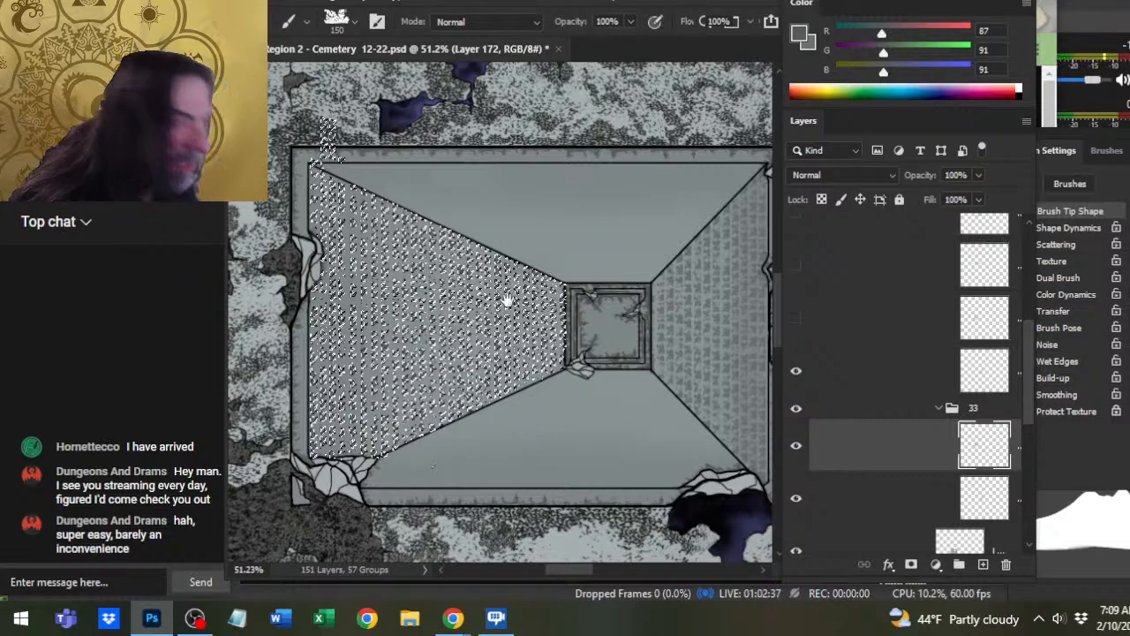
pyautogui.moveTo(504, 298); pyautogui.dragTo(601, 391)
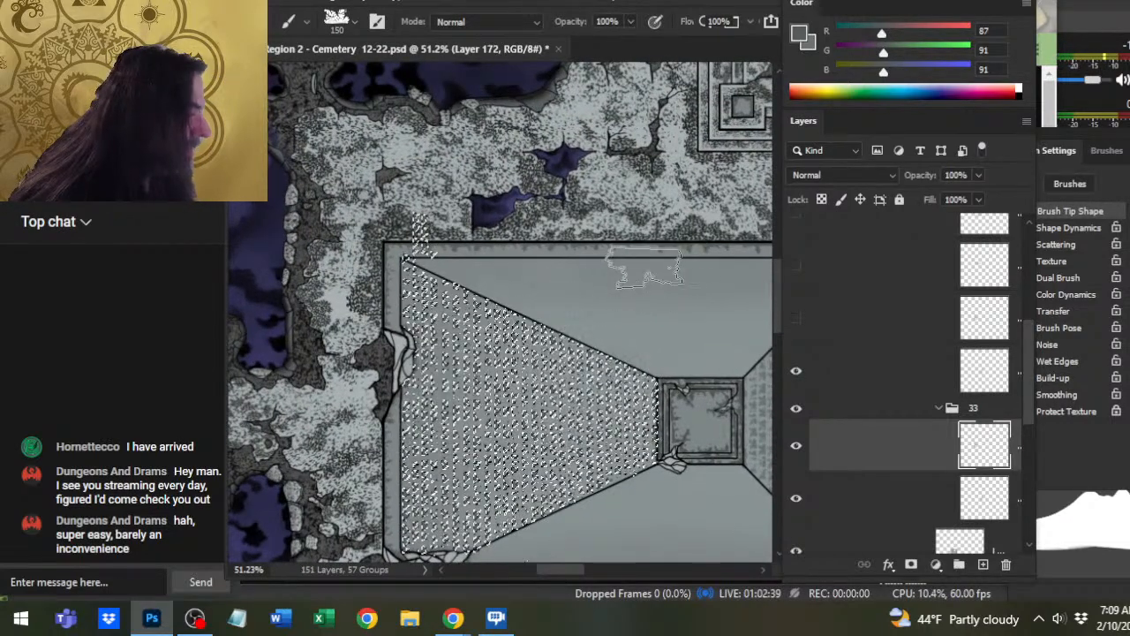
pyautogui.press('l')
pyautogui.hotkey('ctrl', 'd')
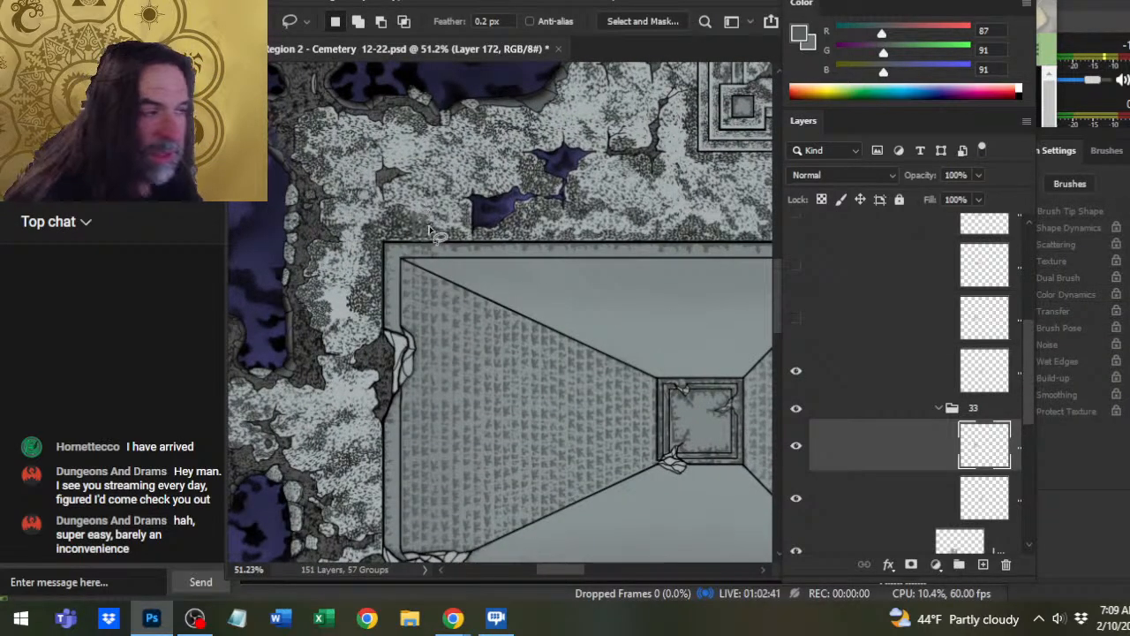
# - Paint the shingles on the crypt roof's upper slope on a new layer in group 33, within that slope's loaded shingle selection
pyautogui.press('e')
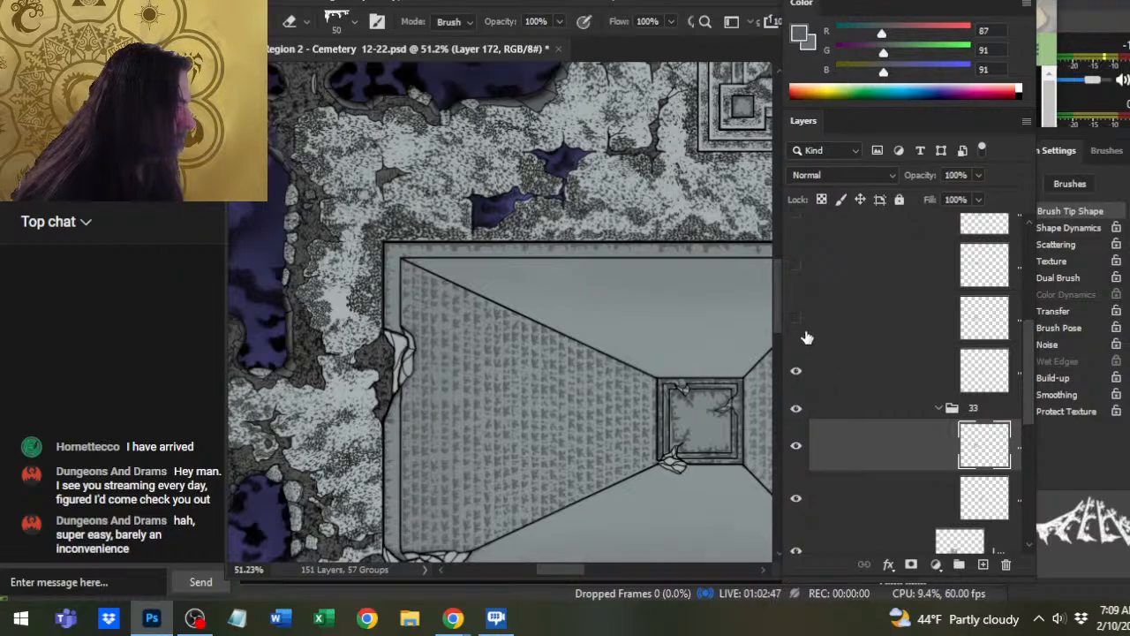
pyautogui.click(839, 323)
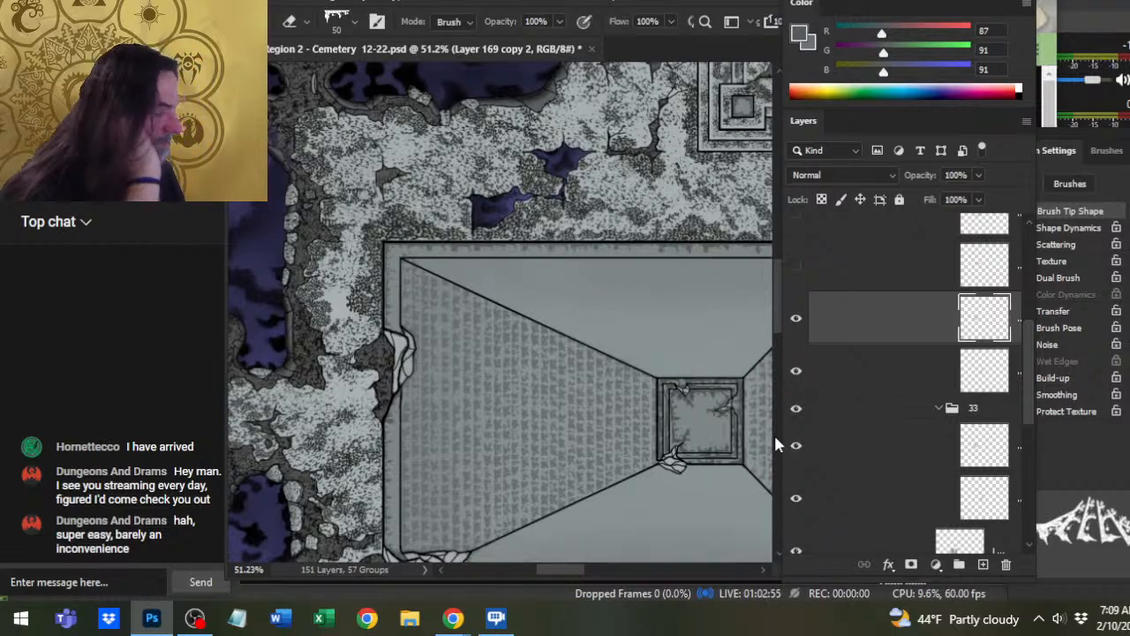
pyautogui.click(984, 445)
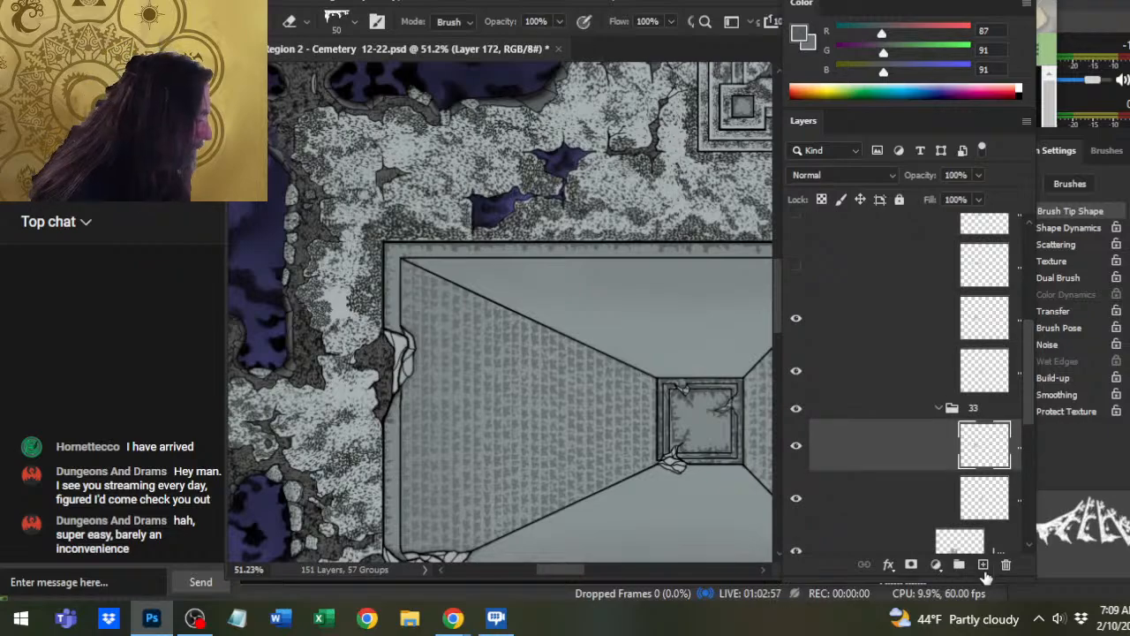
pyautogui.click(983, 565)
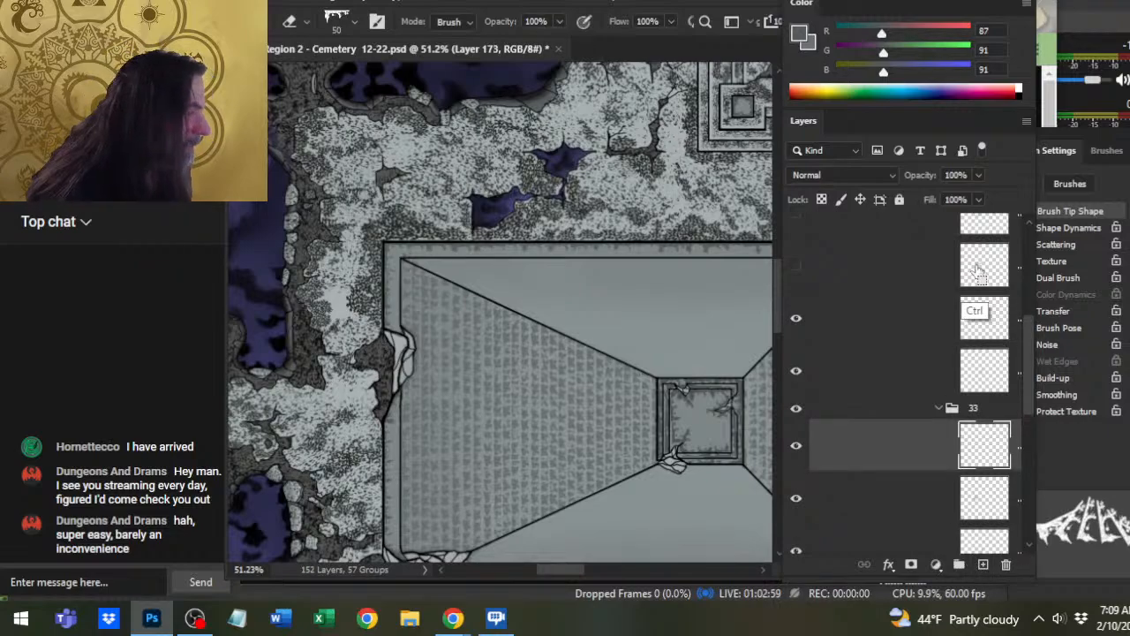
pyautogui.keyDown('ctrl'); pyautogui.click(979, 271); pyautogui.keyUp('ctrl')
pyautogui.moveTo(624, 351); pyautogui.dragTo(496, 281)
pyautogui.press('b')
pyautogui.press('b')
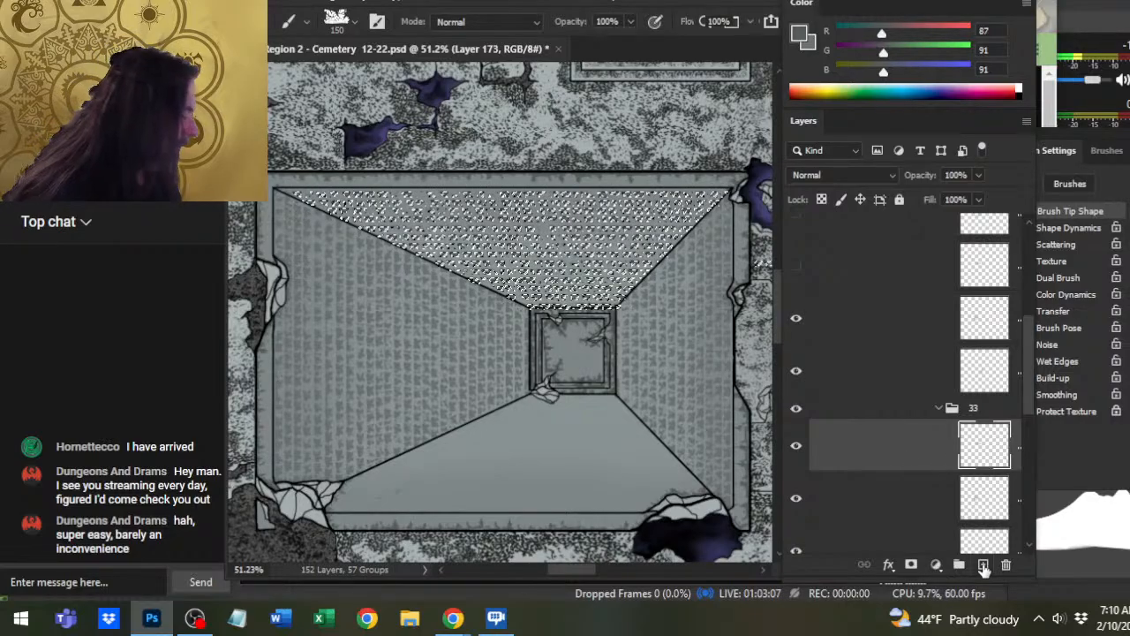
# - Paint the shingles on the crypt roof's lower slope on another new layer using its loaded selection, and deselect
pyautogui.click(982, 568)
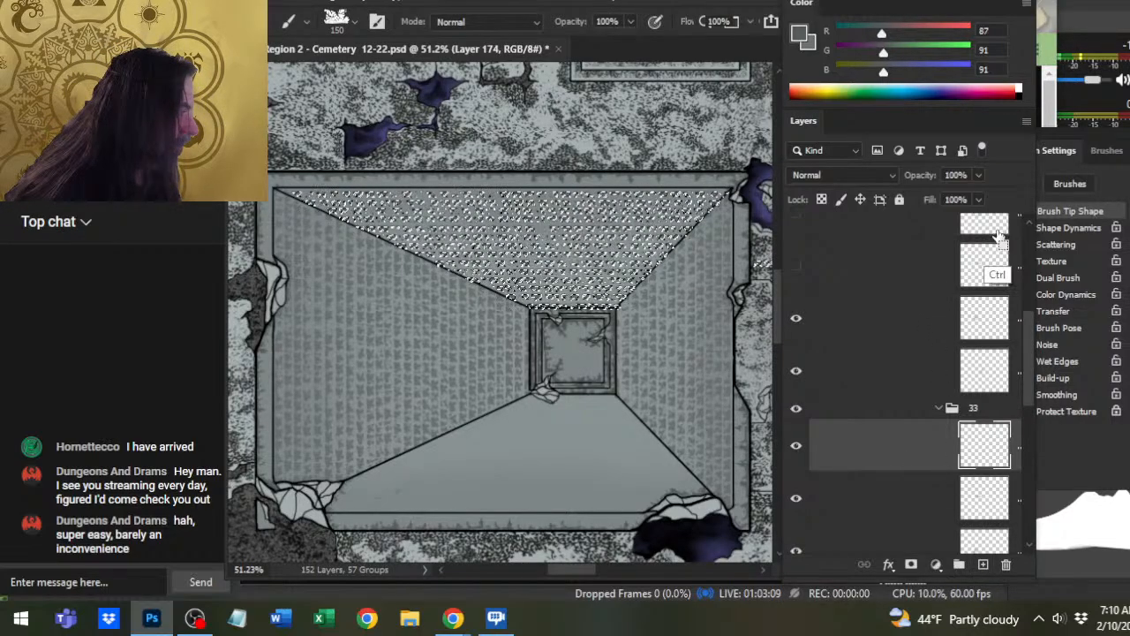
pyautogui.keyDown('ctrl'); pyautogui.click(996, 229); pyautogui.keyUp('ctrl')
pyautogui.moveTo(584, 427); pyautogui.dragTo(568, 374)
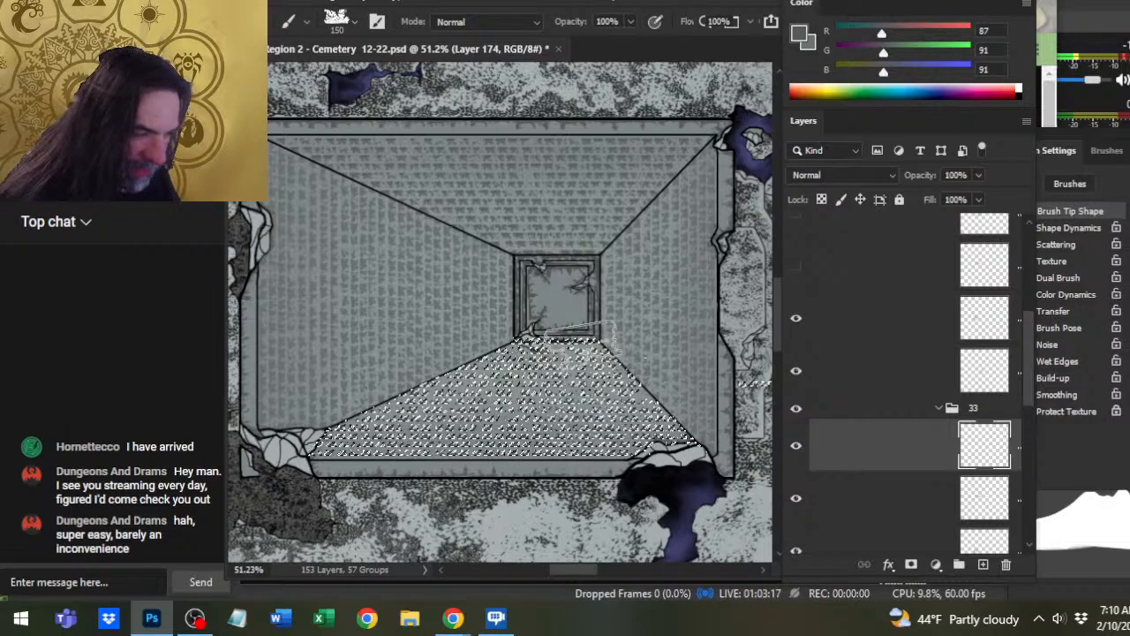
pyautogui.press('l')
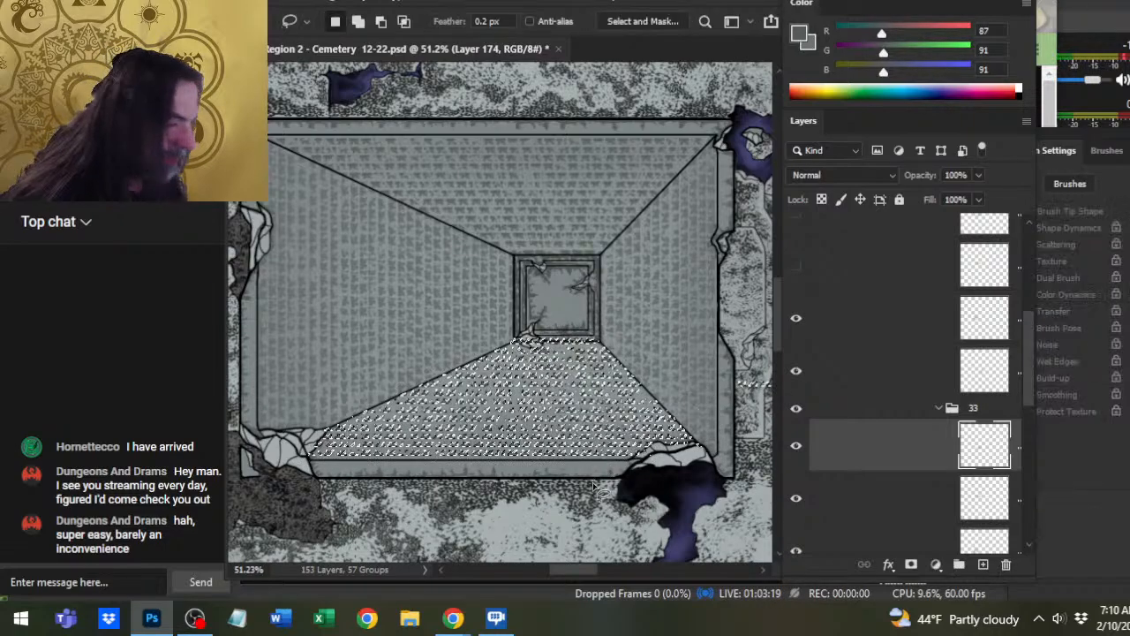
pyautogui.hotkey('ctrl', 'd')
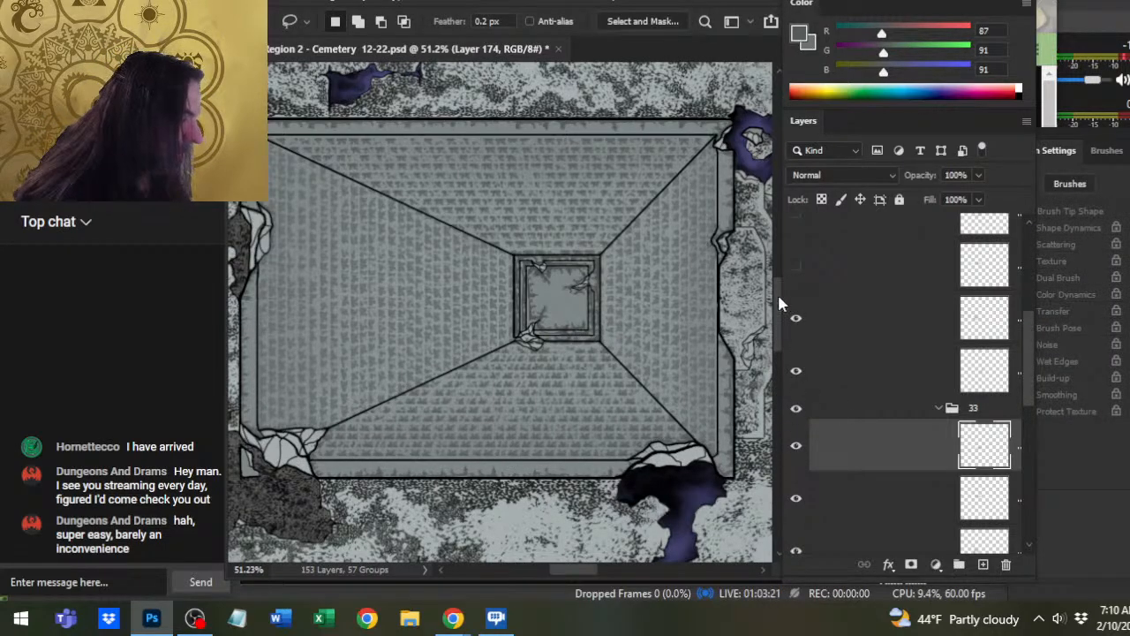
# - Collapse the two numbered shingle groups and set group 33 to 33% opacity and group 50 to 50% opacity
pyautogui.scroll(3, 883, 380)
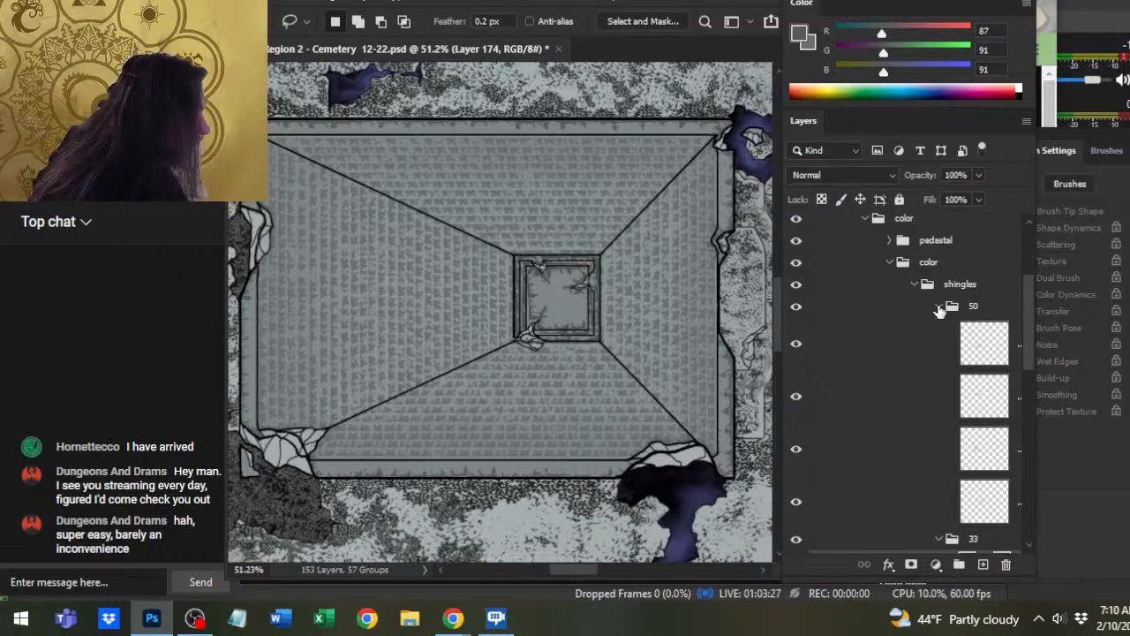
pyautogui.click(939, 306)
pyautogui.click(943, 328)
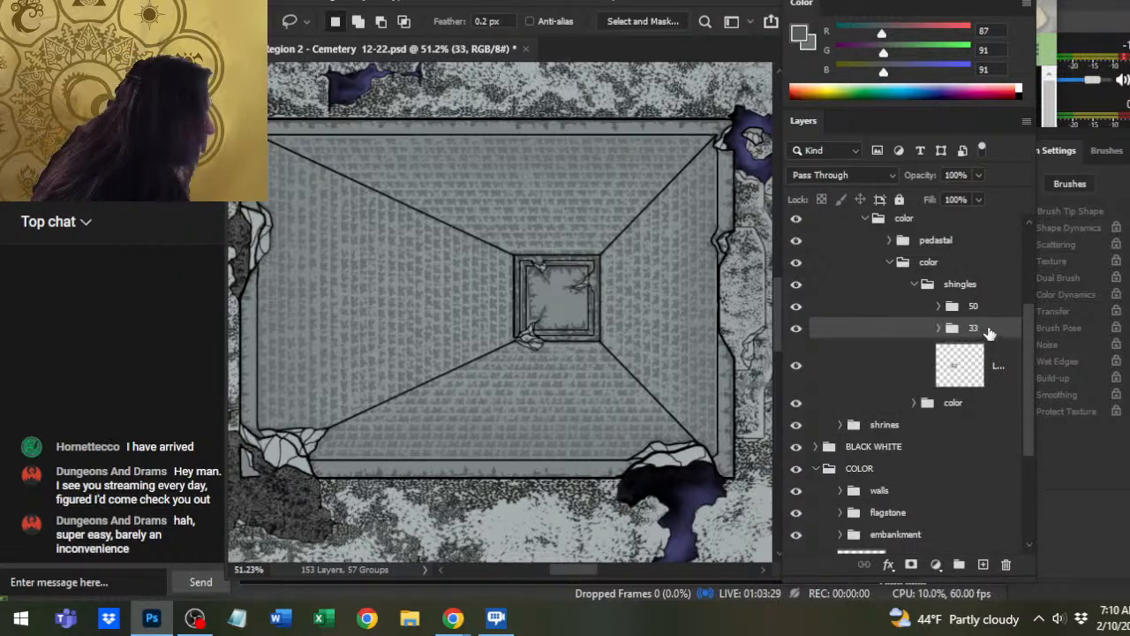
pyautogui.click(956, 175)
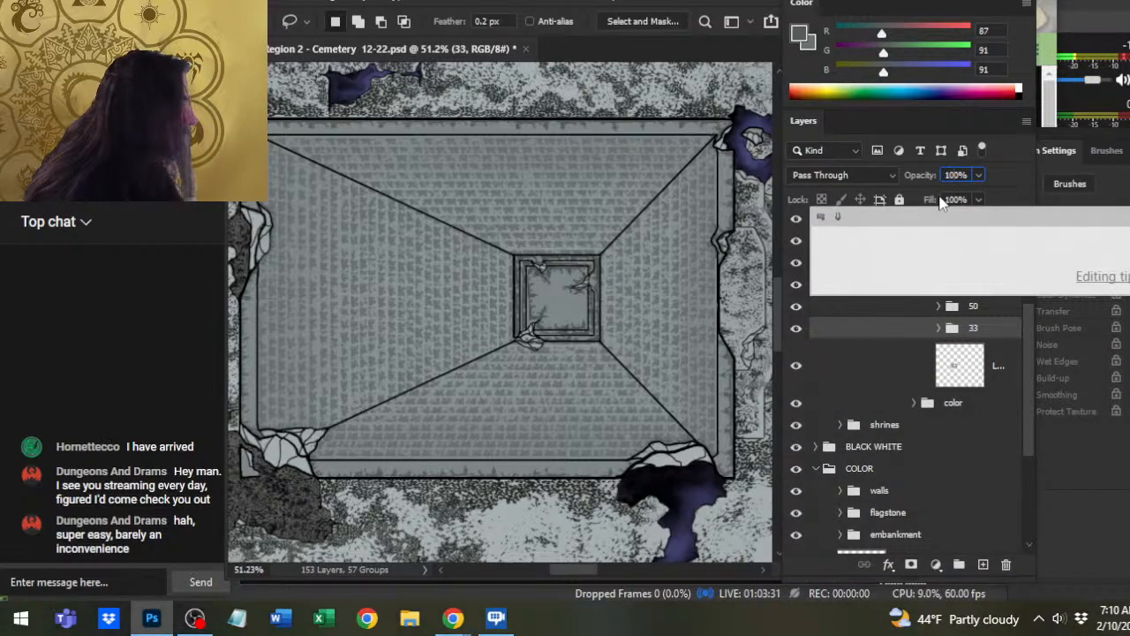
pyautogui.write('0')
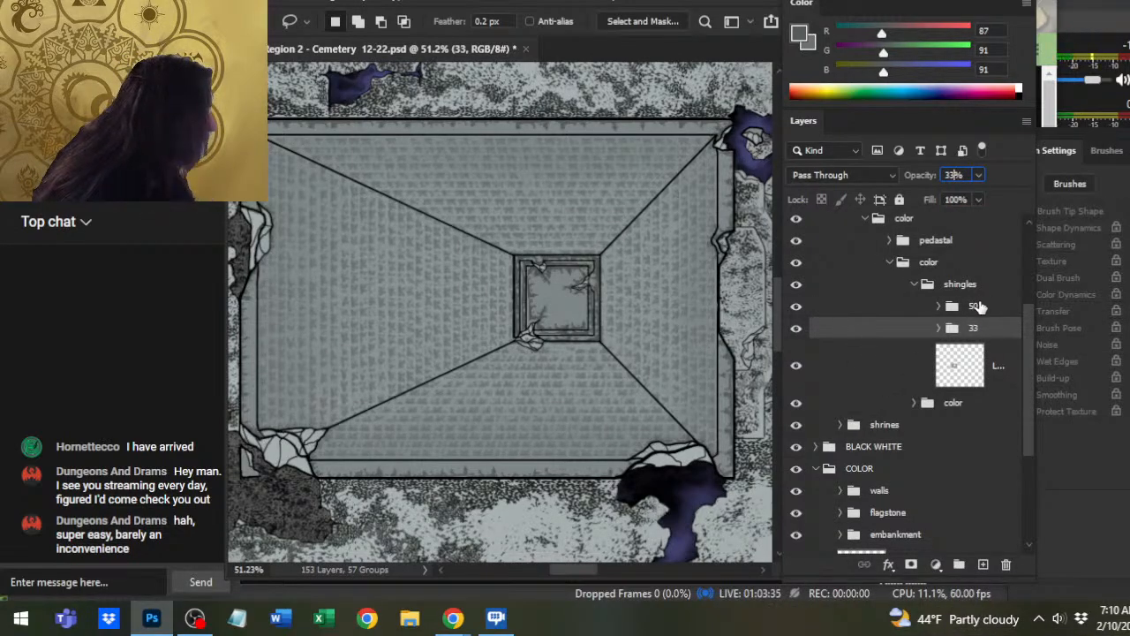
pyautogui.click(976, 307)
pyautogui.doubleClick(956, 174)
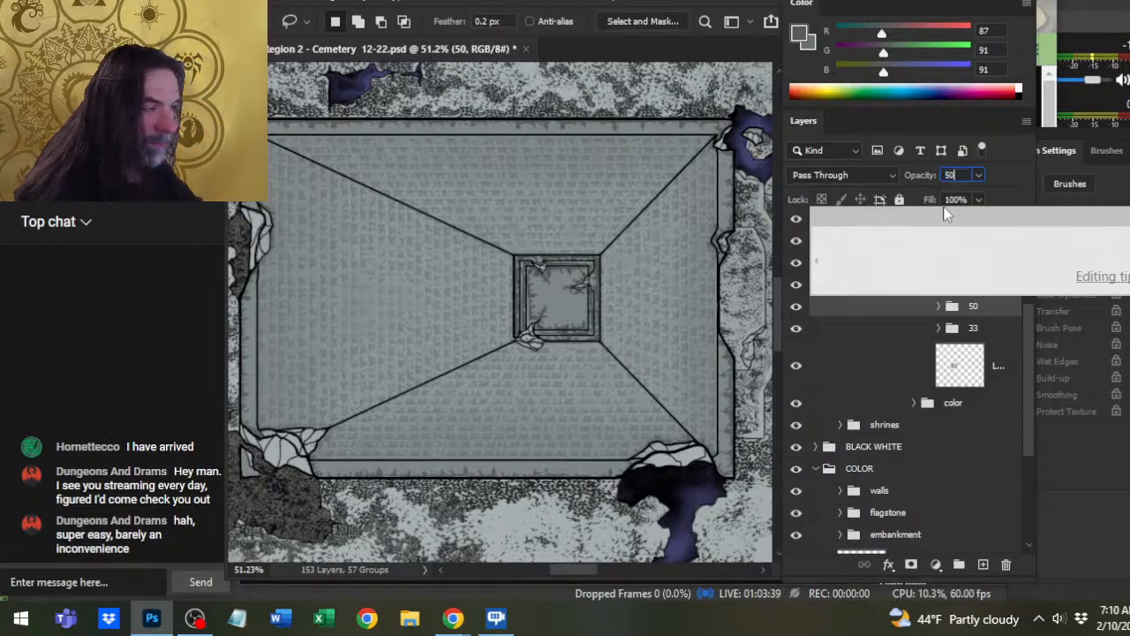
pyautogui.write('50')
# - Examine the shingled crypt roof, its broken lower-right corner and the surrounding shrines at overview and close-up scale
pyautogui.write('z')
pyautogui.moveTo(576, 392); pyautogui.dragTo(467, 387)
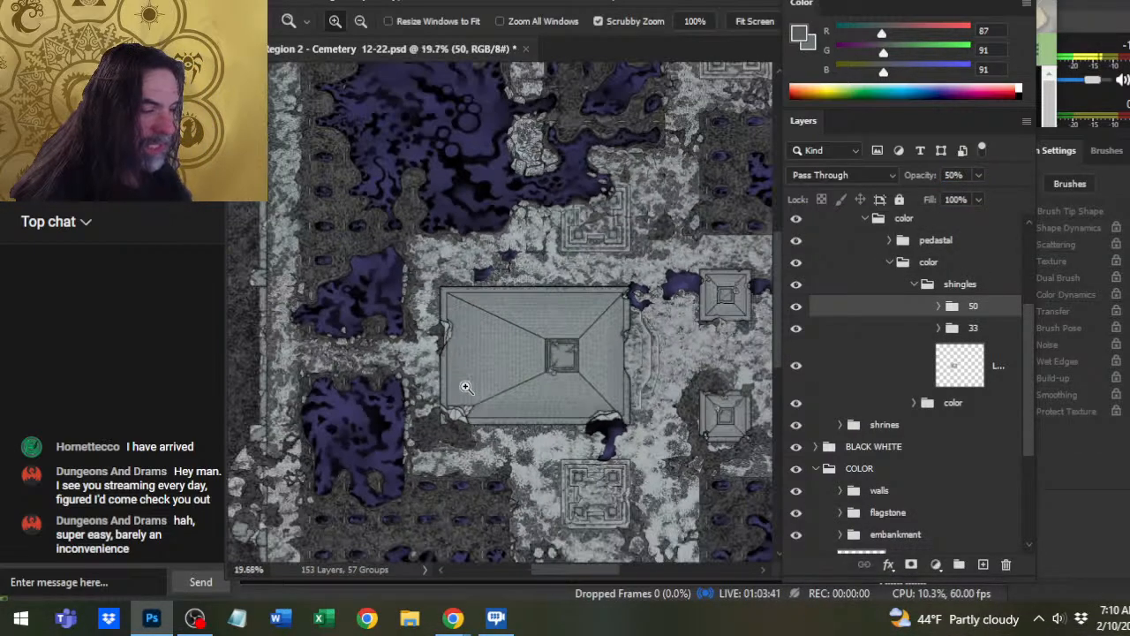
pyautogui.hscroll(3, 520, 383)
pyautogui.moveTo(545, 387); pyautogui.dragTo(596, 397)
pyautogui.hscroll(-5, 366, 415)
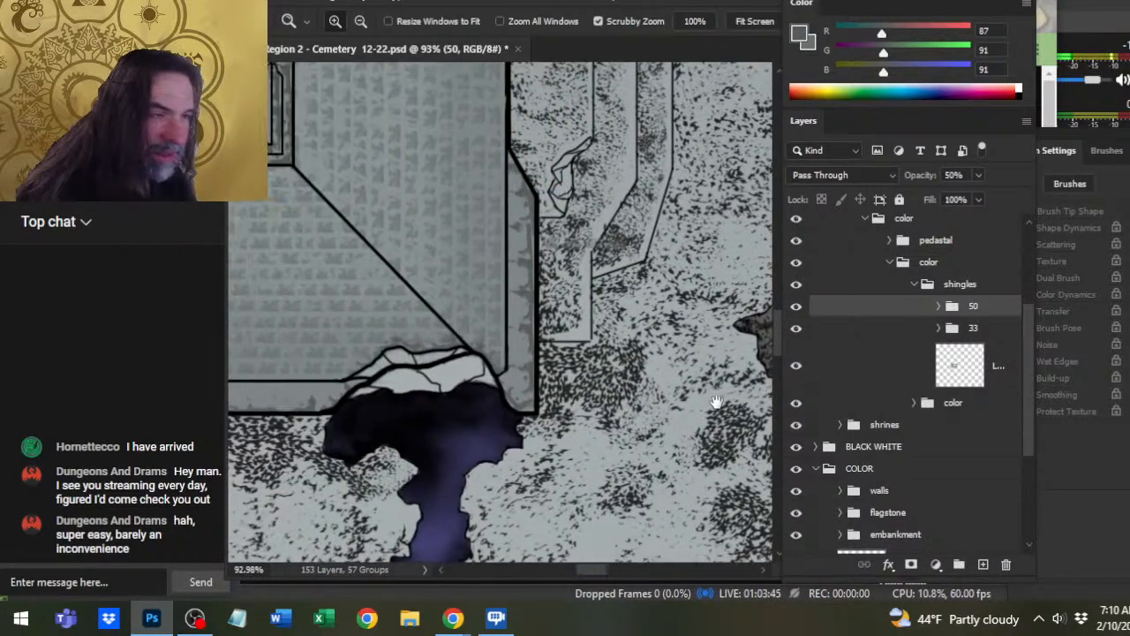
pyautogui.moveTo(686, 361); pyautogui.dragTo(605, 344)
pyautogui.moveTo(710, 412); pyautogui.dragTo(588, 397)
pyautogui.moveTo(639, 431); pyautogui.dragTo(567, 498)
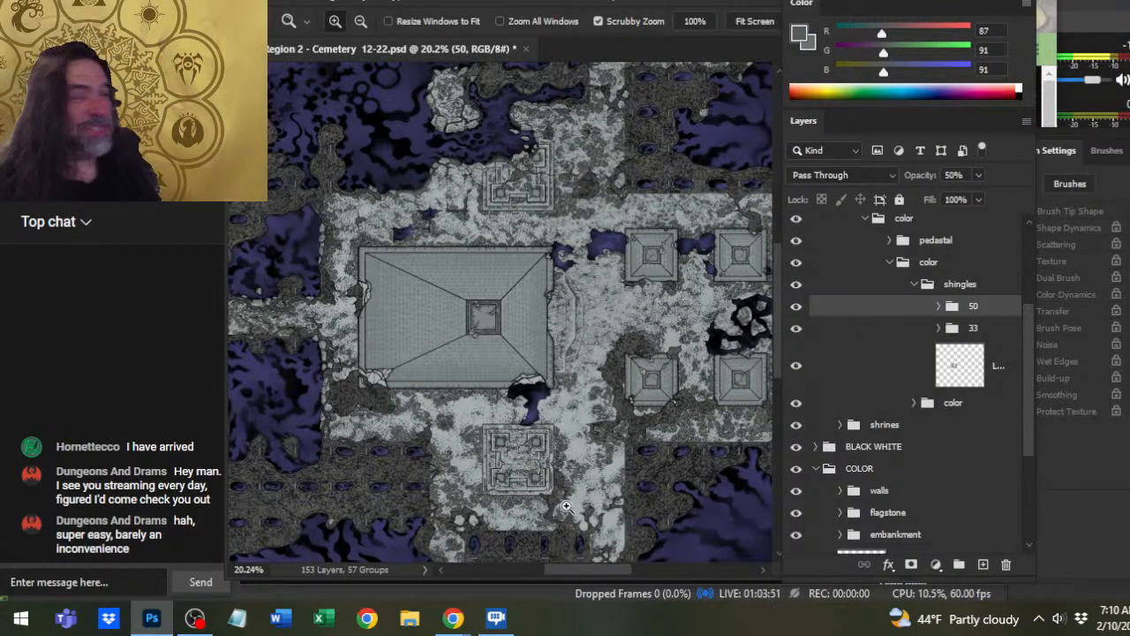
# - Collapse the shingles group and the two nested color groups that contain it within the crypt group
pyautogui.click(915, 283)
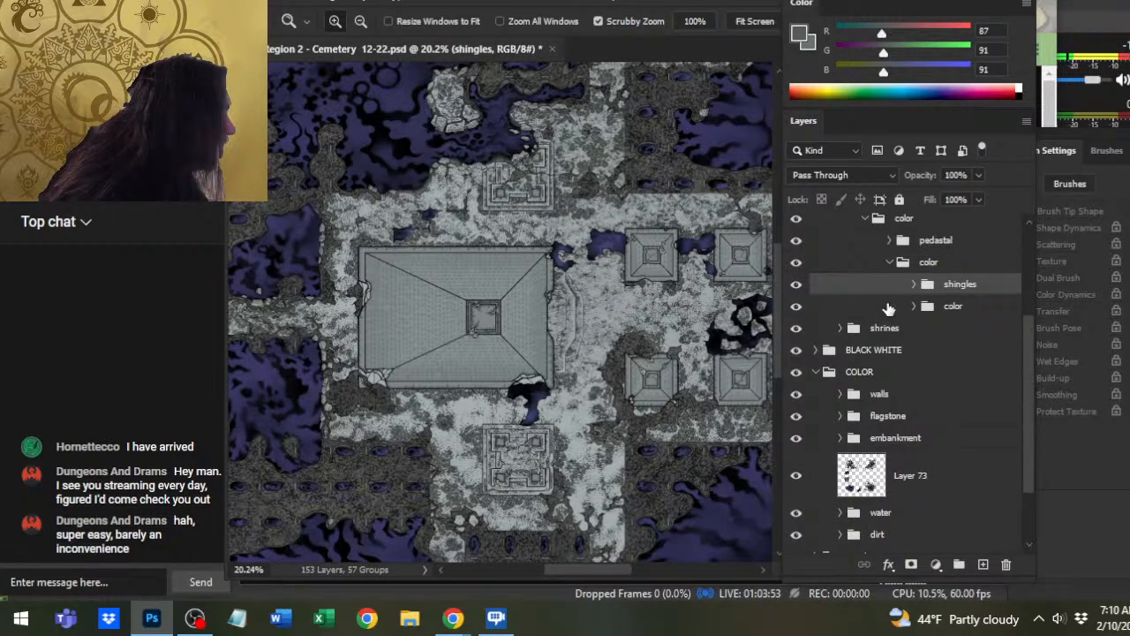
pyautogui.click(890, 262)
pyautogui.scroll(2, 1024, 378)
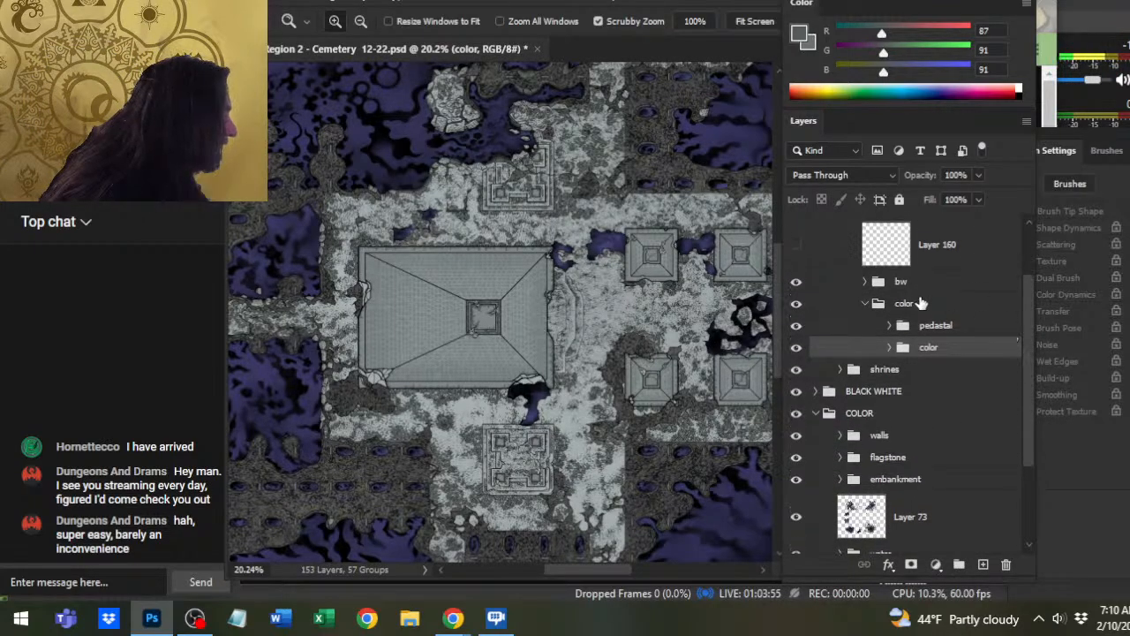
pyautogui.click(866, 304)
pyautogui.scroll(3, 1028, 371)
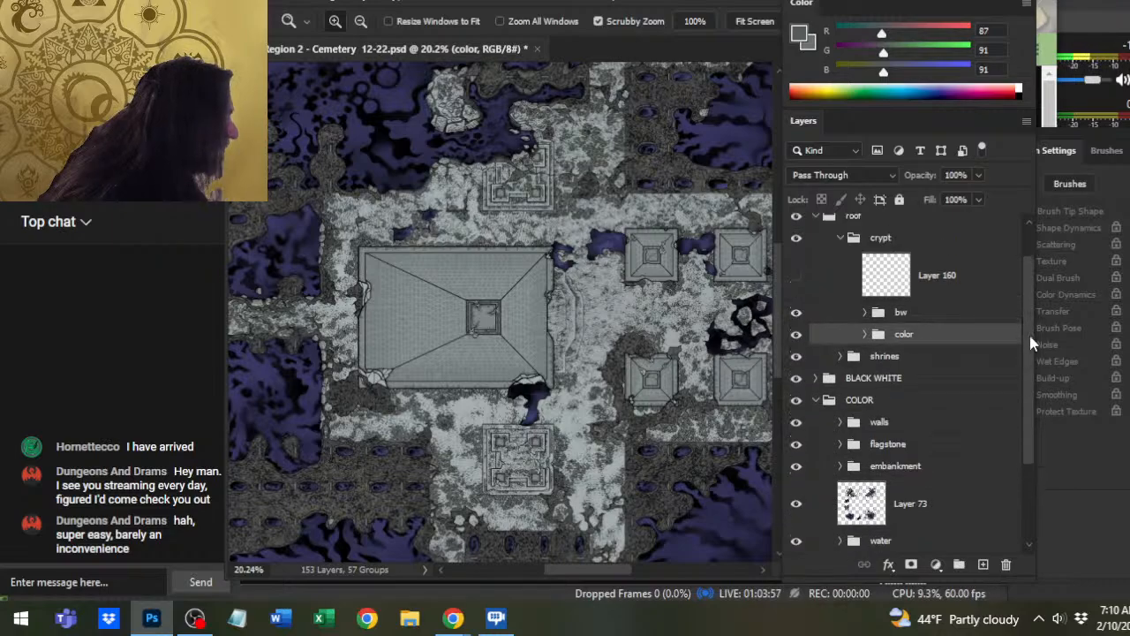
# - Delete Layer 160 from the crypt group and collapse the group
pyautogui.click(836, 329)
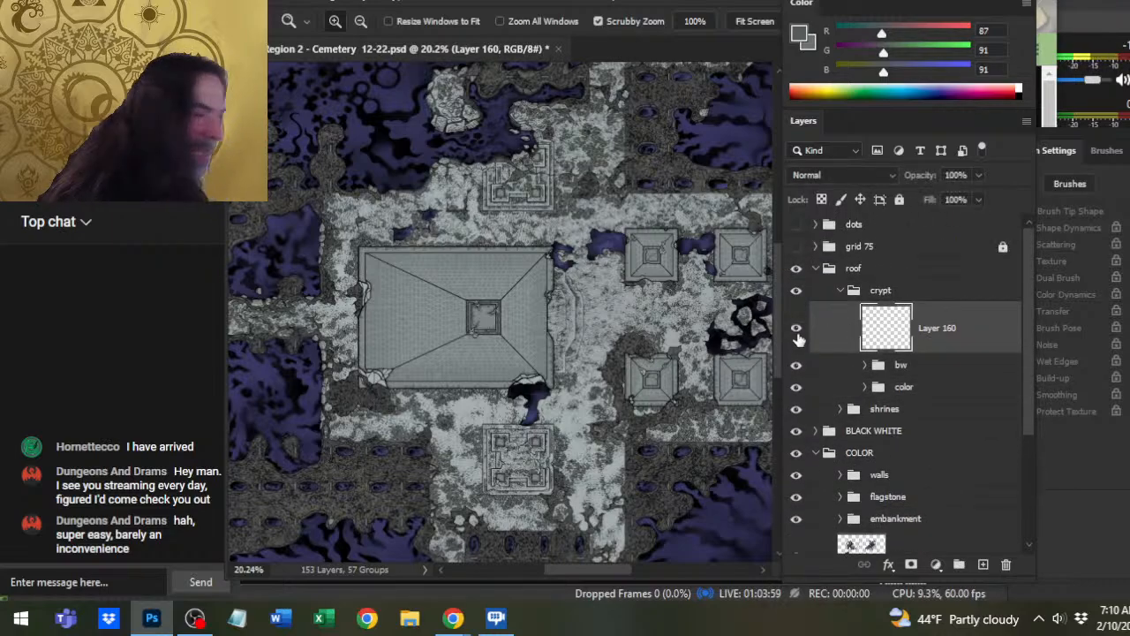
pyautogui.press('Delete')
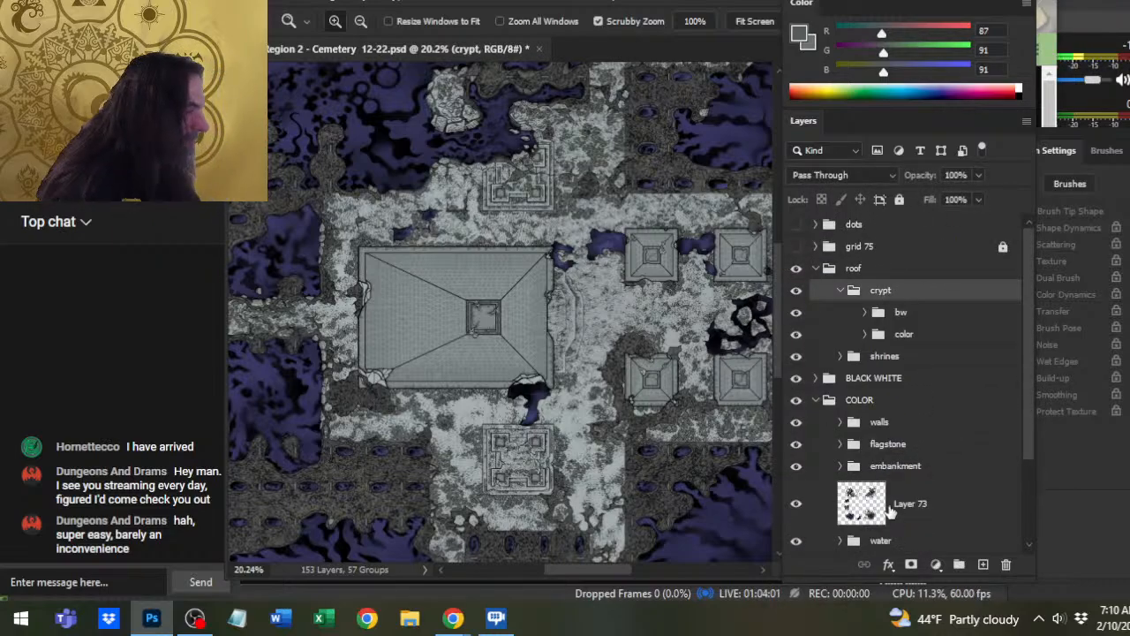
pyautogui.click(840, 291)
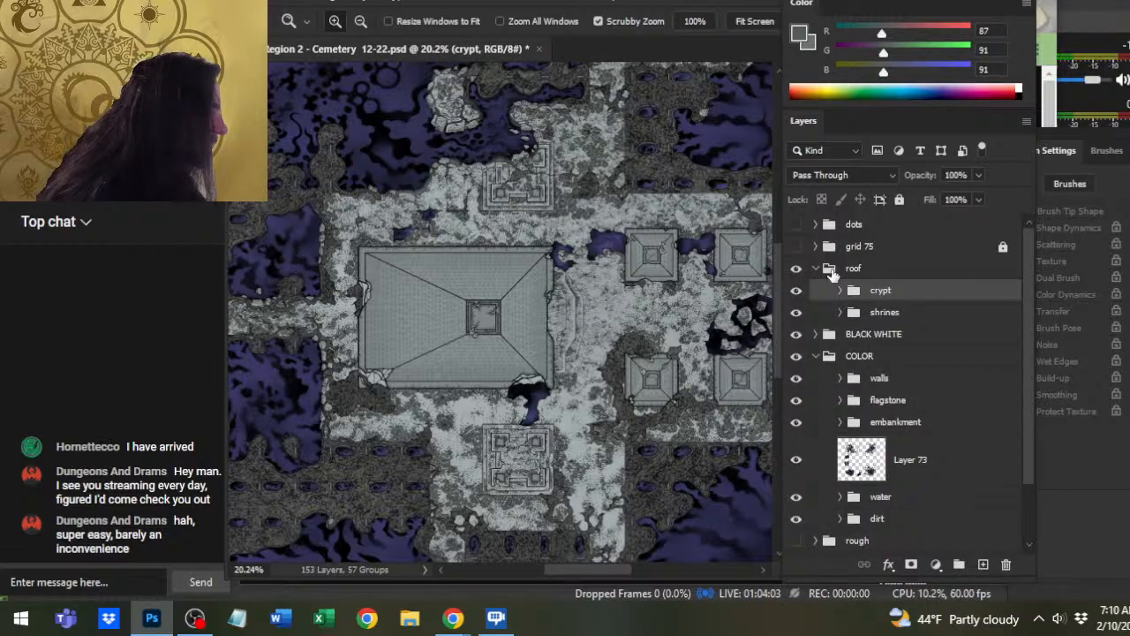
# - Move the crypt roof group up off the building to inspect the interior and its walls, and restore the roof
pyautogui.click(796, 269)
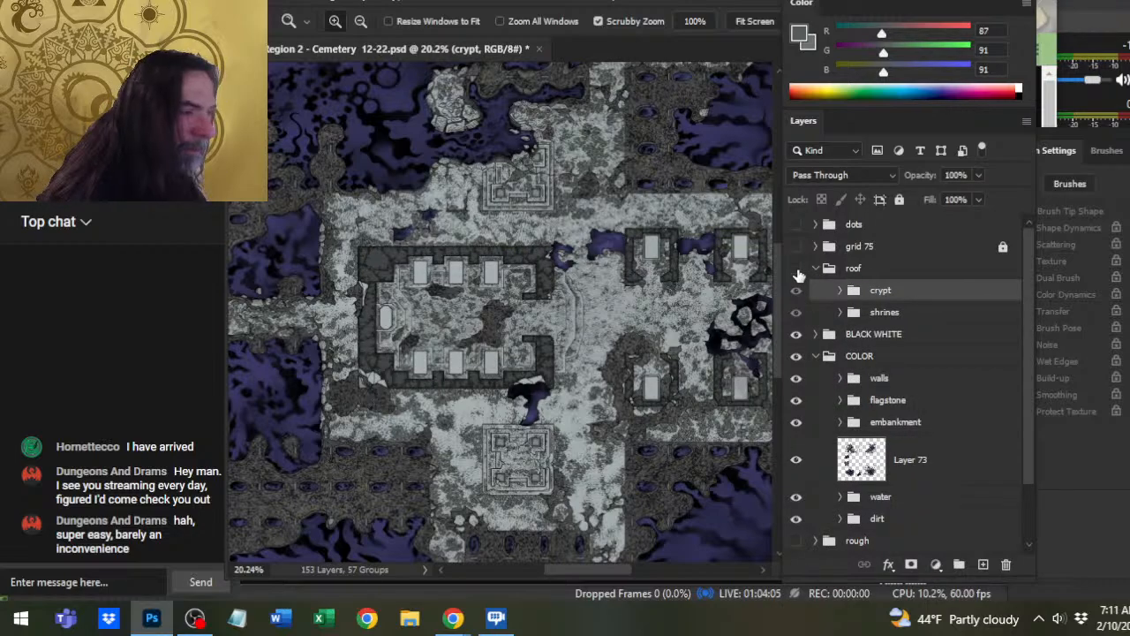
pyautogui.press('v')
pyautogui.moveTo(592, 303); pyautogui.dragTo(644, 117)
pyautogui.press('z')
pyautogui.moveTo(597, 455); pyautogui.dragTo(583, 402)
pyautogui.moveTo(658, 402); pyautogui.dragTo(450, 428)
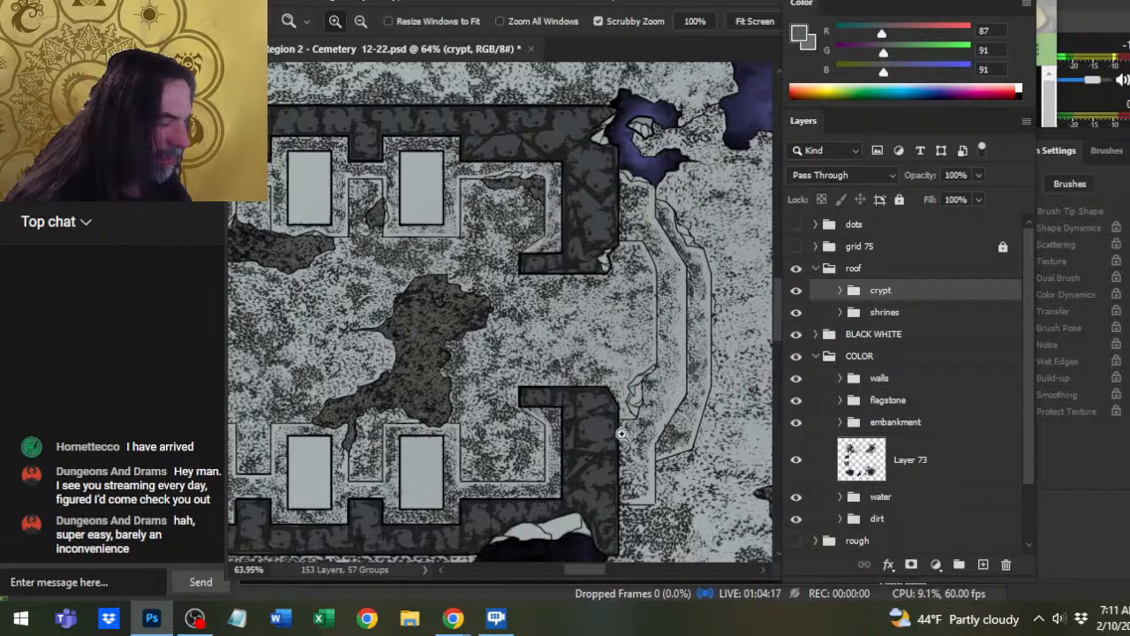
pyautogui.moveTo(524, 495); pyautogui.dragTo(545, 341)
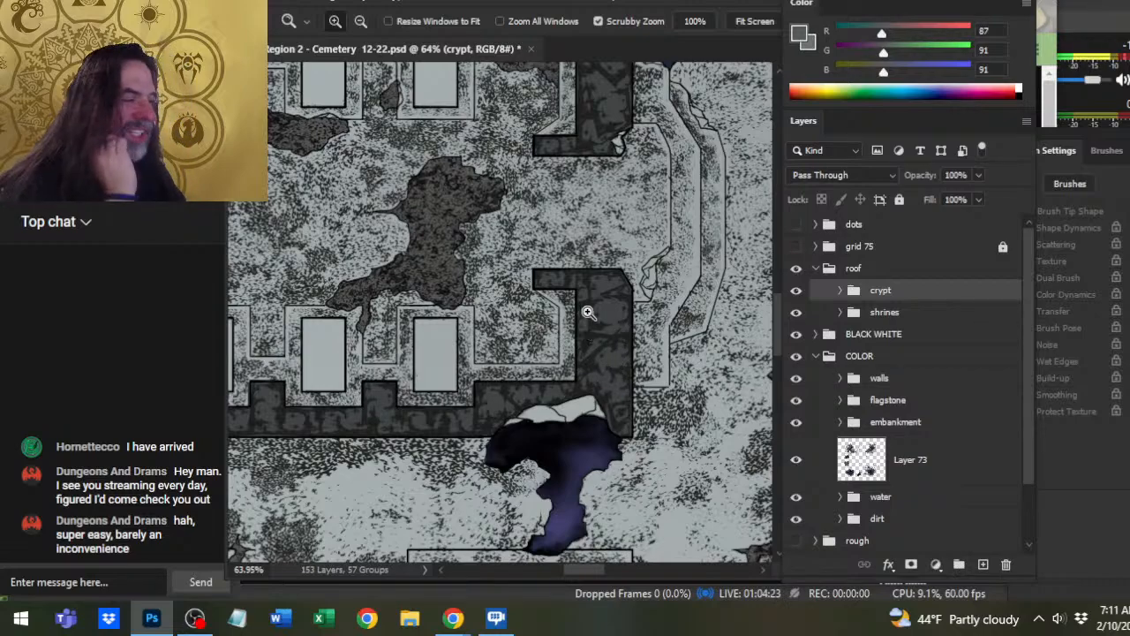
pyautogui.click(795, 311)
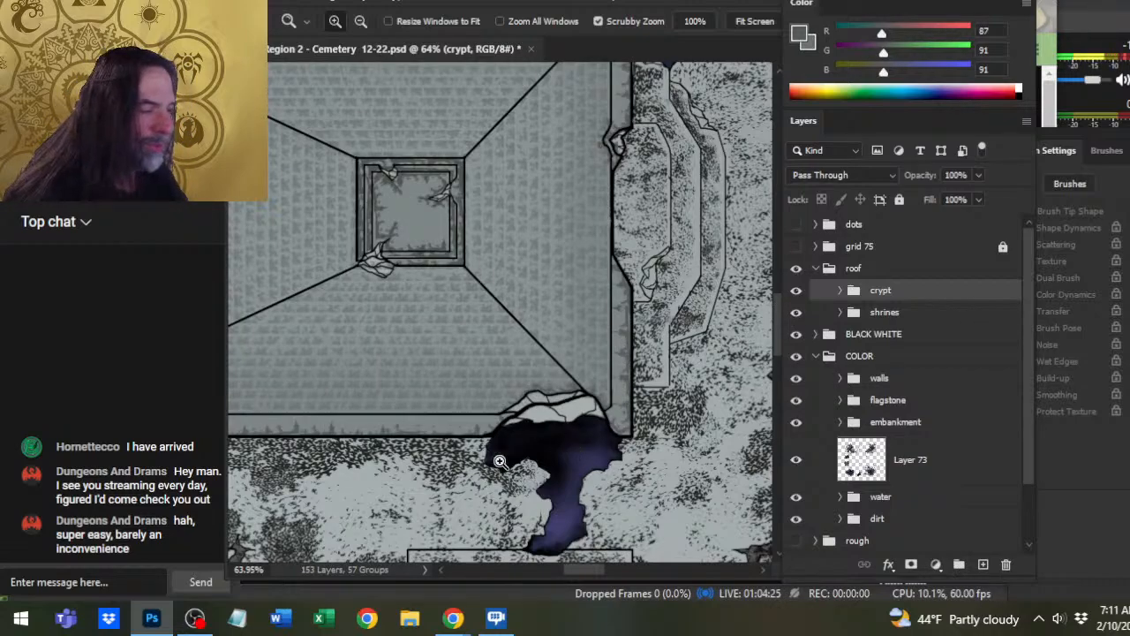
# - Move the crypt roof upward to compare its broken lower-right corner with the wall beneath, and undo the move
pyautogui.press('v')
pyautogui.moveTo(562, 291); pyautogui.dragTo(606, 32)
pyautogui.press('z')
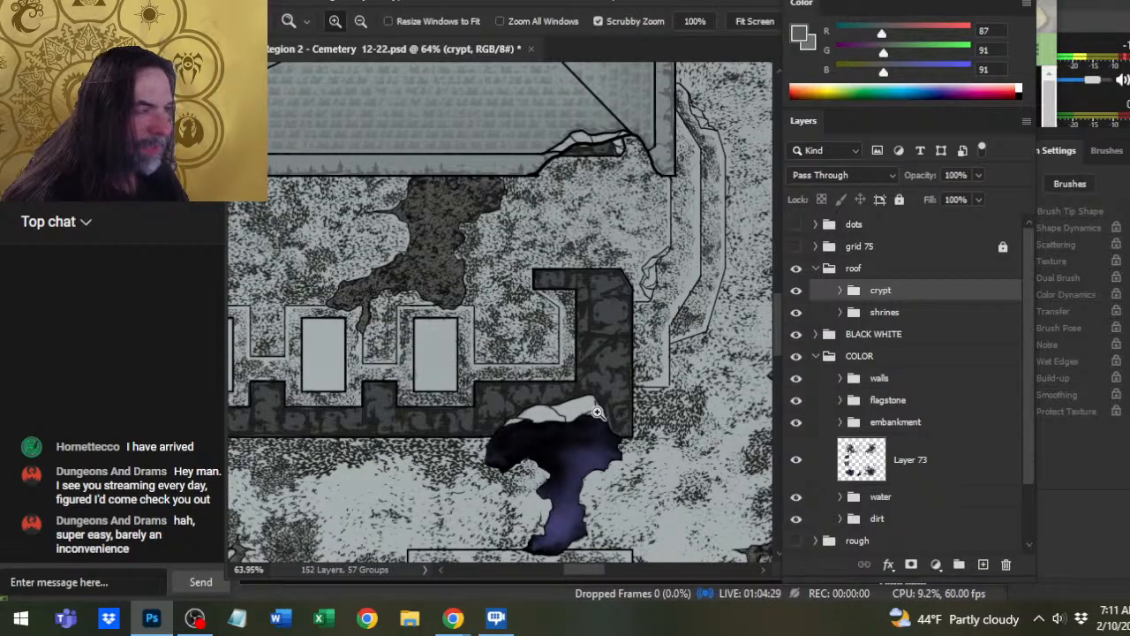
pyautogui.hotkey('ctrl', 'z')
# - Move the bl shrine roof group up and to the right to compare its broken corner with the wall beneath, and undo the move
pyautogui.moveTo(597, 457); pyautogui.dragTo(327, 296)
pyautogui.moveTo(733, 464); pyautogui.dragTo(636, 415)
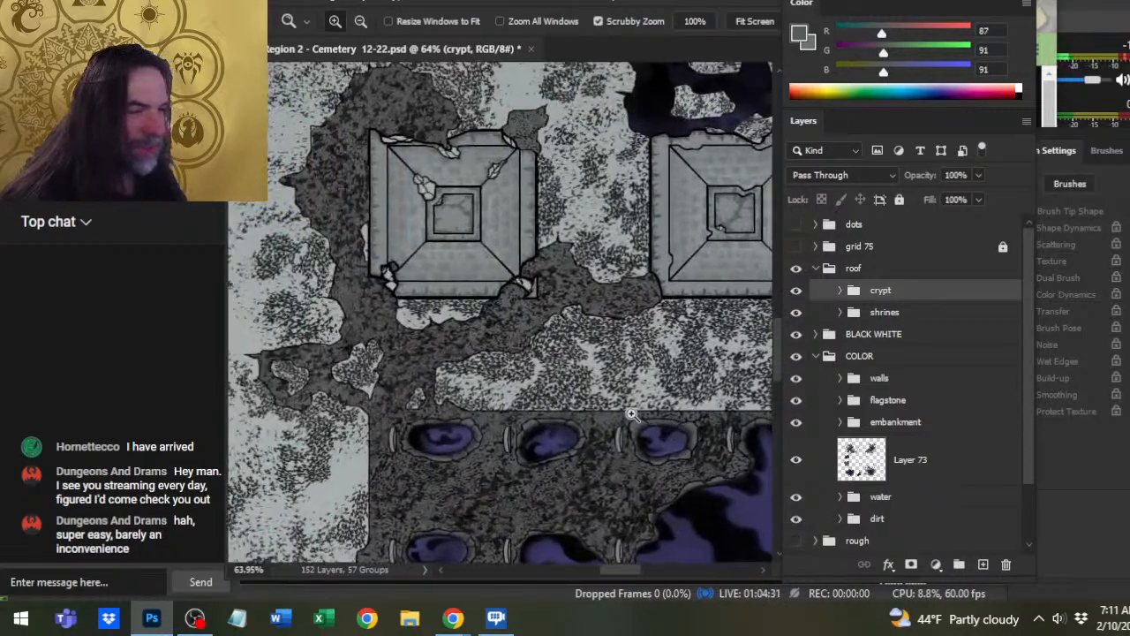
pyautogui.moveTo(404, 290); pyautogui.dragTo(627, 377)
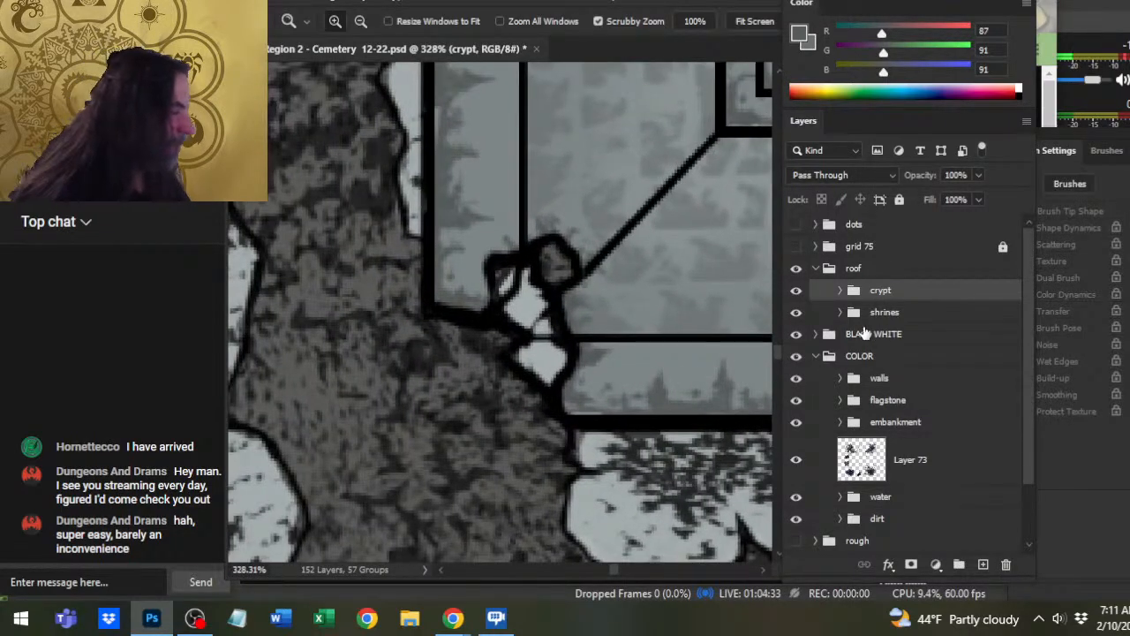
pyautogui.click(840, 313)
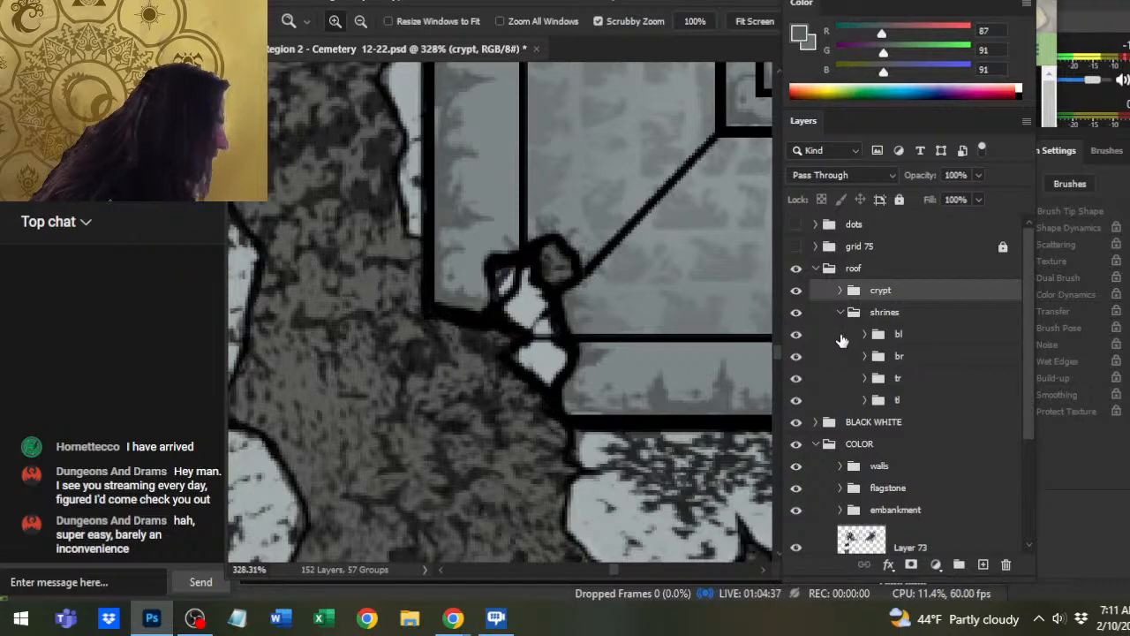
pyautogui.click(901, 334)
pyautogui.press('v')
pyautogui.moveTo(652, 289); pyautogui.dragTo(711, 172)
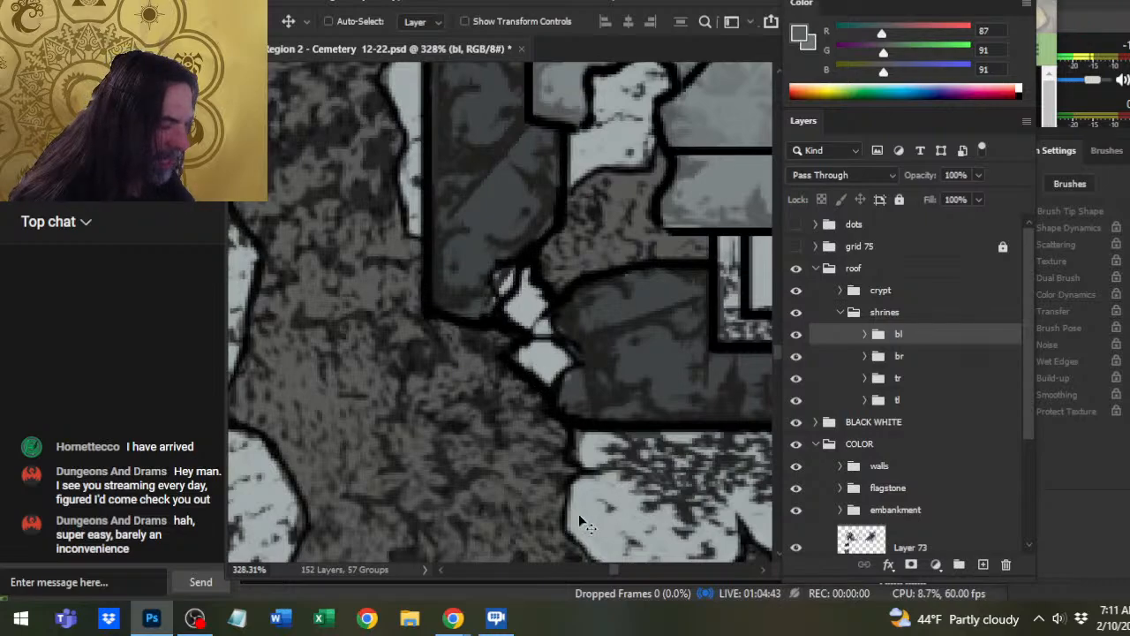
pyautogui.press('z')
pyautogui.moveTo(598, 493); pyautogui.dragTo(525, 478)
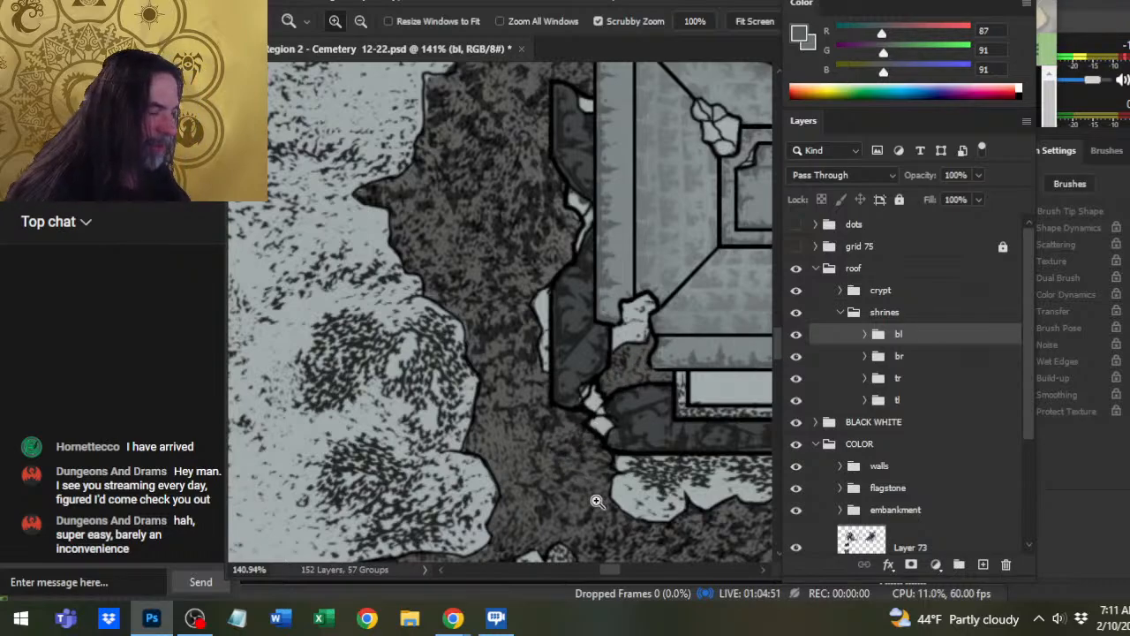
pyautogui.moveTo(660, 474); pyautogui.dragTo(562, 453)
pyautogui.scroll(-4, 616, 444)
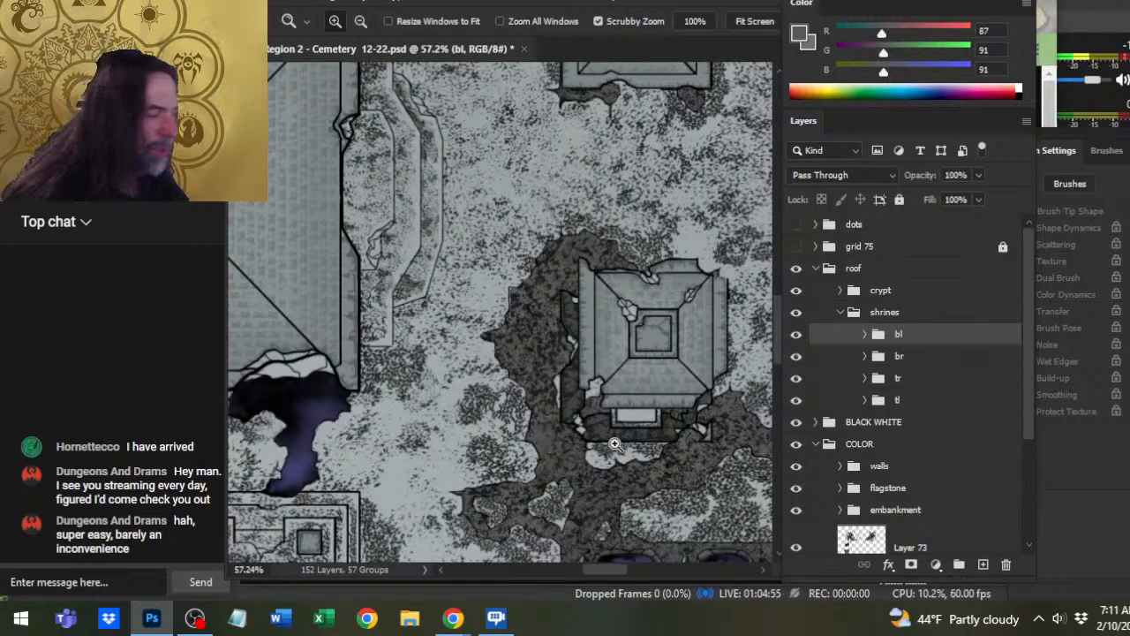
pyautogui.hotkey('ctrl', 'z')
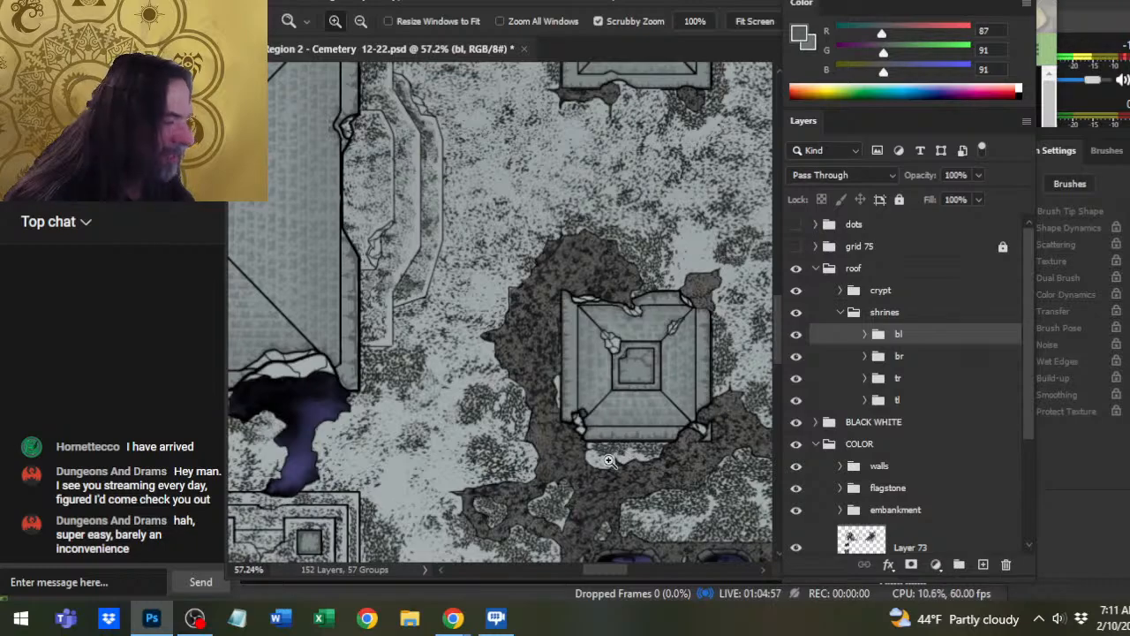
# - Move the bl shrine roof group up-left and then down to inspect the ruined walls beneath, restoring it each time
pyautogui.scroll(3, 604, 462)
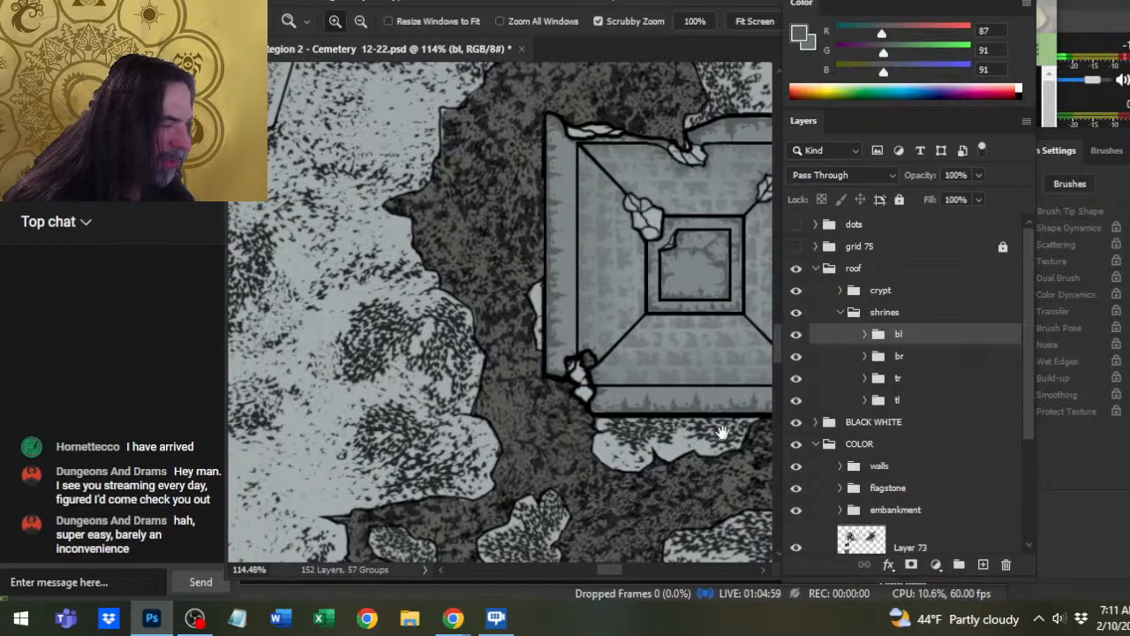
pyautogui.moveTo(723, 432); pyautogui.dragTo(504, 429)
pyautogui.press('v')
pyautogui.moveTo(565, 358); pyautogui.dragTo(497, 280)
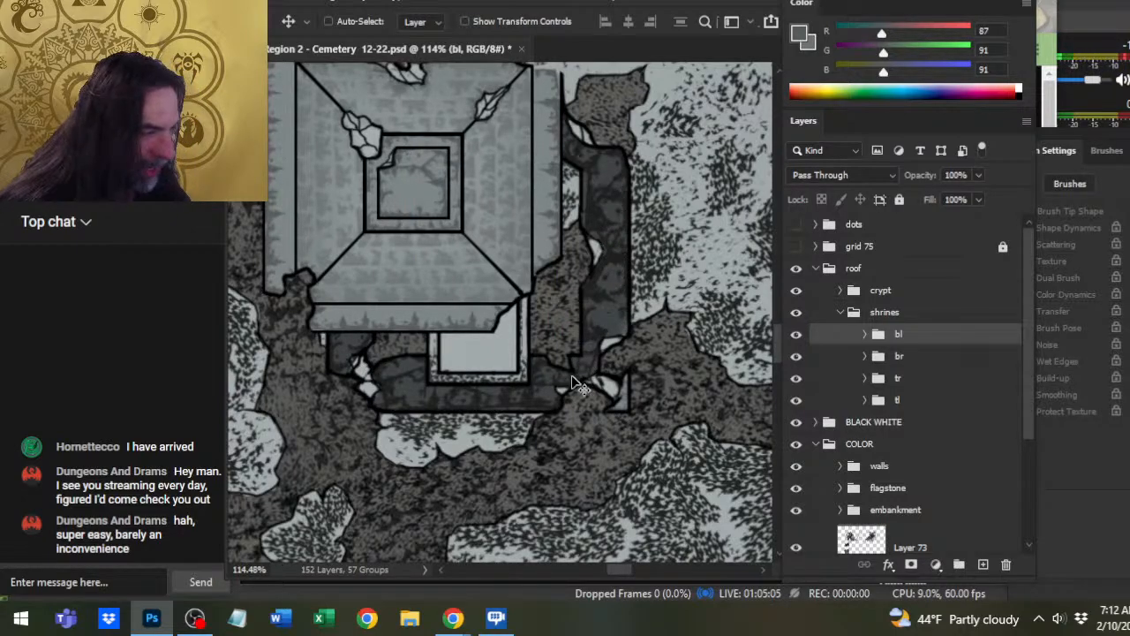
pyautogui.hotkey('ctrl', 'z')
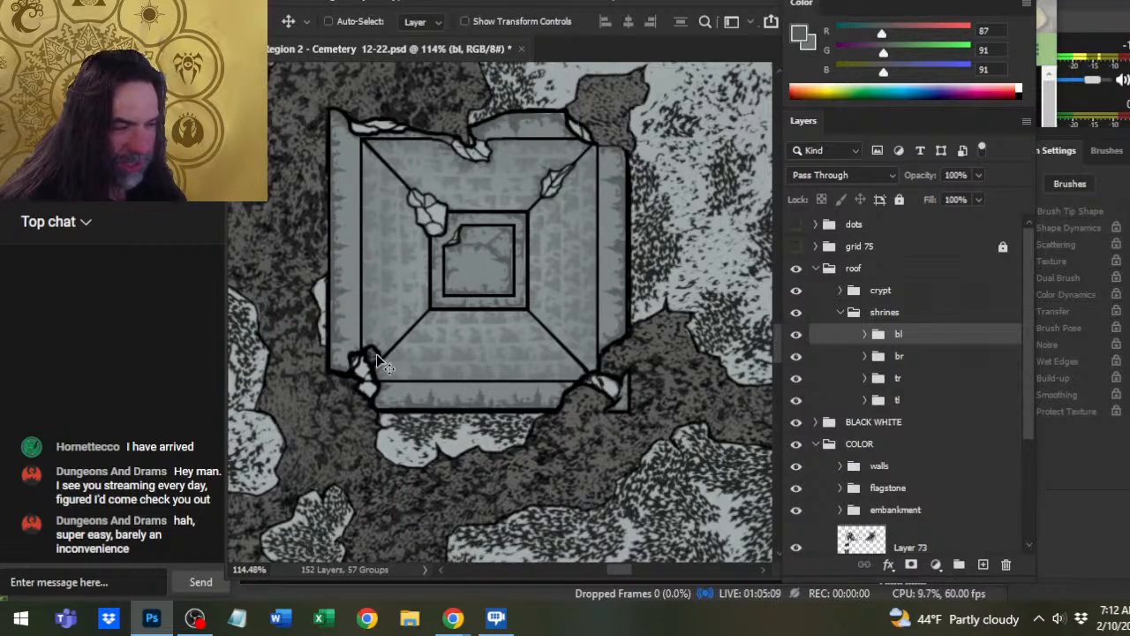
pyautogui.moveTo(519, 355); pyautogui.dragTo(559, 590)
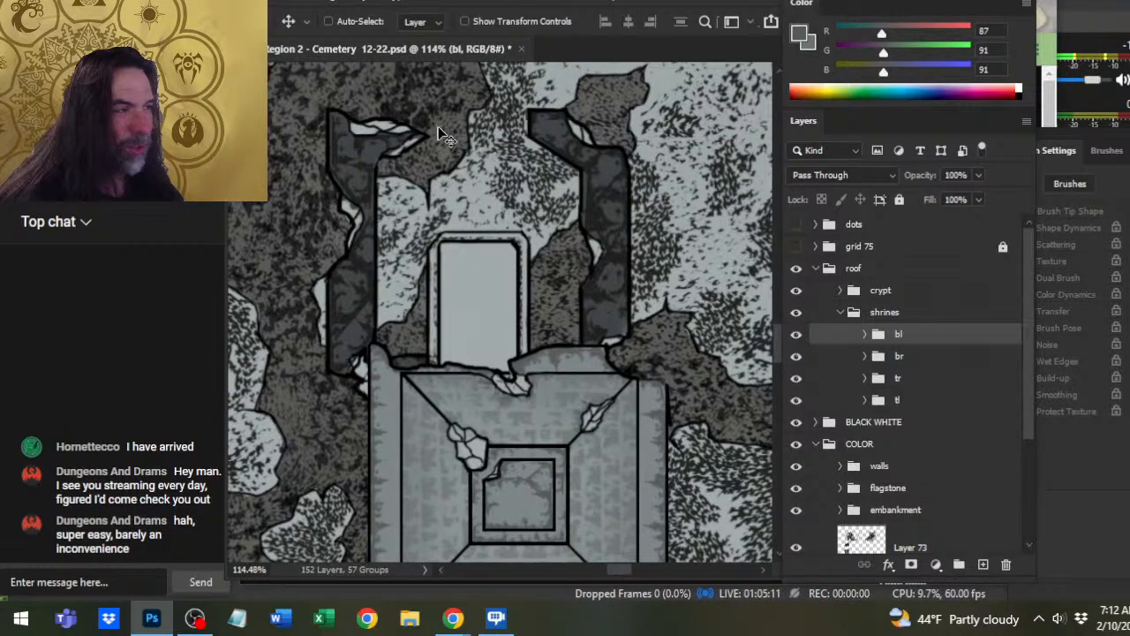
pyautogui.scroll(-3, 537, 459)
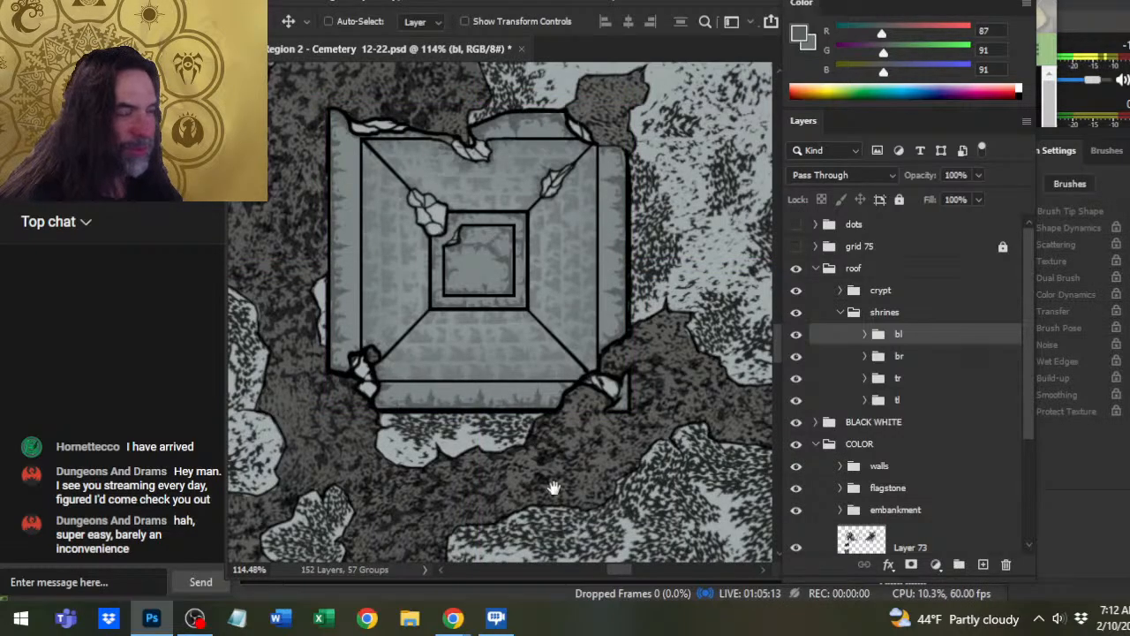
# - Move the tl shrine roof group up and to the right to inspect the shrine's interior and walls beneath
pyautogui.scroll(-5, 549, 486)
pyautogui.scroll(-5, 549, 486)
pyautogui.press('z')
pyautogui.moveTo(585, 379); pyautogui.dragTo(538, 323)
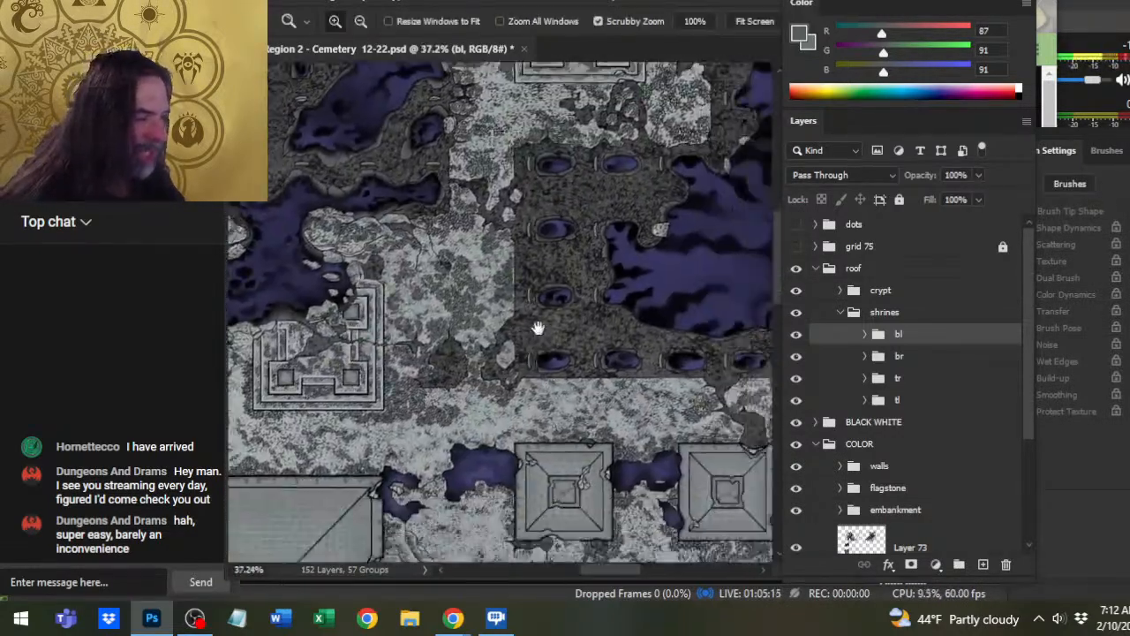
pyautogui.scroll(-3, 509, 287)
pyautogui.scroll(5, 475, 329)
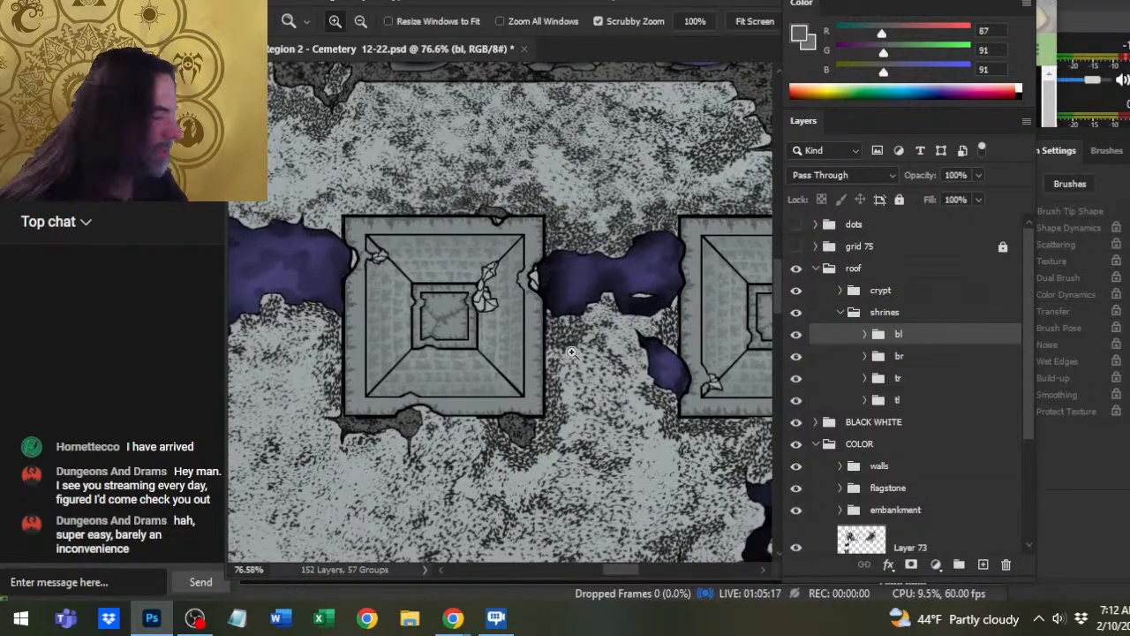
pyautogui.click(918, 399)
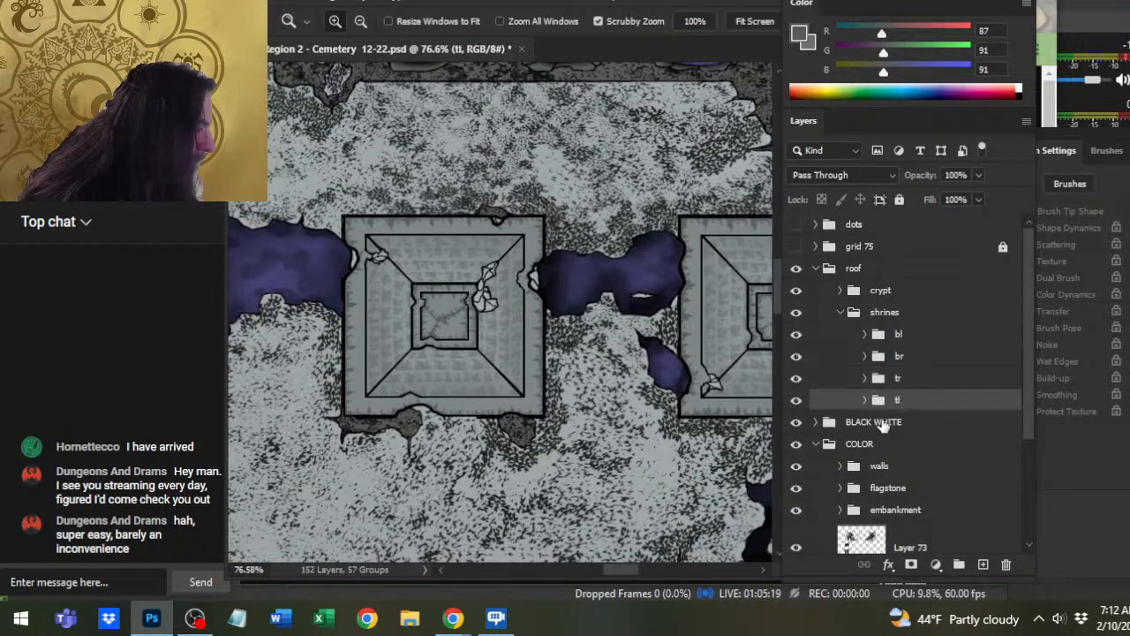
pyautogui.press('v')
pyautogui.moveTo(474, 437); pyautogui.dragTo(622, 212)
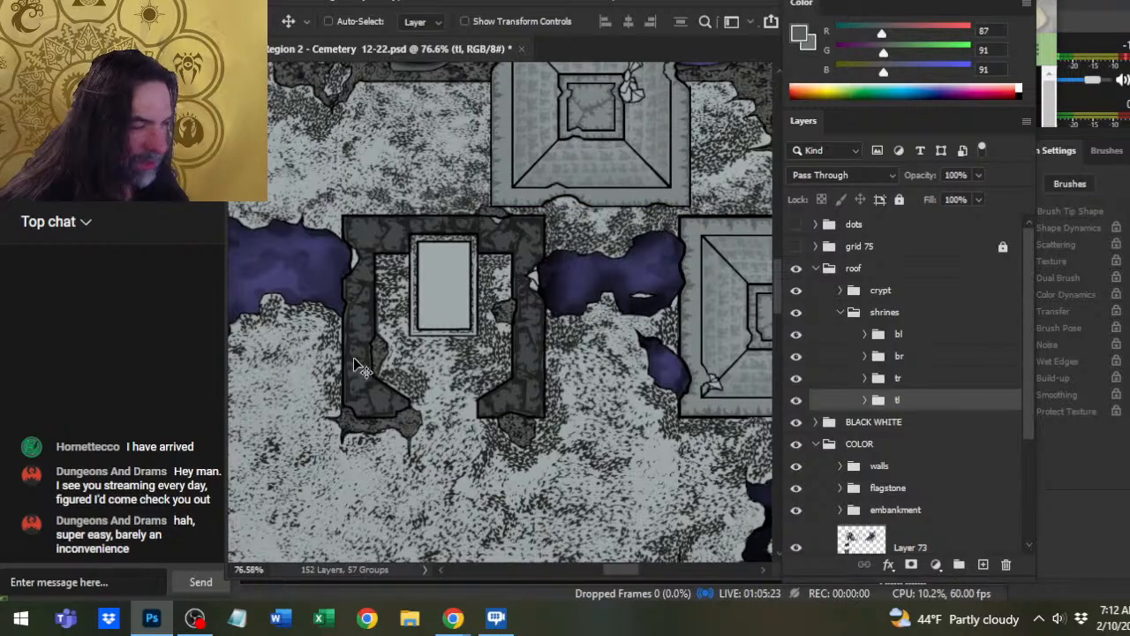
# - Move the whole shrines group upward to compare the roofs with the walls beneath, and undo the move
pyautogui.moveTo(604, 445); pyautogui.dragTo(466, 461)
pyautogui.click(884, 311)
pyautogui.moveTo(639, 455); pyautogui.dragTo(640, 299)
pyautogui.hotkey('ctrl', 'z')
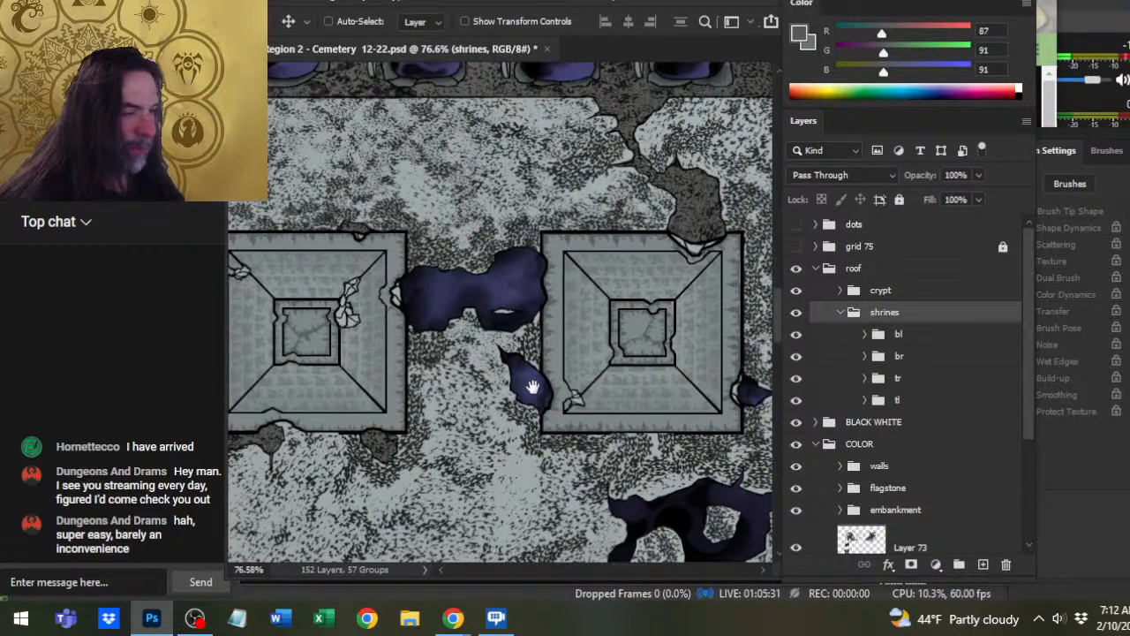
# - Save the cemetery map document and close it
pyautogui.press('z')
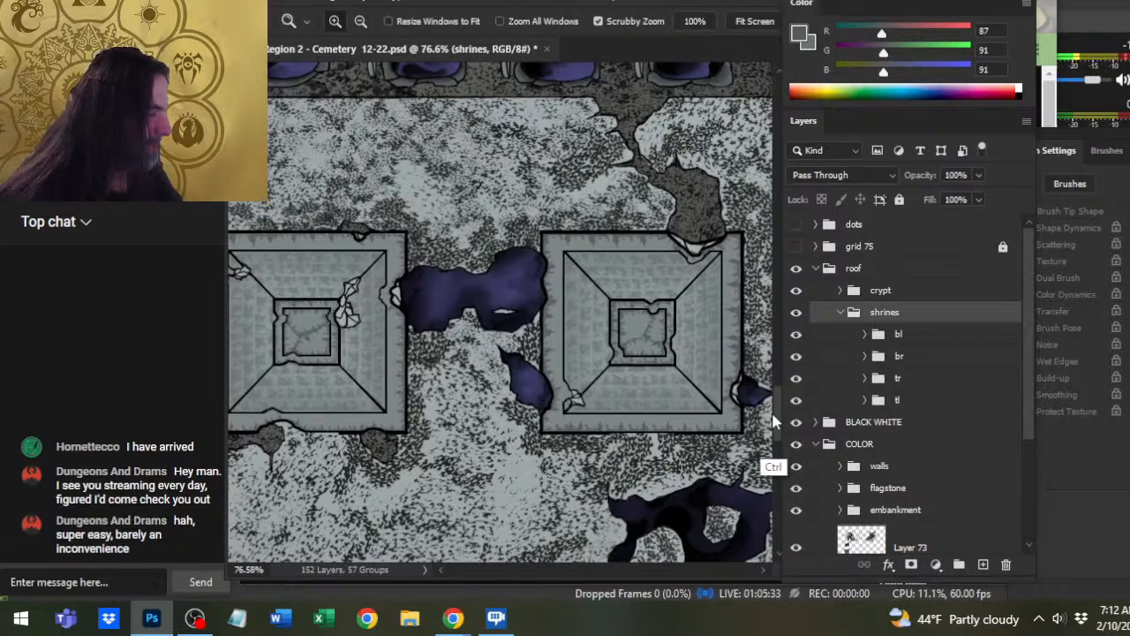
pyautogui.hotkey('ctrl', 's')
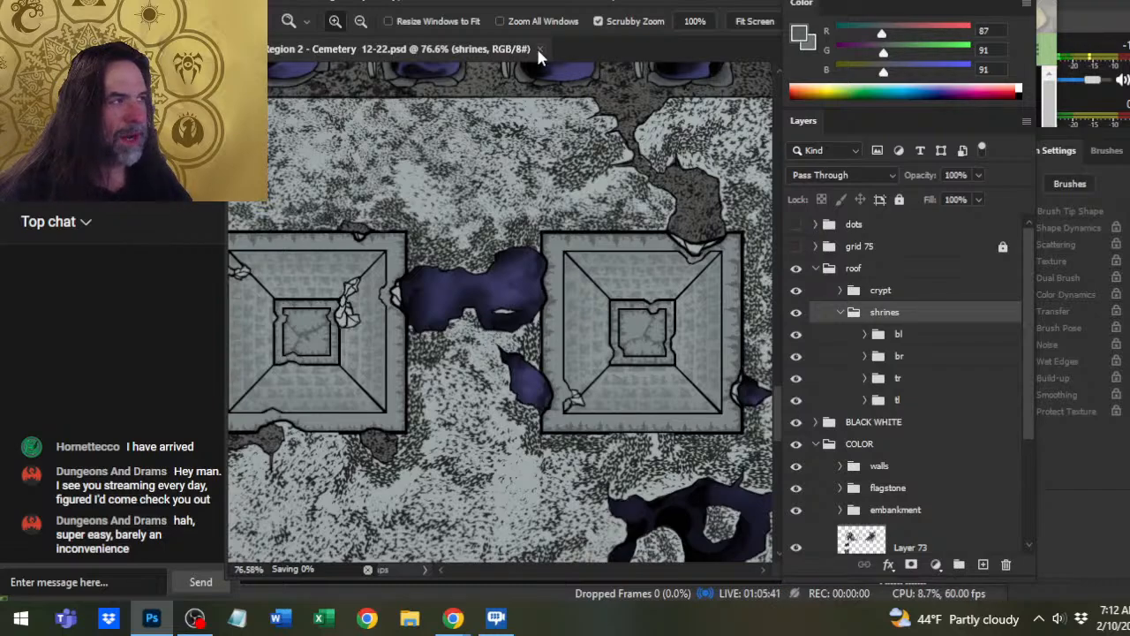
pyautogui.click(539, 49)
# - Reopen Act 2 Region 2 - Cemetery 12-22.psd from the recent files
pyautogui.click(264, 1)
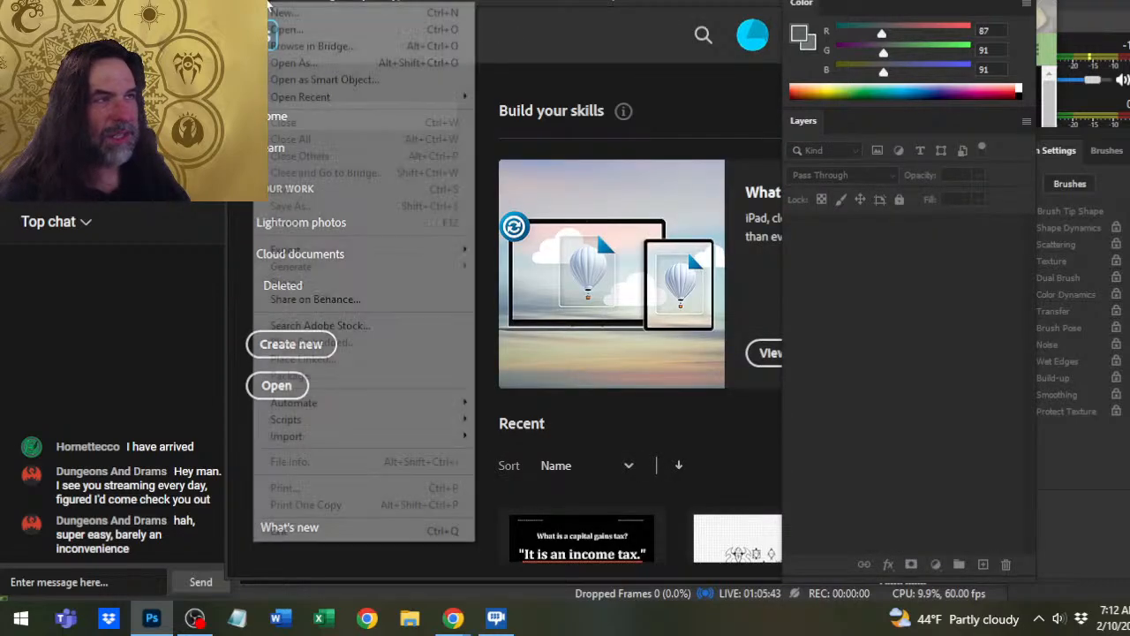
pyautogui.moveTo(394, 100)
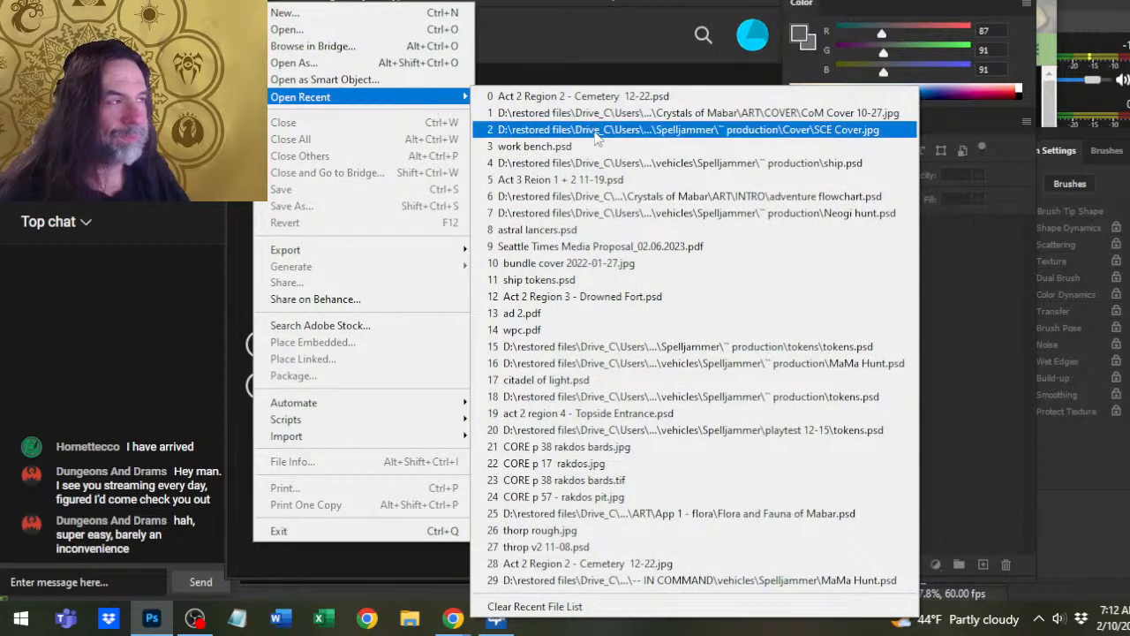
pyautogui.click(581, 95)
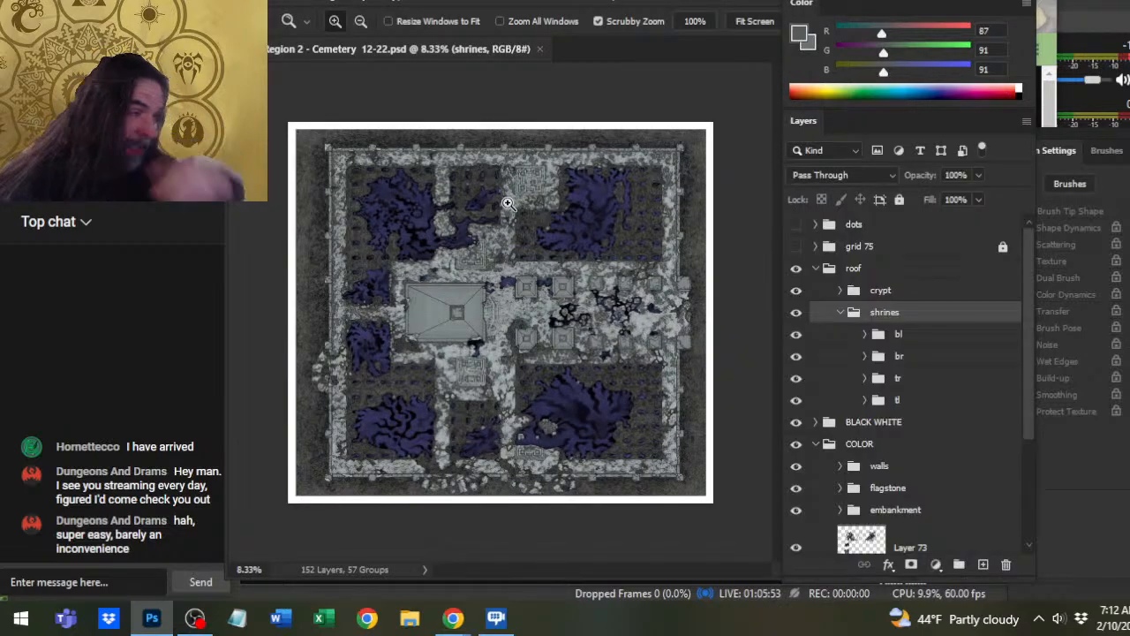
# - Collapse the shrines and roof groups, and hide the roof group to expose the building interiors
pyautogui.moveTo(516, 313); pyautogui.dragTo(600, 455)
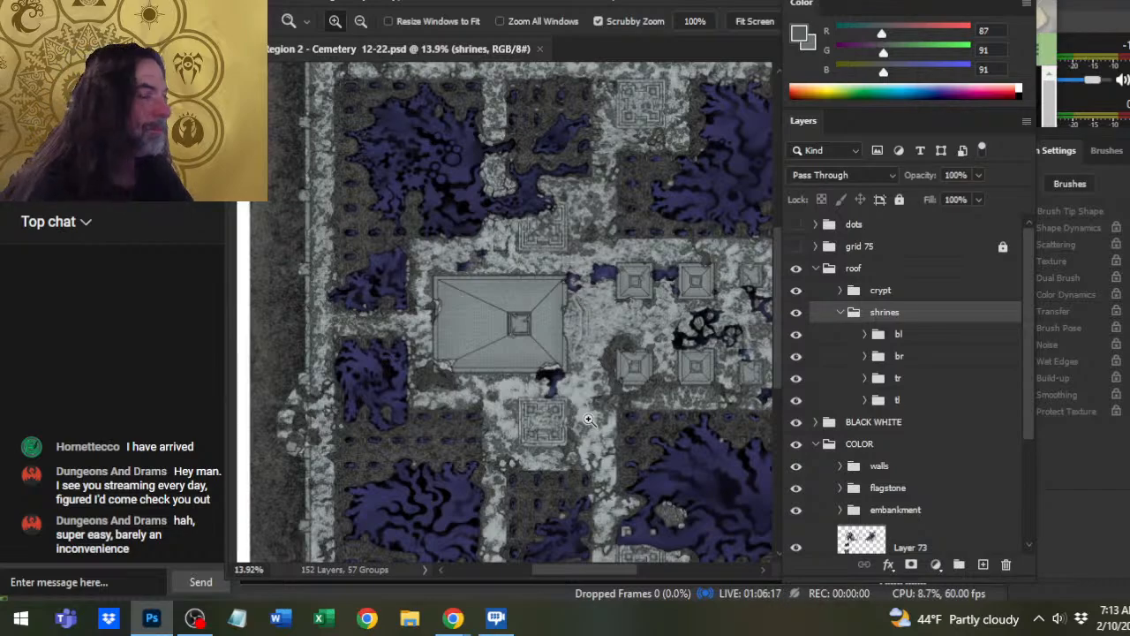
pyautogui.click(839, 313)
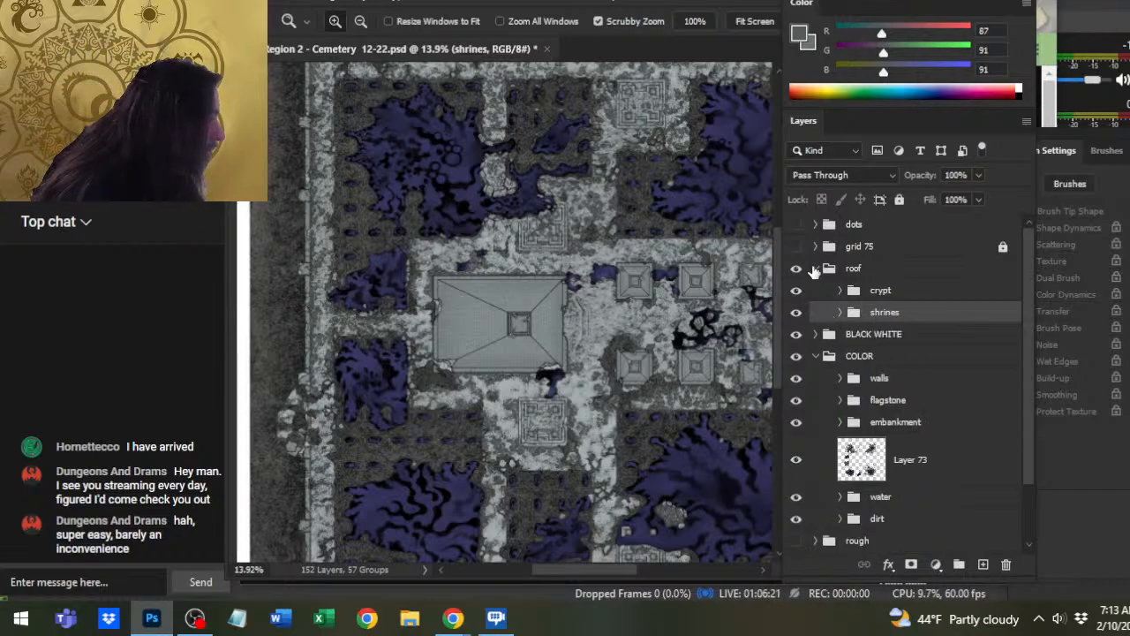
pyautogui.click(841, 313)
pyautogui.click(816, 268)
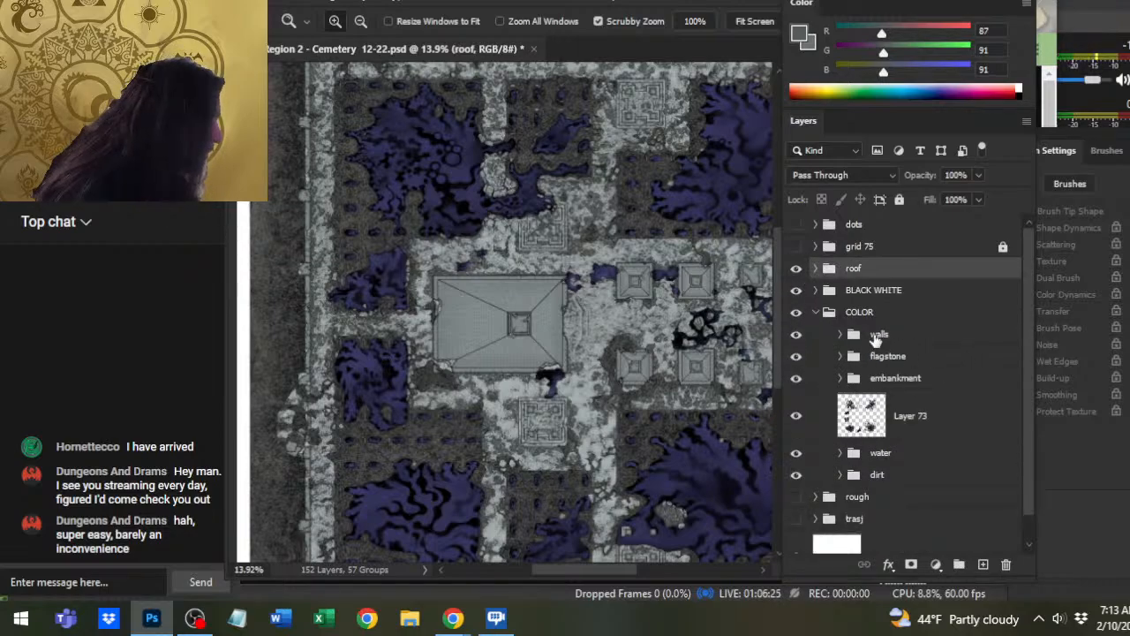
pyautogui.click(796, 269)
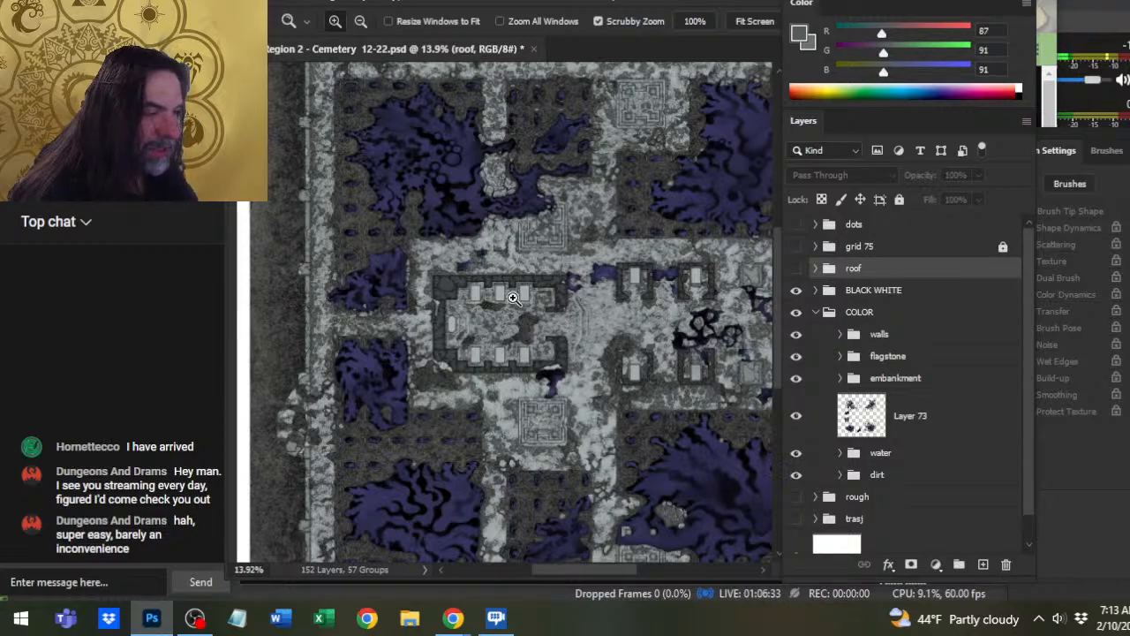
# - Examine the crypt interior's tombs, floor and walls, hiding the flagstone group and showing it again to compare
pyautogui.moveTo(511, 299); pyautogui.dragTo(636, 329)
pyautogui.moveTo(698, 355)
pyautogui.mouseDown()
pyautogui.moveTo(327, 399)
pyautogui.moveTo(626, 360)
pyautogui.moveTo(696, 364)
pyautogui.mouseUp()
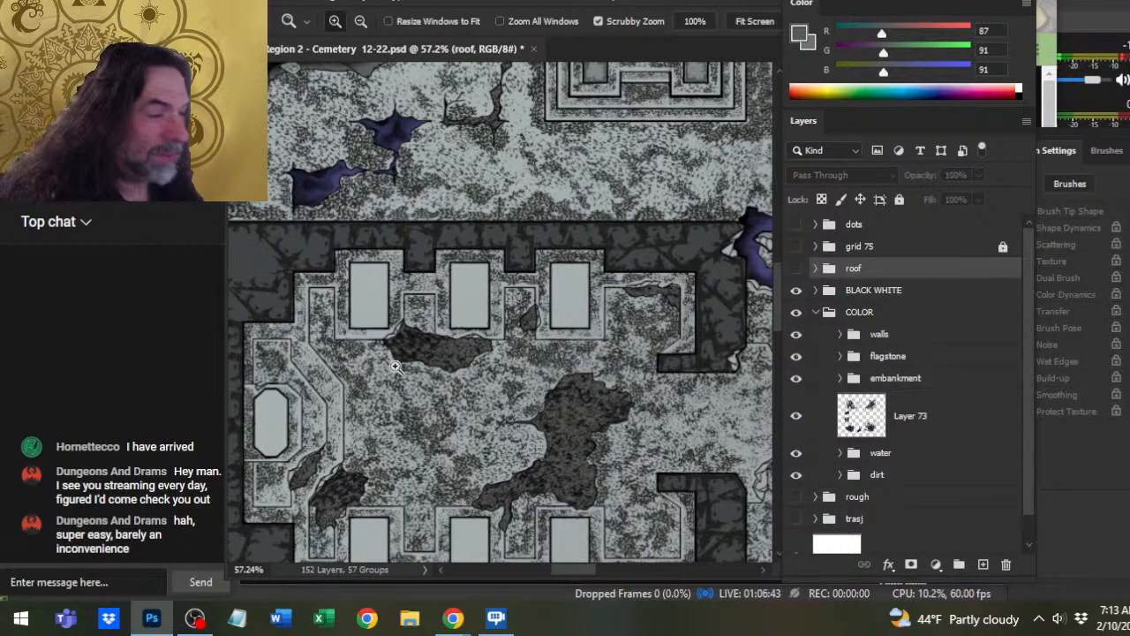
pyautogui.moveTo(610, 441); pyautogui.dragTo(634, 260)
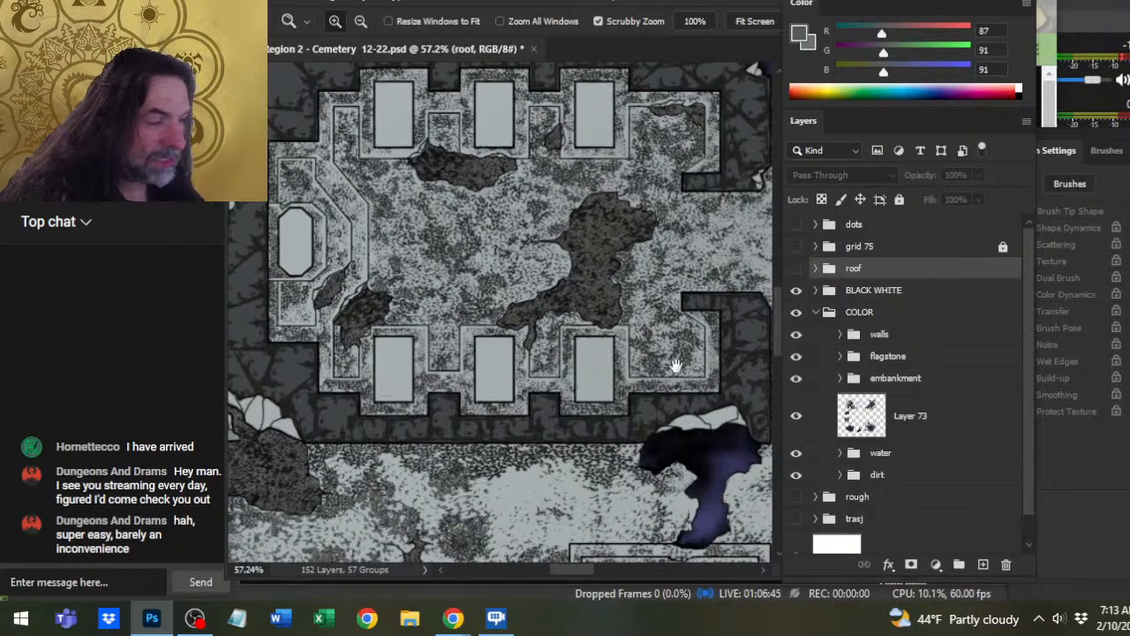
pyautogui.moveTo(676, 365); pyautogui.dragTo(351, 368)
pyautogui.moveTo(627, 407); pyautogui.dragTo(509, 382)
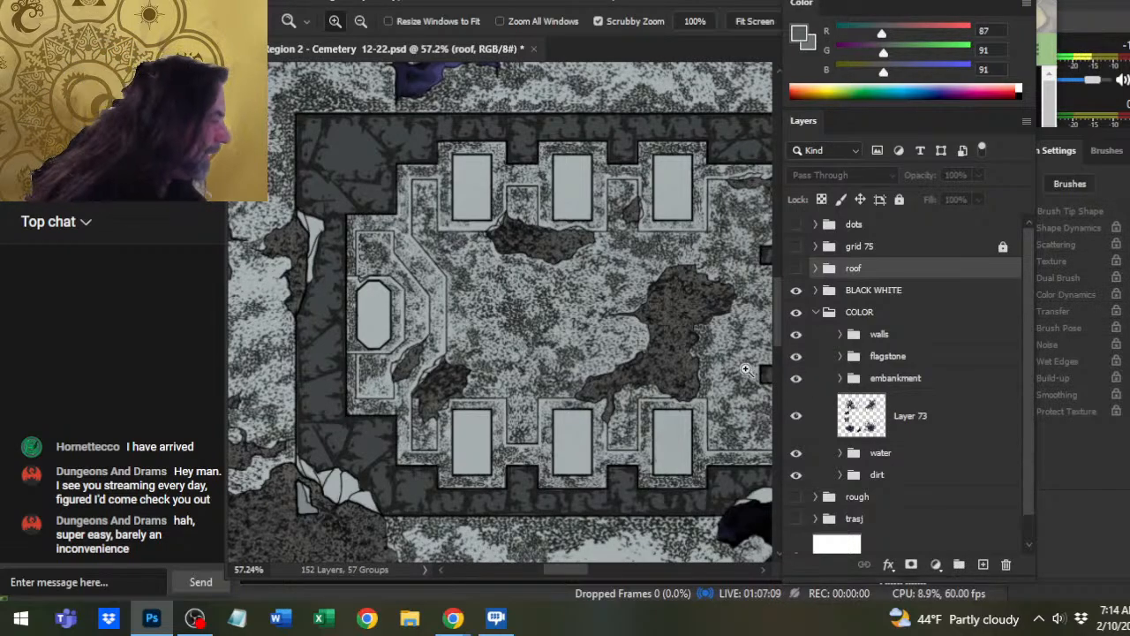
pyautogui.click(796, 356)
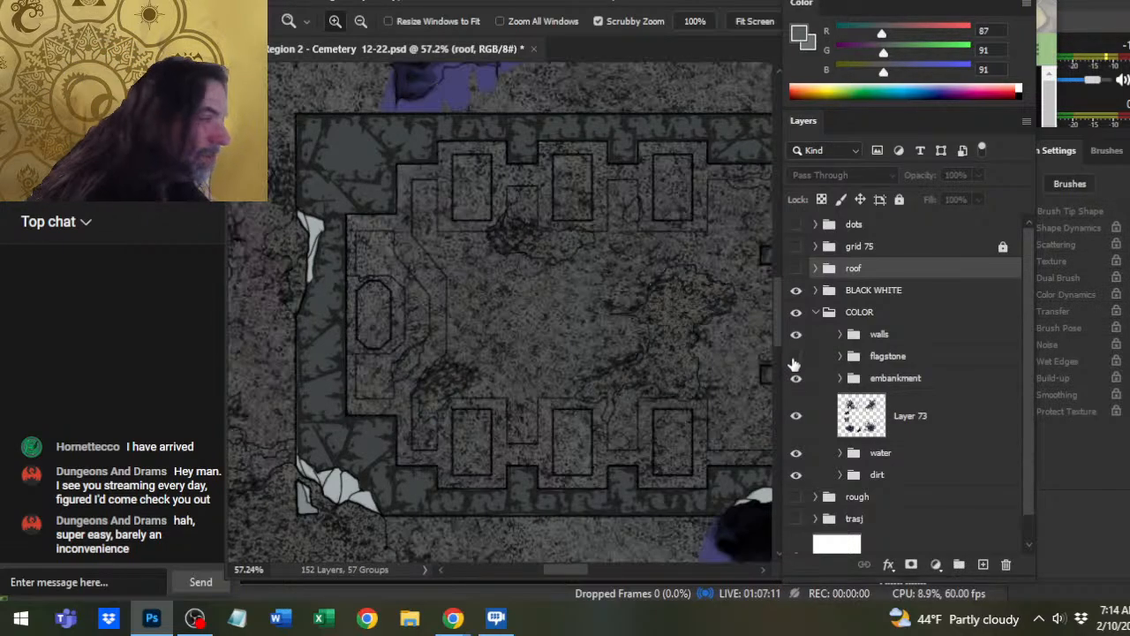
pyautogui.click(796, 357)
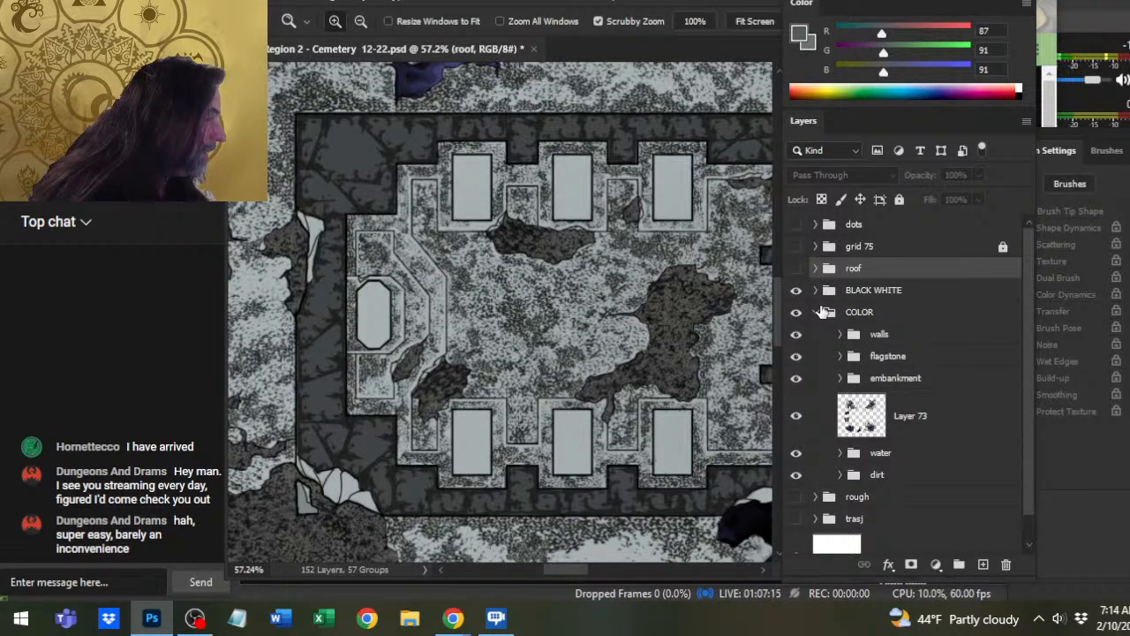
# - Expand the BLACK WHITE group and add a new layer directly above Layer 31 copy 3
pyautogui.click(817, 292)
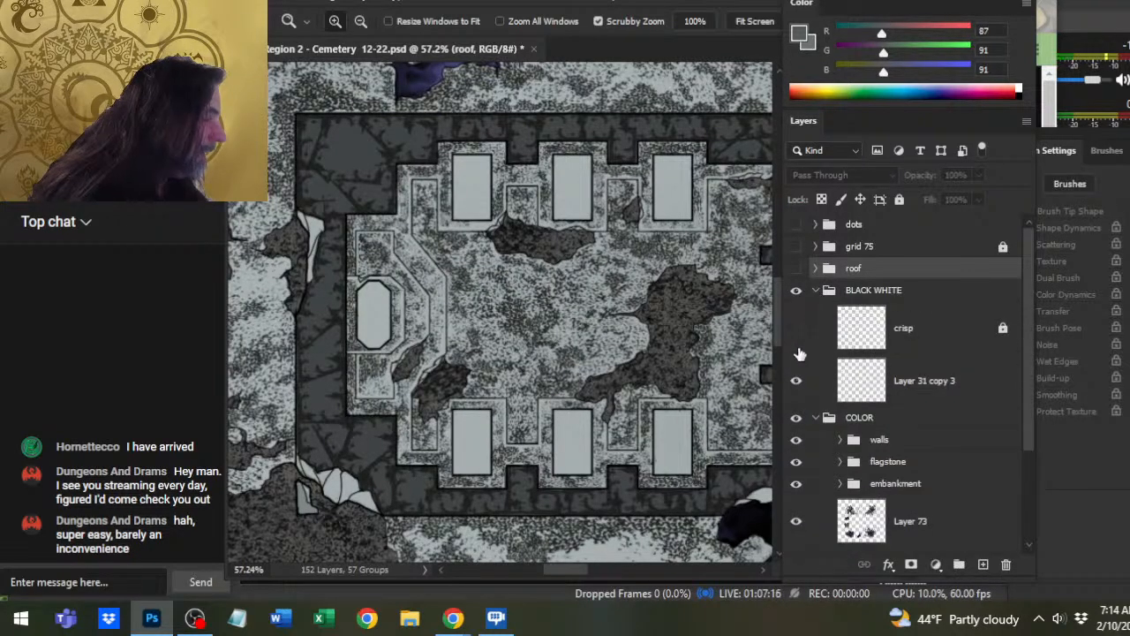
pyautogui.click(924, 399)
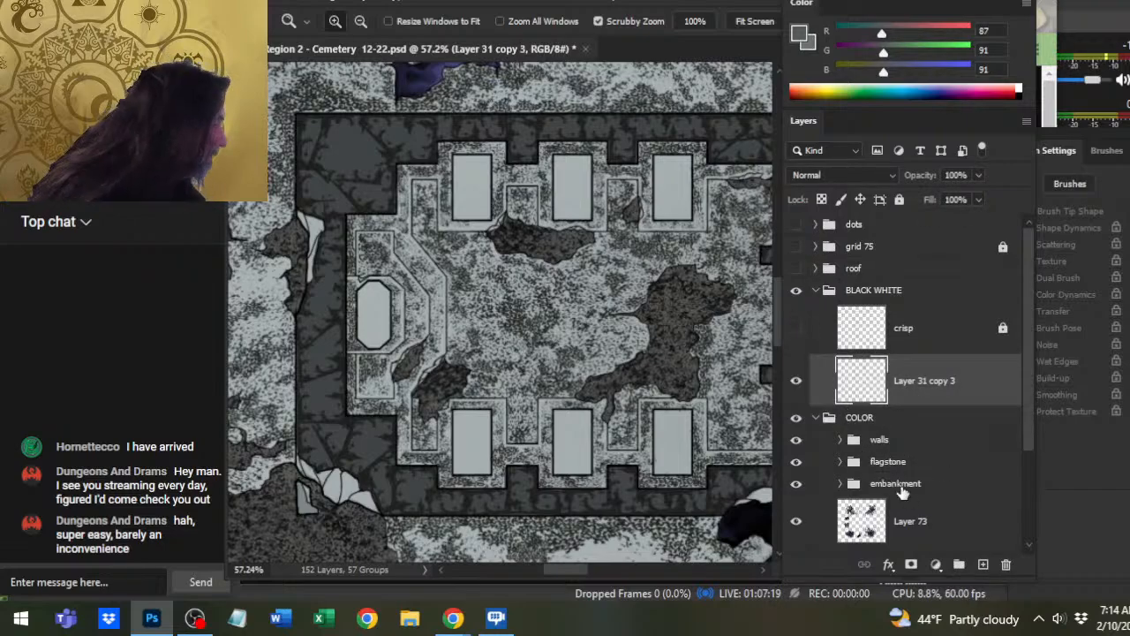
pyautogui.click(982, 565)
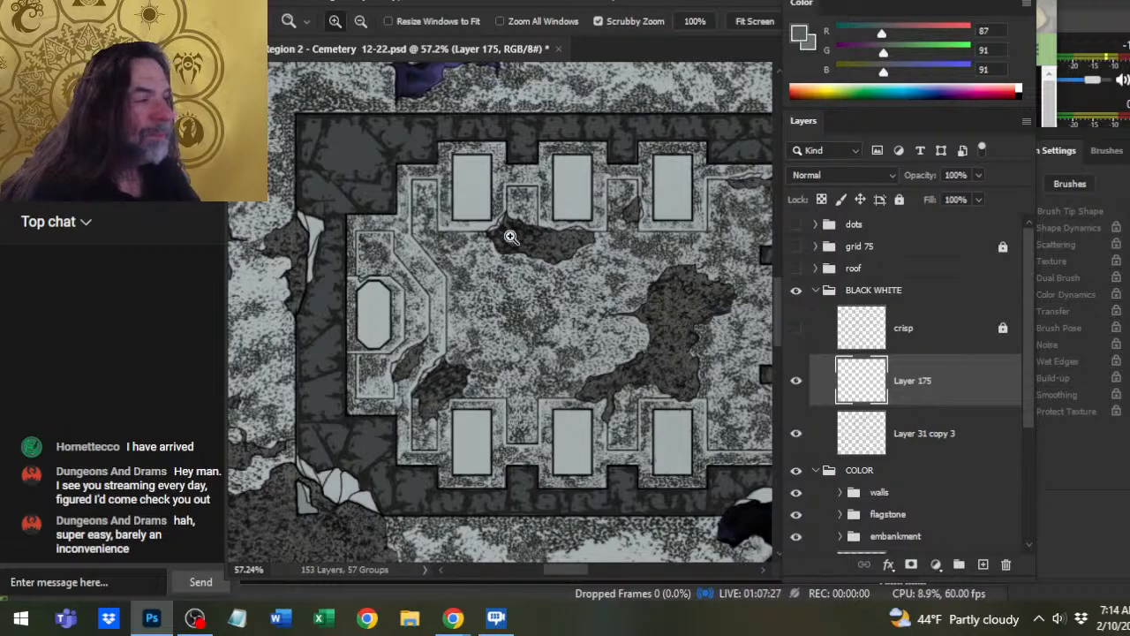
# - Choose the Hard Round brush and reduce its size to 1 px for fine line work on the crypt tombs
pyautogui.scroll(3, 524, 250)
pyautogui.press('b')
pyautogui.rightClick(530, 255)
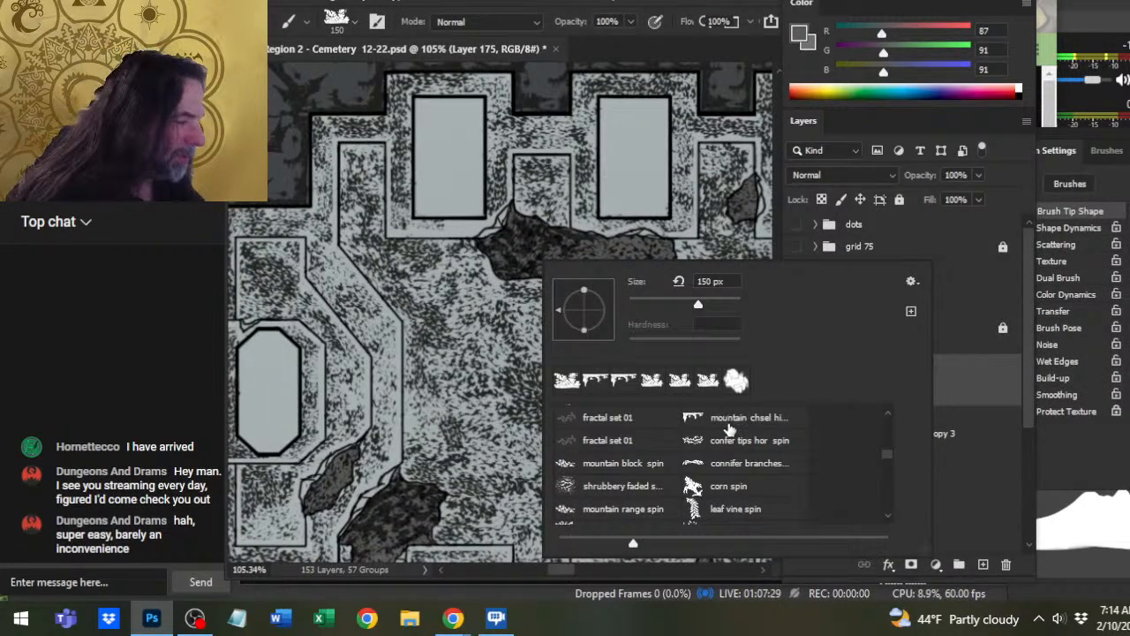
pyautogui.moveTo(894, 461); pyautogui.dragTo(891, 502)
pyautogui.click(769, 417)
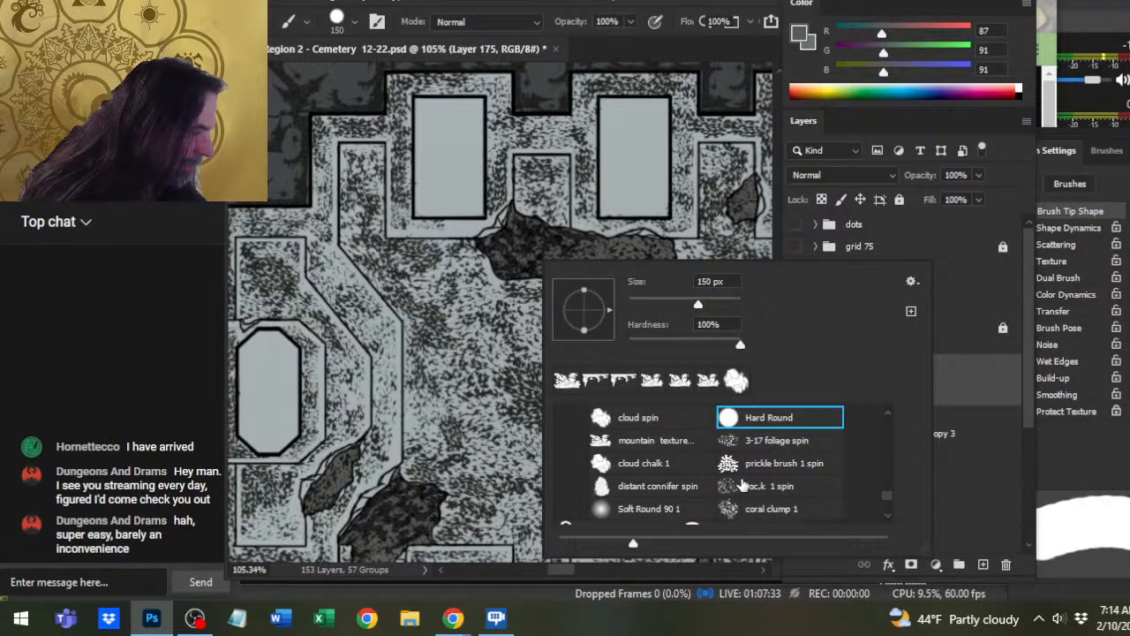
pyautogui.press('Escape')
pyautogui.press('[')
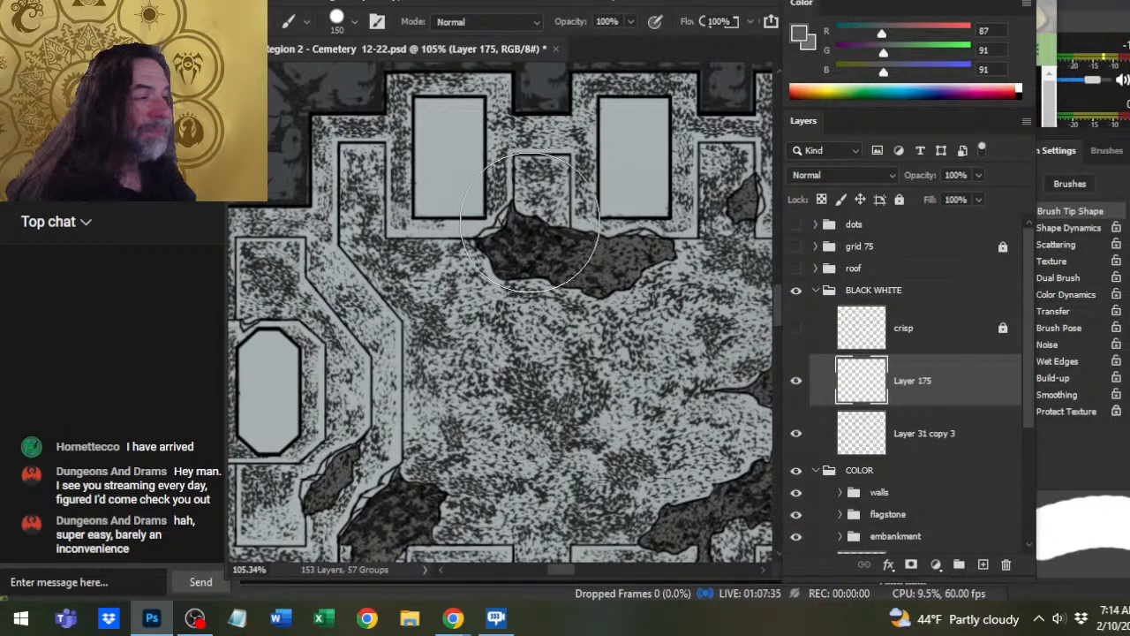
pyautogui.press('[')
pyautogui.press('[')
pyautogui.press('[')
pyautogui.press('[')
pyautogui.press('[')
pyautogui.press('[')
pyautogui.press('[')
pyautogui.press('[')
pyautogui.press('[')
pyautogui.press('[')
pyautogui.press('[')
pyautogui.press('[')
pyautogui.press('[')
pyautogui.press('[')
pyautogui.press('[')
pyautogui.press('[')
pyautogui.press('[')
pyautogui.press('[')
pyautogui.press('[')
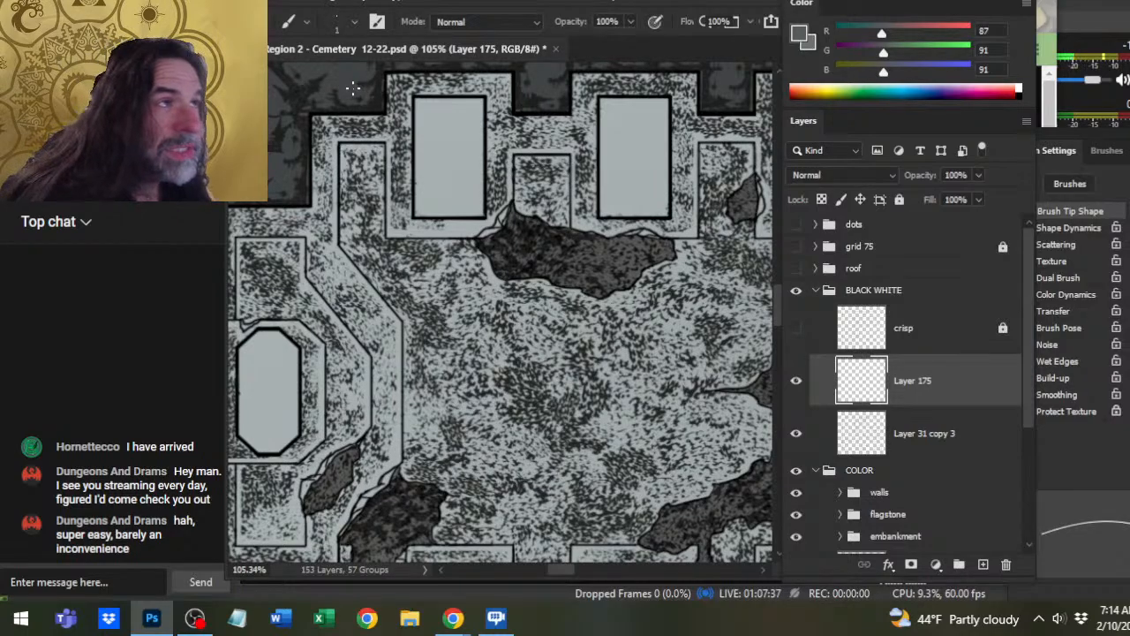
# - Try a short grey test line with the 3 px brush inside the upper-left tomb slab, and undo it
pyautogui.press('z')
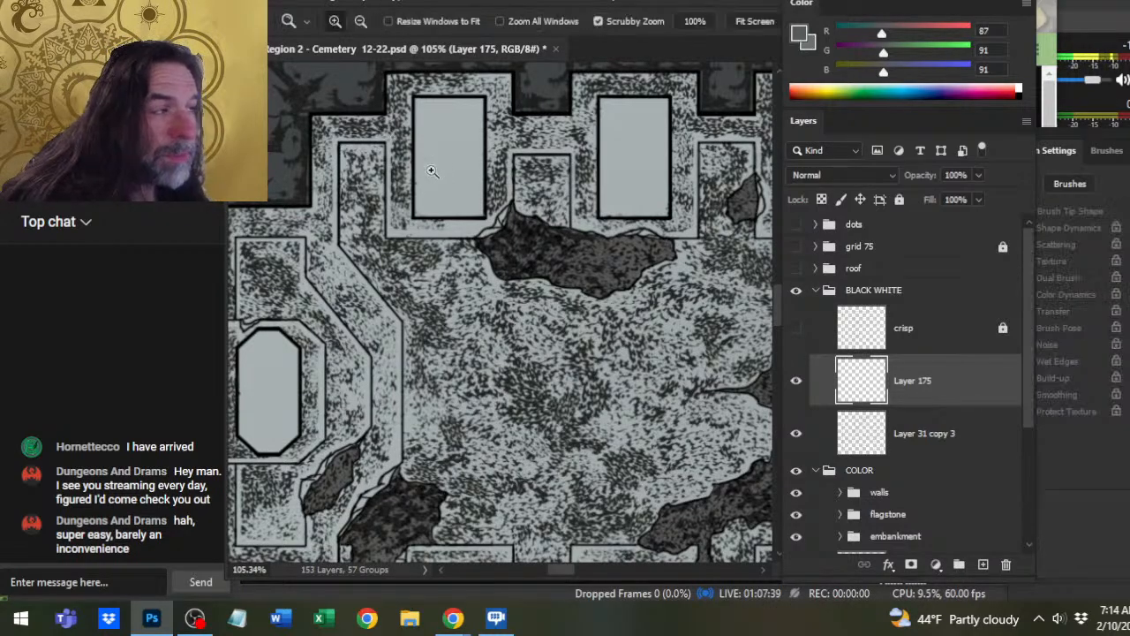
pyautogui.moveTo(428, 169); pyautogui.dragTo(495, 197)
pyautogui.press('b')
pyautogui.moveTo(432, 272)
pyautogui.mouseDown()
pyautogui.moveTo(537, 272)
pyautogui.moveTo(470, 269)
pyautogui.mouseUp()
pyautogui.hotkey('ctrl', 'z')
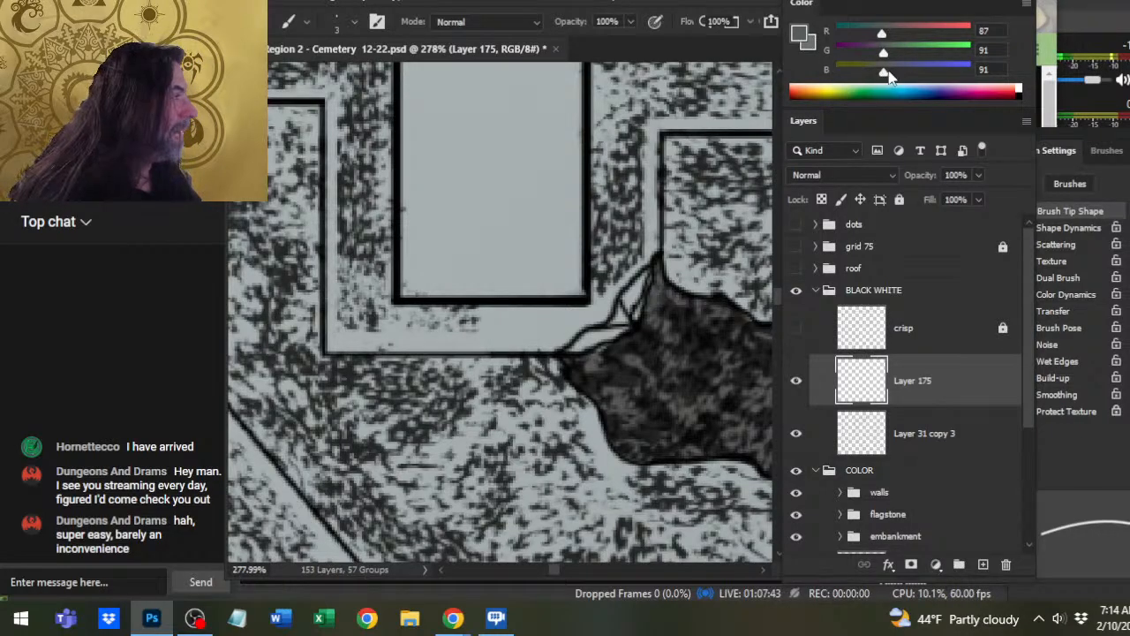
# - Set the foreground color to black (RGB 0, 0, 0) and draw a horizontal line just inside the tomb slab's lower edge
pyautogui.moveTo(885, 72); pyautogui.dragTo(830, 35)
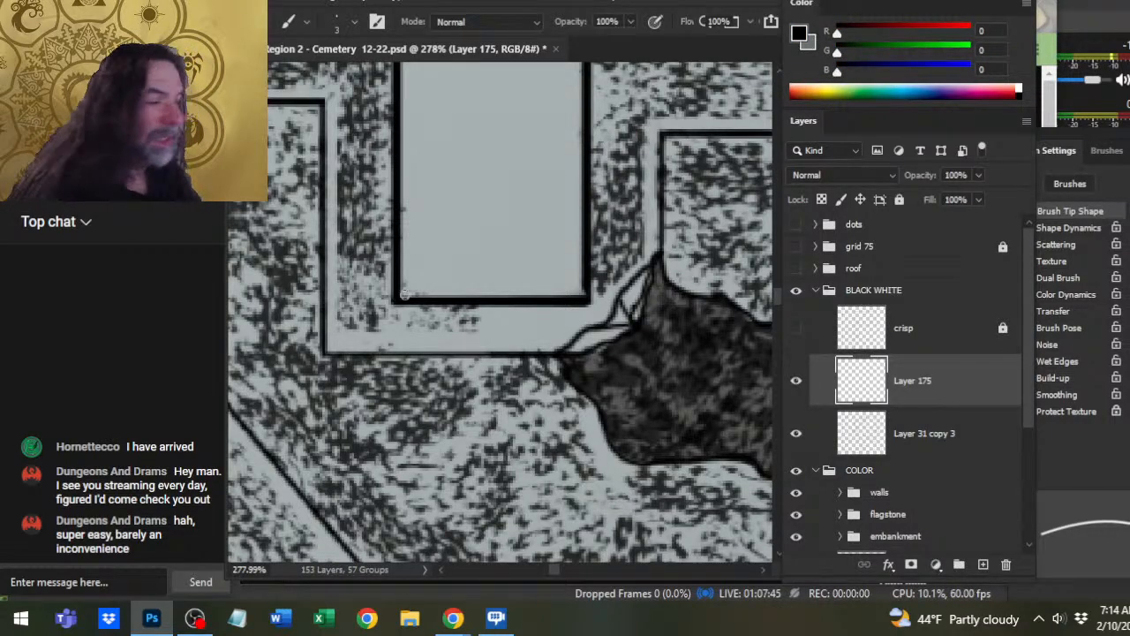
pyautogui.moveTo(416, 283); pyautogui.dragTo(572, 283)
pyautogui.hotkey('ctrl', 'z')
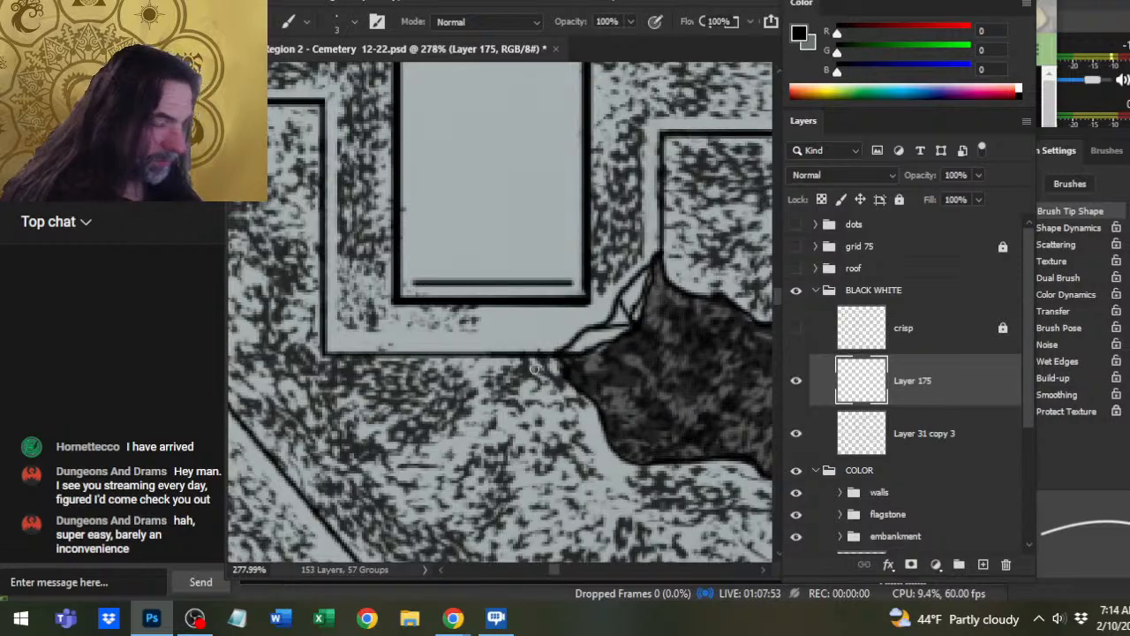
# - Draw a black vertical line just inside the tomb slab's left edge, undoing and redrawing it to meet the lower line's end
pyautogui.moveTo(534, 367); pyautogui.dragTo(561, 472)
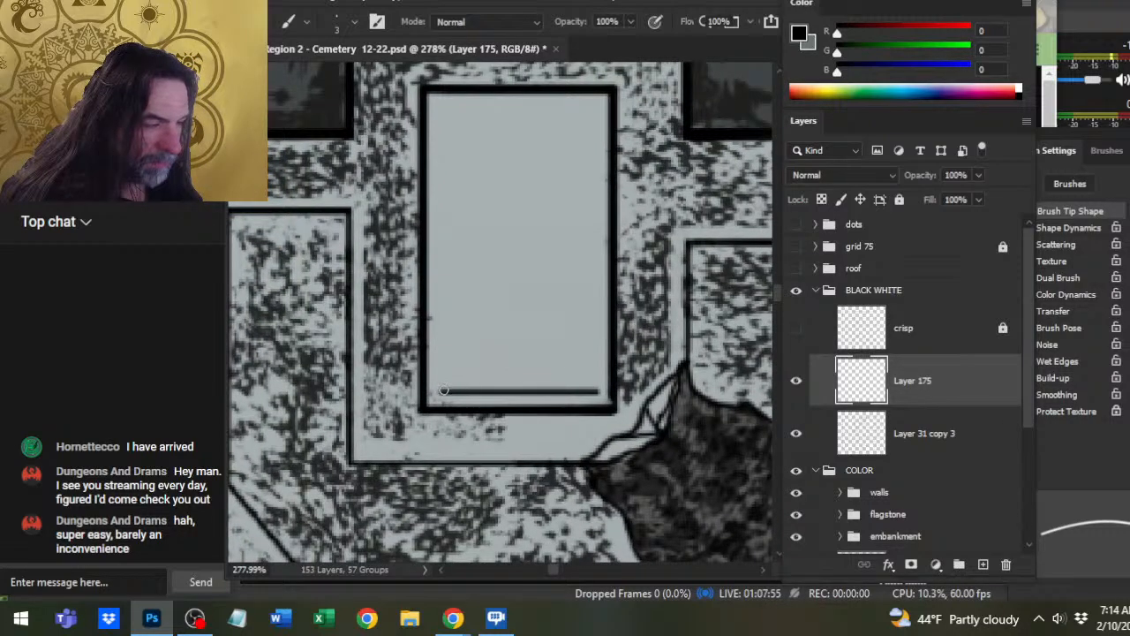
pyautogui.moveTo(443, 390)
pyautogui.mouseDown()
pyautogui.moveTo(444, 108)
pyautogui.moveTo(445, 388)
pyautogui.mouseUp()
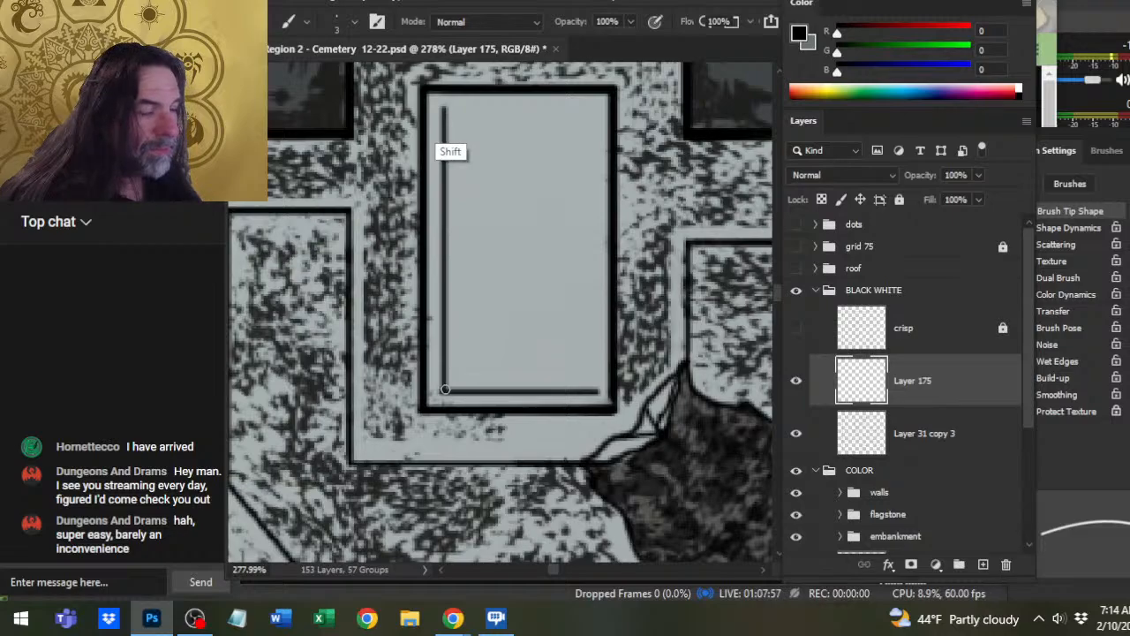
pyautogui.hotkey('ctrl', 'z')
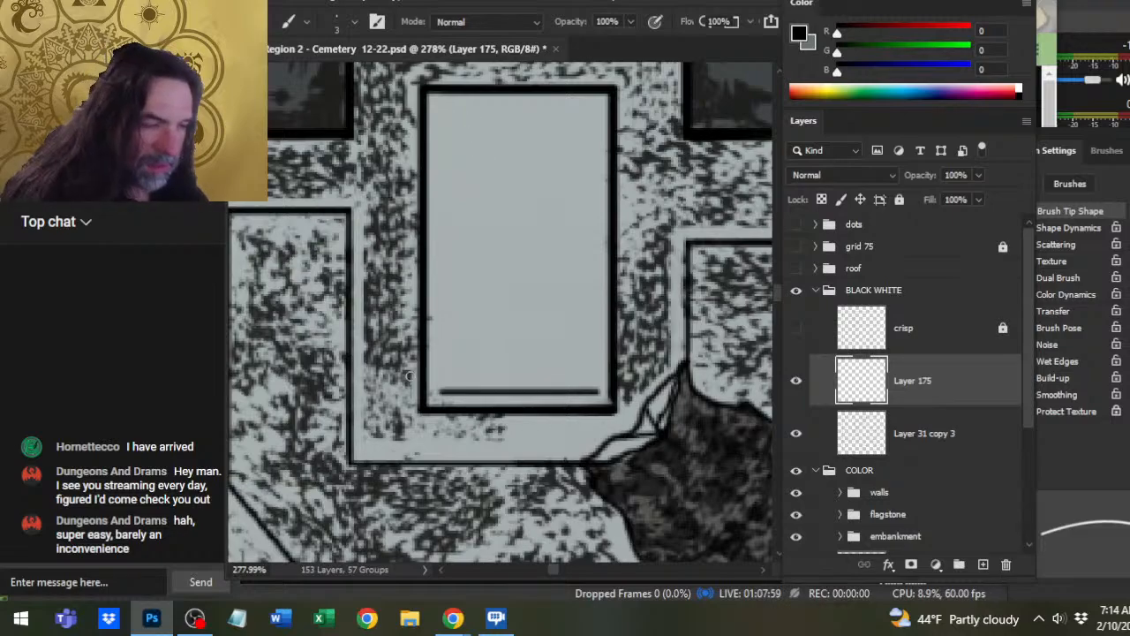
pyautogui.moveTo(446, 391); pyautogui.dragTo(438, 102)
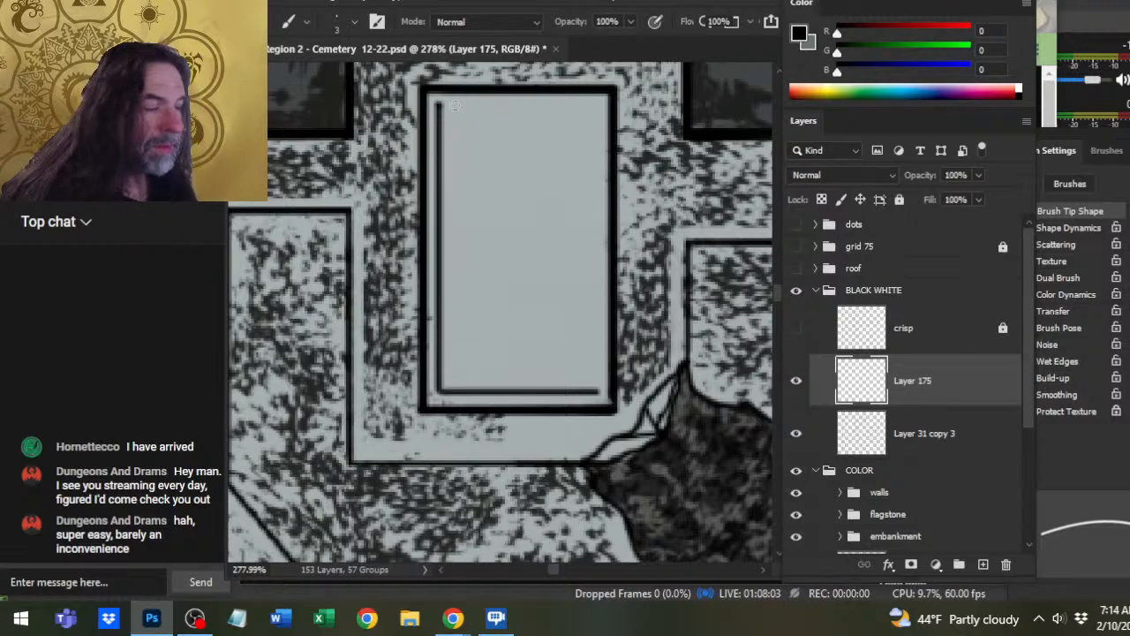
# - Nudge the two inset lines on Layer 175 down by one pixel
pyautogui.press('v')
pyautogui.press('Down')
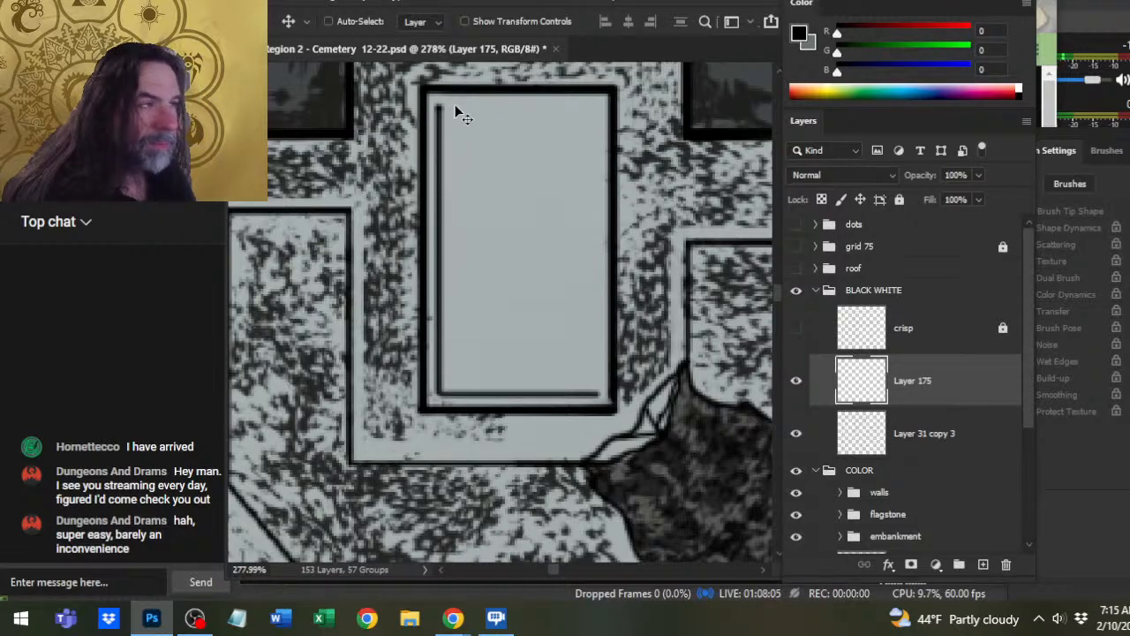
pyautogui.press('Right')
pyautogui.press('Left')
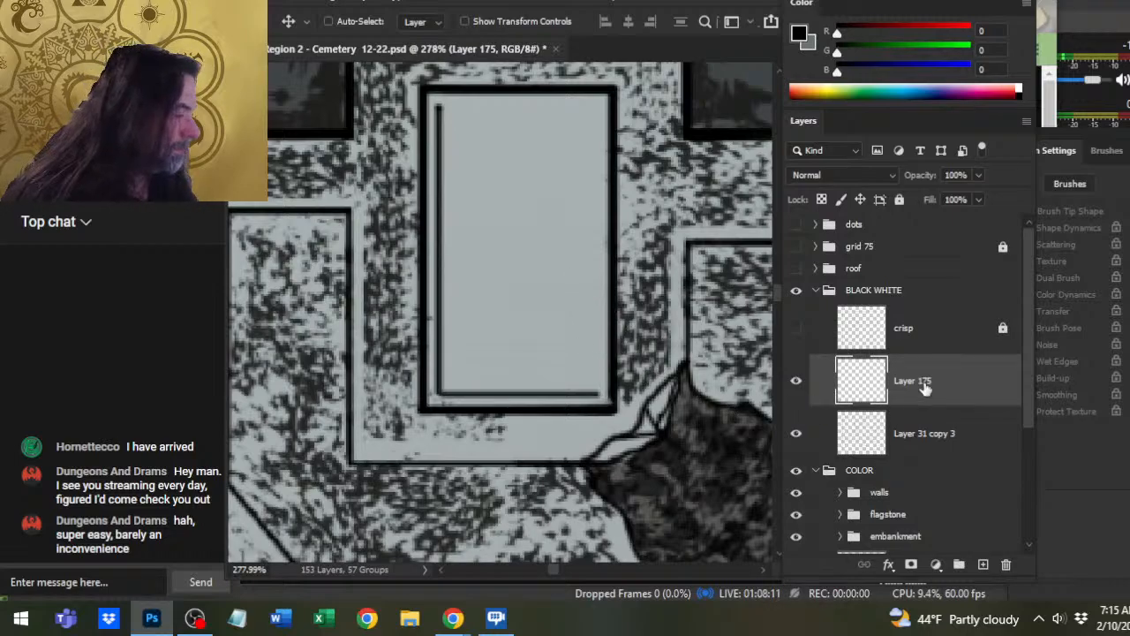
# - Lasso the two inset lines, copy them to a new layer, and rotate the copy 180° to complete the slab's inner border
pyautogui.press('l')
pyautogui.moveTo(522, 88); pyautogui.dragTo(516, 85)
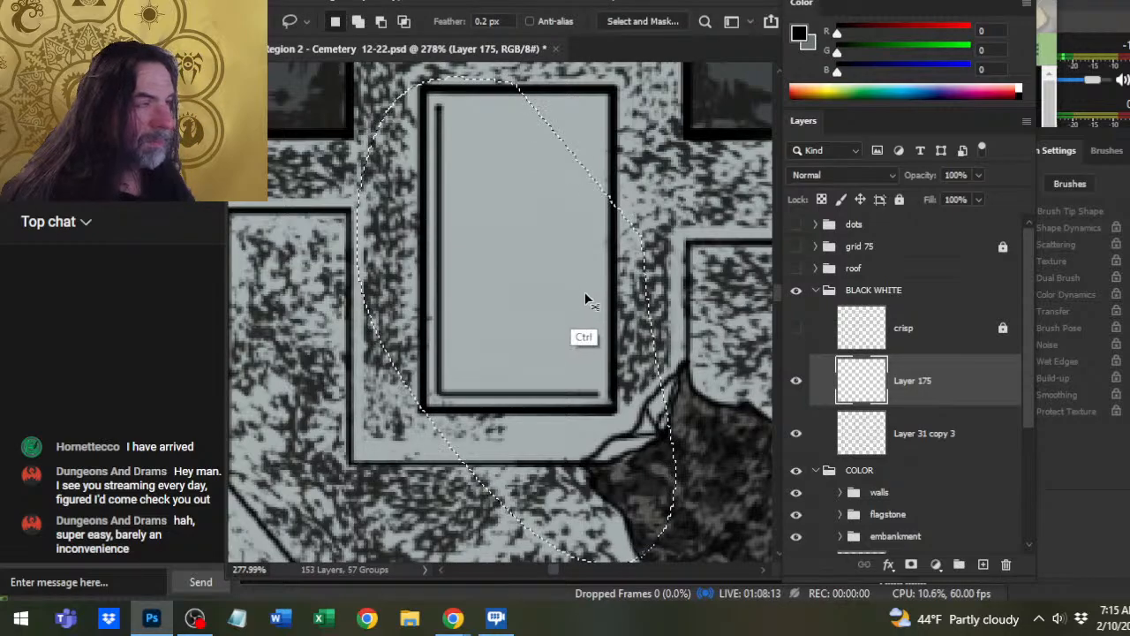
pyautogui.hotkey('ctrl', 'j')
pyautogui.rightClick(534, 257)
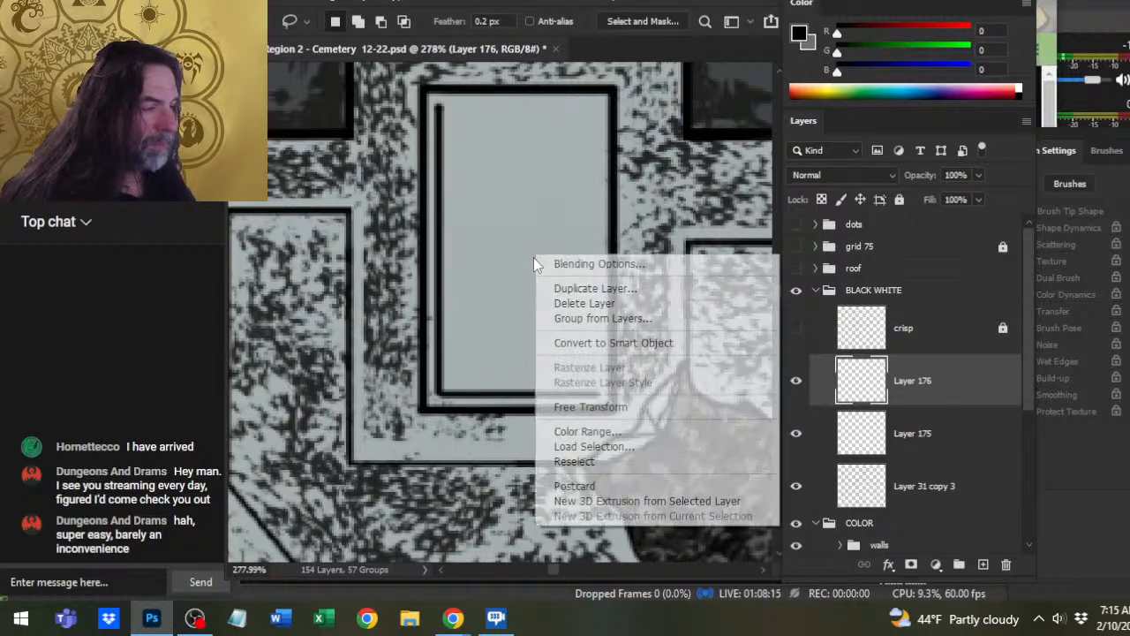
pyautogui.click(590, 406)
pyautogui.rightClick(520, 322)
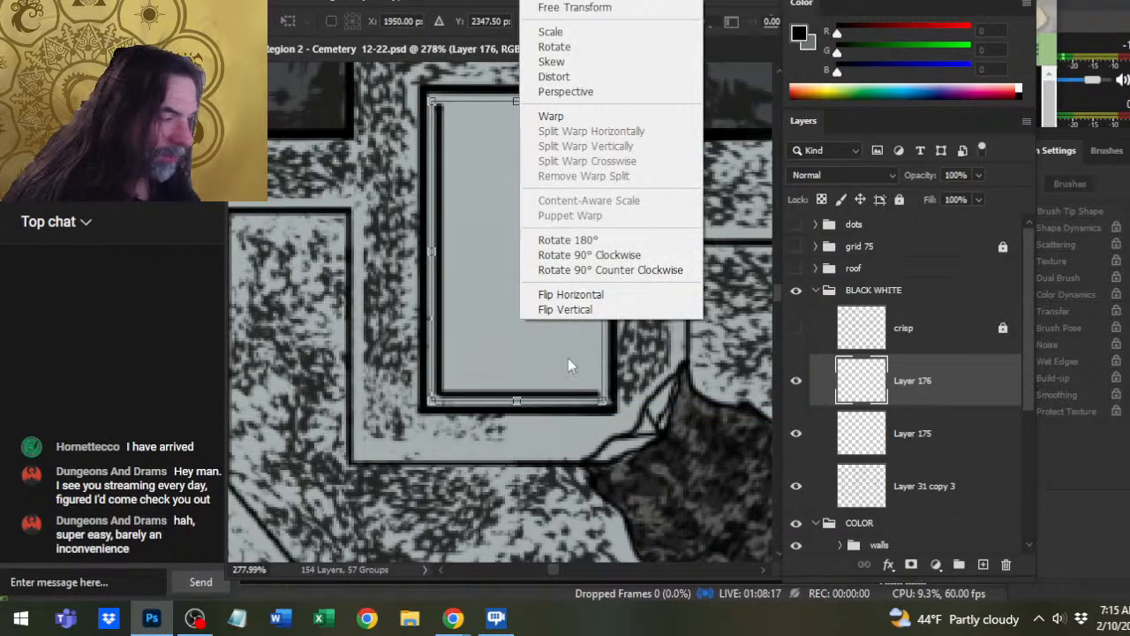
pyautogui.click(605, 241)
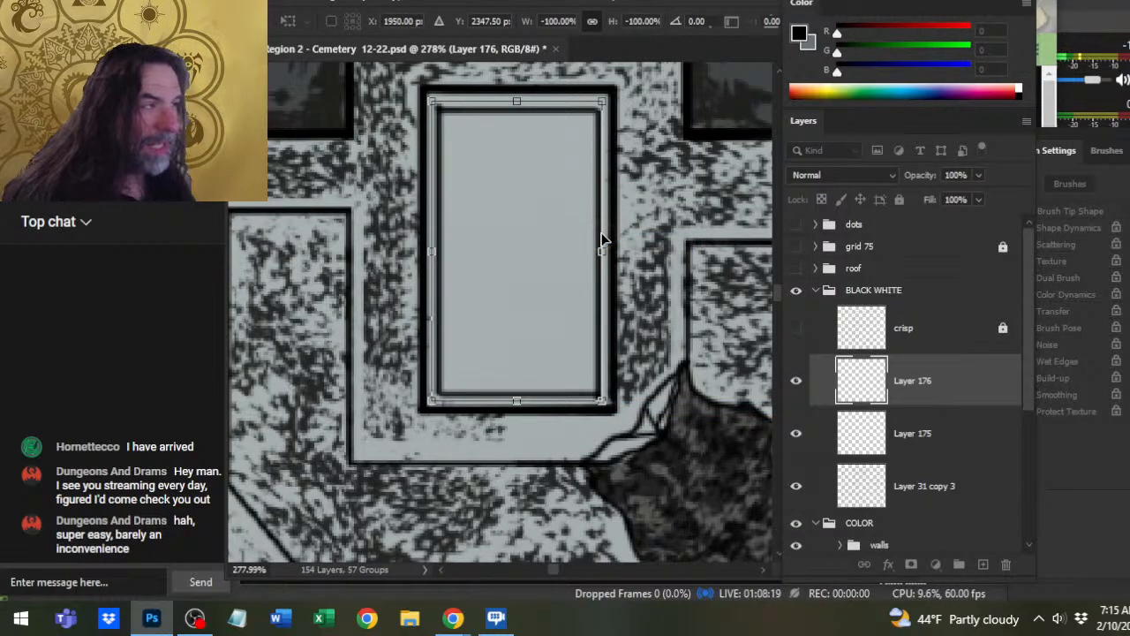
pyautogui.press('Return')
# - Nudge the rotated border copy up by one pixel and merge it down into Layer 175
pyautogui.press('v')
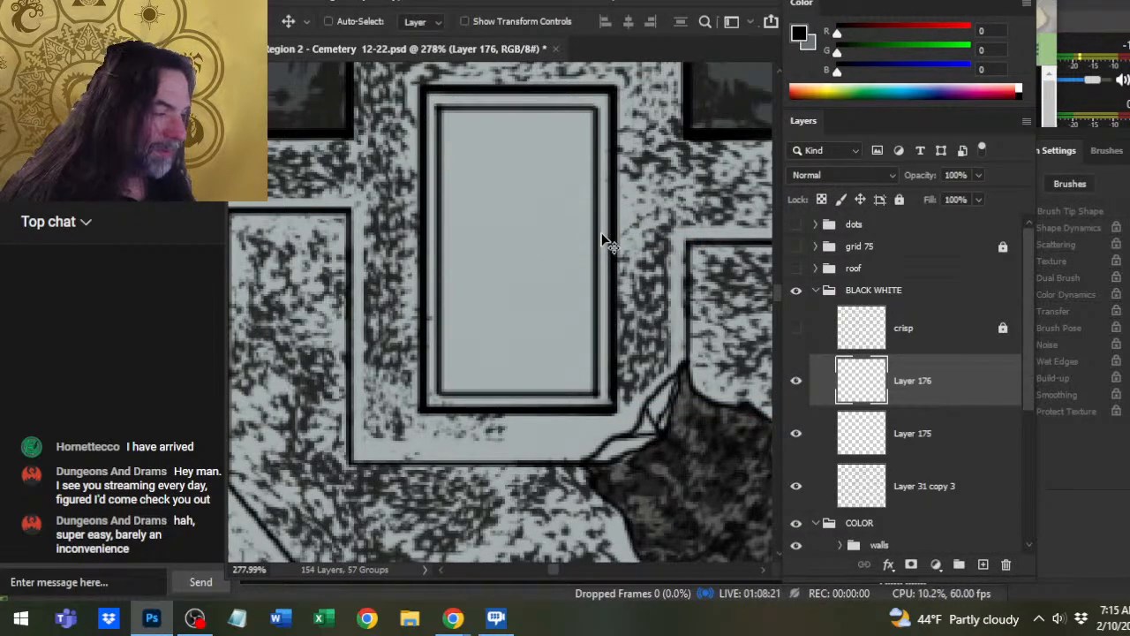
pyautogui.press('Up')
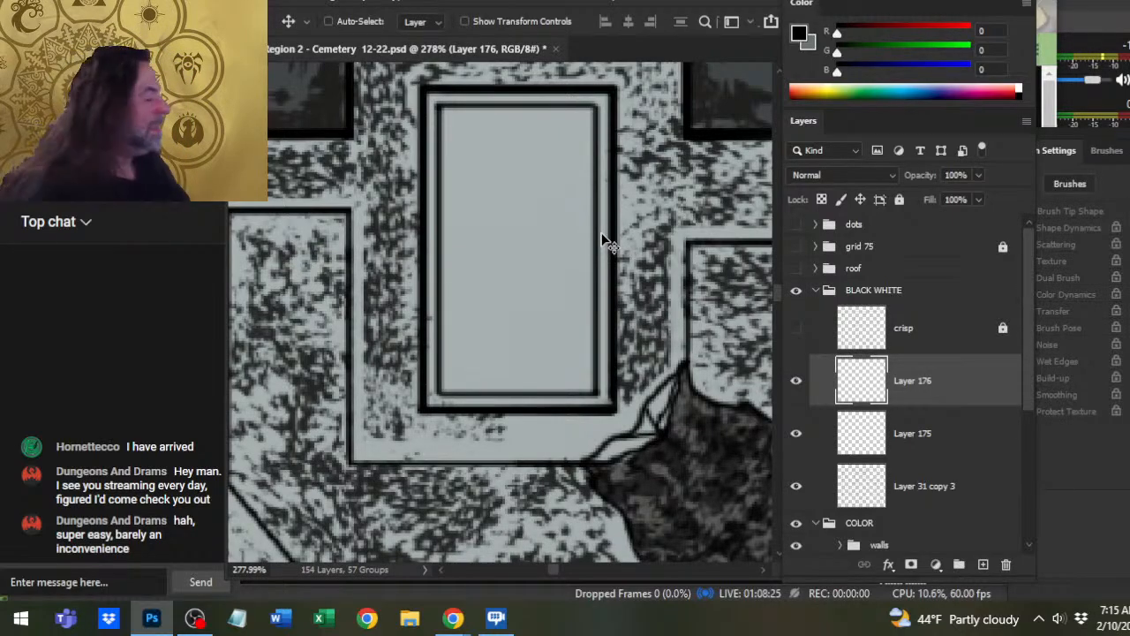
pyautogui.rightClick(935, 405)
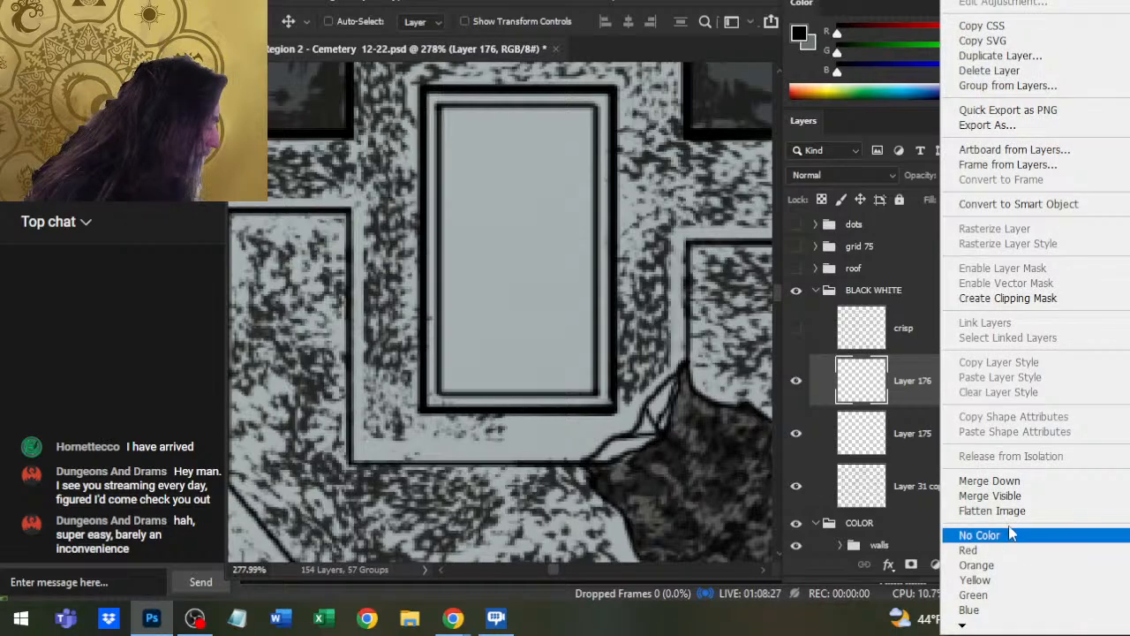
pyautogui.click(1007, 482)
# - Add a new layer above Layer 175 and draw a short curved stroke for a figure's head near the slab's upper end
pyautogui.click(982, 565)
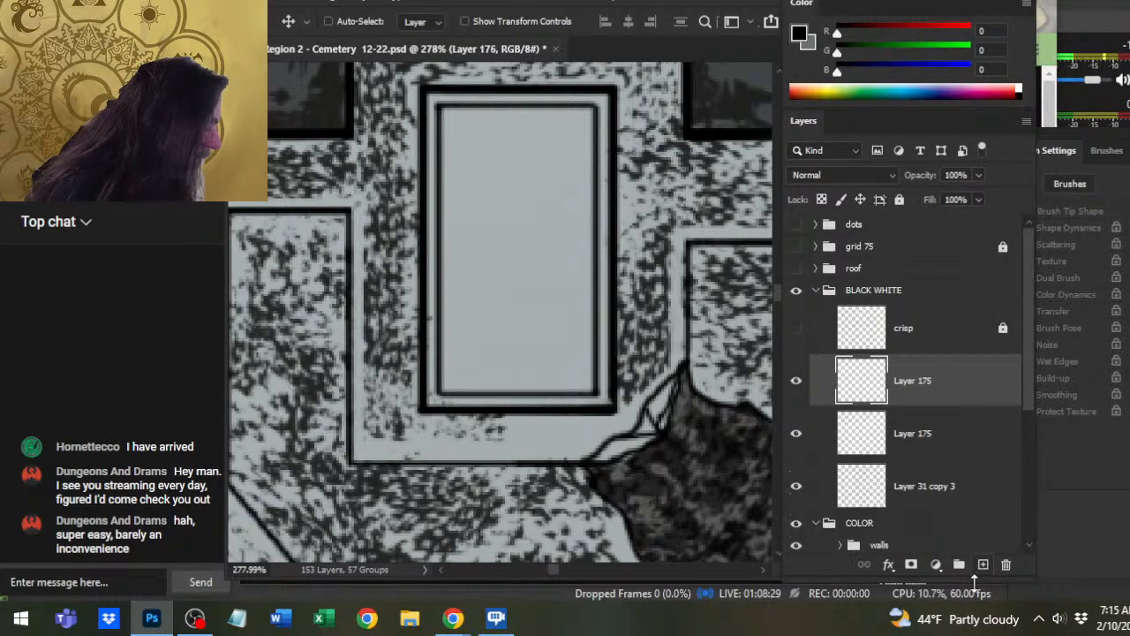
pyautogui.scroll(2, 530, 282)
pyautogui.press('b')
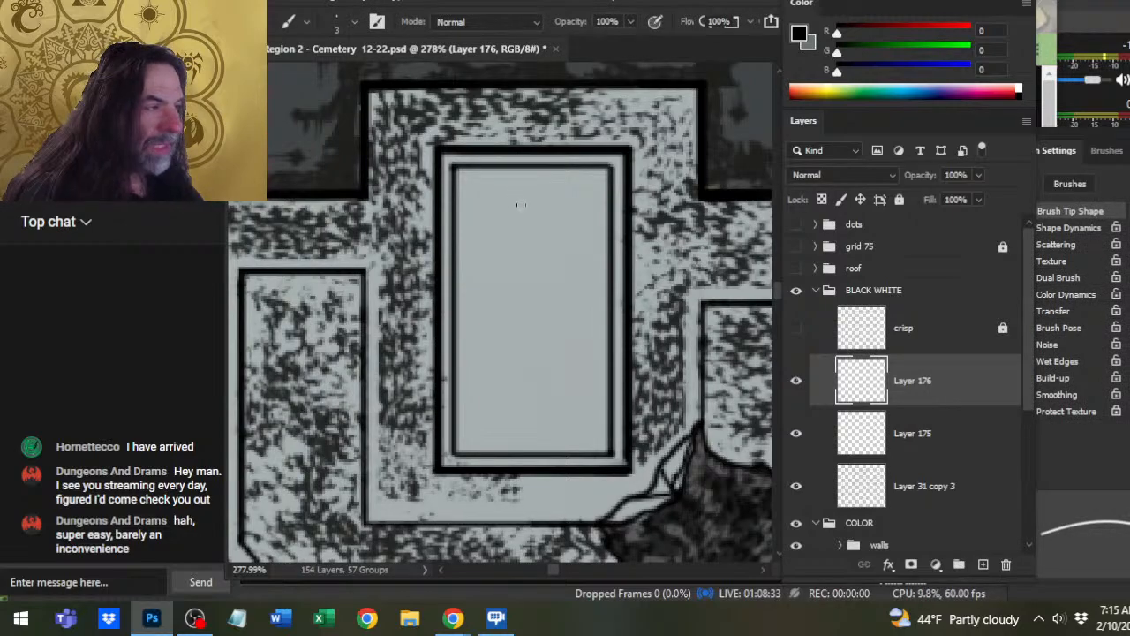
pyautogui.moveTo(523, 186)
pyautogui.mouseDown()
pyautogui.moveTo(507, 210)
pyautogui.moveTo(525, 186)
pyautogui.mouseUp()
# - Switch the eraser to the recent solid round tip at 45 px, undoing the test erasure on the slab
pyautogui.press('e')
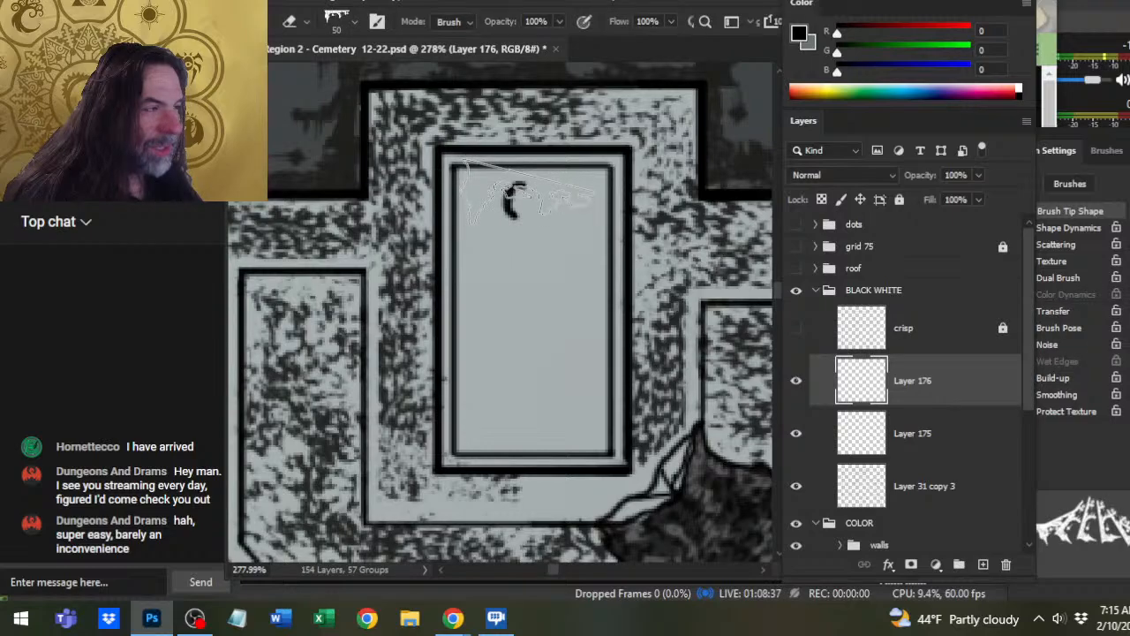
pyautogui.rightClick(533, 306)
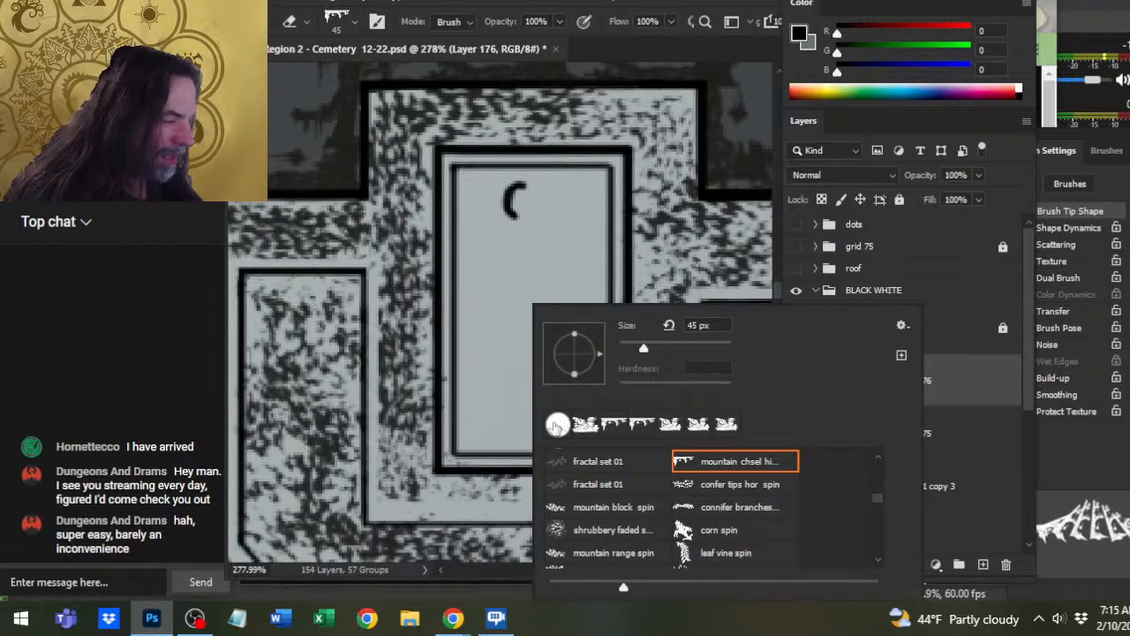
pyautogui.click(559, 426)
pyautogui.click(519, 265)
pyautogui.hotkey('ctrl', 'z')
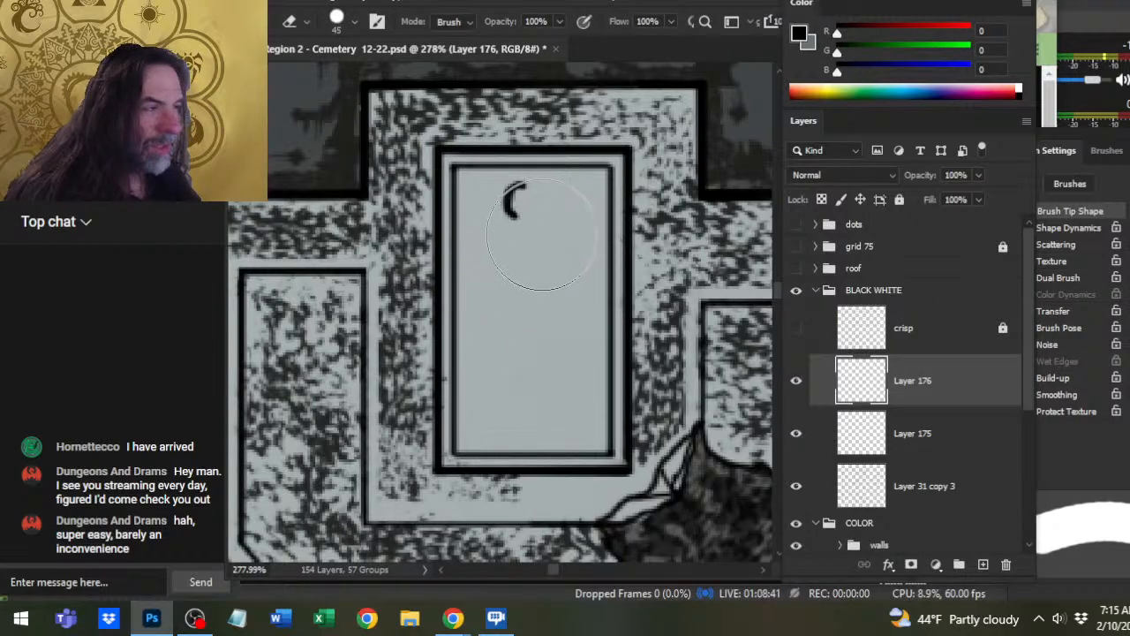
# - Reduce the eraser to 8 px and refine the head curve into a thin line, alternating erasing with 2 px brush strokes
pyautogui.press('[')
pyautogui.press('[')
pyautogui.press('[')
pyautogui.press('[')
pyautogui.press('[')
pyautogui.press('[')
pyautogui.press('[')
pyautogui.press('[')
pyautogui.press('[')
pyautogui.moveTo(510, 189)
pyautogui.mouseDown()
pyautogui.moveTo(520, 196)
pyautogui.moveTo(512, 188)
pyautogui.moveTo(525, 182)
pyautogui.moveTo(501, 220)
pyautogui.moveTo(522, 182)
pyautogui.moveTo(504, 185)
pyautogui.moveTo(524, 186)
pyautogui.mouseUp()
pyautogui.press('b')
pyautogui.press('e')
pyautogui.press('b')
pyautogui.press('e')
pyautogui.press('b')
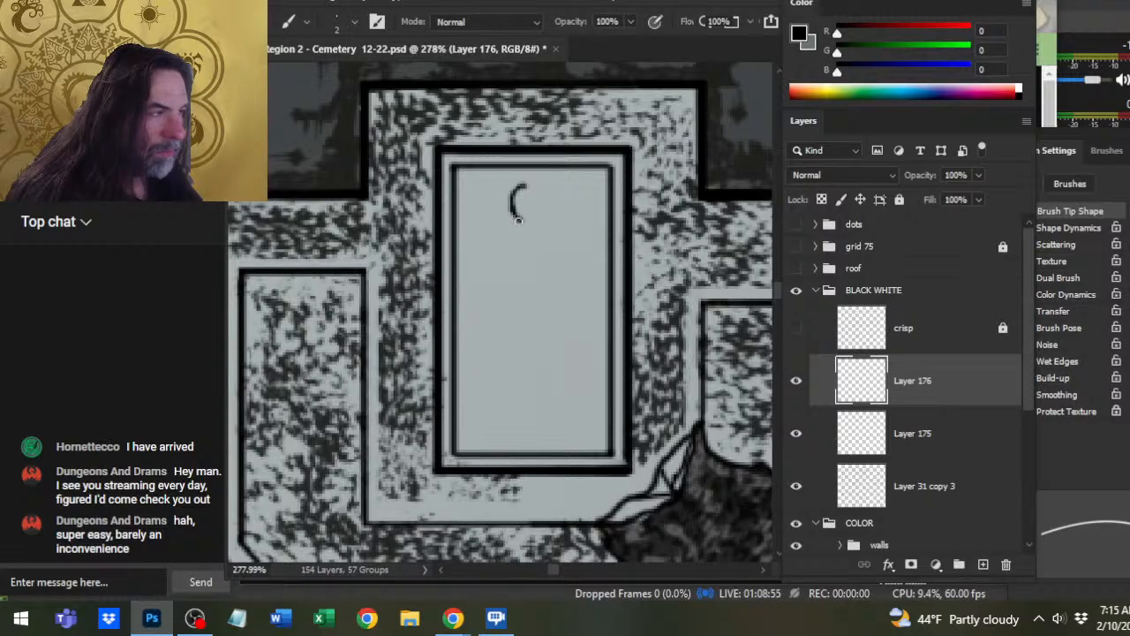
# - Draw the figure's left-side shoulder and upper arm outline below the neck, erasing the excess at the shoulder corner
pyautogui.click(485, 244)
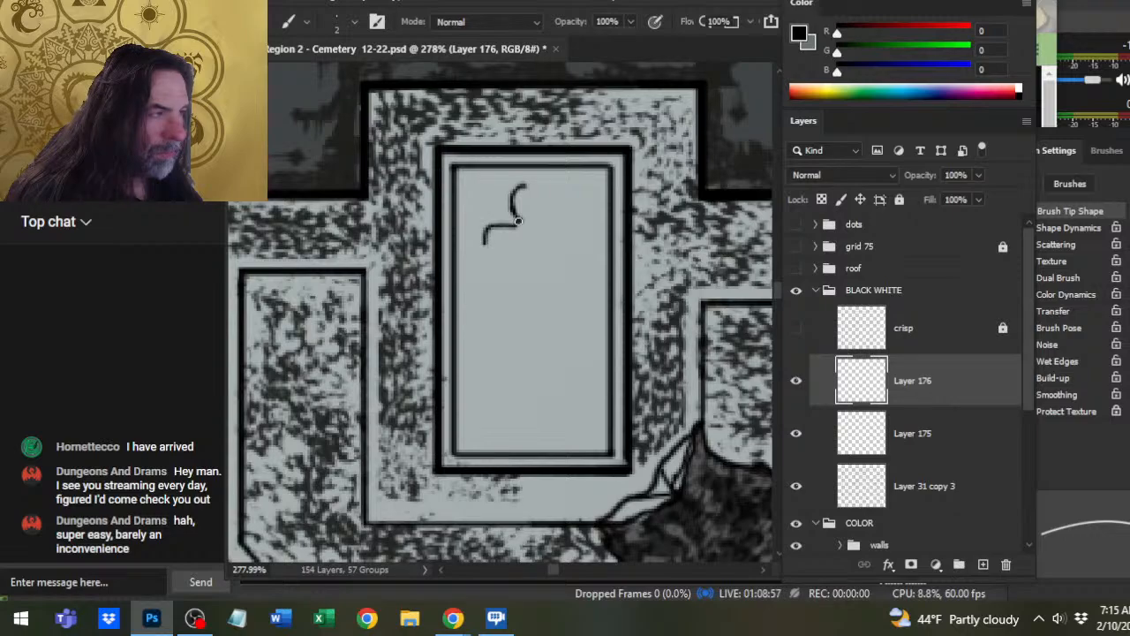
pyautogui.keyDown('shift'); pyautogui.click(485, 221); pyautogui.keyUp('shift')
pyautogui.press('e')
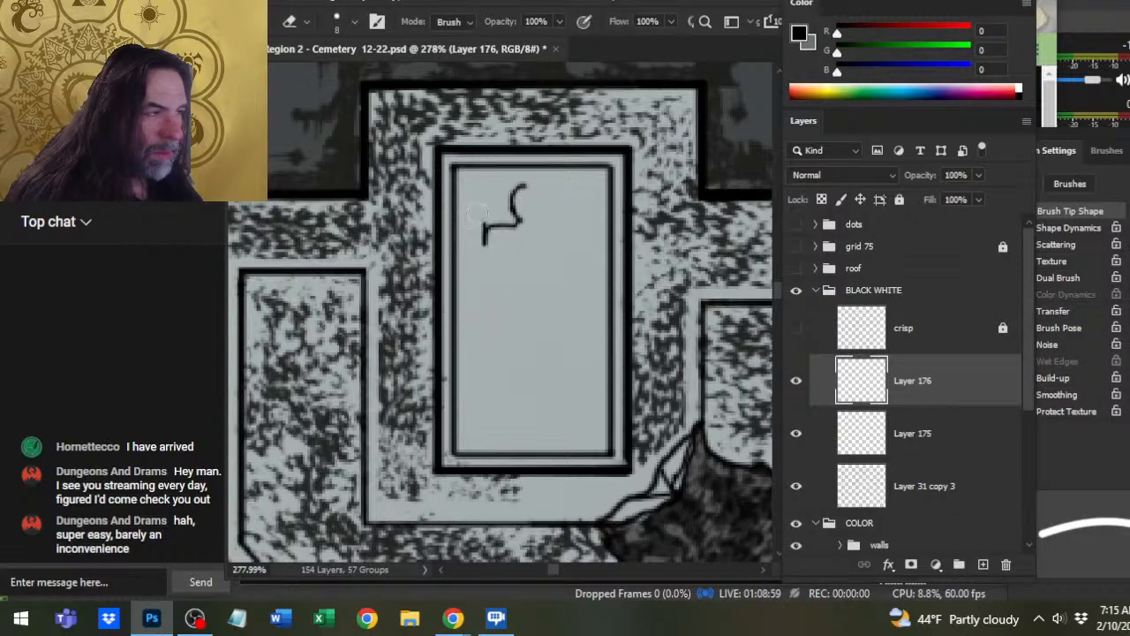
pyautogui.moveTo(471, 219)
pyautogui.mouseDown()
pyautogui.moveTo(485, 309)
pyautogui.moveTo(485, 265)
pyautogui.mouseUp()
pyautogui.press('b')
pyautogui.press('e')
pyautogui.press('b')
pyautogui.press('e')
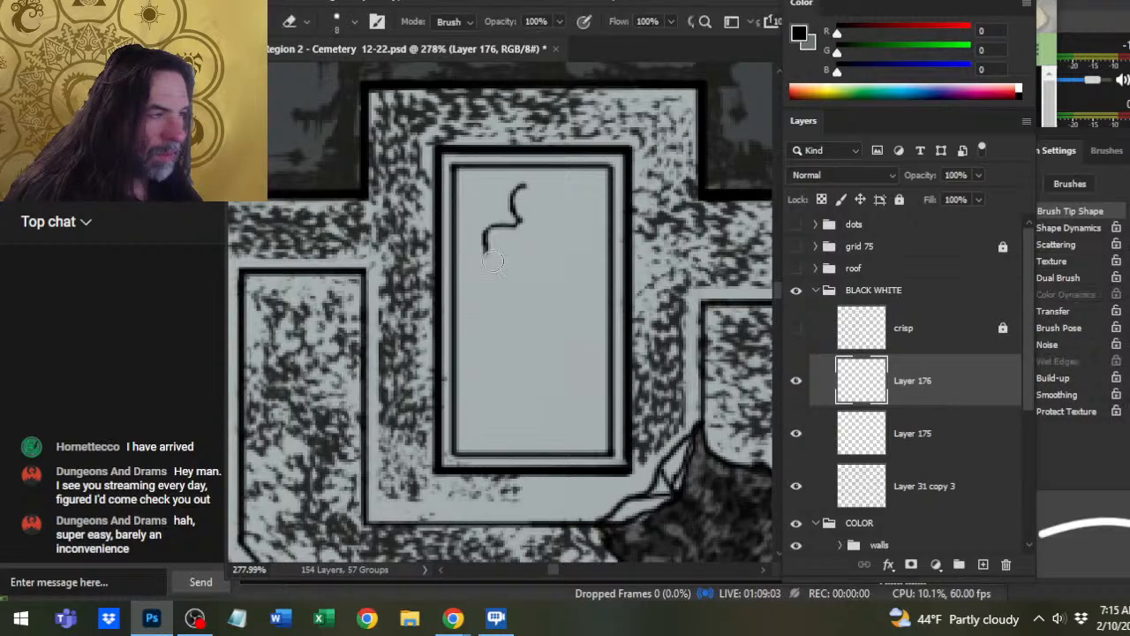
# - Continue the figure's left outline down the side and leg to the slab's lower end, adding a hem line and a foot
pyautogui.press('b')
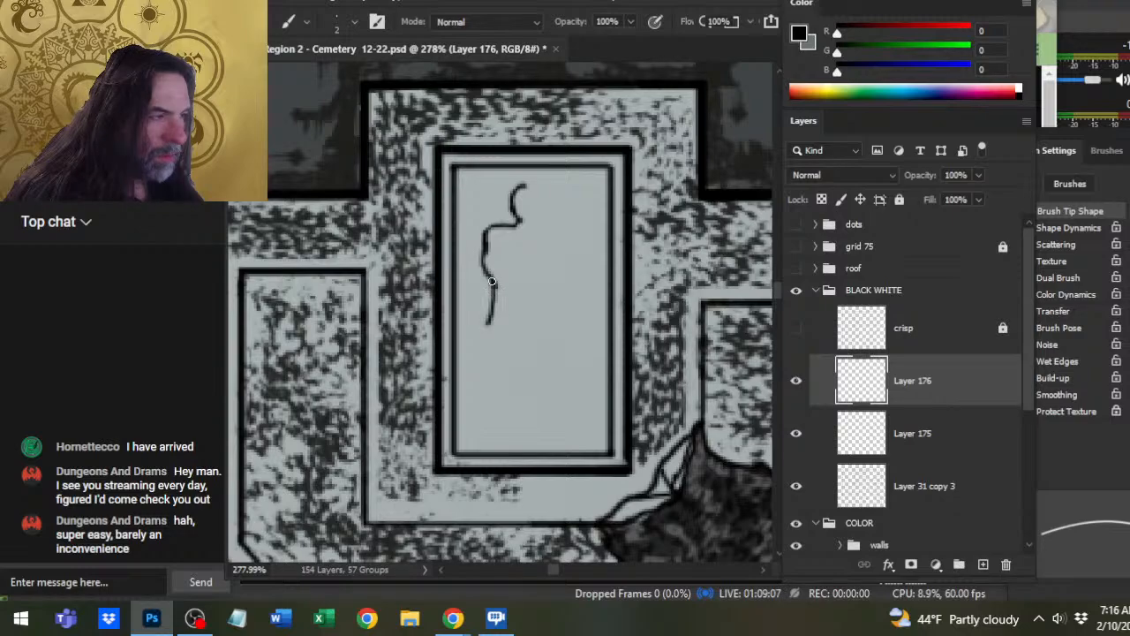
pyautogui.moveTo(496, 362); pyautogui.dragTo(500, 395)
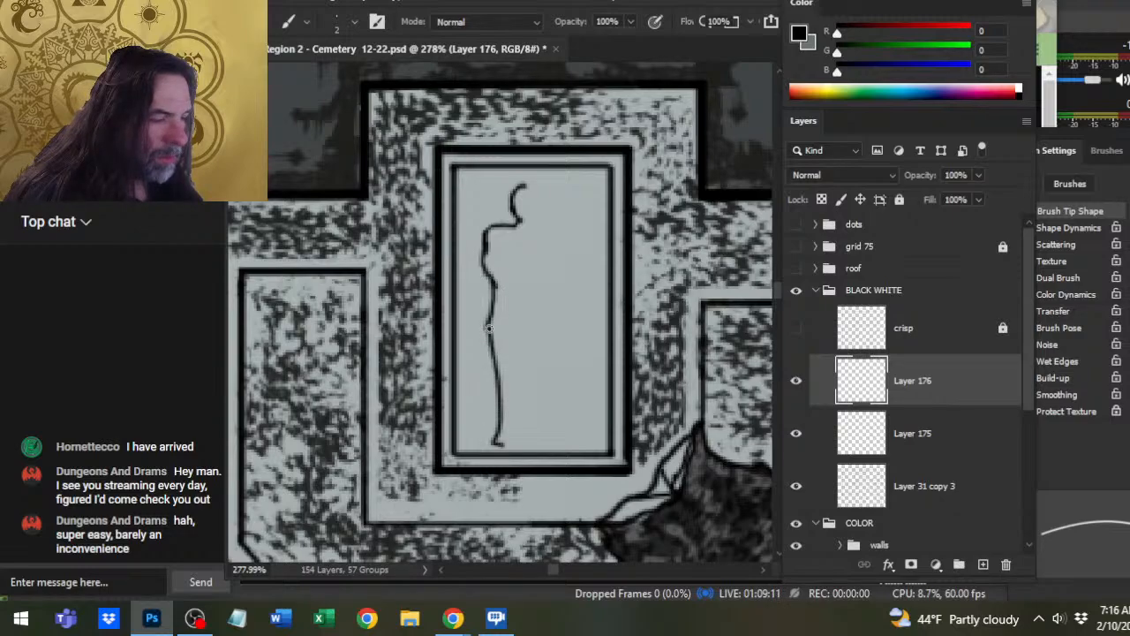
pyautogui.press('e')
pyautogui.moveTo(499, 446); pyautogui.dragTo(498, 431)
pyautogui.press('b')
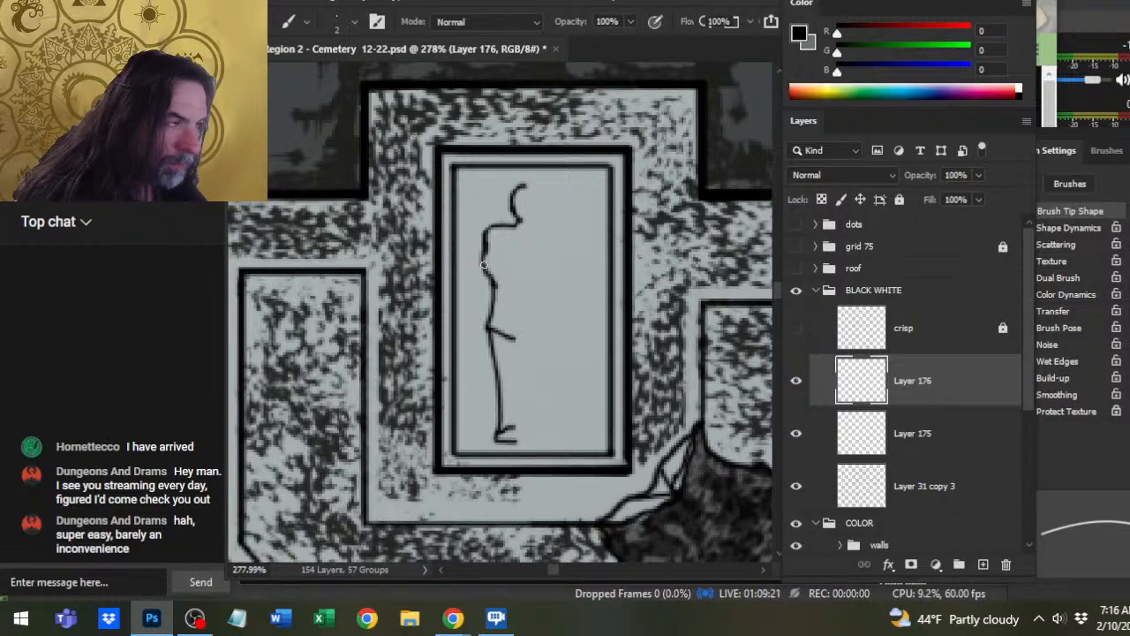
# - Erase the figure's outline around the waist and draw a bent elbow with a forearm crossing the body
pyautogui.press('e')
pyautogui.moveTo(499, 278); pyautogui.dragTo(491, 304)
pyautogui.press('b')
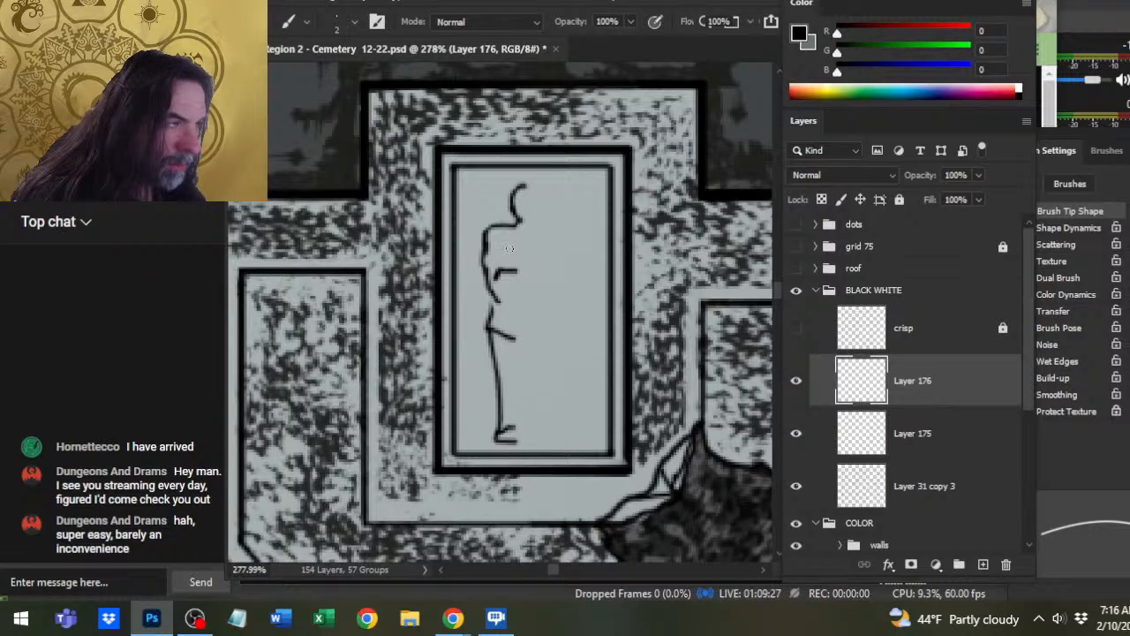
pyautogui.moveTo(504, 245); pyautogui.dragTo(507, 272)
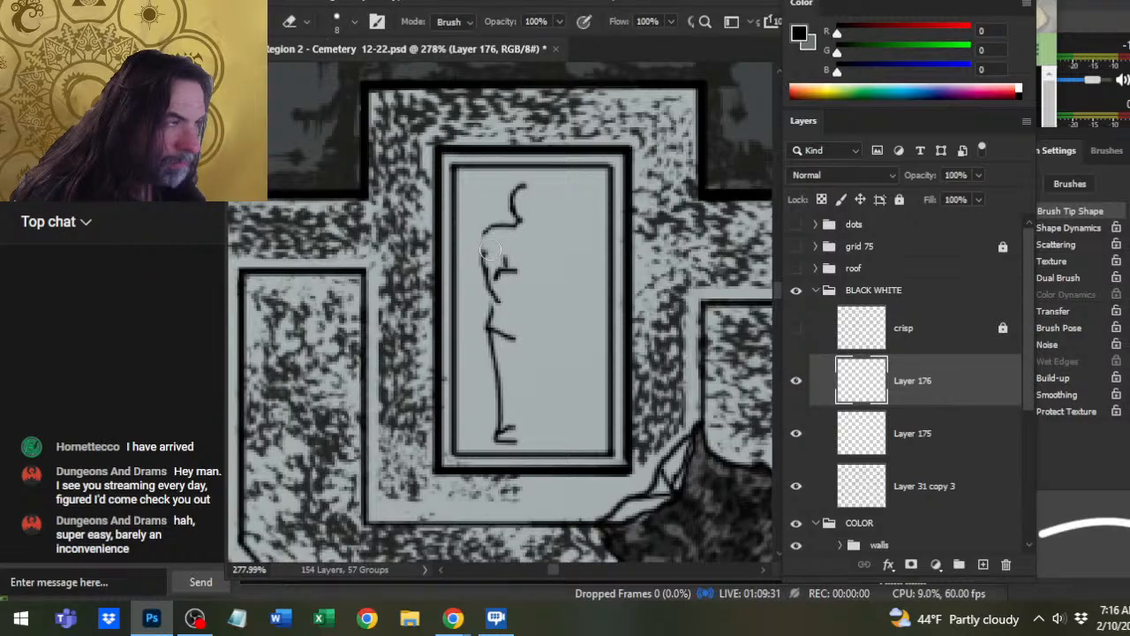
# - Reshape the figure's shoulder as a ribbed pad with radiating lines, and draw the forearm, hand and waist details
pyautogui.moveTo(490, 225); pyautogui.dragTo(475, 246)
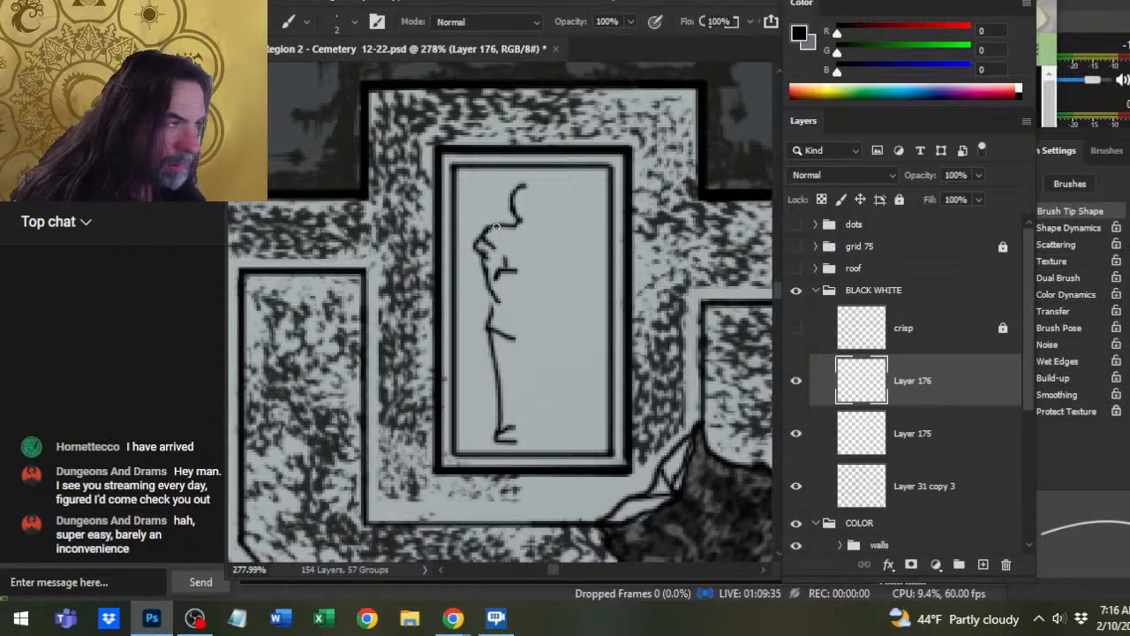
pyautogui.moveTo(493, 228); pyautogui.dragTo(498, 256)
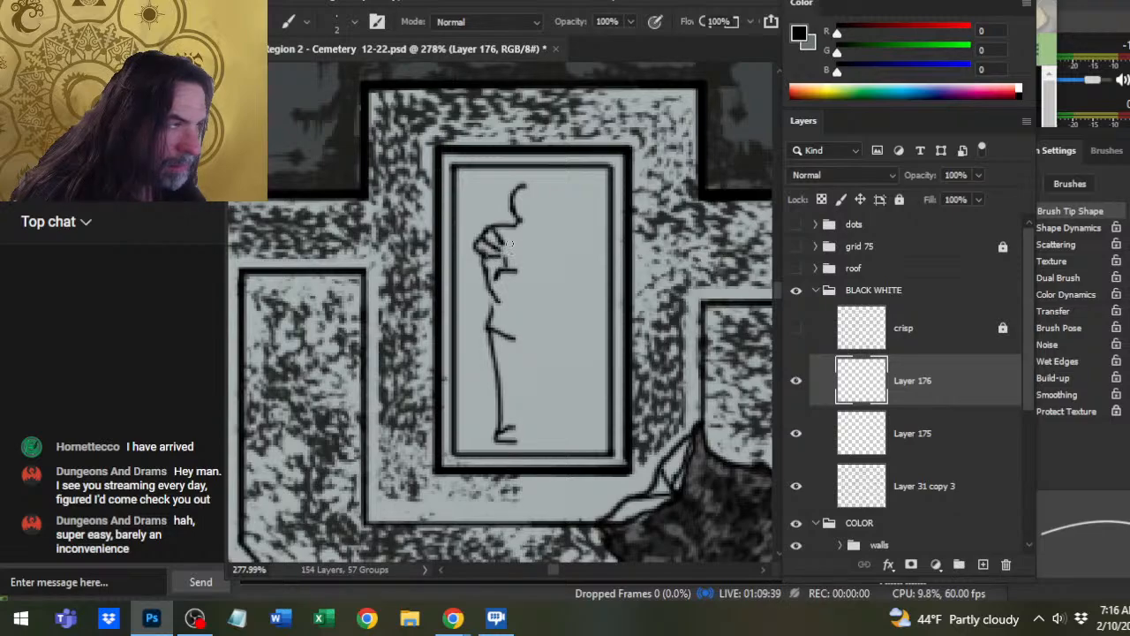
pyautogui.moveTo(506, 238); pyautogui.dragTo(501, 252)
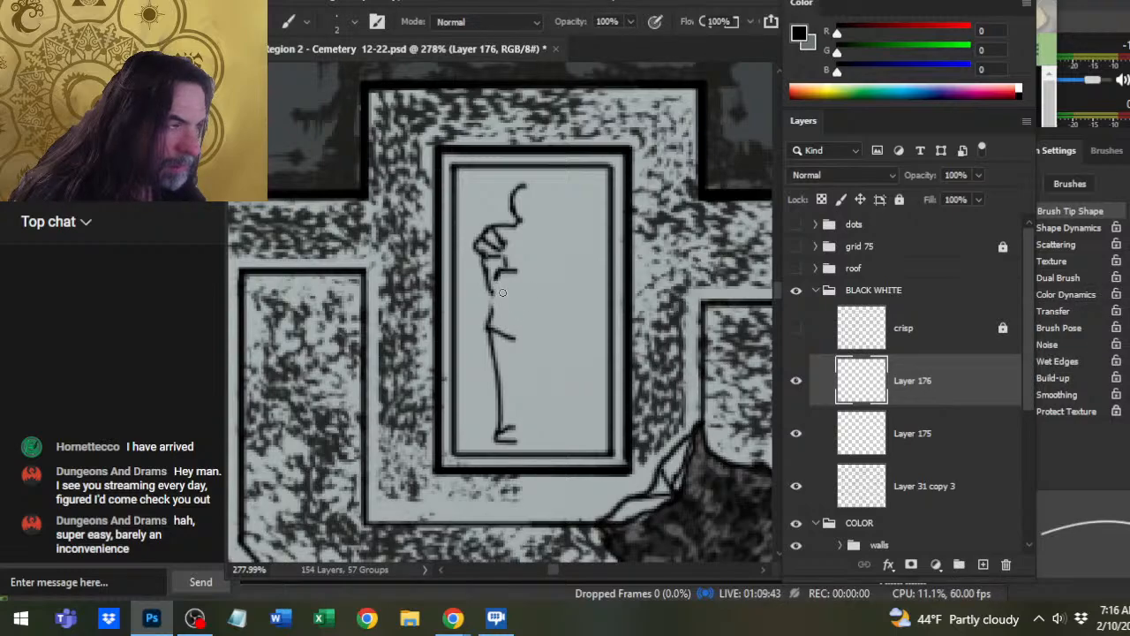
pyautogui.moveTo(494, 298)
pyautogui.mouseDown()
pyautogui.moveTo(490, 310)
pyautogui.moveTo(518, 287)
pyautogui.moveTo(515, 273)
pyautogui.mouseUp()
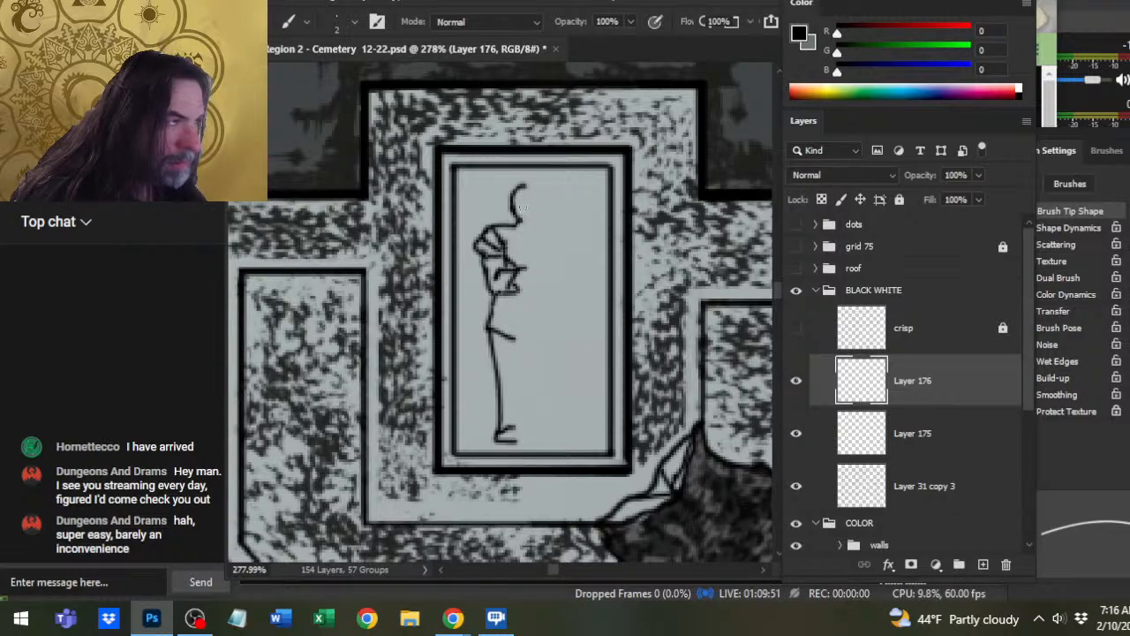
# - Add an inner contour to the figure's head and a collar line at the neck, trimming and redrawing the top of the head
pyautogui.moveTo(517, 196)
pyautogui.mouseDown()
pyautogui.moveTo(535, 197)
pyautogui.moveTo(522, 236)
pyautogui.mouseUp()
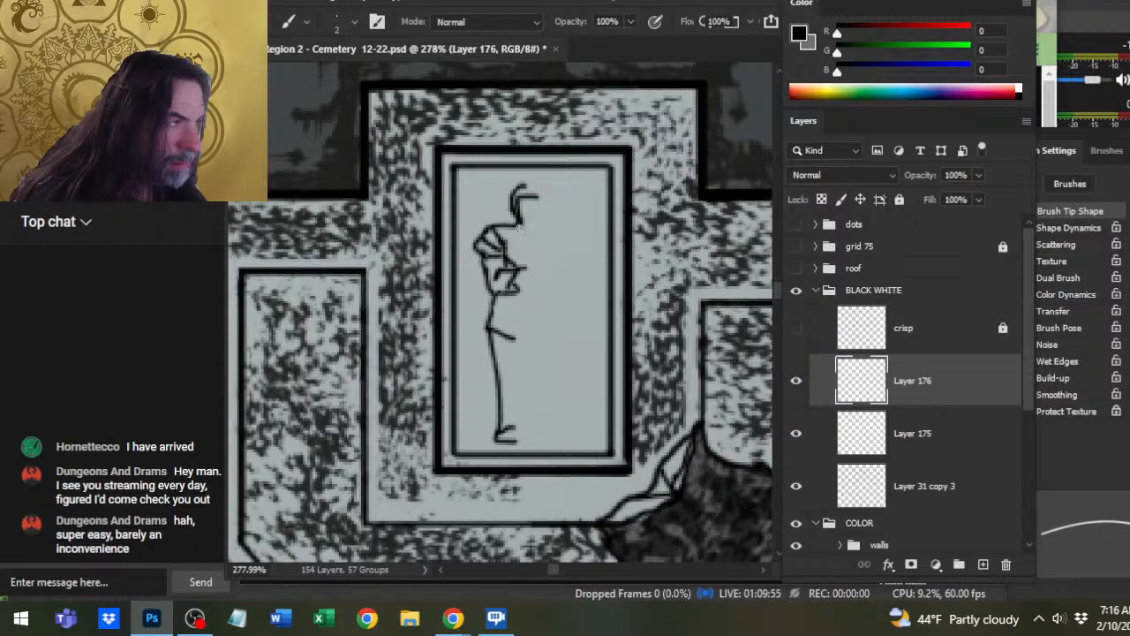
pyautogui.press('e')
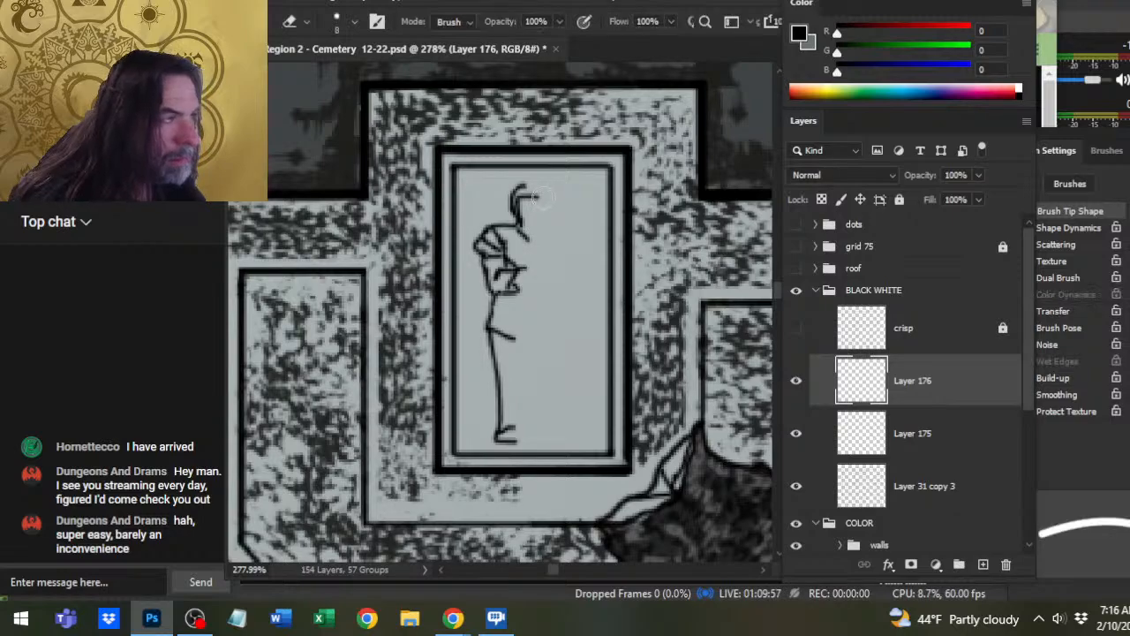
pyautogui.press('b')
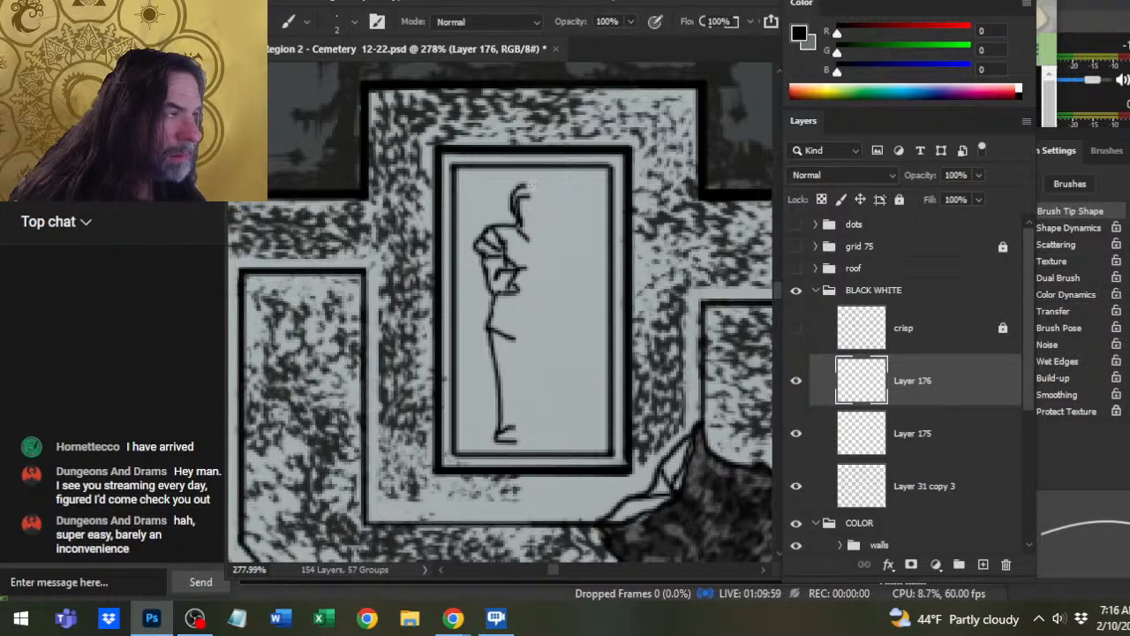
pyautogui.moveTo(518, 189); pyautogui.dragTo(533, 185)
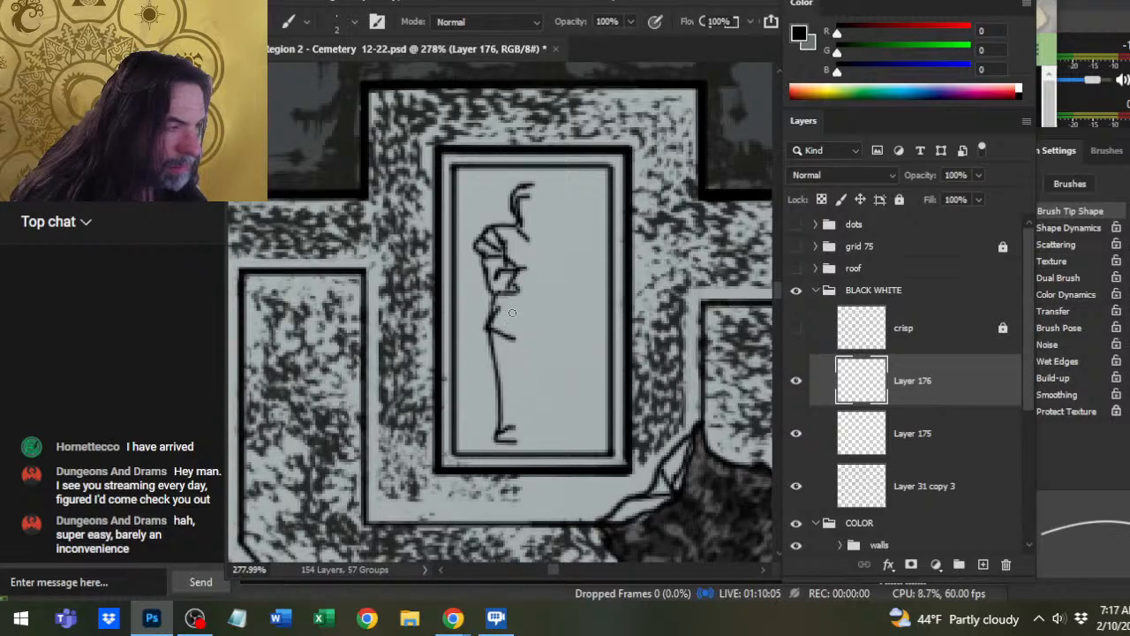
# - Add fold lines to the figure's skirt below the waist and draw a short knee mark on the leg
pyautogui.moveTo(512, 312)
pyautogui.mouseDown()
pyautogui.moveTo(512, 338)
pyautogui.moveTo(524, 318)
pyautogui.mouseUp()
pyautogui.press('e')
pyautogui.press('b')
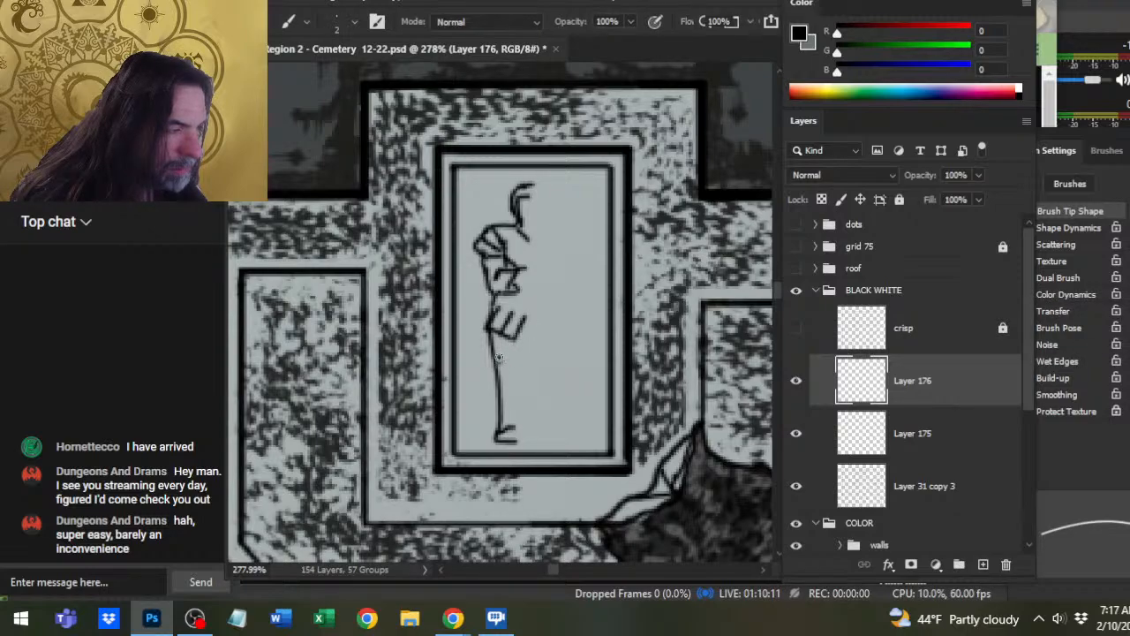
pyautogui.moveTo(510, 377); pyautogui.dragTo(501, 394)
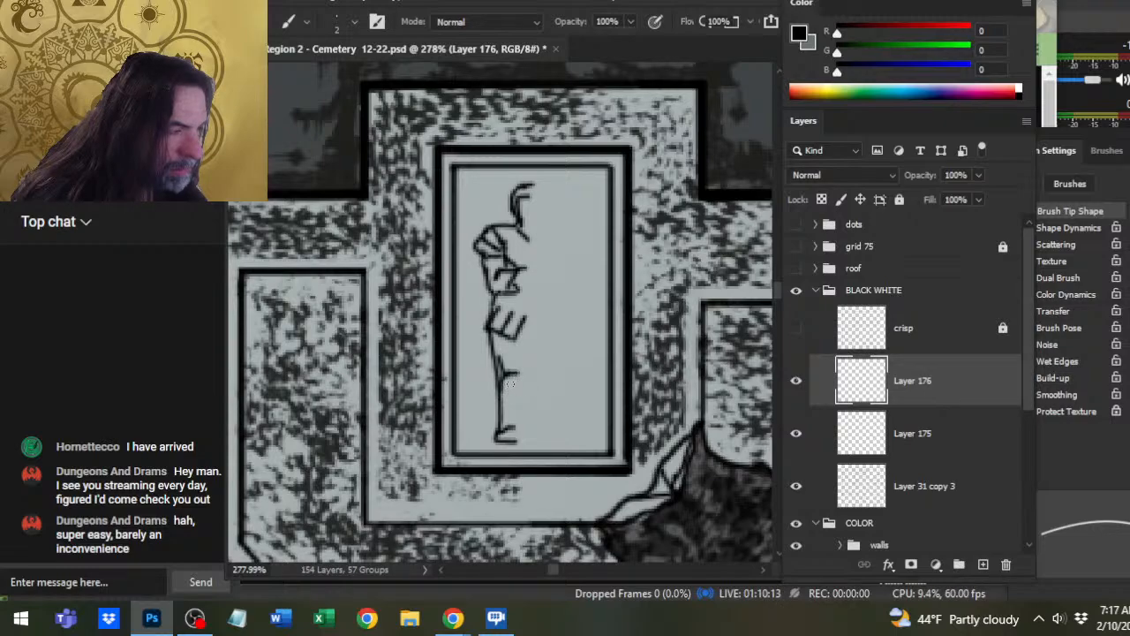
pyautogui.press('e')
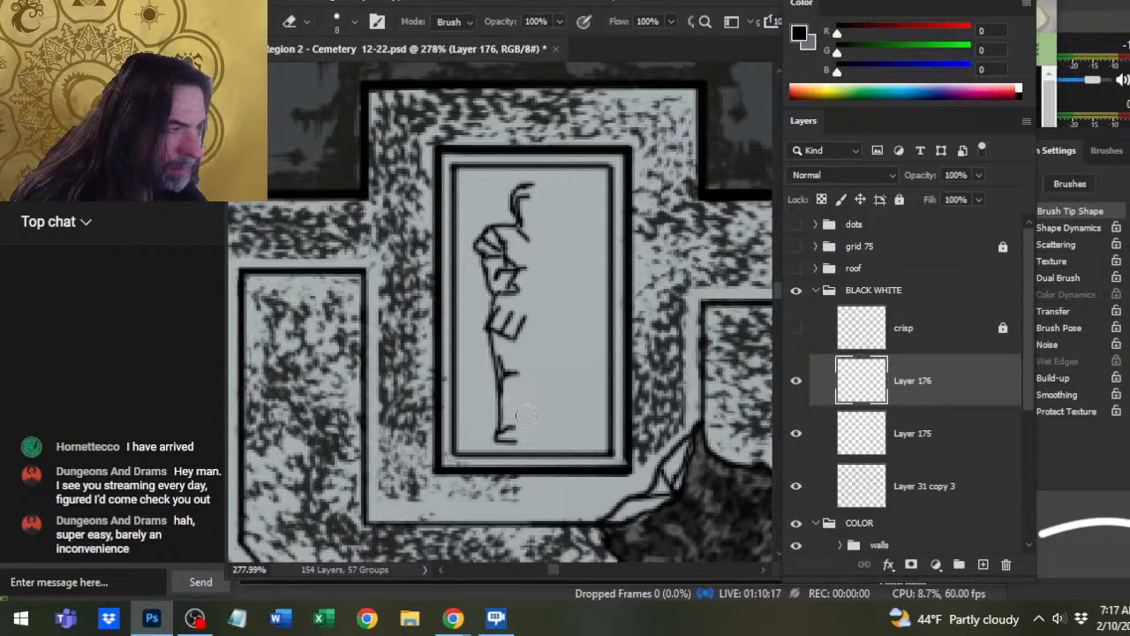
pyautogui.press('l')
pyautogui.rightClick(558, 381)
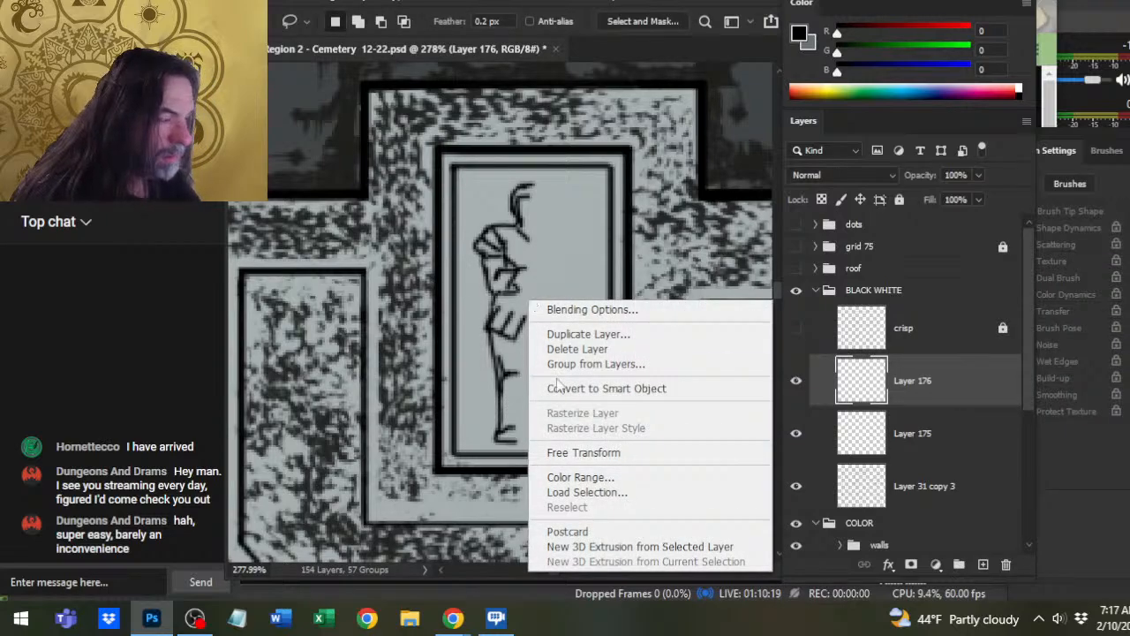
pyautogui.click(607, 452)
pyautogui.rightClick(503, 337)
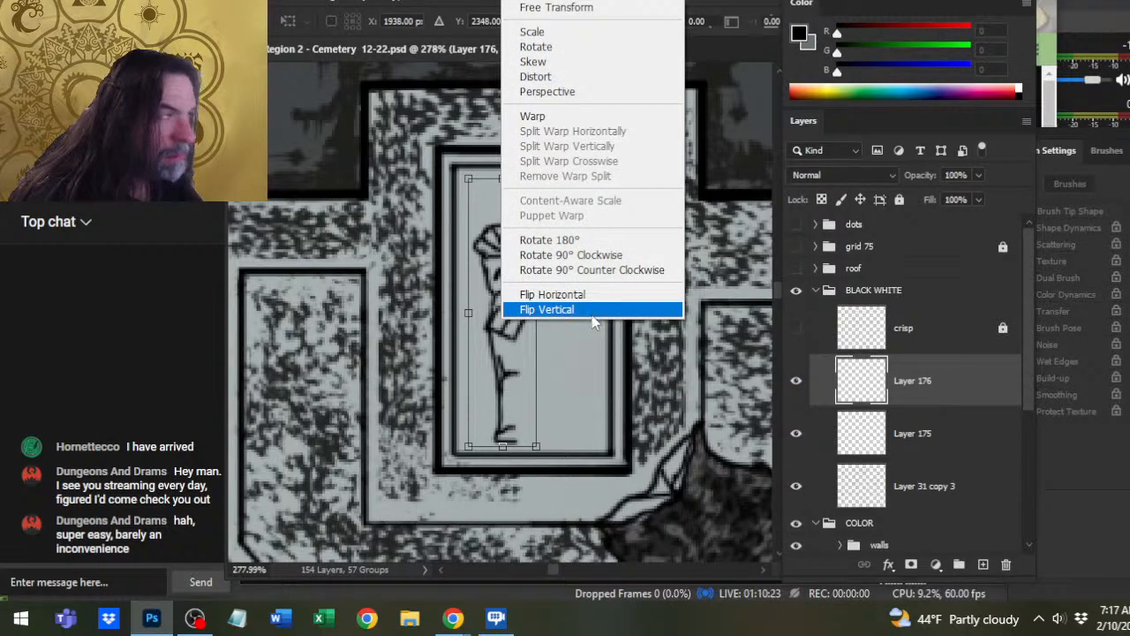
pyautogui.click(606, 417)
pyautogui.press('Return')
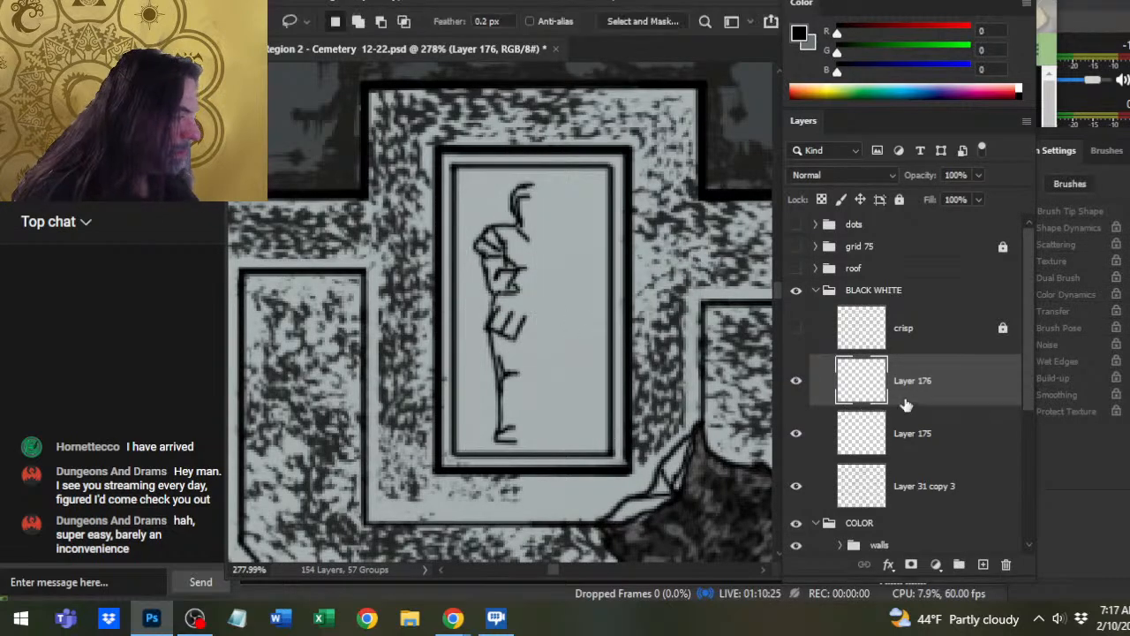
pyautogui.rightClick(891, 403)
pyautogui.click(821, 415)
pyautogui.click(796, 433)
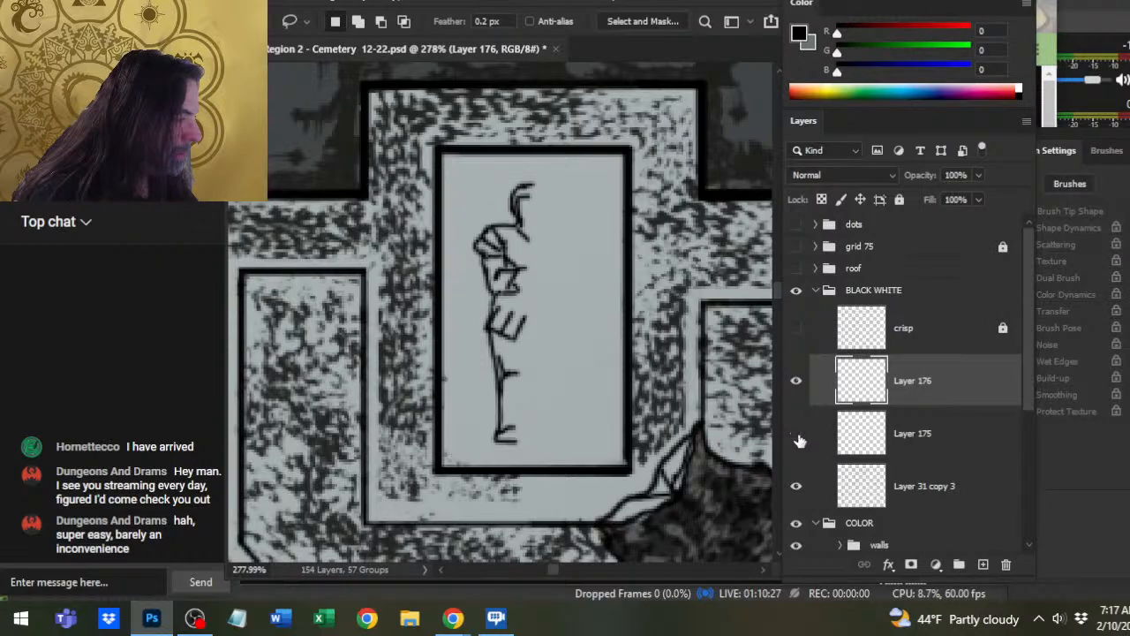
pyautogui.click(796, 433)
# - Duplicate Layer 176 with the half figure and flip the copy horizontally
pyautogui.rightClick(927, 394)
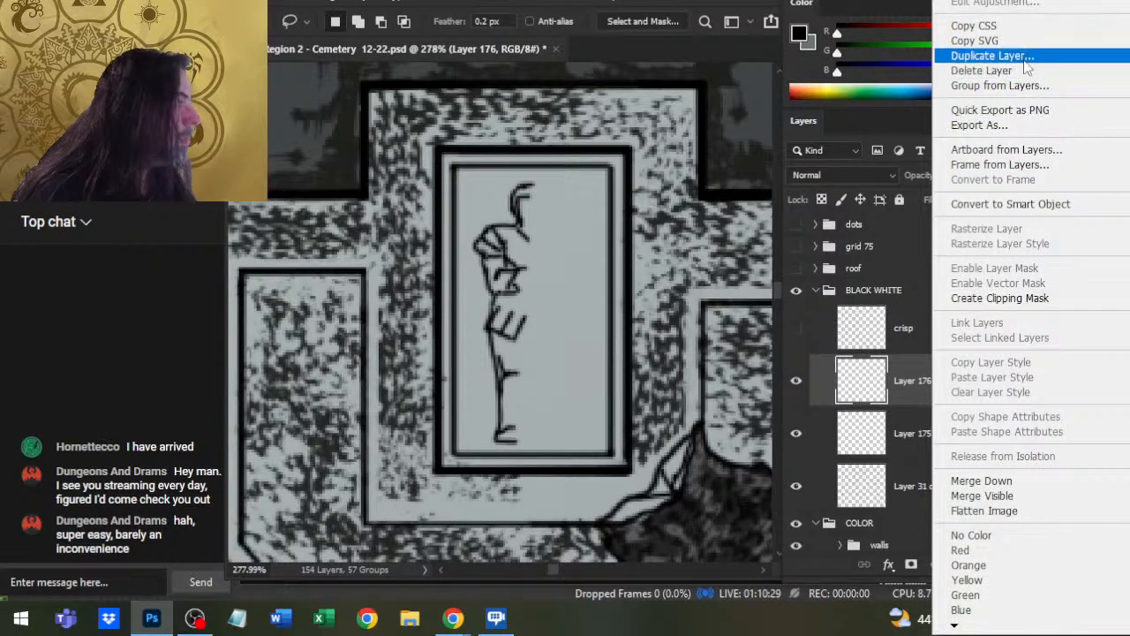
pyautogui.click(993, 56)
pyautogui.press('Return')
pyautogui.rightClick(516, 279)
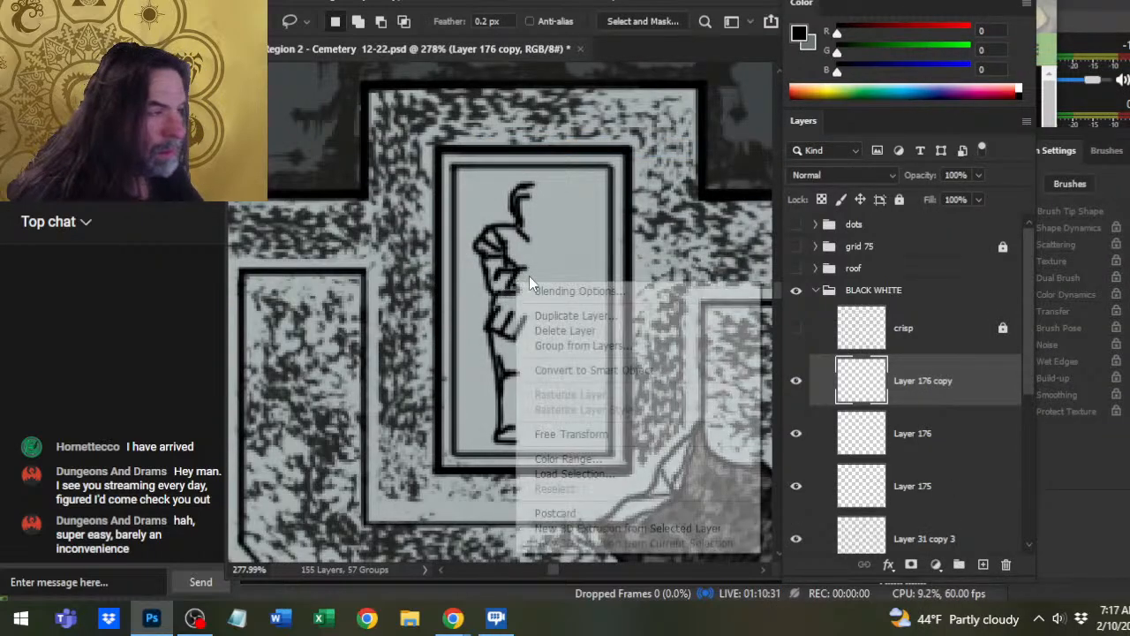
pyautogui.click(565, 433)
pyautogui.rightClick(508, 323)
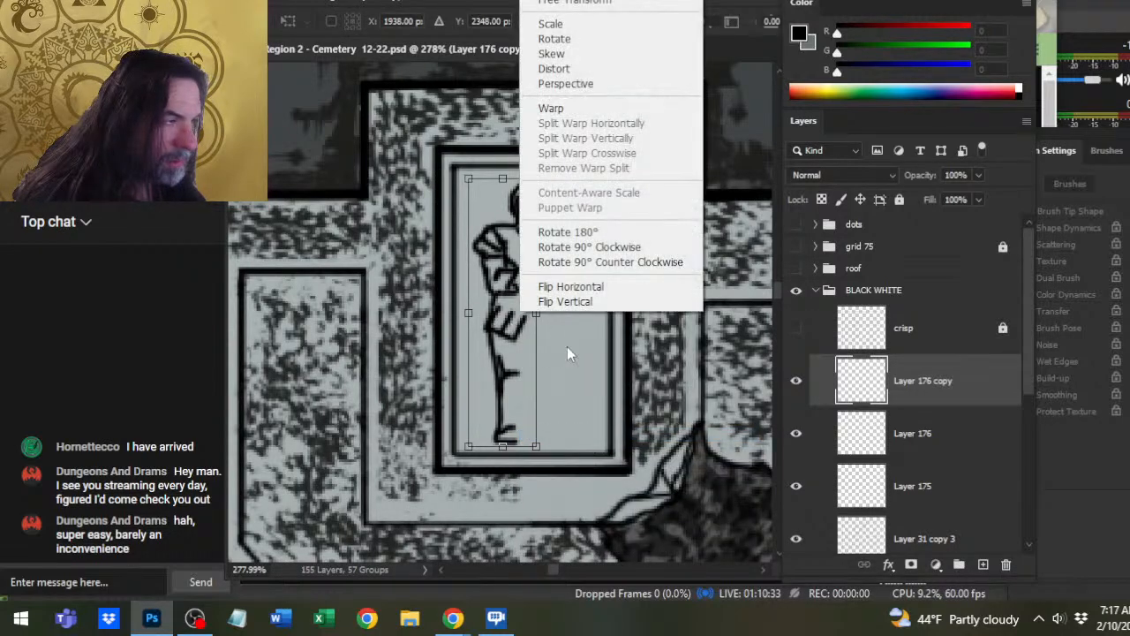
pyautogui.click(597, 288)
pyautogui.press('Return')
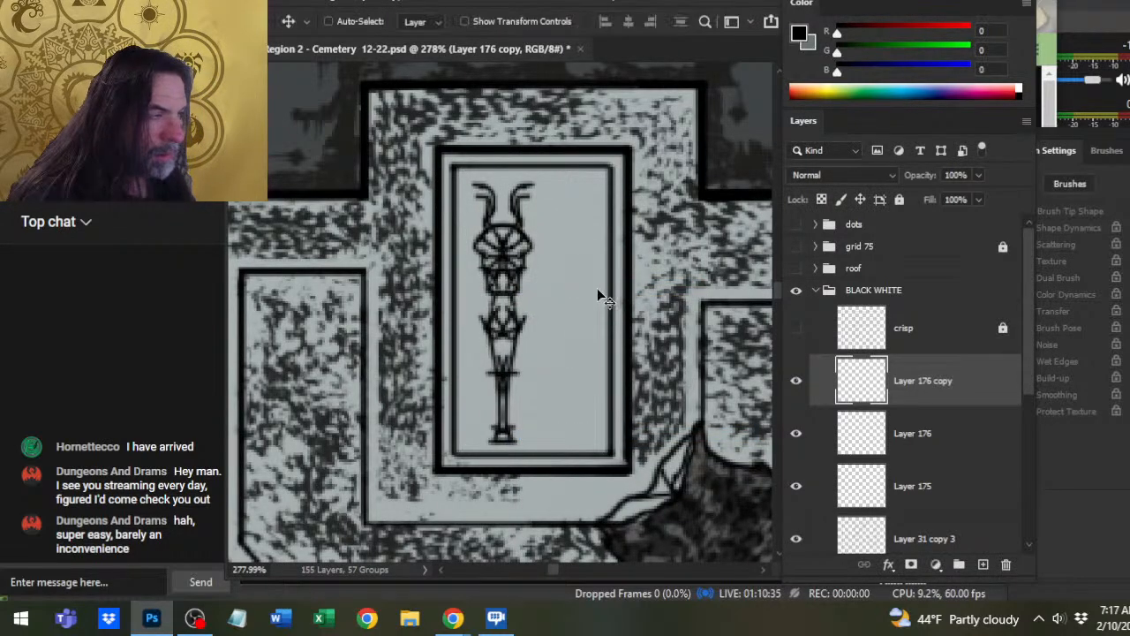
# - Shift the mirrored half sideways to test the full figure's width, and delete the copied layer
pyautogui.press('Right')
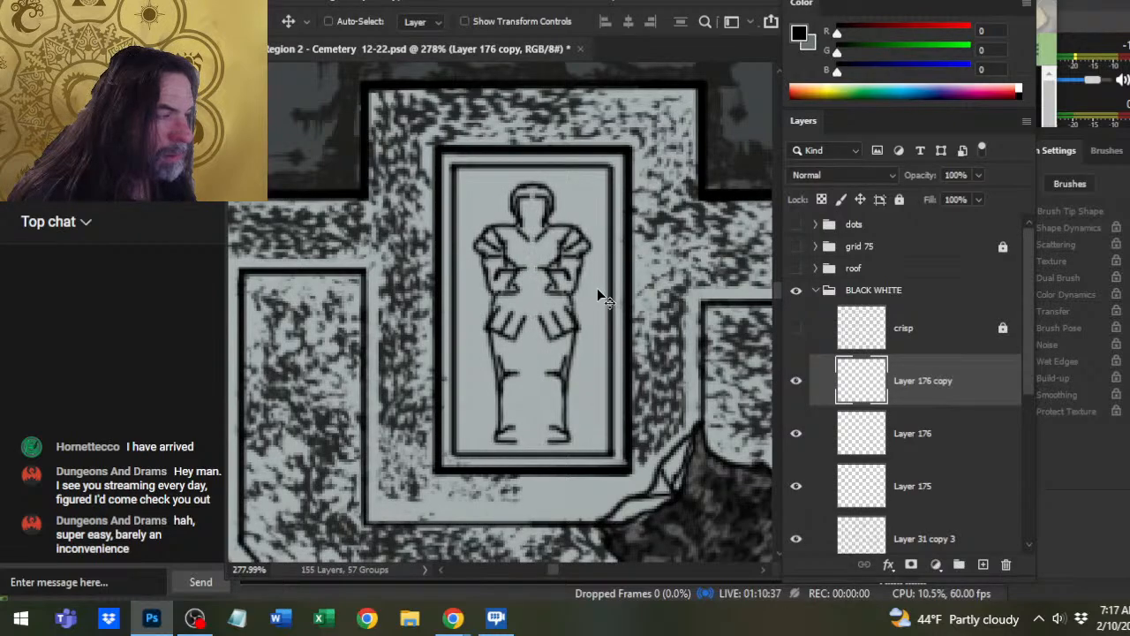
pyautogui.press('Left')
pyautogui.press('Left')
pyautogui.press('Left')
pyautogui.press('Left')
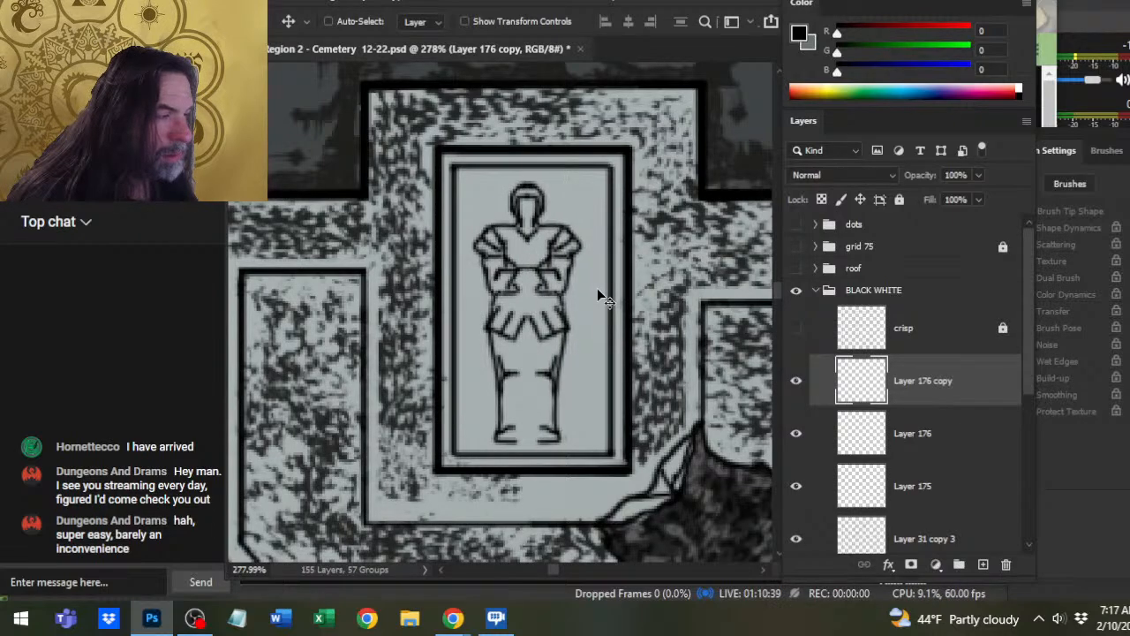
pyautogui.press('Right')
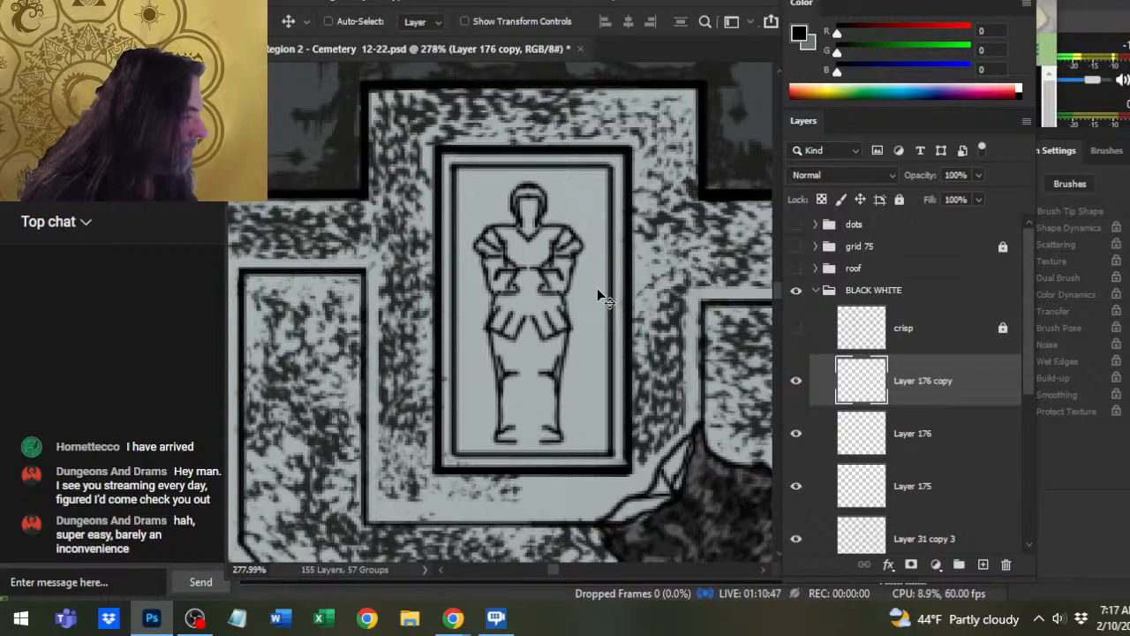
pyautogui.press('Delete')
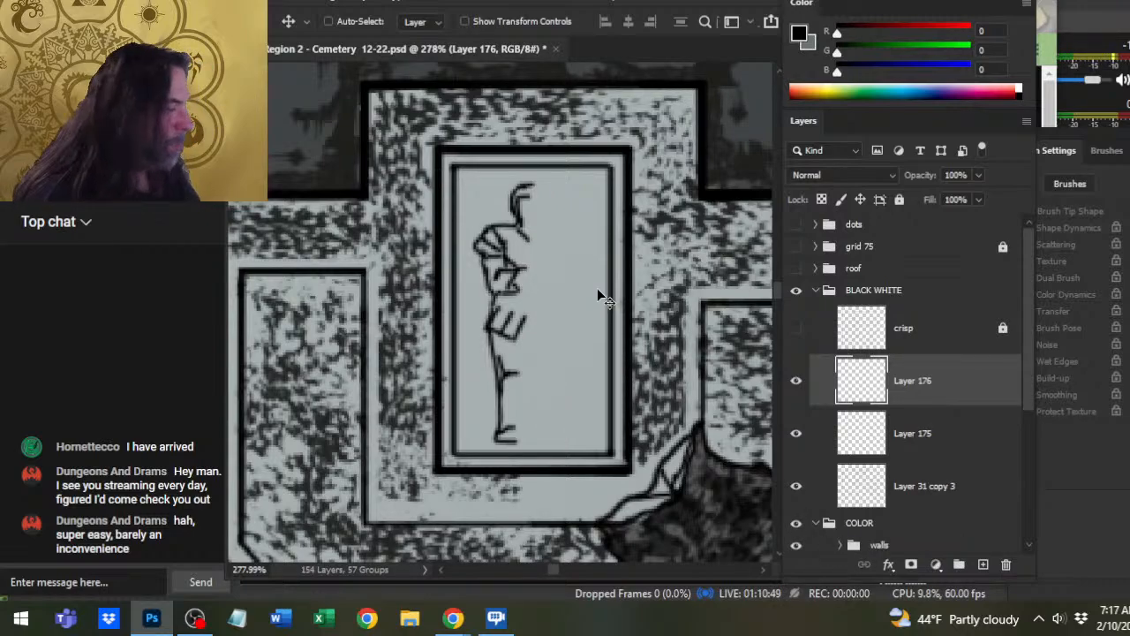
# - Select the half figure's skirt and leg with the Lasso and move them slightly toward the slab's centerline
pyautogui.press('l')
pyautogui.moveTo(483, 305)
pyautogui.mouseDown()
pyautogui.moveTo(461, 438)
pyautogui.moveTo(521, 485)
pyautogui.moveTo(572, 336)
pyautogui.mouseUp()
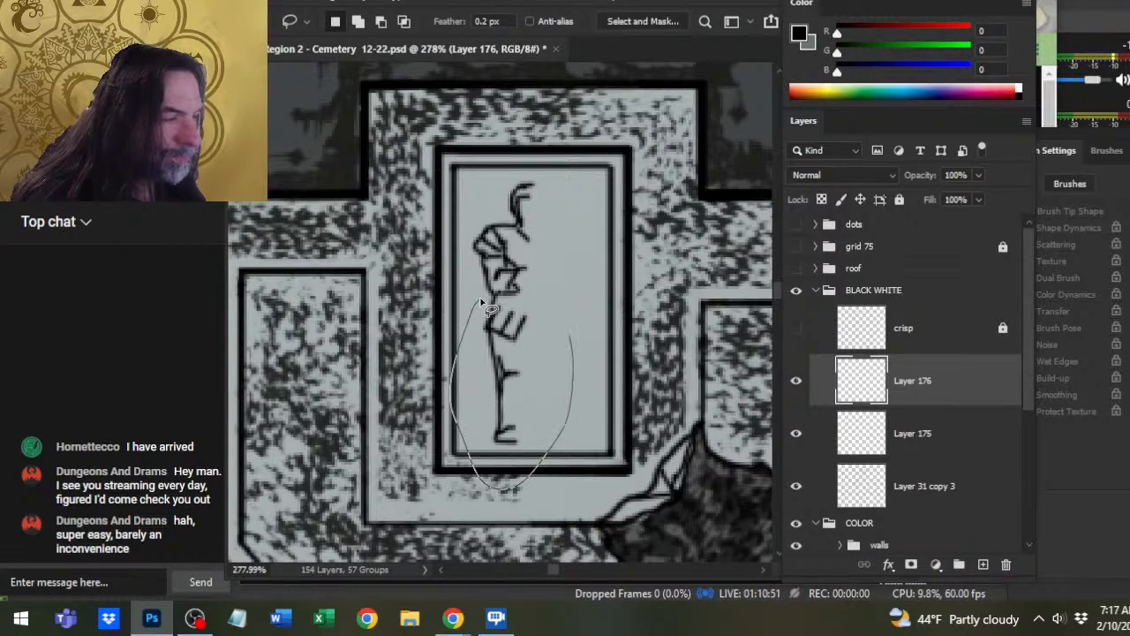
pyautogui.moveTo(482, 303); pyautogui.dragTo(482, 303)
pyautogui.press('v')
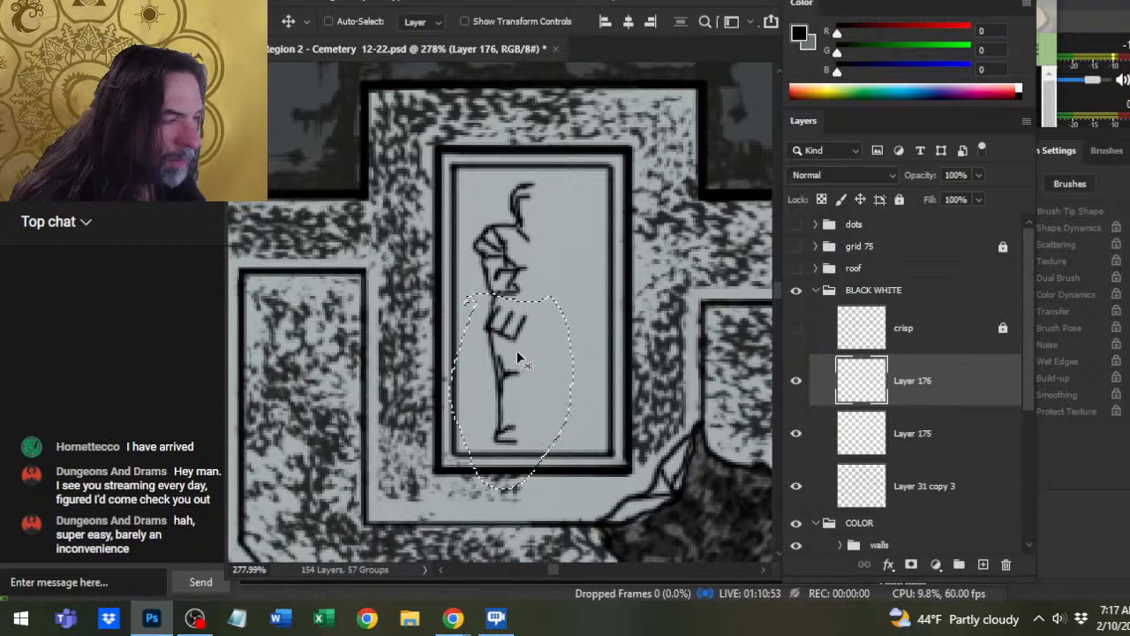
pyautogui.moveTo(517, 351); pyautogui.dragTo(526, 345)
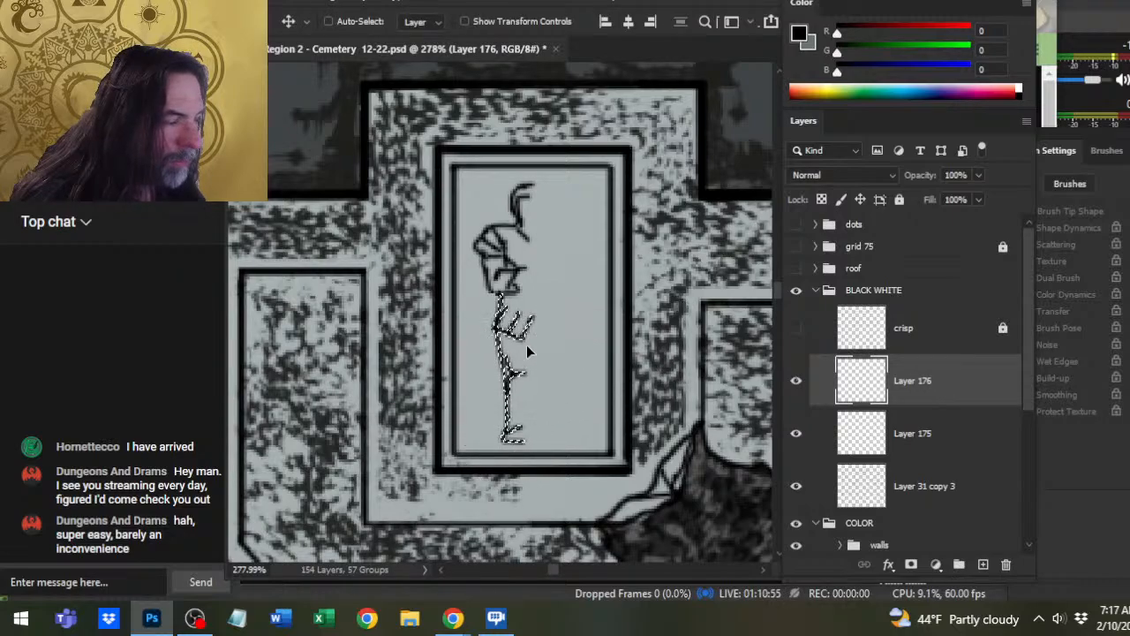
pyautogui.hotkey('ctrl', 'd')
# - Draw the belt and skirt panel lines at the figure's hip, and add the inner leg contour with knee lines
pyautogui.press('b')
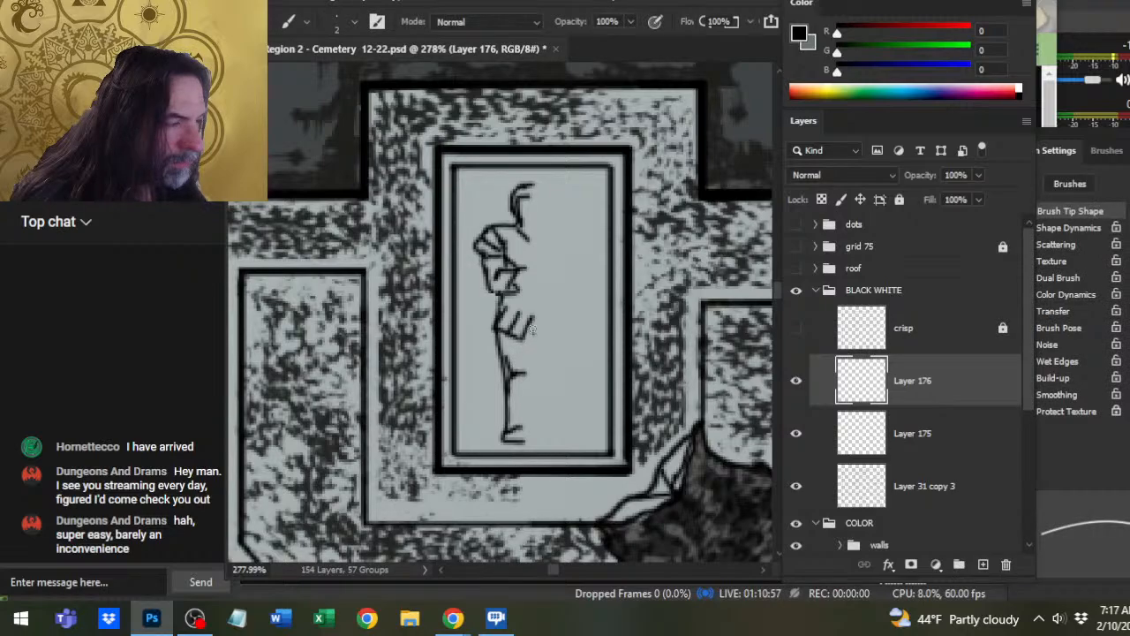
pyautogui.moveTo(531, 321)
pyautogui.mouseDown()
pyautogui.moveTo(535, 336)
pyautogui.moveTo(526, 329)
pyautogui.mouseUp()
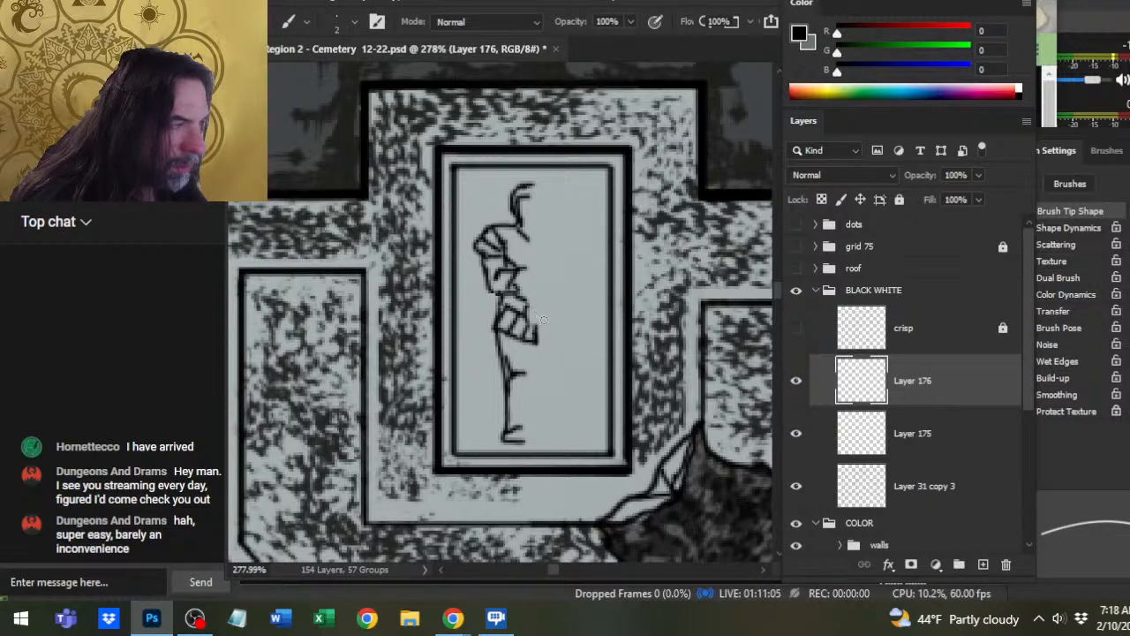
pyautogui.moveTo(531, 341); pyautogui.dragTo(536, 329)
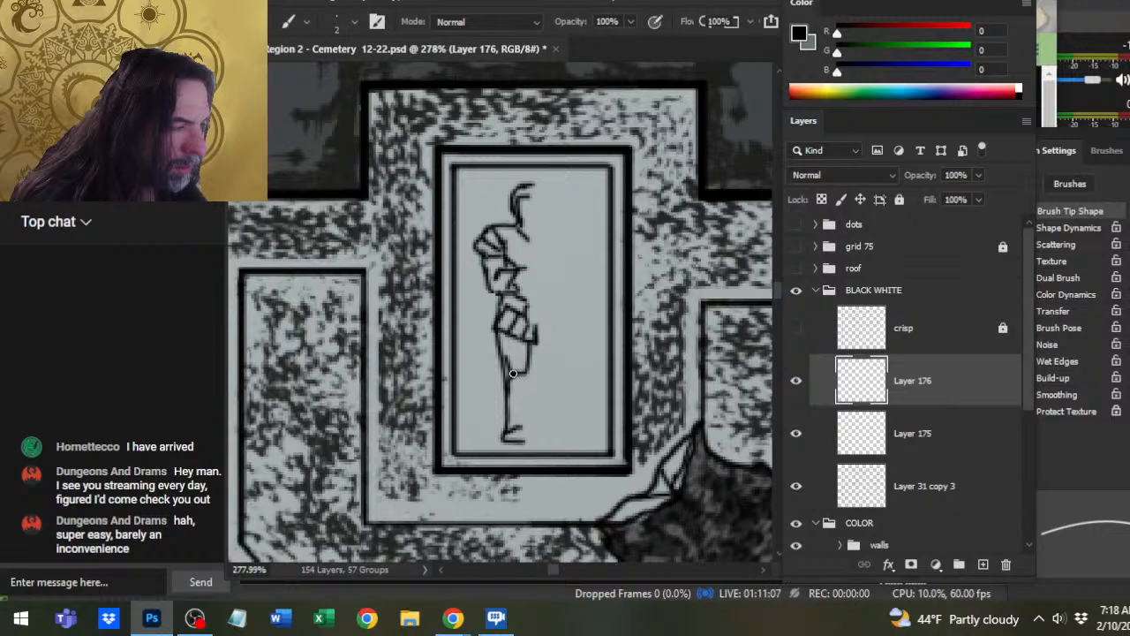
pyautogui.press('b')
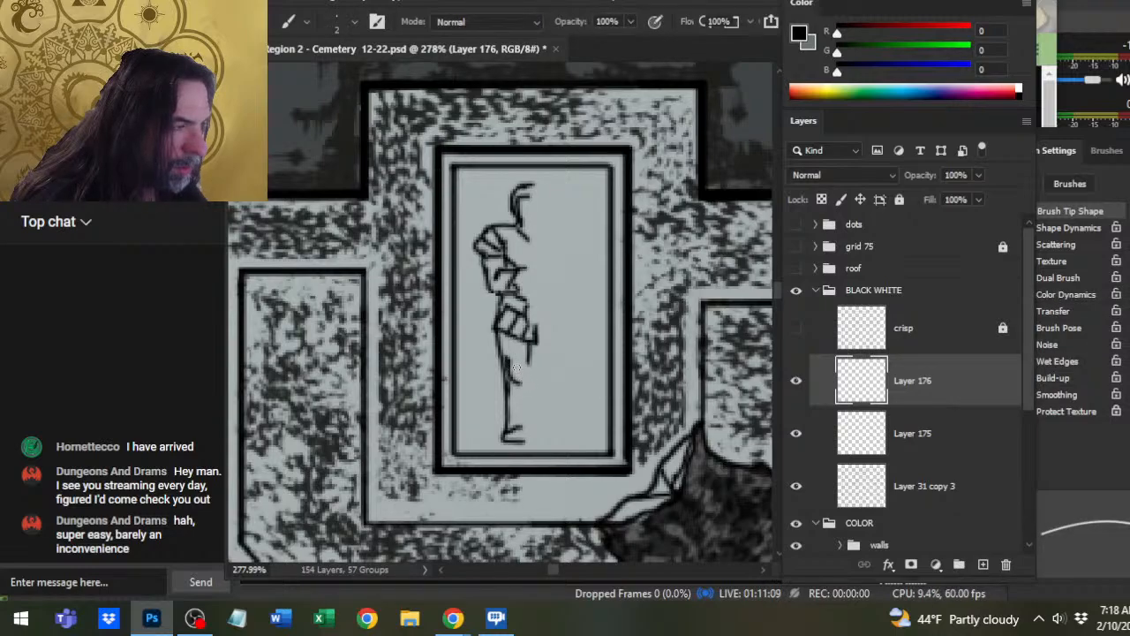
pyautogui.moveTo(509, 363)
pyautogui.mouseDown()
pyautogui.moveTo(526, 365)
pyautogui.moveTo(523, 405)
pyautogui.mouseUp()
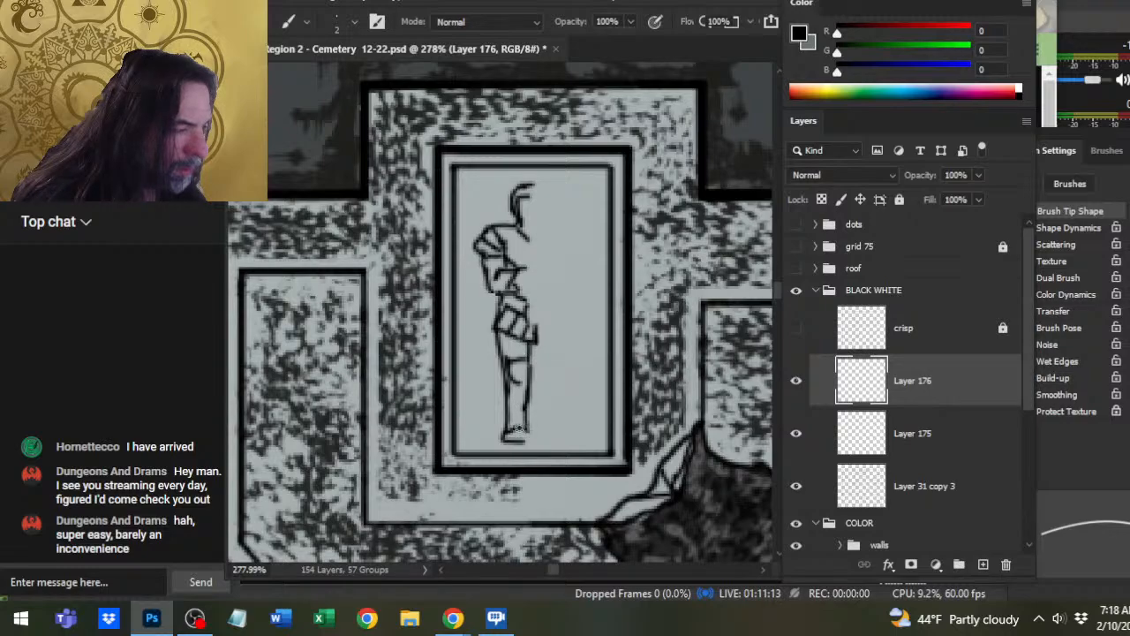
# - Redraw the figure's inner calf line down to the foot, and erase and redraw the outer thigh line
pyautogui.press('e')
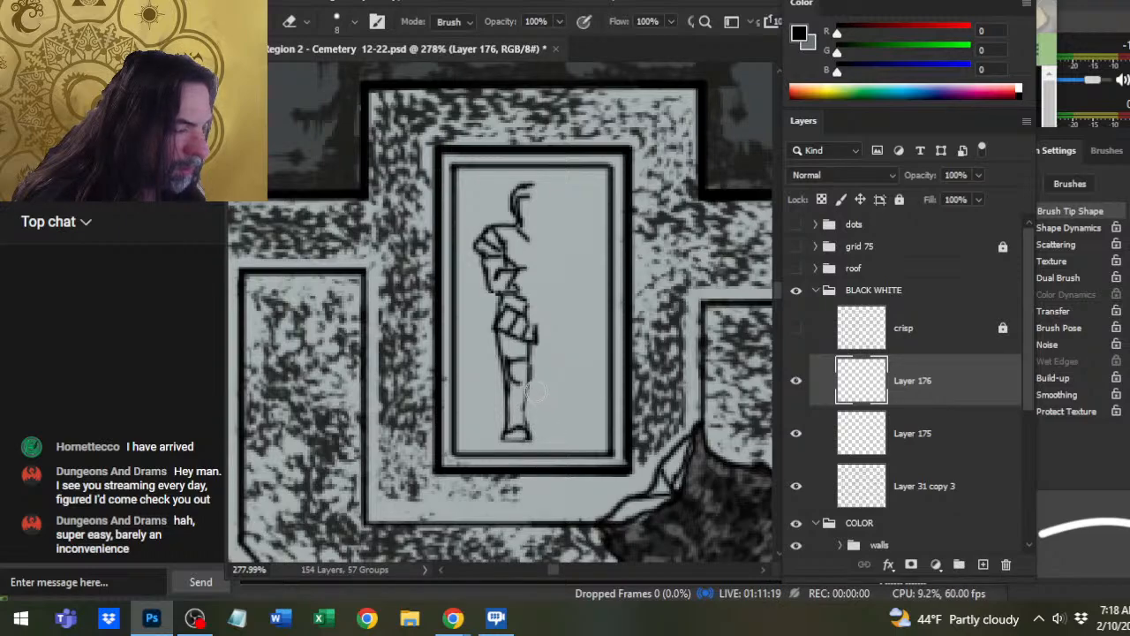
pyautogui.press('b')
pyautogui.moveTo(530, 380); pyautogui.dragTo(528, 431)
pyautogui.press('e')
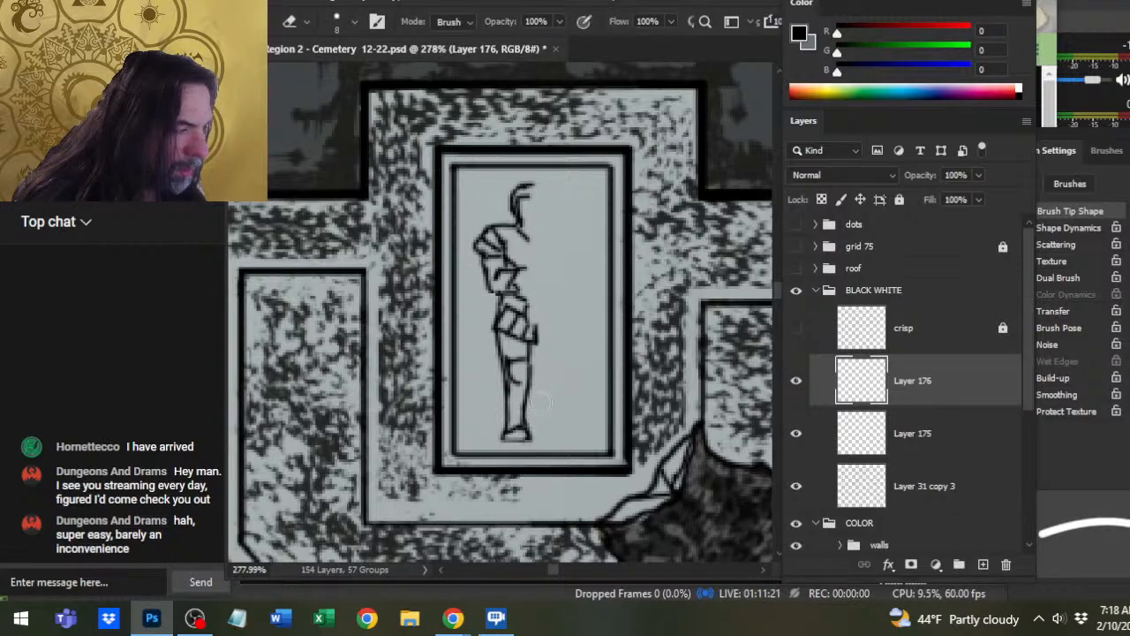
pyautogui.moveTo(491, 329); pyautogui.dragTo(505, 380)
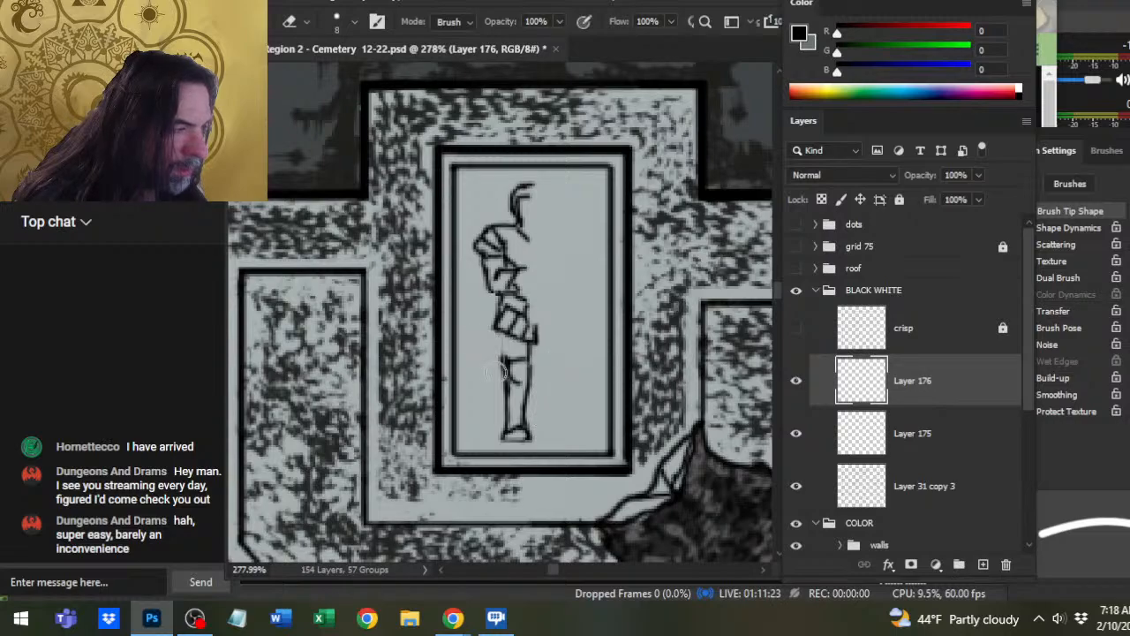
pyautogui.press('b')
pyautogui.moveTo(499, 327)
pyautogui.mouseDown()
pyautogui.moveTo(509, 382)
pyautogui.moveTo(551, 394)
pyautogui.mouseUp()
# - Select the figure's leg below the skirt, enlarge it slightly toward the slab's lower inset border, and realign it with the hip
pyautogui.press('l')
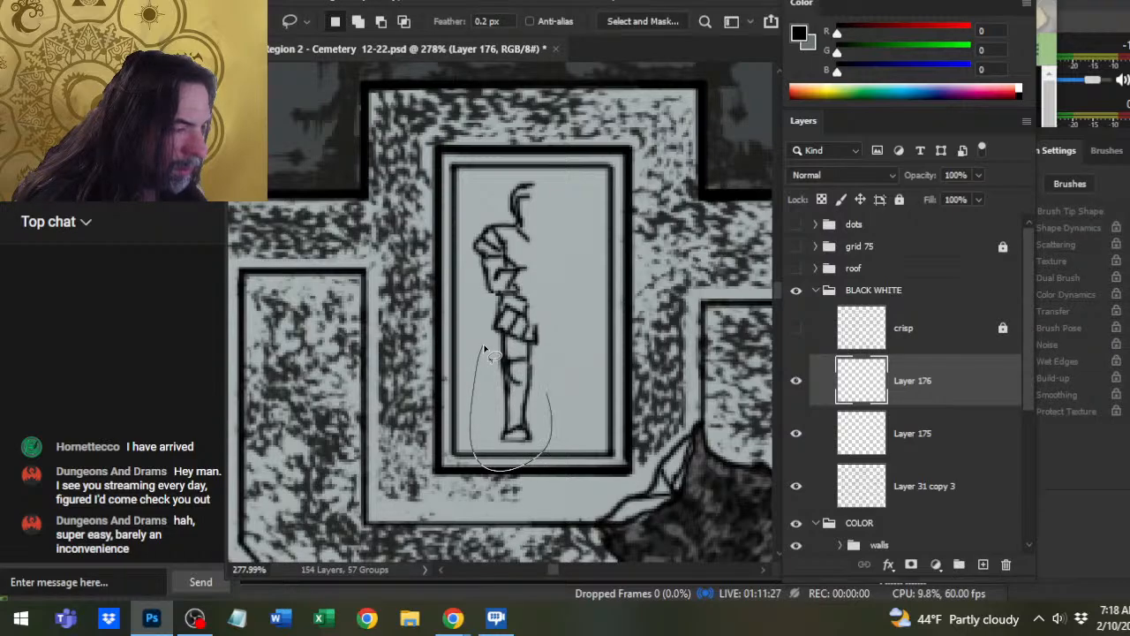
pyautogui.moveTo(484, 351); pyautogui.dragTo(477, 340)
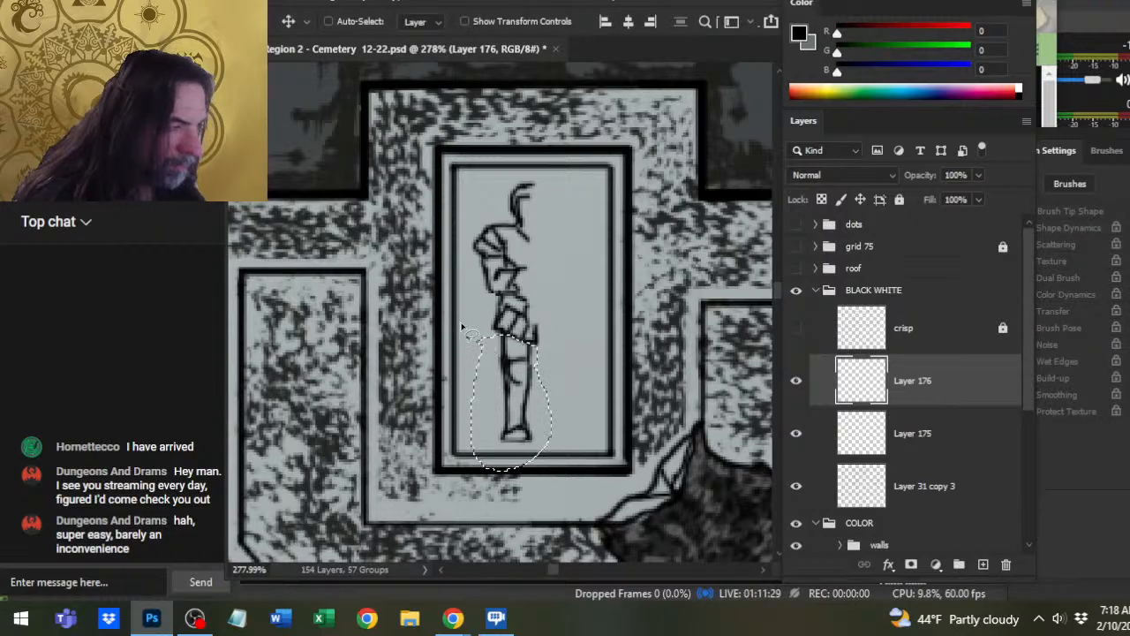
pyautogui.rightClick(472, 328)
pyautogui.click(530, 148)
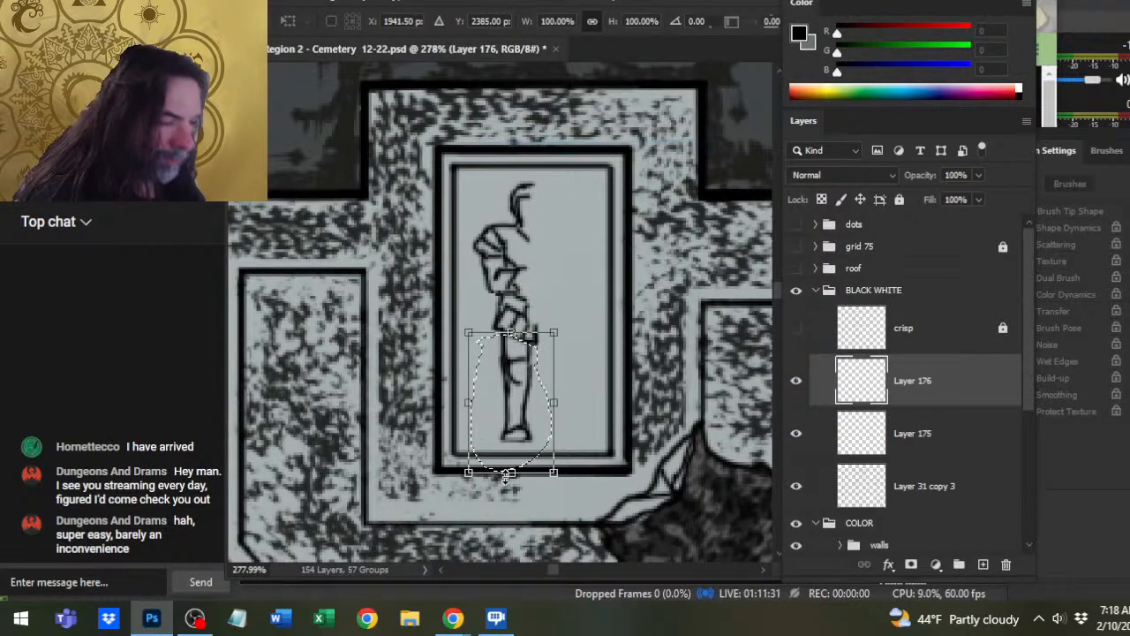
pyautogui.moveTo(511, 471); pyautogui.dragTo(512, 482)
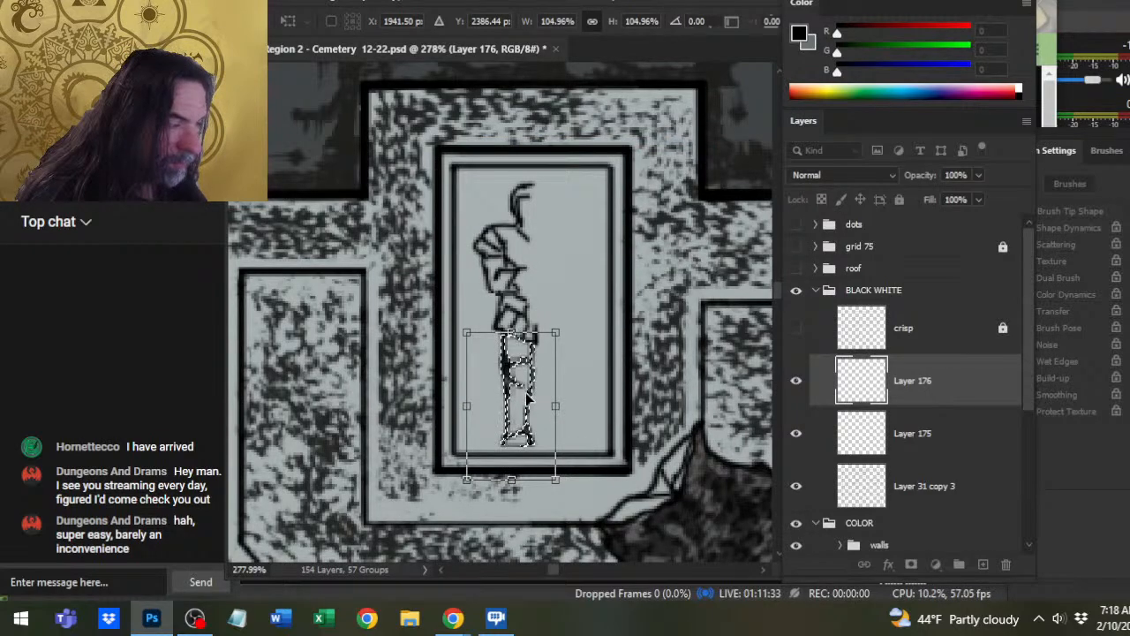
pyautogui.moveTo(529, 397); pyautogui.dragTo(527, 395)
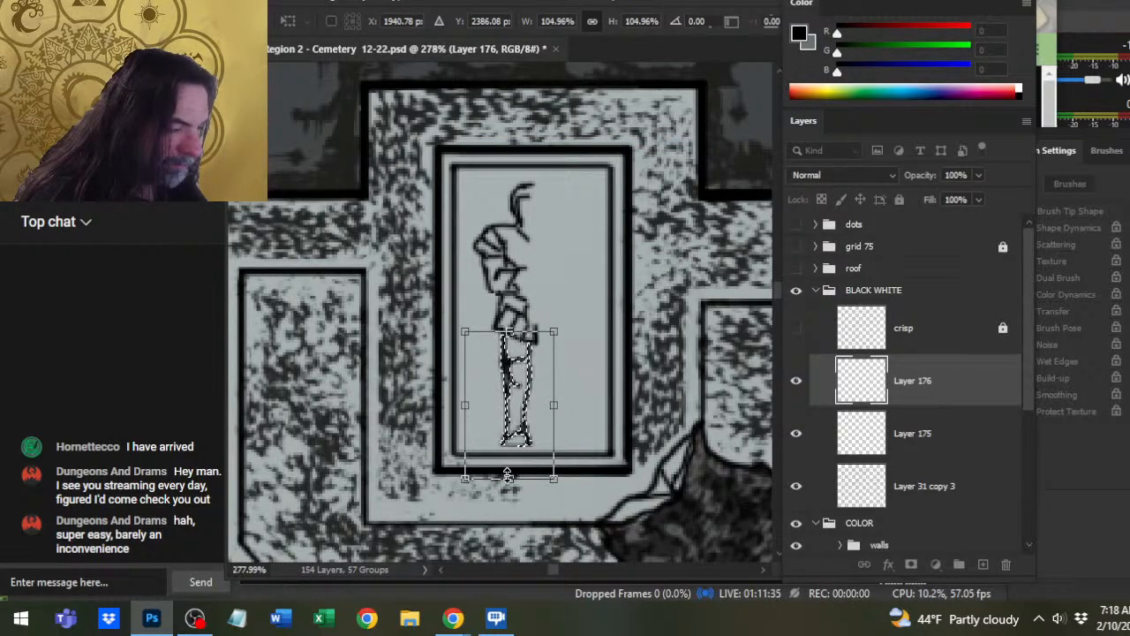
pyautogui.moveTo(509, 478); pyautogui.dragTo(510, 487)
pyautogui.moveTo(464, 413)
pyautogui.mouseDown()
pyautogui.moveTo(474, 395)
pyautogui.moveTo(462, 412)
pyautogui.mouseUp()
pyautogui.press('Return')
pyautogui.press('v')
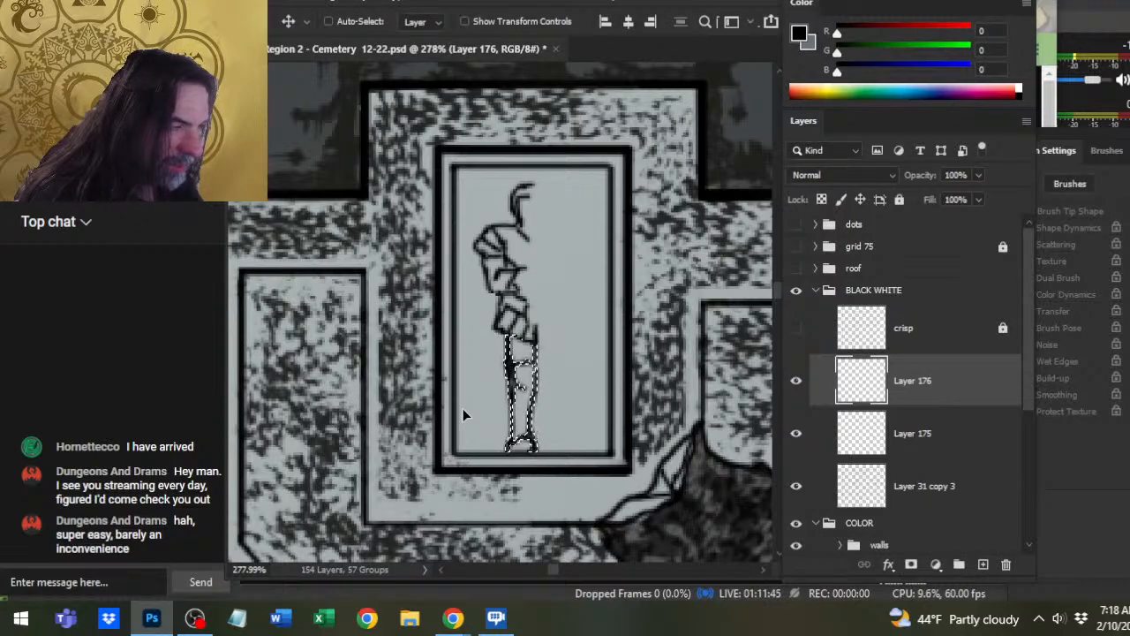
pyautogui.hotkey('ctrl', 'd')
# - Duplicate the half figure's layer, Layer 176, and flip the copy horizontally
pyautogui.press('l')
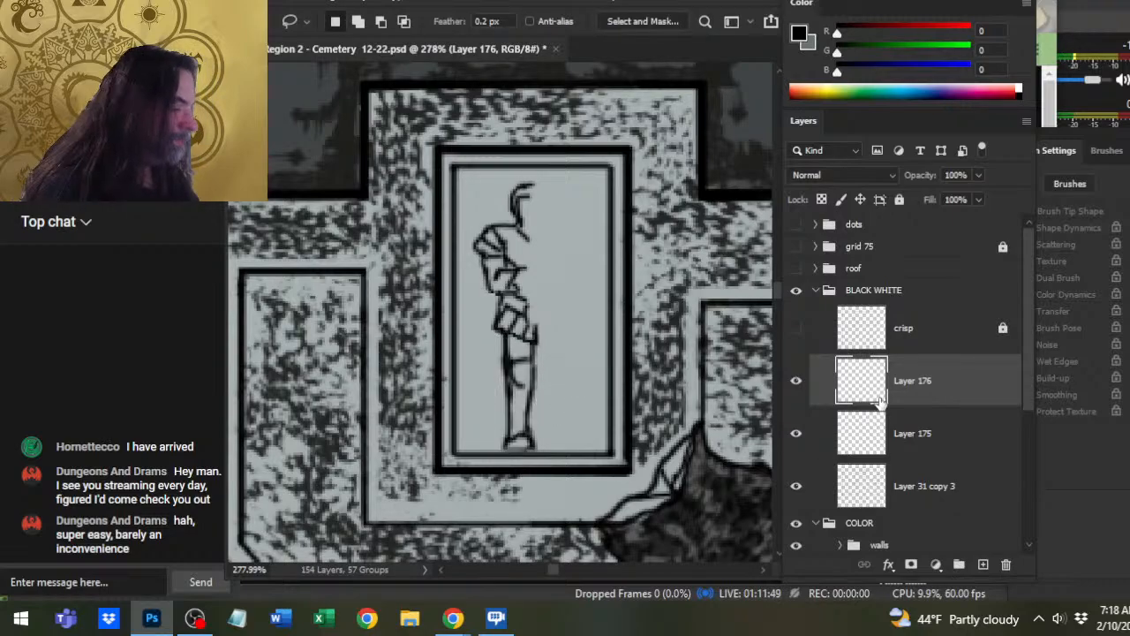
pyautogui.rightClick(919, 389)
pyautogui.click(983, 56)
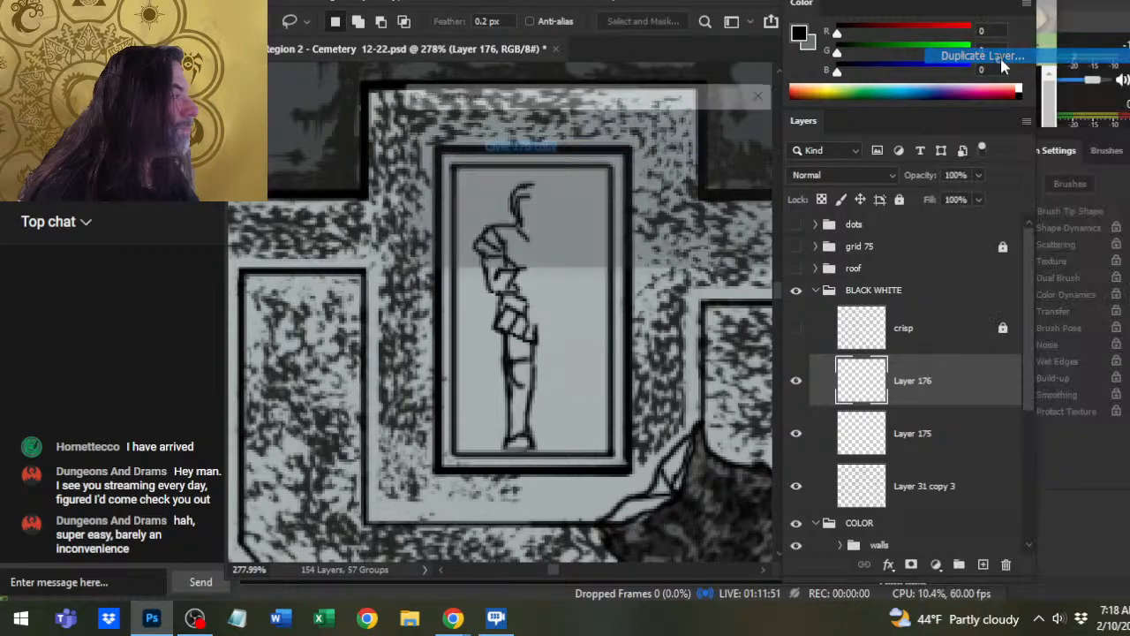
pyautogui.press('Return')
pyautogui.rightClick(528, 289)
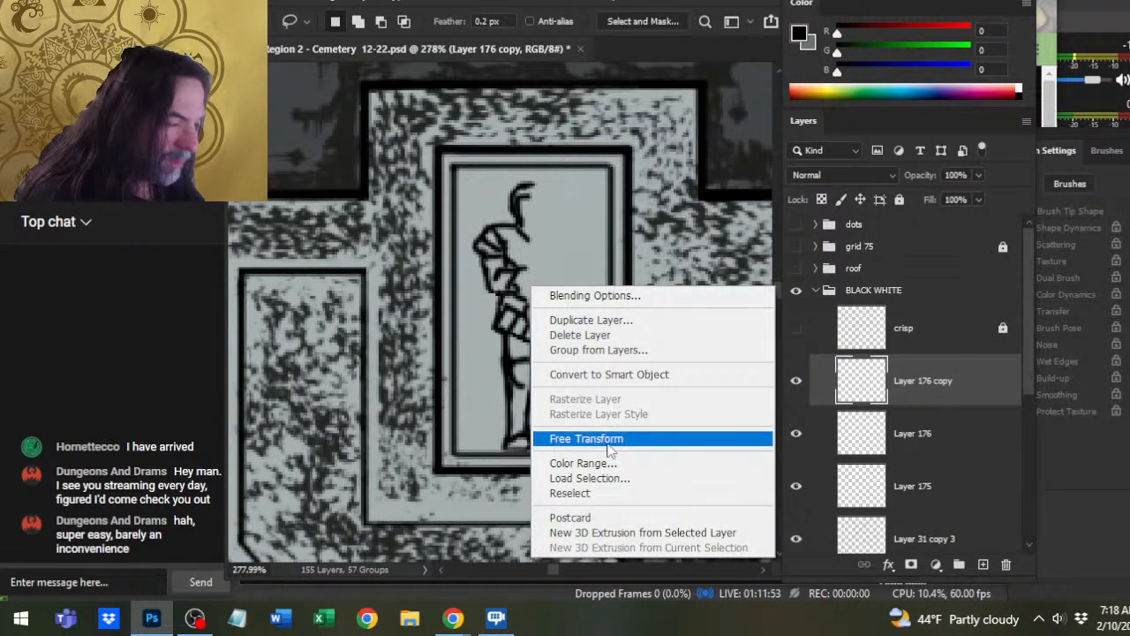
pyautogui.click(650, 435)
pyautogui.rightClick(517, 330)
pyautogui.click(593, 304)
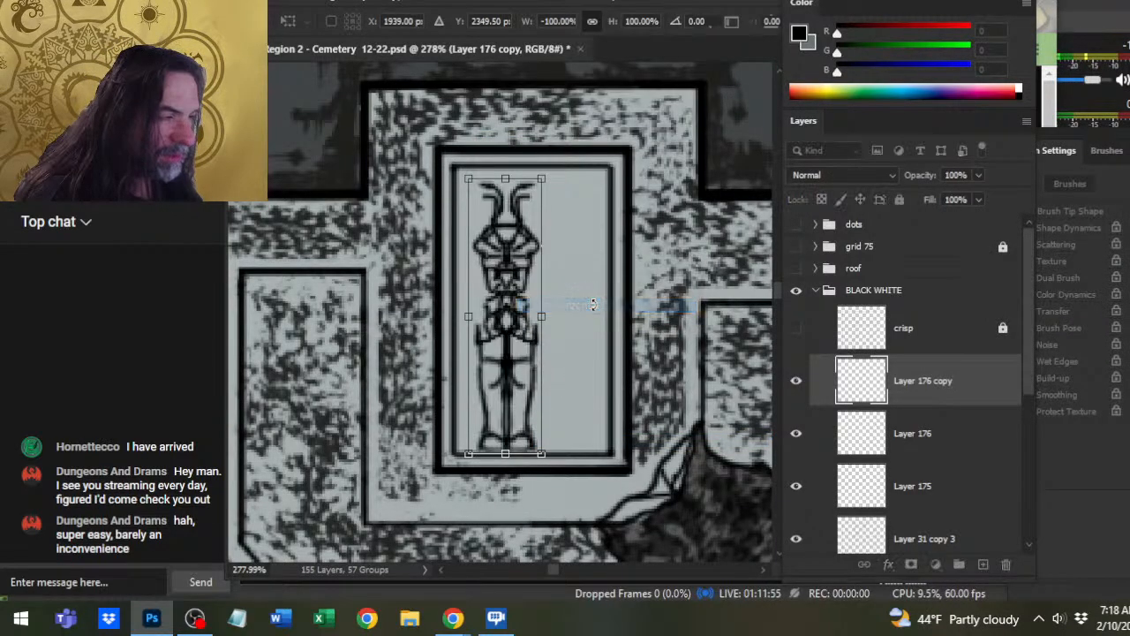
pyautogui.press('Return')
# - Nudge the mirrored half to the right until it meets the original half along the figure's centerline
pyautogui.press('Right')
pyautogui.press('Right')
pyautogui.press('Right')
pyautogui.press('Right')
pyautogui.press('Right')
pyautogui.press('Right')
pyautogui.press('Right')
pyautogui.press('Right')
pyautogui.press('Right')
pyautogui.press('Right')
pyautogui.press('Right')
pyautogui.press('Right')
pyautogui.press('Right')
pyautogui.press('Right')
pyautogui.press('Right')
pyautogui.press('Right')
pyautogui.press('Right')
pyautogui.press('Right')
pyautogui.press('Right')
pyautogui.press('Right')
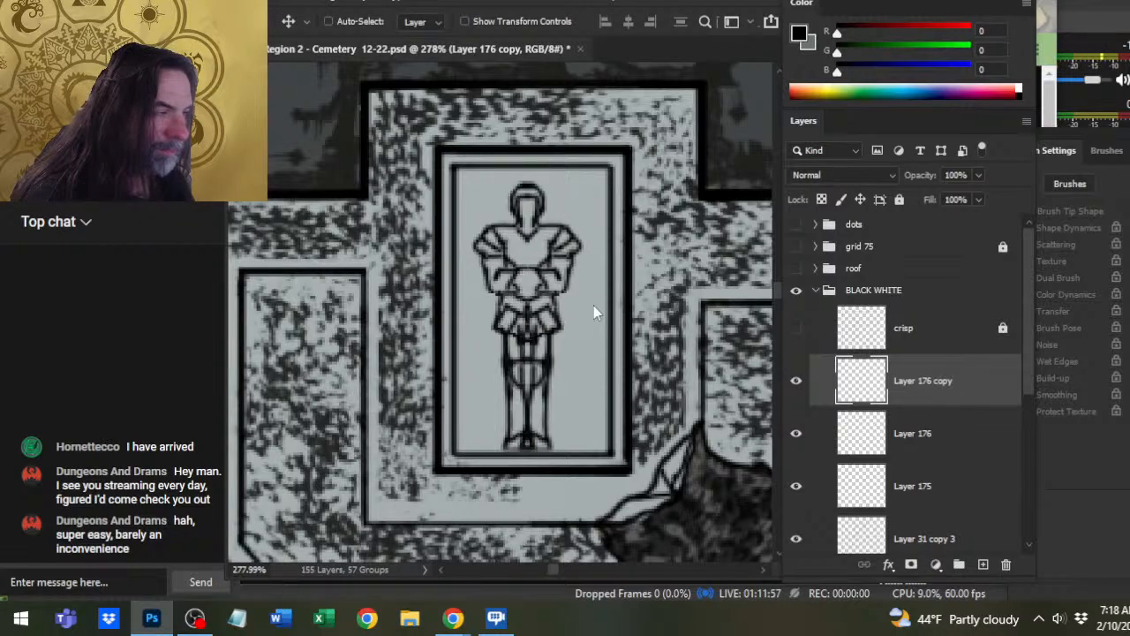
pyautogui.press('Left')
pyautogui.press('Left')
pyautogui.press('Right')
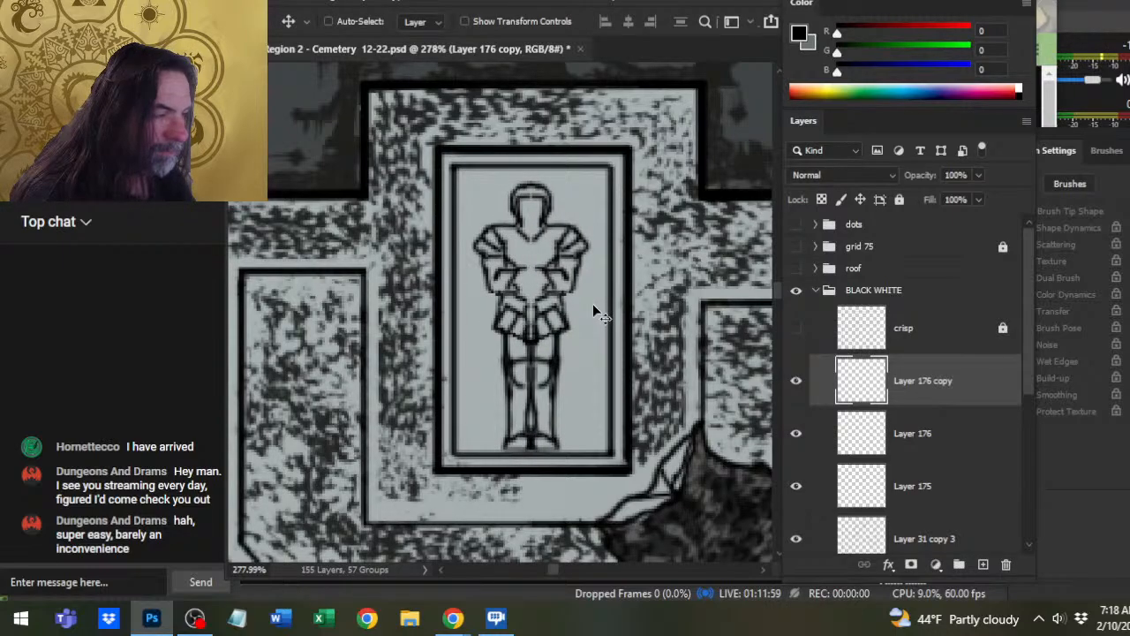
pyautogui.press('Right')
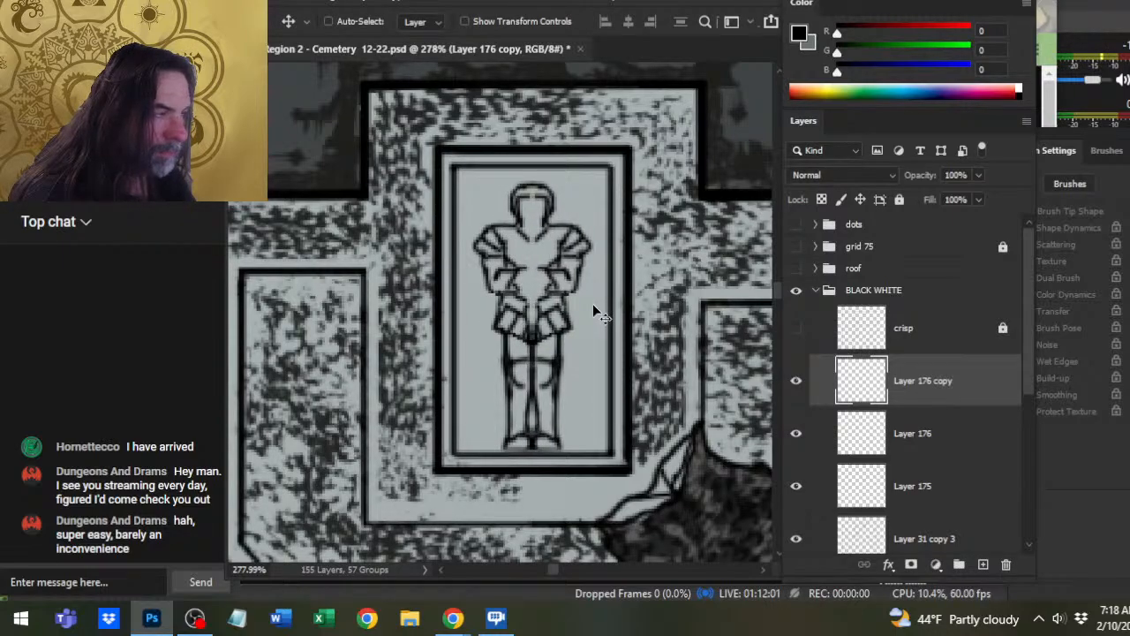
pyautogui.press('Left')
pyautogui.press('Left')
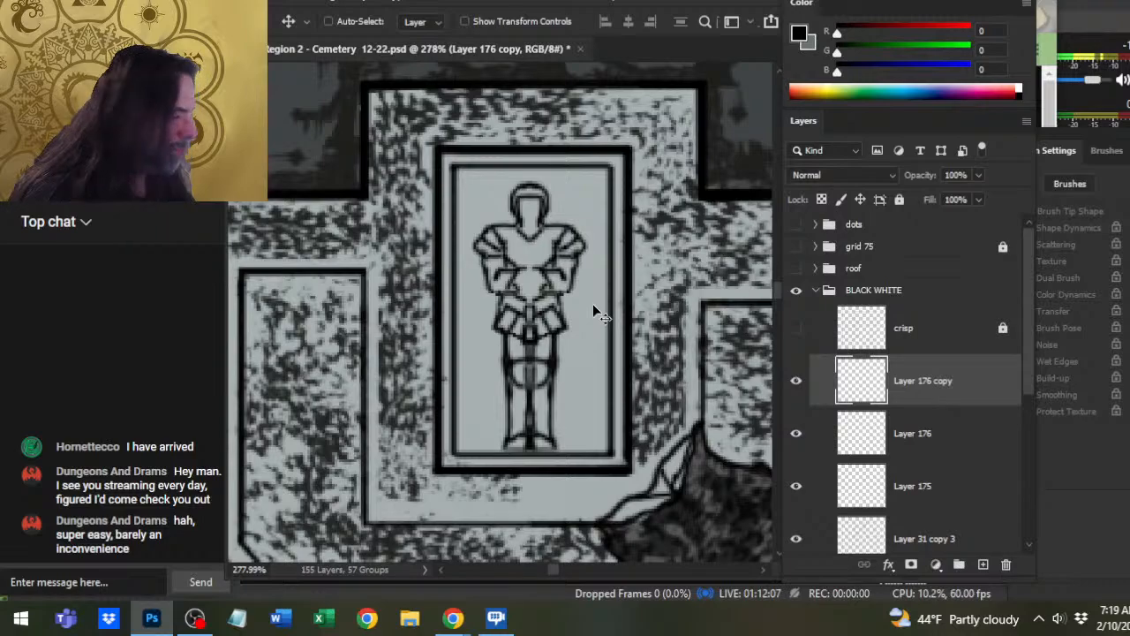
pyautogui.click(983, 565)
pyautogui.click(929, 460)
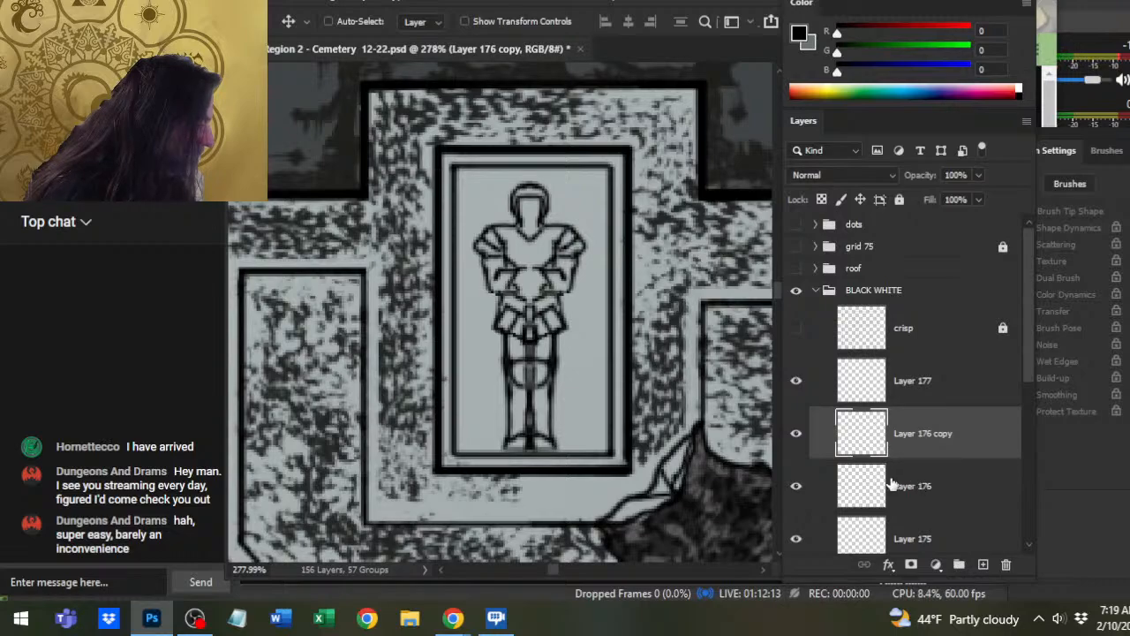
pyautogui.click(932, 397)
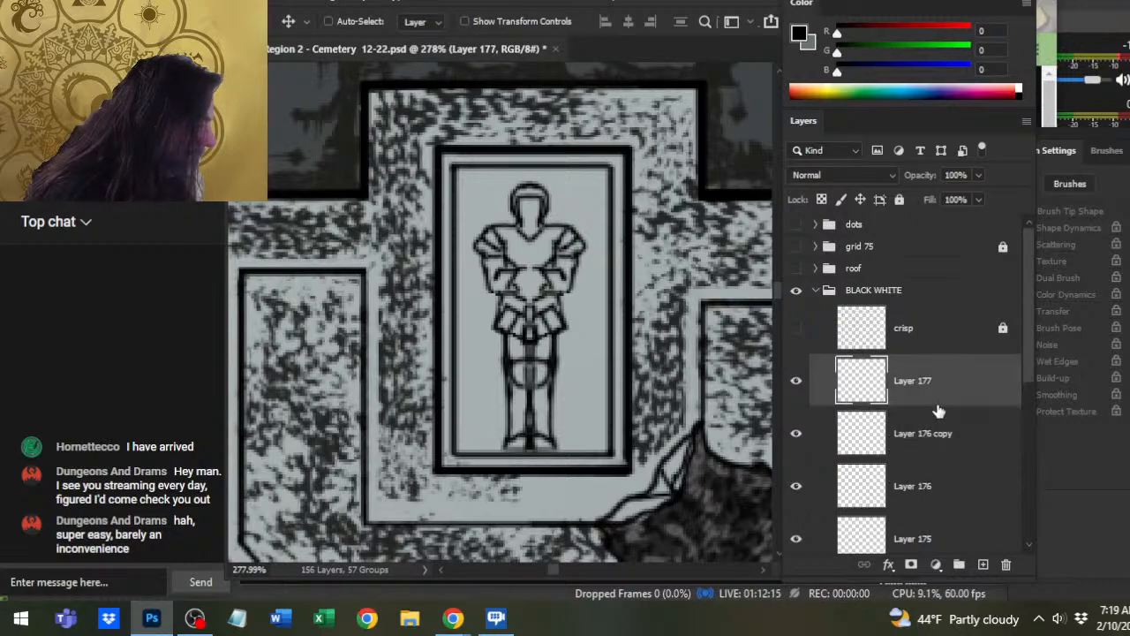
pyautogui.press('Delete')
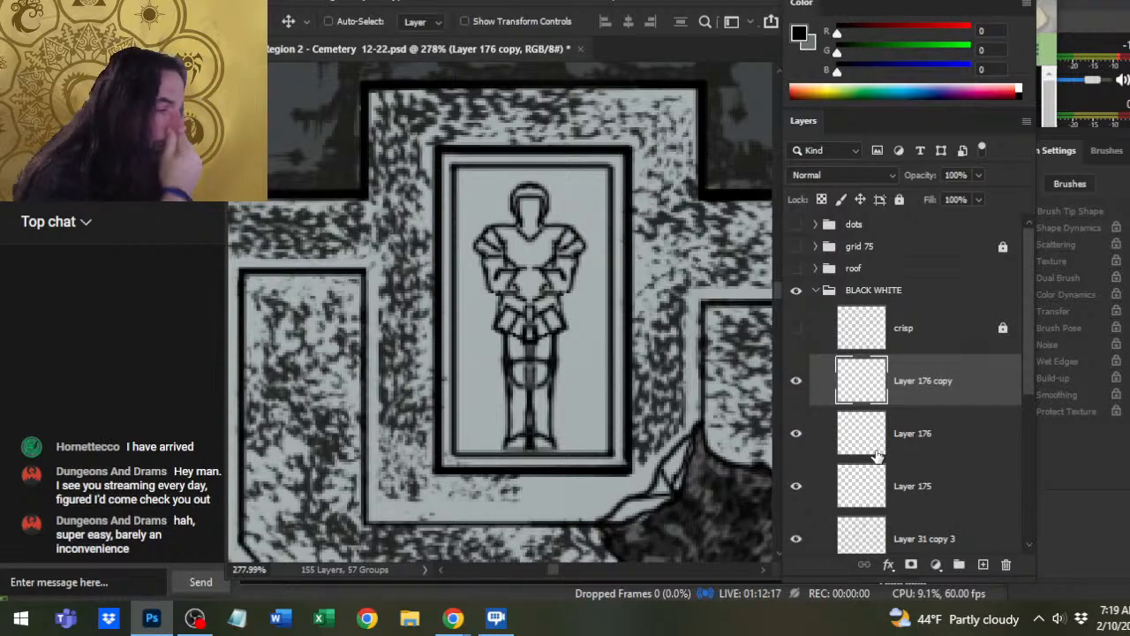
# - Select the layers of both figure halves together and nudge the whole figure slightly upward on the slab
pyautogui.keyDown('shift'); pyautogui.click(874, 441); pyautogui.keyUp('shift')
pyautogui.press('Up')
pyautogui.press('Up')
pyautogui.press('Up')
pyautogui.press('Up')
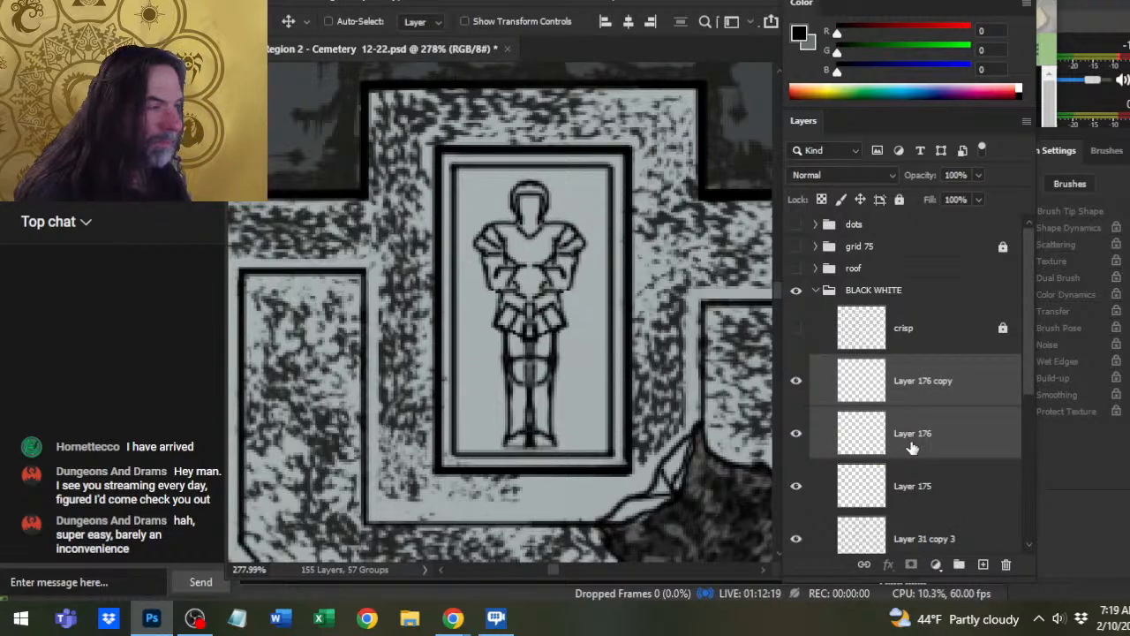
# - Scale both figure halves together to 98.19% and recenter the figure within the slab's inner border
pyautogui.press('l')
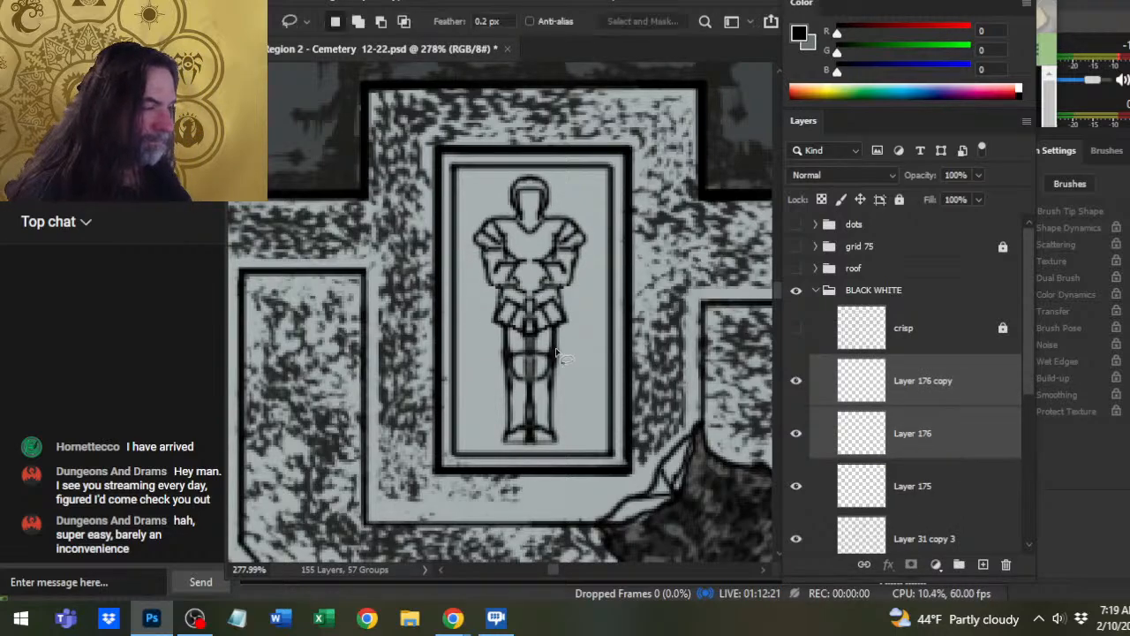
pyautogui.rightClick(565, 393)
pyautogui.click(609, 230)
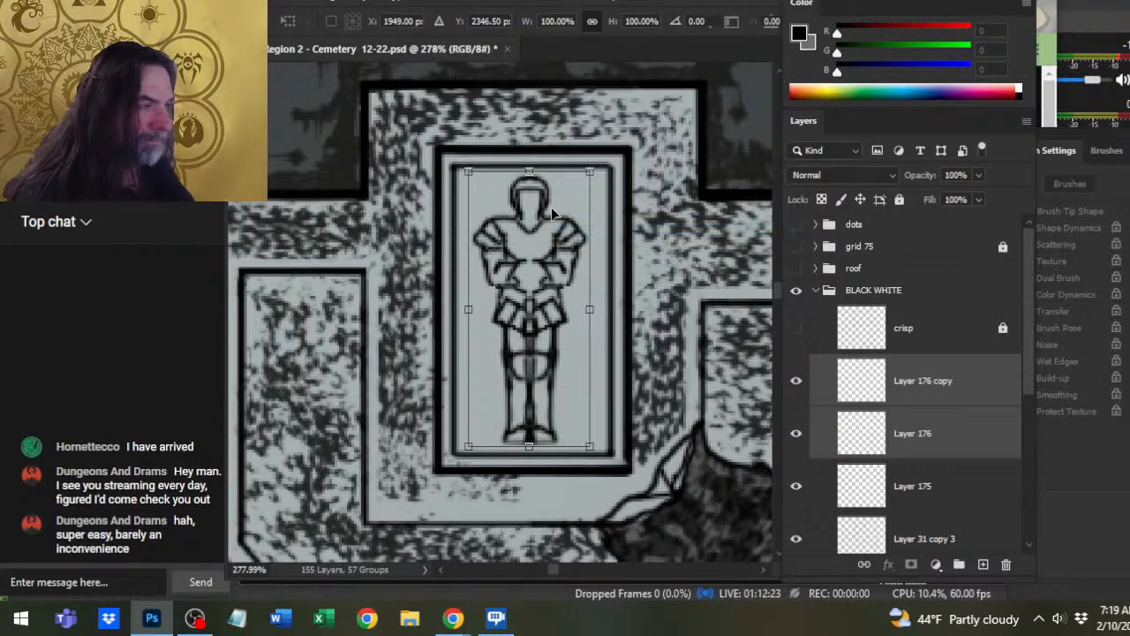
pyautogui.moveTo(528, 168); pyautogui.dragTo(528, 172)
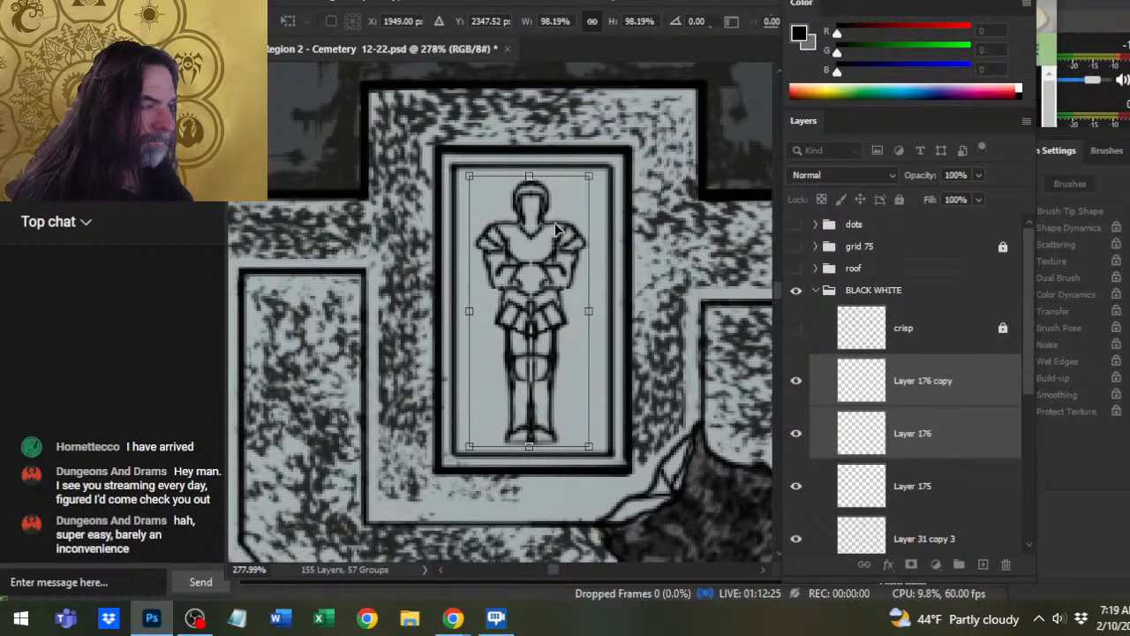
pyautogui.moveTo(556, 229); pyautogui.dragTo(560, 227)
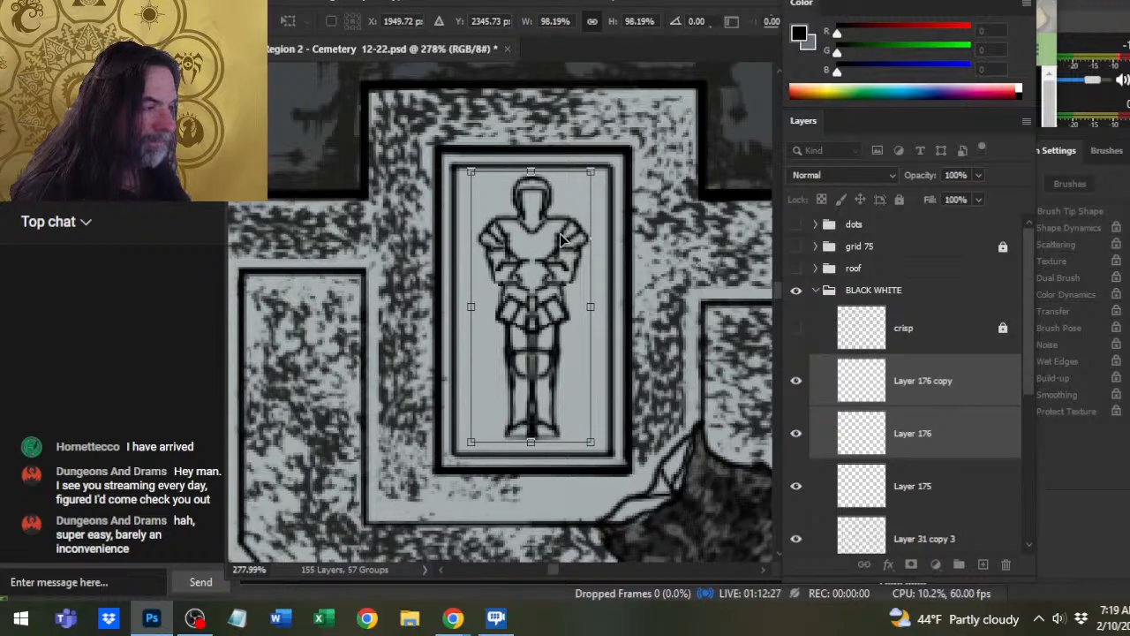
pyautogui.press('Return')
pyautogui.press('l')
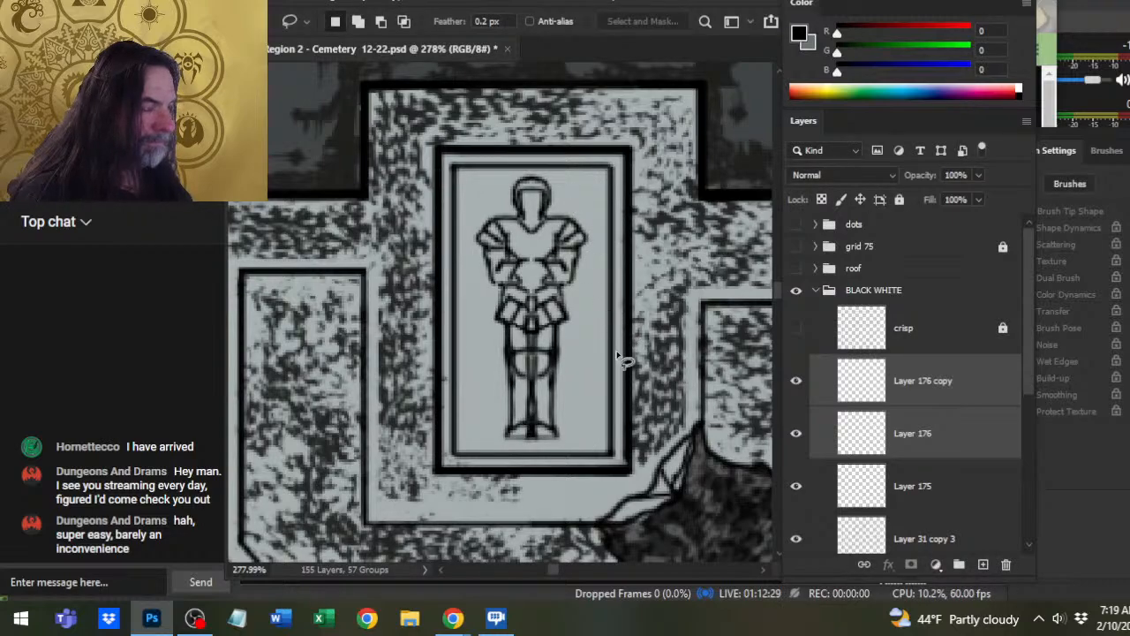
# - Group the two figure-half layers and add a layer mask to the group
pyautogui.press('z')
pyautogui.scroll(-3, 629, 357)
pyautogui.moveTo(676, 390); pyautogui.dragTo(625, 368)
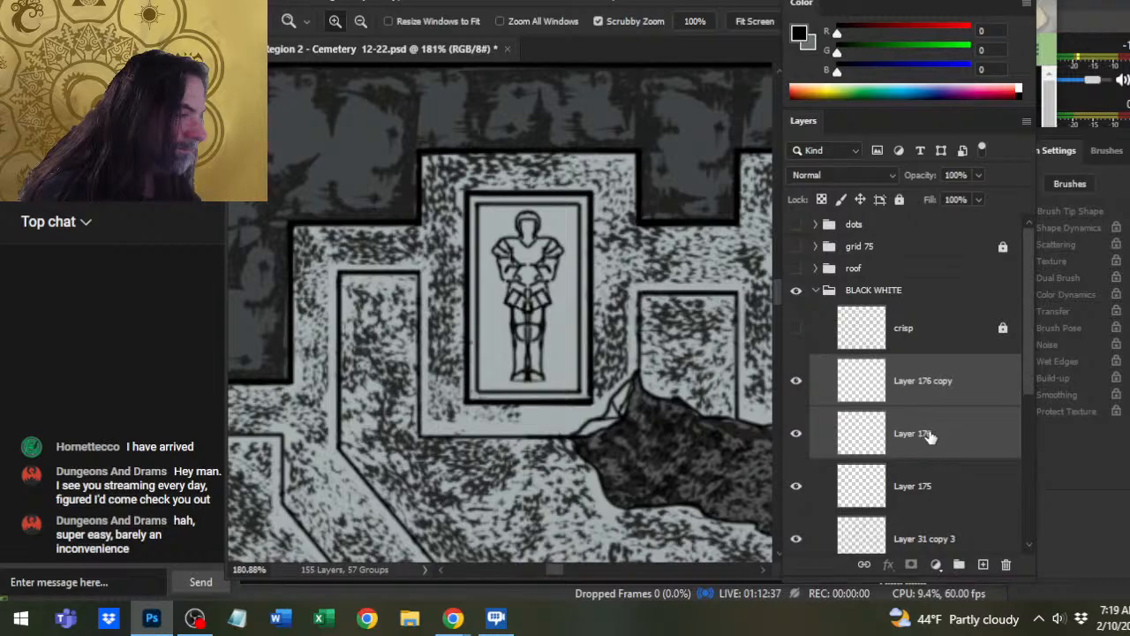
pyautogui.hotkey('ctrl', 'g')
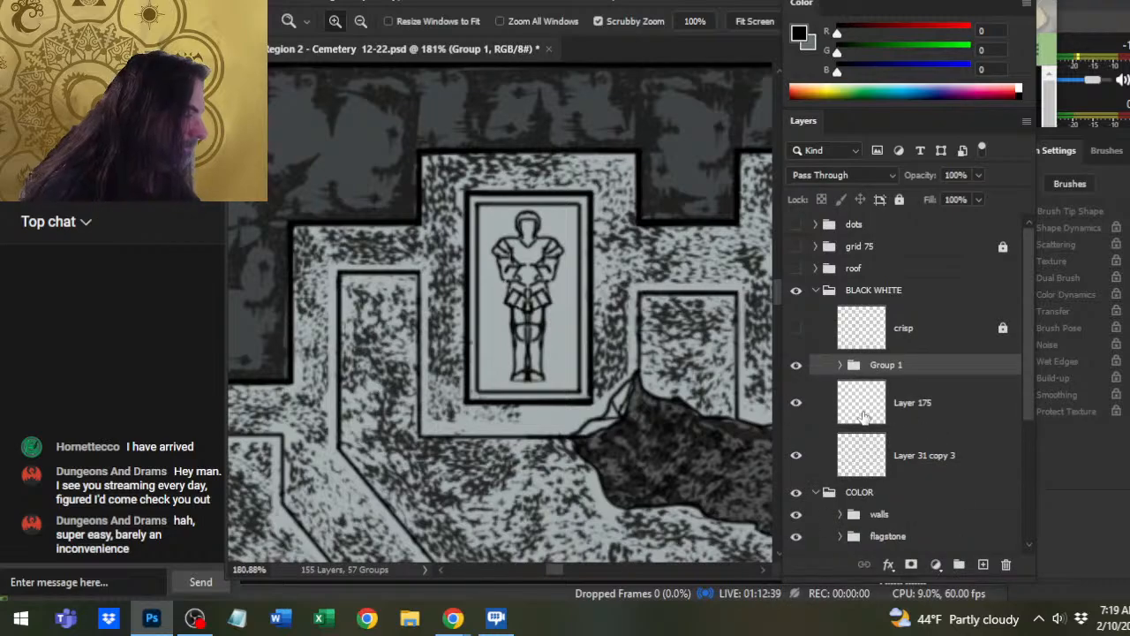
pyautogui.click(912, 566)
# - Hide the overlapping lines along the figure's centerline by painting a straight black 5 px strip on the group mask from the hands to the feet
pyautogui.press('b')
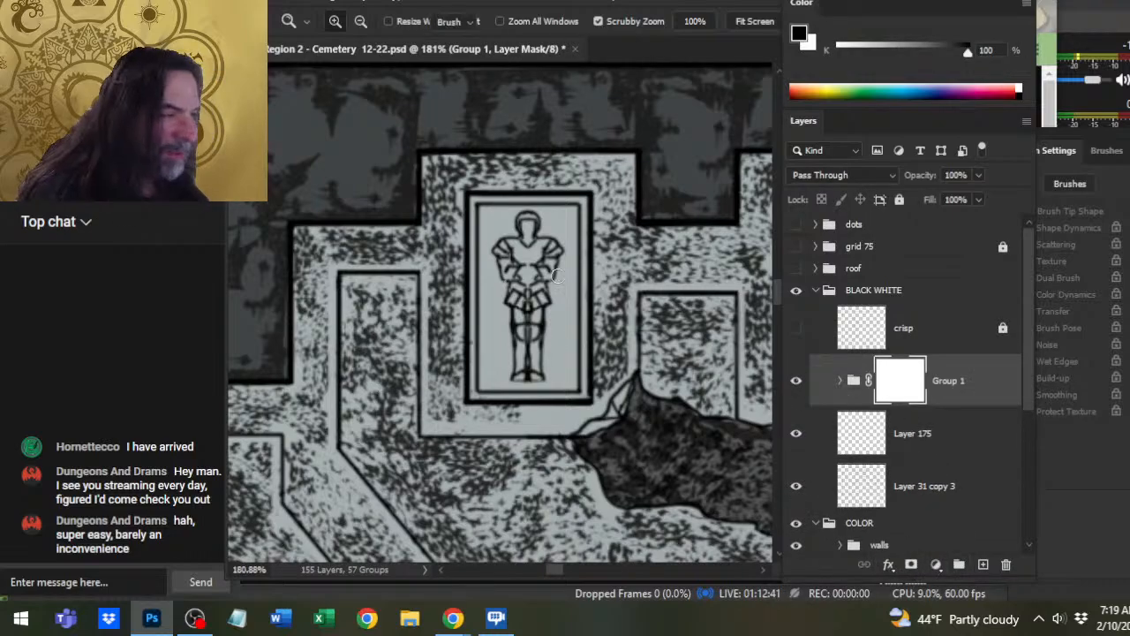
pyautogui.press('[')
pyautogui.press('[')
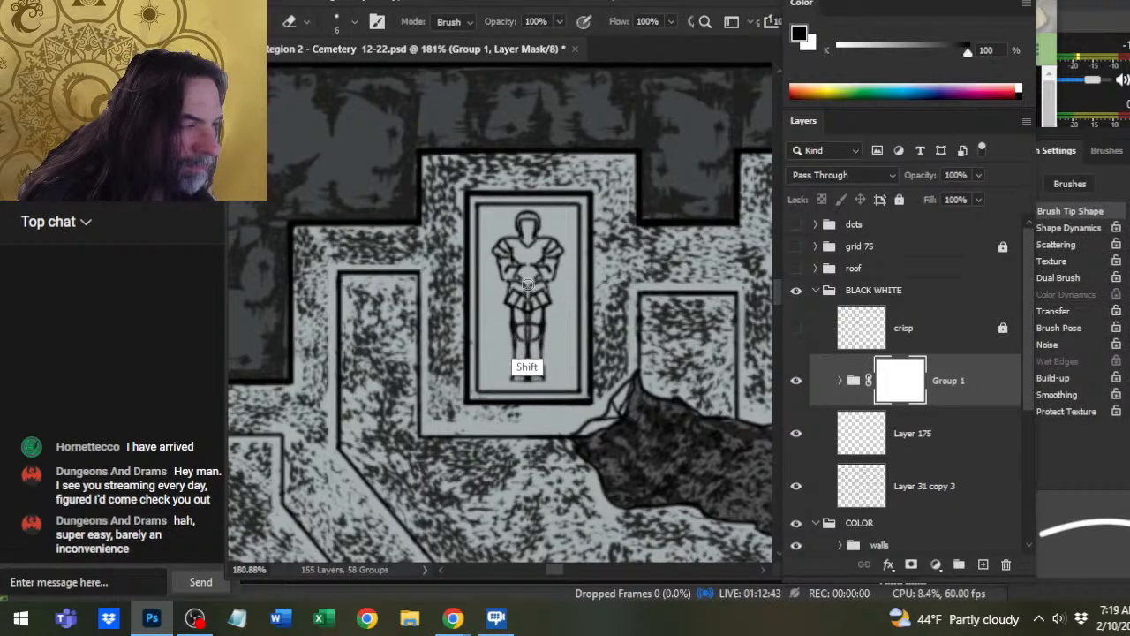
pyautogui.click(798, 383)
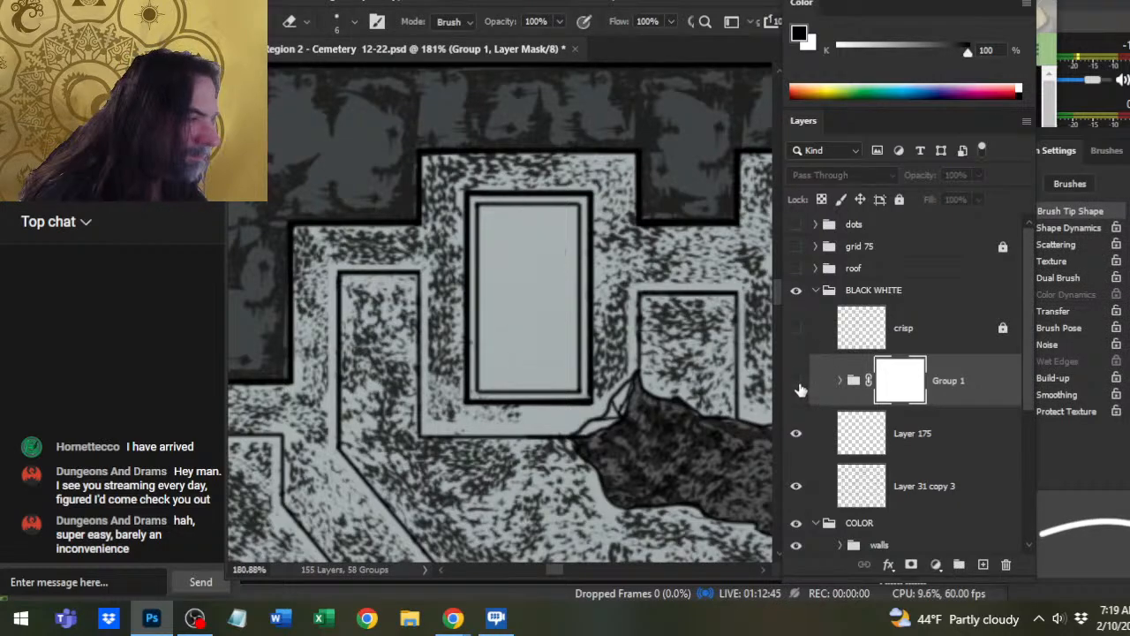
pyautogui.click(797, 383)
pyautogui.press('b')
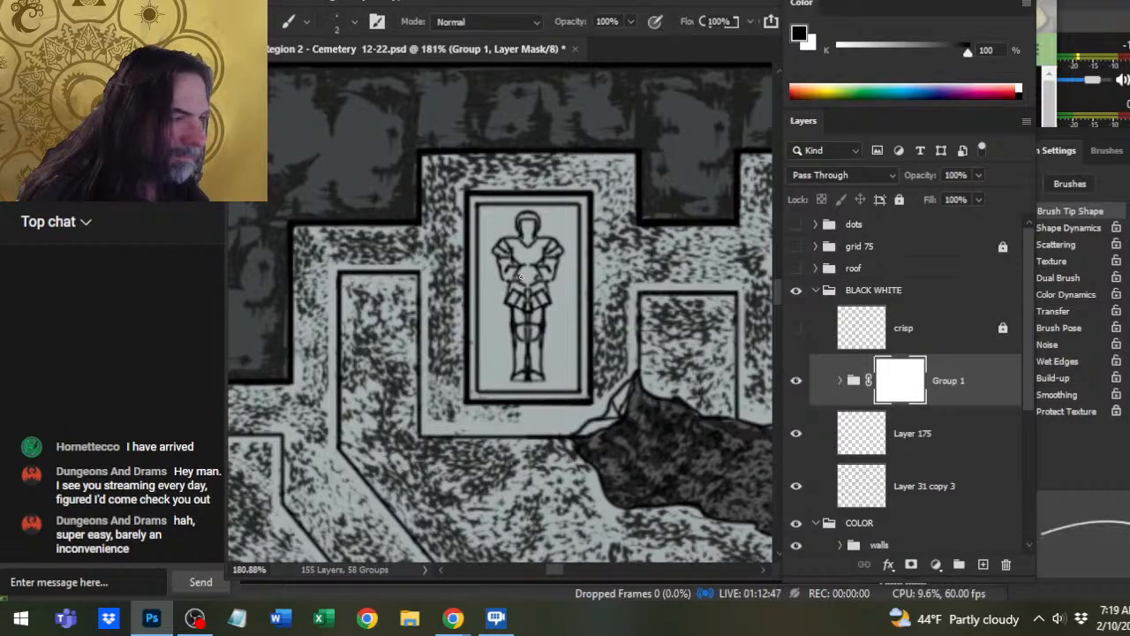
pyautogui.press(']')
pyautogui.press(']')
pyautogui.press(']')
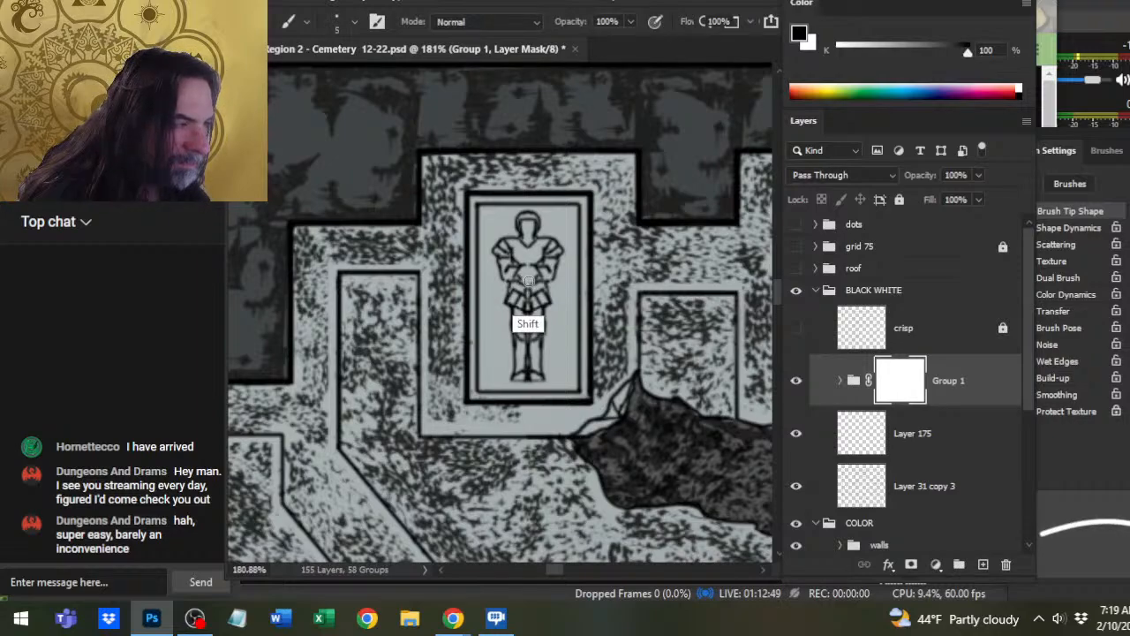
pyautogui.moveTo(529, 282); pyautogui.dragTo(527, 374)
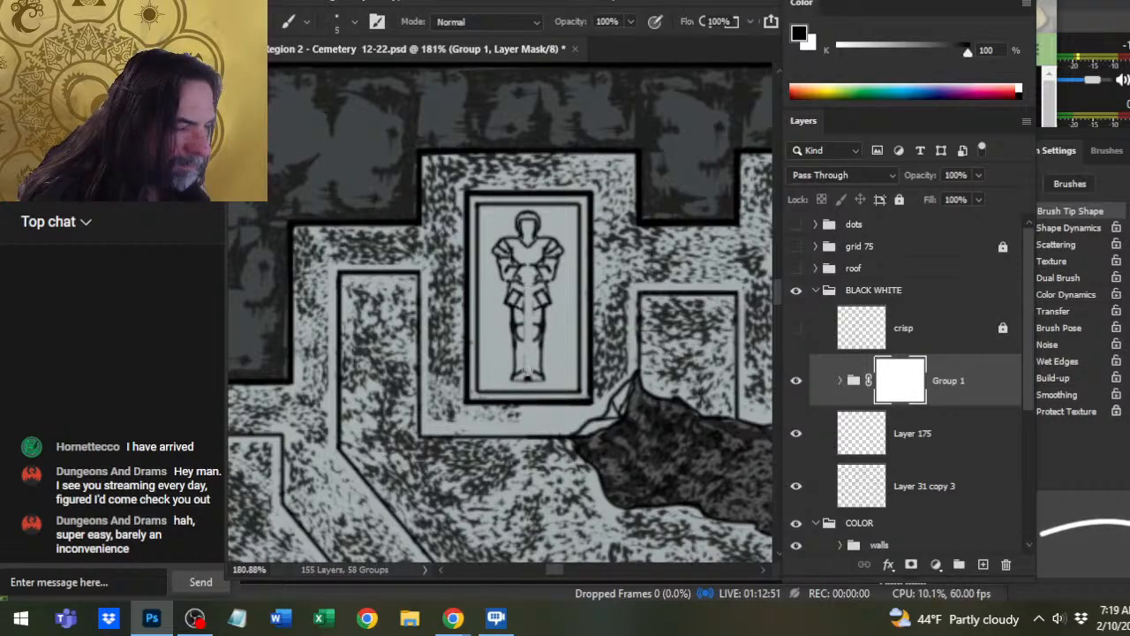
# - On a new layer, draw half of a sword's outline with a 2 px brush, from the grip at the chest down to the feet
pyautogui.moveTo(532, 282); pyautogui.dragTo(583, 279)
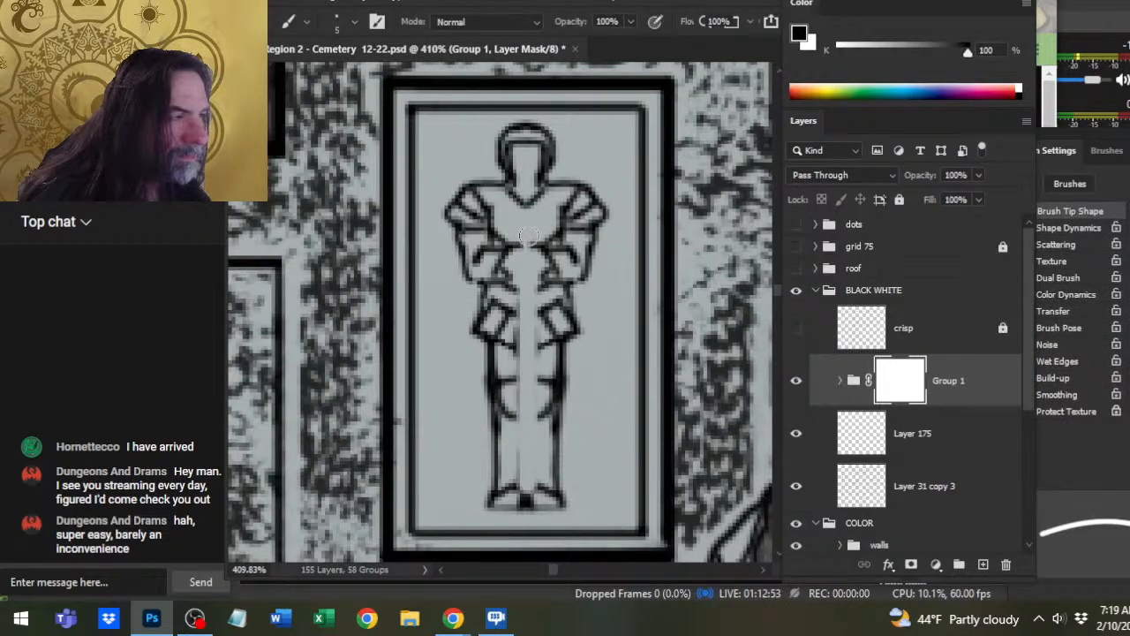
pyautogui.click(983, 565)
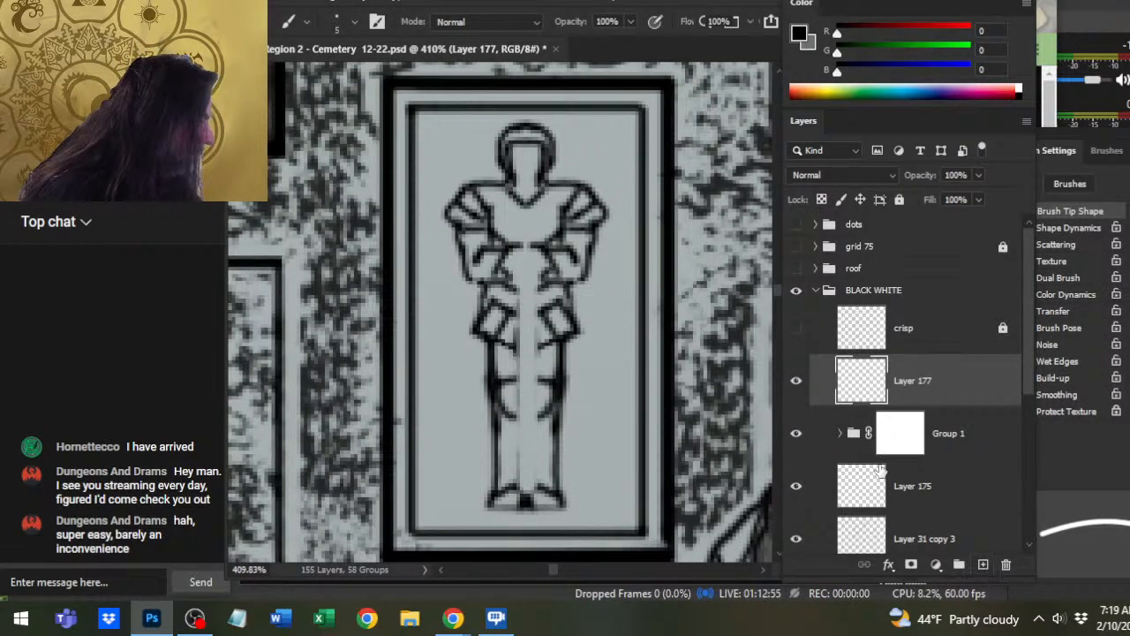
pyautogui.press('[')
pyautogui.press('[')
pyautogui.press('[')
pyautogui.press('[')
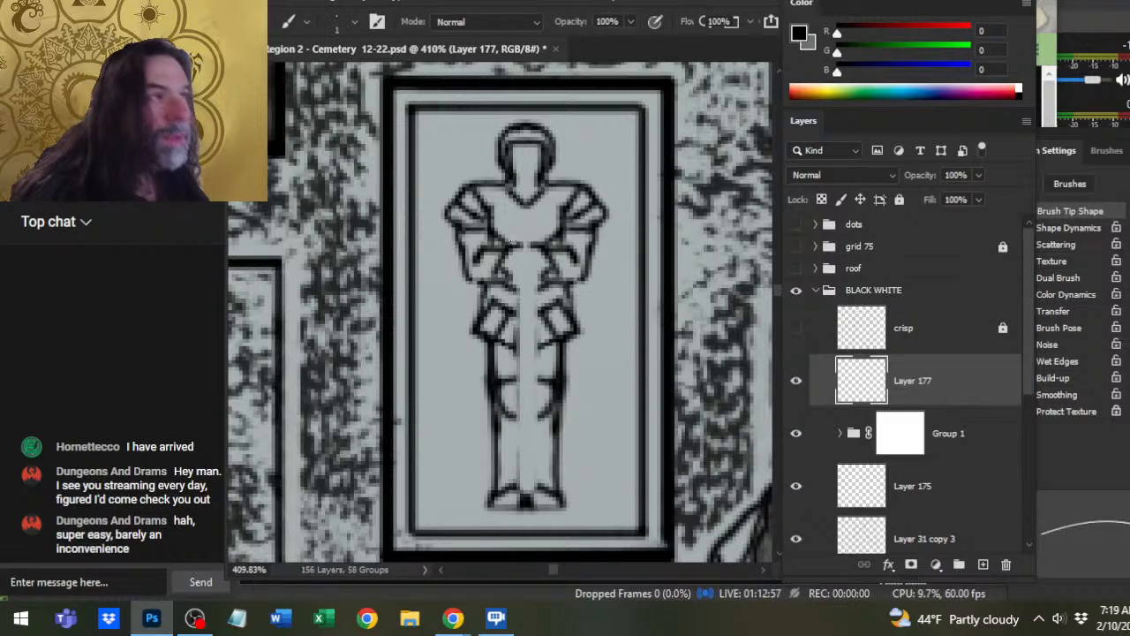
pyautogui.press(']')
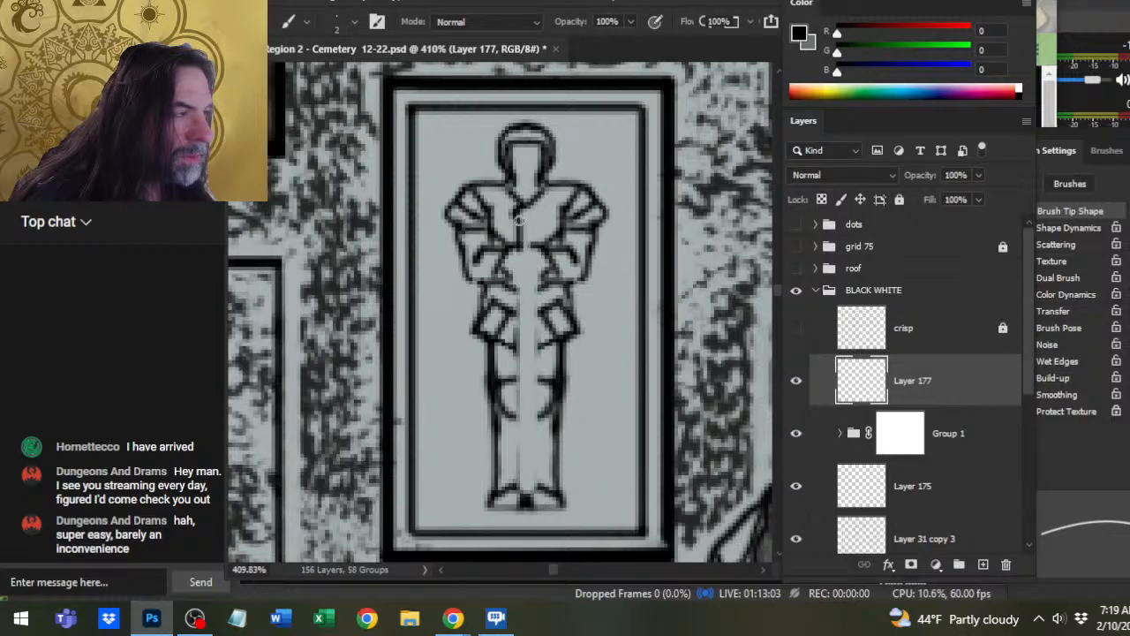
pyautogui.press('e')
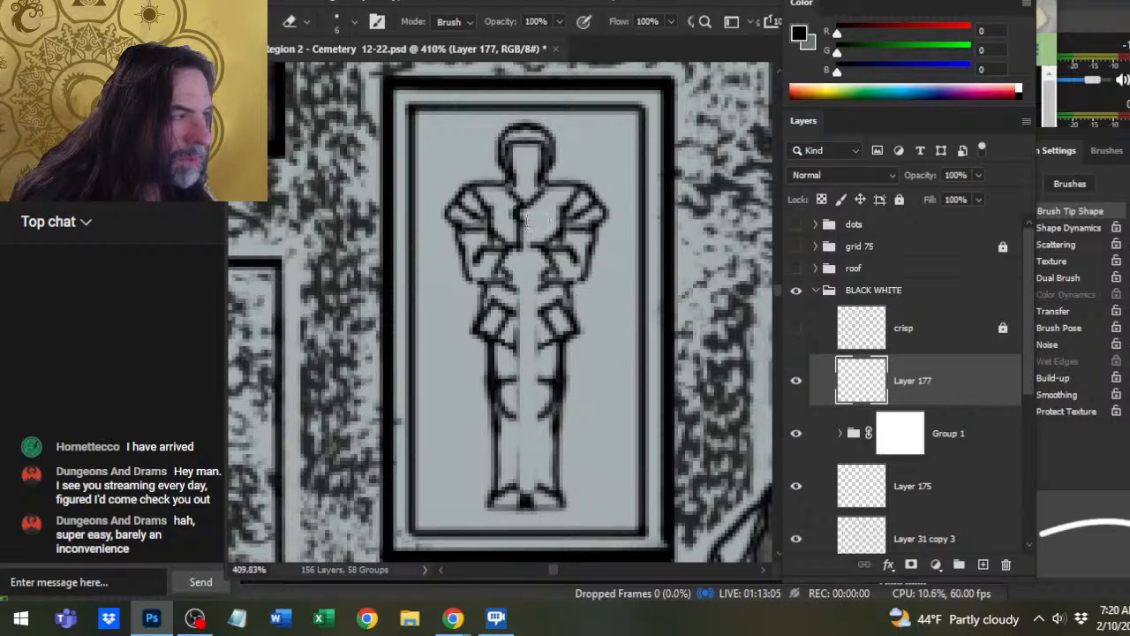
pyautogui.press('b')
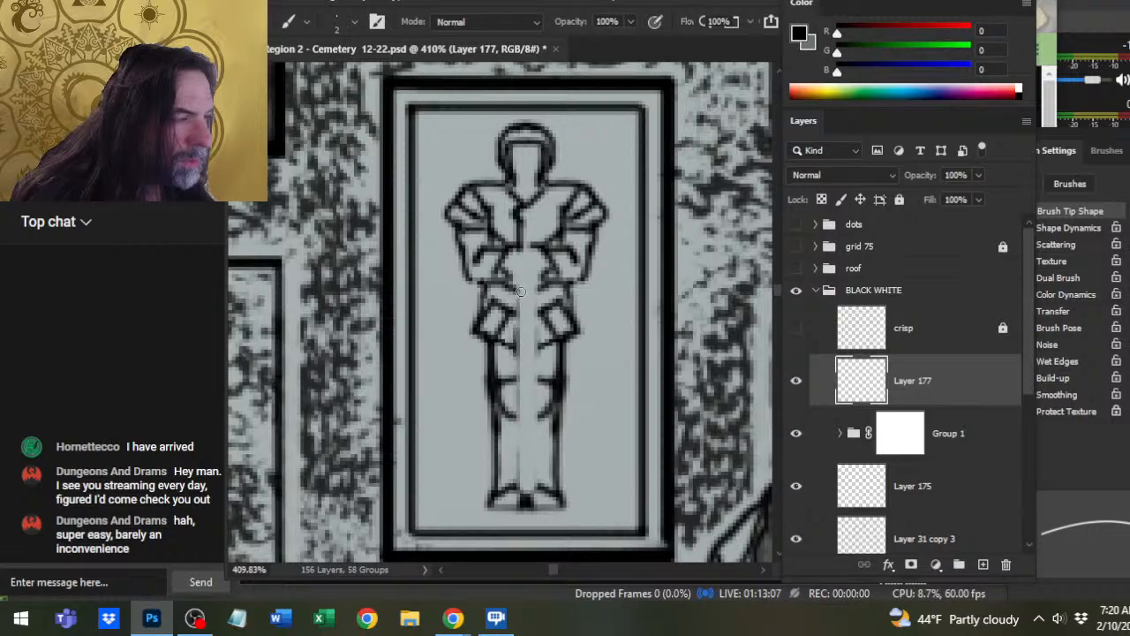
pyautogui.moveTo(517, 286)
pyautogui.mouseDown()
pyautogui.moveTo(517, 505)
pyautogui.moveTo(510, 485)
pyautogui.moveTo(518, 476)
pyautogui.moveTo(535, 512)
pyautogui.mouseUp()
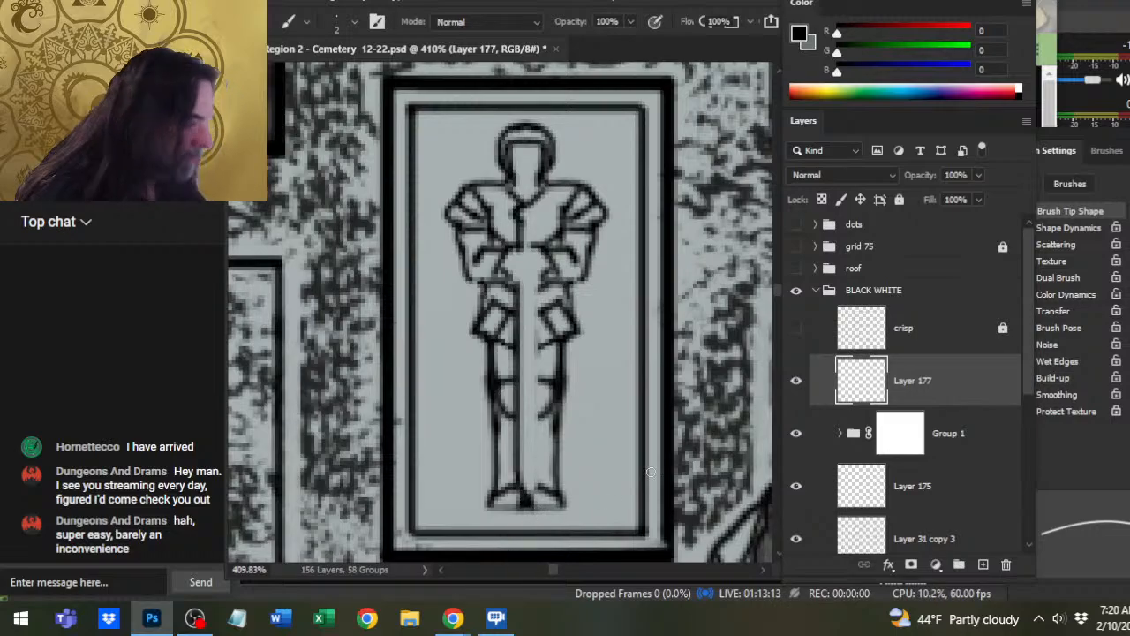
# - Duplicate the half-sword layer and flip the copy horizontally to form the opposite half of the sword
pyautogui.rightClick(944, 399)
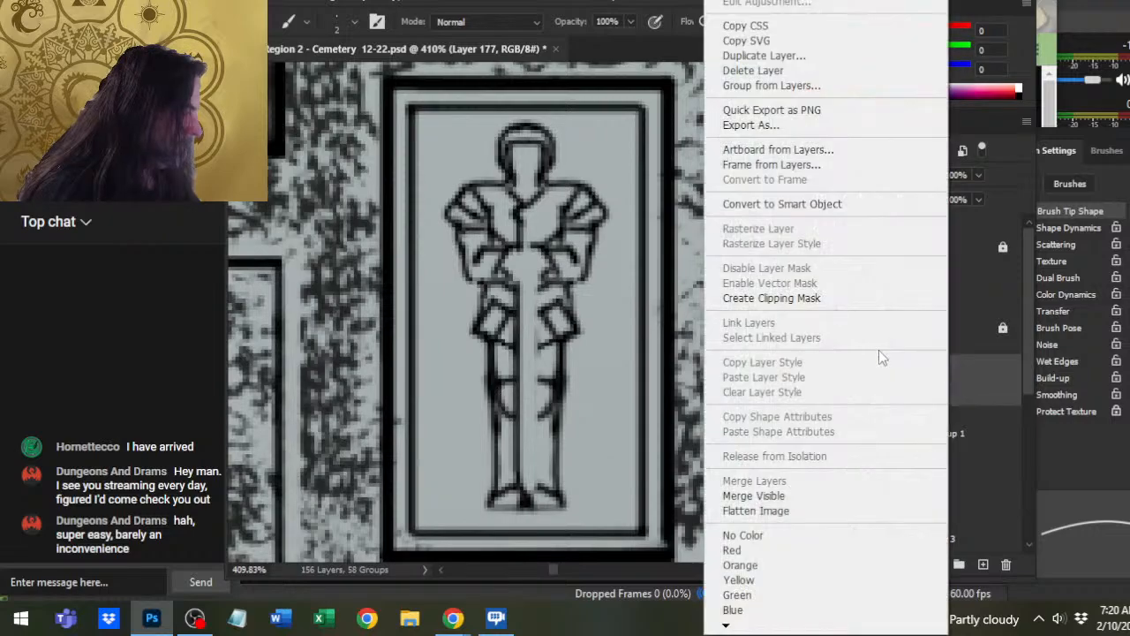
pyautogui.click(811, 56)
pyautogui.click(761, 128)
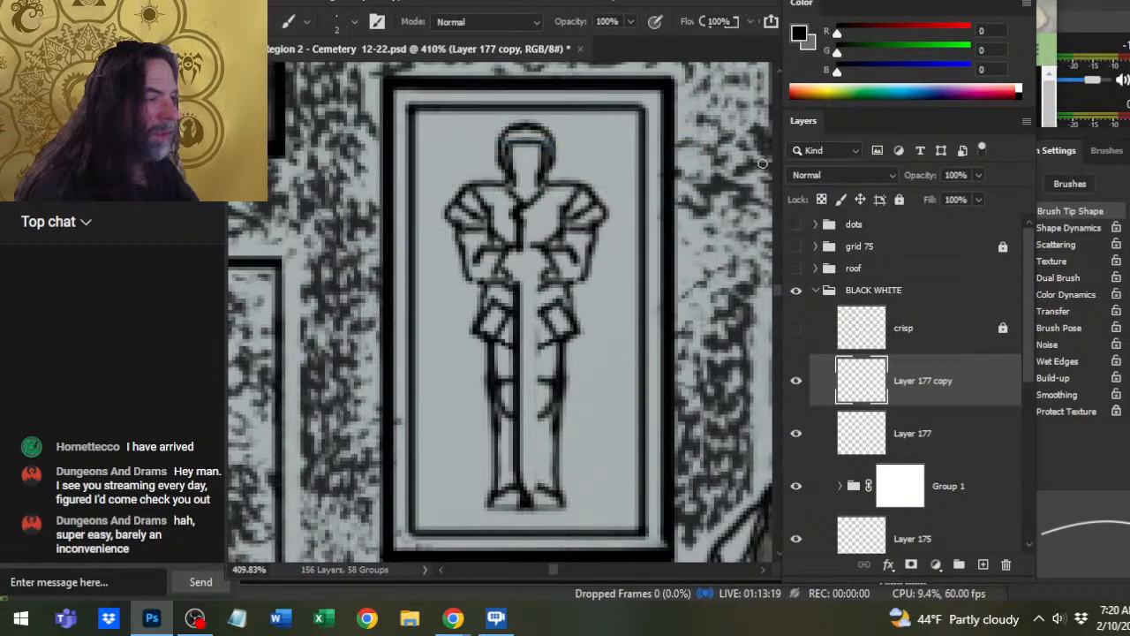
pyautogui.rightClick(545, 271)
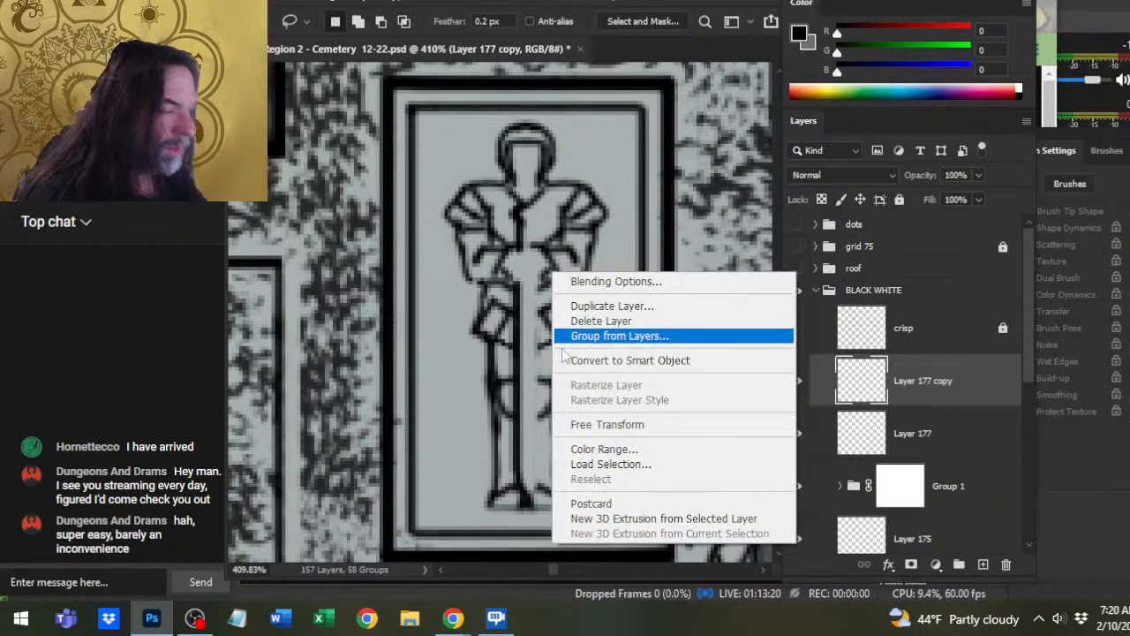
pyautogui.click(613, 424)
pyautogui.rightClick(509, 315)
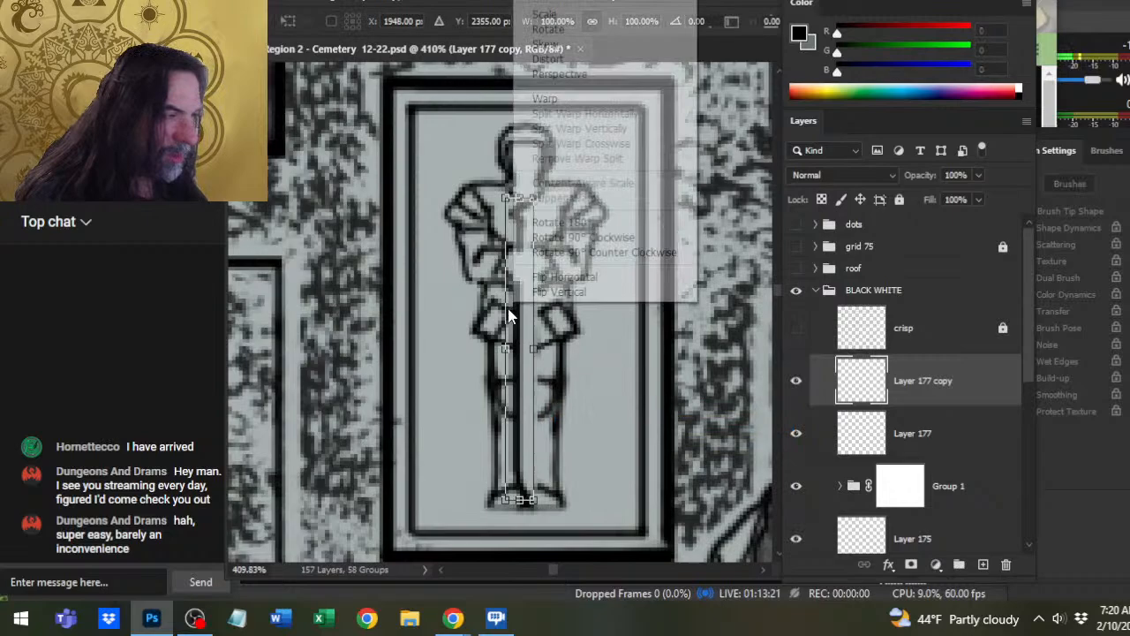
pyautogui.click(590, 277)
pyautogui.press('Return')
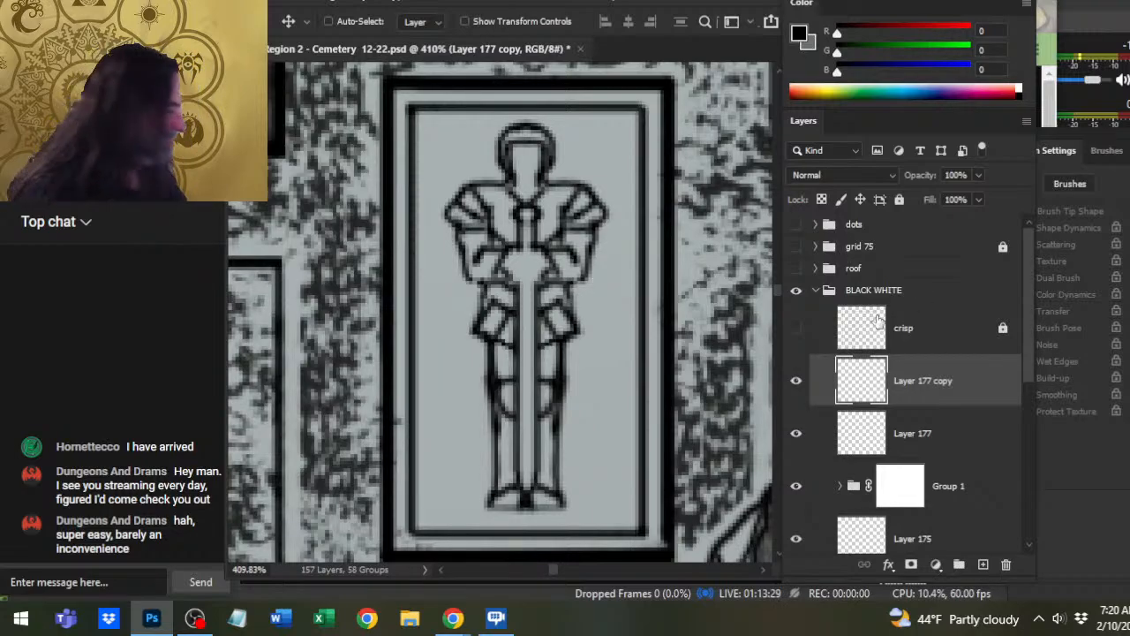
# - Merge the two sword halves into one layer and activate the figure group's mask for brush painting
pyautogui.rightClick(936, 394)
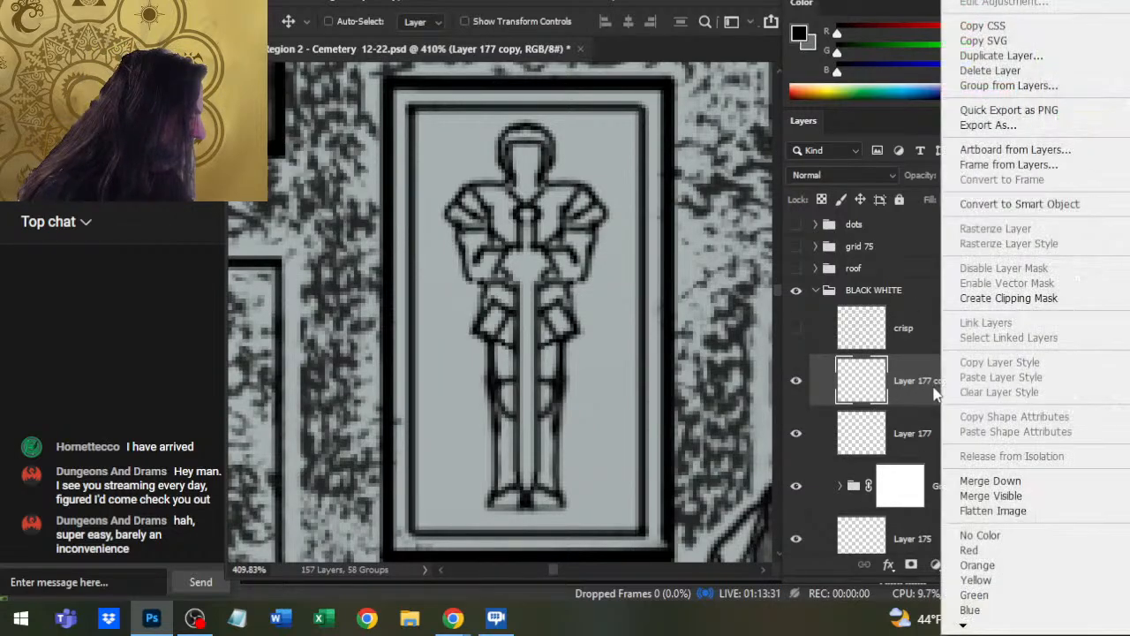
pyautogui.click(1007, 484)
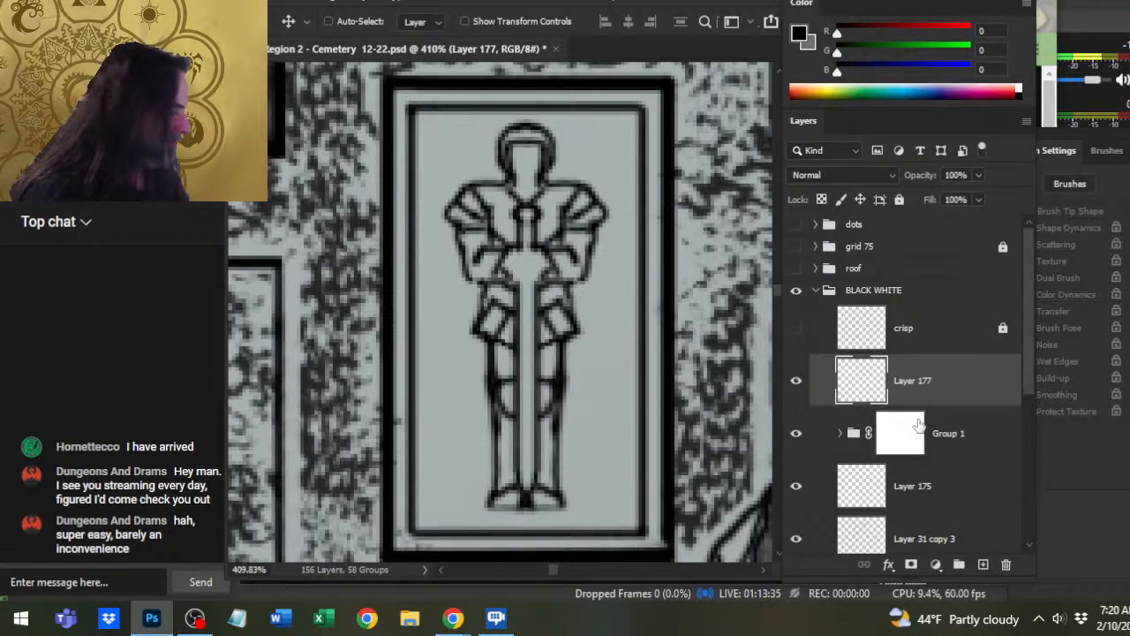
pyautogui.click(797, 438)
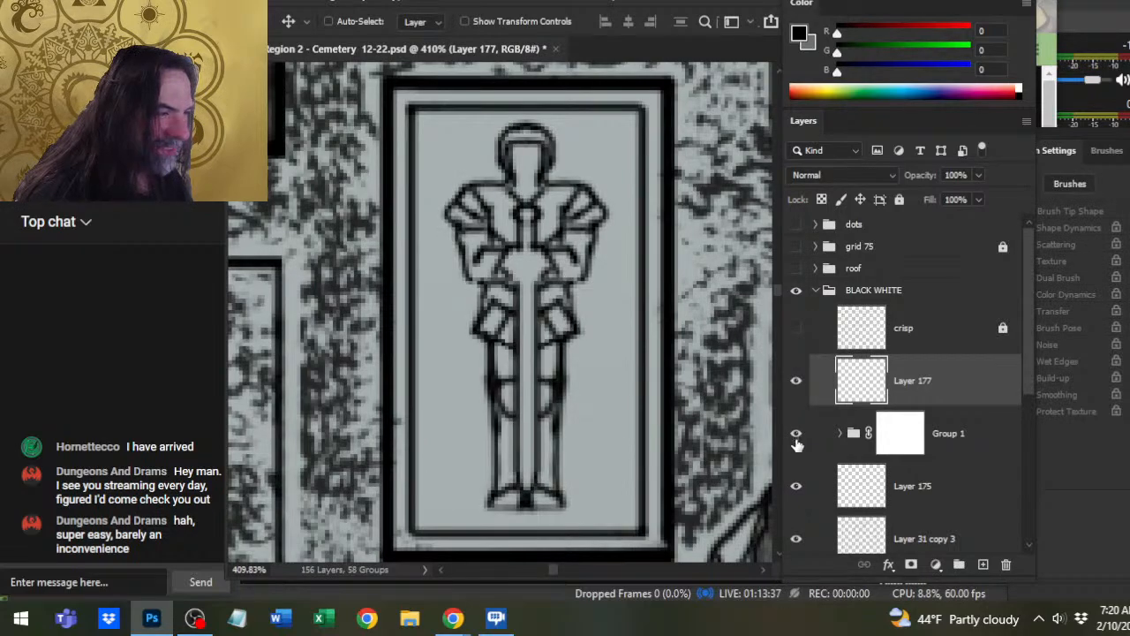
pyautogui.click(901, 433)
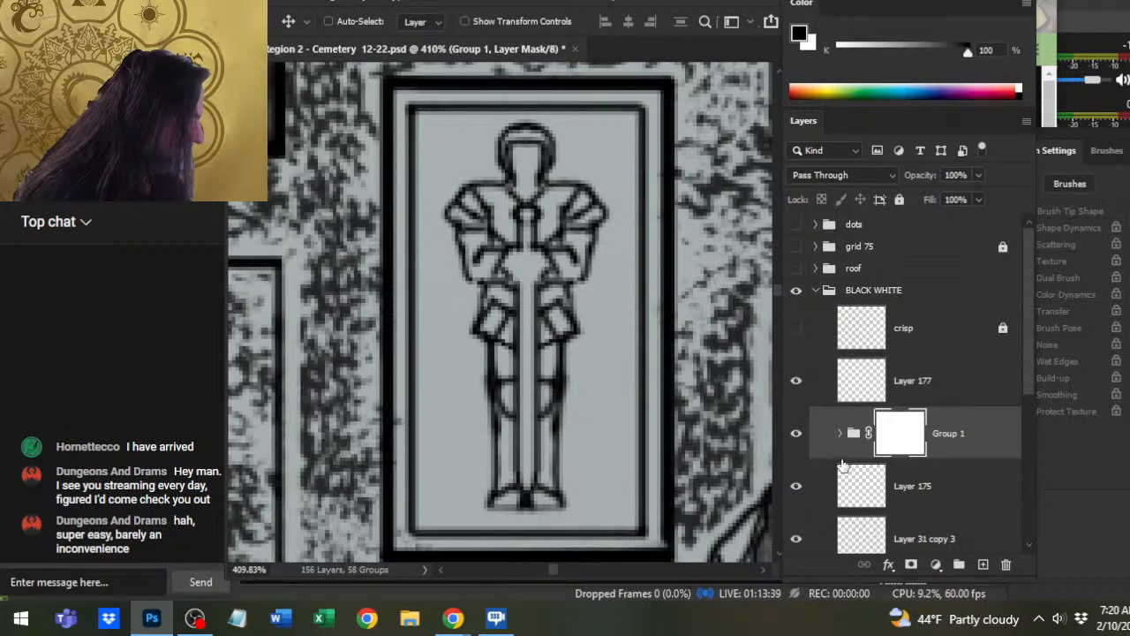
pyautogui.press('b')
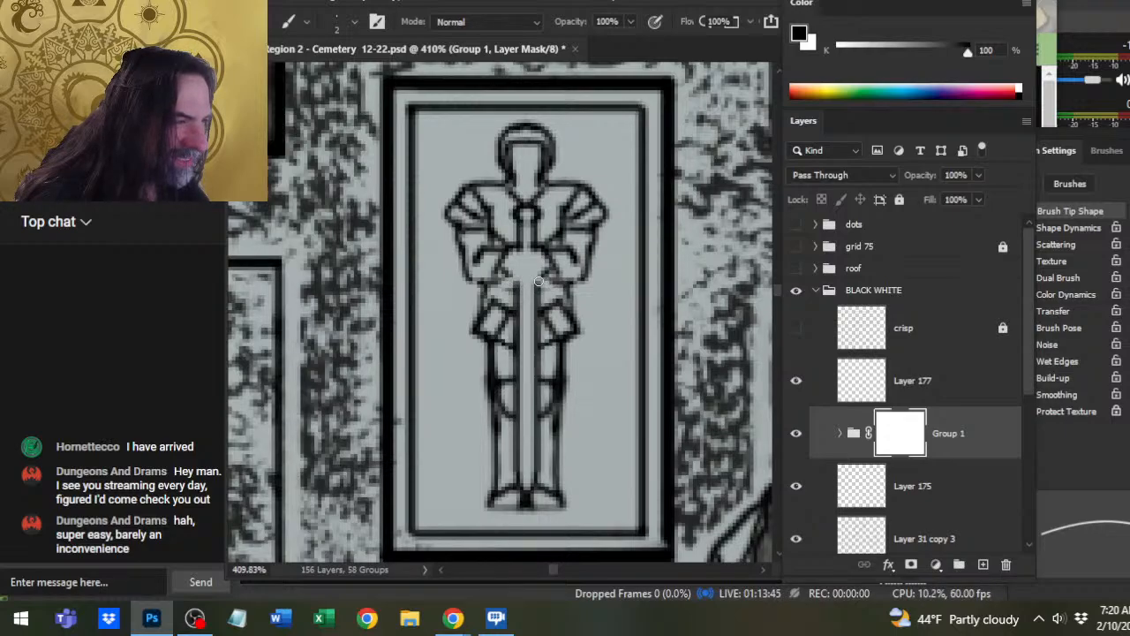
# - On a new layer above the sword, draw the knight's hands around the hilt with black 2 px brush strokes
pyautogui.click(870, 391)
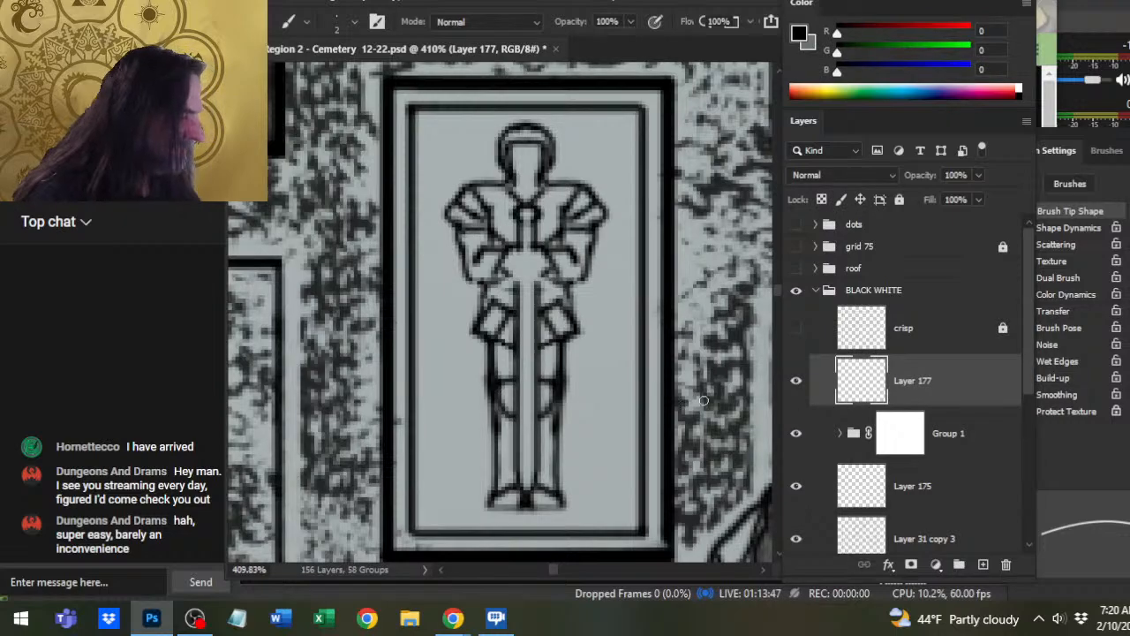
pyautogui.click(983, 564)
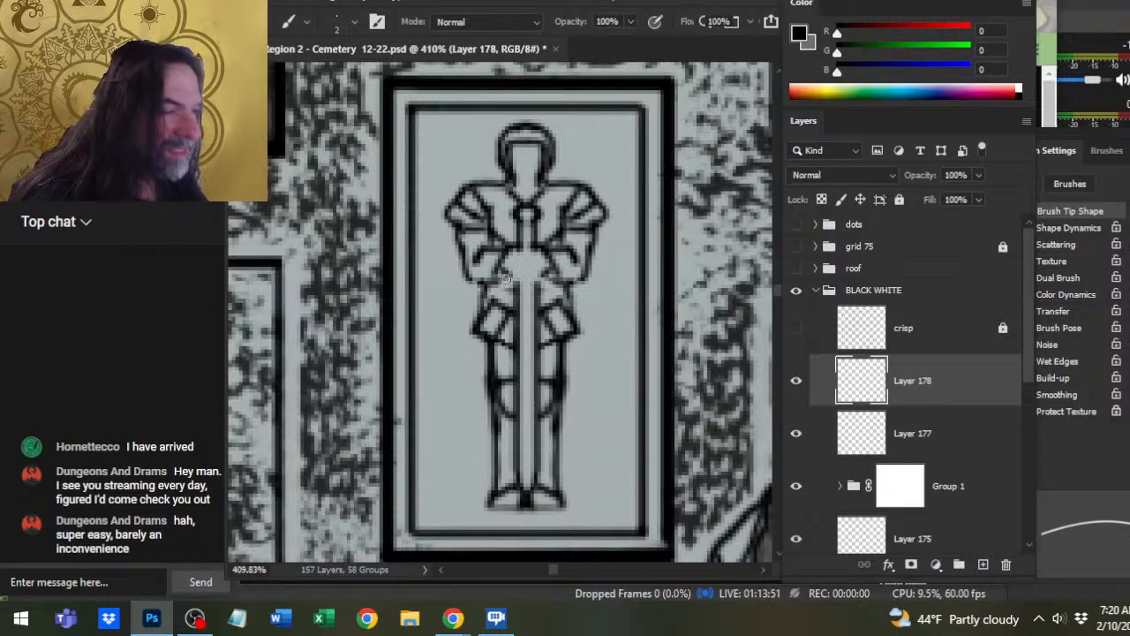
pyautogui.press('[')
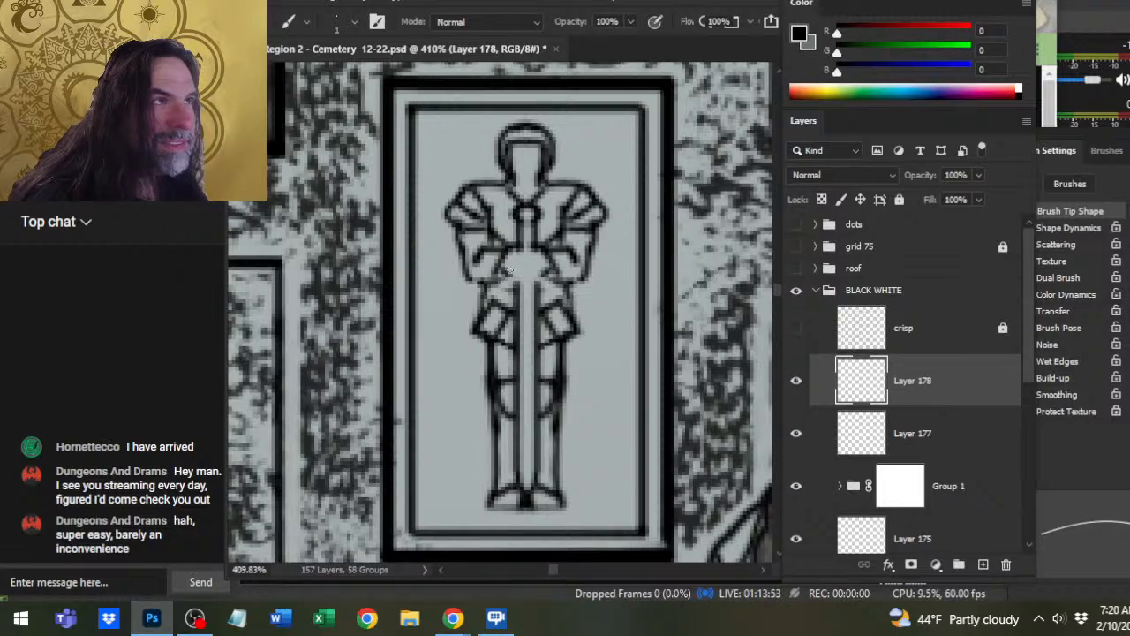
pyautogui.press(']')
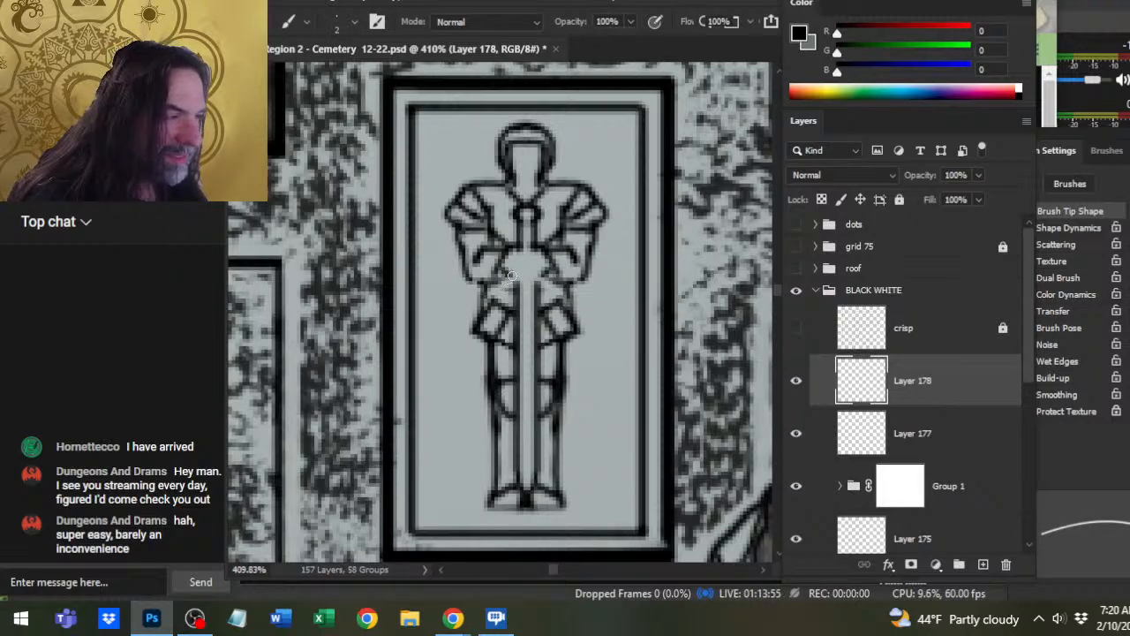
pyautogui.keyDown('shift'); pyautogui.click(512, 276); pyautogui.keyUp('shift')
pyautogui.moveTo(500, 295); pyautogui.dragTo(519, 283)
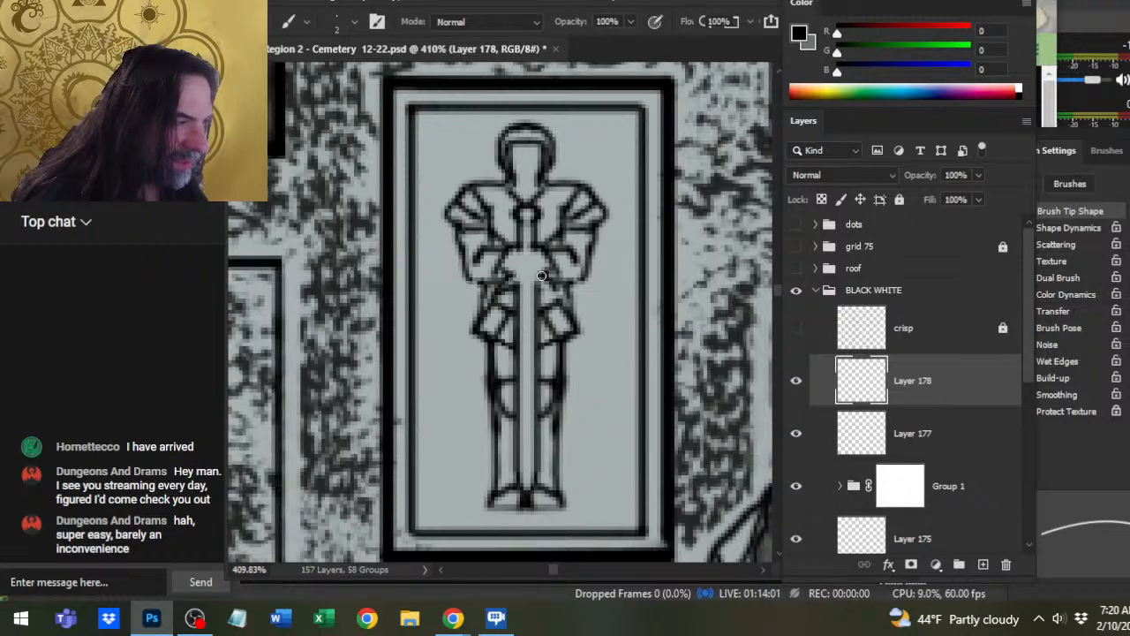
pyautogui.moveTo(557, 272); pyautogui.dragTo(535, 293)
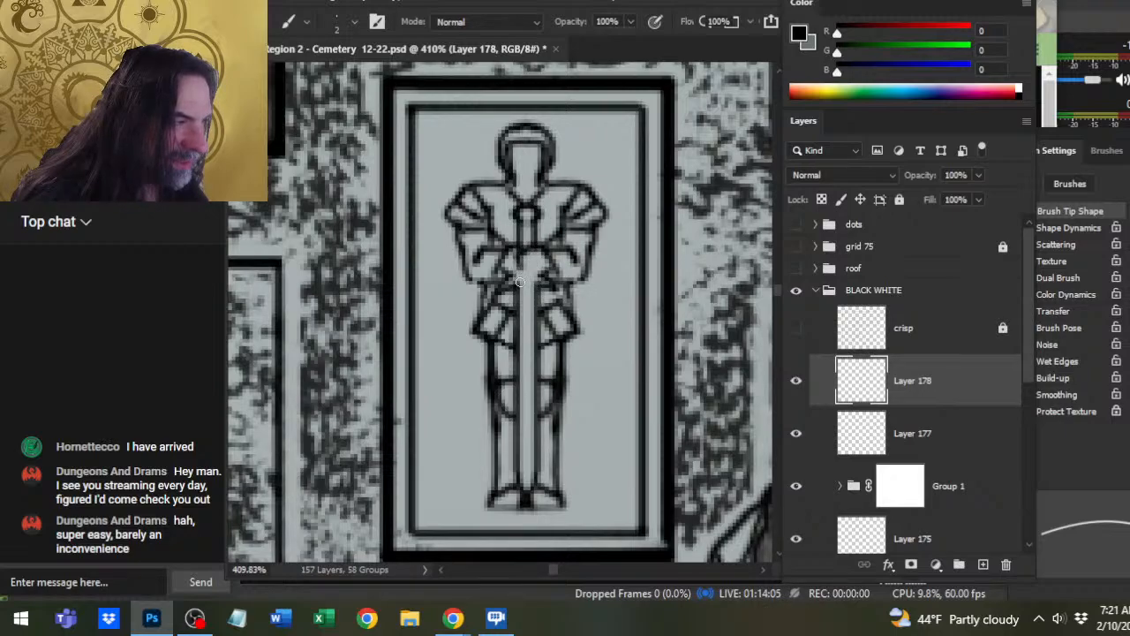
pyautogui.moveTo(526, 278)
pyautogui.mouseDown()
pyautogui.moveTo(546, 283)
pyautogui.moveTo(509, 262)
pyautogui.moveTo(511, 279)
pyautogui.moveTo(503, 265)
pyautogui.mouseUp()
# - Add black line detail at the knight's waist just below the hands with the 2 px brush
pyautogui.press('z')
pyautogui.moveTo(598, 330); pyautogui.dragTo(548, 331)
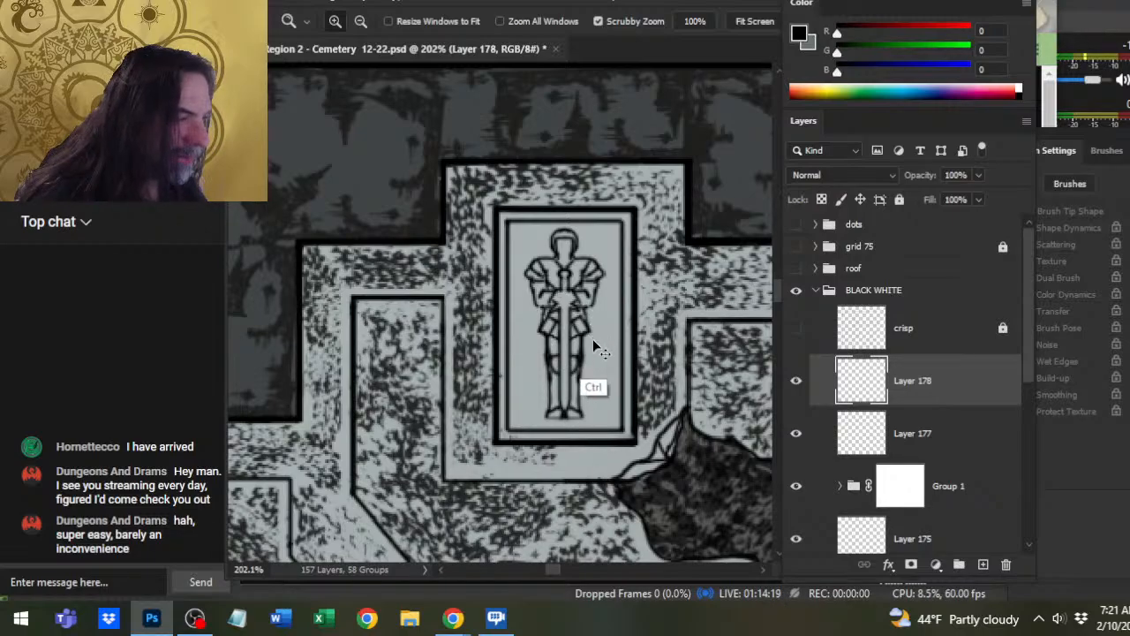
pyautogui.moveTo(581, 312); pyautogui.dragTo(659, 325)
pyautogui.press('b')
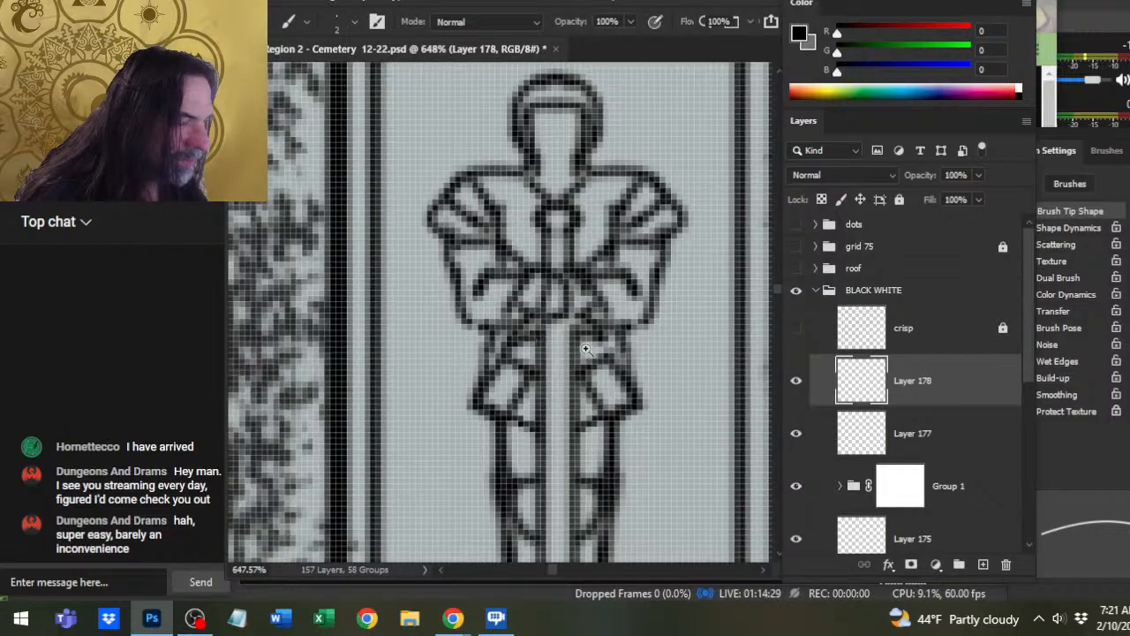
pyautogui.press('z')
pyautogui.scroll(-4, 600, 360)
pyautogui.scroll(3, 600, 360)
pyautogui.press('b')
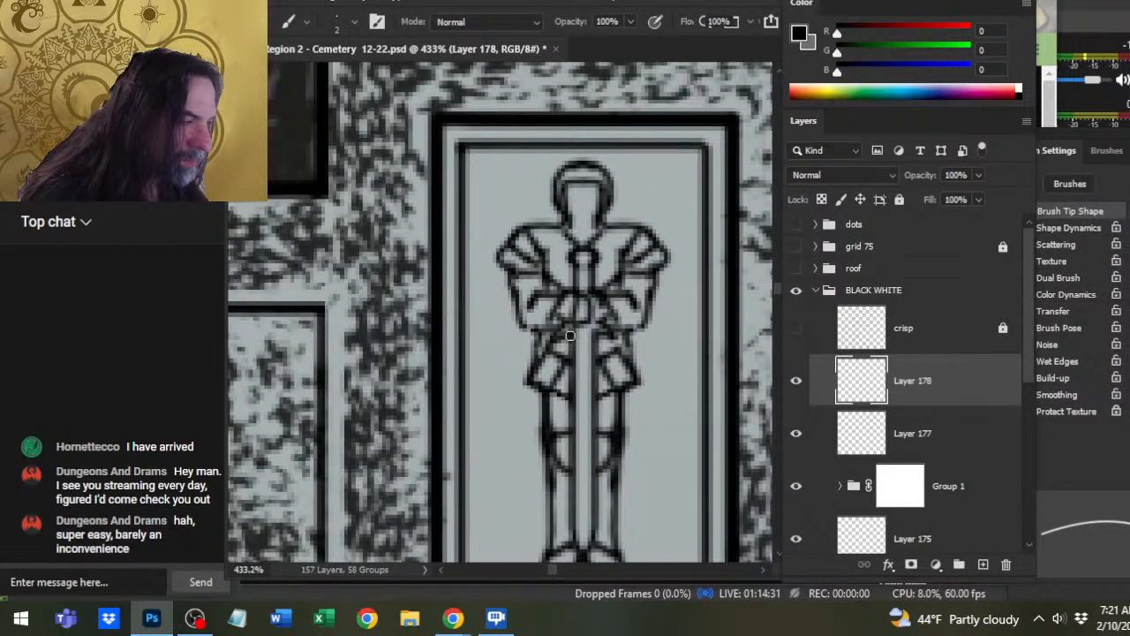
pyautogui.press('z')
pyautogui.scroll(-3, 676, 449)
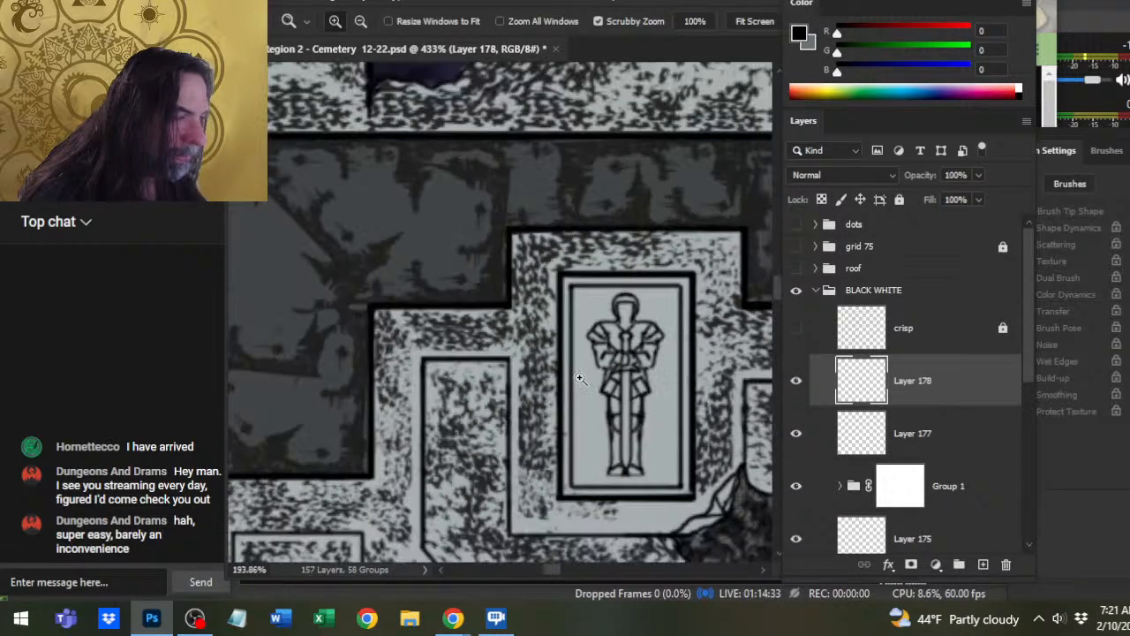
pyautogui.moveTo(676, 449); pyautogui.dragTo(606, 366)
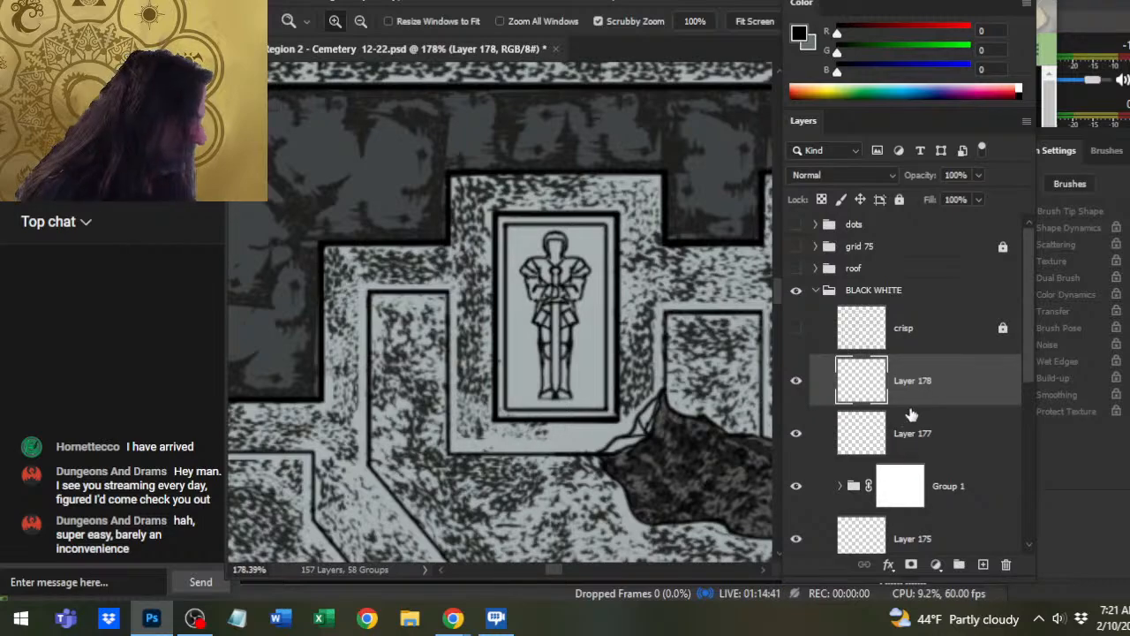
# - Merge the hands layer, the sword layer and the masked figure group into a single knight layer
pyautogui.scroll(-2, 1016, 380)
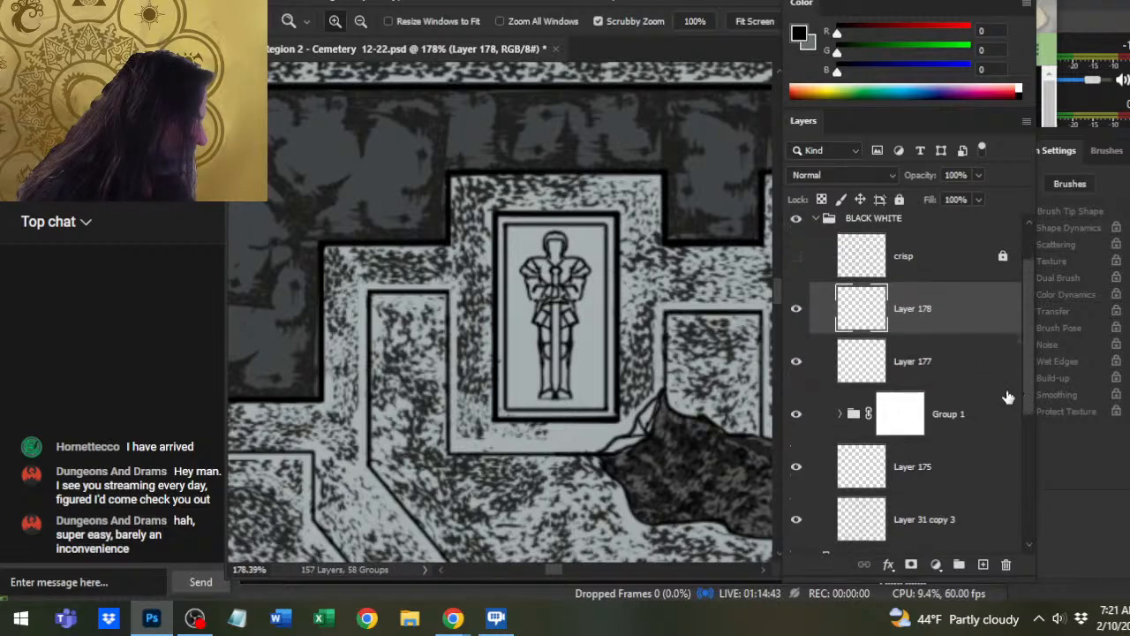
pyautogui.keyDown('shift'); pyautogui.click(963, 417); pyautogui.keyUp('shift')
pyautogui.rightClick(961, 415)
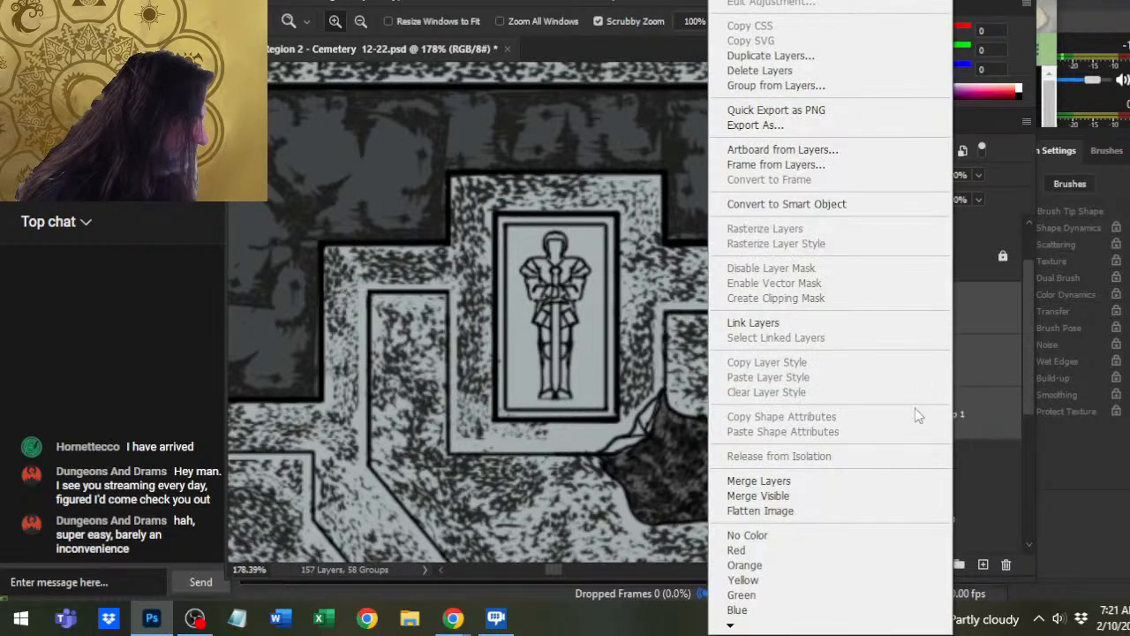
pyautogui.click(833, 480)
pyautogui.click(796, 311)
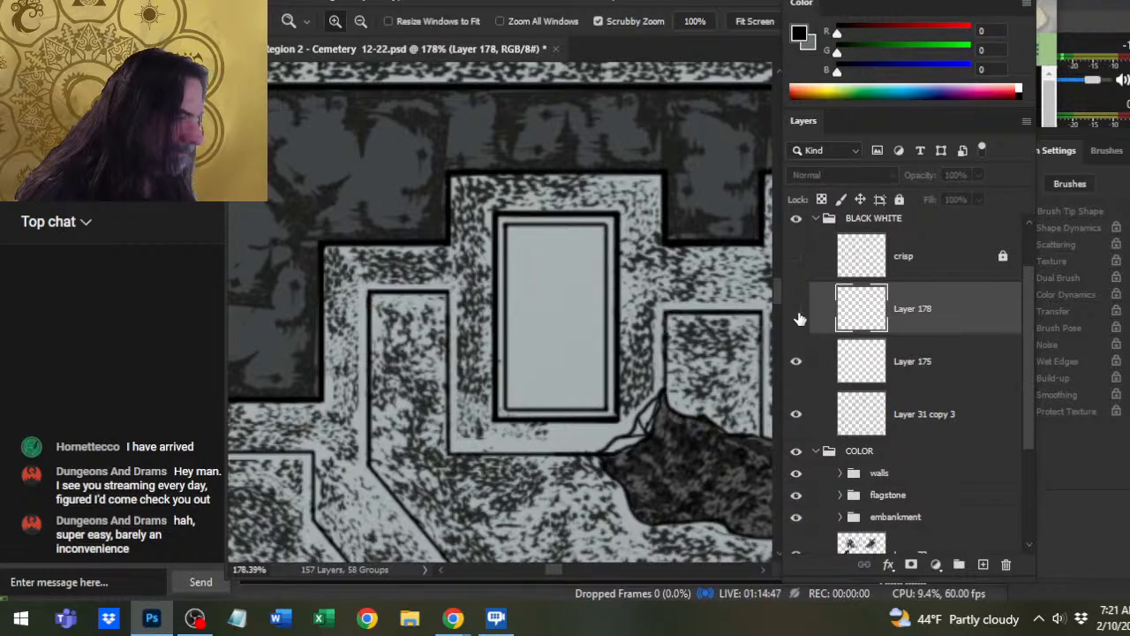
pyautogui.click(796, 311)
pyautogui.moveTo(697, 356); pyautogui.dragTo(570, 308)
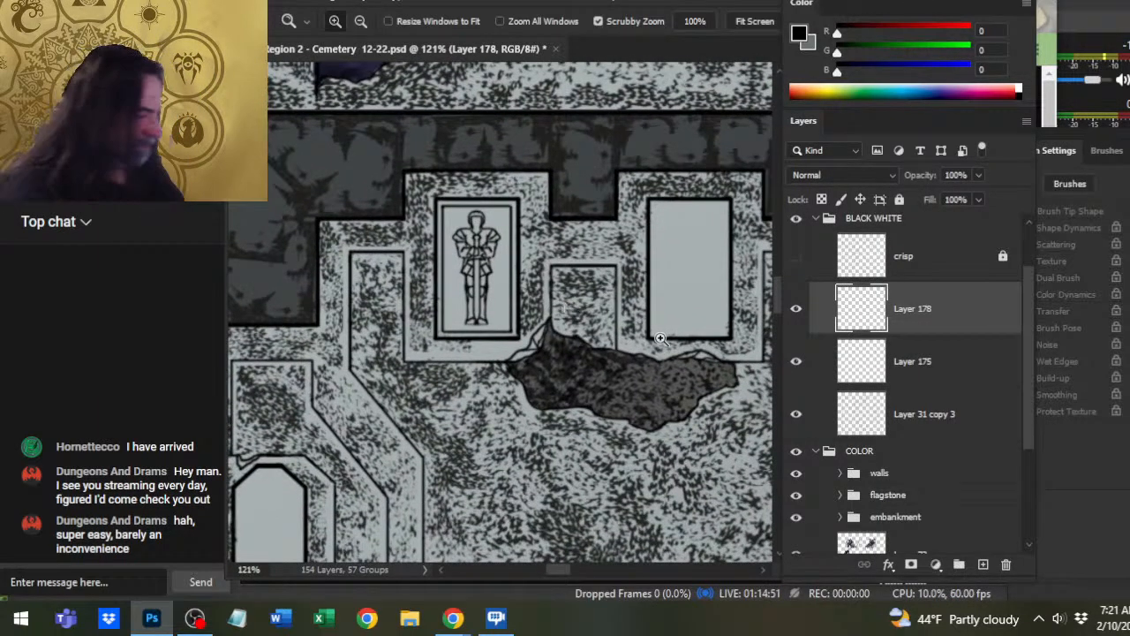
pyautogui.click(798, 364)
pyautogui.click(797, 364)
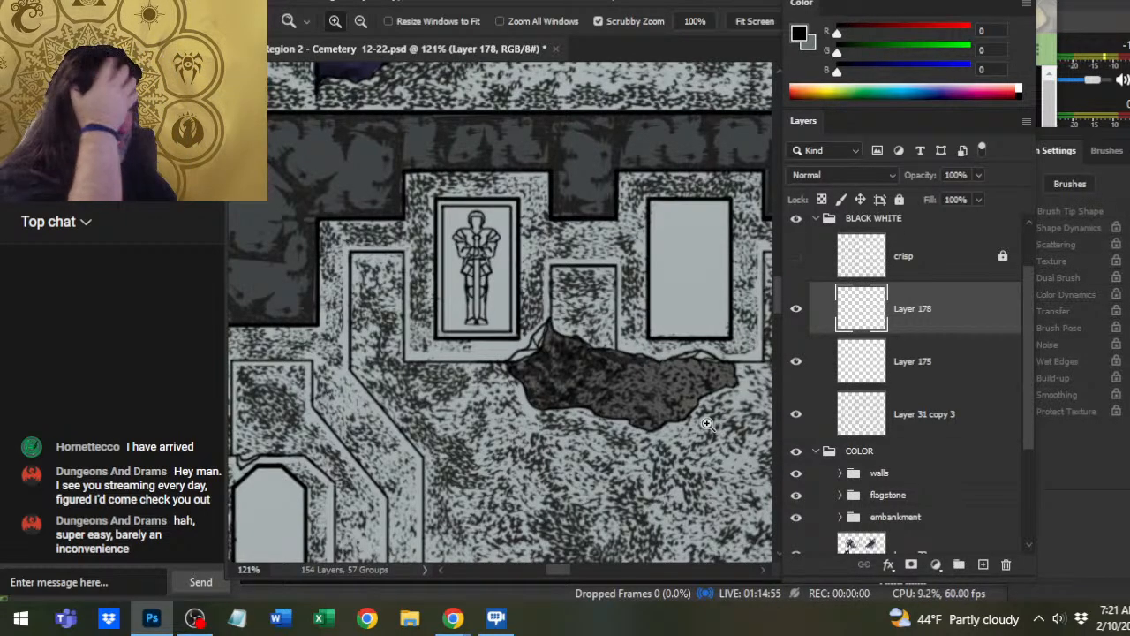
# - Draw a 2 px black line along the soles of the knight's feet and trim it with a 6 px eraser
pyautogui.moveTo(413, 367); pyautogui.dragTo(404, 386)
pyautogui.press('b')
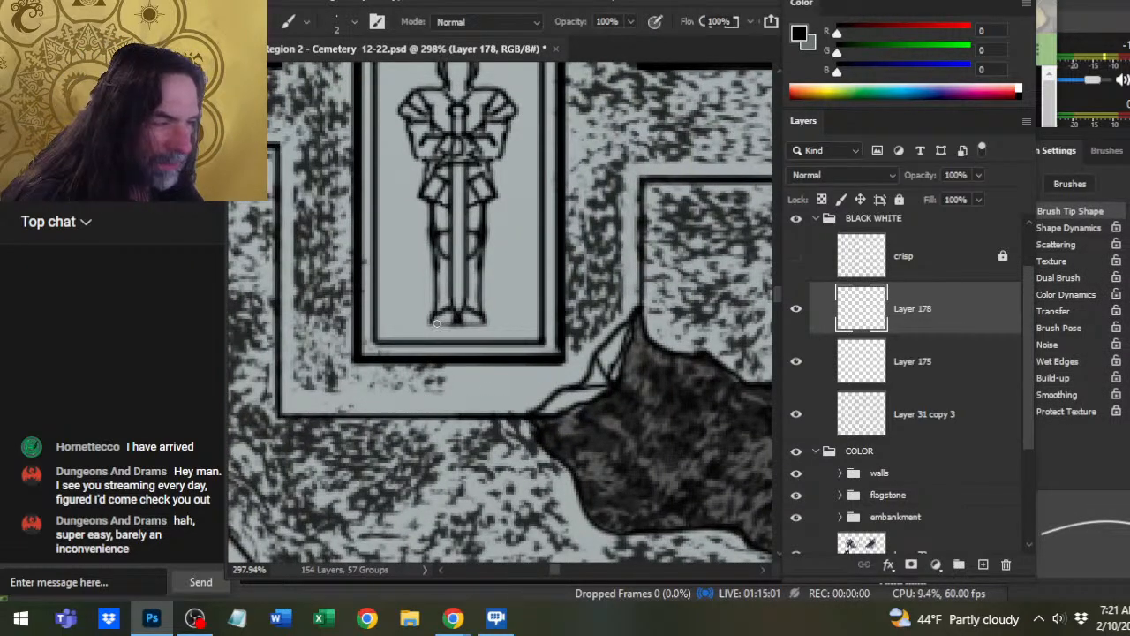
pyautogui.moveTo(436, 324); pyautogui.dragTo(480, 323)
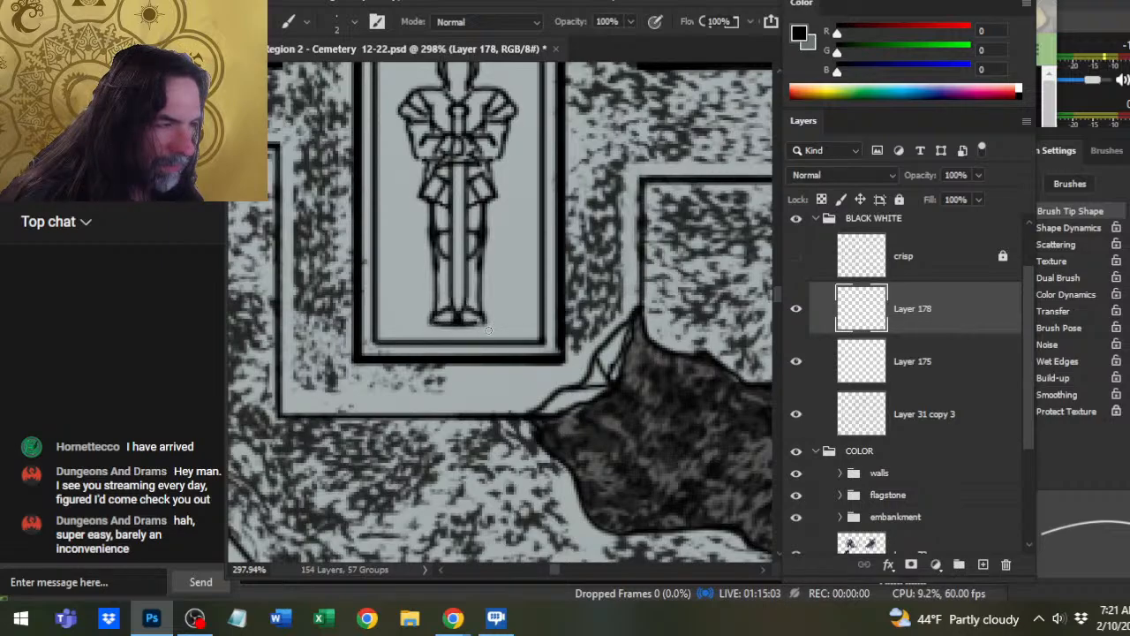
pyautogui.press('e')
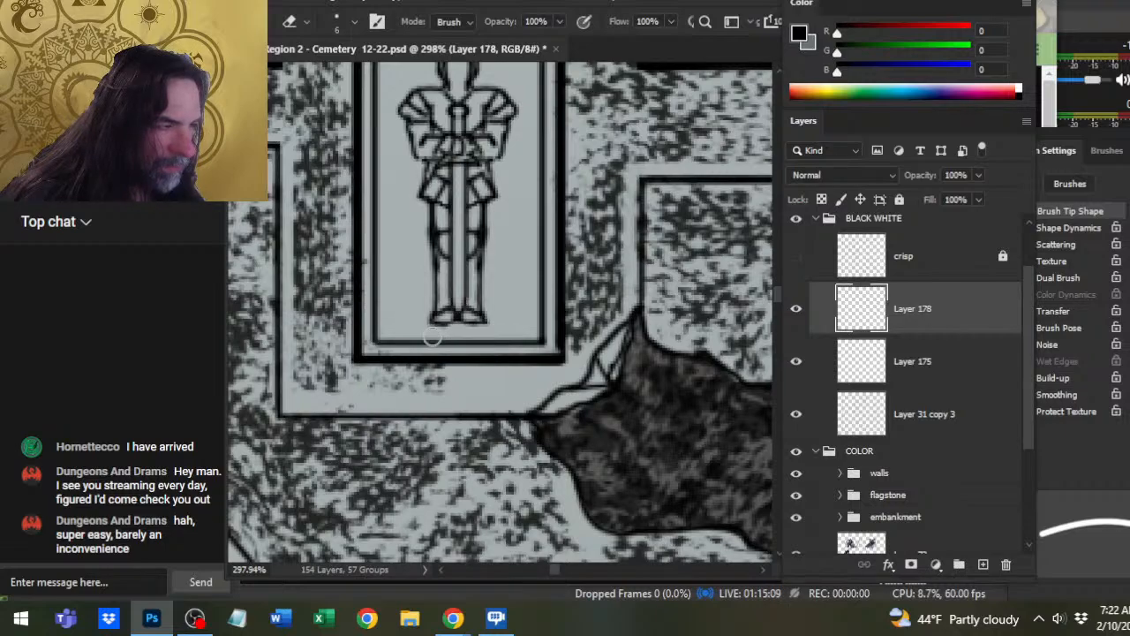
# - Draw small facial features on the carved knight with a black 2 px brush, thinning them with a small eraser
pyautogui.press('z')
pyautogui.moveTo(538, 333); pyautogui.dragTo(516, 348)
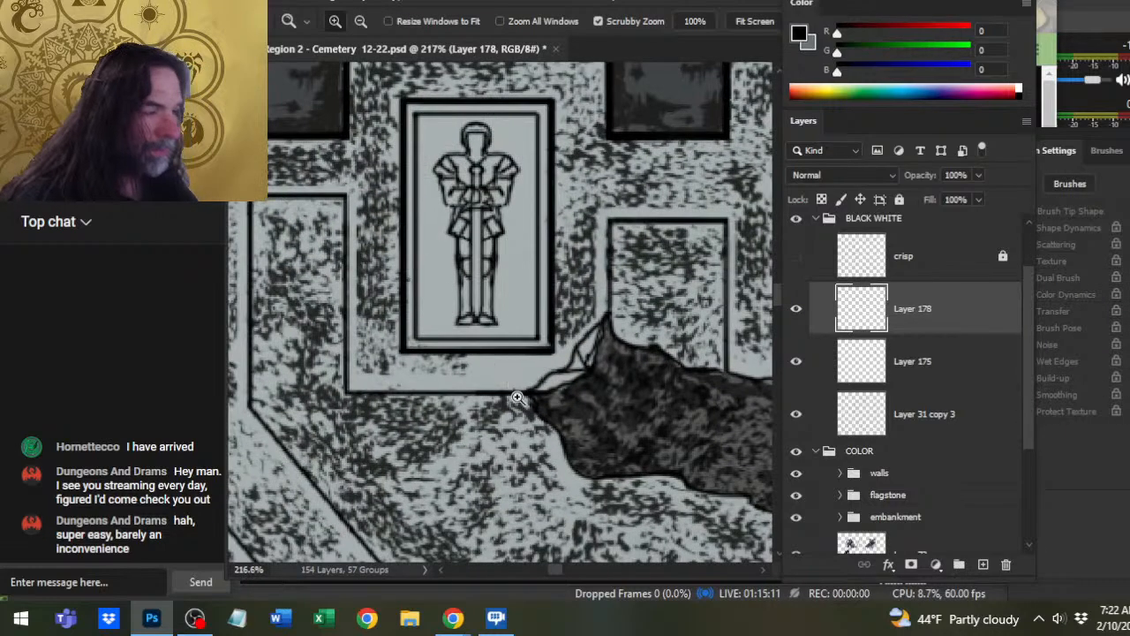
pyautogui.moveTo(533, 230); pyautogui.dragTo(558, 277)
pyautogui.moveTo(505, 209); pyautogui.dragTo(540, 203)
pyautogui.press('b')
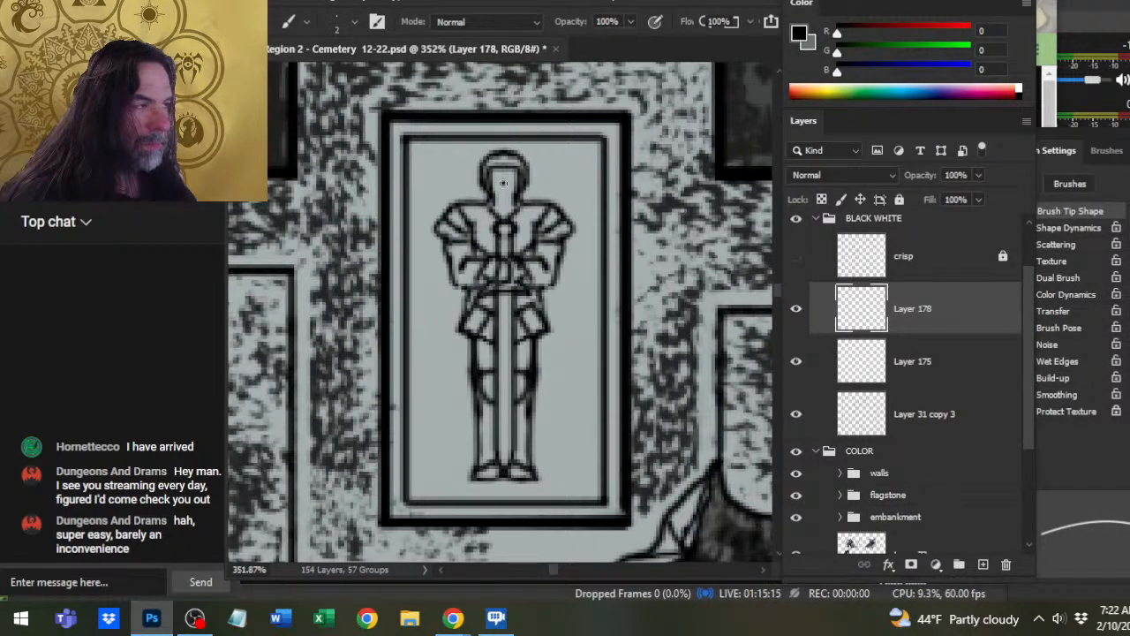
pyautogui.press('e')
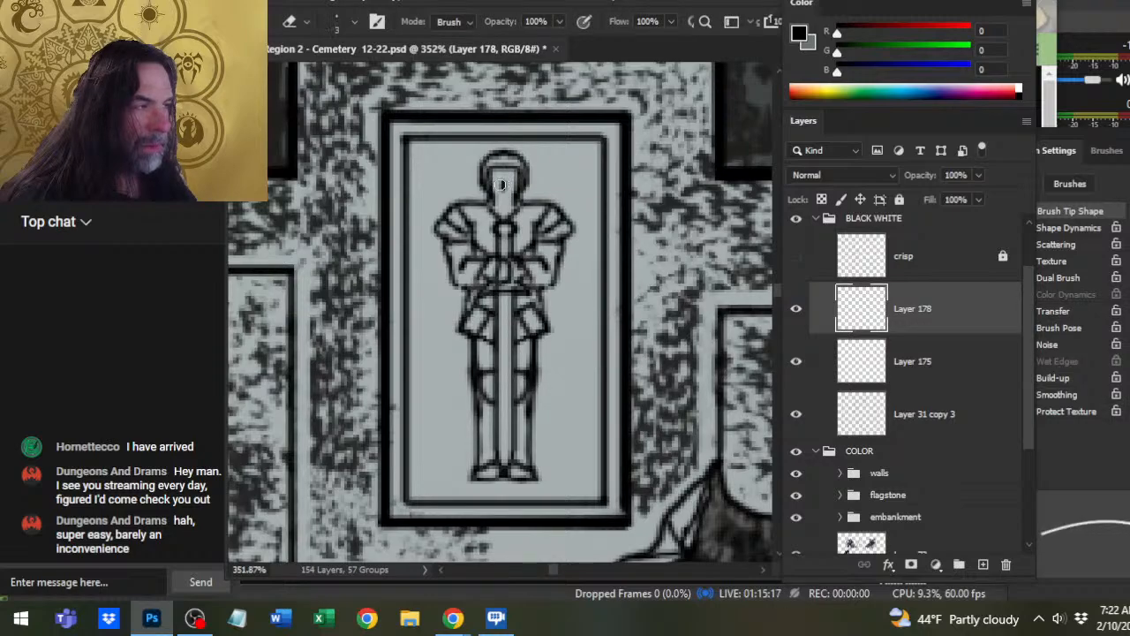
pyautogui.press('b')
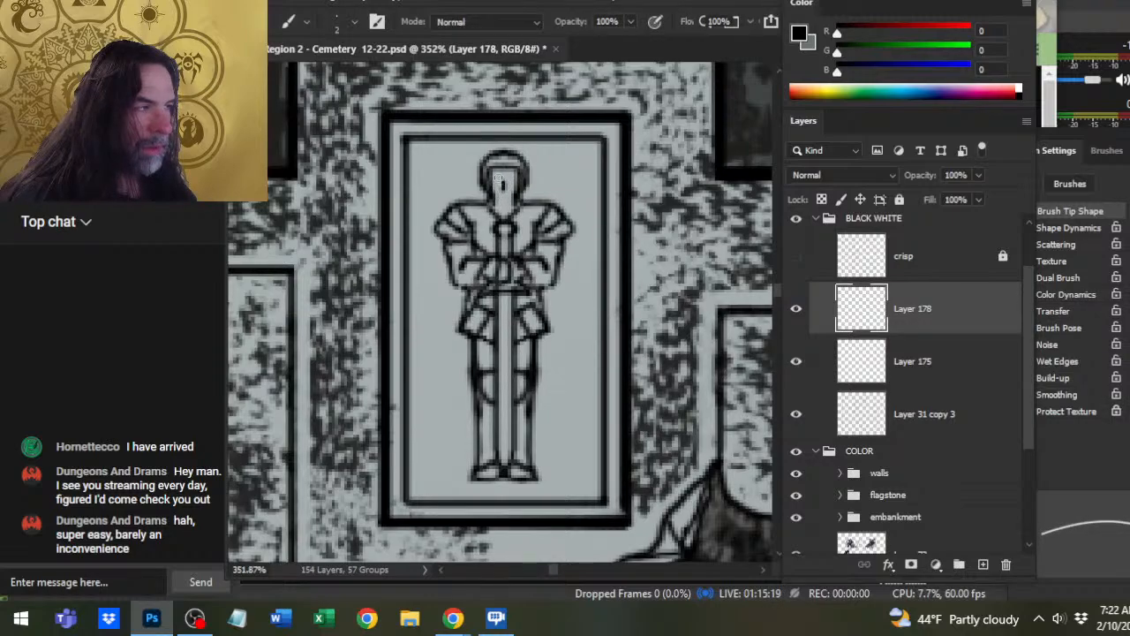
pyautogui.press('e')
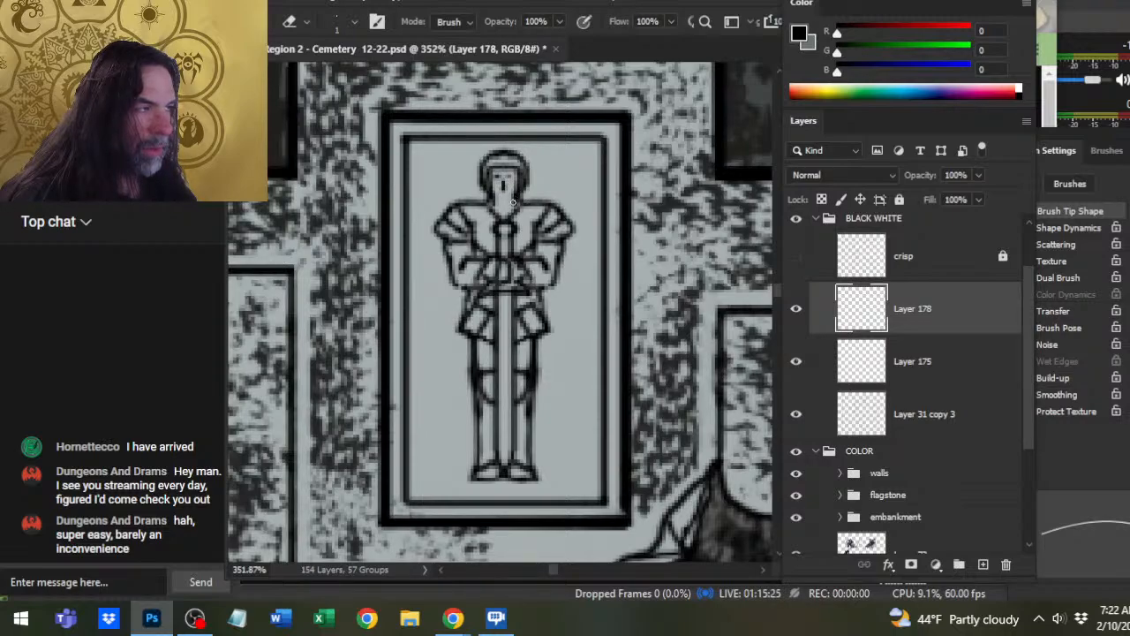
pyautogui.press('b')
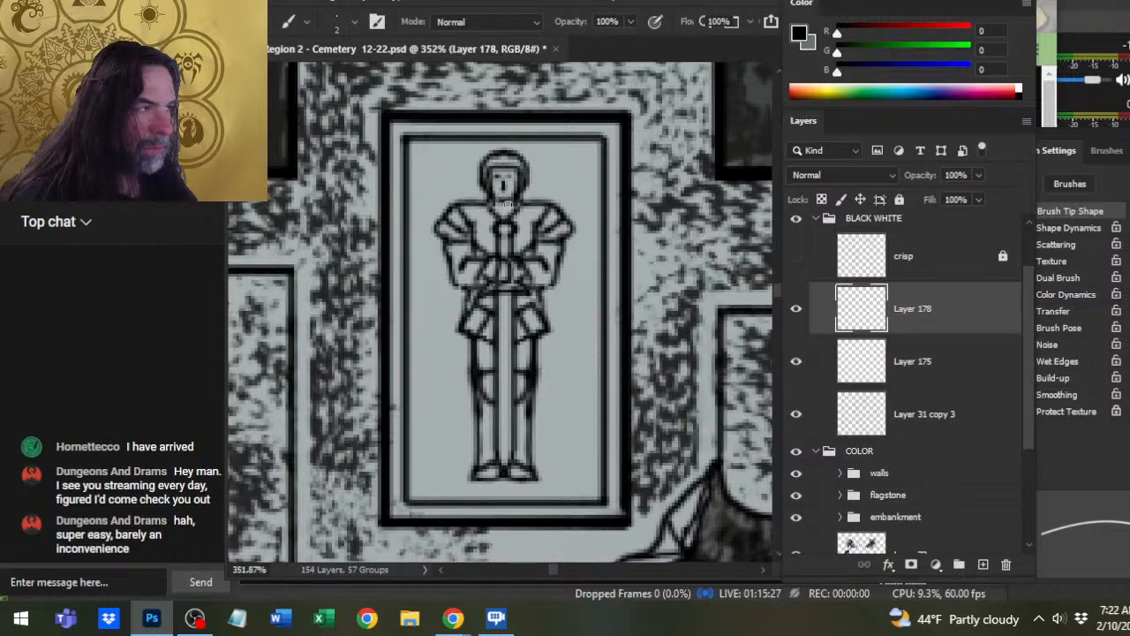
# - Narrow the knight's helmet by trimming its outer edges with a 1 px eraser and redrawing the outline with a 2 px brush
pyautogui.press('e')
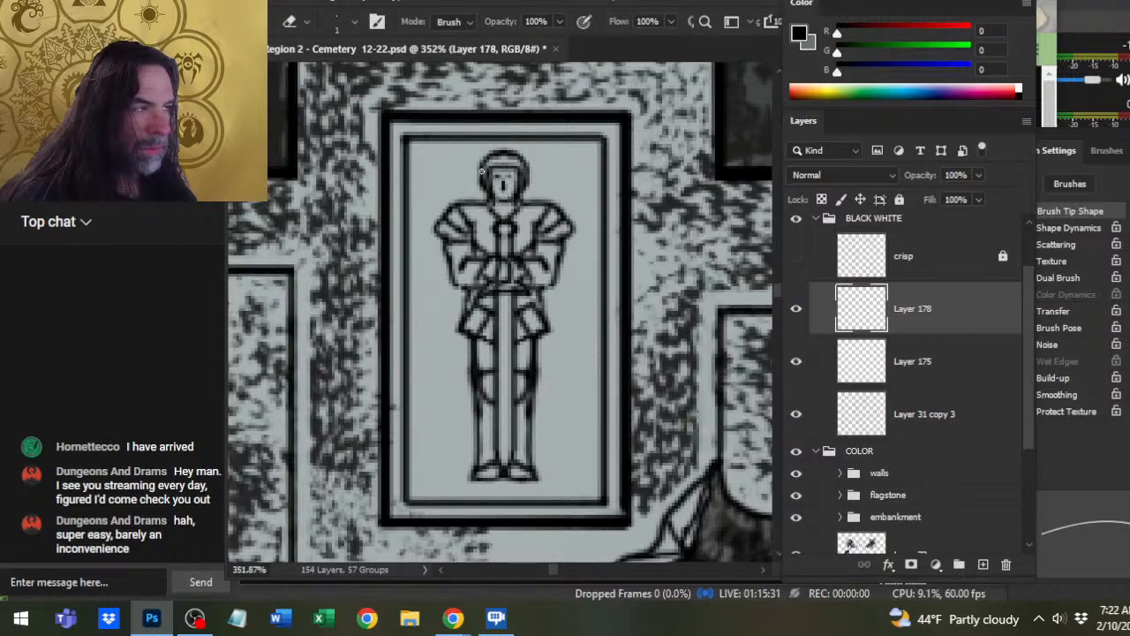
pyautogui.press('b')
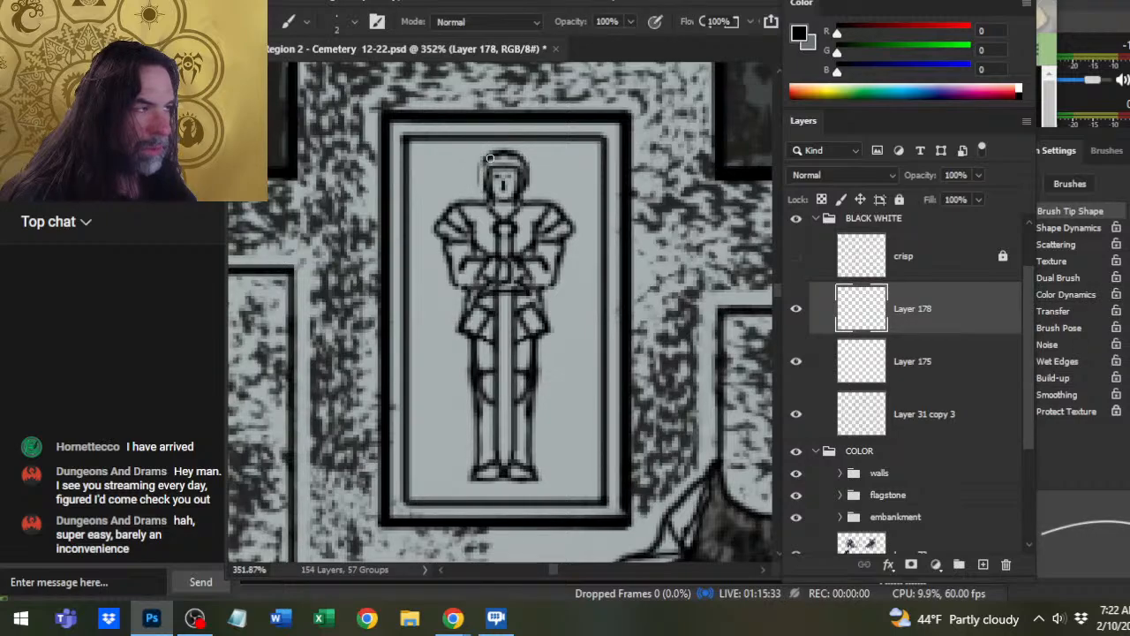
pyautogui.moveTo(484, 154); pyautogui.dragTo(487, 201)
pyautogui.press('e')
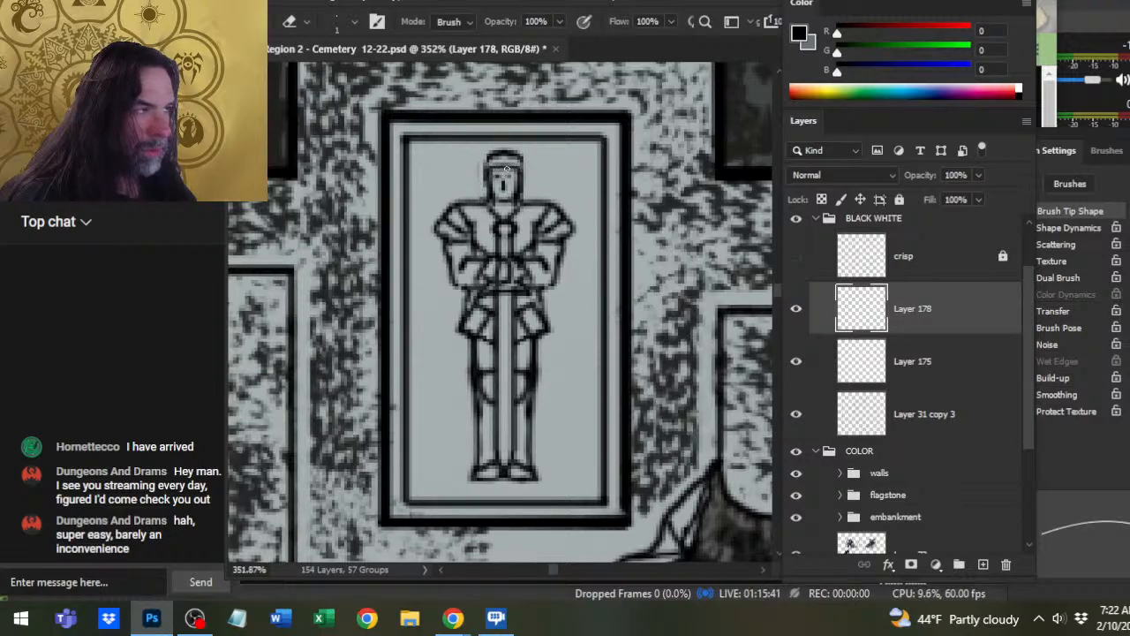
# - Rework the knight's eyes into a dark line beneath the helmet brim, alternating the 1 px eraser and 2 px brush
pyautogui.moveTo(507, 169)
pyautogui.mouseDown()
pyautogui.moveTo(499, 177)
pyautogui.moveTo(516, 176)
pyautogui.mouseUp()
pyautogui.press('b')
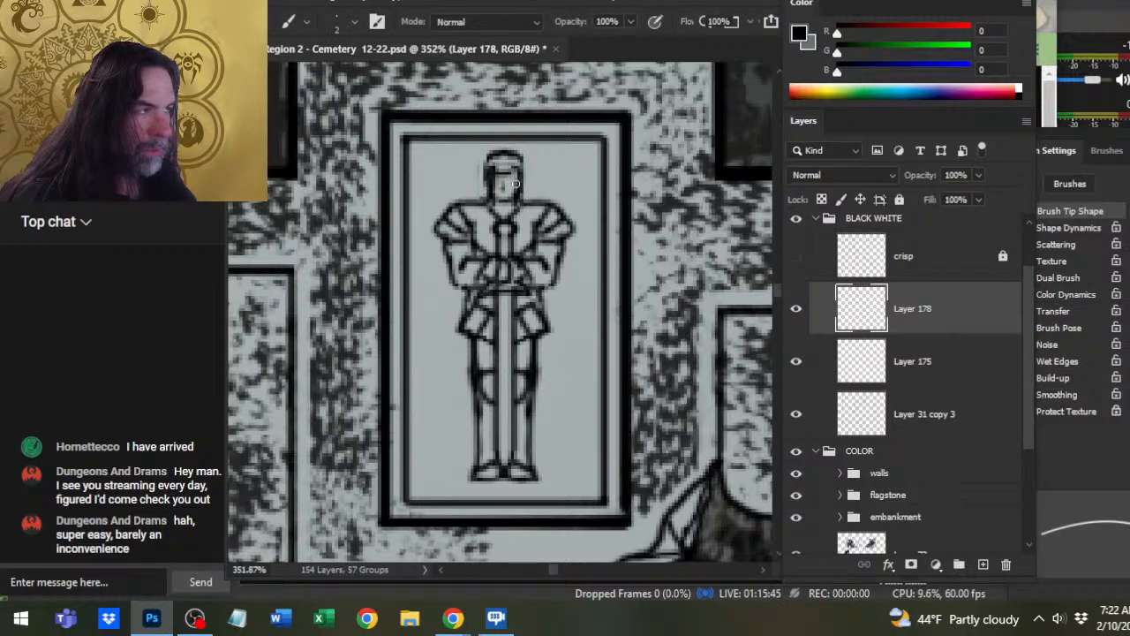
pyautogui.press('e')
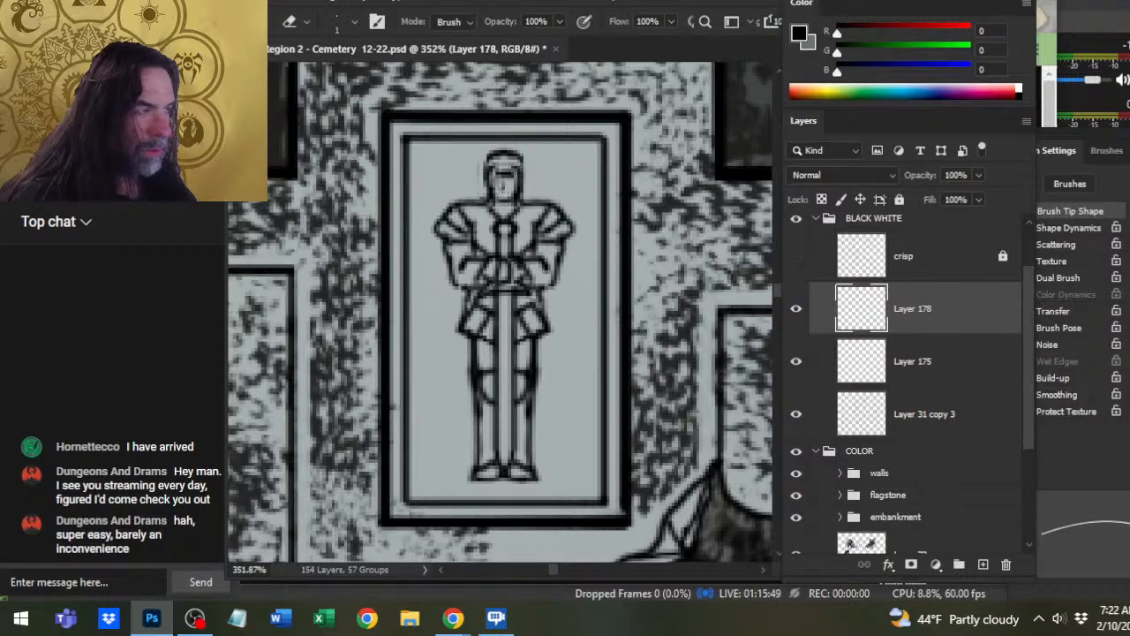
pyautogui.press('b')
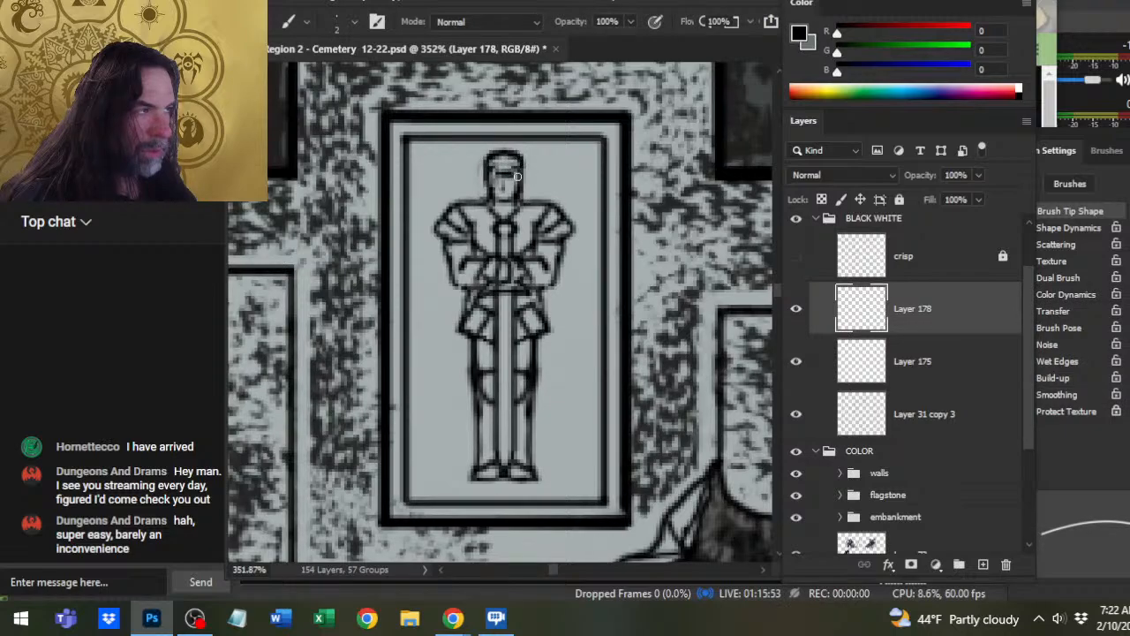
# - Reshape the tops of the knight's shoulders beside the neck with the 1 px eraser and black 2 px brush strokes
pyautogui.press('e')
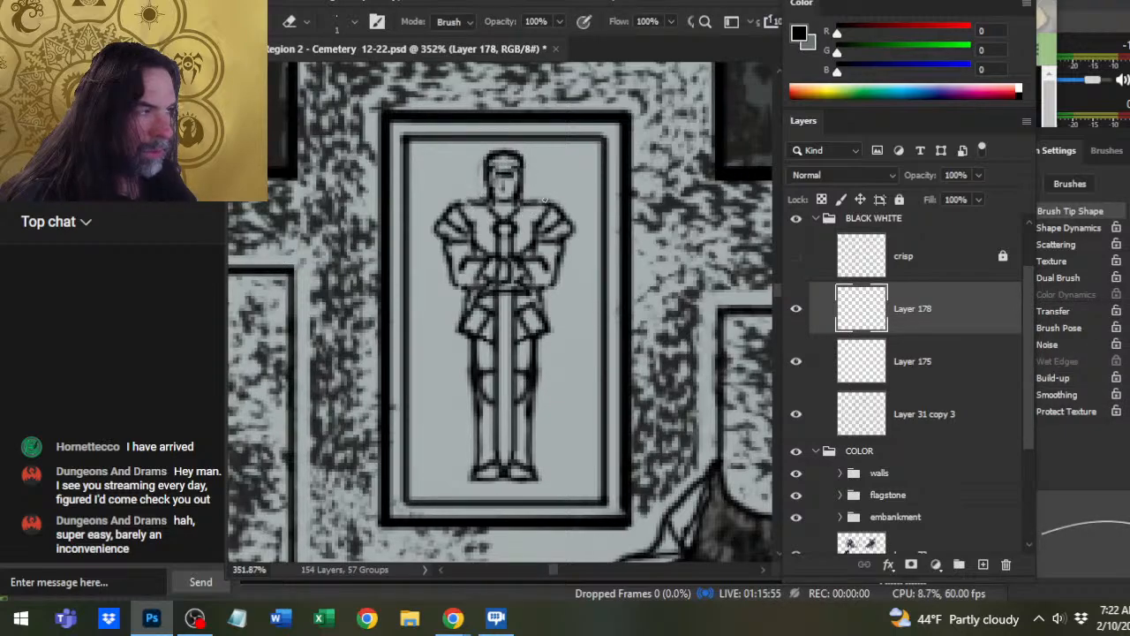
pyautogui.press('b')
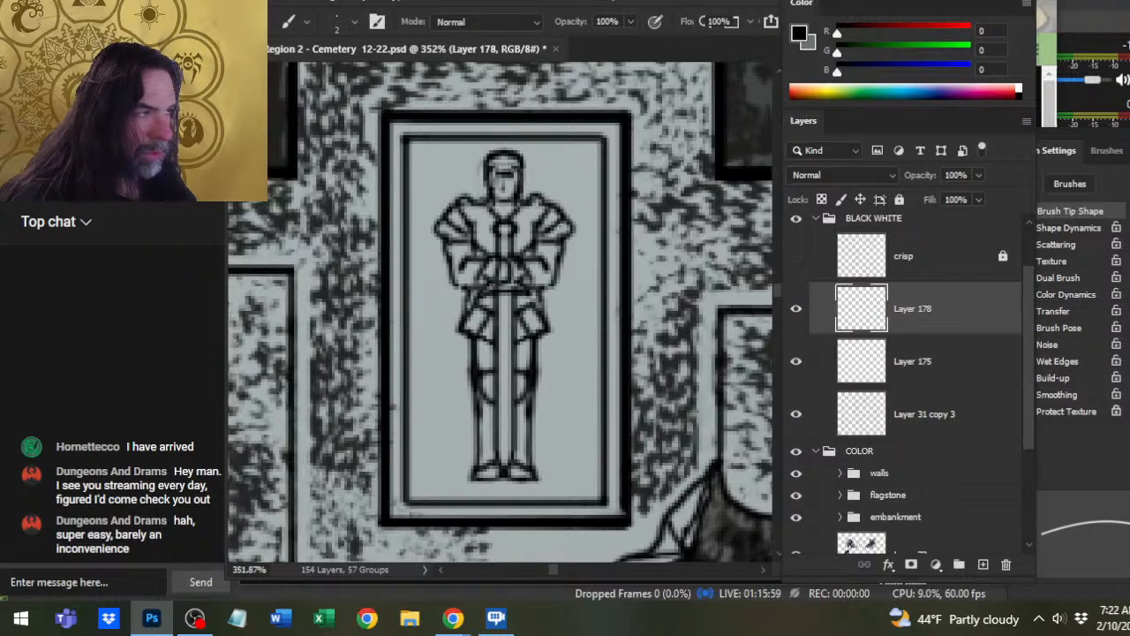
pyautogui.press('e')
pyautogui.press('b')
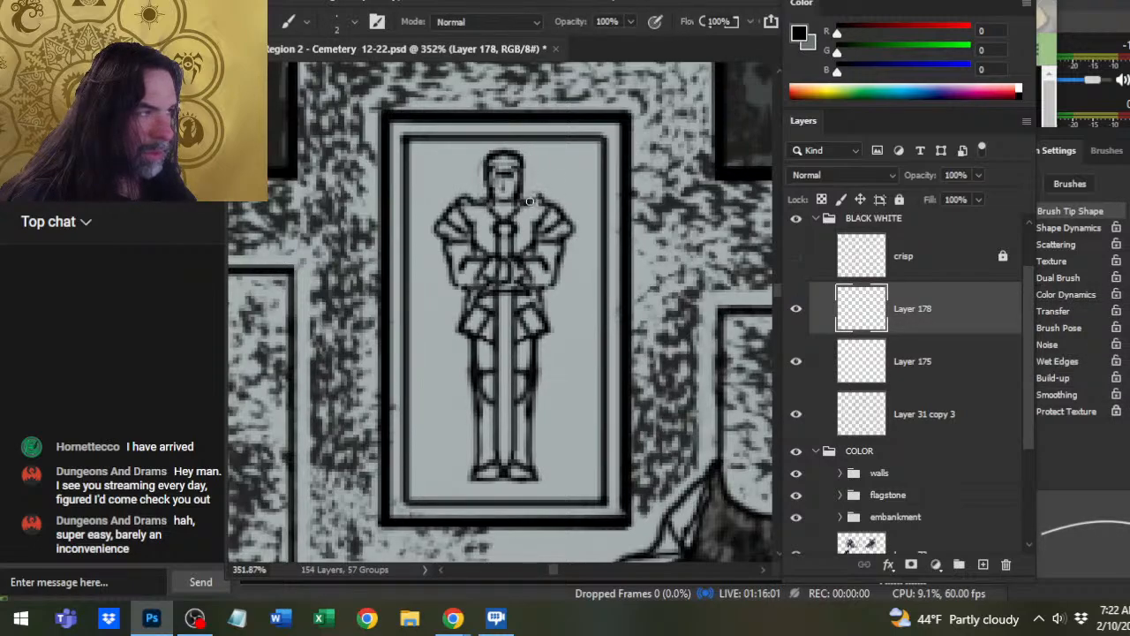
pyautogui.moveTo(531, 202)
pyautogui.mouseDown()
pyautogui.moveTo(543, 219)
pyautogui.moveTo(454, 223)
pyautogui.mouseUp()
pyautogui.press('e')
# - Lasso the knight's upper body from the helmet to the waist and cut and paste it in place onto a new layer
pyautogui.hotkey('ctrl', 'space')
pyautogui.moveTo(616, 329)
pyautogui.mouseDown()
pyautogui.moveTo(559, 312)
pyautogui.moveTo(601, 288)
pyautogui.mouseUp()
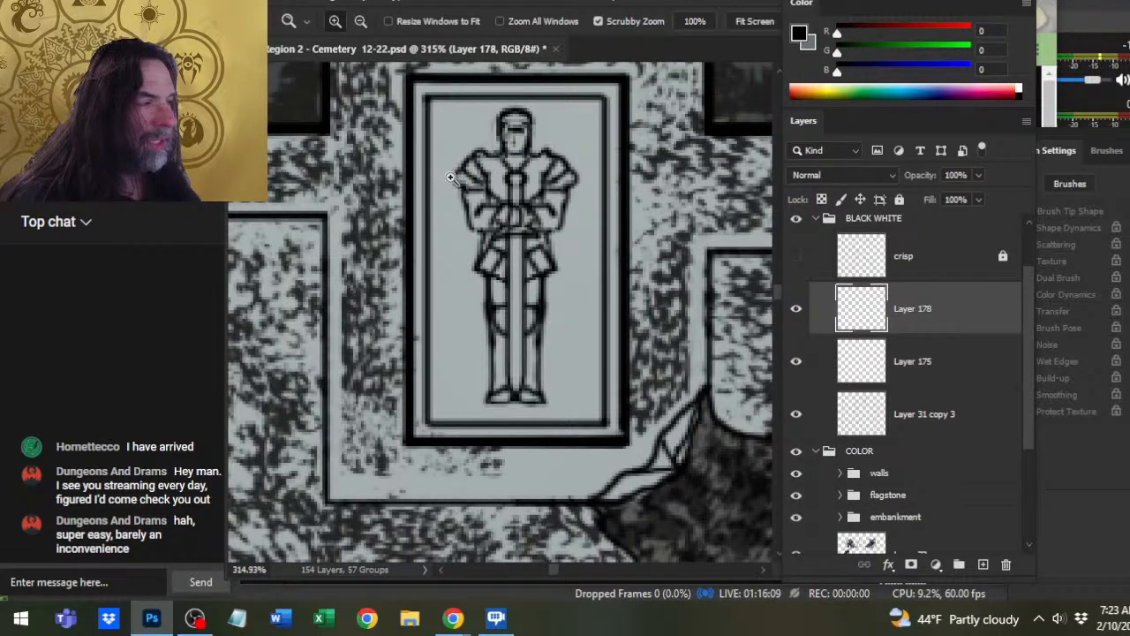
pyautogui.press('l')
pyautogui.moveTo(460, 125); pyautogui.dragTo(489, 114)
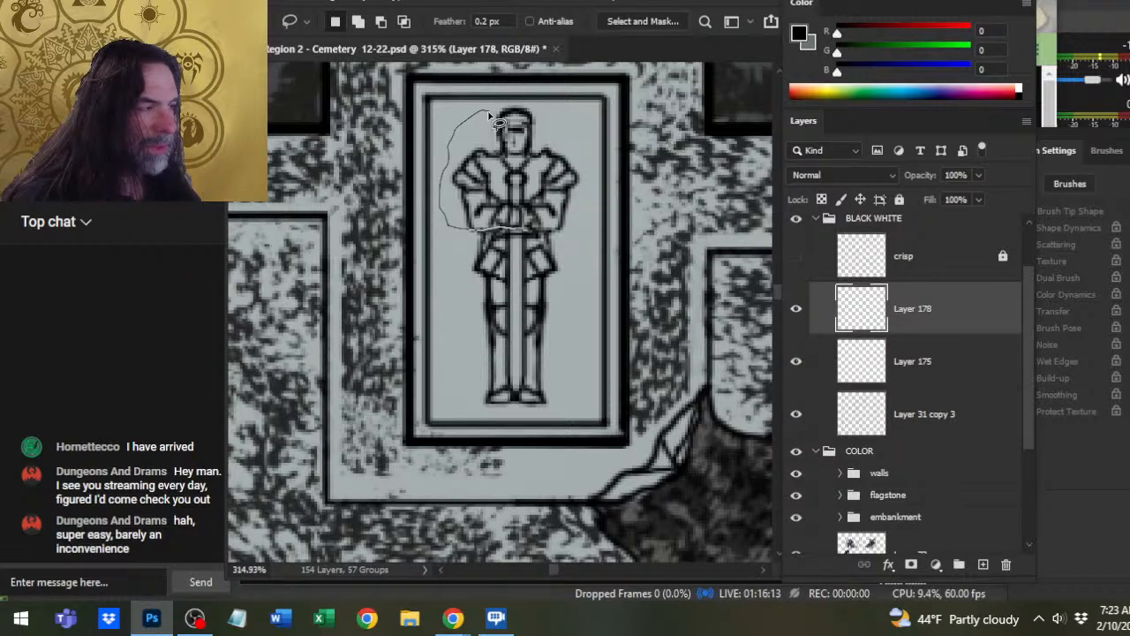
pyautogui.moveTo(489, 113); pyautogui.dragTo(492, 112)
pyautogui.hotkey('ctrl', 'x')
pyautogui.hotkey('ctrl', 'shift', 'v')
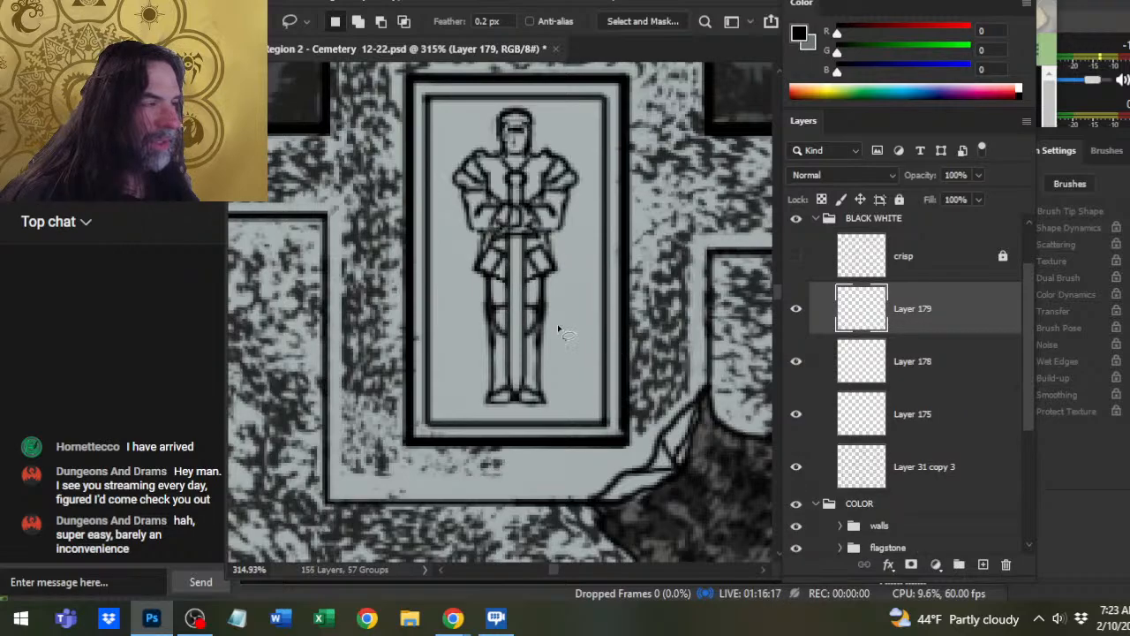
# - Scale the knight's upper body to 93.75% width and shift it to X 1950.50 px, centred over the legs
pyautogui.rightClick(533, 250)
pyautogui.click(612, 408)
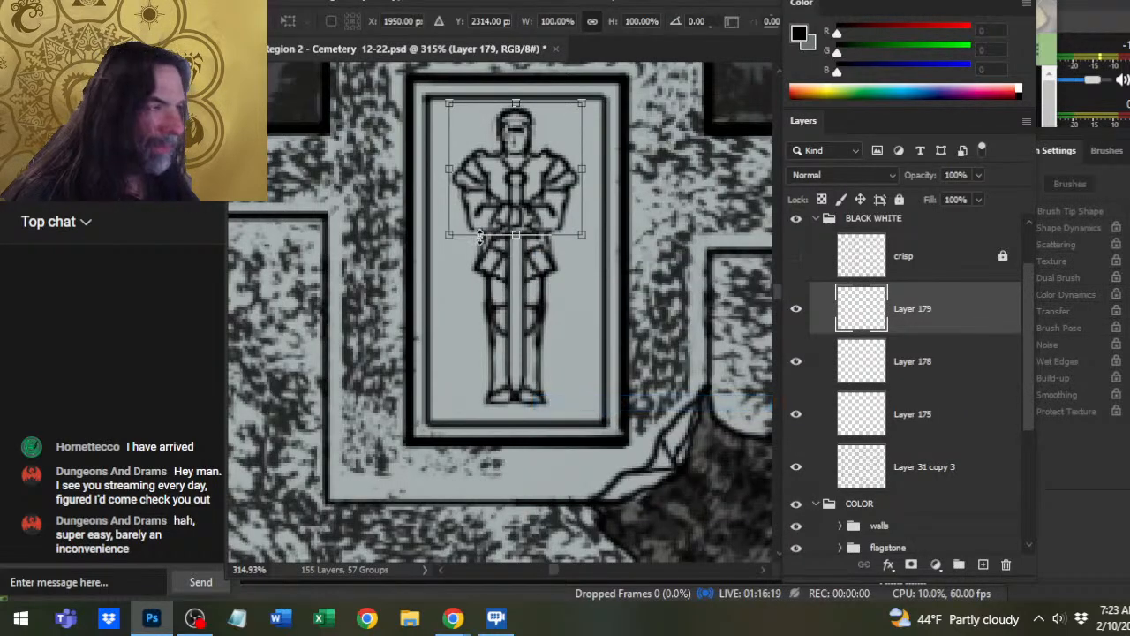
pyautogui.moveTo(447, 180); pyautogui.dragTo(458, 175)
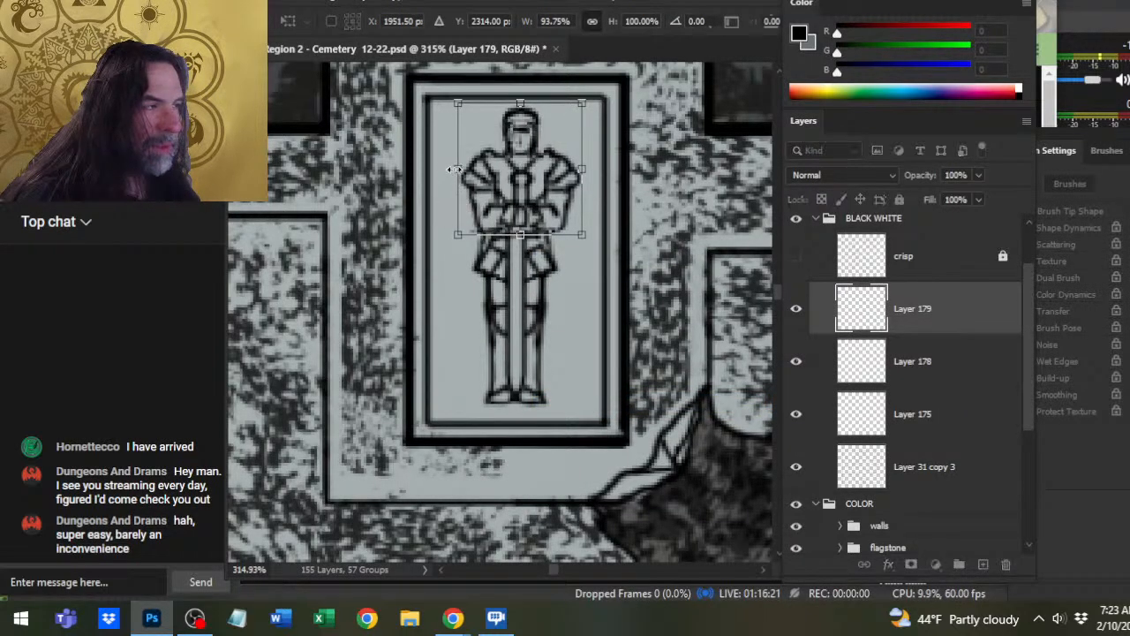
pyautogui.press('Left')
pyautogui.press('Left')
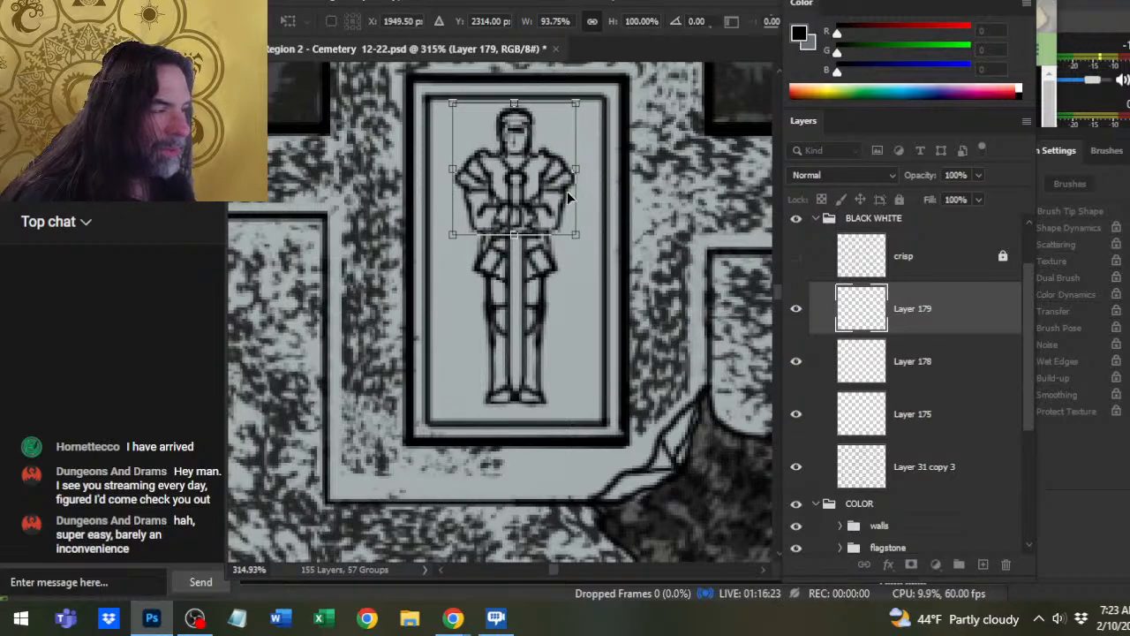
pyautogui.press('Right')
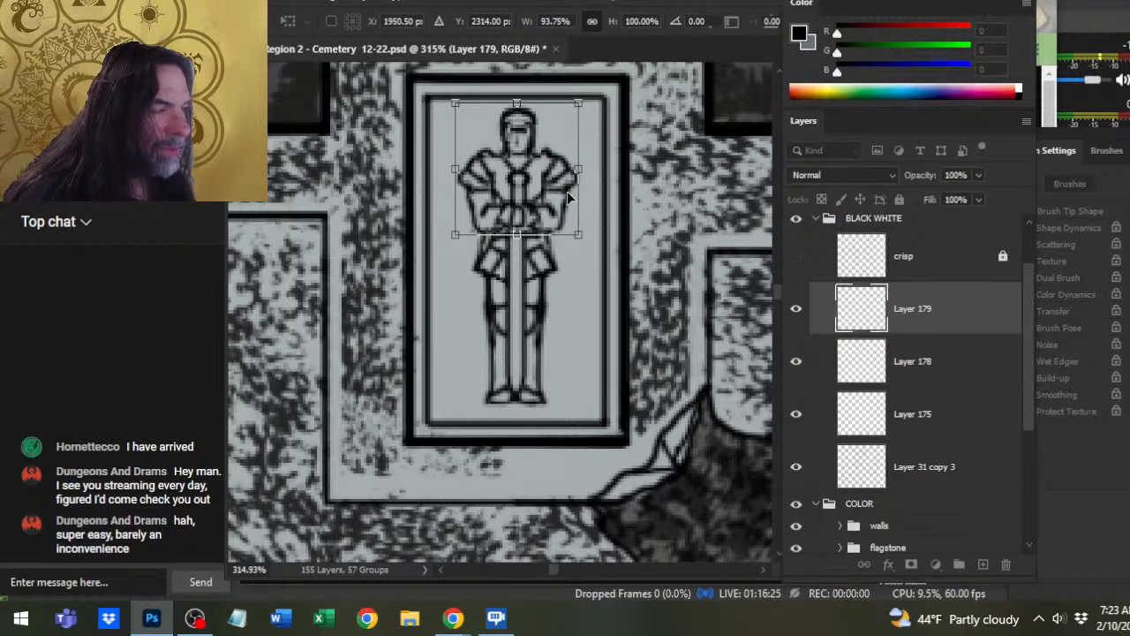
pyautogui.press('Return')
pyautogui.press('v')
# - Shorten the knight's upper body slightly with Free Transform, lowering the helmet while keeping the waist in place
pyautogui.press('z')
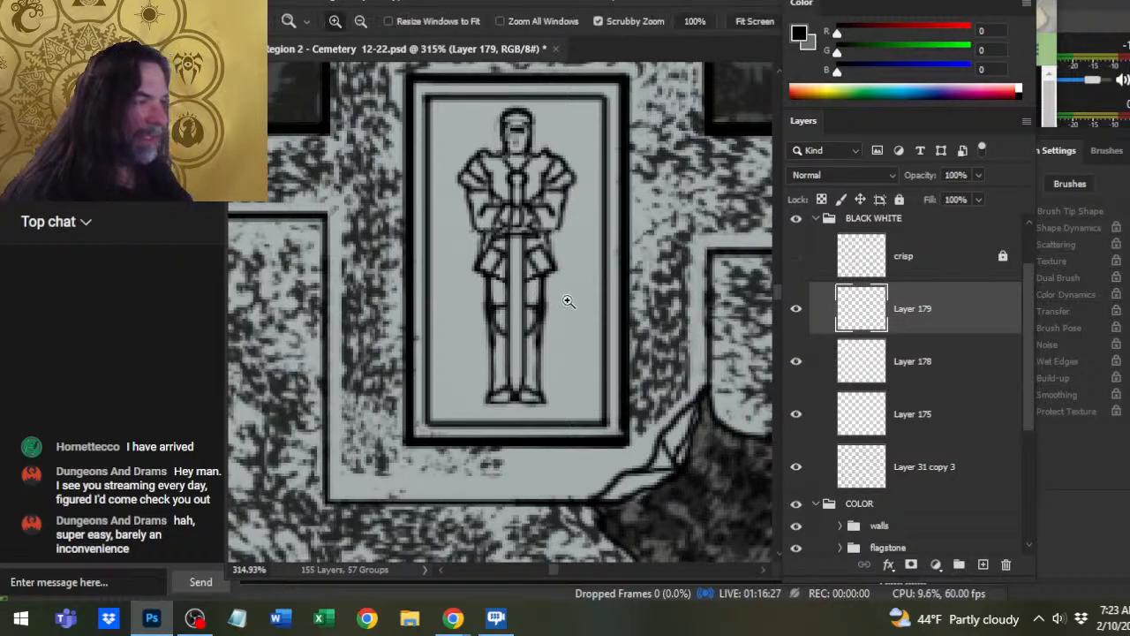
pyautogui.moveTo(567, 301); pyautogui.dragTo(502, 326)
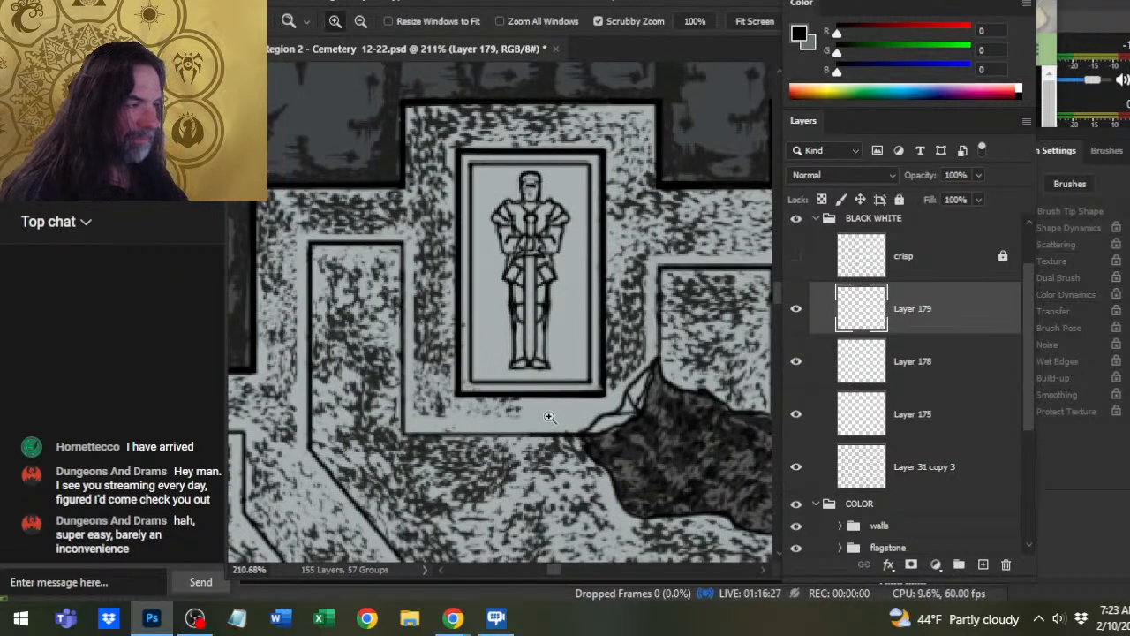
pyautogui.press('l')
pyautogui.rightClick(539, 245)
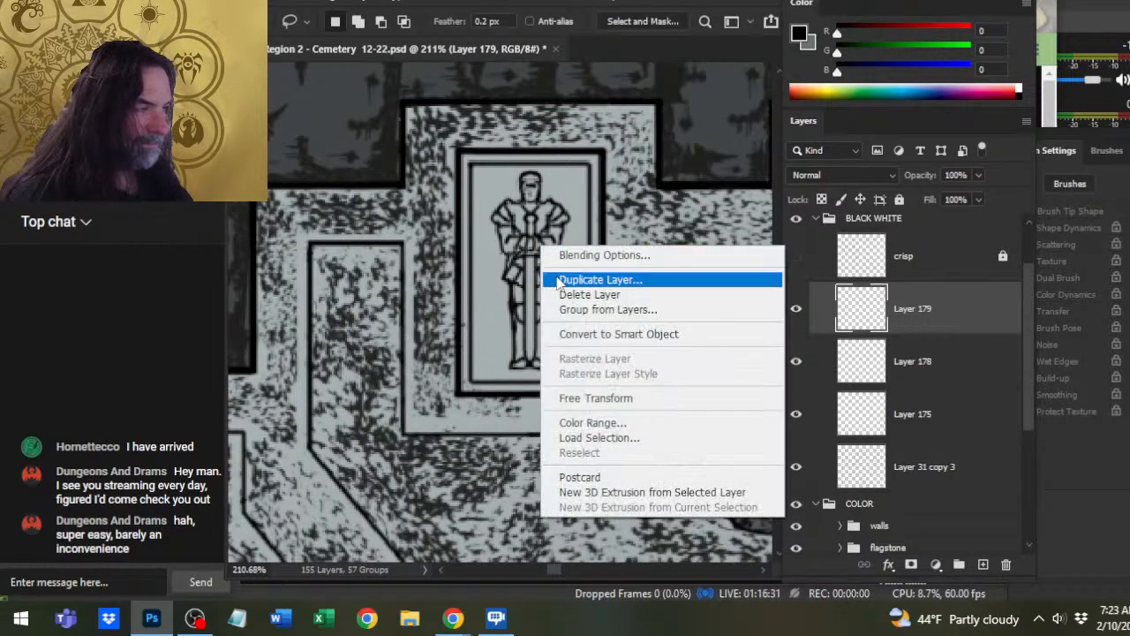
pyautogui.click(609, 402)
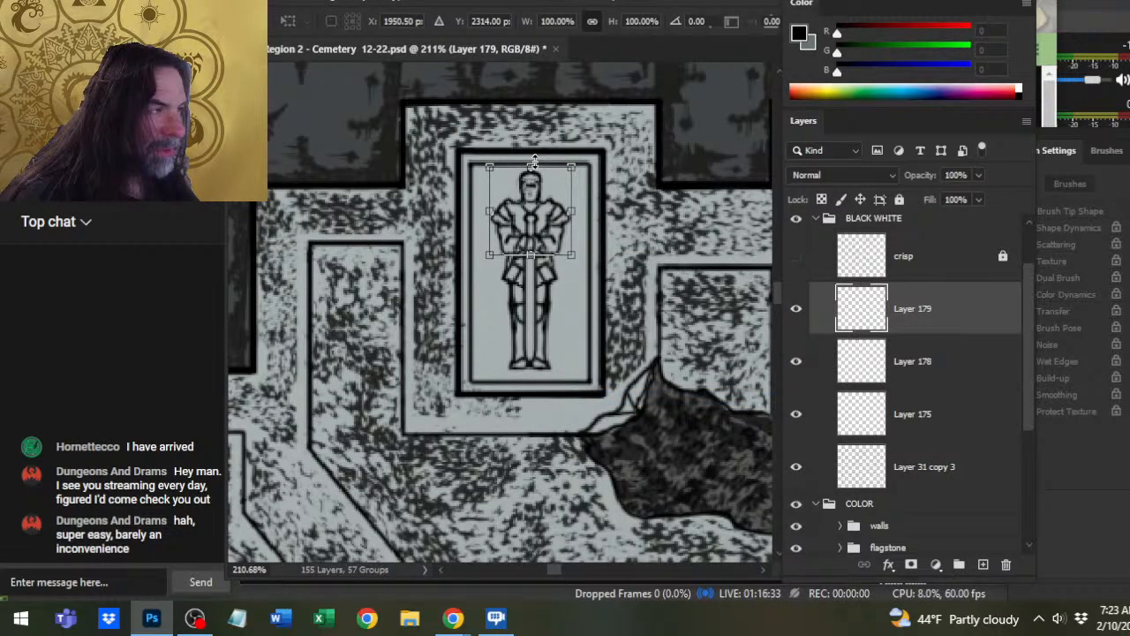
pyautogui.moveTo(534, 162); pyautogui.dragTo(533, 163)
pyautogui.press('Return')
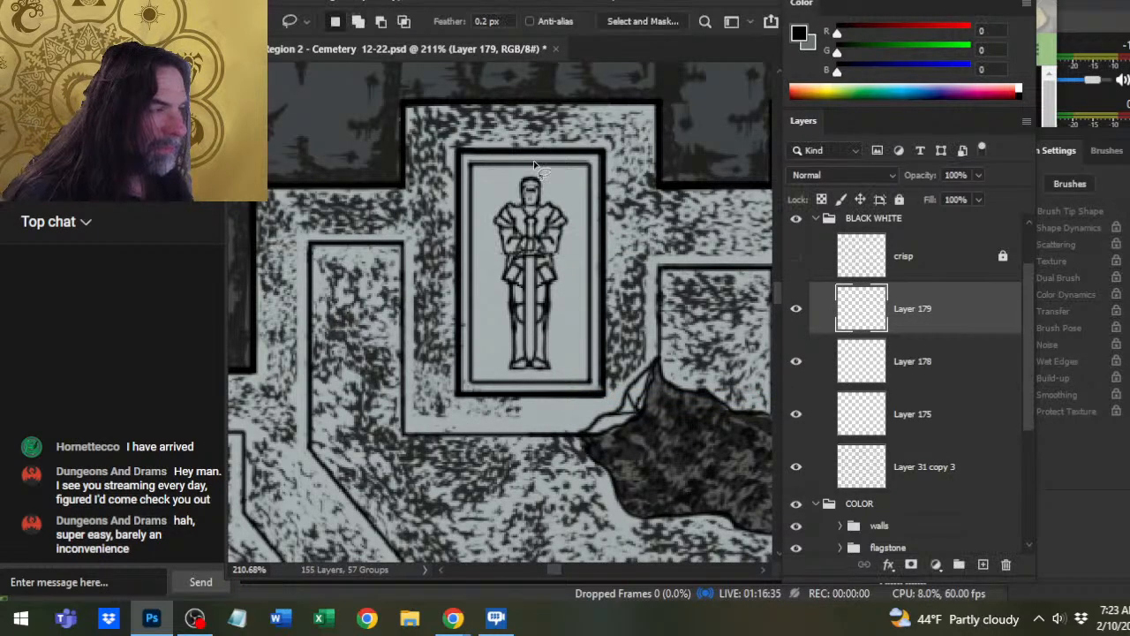
pyautogui.press('v')
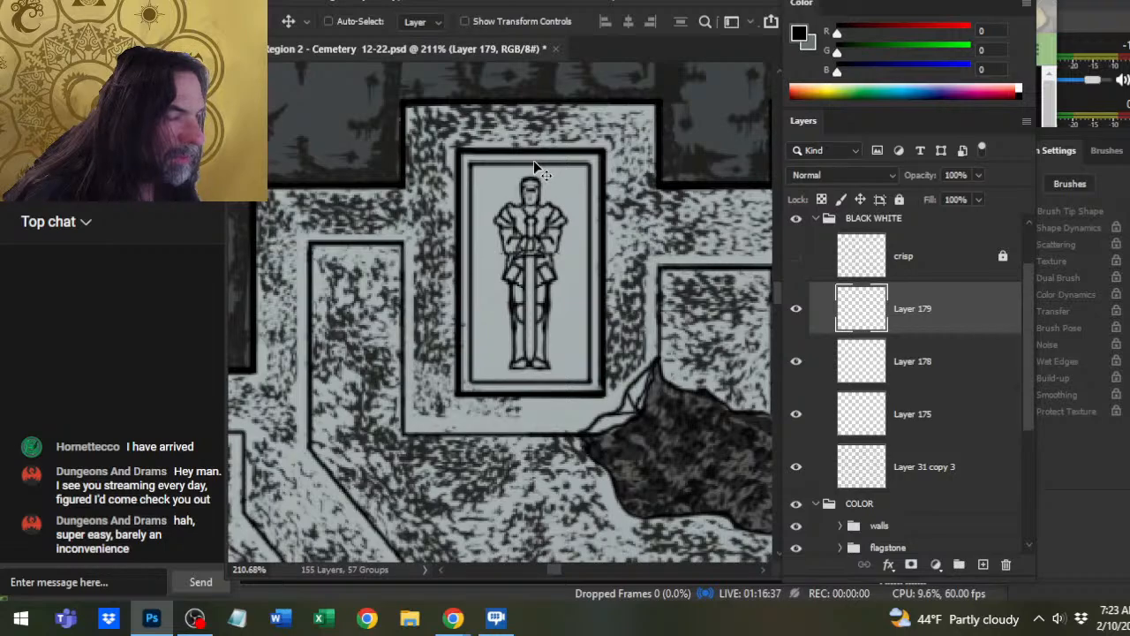
# - Try nudging the knight's upper body sideways and vertically over the legs
pyautogui.hotkey('ctrl', 'space')
pyautogui.moveTo(568, 215); pyautogui.dragTo(631, 224)
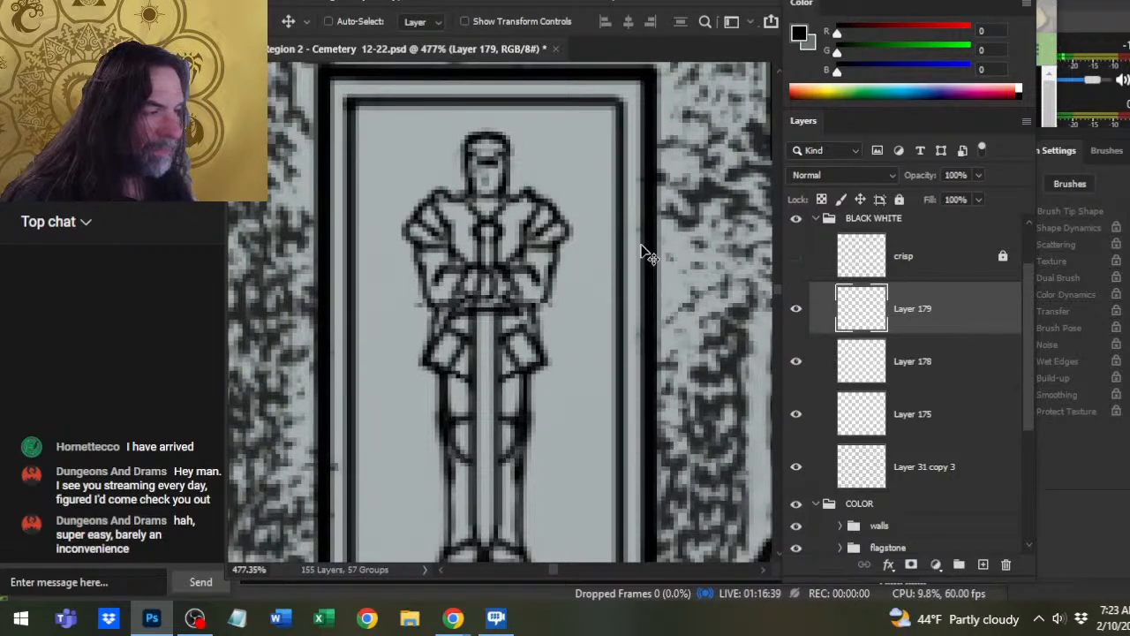
pyautogui.press('Left')
pyautogui.press('Up')
pyautogui.press('Up')
pyautogui.press('Down')
pyautogui.press('Down')
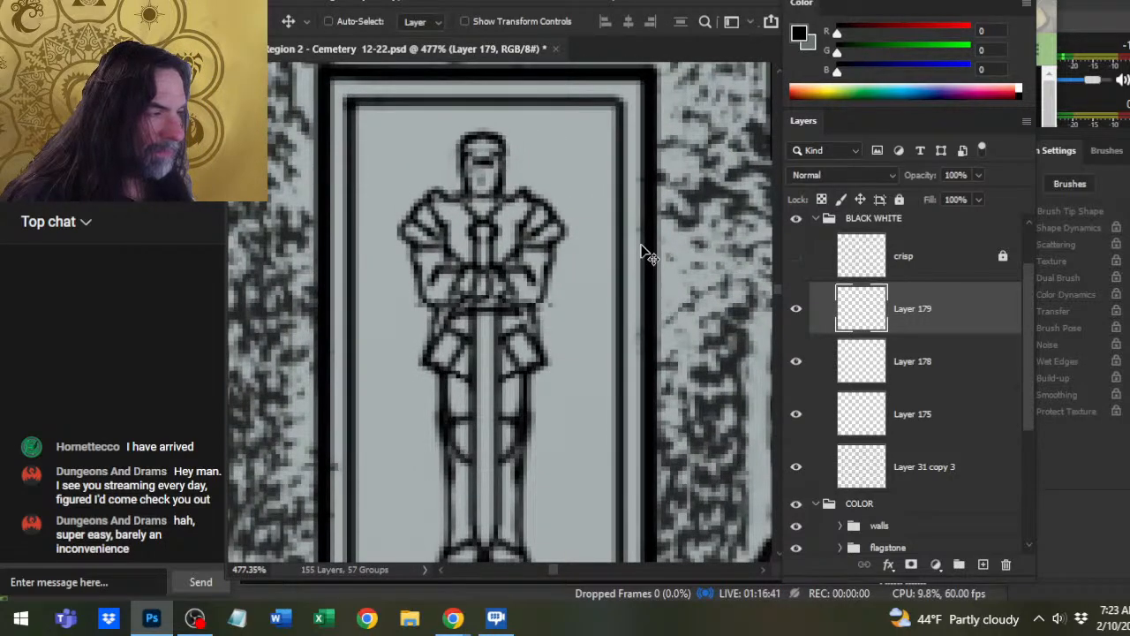
pyautogui.press('Right')
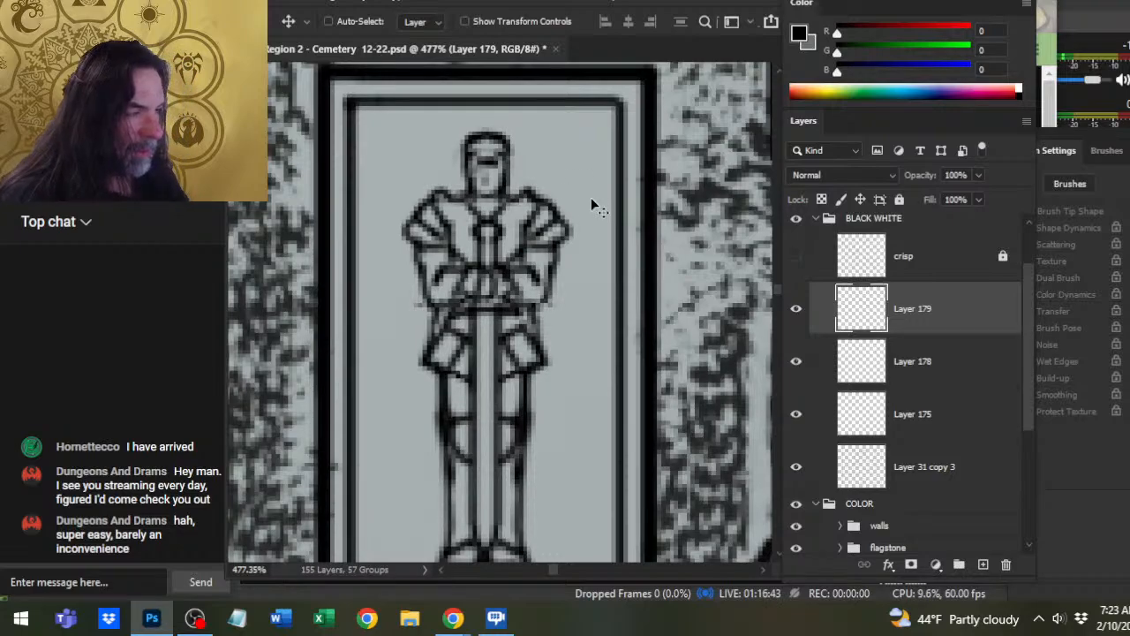
# - Scale the knight's upper body to 97.56% width with Free Transform, pulling in only its right side
pyautogui.press('l')
pyautogui.rightClick(473, 239)
pyautogui.click(566, 391)
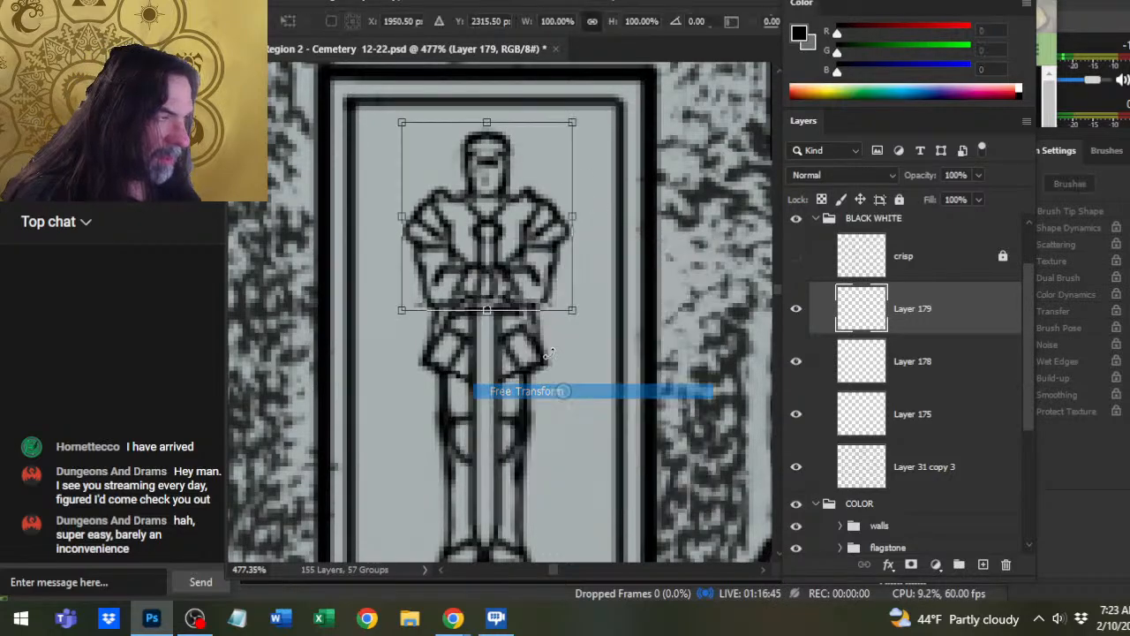
pyautogui.moveTo(571, 215)
pyautogui.mouseDown()
pyautogui.moveTo(549, 215)
pyautogui.moveTo(570, 210)
pyautogui.mouseUp()
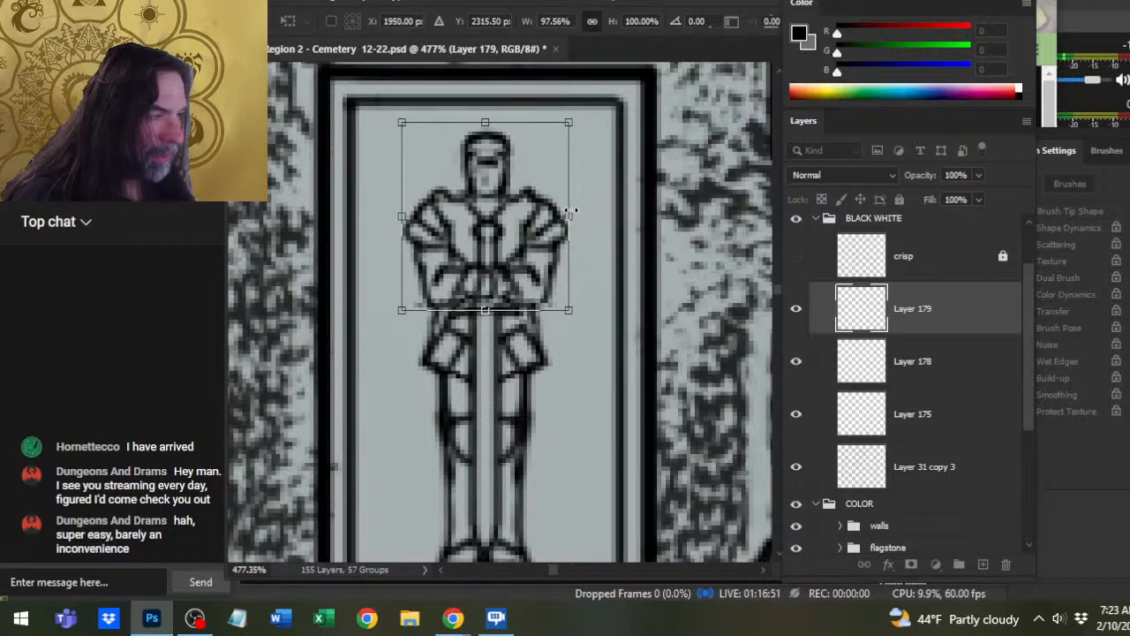
pyautogui.press('Return')
pyautogui.press('l')
pyautogui.press('v')
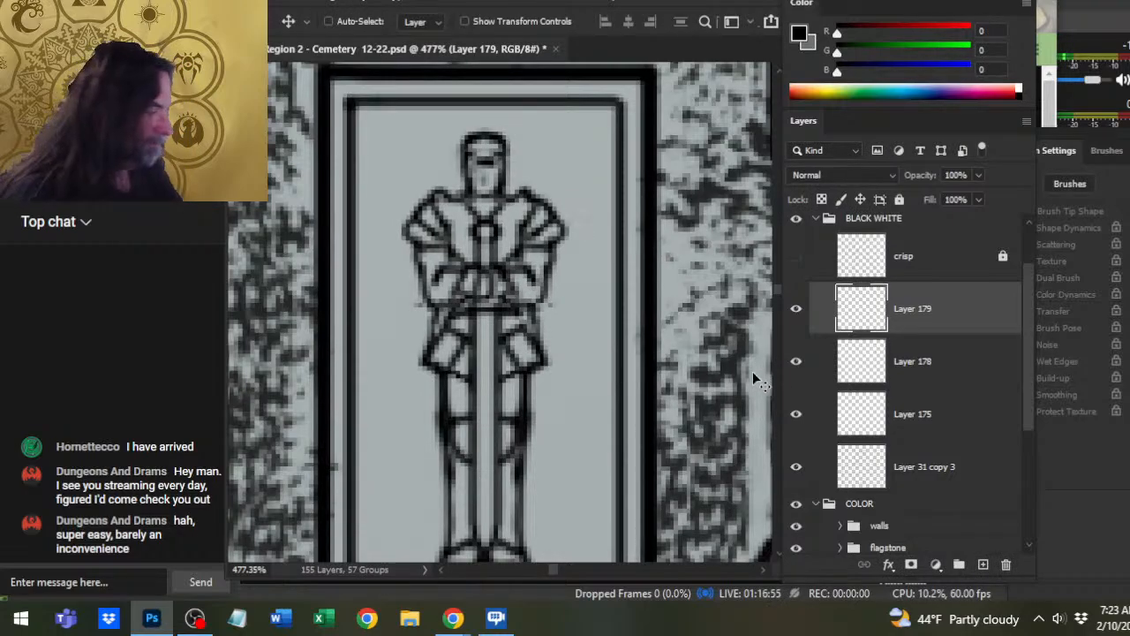
# - Merge Layer 179, the knight's upper body, down into Layer 178 and toggle the merged layer's visibility to check it
pyautogui.click(925, 376)
pyautogui.press('e')
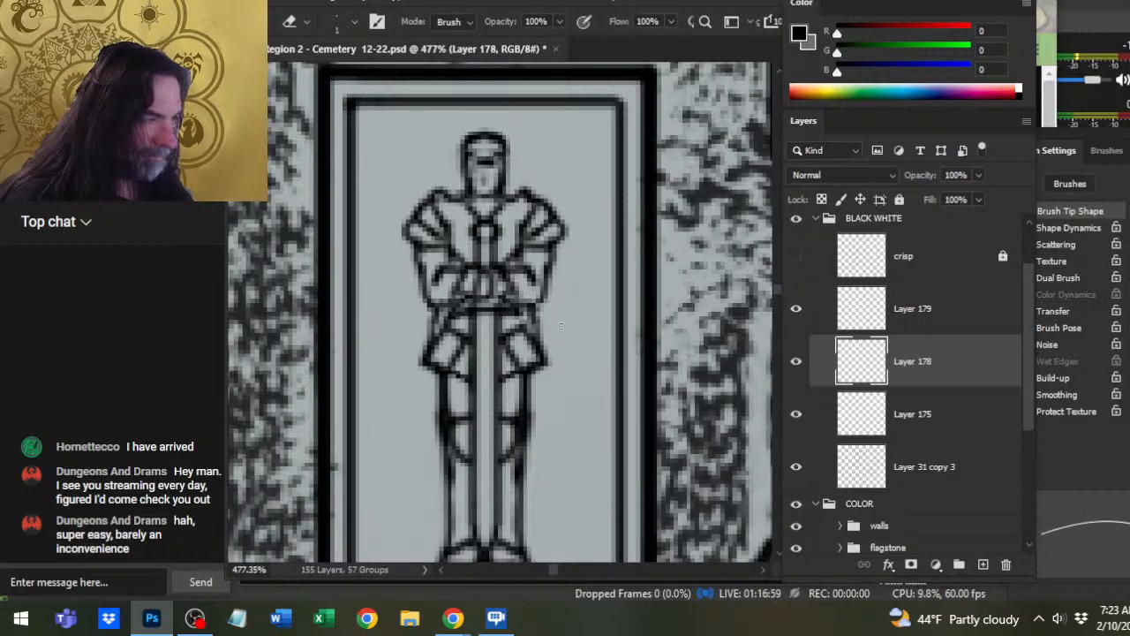
pyautogui.press('z')
pyautogui.moveTo(561, 325); pyautogui.dragTo(499, 318)
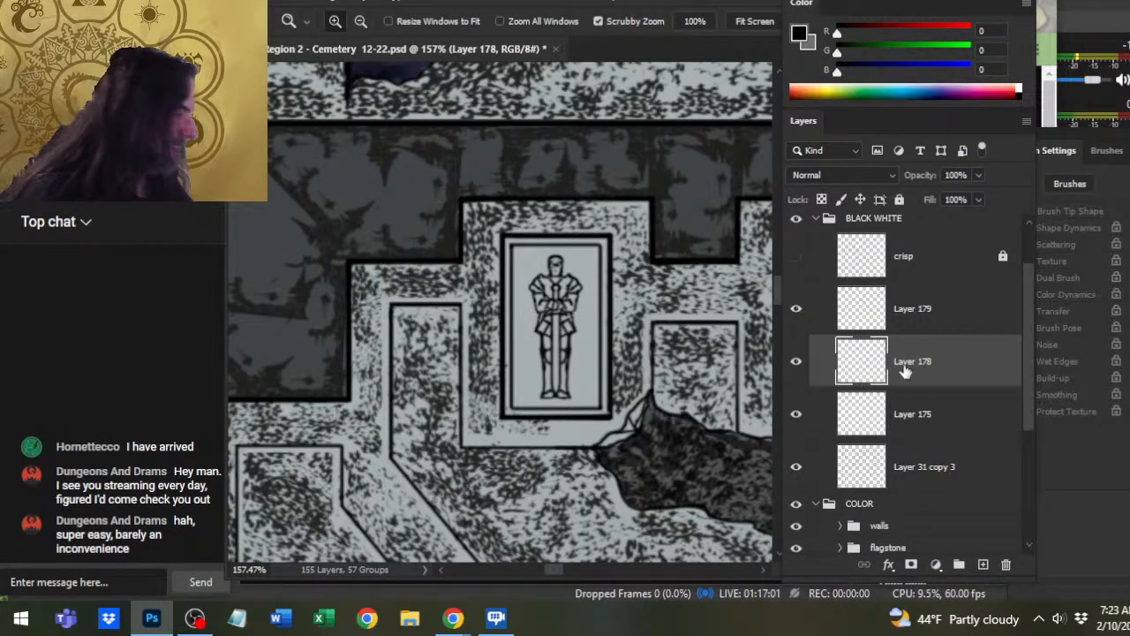
pyautogui.click(795, 309)
pyautogui.click(796, 309)
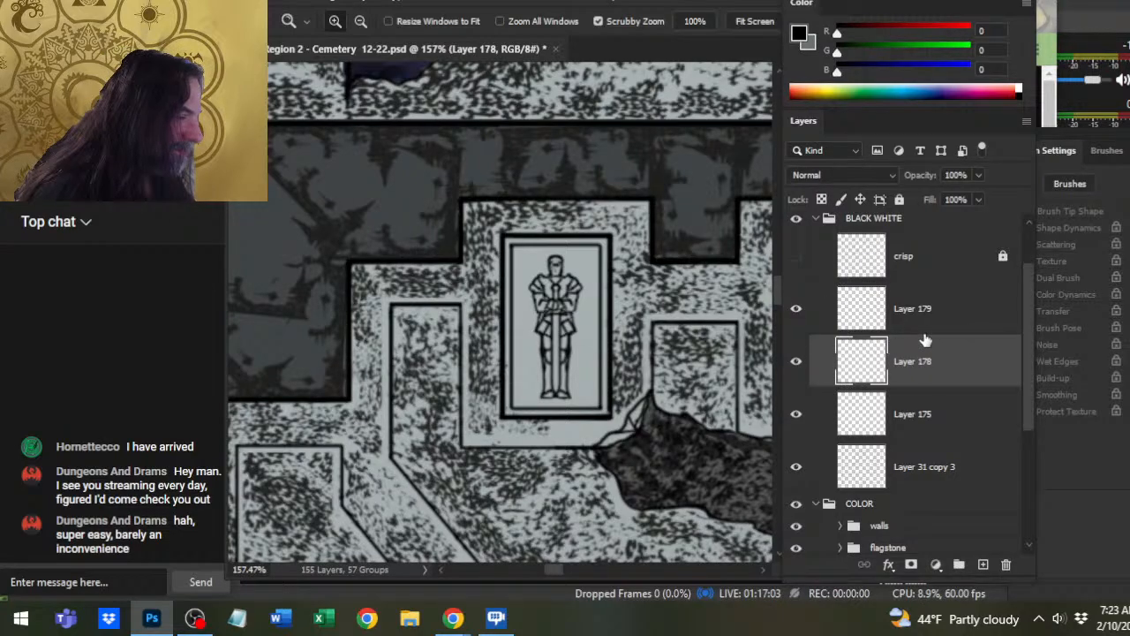
pyautogui.rightClick(929, 333)
pyautogui.click(982, 482)
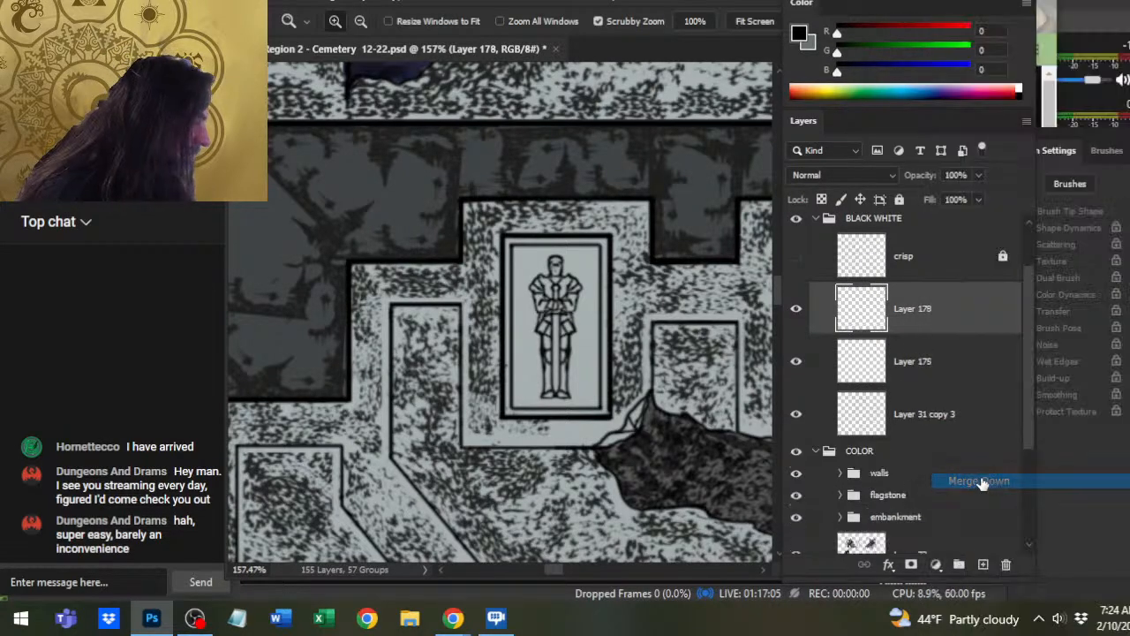
pyautogui.click(795, 309)
pyautogui.click(796, 309)
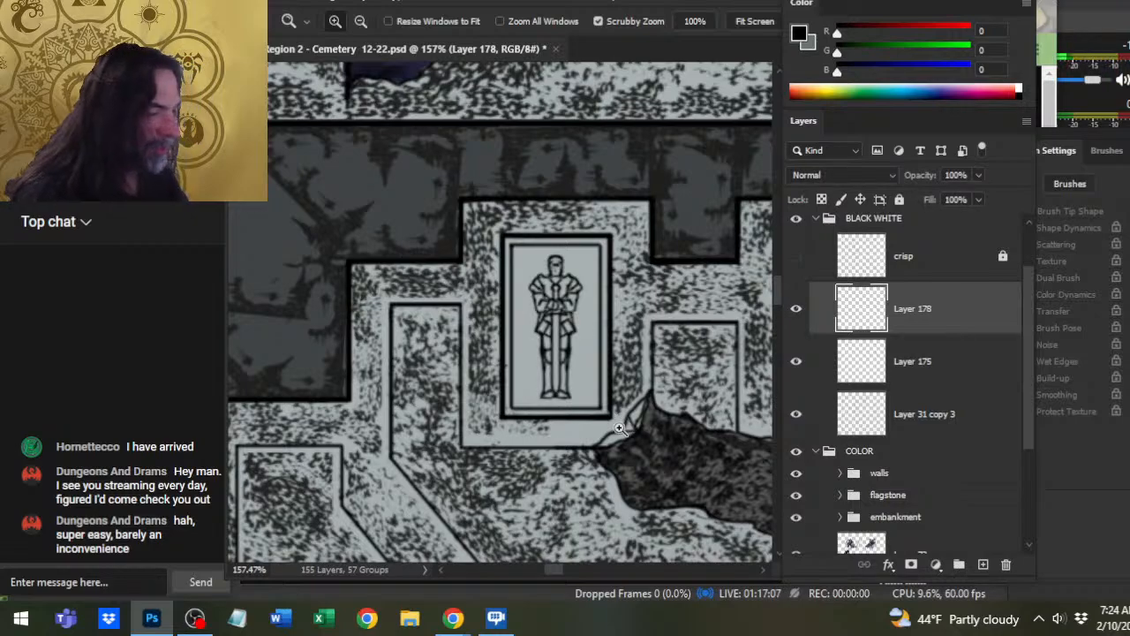
pyautogui.press('v')
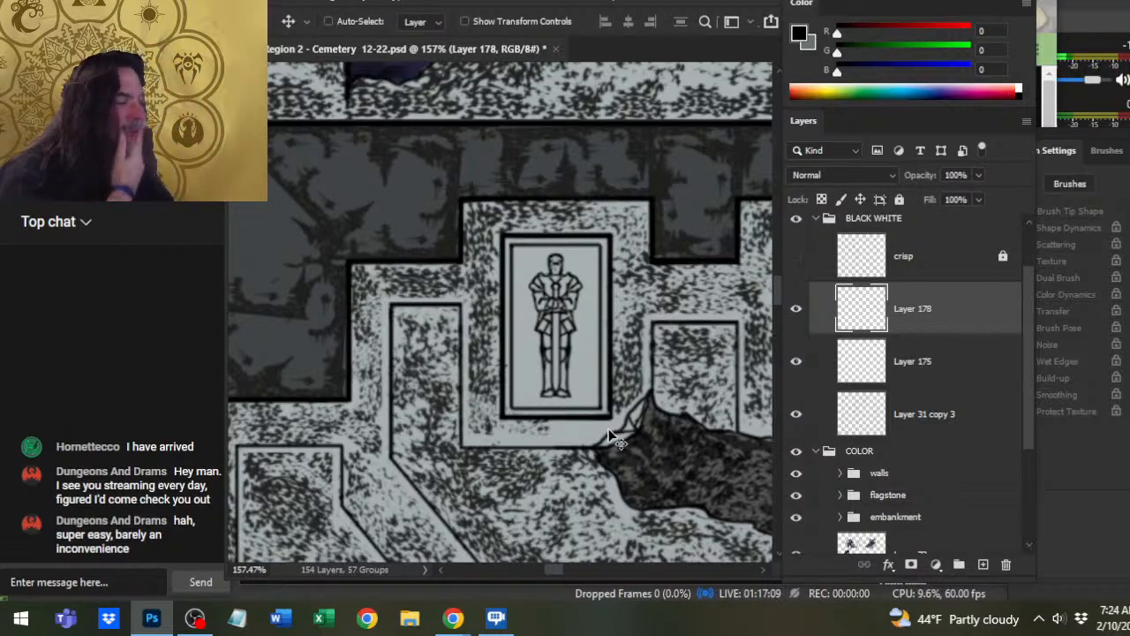
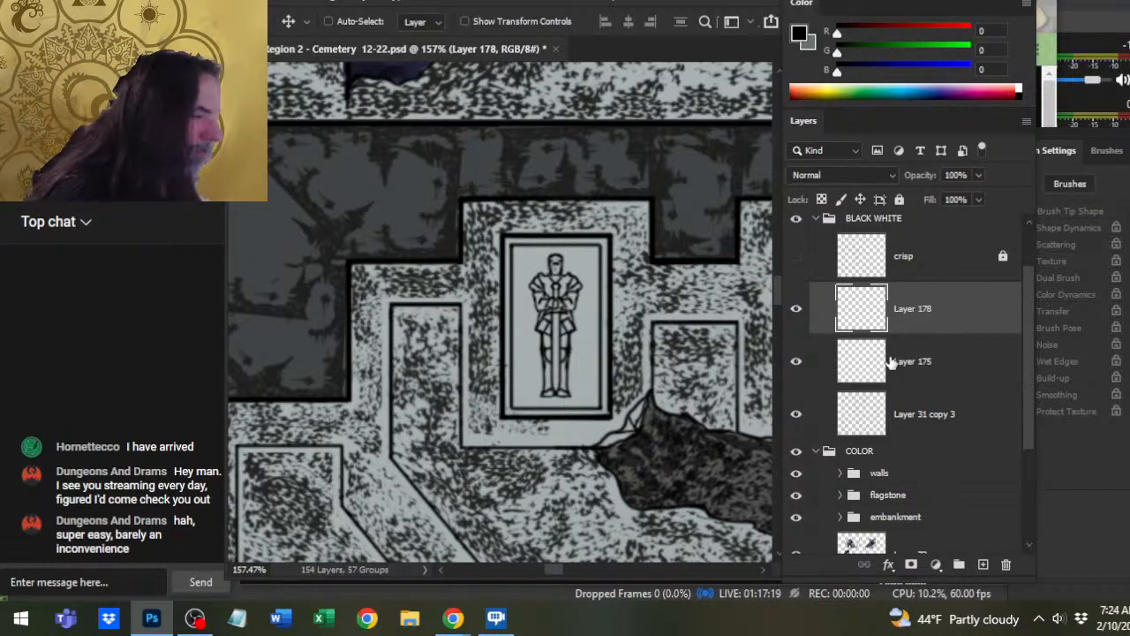
# - Merge the knight's Layer 178 down into Layer 175
pyautogui.rightClick(922, 323)
pyautogui.click(954, 477)
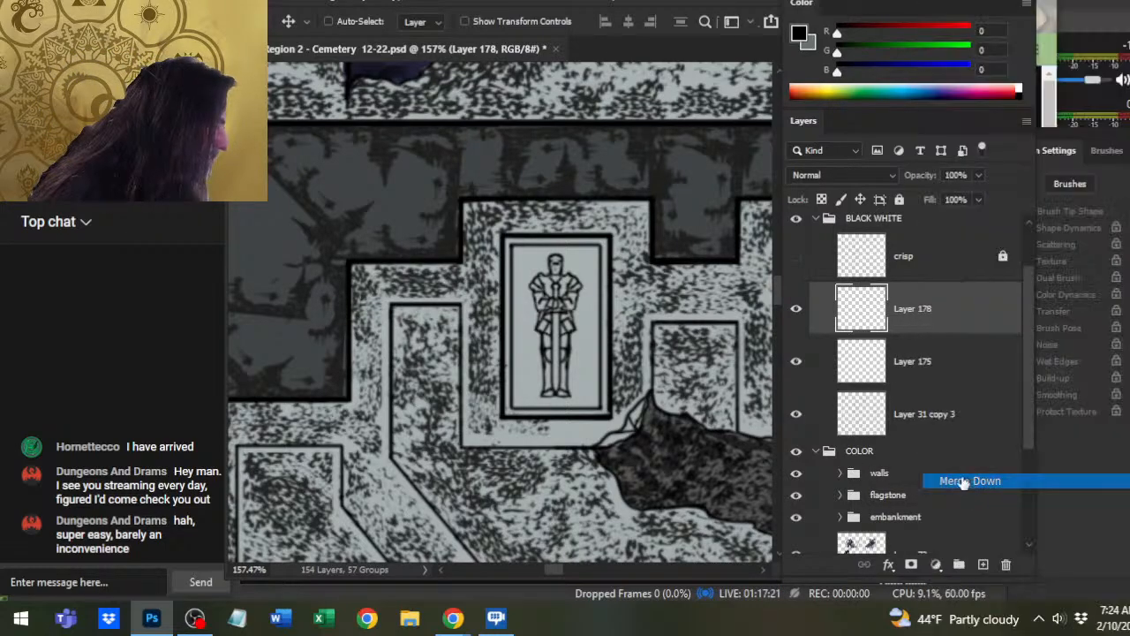
pyautogui.moveTo(690, 421); pyautogui.dragTo(530, 343)
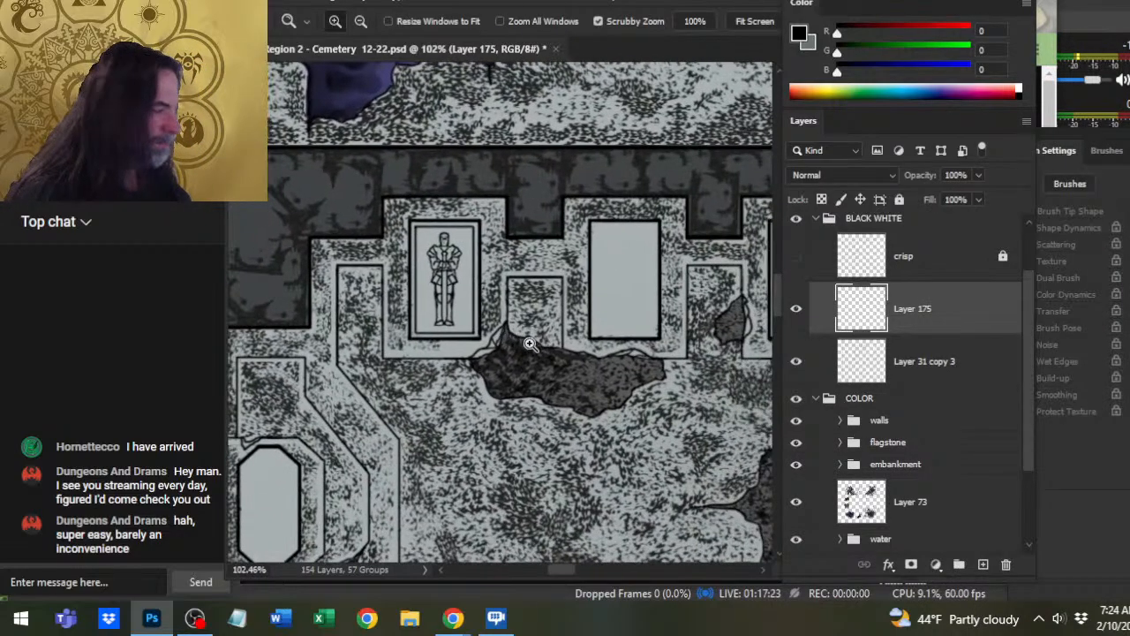
# - Duplicate Layer 175 and move the copied knight and frame horizontally onto the neighbouring blank tomb slab to the right
pyautogui.rightClick(934, 318)
pyautogui.click(980, 57)
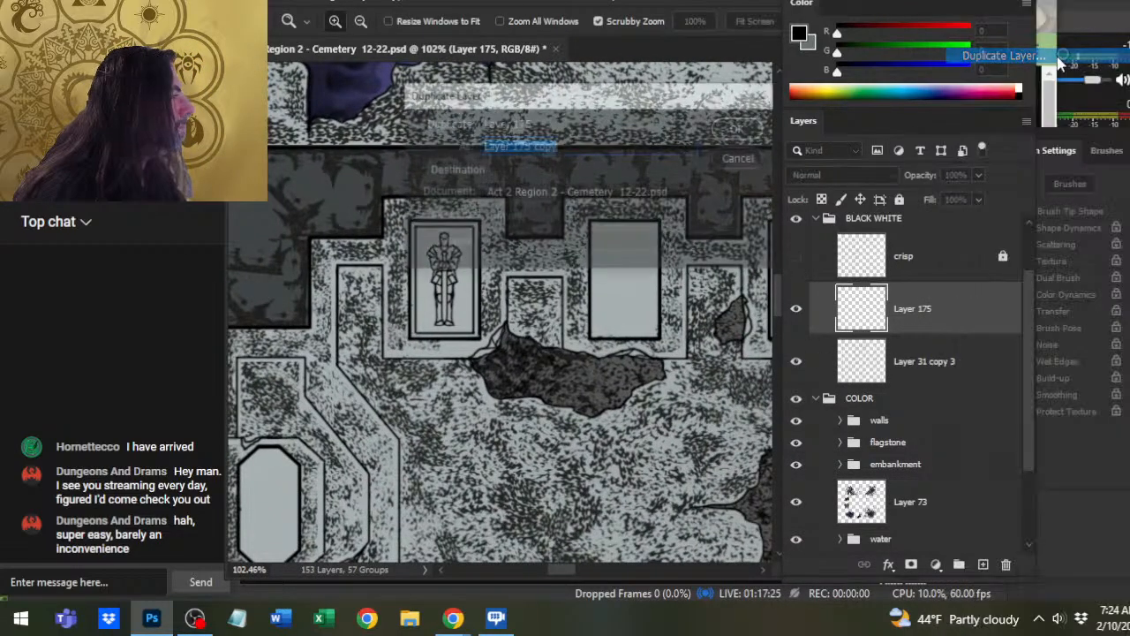
pyautogui.press('Return')
pyautogui.press('v')
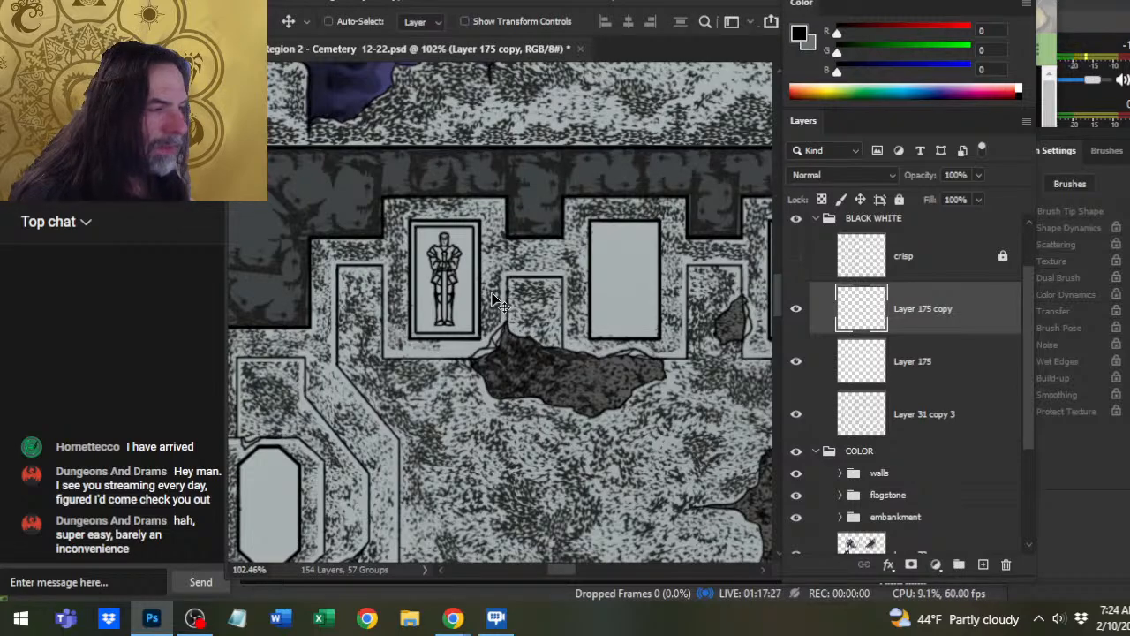
pyautogui.hotkey('shift', 'Right')
pyautogui.hotkey('shift', 'Right')
pyautogui.hotkey('shift', 'Right')
pyautogui.hotkey('shift', 'Right')
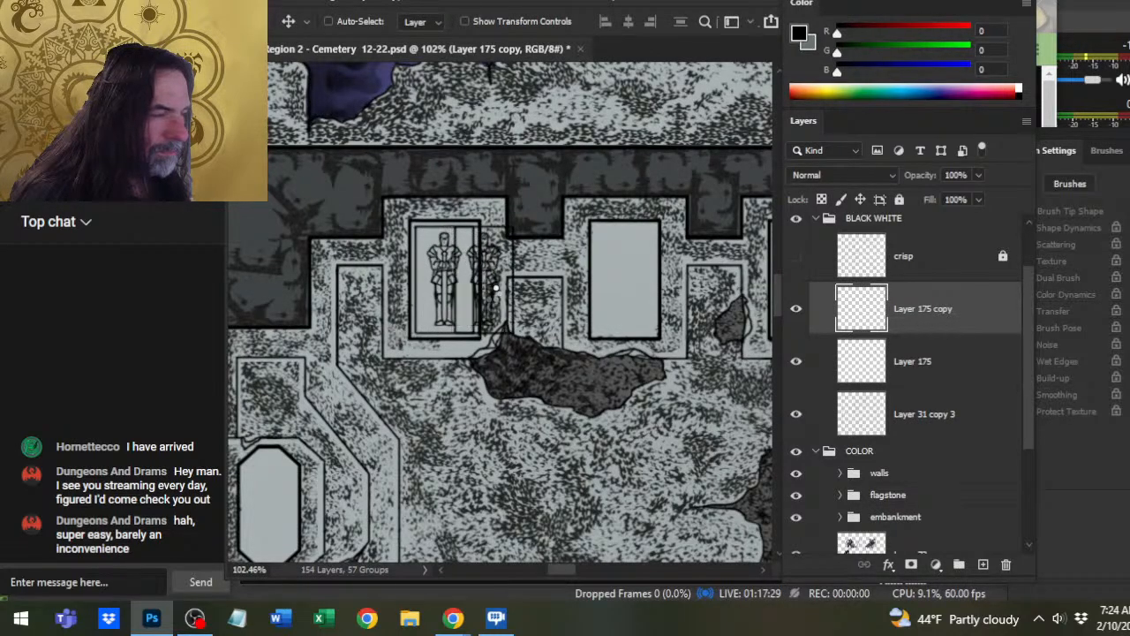
pyautogui.hotkey('shift', 'Right')
pyautogui.hotkey('shift', 'Right')
pyautogui.hotkey('shift', 'Right')
pyautogui.hotkey('shift', 'Right')
pyautogui.hotkey('shift', 'Right')
pyautogui.hotkey('shift', 'Right')
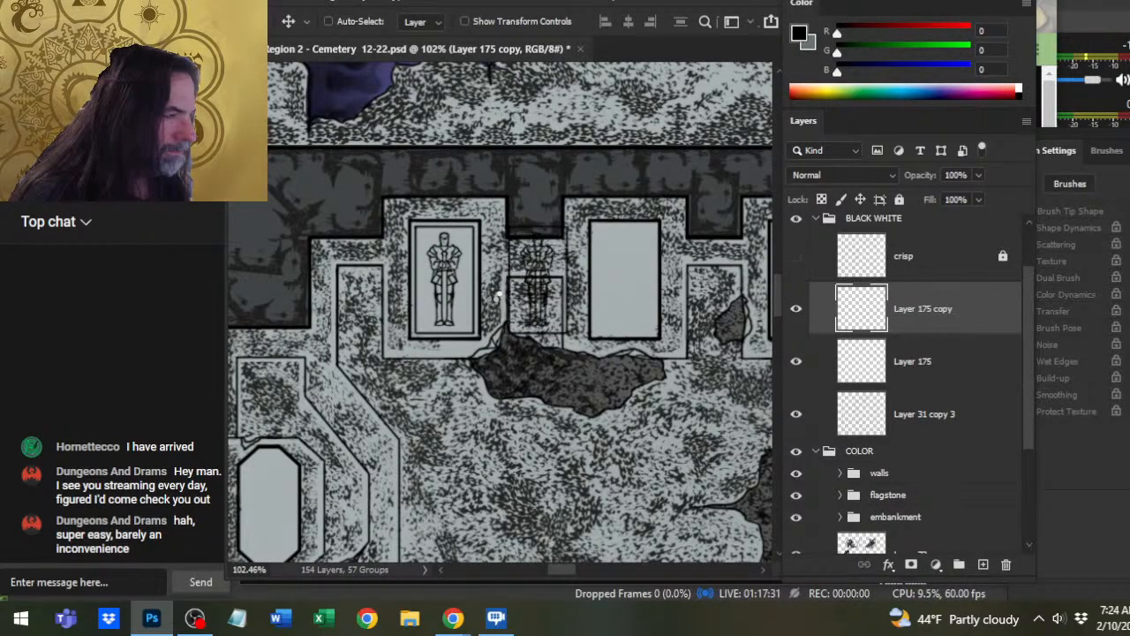
pyautogui.hotkey('shift', 'Right')
pyautogui.hotkey('shift', 'Right')
pyautogui.hotkey('shift', 'Right')
pyautogui.hotkey('shift', 'Right')
pyautogui.hotkey('shift', 'Right')
pyautogui.hotkey('shift', 'Right')
pyautogui.hotkey('shift', 'Right')
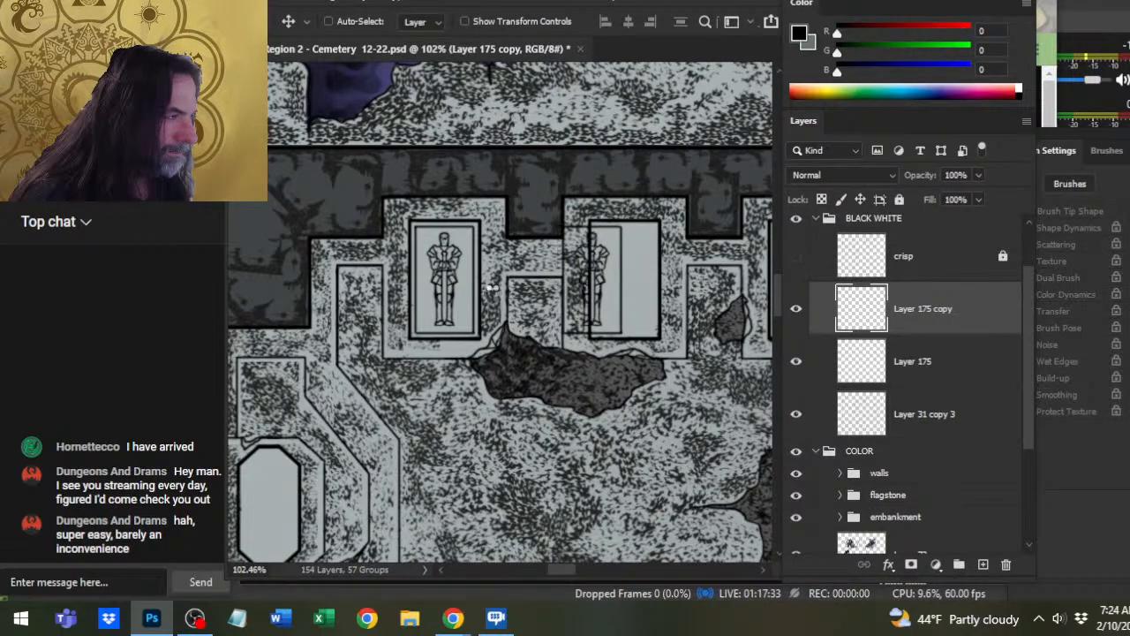
pyautogui.hotkey('shift', 'Right')
pyautogui.hotkey('shift', 'Right')
pyautogui.hotkey('shift', 'Right')
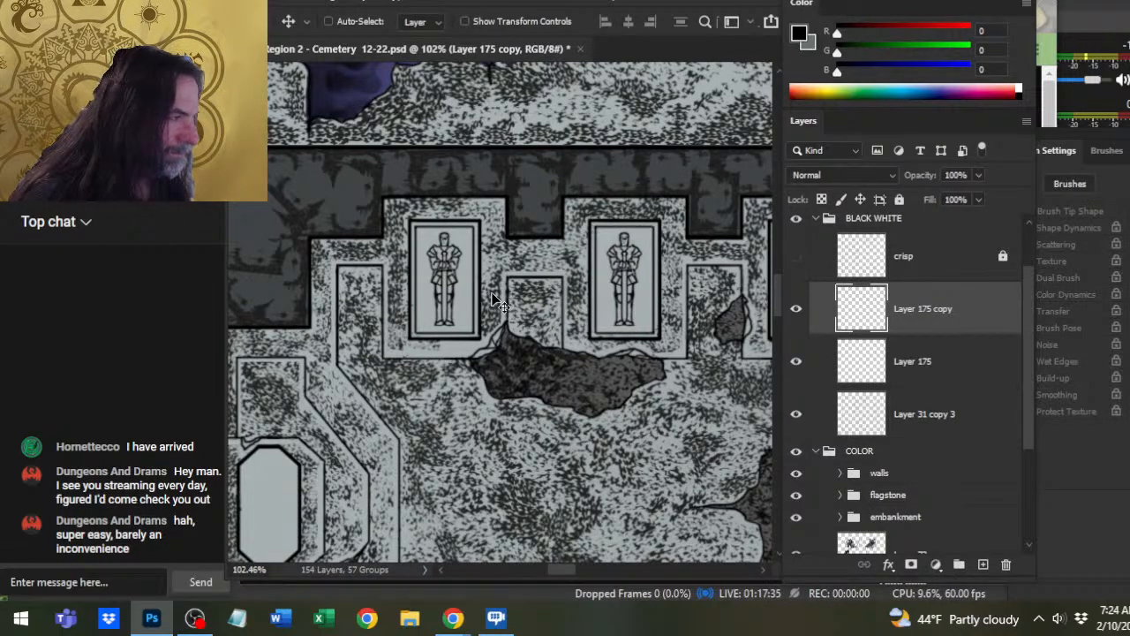
pyautogui.hscroll(5, 508, 335)
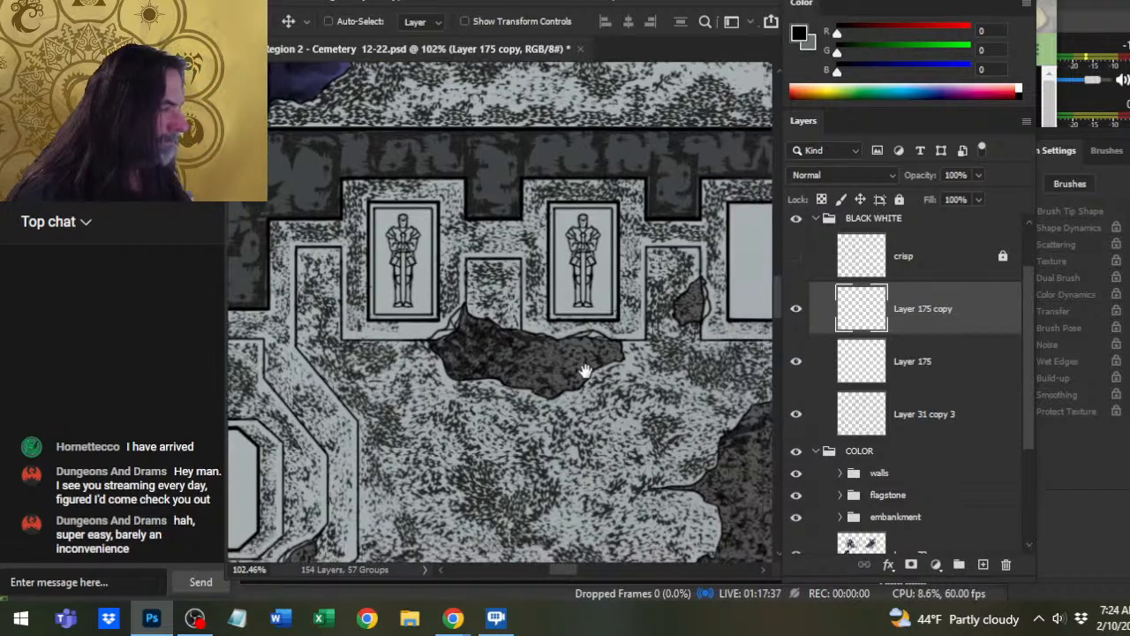
# - Duplicate Layer 175 copy and move the new knight and frame horizontally onto the third tomb slab in the upper row
pyautogui.rightClick(952, 318)
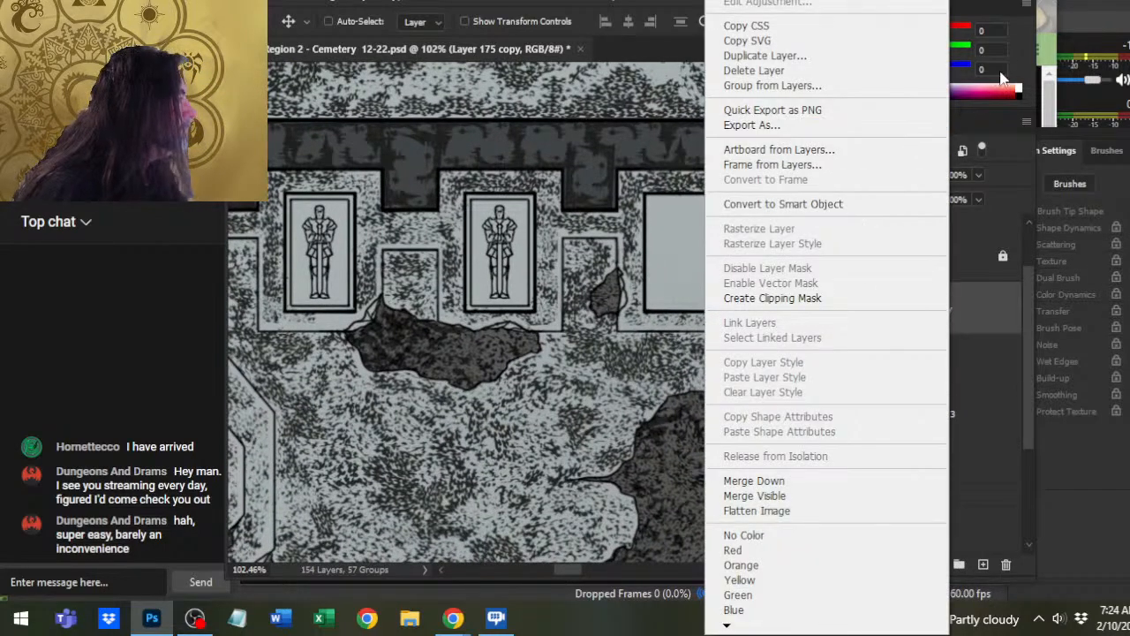
pyautogui.click(821, 55)
pyautogui.press('Return')
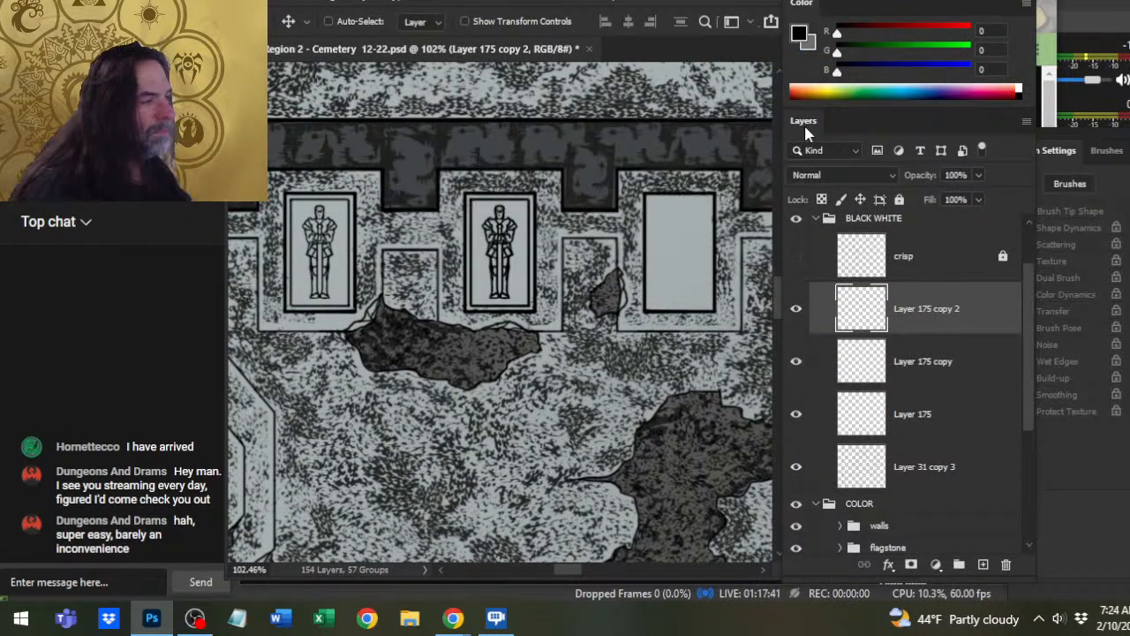
pyautogui.press('Right')
pyautogui.press('Right')
pyautogui.press('Right')
pyautogui.press('Right')
pyautogui.press('Right')
pyautogui.press('Right')
pyautogui.press('Right')
pyautogui.press('Right')
pyautogui.press('Right')
pyautogui.press('Right')
pyautogui.press('Right')
pyautogui.press('Right')
pyautogui.press('Right')
pyautogui.press('Right')
pyautogui.press('Right')
pyautogui.press('Right')
pyautogui.press('Right')
pyautogui.press('Right')
pyautogui.press('Right')
pyautogui.press('Right')
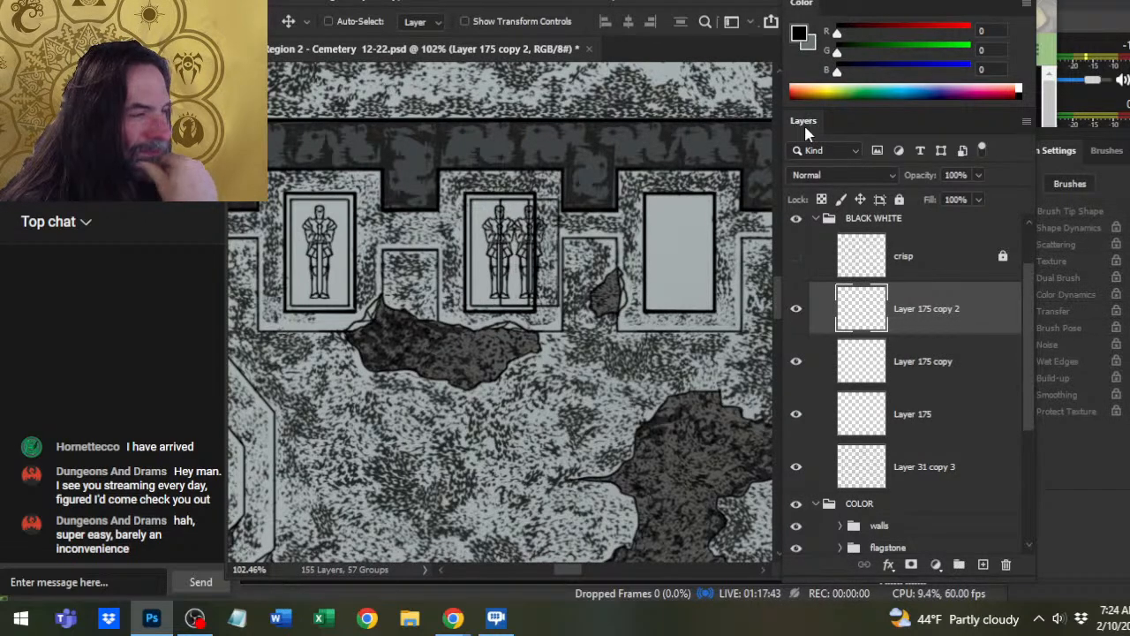
pyautogui.press('Right')
pyautogui.press('Right')
pyautogui.press('Right')
pyautogui.press('Right')
pyautogui.press('Right')
pyautogui.press('Right')
pyautogui.press('Right')
pyautogui.press('Right')
pyautogui.press('Right')
pyautogui.press('Right')
pyautogui.press('Right')
pyautogui.press('Right')
pyautogui.press('Right')
pyautogui.press('Right')
pyautogui.press('Right')
pyautogui.press('Right')
pyautogui.press('Right')
pyautogui.press('Right')
pyautogui.press('Right')
pyautogui.press('Right')
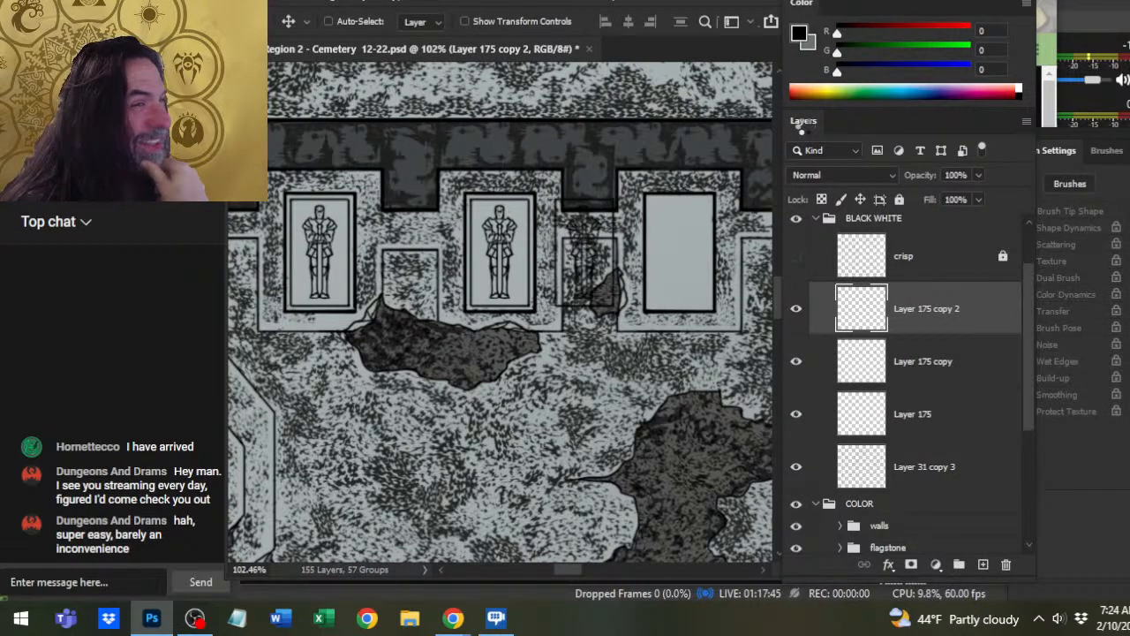
pyautogui.press('Right')
pyautogui.press('Right')
pyautogui.press('Right')
pyautogui.press('Right')
pyautogui.press('Right')
pyautogui.press('Right')
pyautogui.press('Right')
pyautogui.press('Right')
pyautogui.press('Right')
pyautogui.press('Right')
pyautogui.press('Right')
pyautogui.press('Right')
pyautogui.press('Right')
pyautogui.press('Right')
pyautogui.press('Right')
pyautogui.press('Right')
pyautogui.press('Right')
pyautogui.press('Right')
pyautogui.press('Right')
pyautogui.press('Right')
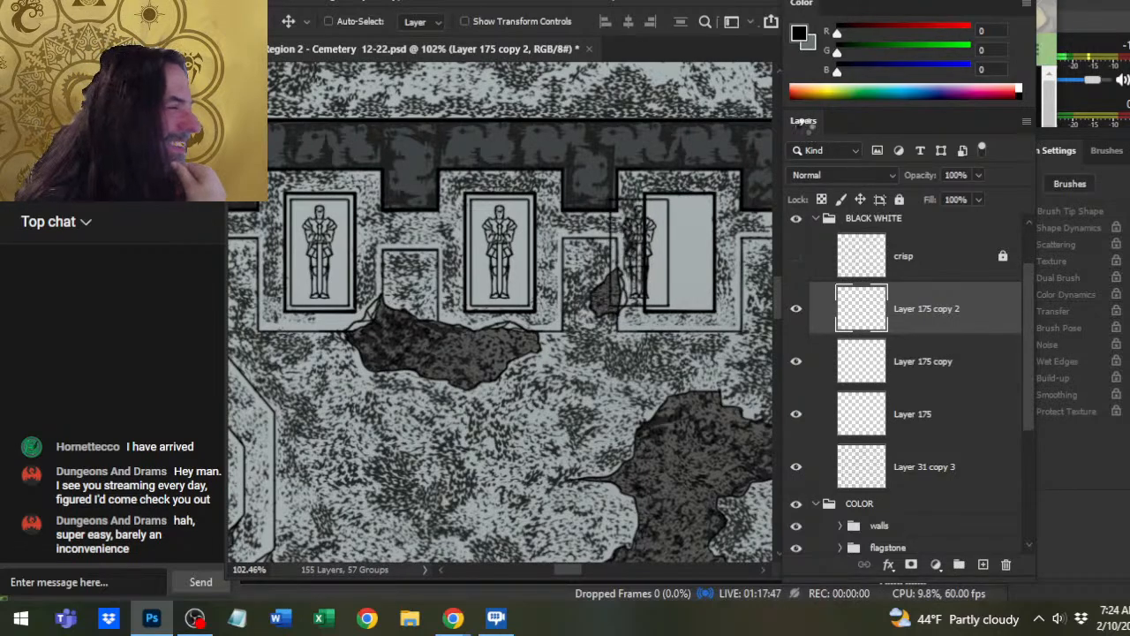
pyautogui.press('Right')
pyautogui.press('Right')
pyautogui.press('Right')
pyautogui.press('Right')
pyautogui.press('Right')
pyautogui.press('Right')
pyautogui.press('Right')
pyautogui.press('Right')
pyautogui.press('Right')
pyautogui.press('Right')
pyautogui.press('Right')
pyautogui.press('Right')
pyautogui.press('Right')
pyautogui.press('Right')
pyautogui.press('Right')
pyautogui.press('Right')
pyautogui.press('Right')
pyautogui.press('Right')
pyautogui.press('Right')
pyautogui.press('Right')
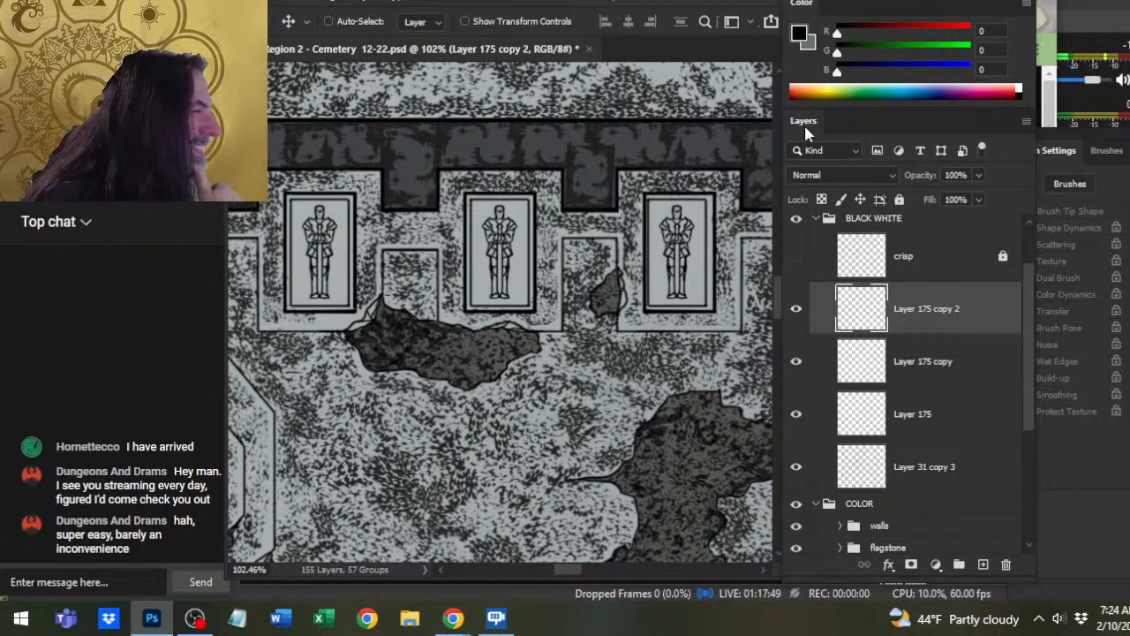
pyautogui.press('Right')
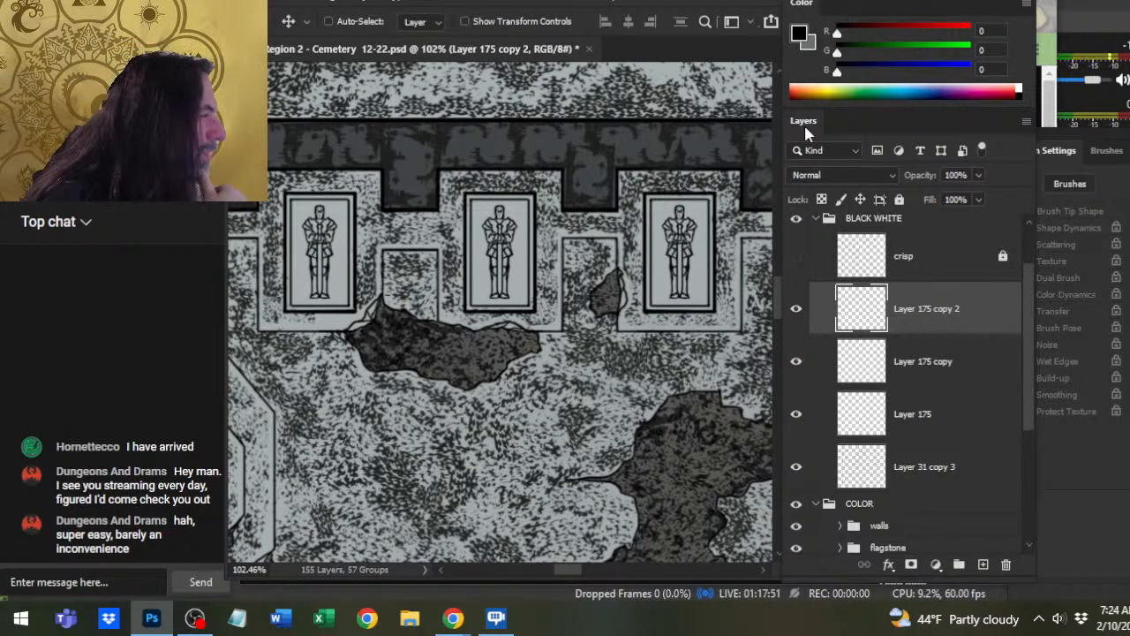
pyautogui.press('Right')
pyautogui.press('Right')
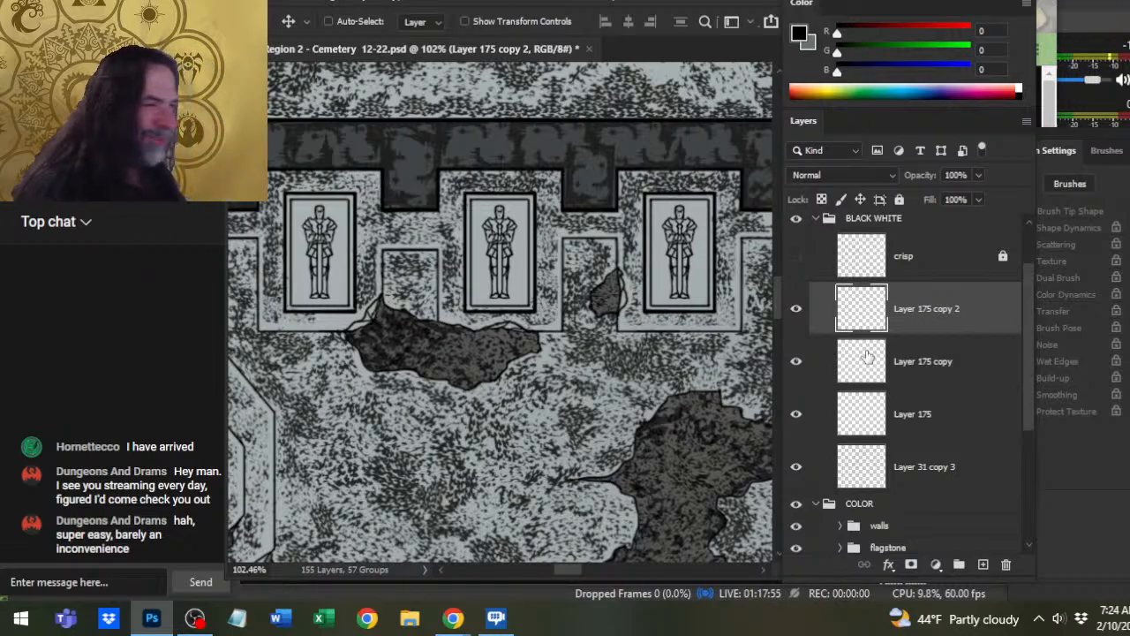
# - Merge Layer 175, Layer 175 copy and Layer 175 copy 2, holding the three knights, into one layer
pyautogui.keyDown('shift'); pyautogui.click(938, 417); pyautogui.keyUp('shift')
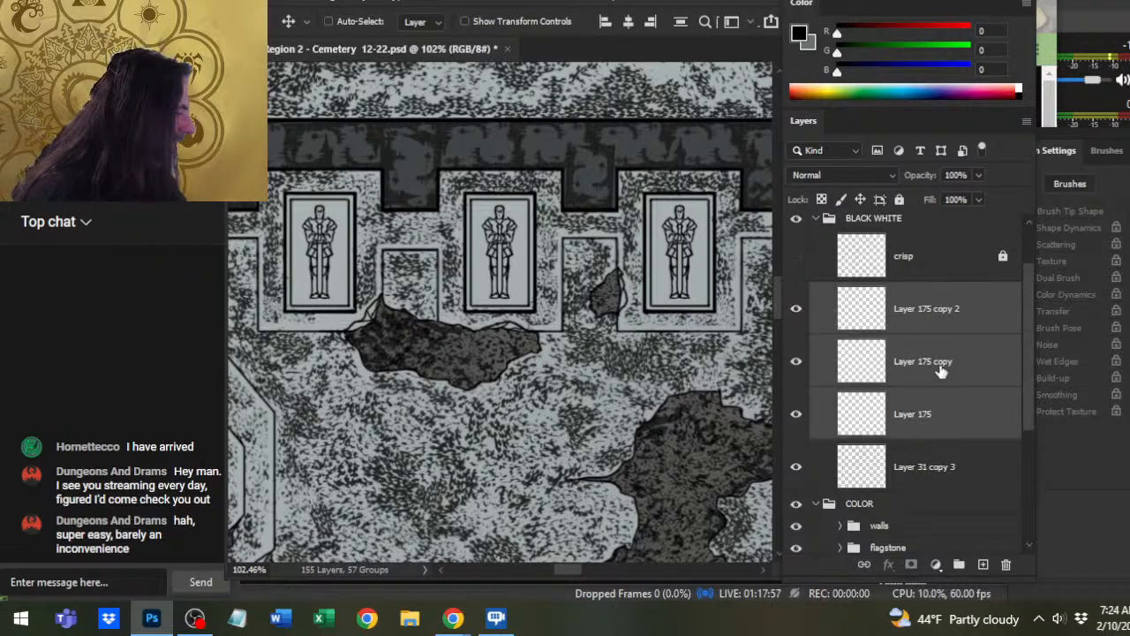
pyautogui.rightClick(940, 366)
pyautogui.click(1014, 481)
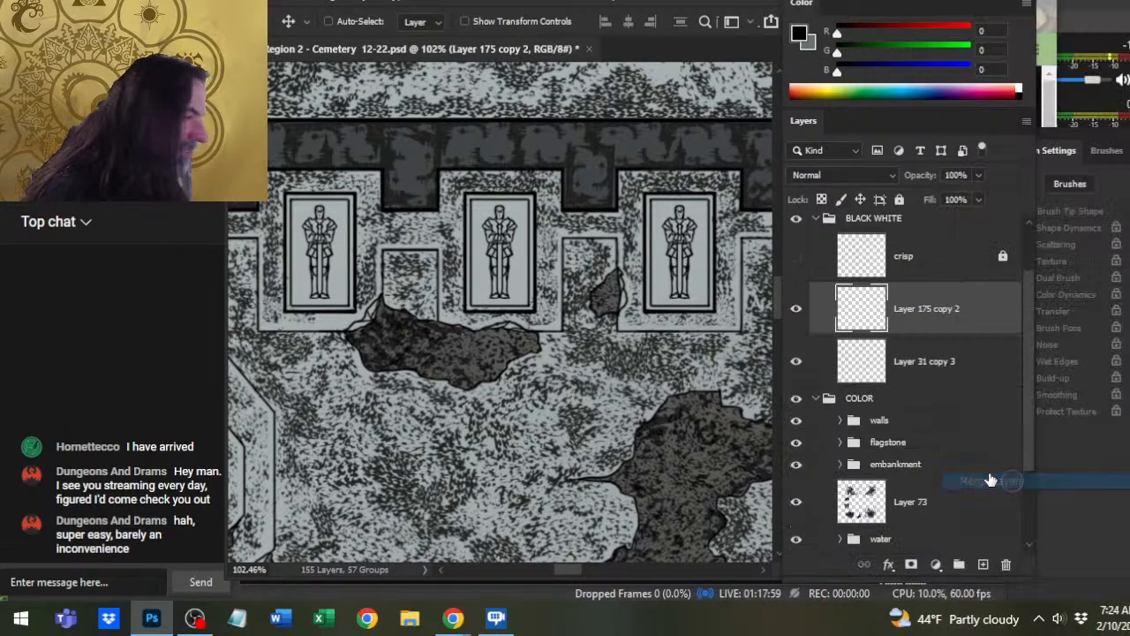
# - Duplicate the merged layer of three knights and flip the copy vertically with Free Transform
pyautogui.rightClick(951, 311)
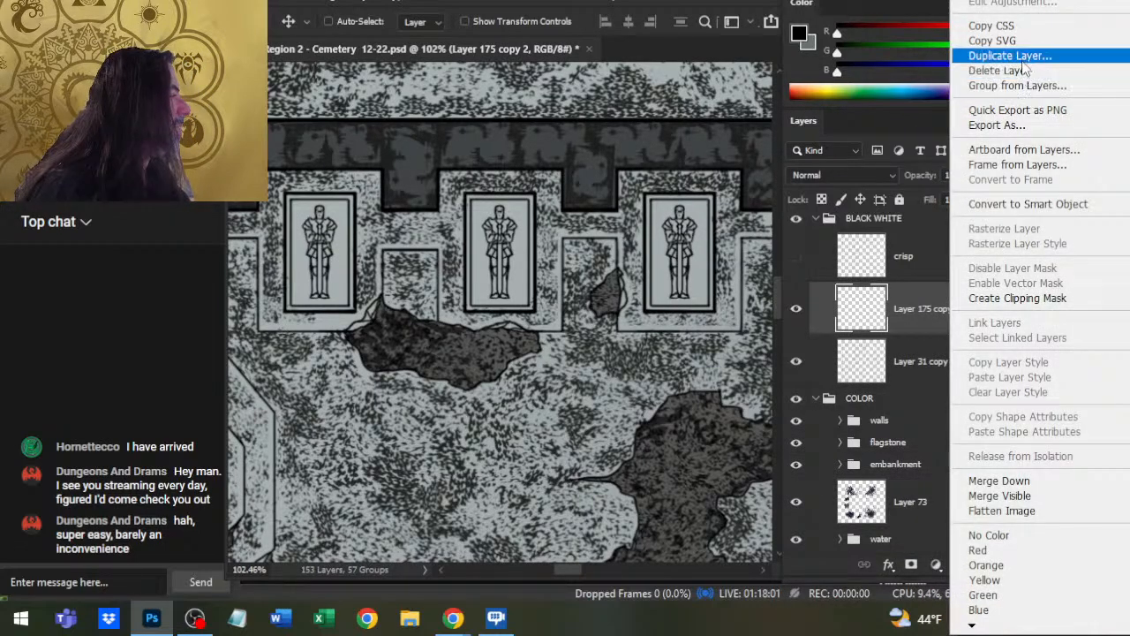
pyautogui.click(989, 45)
pyautogui.press('Return')
pyautogui.press('l')
pyautogui.rightClick(613, 274)
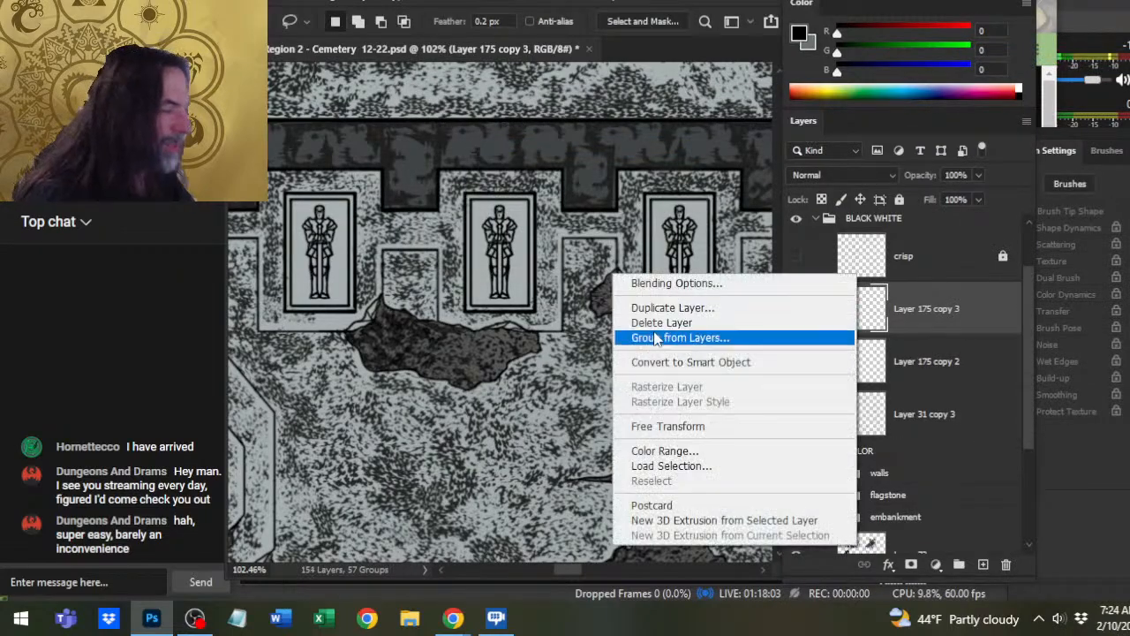
pyautogui.click(645, 428)
pyautogui.rightClick(590, 305)
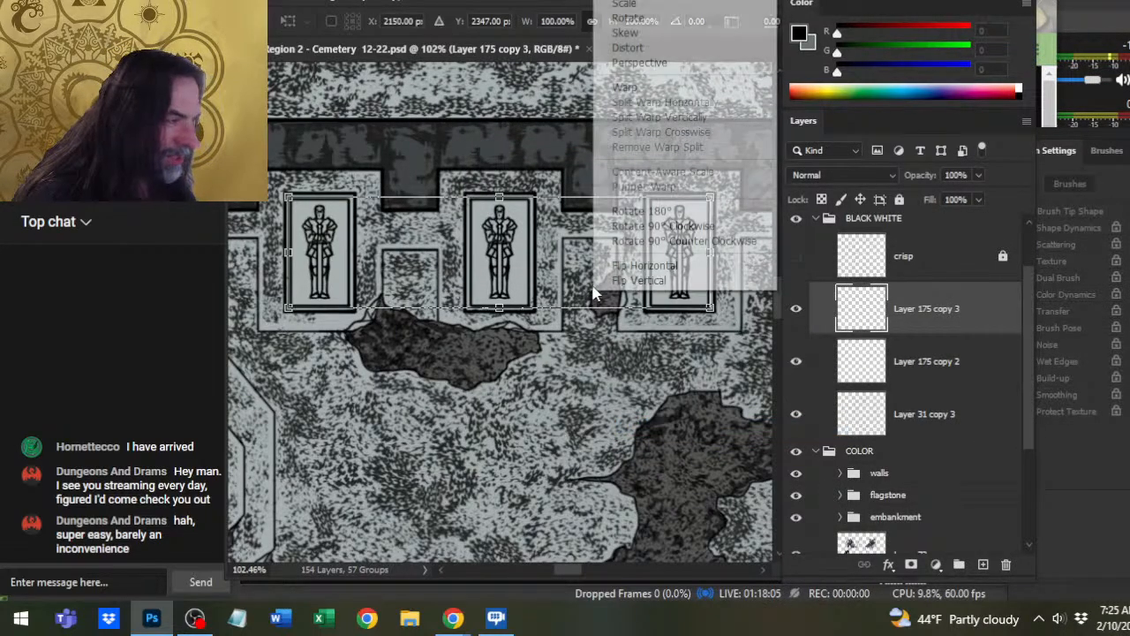
pyautogui.click(668, 281)
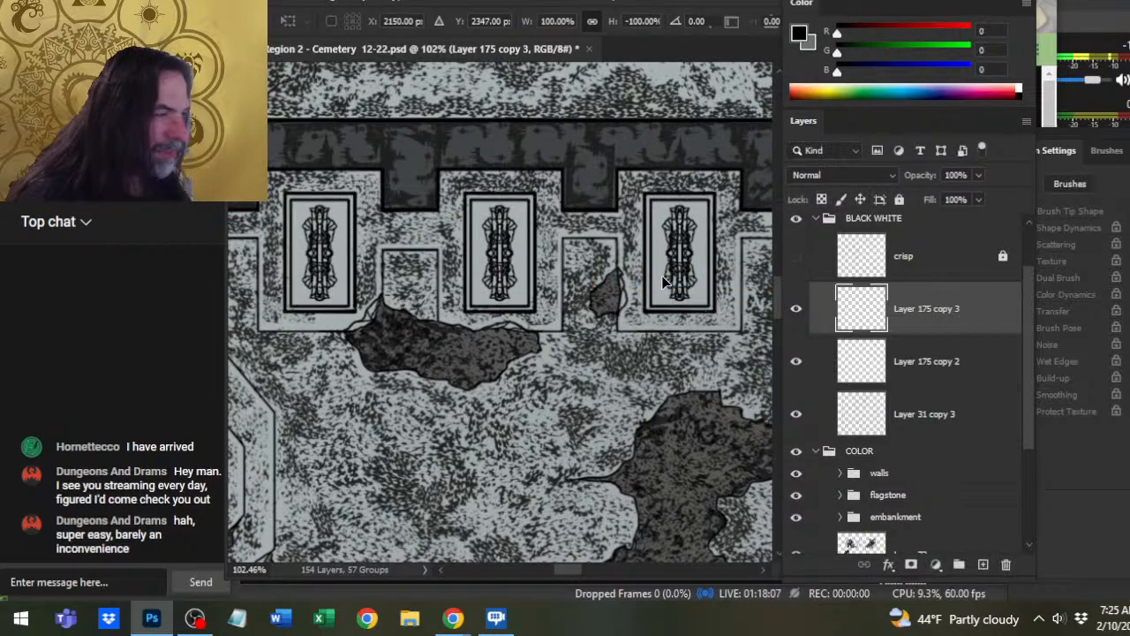
pyautogui.press('Return')
# - Move the flipped row of three knights in Layer 175 copy 3 straight down towards the blank tomb slabs of the lower row
pyautogui.moveTo(540, 472); pyautogui.dragTo(553, 293)
pyautogui.press('v')
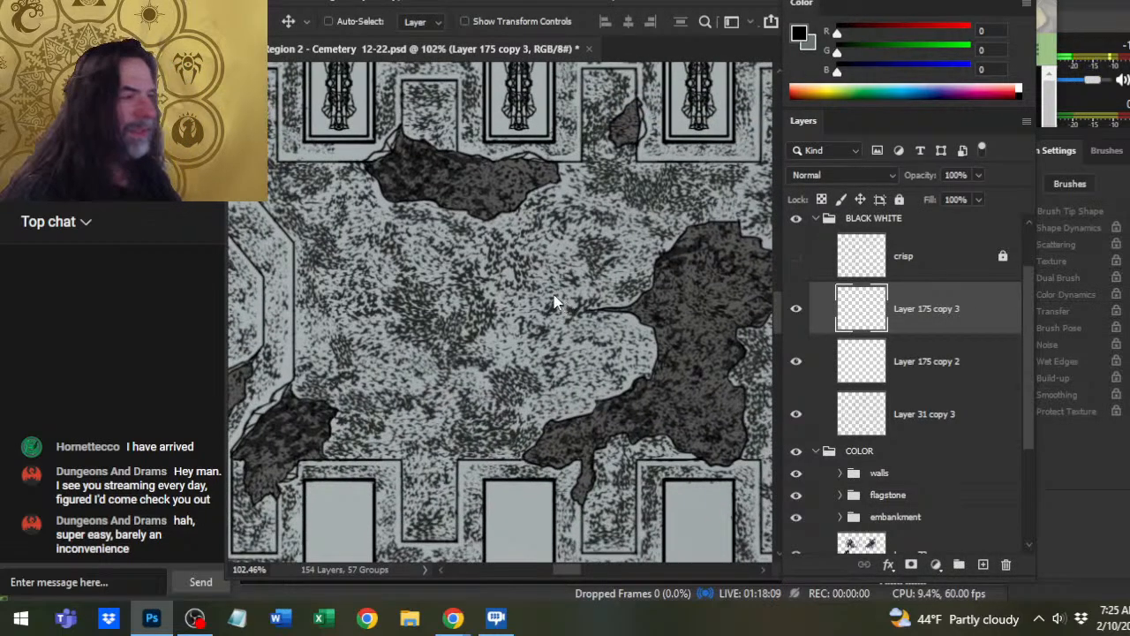
pyautogui.press('Down')
pyautogui.press('Down')
pyautogui.press('Down')
pyautogui.press('Down')
pyautogui.press('Down')
pyautogui.press('Down')
pyautogui.press('Down')
pyautogui.press('Down')
pyautogui.press('Down')
pyautogui.press('Down')
pyautogui.press('Down')
pyautogui.press('Down')
pyautogui.press('Down')
pyautogui.press('Down')
pyautogui.press('Down')
pyautogui.press('Down')
pyautogui.press('Down')
pyautogui.press('Down')
pyautogui.press('Down')
pyautogui.press('Down')
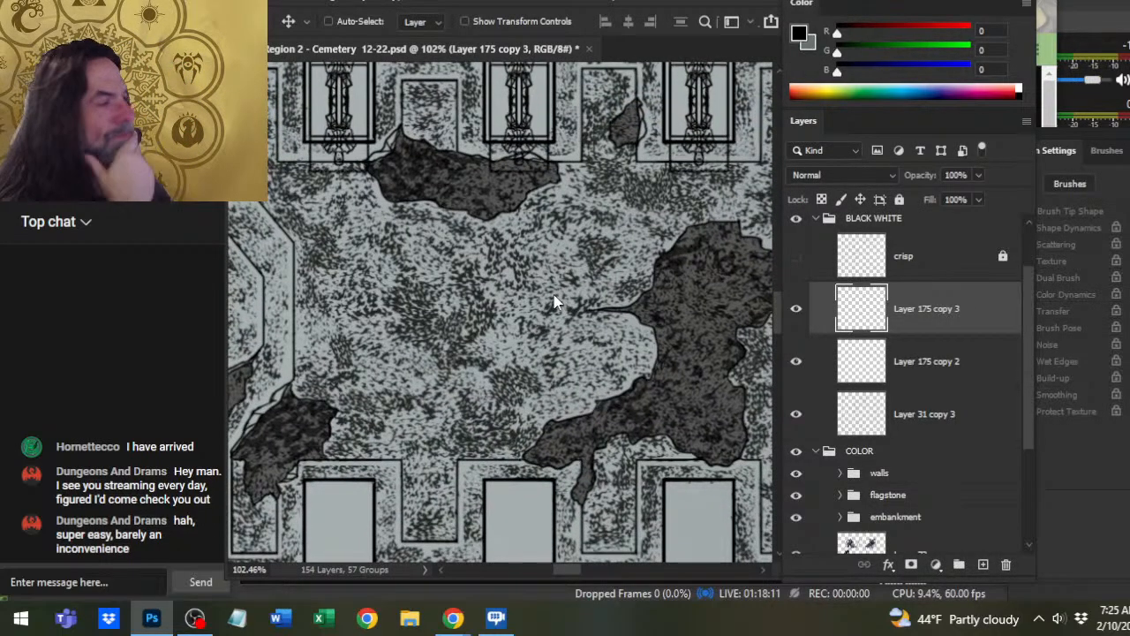
pyautogui.press('Down')
pyautogui.press('Down')
pyautogui.press('Down')
pyautogui.press('Down')
pyautogui.press('Down')
pyautogui.press('Down')
pyautogui.press('Down')
pyautogui.press('Down')
pyautogui.press('Down')
pyautogui.press('Down')
pyautogui.press('Down')
pyautogui.press('Down')
pyautogui.press('Down')
pyautogui.press('Down')
pyautogui.press('Down')
pyautogui.press('Down')
pyautogui.press('Down')
pyautogui.press('Down')
pyautogui.press('Down')
pyautogui.press('Down')
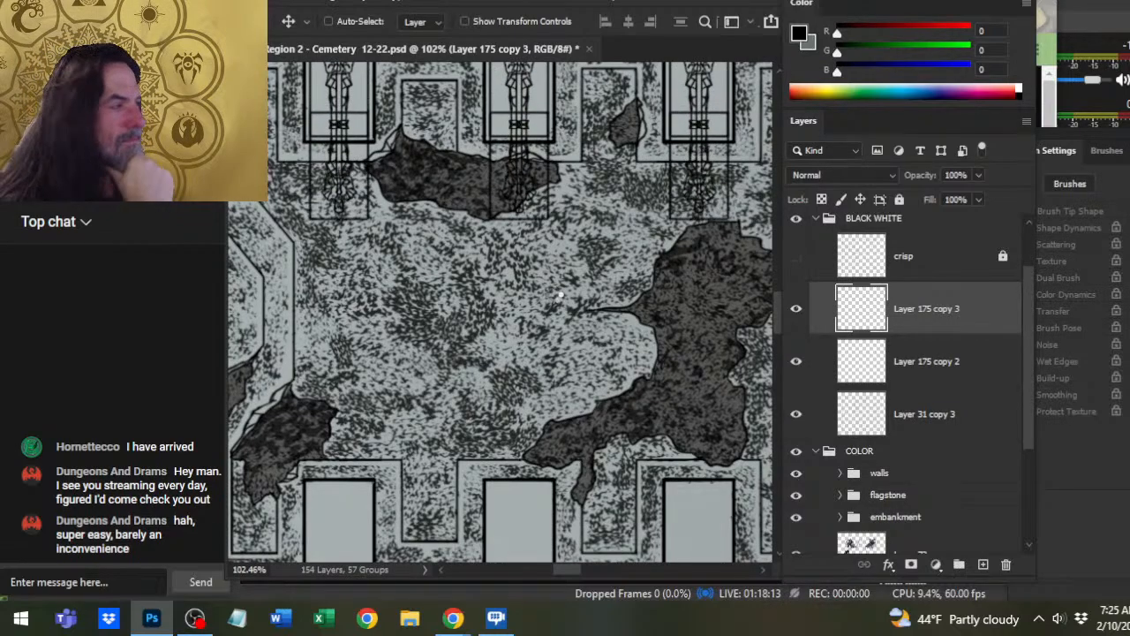
pyautogui.press('Down')
pyautogui.press('Down')
pyautogui.press('Down')
pyautogui.press('Down')
pyautogui.press('Down')
pyautogui.press('Down')
pyautogui.press('Down')
pyautogui.press('Down')
pyautogui.press('Down')
pyautogui.press('Down')
pyautogui.press('Down')
pyautogui.press('Down')
pyautogui.press('Down')
pyautogui.press('Down')
pyautogui.press('Down')
pyautogui.press('Down')
pyautogui.press('Down')
pyautogui.press('Down')
pyautogui.press('Down')
pyautogui.press('Down')
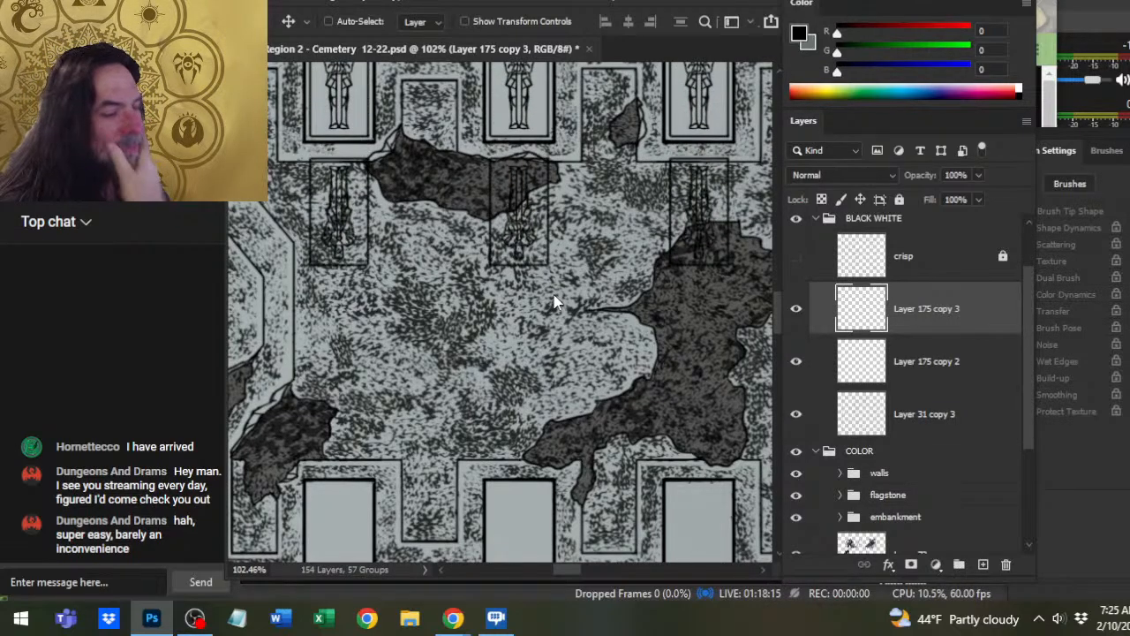
pyautogui.press('Down')
pyautogui.press('Down')
pyautogui.press('Down')
pyautogui.press('Down')
pyautogui.press('Down')
pyautogui.press('Down')
pyautogui.press('Down')
pyautogui.press('Down')
pyautogui.press('Down')
pyautogui.press('Down')
pyautogui.press('Down')
pyautogui.press('Down')
pyautogui.press('Down')
pyautogui.press('Down')
pyautogui.press('Down')
pyautogui.press('Down')
pyautogui.press('Down')
pyautogui.press('Down')
pyautogui.press('Down')
pyautogui.press('Down')
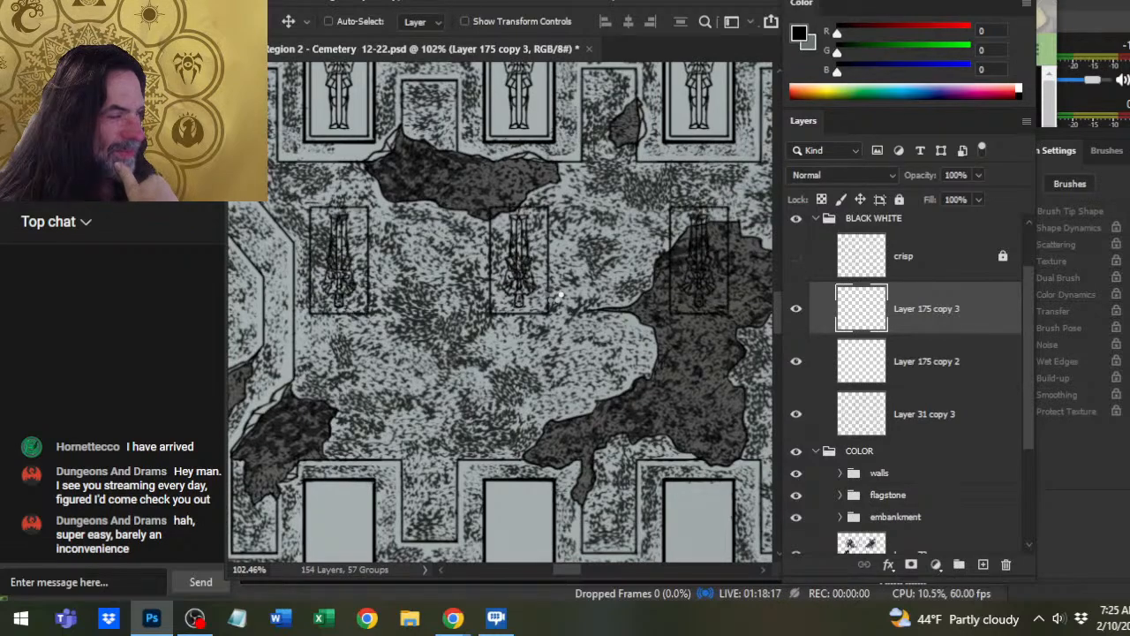
pyautogui.press('Down')
pyautogui.press('Down')
pyautogui.press('Down')
pyautogui.press('Down')
pyautogui.press('Down')
pyautogui.press('Down')
pyautogui.press('Down')
pyautogui.press('Down')
pyautogui.press('Down')
pyautogui.press('Down')
pyautogui.press('Down')
pyautogui.press('Down')
pyautogui.press('Down')
pyautogui.press('Down')
pyautogui.press('Down')
pyautogui.press('Down')
pyautogui.press('Down')
pyautogui.press('Down')
pyautogui.press('Down')
pyautogui.press('Down')
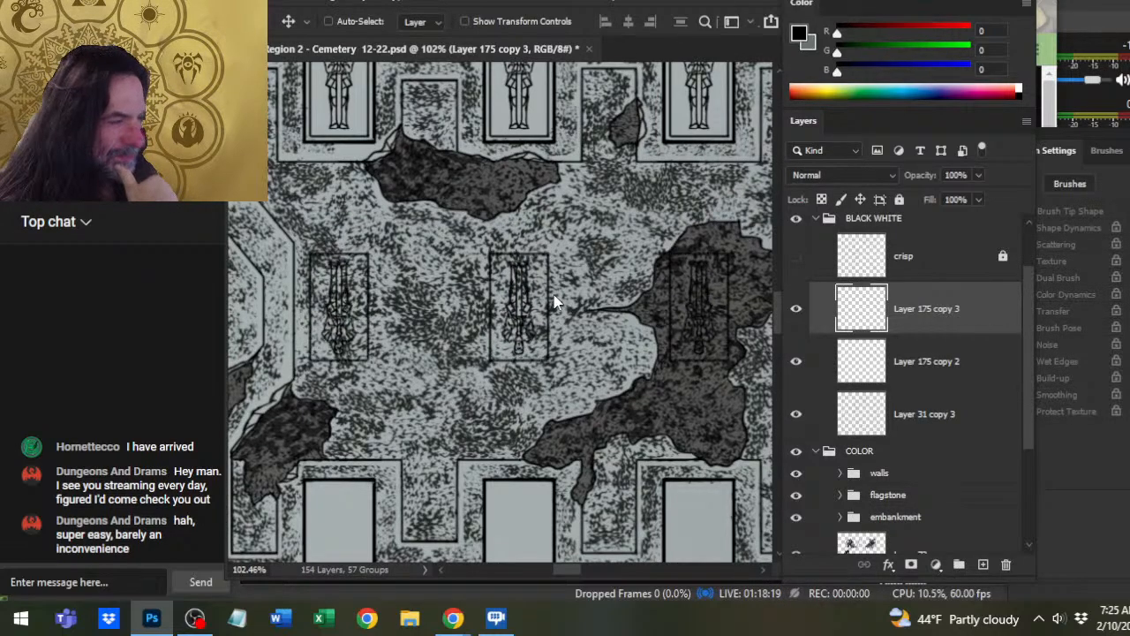
pyautogui.press('Down')
pyautogui.press('Down')
pyautogui.press('Down')
pyautogui.press('Down')
pyautogui.press('Down')
pyautogui.press('Down')
pyautogui.press('Down')
pyautogui.press('Down')
pyautogui.press('Down')
pyautogui.press('Down')
pyautogui.press('Down')
pyautogui.press('Down')
pyautogui.press('Down')
pyautogui.press('Down')
pyautogui.press('Down')
pyautogui.press('Down')
pyautogui.press('Down')
pyautogui.press('Down')
pyautogui.press('Down')
pyautogui.press('Down')
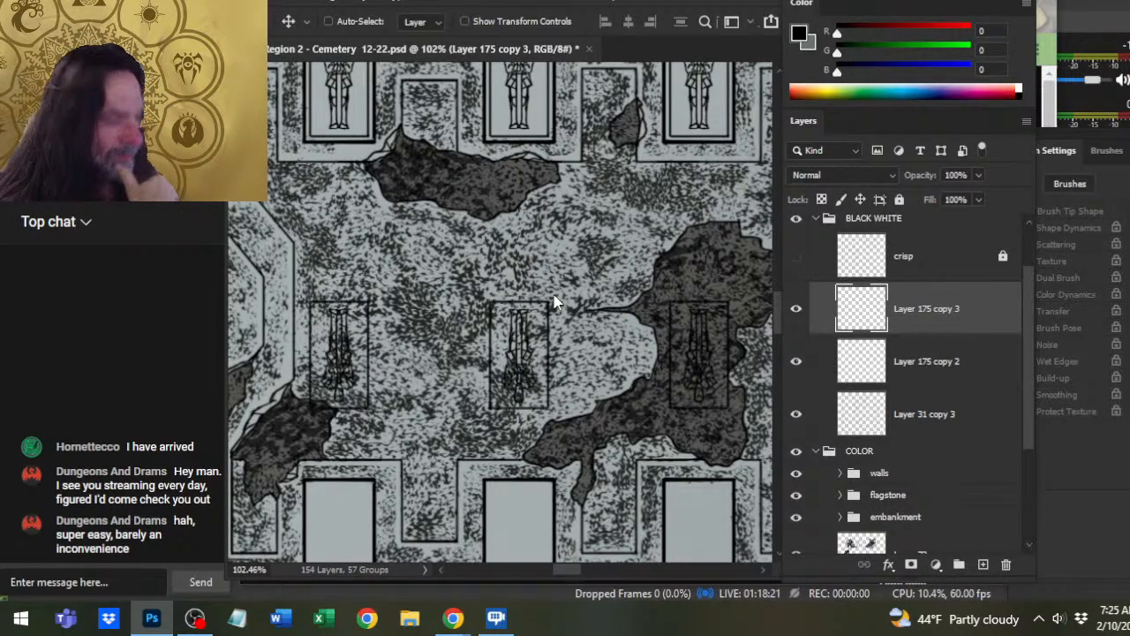
pyautogui.press('Down')
pyautogui.press('Down')
pyautogui.press('Down')
pyautogui.press('Down')
pyautogui.press('Down')
pyautogui.press('Down')
pyautogui.press('Down')
pyautogui.press('Down')
pyautogui.press('Down')
pyautogui.press('Down')
pyautogui.press('Down')
pyautogui.press('Down')
pyautogui.press('Down')
pyautogui.press('Down')
pyautogui.press('Down')
pyautogui.press('Down')
pyautogui.press('Down')
pyautogui.press('Down')
pyautogui.press('Down')
pyautogui.press('Down')
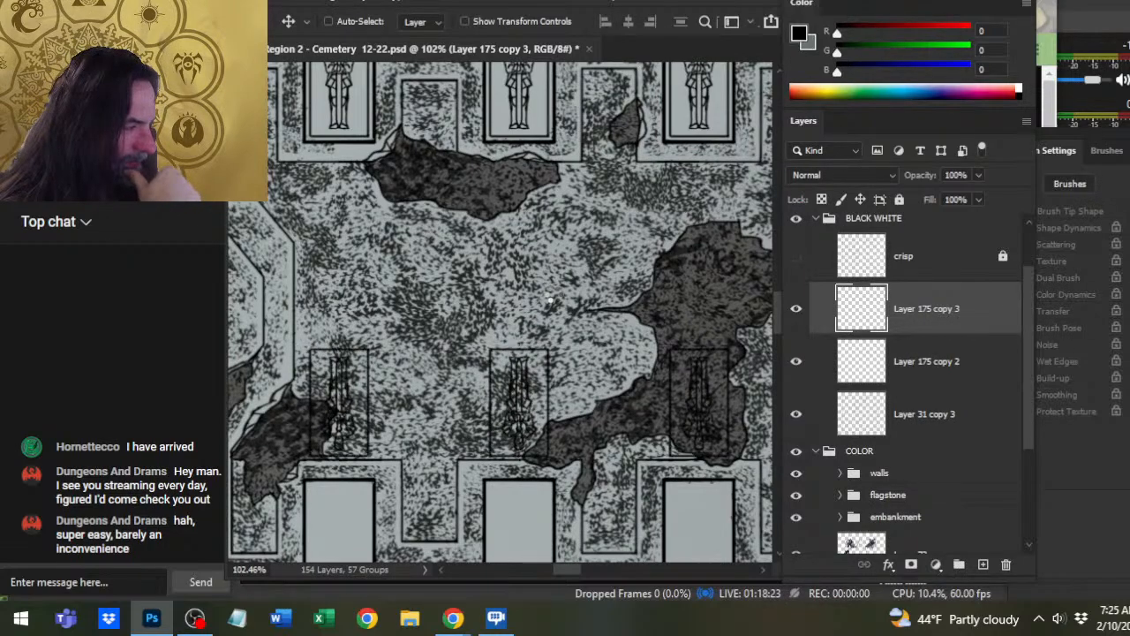
# - Bring the flipped row of three knights in Layer 175 copy 3 down until each figure sits on its lower-row tomb slab
pyautogui.press('Down')
pyautogui.press('Down')
pyautogui.press('Down')
pyautogui.press('Down')
pyautogui.press('Down')
pyautogui.press('Down')
pyautogui.press('Down')
pyautogui.press('Down')
pyautogui.press('Down')
pyautogui.press('Down')
pyautogui.press('Down')
pyautogui.press('Down')
pyautogui.press('Down')
pyautogui.press('Down')
pyautogui.press('Down')
pyautogui.press('Down')
pyautogui.press('Down')
pyautogui.press('Down')
pyautogui.press('Down')
pyautogui.press('Down')
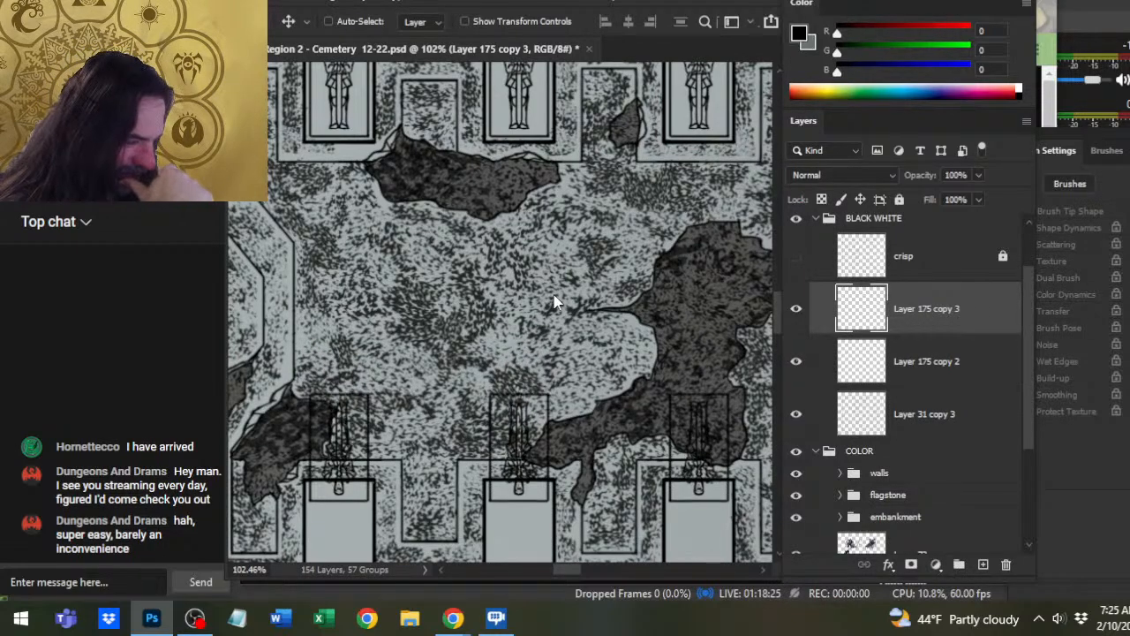
pyautogui.press('Down')
pyautogui.press('Down')
pyautogui.press('Down')
pyautogui.press('Down')
pyautogui.press('Down')
pyautogui.press('Down')
pyautogui.press('Down')
pyautogui.press('Down')
pyautogui.press('Down')
pyautogui.press('Down')
pyautogui.press('Down')
pyautogui.press('Down')
pyautogui.press('Down')
pyautogui.press('Down')
pyautogui.press('Down')
pyautogui.press('Down')
pyautogui.press('Down')
pyautogui.press('Down')
pyautogui.press('Down')
pyautogui.press('Down')
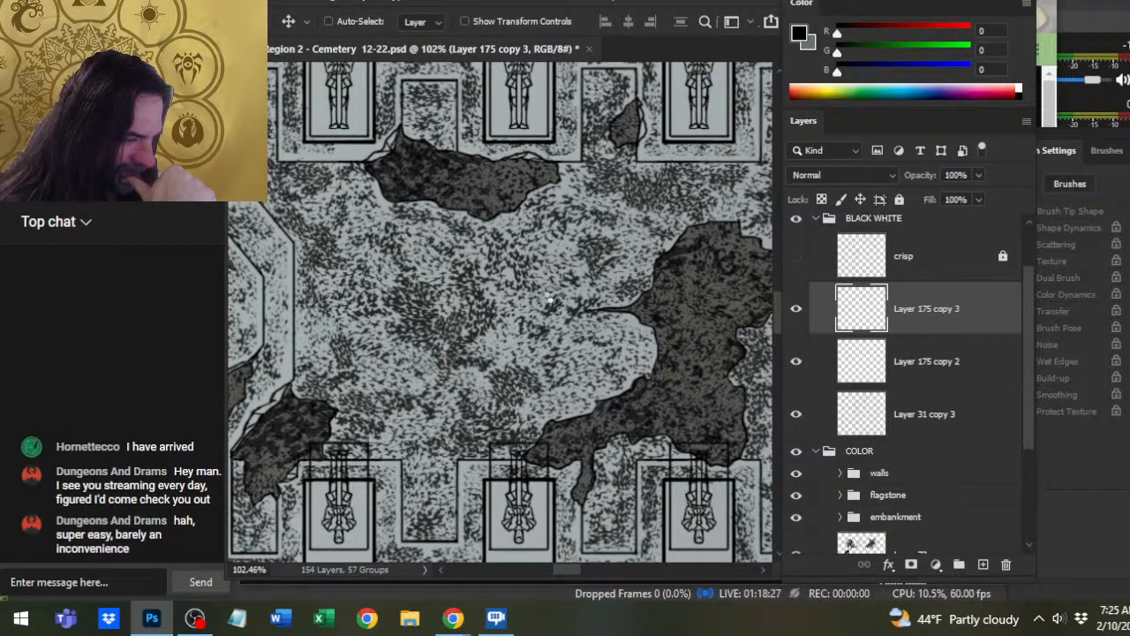
pyautogui.press('Down')
pyautogui.press('Down')
pyautogui.press('Down')
pyautogui.press('Down')
pyautogui.press('Down')
pyautogui.press('Down')
pyautogui.press('Down')
pyautogui.press('Down')
pyautogui.press('Down')
pyautogui.press('Down')
pyautogui.press('Down')
pyautogui.press('Down')
pyautogui.press('Down')
pyautogui.press('Down')
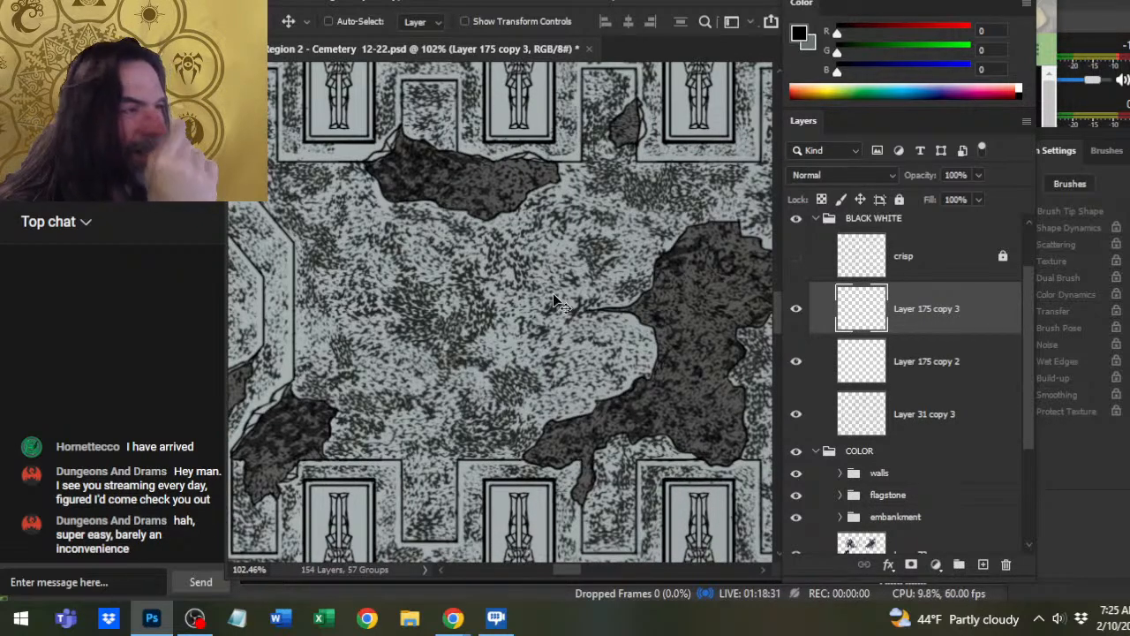
# - Merge Layer 175 copy 3, the flipped knights, down into Layer 175 copy 2
pyautogui.moveTo(537, 371); pyautogui.dragTo(532, 173)
pyautogui.moveTo(749, 295); pyautogui.dragTo(695, 300)
pyautogui.rightClick(960, 328)
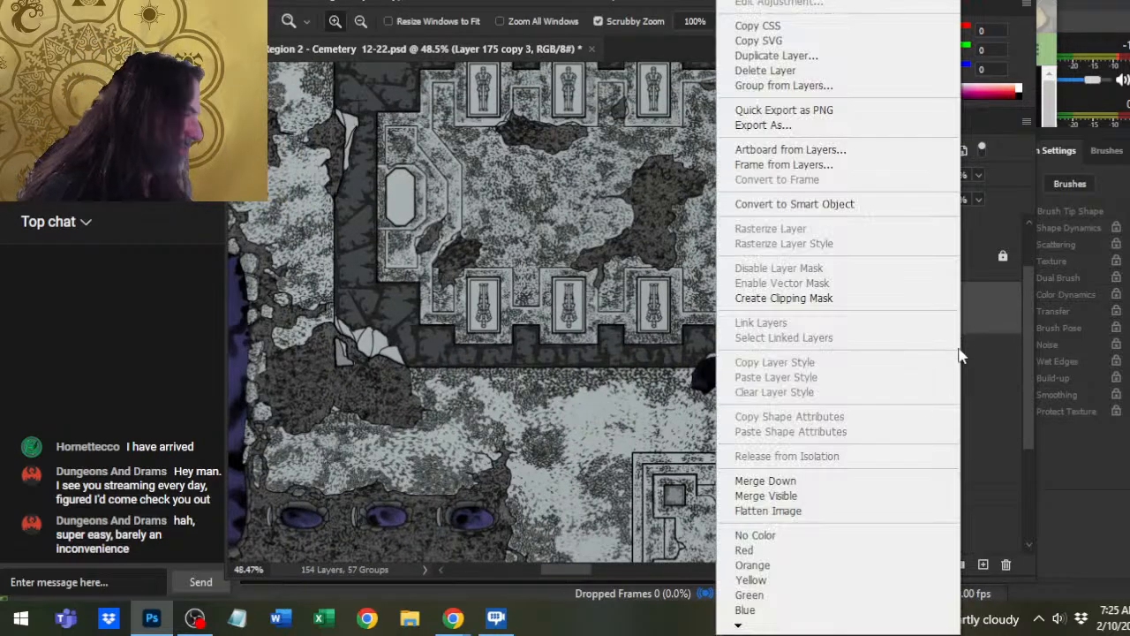
pyautogui.click(831, 480)
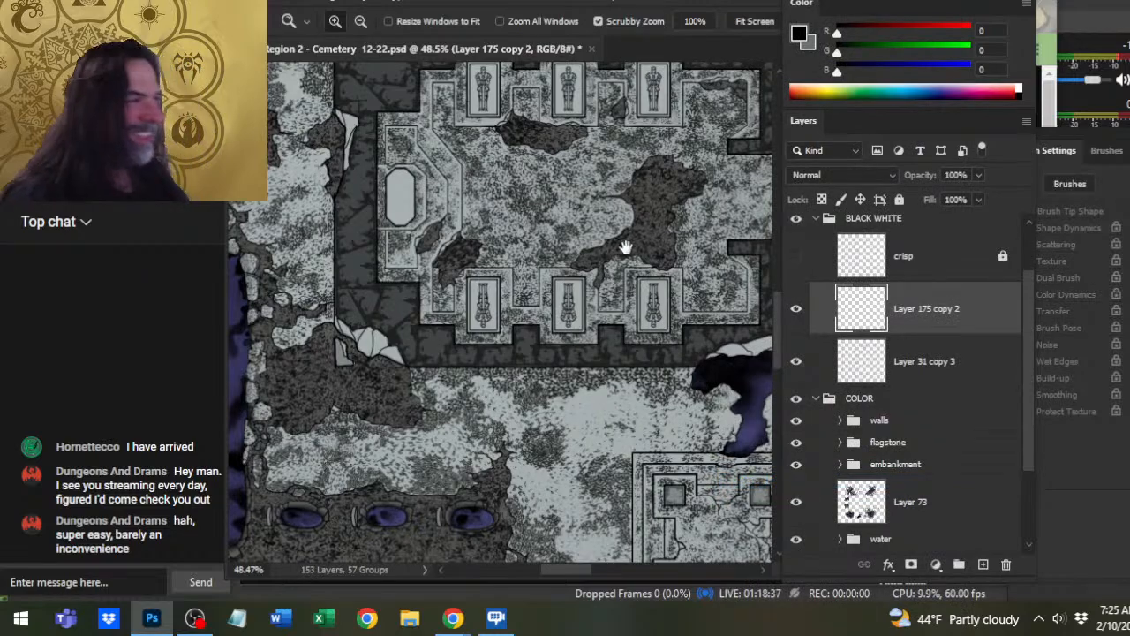
# - Copy one upright knight with its frame from the upper row in Layer 175 copy 2 to a new layer
pyautogui.moveTo(625, 248); pyautogui.dragTo(532, 333)
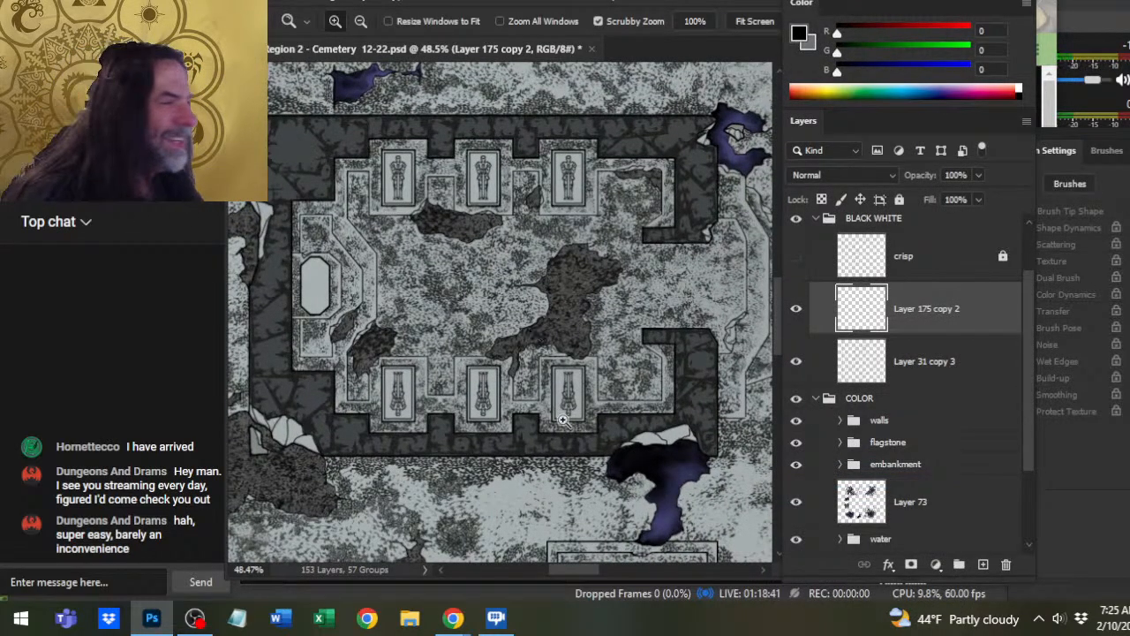
pyautogui.moveTo(649, 351); pyautogui.dragTo(459, 190)
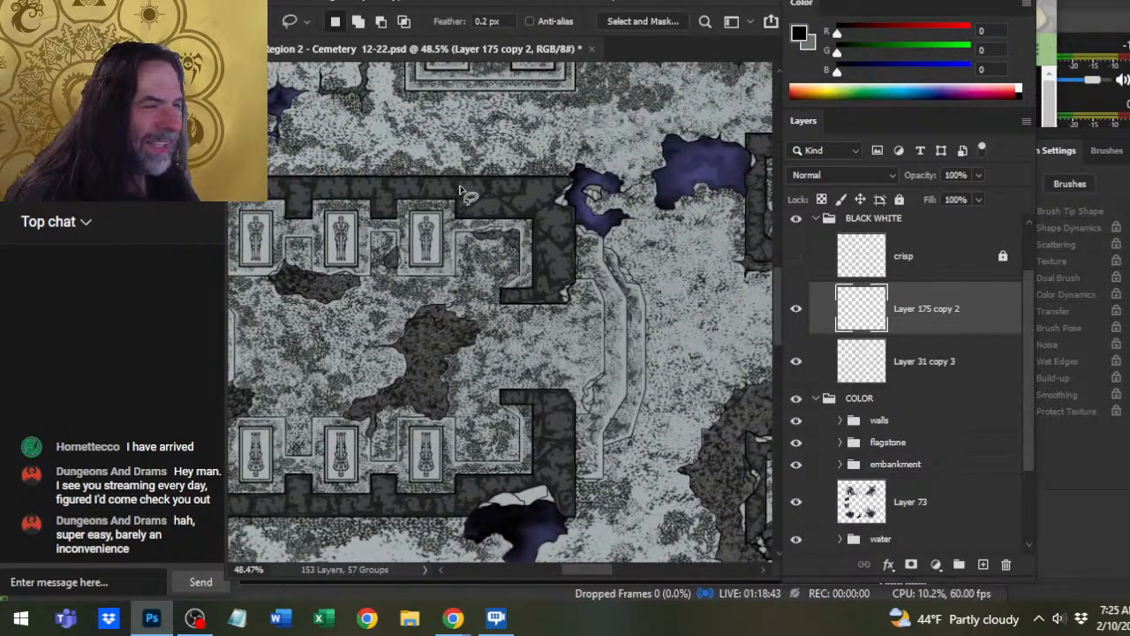
pyautogui.moveTo(681, 324); pyautogui.dragTo(392, 361)
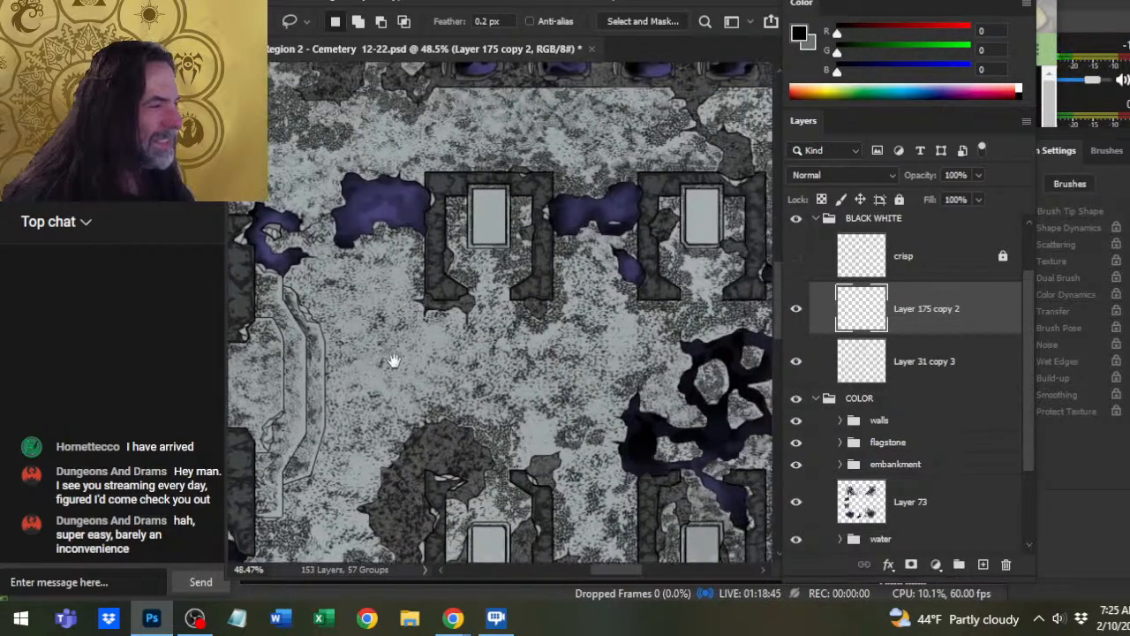
pyautogui.hotkey('ctrl', 'j')
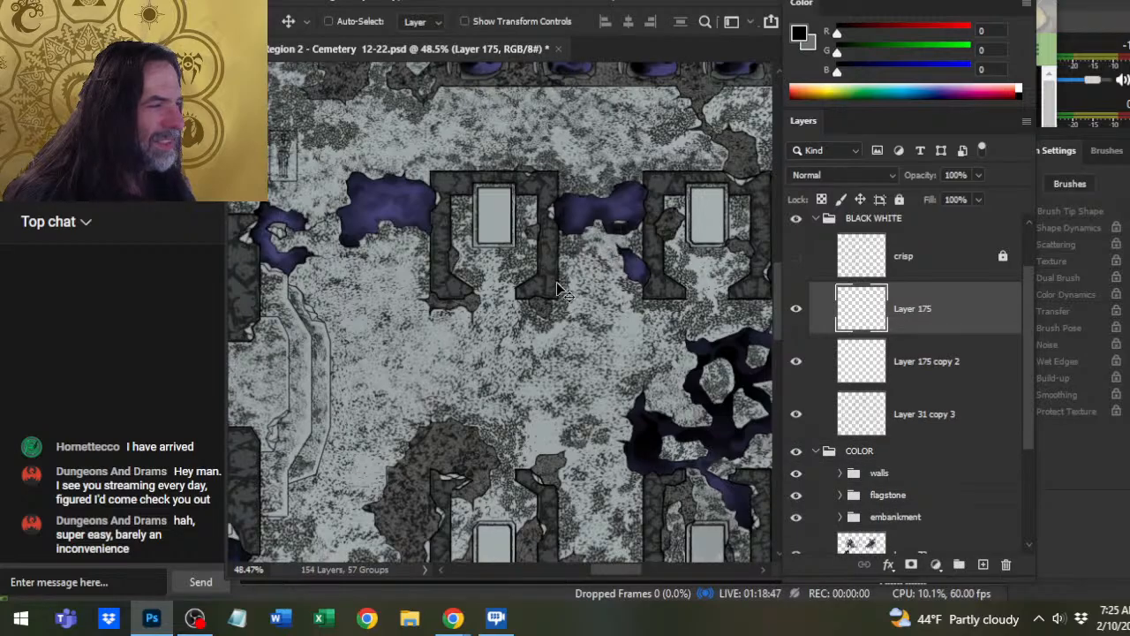
# - Move the copied knight in Layer 175 onto the slab of the first small crypt east of the large crypt and centre it
pyautogui.moveTo(508, 277); pyautogui.dragTo(604, 328)
pyautogui.press('z')
pyautogui.moveTo(496, 207); pyautogui.dragTo(628, 291)
pyautogui.press('v')
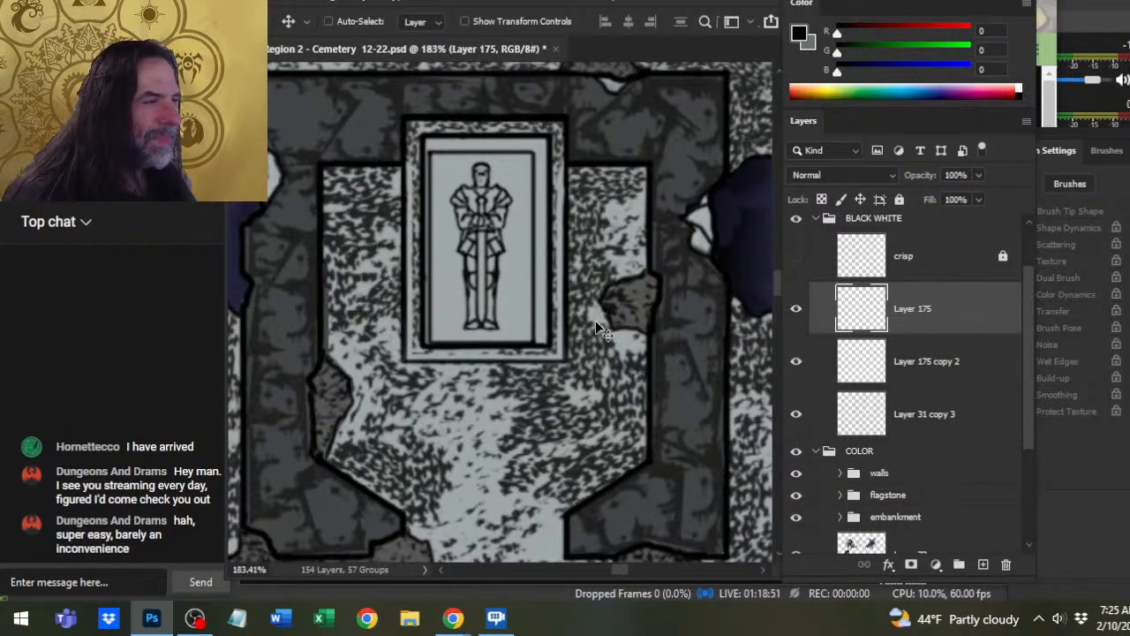
pyautogui.press('Up')
pyautogui.press('Up')
pyautogui.press('Up')
pyautogui.press('Right')
pyautogui.press('Right')
pyautogui.press('Right')
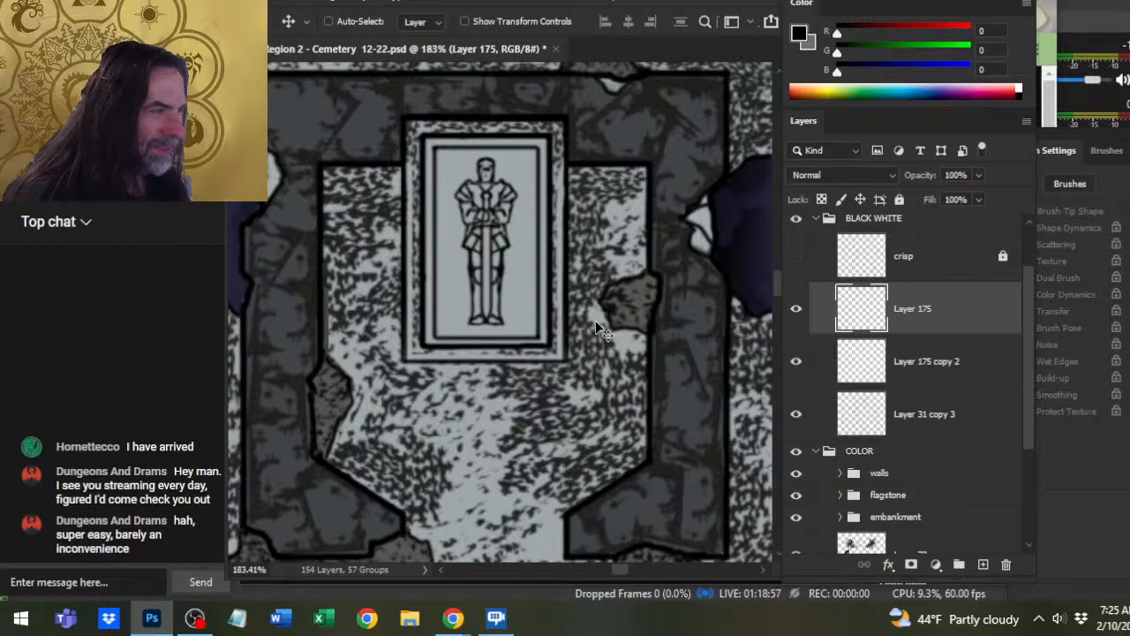
pyautogui.press('Up')
# - Duplicate Layer 175, the single knight and frame in the small crypt
pyautogui.press('z')
pyautogui.moveTo(631, 317); pyautogui.dragTo(544, 327)
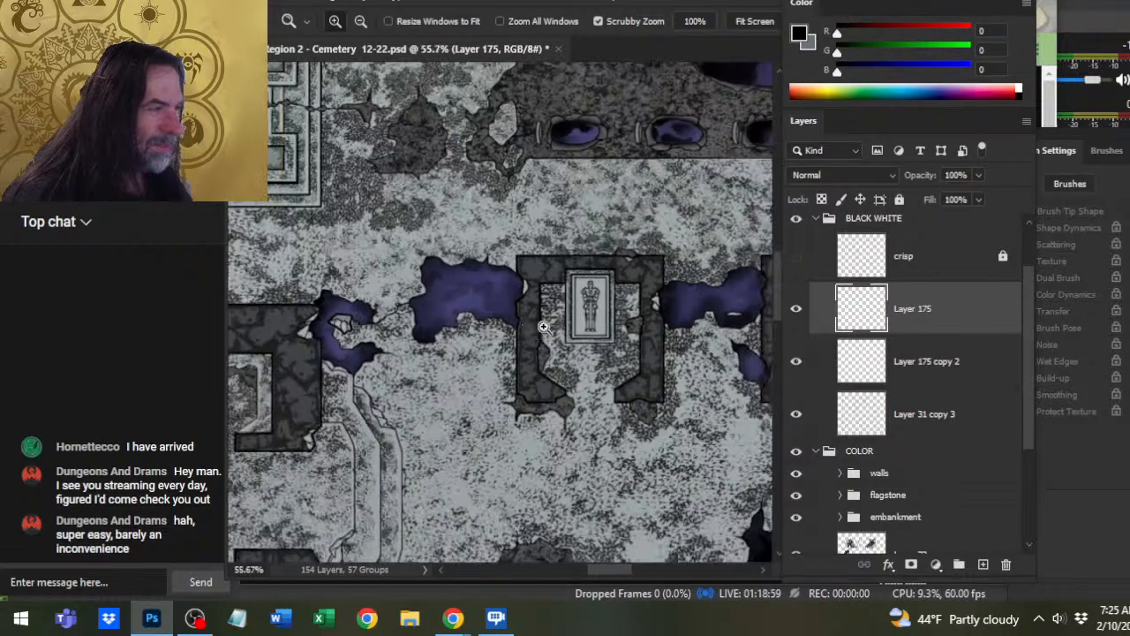
pyautogui.moveTo(694, 371); pyautogui.dragTo(546, 340)
pyautogui.rightClick(935, 316)
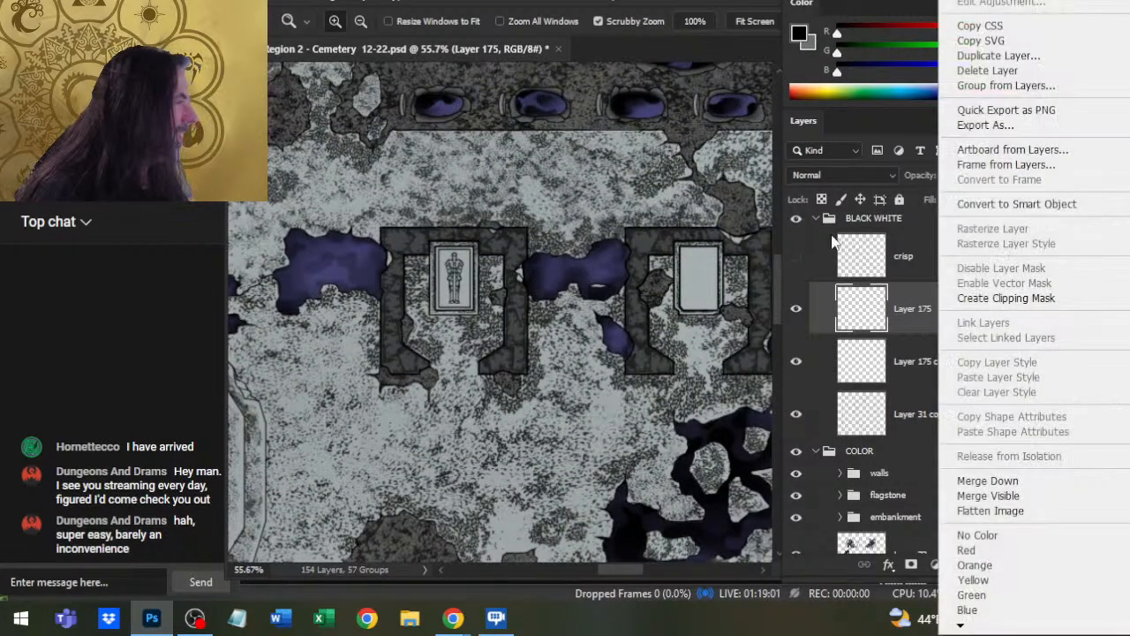
pyautogui.click(998, 53)
pyautogui.press('Return')
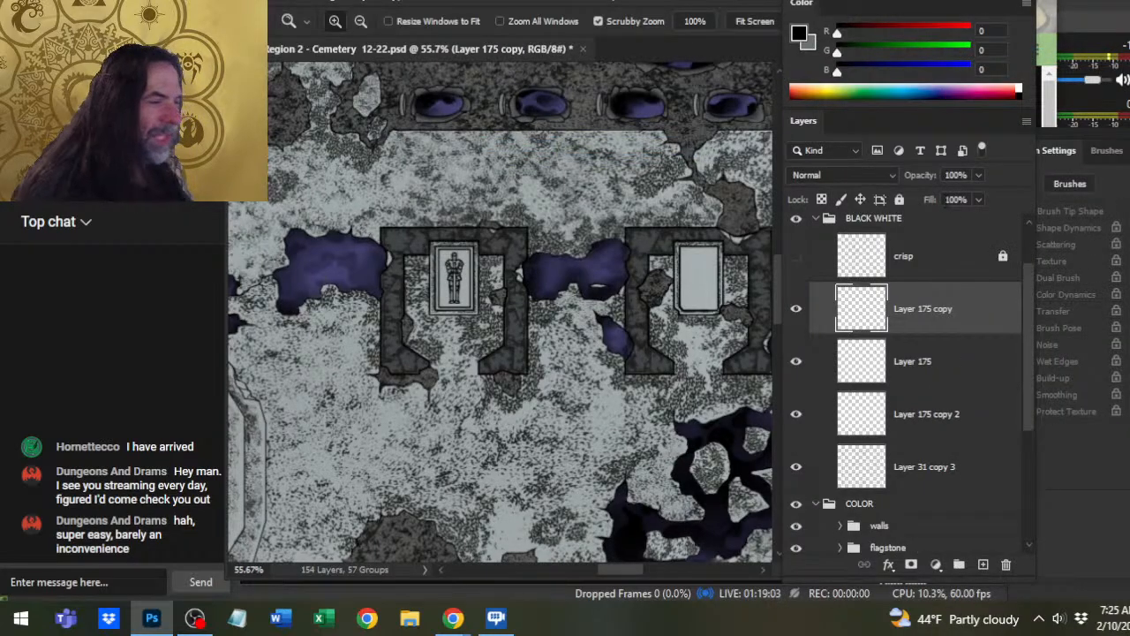
# - Move the knight in Layer 175 copy straight east onto the slab of the second small crypt and centre it
pyautogui.press('v')
pyautogui.press('Right')
pyautogui.press('Right')
pyautogui.press('Right')
pyautogui.press('Right')
pyautogui.press('Right')
pyautogui.press('Right')
pyautogui.press('Right')
pyautogui.press('Right')
pyautogui.press('Right')
pyautogui.press('Right')
pyautogui.press('Right')
pyautogui.press('Right')
pyautogui.press('Right')
pyautogui.press('Right')
pyautogui.press('Right')
pyautogui.press('Right')
pyautogui.press('Right')
pyautogui.press('Right')
pyautogui.press('Right')
pyautogui.press('Right')
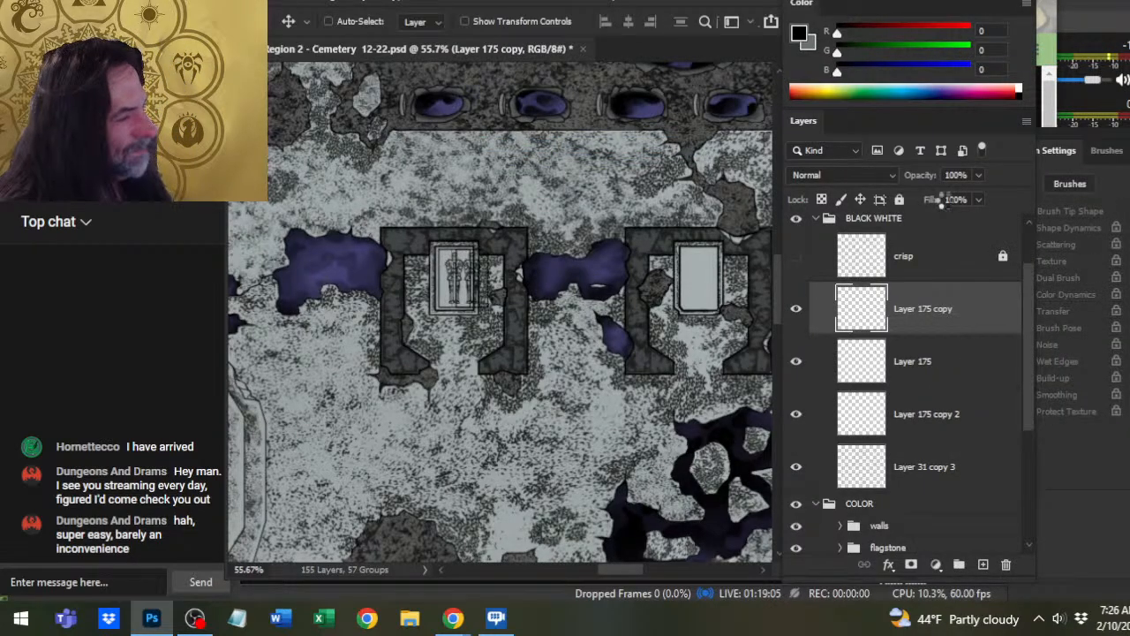
pyautogui.press('Right')
pyautogui.press('Right')
pyautogui.press('Right')
pyautogui.press('Right')
pyautogui.press('Right')
pyautogui.press('Right')
pyautogui.press('Right')
pyautogui.press('Right')
pyautogui.press('Right')
pyautogui.press('Right')
pyautogui.press('Right')
pyautogui.press('Right')
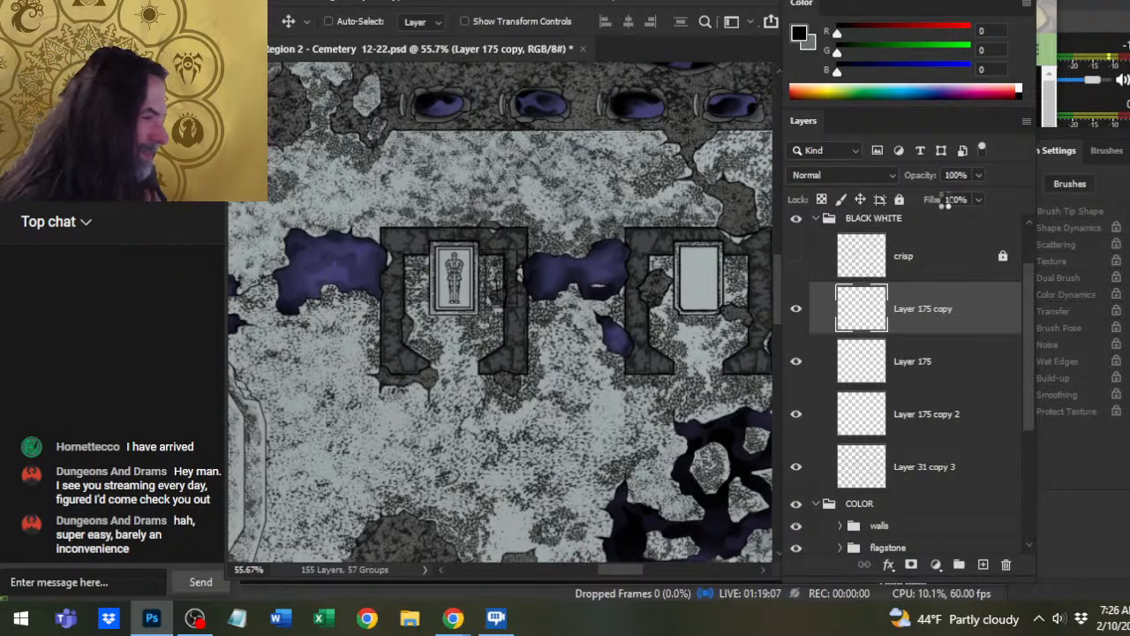
pyautogui.press('Right')
pyautogui.press('Right')
pyautogui.press('Right')
pyautogui.press('Right')
pyautogui.press('Right')
pyautogui.press('Right')
pyautogui.press('Right')
pyautogui.press('Right')
pyautogui.press('Right')
pyautogui.press('Right')
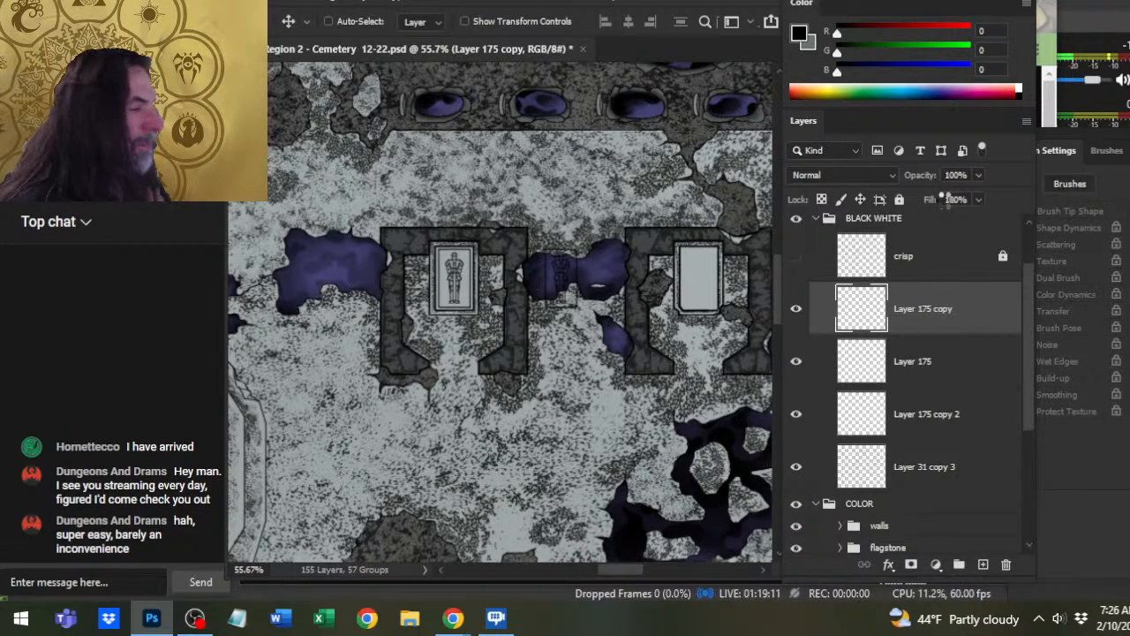
pyautogui.press('Right')
pyautogui.press('Right')
pyautogui.press('Right')
pyautogui.press('Right')
pyautogui.press('Right')
pyautogui.press('Right')
pyautogui.press('Right')
pyautogui.press('Right')
pyautogui.press('Right')
pyautogui.press('Right')
pyautogui.press('Right')
pyautogui.press('Right')
pyautogui.press('Right')
pyautogui.press('Right')
pyautogui.press('Right')
pyautogui.press('Right')
pyautogui.press('Right')
pyautogui.press('Right')
pyautogui.press('Right')
pyautogui.press('Right')
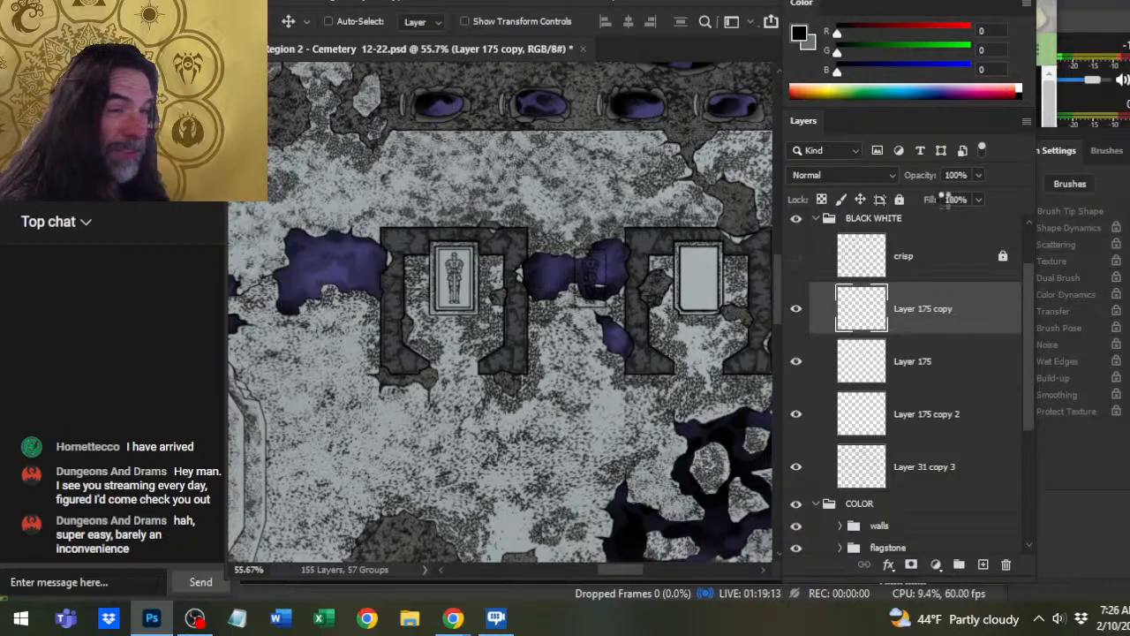
pyautogui.press('Right')
pyautogui.press('Right')
pyautogui.press('Right')
pyautogui.press('Right')
pyautogui.press('Right')
pyautogui.press('Right')
pyautogui.press('Right')
pyautogui.press('Right')
pyautogui.press('Right')
pyautogui.press('Right')
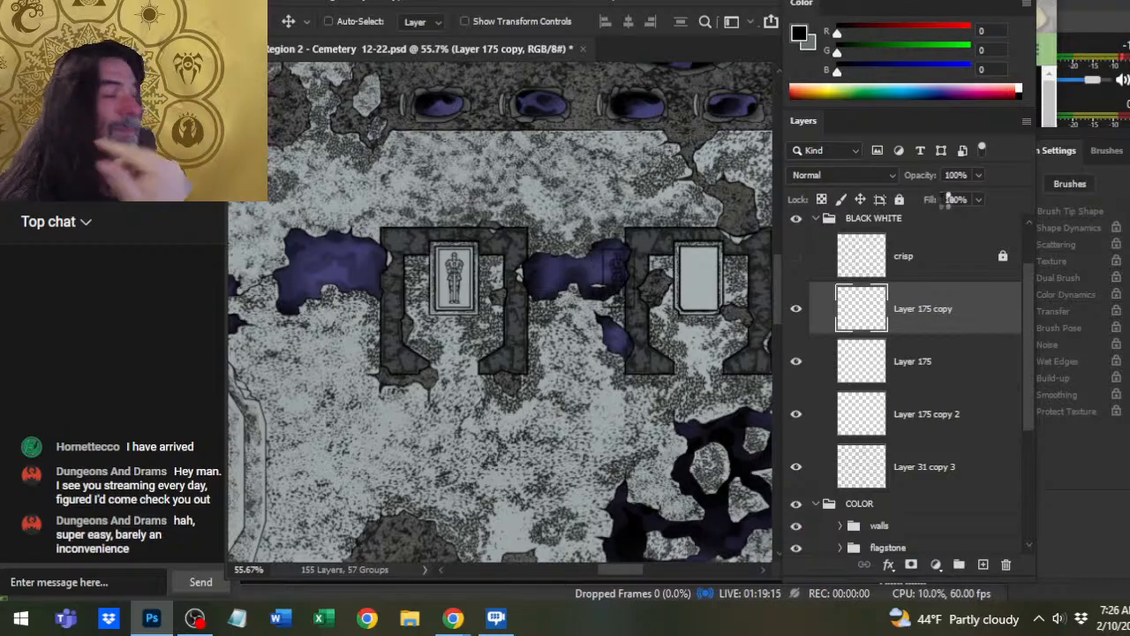
pyautogui.press('Right')
pyautogui.press('Right')
pyautogui.press('Right')
pyautogui.press('Right')
pyautogui.press('Right')
pyautogui.press('Right')
pyautogui.press('Right')
pyautogui.press('Right')
pyautogui.press('Right')
pyautogui.press('Right')
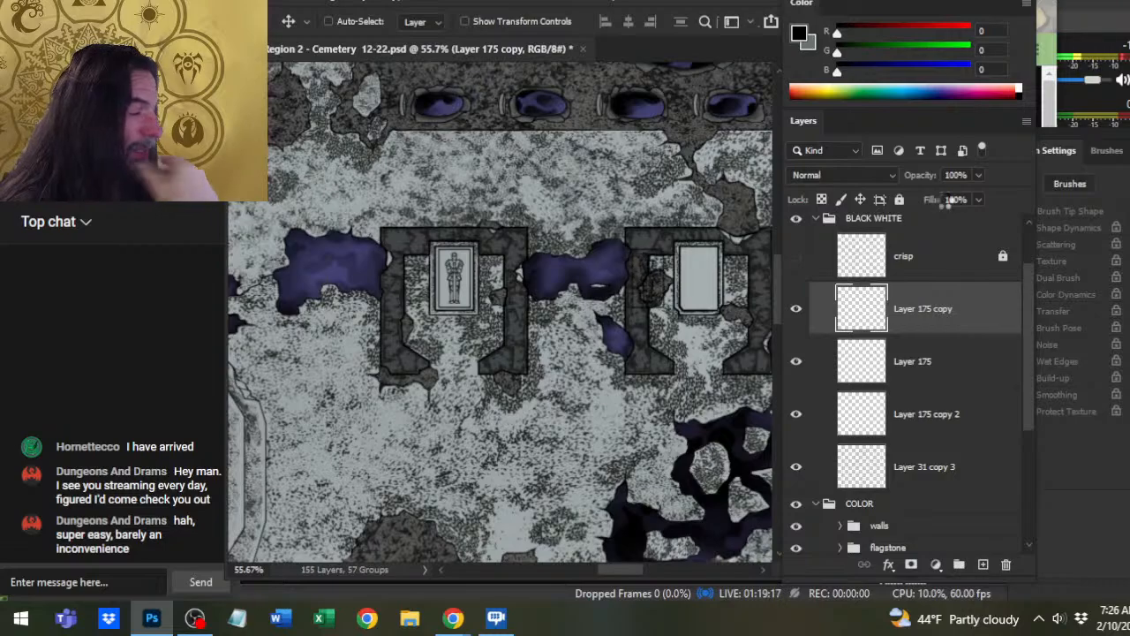
pyautogui.press('Right')
pyautogui.press('Right')
pyautogui.press('Right')
pyautogui.press('Right')
pyautogui.press('Right')
pyautogui.press('Right')
pyautogui.press('Right')
pyautogui.press('Right')
pyautogui.press('Right')
pyautogui.press('Right')
pyautogui.press('Right')
pyautogui.press('Right')
pyautogui.press('Right')
pyautogui.press('Right')
pyautogui.press('Right')
pyautogui.press('Right')
pyautogui.press('Right')
pyautogui.press('Right')
pyautogui.press('Right')
pyautogui.press('Right')
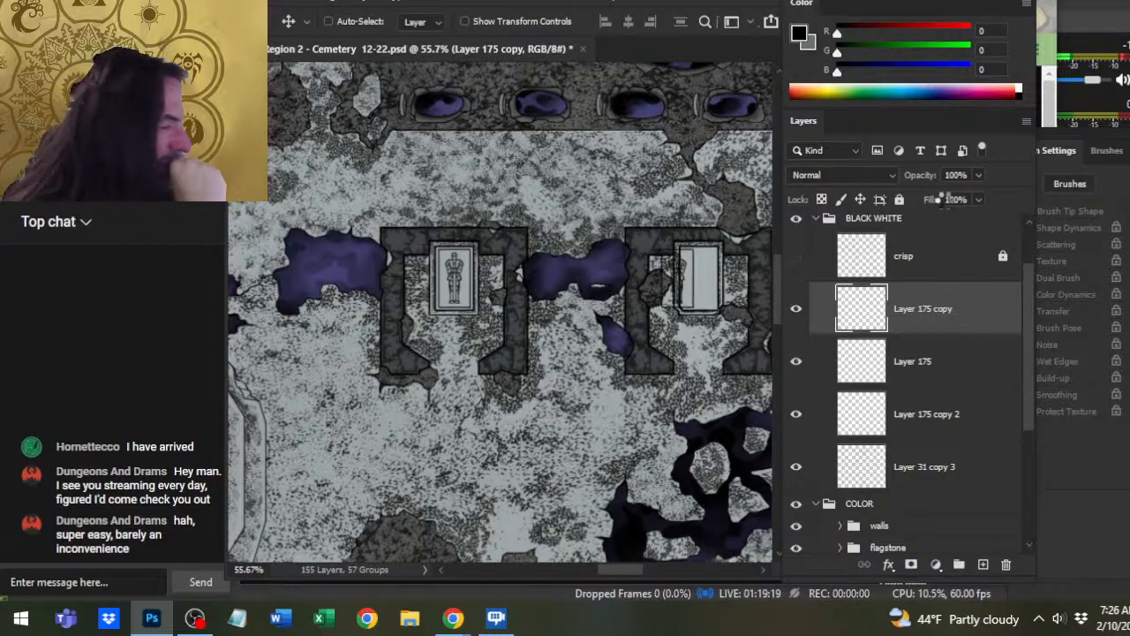
pyautogui.press('Right')
pyautogui.press('Right')
pyautogui.press('Right')
pyautogui.press('Right')
pyautogui.press('Right')
pyautogui.press('Right')
pyautogui.press('Right')
pyautogui.press('Right')
pyautogui.press('Right')
pyautogui.press('Right')
pyautogui.press('Right')
pyautogui.press('Right')
pyautogui.press('Right')
pyautogui.press('Right')
pyautogui.press('Right')
pyautogui.press('Right')
pyautogui.press('Right')
pyautogui.press('Right')
pyautogui.press('Right')
pyautogui.press('Right')
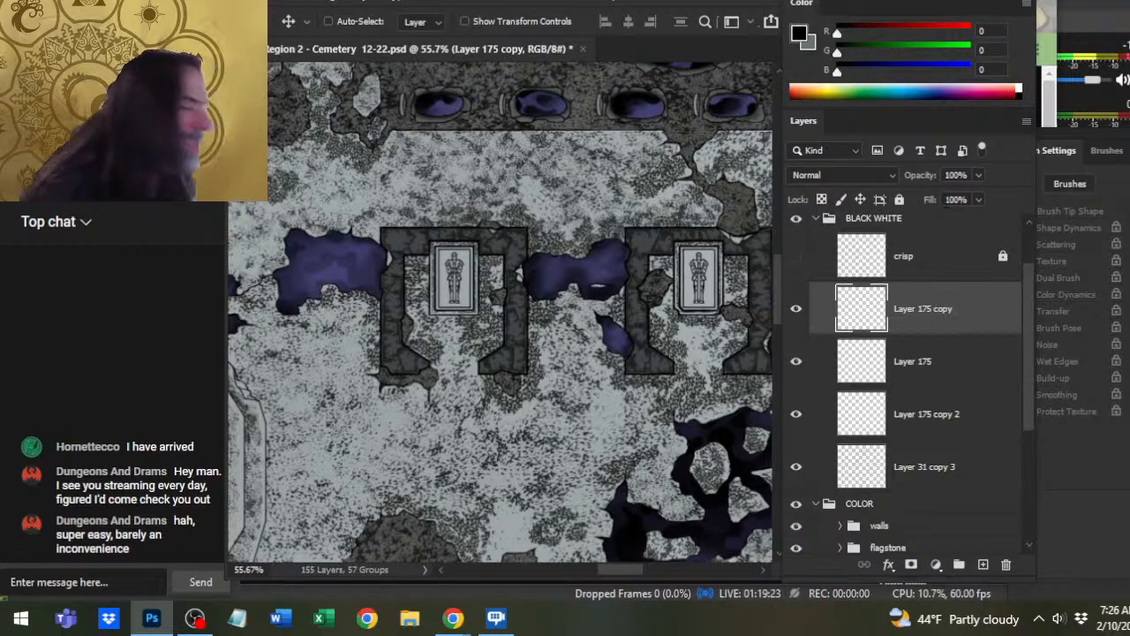
pyautogui.moveTo(547, 319); pyautogui.dragTo(448, 330)
pyautogui.moveTo(584, 275); pyautogui.dragTo(695, 295)
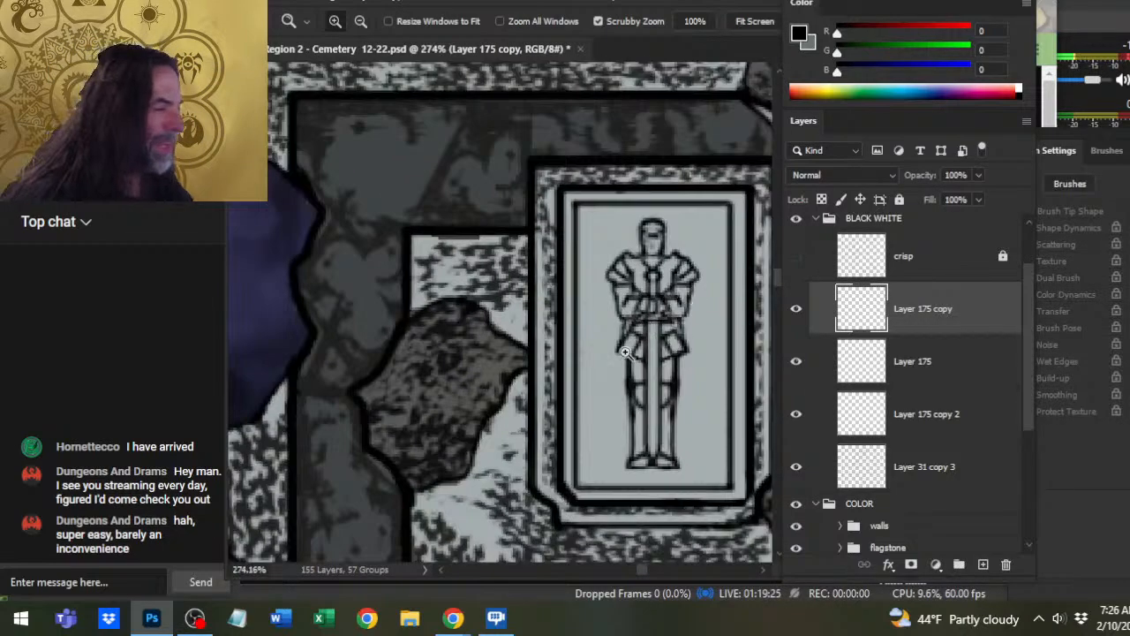
pyautogui.press('Right')
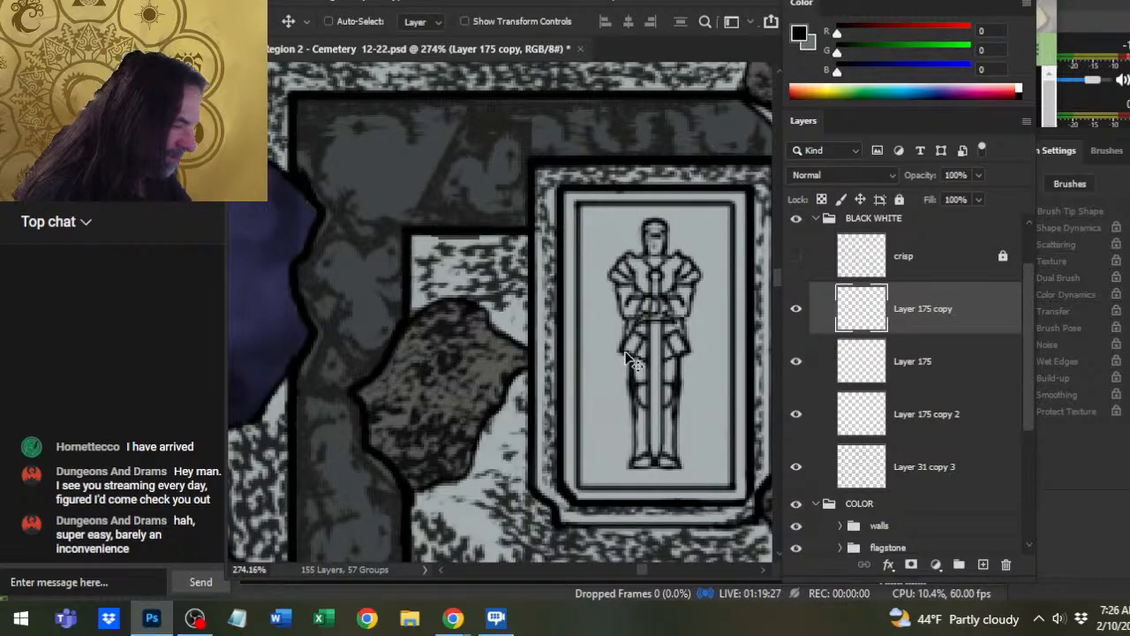
# - Merge Layer 175 copy, the second small crypt's knight, down into Layer 175
pyautogui.hotkey('ctrl', 'space')
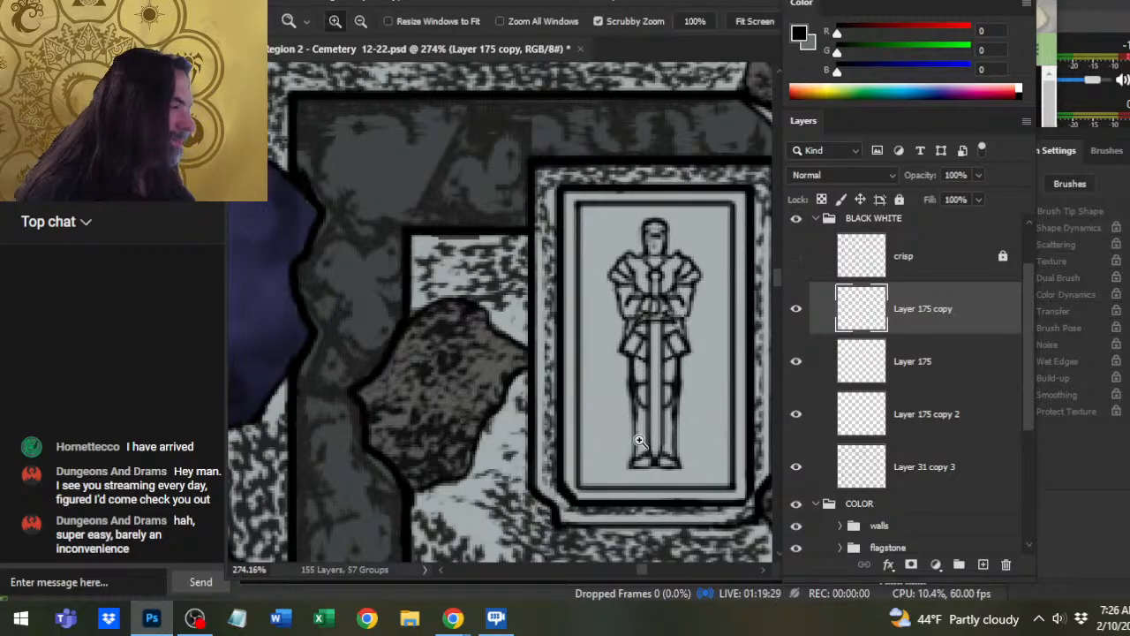
pyautogui.moveTo(655, 461); pyautogui.dragTo(648, 368)
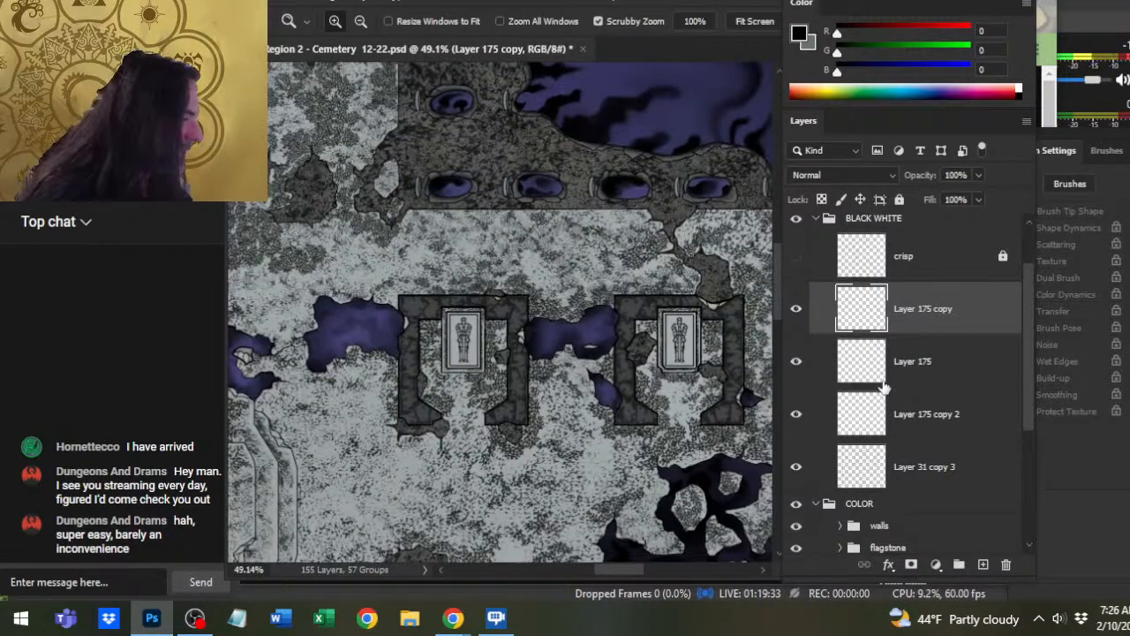
pyautogui.rightClick(922, 321)
pyautogui.click(986, 480)
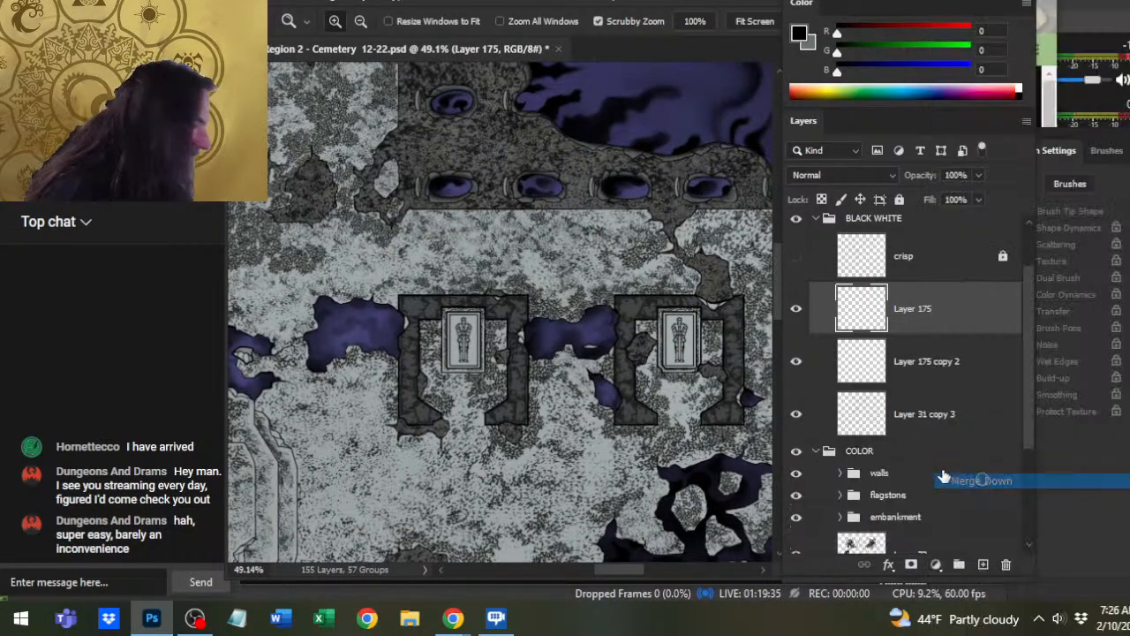
pyautogui.click(798, 318)
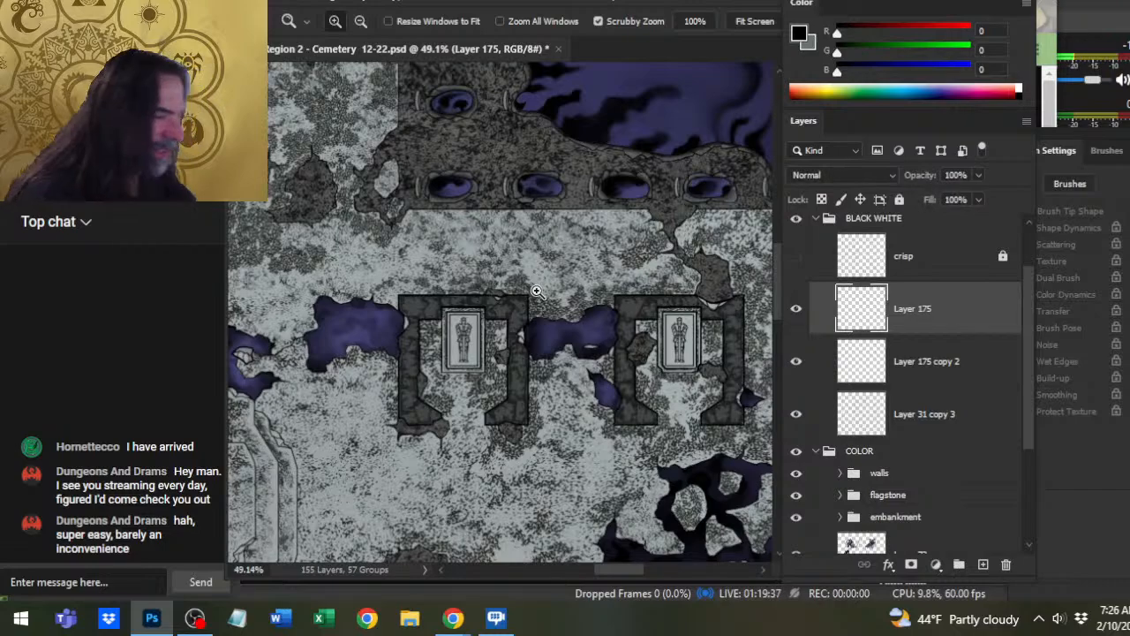
# - Duplicate Layer 175 with both small-crypt knights and flip the copy vertically
pyautogui.rightClick(921, 327)
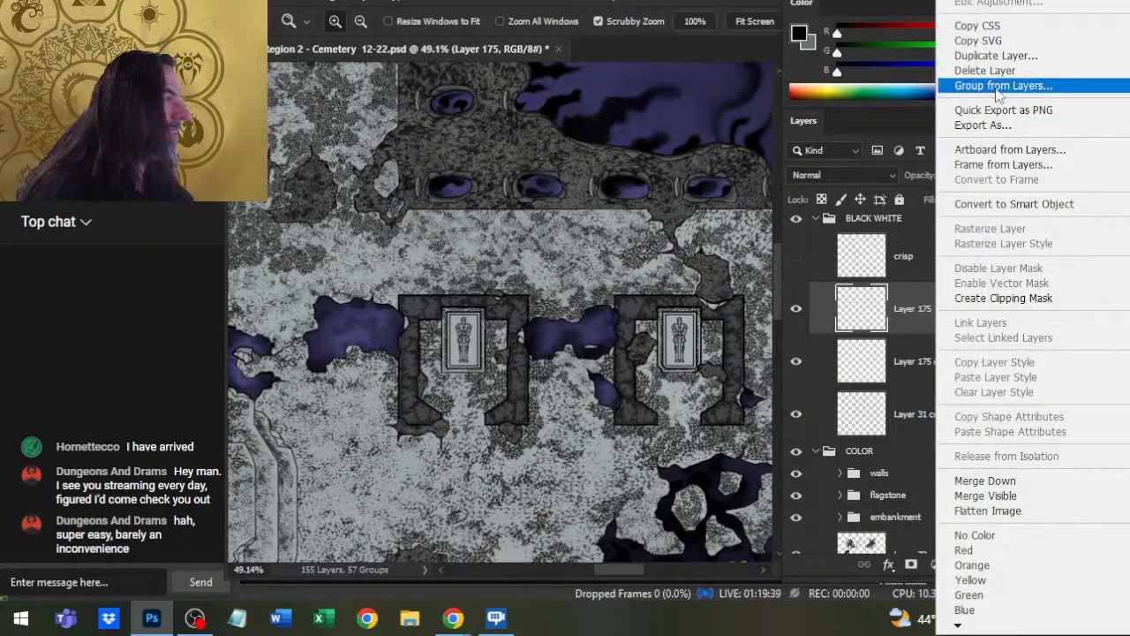
pyautogui.click(998, 54)
pyautogui.press('Return')
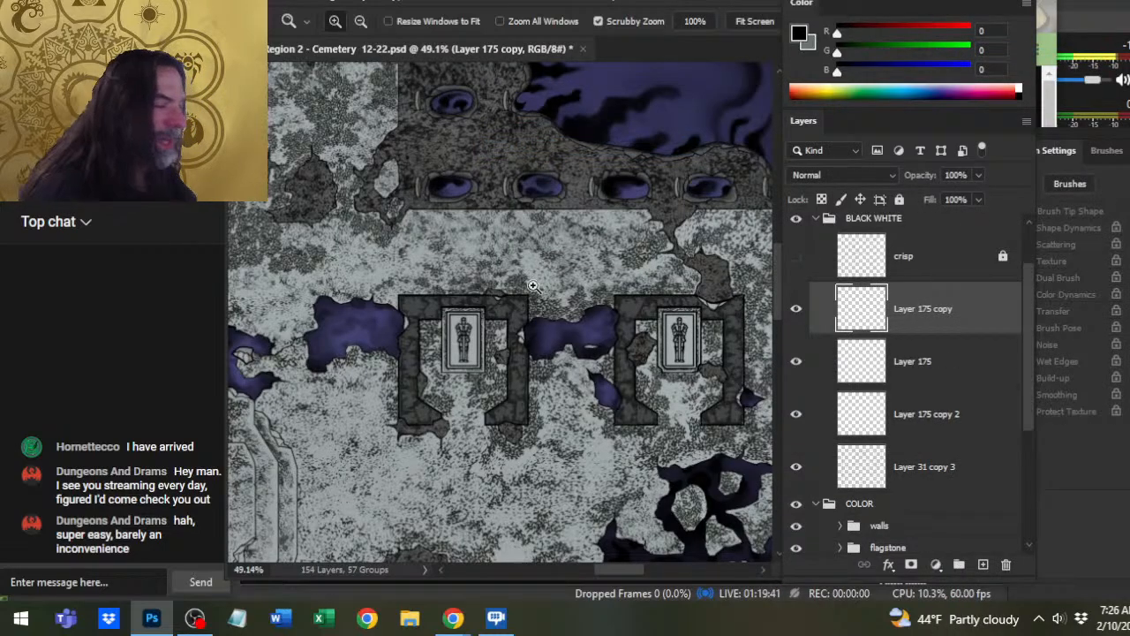
pyautogui.press('l')
pyautogui.rightClick(616, 334)
pyautogui.click(669, 219)
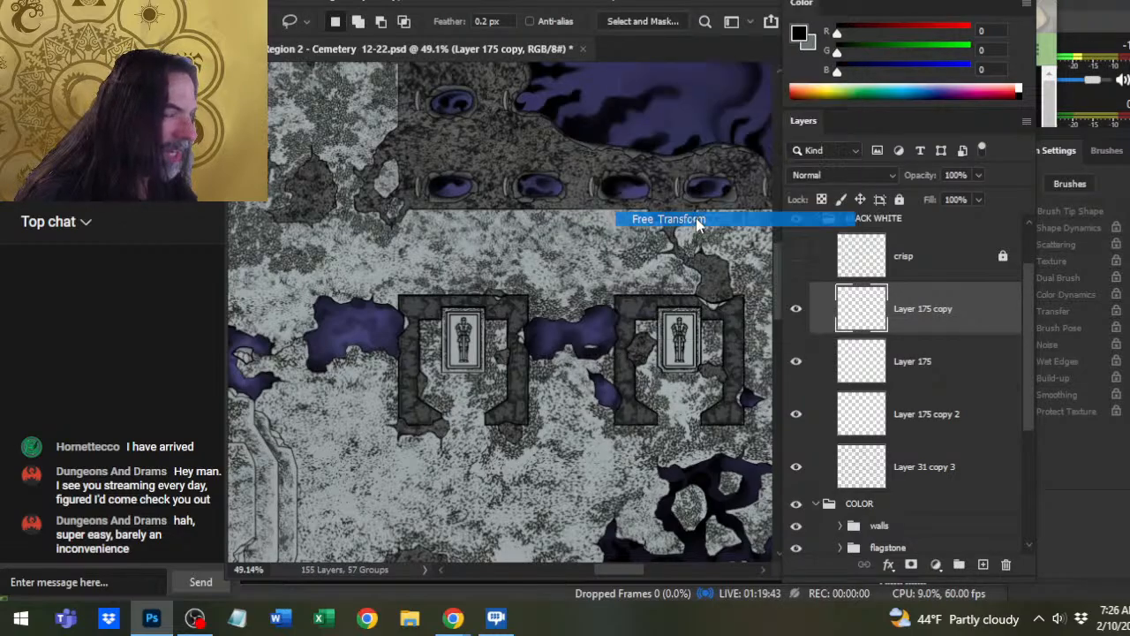
pyautogui.rightClick(595, 317)
pyautogui.click(642, 309)
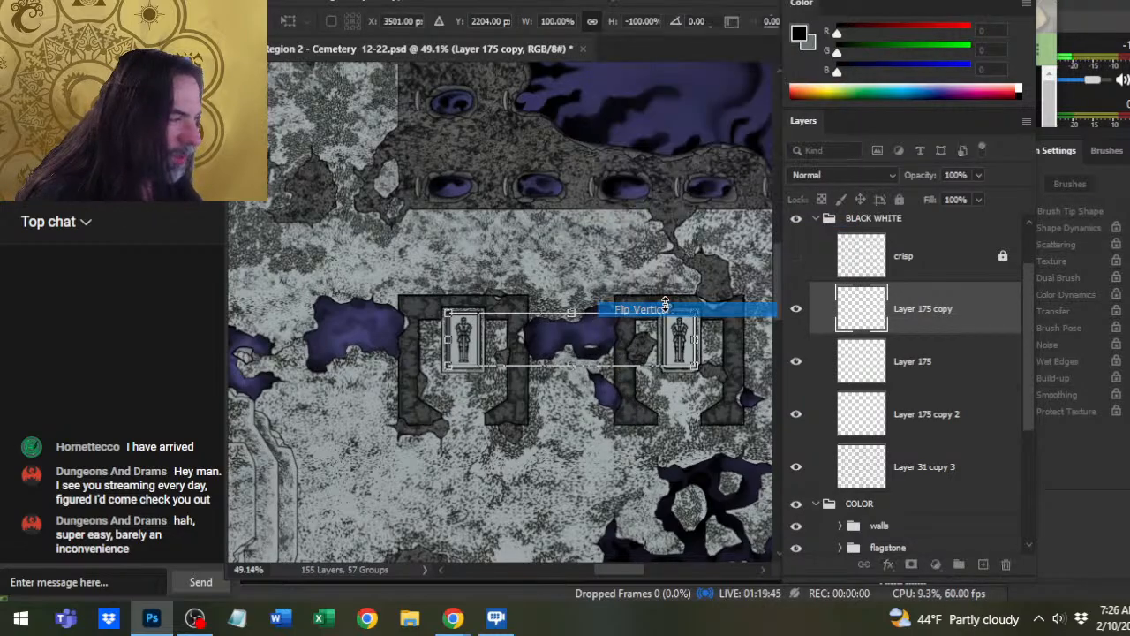
pyautogui.press('Return')
# - Move the flipped pair of knights in Layer 175 copy straight south onto the slabs of the two southern small crypts
pyautogui.moveTo(573, 422); pyautogui.dragTo(519, 276)
pyautogui.press('v')
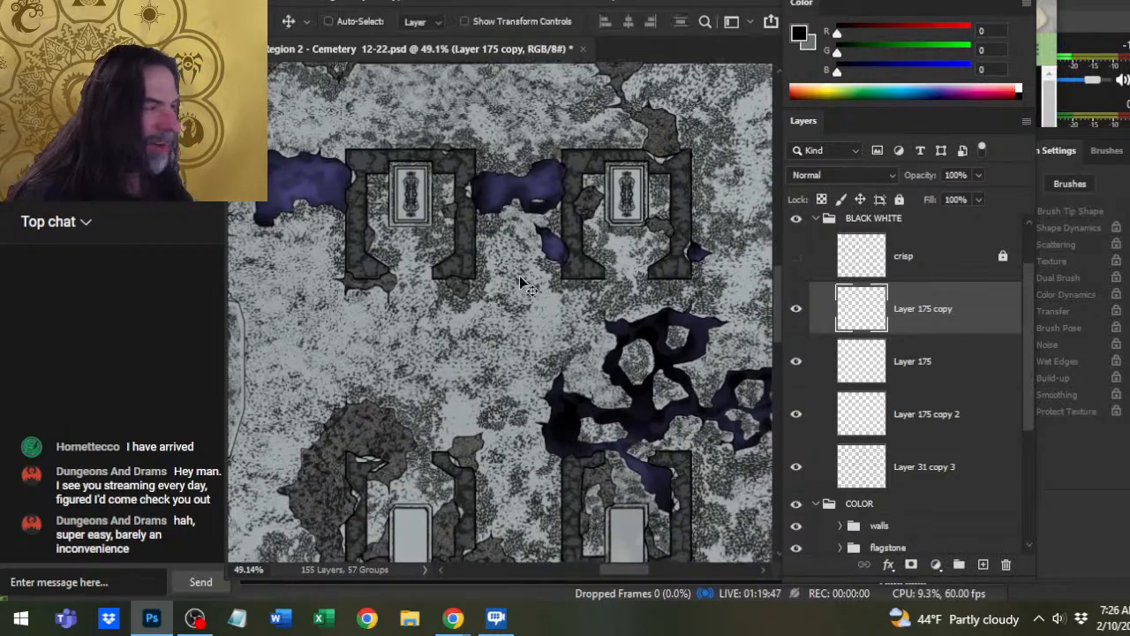
pyautogui.hotkey('shift', 'Down')
pyautogui.hotkey('shift', 'Down')
pyautogui.hotkey('shift', 'Down')
pyautogui.hotkey('shift', 'Down')
pyautogui.hotkey('shift', 'Down')
pyautogui.hotkey('shift', 'Down')
pyautogui.hotkey('shift', 'Down')
pyautogui.hotkey('shift', 'Down')
pyautogui.hotkey('shift', 'Down')
pyautogui.hotkey('shift', 'Down')
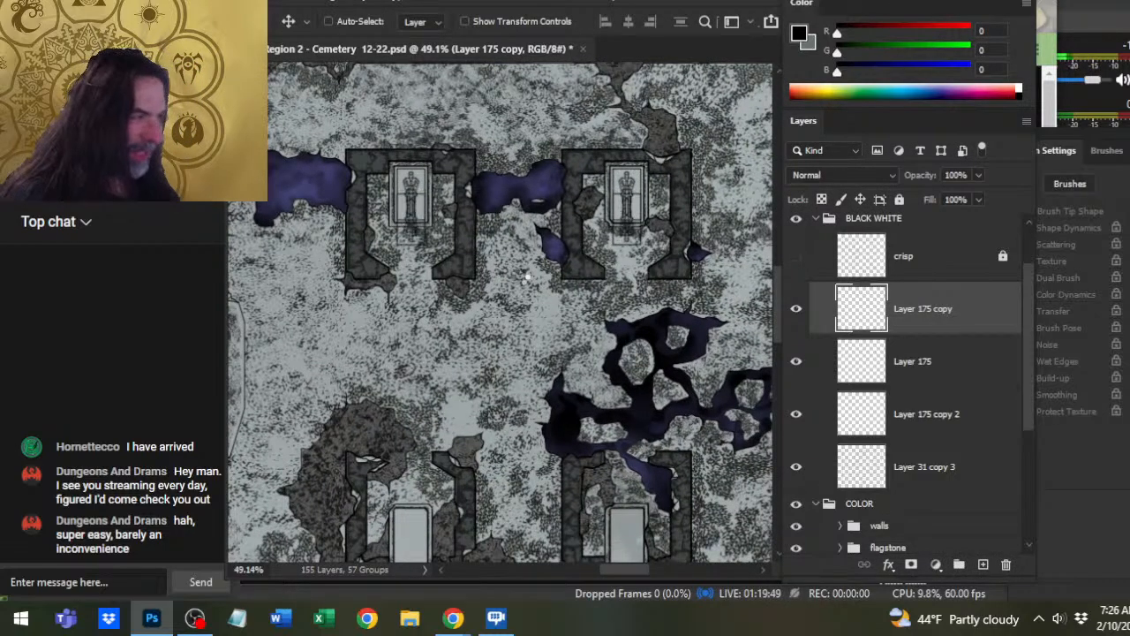
pyautogui.hotkey('shift', 'Down')
pyautogui.hotkey('shift', 'Down')
pyautogui.hotkey('shift', 'Down')
pyautogui.hotkey('shift', 'Down')
pyautogui.hotkey('shift', 'Down')
pyautogui.hotkey('shift', 'Down')
pyautogui.hotkey('shift', 'Down')
pyautogui.hotkey('shift', 'Down')
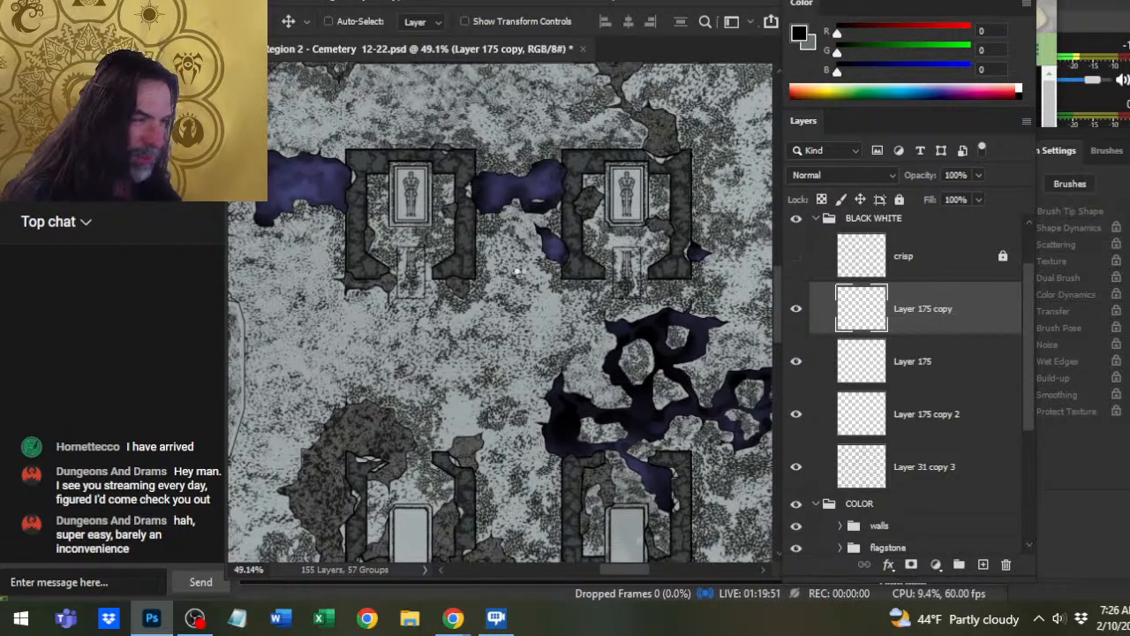
pyautogui.hotkey('shift', 'Down')
pyautogui.hotkey('shift', 'Down')
pyautogui.hotkey('shift', 'Down')
pyautogui.hotkey('shift', 'Down')
pyautogui.hotkey('shift', 'Down')
pyautogui.hotkey('shift', 'Down')
pyautogui.hotkey('shift', 'Down')
pyautogui.hotkey('shift', 'Down')
pyautogui.hotkey('shift', 'Down')
pyautogui.hotkey('shift', 'Down')
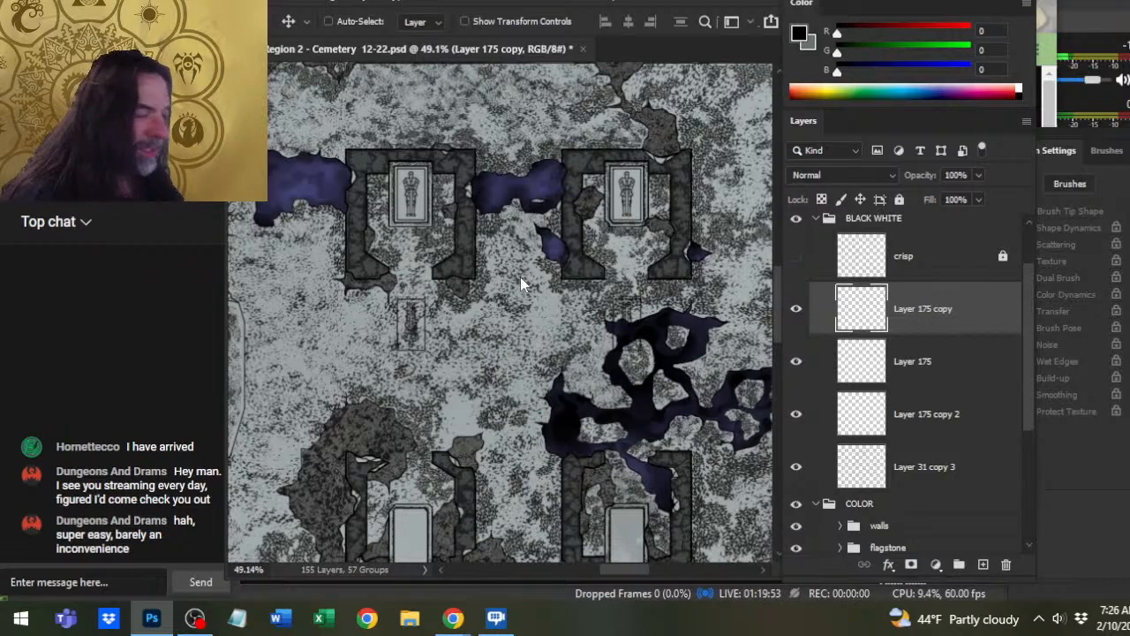
pyautogui.hotkey('shift', 'Down')
pyautogui.hotkey('shift', 'Down')
pyautogui.hotkey('shift', 'Down')
pyautogui.hotkey('shift', 'Down')
pyautogui.hotkey('shift', 'Down')
pyautogui.hotkey('shift', 'Down')
pyautogui.hotkey('shift', 'Down')
pyautogui.hotkey('shift', 'Down')
pyautogui.hotkey('shift', 'Down')
pyautogui.hotkey('shift', 'Down')
pyautogui.hotkey('shift', 'Down')
pyautogui.hotkey('shift', 'Down')
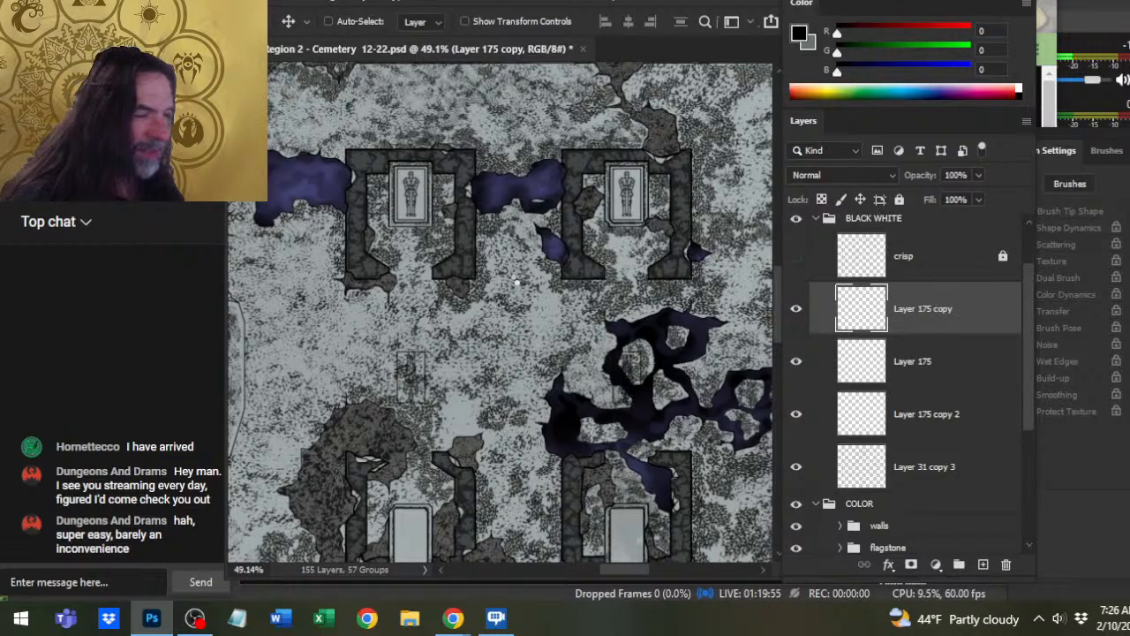
pyautogui.hotkey('shift', 'Down')
pyautogui.hotkey('shift', 'Down')
pyautogui.hotkey('shift', 'Down')
pyautogui.hotkey('shift', 'Down')
pyautogui.hotkey('shift', 'Down')
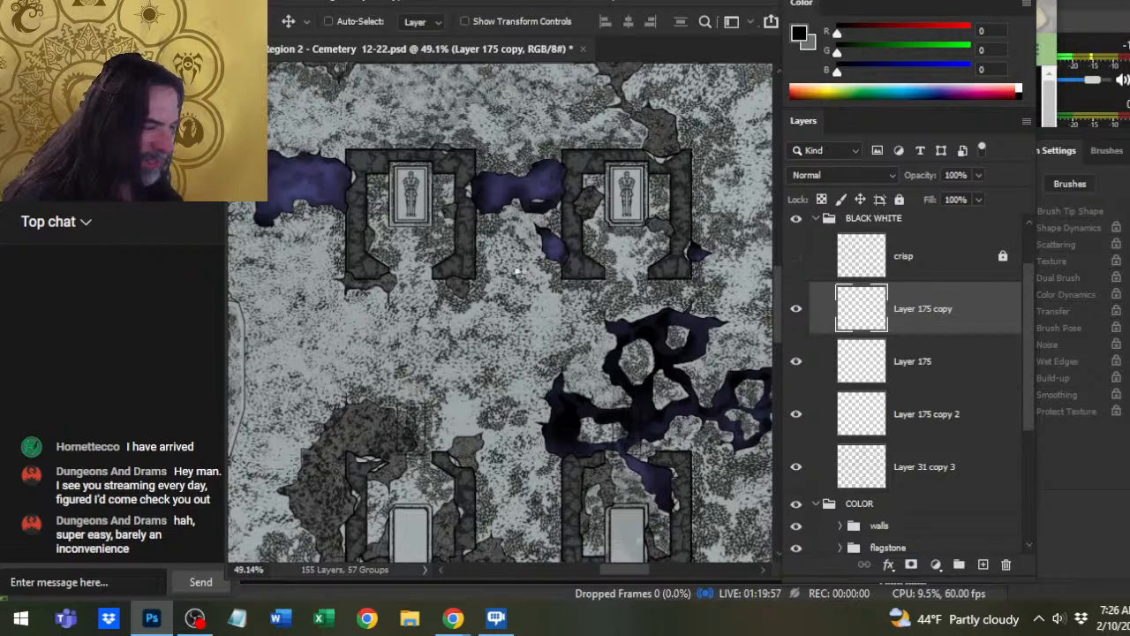
pyautogui.hotkey('shift', 'Down')
pyautogui.hotkey('shift', 'Down')
pyautogui.hotkey('shift', 'Down')
pyautogui.hotkey('shift', 'Down')
pyautogui.hotkey('shift', 'Down')
pyautogui.hotkey('shift', 'Down')
pyautogui.hotkey('shift', 'Down')
pyautogui.hotkey('shift', 'Down')
pyautogui.hotkey('shift', 'Down')
pyautogui.hotkey('shift', 'Down')
pyautogui.hotkey('shift', 'Down')
pyautogui.hotkey('shift', 'Down')
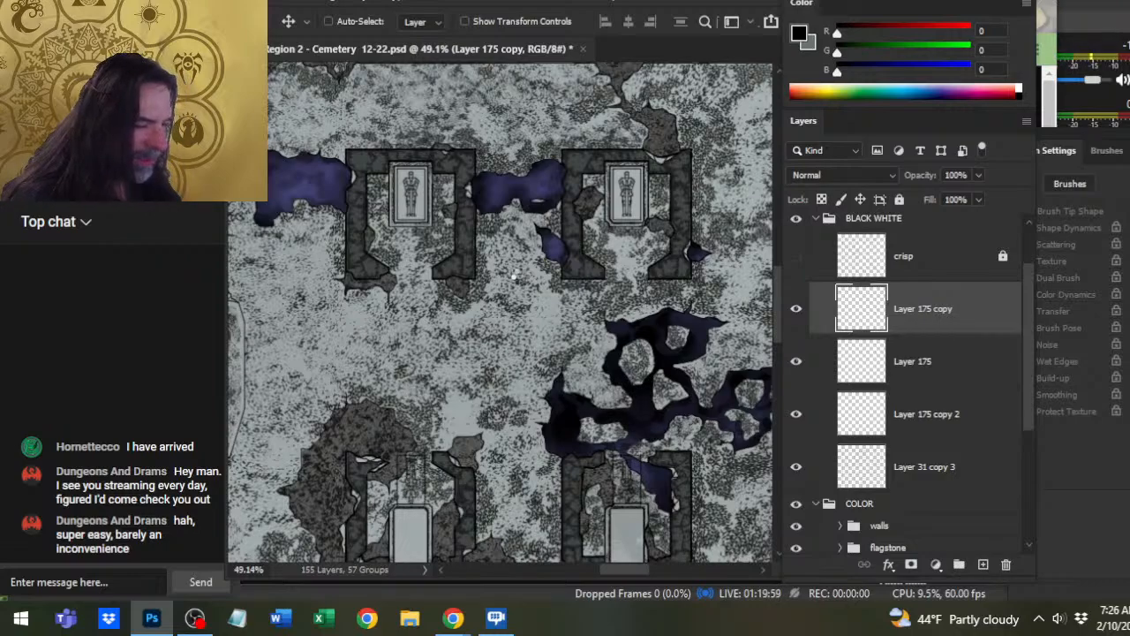
pyautogui.hotkey('shift', 'Down')
pyautogui.hotkey('shift', 'Down')
pyautogui.hotkey('shift', 'Down')
pyautogui.hotkey('shift', 'Down')
pyautogui.hotkey('shift', 'Down')
pyautogui.hotkey('shift', 'Down')
pyautogui.hotkey('shift', 'Down')
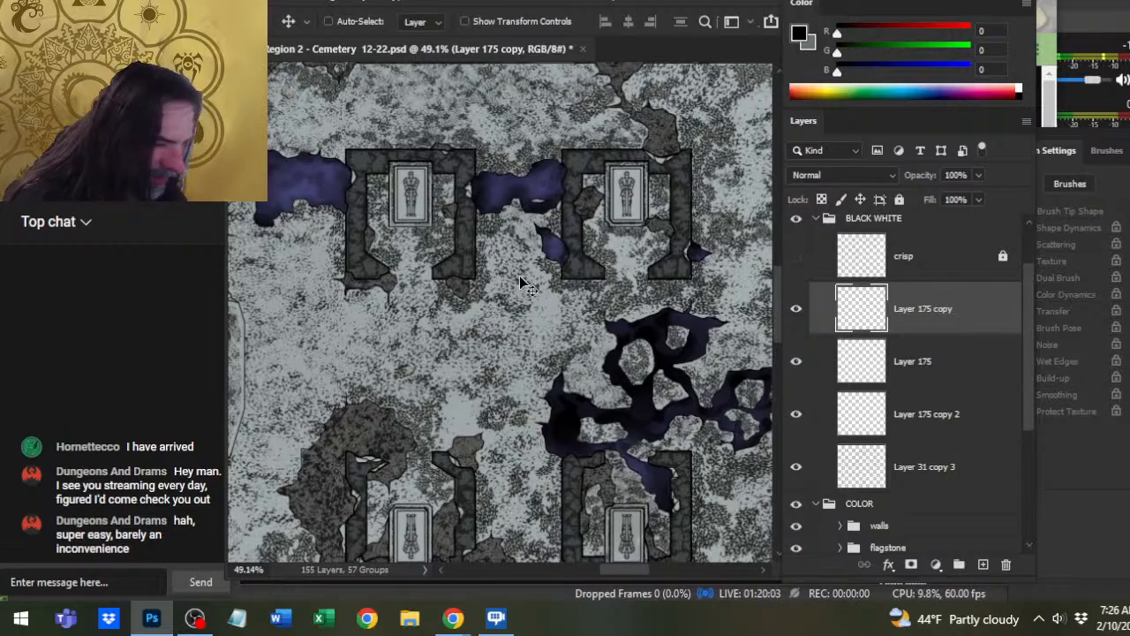
# - Check the flipped knights' fit on the southern small crypts' slabs and merge Layer 175 copy down into Layer 175
pyautogui.moveTo(465, 376); pyautogui.dragTo(530, 274)
pyautogui.press('z')
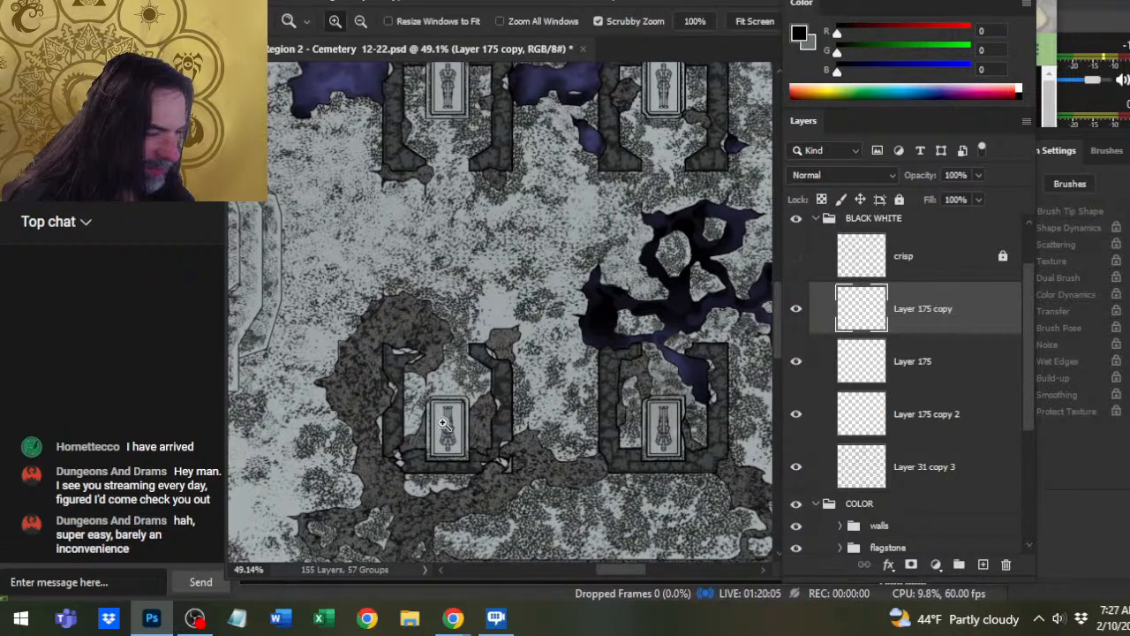
pyautogui.moveTo(512, 408); pyautogui.dragTo(540, 409)
pyautogui.moveTo(669, 407); pyautogui.dragTo(434, 332)
pyautogui.moveTo(612, 380); pyautogui.dragTo(370, 381)
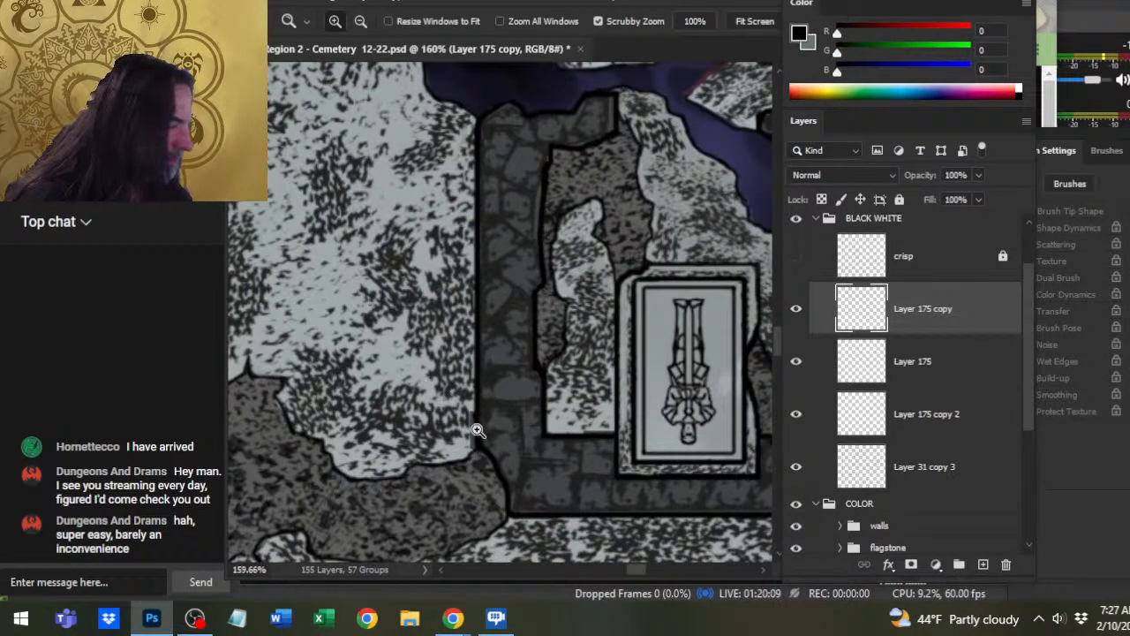
pyautogui.rightClick(912, 335)
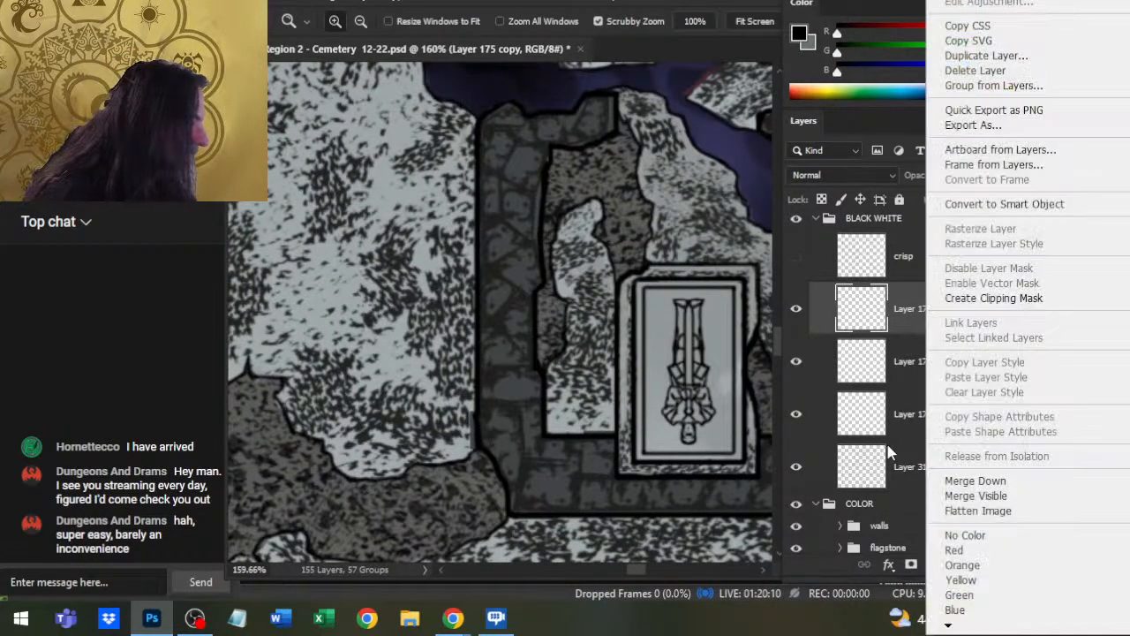
pyautogui.click(967, 481)
# - Merge Layer 175, holding the four small-crypt knights, down into Layer 175 copy 2
pyautogui.moveTo(645, 390); pyautogui.dragTo(533, 347)
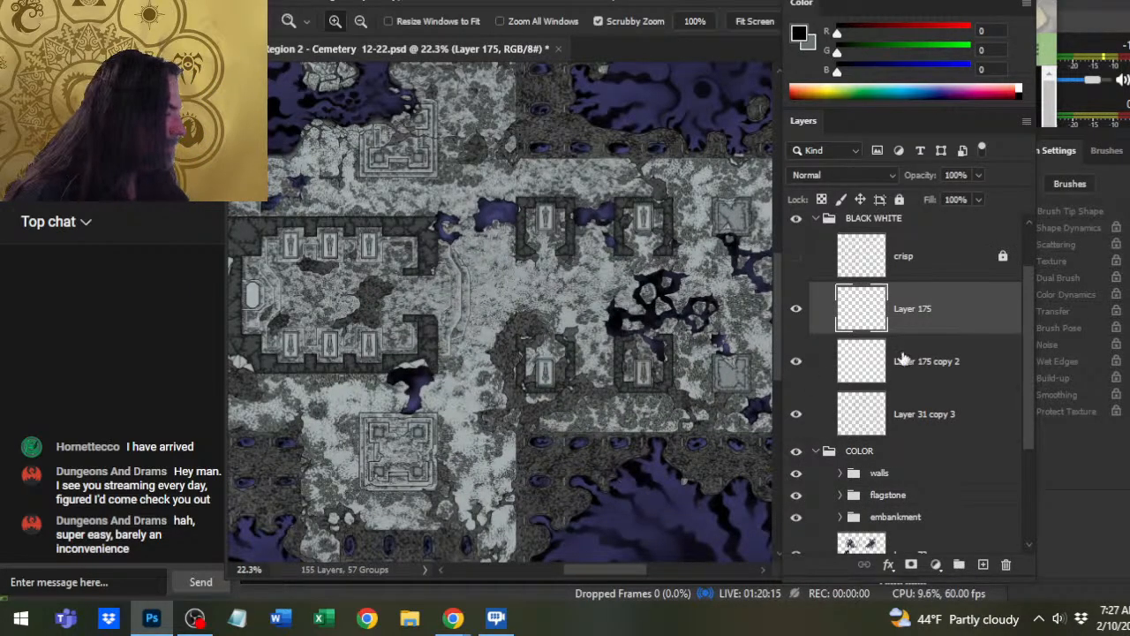
pyautogui.click(796, 322)
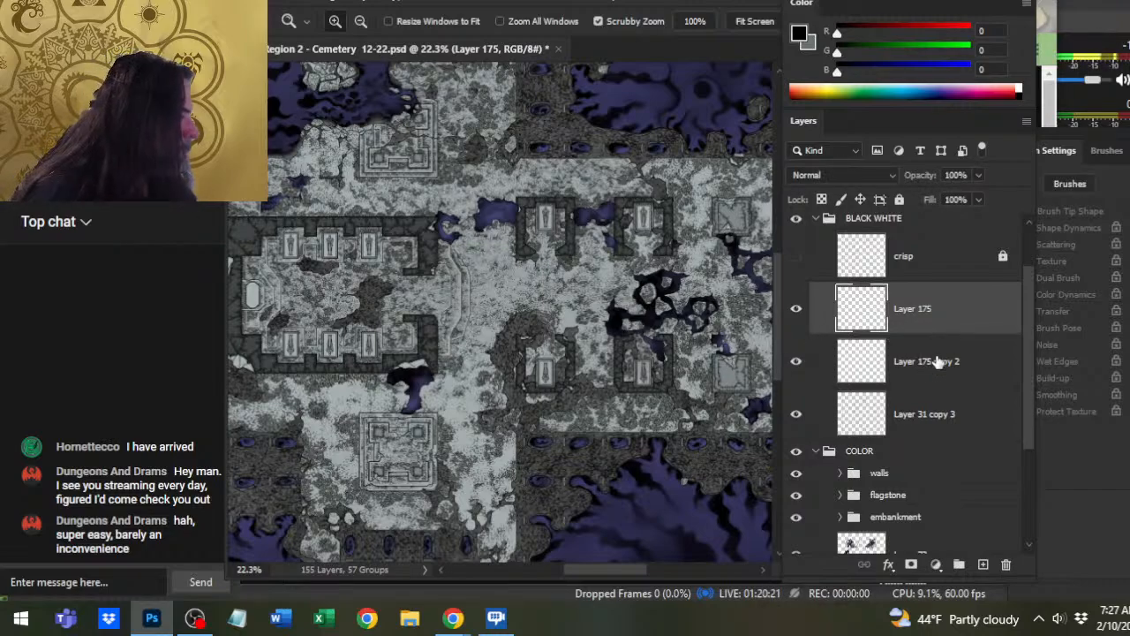
pyautogui.rightClick(923, 323)
pyautogui.click(985, 481)
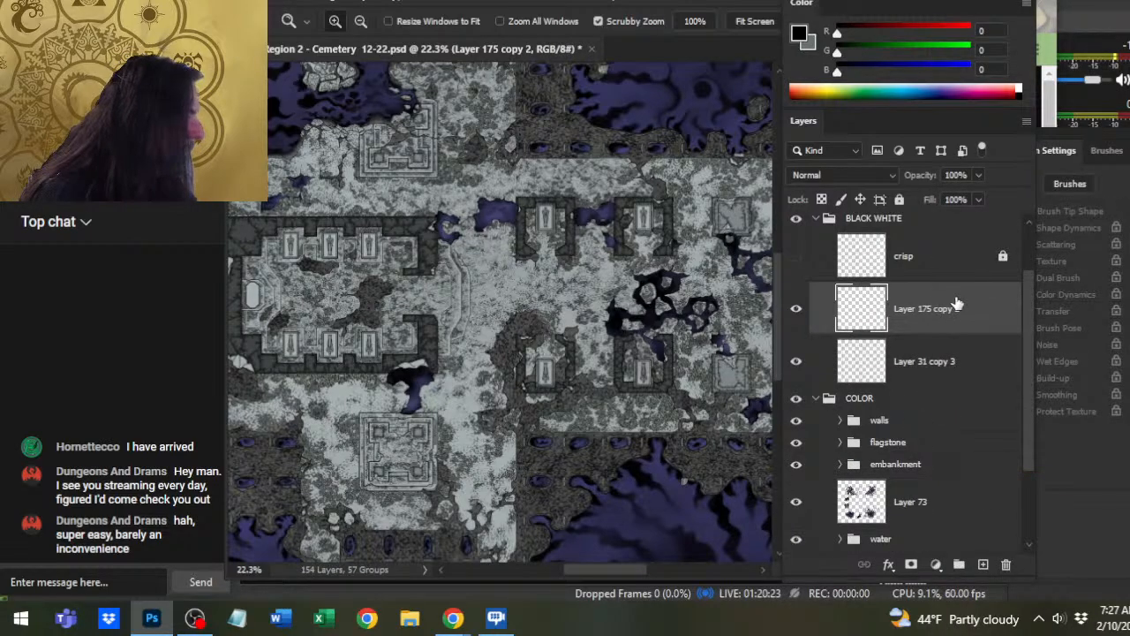
# - Duplicate the merged knights layer, Layer 175 copy 2, and hide the original as a backup
pyautogui.rightClick(959, 303)
pyautogui.click(813, 58)
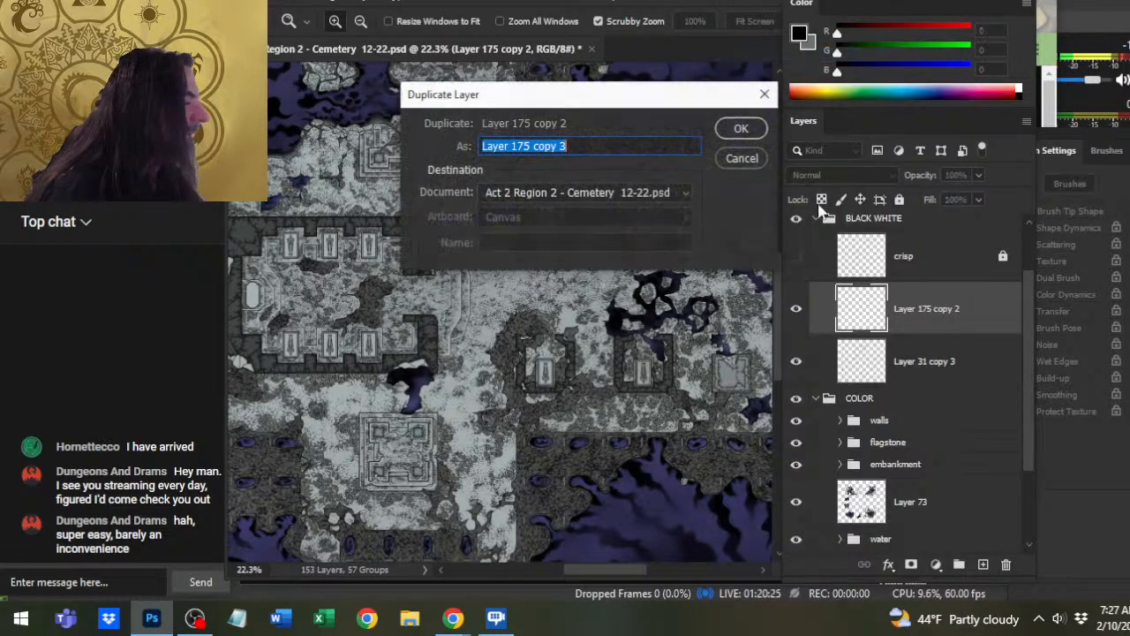
pyautogui.press('Return')
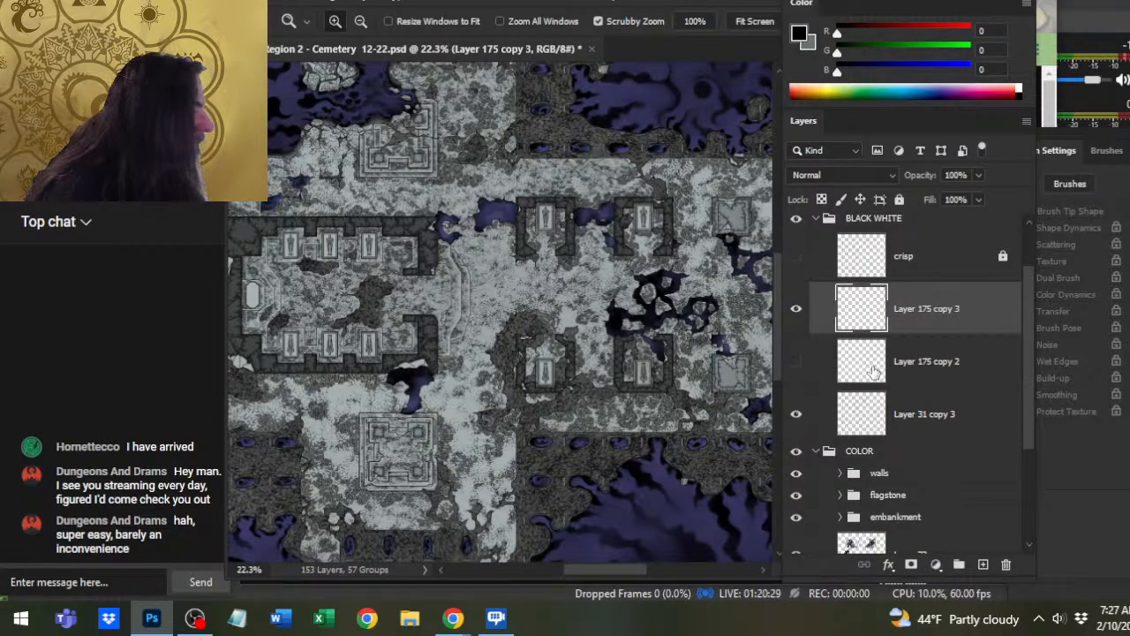
# - Chip and roughen the hip armour outline of the northwest small crypt's knight, using a 1 px eraser and 2 px brush
pyautogui.moveTo(563, 223)
pyautogui.mouseDown()
pyautogui.moveTo(576, 289)
pyautogui.moveTo(586, 291)
pyautogui.mouseUp()
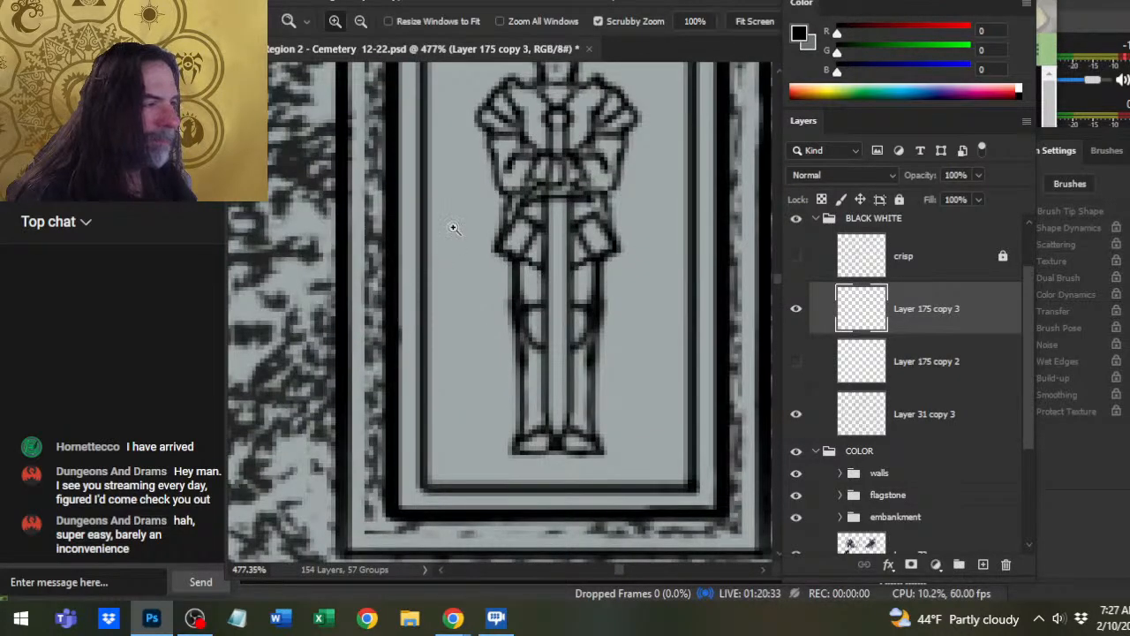
pyautogui.press('e')
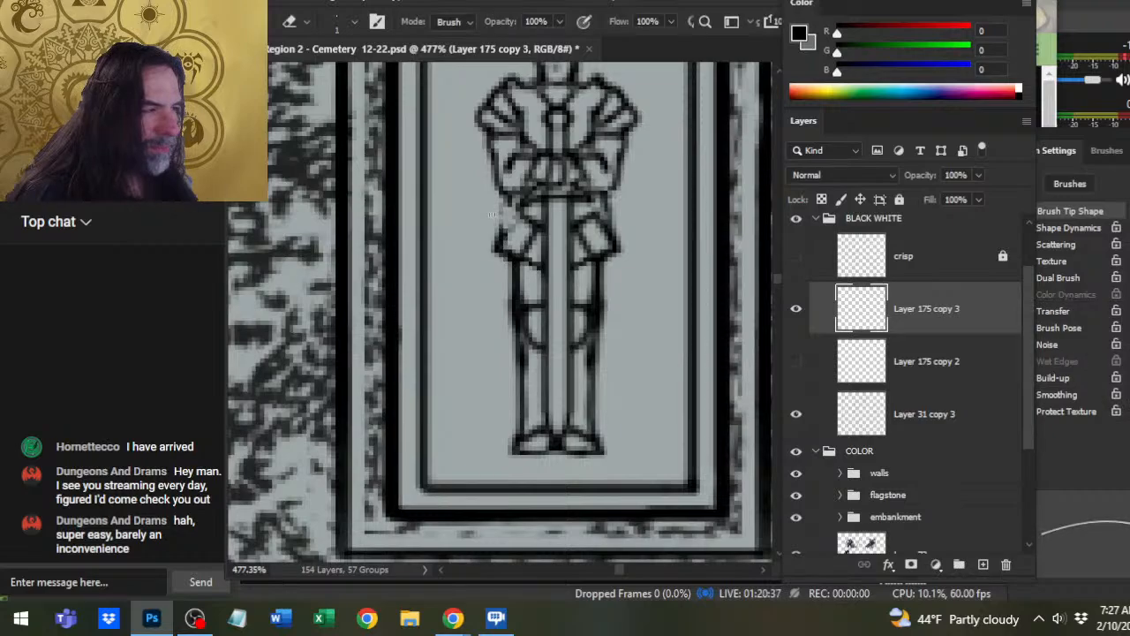
pyautogui.press('b')
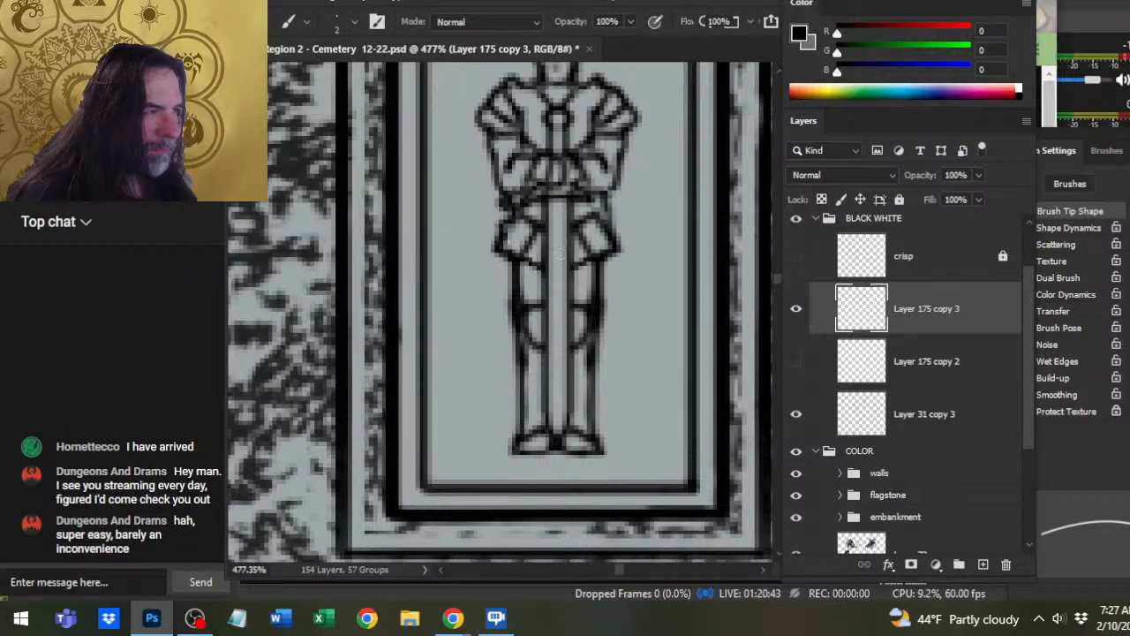
pyautogui.press('e')
pyautogui.moveTo(604, 218)
pyautogui.mouseDown()
pyautogui.moveTo(606, 209)
pyautogui.moveTo(590, 219)
pyautogui.moveTo(613, 209)
pyautogui.mouseUp()
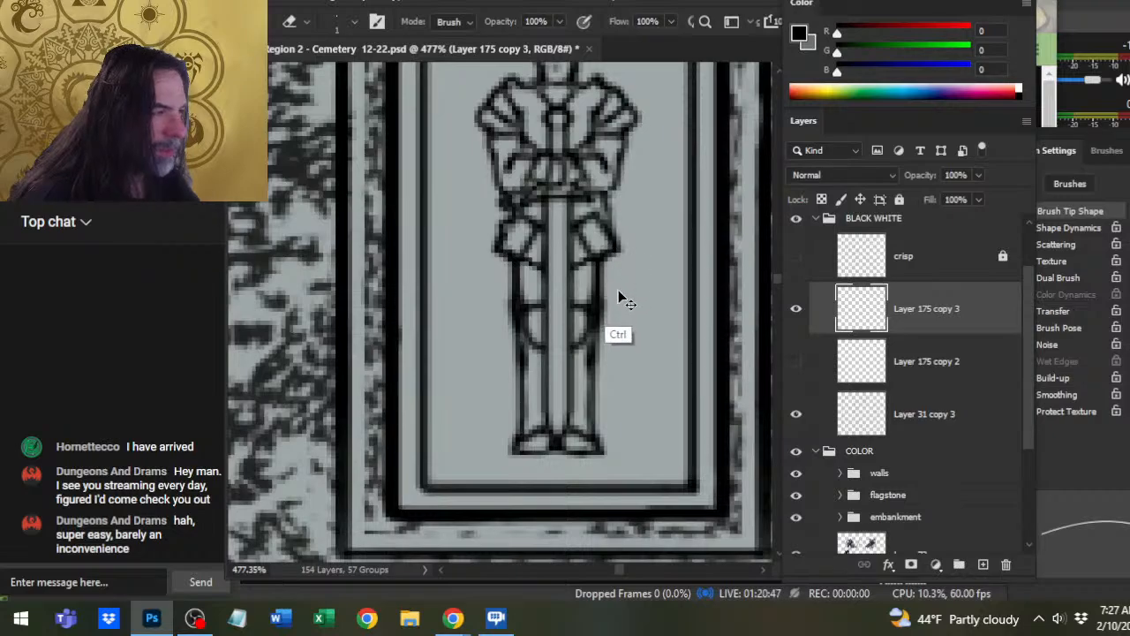
# - Erase parts of the knight's left-side thigh and knee outline and the sword's edge beside the shin
pyautogui.moveTo(514, 279)
pyautogui.mouseDown()
pyautogui.moveTo(517, 327)
pyautogui.moveTo(515, 280)
pyautogui.moveTo(530, 325)
pyautogui.moveTo(515, 340)
pyautogui.moveTo(521, 363)
pyautogui.moveTo(516, 304)
pyautogui.moveTo(524, 294)
pyautogui.moveTo(530, 302)
pyautogui.moveTo(524, 326)
pyautogui.moveTo(515, 283)
pyautogui.moveTo(528, 364)
pyautogui.mouseUp()
pyautogui.press('b')
pyautogui.press('e')
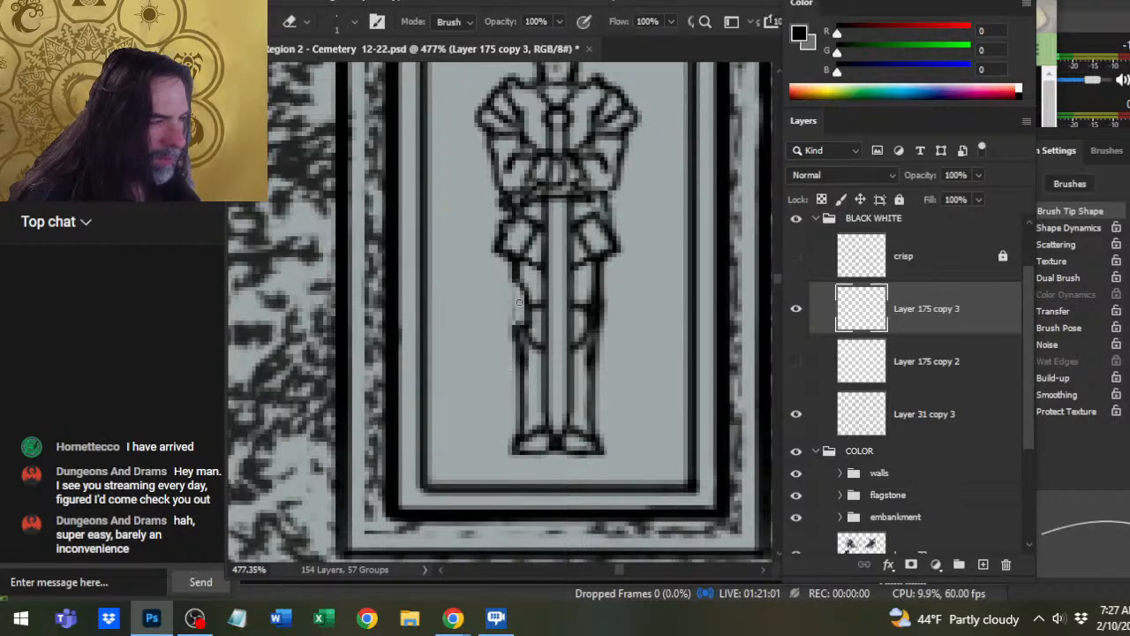
pyautogui.moveTo(517, 297)
pyautogui.mouseDown()
pyautogui.moveTo(520, 354)
pyautogui.moveTo(602, 334)
pyautogui.moveTo(590, 360)
pyautogui.moveTo(596, 388)
pyautogui.moveTo(527, 357)
pyautogui.moveTo(548, 384)
pyautogui.mouseUp()
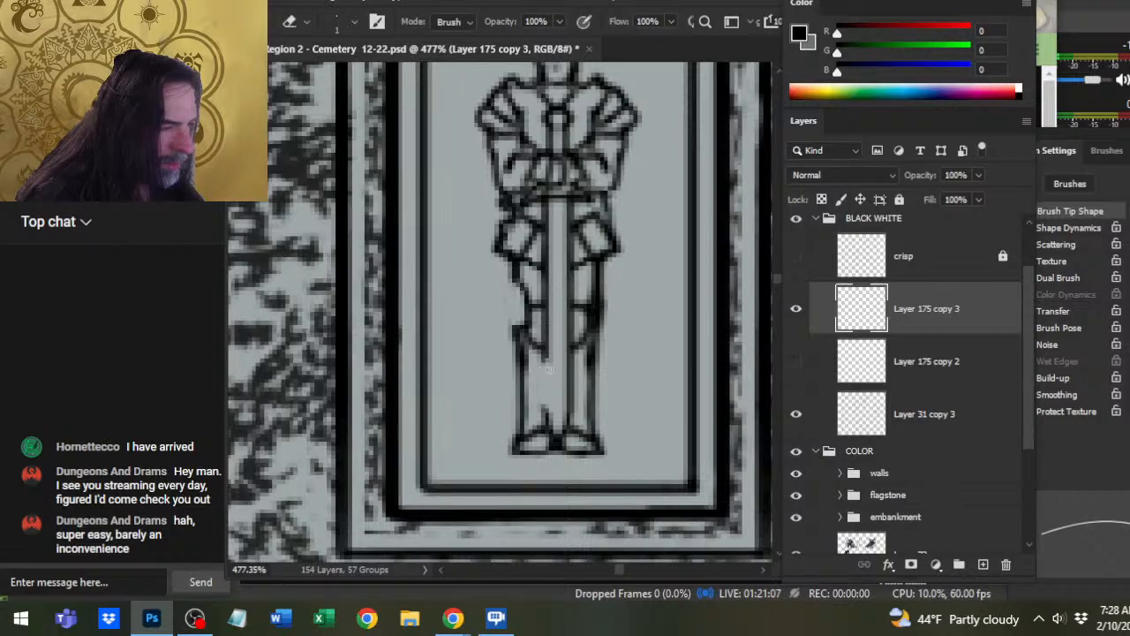
# - Draw jagged broken edges across the knight's left-side lower leg with a 1 px brush, trimming them with the eraser
pyautogui.press('b')
pyautogui.press('[')
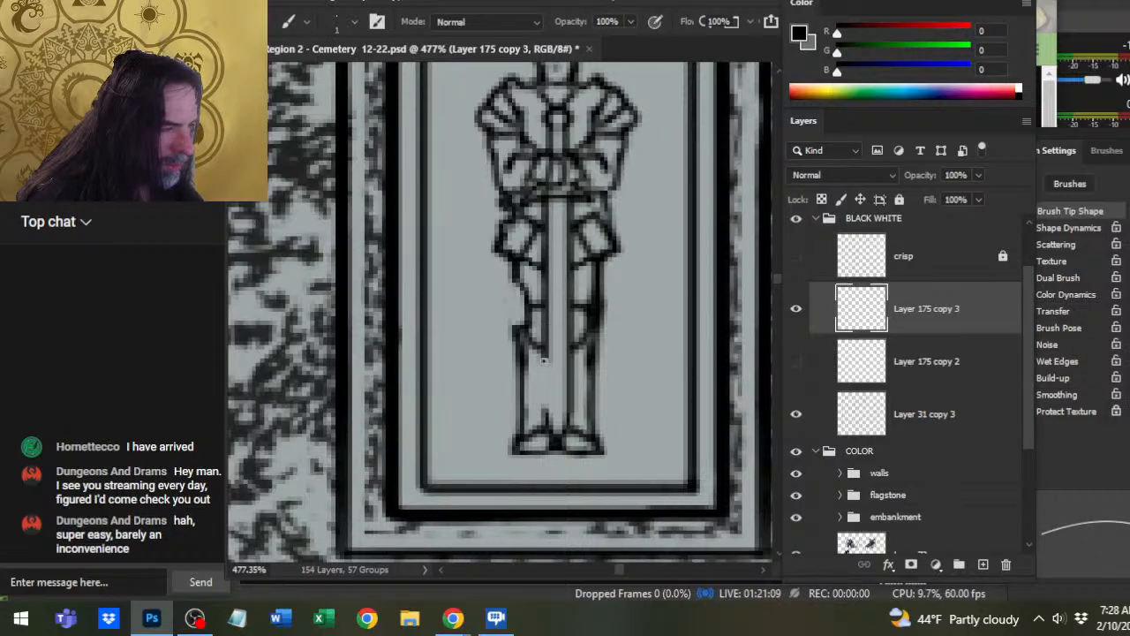
pyautogui.moveTo(530, 378)
pyautogui.mouseDown()
pyautogui.moveTo(541, 405)
pyautogui.moveTo(550, 382)
pyautogui.moveTo(547, 404)
pyautogui.moveTo(548, 386)
pyautogui.moveTo(554, 400)
pyautogui.moveTo(538, 383)
pyautogui.moveTo(539, 405)
pyautogui.moveTo(527, 384)
pyautogui.moveTo(535, 368)
pyautogui.moveTo(522, 360)
pyautogui.moveTo(539, 386)
pyautogui.moveTo(528, 377)
pyautogui.moveTo(530, 393)
pyautogui.moveTo(526, 368)
pyautogui.moveTo(495, 369)
pyautogui.mouseUp()
pyautogui.press('e')
pyautogui.press('b')
pyautogui.press('e')
pyautogui.press('b')
# - Erase the outer outline of the knight's left-side arm and redraw it as a chipped edge
pyautogui.press('z')
pyautogui.moveTo(558, 305); pyautogui.dragTo(599, 309)
pyautogui.press('e')
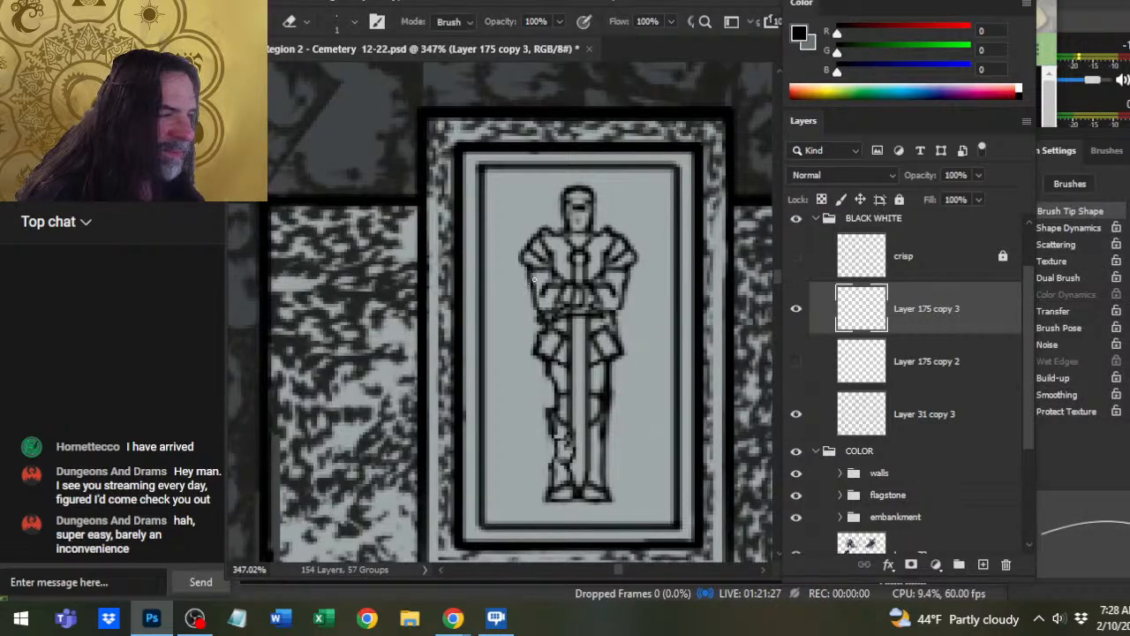
pyautogui.moveTo(531, 276)
pyautogui.mouseDown()
pyautogui.moveTo(535, 306)
pyautogui.moveTo(534, 279)
pyautogui.mouseUp()
pyautogui.press('b')
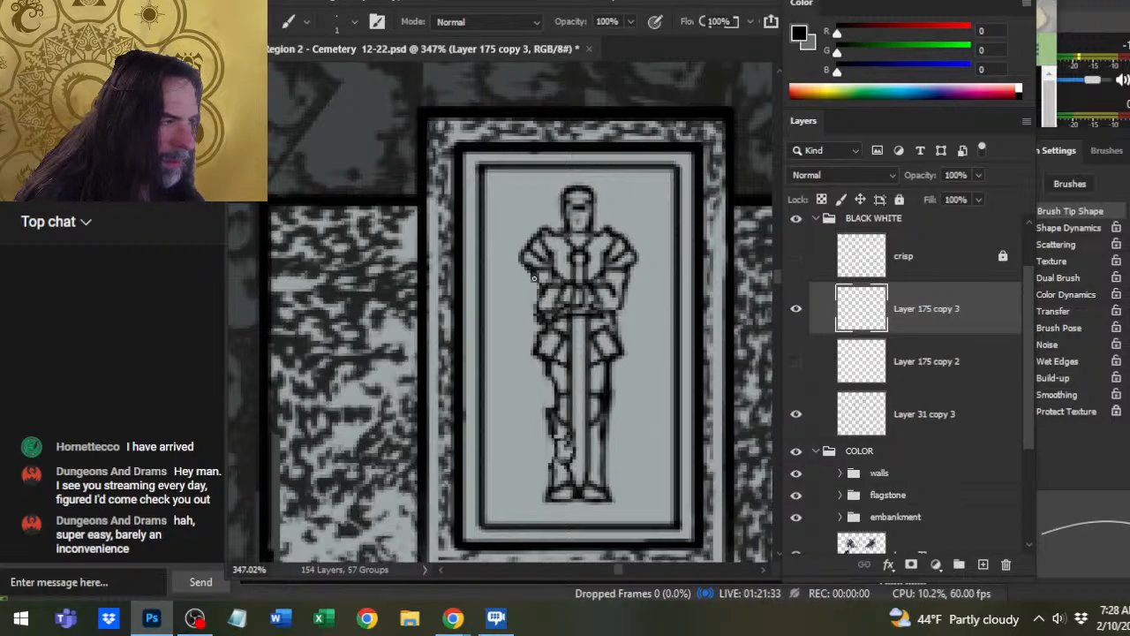
pyautogui.moveTo(531, 279); pyautogui.dragTo(535, 310)
# - Erase the edges of the knight's left-side shoulder and helmet and redraw them as irregular breaks
pyautogui.press('e')
pyautogui.moveTo(519, 247)
pyautogui.mouseDown()
pyautogui.moveTo(524, 261)
pyautogui.moveTo(563, 209)
pyautogui.mouseUp()
pyautogui.press('b')
pyautogui.press('e')
pyautogui.press('b')
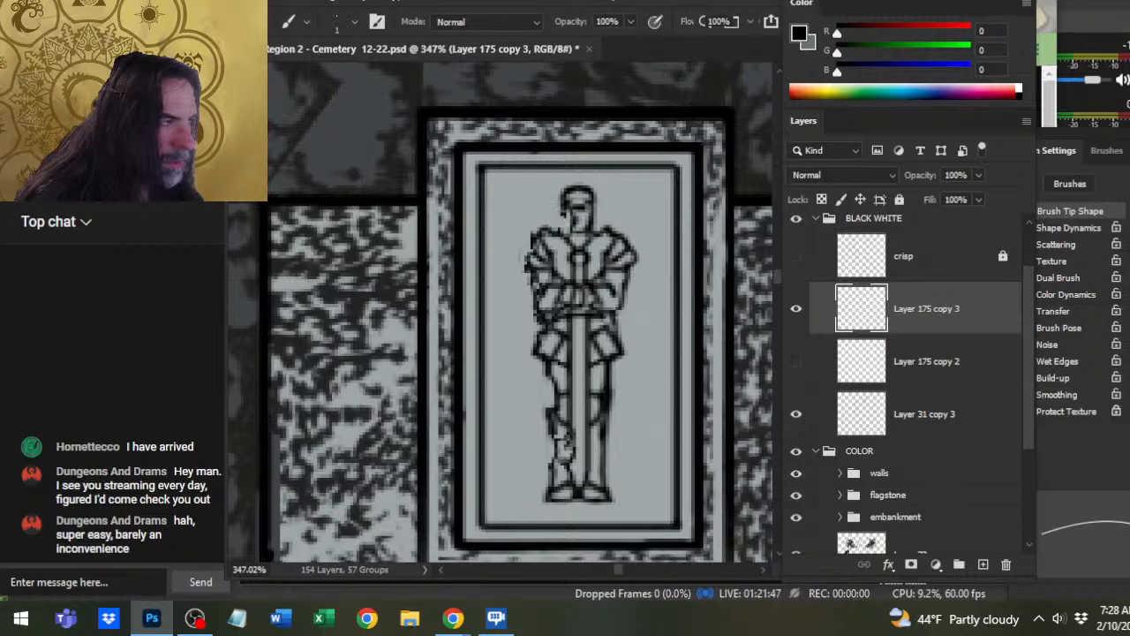
# - Refine the chipped left-side edge of the knight's helmet with small brush and eraser touches
pyautogui.press('e')
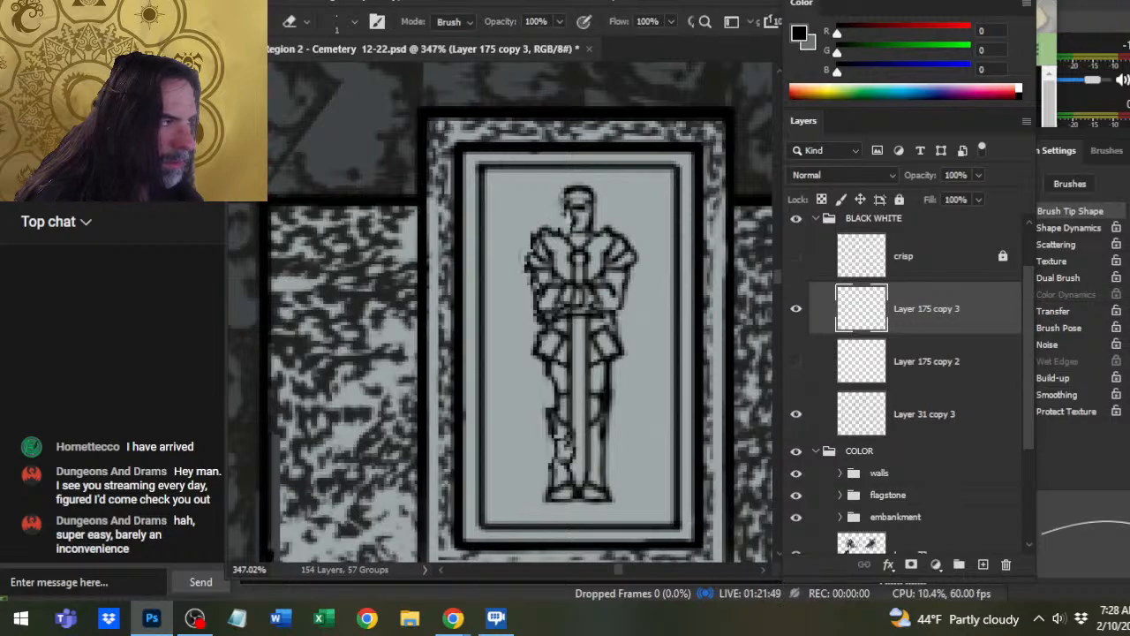
pyautogui.press('b')
pyautogui.moveTo(563, 202); pyautogui.dragTo(566, 212)
pyautogui.press('e')
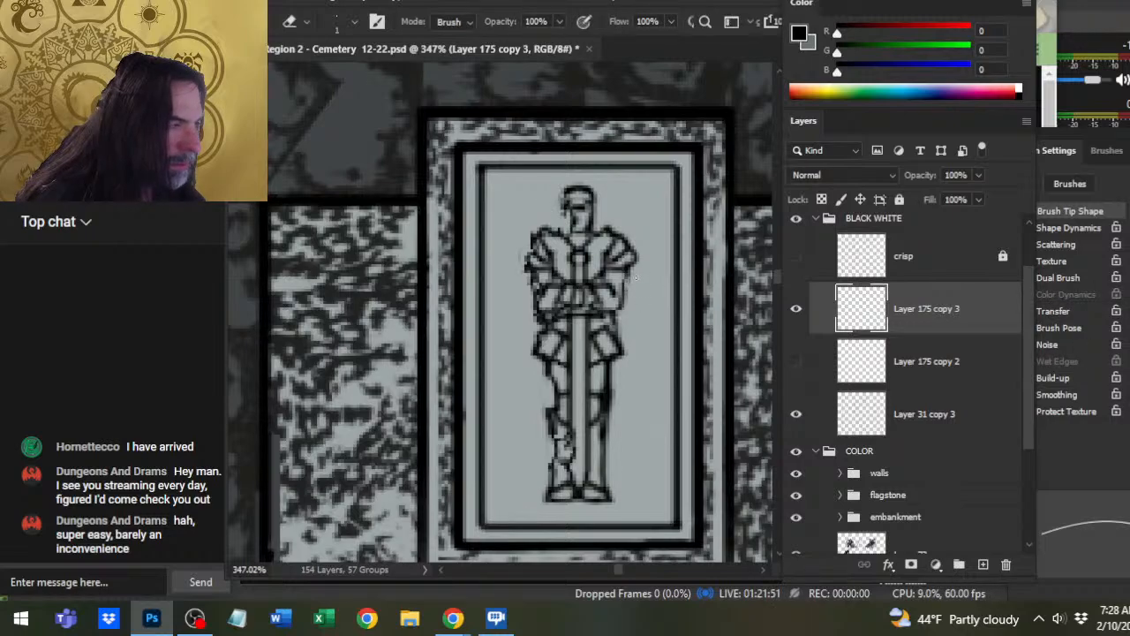
# - Wear away the knight's right-side forearm and hip armour outline and redraw the broken edges
pyautogui.press('b')
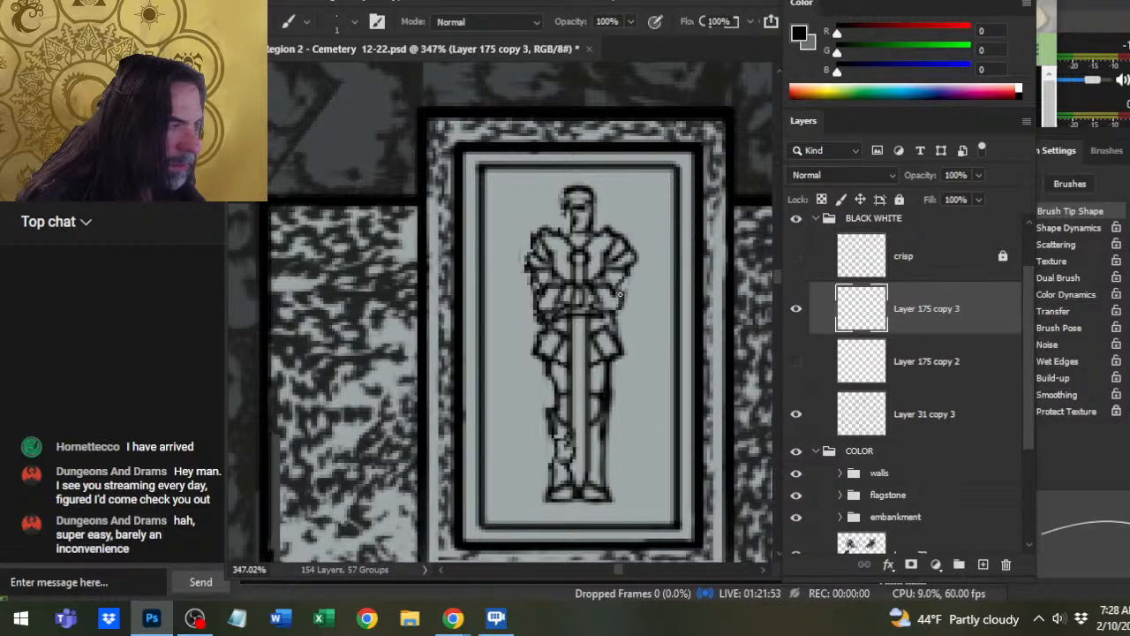
pyautogui.press('e')
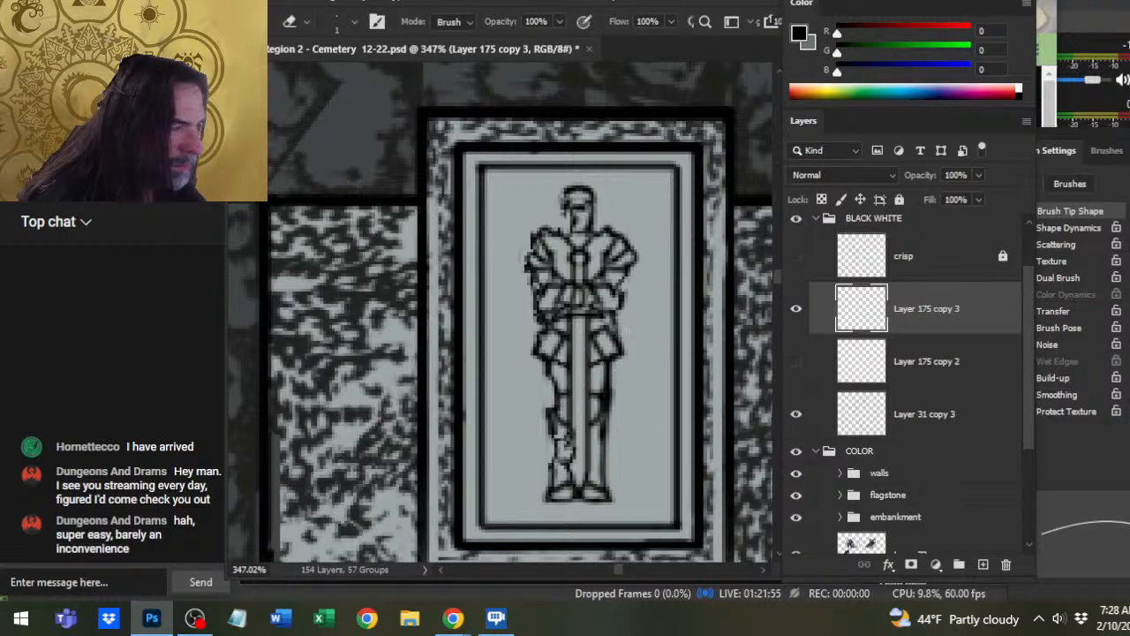
pyautogui.moveTo(612, 333)
pyautogui.mouseDown()
pyautogui.moveTo(607, 319)
pyautogui.moveTo(603, 334)
pyautogui.mouseUp()
pyautogui.press('b')
pyautogui.press('e')
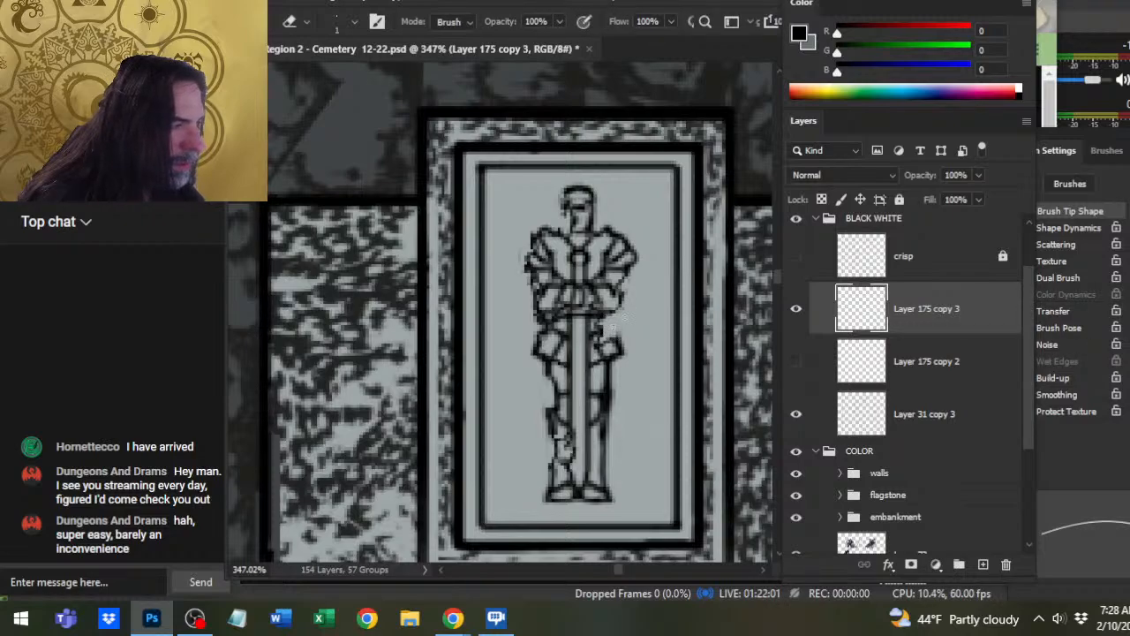
pyautogui.press('b')
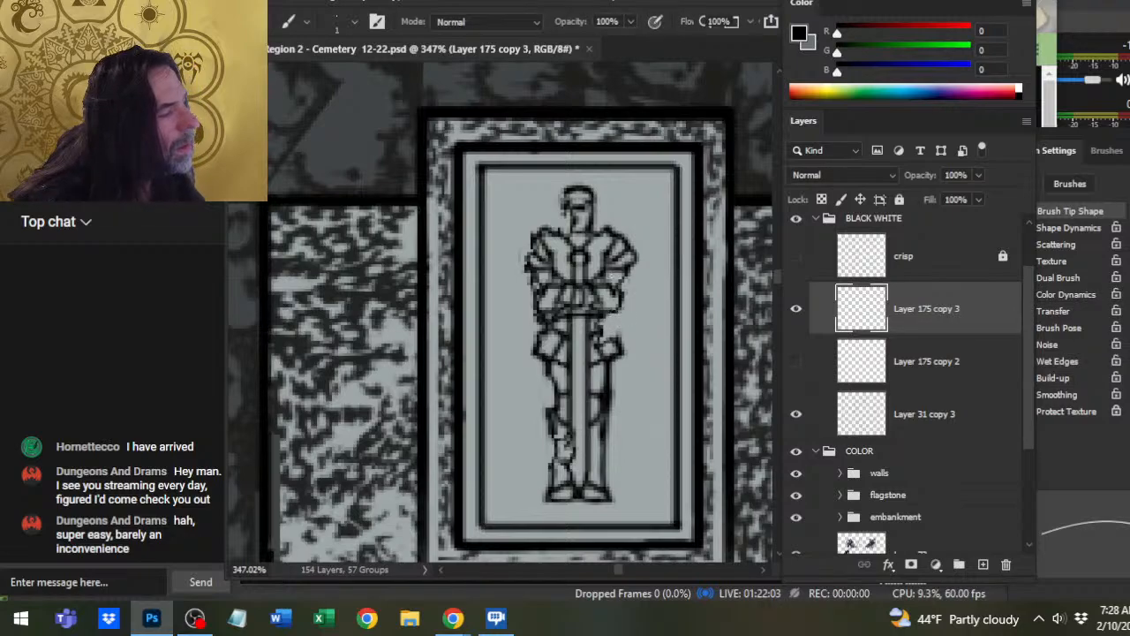
# - Erase parts of the knight's right-side leg and hip plate outline and redraw them as chipped edges
pyautogui.press('e')
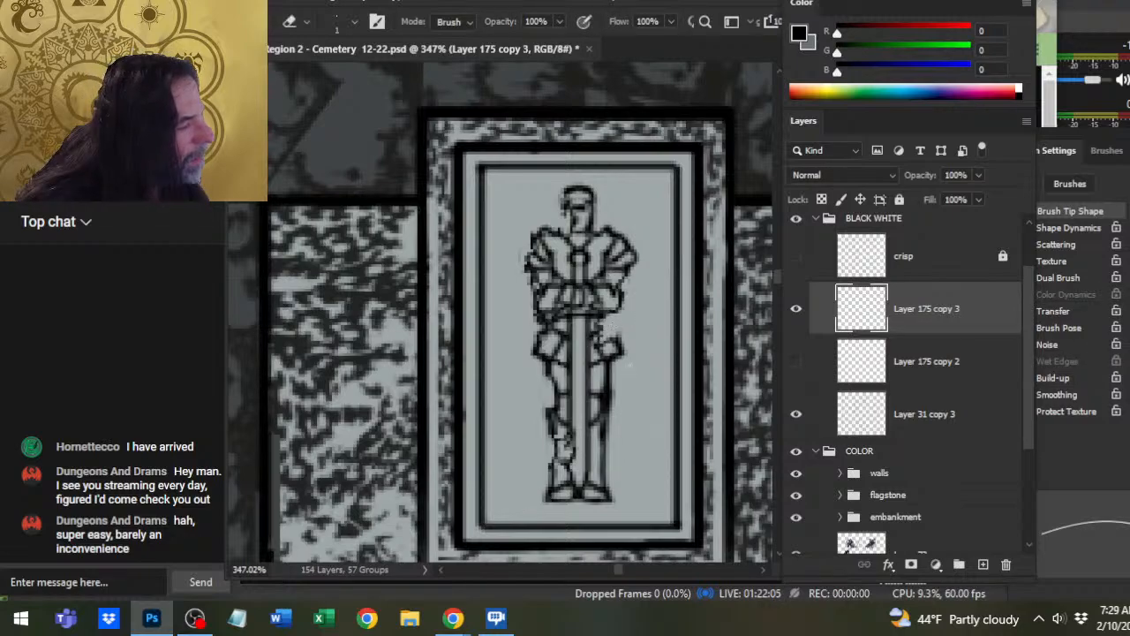
pyautogui.moveTo(635, 396); pyautogui.dragTo(625, 374)
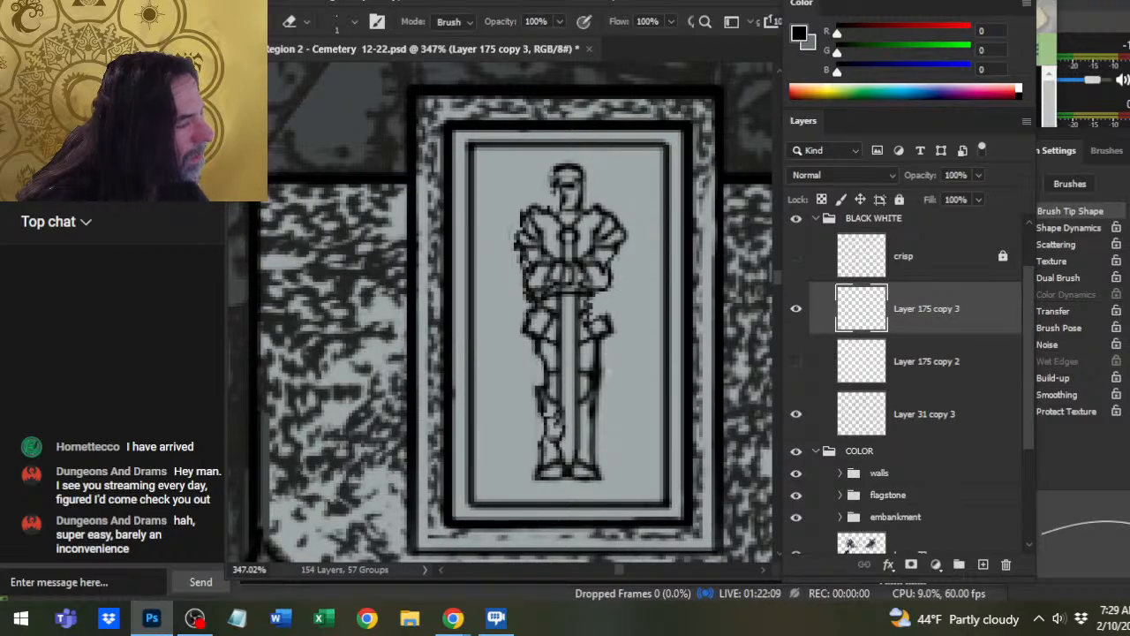
pyautogui.moveTo(602, 369); pyautogui.dragTo(589, 386)
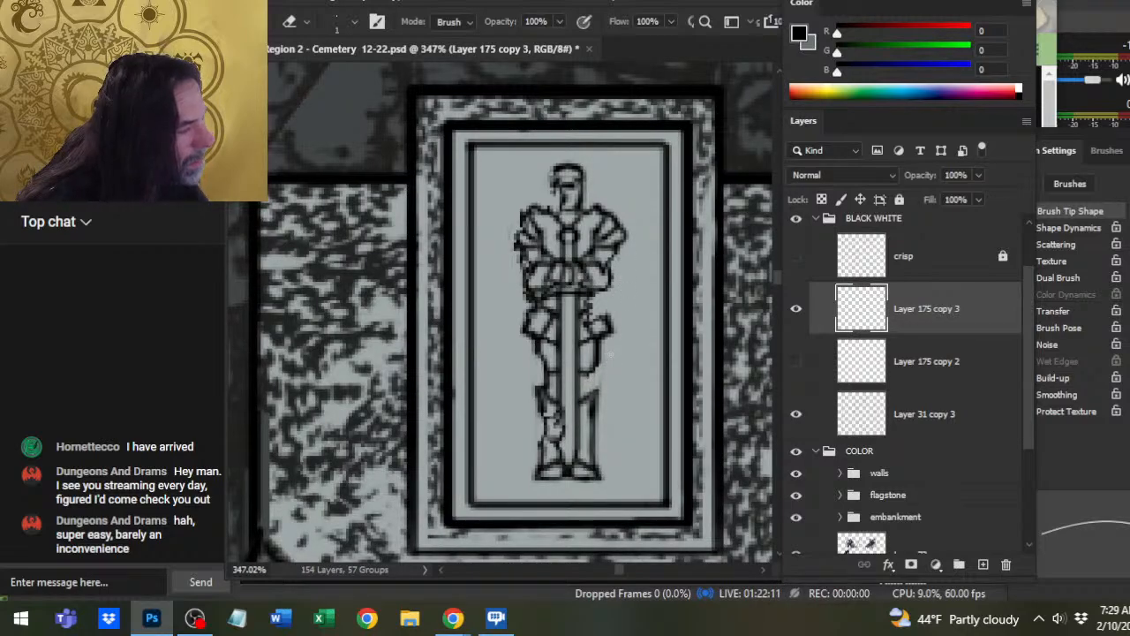
pyautogui.press('b')
pyautogui.press('e')
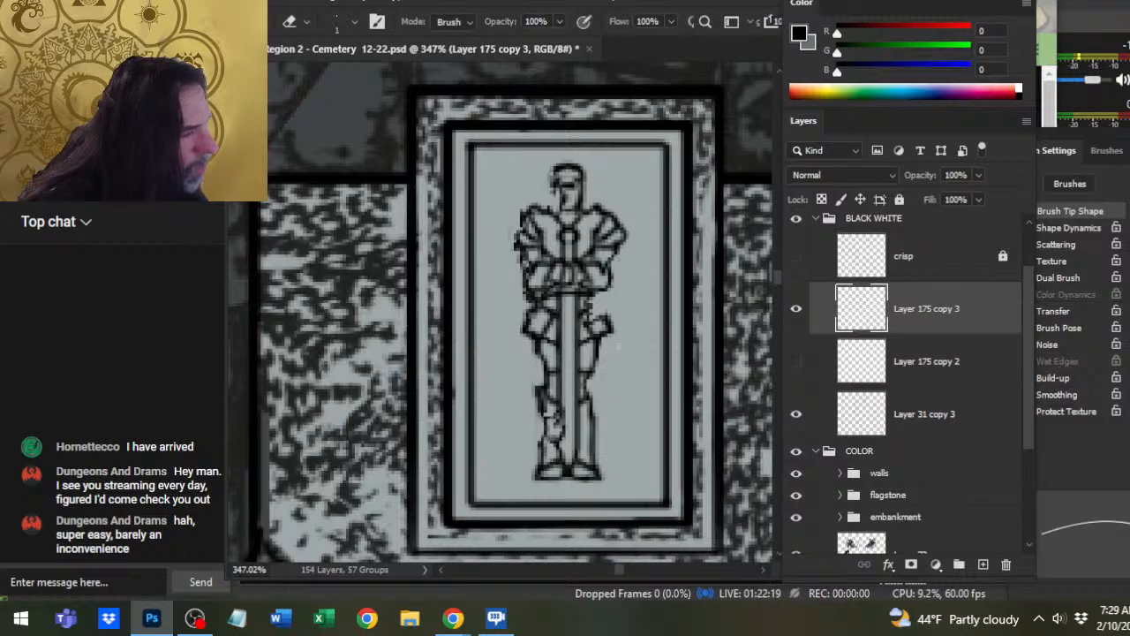
pyautogui.moveTo(613, 332)
pyautogui.mouseDown()
pyautogui.moveTo(600, 356)
pyautogui.moveTo(608, 312)
pyautogui.mouseUp()
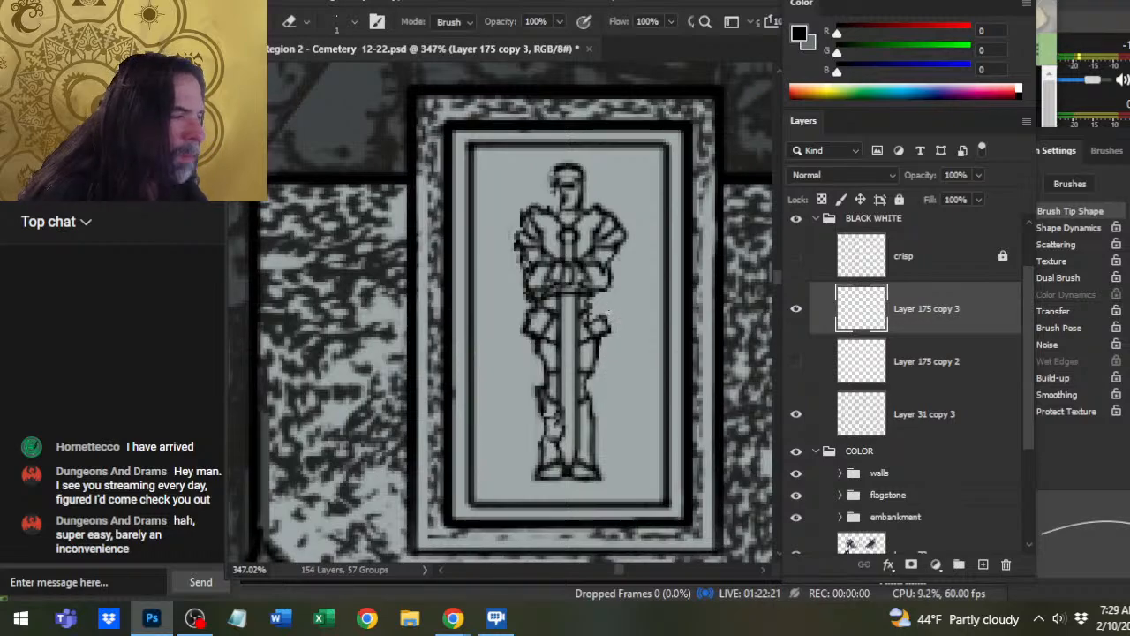
pyautogui.press('b')
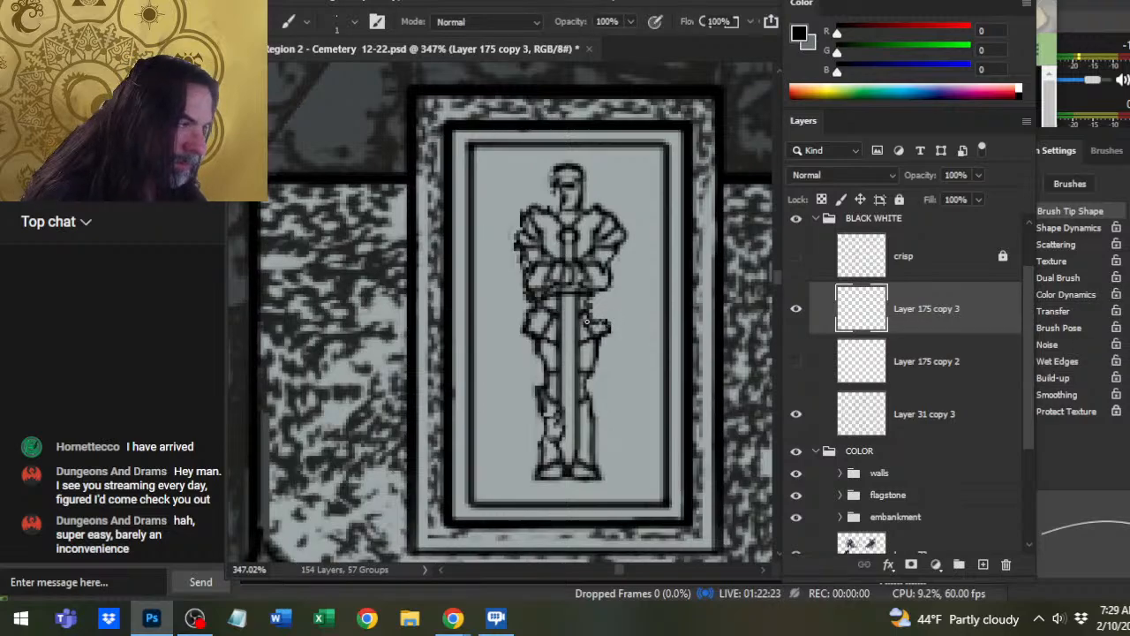
# - Erase a short stretch of the slab's right-side inner frame line and redraw it as an inward-bending chip
pyautogui.press('e')
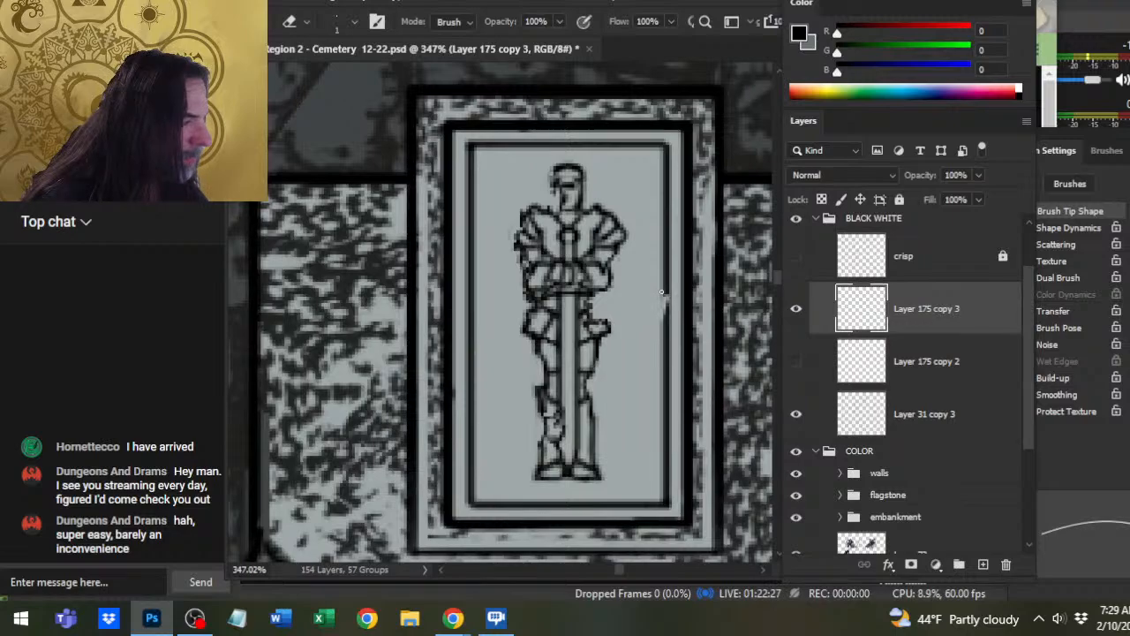
pyautogui.moveTo(661, 291); pyautogui.dragTo(667, 335)
pyautogui.press('b')
pyautogui.hotkey('ctrl', 'z')
pyautogui.press(']')
pyautogui.press('e')
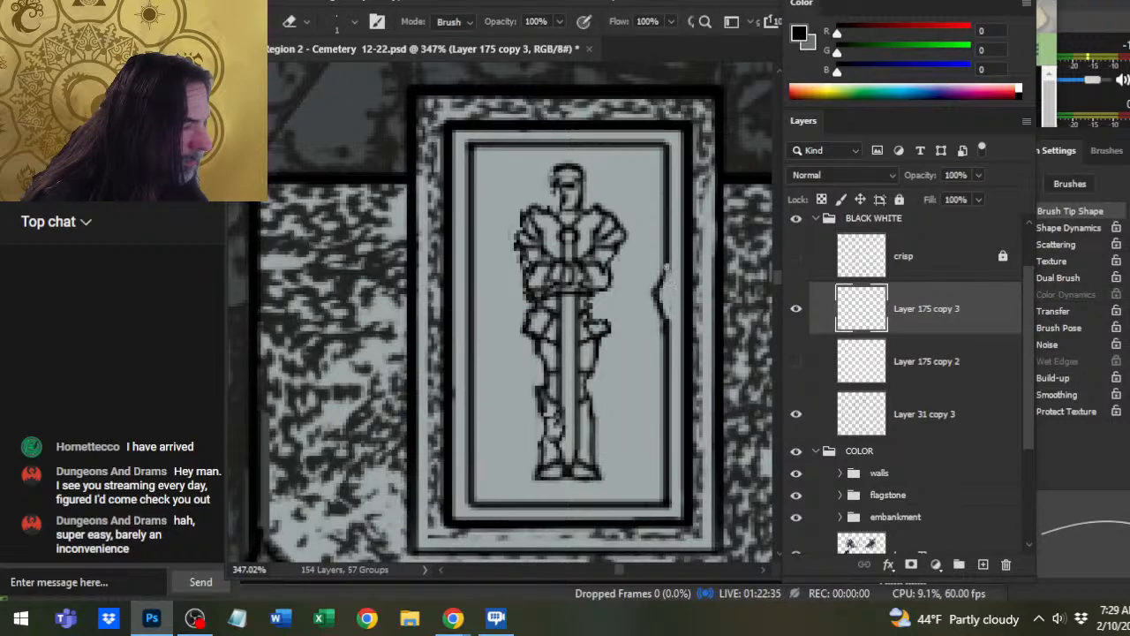
pyautogui.press('b')
pyautogui.moveTo(667, 263); pyautogui.dragTo(658, 289)
pyautogui.press('e')
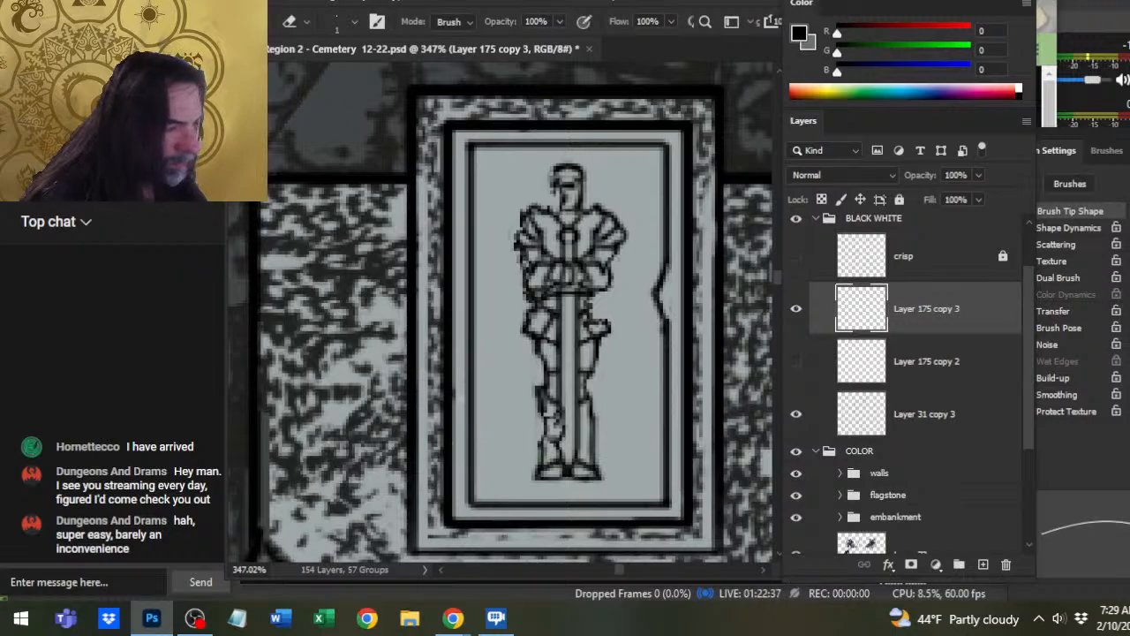
# - Break the slab's left-side inner frame line beside the knight's lower leg and redraw it as an irregular edge
pyautogui.moveTo(470, 358); pyautogui.dragTo(472, 421)
pyautogui.press('b')
pyautogui.press('e')
pyautogui.moveTo(469, 377)
pyautogui.mouseDown()
pyautogui.moveTo(469, 409)
pyautogui.moveTo(468, 388)
pyautogui.mouseUp()
# - Go to the neighbouring tomb slab with clipped lower corners and chip the knight's left-side foot with a size 2 eraser and brush
pyautogui.press('z')
pyautogui.moveTo(573, 404); pyautogui.dragTo(524, 417)
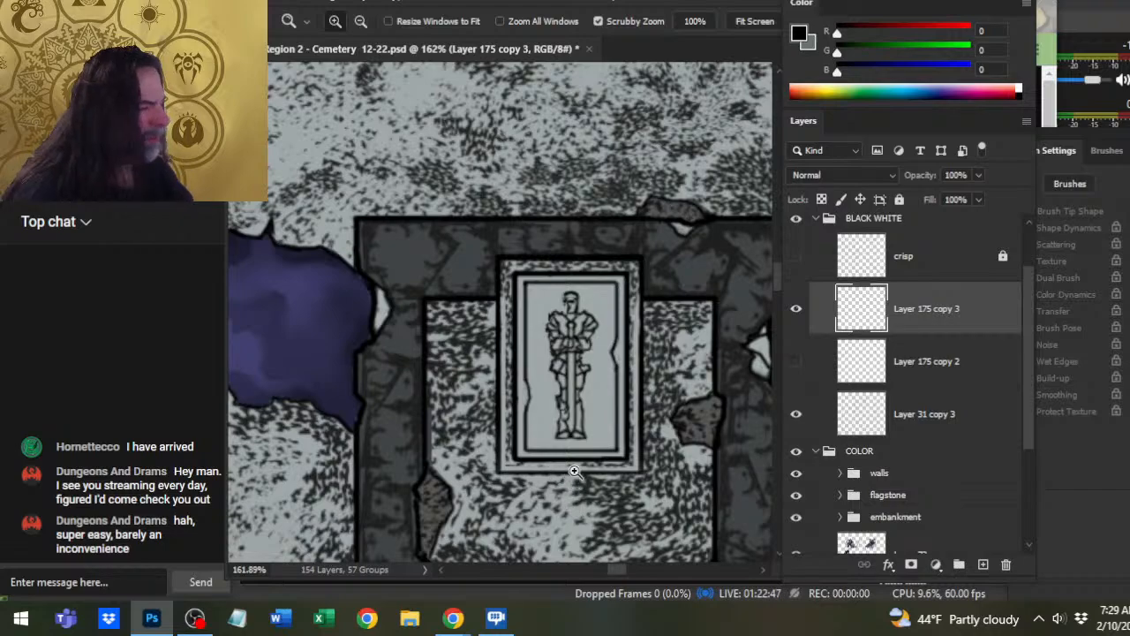
pyautogui.moveTo(645, 399); pyautogui.dragTo(477, 347)
pyautogui.moveTo(603, 411); pyautogui.dragTo(396, 371)
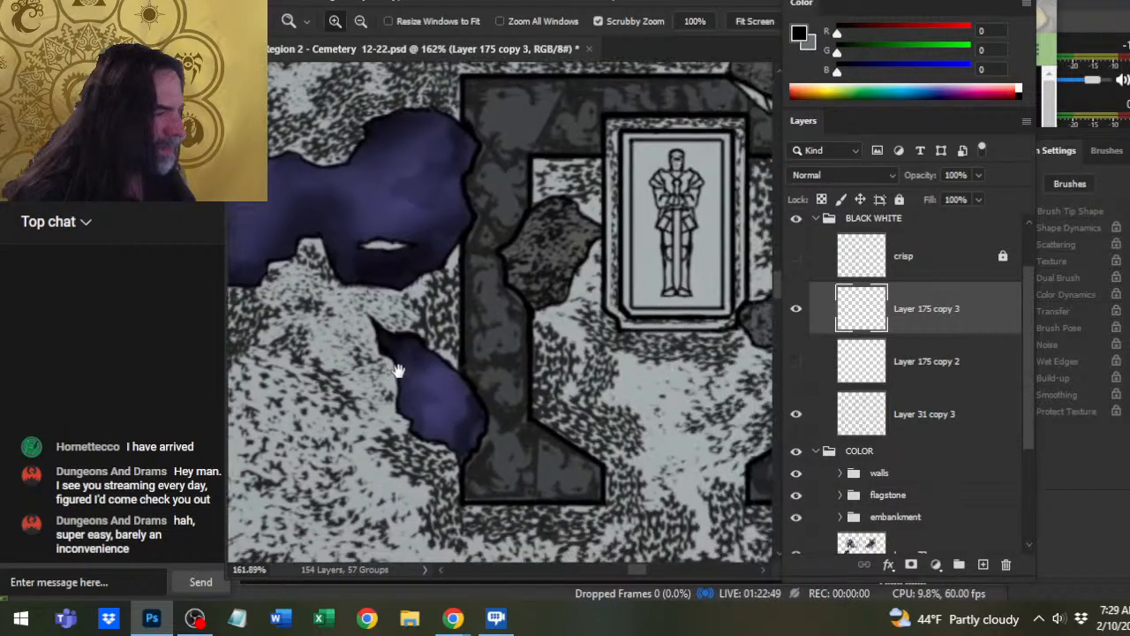
pyautogui.moveTo(564, 330); pyautogui.dragTo(555, 376)
pyautogui.click(636, 250)
pyautogui.press('e')
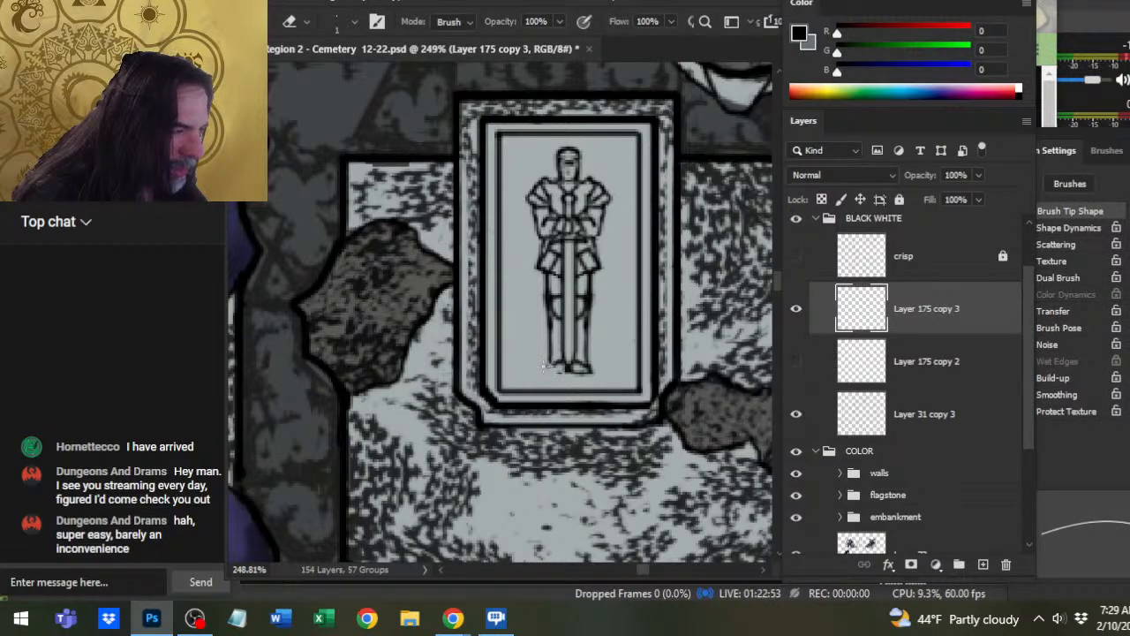
pyautogui.press(']')
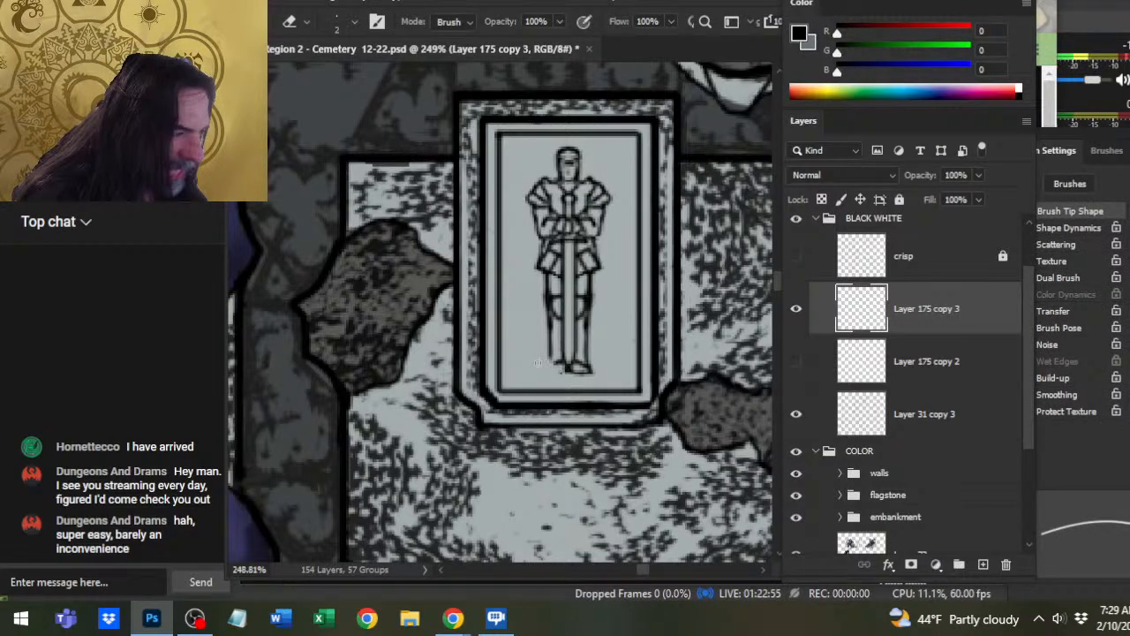
pyautogui.press('b')
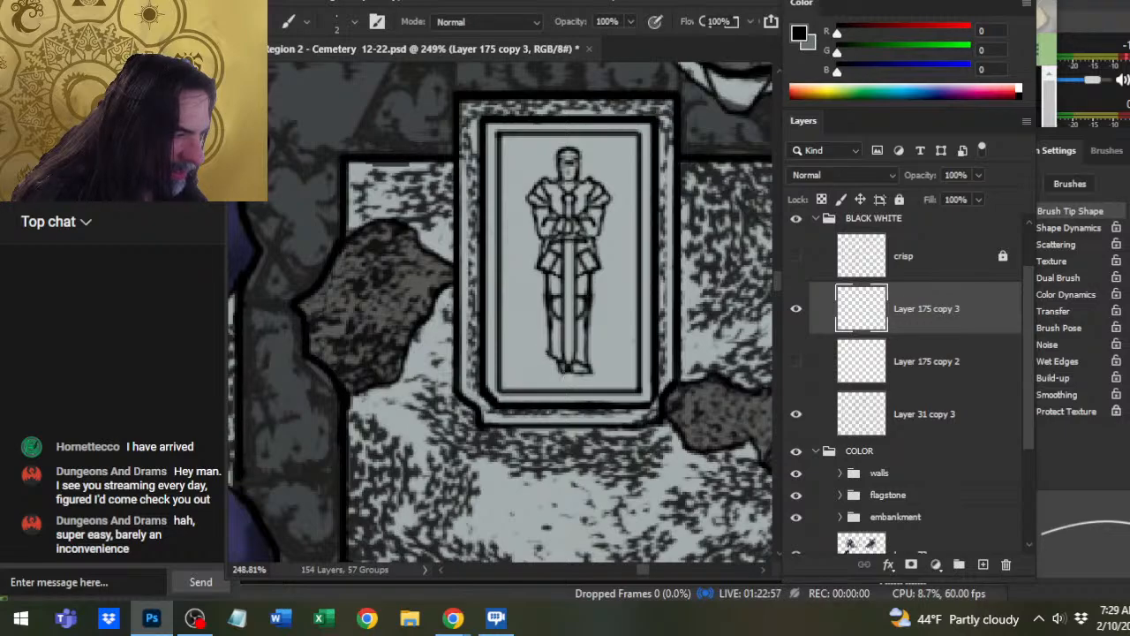
# - Erase the lower-left corner of this slab's inner frame line and redraw it as a jagged, broken corner
pyautogui.press('e')
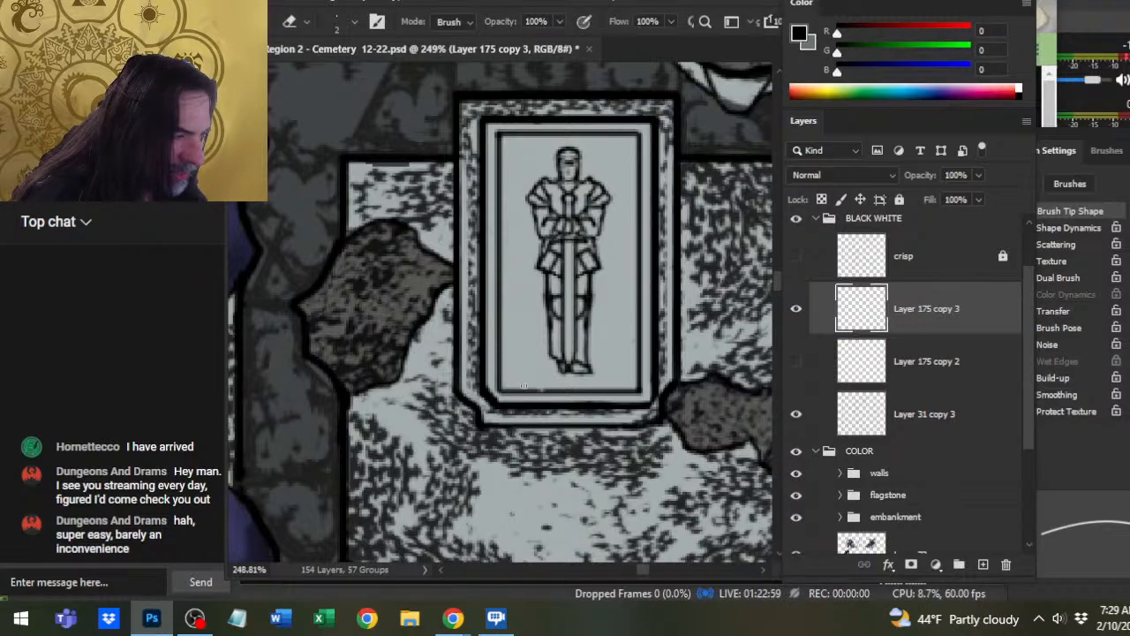
pyautogui.moveTo(524, 386)
pyautogui.mouseDown()
pyautogui.moveTo(499, 390)
pyautogui.moveTo(553, 394)
pyautogui.mouseUp()
pyautogui.press('b')
pyautogui.press('e')
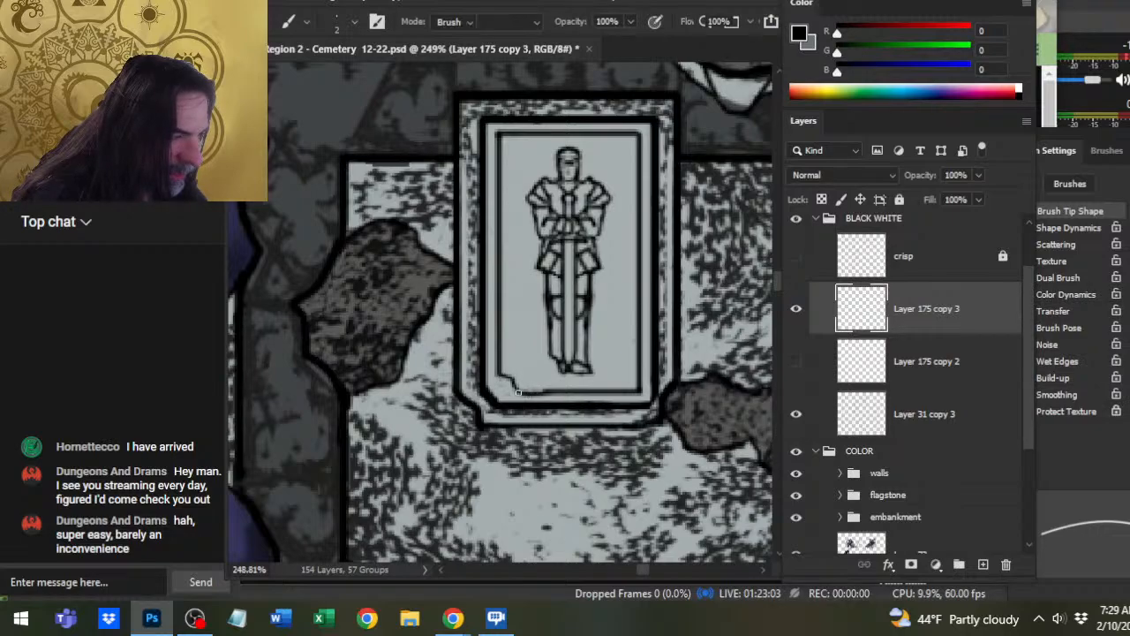
pyautogui.press('b')
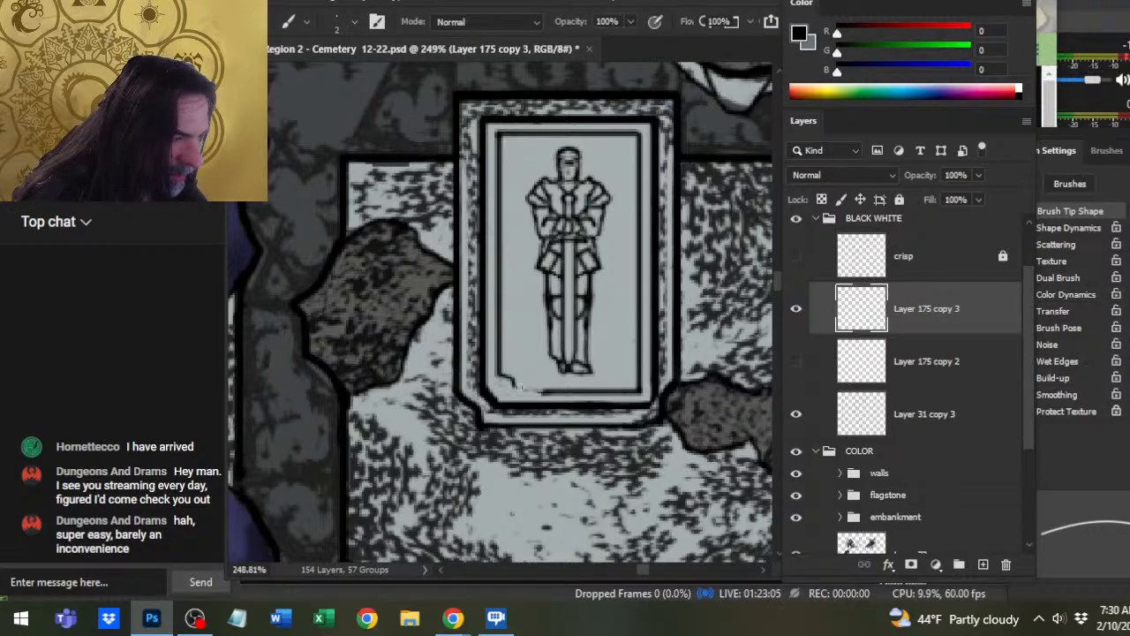
# - Wear away the knight's left-side shoulder and right-side knee outlines and redraw them as chipped edges
pyautogui.press('e')
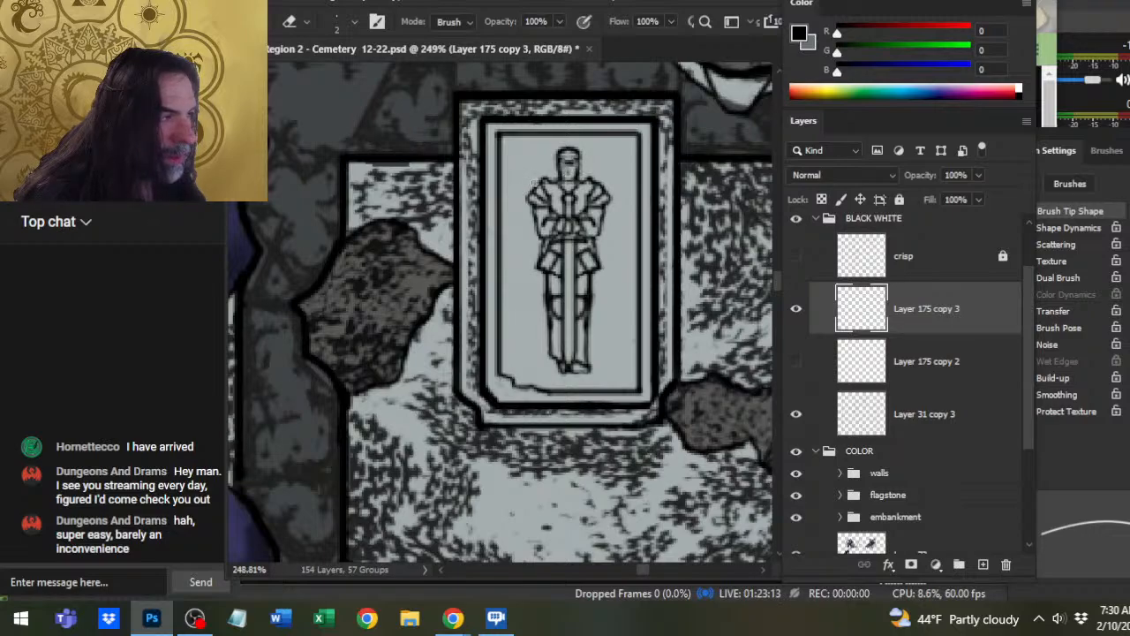
pyautogui.press('b')
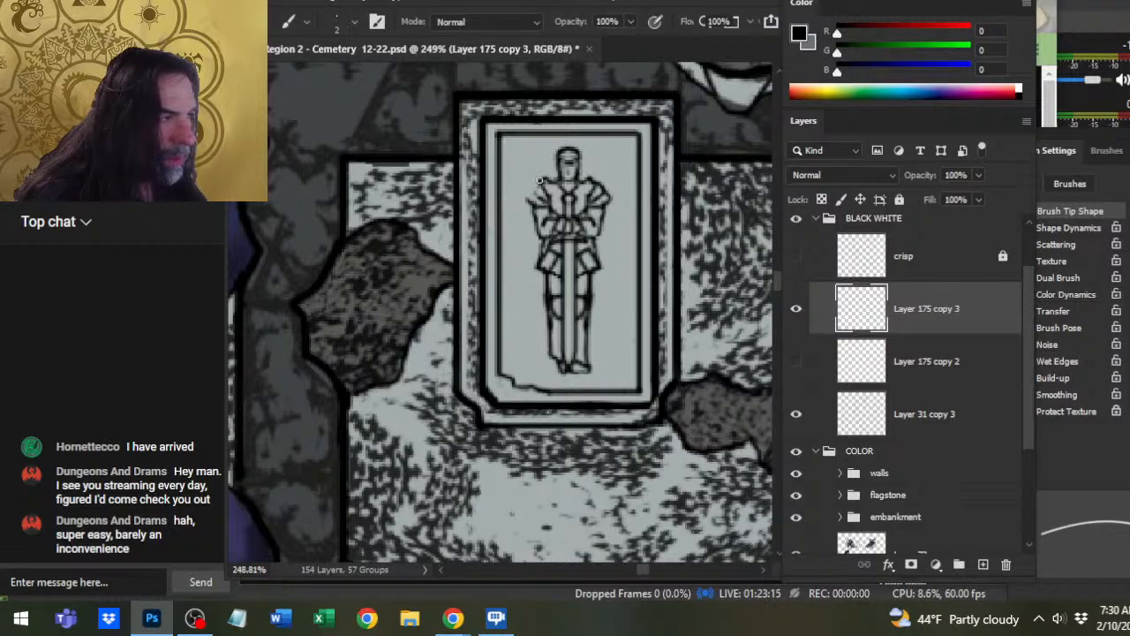
pyautogui.press('e')
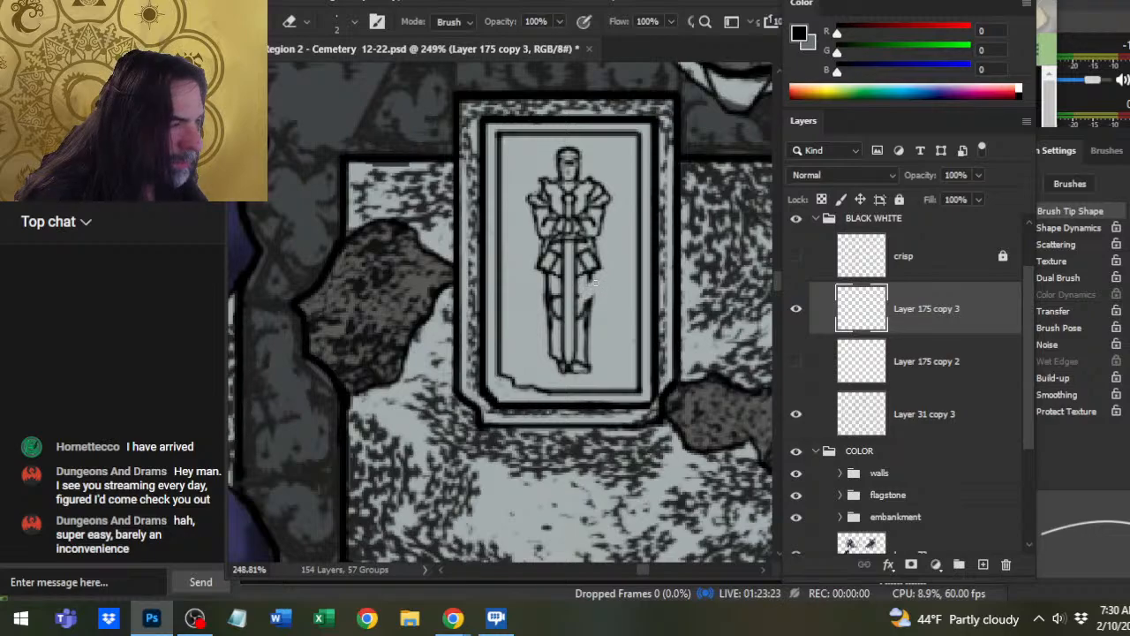
pyautogui.press('b')
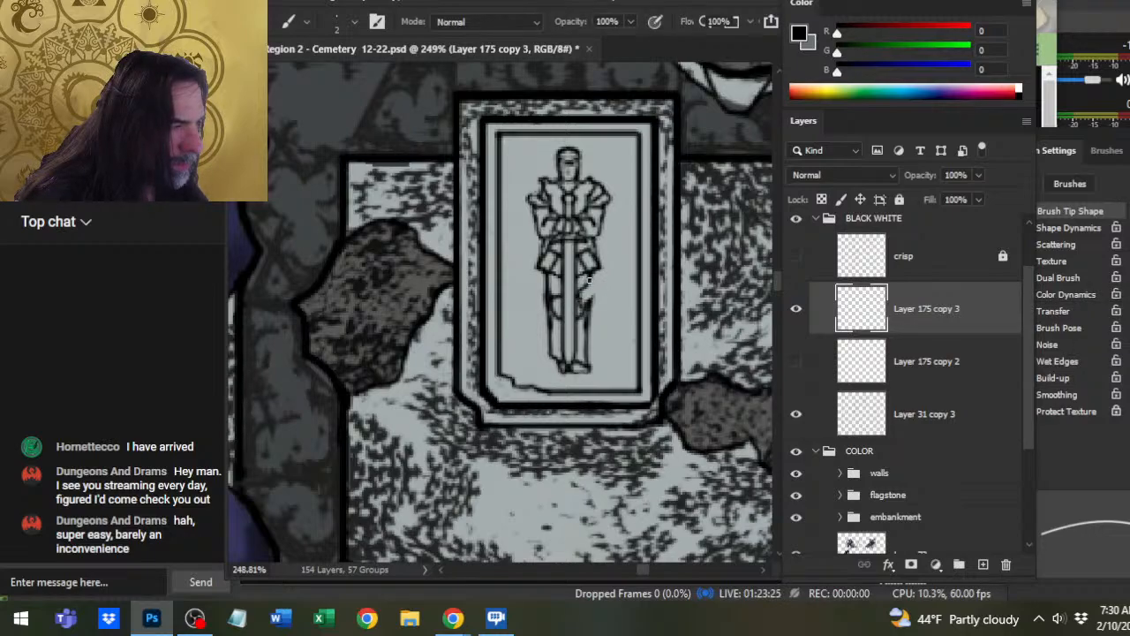
pyautogui.press('e')
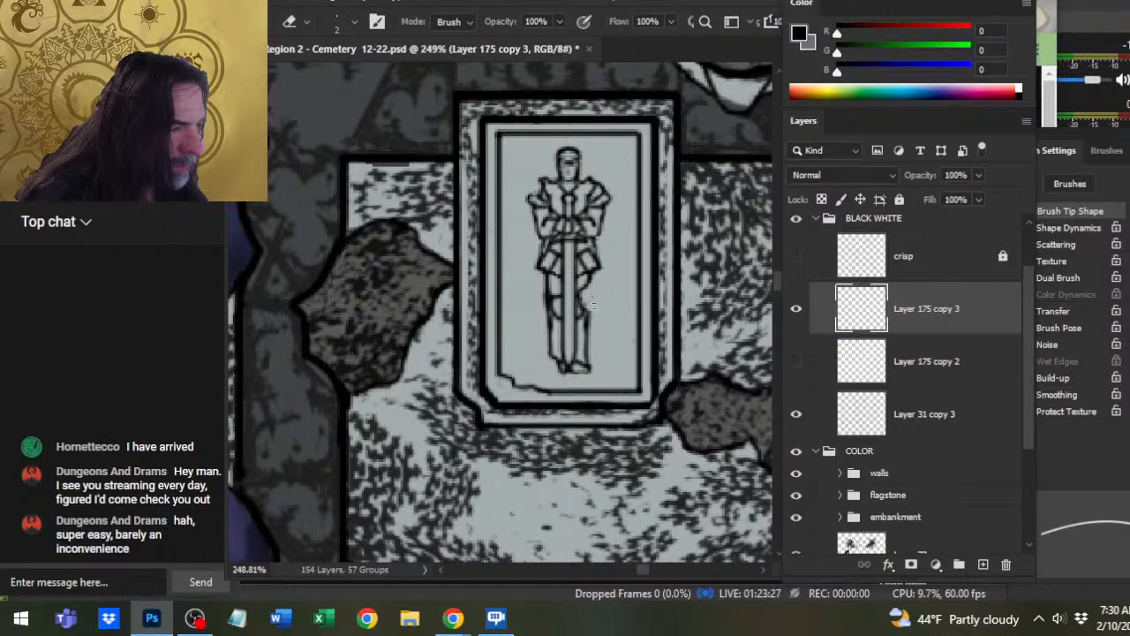
# - Try drawing a curved broken fragment beside the knight's right-side knee
pyautogui.press('b')
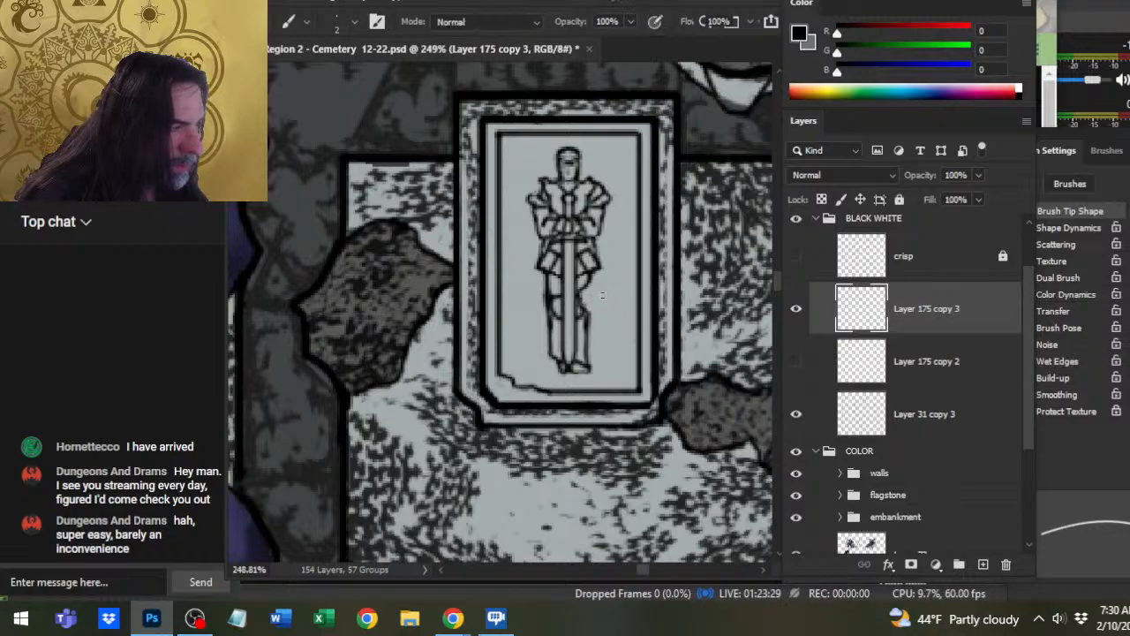
pyautogui.moveTo(595, 292); pyautogui.dragTo(594, 309)
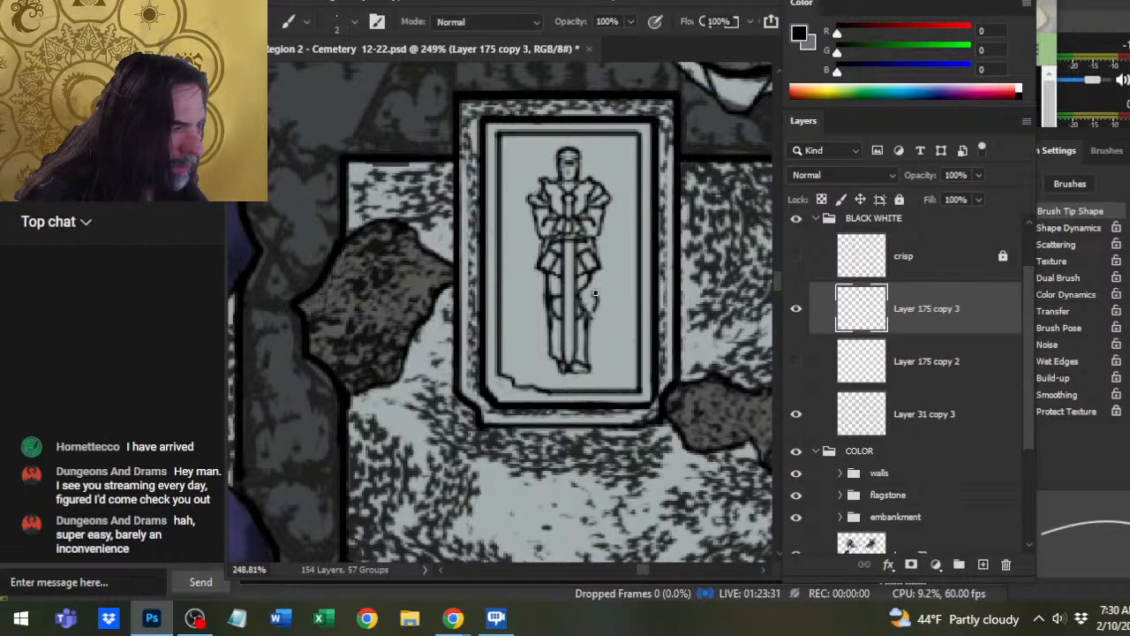
pyautogui.press('e')
pyautogui.press('b')
pyautogui.moveTo(596, 306); pyautogui.dragTo(589, 324)
pyautogui.press('e')
pyautogui.press('b')
# - Erase a gap in the slab's right-side inner frame line level with the knight's hip and draw a chipped edge across it
pyautogui.press('e')
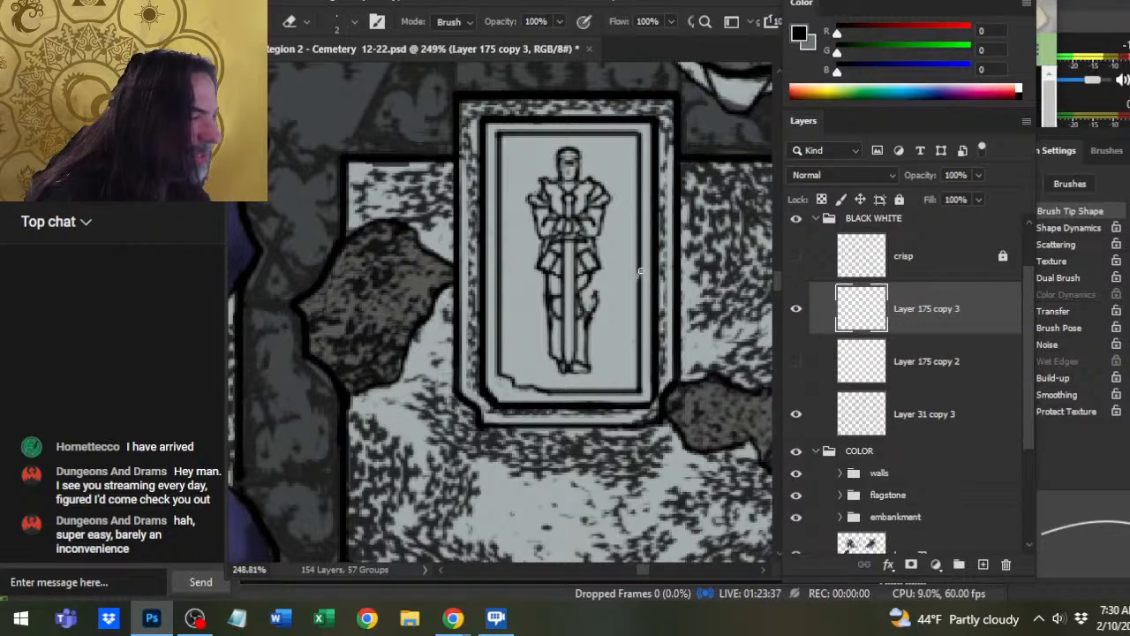
pyautogui.press('b')
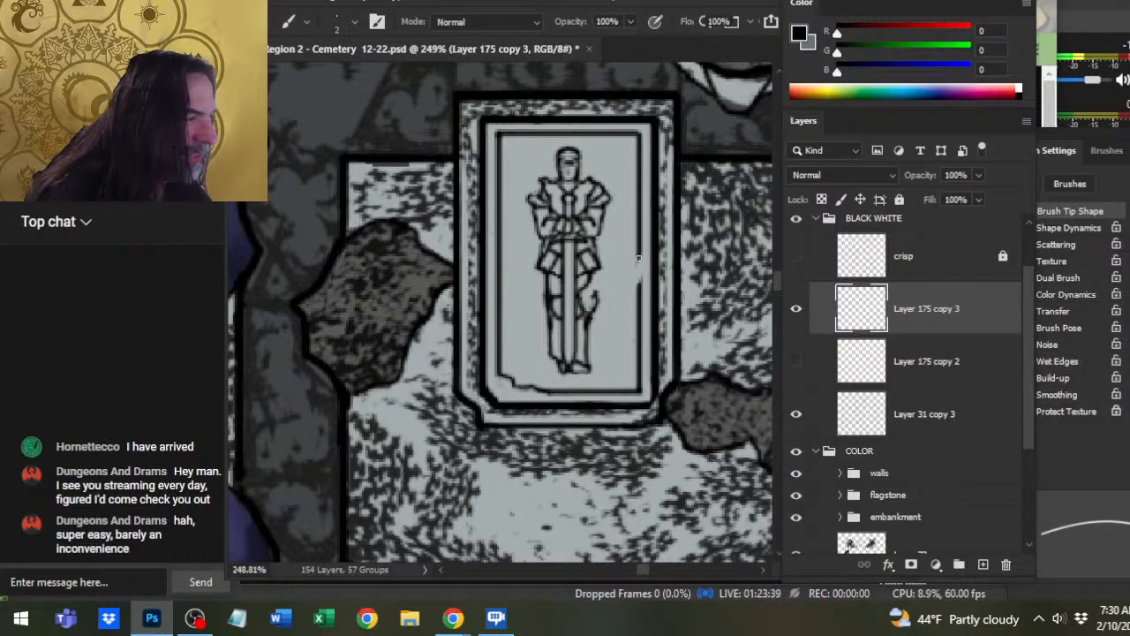
pyautogui.moveTo(637, 259); pyautogui.dragTo(635, 290)
pyautogui.press('e')
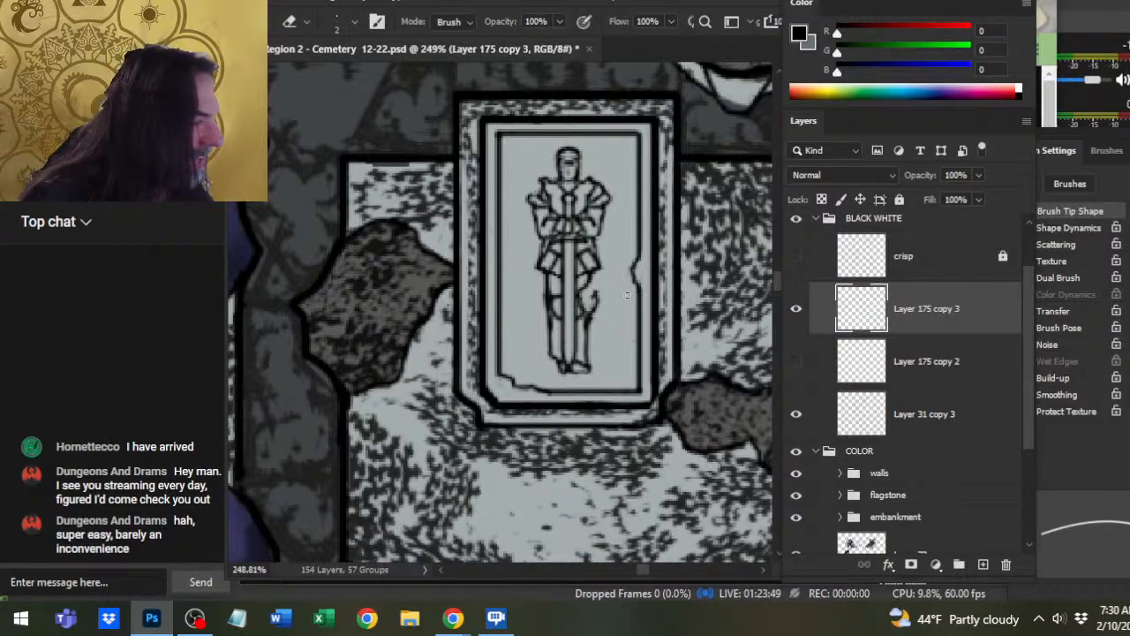
# - Remove the curved fragment beside the knight's right-side knee
pyautogui.press('b')
pyautogui.moveTo(589, 288)
pyautogui.mouseDown()
pyautogui.moveTo(588, 322)
pyautogui.moveTo(598, 291)
pyautogui.mouseUp()
pyautogui.press('e')
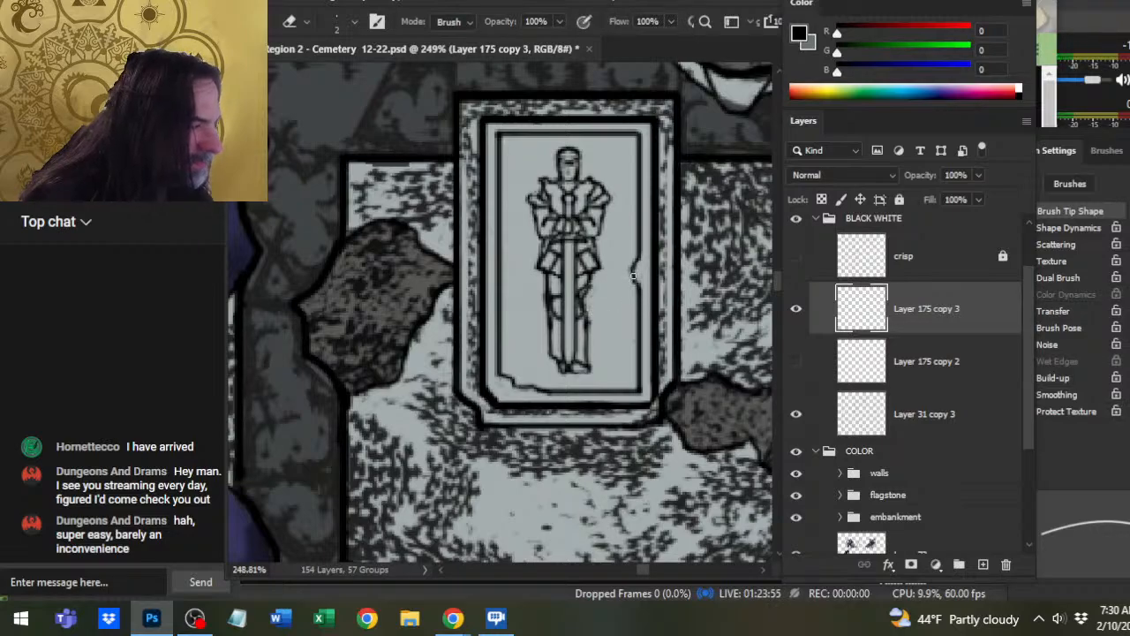
# - Enlarge the chip in the slab's right-side inner frame line and refine its curved edge with brush and eraser
pyautogui.press('b')
pyautogui.moveTo(632, 267); pyautogui.dragTo(638, 304)
pyautogui.press('e')
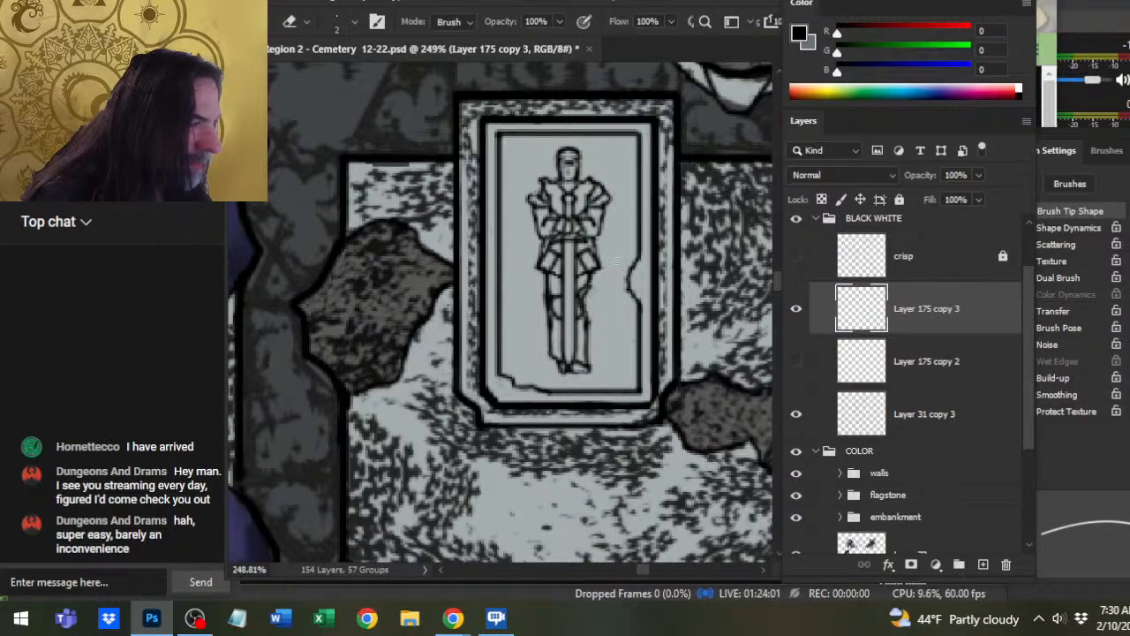
pyautogui.press('b')
pyautogui.moveTo(633, 265); pyautogui.dragTo(639, 303)
pyautogui.press('e')
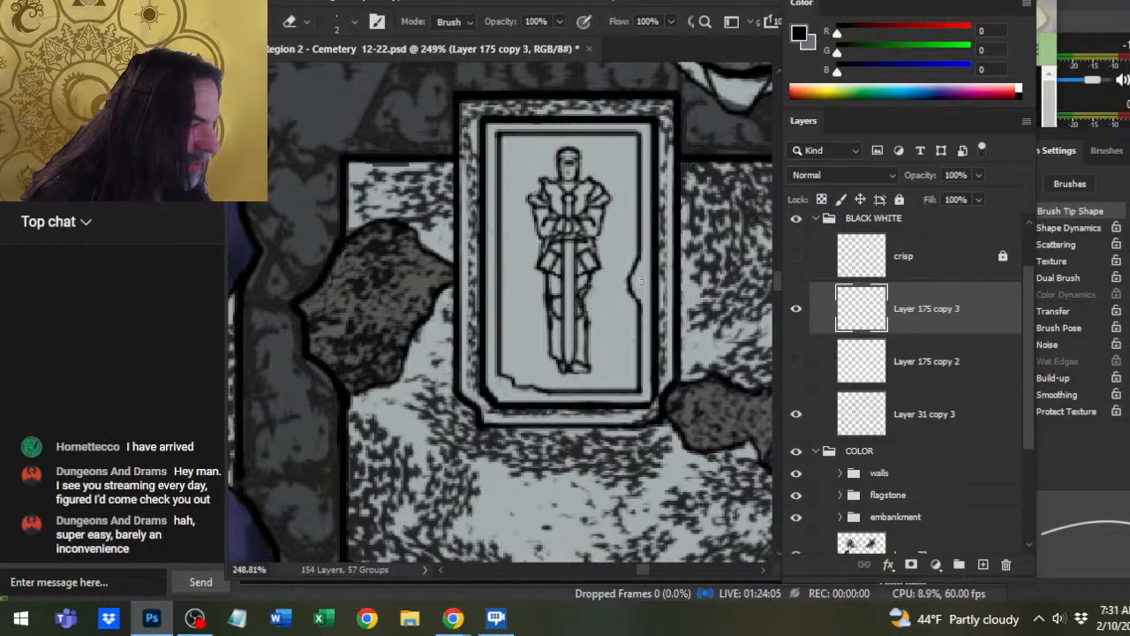
pyautogui.press('b')
pyautogui.moveTo(632, 292); pyautogui.dragTo(629, 309)
pyautogui.press('e')
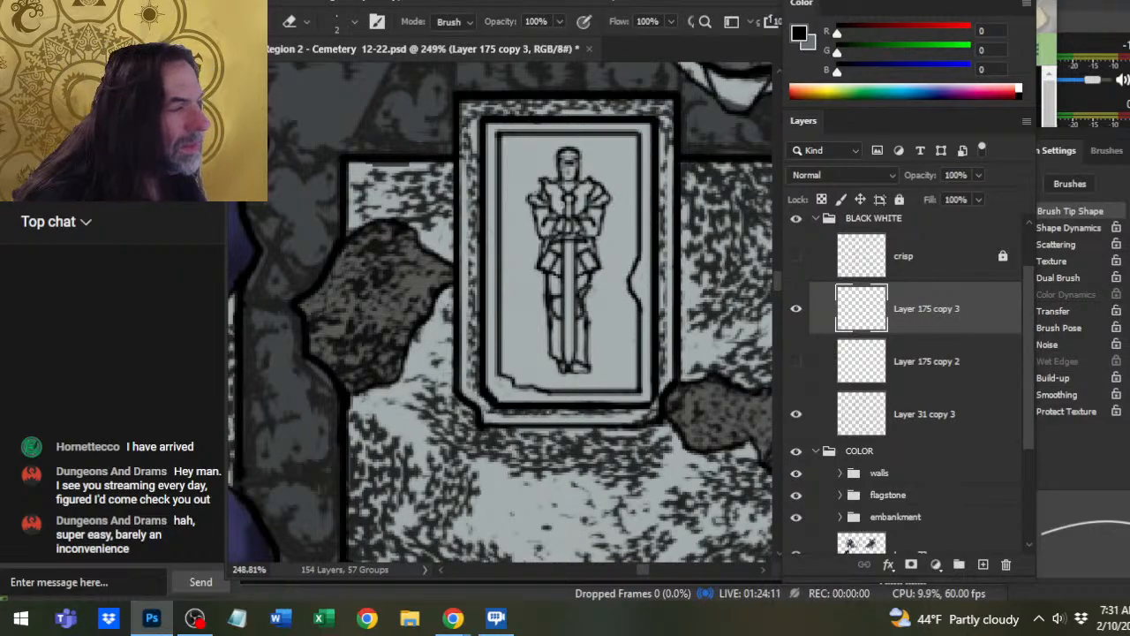
# - Go to the tomb with the upside-down knight and replace part of its slab's right-side inner frame line with a chipped edge
pyautogui.press('z')
pyautogui.moveTo(627, 315); pyautogui.dragTo(583, 315)
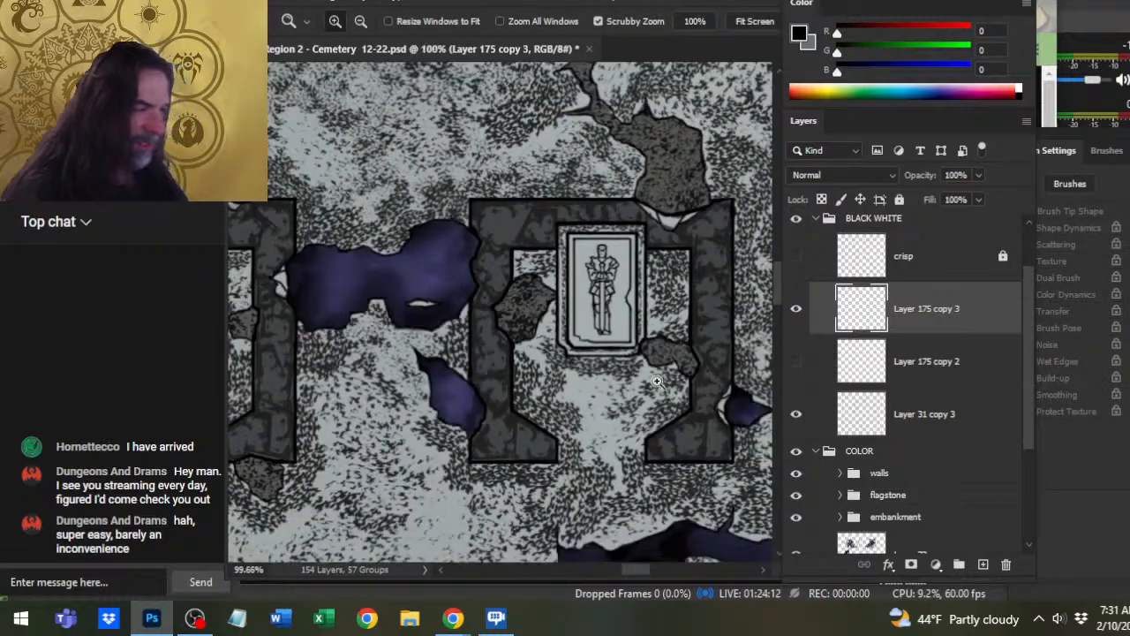
pyautogui.click(608, 279)
pyautogui.moveTo(631, 404); pyautogui.dragTo(574, 403)
pyautogui.moveTo(622, 519); pyautogui.dragTo(583, 219)
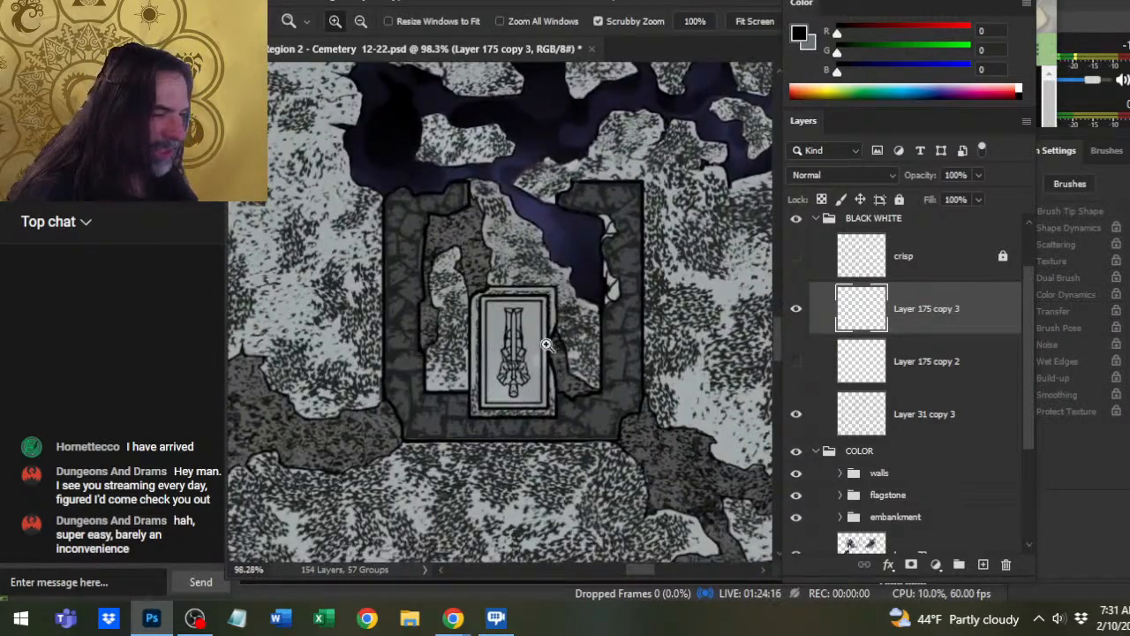
pyautogui.moveTo(547, 345)
pyautogui.mouseDown()
pyautogui.moveTo(617, 350)
pyautogui.moveTo(559, 357)
pyautogui.moveTo(554, 380)
pyautogui.moveTo(552, 344)
pyautogui.moveTo(556, 399)
pyautogui.mouseUp()
pyautogui.press('e')
pyautogui.press('b')
pyautogui.press('e')
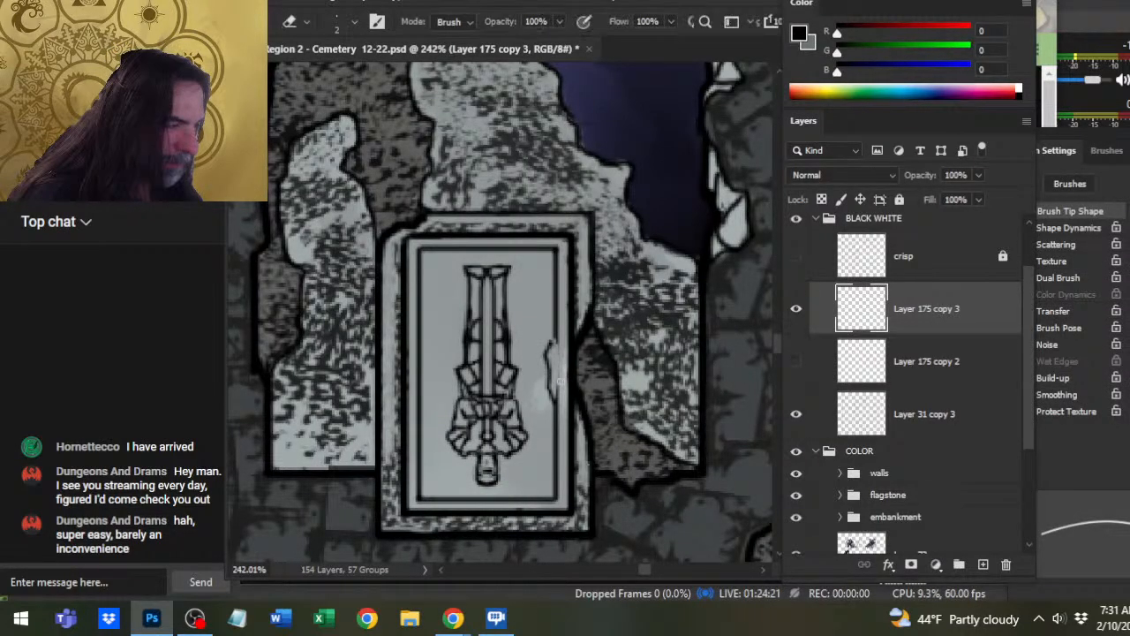
pyautogui.press('b')
pyautogui.press('e')
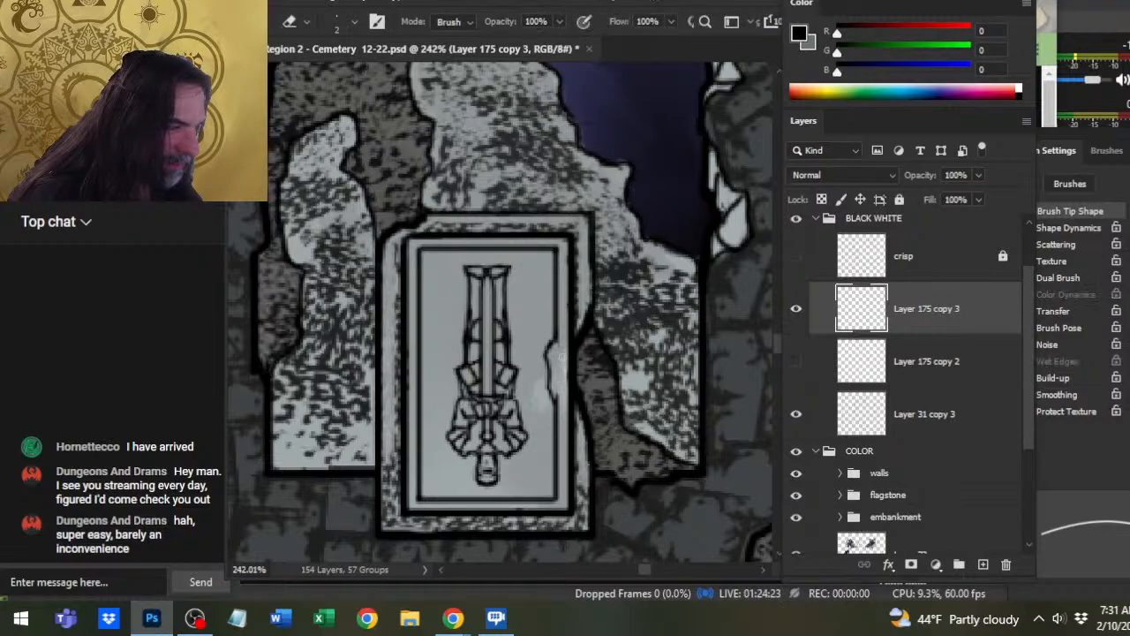
# - Erase parts of the upside-down knight's outline on both sides around the elbows and thighs and redraw them as worn, irregular contours
pyautogui.moveTo(508, 365)
pyautogui.mouseDown()
pyautogui.moveTo(510, 393)
pyautogui.moveTo(520, 371)
pyautogui.mouseUp()
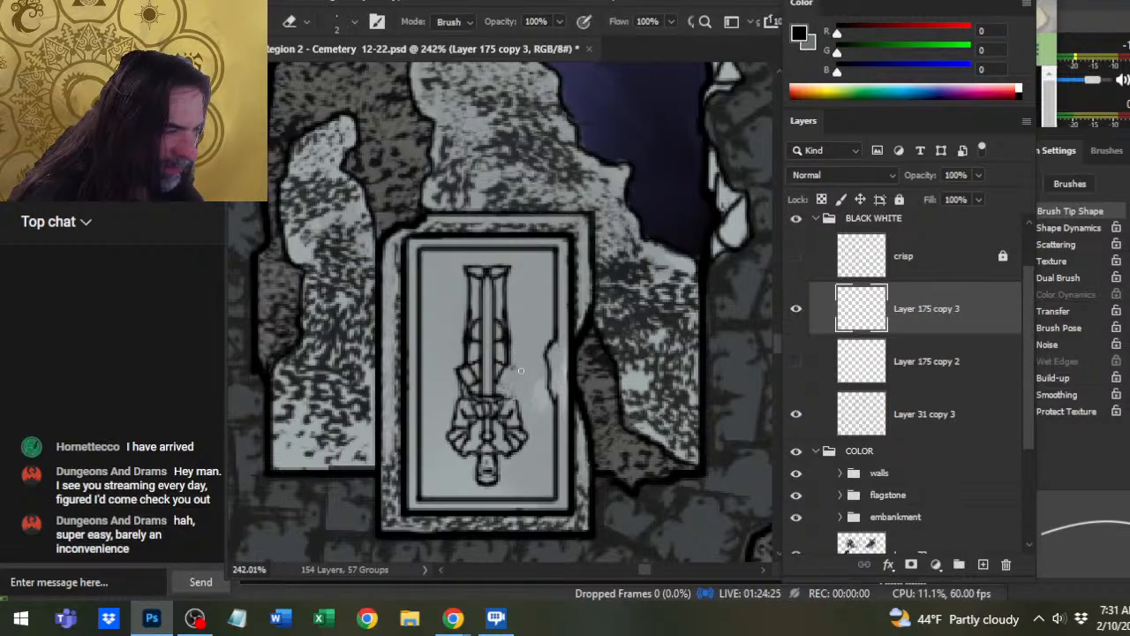
pyautogui.press('b')
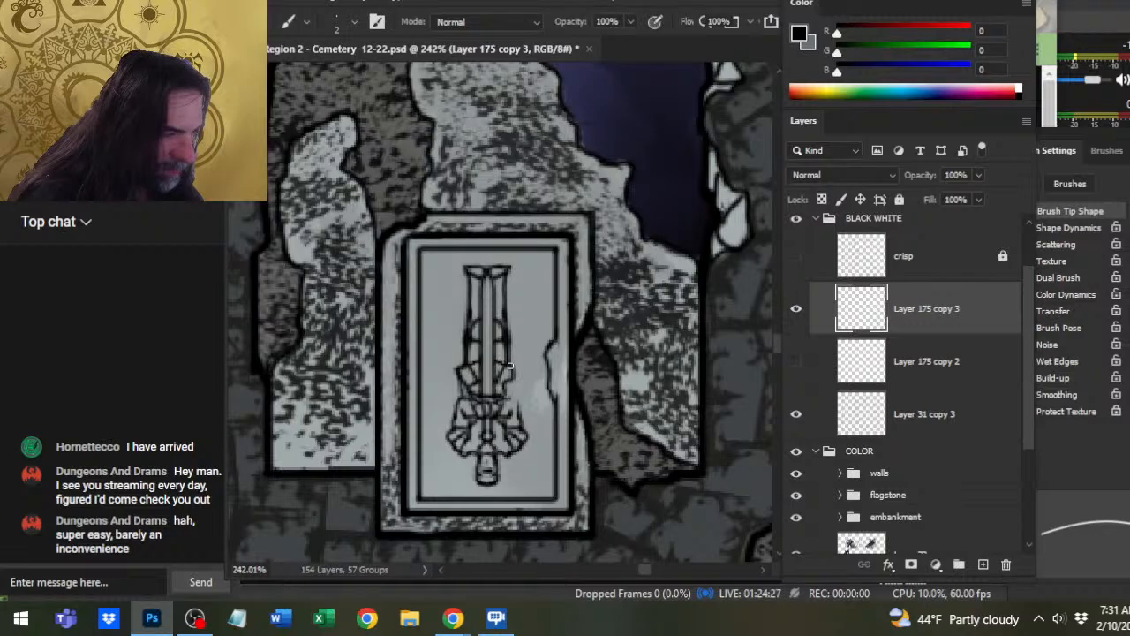
pyautogui.press('e')
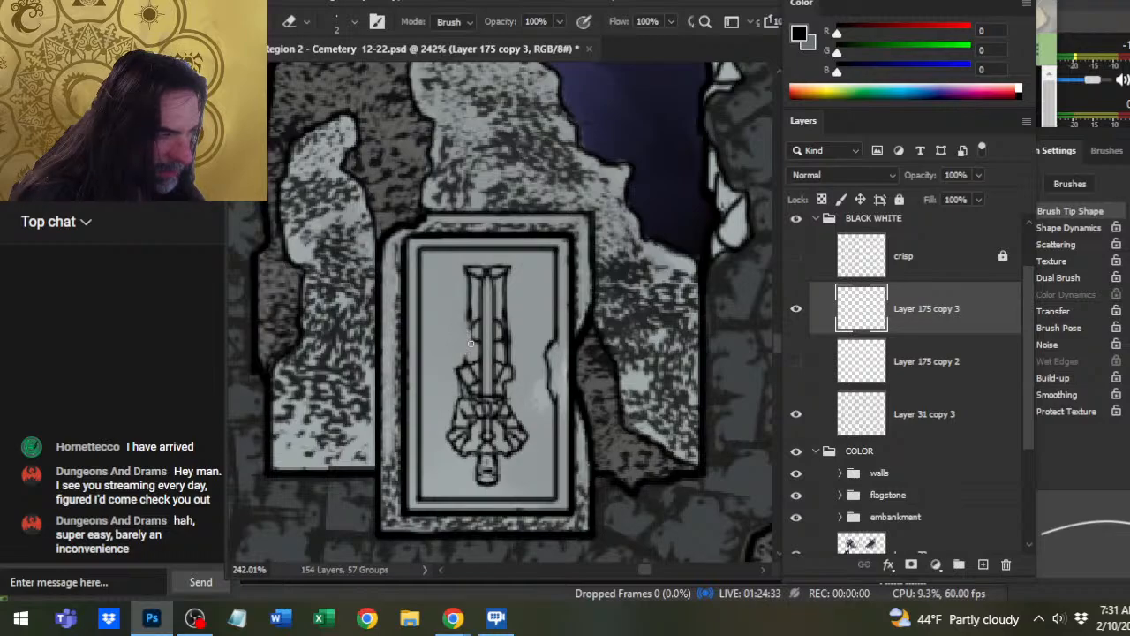
pyautogui.press('b')
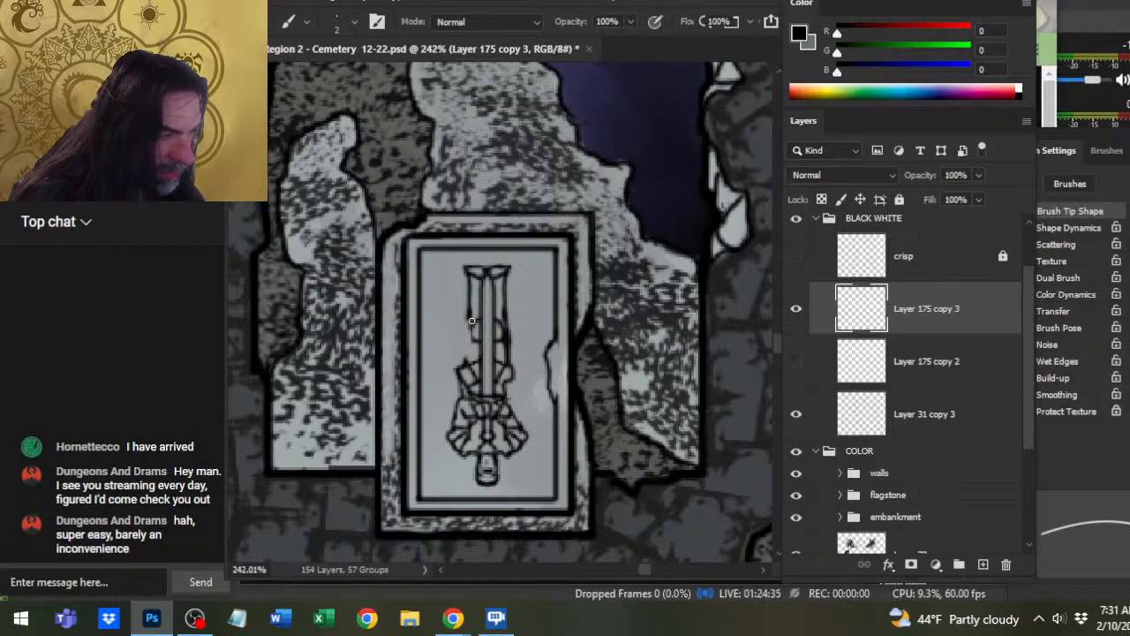
# - Erase a section of the slab's left-side inner frame line beside the knight's legs and draw a chipped edge across it
pyautogui.press('e')
pyautogui.moveTo(418, 344); pyautogui.dragTo(423, 311)
pyautogui.press('b')
# - Erase a gap in the slab's lower inner frame line near its left corner and draw a raised, chipped edge across it
pyautogui.press('e')
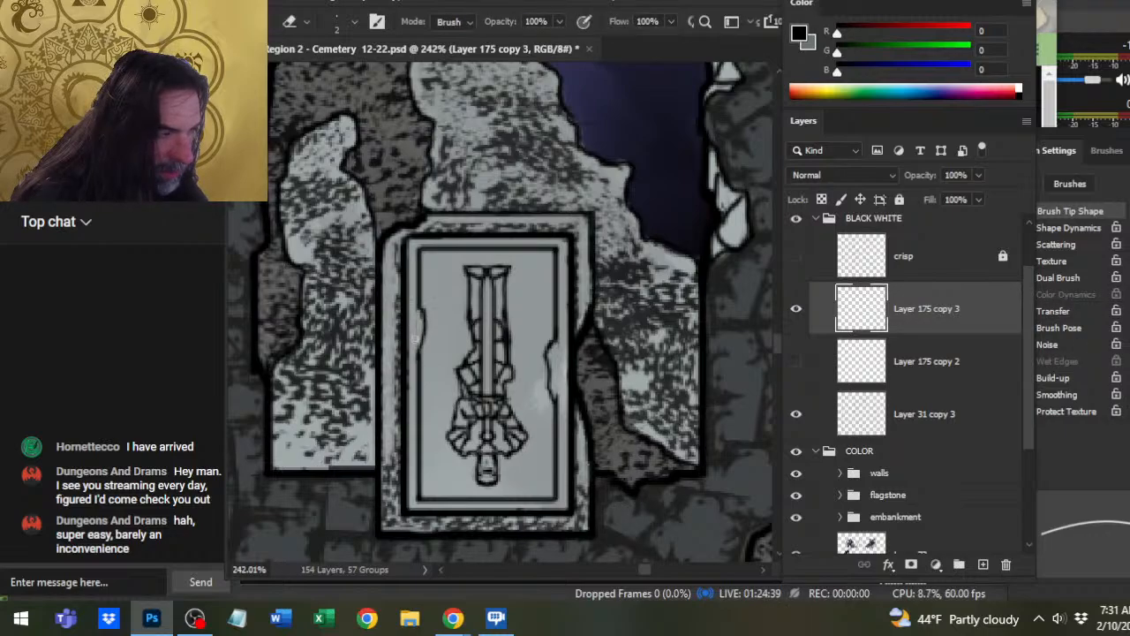
pyautogui.moveTo(539, 347); pyautogui.dragTo(496, 353)
pyautogui.moveTo(520, 436); pyautogui.dragTo(562, 442)
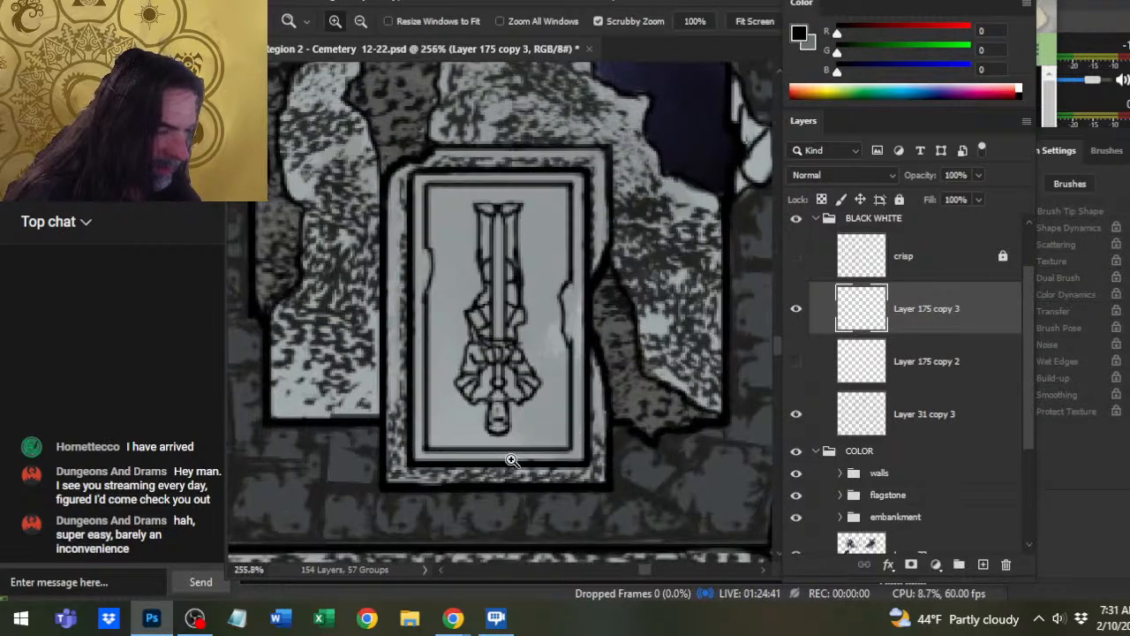
pyautogui.moveTo(461, 453); pyautogui.dragTo(461, 453)
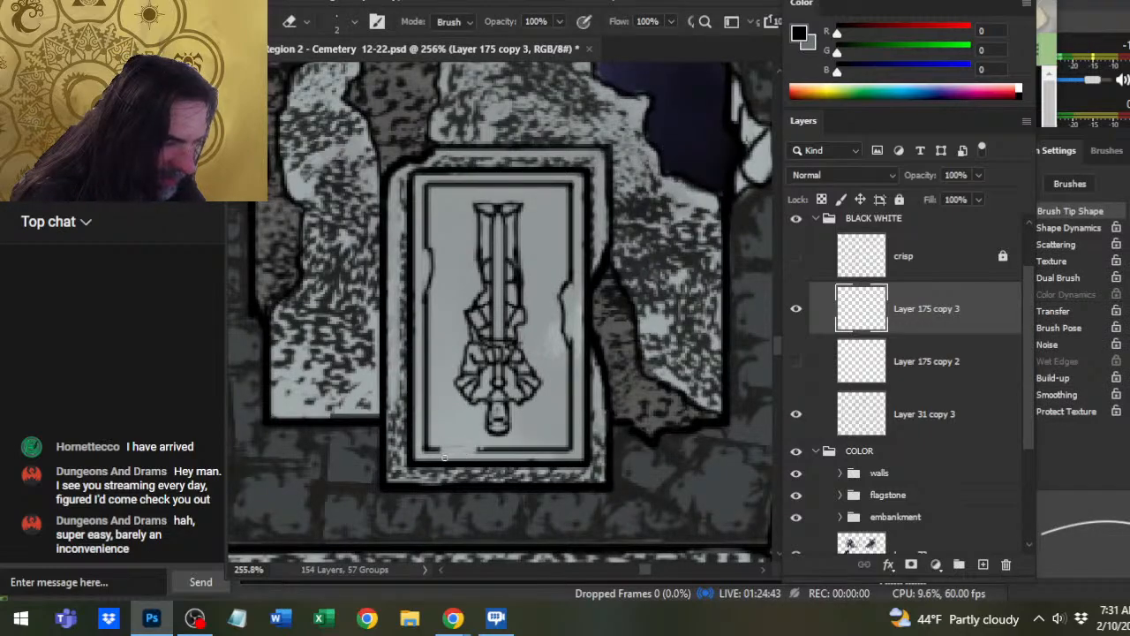
pyautogui.press('b')
# - Erase part of the knight's left-side shoulder outline near the head and redraw it with a worn, broken contour
pyautogui.press('e')
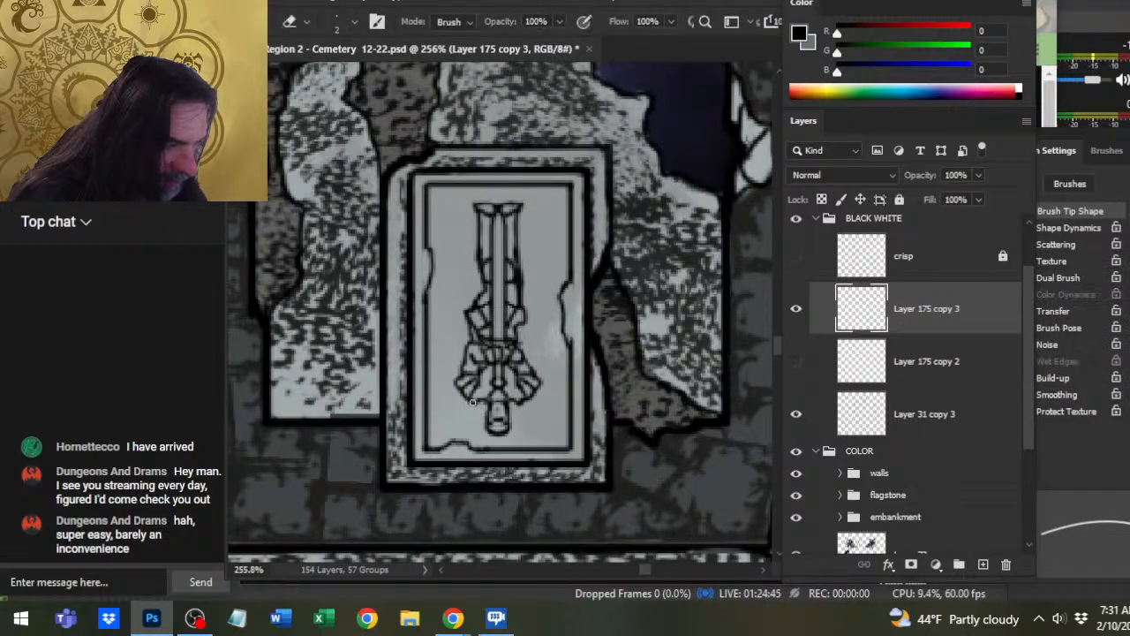
pyautogui.press('b')
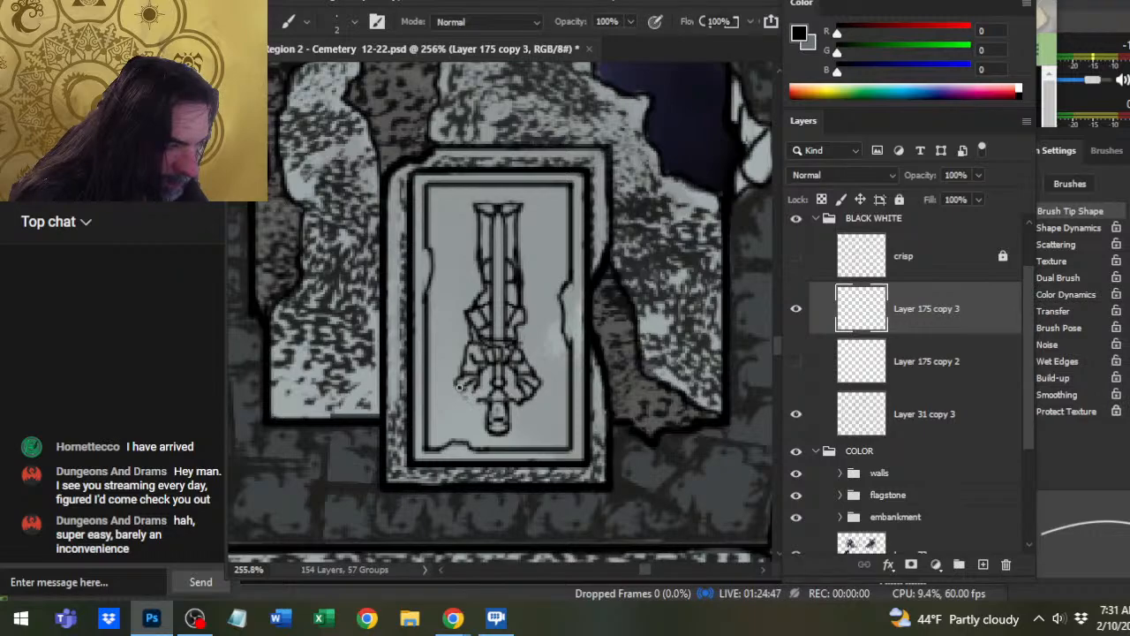
pyautogui.press('e')
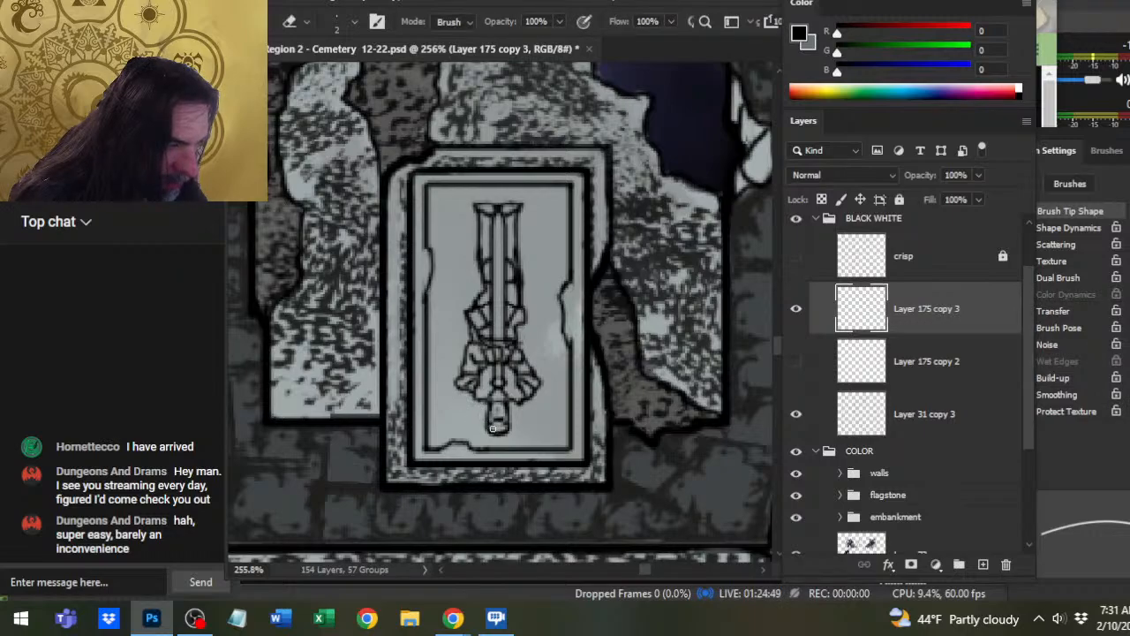
# - Erase and redraw small parts of the upside-down knight's head and shoulder outline on the chipped tomb slab
pyautogui.press('b')
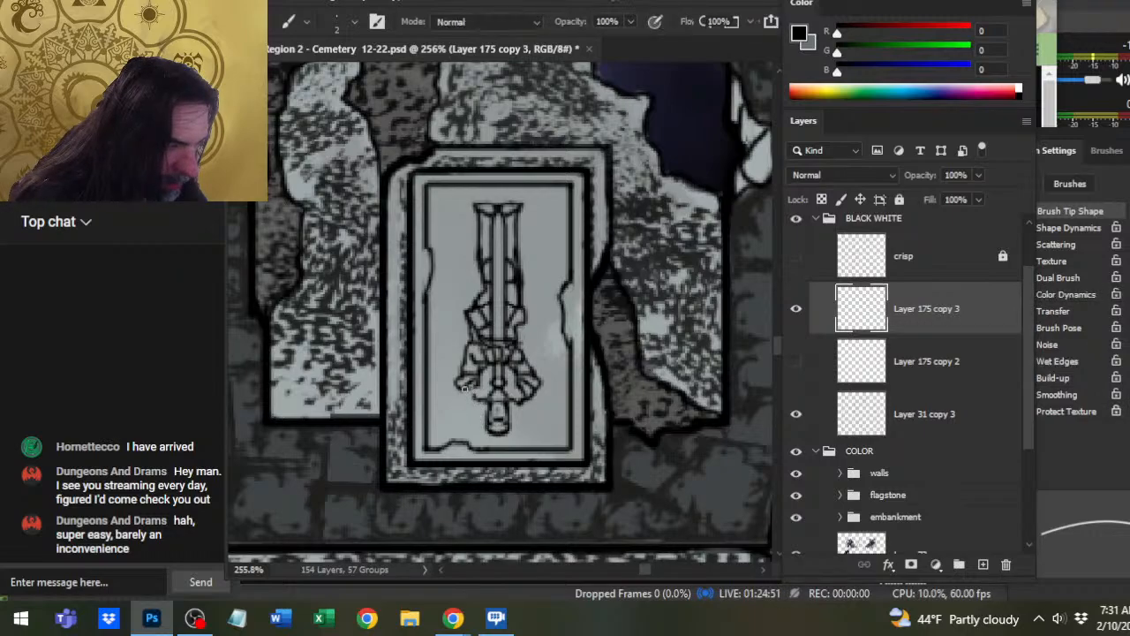
pyautogui.press('e')
pyautogui.press('b')
pyautogui.moveTo(475, 399); pyautogui.dragTo(509, 485)
# - Erase the upper-right corner of the next slab's inner border and redraw it as a broken, chipped edge
pyautogui.press('z')
pyautogui.moveTo(504, 413); pyautogui.dragTo(504, 380)
pyautogui.moveTo(455, 328); pyautogui.dragTo(642, 339)
pyautogui.moveTo(454, 307); pyautogui.dragTo(567, 302)
pyautogui.press('e')
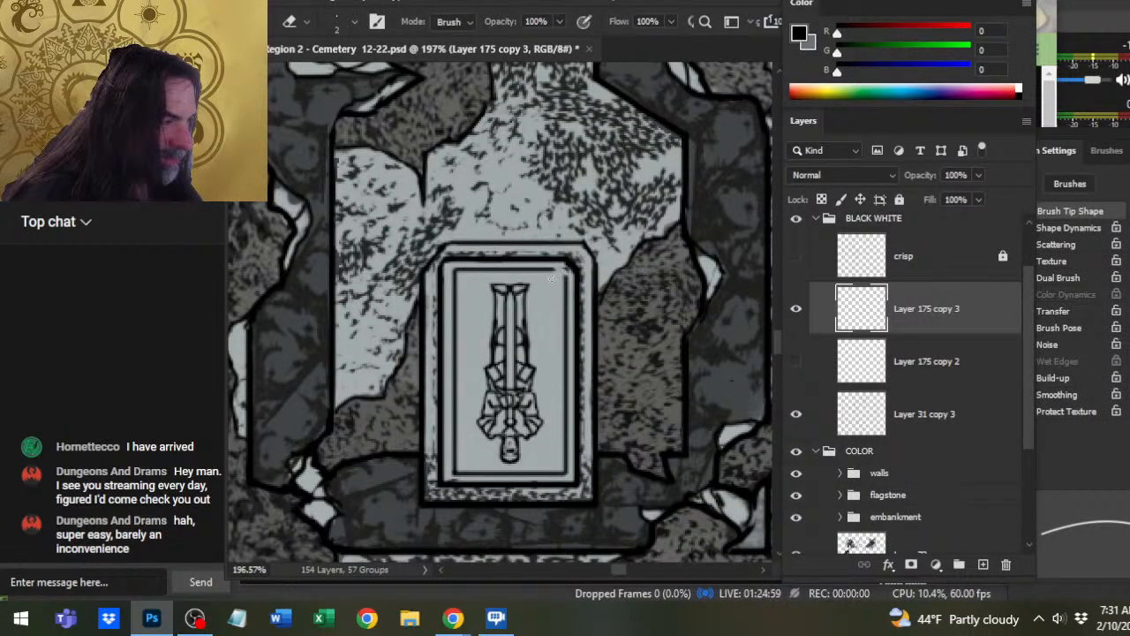
pyautogui.press('b')
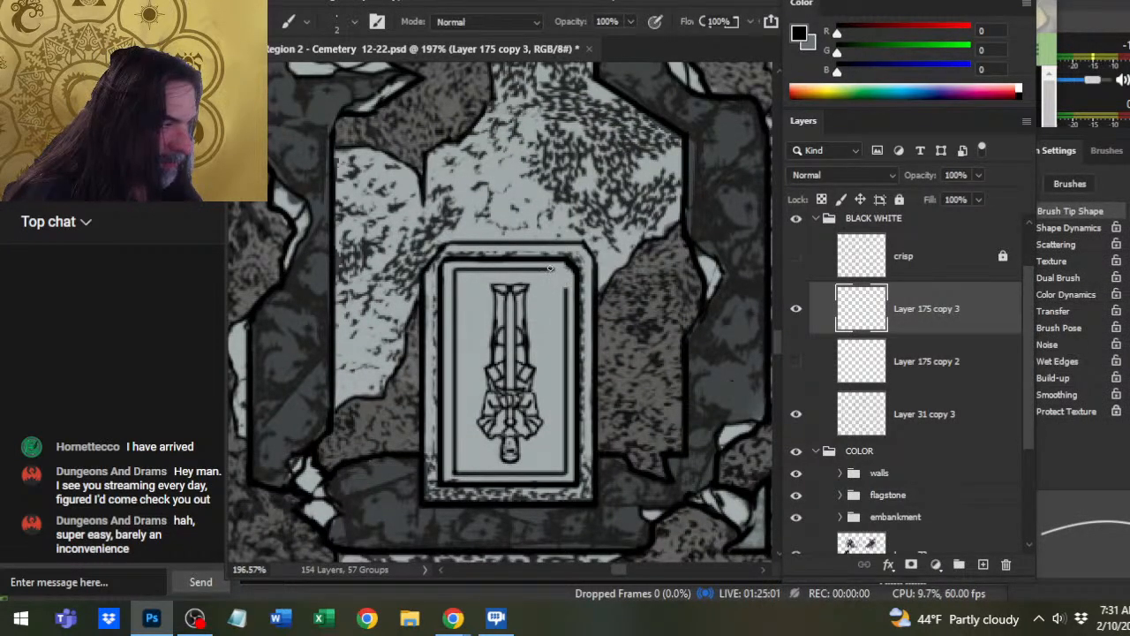
# - Rework the knight's right-hand leg outline and redraw the lower-left stretch of the slab's inner border as a jagged chip
pyautogui.press('e')
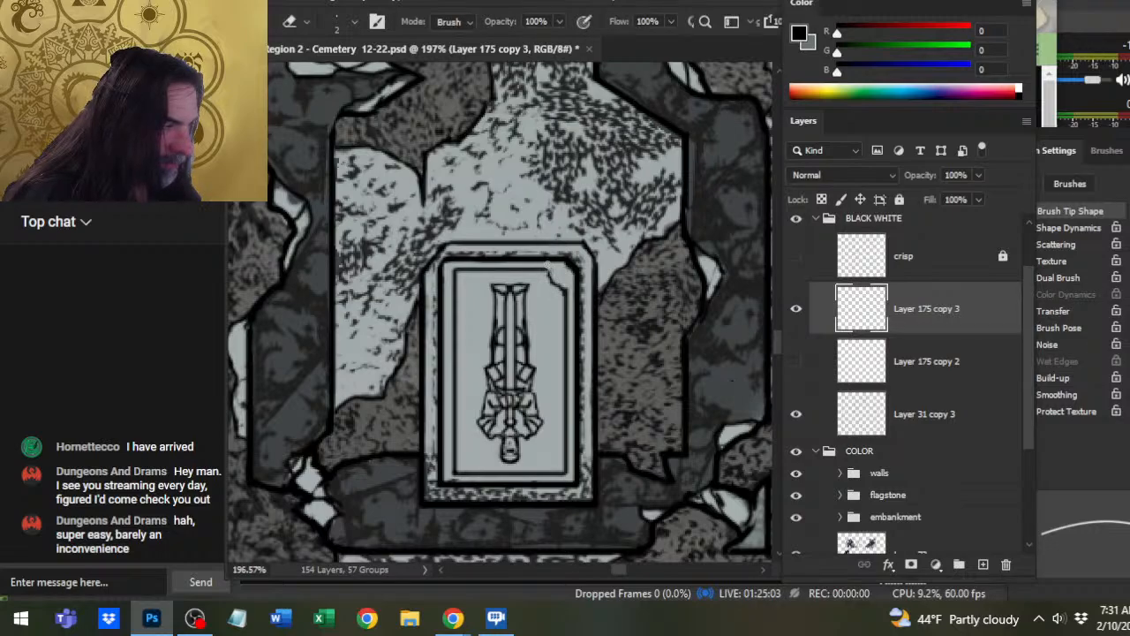
pyautogui.press('b')
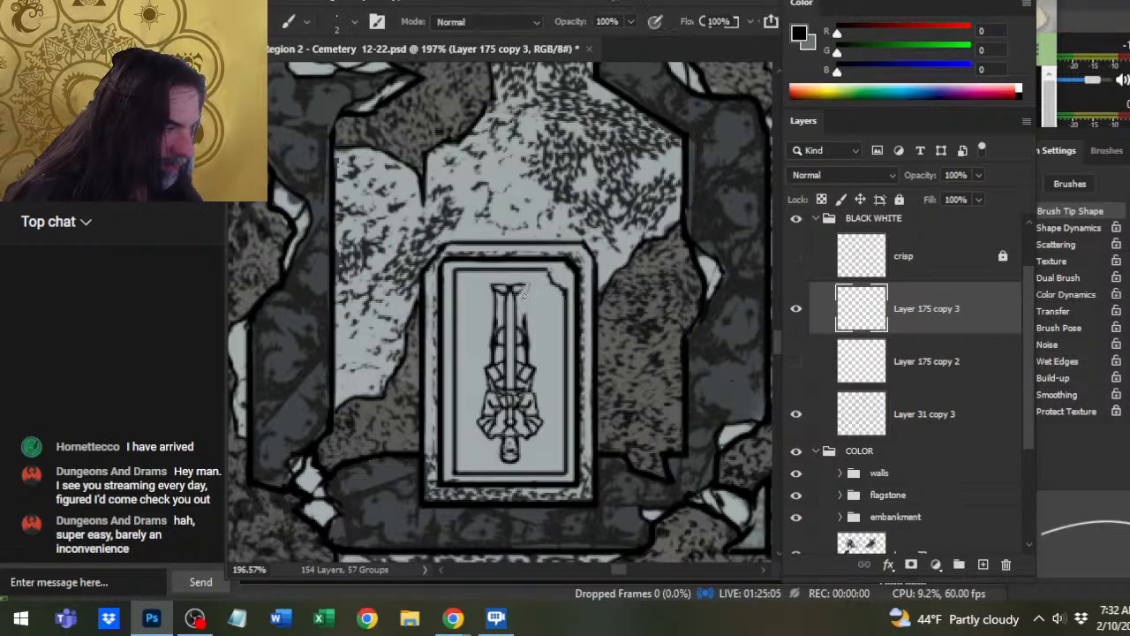
pyautogui.press('e')
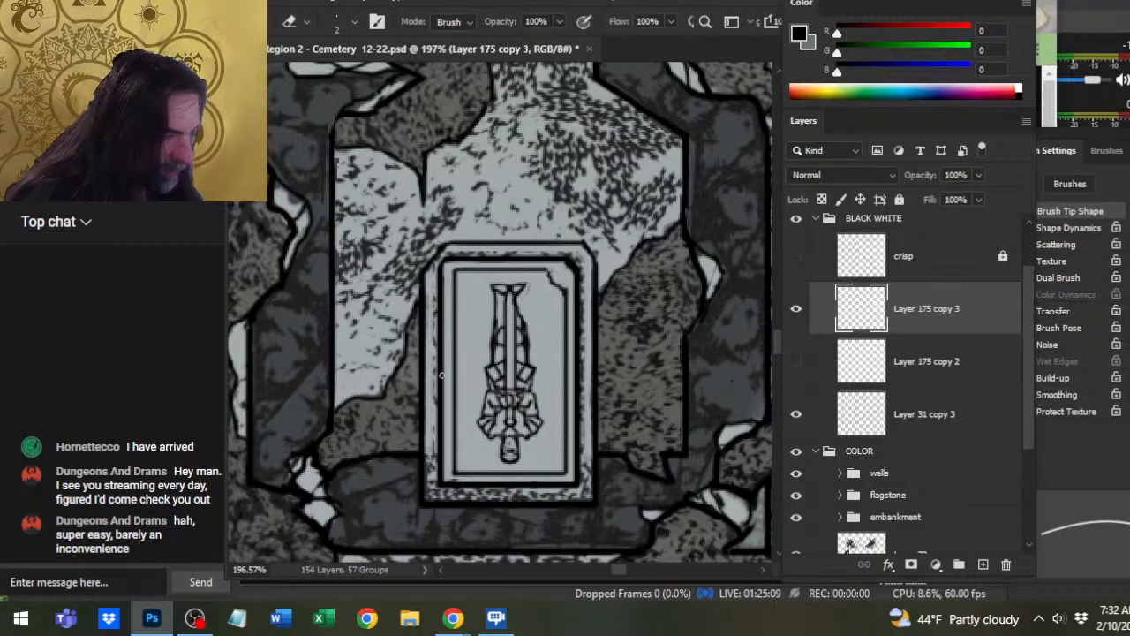
pyautogui.moveTo(455, 428); pyautogui.dragTo(454, 422)
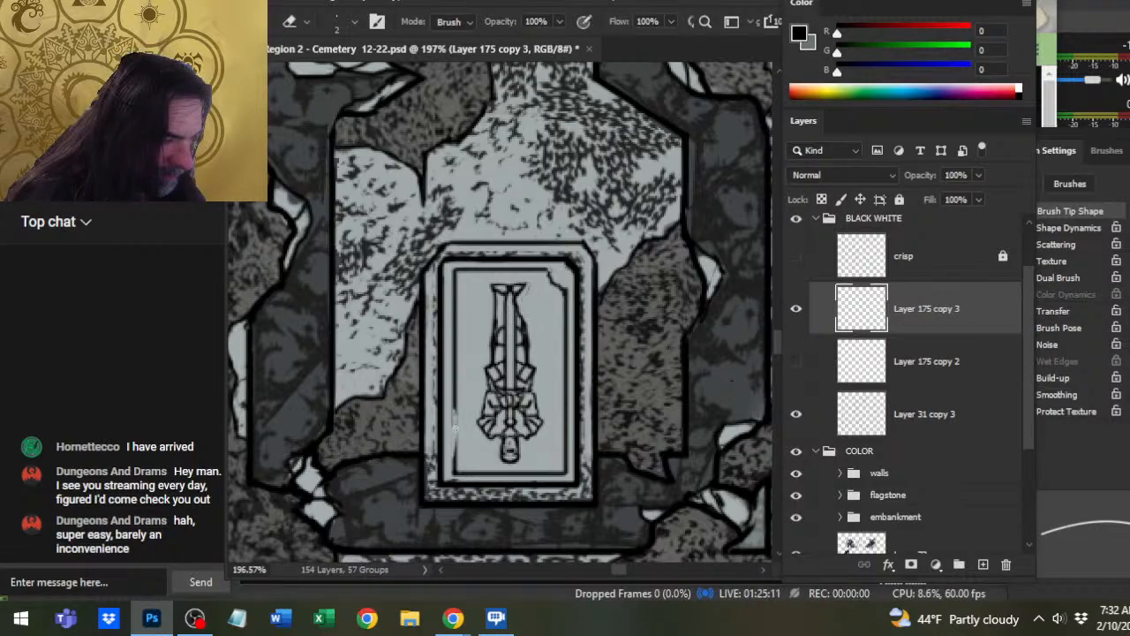
pyautogui.press('b')
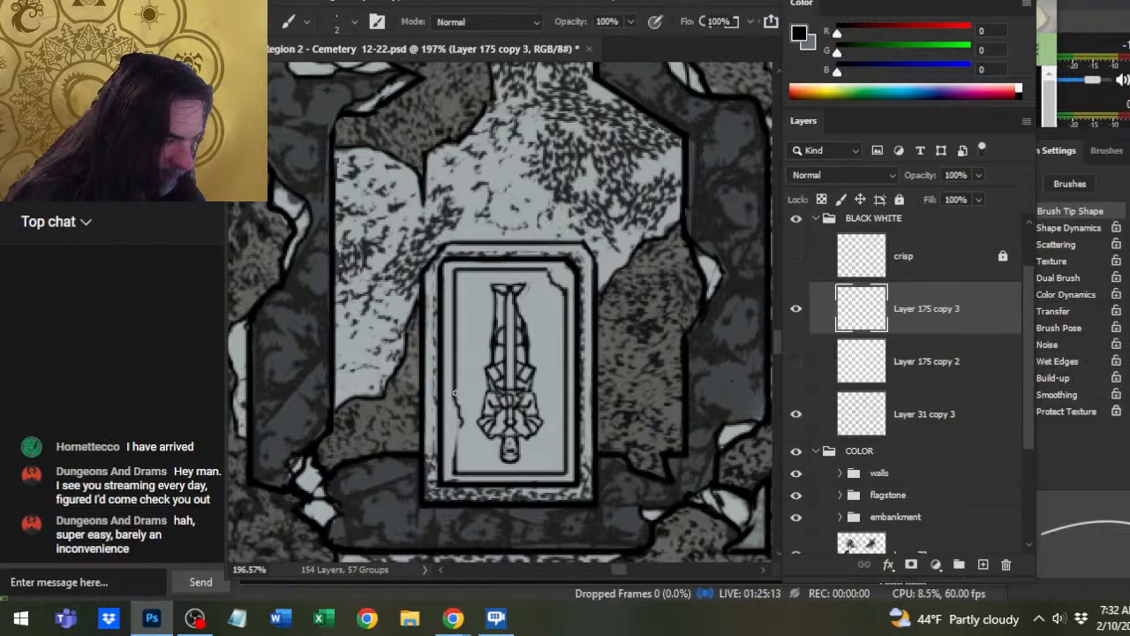
# - Erase and redraw the left edge of the upside-down knight's arm and hip armor to look worn
pyautogui.press('e')
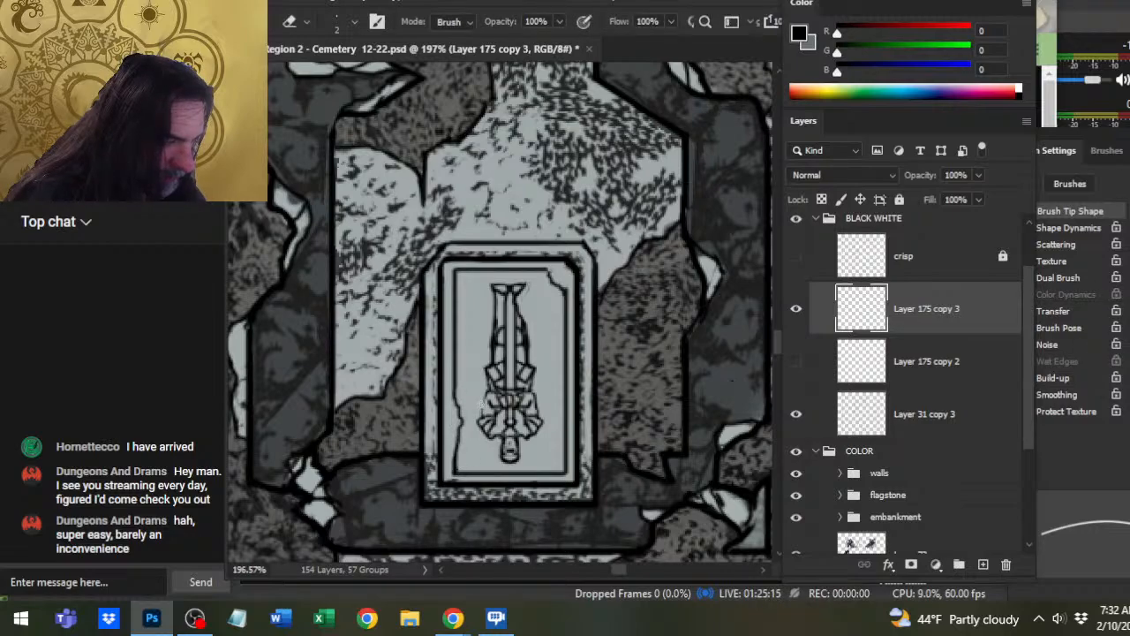
pyautogui.press('b')
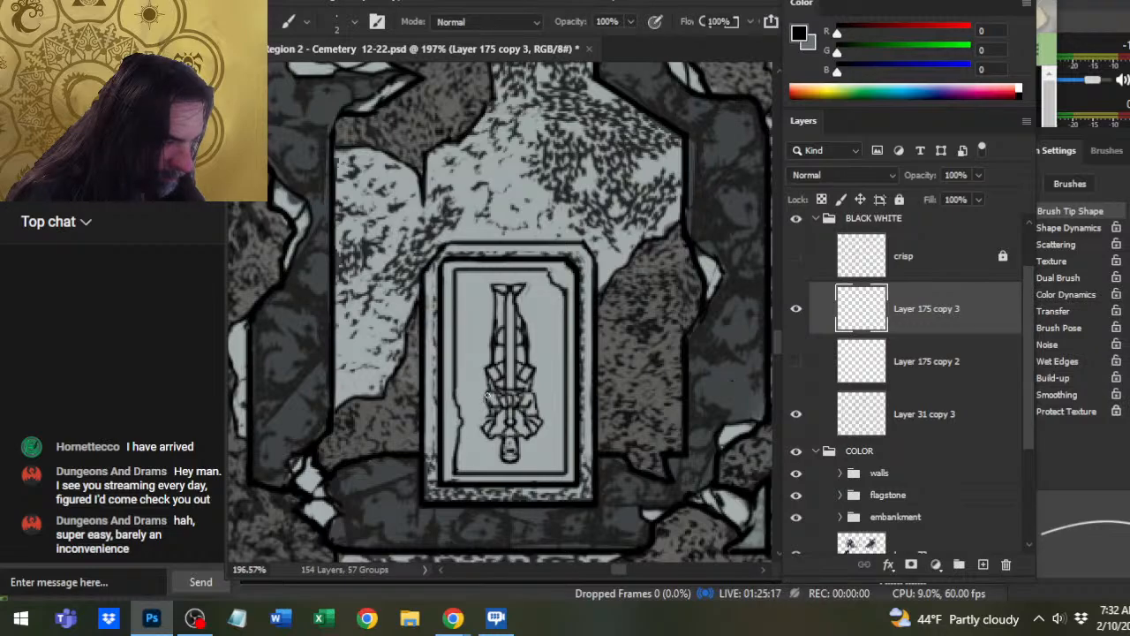
pyautogui.press('e')
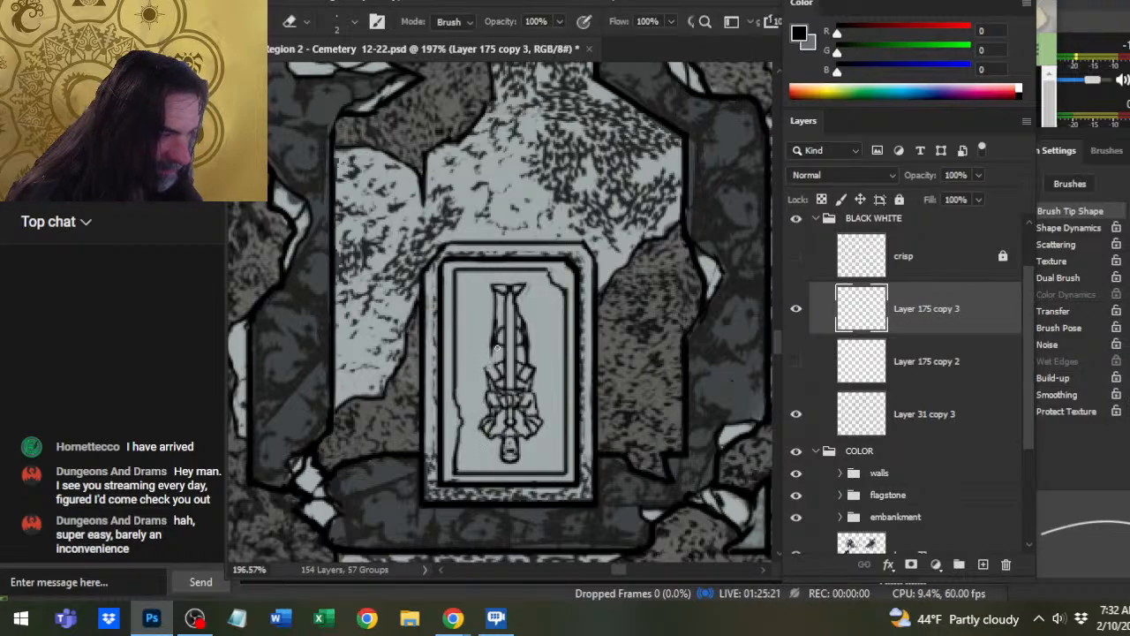
pyautogui.press('b')
# - Erase a short section midway along the slab's left inner border and redraw it as an uneven chip
pyautogui.press('e')
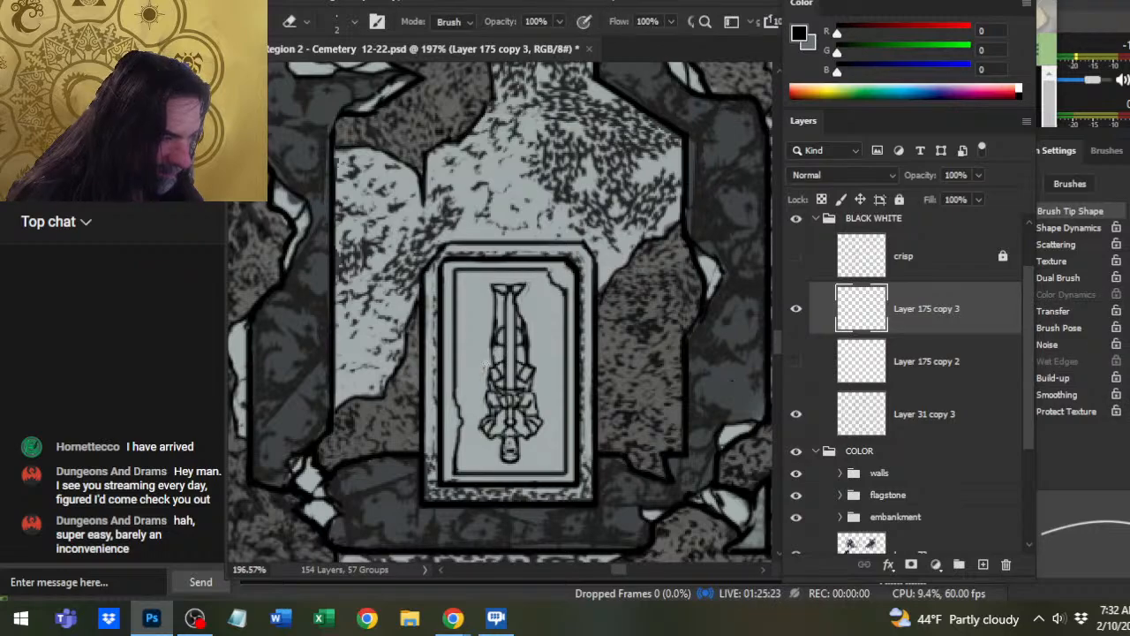
pyautogui.press('b')
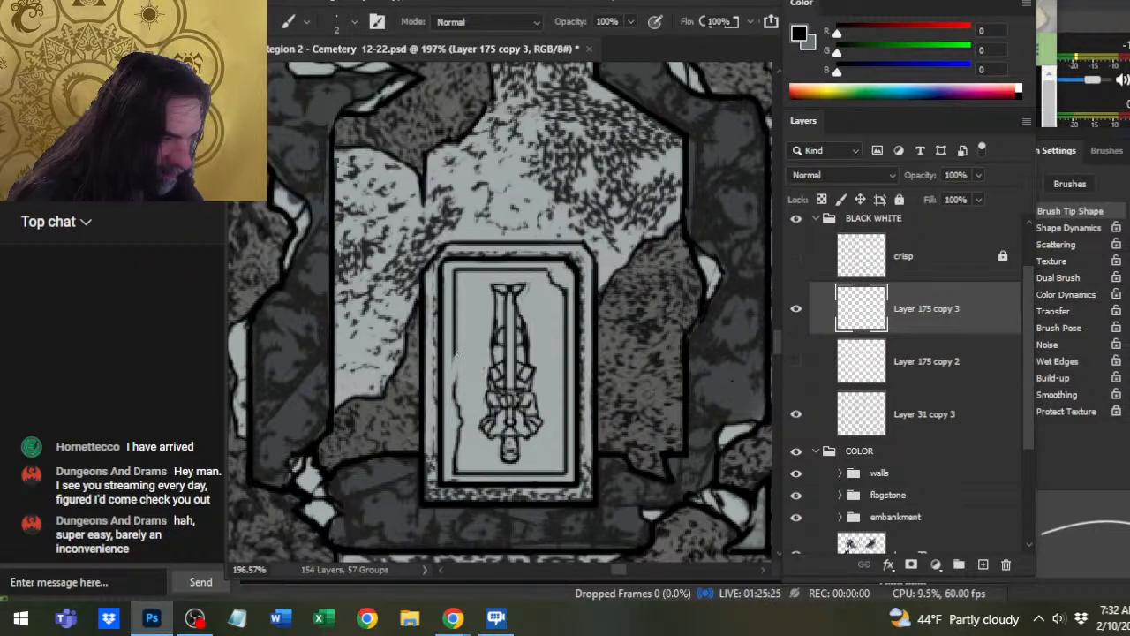
pyautogui.press('e')
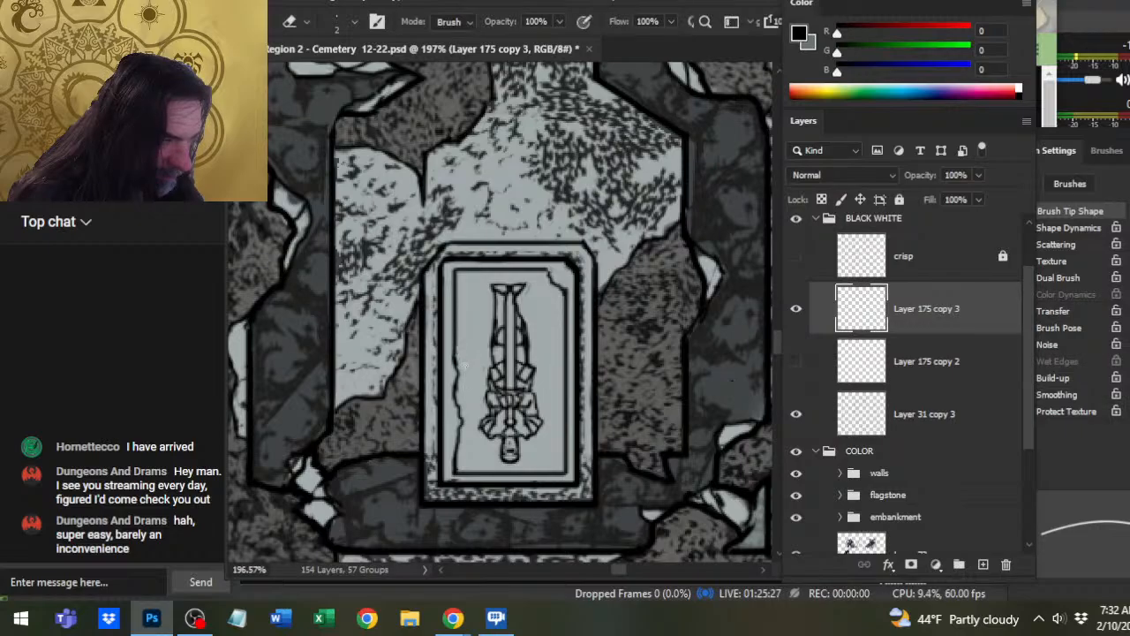
# - Delete the hidden layer Layer 175 copy 2 from the BLACK WHITE group
pyautogui.press('z')
pyautogui.moveTo(543, 352); pyautogui.dragTo(475, 358)
pyautogui.moveTo(496, 407); pyautogui.dragTo(587, 445)
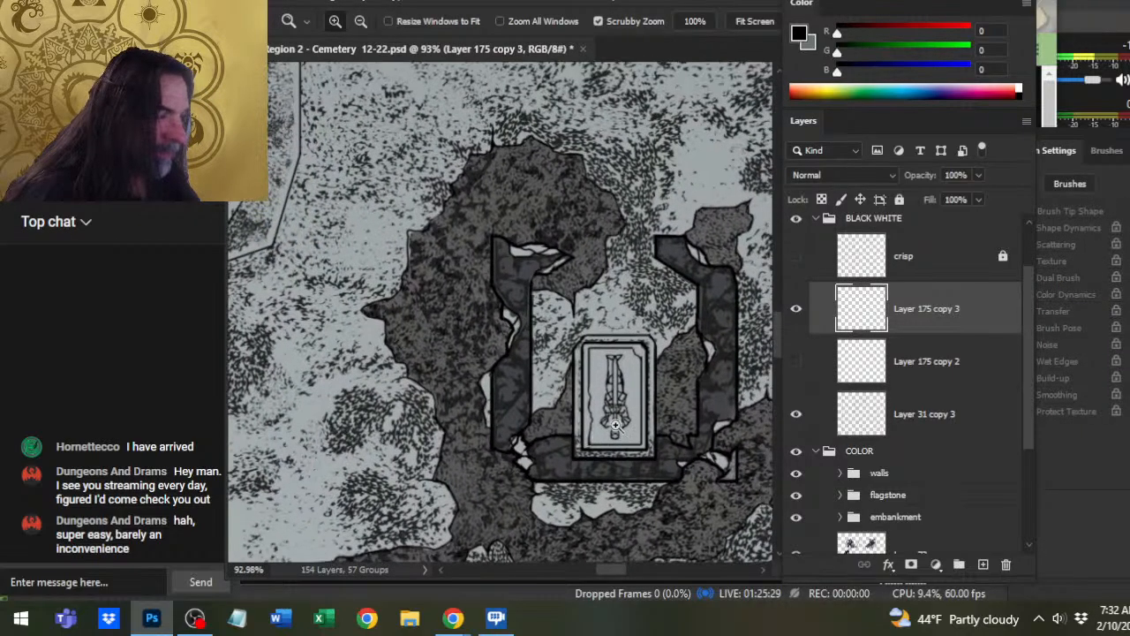
pyautogui.moveTo(709, 419); pyautogui.dragTo(650, 427)
pyautogui.moveTo(412, 350); pyautogui.dragTo(582, 379)
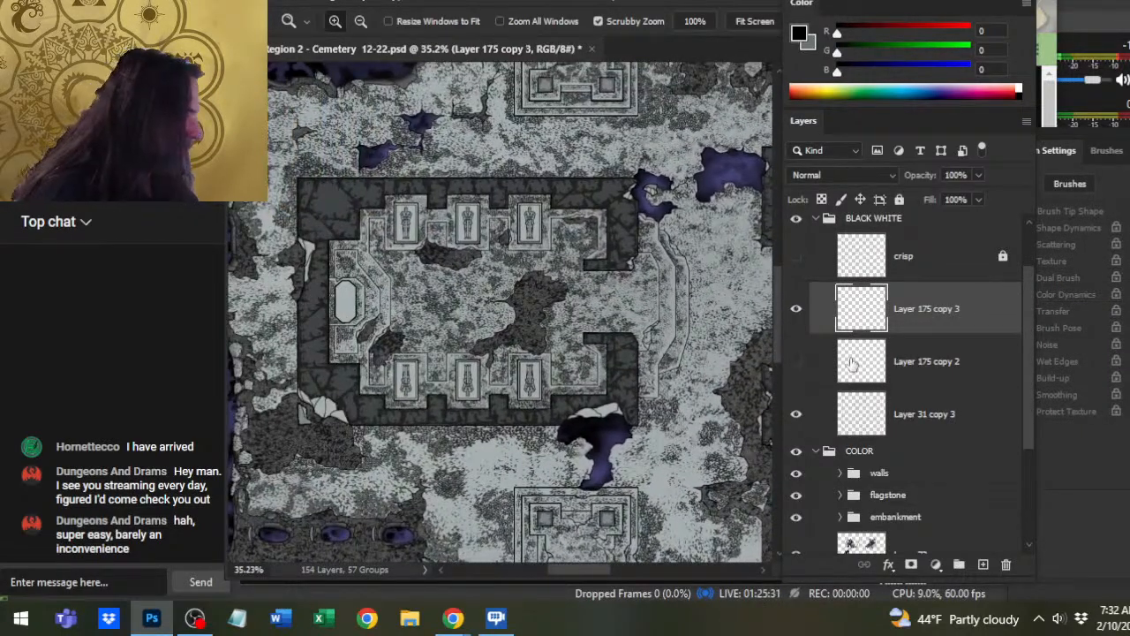
pyautogui.click(943, 378)
pyautogui.press('Delete')
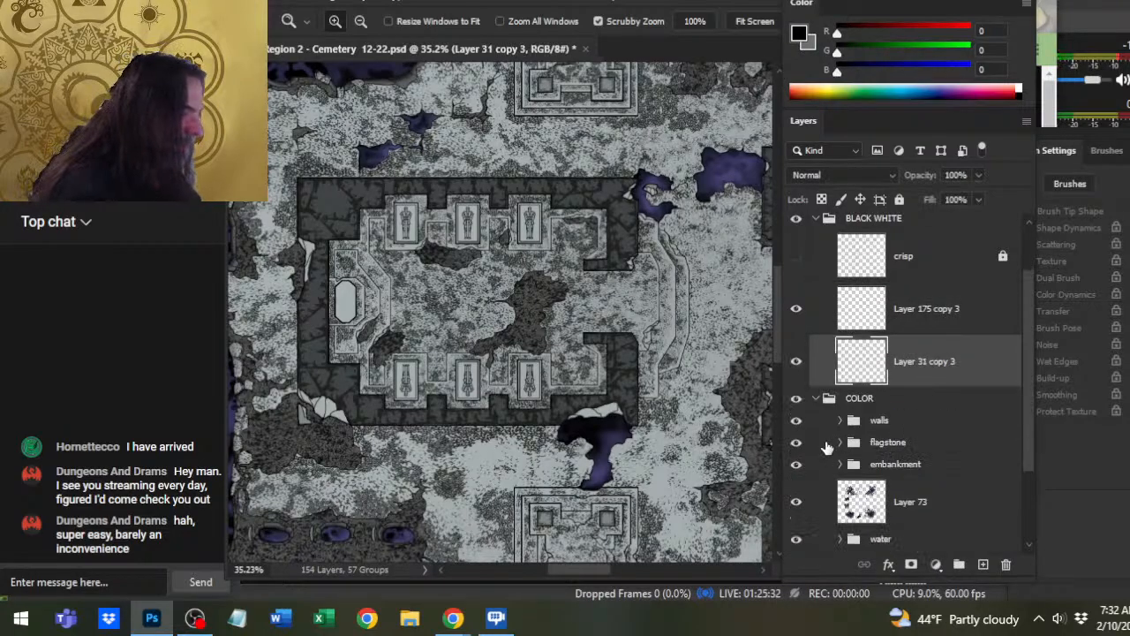
# - Duplicate Layer 175 copy 3, keeping the original as a hidden backup, and save the document
pyautogui.click(801, 363)
pyautogui.click(801, 363)
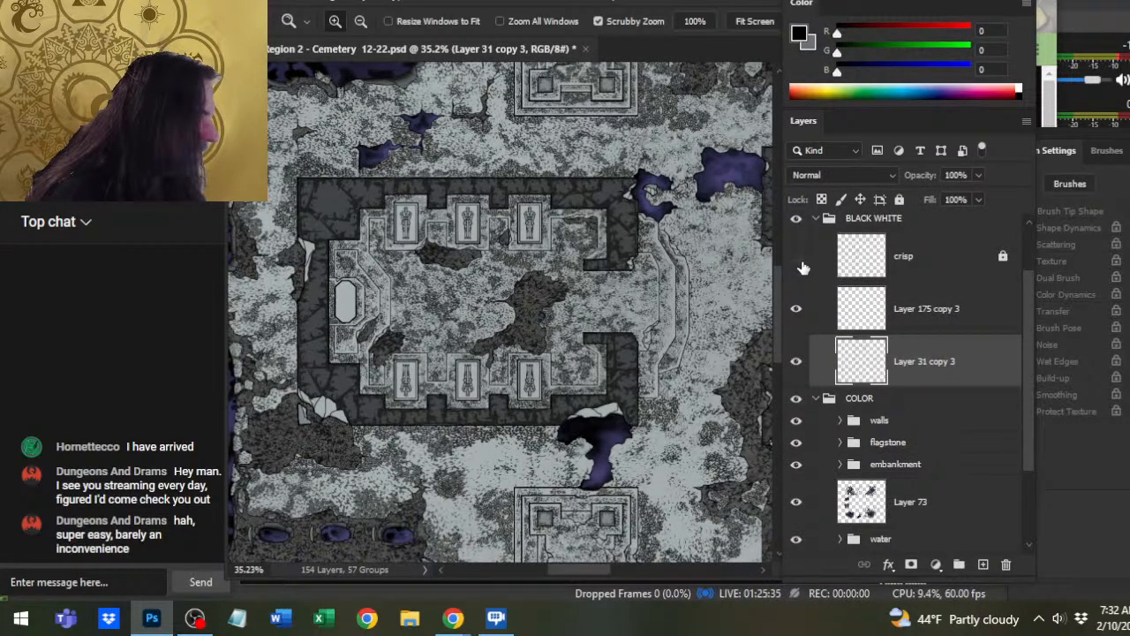
pyautogui.click(801, 311)
pyautogui.click(801, 311)
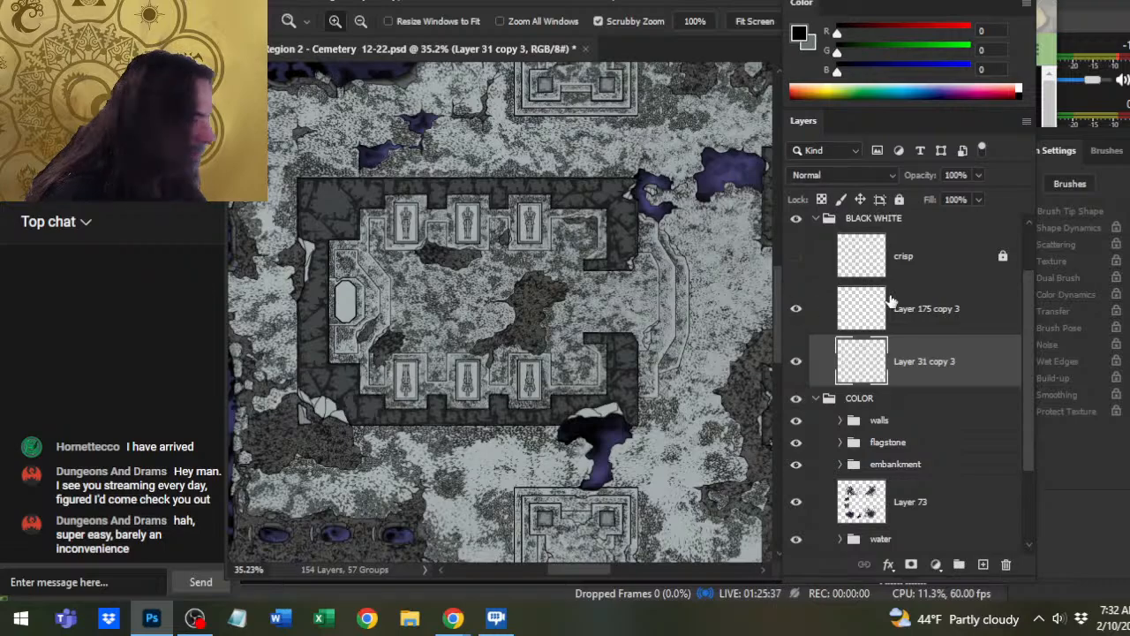
pyautogui.click(912, 323)
pyautogui.rightClick(954, 326)
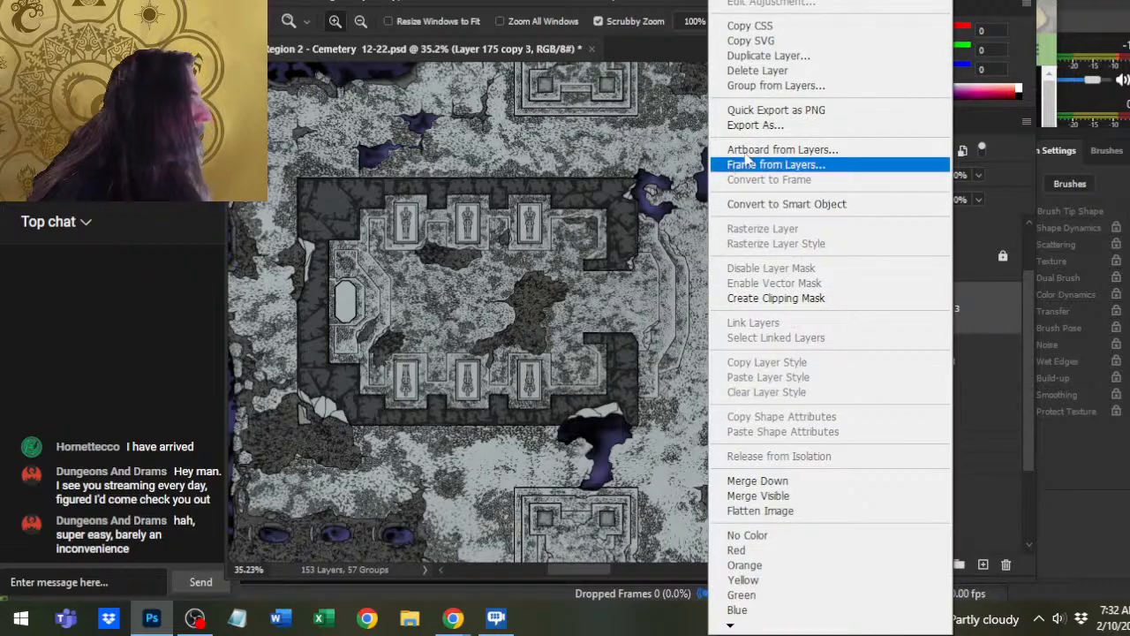
pyautogui.click(769, 56)
pyautogui.press('Return')
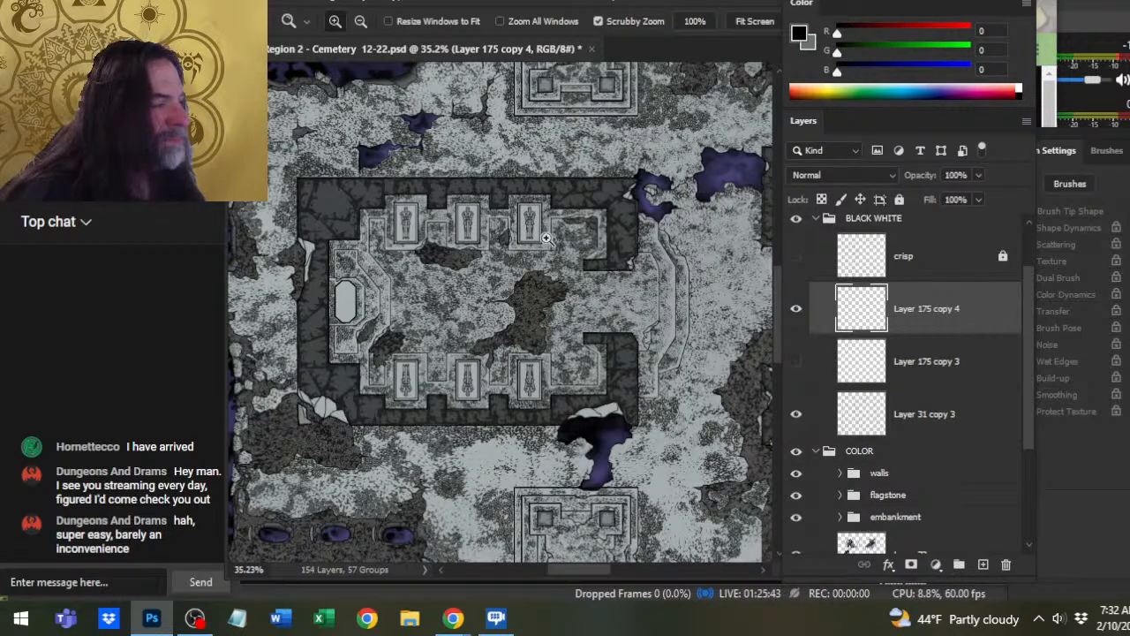
pyautogui.hotkey('ctrl', 's')
# - Erase part of the lower-left inner border on the upper-row knight slab and draw a curved chip across the gap
pyautogui.moveTo(565, 245); pyautogui.dragTo(601, 285)
pyautogui.moveTo(651, 361); pyautogui.dragTo(611, 375)
pyautogui.moveTo(504, 374); pyautogui.dragTo(529, 381)
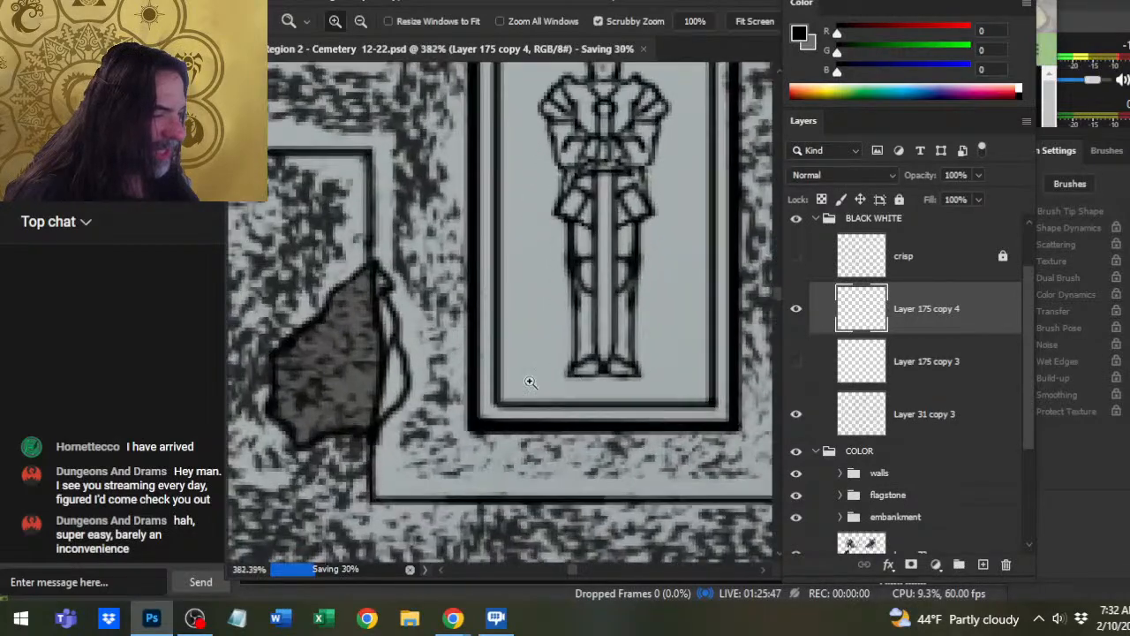
pyautogui.press('e')
pyautogui.moveTo(505, 331)
pyautogui.mouseDown()
pyautogui.moveTo(505, 303)
pyautogui.moveTo(500, 364)
pyautogui.mouseUp()
pyautogui.press('b')
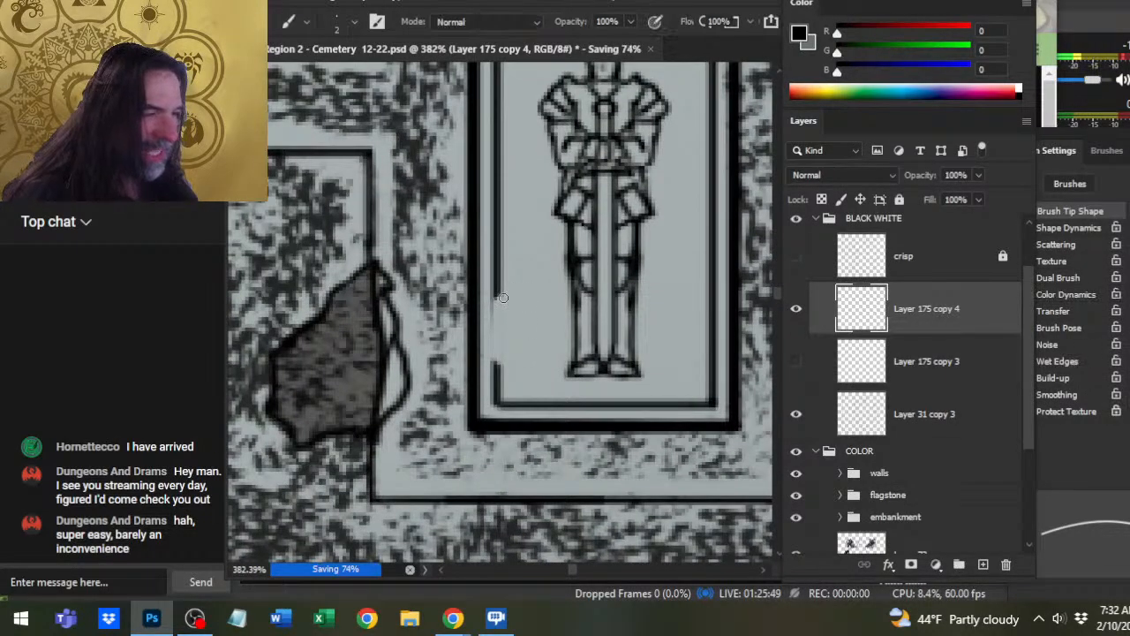
pyautogui.moveTo(499, 300)
pyautogui.mouseDown()
pyautogui.moveTo(519, 334)
pyautogui.moveTo(497, 364)
pyautogui.mouseUp()
# - Reshape the lower-left border chip into a sharper notch with a longer taper back to the border line
pyautogui.press('e')
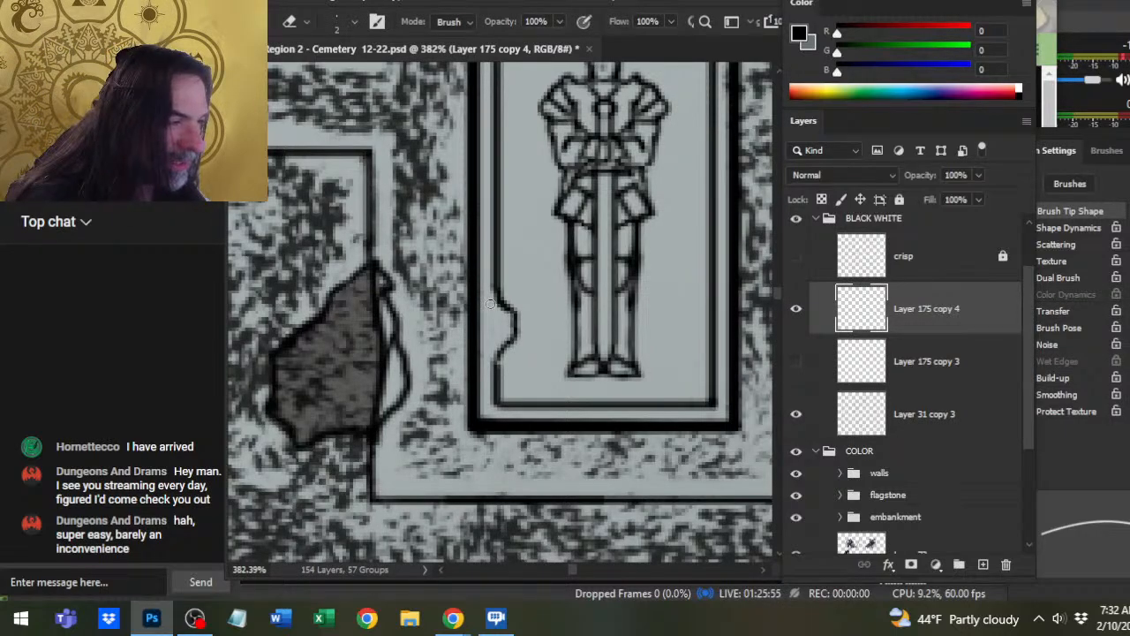
pyautogui.press('b')
pyautogui.moveTo(499, 375); pyautogui.dragTo(513, 337)
pyautogui.press('e')
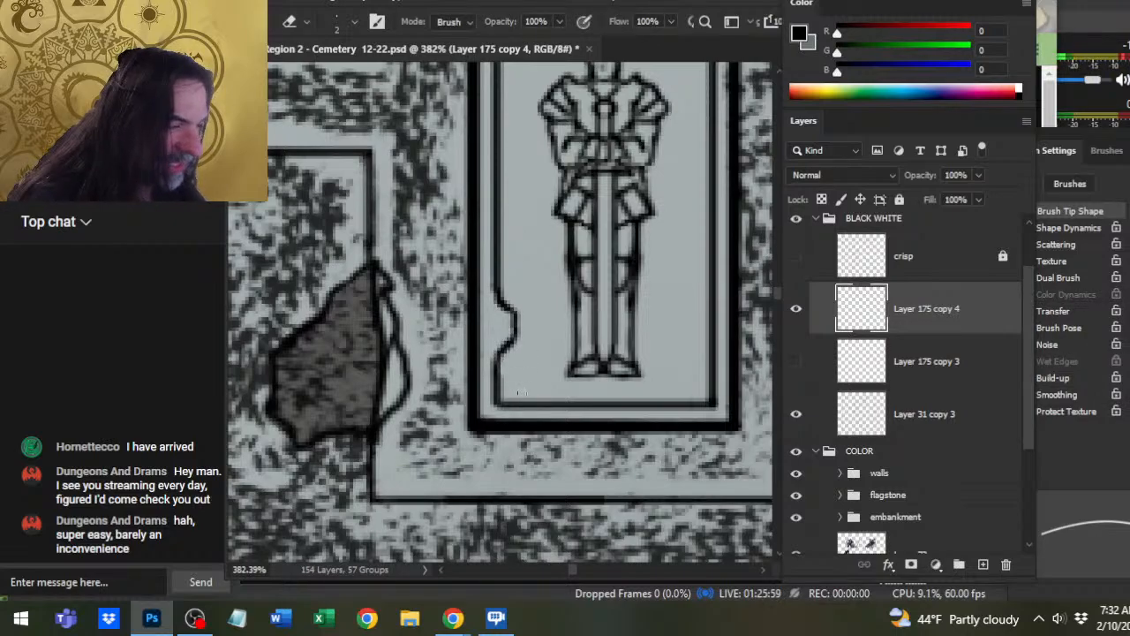
pyautogui.moveTo(514, 345)
pyautogui.mouseDown()
pyautogui.moveTo(516, 329)
pyautogui.moveTo(499, 351)
pyautogui.mouseUp()
pyautogui.press('b')
# - Erase the outer line of the knight's left-hand lower leg and redraw it with a worn notch below the knee
pyautogui.press('e')
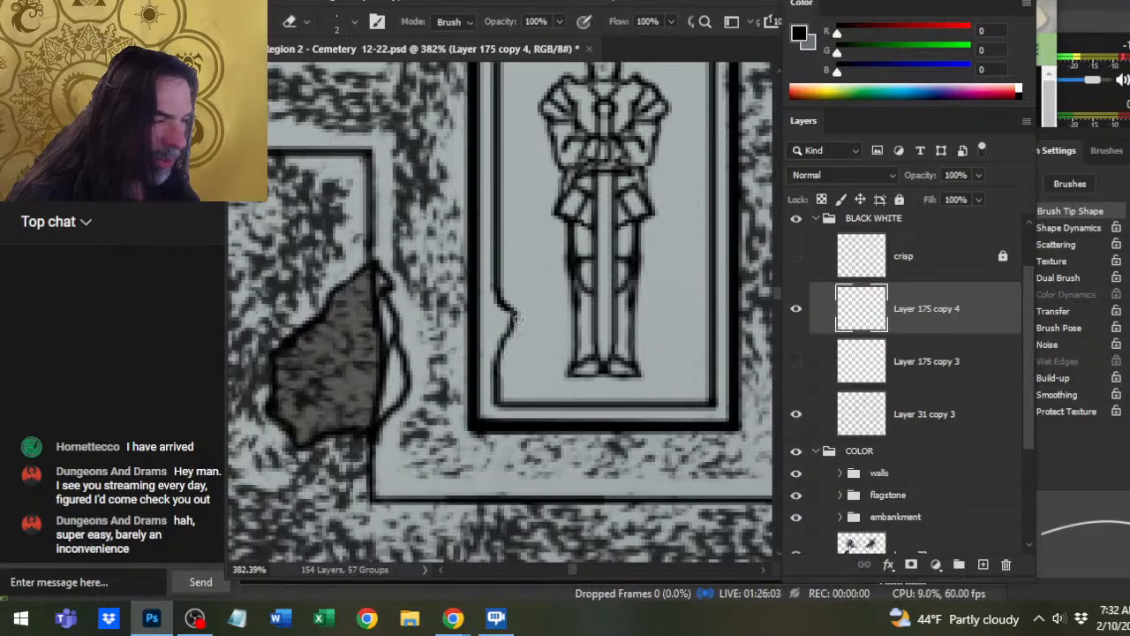
pyautogui.moveTo(584, 311)
pyautogui.mouseDown()
pyautogui.moveTo(574, 328)
pyautogui.moveTo(574, 292)
pyautogui.moveTo(573, 329)
pyautogui.mouseUp()
pyautogui.press('b')
# - Erase and redraw the outer edge of the knight's left-hand shoulder plate and arm with a damaged contour
pyautogui.press('e')
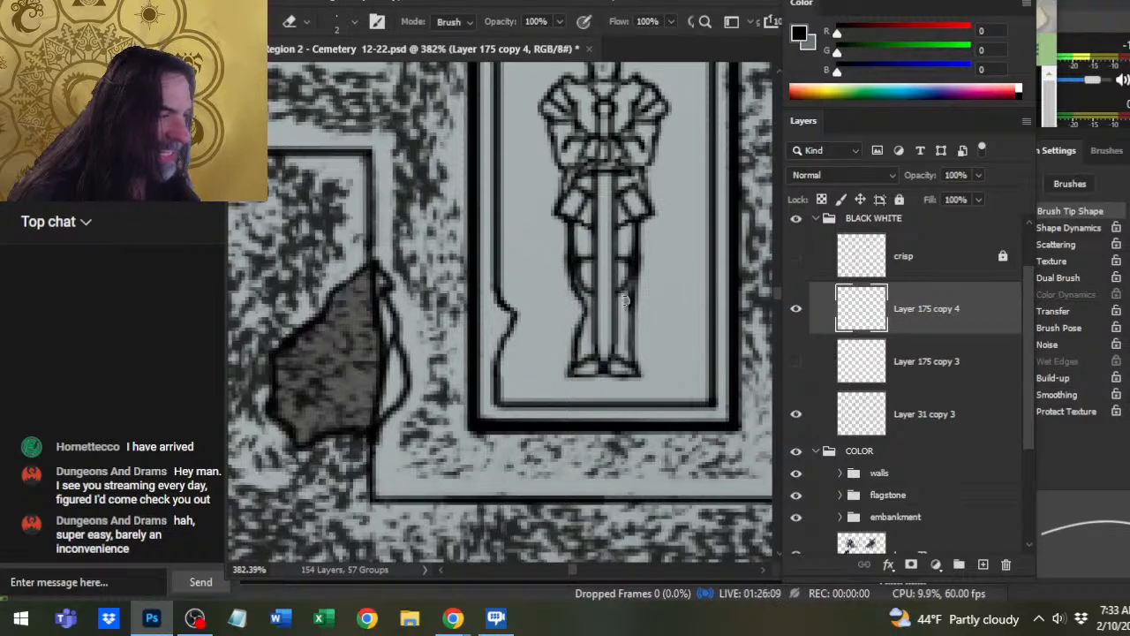
pyautogui.moveTo(570, 254); pyautogui.dragTo(588, 334)
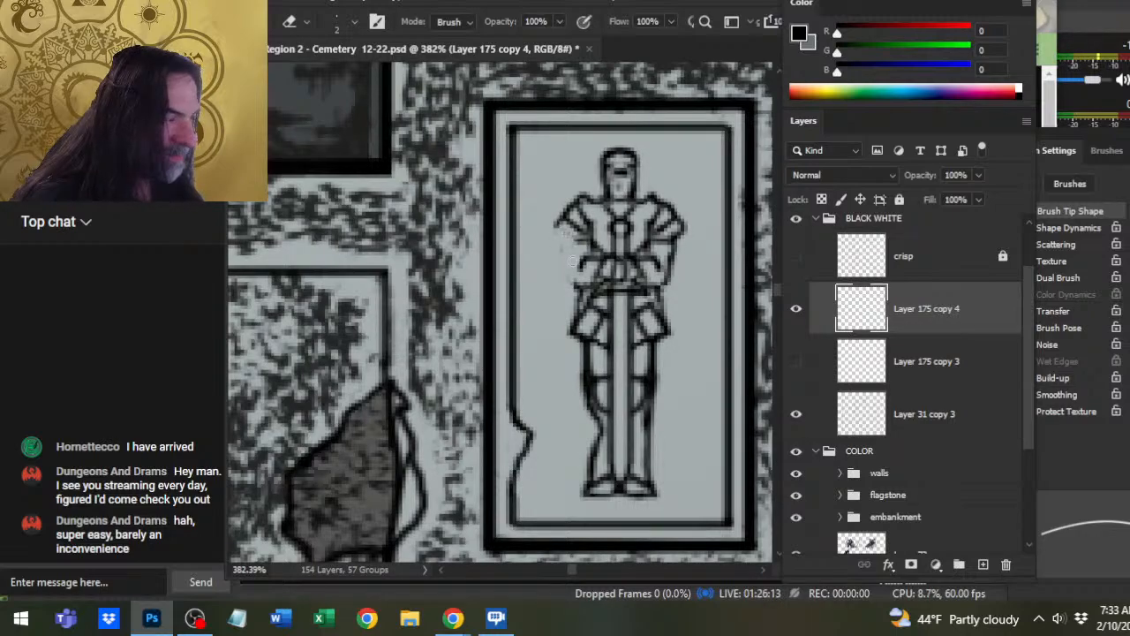
pyautogui.press('b')
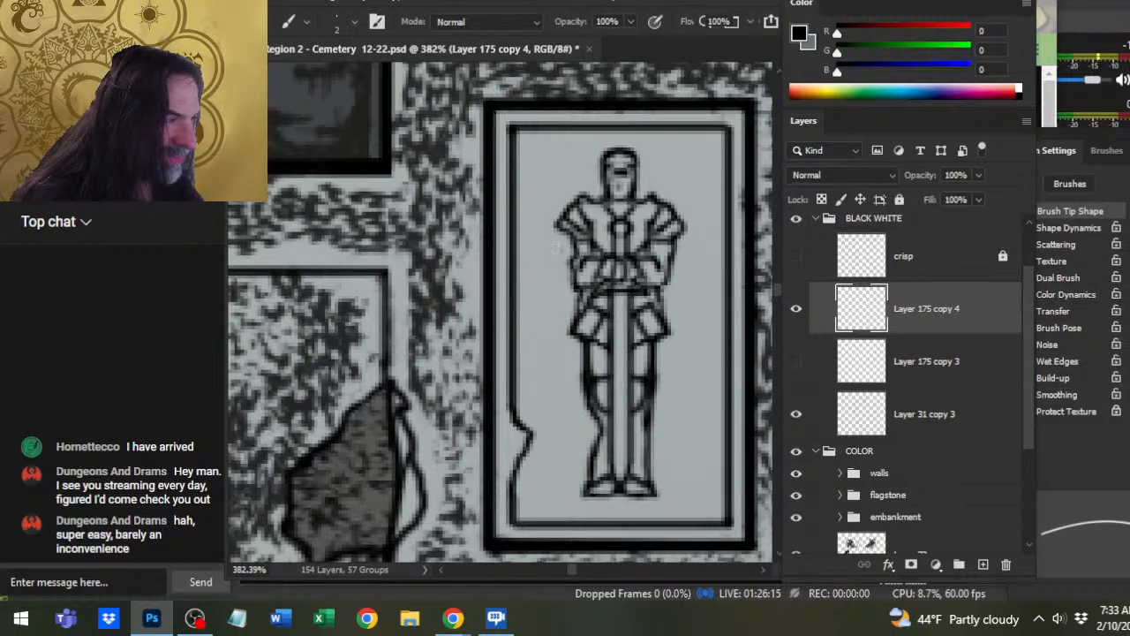
pyautogui.press('e')
pyautogui.press('b')
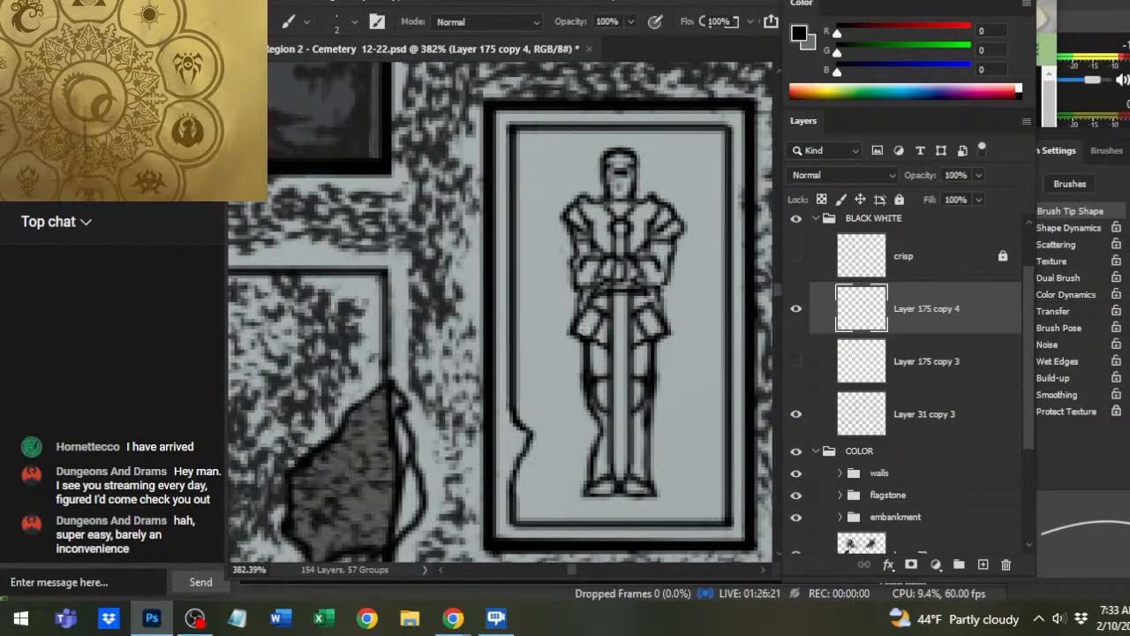
# - Erase a section of the slab's upper-left inner border beside the knight's shoulder and draw an inward chip there
pyautogui.moveTo(616, 299); pyautogui.dragTo(596, 372)
pyautogui.press('e')
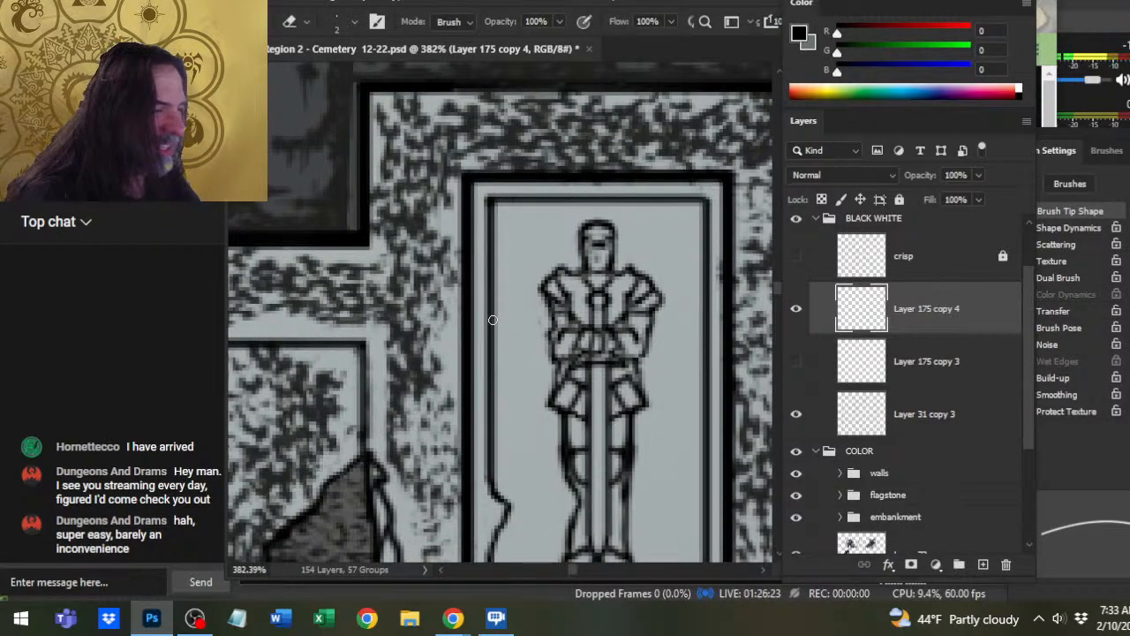
pyautogui.moveTo(488, 289)
pyautogui.mouseDown()
pyautogui.moveTo(490, 341)
pyautogui.moveTo(492, 305)
pyautogui.moveTo(505, 316)
pyautogui.moveTo(494, 357)
pyautogui.moveTo(486, 352)
pyautogui.moveTo(507, 319)
pyautogui.moveTo(494, 339)
pyautogui.mouseUp()
pyautogui.press('b')
# - Reshape the upper-left border chip's contour and clean up the leftover line where it rejoins the border
pyautogui.press('e')
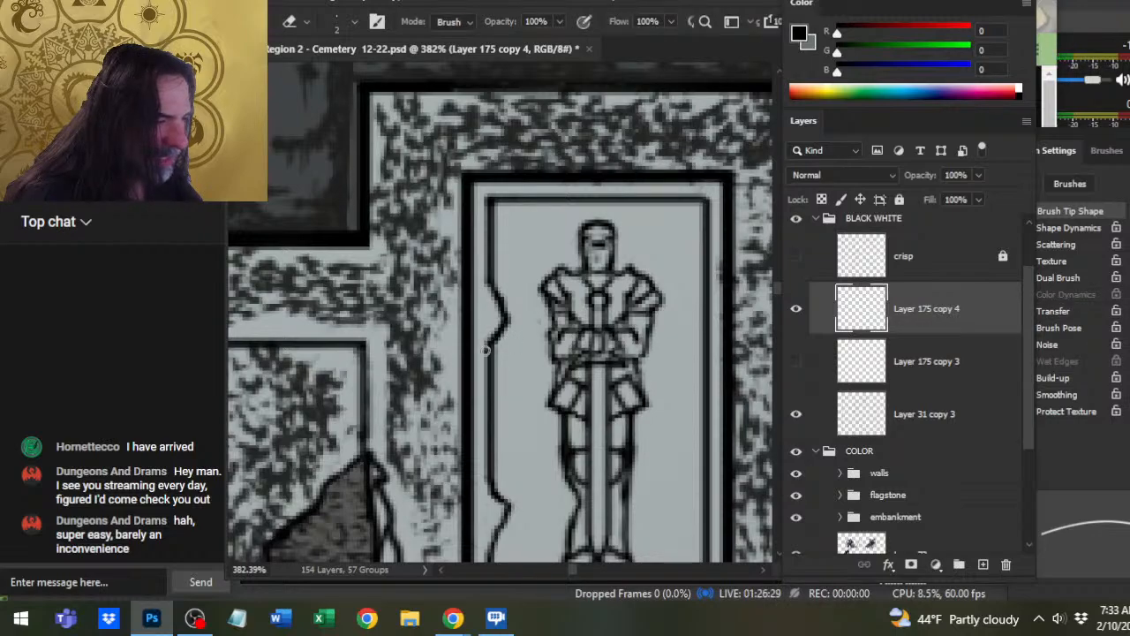
pyautogui.moveTo(512, 298)
pyautogui.mouseDown()
pyautogui.moveTo(491, 309)
pyautogui.moveTo(508, 316)
pyautogui.moveTo(492, 298)
pyautogui.mouseUp()
pyautogui.press('b')
pyautogui.press('e')
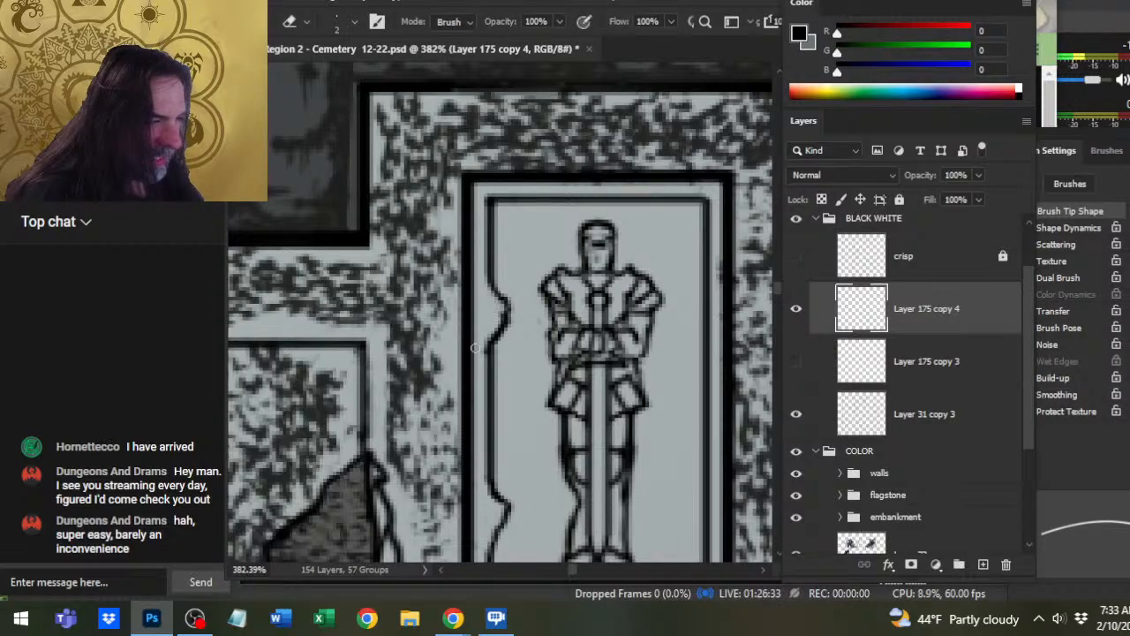
pyautogui.moveTo(485, 339); pyautogui.dragTo(487, 361)
# - Erase part of the knight's right-hand hip plate outline and redraw it with a worn edge
pyautogui.press('z')
pyautogui.moveTo(616, 301); pyautogui.dragTo(535, 291)
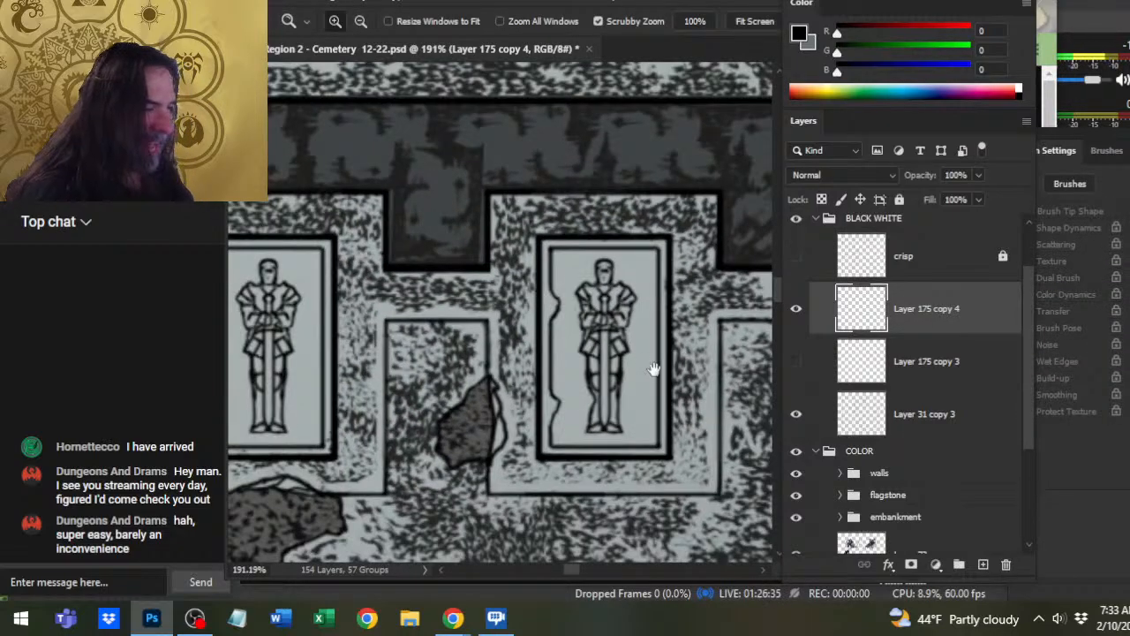
pyautogui.moveTo(652, 369)
pyautogui.mouseDown()
pyautogui.moveTo(604, 381)
pyautogui.moveTo(593, 356)
pyautogui.moveTo(632, 341)
pyautogui.moveTo(576, 366)
pyautogui.mouseUp()
pyautogui.press('e')
pyautogui.press('b')
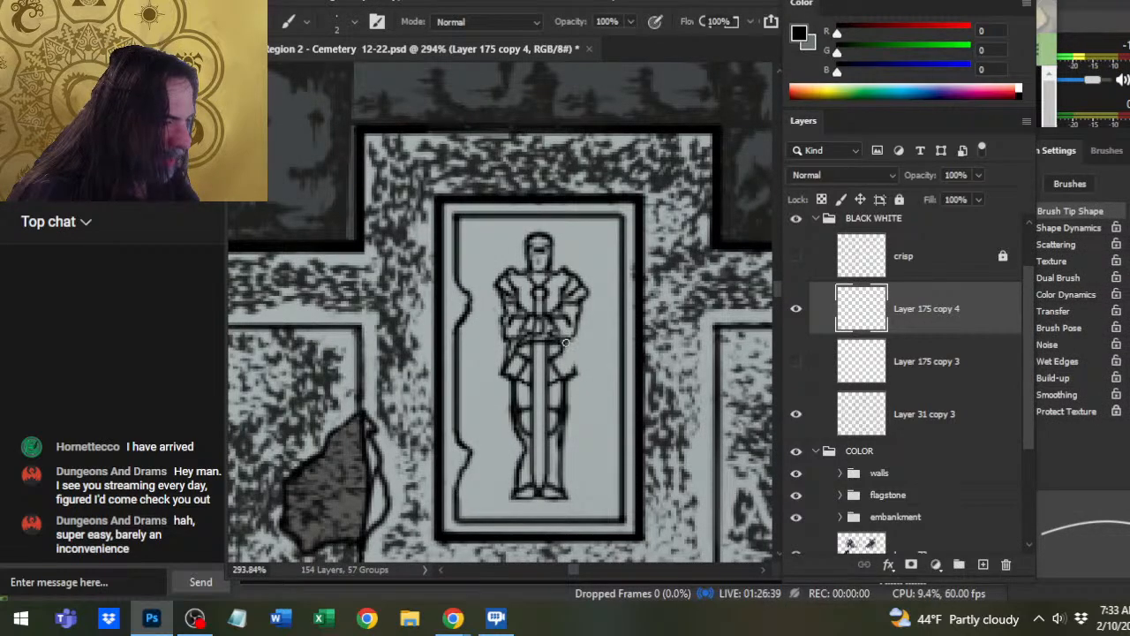
# - Erase a section of the slab's right inner border beside the knight's hip and draw a small inward chip there
pyautogui.press('e')
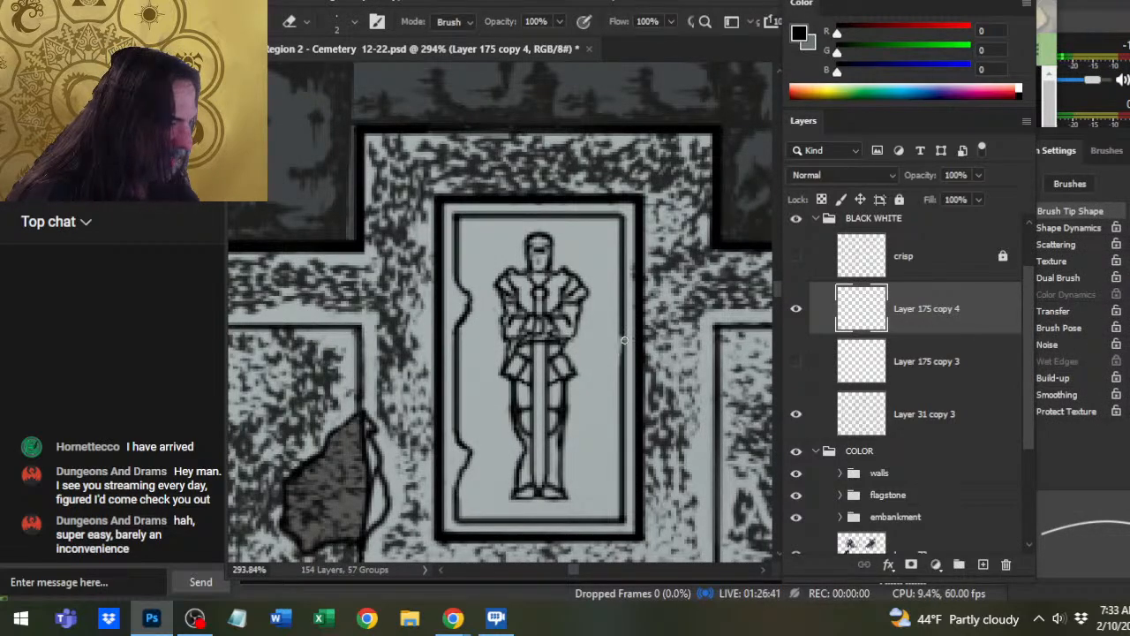
pyautogui.press('b')
pyautogui.moveTo(616, 360); pyautogui.dragTo(622, 333)
pyautogui.press('e')
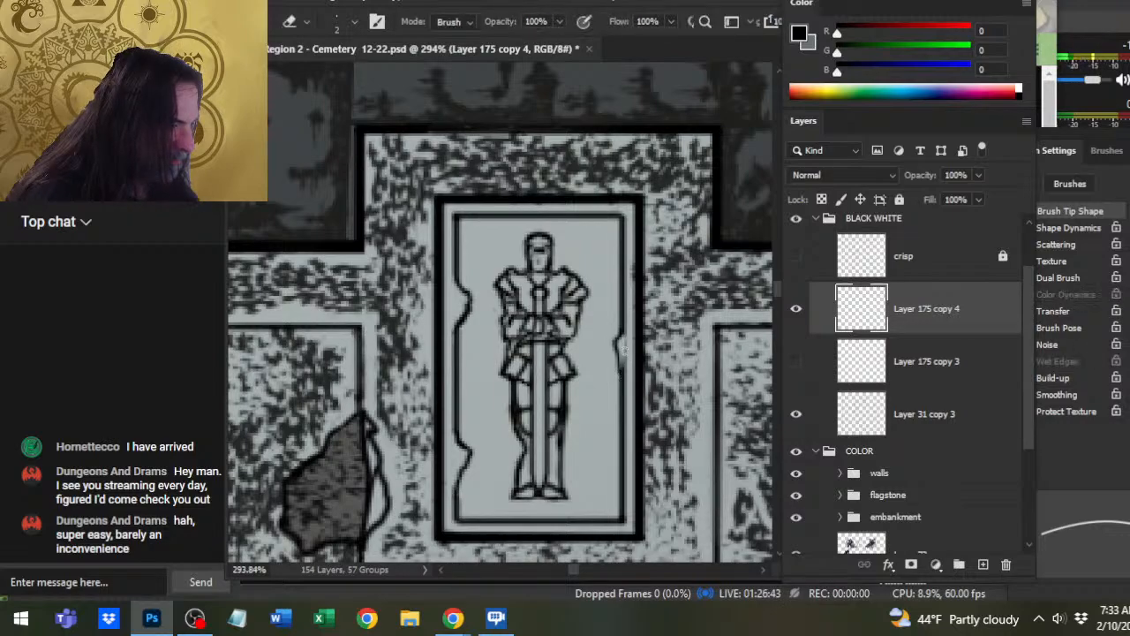
# - Erase the outer line of the knight's right-hand lower leg and redraw it with a worn notch
pyautogui.press('z')
pyautogui.moveTo(605, 396); pyautogui.dragTo(426, 394)
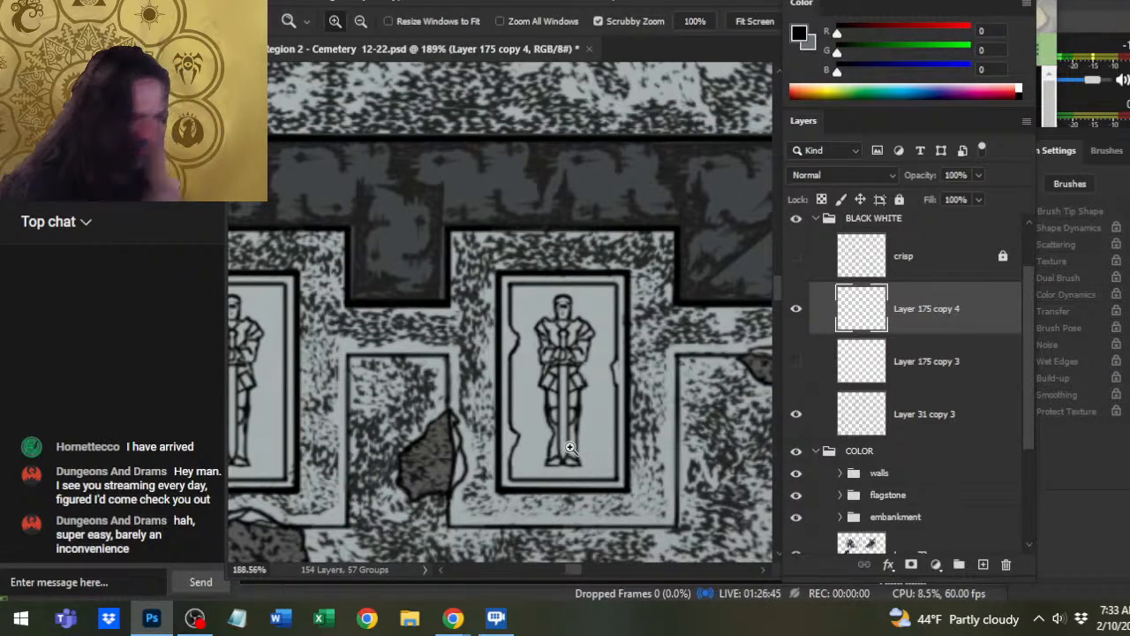
pyautogui.scroll(3, 580, 446)
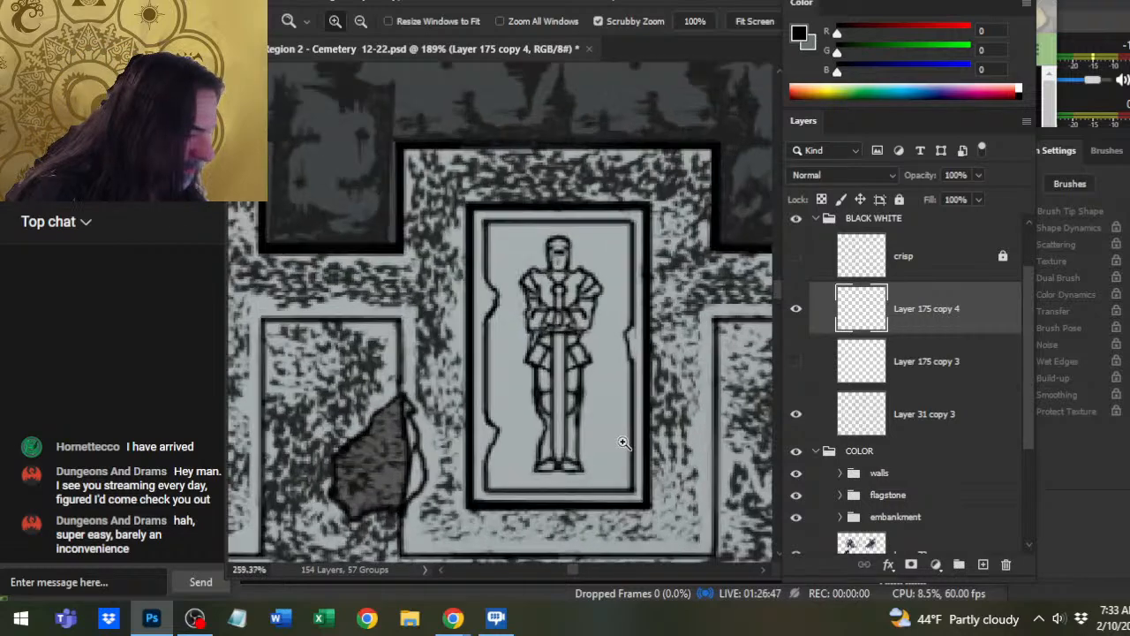
pyautogui.press('e')
pyautogui.moveTo(581, 446)
pyautogui.mouseDown()
pyautogui.moveTo(579, 428)
pyautogui.moveTo(573, 466)
pyautogui.moveTo(579, 429)
pyautogui.mouseUp()
pyautogui.press('b')
# - Erase the lower part of the slab's right inner border beside the knight's shin and redraw it as an inward chip
pyautogui.press('e')
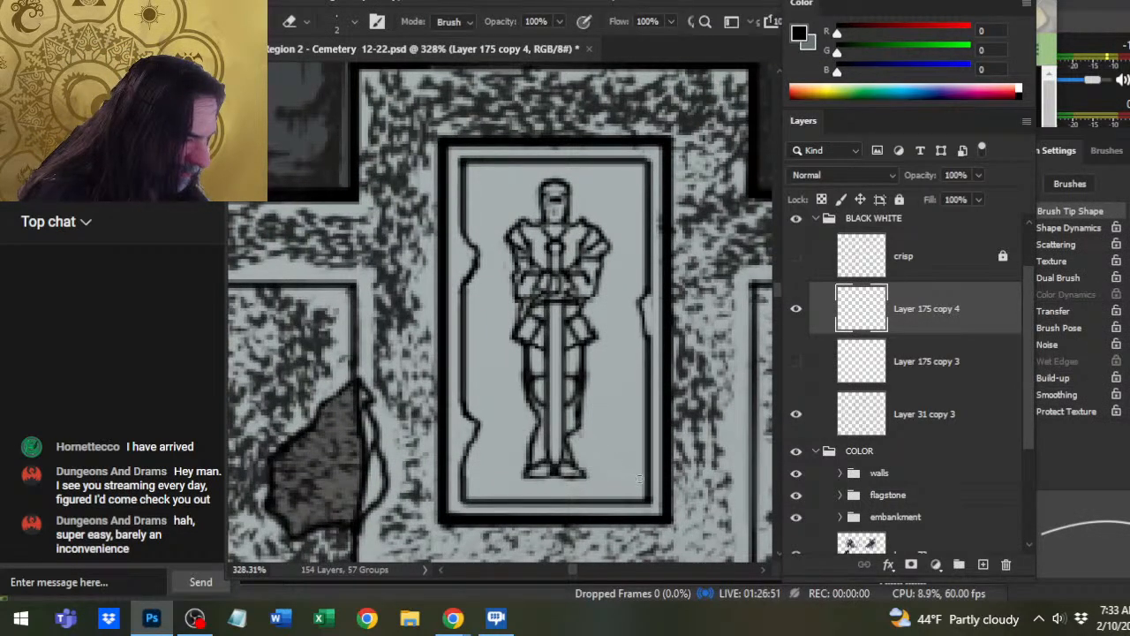
pyautogui.moveTo(645, 440)
pyautogui.mouseDown()
pyautogui.moveTo(647, 479)
pyautogui.moveTo(644, 462)
pyautogui.moveTo(657, 464)
pyautogui.mouseUp()
pyautogui.press('b')
pyautogui.press('e')
pyautogui.press('b')
pyautogui.press('e')
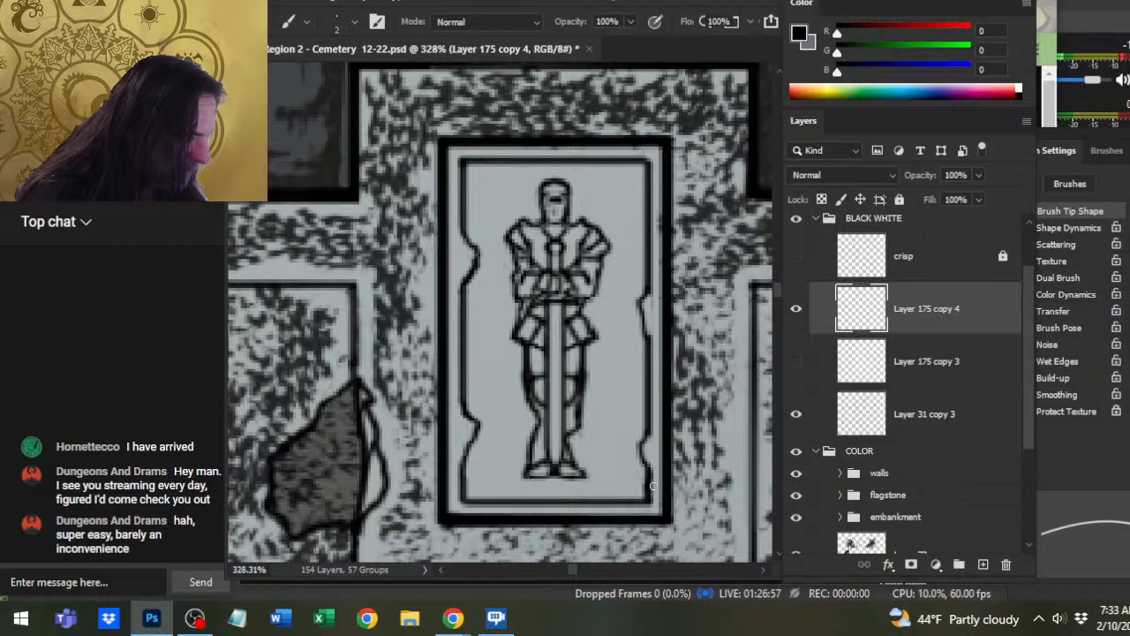
pyautogui.press('e')
pyautogui.press('b')
pyautogui.press('e')
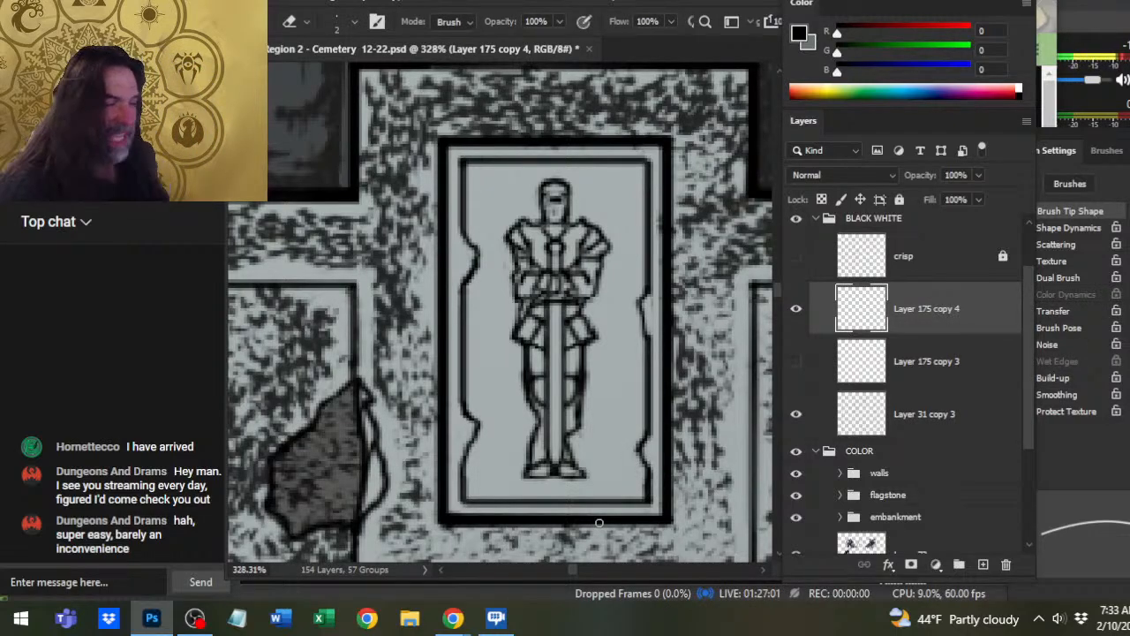
# - Erase the tip of the knight's right-hand shoulder plate and redraw it with a broken contour
pyautogui.press('z')
pyautogui.moveTo(608, 370); pyautogui.dragTo(509, 362)
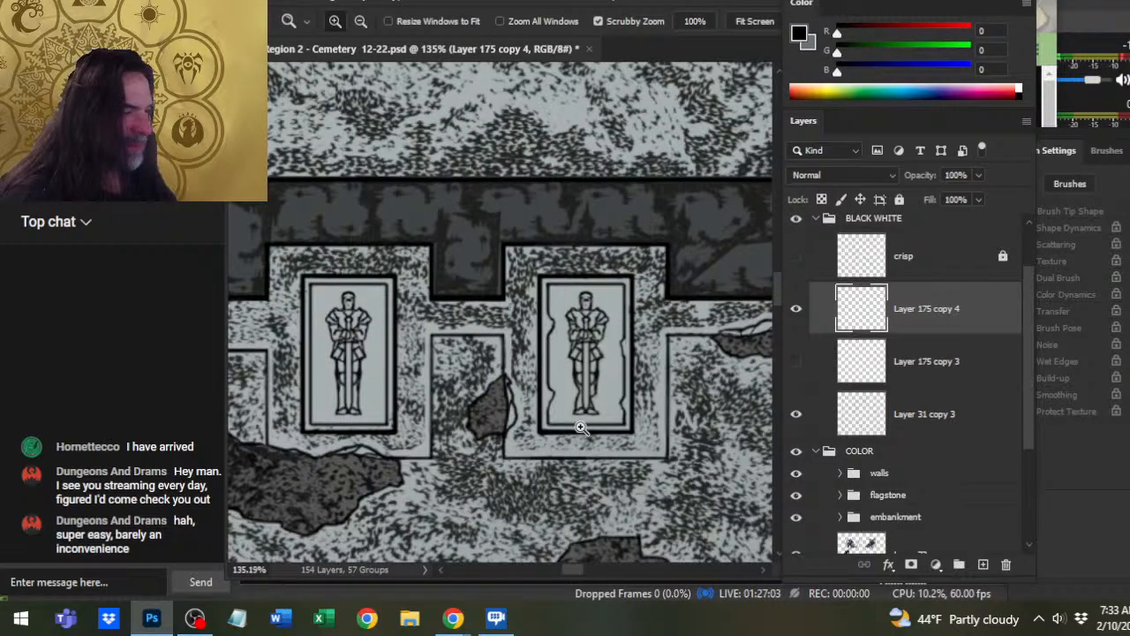
pyautogui.moveTo(611, 316); pyautogui.dragTo(631, 322)
pyautogui.press('e')
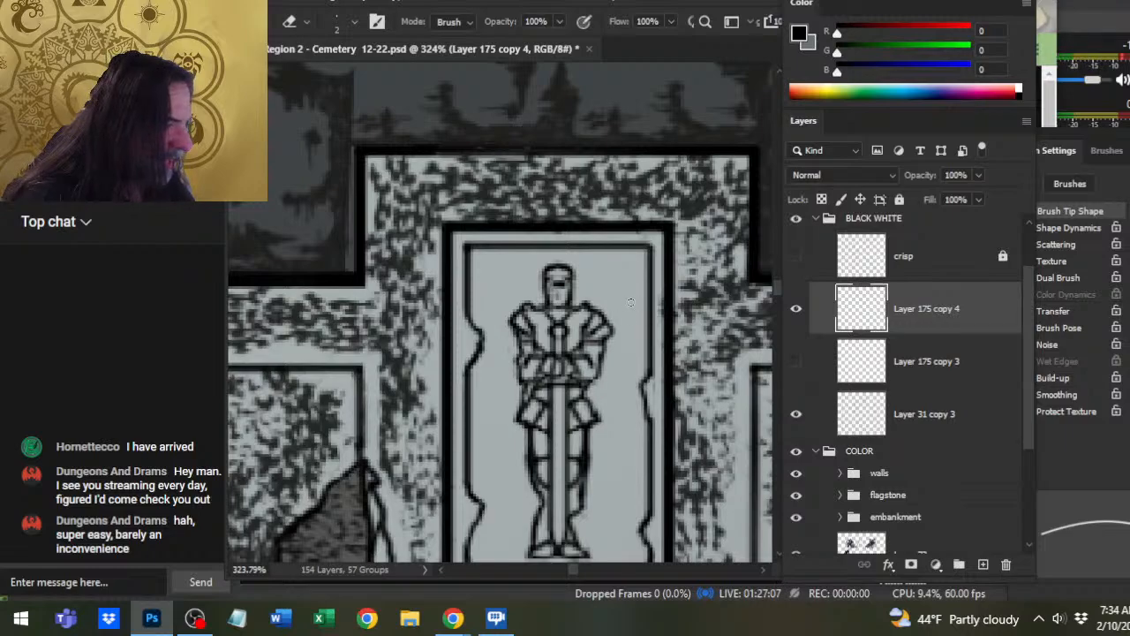
pyautogui.moveTo(601, 313)
pyautogui.mouseDown()
pyautogui.moveTo(599, 327)
pyautogui.moveTo(614, 331)
pyautogui.moveTo(651, 299)
pyautogui.mouseUp()
pyautogui.press('b')
# - Erase a section of the slab's upper-right inner border beside the knight's shoulder and redraw it with a chip
pyautogui.press('e')
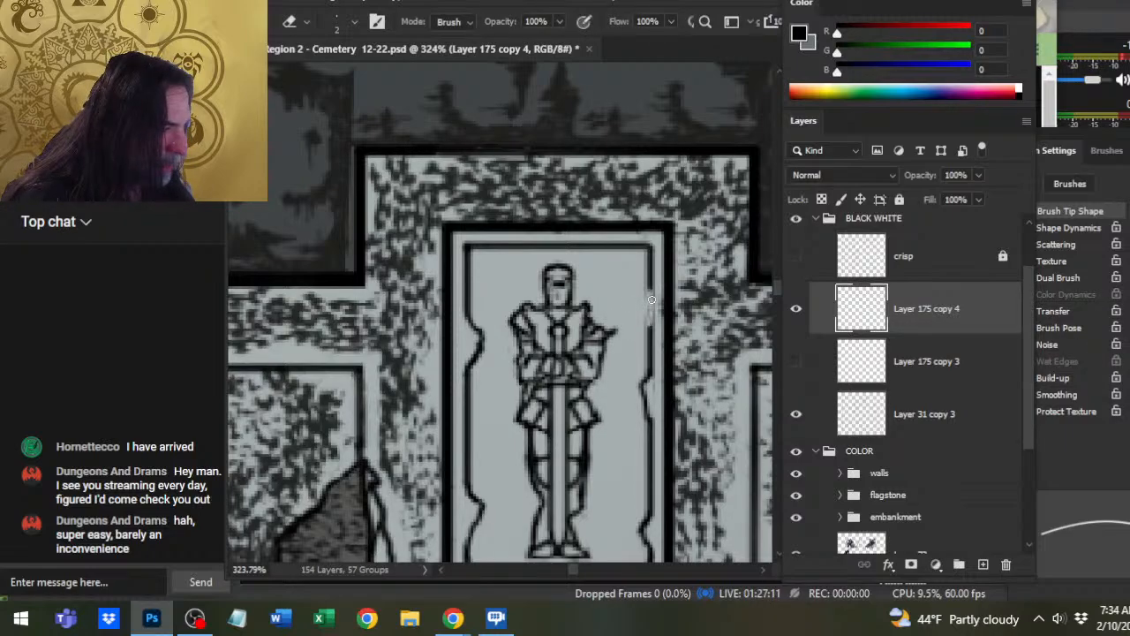
pyautogui.press('b')
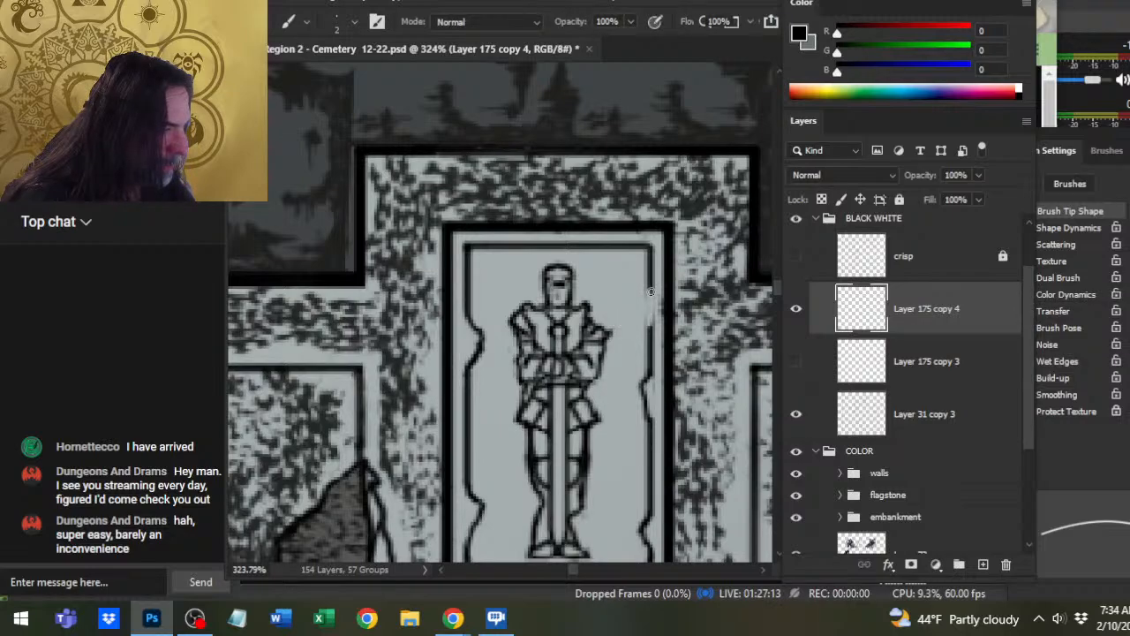
pyautogui.press('e')
pyautogui.press('b')
pyautogui.moveTo(652, 281)
pyautogui.mouseDown()
pyautogui.moveTo(643, 309)
pyautogui.moveTo(653, 339)
pyautogui.moveTo(586, 362)
pyautogui.mouseUp()
pyautogui.press('e')
# - On the neighbouring slab to the left, erase the knight's left-hand outer leg line around the knee and redraw it notched
pyautogui.press('z')
pyautogui.moveTo(558, 408)
pyautogui.mouseDown()
pyautogui.moveTo(581, 392)
pyautogui.moveTo(678, 399)
pyautogui.mouseUp()
pyautogui.moveTo(361, 357)
pyautogui.mouseDown()
pyautogui.moveTo(422, 361)
pyautogui.moveTo(542, 322)
pyautogui.moveTo(535, 272)
pyautogui.mouseUp()
pyautogui.press('e')
pyautogui.moveTo(454, 347); pyautogui.dragTo(455, 387)
pyautogui.press('b')
pyautogui.moveTo(456, 340)
pyautogui.mouseDown()
pyautogui.moveTo(469, 383)
pyautogui.moveTo(455, 395)
pyautogui.mouseUp()
# - Erase a section of this slab's left inner border beside the knight's knee and draw an inward chip there
pyautogui.press('e')
pyautogui.moveTo(387, 384)
pyautogui.mouseDown()
pyautogui.moveTo(386, 347)
pyautogui.moveTo(397, 369)
pyautogui.moveTo(387, 408)
pyautogui.mouseUp()
pyautogui.press('b')
pyautogui.press('e')
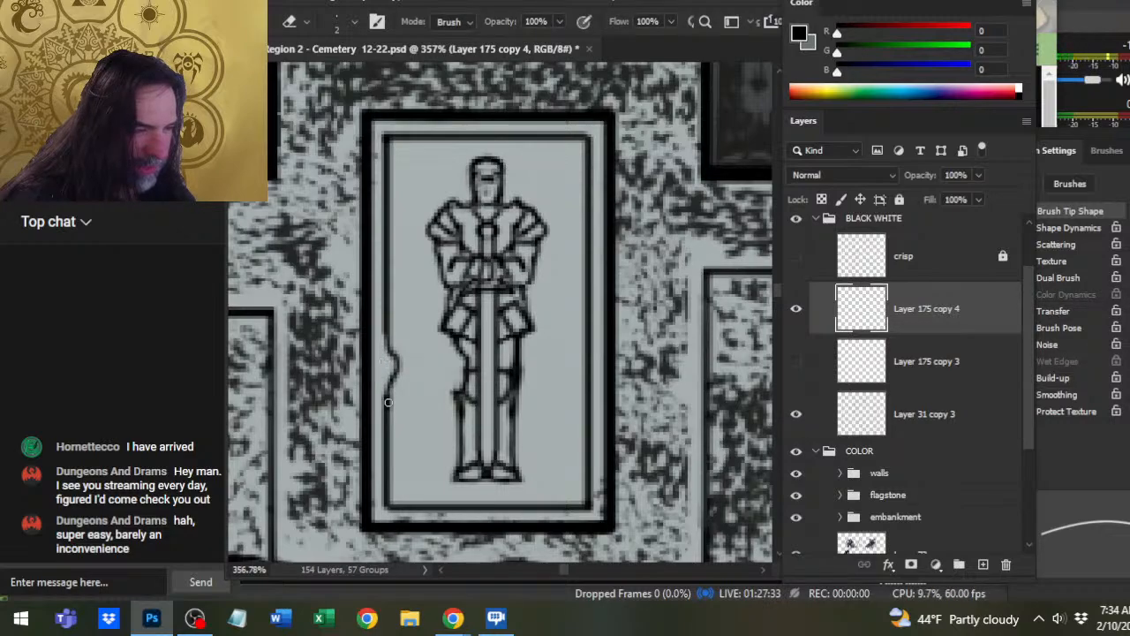
pyautogui.press('b')
pyautogui.moveTo(396, 356); pyautogui.dragTo(386, 318)
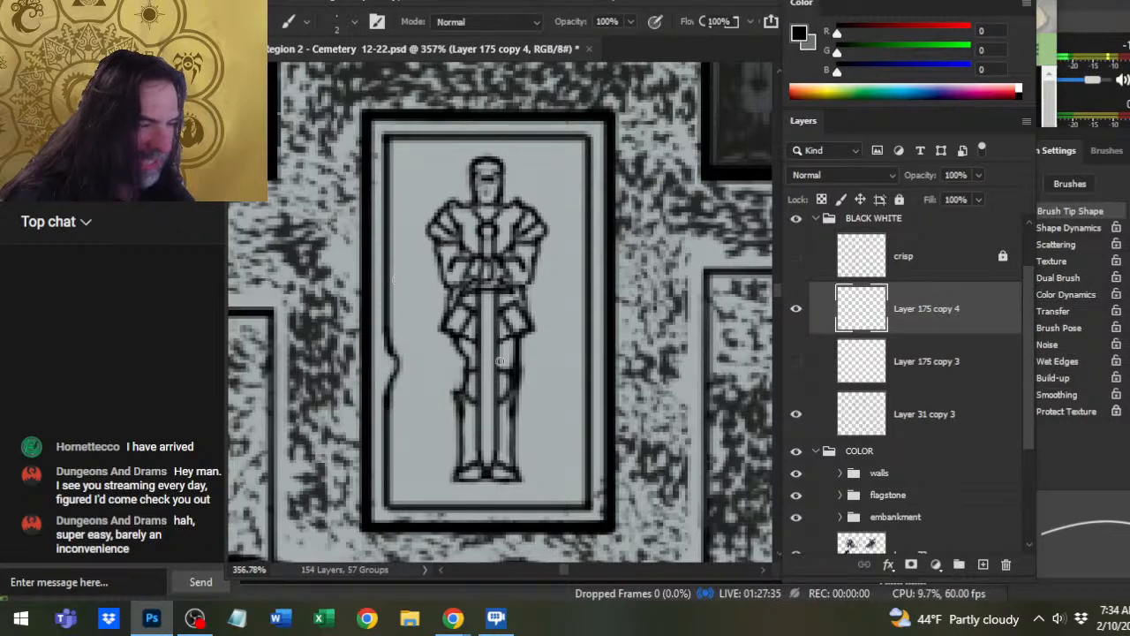
# - Erase this knight's right-hand leg outline below the knee and redraw it with a worn inward contour
pyautogui.press('e')
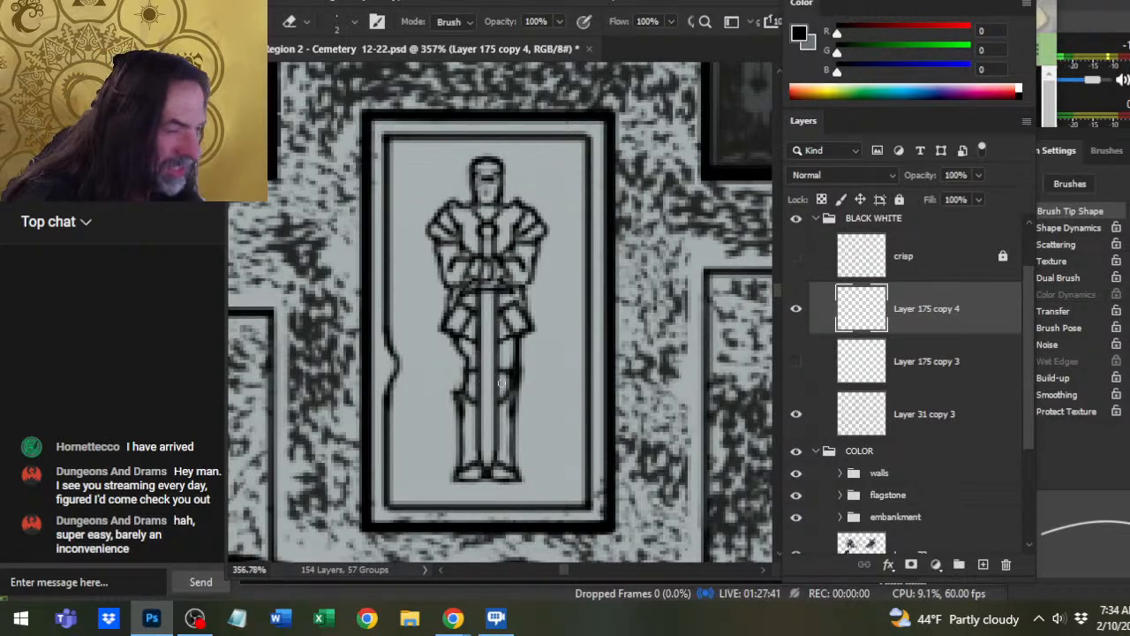
pyautogui.moveTo(516, 397); pyautogui.dragTo(511, 415)
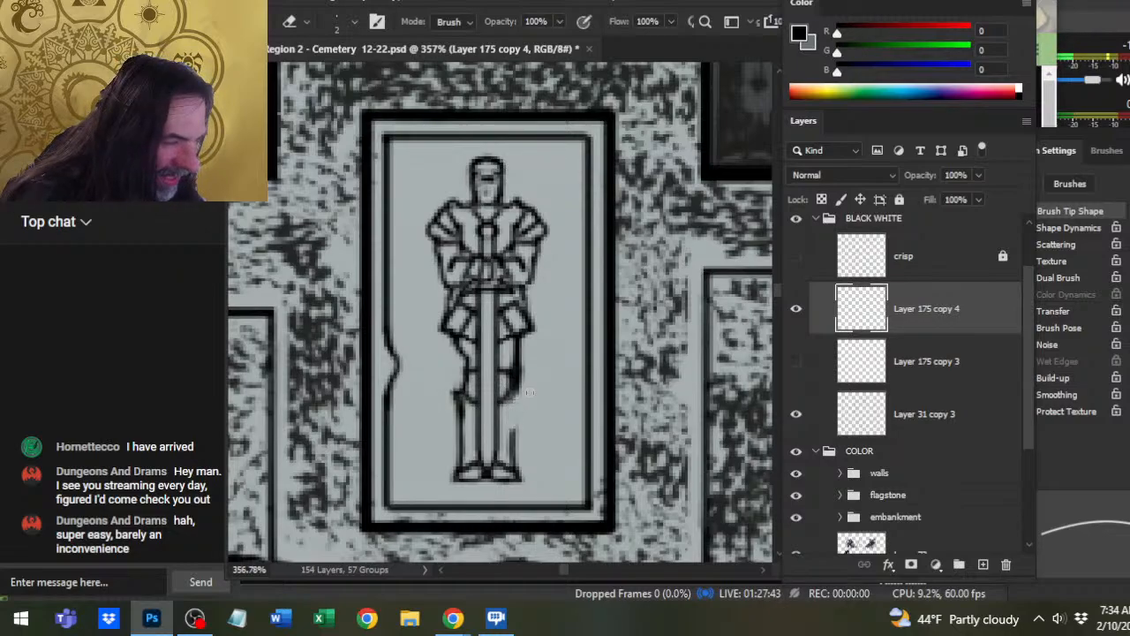
pyautogui.press('b')
pyautogui.moveTo(505, 404); pyautogui.dragTo(518, 443)
# - Erase the lower section of this slab's right inner border and redraw it with a chip beside the knight's lower leg
pyautogui.press('e')
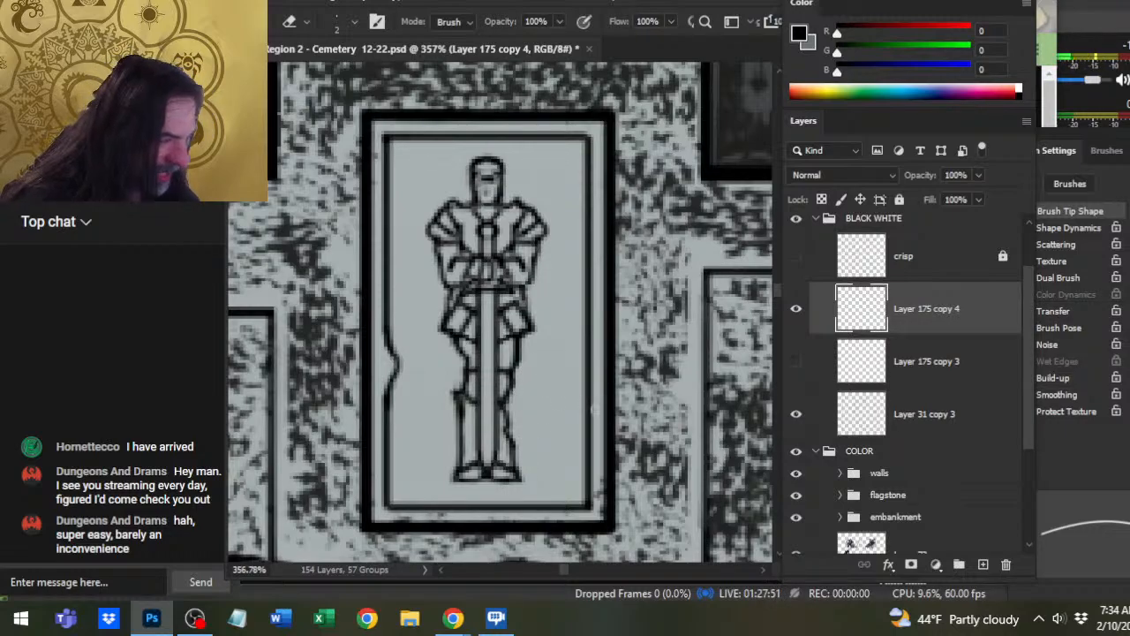
pyautogui.moveTo(586, 412); pyautogui.dragTo(585, 374)
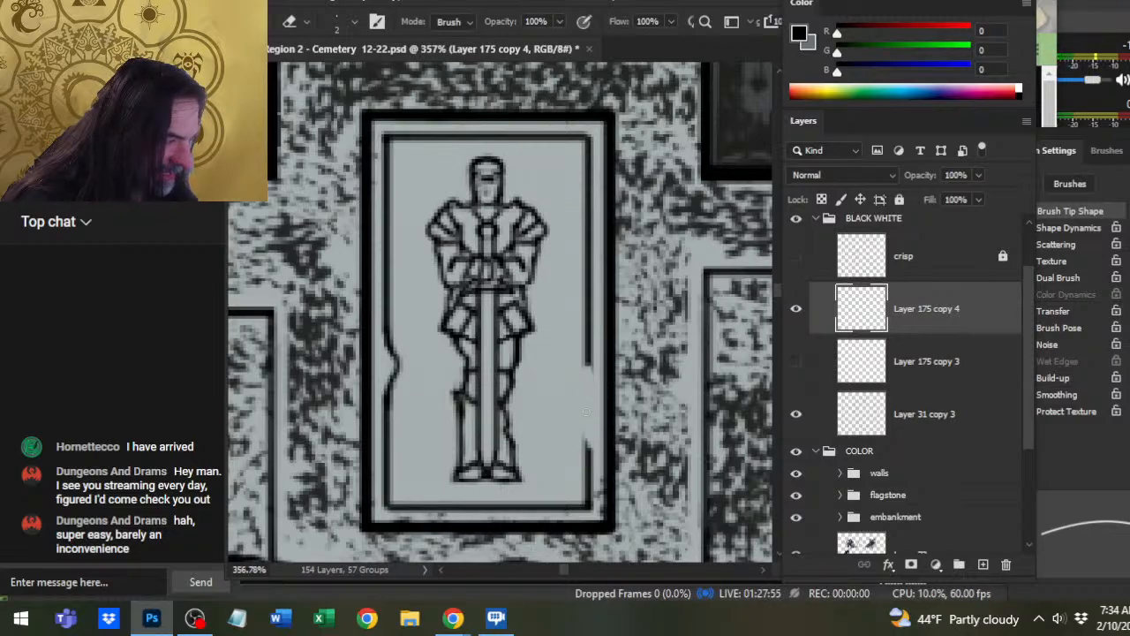
pyautogui.press('b')
pyautogui.moveTo(585, 444)
pyautogui.mouseDown()
pyautogui.moveTo(590, 368)
pyautogui.moveTo(579, 458)
pyautogui.moveTo(589, 426)
pyautogui.moveTo(571, 416)
pyautogui.moveTo(574, 428)
pyautogui.moveTo(574, 413)
pyautogui.moveTo(543, 450)
pyautogui.moveTo(595, 530)
pyautogui.mouseUp()
pyautogui.press('e')
pyautogui.press('b')
pyautogui.press('e')
# - On the next intact slab to the left, erase part of the right inner border beside the knight's legs and draw a chip
pyautogui.press('z')
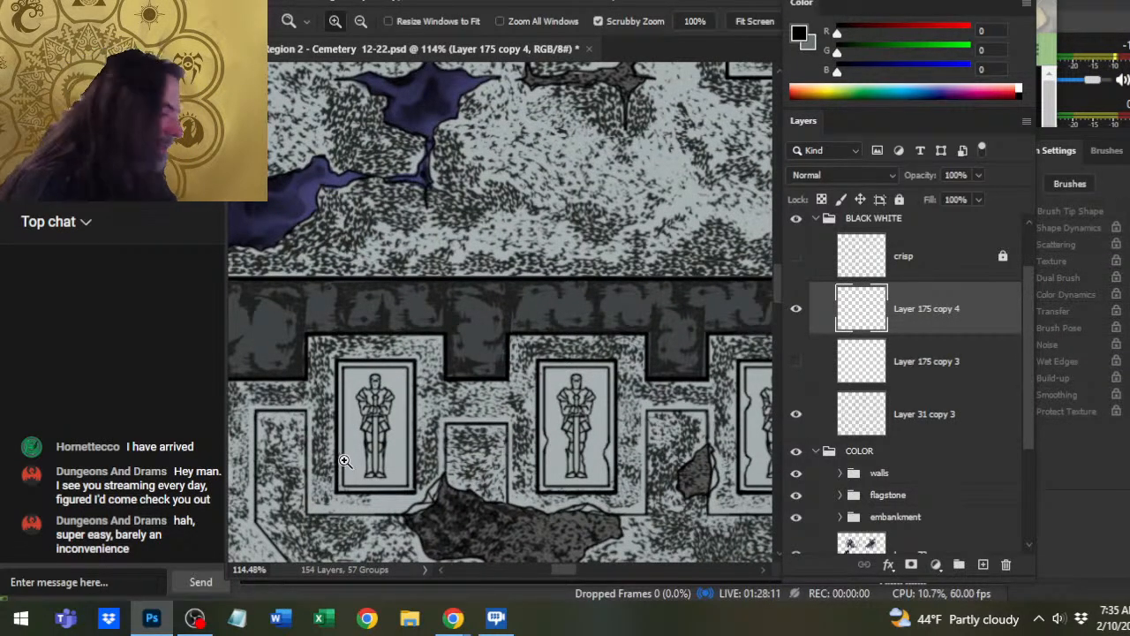
pyautogui.moveTo(343, 424); pyautogui.dragTo(371, 424)
pyautogui.press('e')
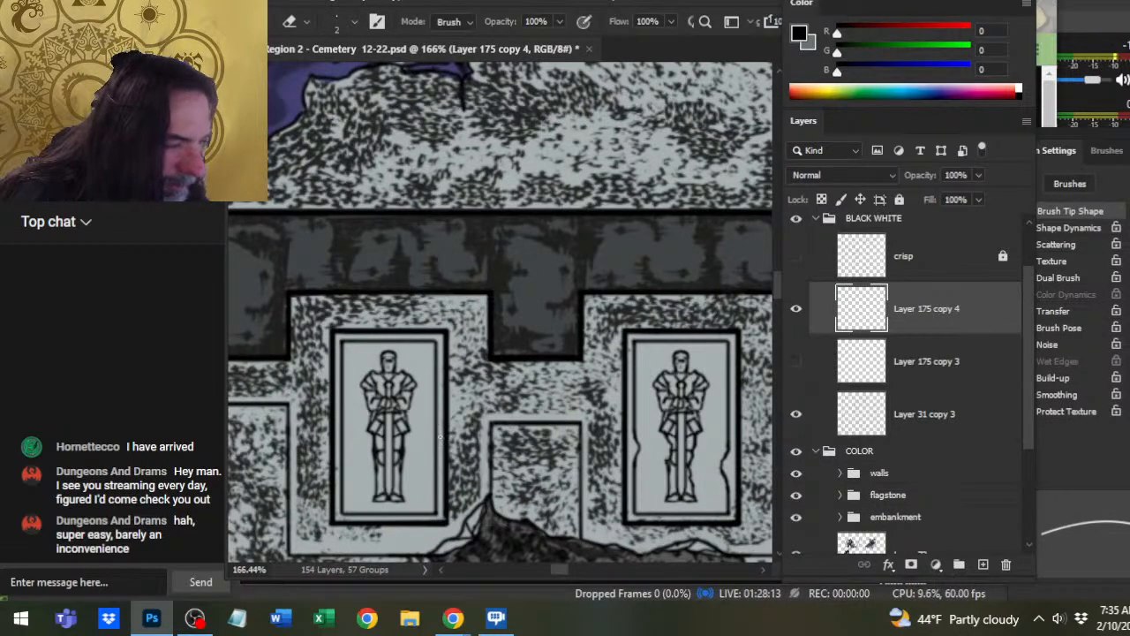
pyautogui.press('b')
pyautogui.press('e')
pyautogui.press('b')
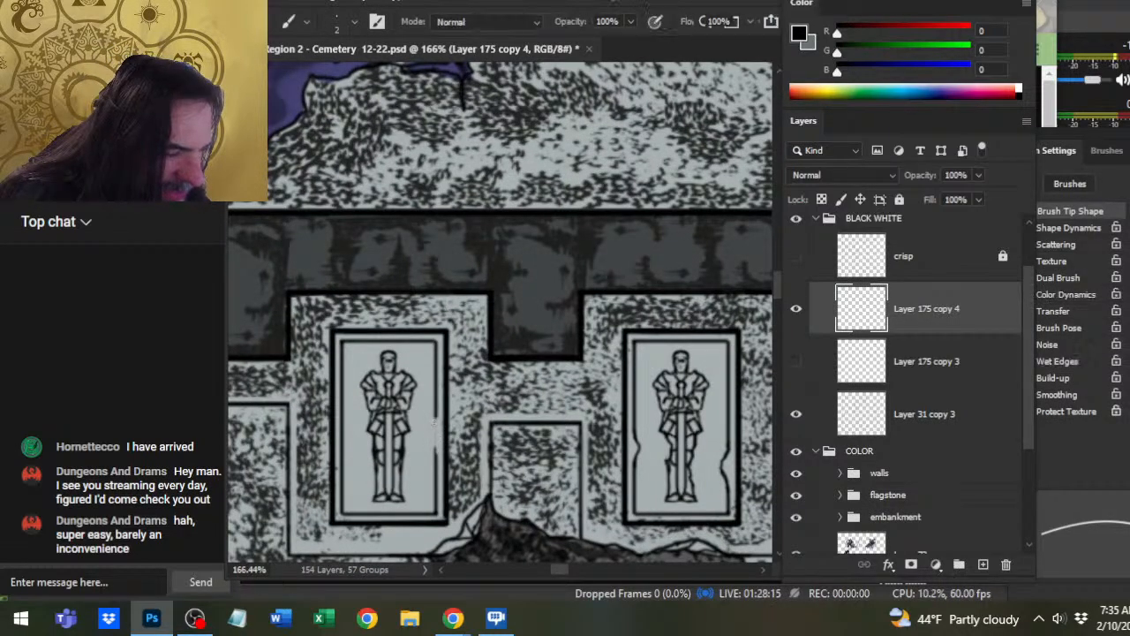
pyautogui.moveTo(433, 418); pyautogui.dragTo(435, 457)
# - Erase part of the same slab's left inner border at thigh height and redraw it with a small inward chip
pyautogui.press('e')
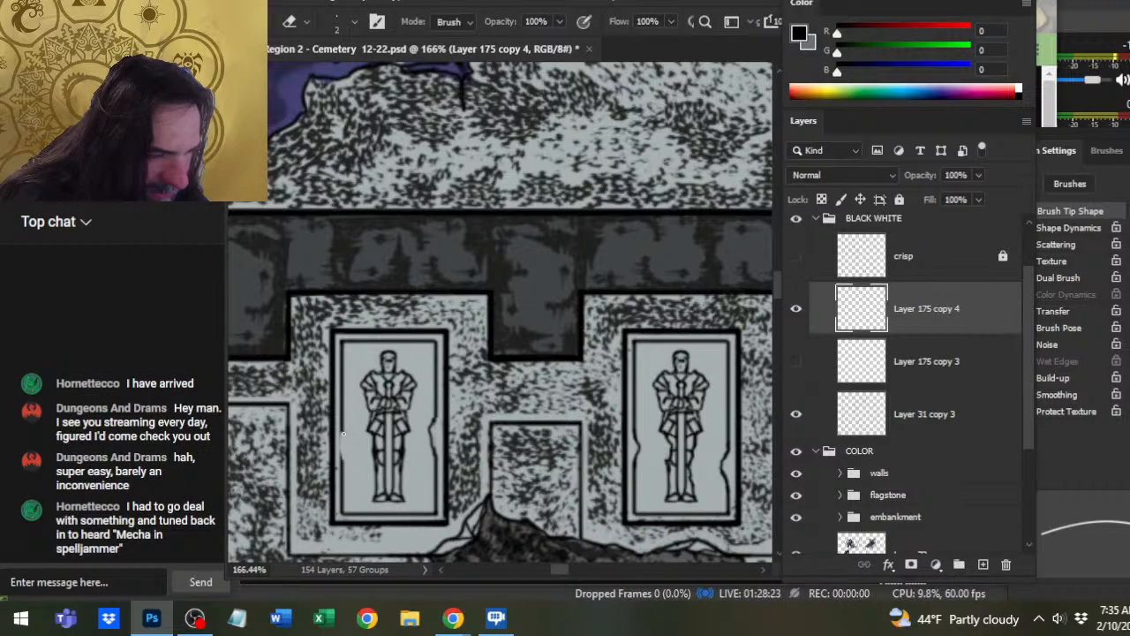
pyautogui.press('b')
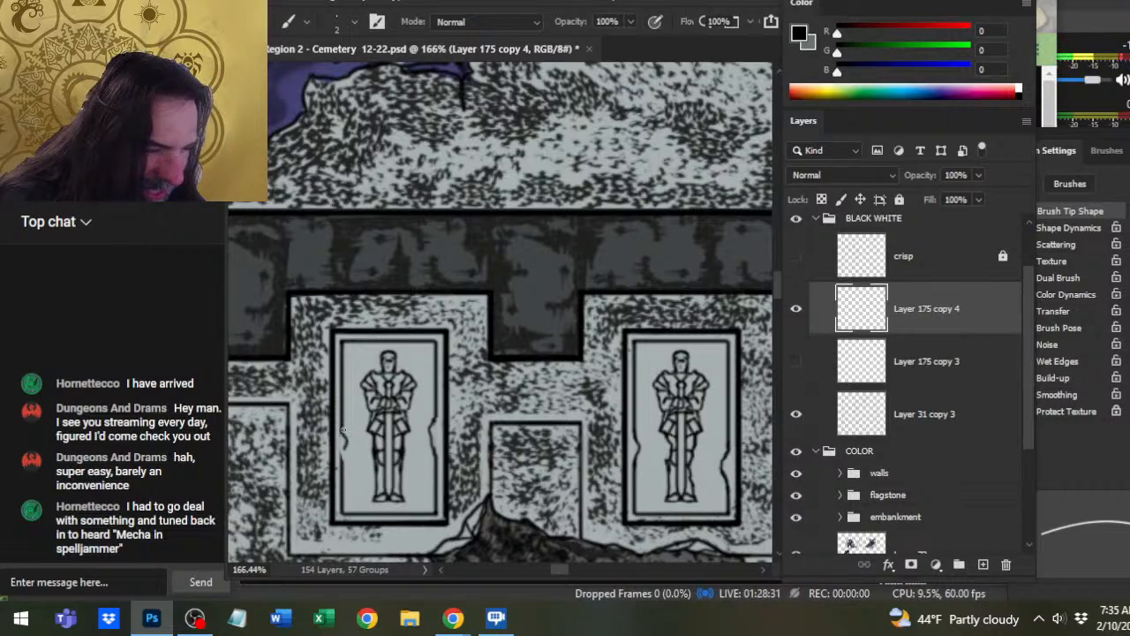
pyautogui.press('e')
pyautogui.press('b')
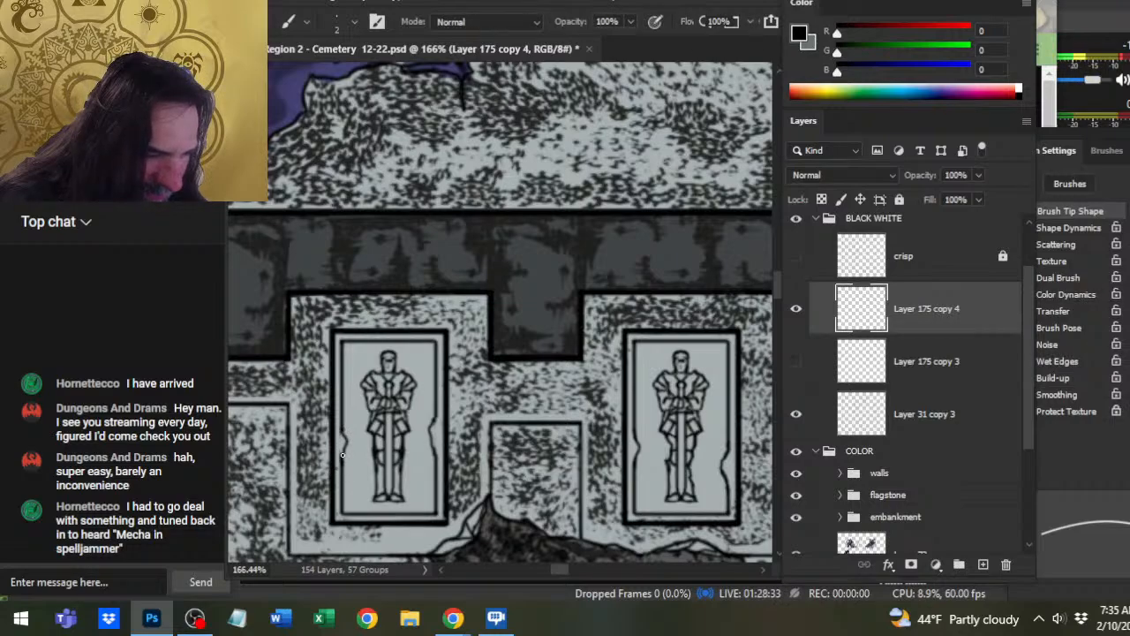
# - Erase the outer line of this knight's left-hand thigh and redraw it with a worn notch above the knee
pyautogui.press('e')
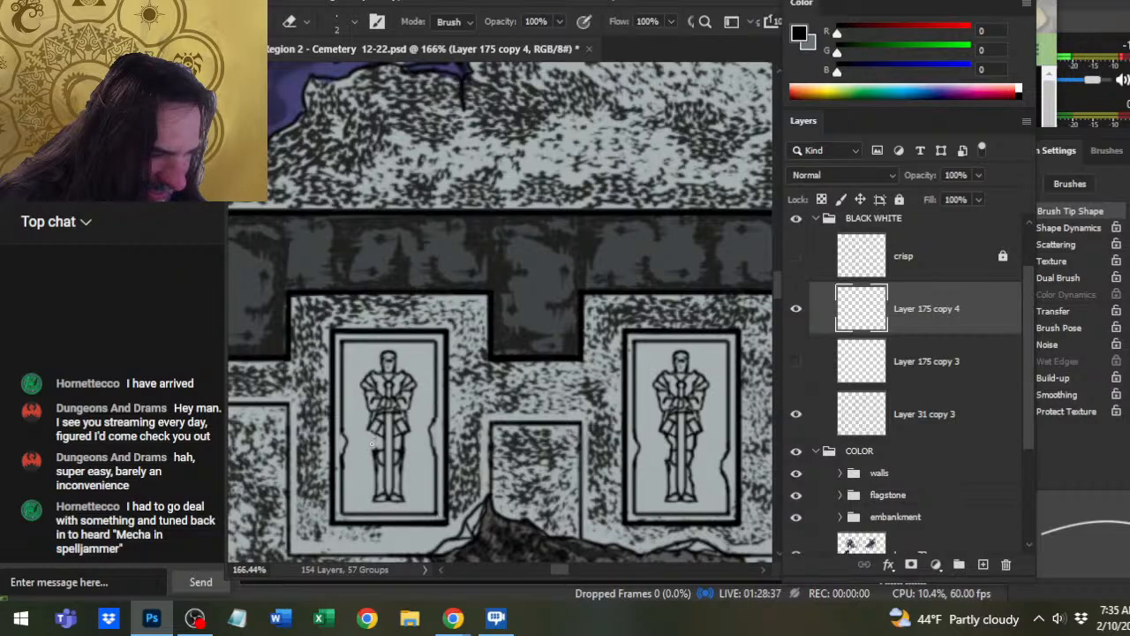
pyautogui.press('z')
pyautogui.moveTo(371, 431)
pyautogui.mouseDown()
pyautogui.moveTo(400, 432)
pyautogui.moveTo(386, 447)
pyautogui.mouseUp()
pyautogui.press('b')
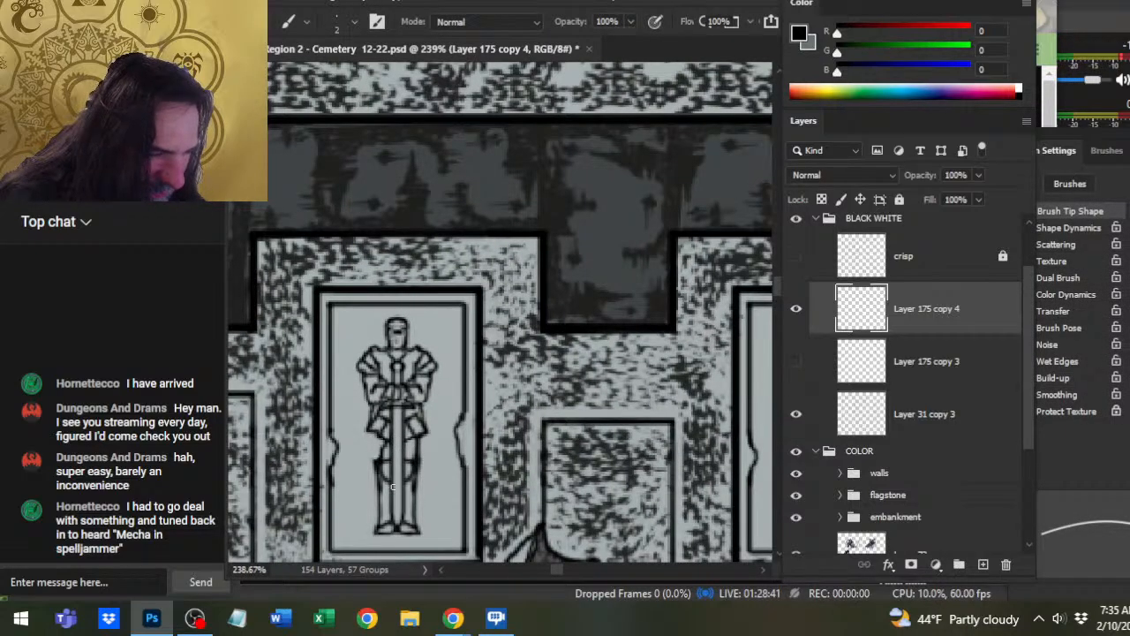
# - Erase the lower edge of this knight's right-hand hip plate and adjoining thigh line, and redraw them with a broken contour
pyautogui.press('e')
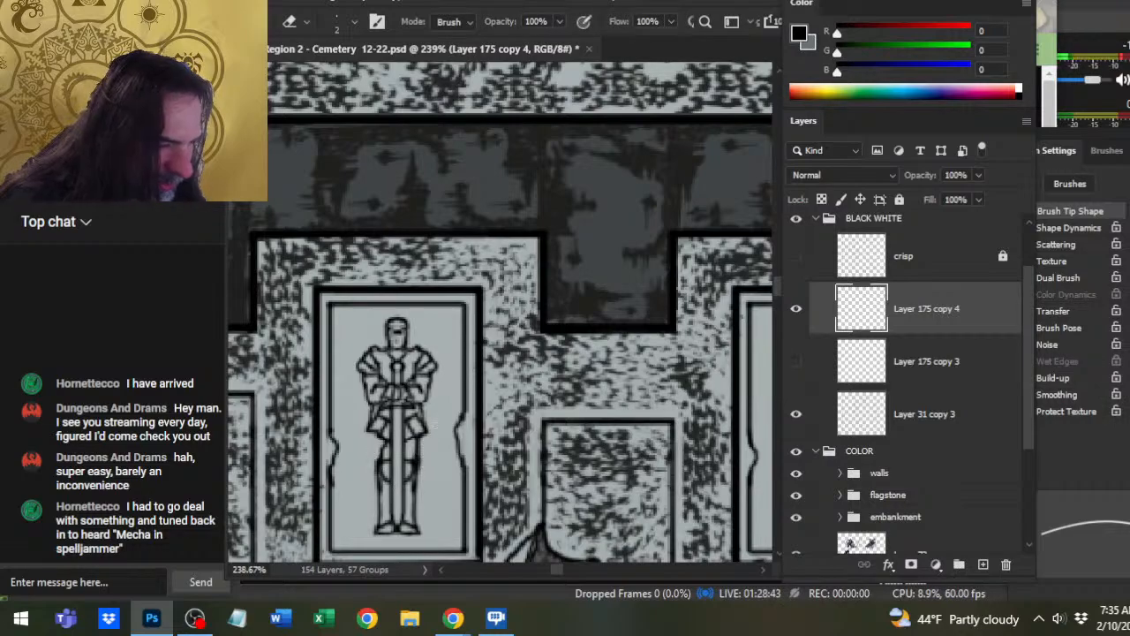
pyautogui.moveTo(419, 438)
pyautogui.mouseDown()
pyautogui.moveTo(430, 425)
pyautogui.moveTo(411, 438)
pyautogui.mouseUp()
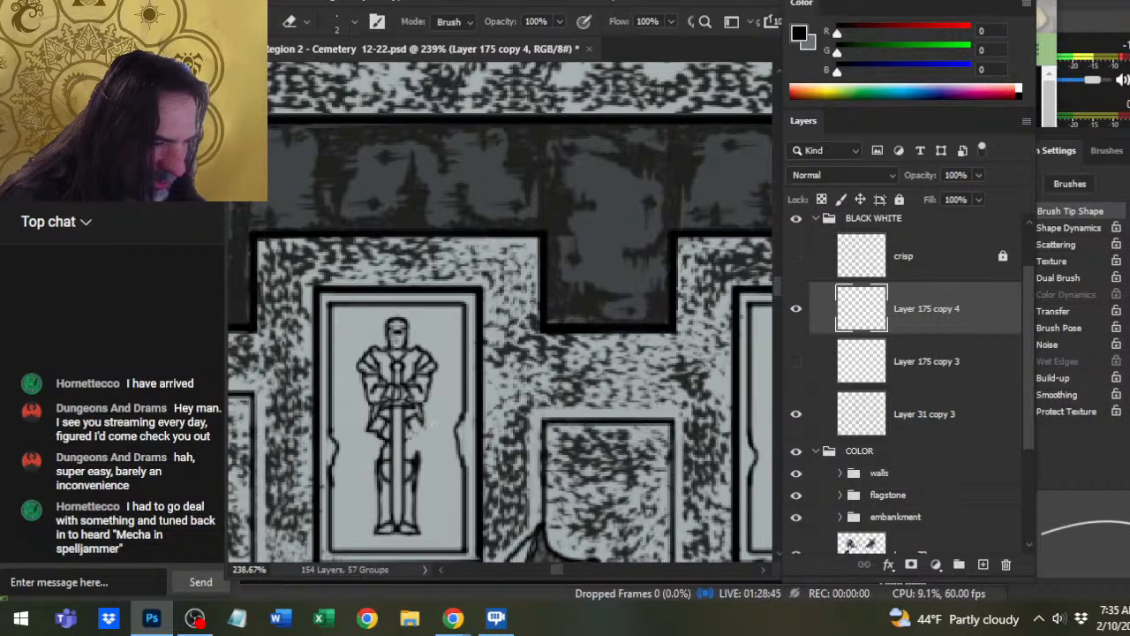
pyautogui.press('b')
pyautogui.press('e')
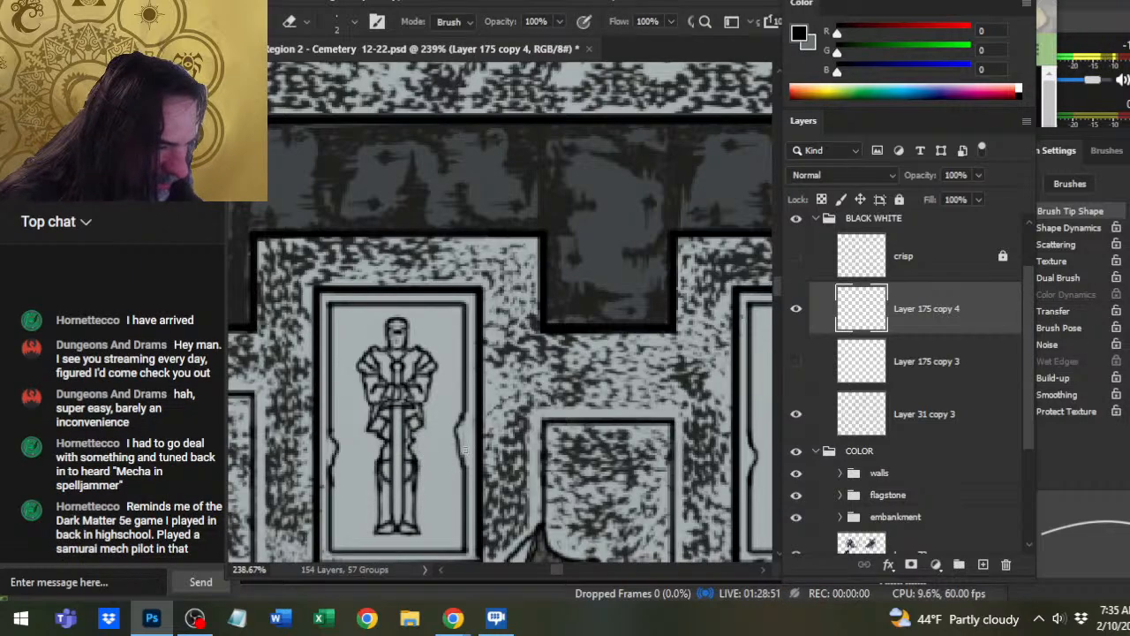
pyautogui.press('b')
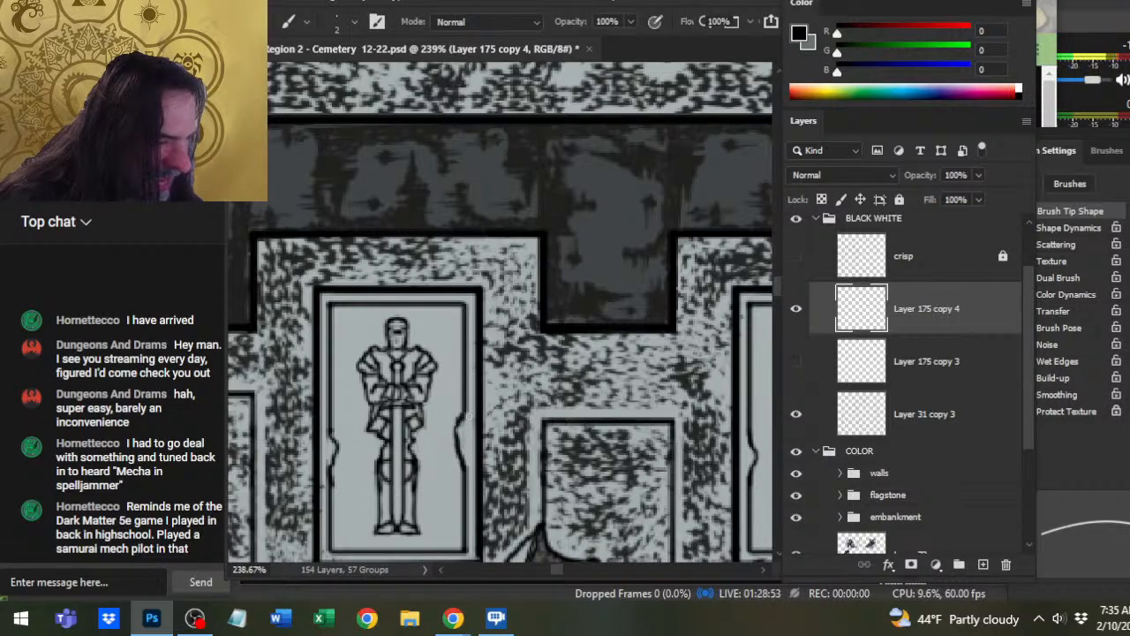
pyautogui.press('e')
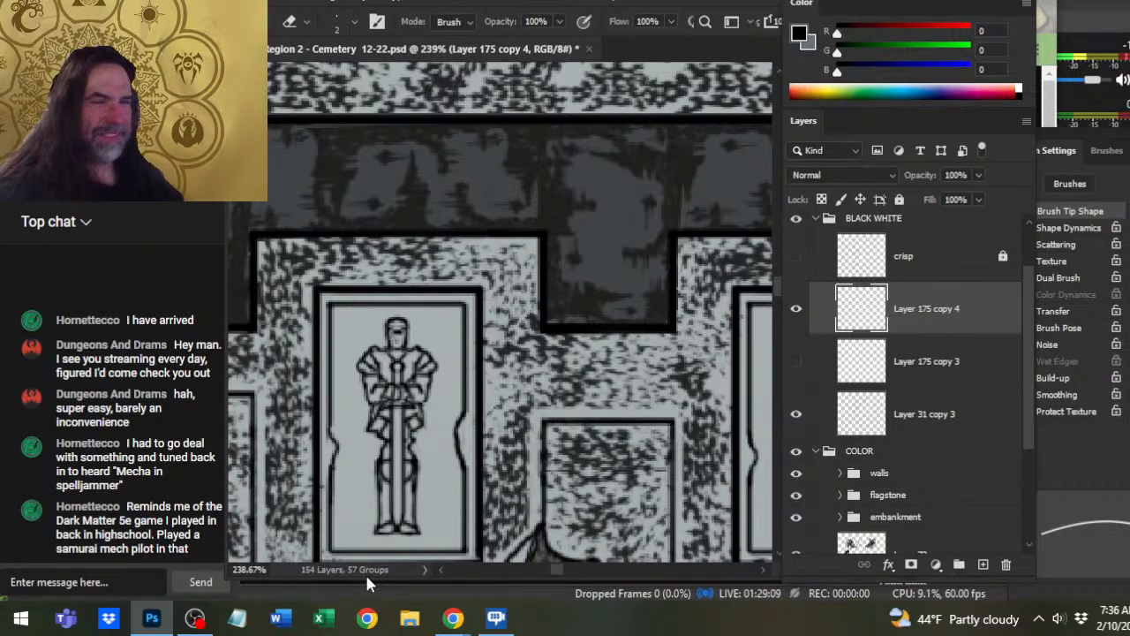
# - Erase the top of this knight's left-hand shoulder plate and redraw it with a chipped edge
pyautogui.moveTo(441, 407)
pyautogui.mouseDown()
pyautogui.moveTo(530, 321)
pyautogui.moveTo(513, 330)
pyautogui.mouseUp()
pyautogui.press('z')
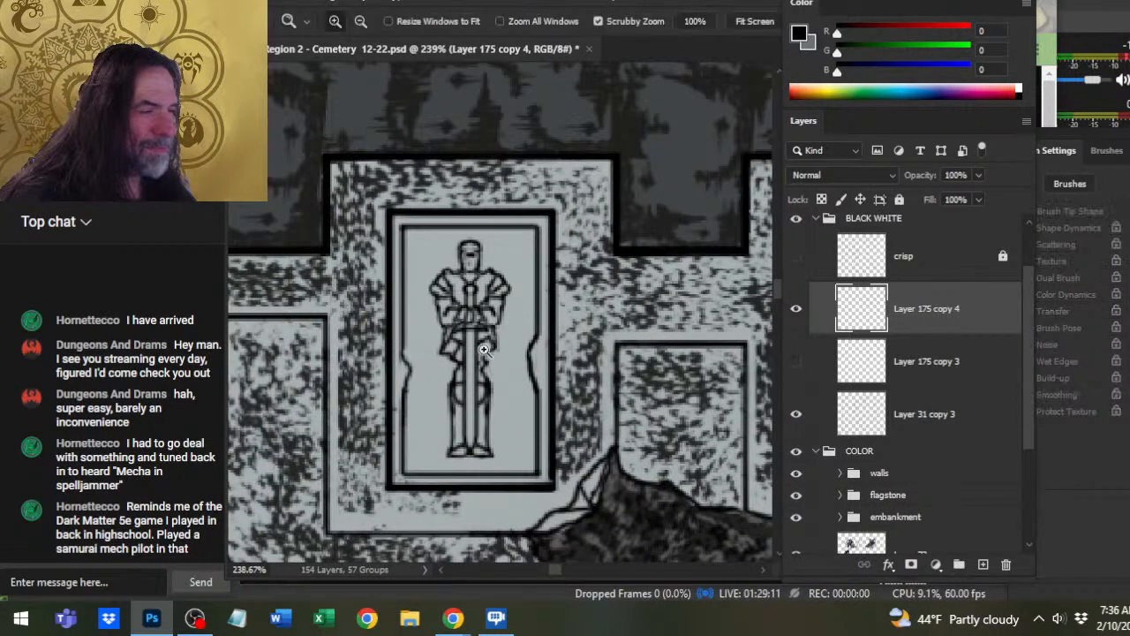
pyautogui.moveTo(435, 271)
pyautogui.mouseDown()
pyautogui.moveTo(491, 268)
pyautogui.moveTo(448, 271)
pyautogui.moveTo(453, 288)
pyautogui.moveTo(435, 290)
pyautogui.moveTo(464, 272)
pyautogui.mouseUp()
pyautogui.press('e')
pyautogui.press('b')
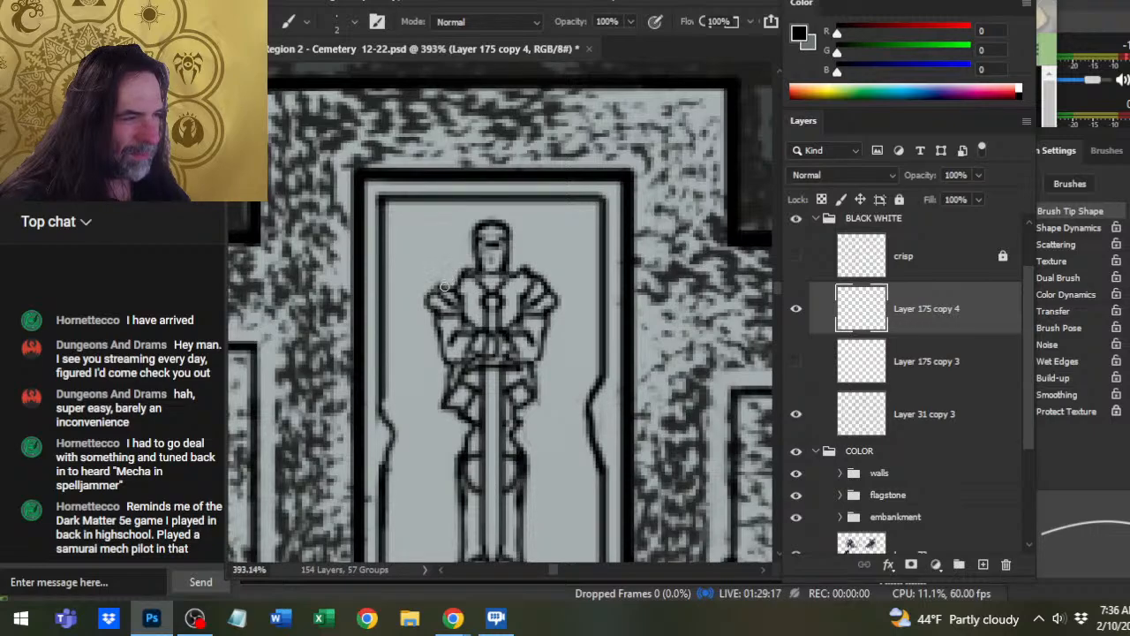
pyautogui.press('e')
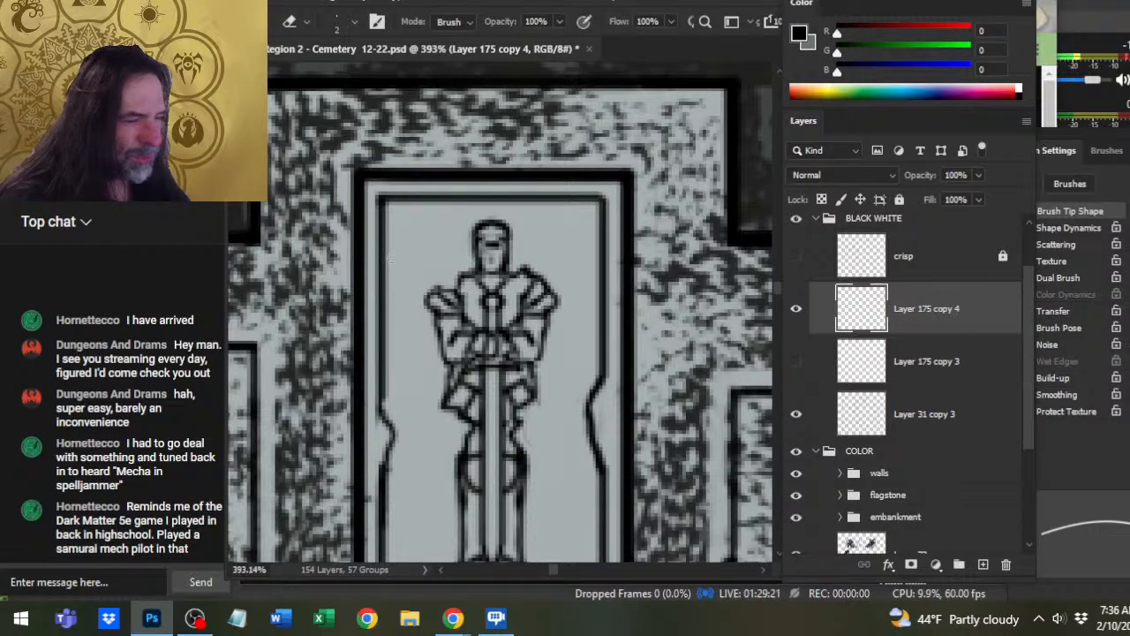
# - Erase the upper stretch of the slab's left inner border beside the knight's head and redraw it with a jagged inward chip
pyautogui.moveTo(382, 237)
pyautogui.mouseDown()
pyautogui.moveTo(390, 256)
pyautogui.moveTo(380, 263)
pyautogui.mouseUp()
pyautogui.press('b')
pyautogui.press('e')
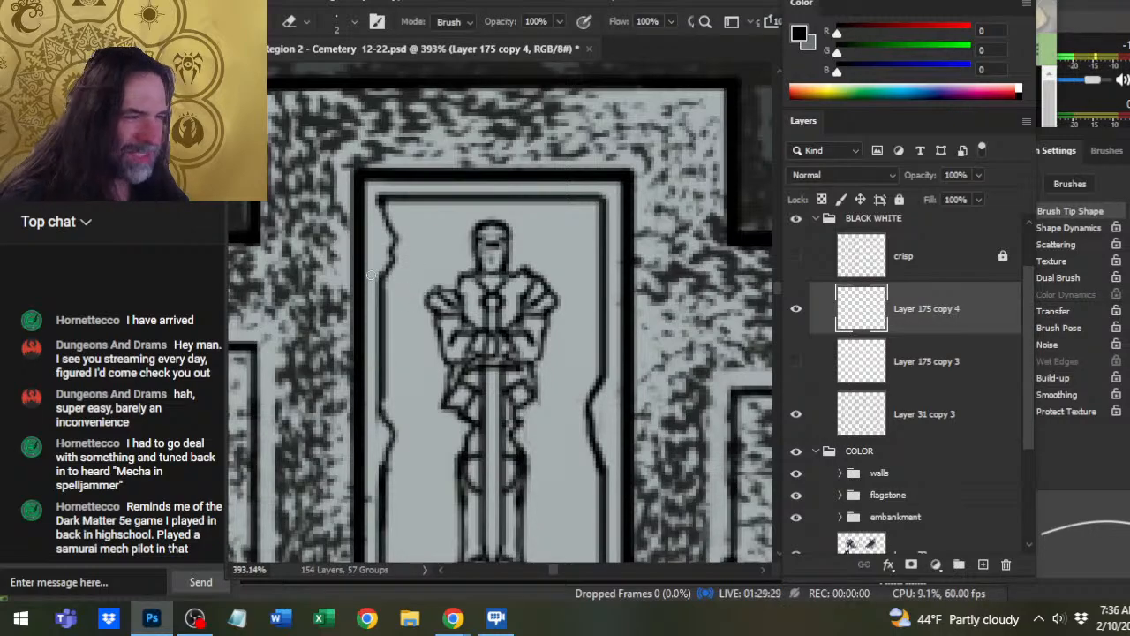
pyautogui.press('b')
pyautogui.moveTo(378, 285)
pyautogui.mouseDown()
pyautogui.moveTo(393, 262)
pyautogui.moveTo(379, 200)
pyautogui.mouseUp()
pyautogui.press('e')
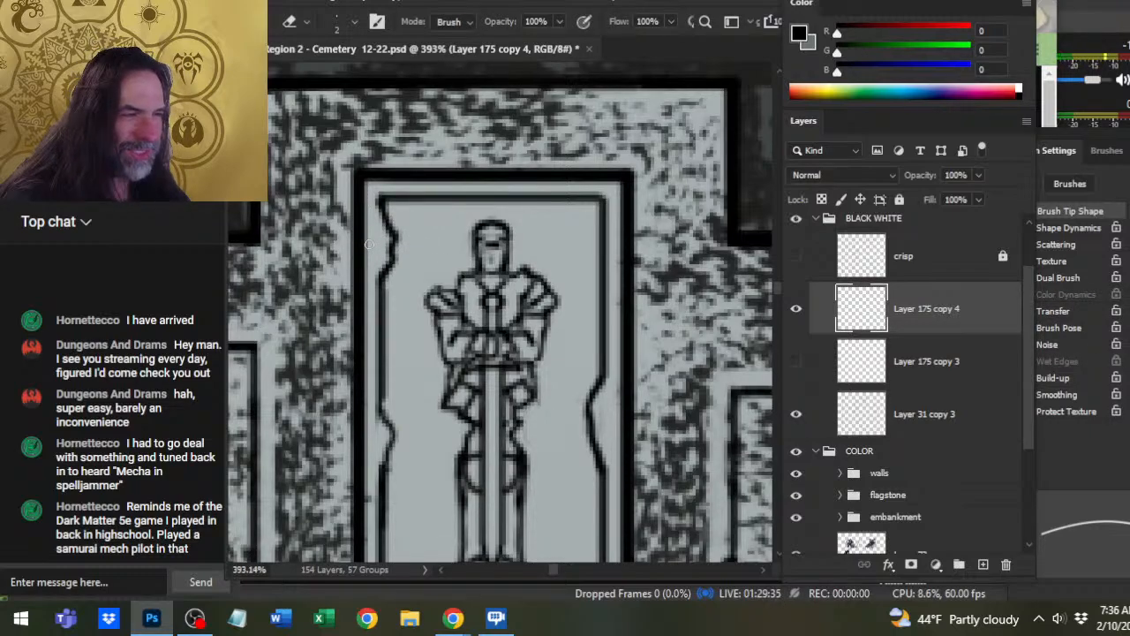
# - Erase the top of this knight's left-hand shoulder plate again and redraw it lower with a broken, notched edge
pyautogui.press('z')
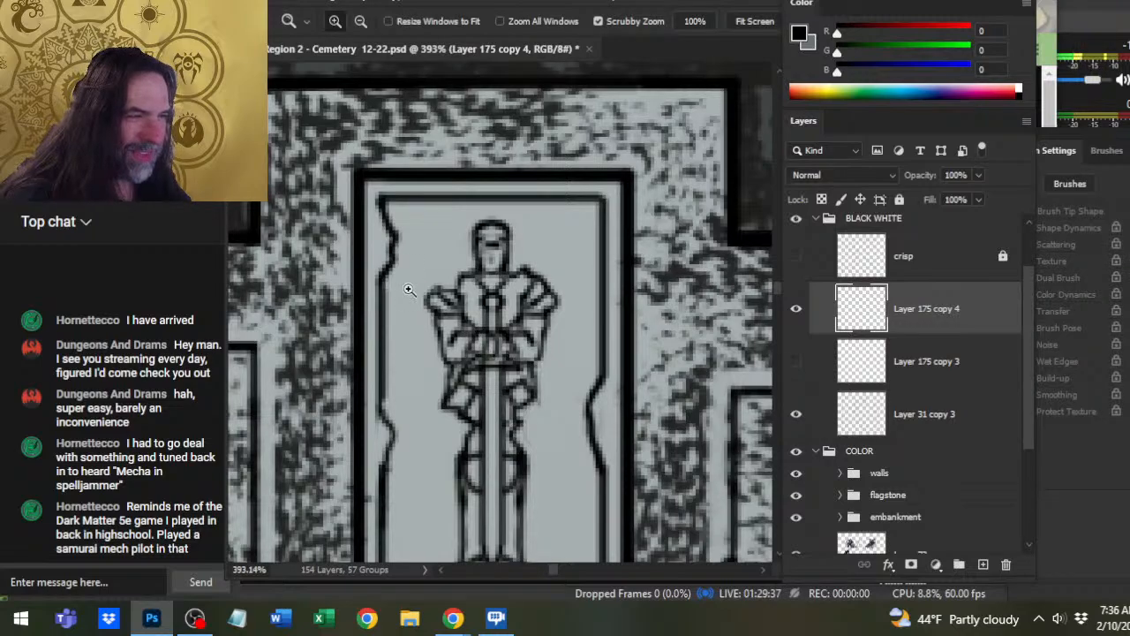
pyautogui.press('e')
pyautogui.press('b')
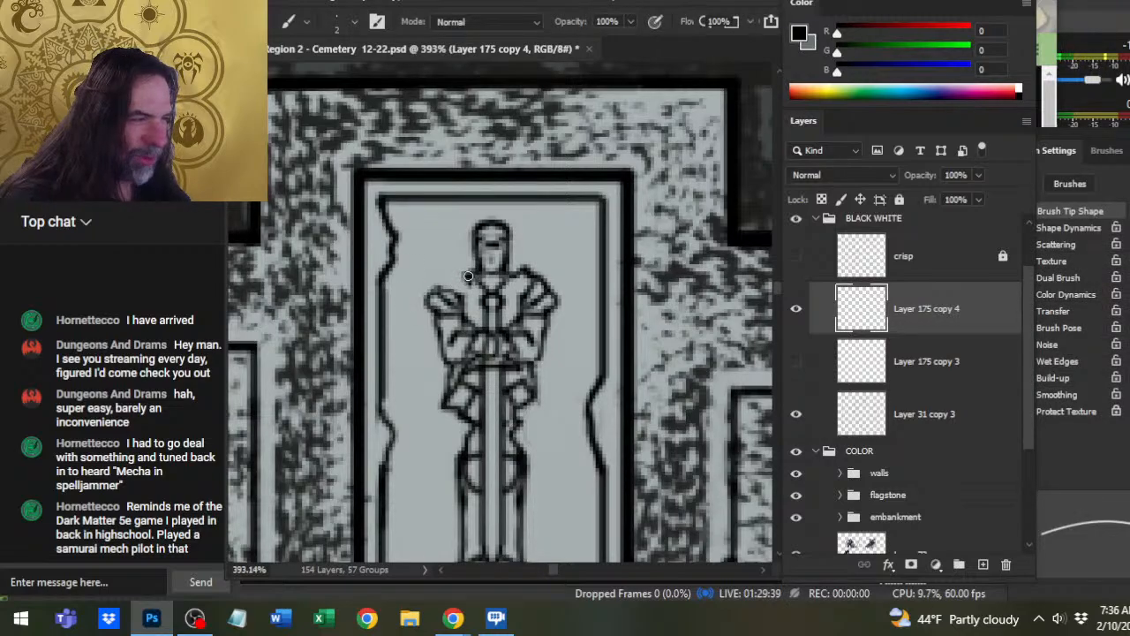
pyautogui.press('e')
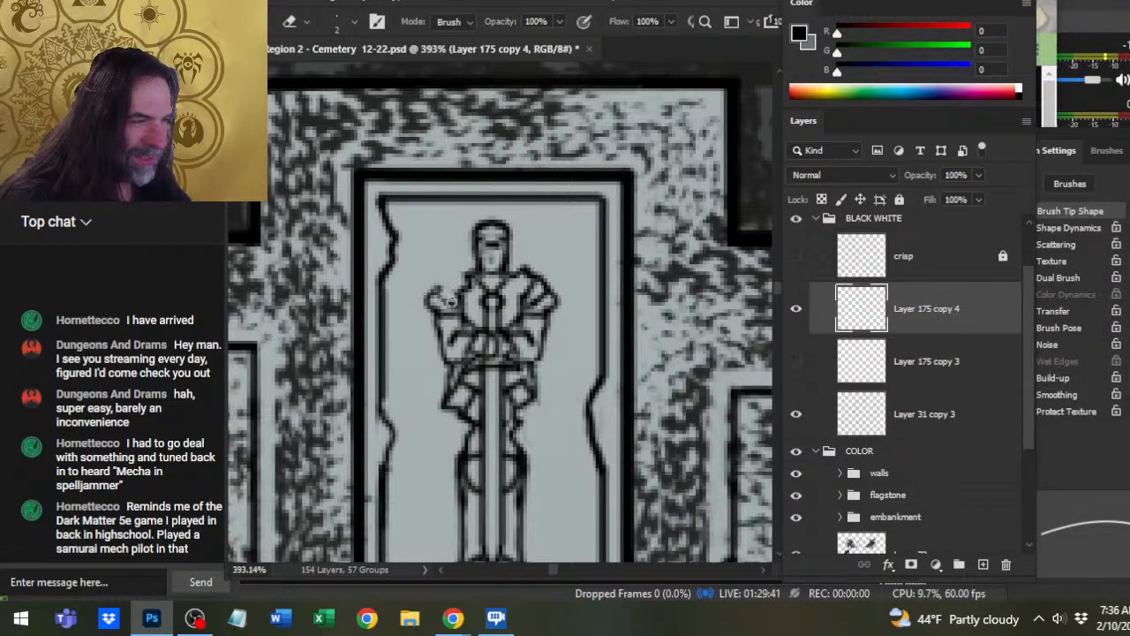
pyautogui.press('b')
pyautogui.press('e')
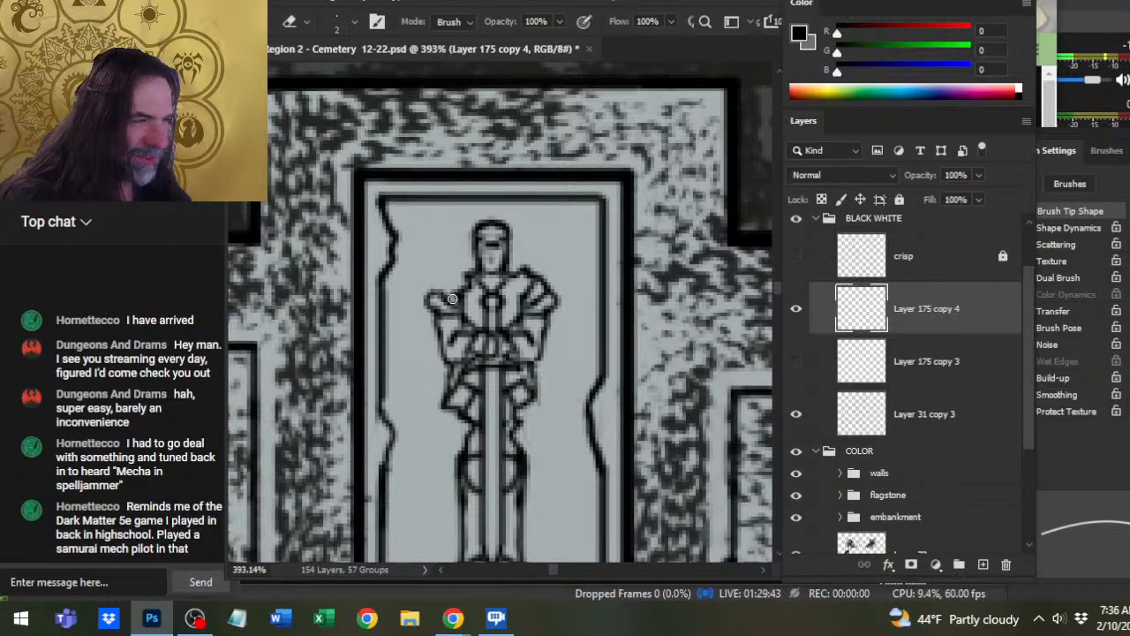
# - Erase the outer line of this knight's left-hand shin below the knee and redraw it with an inward notch
pyautogui.press('z')
pyautogui.scroll(-8, 544, 382)
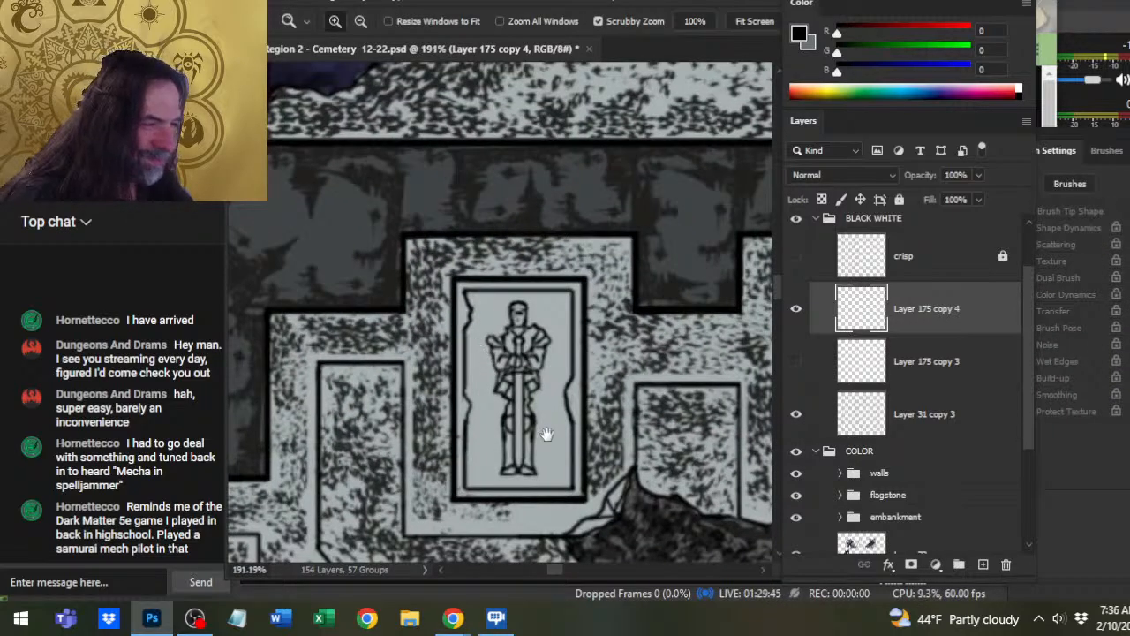
pyautogui.scroll(7, 545, 325)
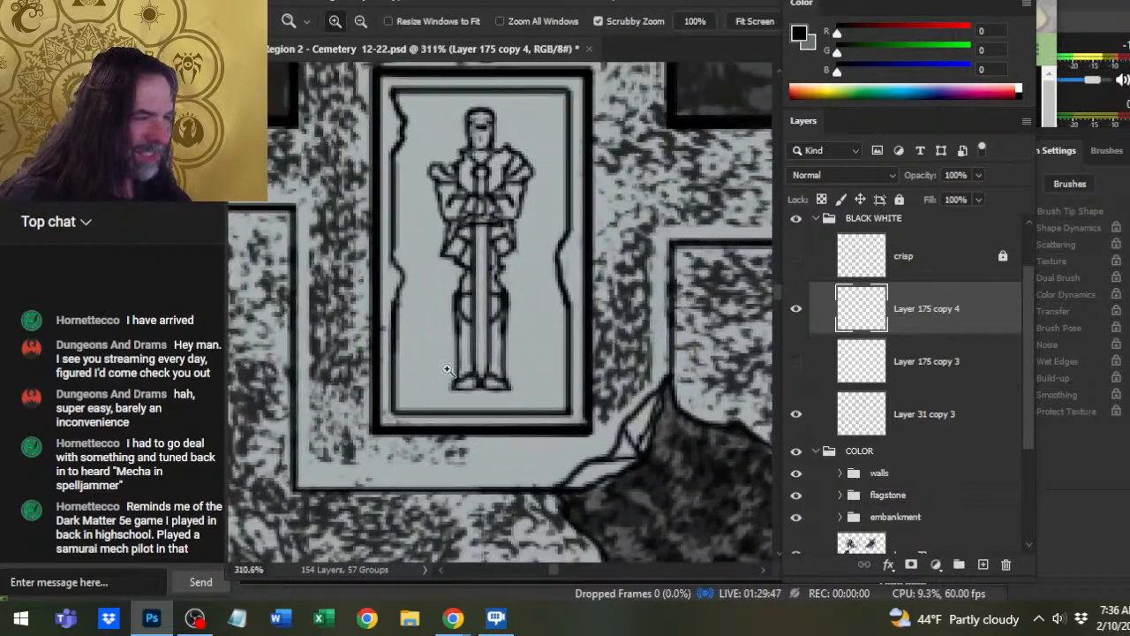
pyautogui.press('e')
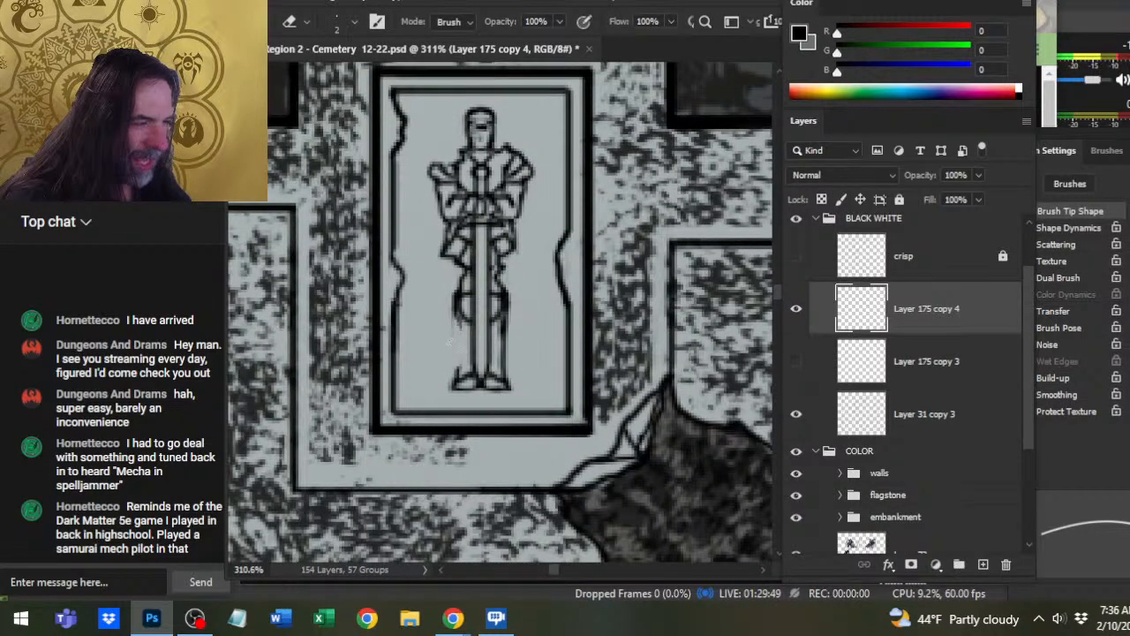
pyautogui.press('b')
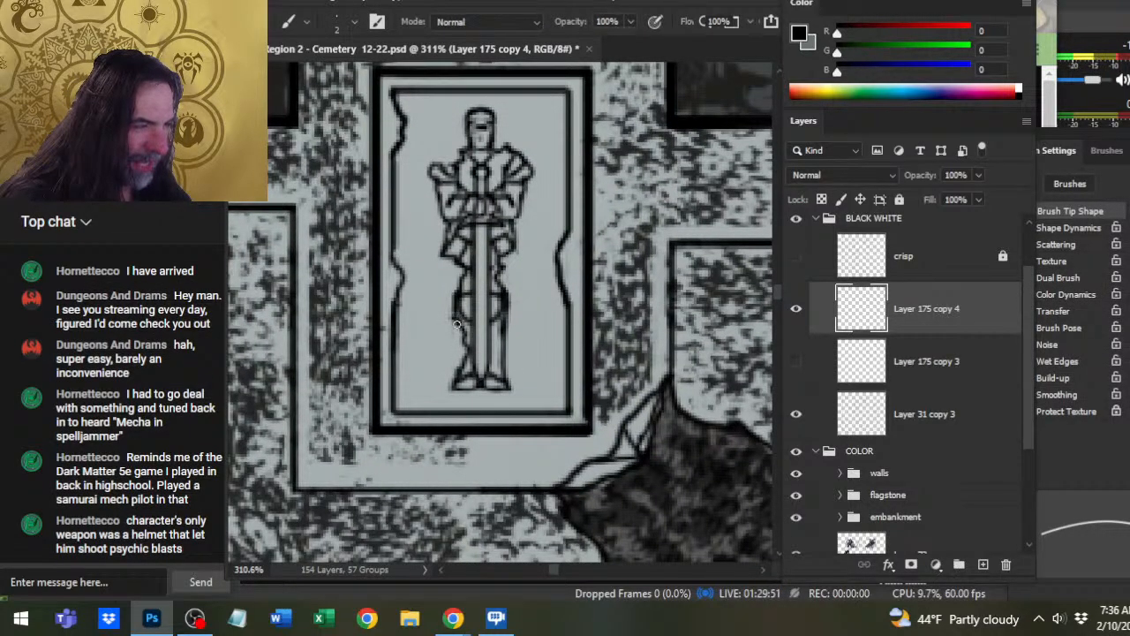
pyautogui.moveTo(459, 325)
pyautogui.mouseDown()
pyautogui.moveTo(454, 297)
pyautogui.moveTo(395, 313)
pyautogui.moveTo(395, 357)
pyautogui.mouseUp()
# - Erase the slab's left inner border at shin height and redraw it as a wavy chipped edge joining the chip above
pyautogui.press('e')
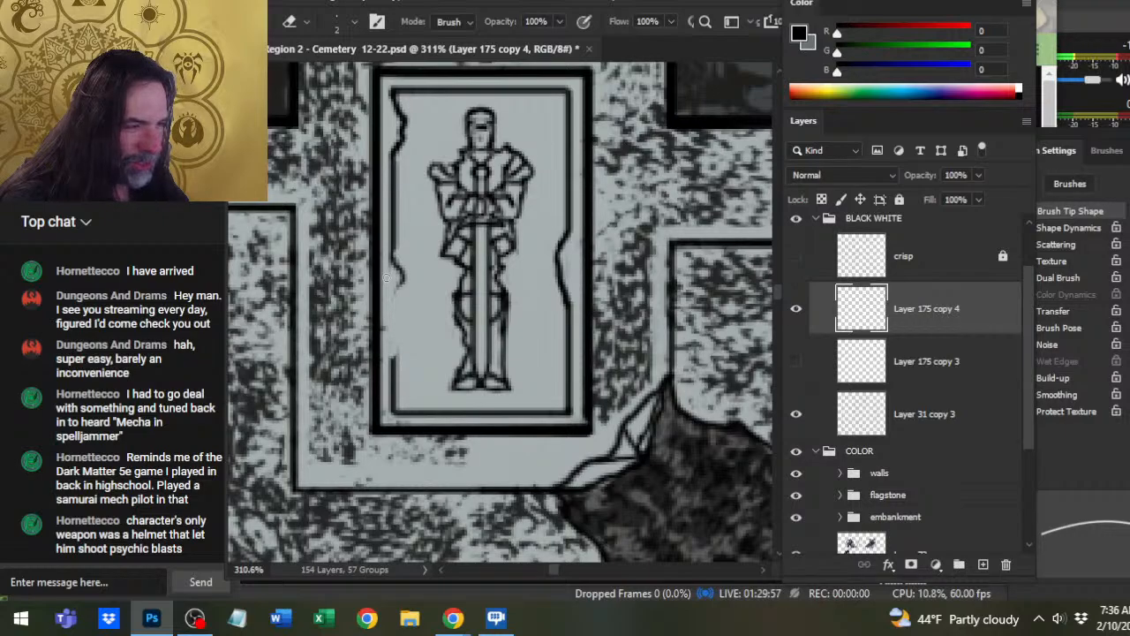
pyautogui.press('b')
pyautogui.moveTo(401, 279); pyautogui.dragTo(402, 358)
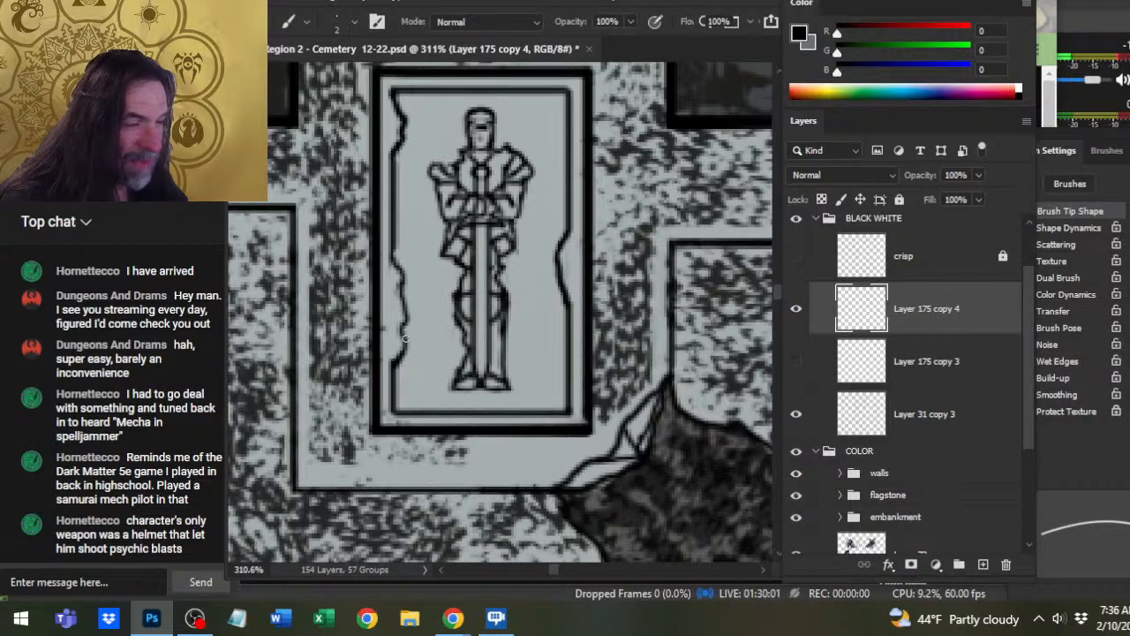
pyautogui.press('e')
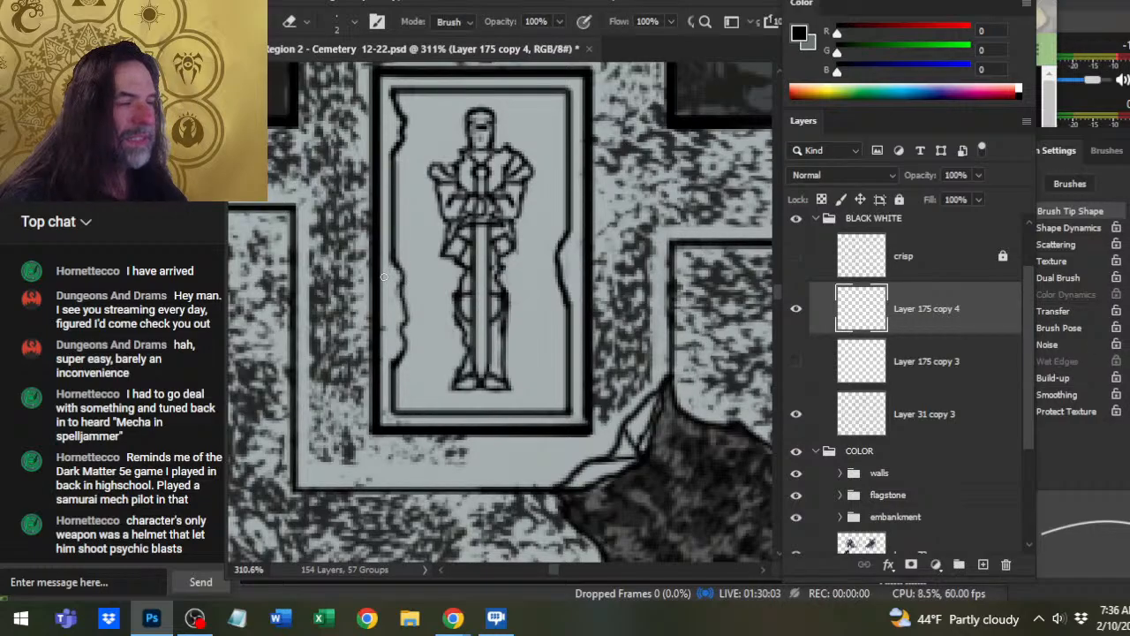
# - Erase the upper end of the chip in the slab's right inner border and redraw it with a sharper corner
pyautogui.press('z')
pyautogui.moveTo(488, 379); pyautogui.dragTo(455, 378)
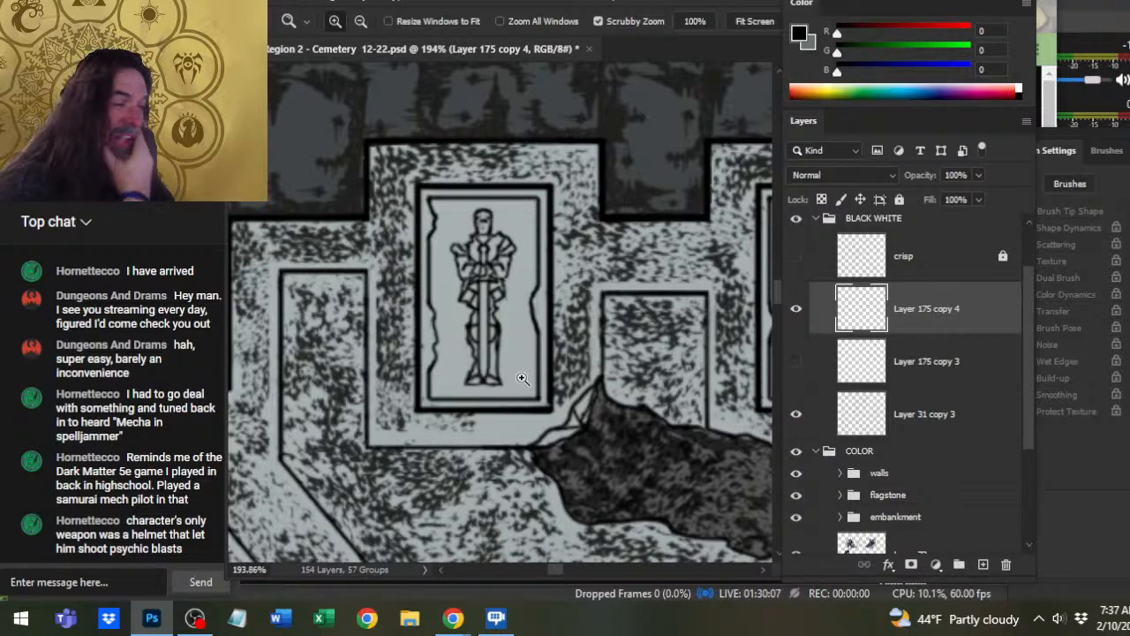
pyautogui.moveTo(517, 337); pyautogui.dragTo(549, 355)
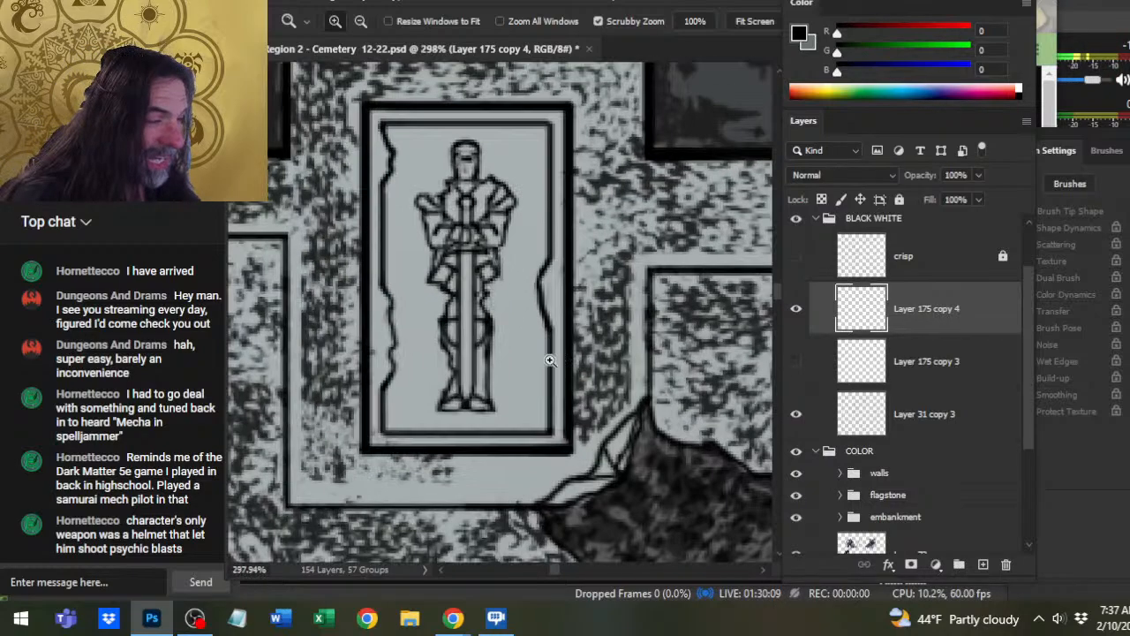
pyautogui.press('e')
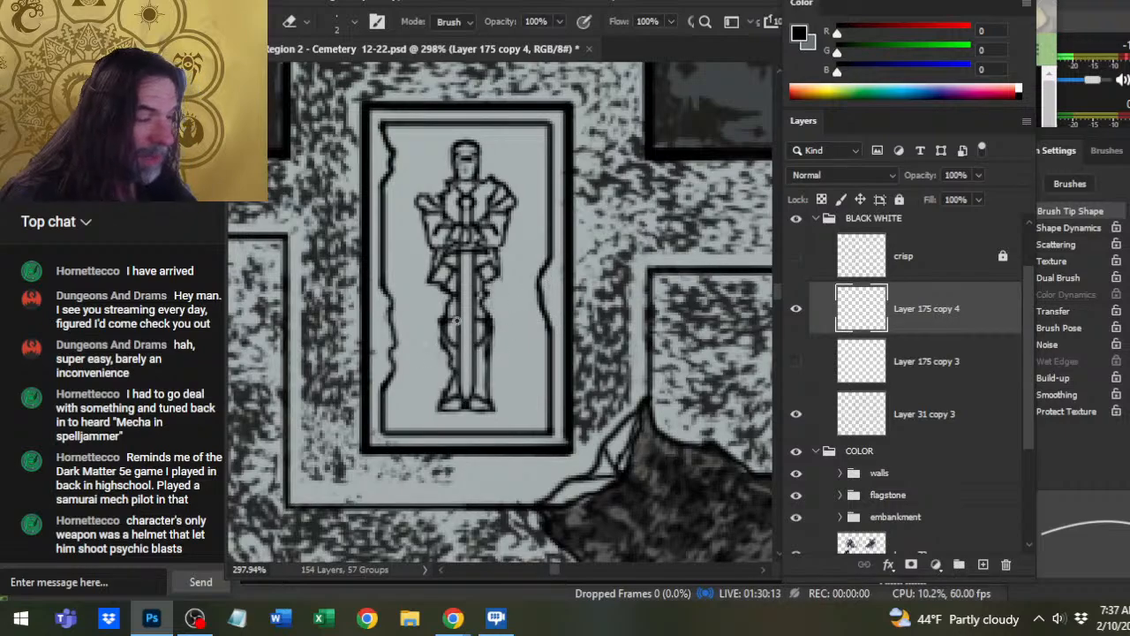
pyautogui.moveTo(549, 276)
pyautogui.mouseDown()
pyautogui.moveTo(540, 291)
pyautogui.moveTo(536, 280)
pyautogui.moveTo(547, 303)
pyautogui.mouseUp()
pyautogui.press('b')
pyautogui.press('e')
pyautogui.moveTo(541, 270); pyautogui.dragTo(536, 279)
pyautogui.press('b')
pyautogui.press('e')
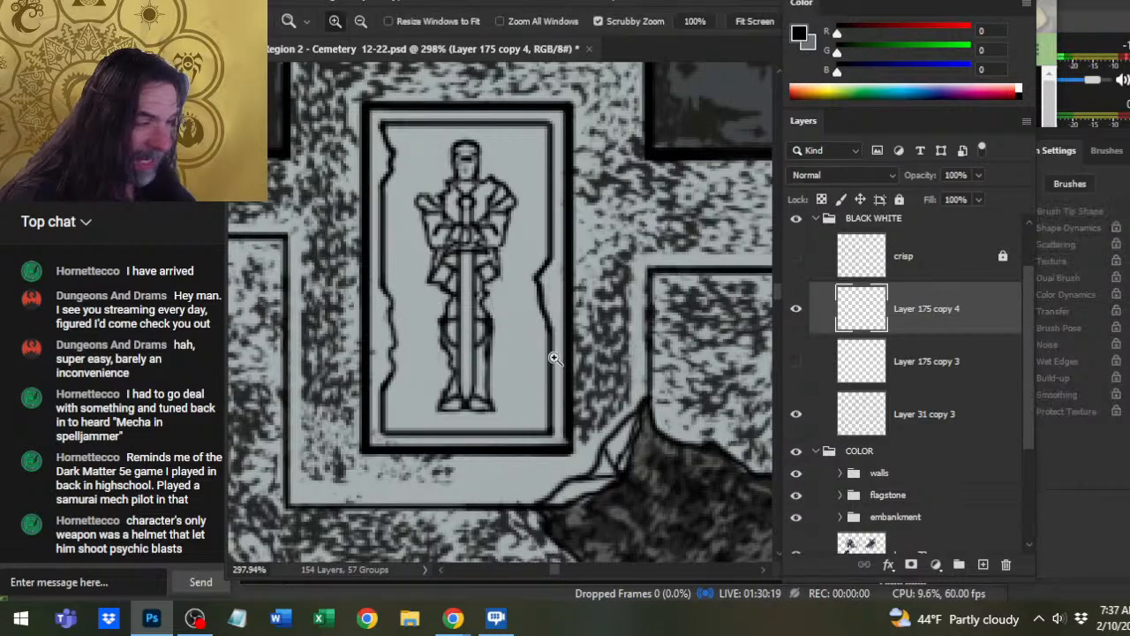
# - Compare the slabs with Layer 175 copy 4 hidden and shown, and delete the old Layer 175 copy 3
pyautogui.moveTo(557, 356); pyautogui.dragTo(538, 384)
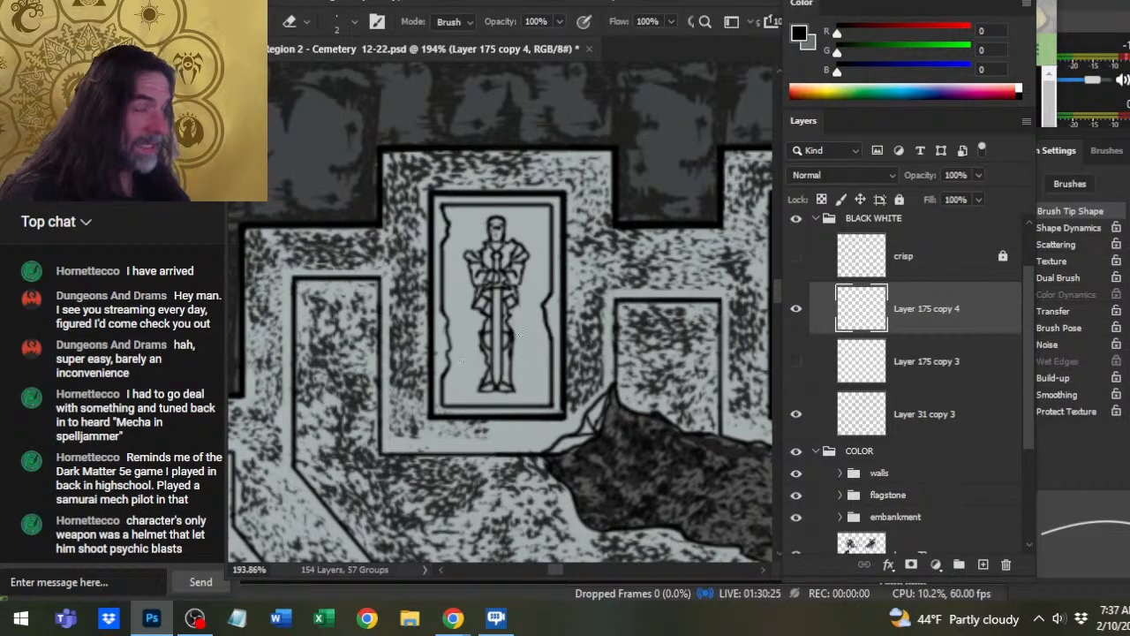
pyautogui.moveTo(519, 335)
pyautogui.mouseDown()
pyautogui.moveTo(495, 353)
pyautogui.moveTo(585, 374)
pyautogui.moveTo(494, 390)
pyautogui.moveTo(520, 399)
pyautogui.mouseUp()
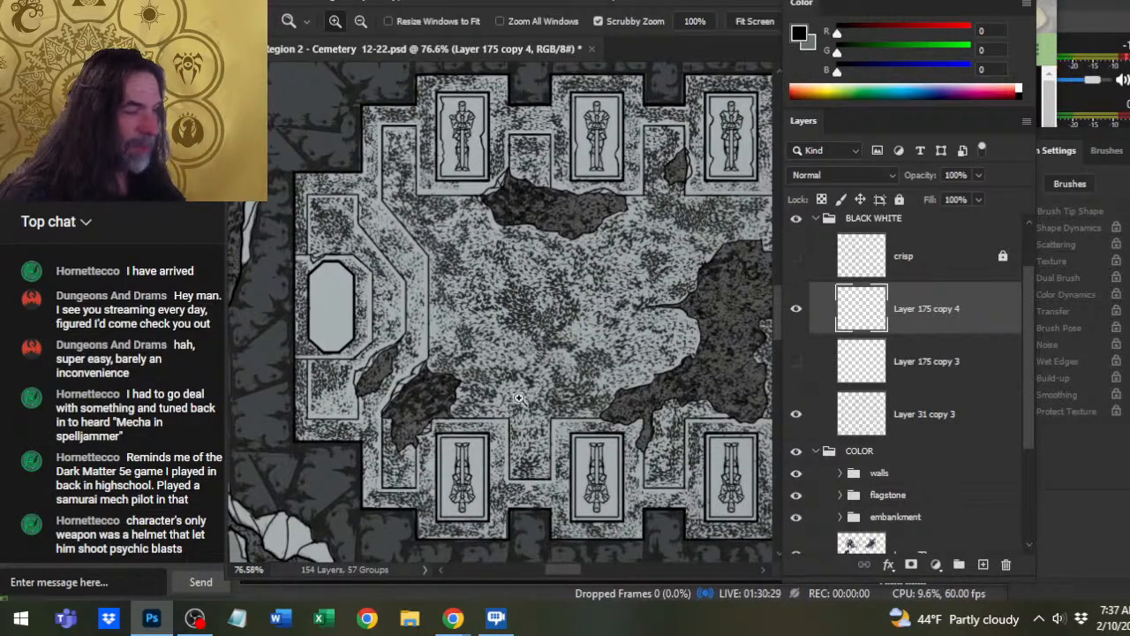
pyautogui.click(796, 309)
pyautogui.click(796, 308)
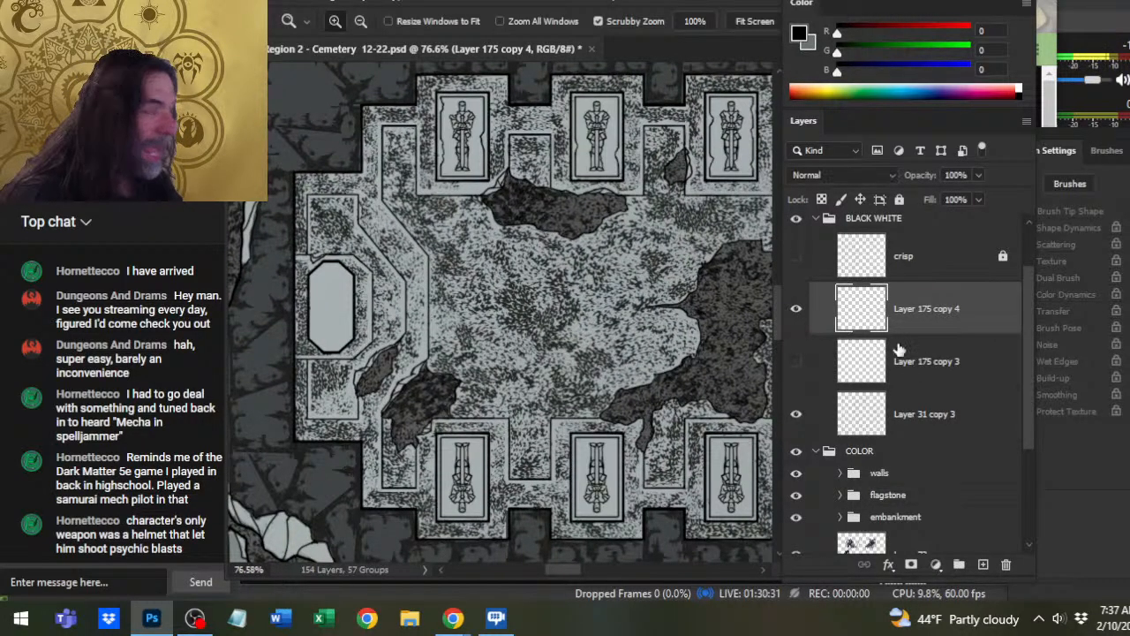
pyautogui.click(940, 369)
pyautogui.press('Delete')
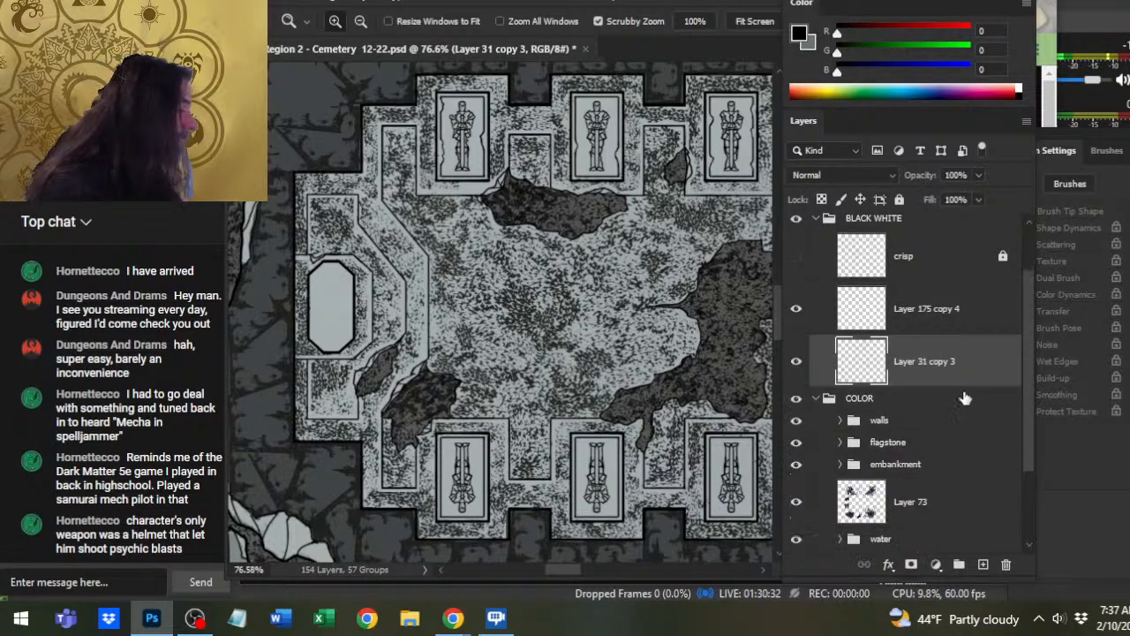
# - Duplicate Layer 175 copy 4 under its default name and hide the original layer as a backup
pyautogui.rightClick(961, 311)
pyautogui.click(887, 56)
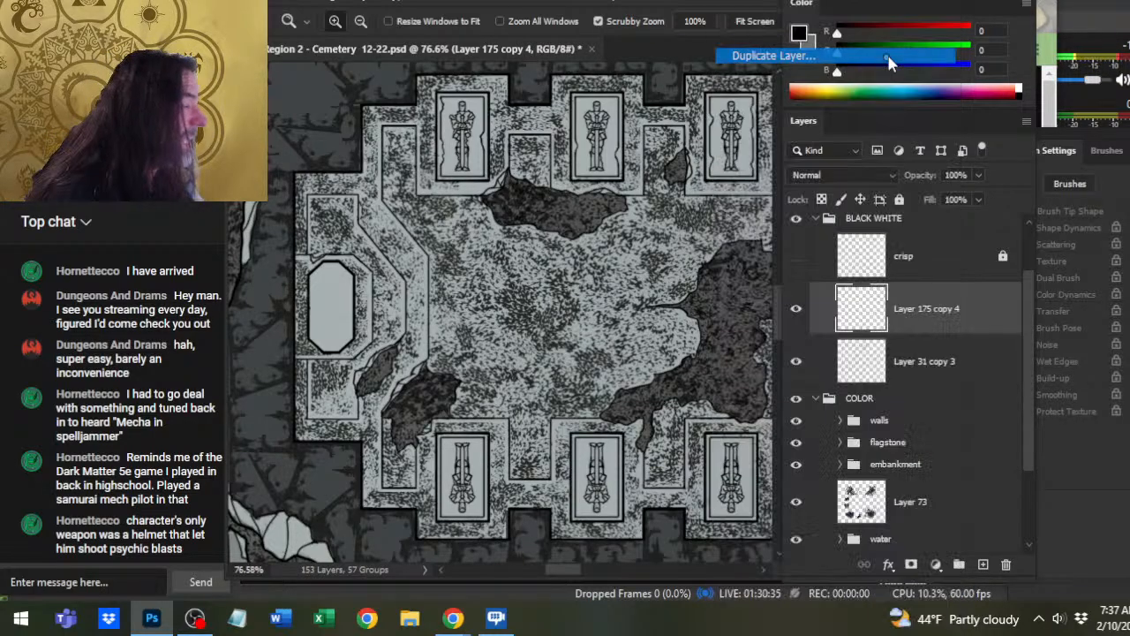
pyautogui.press('Return')
pyautogui.click(795, 361)
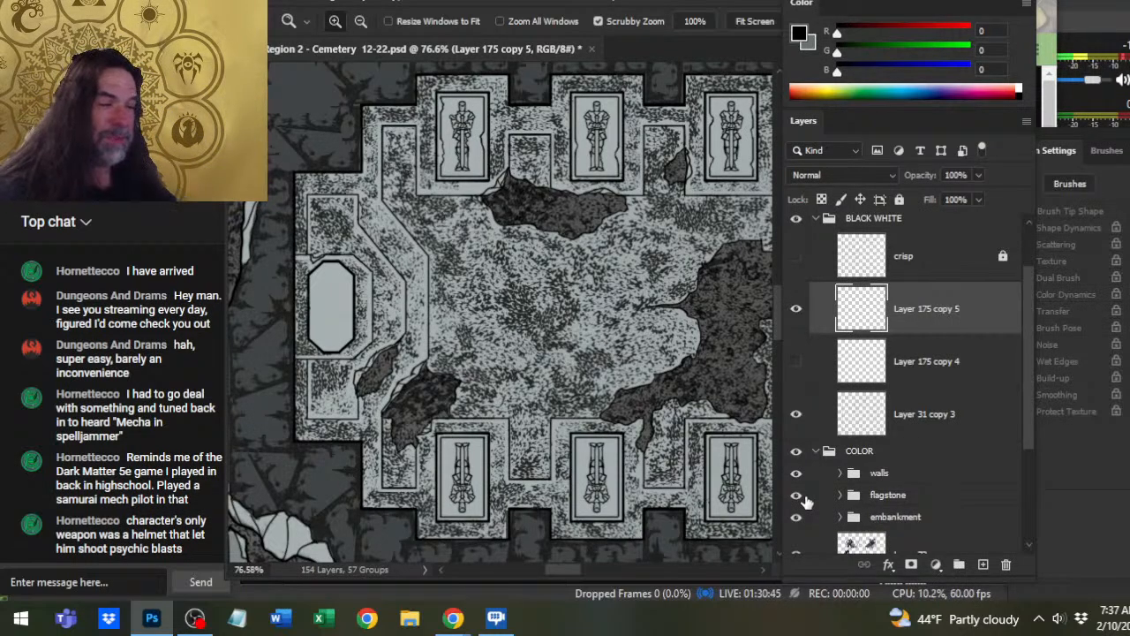
# - On the leftmost slab of the lower row, erase the upside-down knight's left-hand shin outline and redraw it with a notch at the knee
pyautogui.scroll(4, 461, 282)
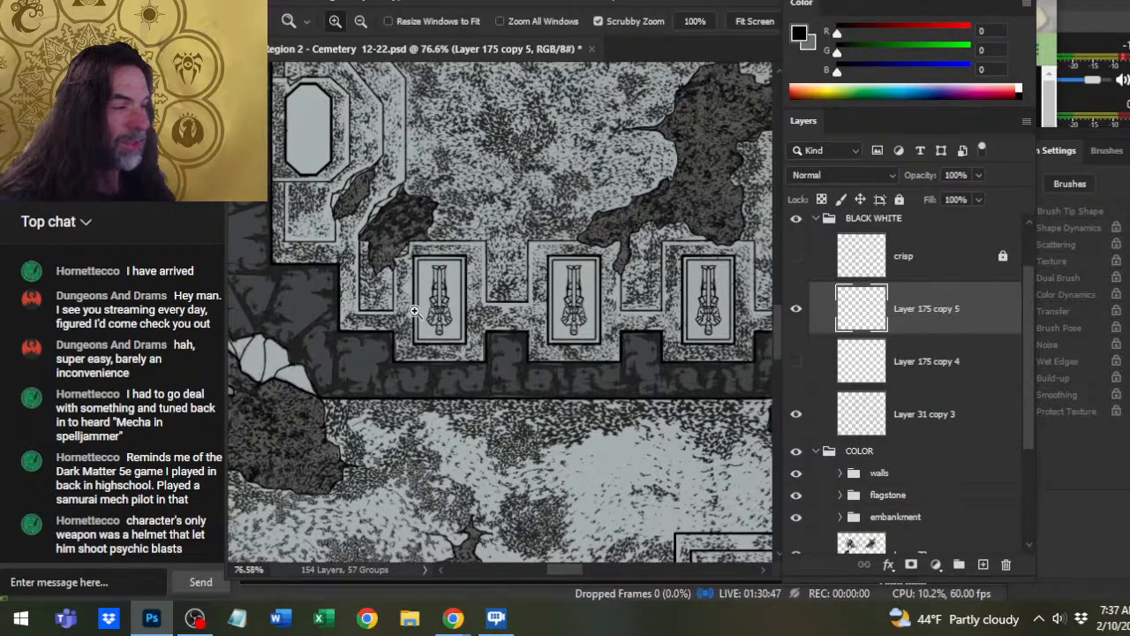
pyautogui.scroll(2, 460, 238)
pyautogui.press('e')
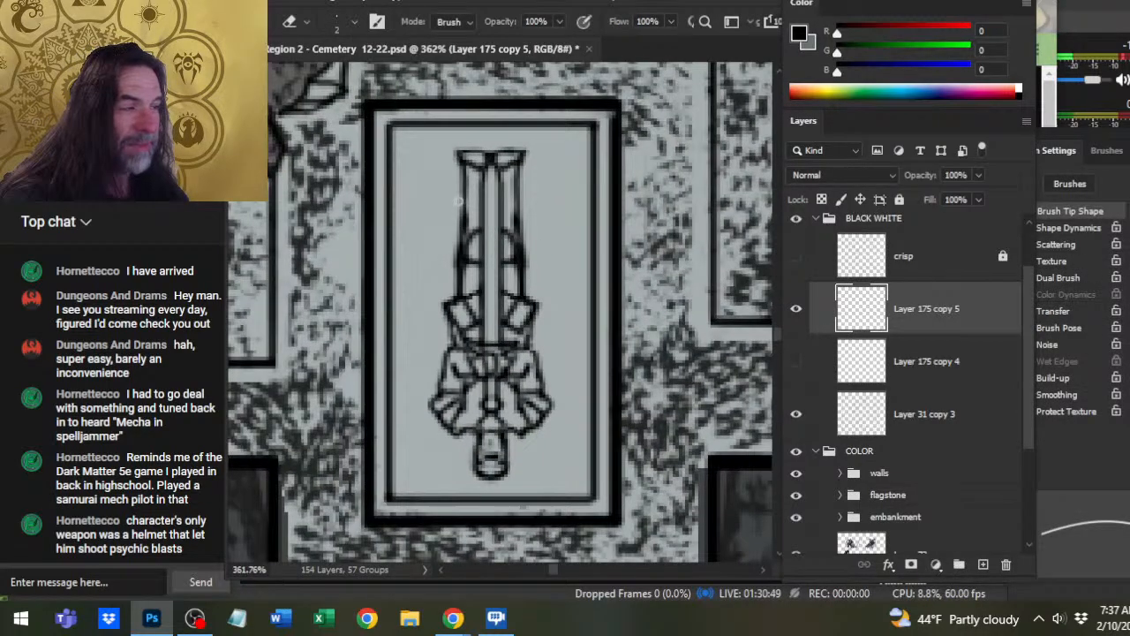
pyautogui.moveTo(461, 228)
pyautogui.mouseDown()
pyautogui.moveTo(459, 258)
pyautogui.moveTo(459, 203)
pyautogui.moveTo(458, 256)
pyautogui.mouseUp()
pyautogui.press('b')
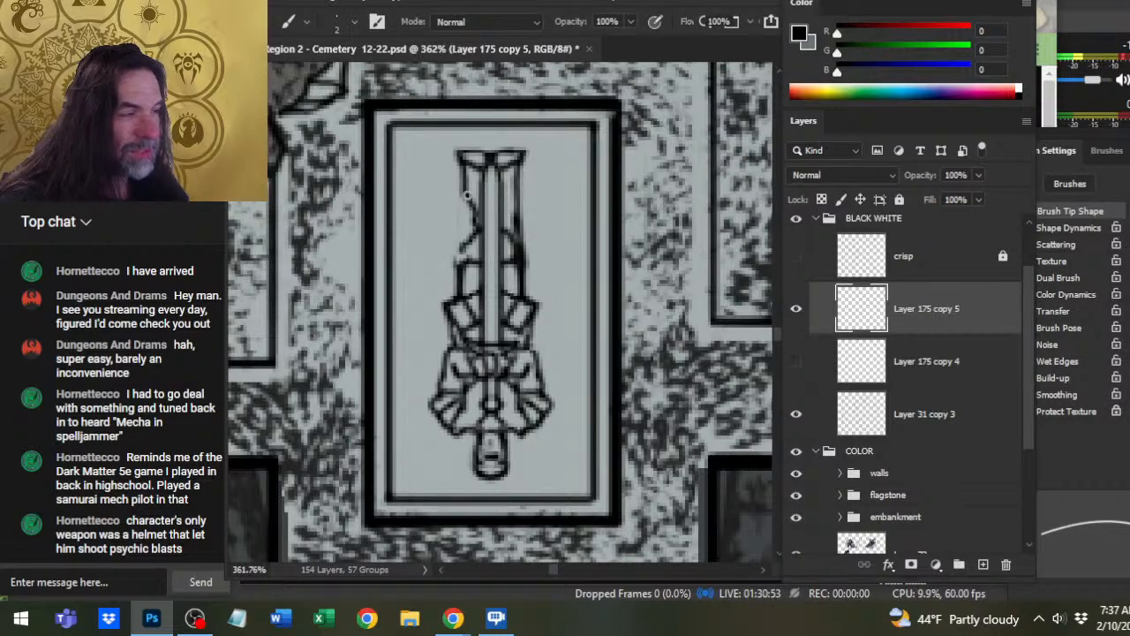
# - Erase this slab's left inner border beside the knight's shin and knee, and redraw it with a smooth, rounded inward chip
pyautogui.press('e')
pyautogui.moveTo(402, 206)
pyautogui.mouseDown()
pyautogui.moveTo(389, 245)
pyautogui.moveTo(387, 221)
pyautogui.moveTo(392, 256)
pyautogui.mouseUp()
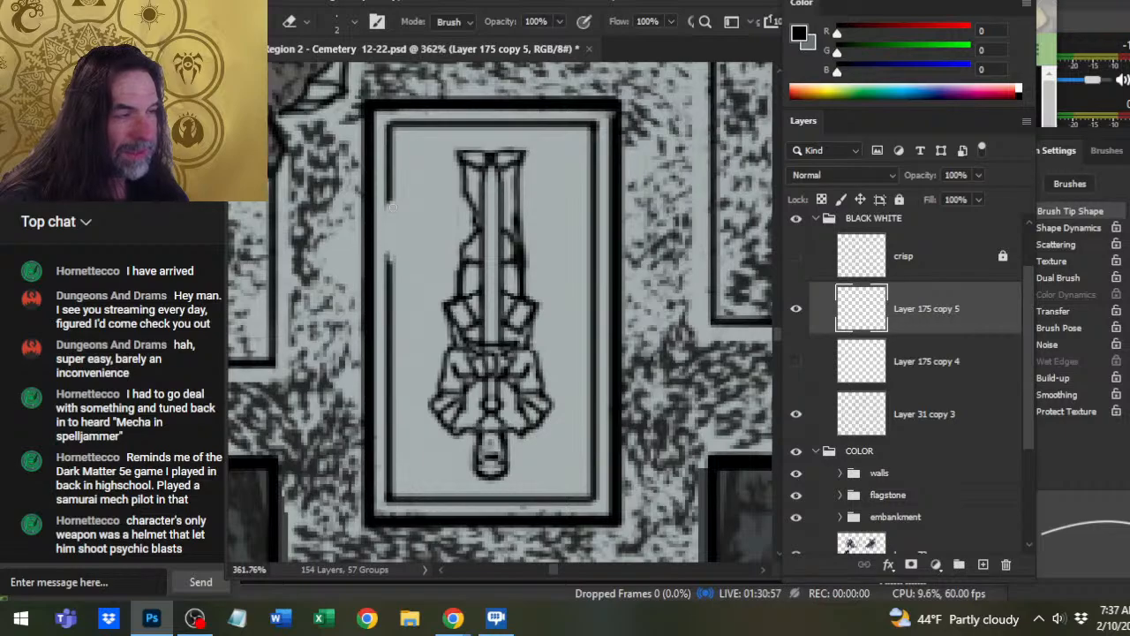
pyautogui.press('b')
pyautogui.moveTo(391, 198)
pyautogui.mouseDown()
pyautogui.moveTo(408, 232)
pyautogui.moveTo(406, 254)
pyautogui.moveTo(388, 265)
pyautogui.mouseUp()
pyautogui.press('e')
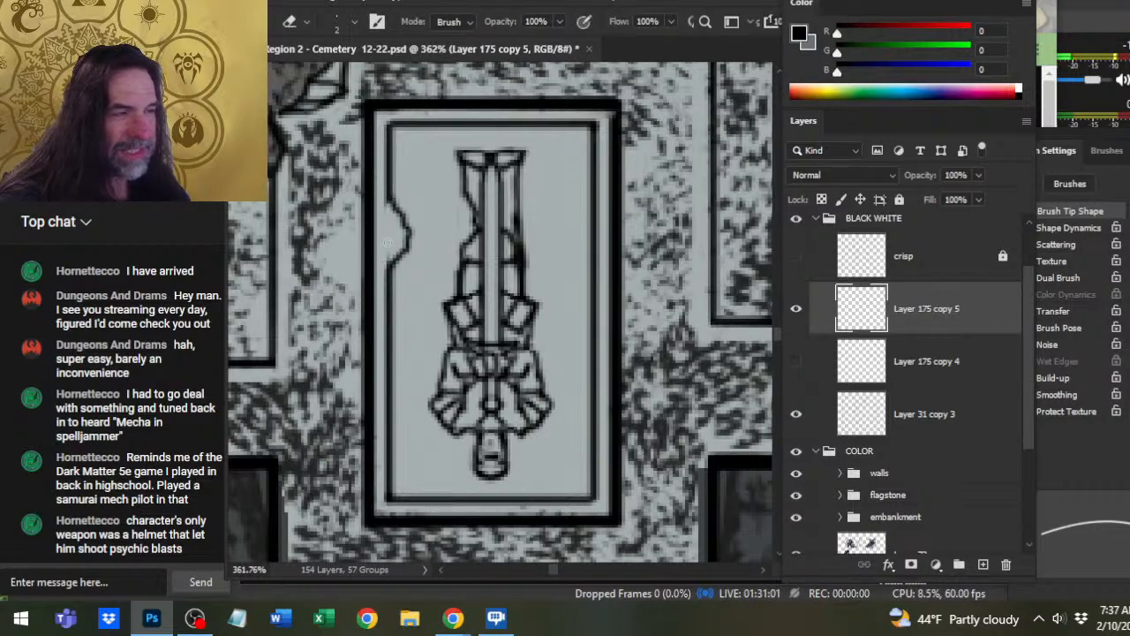
pyautogui.press('b')
pyautogui.moveTo(387, 198)
pyautogui.mouseDown()
pyautogui.moveTo(408, 238)
pyautogui.moveTo(388, 267)
pyautogui.mouseUp()
pyautogui.press('e')
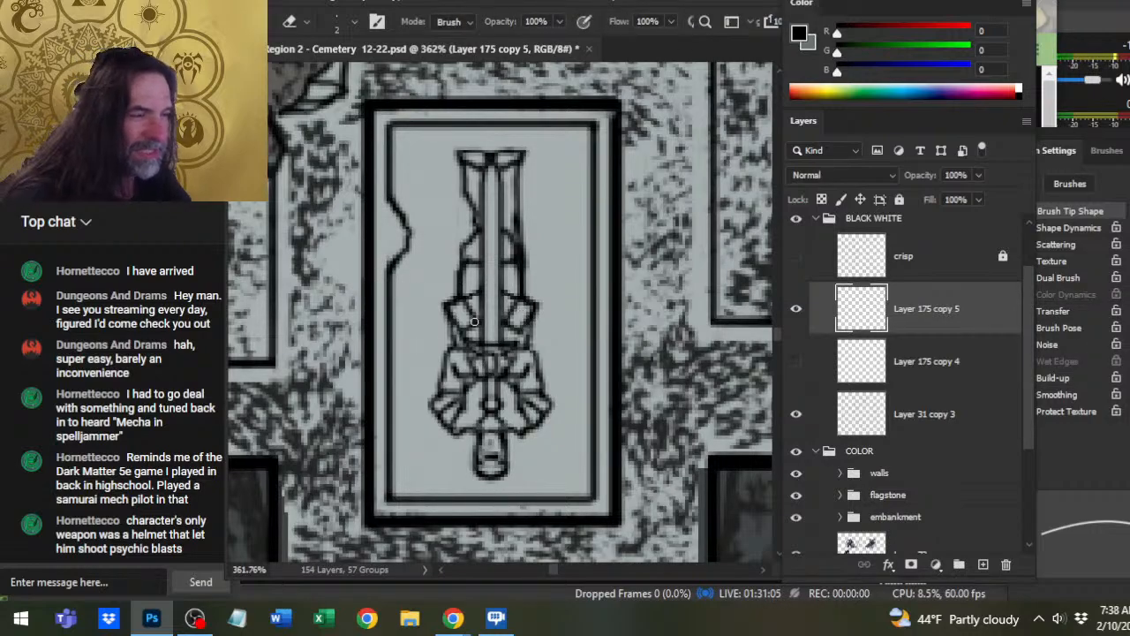
pyautogui.moveTo(407, 243); pyautogui.dragTo(402, 221)
pyautogui.press('b')
pyautogui.press('e')
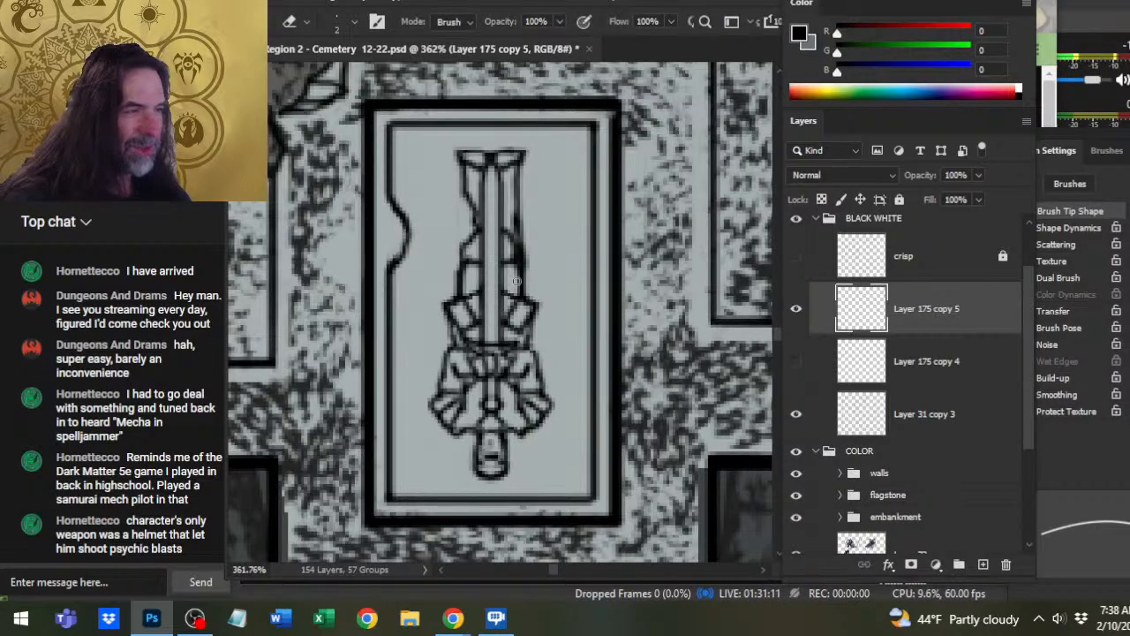
# - Erase the outer line of this upside-down knight's right-hand arm and redraw it closer to the body with a worn contour
pyautogui.press('z')
pyautogui.moveTo(578, 264); pyautogui.dragTo(530, 261)
pyautogui.moveTo(560, 360); pyautogui.dragTo(618, 362)
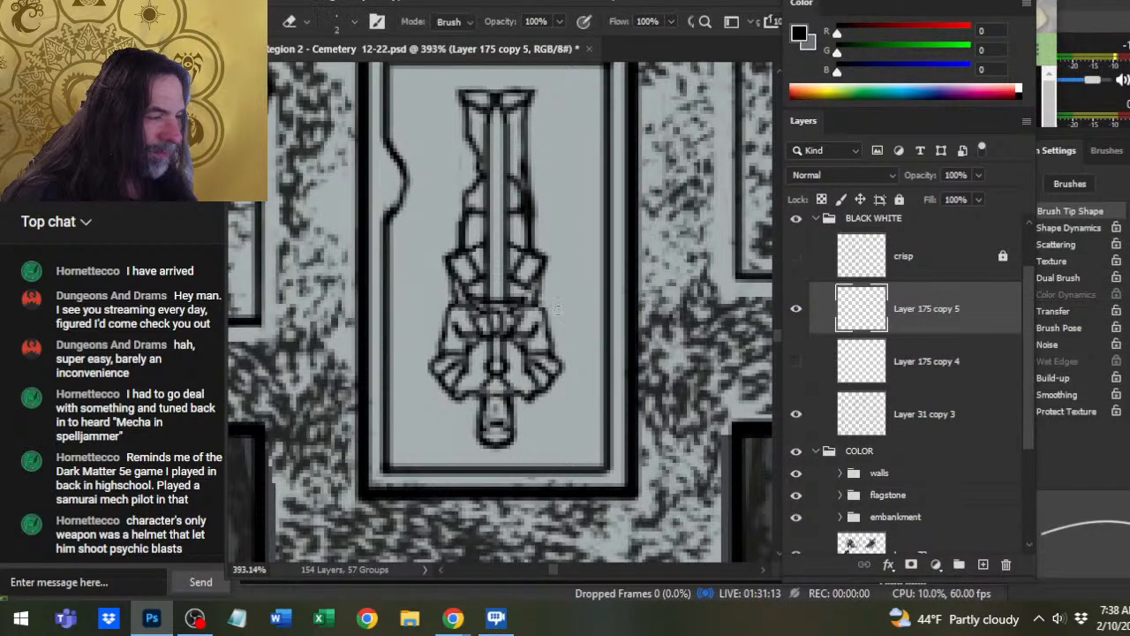
pyautogui.press('b')
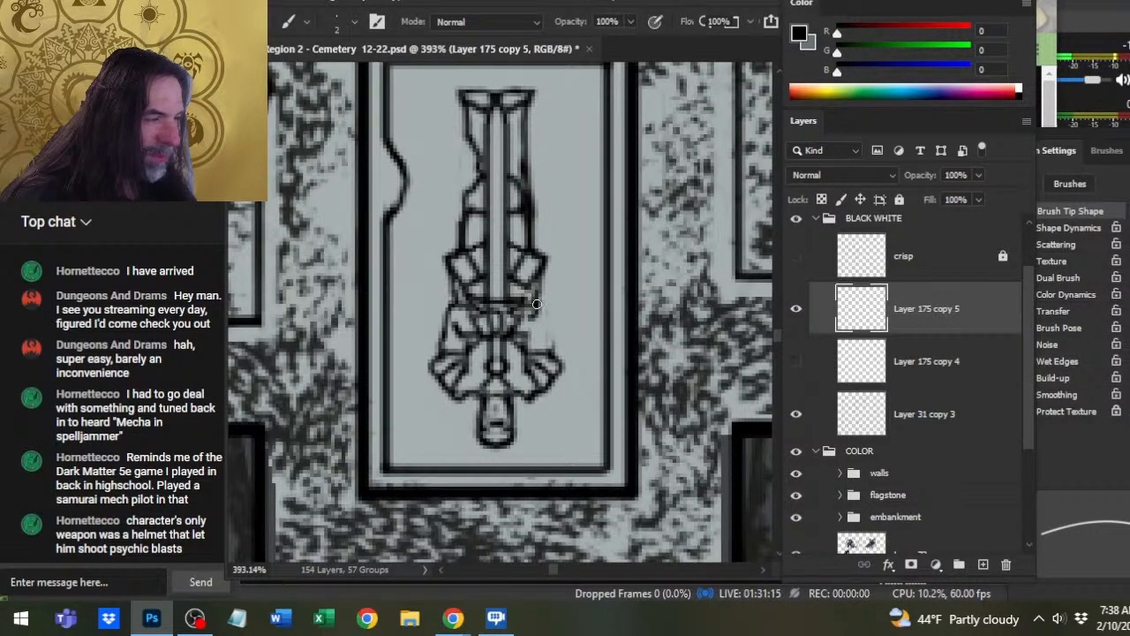
pyautogui.press('e')
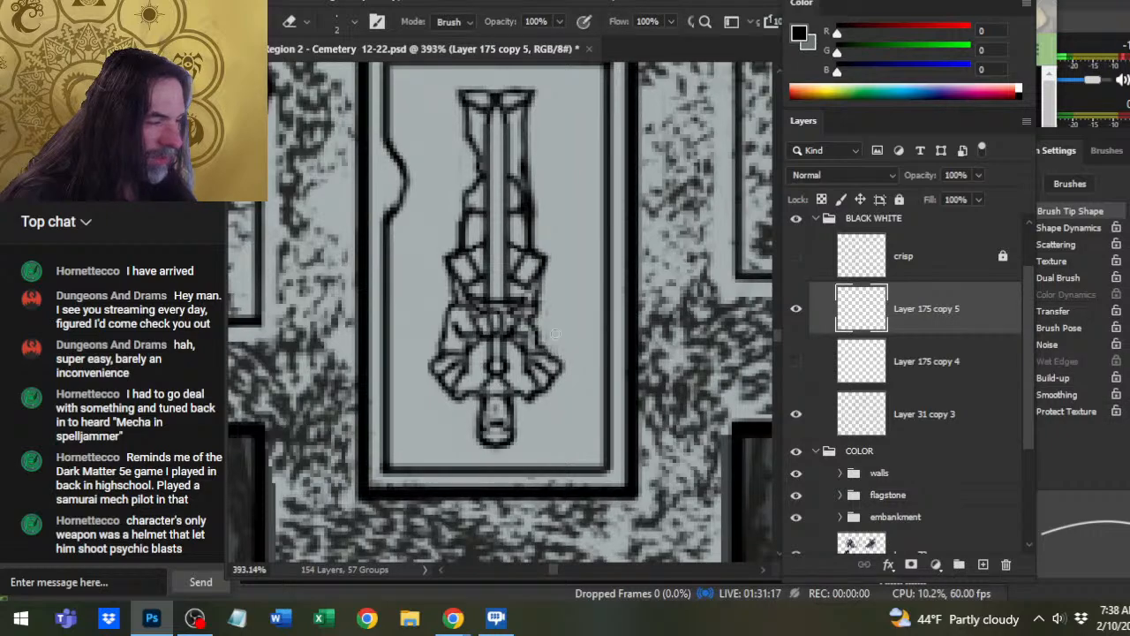
# - Erase the outer tip of this knight's right-hand shoulder plate and redraw it narrower with a chipped edge
pyautogui.press('b')
pyautogui.press('e')
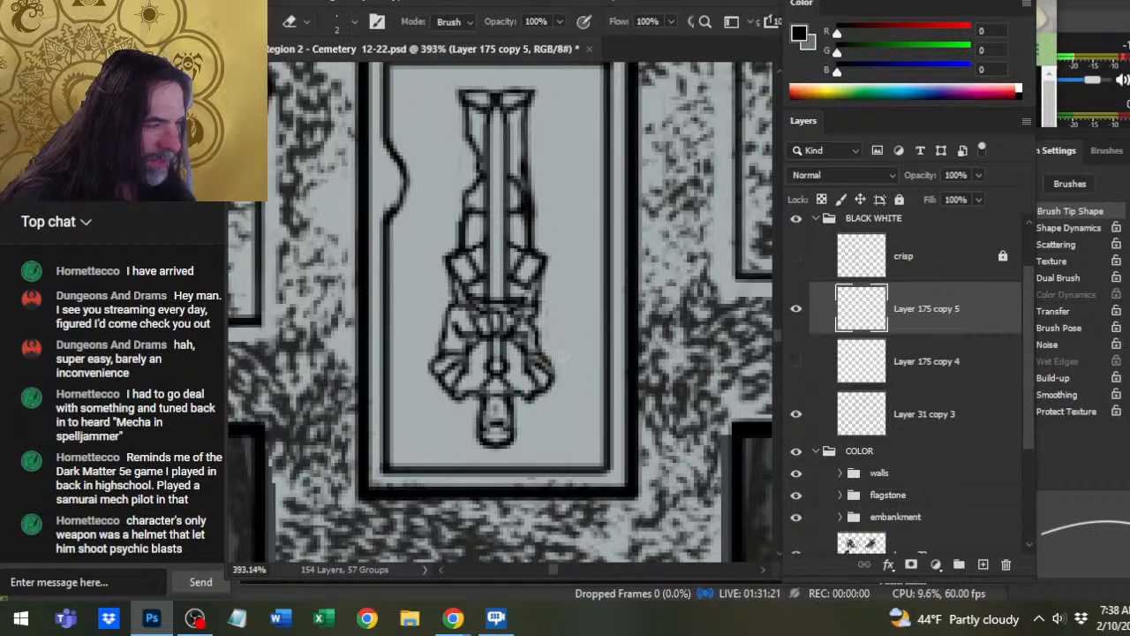
pyautogui.press('b')
pyautogui.press('e')
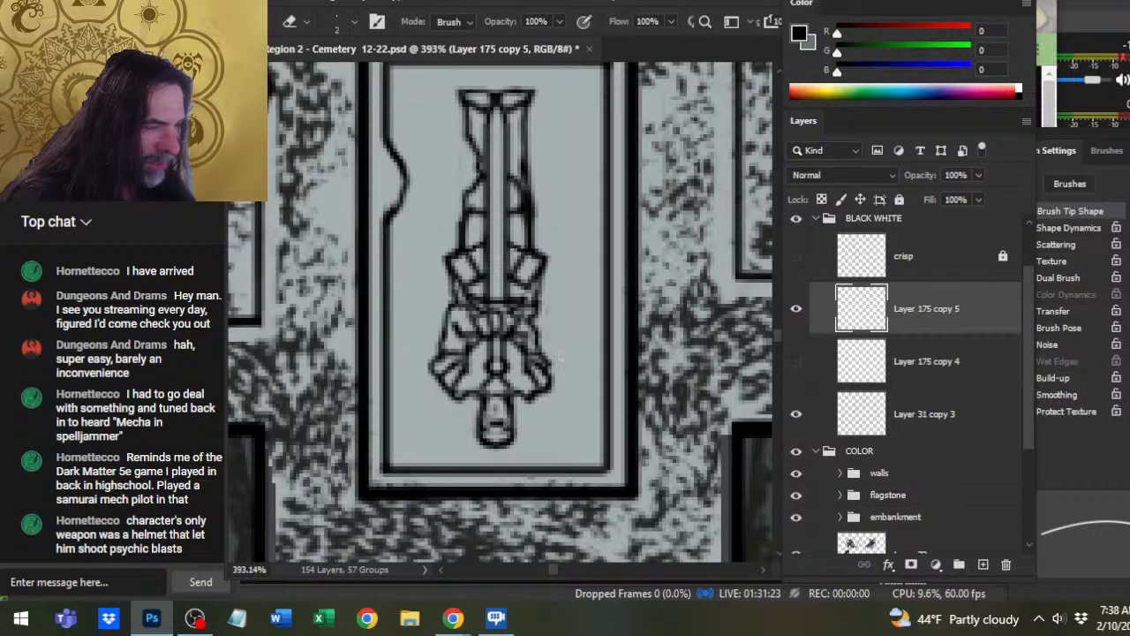
# - Erase this slab's right-hand inner border beside the upside-down knight's shoulder and redraw it with a small inward notch
pyautogui.moveTo(611, 364)
pyautogui.mouseDown()
pyautogui.moveTo(605, 385)
pyautogui.moveTo(598, 372)
pyautogui.moveTo(608, 405)
pyautogui.mouseUp()
pyautogui.press('b')
pyautogui.press('e')
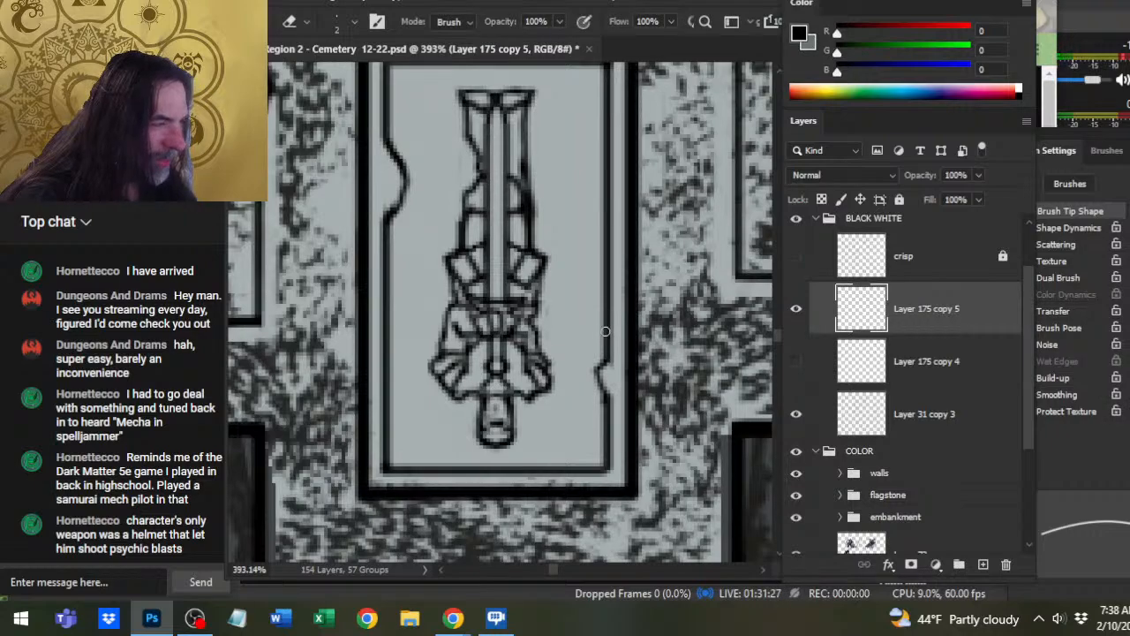
# - Erase the inner border just above that notch and redraw it with a second jagged chip beside the knight's waist
pyautogui.moveTo(605, 331)
pyautogui.mouseDown()
pyautogui.moveTo(621, 350)
pyautogui.moveTo(607, 296)
pyautogui.moveTo(612, 349)
pyautogui.moveTo(609, 325)
pyautogui.moveTo(601, 347)
pyautogui.moveTo(589, 304)
pyautogui.moveTo(606, 361)
pyautogui.mouseUp()
pyautogui.press('b')
pyautogui.press('e')
pyautogui.press('b')
pyautogui.press('e')
pyautogui.press('b')
pyautogui.press('e')
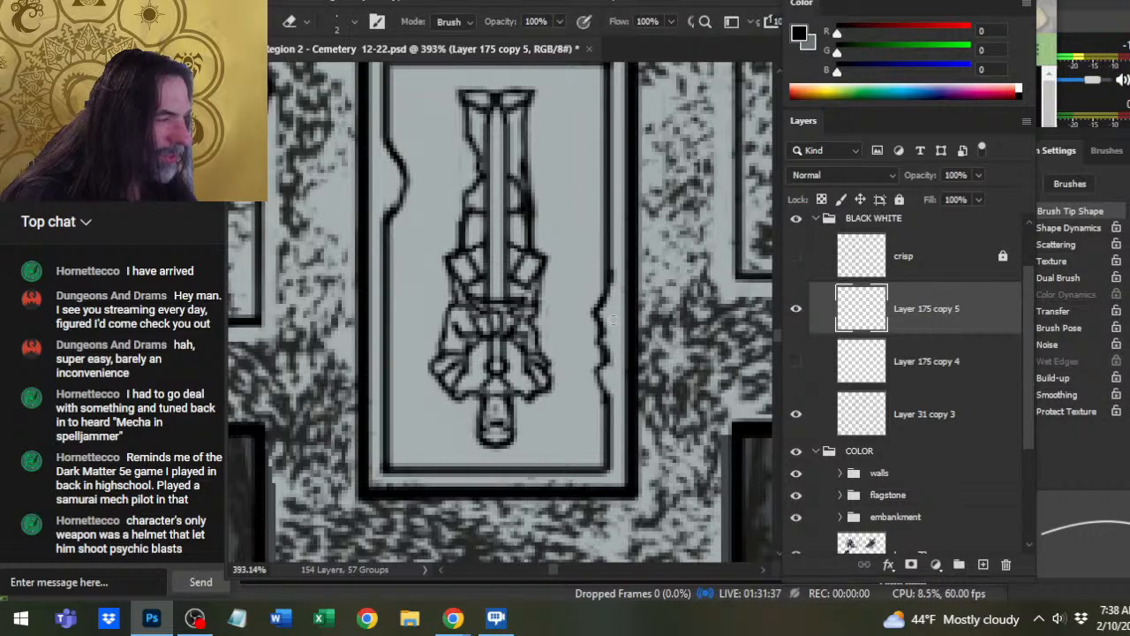
pyautogui.press('b')
pyautogui.moveTo(609, 244)
pyautogui.mouseDown()
pyautogui.moveTo(608, 298)
pyautogui.moveTo(611, 229)
pyautogui.moveTo(613, 267)
pyautogui.mouseUp()
pyautogui.press('e')
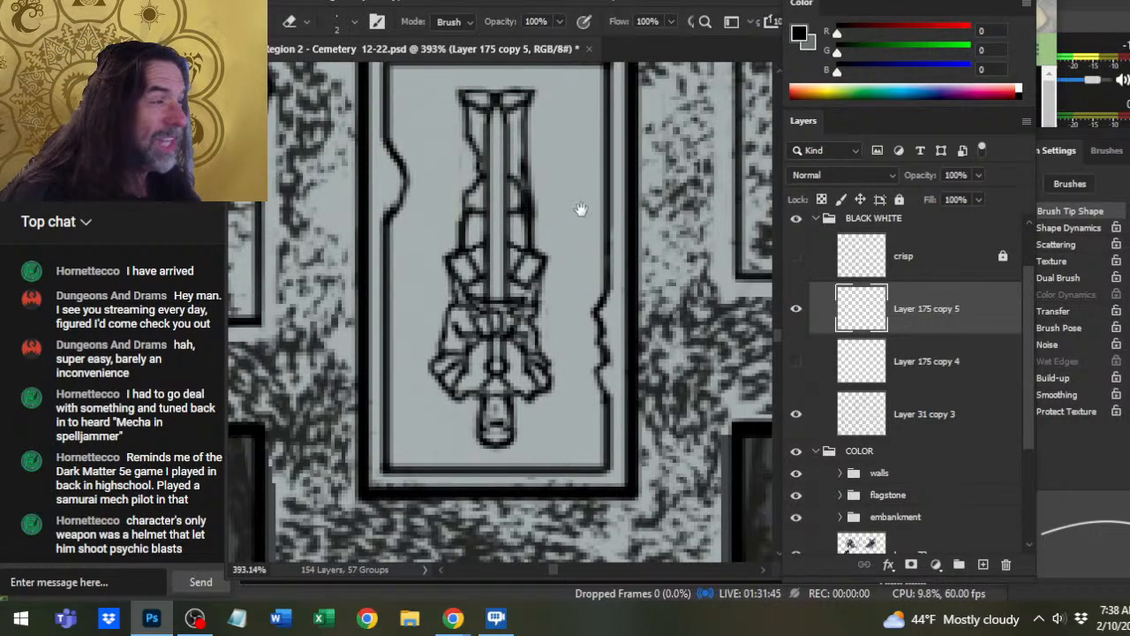
# - Erase the outer part of the knight's left-hand foot and redraw the foot and ankle with a broken edge
pyautogui.moveTo(581, 209); pyautogui.dragTo(618, 317)
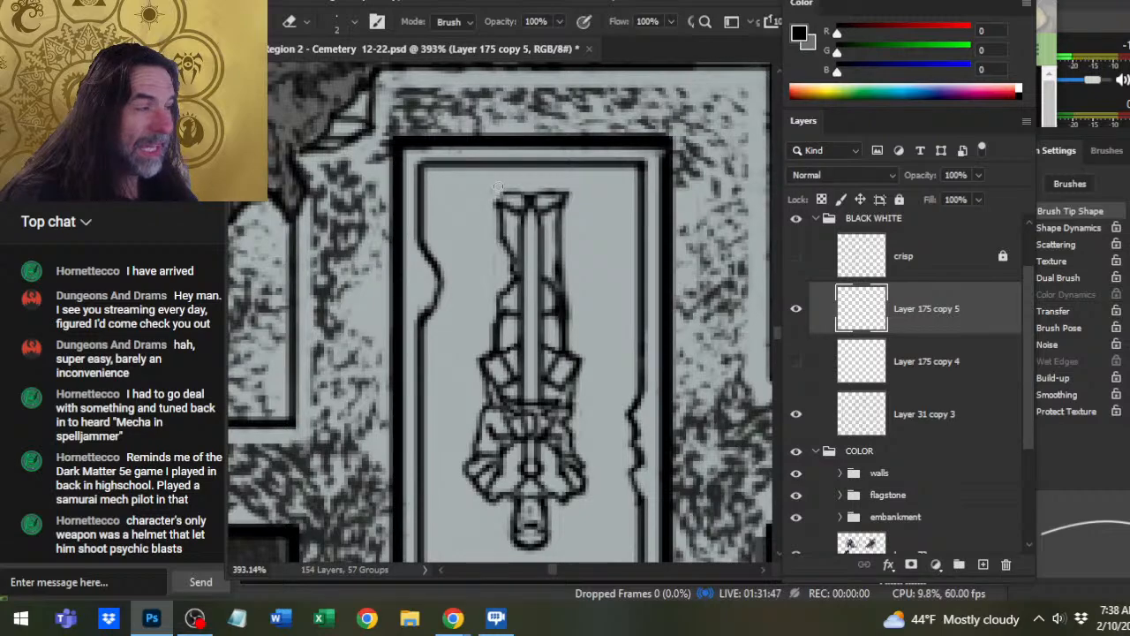
pyautogui.moveTo(498, 190)
pyautogui.mouseDown()
pyautogui.moveTo(500, 214)
pyautogui.moveTo(511, 210)
pyautogui.moveTo(502, 227)
pyautogui.mouseUp()
pyautogui.press('b')
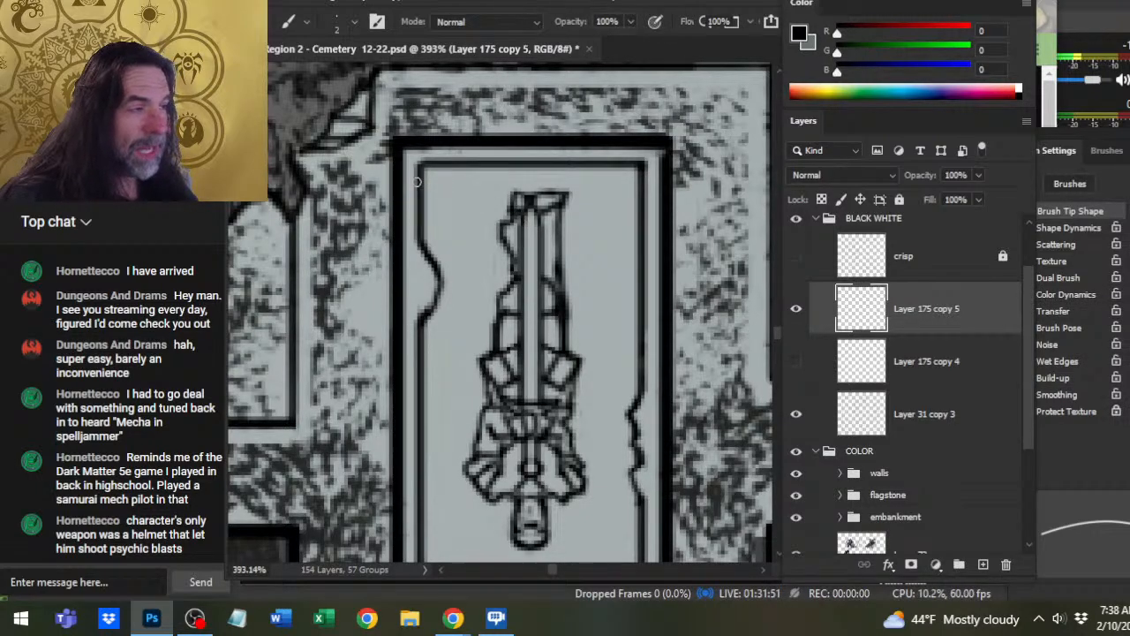
# - Erase part of the slab's upper inner border near its left corner and redraw it with a deep, pointed chip
pyautogui.press('e')
pyautogui.moveTo(467, 163)
pyautogui.mouseDown()
pyautogui.moveTo(442, 163)
pyautogui.moveTo(461, 163)
pyautogui.moveTo(455, 192)
pyautogui.moveTo(477, 187)
pyautogui.moveTo(480, 170)
pyautogui.moveTo(476, 189)
pyautogui.moveTo(454, 190)
pyautogui.mouseUp()
pyautogui.press('b')
pyautogui.press('e')
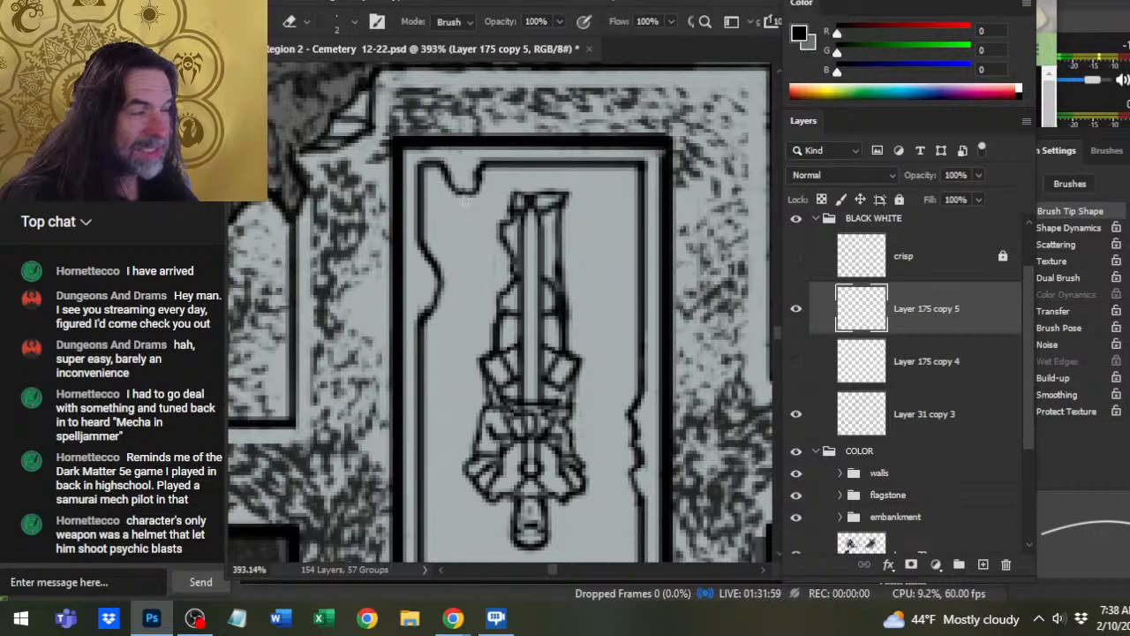
pyautogui.press('b')
pyautogui.moveTo(461, 189)
pyautogui.mouseDown()
pyautogui.moveTo(477, 200)
pyautogui.moveTo(484, 180)
pyautogui.mouseUp()
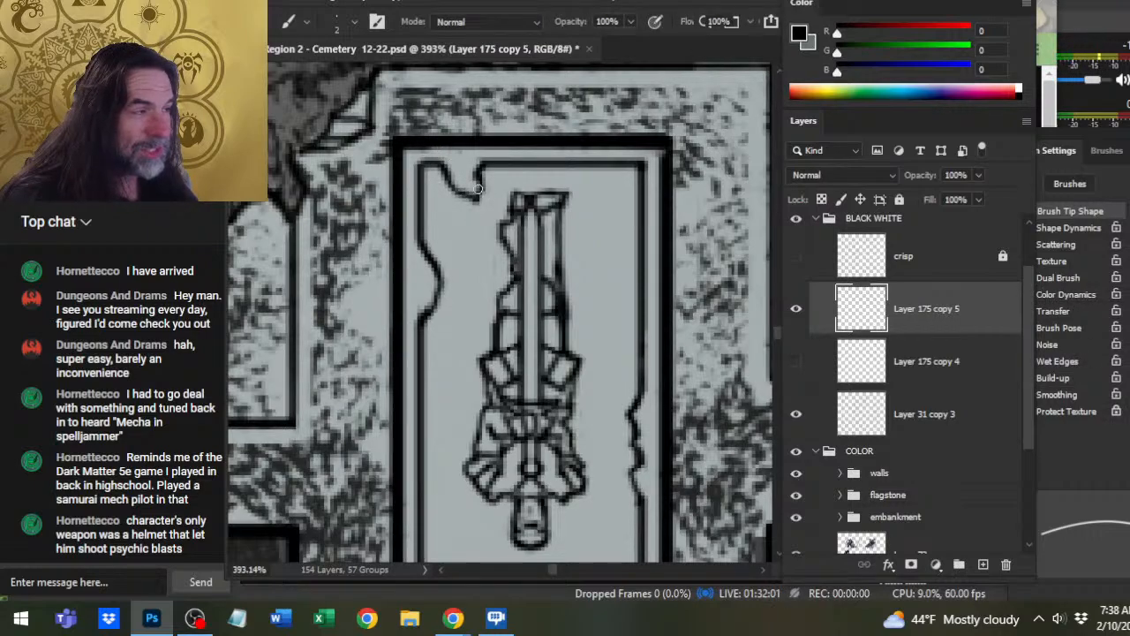
pyautogui.press('e')
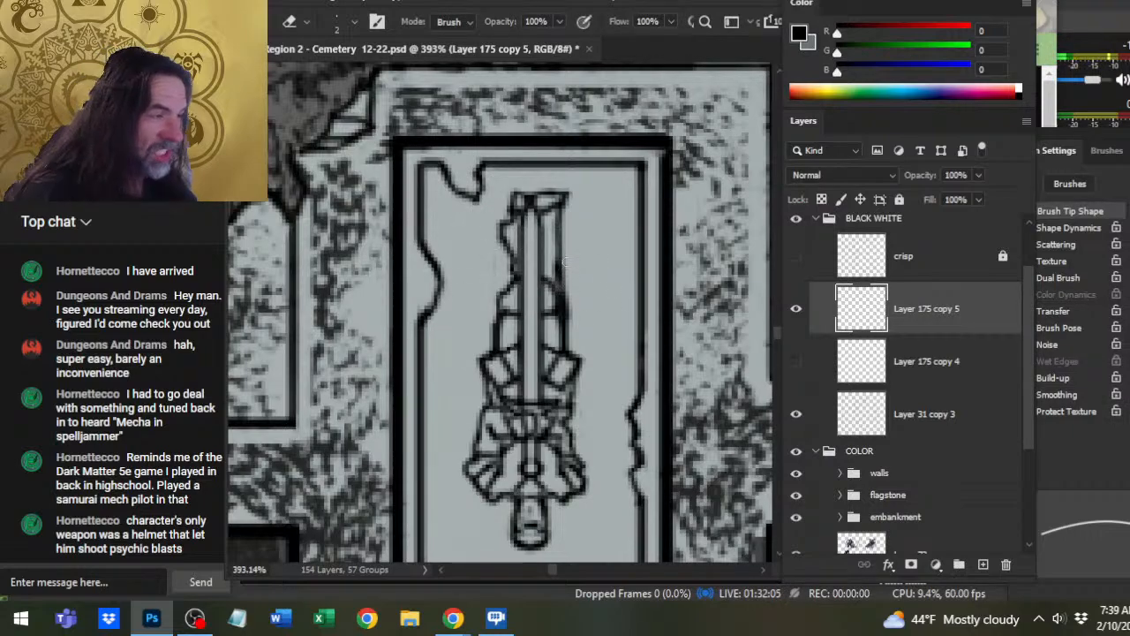
# - Erase the knight's right-hand shin outline near the knee and redraw it pinched in toward the sword blade
pyautogui.moveTo(549, 279)
pyautogui.mouseDown()
pyautogui.moveTo(560, 292)
pyautogui.moveTo(564, 276)
pyautogui.moveTo(555, 268)
pyautogui.moveTo(546, 286)
pyautogui.moveTo(554, 311)
pyautogui.mouseUp()
pyautogui.press('b')
pyautogui.press('e')
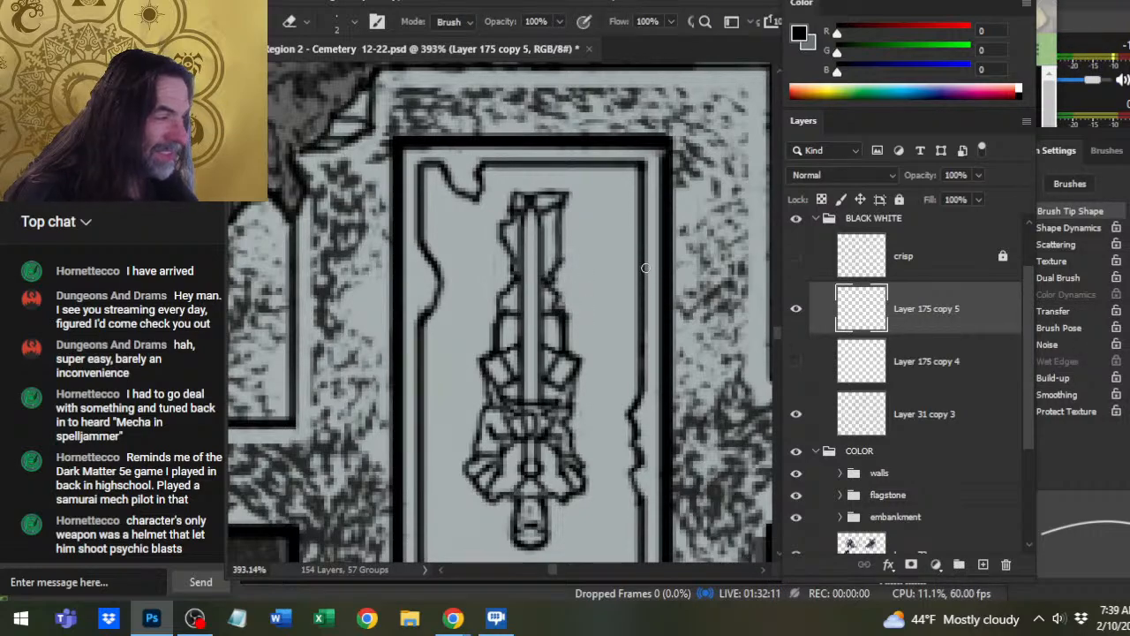
# - Erase the right-hand inner border beside the knight's knee and redraw it with an inward chip
pyautogui.moveTo(646, 267)
pyautogui.mouseDown()
pyautogui.moveTo(642, 287)
pyautogui.moveTo(643, 258)
pyautogui.moveTo(625, 275)
pyautogui.moveTo(644, 309)
pyautogui.mouseUp()
pyautogui.press('b')
pyautogui.press('e')
pyautogui.press('b')
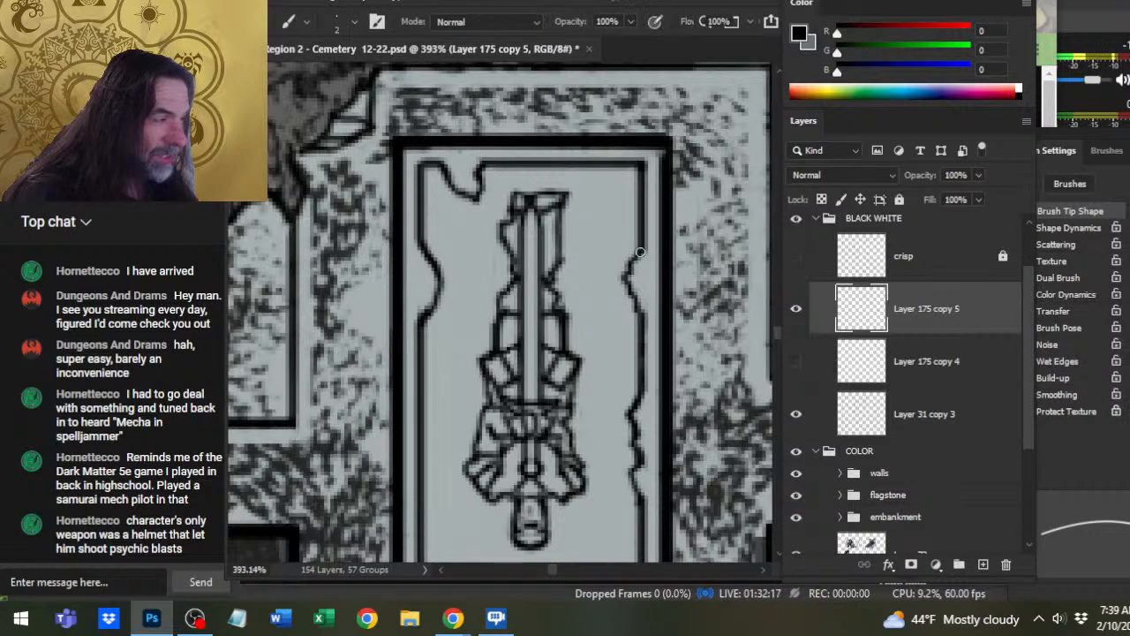
pyautogui.moveTo(642, 251)
pyautogui.mouseDown()
pyautogui.moveTo(629, 281)
pyautogui.moveTo(644, 322)
pyautogui.moveTo(634, 306)
pyautogui.moveTo(654, 313)
pyautogui.mouseUp()
pyautogui.press('e')
pyautogui.press('b')
pyautogui.press('e')
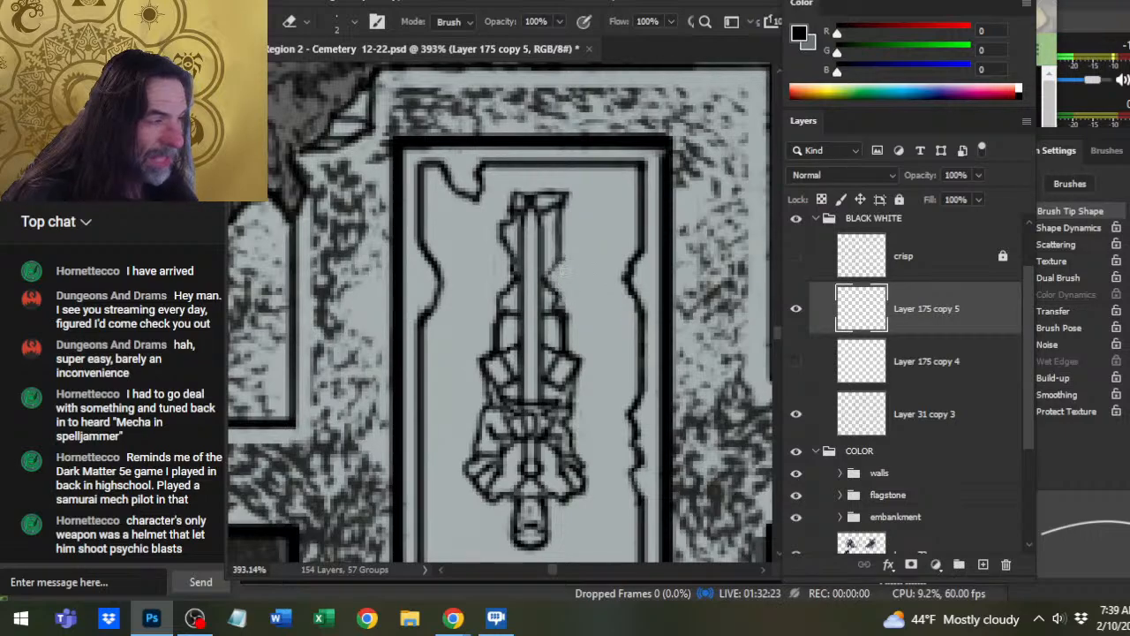
# - Touch up the knight's right-hand knee and thigh outline with small erasures and redrawn, uneven lines
pyautogui.press('b')
pyautogui.press('e')
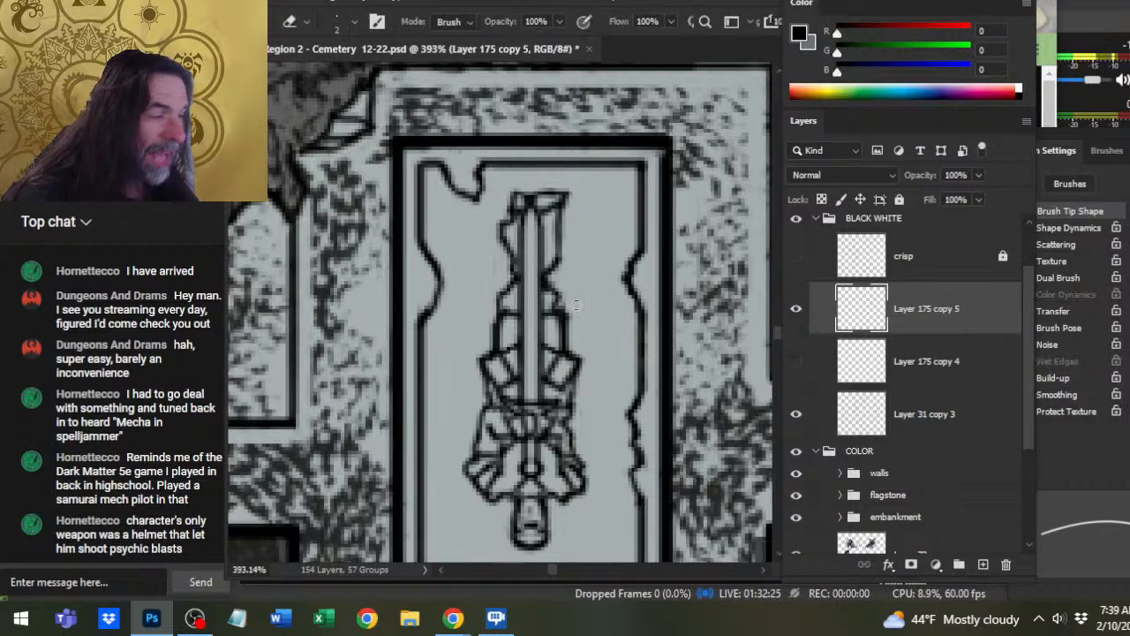
pyautogui.press('b')
pyautogui.press('e')
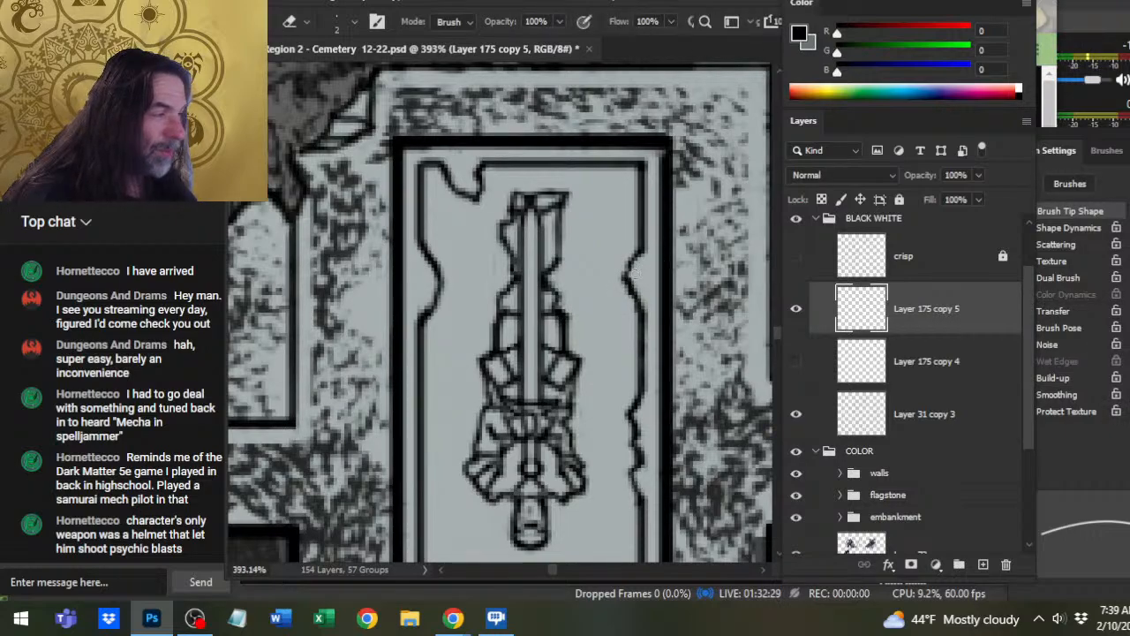
# - Refine the right-hand border chip beside the knee, trimming its line and redrawing it with a more angular, jagged edge
pyautogui.press('b')
pyautogui.press('e')
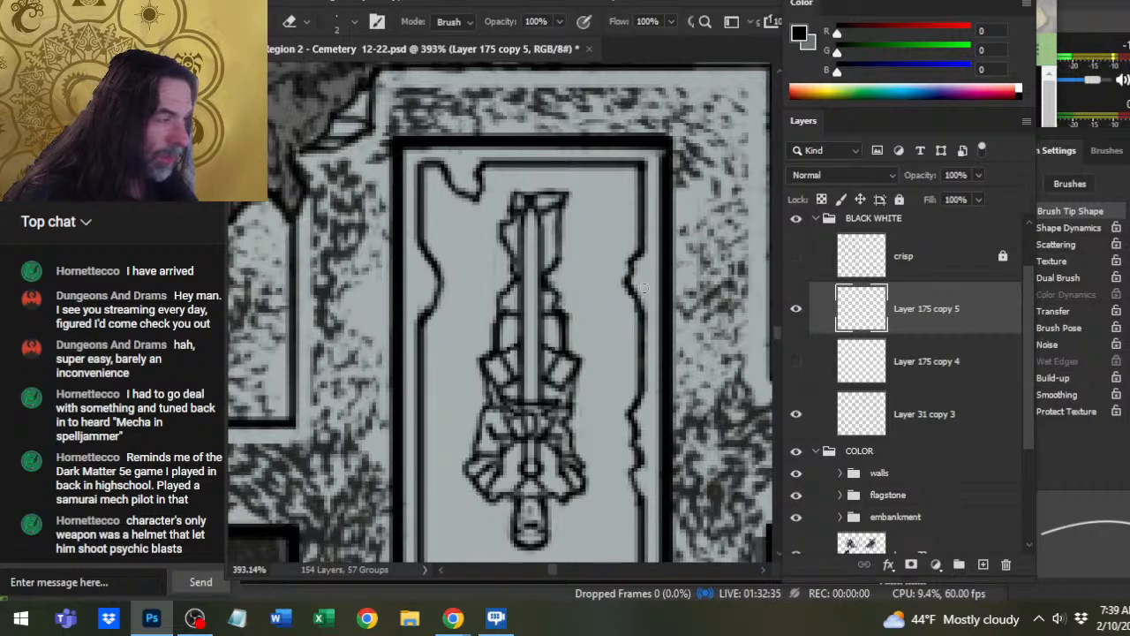
pyautogui.press('b')
pyautogui.moveTo(627, 270); pyautogui.dragTo(629, 287)
pyautogui.press('e')
pyautogui.press('b')
pyautogui.moveTo(646, 326); pyautogui.dragTo(647, 338)
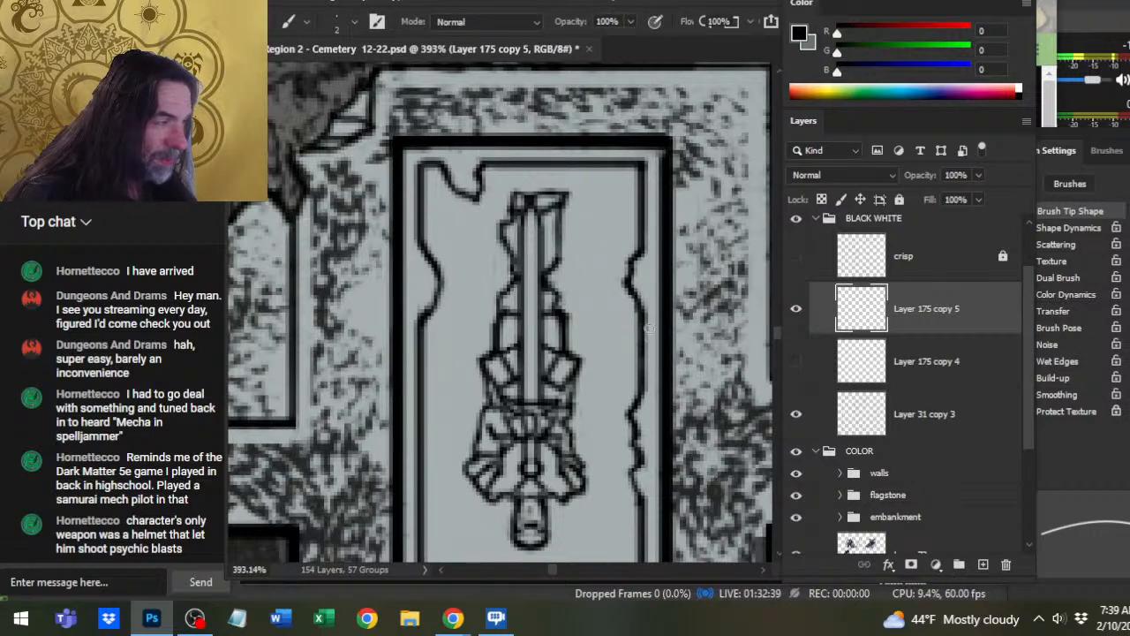
pyautogui.press('e')
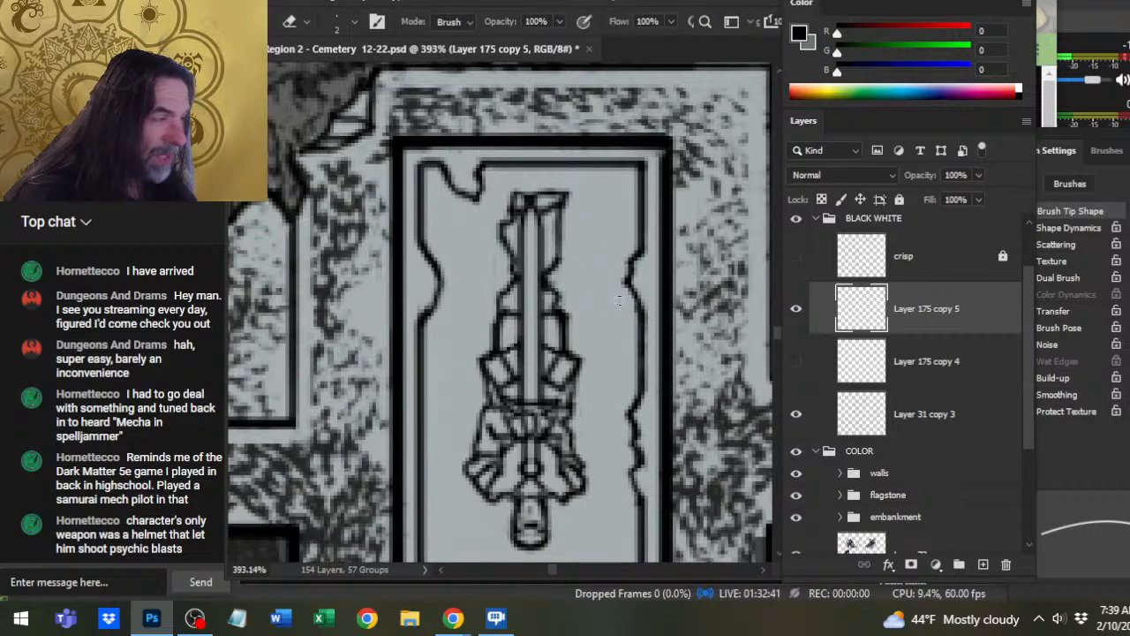
pyautogui.press('b')
pyautogui.moveTo(628, 273); pyautogui.dragTo(633, 296)
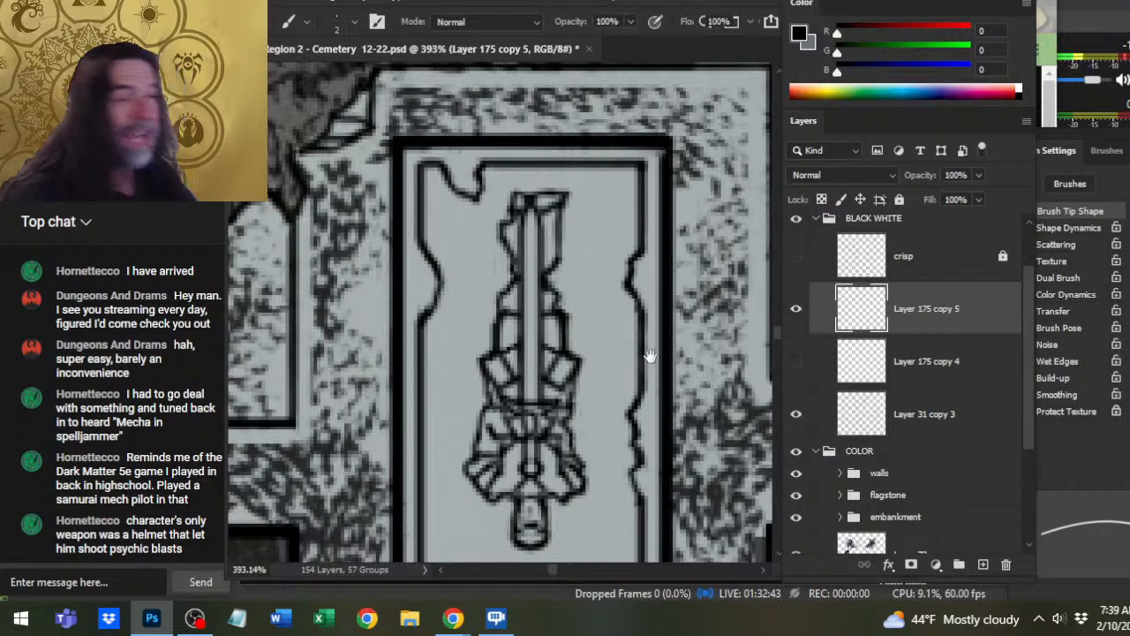
# - Thin and reshape the two lower chips in the right-hand inner border beside the knight's arm and shoulder
pyautogui.moveTo(643, 335); pyautogui.dragTo(642, 241)
pyautogui.press('e')
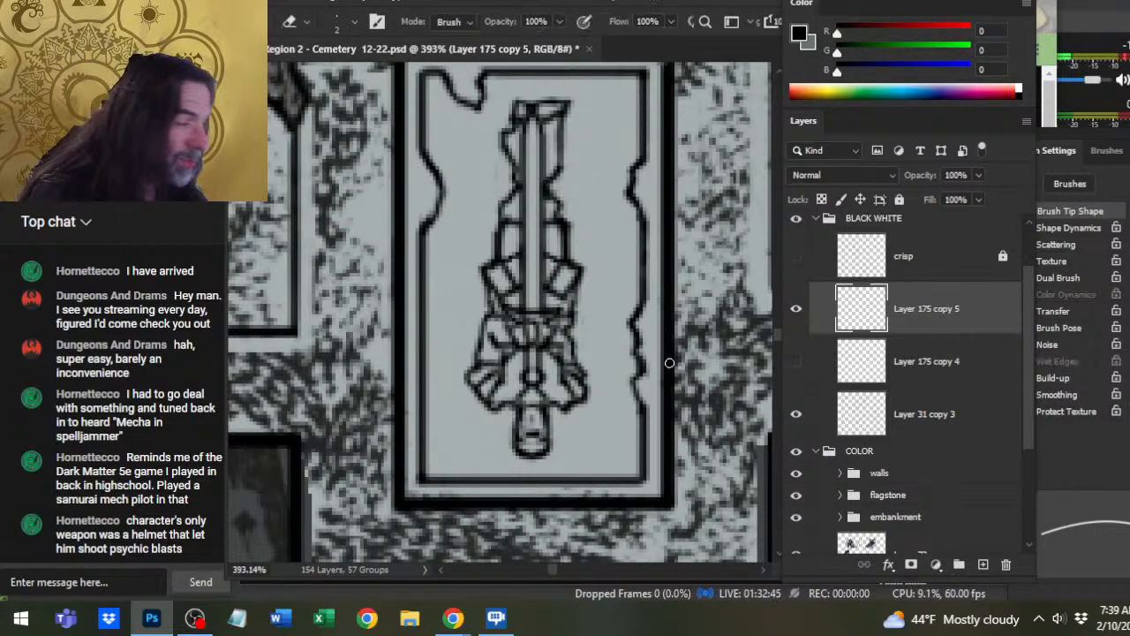
pyautogui.moveTo(637, 330); pyautogui.dragTo(642, 371)
pyautogui.press('b')
pyautogui.press('e')
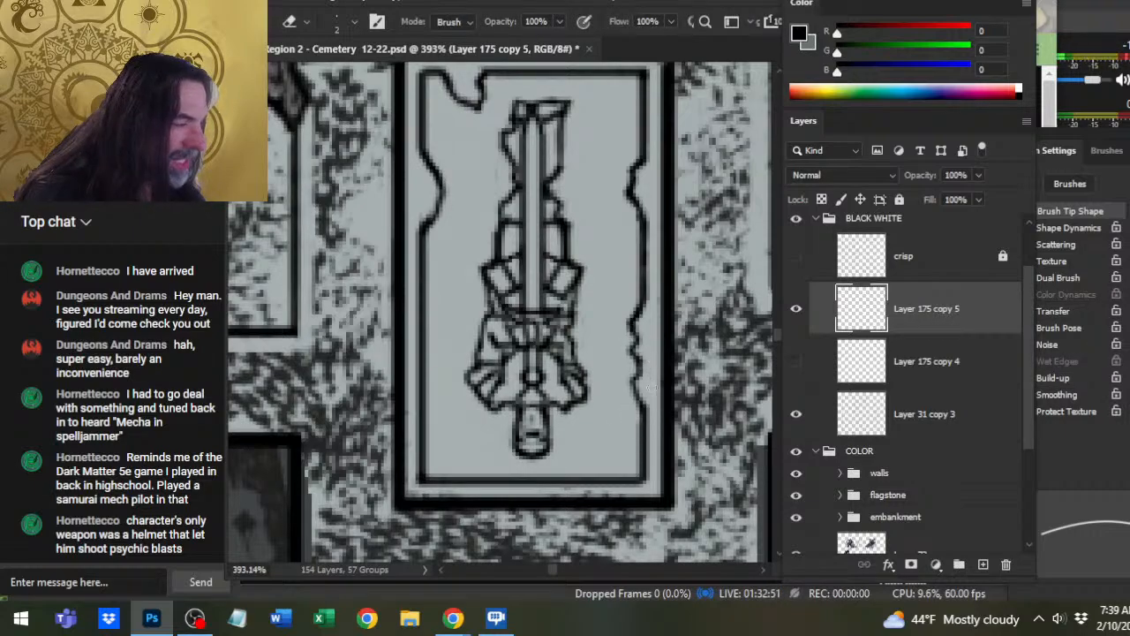
pyautogui.press('b')
pyautogui.moveTo(632, 355); pyautogui.dragTo(632, 390)
pyautogui.press('e')
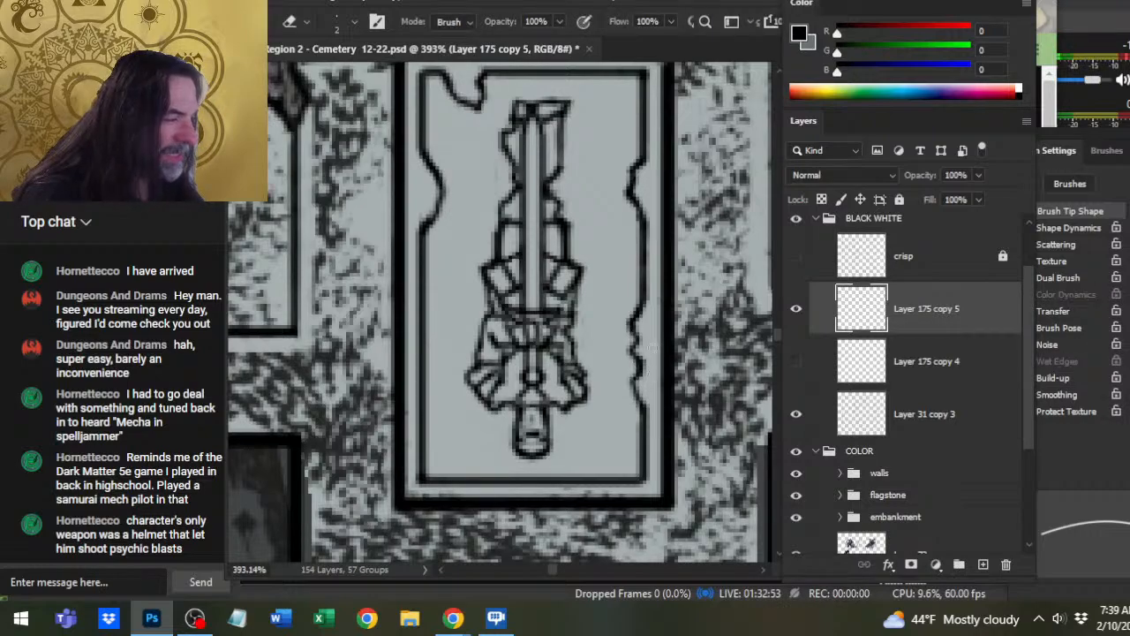
# - Erase the upper of these two chips and redraw it as a deeper, wider break in the right-hand inner border
pyautogui.moveTo(646, 316)
pyautogui.mouseDown()
pyautogui.moveTo(634, 346)
pyautogui.moveTo(628, 331)
pyautogui.moveTo(636, 378)
pyautogui.moveTo(646, 327)
pyautogui.moveTo(629, 320)
pyautogui.moveTo(630, 362)
pyautogui.moveTo(643, 344)
pyautogui.moveTo(624, 371)
pyautogui.moveTo(622, 340)
pyautogui.moveTo(629, 365)
pyautogui.mouseUp()
pyautogui.press('b')
pyautogui.press('e')
pyautogui.press('b')
pyautogui.press('e')
pyautogui.press('b')
pyautogui.press('e')
pyautogui.press('b')
pyautogui.press('e')
pyautogui.press('b')
pyautogui.press('e')
pyautogui.press('b')
pyautogui.press('e')
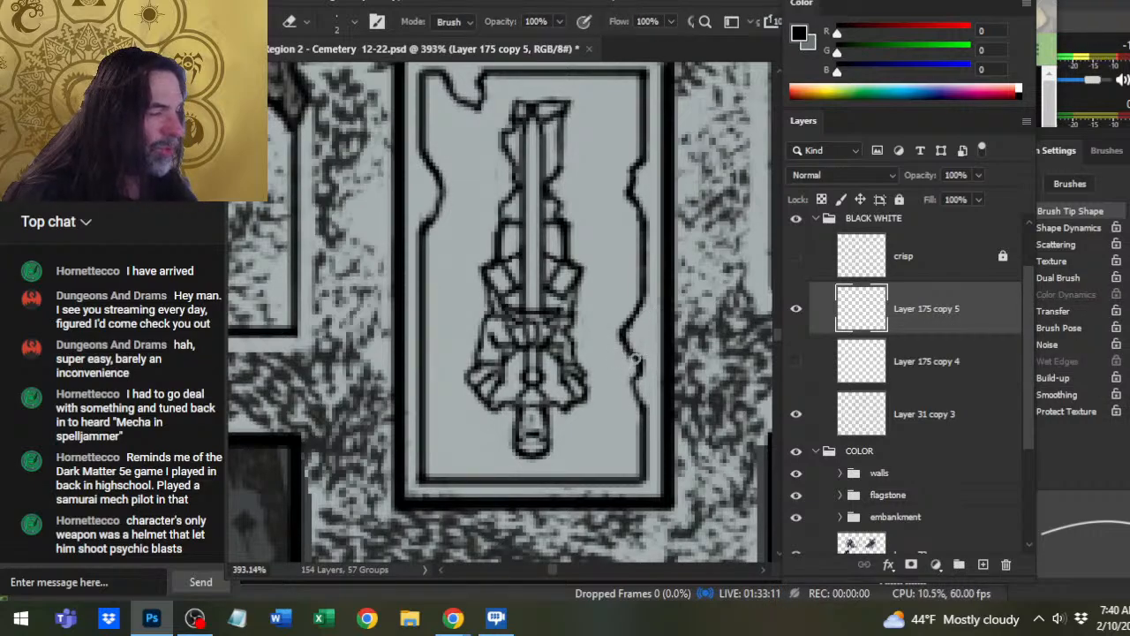
# - Clean up and redraw the border line joining the deeper break to the small chip below it
pyautogui.press('b')
pyautogui.press('e')
pyautogui.moveTo(624, 340); pyautogui.dragTo(634, 355)
pyautogui.press('b')
pyautogui.press('e')
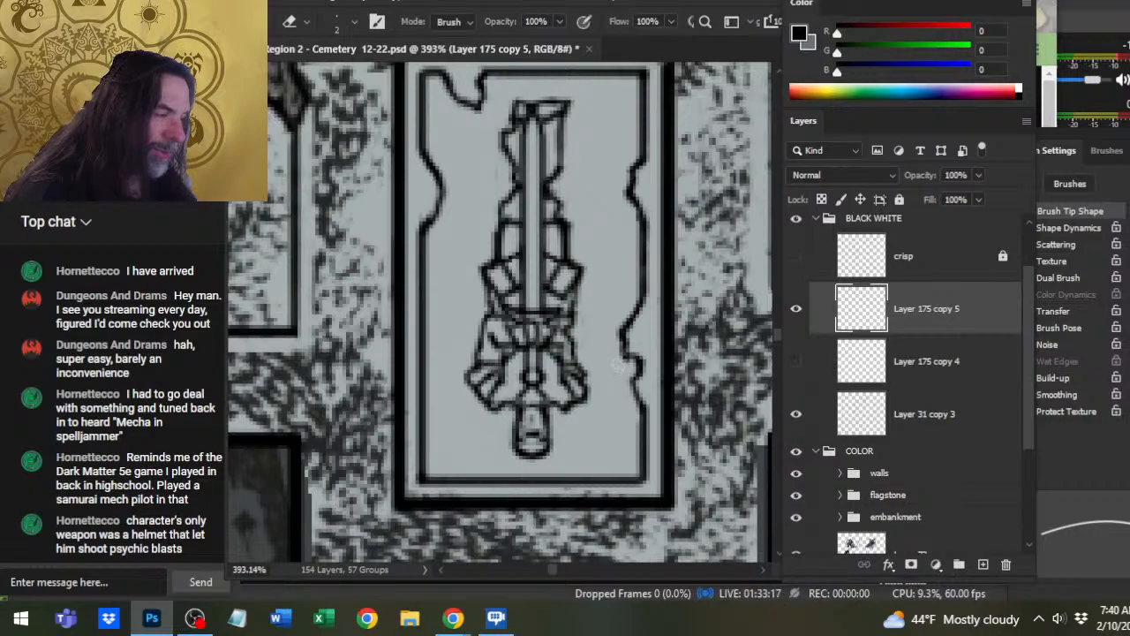
# - Erase the outer lines of the knight's left-hand arm and shoulder plate and redraw them with a worn, chipped contour
pyautogui.press('z')
pyautogui.moveTo(640, 390); pyautogui.dragTo(594, 380)
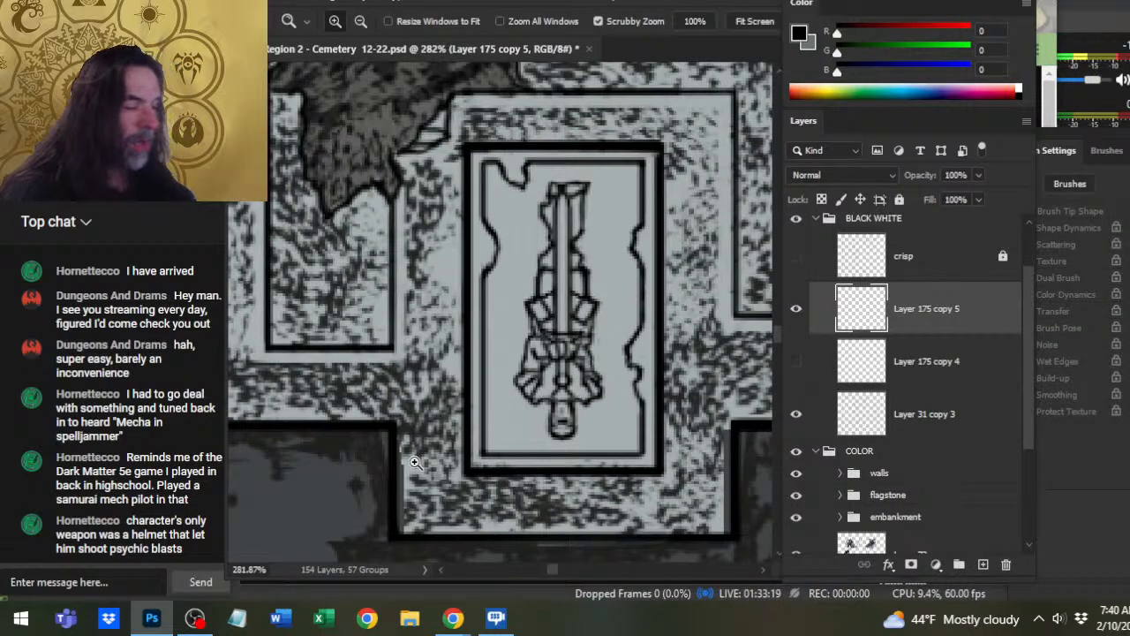
pyautogui.moveTo(518, 328); pyautogui.dragTo(534, 332)
pyautogui.press('e')
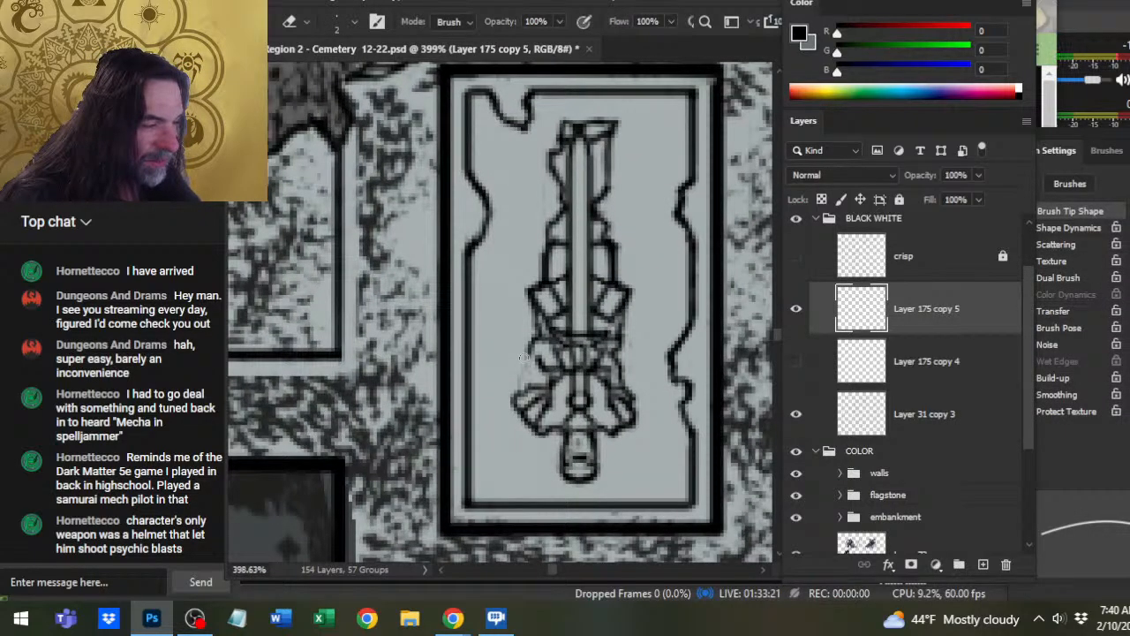
pyautogui.press('b')
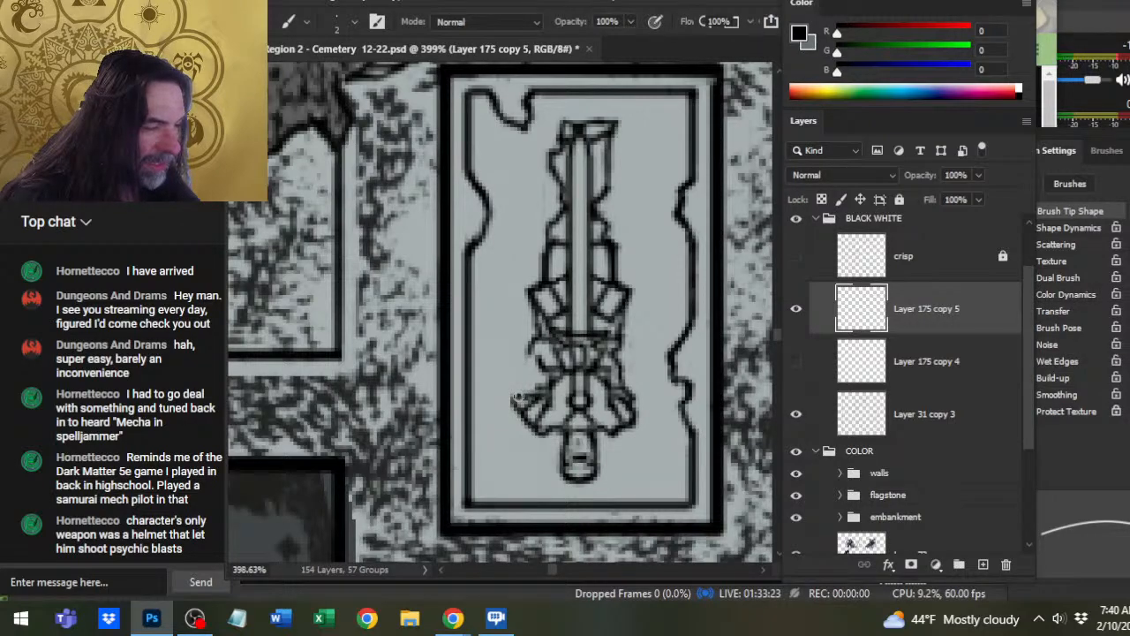
pyautogui.moveTo(520, 397); pyautogui.dragTo(513, 402)
pyautogui.moveTo(531, 350); pyautogui.dragTo(535, 368)
pyautogui.press('e')
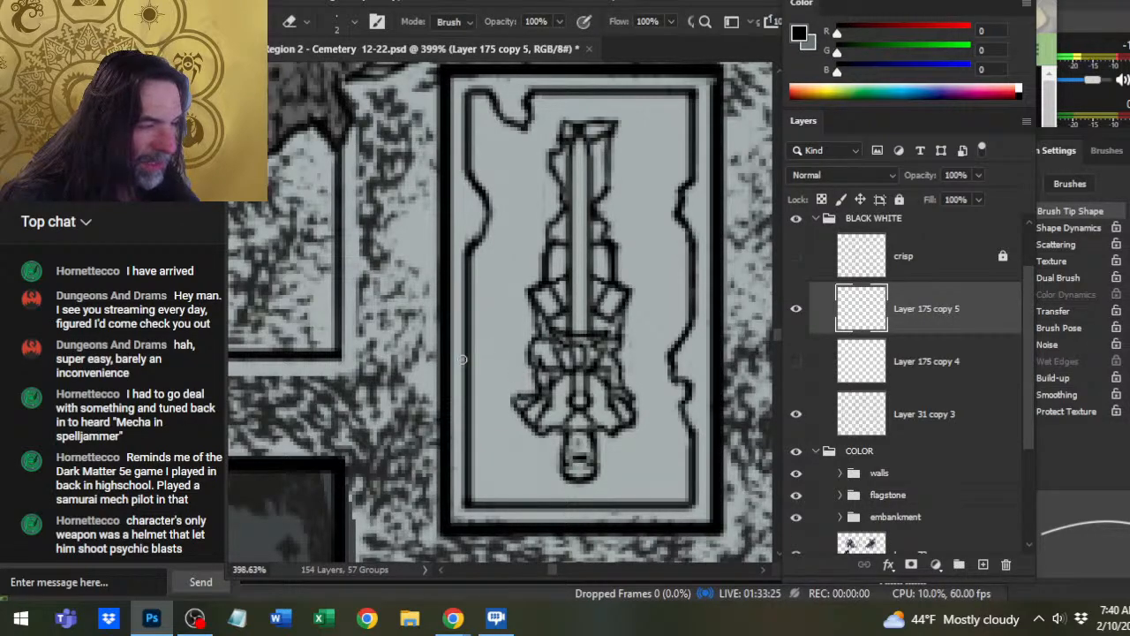
# - Erase the slab's left-hand inner border beside the knight's arm and redraw it with a small pointed chip
pyautogui.moveTo(465, 359)
pyautogui.mouseDown()
pyautogui.moveTo(468, 387)
pyautogui.moveTo(472, 352)
pyautogui.moveTo(481, 375)
pyautogui.moveTo(472, 399)
pyautogui.moveTo(469, 341)
pyautogui.moveTo(465, 368)
pyautogui.mouseUp()
pyautogui.press('b')
pyautogui.press('e')
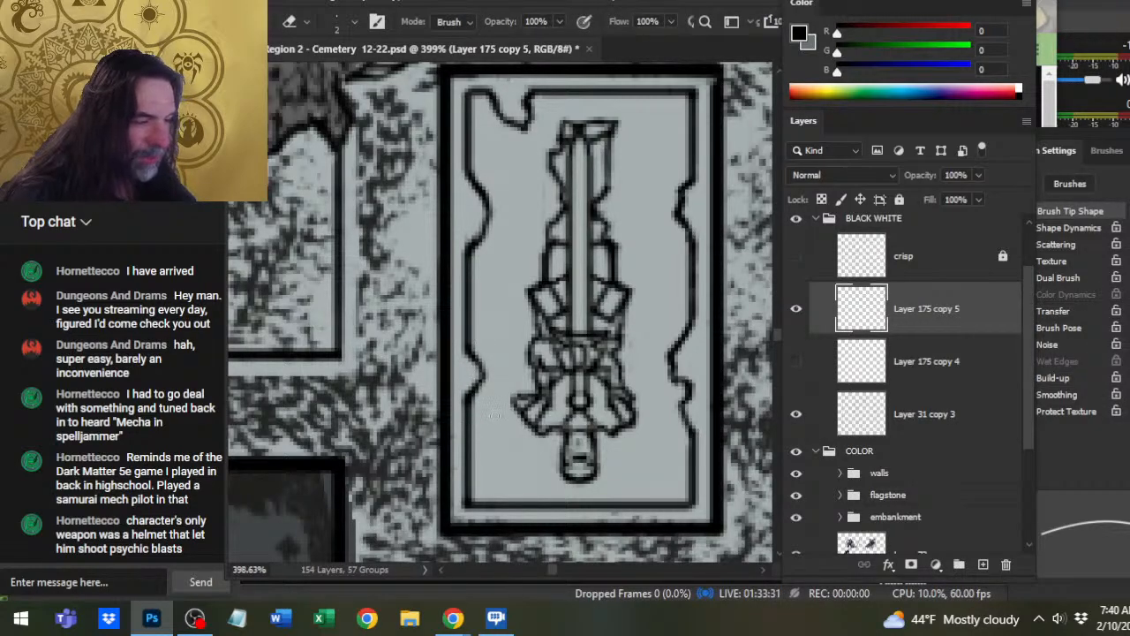
# - Erase the rounded chip in the left-hand inner border beside the knight's knee and redraw it as a deeper, pointed chip
pyautogui.press('z')
pyautogui.moveTo(519, 401); pyautogui.dragTo(454, 392)
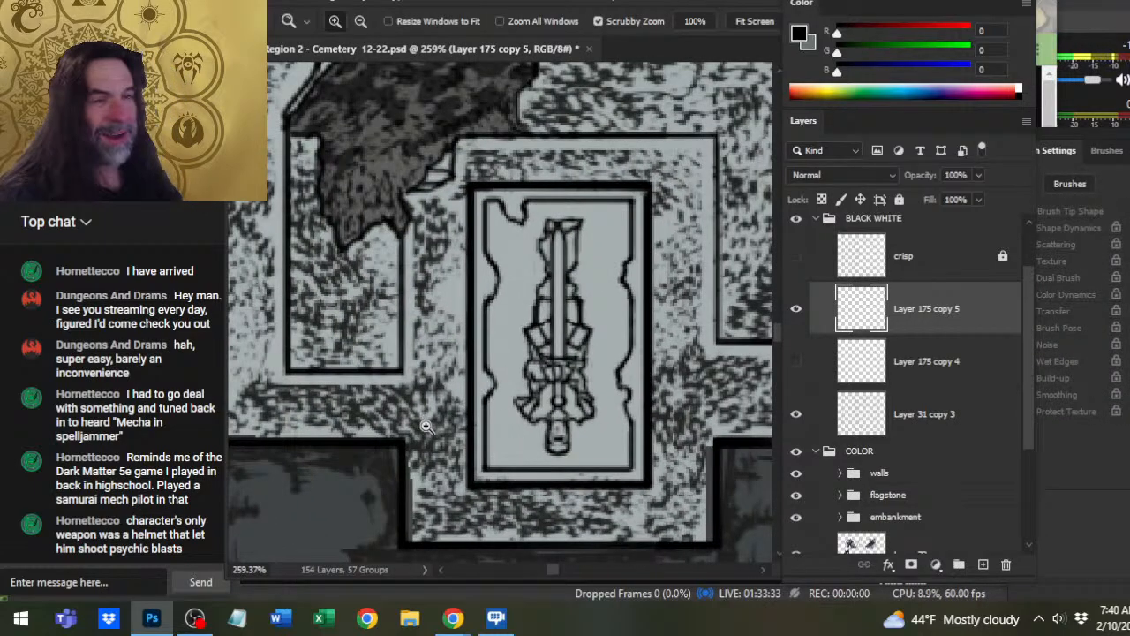
pyautogui.moveTo(502, 251); pyautogui.dragTo(526, 256)
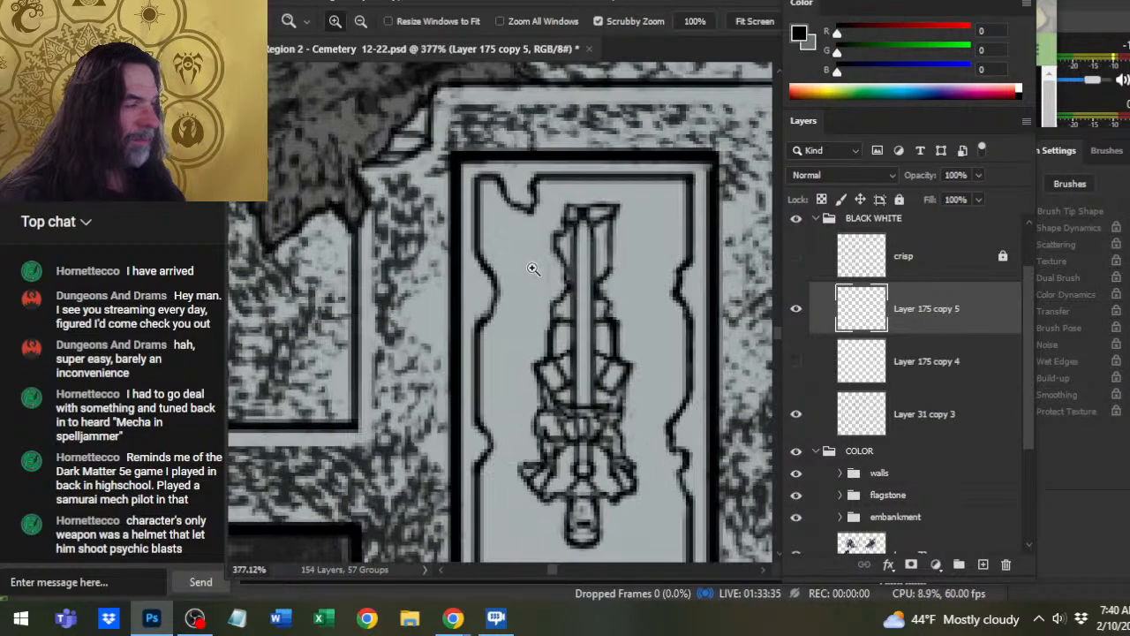
pyautogui.press('e')
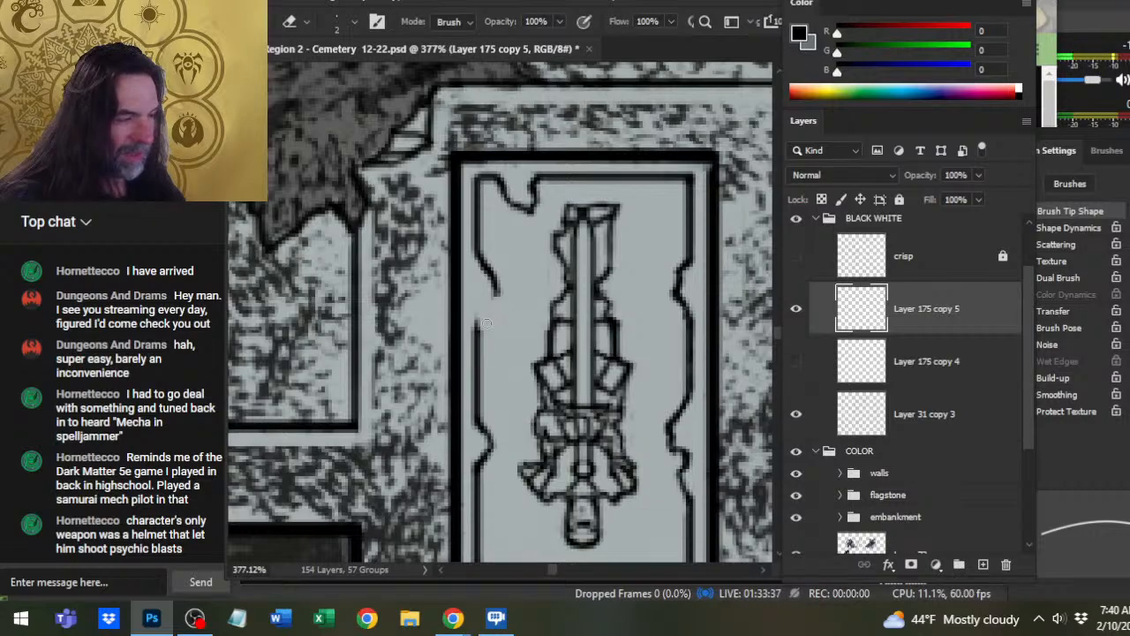
pyautogui.press('b')
pyautogui.moveTo(478, 335); pyautogui.dragTo(478, 306)
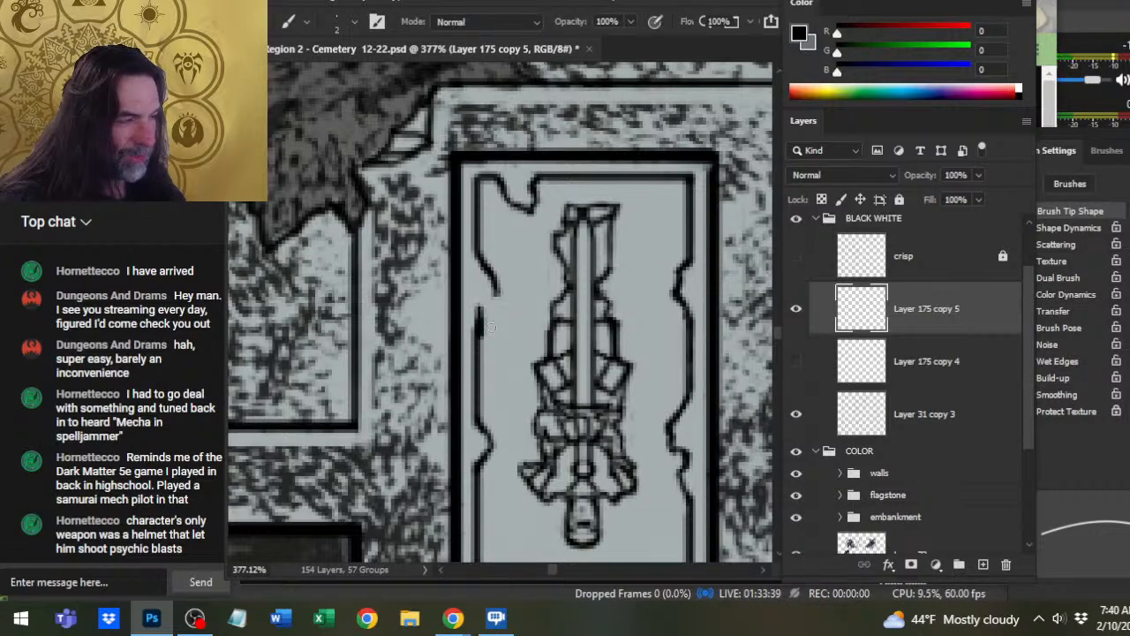
pyautogui.press('e')
pyautogui.press('b')
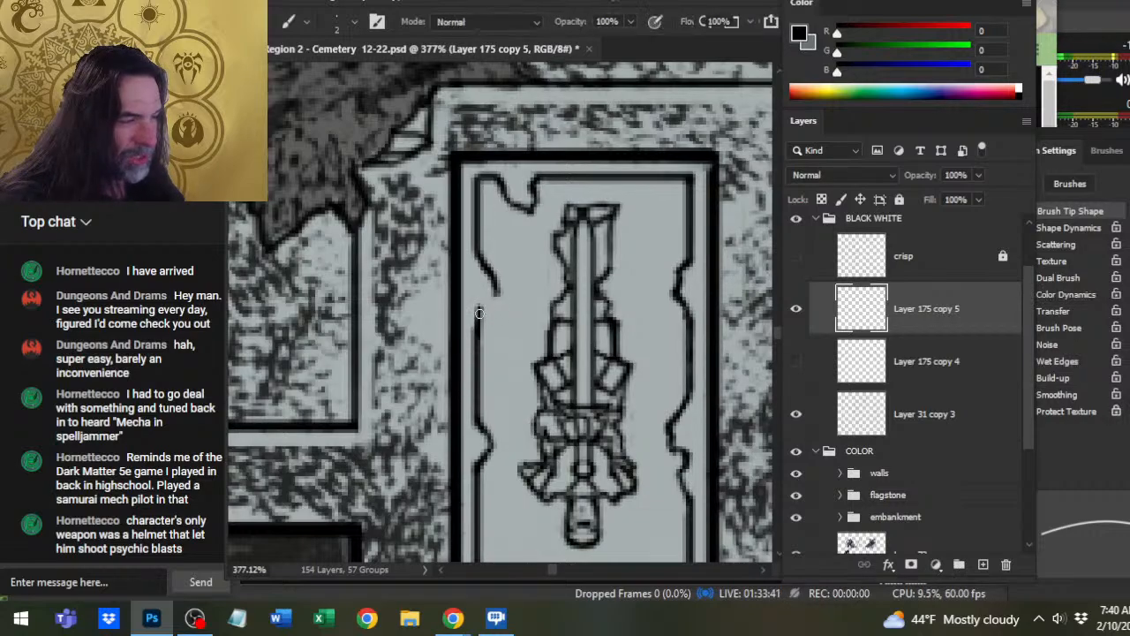
pyautogui.moveTo(480, 311); pyautogui.dragTo(494, 290)
pyautogui.press('e')
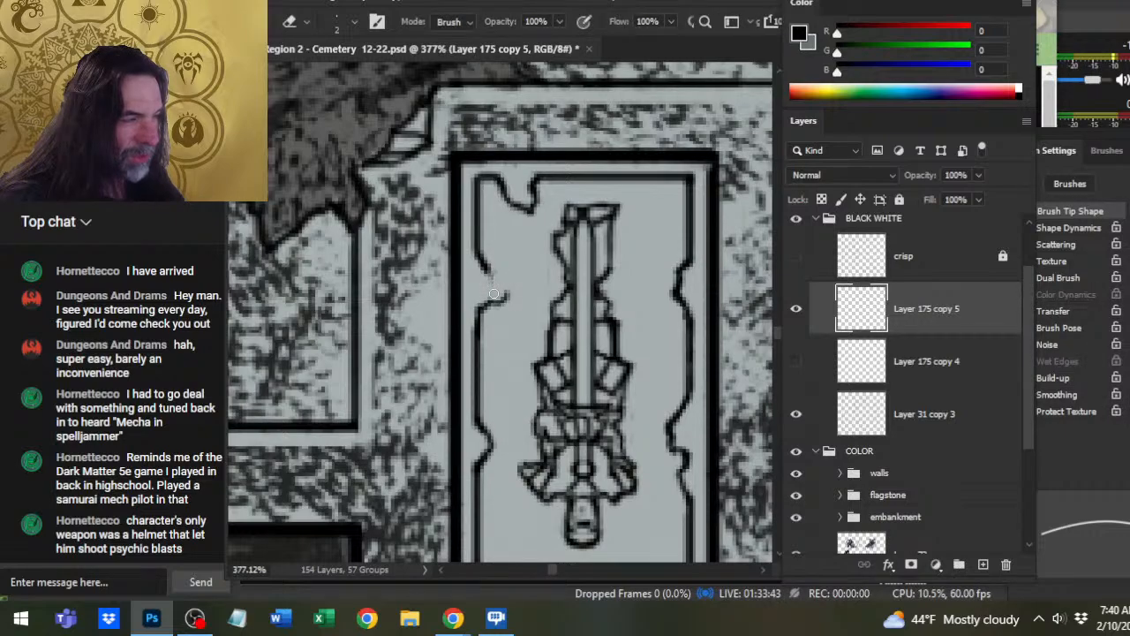
pyautogui.press('b')
pyautogui.moveTo(500, 275); pyautogui.dragTo(482, 259)
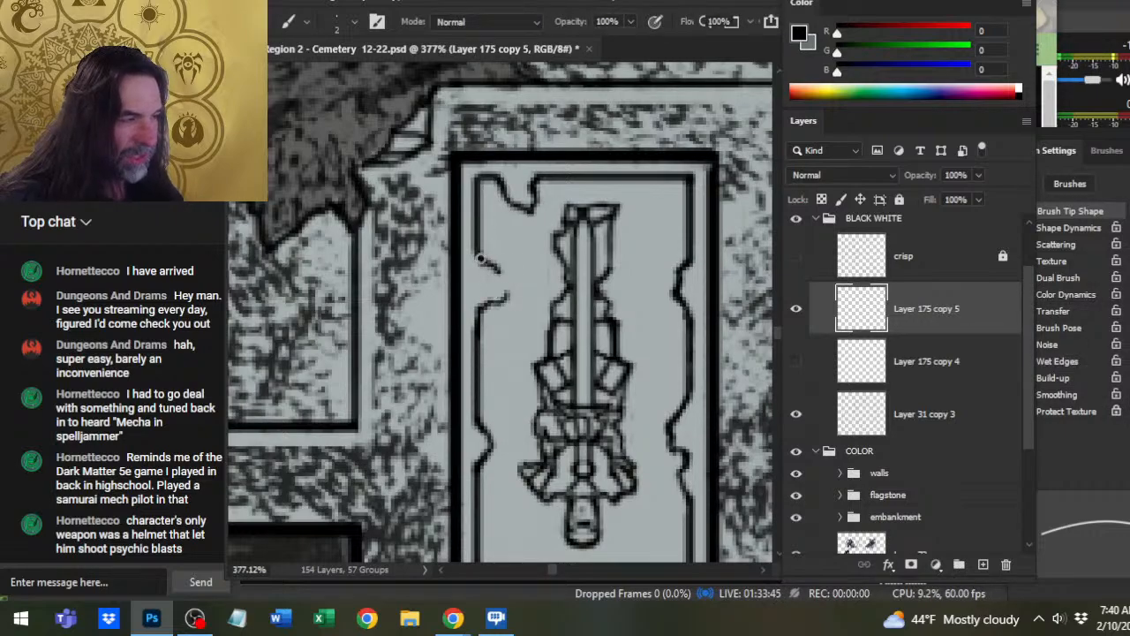
pyautogui.press('e')
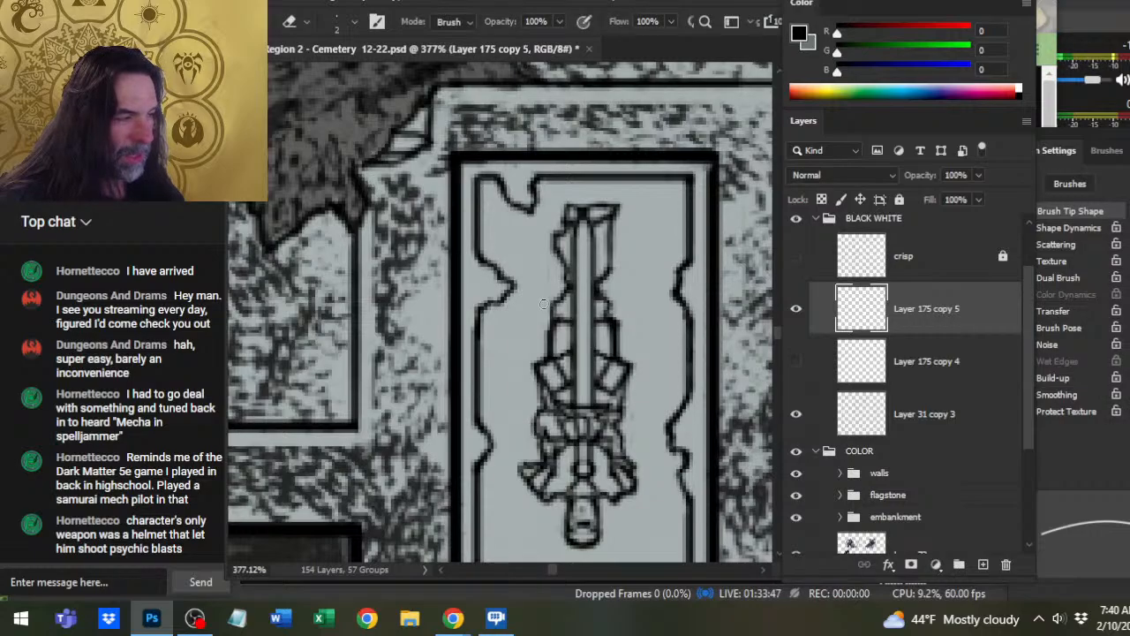
# - Examine the chipped sword-knight slab at several zoom levels and compare it with the other slabs across the tomb chamber
pyautogui.press('z')
pyautogui.moveTo(571, 311); pyautogui.dragTo(530, 312)
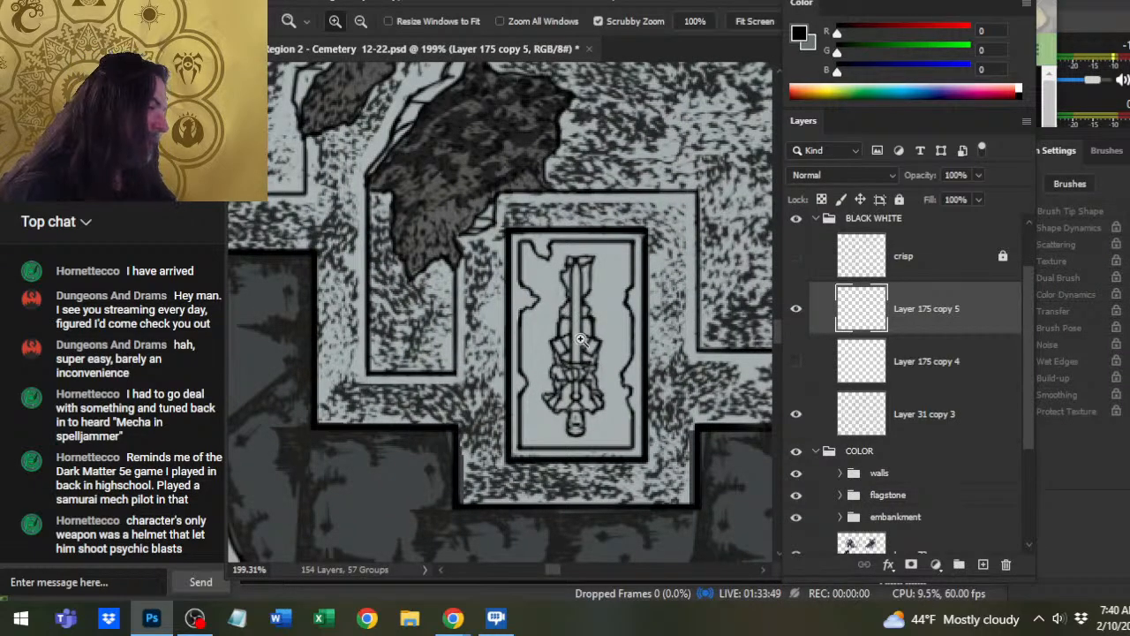
pyautogui.moveTo(583, 285); pyautogui.dragTo(600, 300)
pyautogui.press('e')
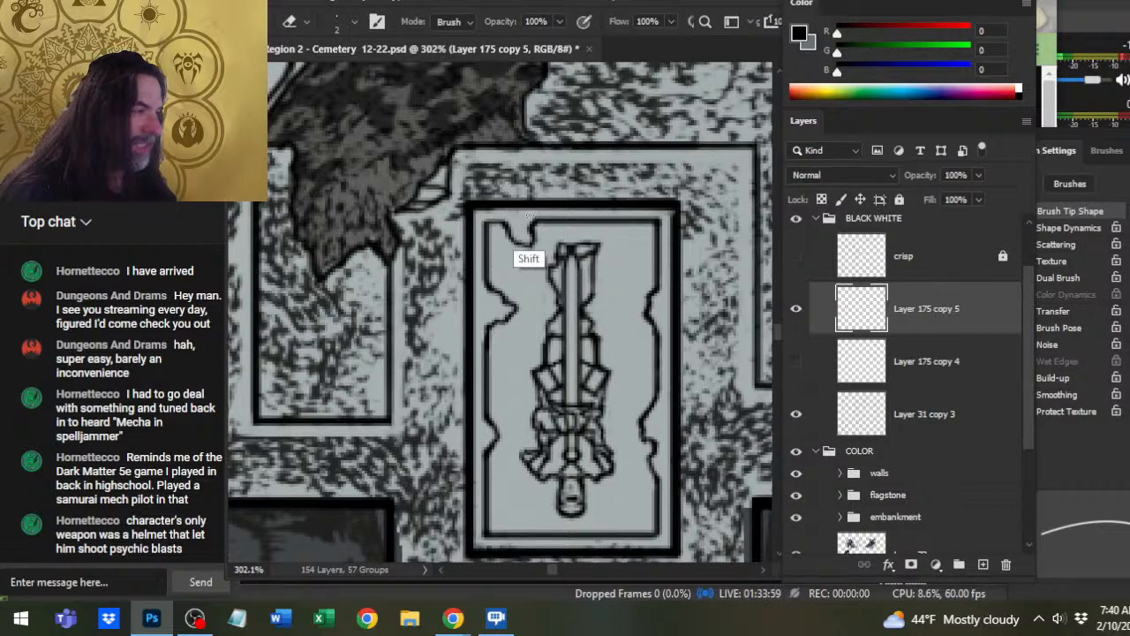
pyautogui.press('z')
pyautogui.moveTo(636, 318); pyautogui.dragTo(567, 298)
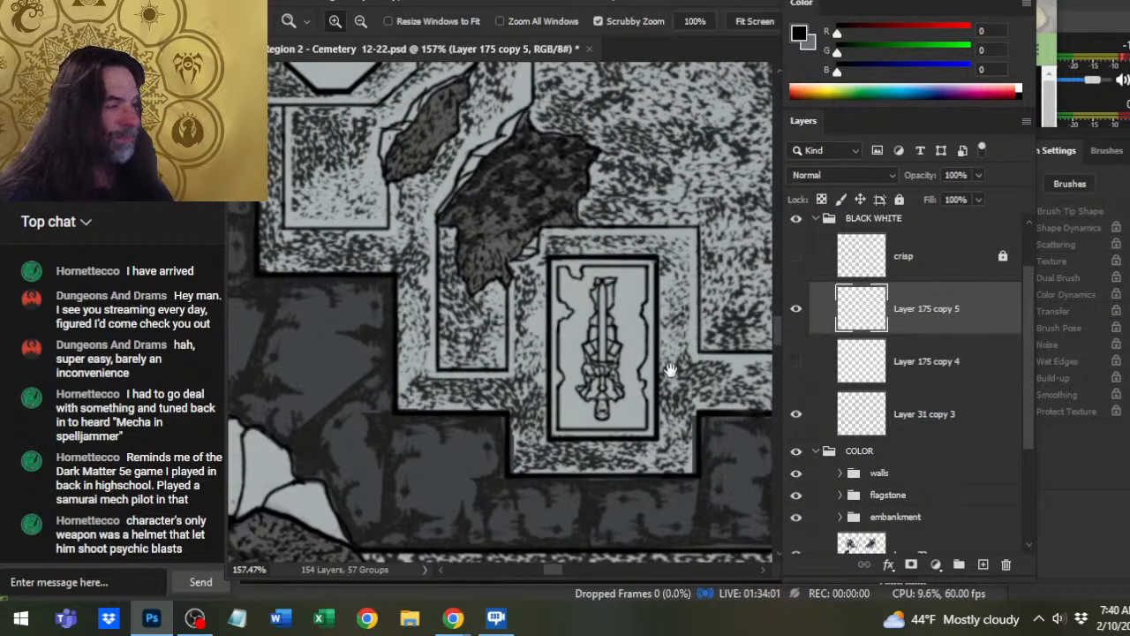
pyautogui.moveTo(668, 370); pyautogui.dragTo(595, 312)
pyautogui.moveTo(651, 406); pyautogui.dragTo(585, 390)
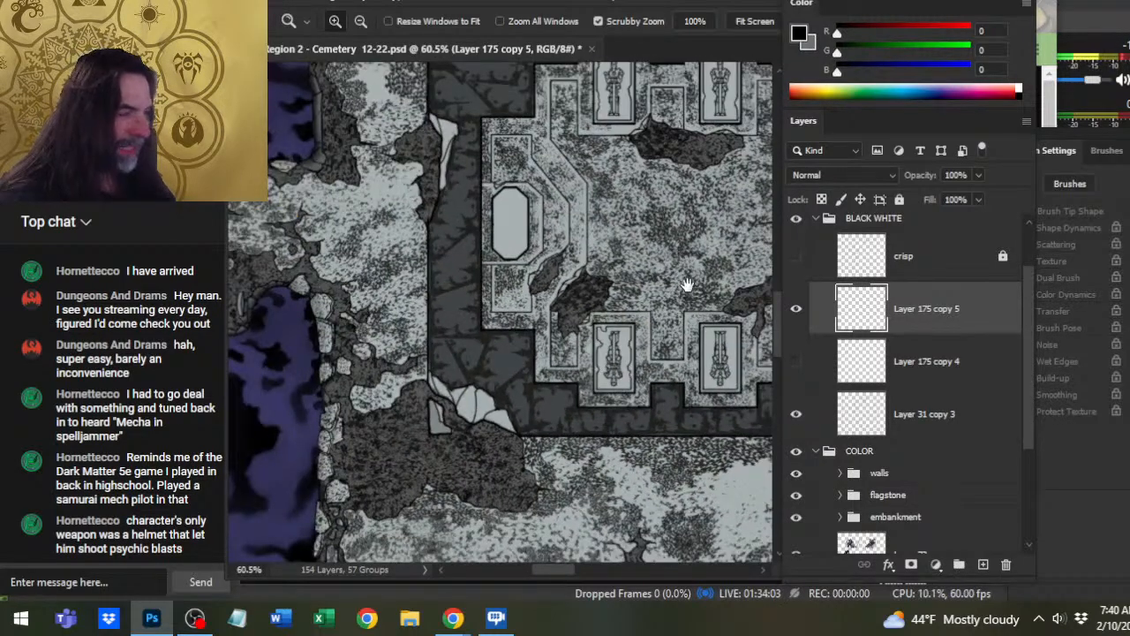
pyautogui.moveTo(689, 286); pyautogui.dragTo(582, 397)
pyautogui.scroll(-3, 691, 384)
pyautogui.scroll(2, 583, 397)
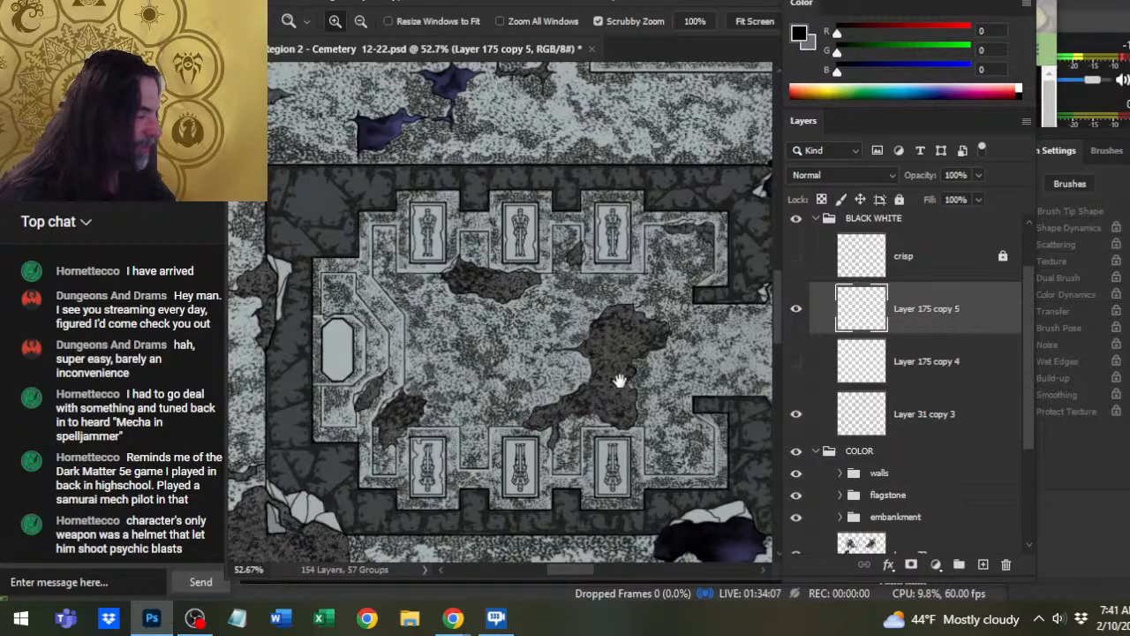
# - Delete the hidden backup layer "Layer 175 copy 4", check the remaining line-art layers' contents, and make "Layer 175 copy 5" active
pyautogui.click(910, 375)
pyautogui.press('Delete')
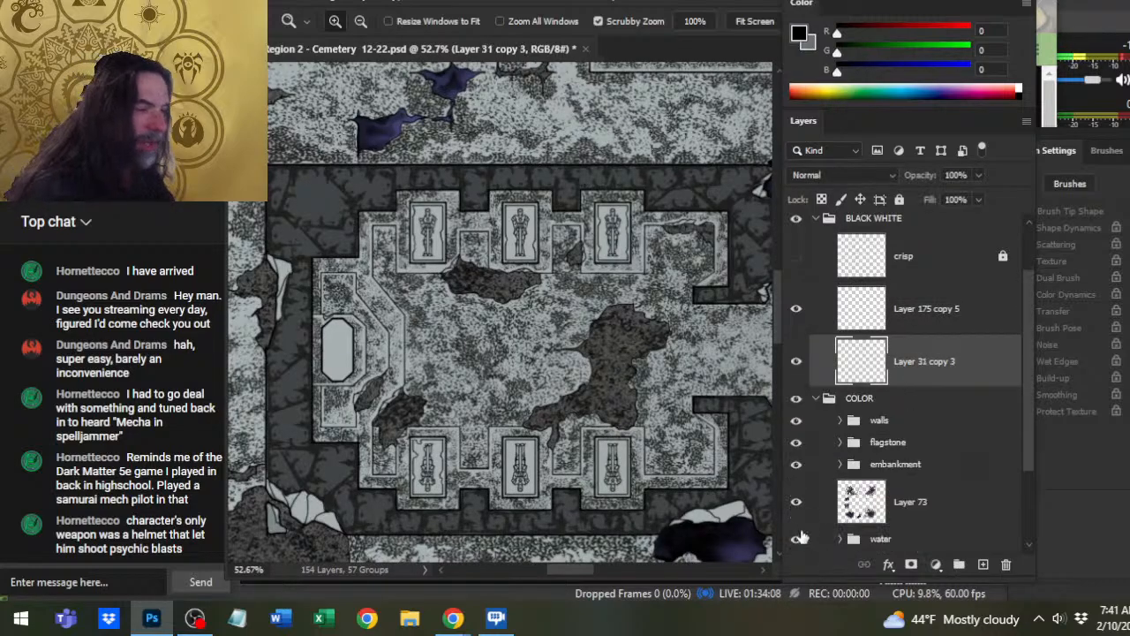
pyautogui.click(797, 263)
pyautogui.click(797, 263)
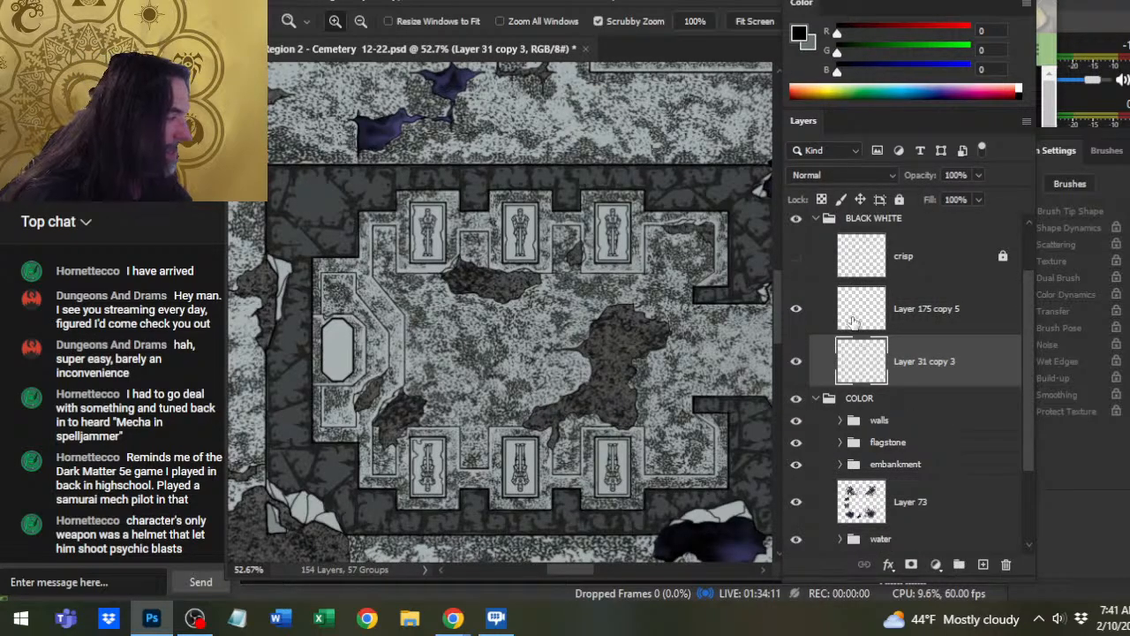
pyautogui.click(889, 314)
pyautogui.click(797, 361)
pyautogui.click(796, 361)
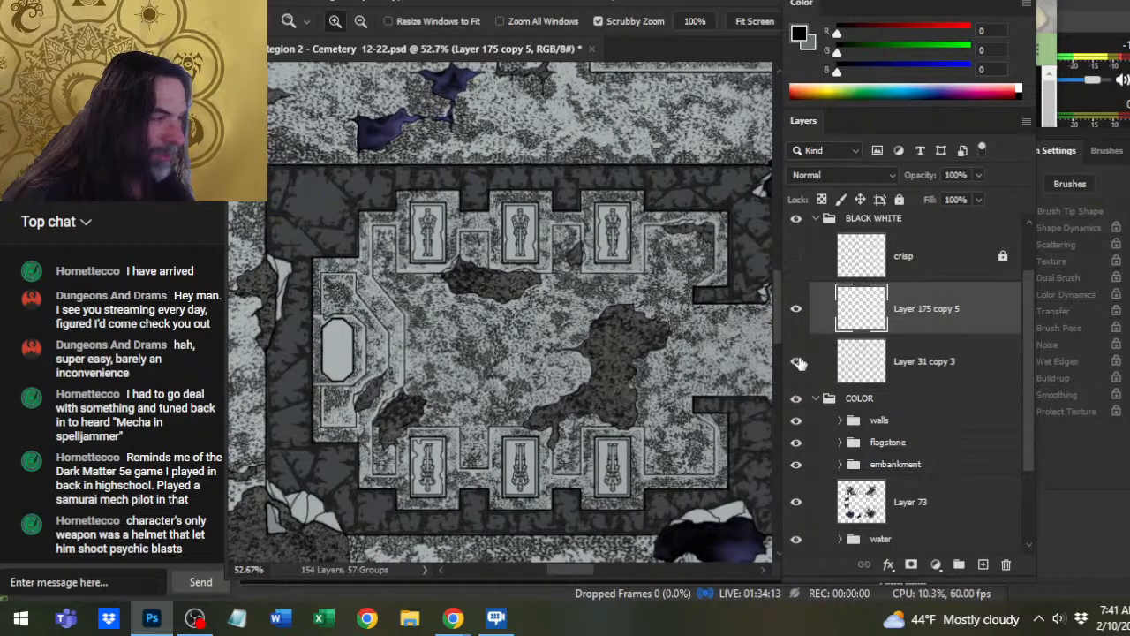
pyautogui.click(796, 309)
pyautogui.click(797, 309)
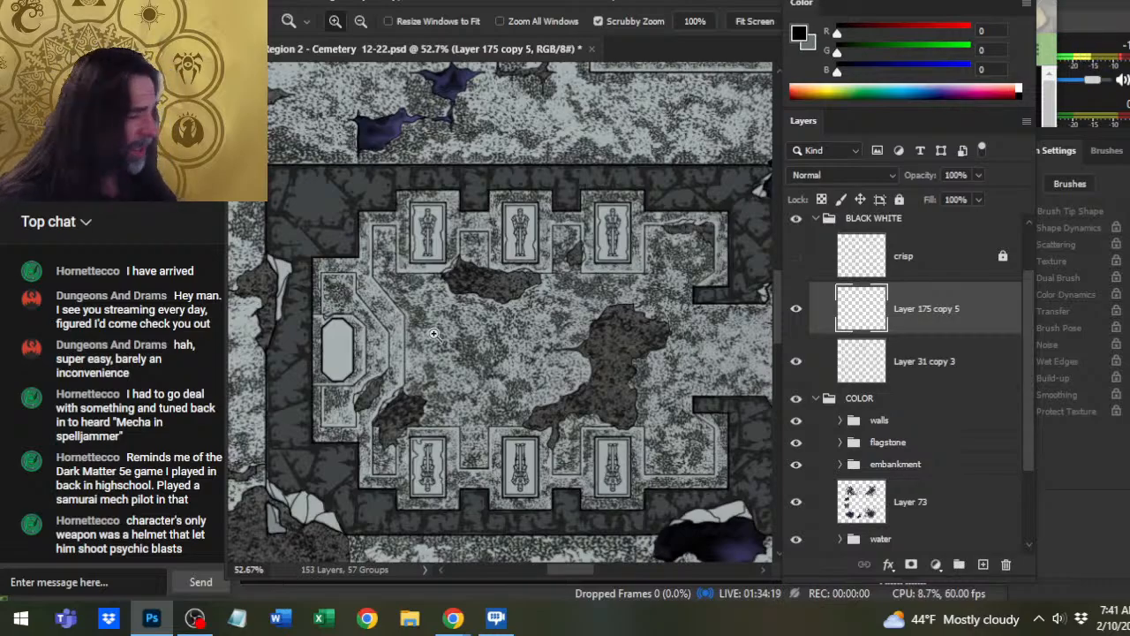
# - Inspect the blank octagonal slab and create a new empty layer above "Layer 175 copy 5" for its line art
pyautogui.moveTo(334, 345); pyautogui.dragTo(590, 251)
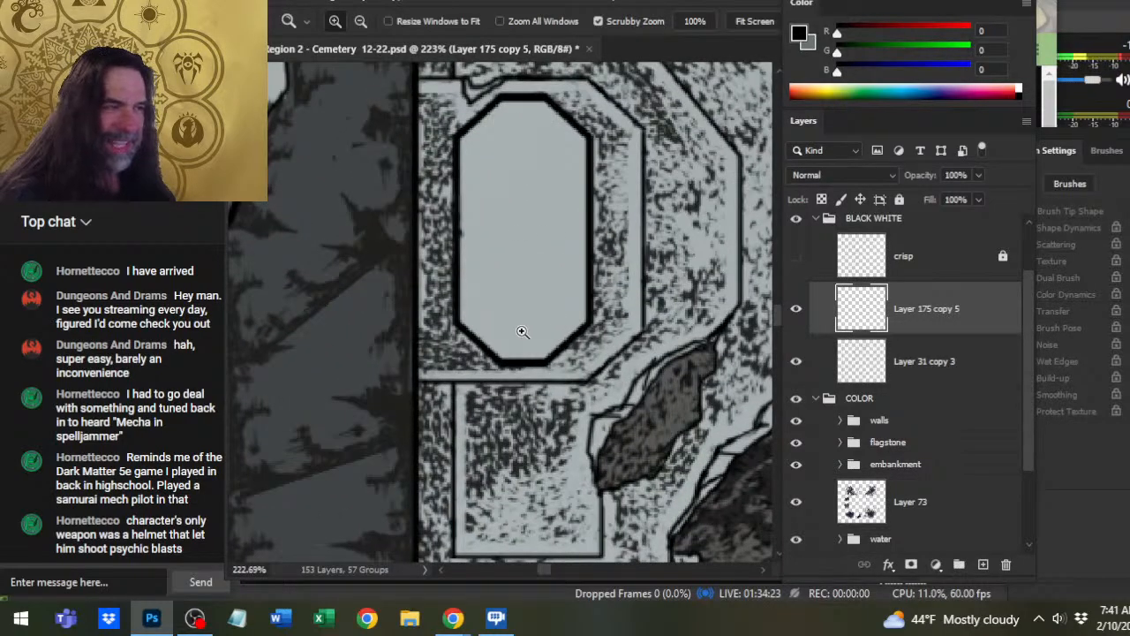
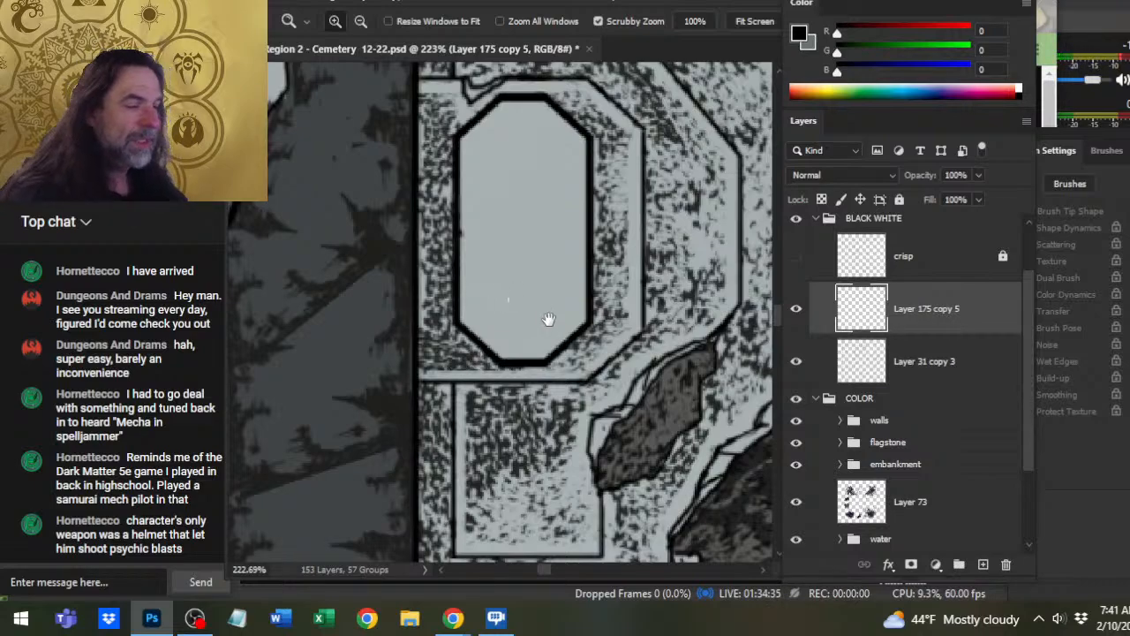
pyautogui.moveTo(564, 281); pyautogui.dragTo(590, 339)
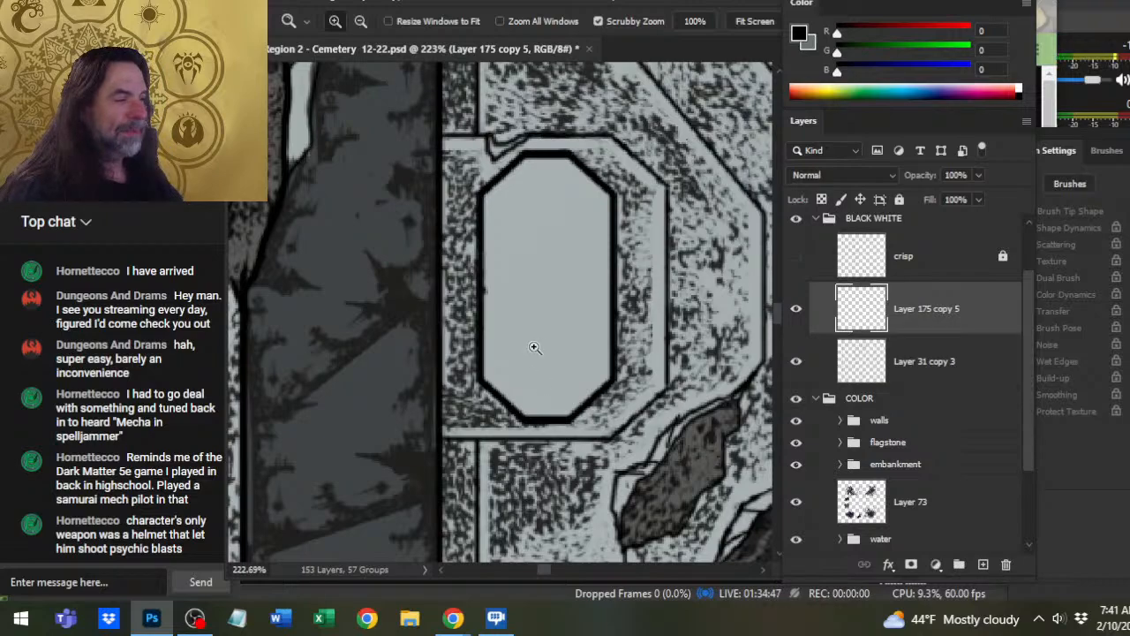
pyautogui.moveTo(579, 289); pyautogui.dragTo(586, 285)
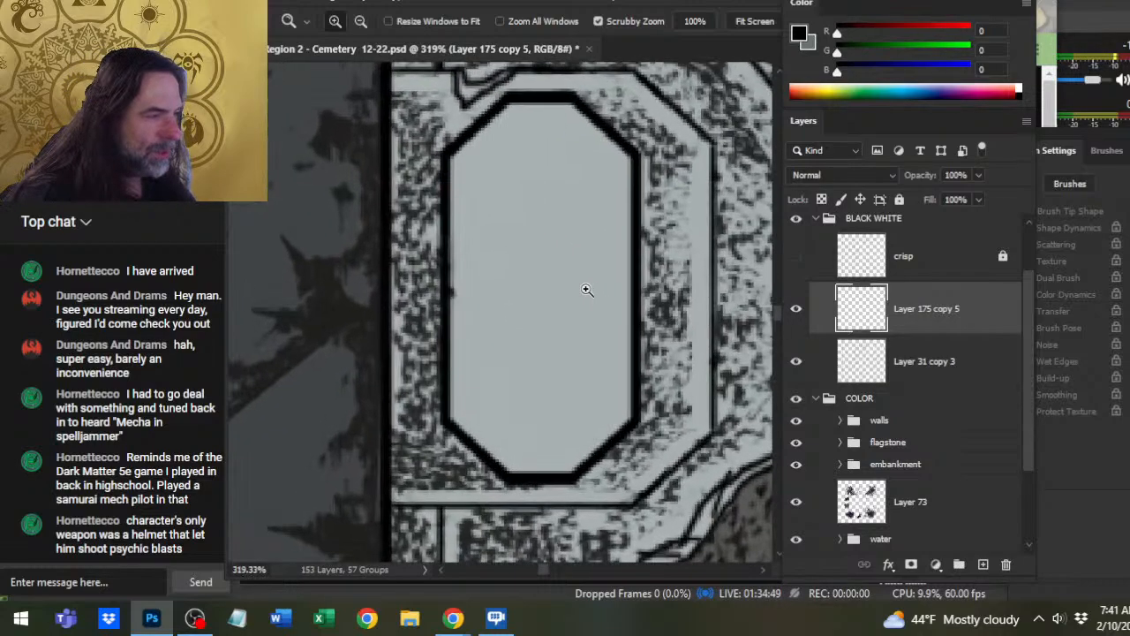
pyautogui.press('b')
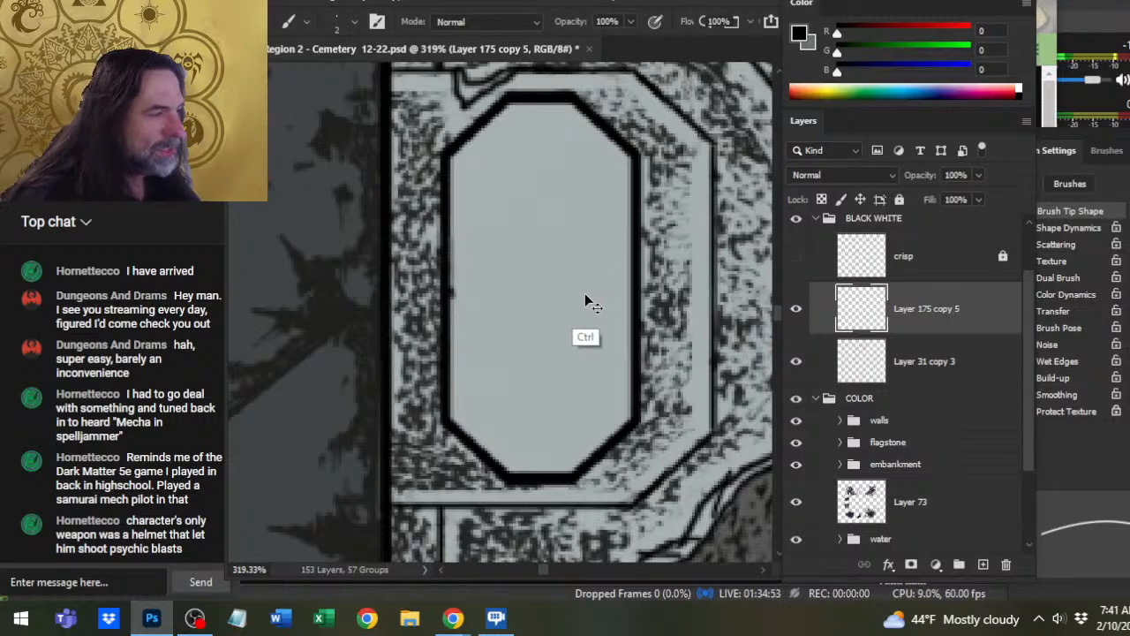
pyautogui.click(796, 309)
pyautogui.click(800, 314)
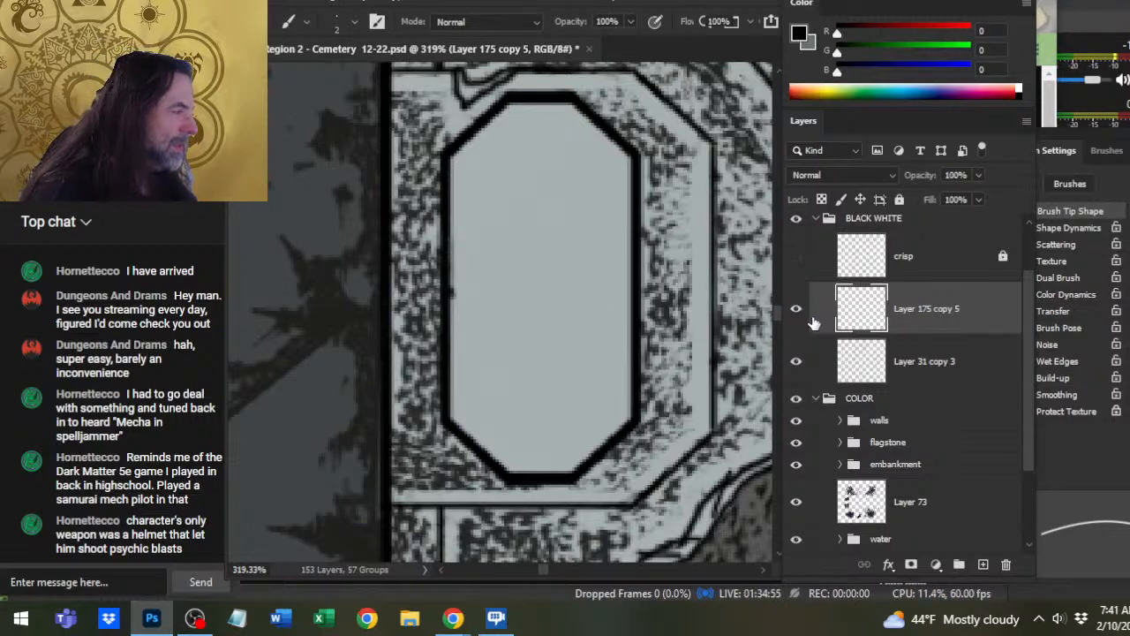
pyautogui.click(983, 564)
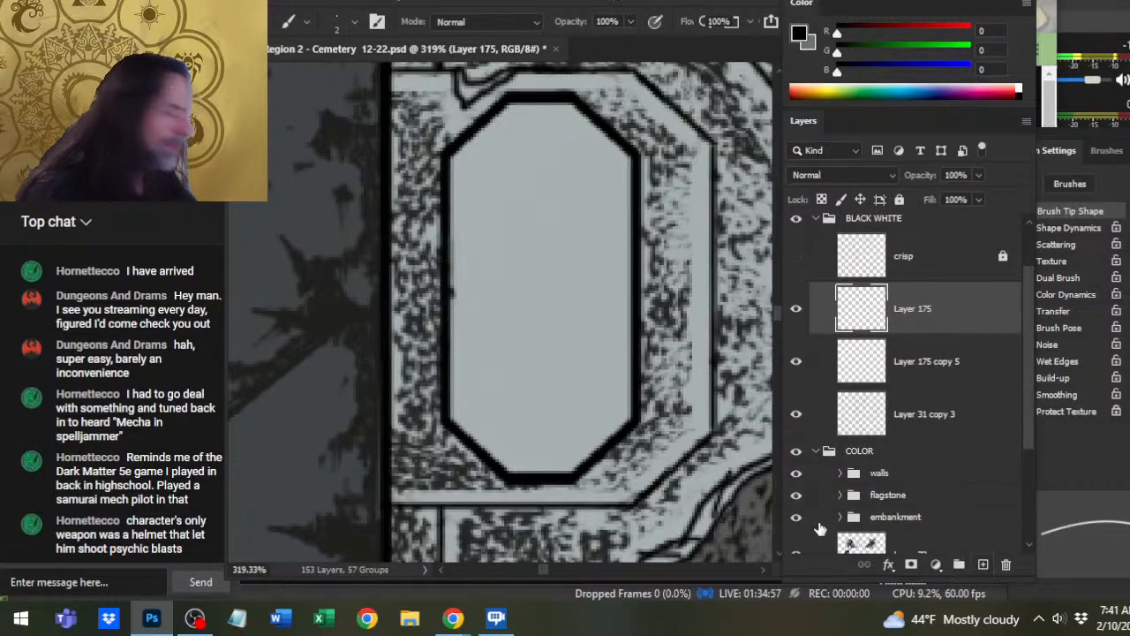
# - Draw a short horizontal line inside the octagonal slab's top edge and a parallel diagonal inside its upper-left edge, then thin the diagonal
pyautogui.scroll(3, 550, 248)
pyautogui.moveTo(528, 180); pyautogui.dragTo(544, 182)
pyautogui.press('e')
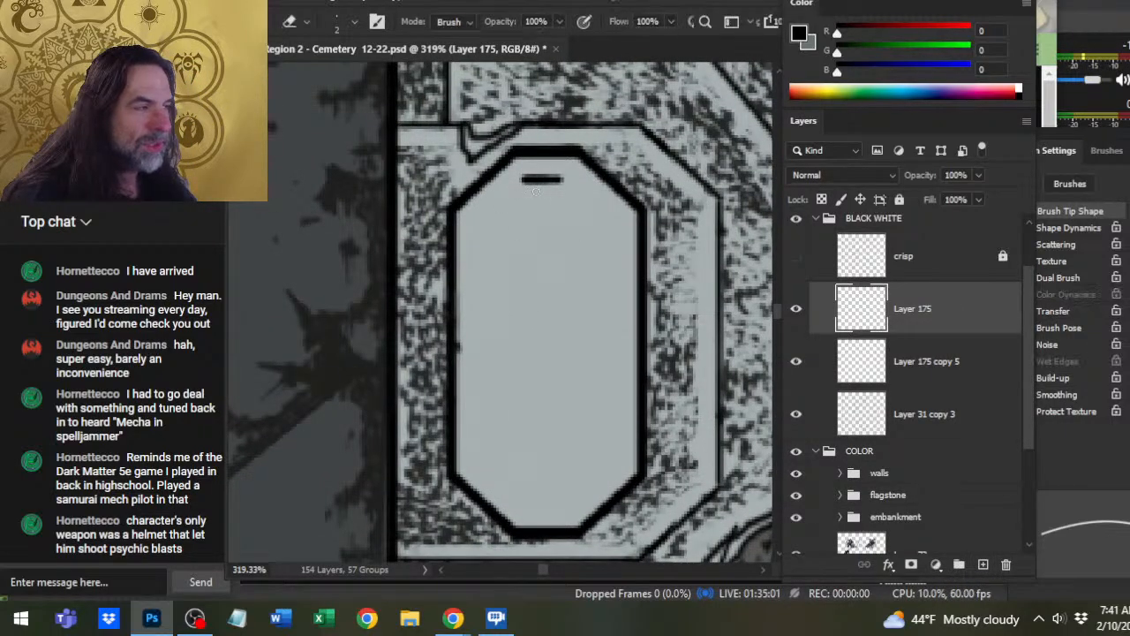
pyautogui.press('b')
pyautogui.moveTo(525, 180); pyautogui.dragTo(525, 180)
pyautogui.press('e')
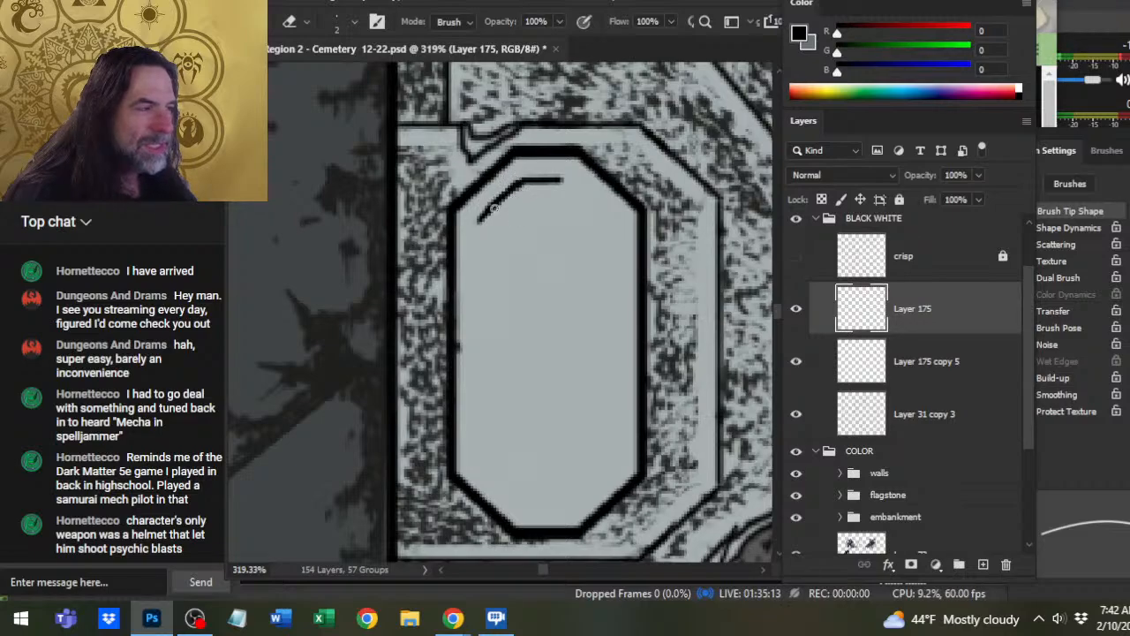
pyautogui.press('b')
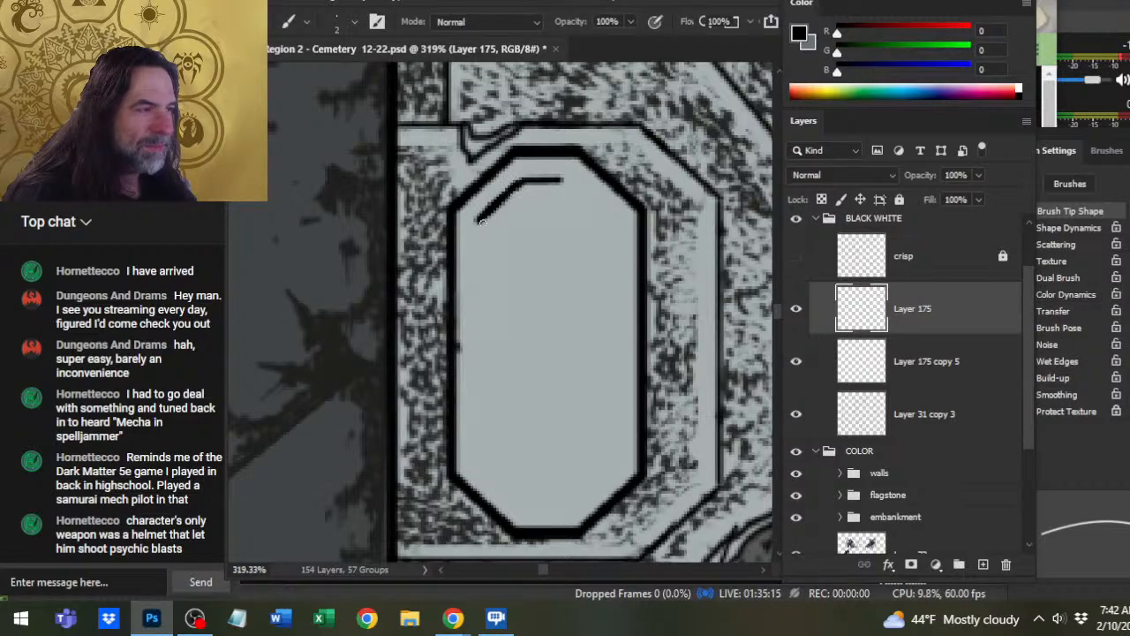
# - Trim the upper-left diagonal and draw a straight vertical line down from it, parallel to the octagonal slab's left-hand edge
pyautogui.moveTo(479, 220); pyautogui.dragTo(480, 274)
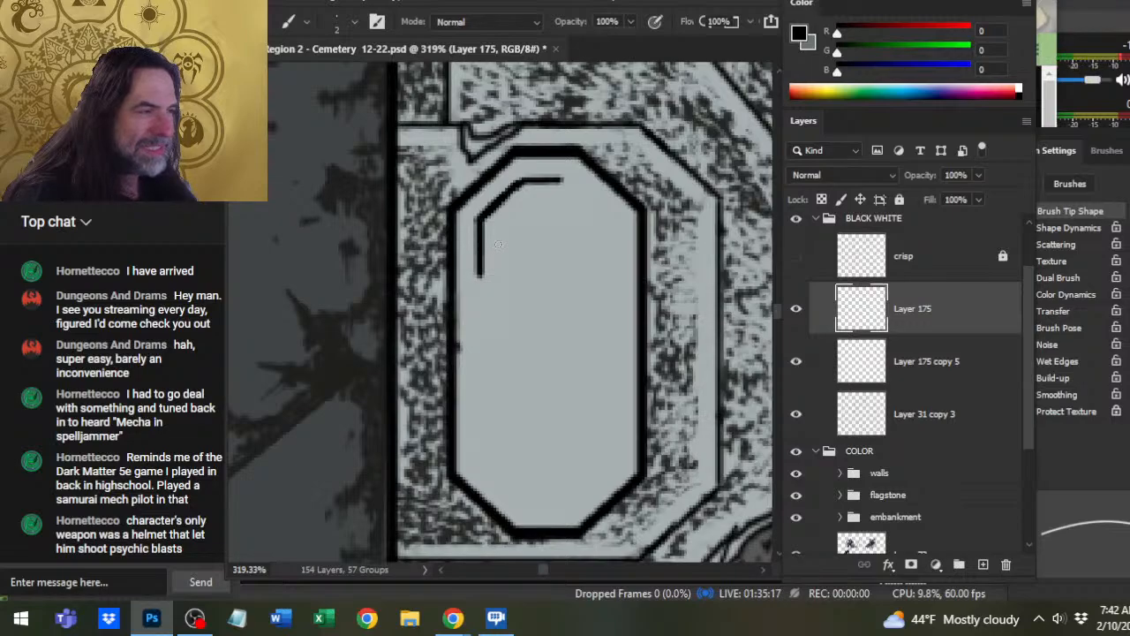
pyautogui.hotkey('ctrl', 'z')
pyautogui.press('e')
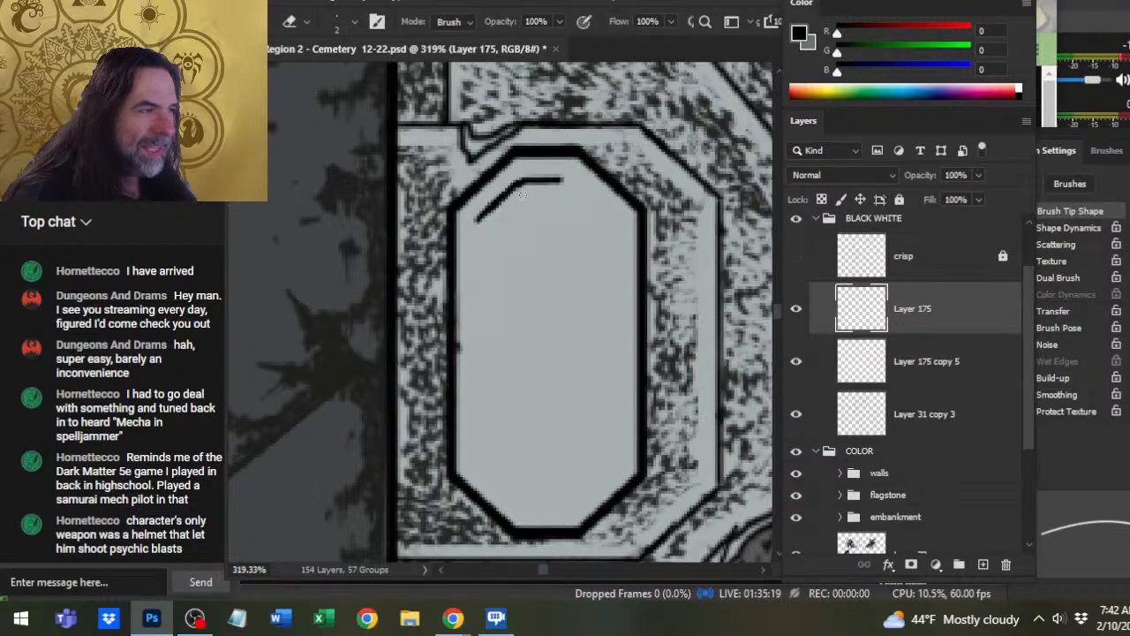
pyautogui.press('b')
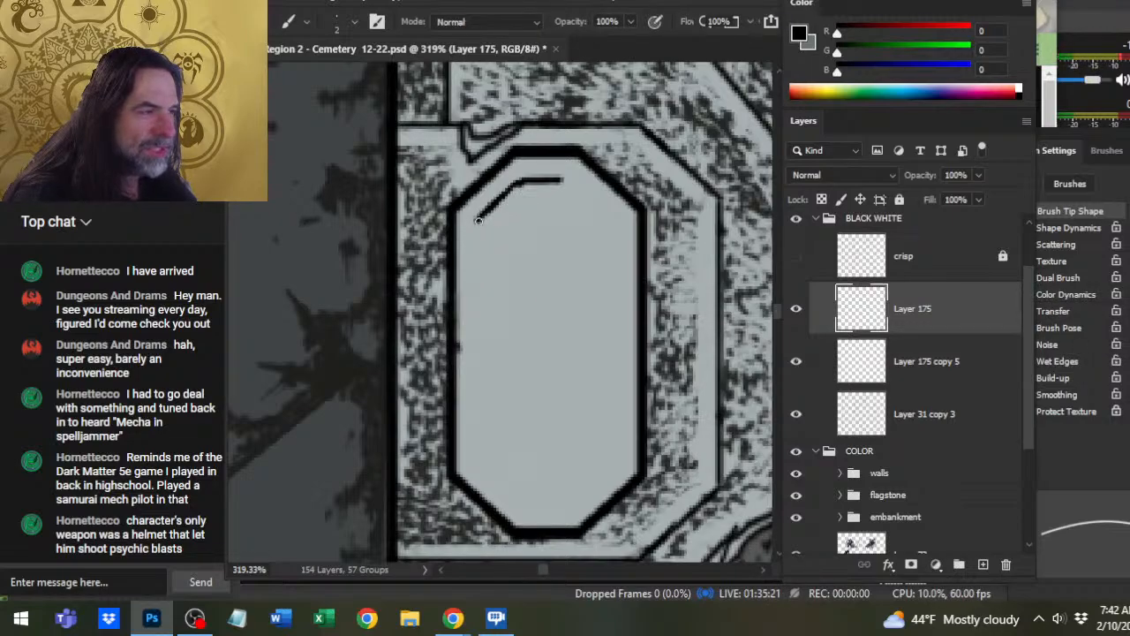
pyautogui.moveTo(477, 221); pyautogui.dragTo(478, 382)
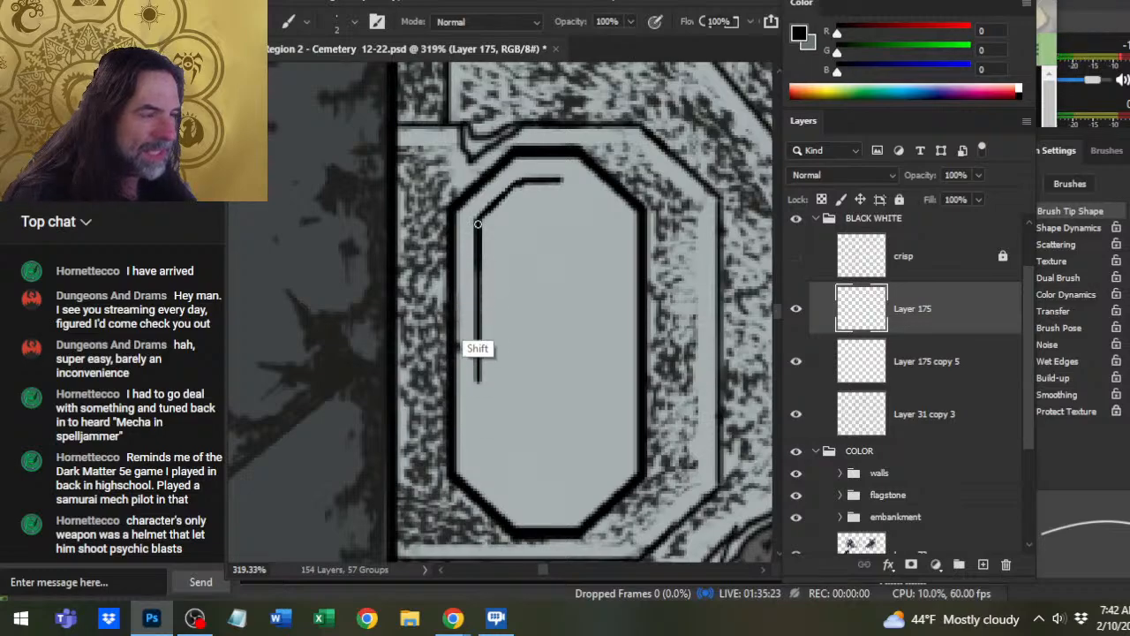
pyautogui.moveTo(477, 298); pyautogui.dragTo(478, 387)
# - Clean up the inner edge of the diagonal and its corner with the left-hand vertical line
pyautogui.press('e')
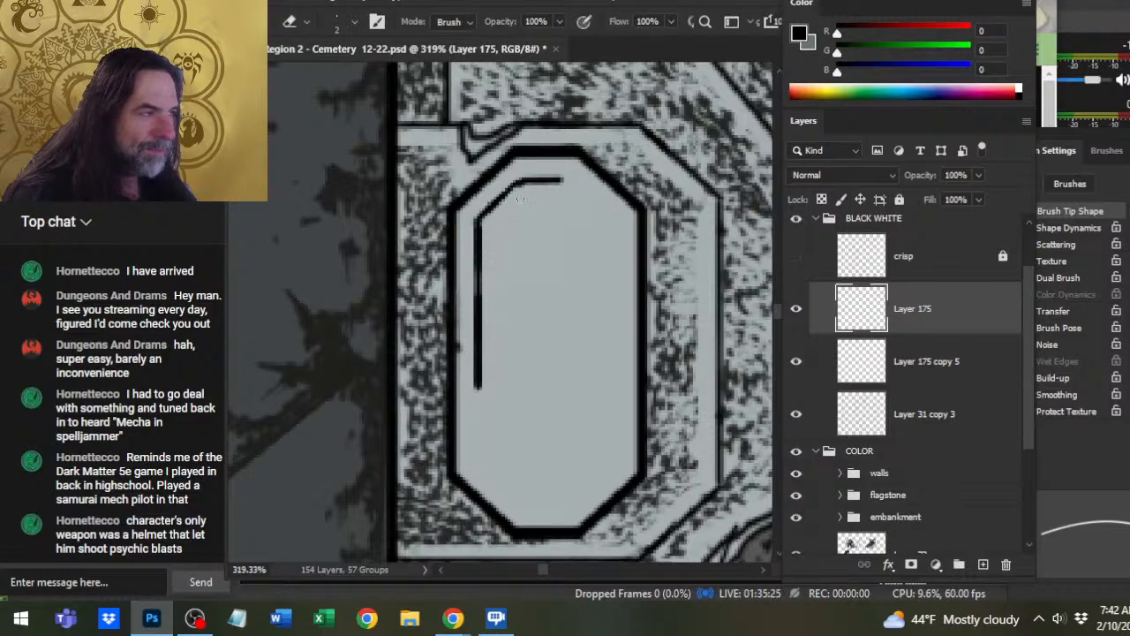
pyautogui.press('b')
pyautogui.press('e')
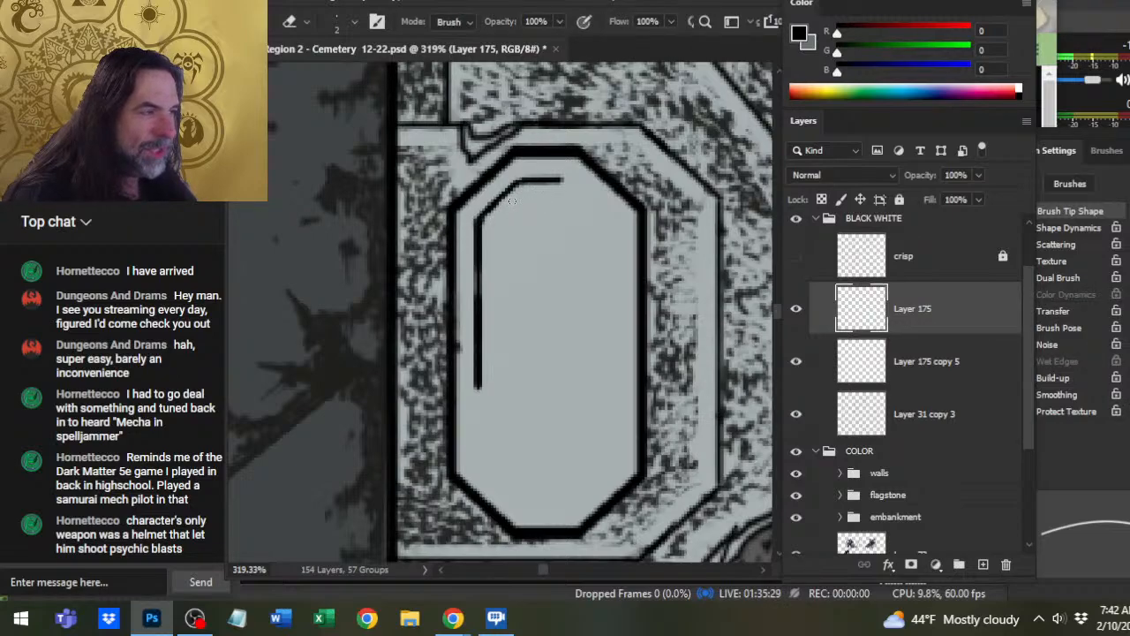
pyautogui.press('b')
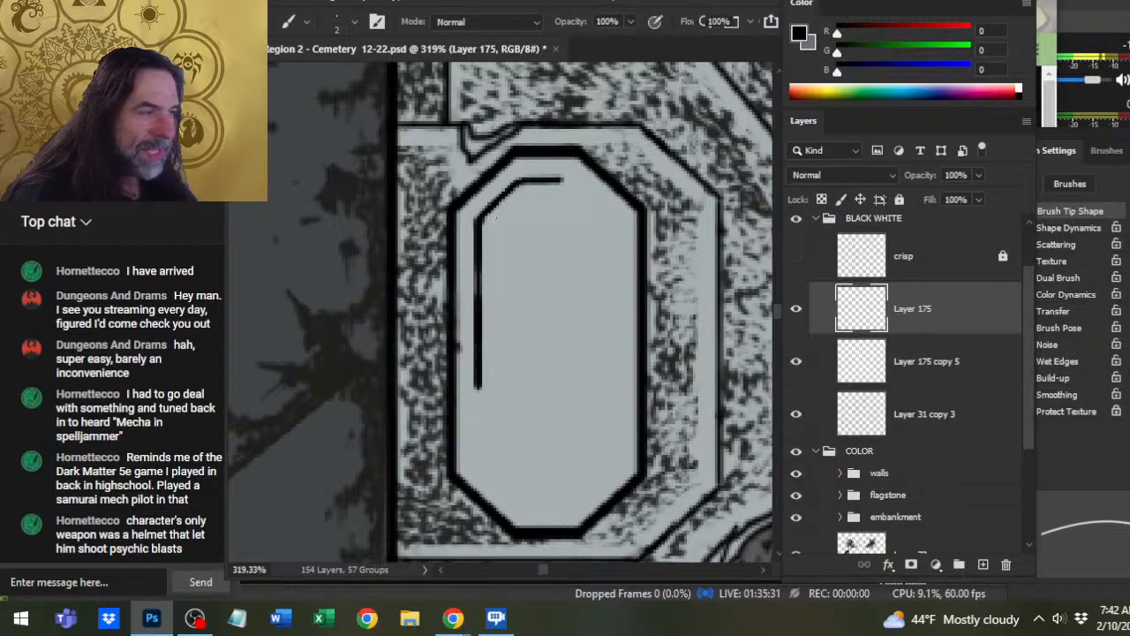
pyautogui.moveTo(479, 221)
pyautogui.mouseDown()
pyautogui.moveTo(514, 183)
pyautogui.moveTo(479, 211)
pyautogui.mouseUp()
pyautogui.press('e')
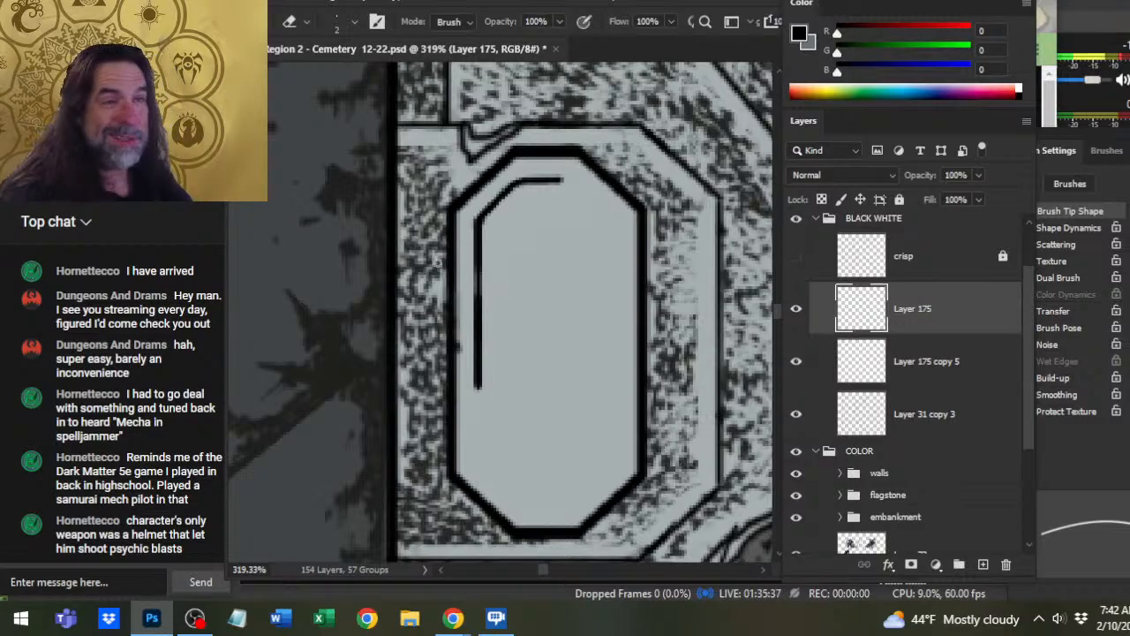
# - Try to lengthen the left-hand vertical line downward with the Smudge tool at size 45 and 20% strength
pyautogui.moveTo(576, 289); pyautogui.dragTo(562, 209)
pyautogui.press('r')
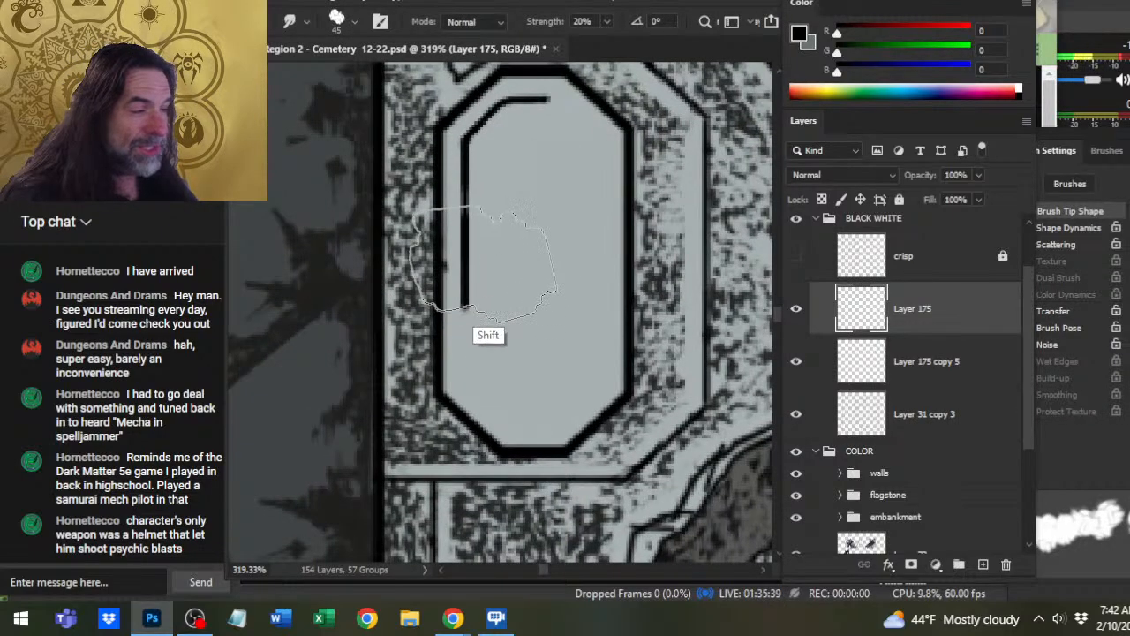
pyautogui.moveTo(485, 263); pyautogui.dragTo(484, 318)
pyautogui.moveTo(483, 262); pyautogui.dragTo(480, 384)
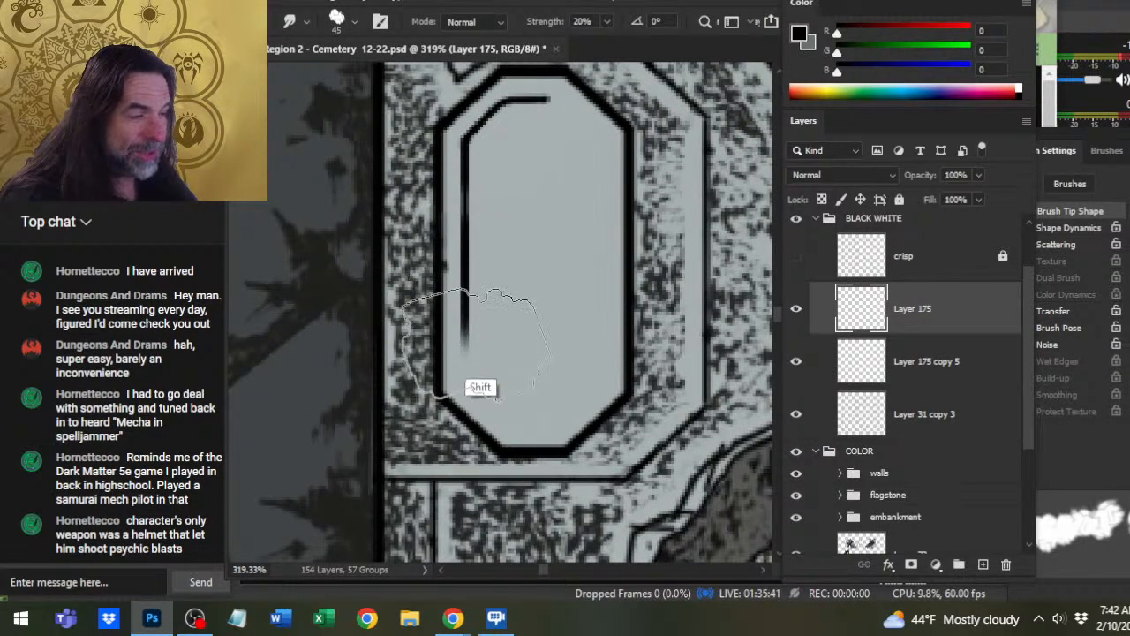
pyautogui.moveTo(482, 292); pyautogui.dragTo(482, 385)
pyautogui.moveTo(482, 292); pyautogui.dragTo(482, 408)
pyautogui.moveTo(482, 330); pyautogui.dragTo(486, 455)
# - Try a lower-left diagonal at the vertical line's end, then enlarge the Eraser to 6 px and erase the vertical's lower part
pyautogui.press('b')
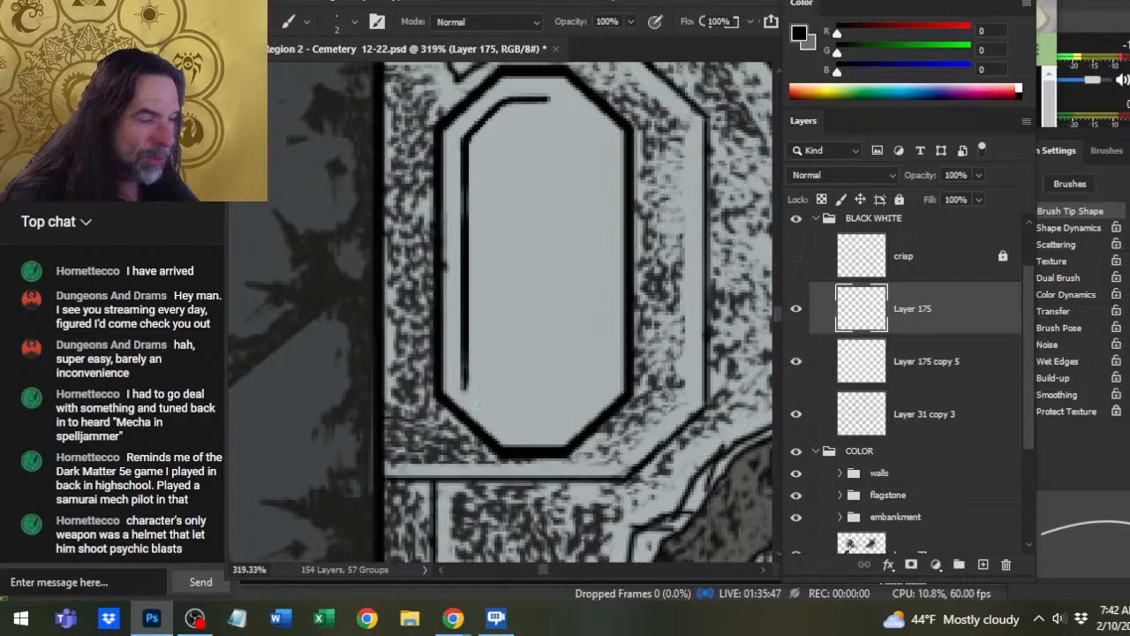
pyautogui.moveTo(465, 386); pyautogui.dragTo(502, 424)
pyautogui.press('e')
pyautogui.press(']')
pyautogui.press(']')
pyautogui.press(']')
pyautogui.press(']')
pyautogui.moveTo(466, 341); pyautogui.dragTo(466, 305)
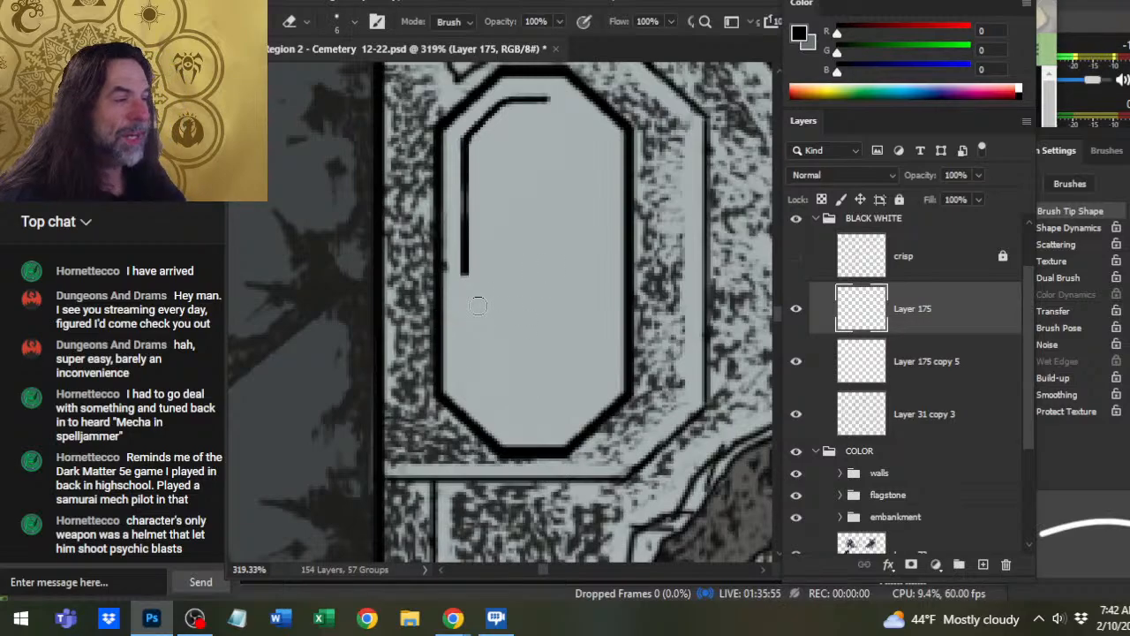
# - Redraw the inner border's short top line slightly closer to the octagonal slab's edge and erase its underside to thin it
pyautogui.scroll(2, 547, 230)
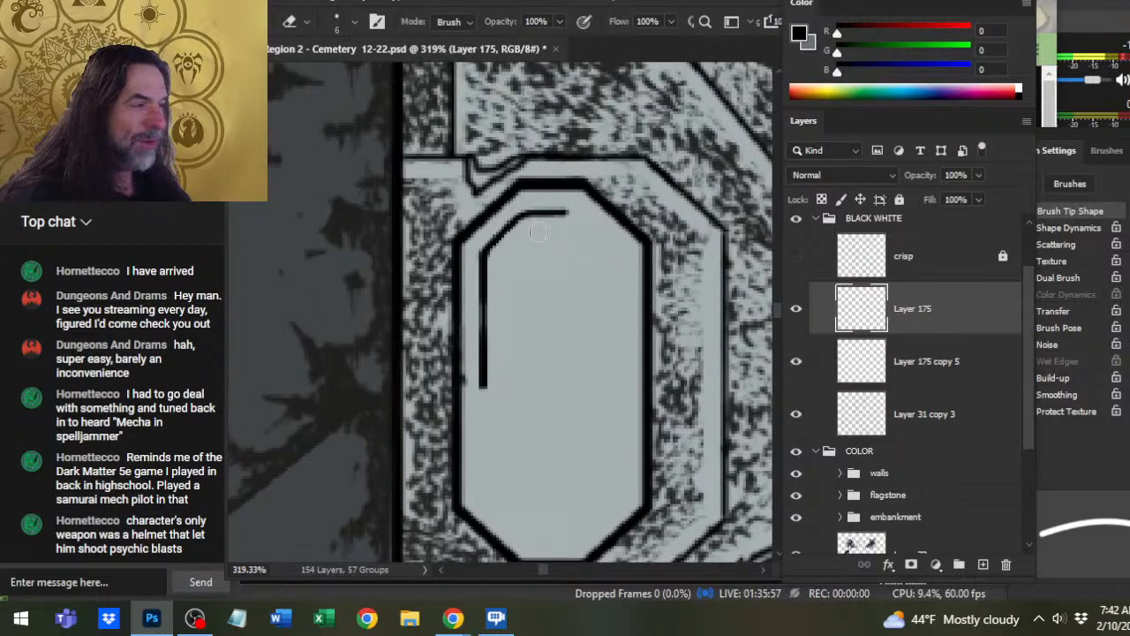
pyautogui.press('b')
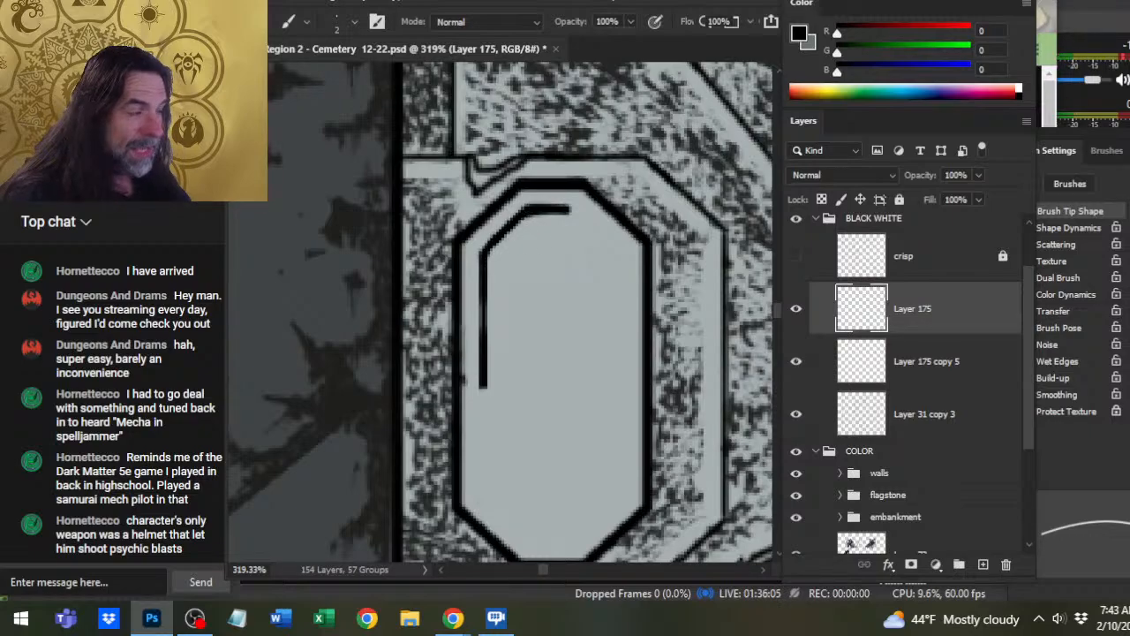
pyautogui.press('e')
pyautogui.moveTo(533, 220); pyautogui.dragTo(570, 220)
pyautogui.press('b')
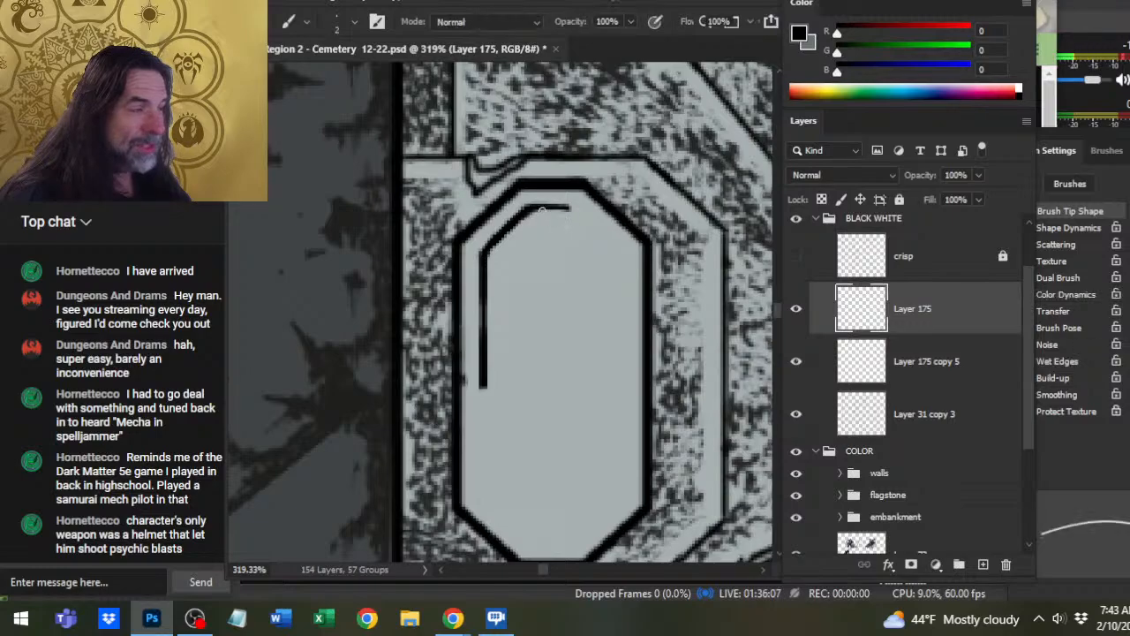
pyautogui.press('e')
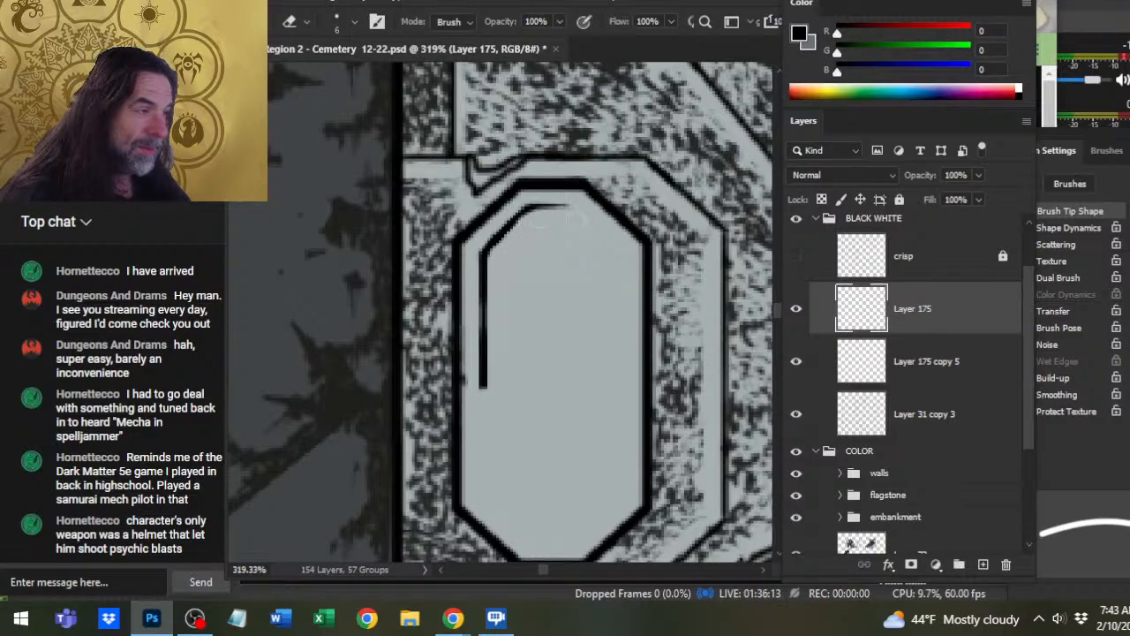
# - Redraw the inner border's short top line at full strength and erase along the inner edge of its upper-left diagonal
pyautogui.press('b')
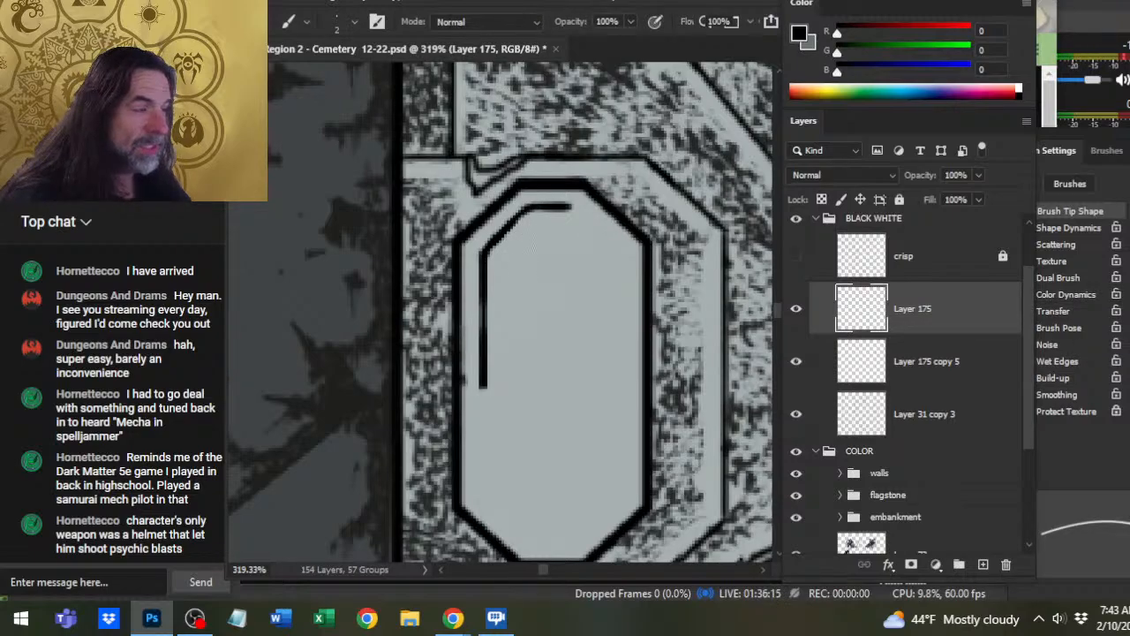
pyautogui.press('e')
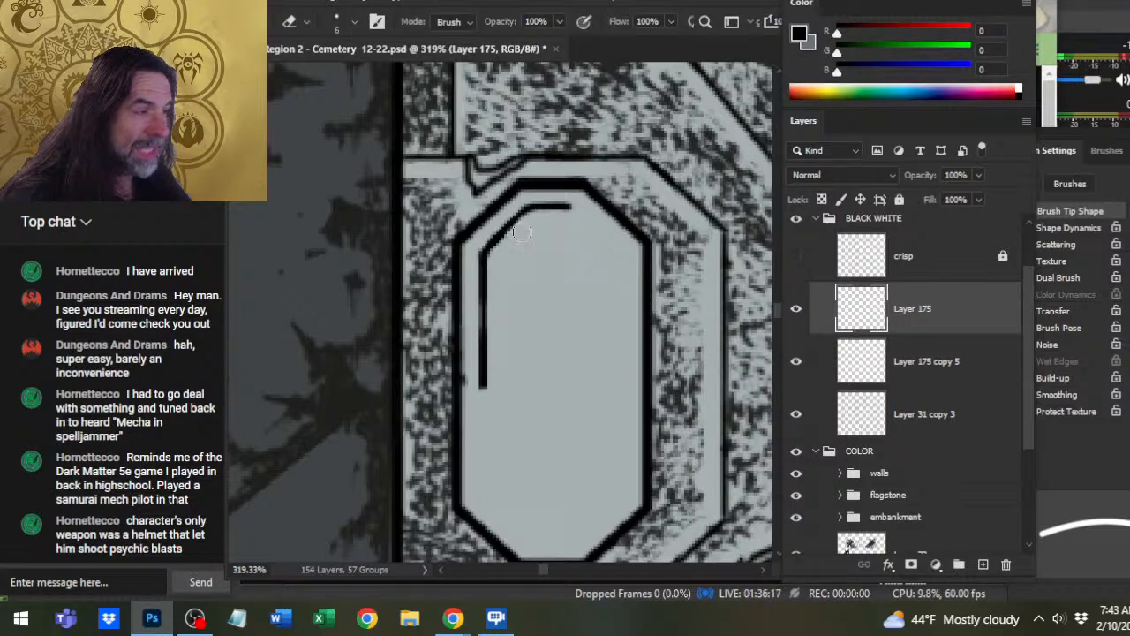
pyautogui.moveTo(500, 249); pyautogui.dragTo(525, 212)
pyautogui.press('b')
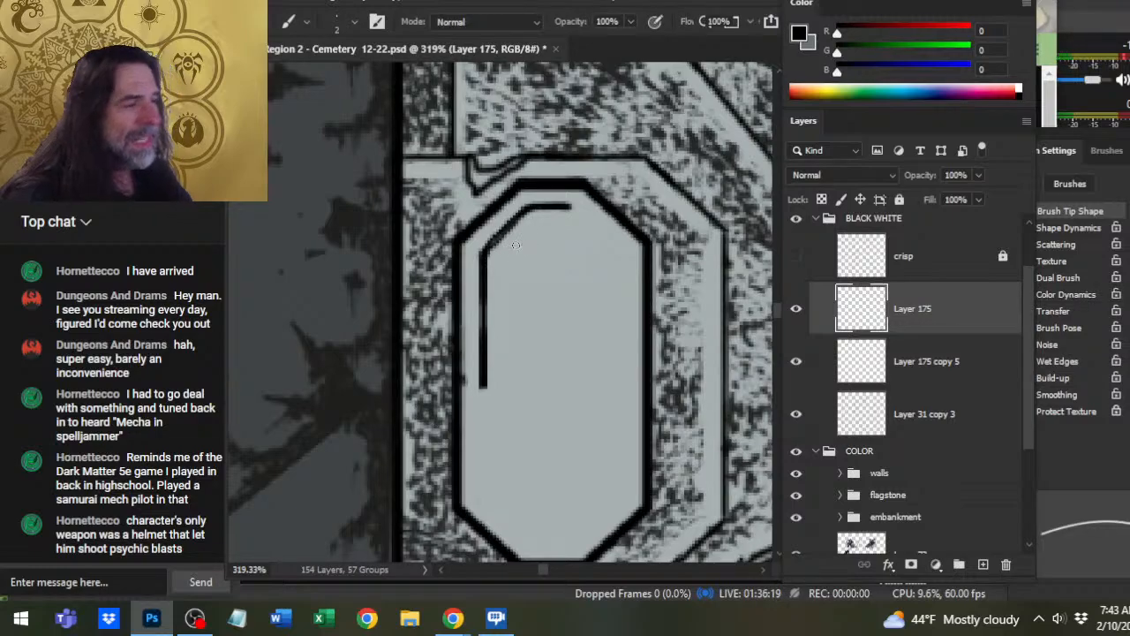
pyautogui.press('e')
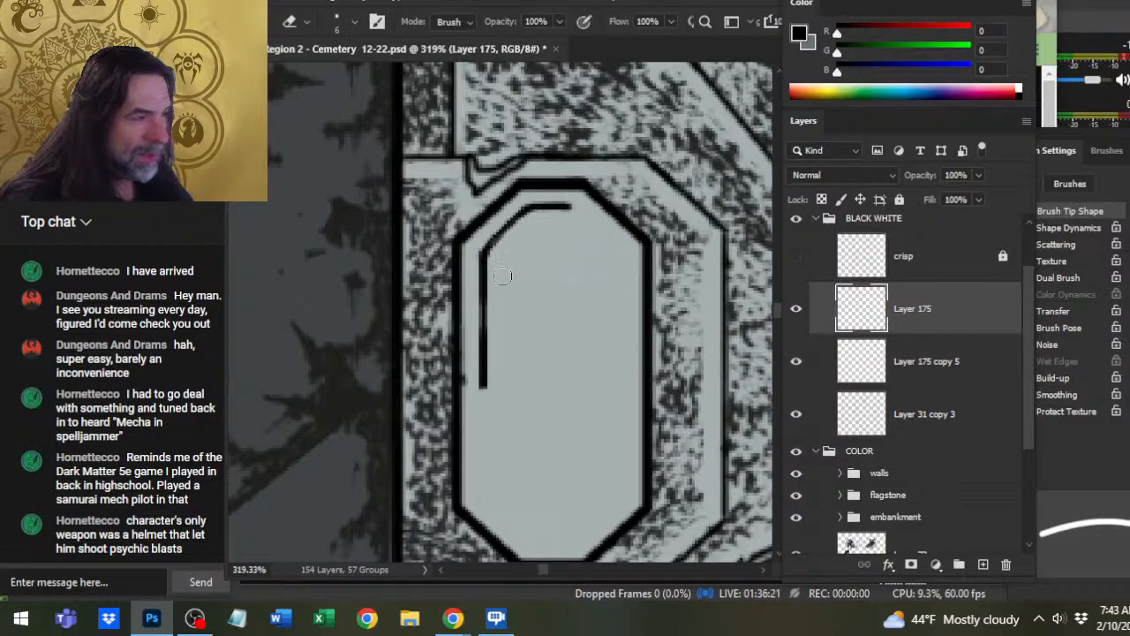
# - Duplicate Layer 175 and flip the copy vertically with Free Transform to form the lower-left part of the inner border
pyautogui.press('z')
pyautogui.moveTo(550, 316); pyautogui.dragTo(461, 270)
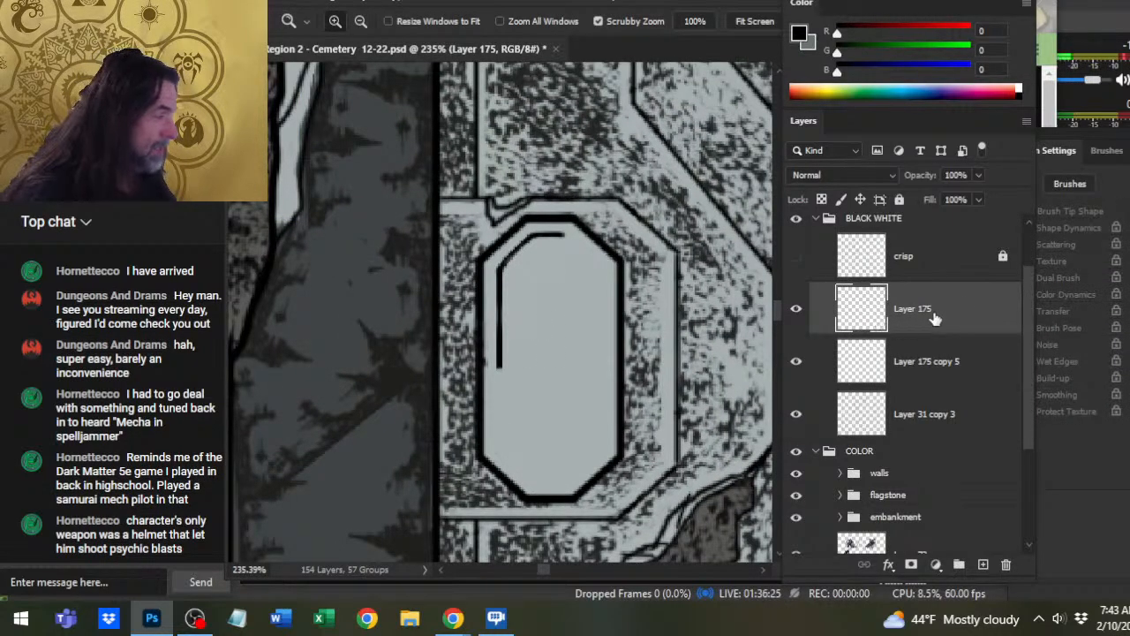
pyautogui.rightClick(867, 324)
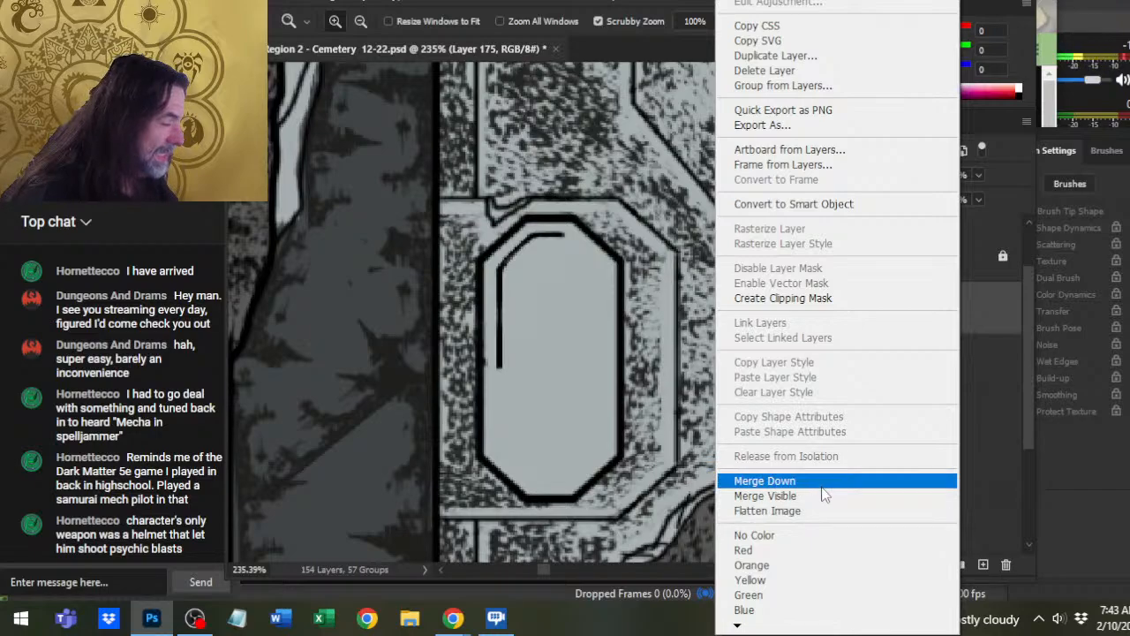
pyautogui.click(874, 56)
pyautogui.press('Return')
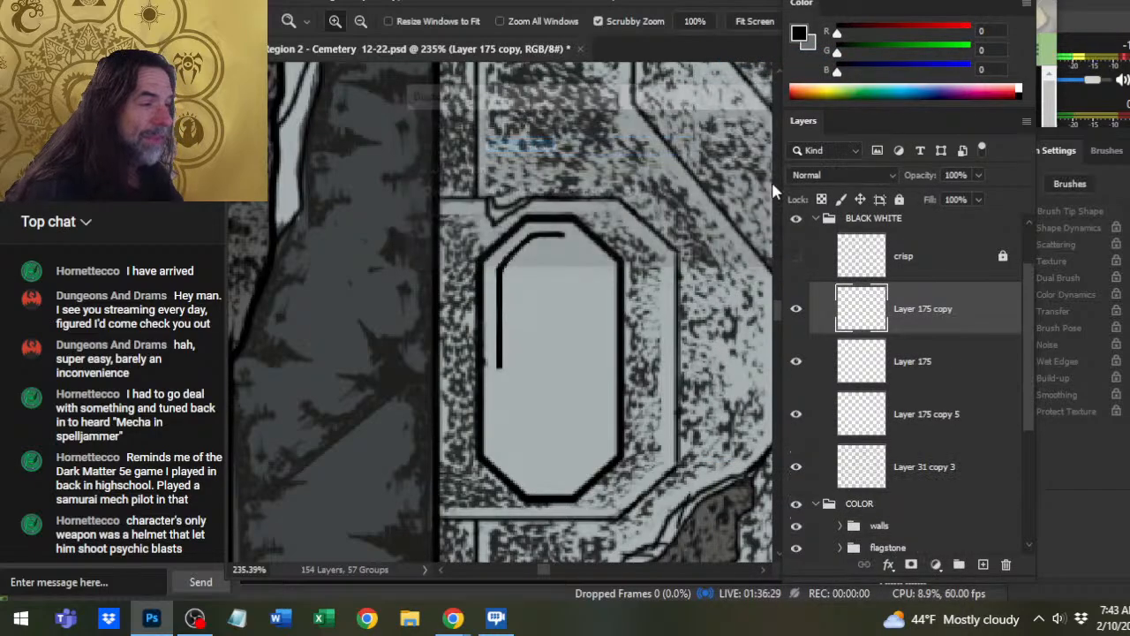
pyautogui.press('l')
pyautogui.rightClick(574, 307)
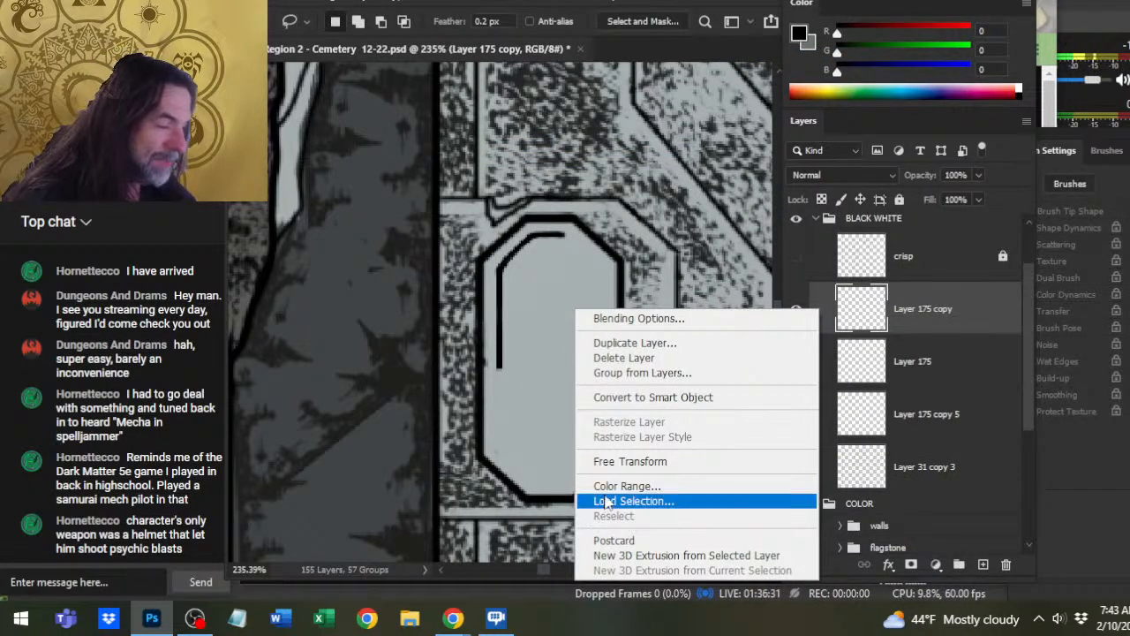
pyautogui.click(625, 462)
pyautogui.rightClick(522, 321)
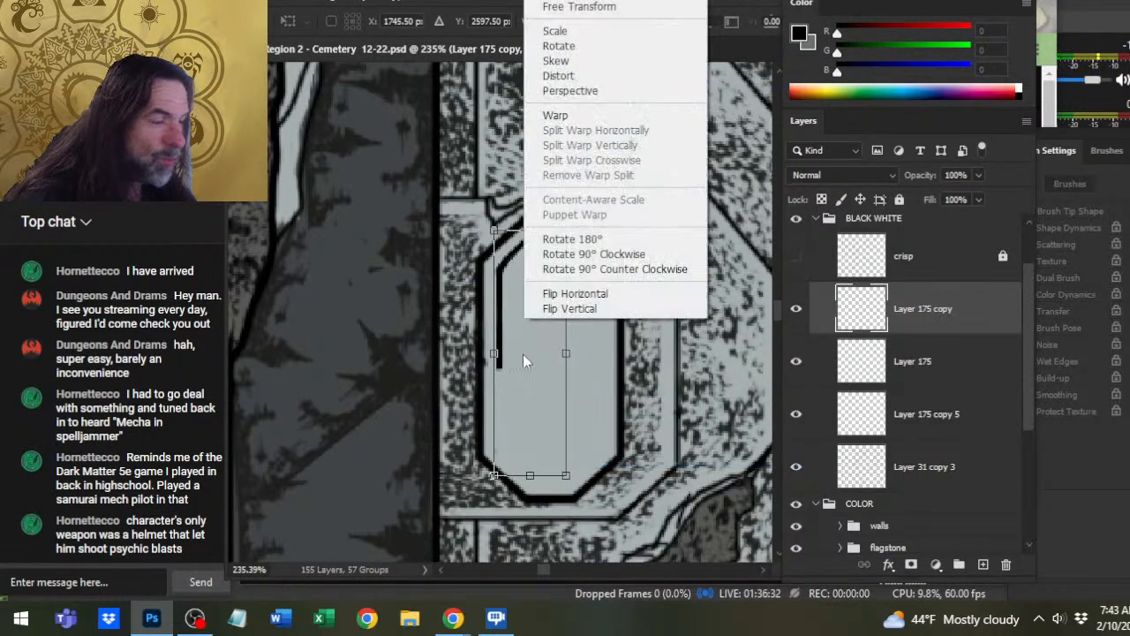
pyautogui.click(619, 309)
pyautogui.press('Return')
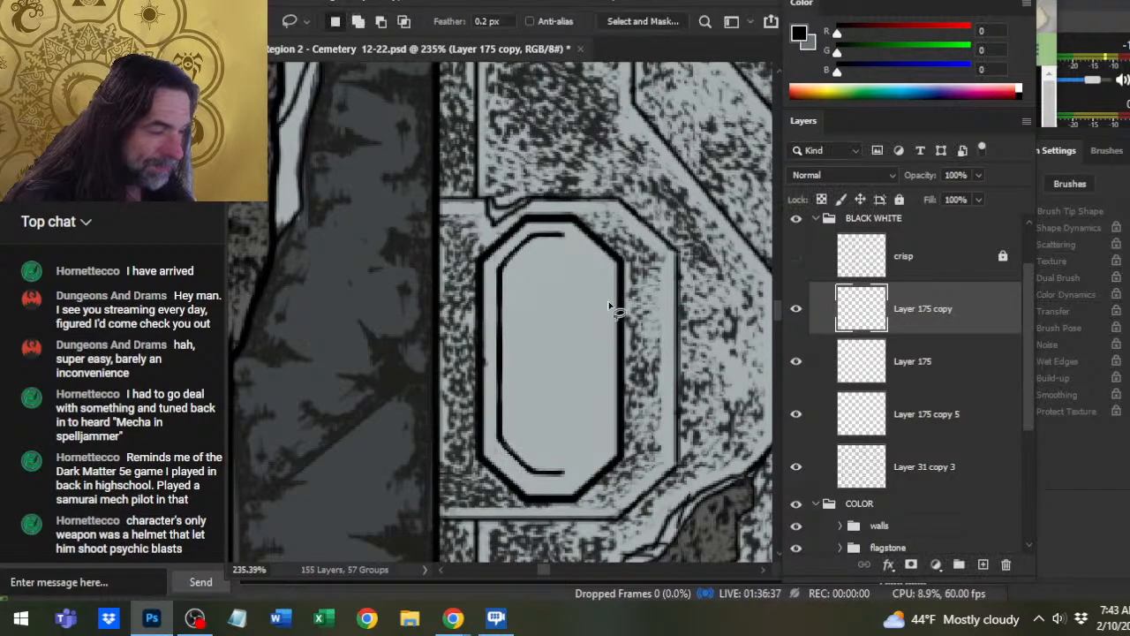
# - Move the flipped copy down to an even gap from the slab's lower edge and merge it into Layer 175
pyautogui.press('v')
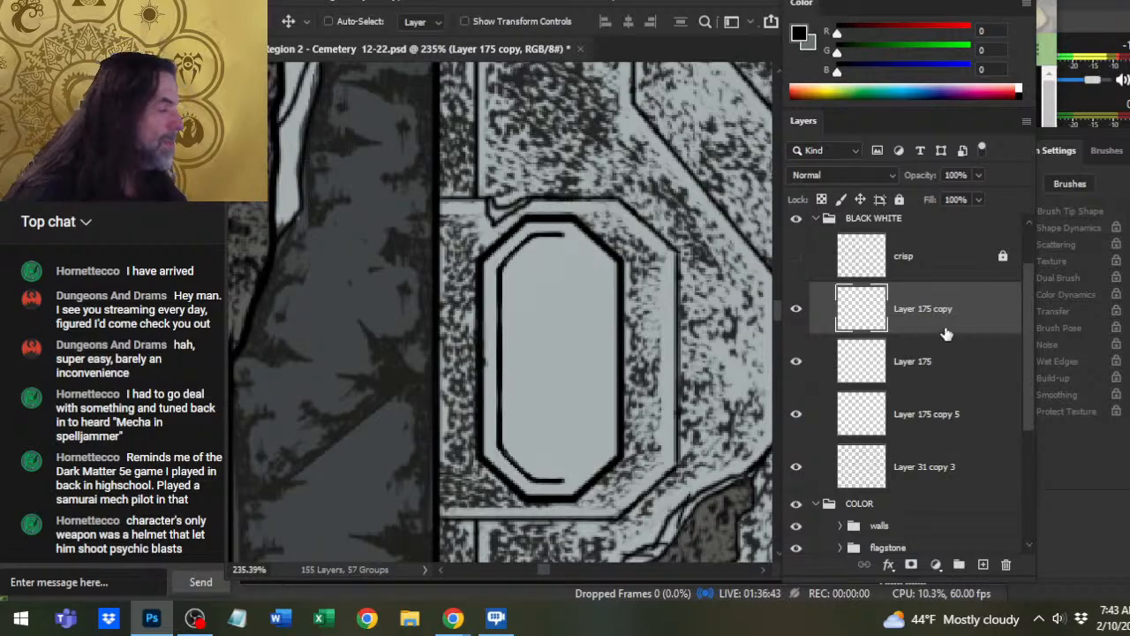
pyautogui.rightClick(923, 309)
pyautogui.click(817, 481)
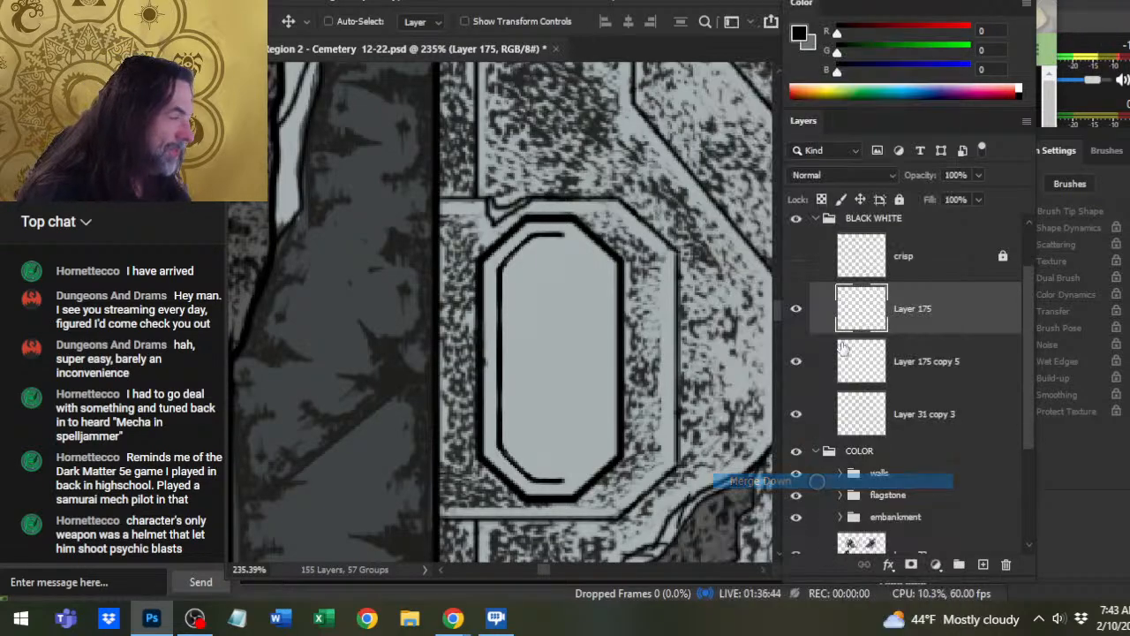
pyautogui.click(795, 308)
pyautogui.click(796, 308)
# - Strengthen the half border by duplicating Layer 175 and merging the copy down, and duplicate the merged layer again
pyautogui.rightClick(914, 310)
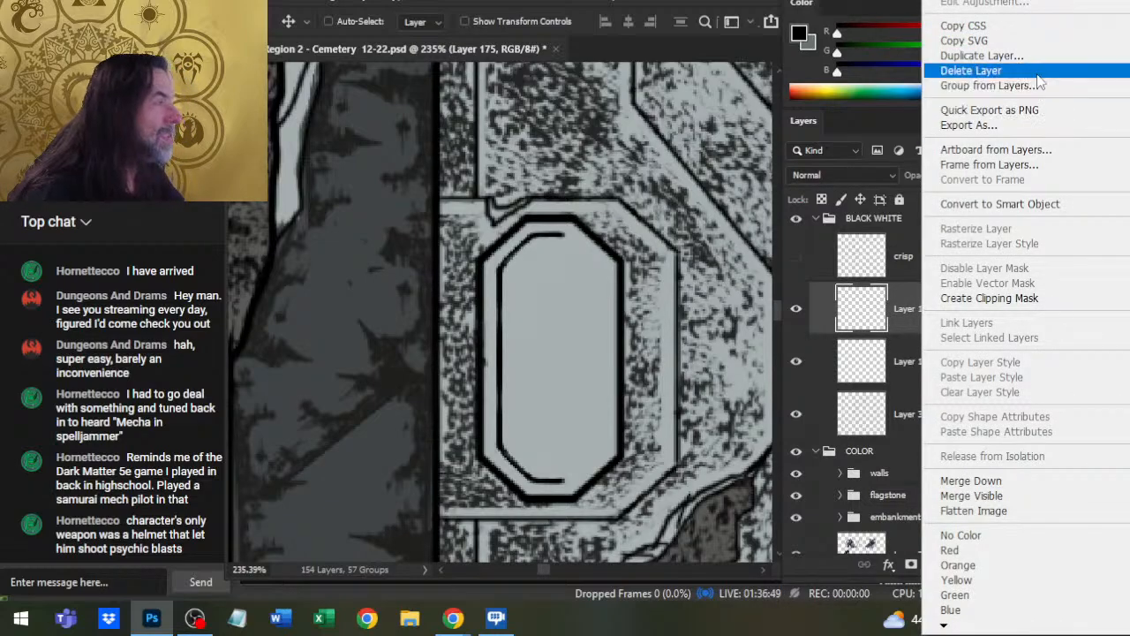
pyautogui.click(982, 56)
pyautogui.press('Return')
pyautogui.rightClick(959, 311)
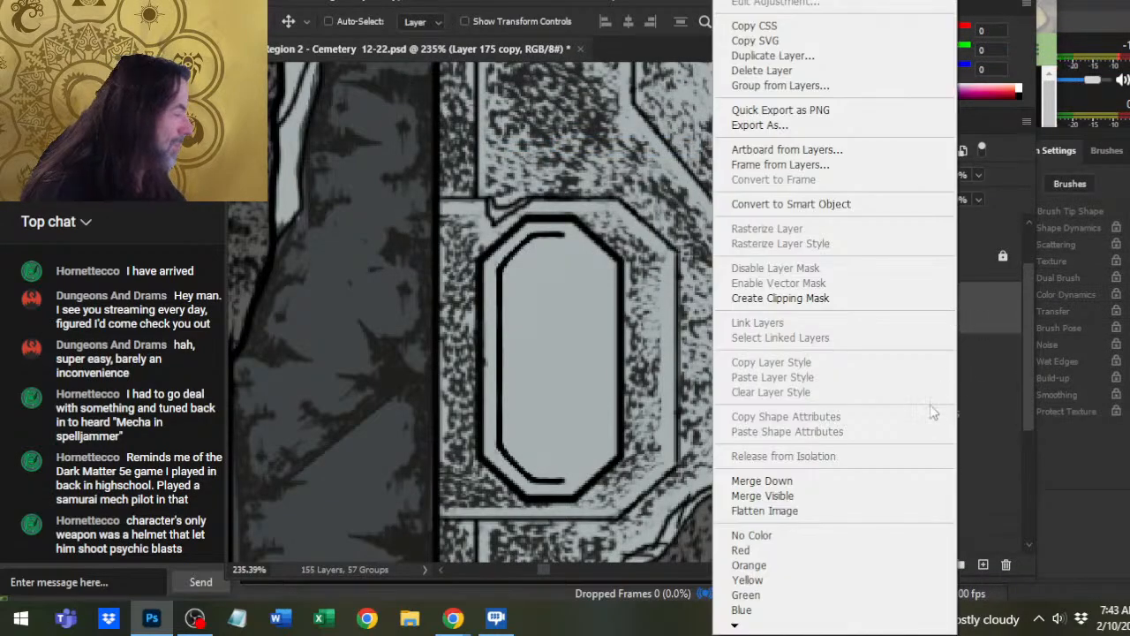
pyautogui.click(850, 488)
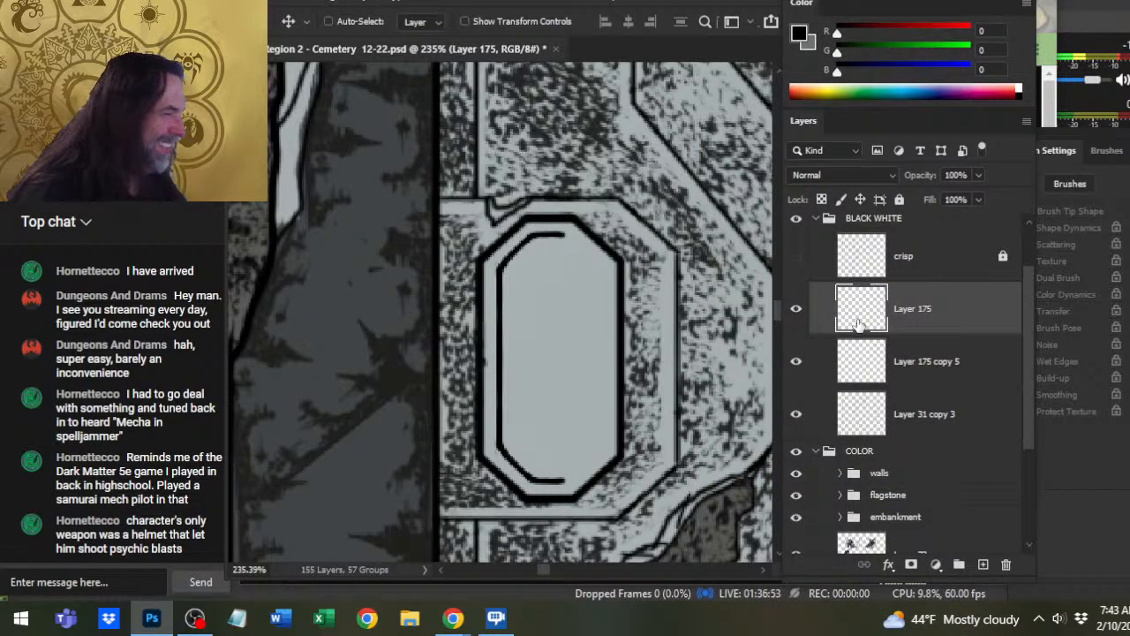
pyautogui.hotkey('ctrl', 'j')
pyautogui.rightClick(938, 340)
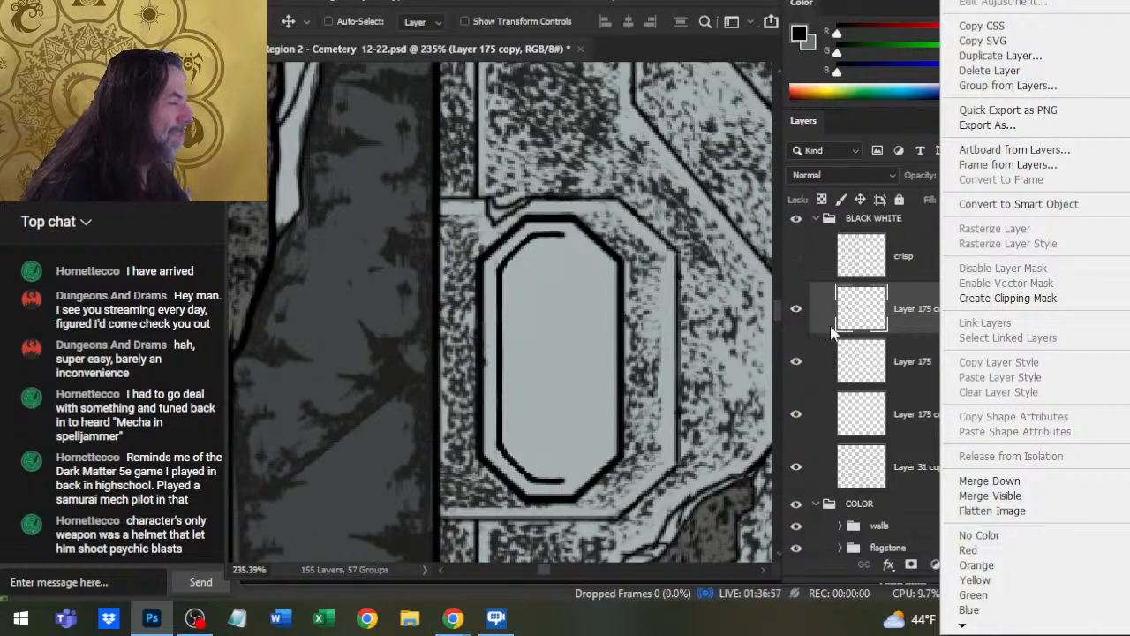
pyautogui.press('a')
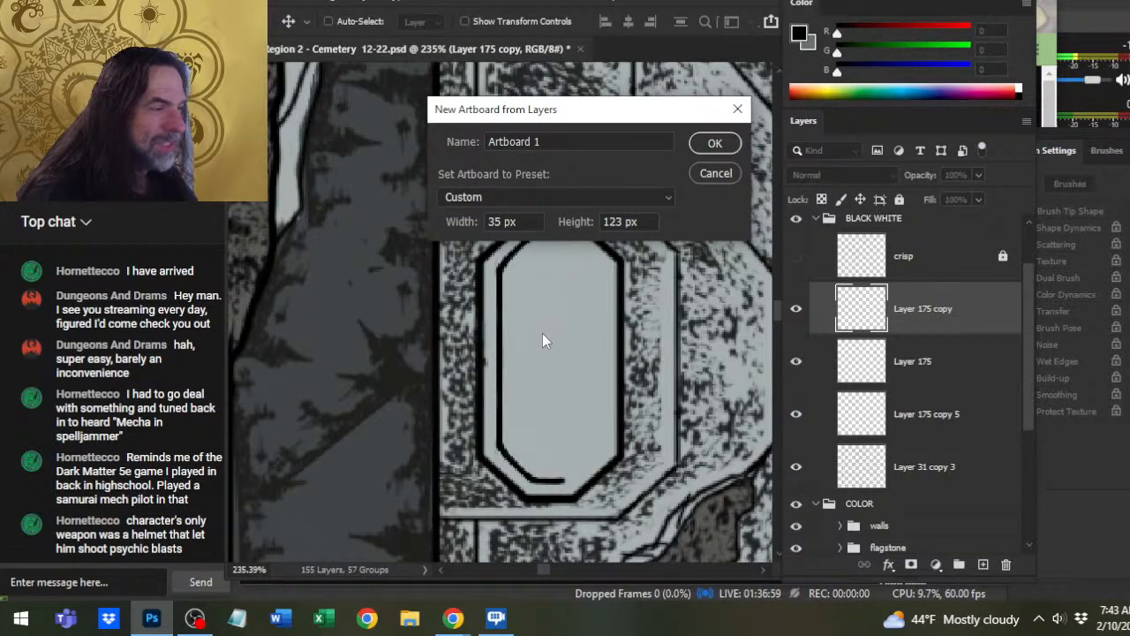
pyautogui.click(716, 173)
# - Flip the duplicated half border horizontally with Free Transform
pyautogui.press('l')
pyautogui.rightClick(500, 345)
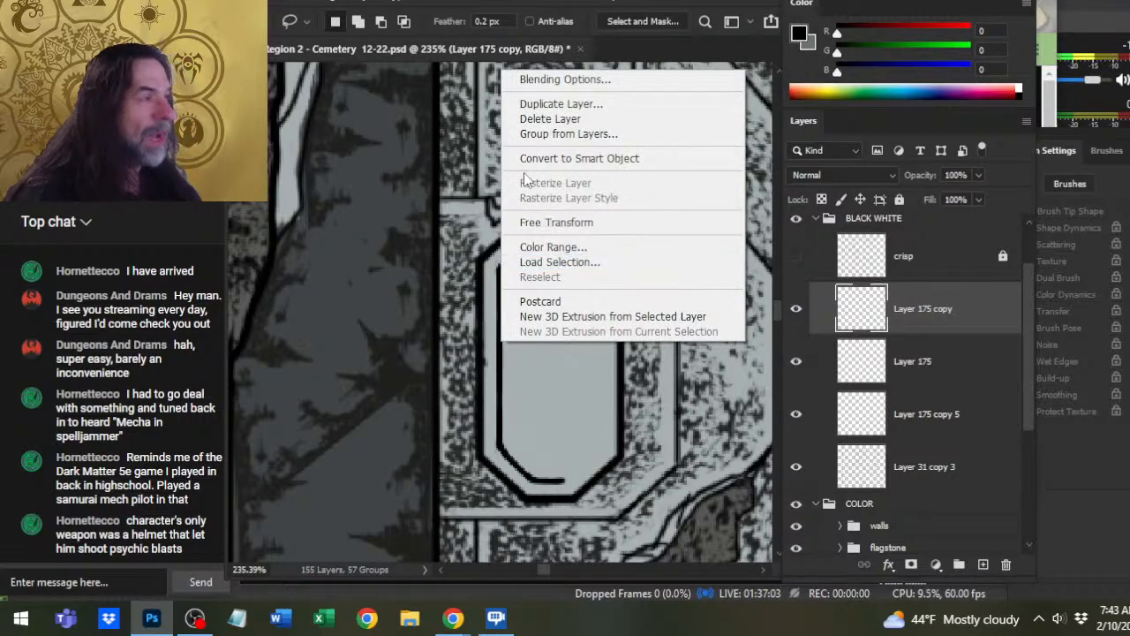
pyautogui.click(552, 222)
pyautogui.rightClick(526, 313)
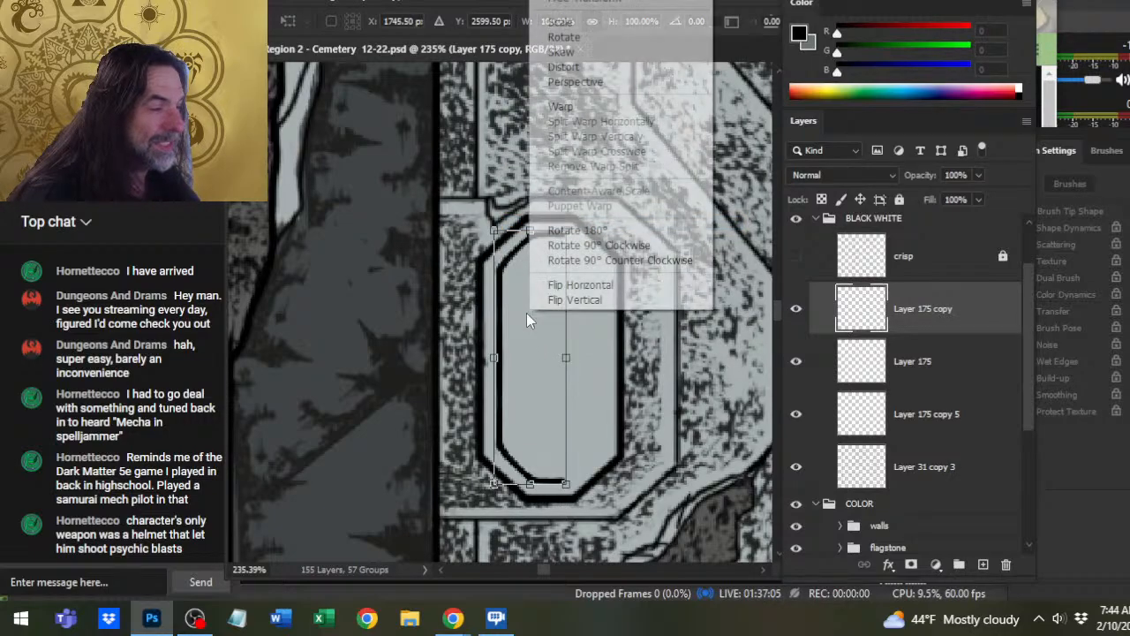
pyautogui.click(593, 285)
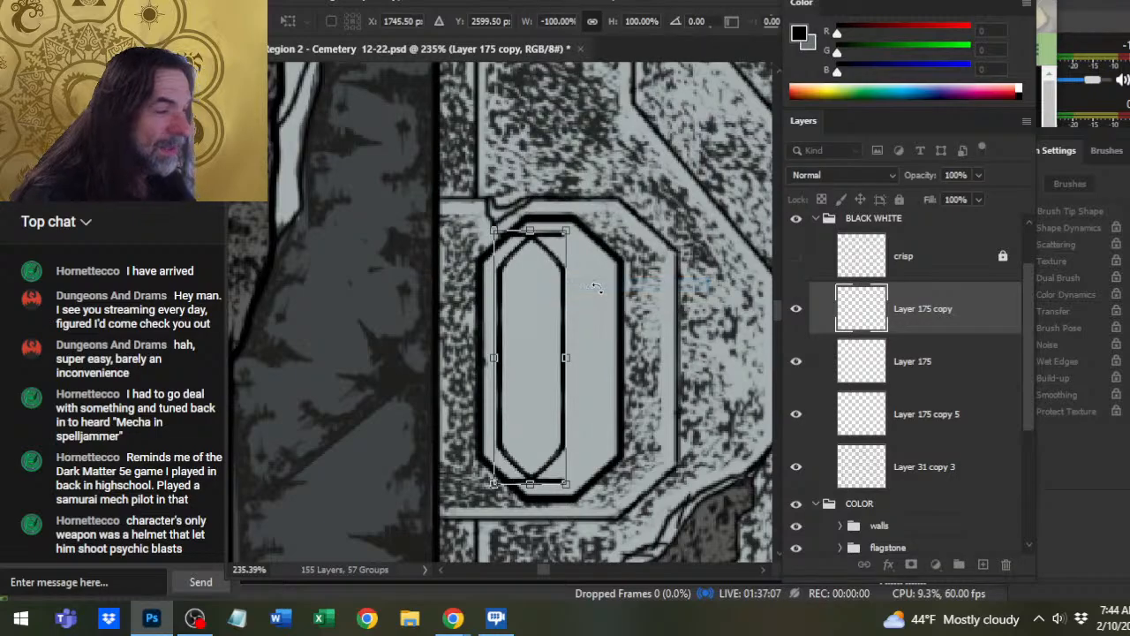
pyautogui.press('Return')
# - Nudge the mirrored half border right until it runs evenly inside the slab's right-hand edge
pyautogui.press('v')
pyautogui.press('Right')
pyautogui.press('Right')
pyautogui.press('Right')
pyautogui.press('Right')
pyautogui.press('Right')
pyautogui.press('Right')
pyautogui.press('Right')
pyautogui.press('Right')
pyautogui.press('Right')
pyautogui.press('Right')
pyautogui.press('Right')
pyautogui.press('Right')
pyautogui.press('Right')
pyautogui.press('Right')
pyautogui.press('Right')
pyautogui.press('Right')
pyautogui.press('Right')
pyautogui.press('Right')
pyautogui.press('Right')
pyautogui.press('Right')
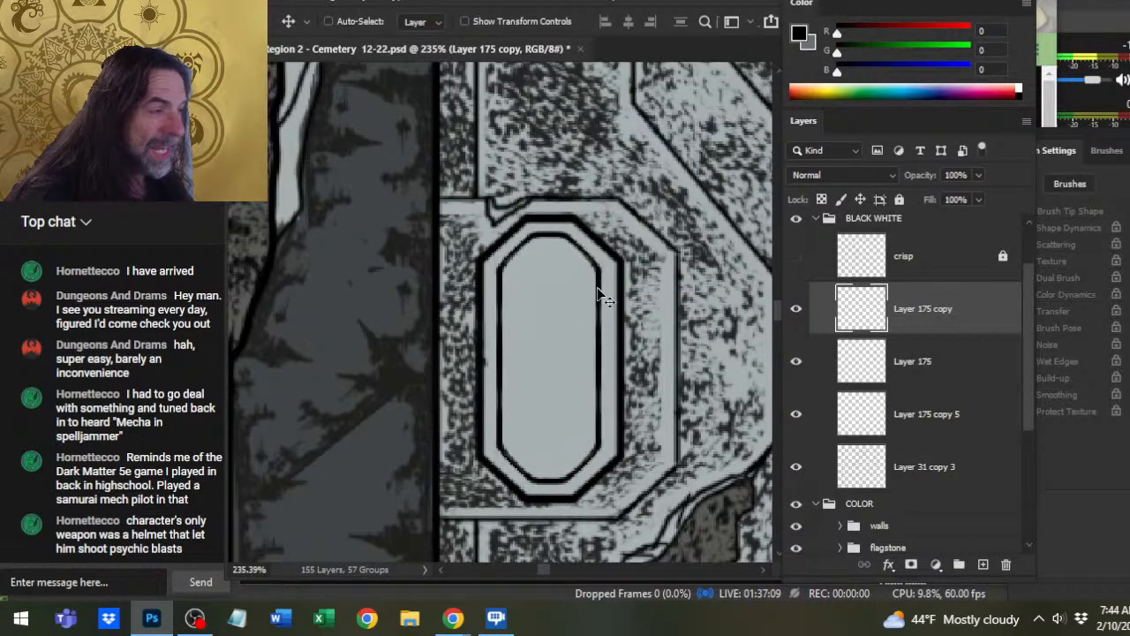
pyautogui.press('Right')
pyautogui.press('Right')
pyautogui.press('Right')
pyautogui.press('Right')
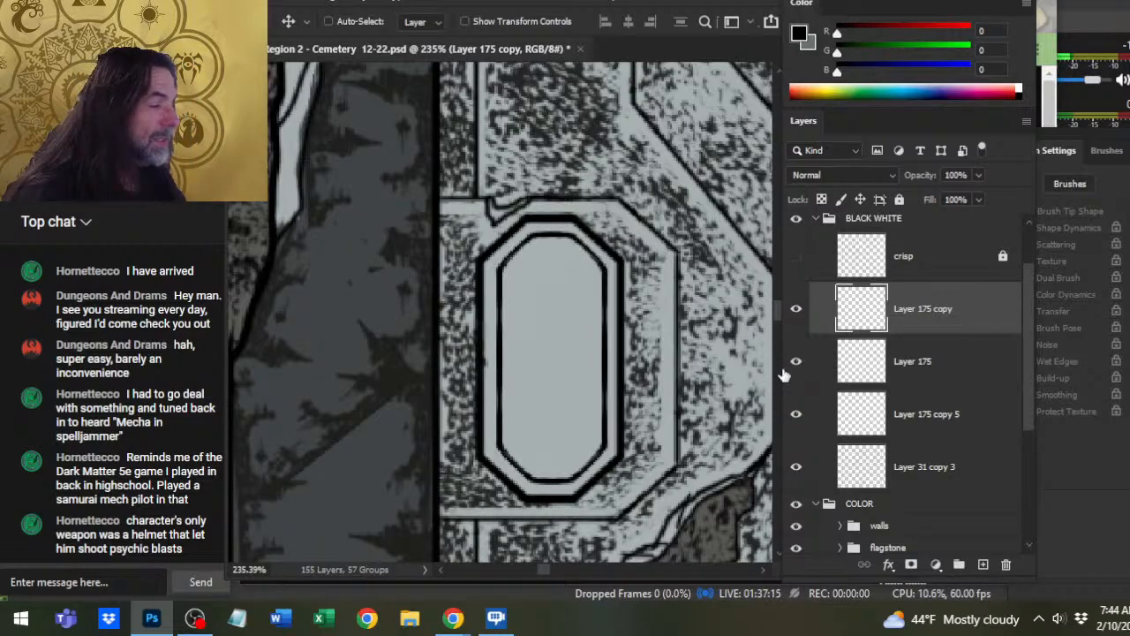
# - Nudge the original left half border on Layer 175 slightly left to even its gap to the slab's edge
pyautogui.click(947, 361)
pyautogui.press('Left')
pyautogui.press('Left')
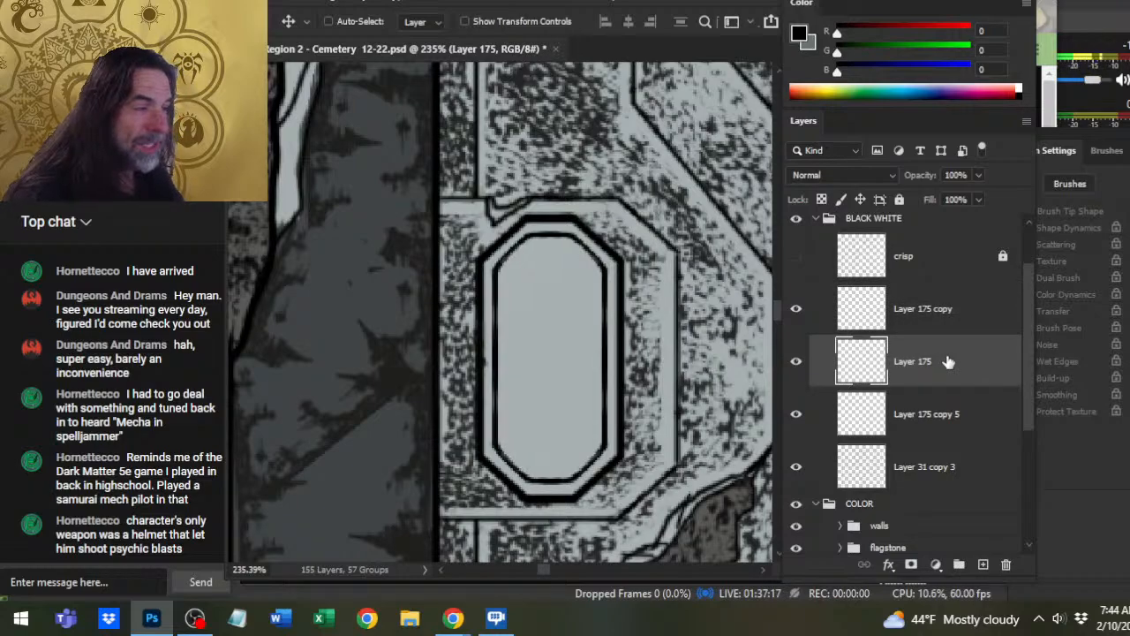
pyautogui.press('Left')
pyautogui.press('Left')
pyautogui.press('Left')
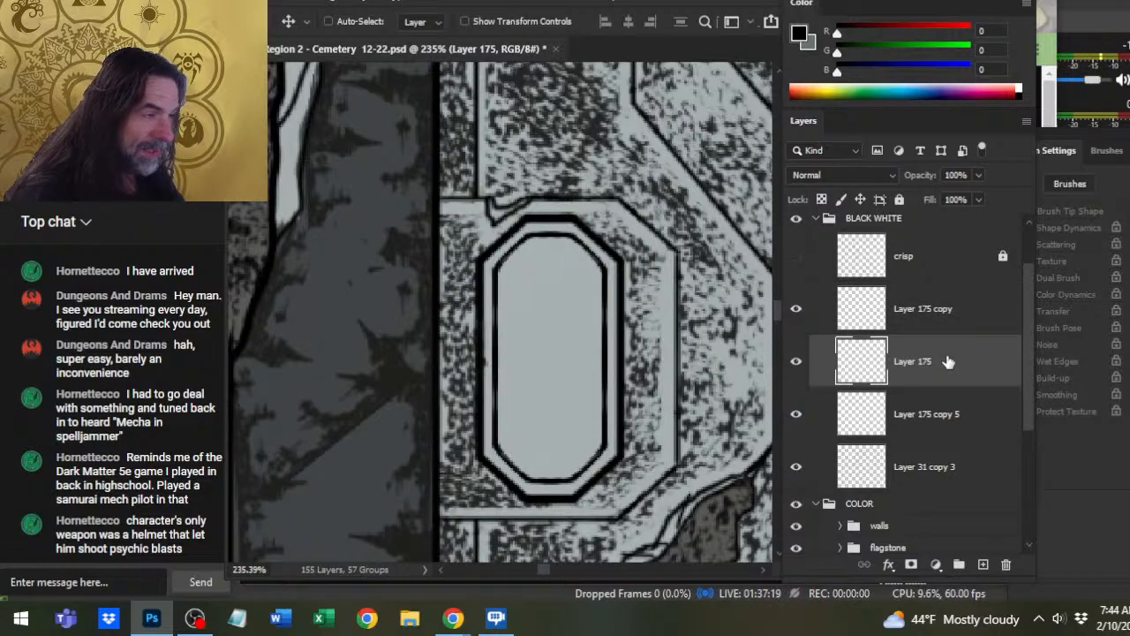
# - Merge Layer 175 copy down into Layer 175 and check the completed inner border by toggling its visibility
pyautogui.rightClick(926, 309)
pyautogui.click(988, 481)
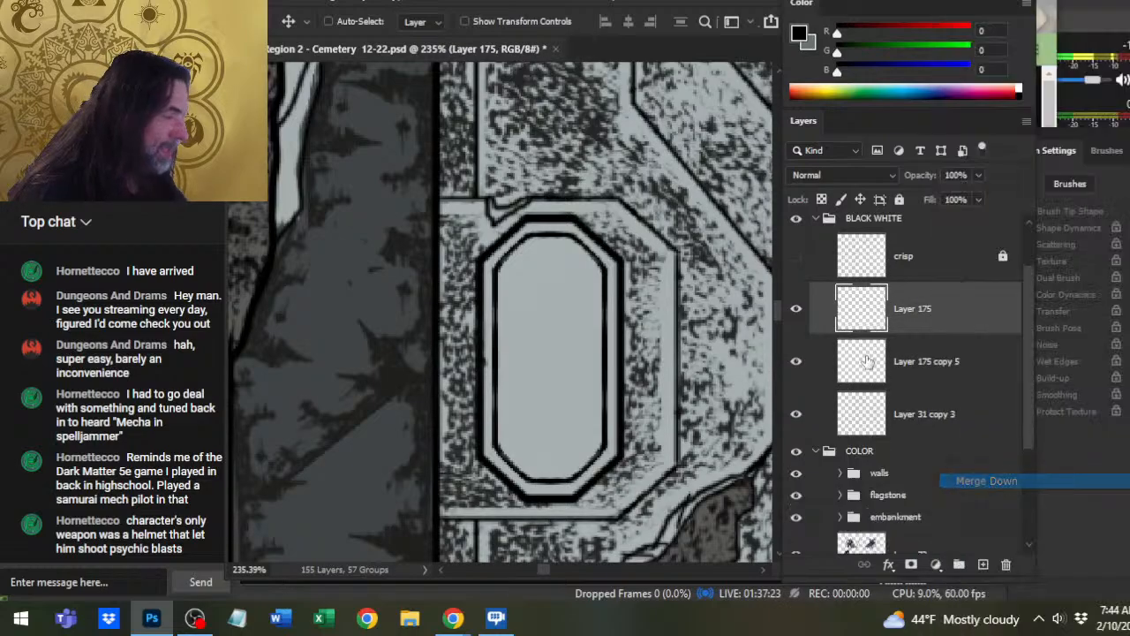
pyautogui.click(796, 308)
pyautogui.click(796, 308)
pyautogui.moveTo(656, 322); pyautogui.dragTo(629, 342)
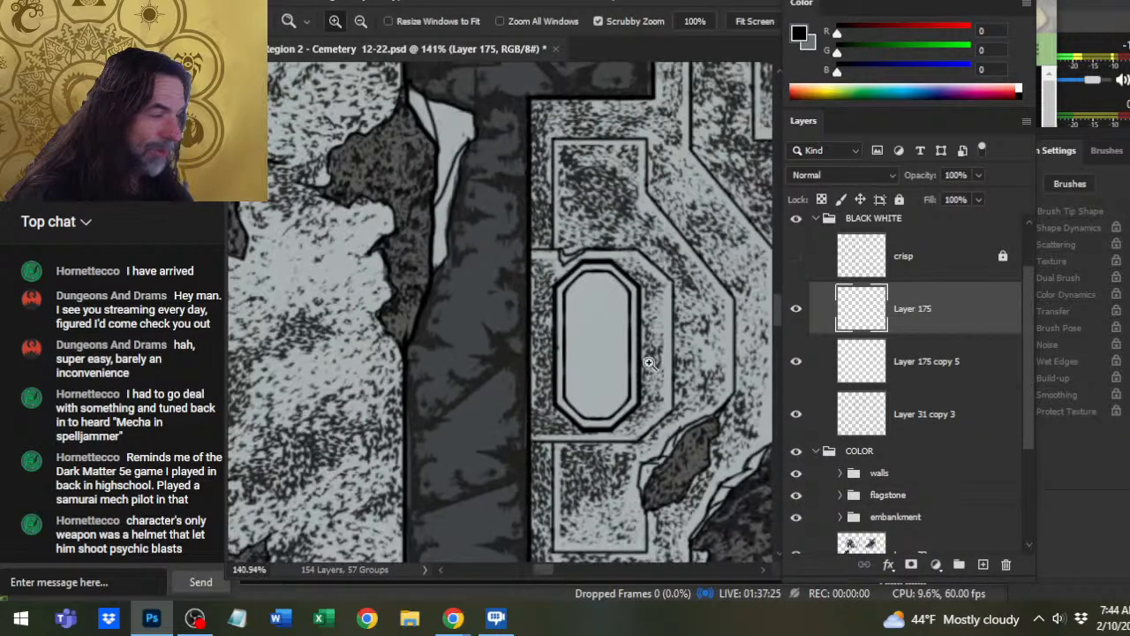
pyautogui.moveTo(690, 417); pyautogui.dragTo(675, 460)
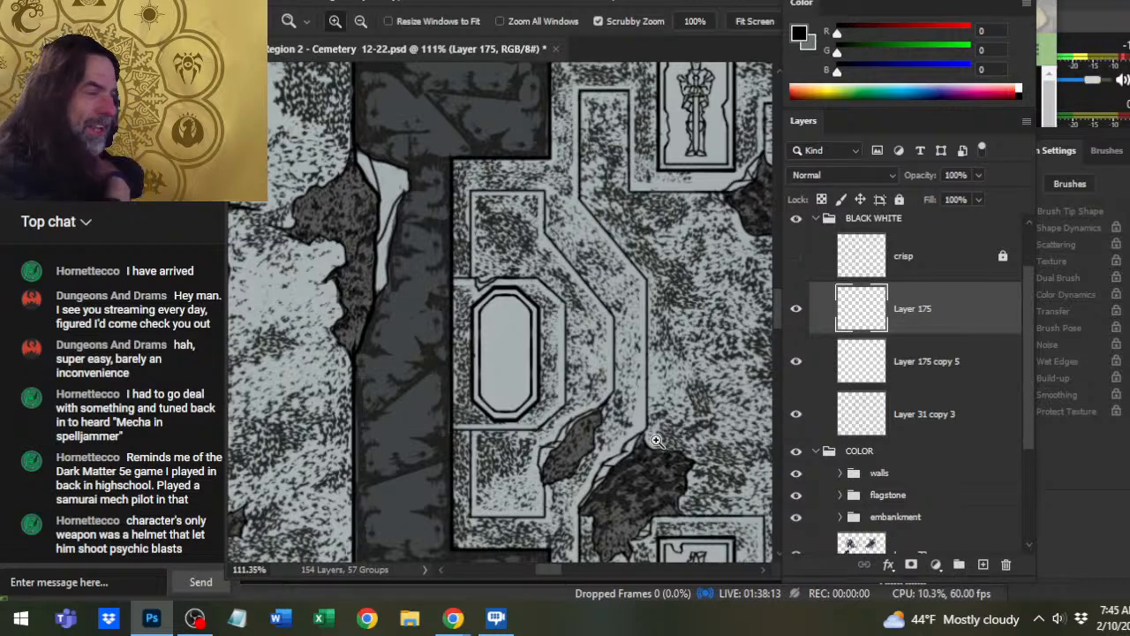
# - Add a new layer above Layer 175 and compare the slab with and without its inner border
pyautogui.click(984, 565)
pyautogui.click(796, 362)
pyautogui.click(797, 362)
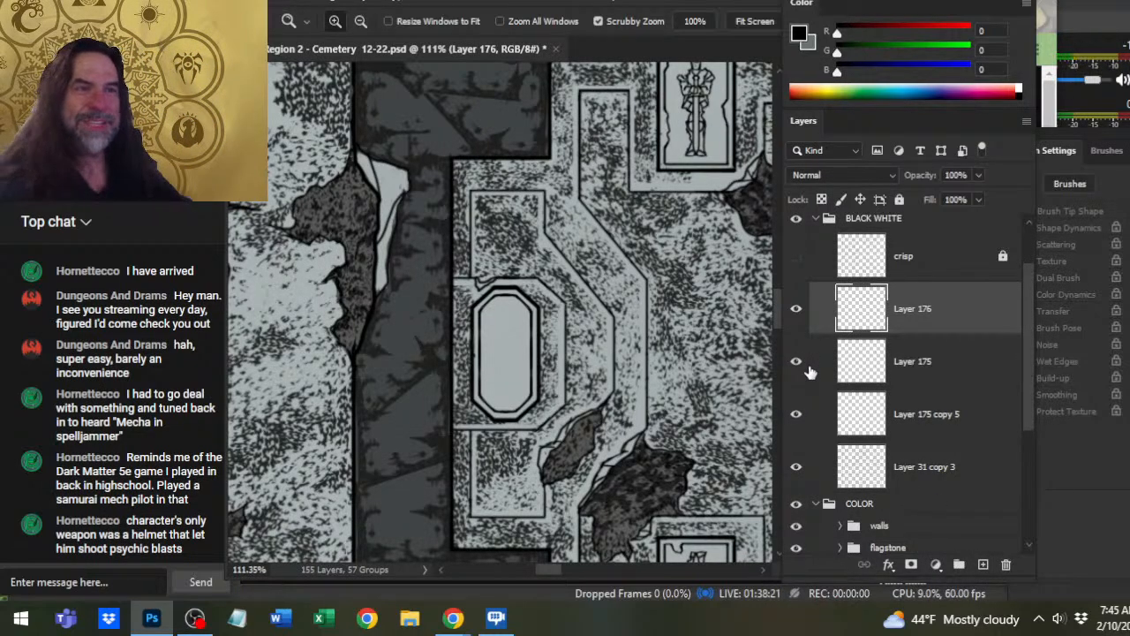
pyautogui.moveTo(500, 378); pyautogui.dragTo(515, 394)
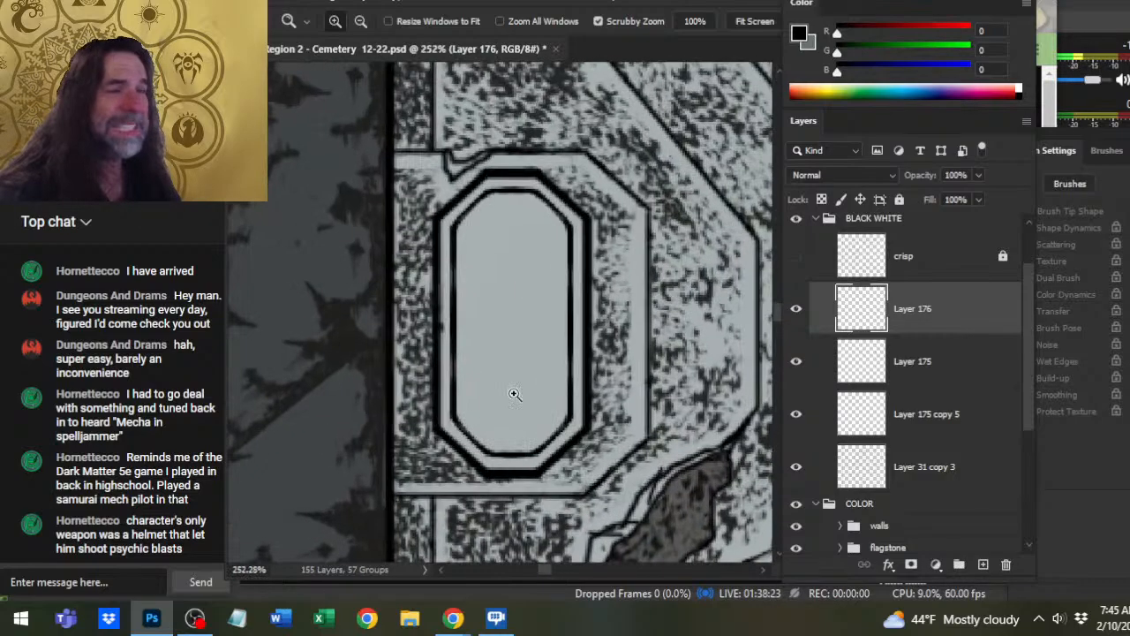
pyautogui.click(798, 311)
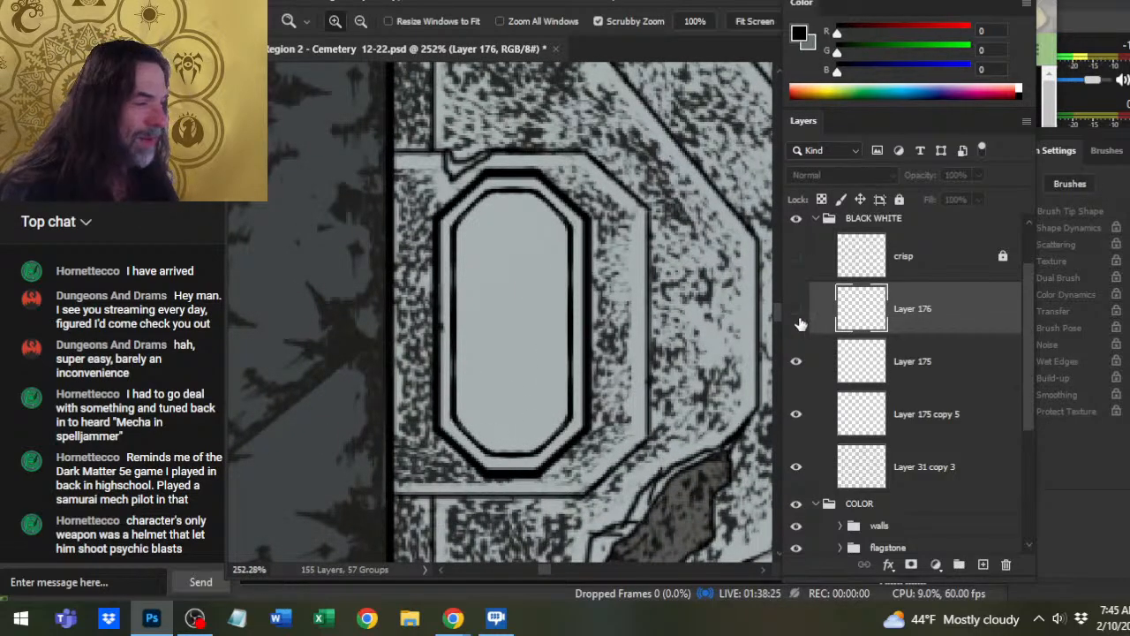
pyautogui.click(797, 362)
pyautogui.click(797, 311)
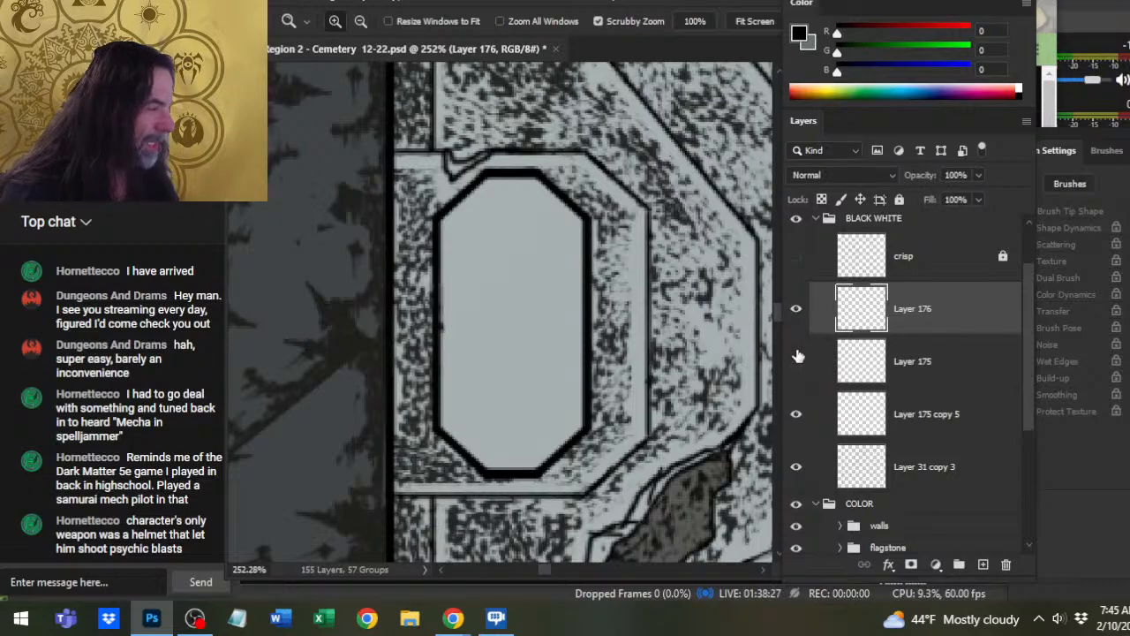
pyautogui.click(797, 360)
# - Examine the bordered octagonal slab up close and in relation to the surrounding knight slabs and tomb floor
pyautogui.moveTo(502, 334); pyautogui.dragTo(544, 331)
pyautogui.press('b')
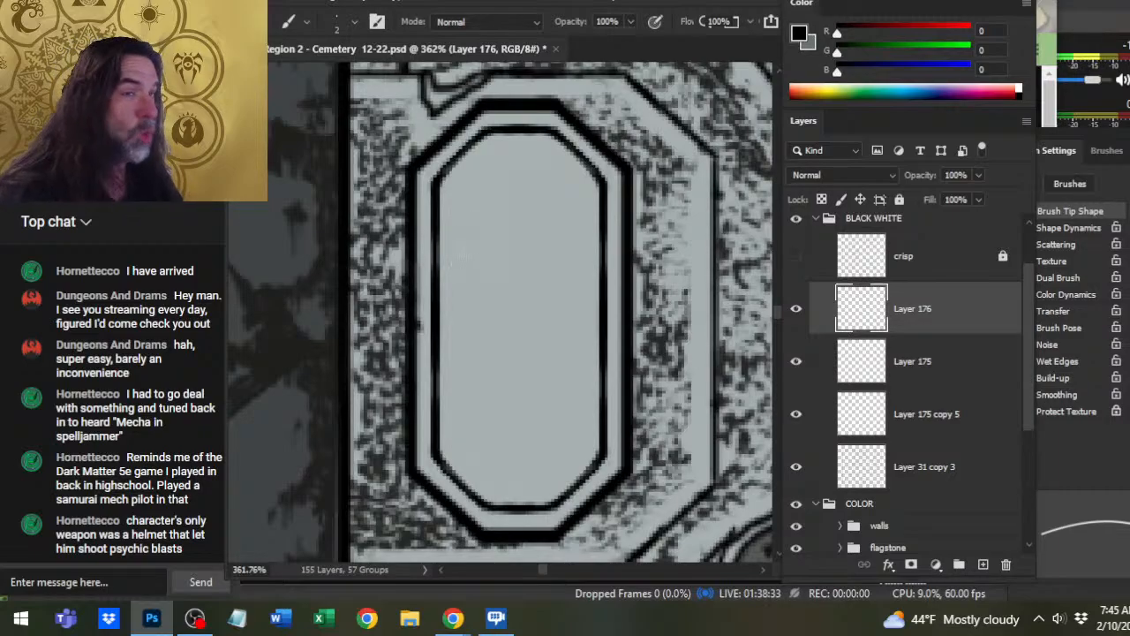
pyautogui.press('z')
pyautogui.moveTo(576, 304); pyautogui.dragTo(515, 421)
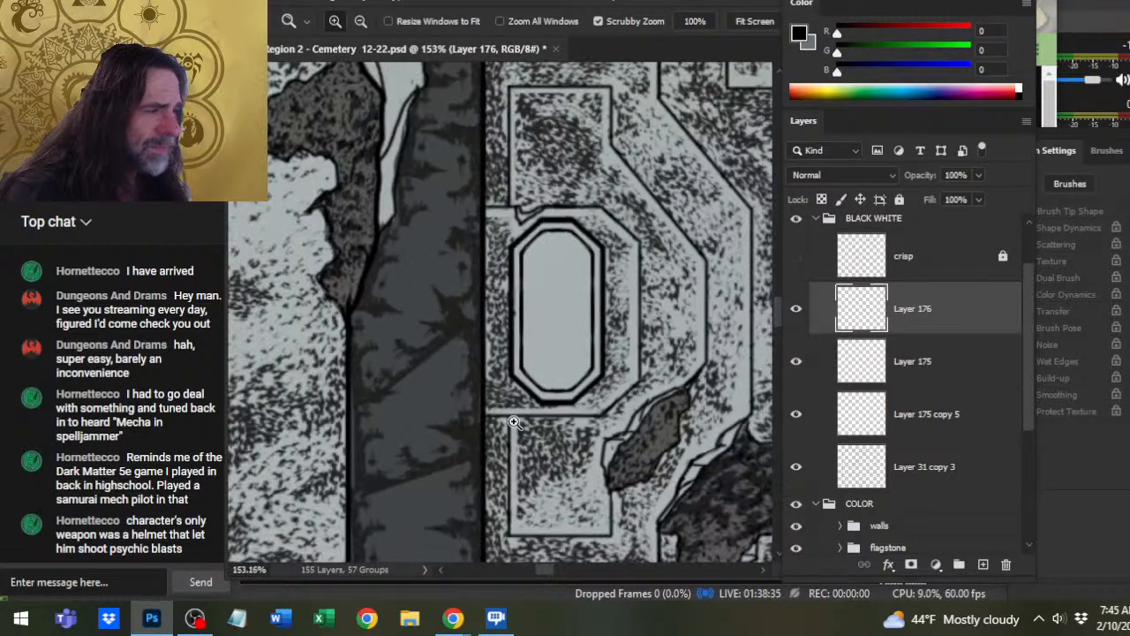
pyautogui.moveTo(655, 319); pyautogui.dragTo(530, 331)
pyautogui.moveTo(606, 319); pyautogui.dragTo(528, 331)
pyautogui.moveTo(645, 346); pyautogui.dragTo(572, 382)
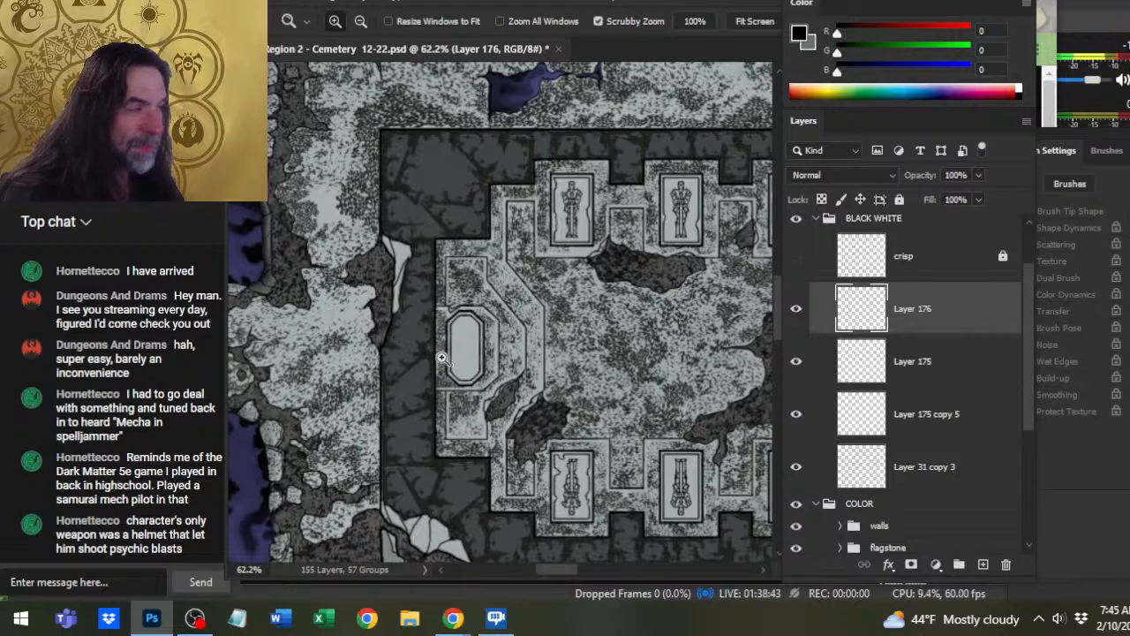
pyautogui.moveTo(454, 345); pyautogui.dragTo(477, 346)
pyautogui.press('b')
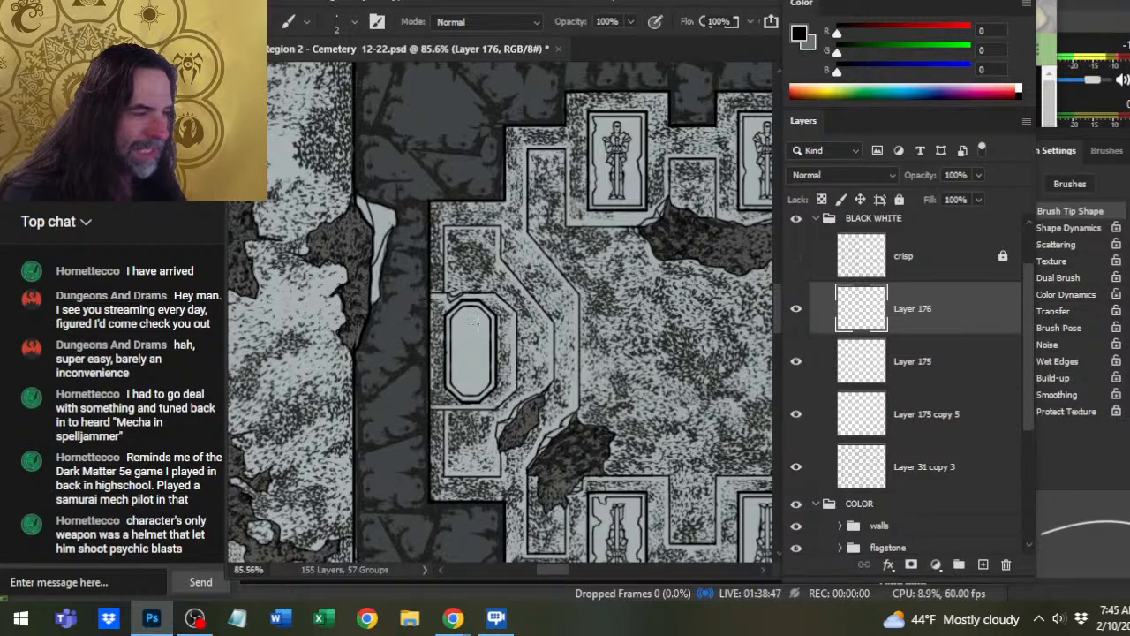
pyautogui.moveTo(461, 330); pyautogui.dragTo(478, 323)
pyautogui.hotkey('ctrl', 'z')
pyautogui.hotkey('ctrl', 'z')
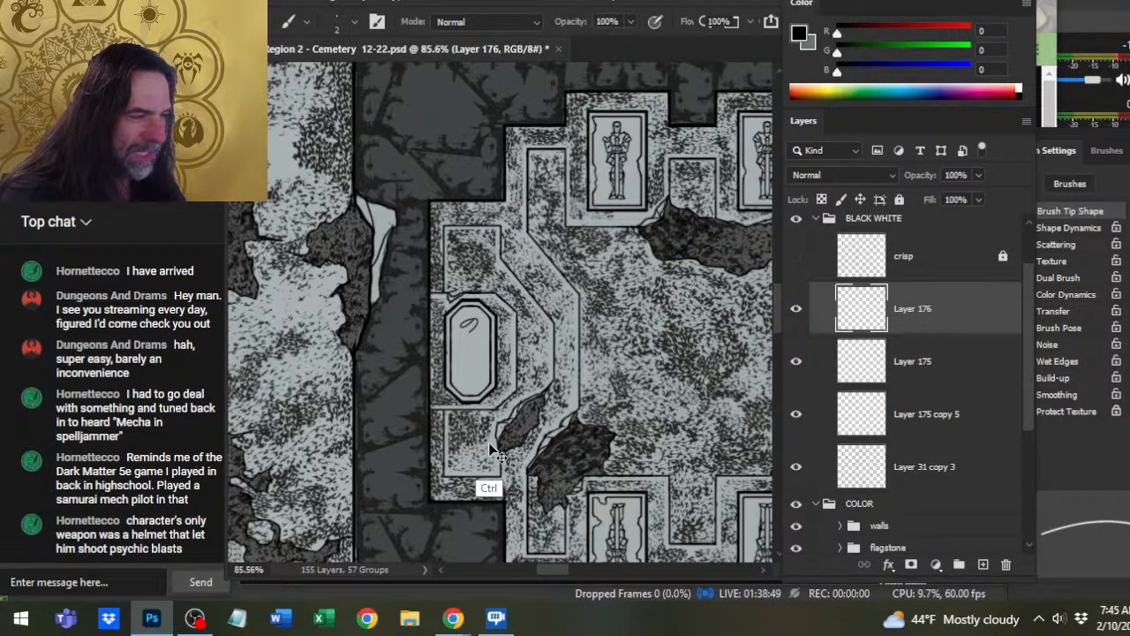
pyautogui.press('z')
pyautogui.moveTo(474, 331); pyautogui.dragTo(432, 341)
pyautogui.press('b')
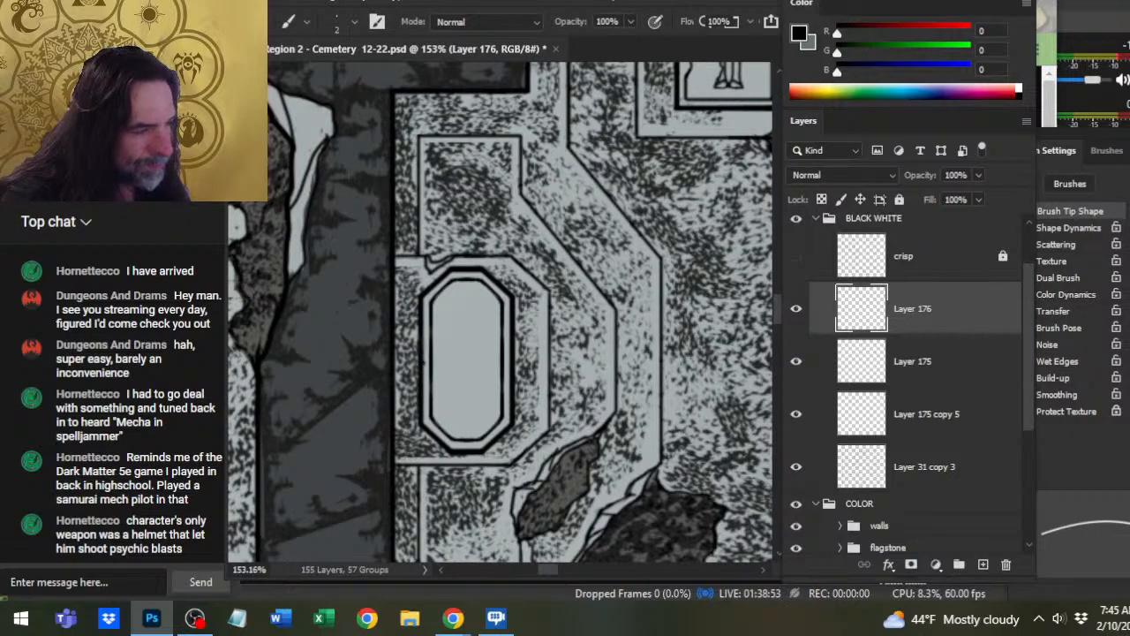
pyautogui.moveTo(443, 355)
pyautogui.mouseDown()
pyautogui.moveTo(446, 364)
pyautogui.moveTo(446, 341)
pyautogui.mouseUp()
pyautogui.press('e')
pyautogui.press('b')
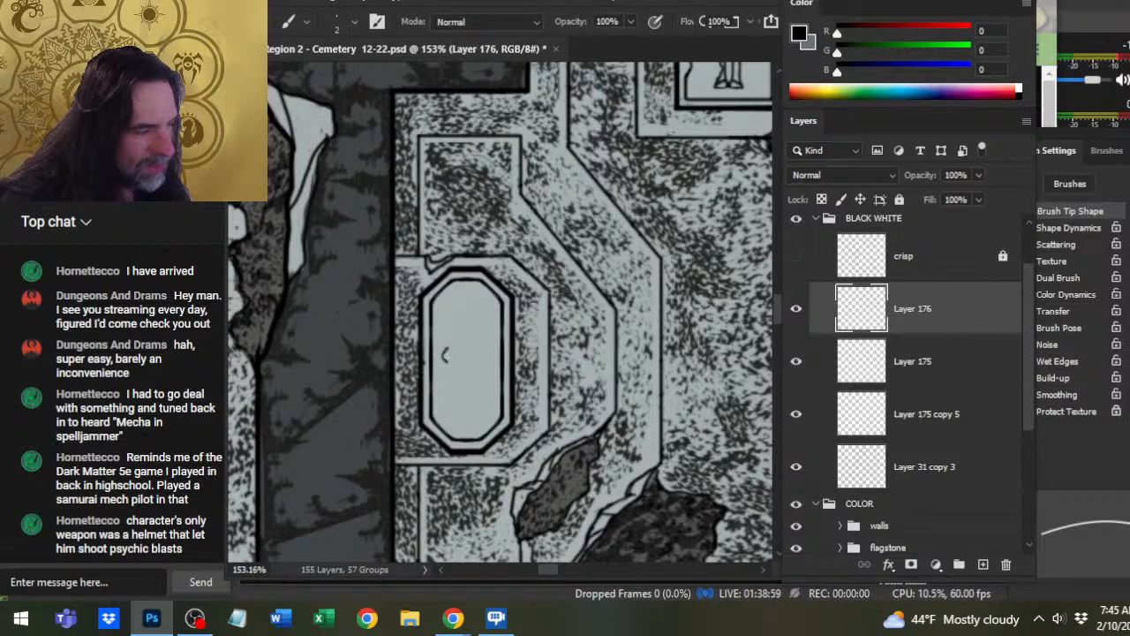
pyautogui.press('e')
pyautogui.moveTo(446, 348); pyautogui.dragTo(445, 362)
pyautogui.press('b')
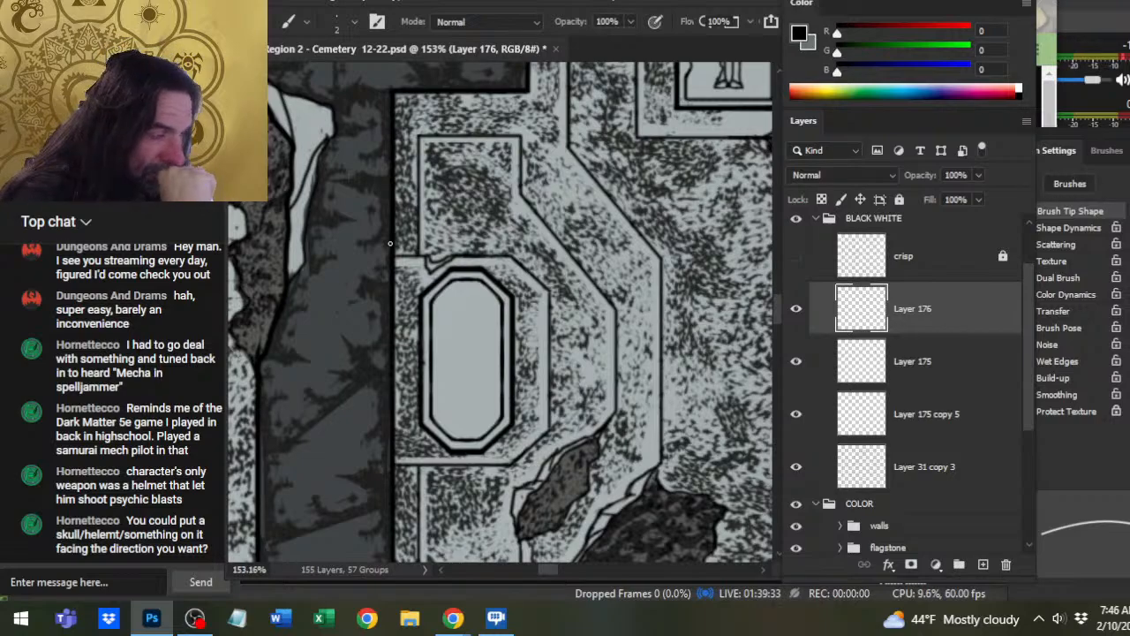
# - Check Layers 176 and 175 by toggling their visibility, and hide the COLOR group so only the line art shows
pyautogui.click(796, 314)
pyautogui.click(796, 311)
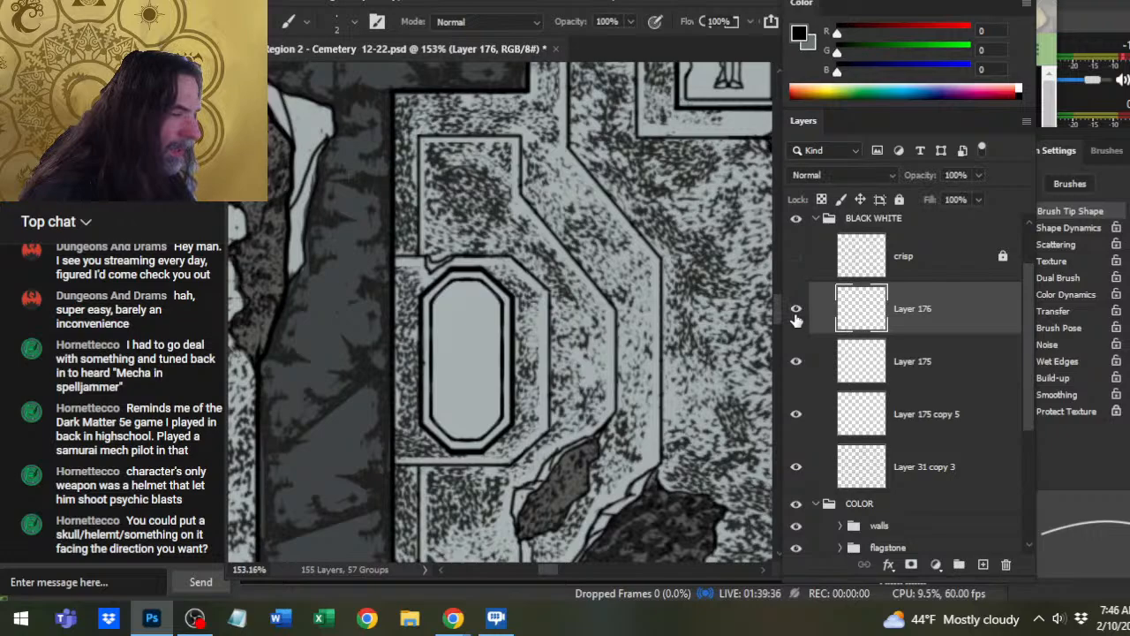
pyautogui.click(795, 362)
pyautogui.click(796, 362)
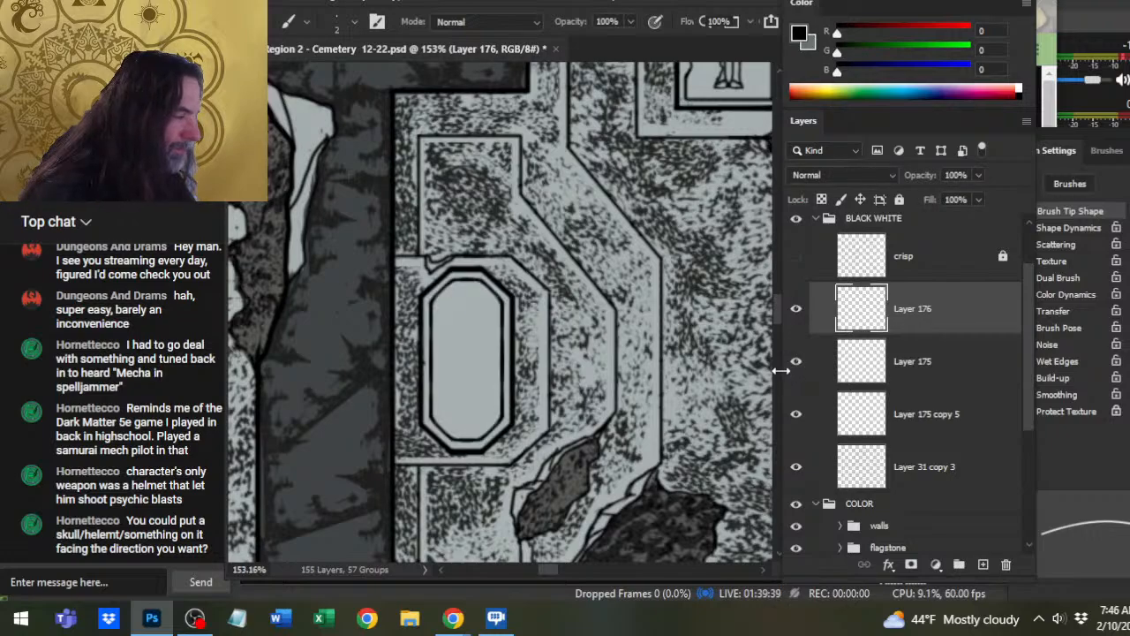
pyautogui.click(795, 503)
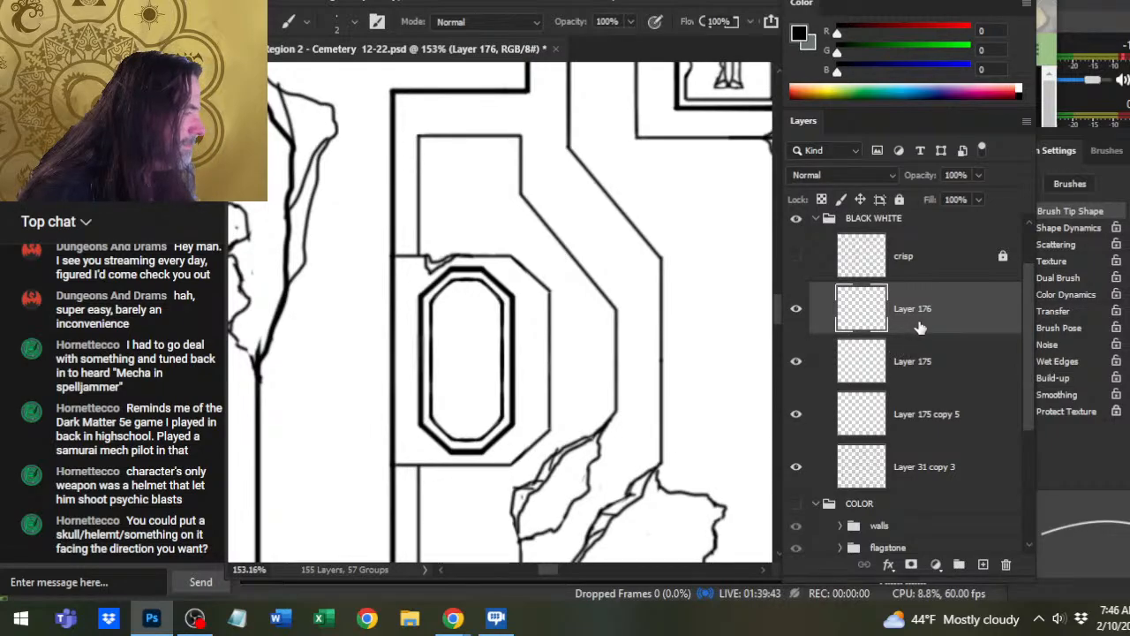
# - Move the inner border on Layer 175 out of the octagonal slab onto the empty floor area beside it
pyautogui.moveTo(655, 335); pyautogui.dragTo(495, 272)
pyautogui.press('v')
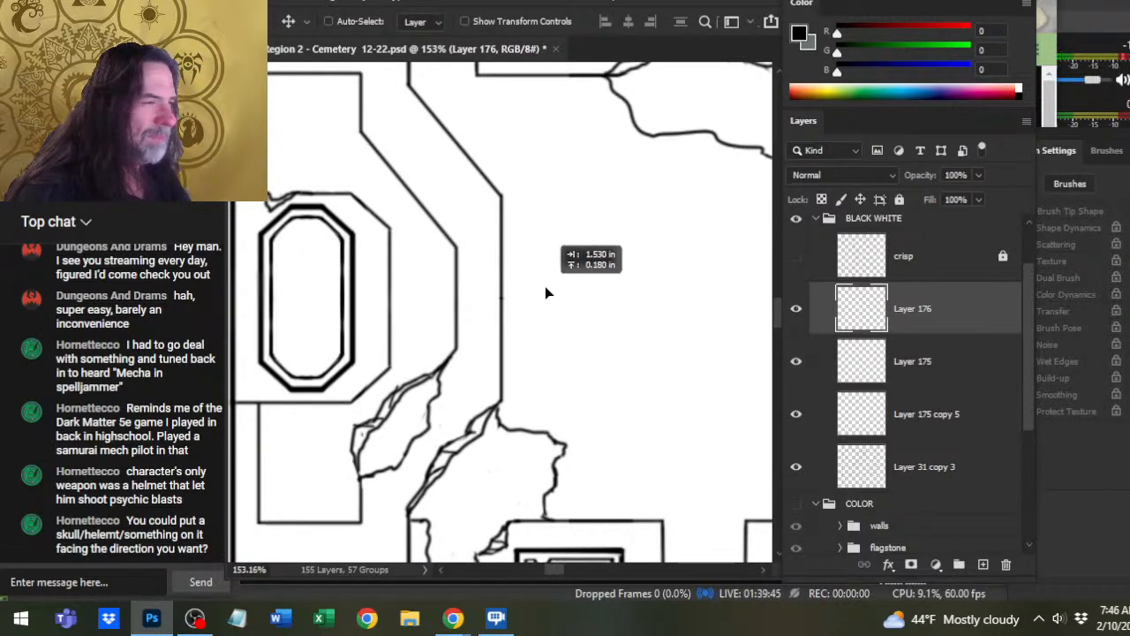
pyautogui.click(918, 353)
pyautogui.moveTo(545, 336); pyautogui.dragTo(883, 321)
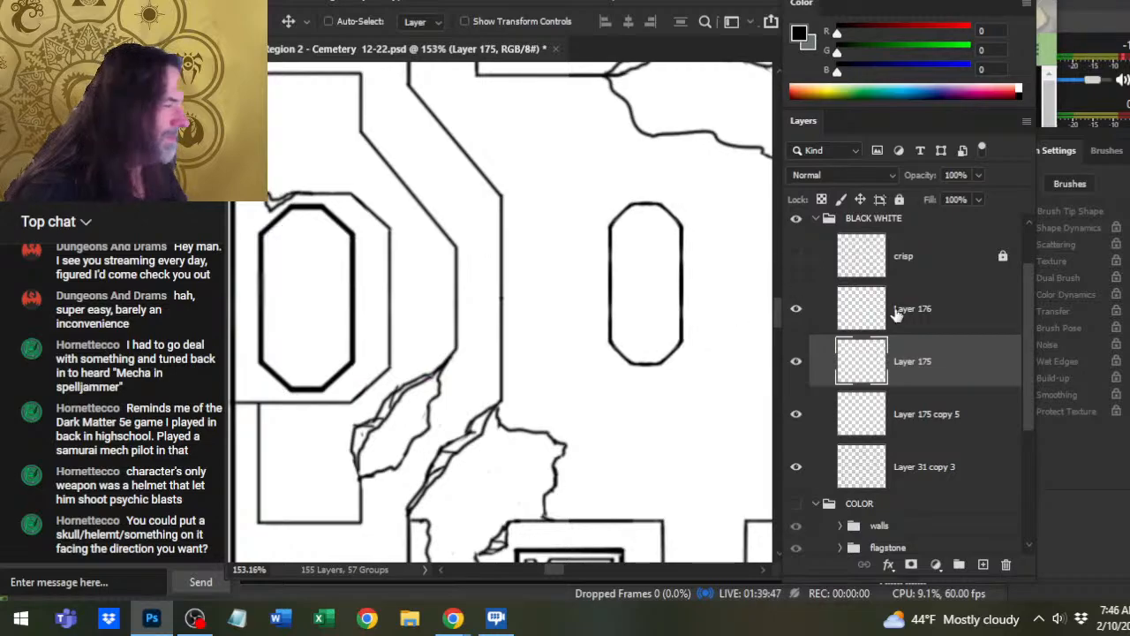
# - Rotate the inner border on Layer 175 by 90° clockwise with Free Transform so it lies horizontally
pyautogui.press('l')
pyautogui.rightClick(685, 282)
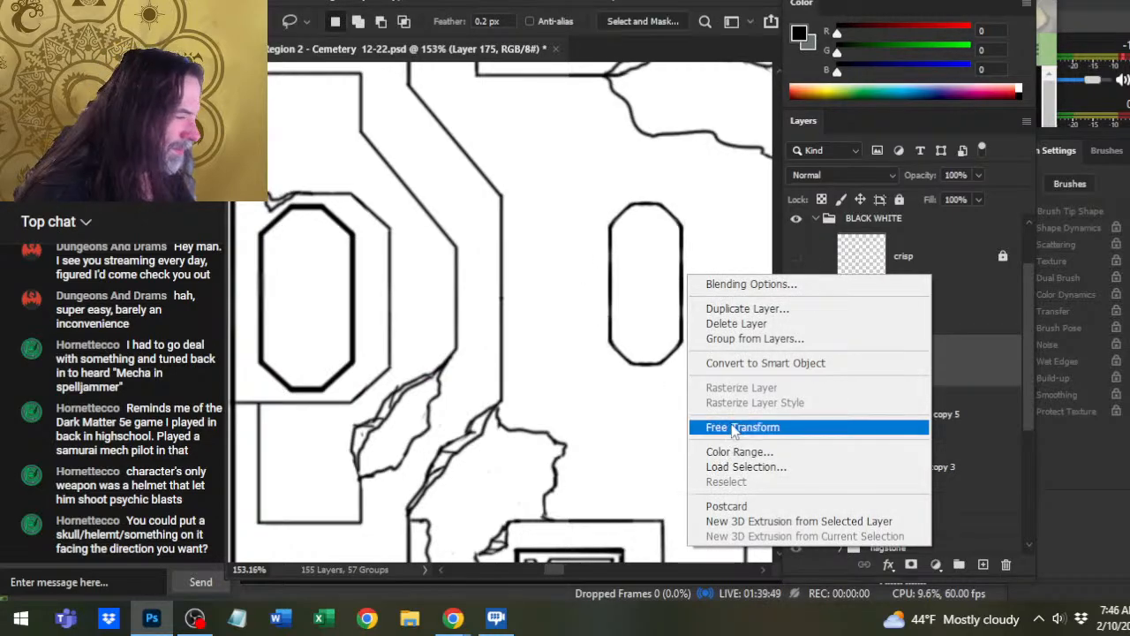
pyautogui.click(738, 427)
pyautogui.rightClick(608, 296)
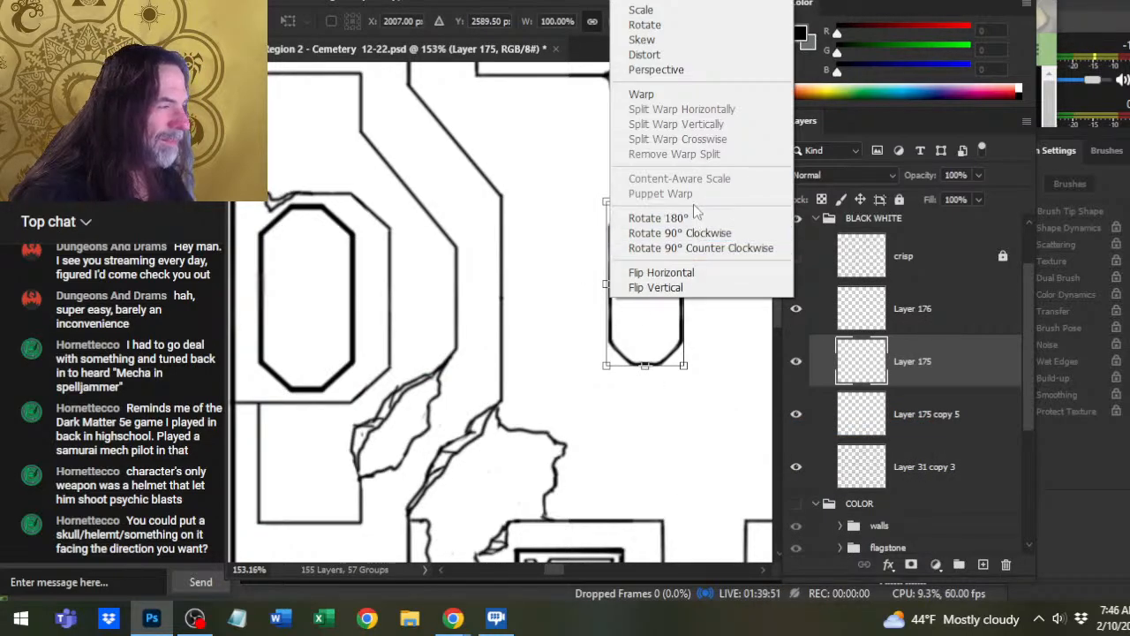
pyautogui.click(707, 234)
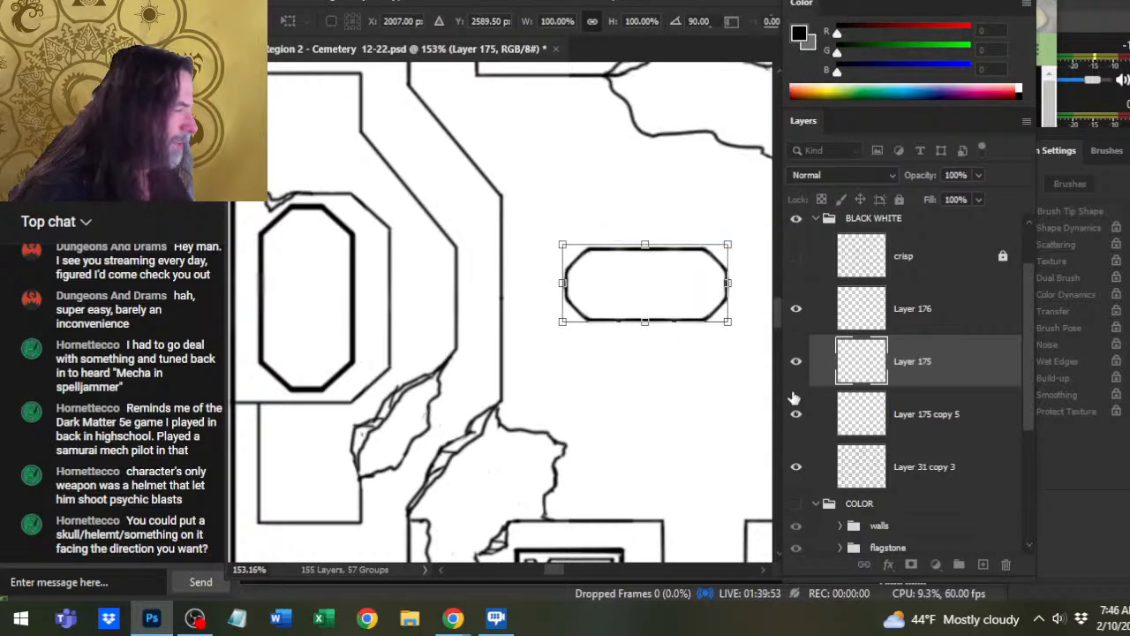
pyautogui.press('Return')
# - On Layer 176, draw the curved left outline and eye of a half face near the middle of the rotated border
pyautogui.click(909, 322)
pyautogui.press('z')
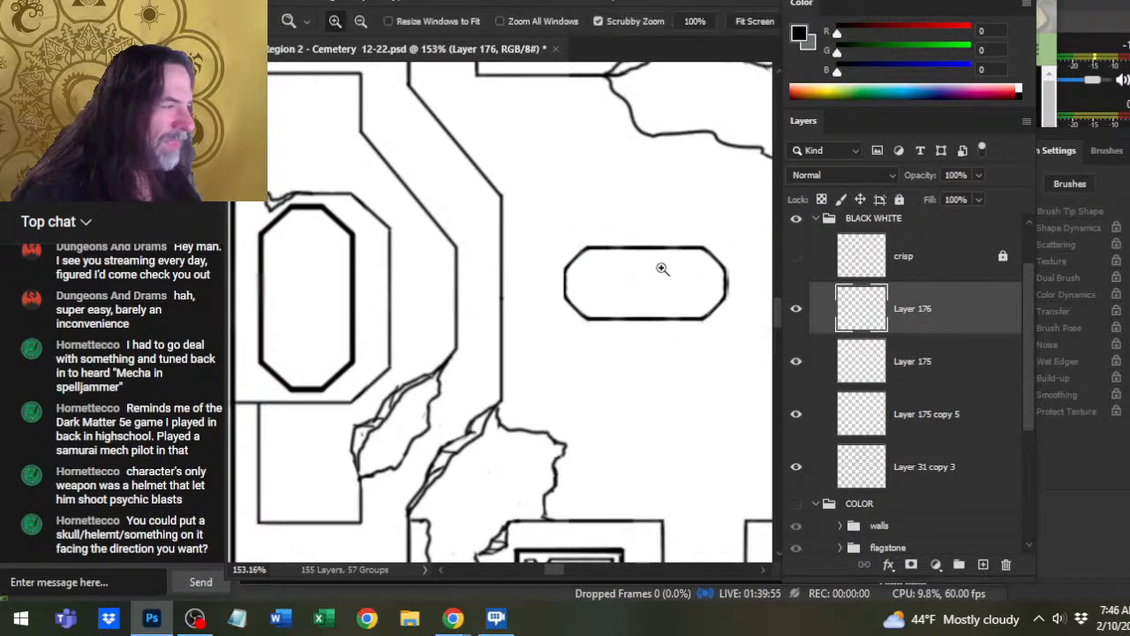
pyautogui.click(658, 269)
pyautogui.press('b')
pyautogui.moveTo(621, 290); pyautogui.dragTo(548, 291)
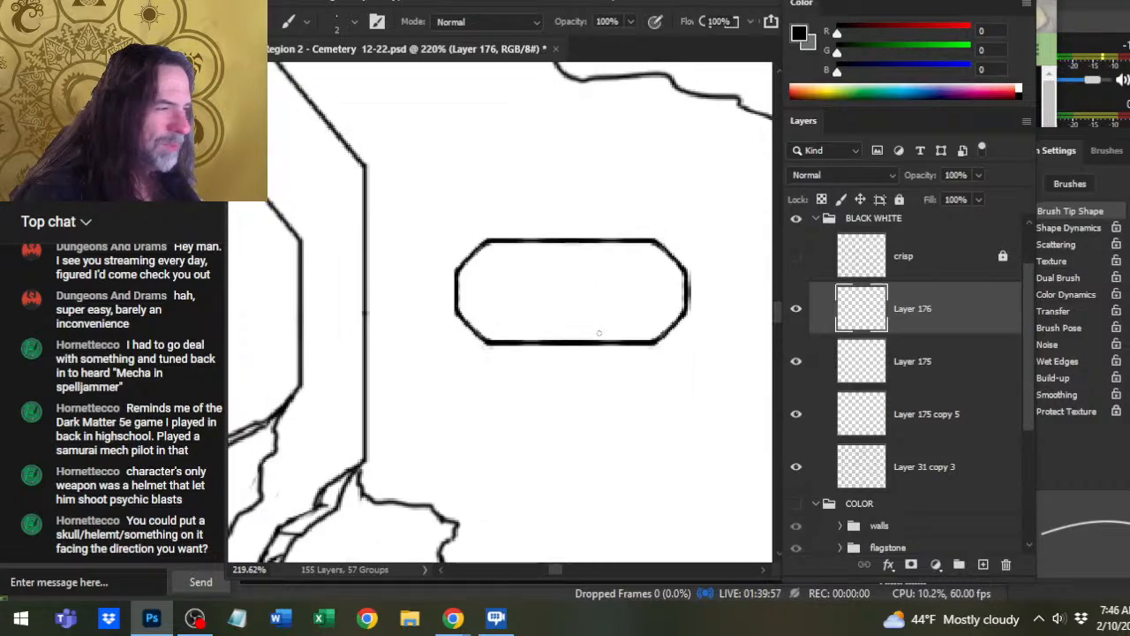
pyautogui.press('e')
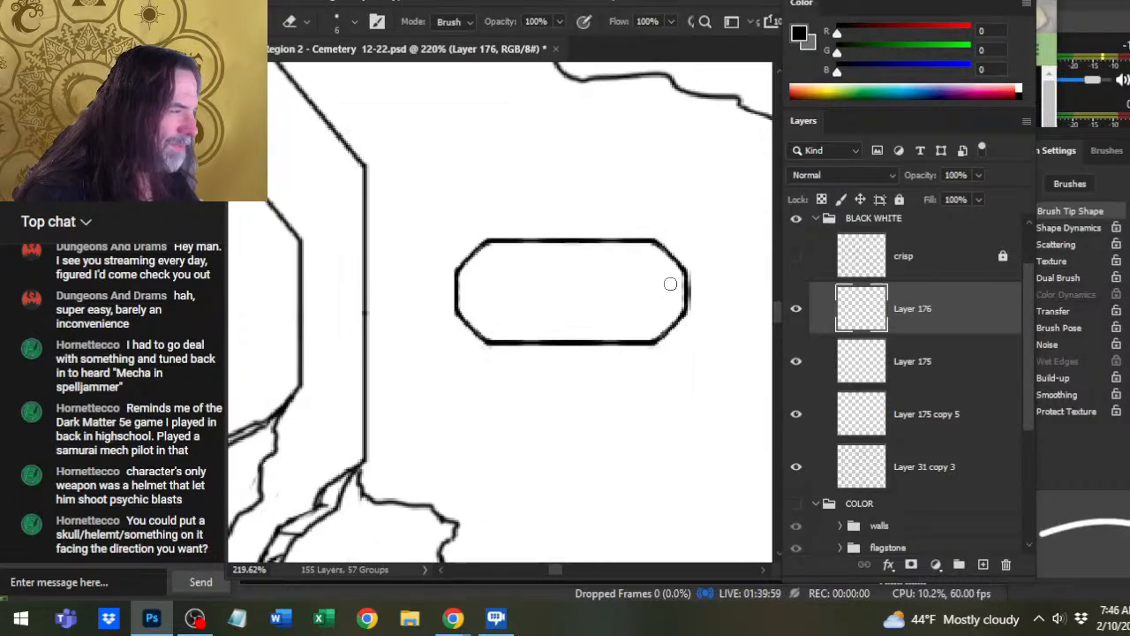
pyautogui.press('b')
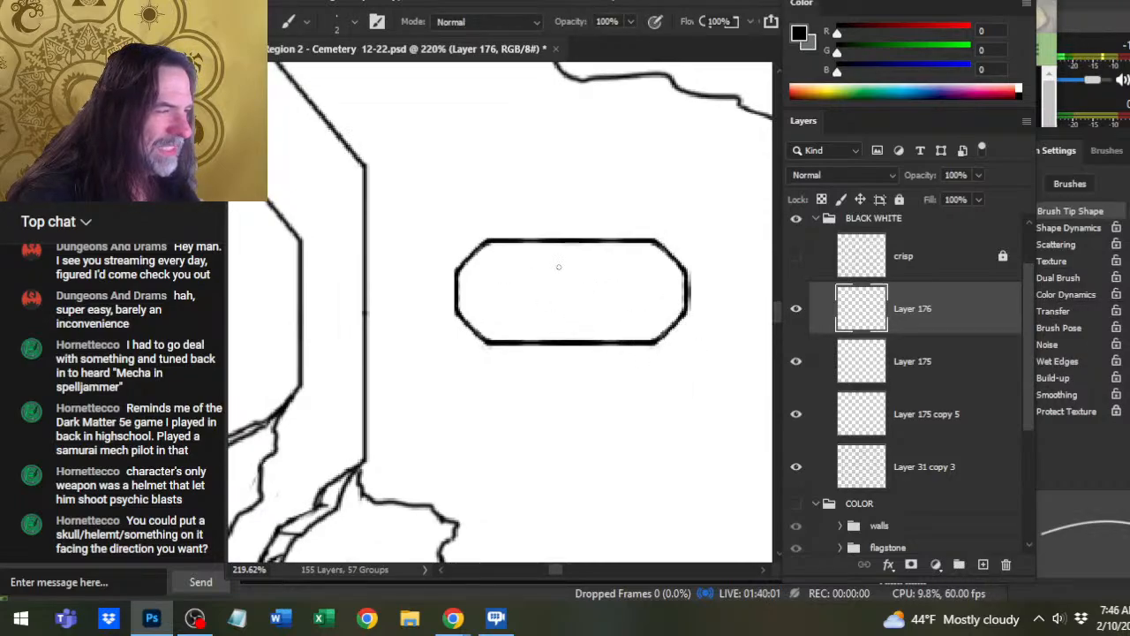
pyautogui.moveTo(559, 253)
pyautogui.mouseDown()
pyautogui.moveTo(532, 264)
pyautogui.moveTo(555, 254)
pyautogui.moveTo(532, 295)
pyautogui.moveTo(554, 316)
pyautogui.moveTo(541, 295)
pyautogui.moveTo(563, 276)
pyautogui.mouseUp()
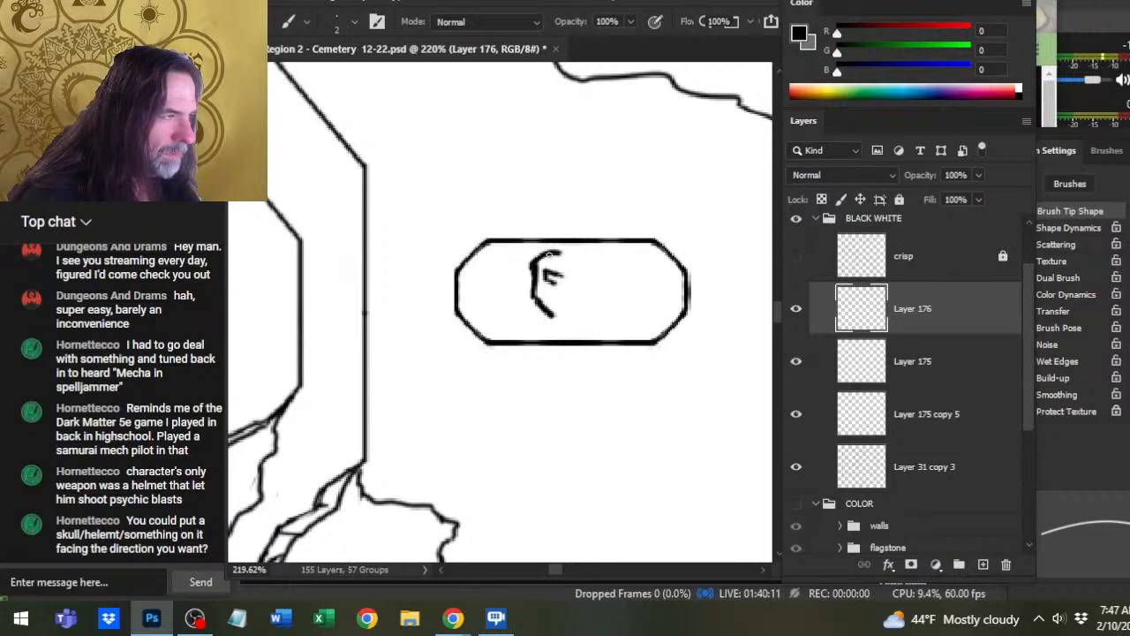
pyautogui.moveTo(552, 254); pyautogui.dragTo(566, 253)
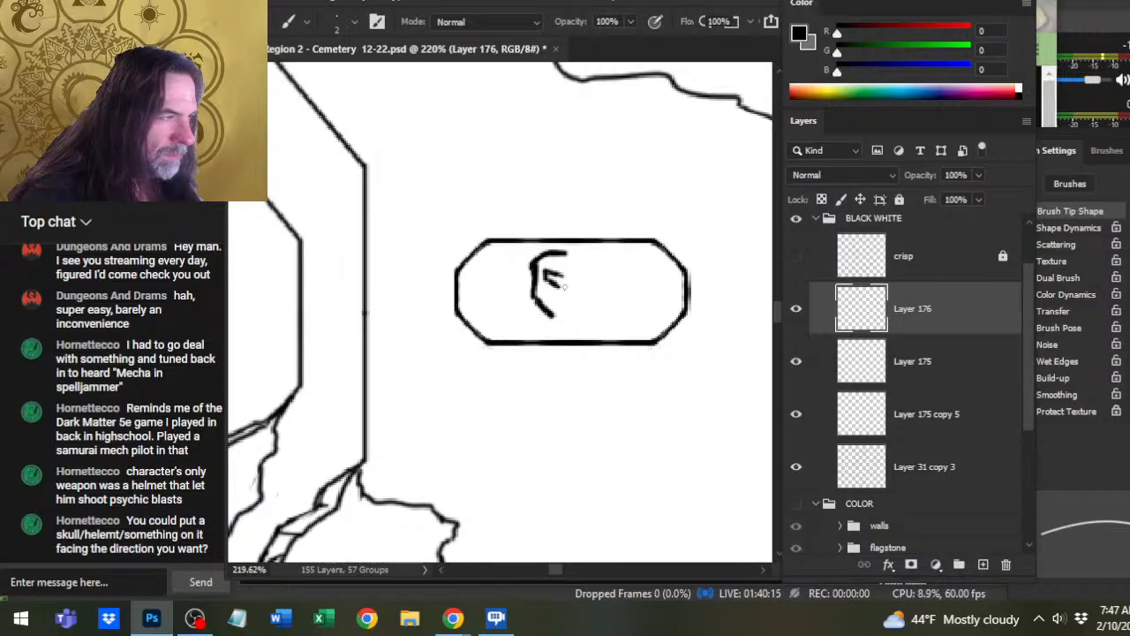
# - Clean up the half face's eye and add short nose and jaw strokes below it, undoing misplaced ones
pyautogui.press('e')
pyautogui.moveTo(565, 281); pyautogui.dragTo(566, 282)
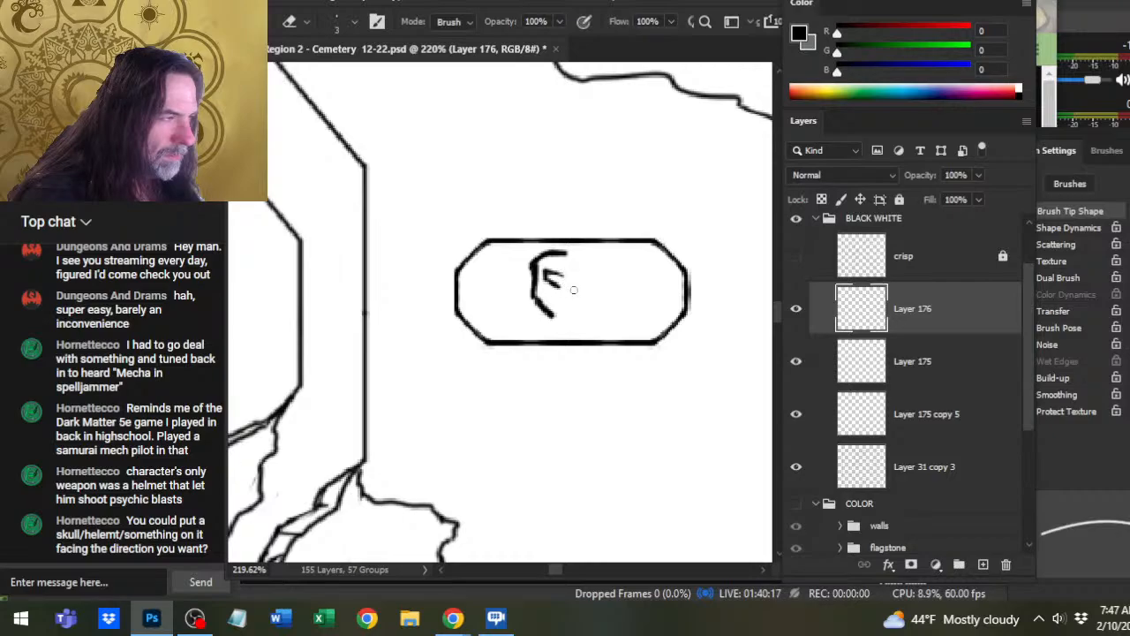
pyautogui.press('b')
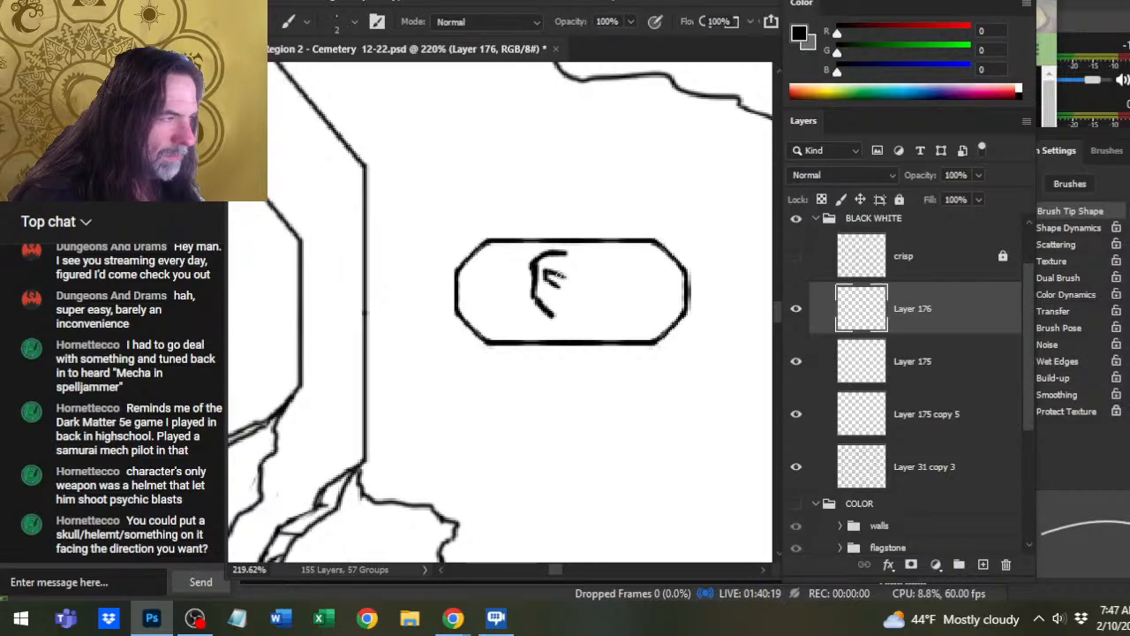
pyautogui.moveTo(541, 297); pyautogui.dragTo(566, 305)
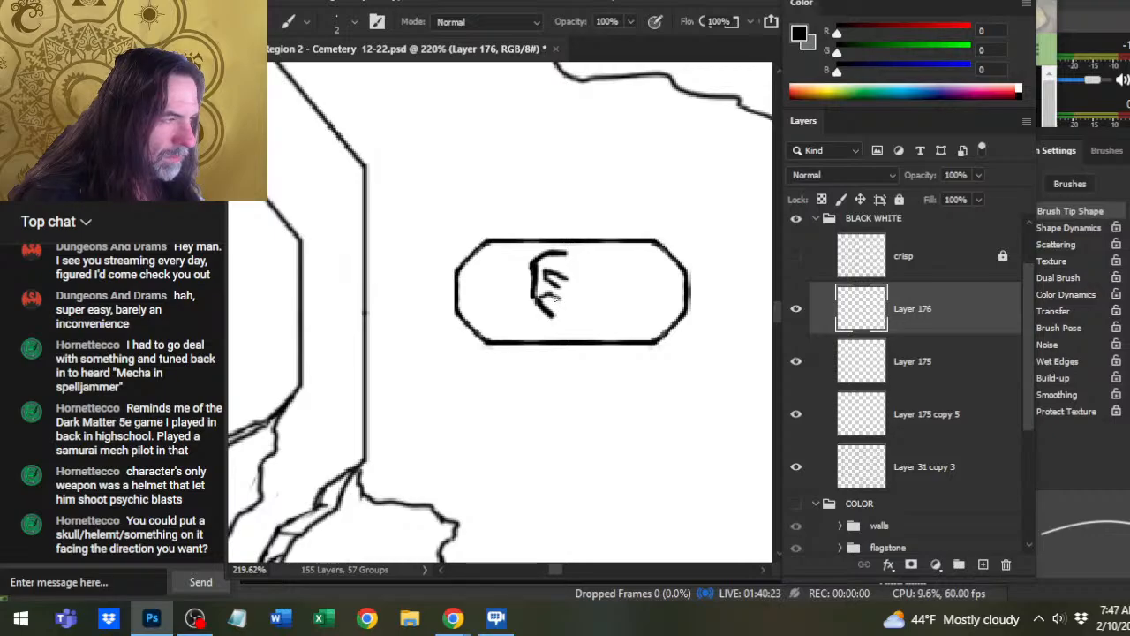
pyautogui.moveTo(541, 303); pyautogui.dragTo(561, 318)
pyautogui.hotkey('ctrl', 'z')
pyautogui.hotkey('ctrl', 'z')
pyautogui.hotkey('ctrl', 'z')
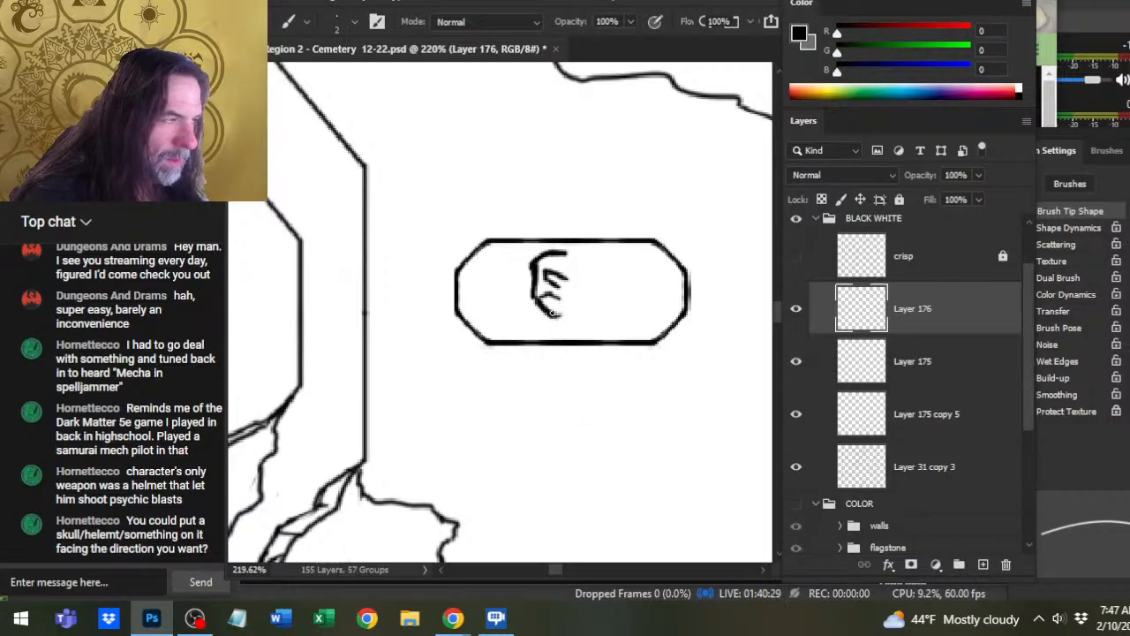
# - Trim the half face's strokes in a straight vertical line at its centre and rework its eye, cheek and jaw contour
pyautogui.press('e')
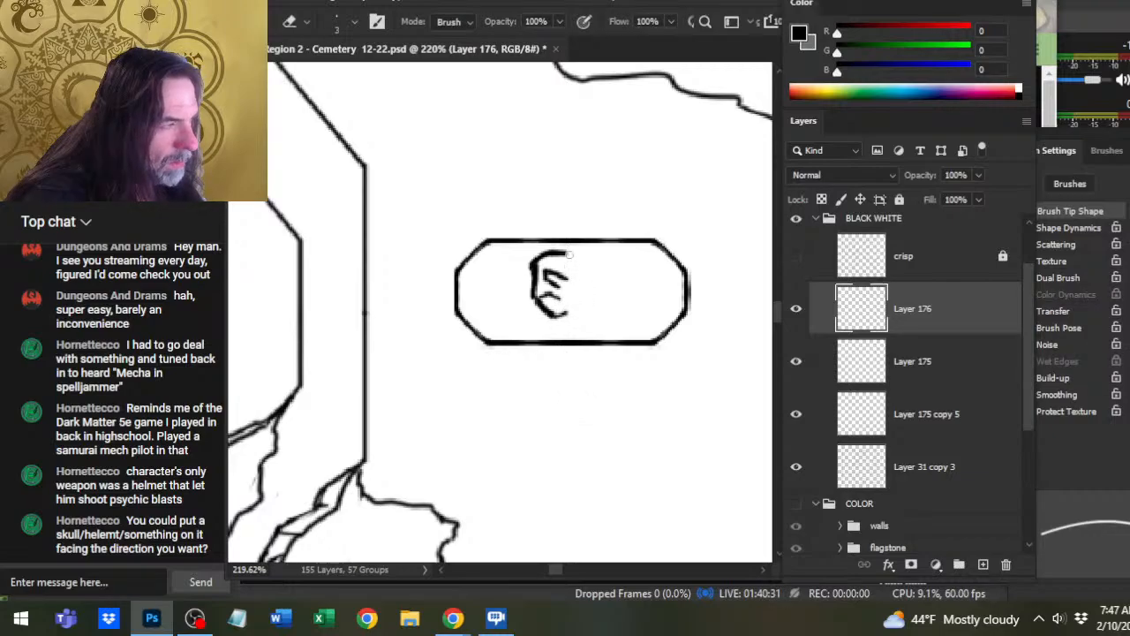
pyautogui.press('shift')
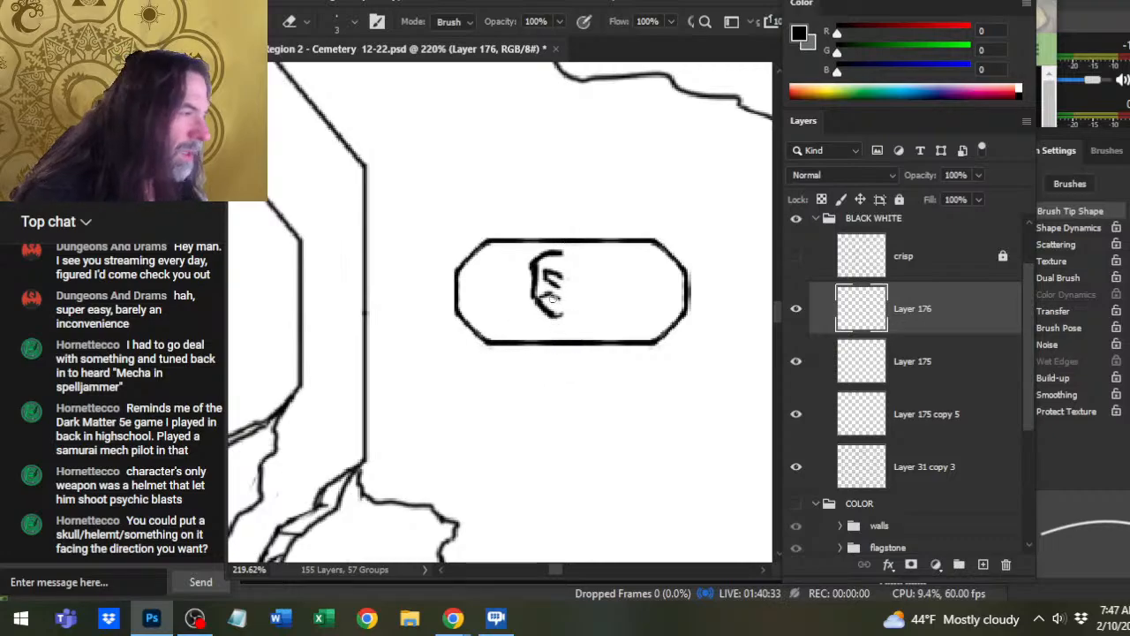
pyautogui.moveTo(566, 279)
pyautogui.mouseDown()
pyautogui.moveTo(553, 279)
pyautogui.moveTo(561, 284)
pyautogui.mouseUp()
pyautogui.press('b')
pyautogui.press('e')
pyautogui.press('b')
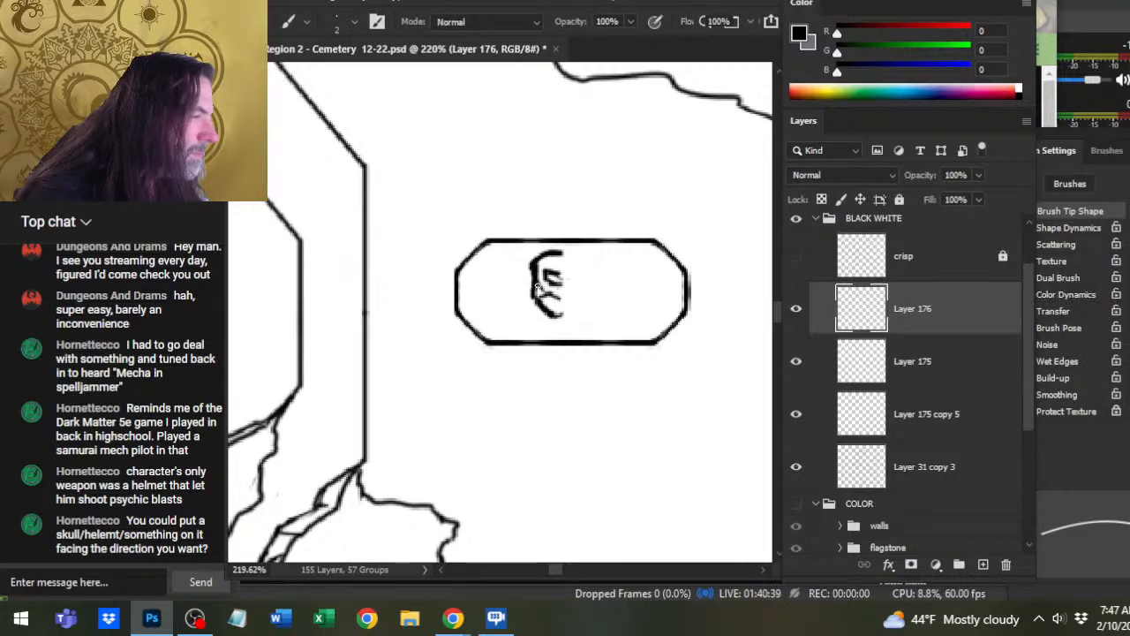
pyautogui.press('e')
pyautogui.press('b')
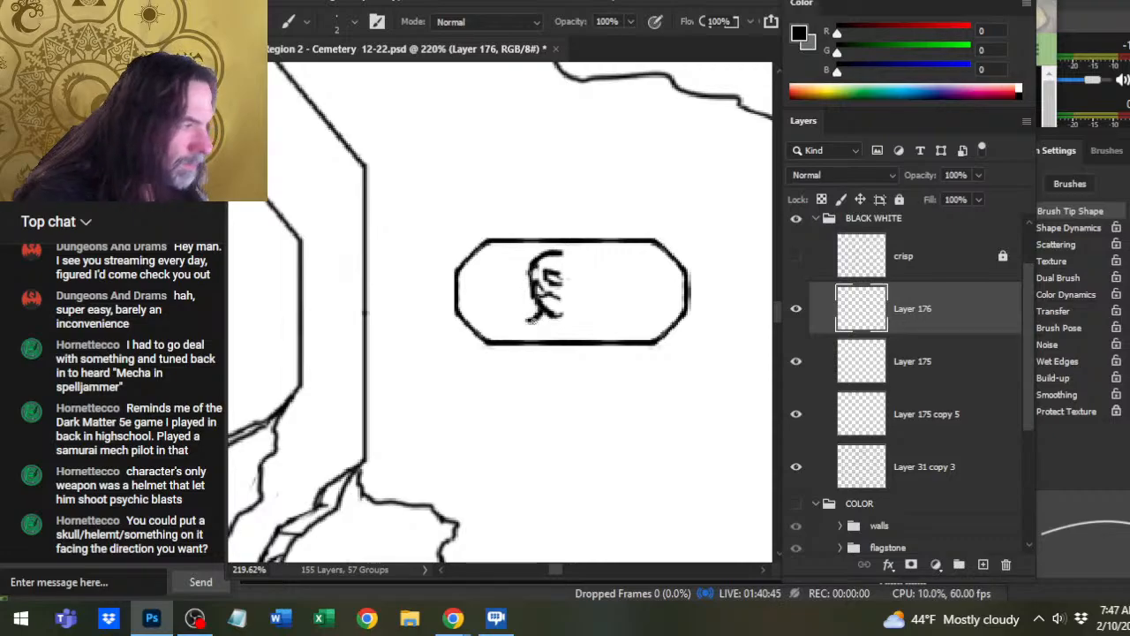
# - Draw the neck and a pointed ornament left of the half face, with a flat base line along the border's lower edge
pyautogui.moveTo(544, 319)
pyautogui.mouseDown()
pyautogui.moveTo(528, 325)
pyautogui.moveTo(560, 329)
pyautogui.mouseUp()
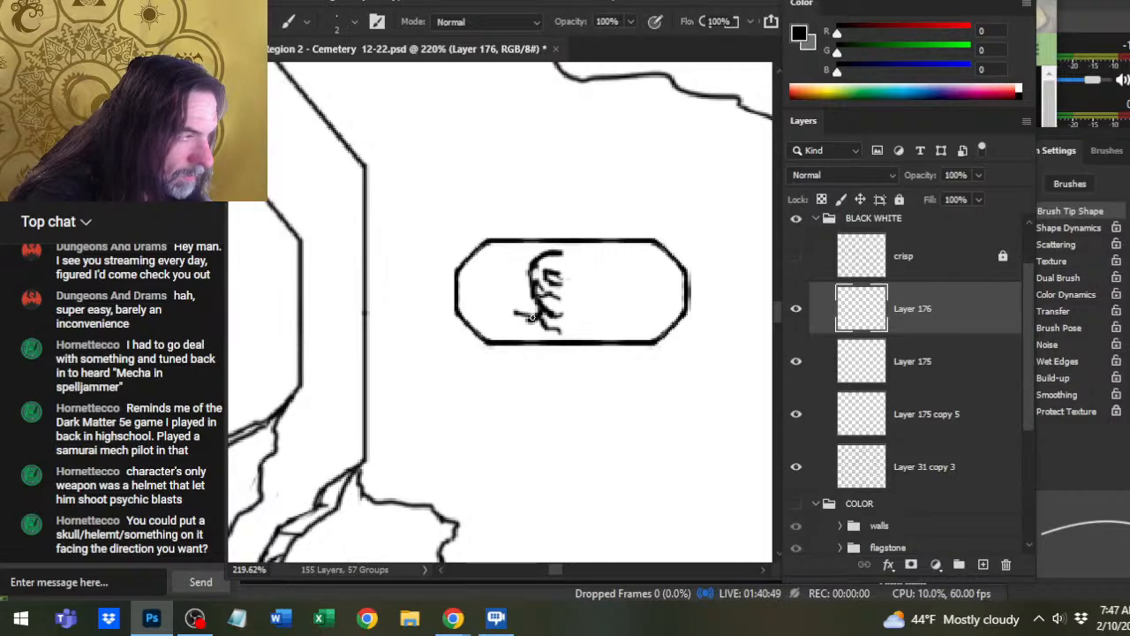
pyautogui.moveTo(624, 327); pyautogui.dragTo(632, 326)
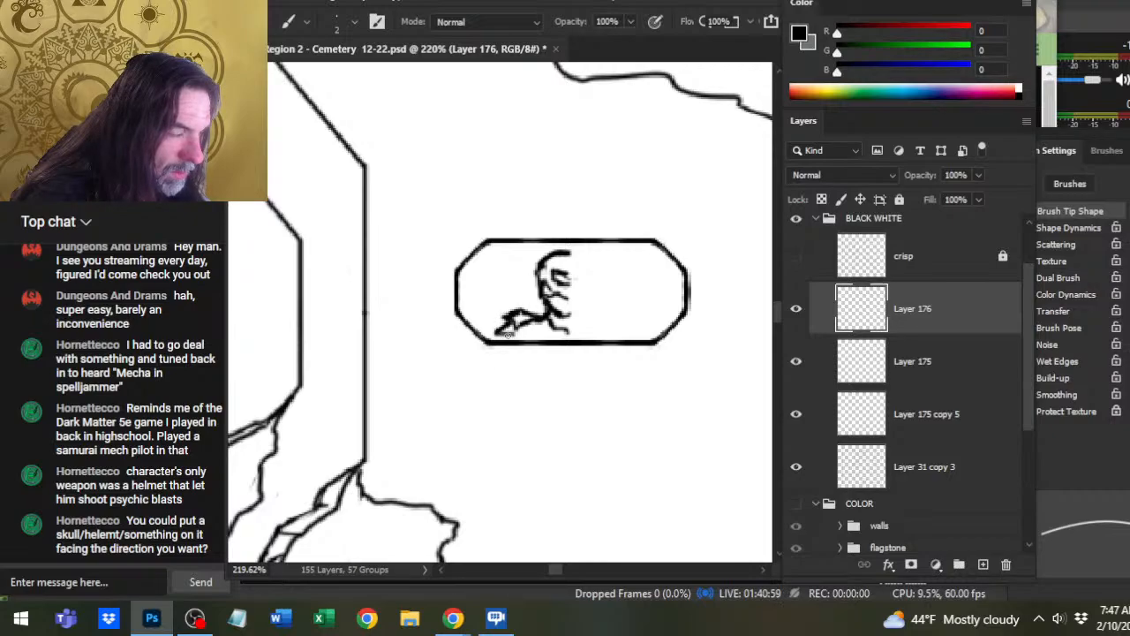
pyautogui.moveTo(500, 334); pyautogui.dragTo(570, 334)
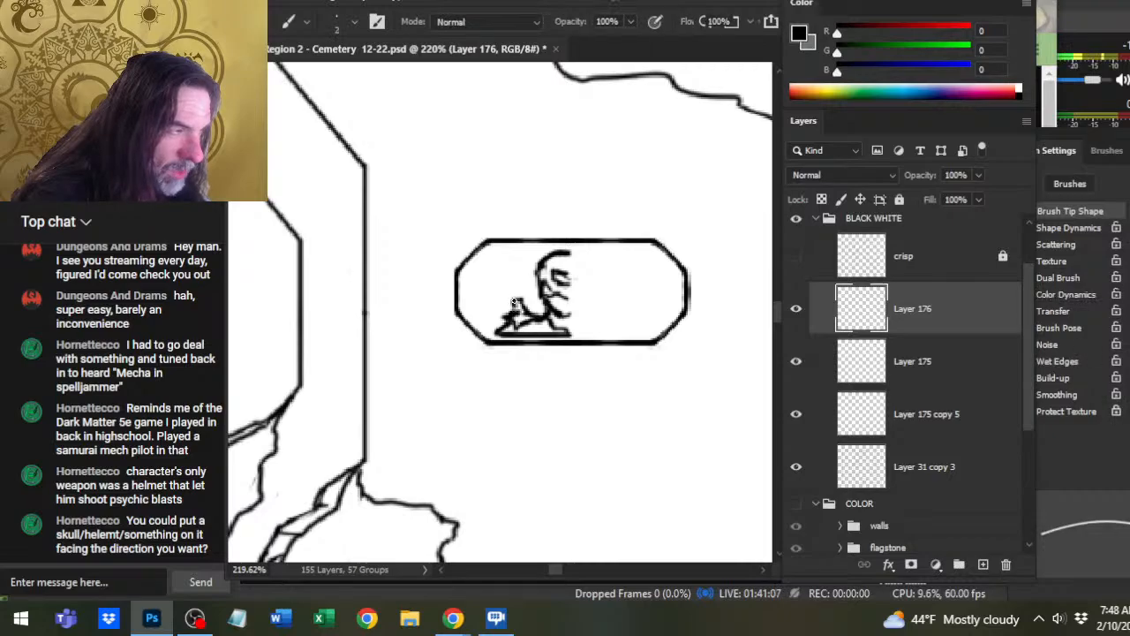
pyautogui.moveTo(514, 301); pyautogui.dragTo(521, 296)
# - Add a short stroke between the neck and the pointed ornament, and thin their base line with the Eraser
pyautogui.press('e')
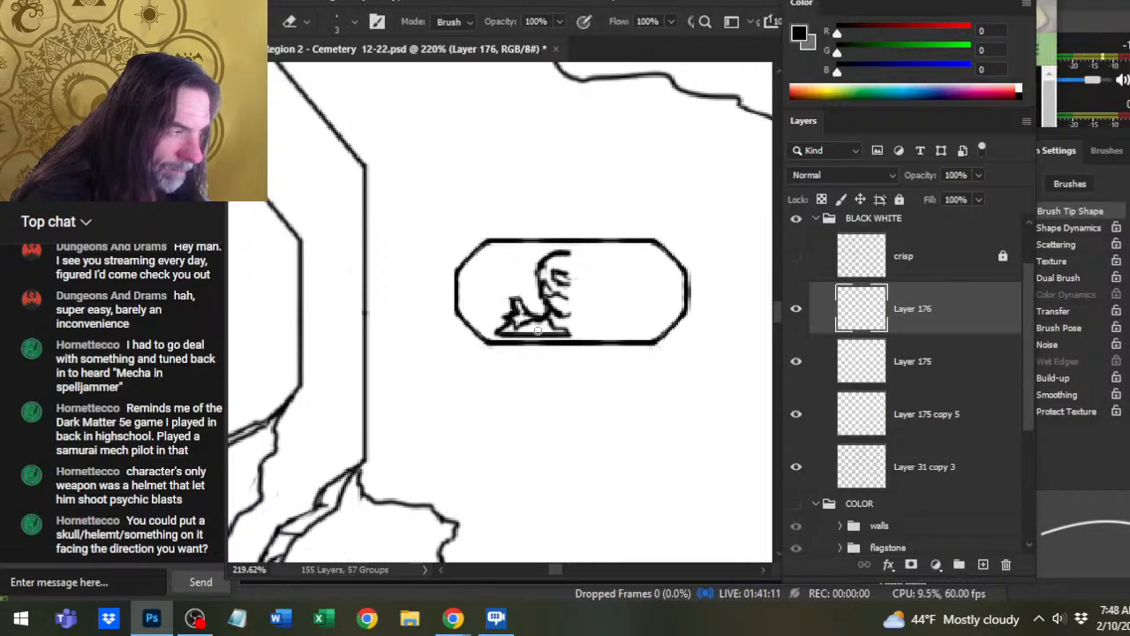
pyautogui.press('b')
pyautogui.moveTo(534, 320); pyautogui.dragTo(540, 327)
pyautogui.press('e')
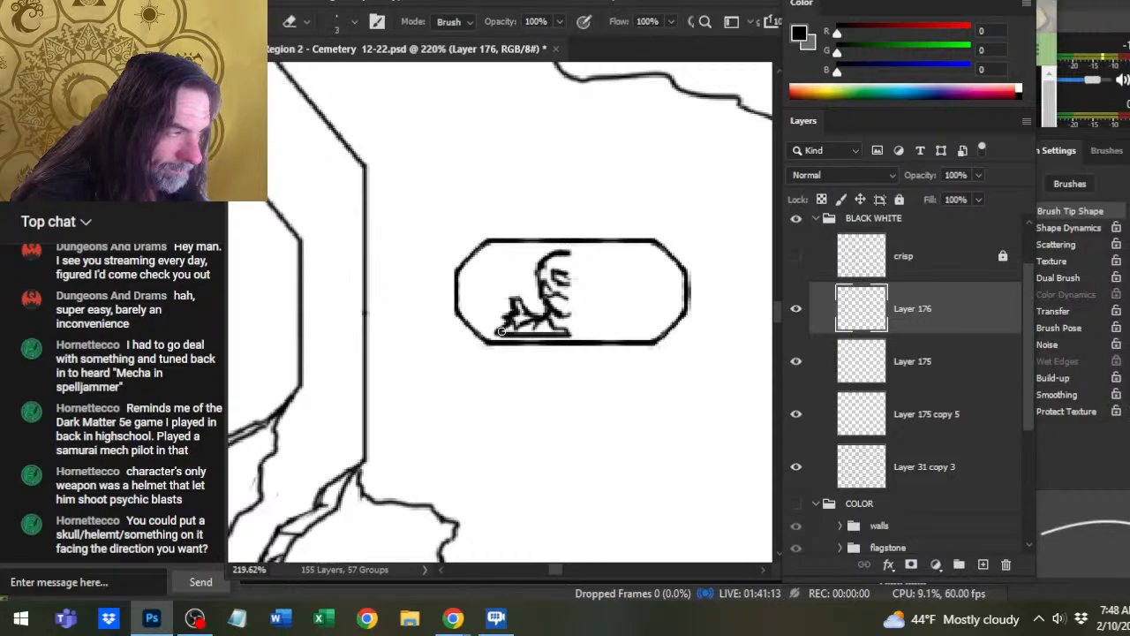
pyautogui.click(500, 333)
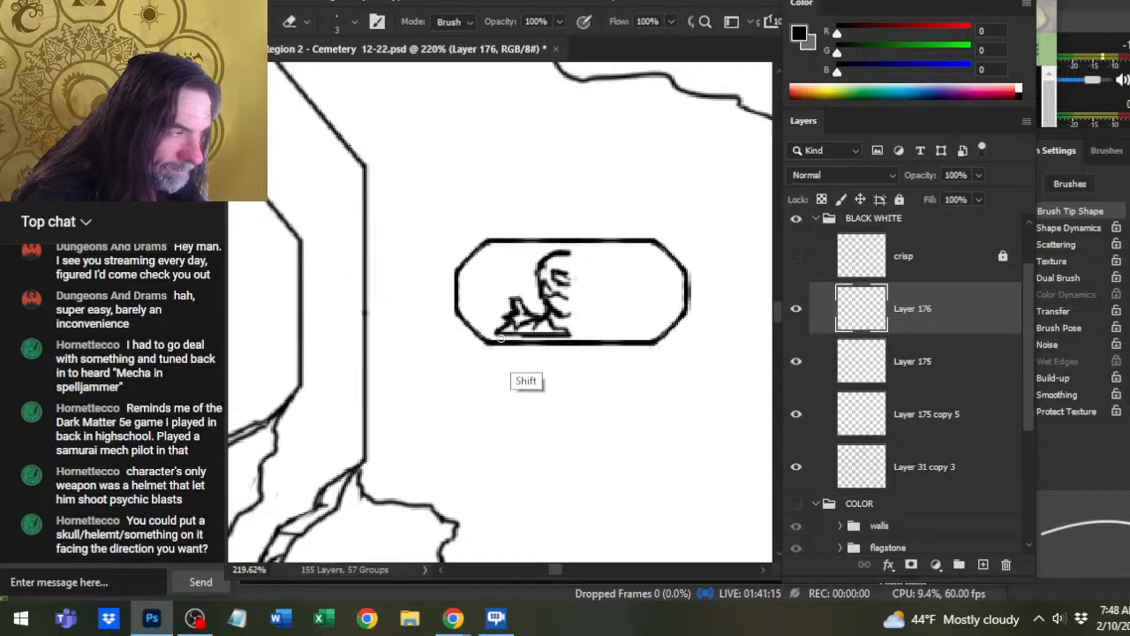
pyautogui.press('v')
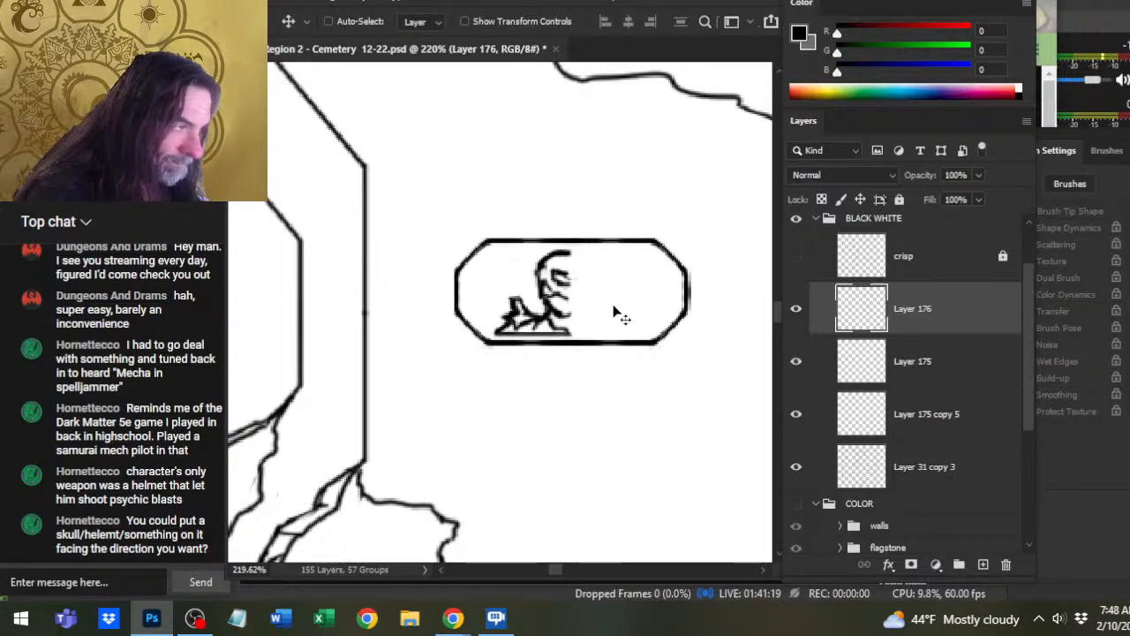
# - Draw a bent wing outline beside the half face, running from the border's upper corner toward the head and down toward the base
pyautogui.press('b')
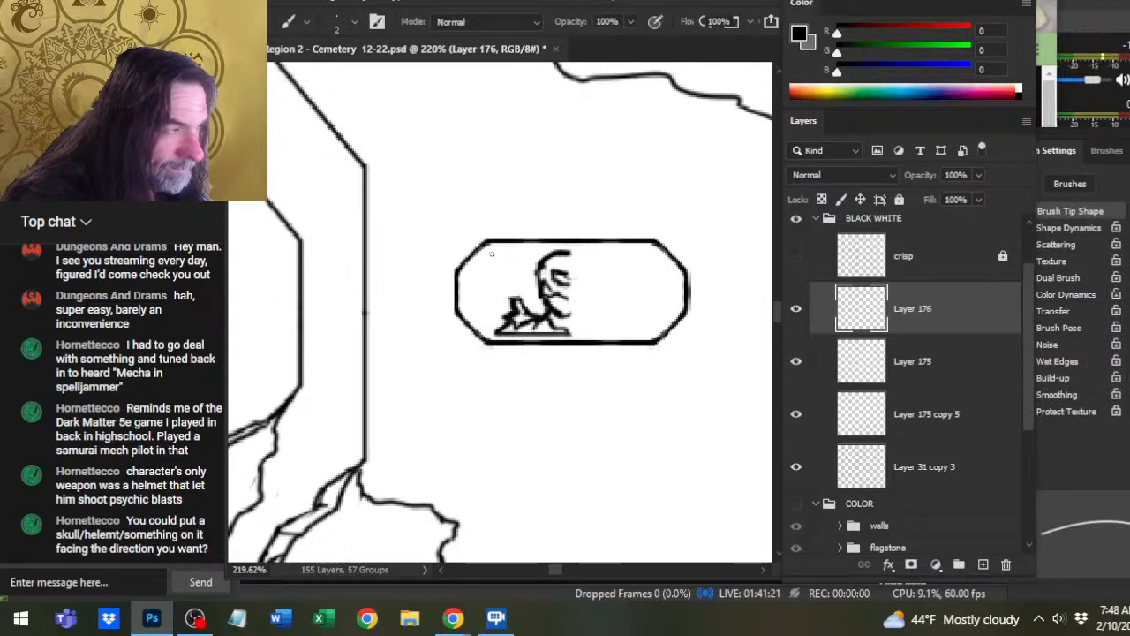
pyautogui.moveTo(473, 265); pyautogui.dragTo(492, 253)
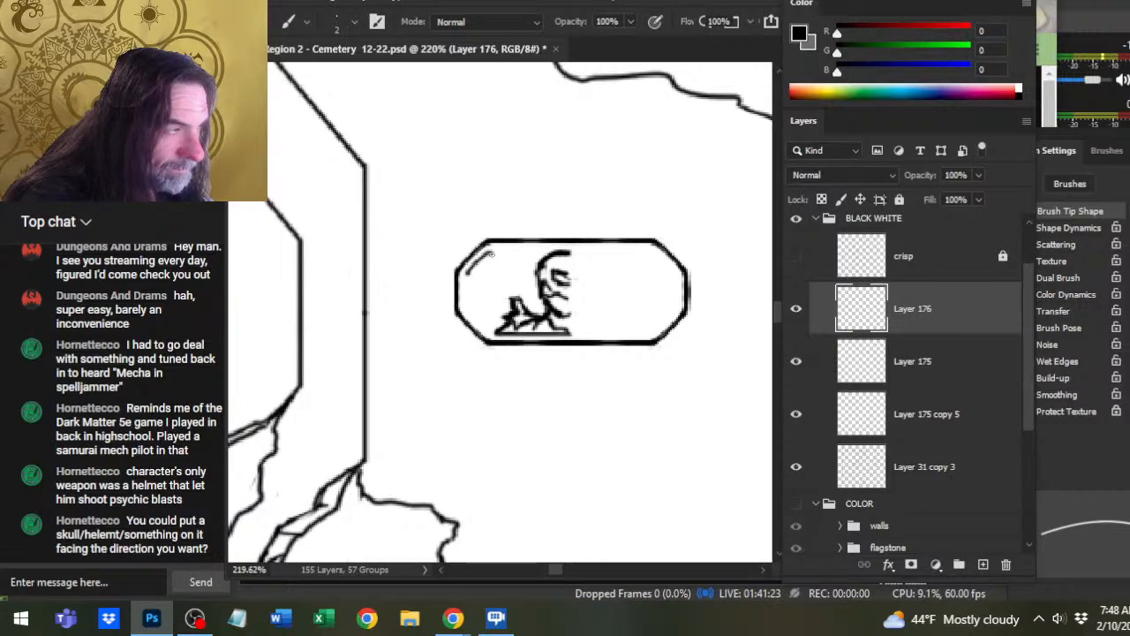
pyautogui.moveTo(491, 254); pyautogui.dragTo(530, 265)
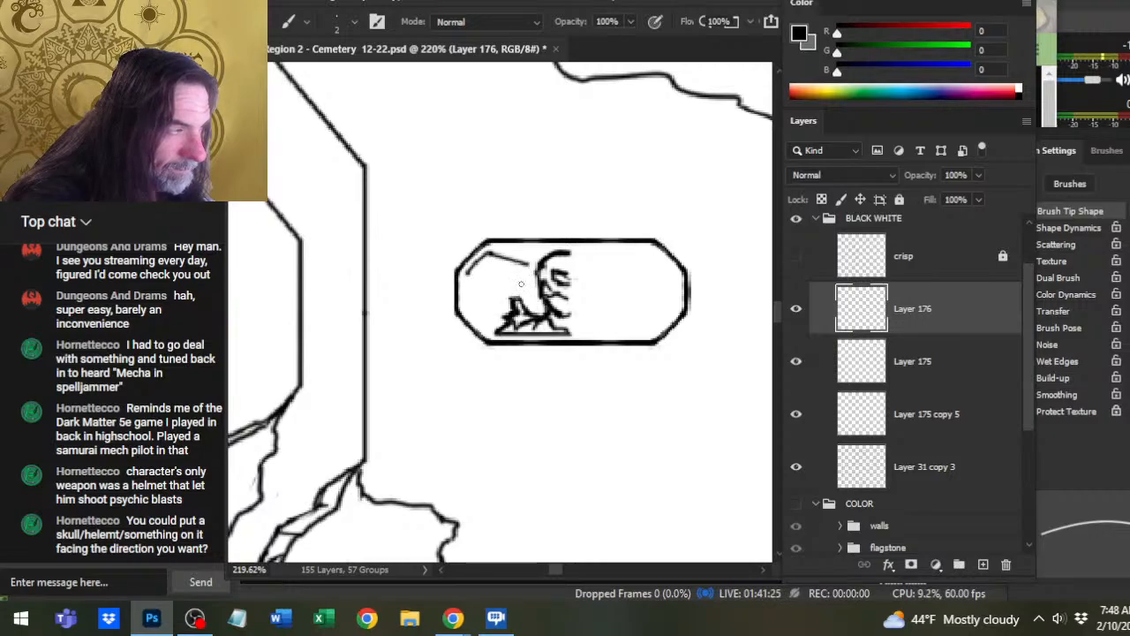
pyautogui.keyDown('shift'); pyautogui.click(491, 323); pyautogui.keyUp('shift')
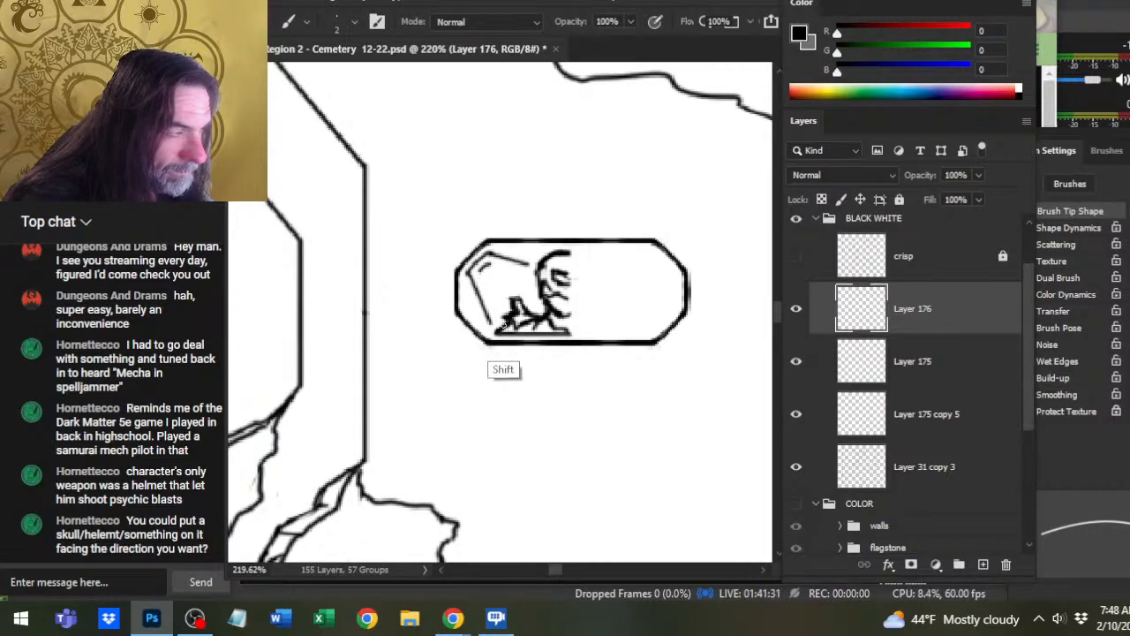
pyautogui.keyDown('shift'); pyautogui.click(479, 268); pyautogui.keyUp('shift')
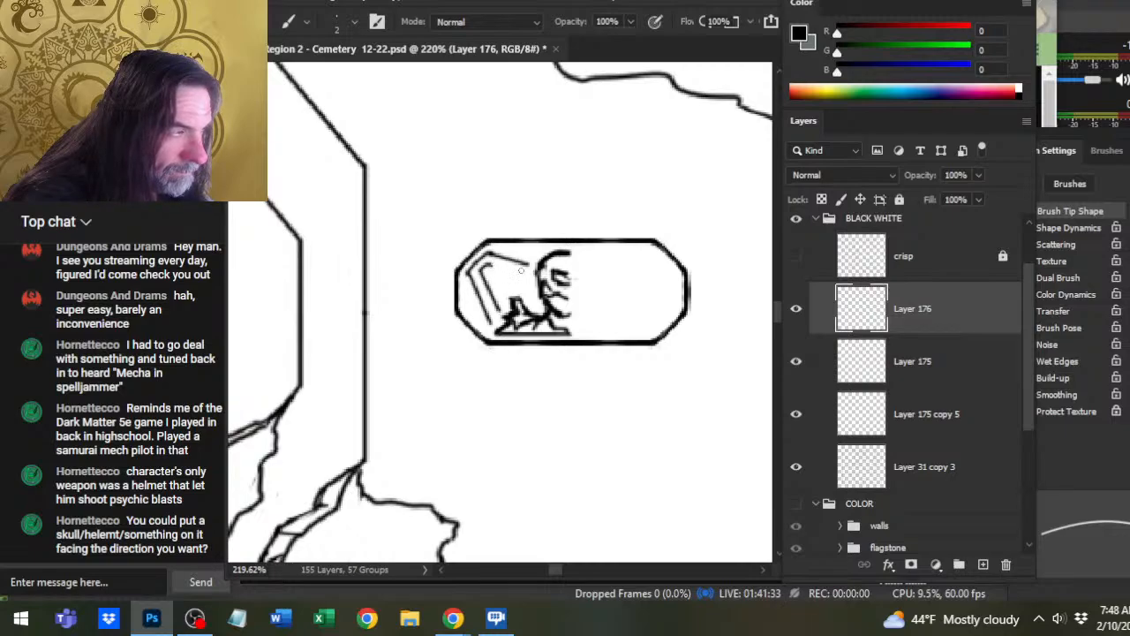
# - Fill the wing with nested straight feather lines and add outer lines along the border's top and angled side
pyautogui.moveTo(529, 268); pyautogui.dragTo(493, 281)
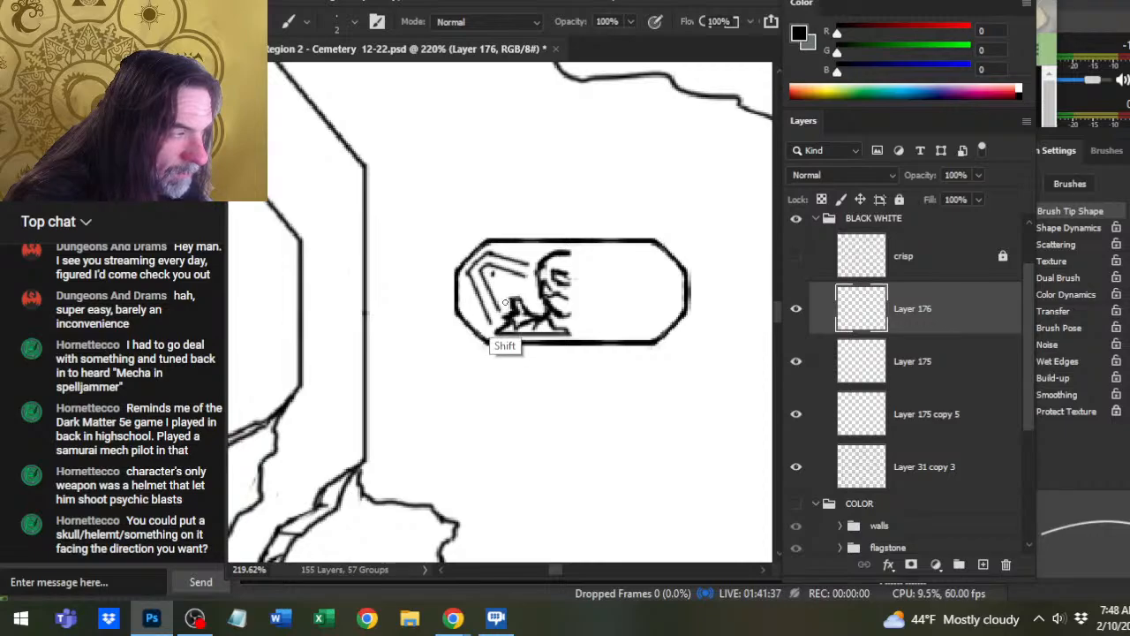
pyautogui.keyDown('shift'); pyautogui.click(495, 278); pyautogui.keyUp('shift')
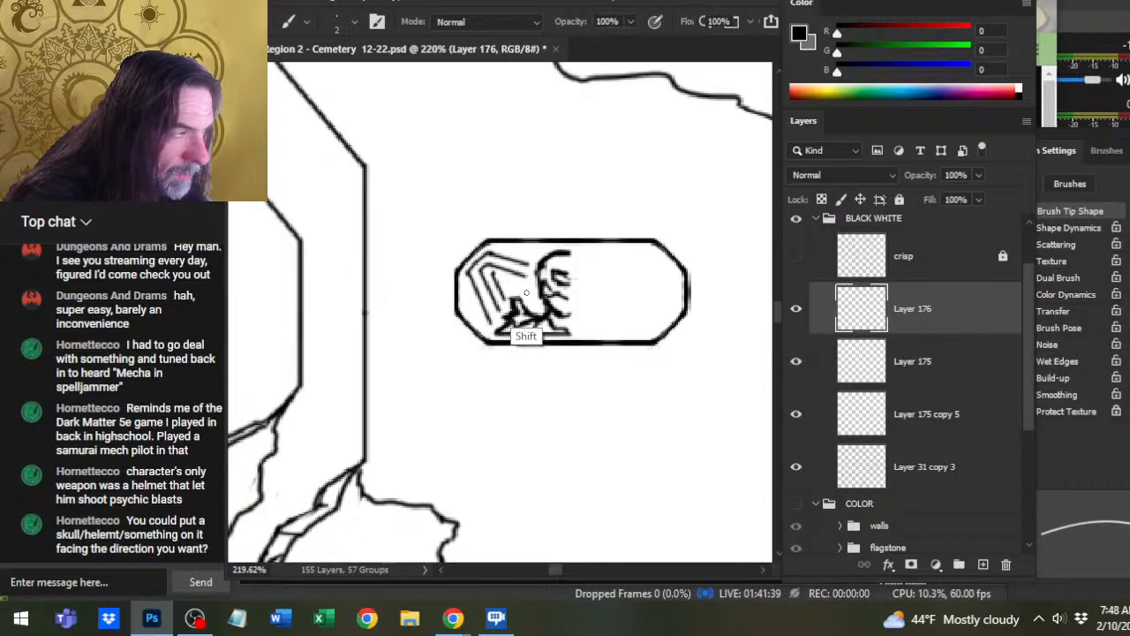
pyautogui.keyDown('shift'); pyautogui.click(528, 294); pyautogui.keyUp('shift')
pyautogui.press('e')
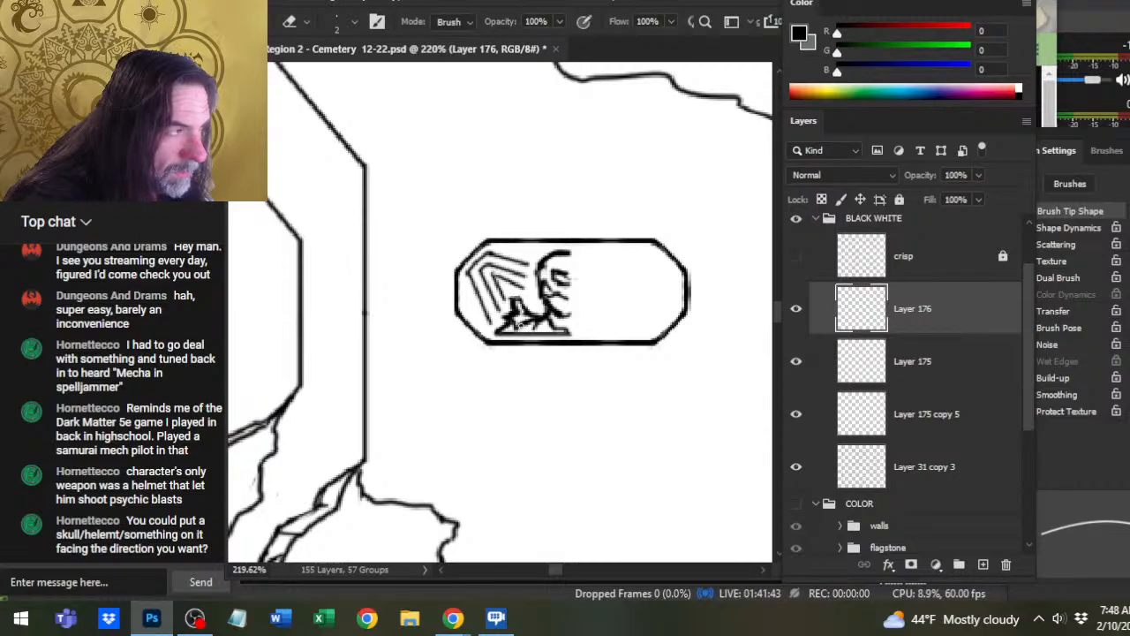
pyautogui.press('b')
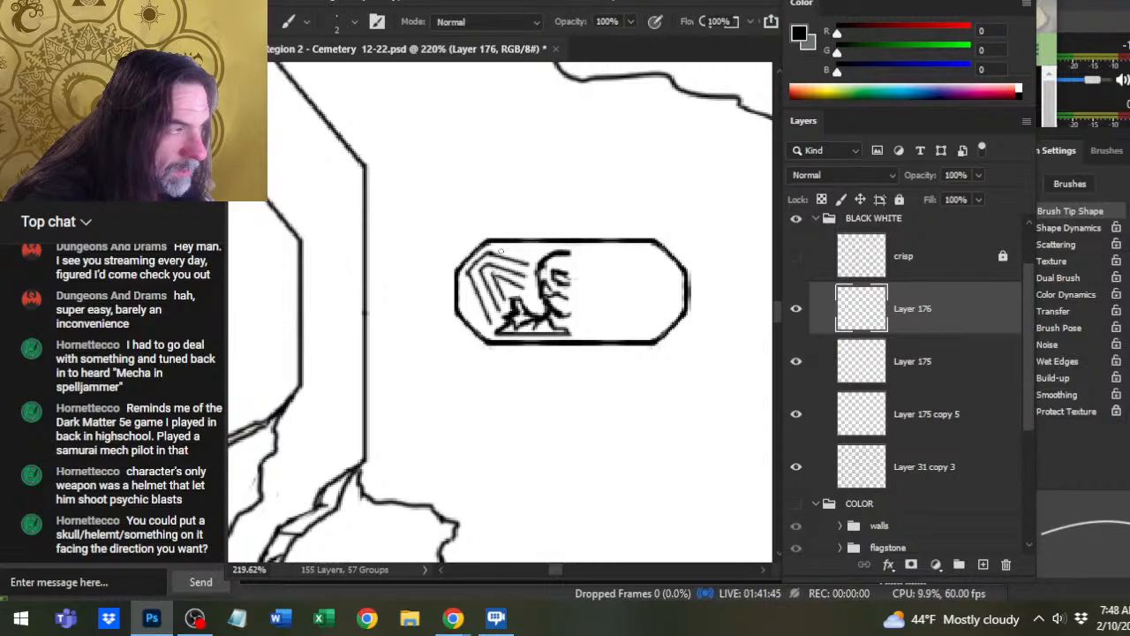
pyautogui.moveTo(536, 251); pyautogui.dragTo(500, 255)
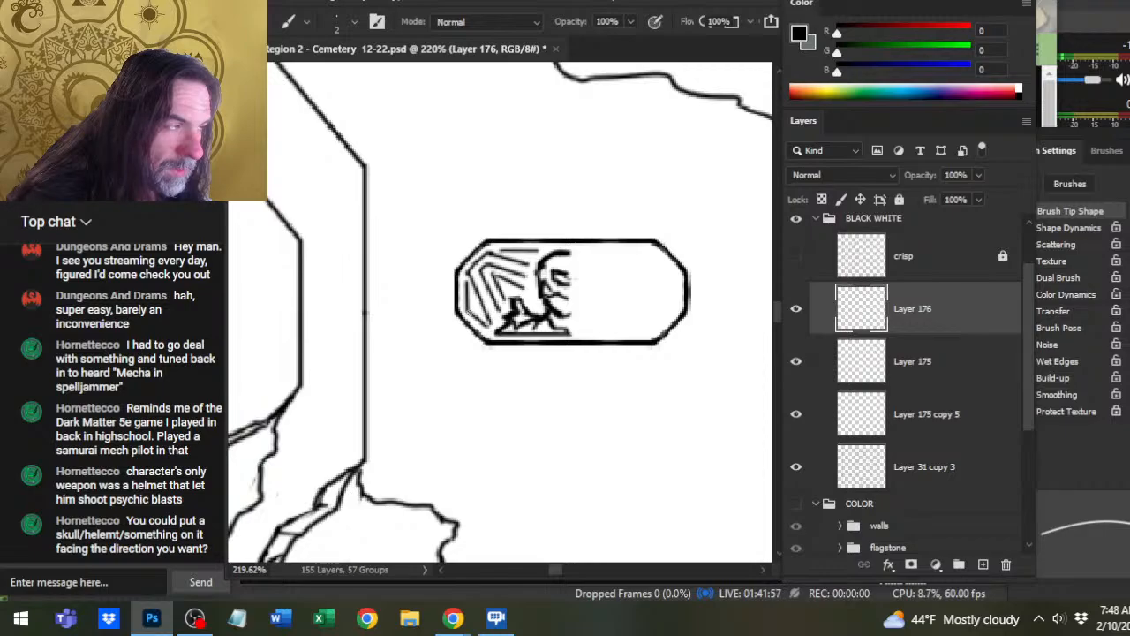
# - Duplicate Layer 176 with the finished half ornament
pyautogui.press('z')
pyautogui.moveTo(514, 331)
pyautogui.mouseDown()
pyautogui.moveTo(461, 321)
pyautogui.moveTo(451, 402)
pyautogui.mouseUp()
pyautogui.rightClick(933, 308)
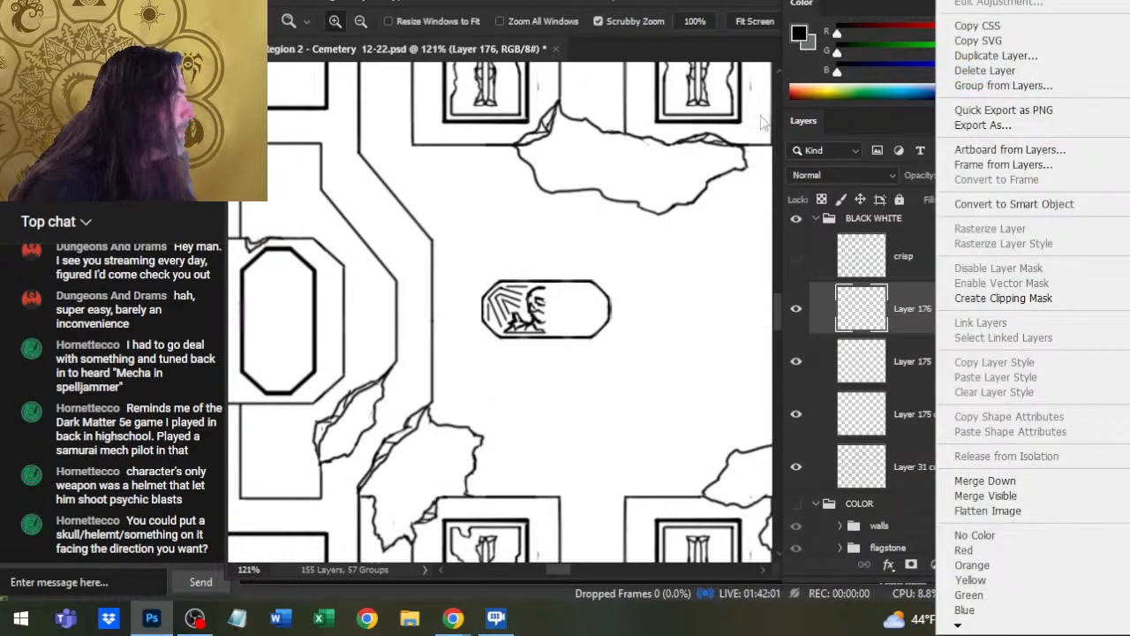
pyautogui.click(996, 54)
pyautogui.press('Return')
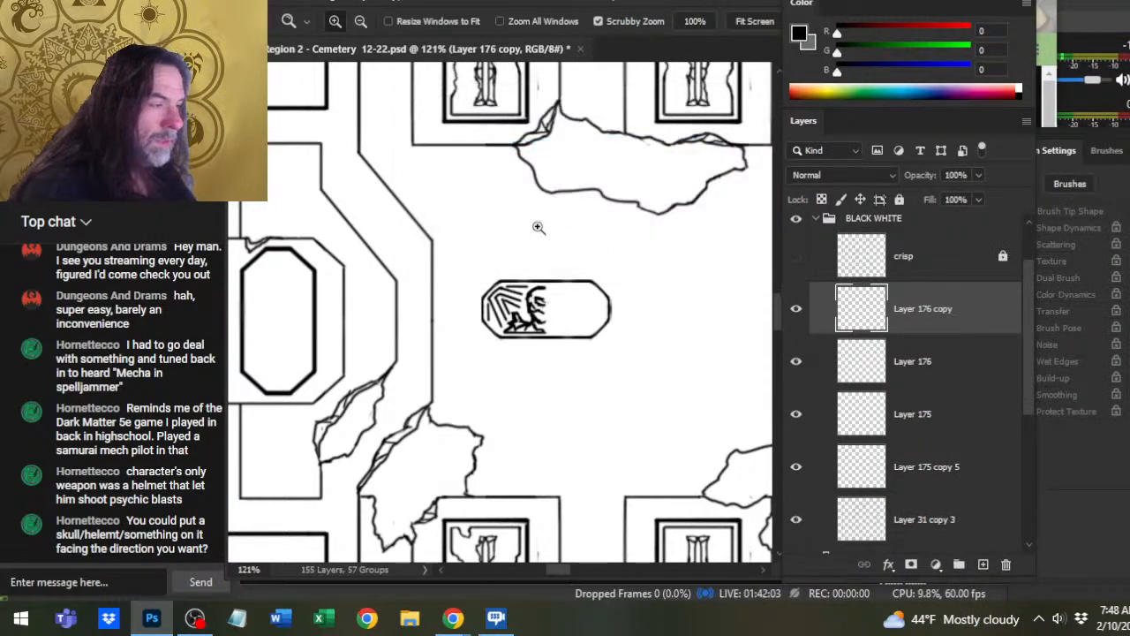
# - Flip the duplicated half ornament horizontally with Free Transform
pyautogui.press('l')
pyautogui.rightClick(565, 277)
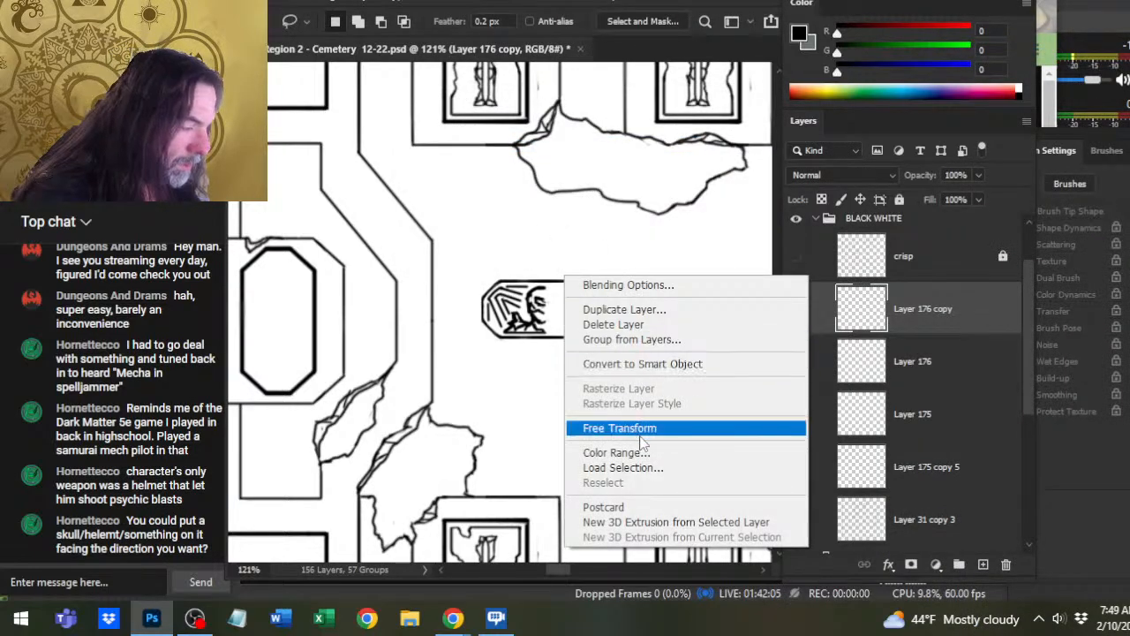
pyautogui.click(642, 433)
pyautogui.rightClick(520, 298)
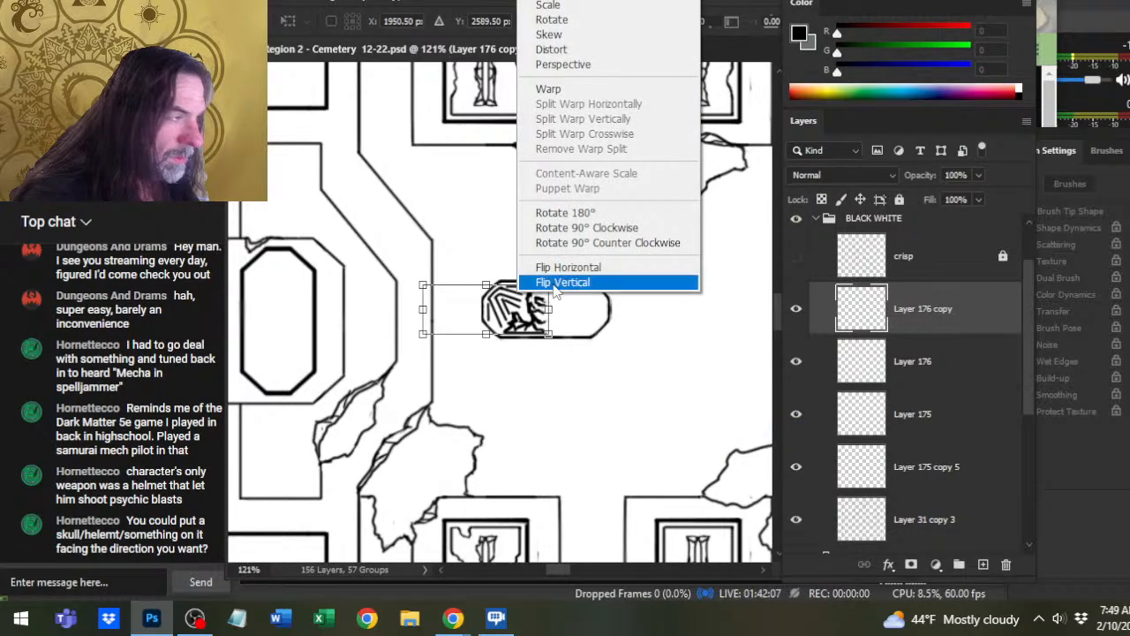
pyautogui.click(599, 268)
pyautogui.press('Return')
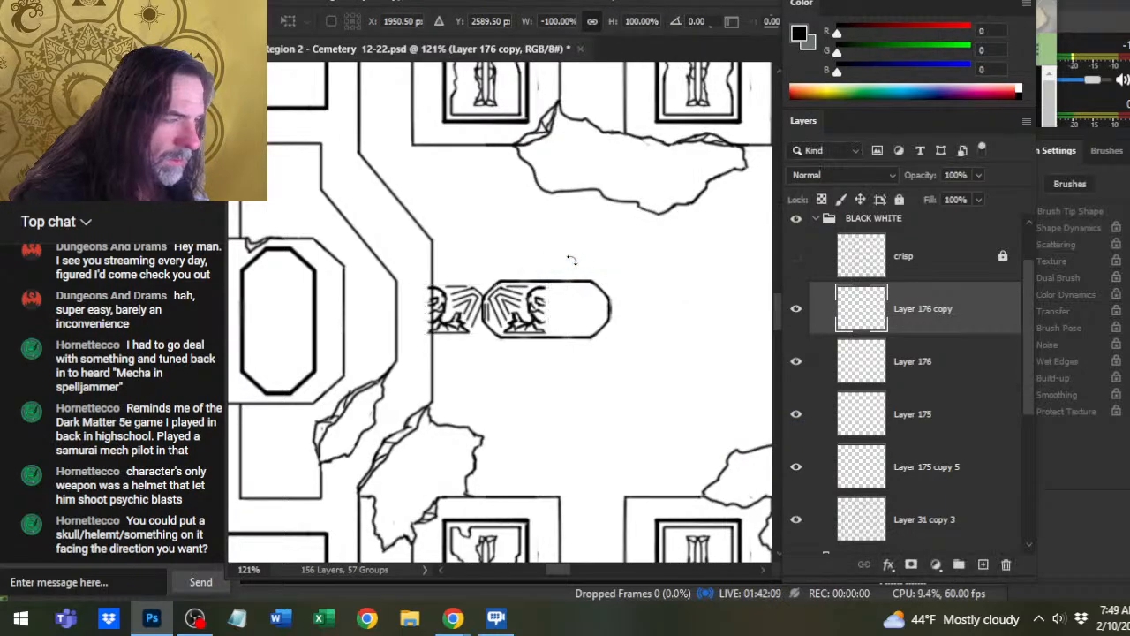
# - Nudge the mirrored half to the right until both halves meet as one winged face, fine-tuning the original half on Layer 176
pyautogui.press('v')
pyautogui.press('Right')
pyautogui.press('Right')
pyautogui.press('Right')
pyautogui.press('Right')
pyautogui.press('Right')
pyautogui.press('Right')
pyautogui.press('Right')
pyautogui.press('Right')
pyautogui.press('Right')
pyautogui.press('Right')
pyautogui.press('Right')
pyautogui.press('Right')
pyautogui.press('Right')
pyautogui.press('Right')
pyautogui.press('Right')
pyautogui.press('Right')
pyautogui.press('Right')
pyautogui.press('Right')
pyautogui.press('Right')
pyautogui.press('Right')
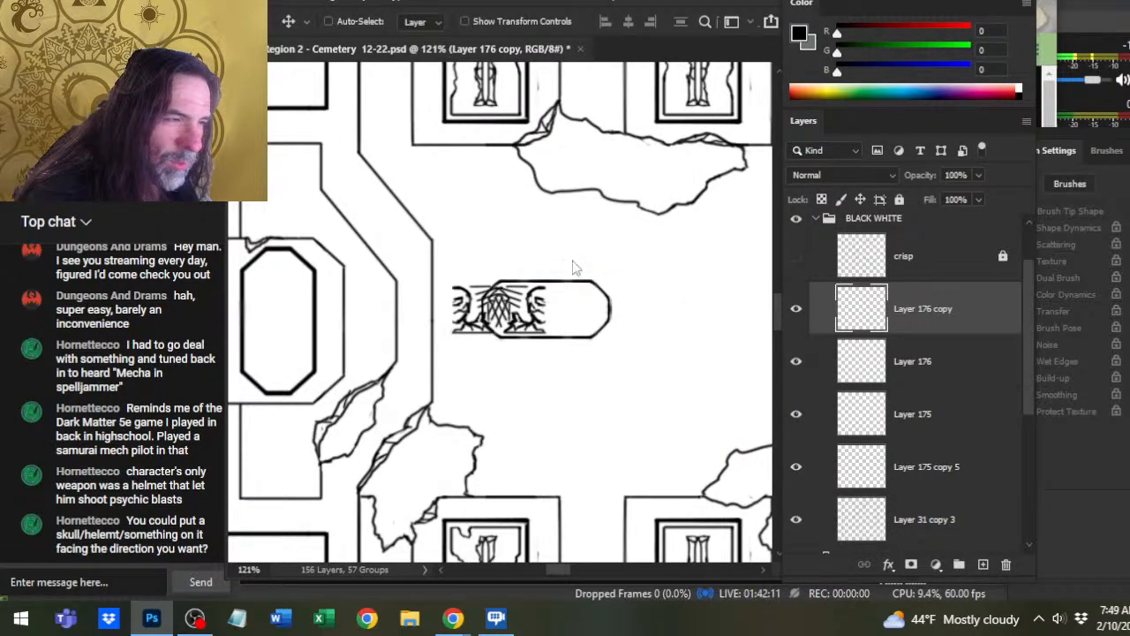
pyautogui.press('Right')
pyautogui.press('Right')
pyautogui.press('Right')
pyautogui.press('Right')
pyautogui.press('Right')
pyautogui.press('Right')
pyautogui.press('Right')
pyautogui.press('Right')
pyautogui.press('Right')
pyautogui.press('Right')
pyautogui.press('Right')
pyautogui.press('Right')
pyautogui.press('Right')
pyautogui.press('Right')
pyautogui.press('Right')
pyautogui.press('Right')
pyautogui.press('Right')
pyautogui.press('Right')
pyautogui.press('Right')
pyautogui.press('Right')
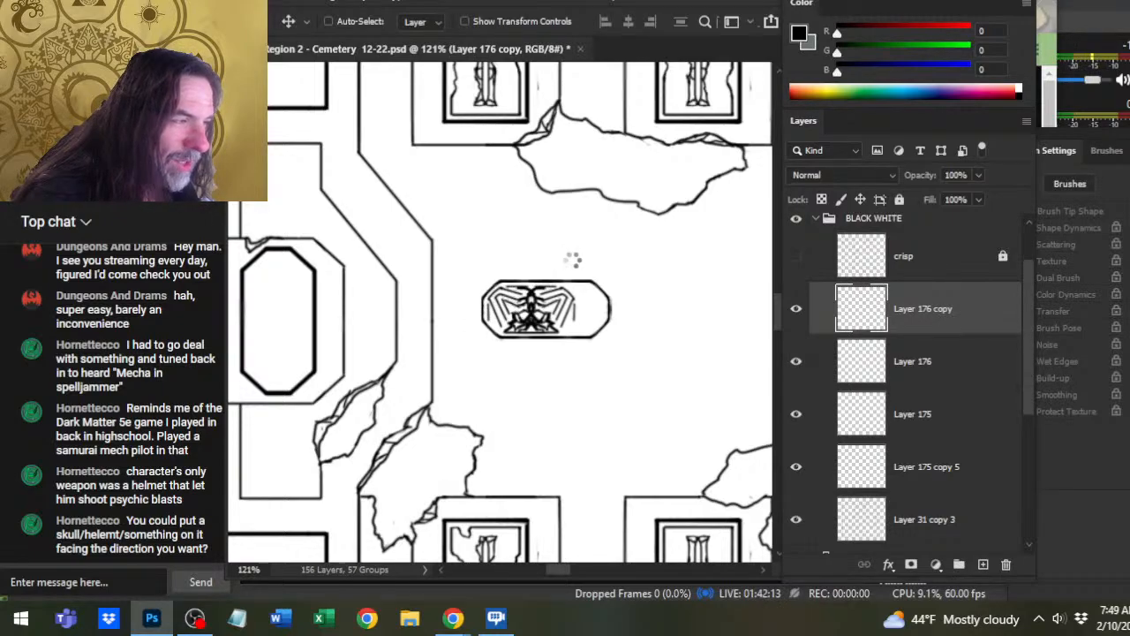
pyautogui.press('Right')
pyautogui.press('Right')
pyautogui.press('Right')
pyautogui.press('Right')
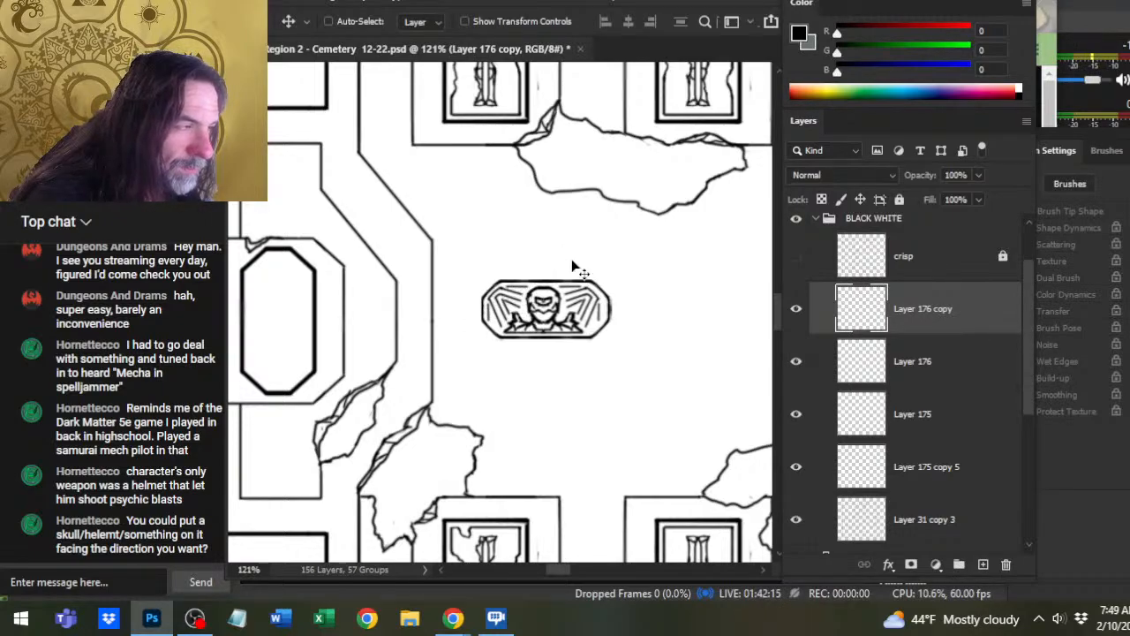
pyautogui.press('Right')
pyautogui.press('Right')
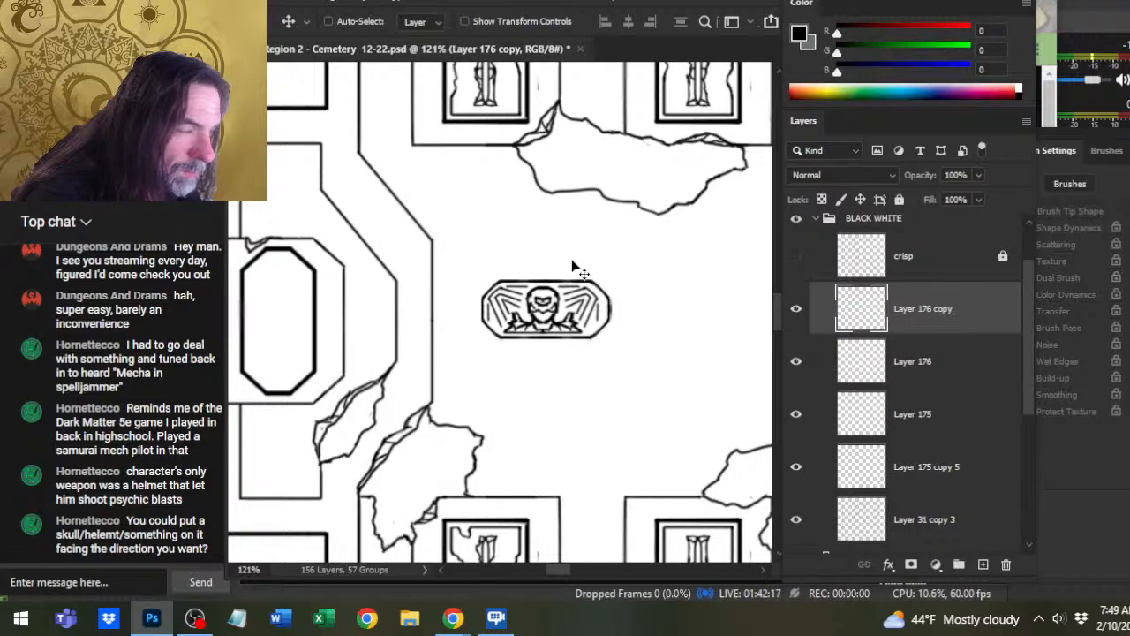
pyautogui.press('Right')
pyautogui.press('Right')
pyautogui.press('Right')
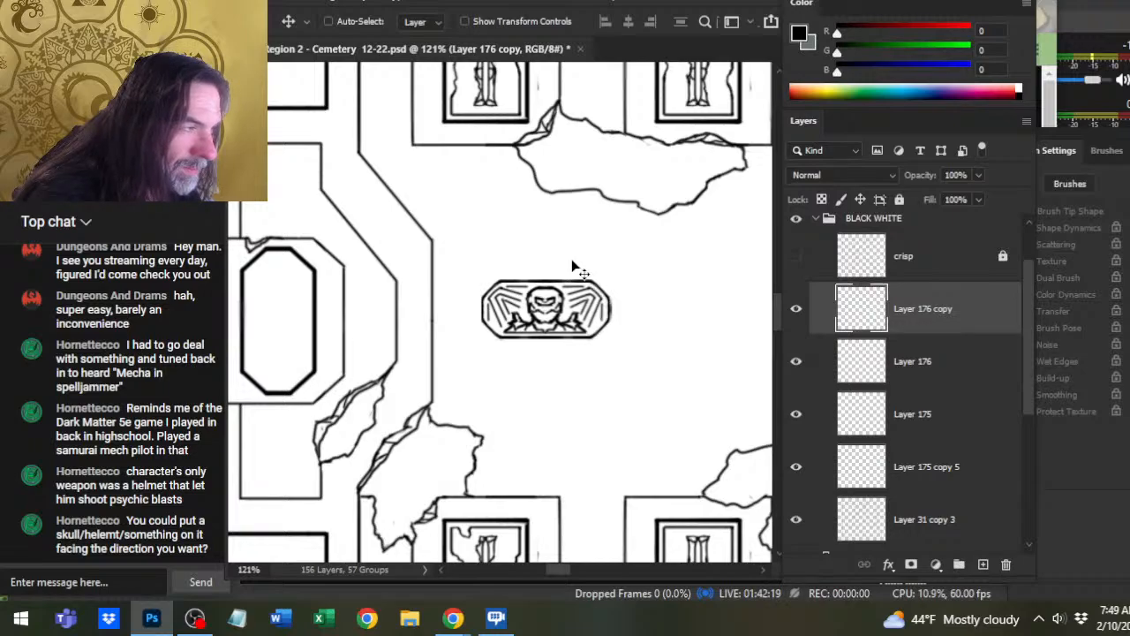
pyautogui.press('Right')
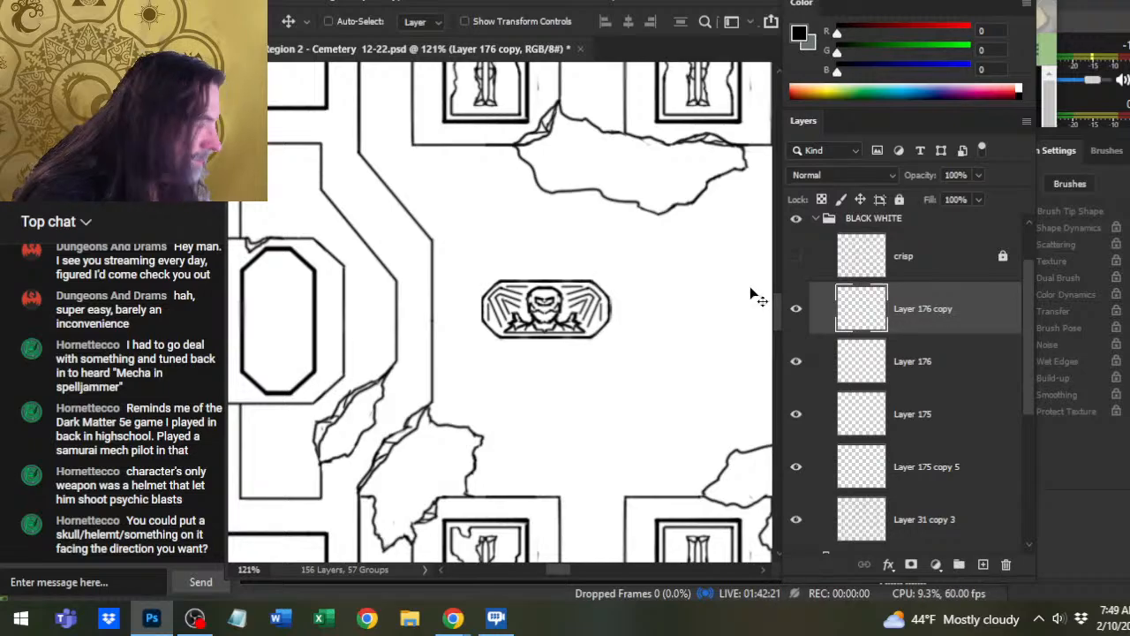
pyautogui.click(914, 377)
pyautogui.press('Right')
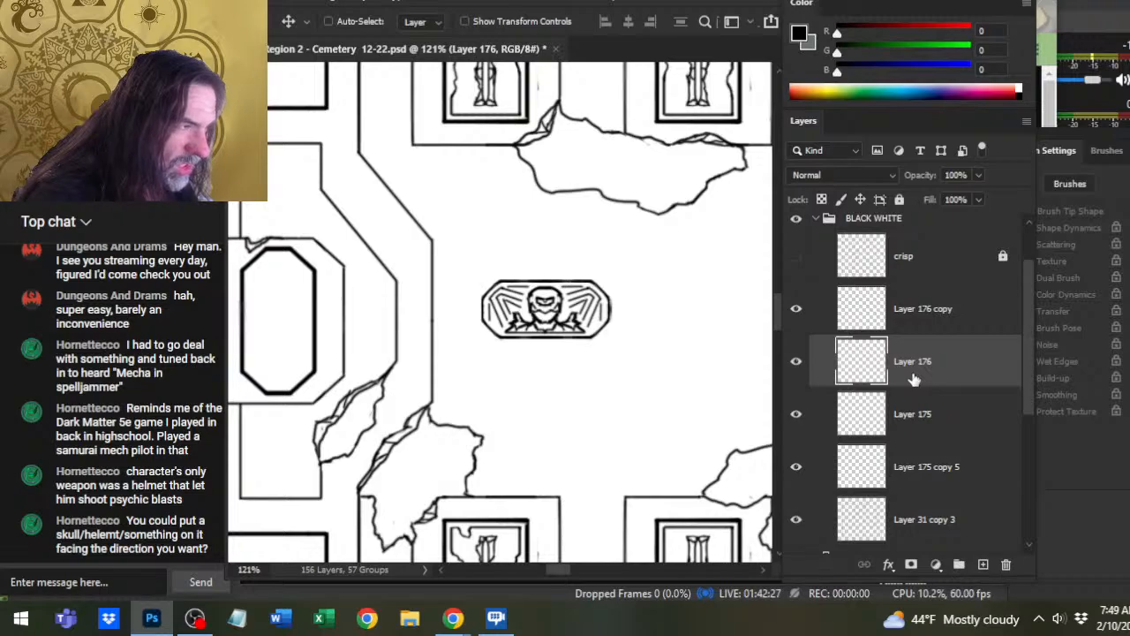
# - Try merging Layer 176 down into Layer 175, and undo the merge
pyautogui.rightClick(878, 399)
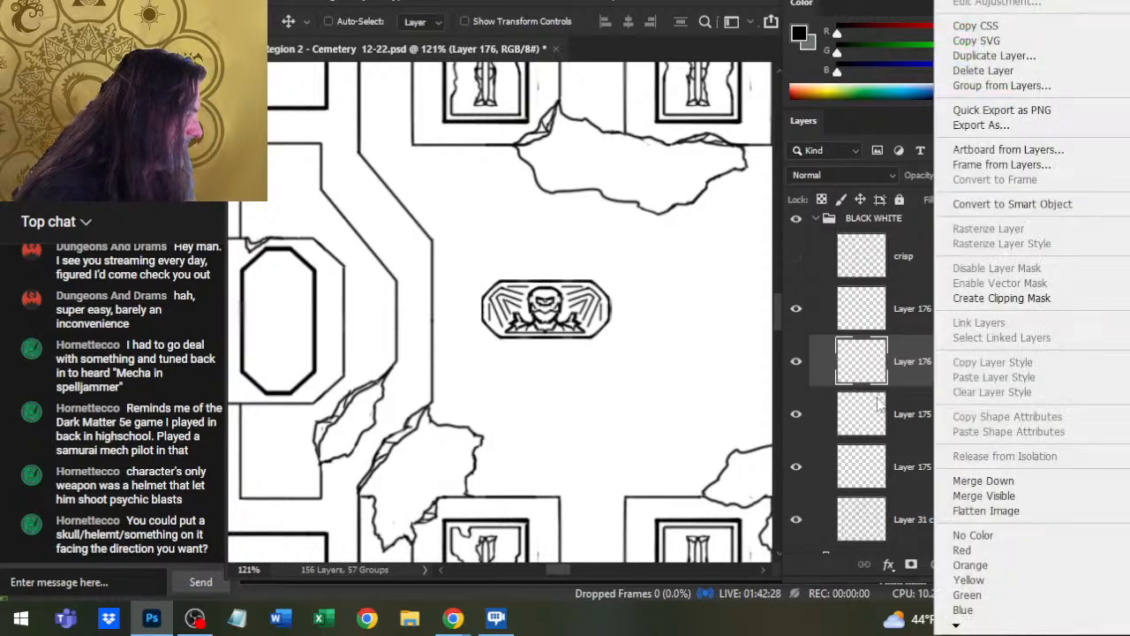
pyautogui.click(985, 482)
pyautogui.press('z')
pyautogui.moveTo(584, 296); pyautogui.dragTo(661, 320)
pyautogui.press('b')
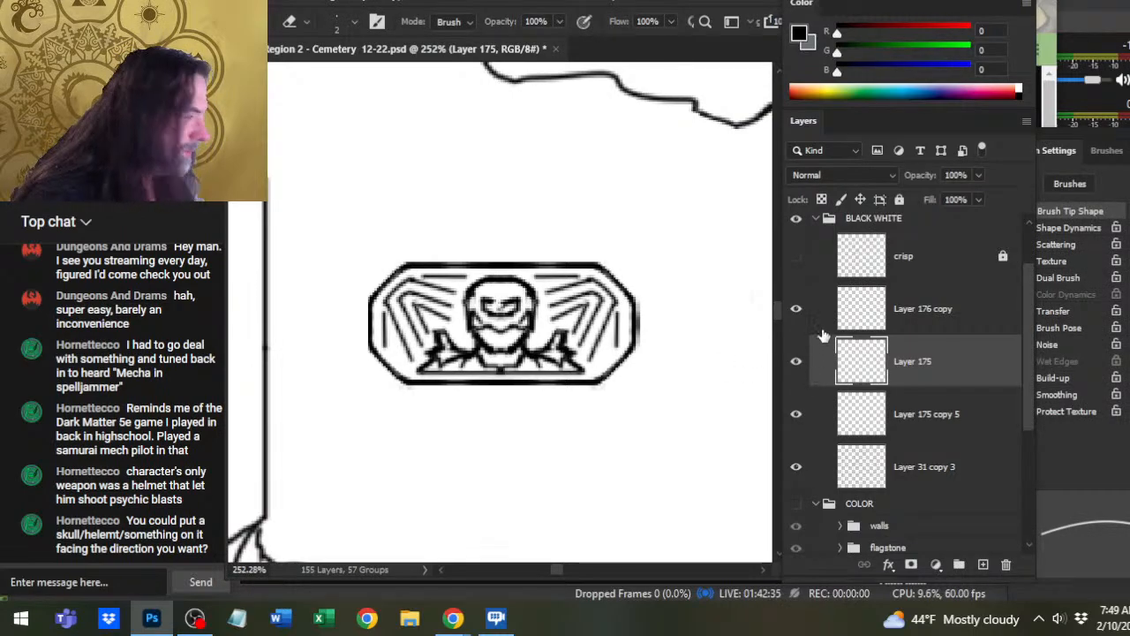
pyautogui.hotkey('ctrl', 'z')
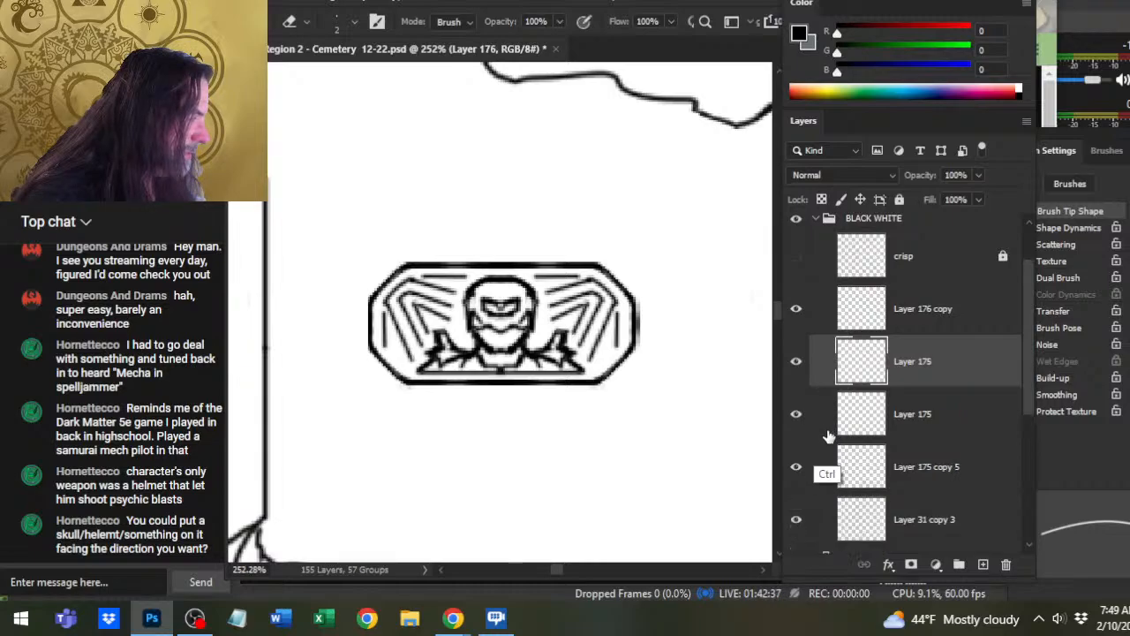
# - Merge Layer 176 copy down into Layer 176 and toggle the merged layer's visibility to check it
pyautogui.click(930, 318)
pyautogui.rightClick(930, 318)
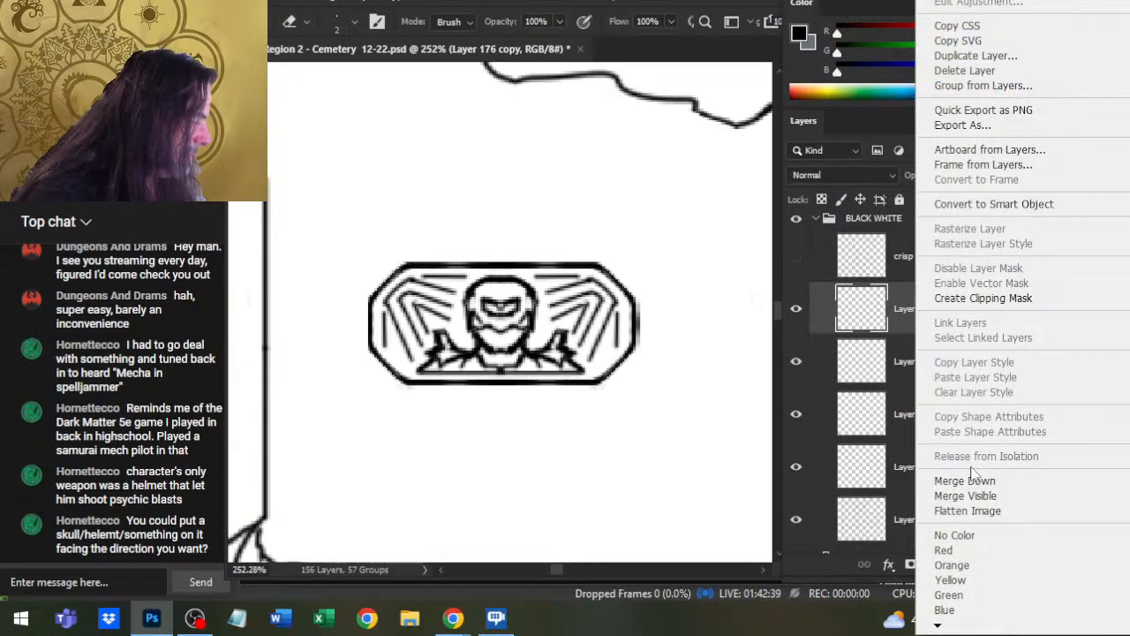
pyautogui.click(892, 477)
pyautogui.click(796, 308)
pyautogui.click(795, 309)
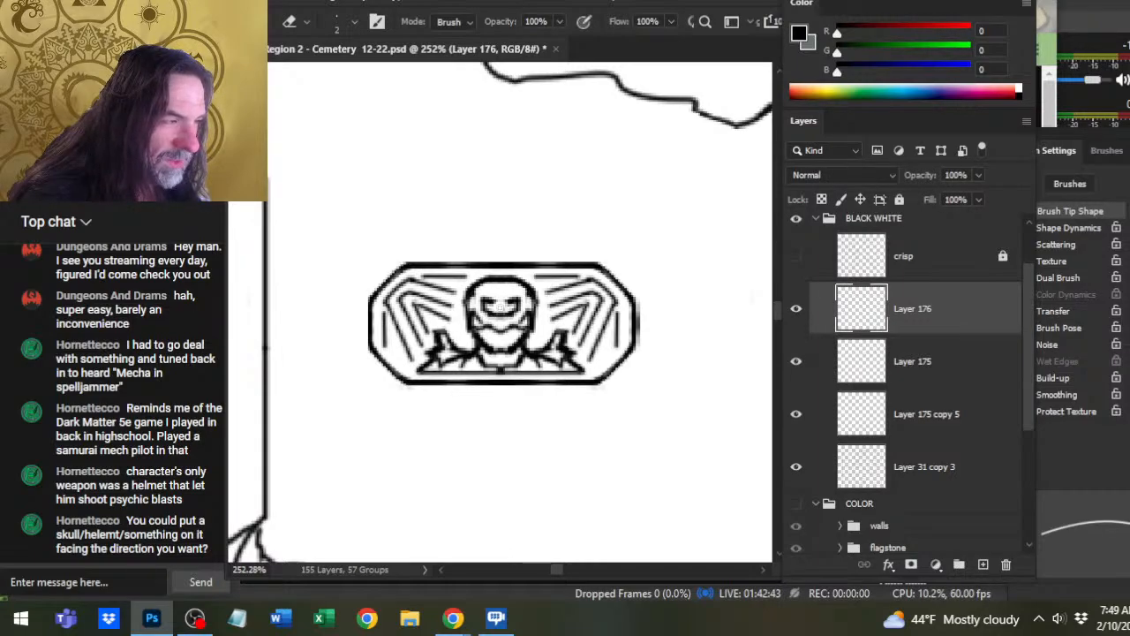
# - Rework the face's eyes, brow and nose bridge with alternating Brush and Eraser strokes, joining the two halves at the centre
pyautogui.press('b')
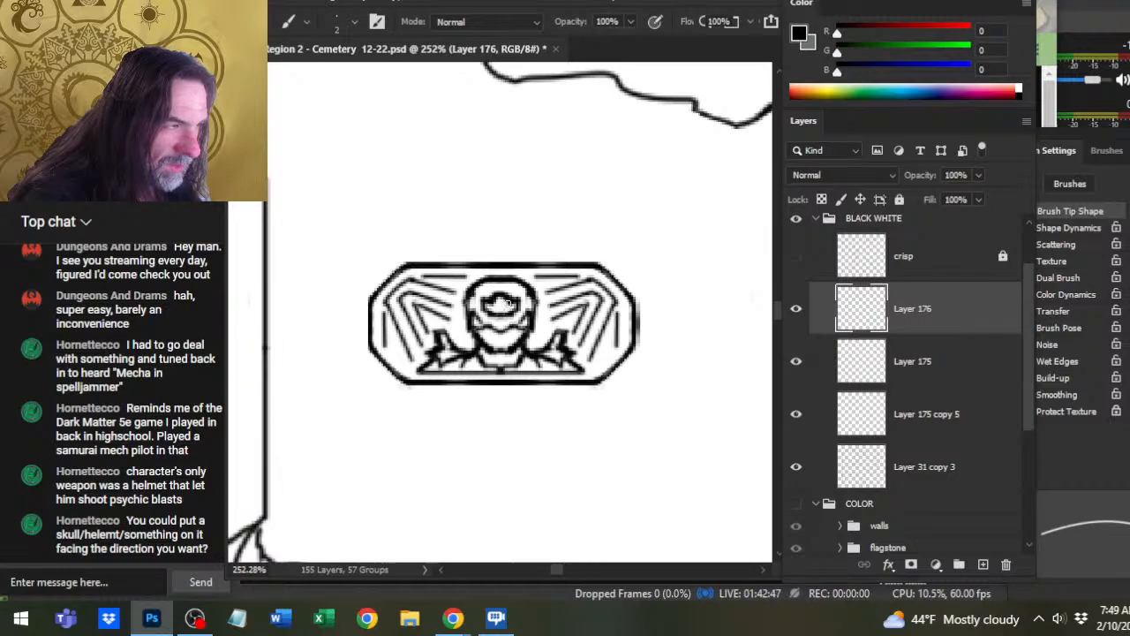
pyautogui.press('e')
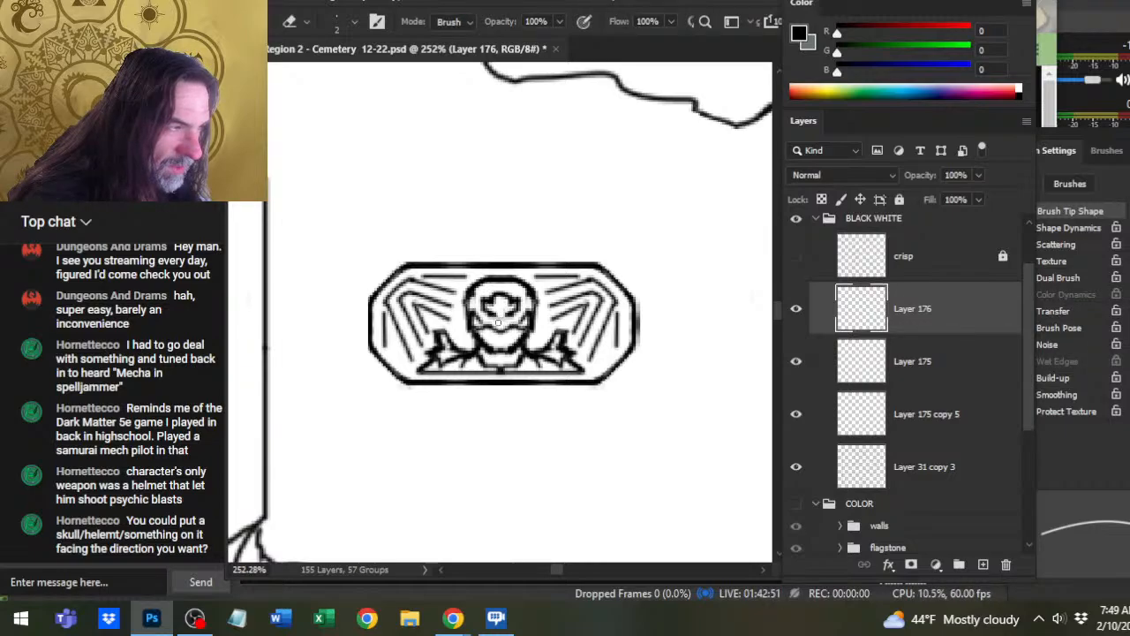
pyautogui.press('b')
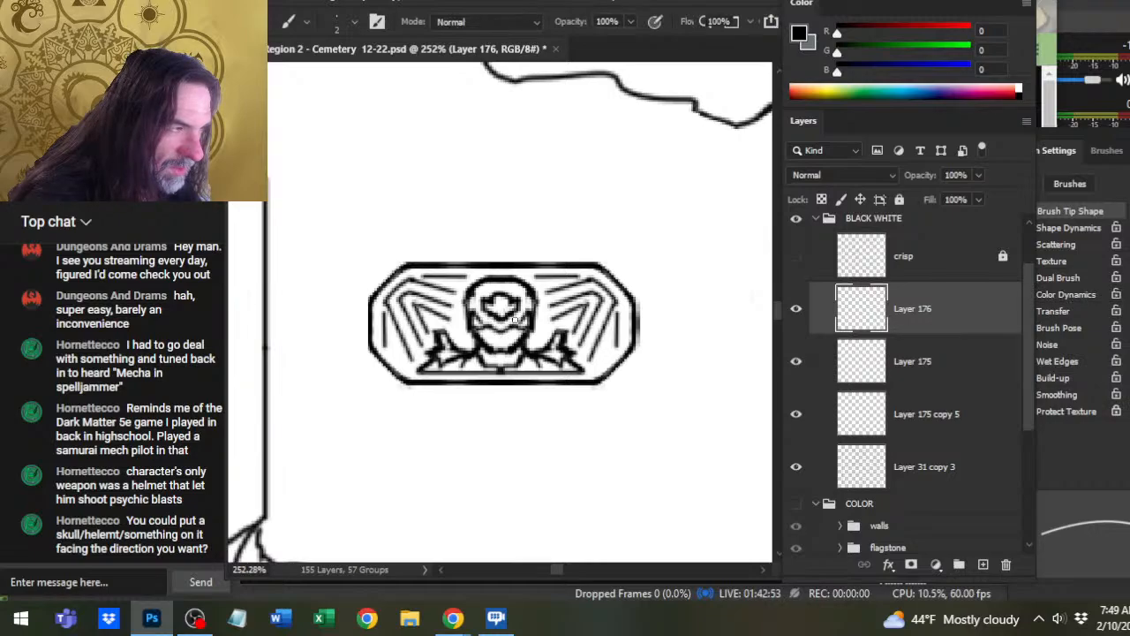
pyautogui.press('e')
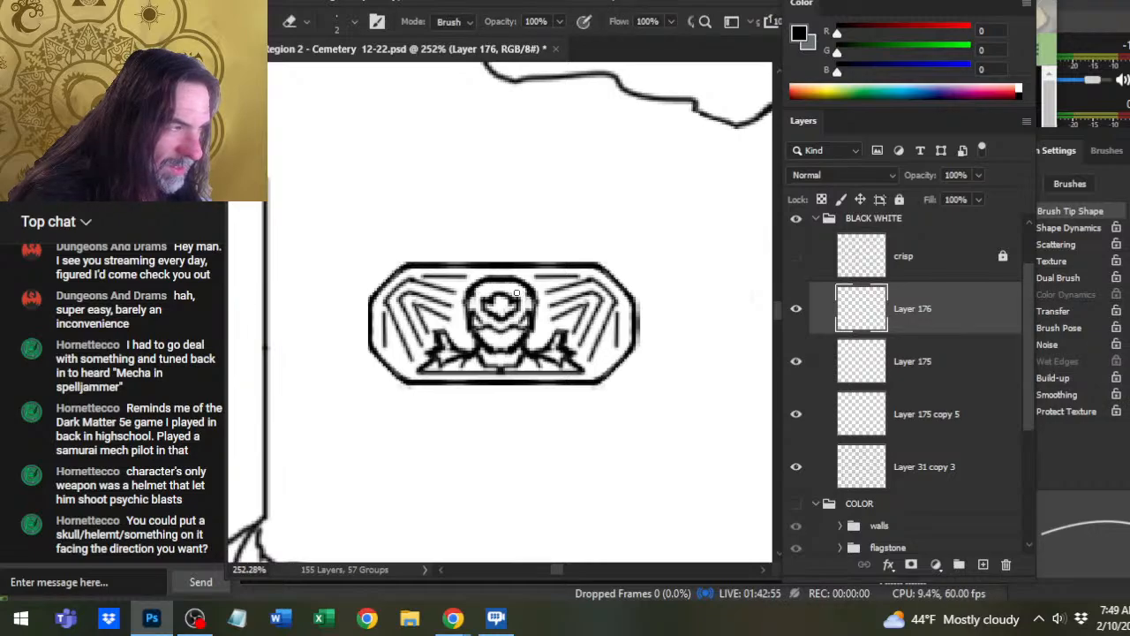
pyautogui.press('b')
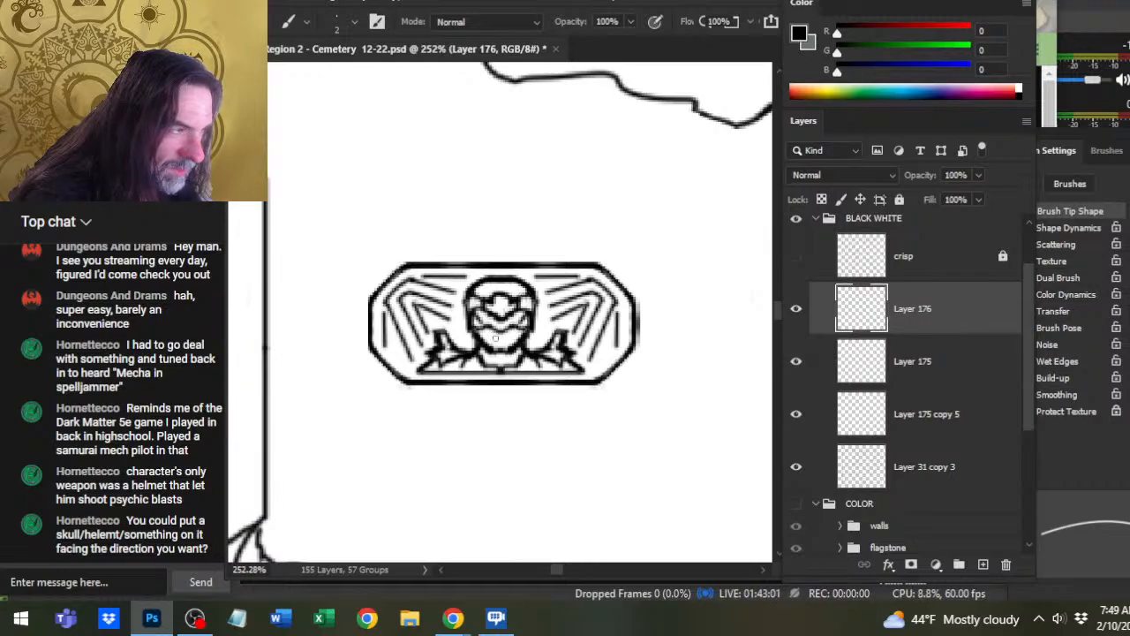
# - Enlarge the Eraser to 60 px
pyautogui.press('e')
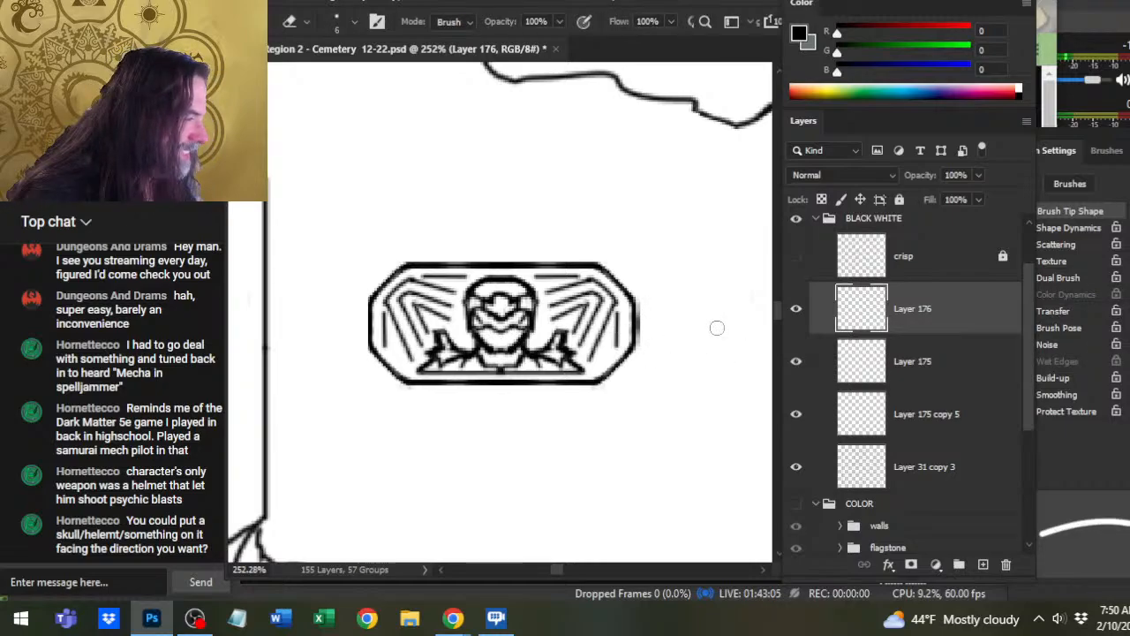
pyautogui.press(']')
pyautogui.press(']')
pyautogui.press(']')
pyautogui.press(']')
pyautogui.press(']')
pyautogui.press(']')
pyautogui.press(']')
pyautogui.press(']')
pyautogui.press(']')
pyautogui.press(']')
pyautogui.press(']')
pyautogui.press(']')
pyautogui.press(']')
pyautogui.press(']')
pyautogui.press(']')
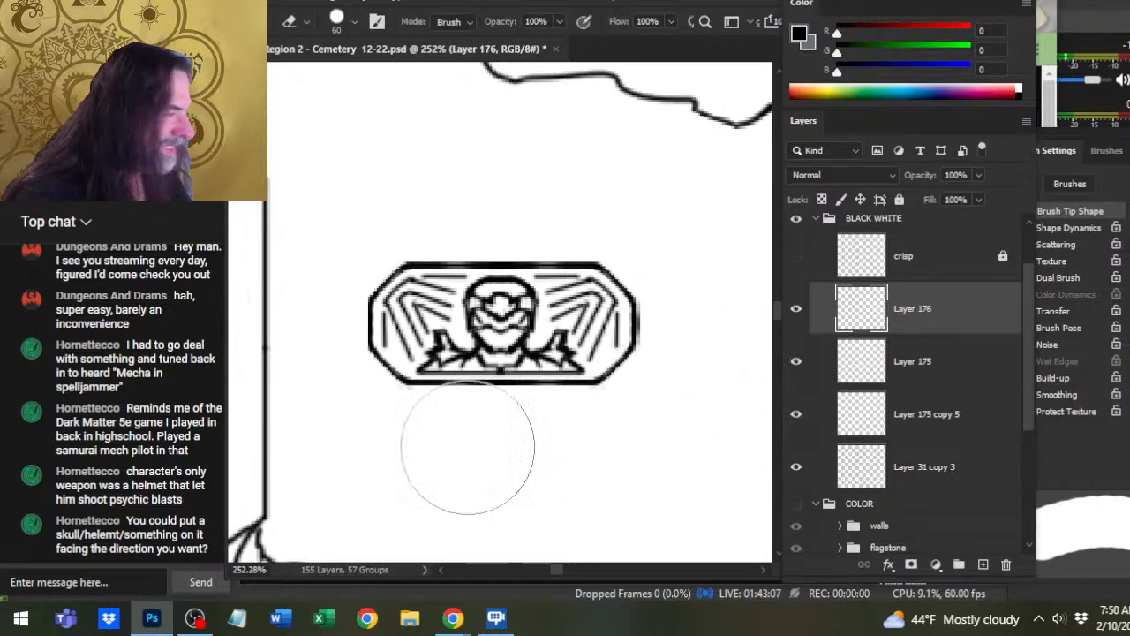
pyautogui.press('z')
pyautogui.moveTo(623, 385); pyautogui.dragTo(589, 497)
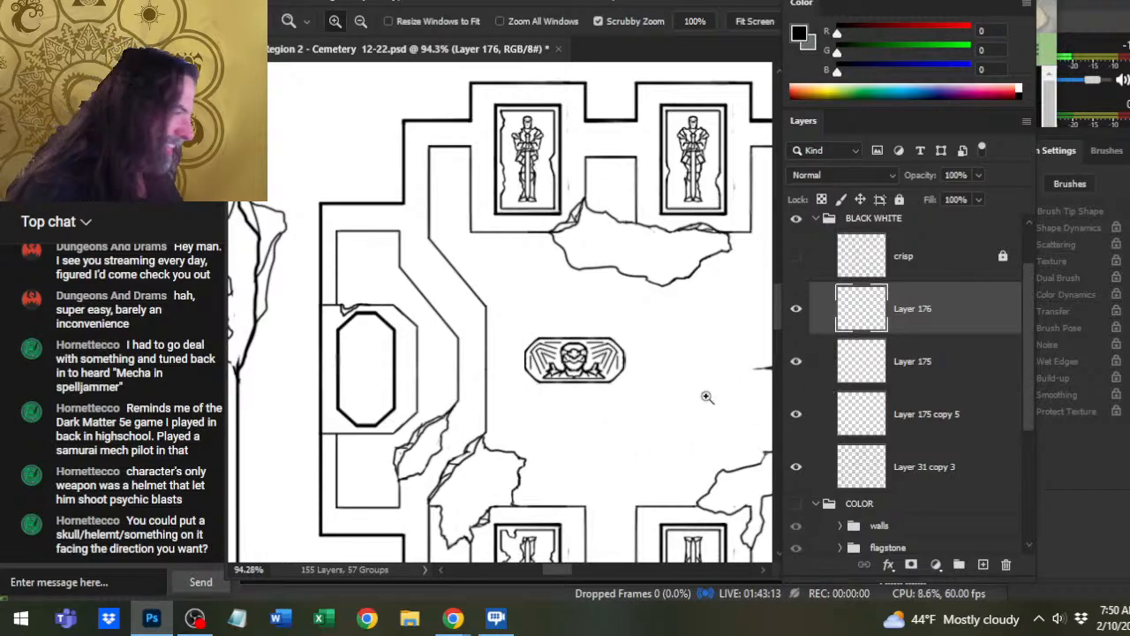
# - Toggle Layer 175's visibility to check it, and merge Layer 176 down into Layer 175
pyautogui.click(800, 366)
pyautogui.click(802, 371)
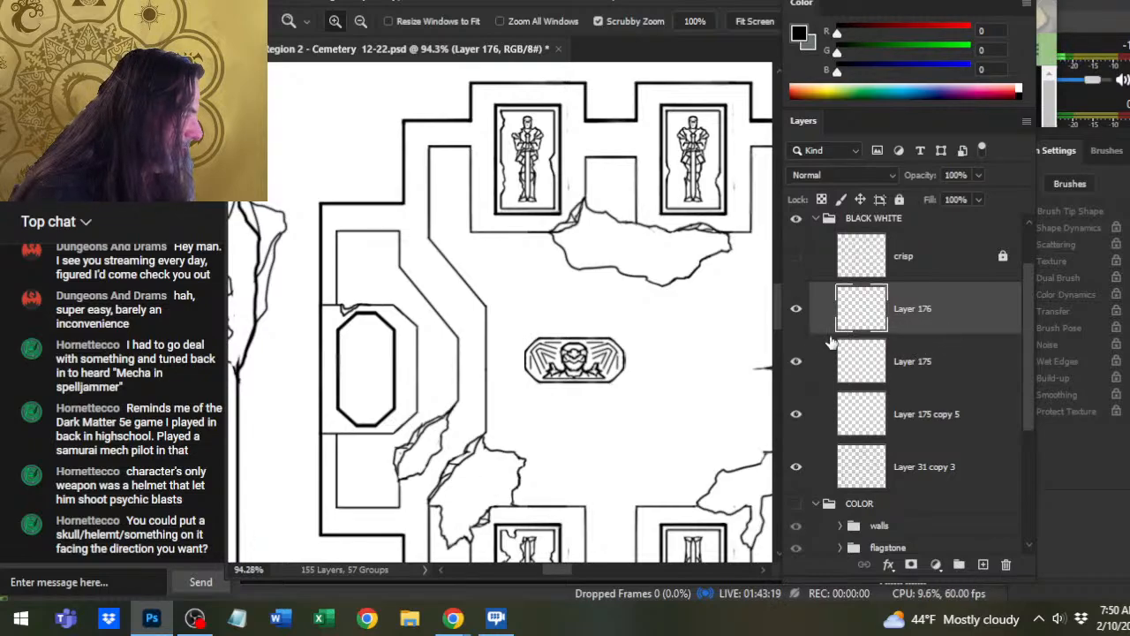
pyautogui.rightClick(940, 320)
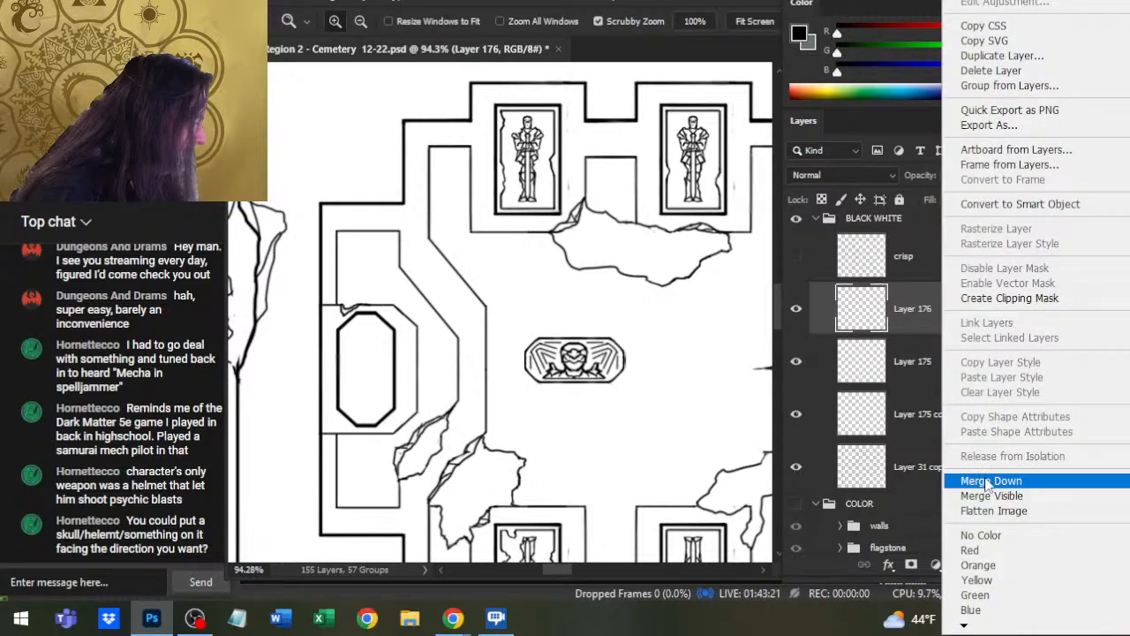
pyautogui.click(990, 480)
# - Free-transform the merged slab on Layer 175, rotating it 90° counter clockwise
pyautogui.press('l')
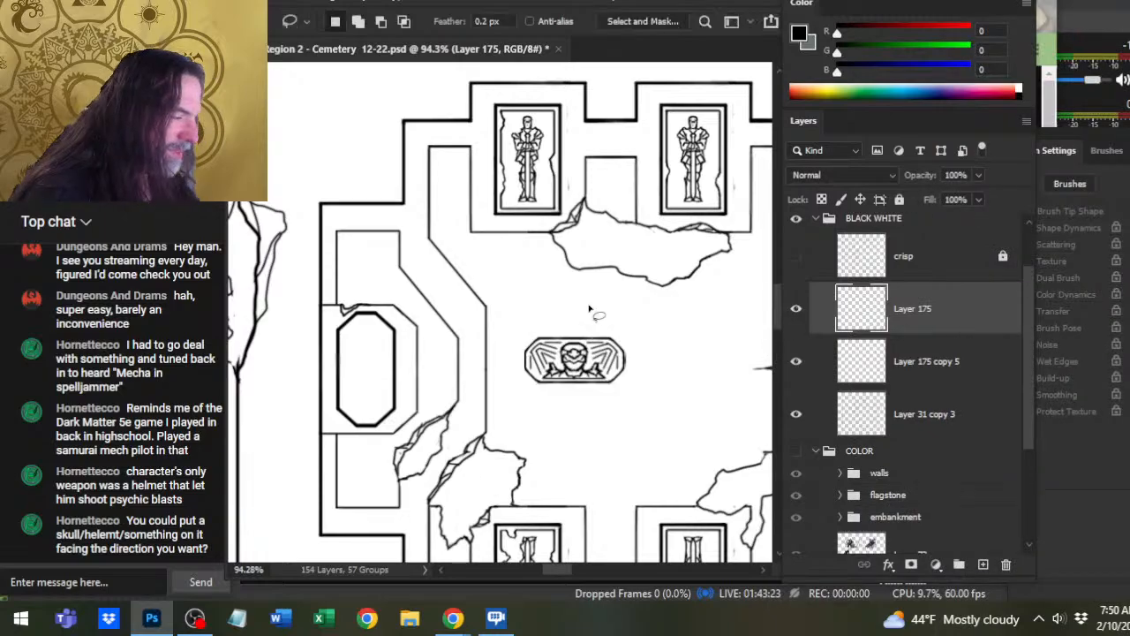
pyautogui.rightClick(601, 308)
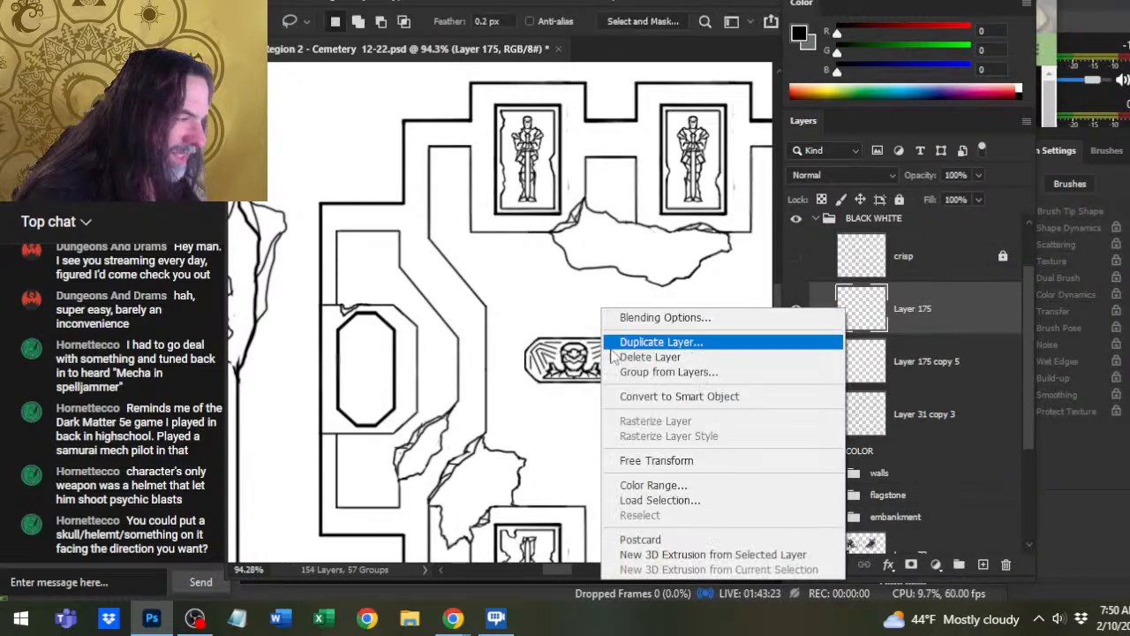
pyautogui.click(688, 460)
pyautogui.rightClick(530, 369)
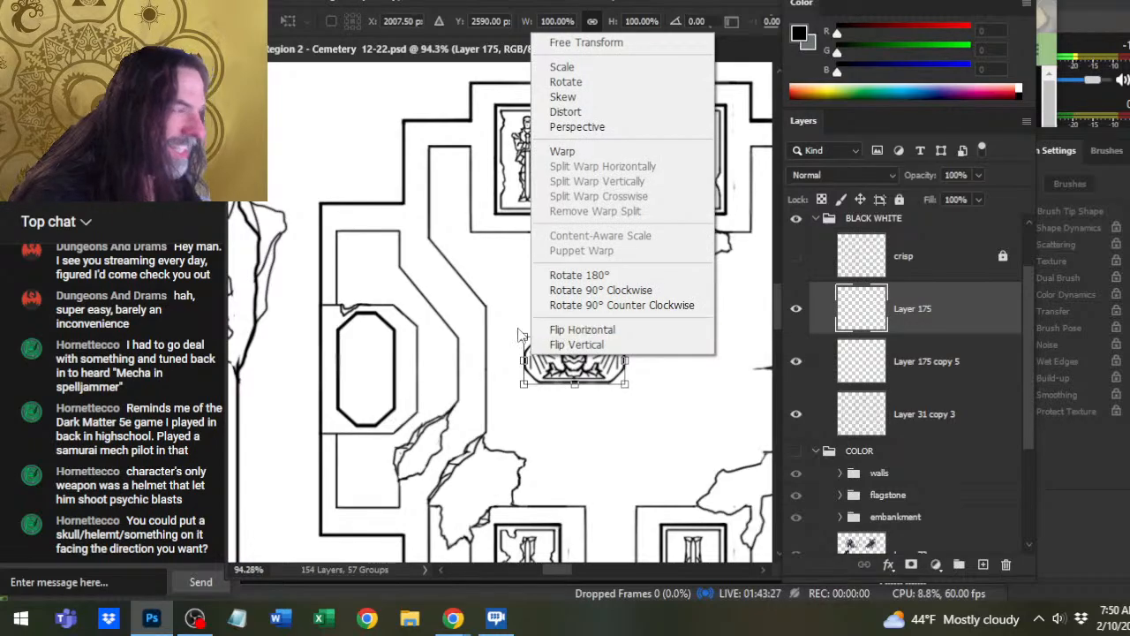
pyautogui.click(627, 304)
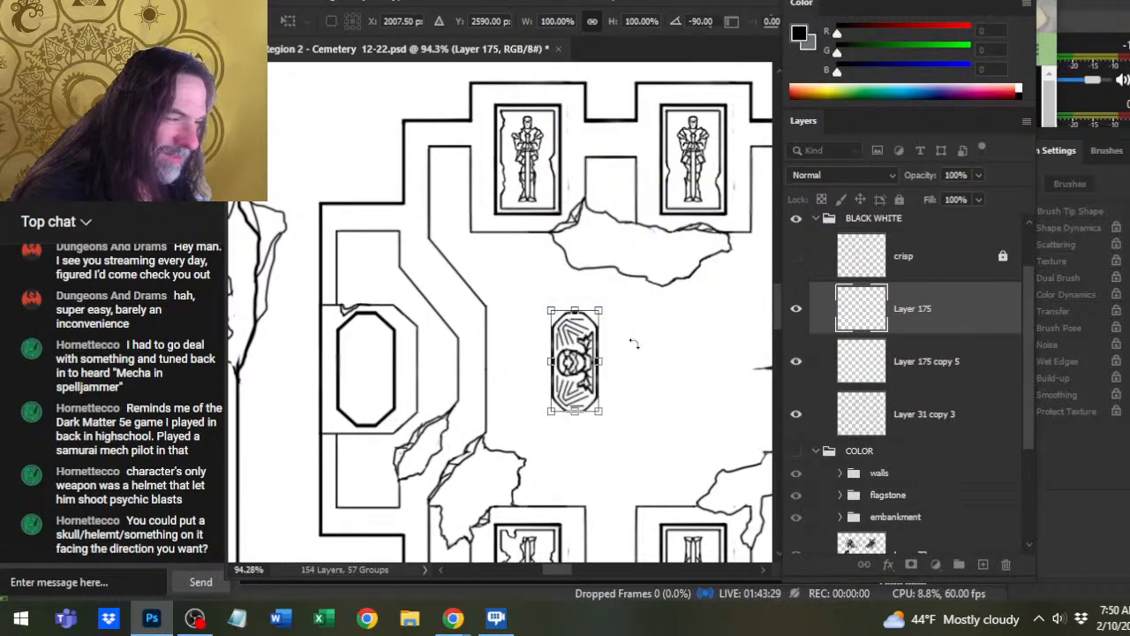
pyautogui.press('Return')
# - Move the rotated slab left into the empty octagonal frame of the alcove, fine-tuning its horizontal position inside the border
pyautogui.press('v')
pyautogui.hotkey('shift', 'Left')
pyautogui.hotkey('shift', 'Left')
pyautogui.hotkey('shift', 'Left')
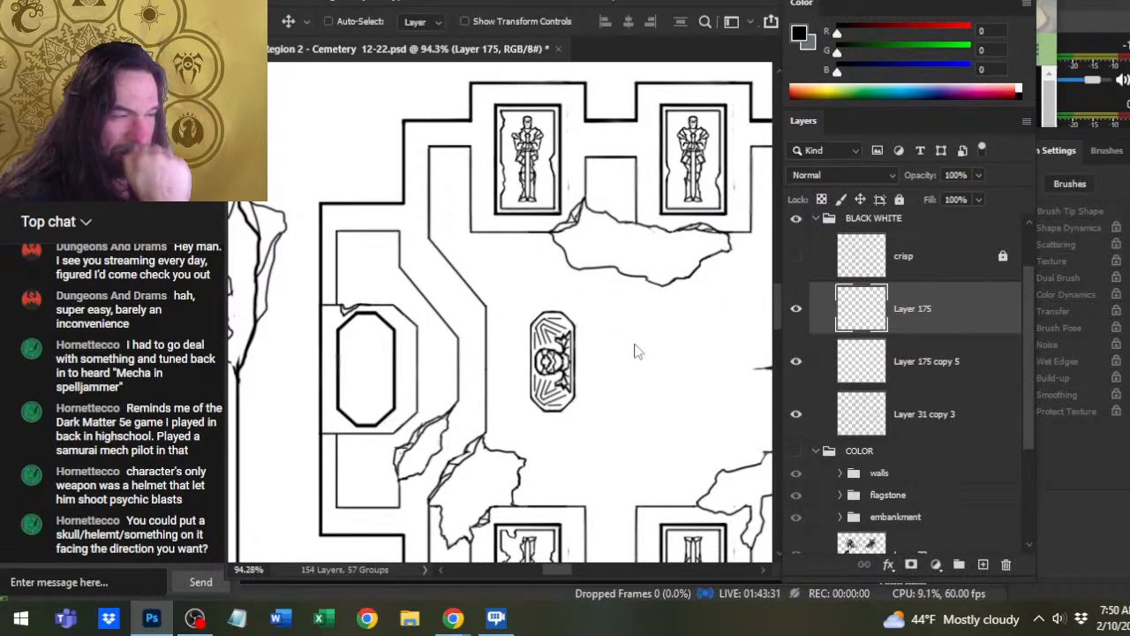
pyautogui.hotkey('shift', 'Left')
pyautogui.hotkey('shift', 'Left')
pyautogui.hotkey('shift', 'Left')
pyautogui.hotkey('shift', 'Left')
pyautogui.hotkey('shift', 'Left')
pyautogui.hotkey('shift', 'Left')
pyautogui.hotkey('shift', 'Left')
pyautogui.hotkey('shift', 'Left')
pyautogui.hotkey('shift', 'Left')
pyautogui.hotkey('shift', 'Left')
pyautogui.hotkey('shift', 'Left')
pyautogui.hotkey('shift', 'Left')
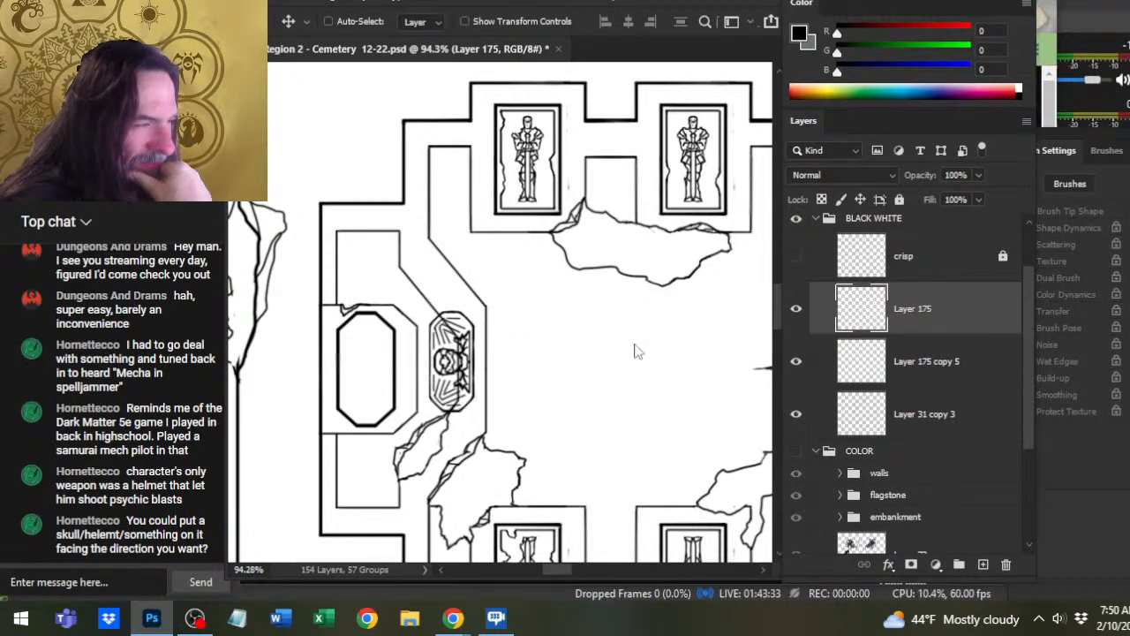
pyautogui.hotkey('shift', 'Left')
pyautogui.hotkey('shift', 'Left')
pyautogui.hotkey('shift', 'Left')
pyautogui.hotkey('shift', 'Left')
pyautogui.hotkey('shift', 'Left')
pyautogui.hotkey('shift', 'Left')
pyautogui.hotkey('shift', 'Left')
pyautogui.hotkey('shift', 'Left')
pyautogui.hotkey('shift', 'Left')
pyautogui.hotkey('shift', 'Left')
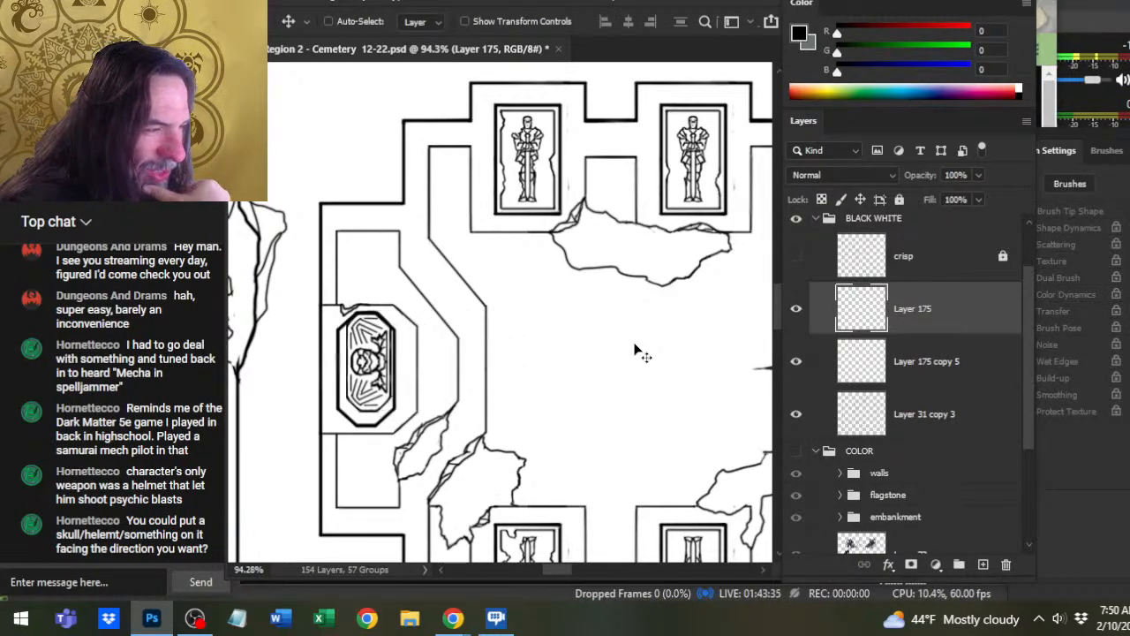
pyautogui.press('Left')
pyautogui.press('Left')
pyautogui.press('Left')
pyautogui.press('Left')
pyautogui.press('Left')
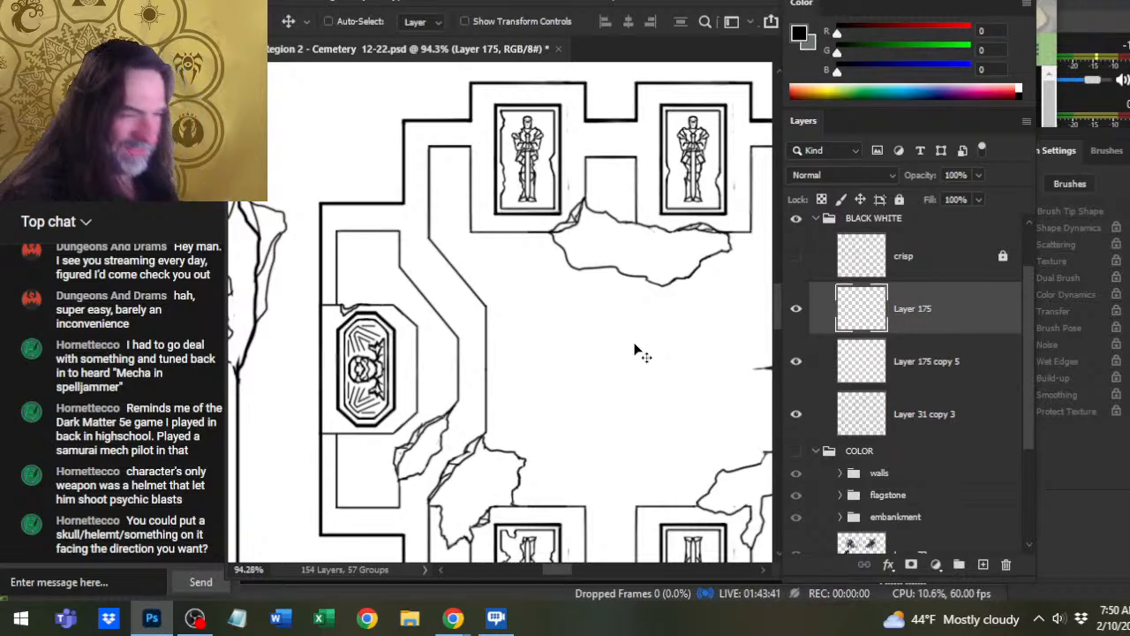
# - Make the COLOR group visible to view the placed slab against the coloured stone
pyautogui.press('z')
pyautogui.moveTo(625, 381); pyautogui.dragTo(547, 398)
pyautogui.moveTo(677, 424); pyautogui.dragTo(538, 370)
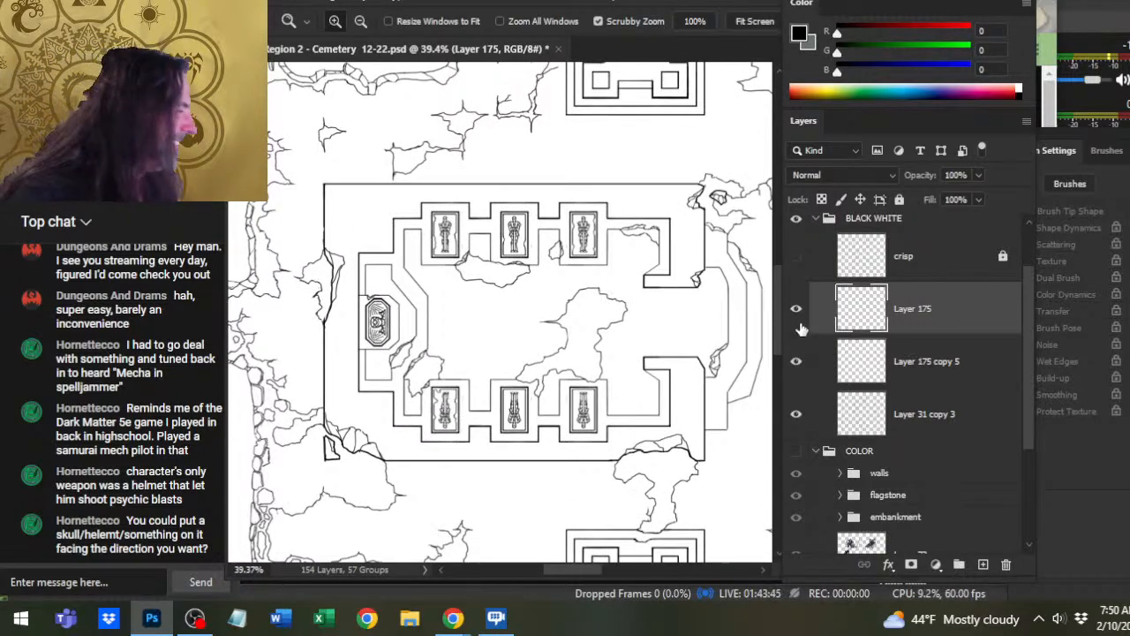
pyautogui.click(796, 450)
pyautogui.moveTo(354, 313); pyautogui.dragTo(505, 406)
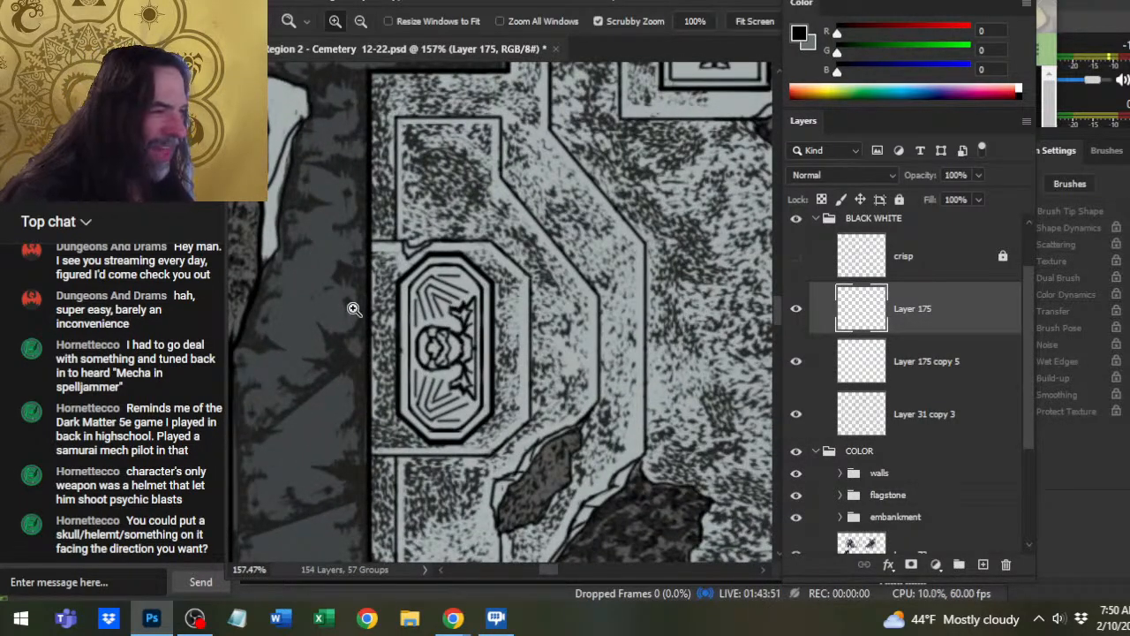
pyautogui.moveTo(429, 285); pyautogui.dragTo(477, 290)
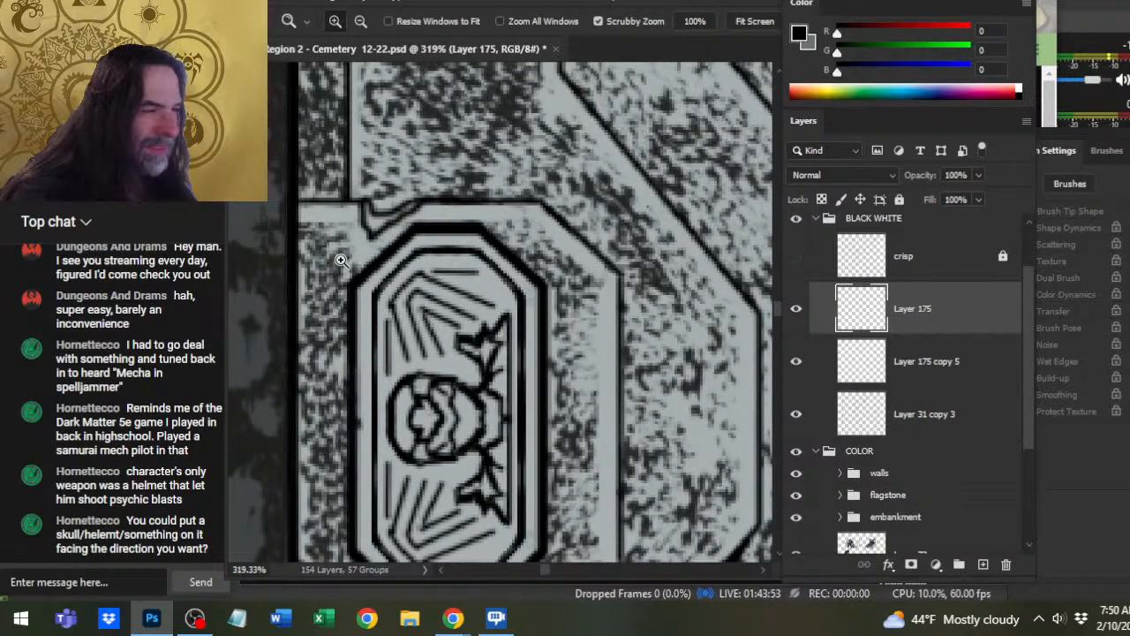
# - Erase the slab's inner border beside the crown of the head with a smaller Eraser, and brush angled lines joining the broken ends
pyautogui.press('e')
pyautogui.press('[')
pyautogui.press('[')
pyautogui.press('[')
pyautogui.press('[')
pyautogui.press('[')
pyautogui.press('[')
pyautogui.press('[')
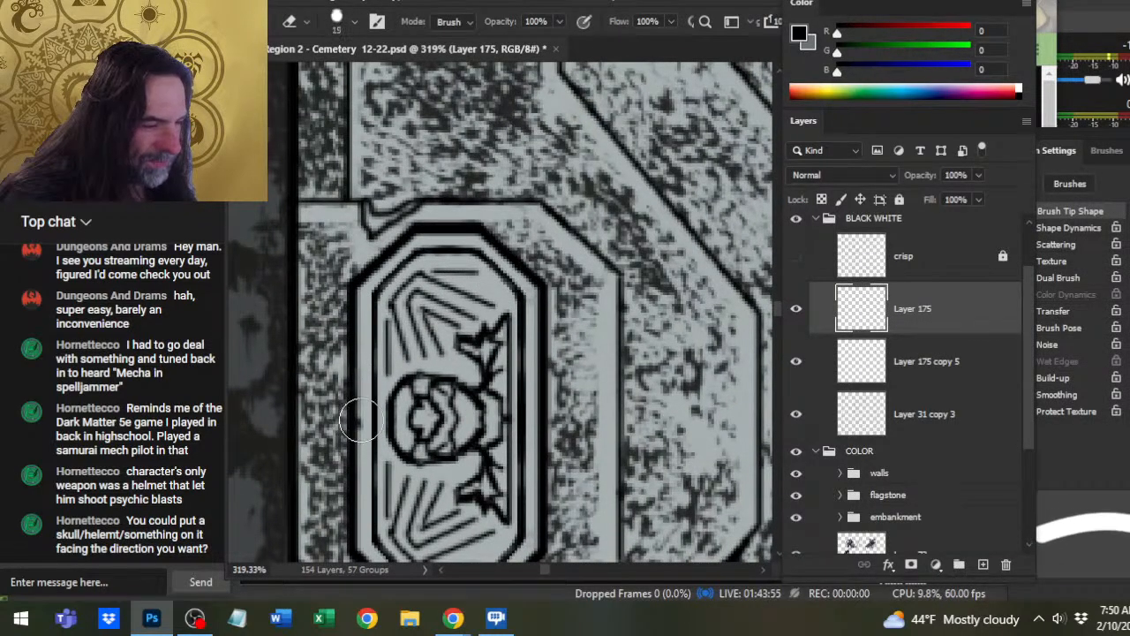
pyautogui.press('b')
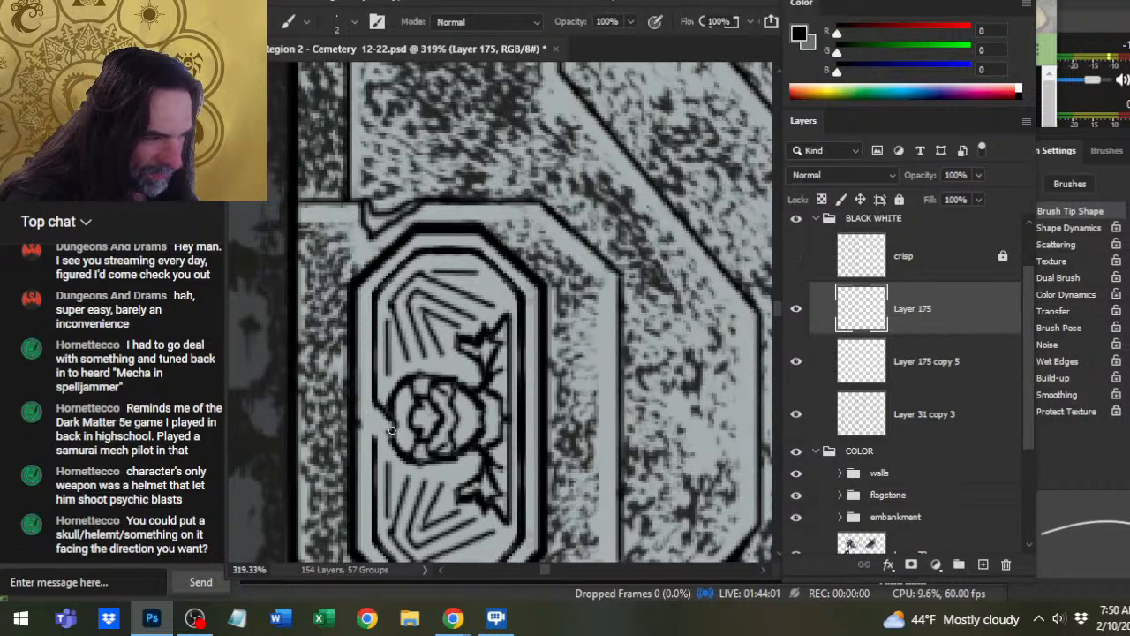
pyautogui.moveTo(373, 449)
pyautogui.mouseDown()
pyautogui.moveTo(364, 433)
pyautogui.moveTo(369, 456)
pyautogui.moveTo(388, 432)
pyautogui.mouseUp()
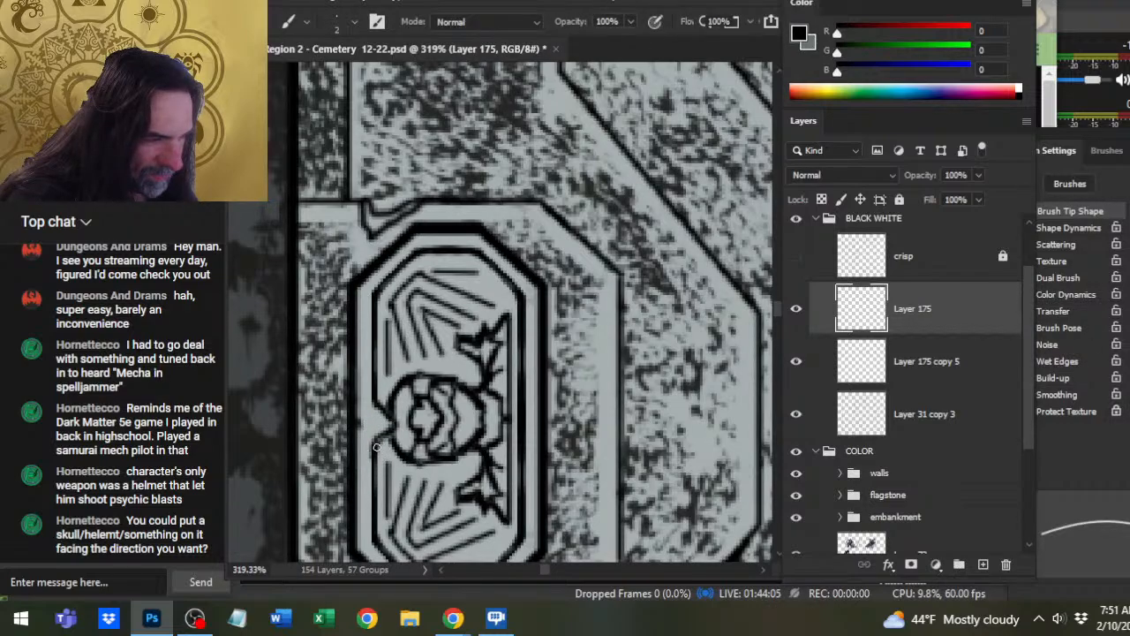
# - Clean up the gap by the crown with an Eraser reduced to 2 px, and redraw the head outline through the border
pyautogui.press('e')
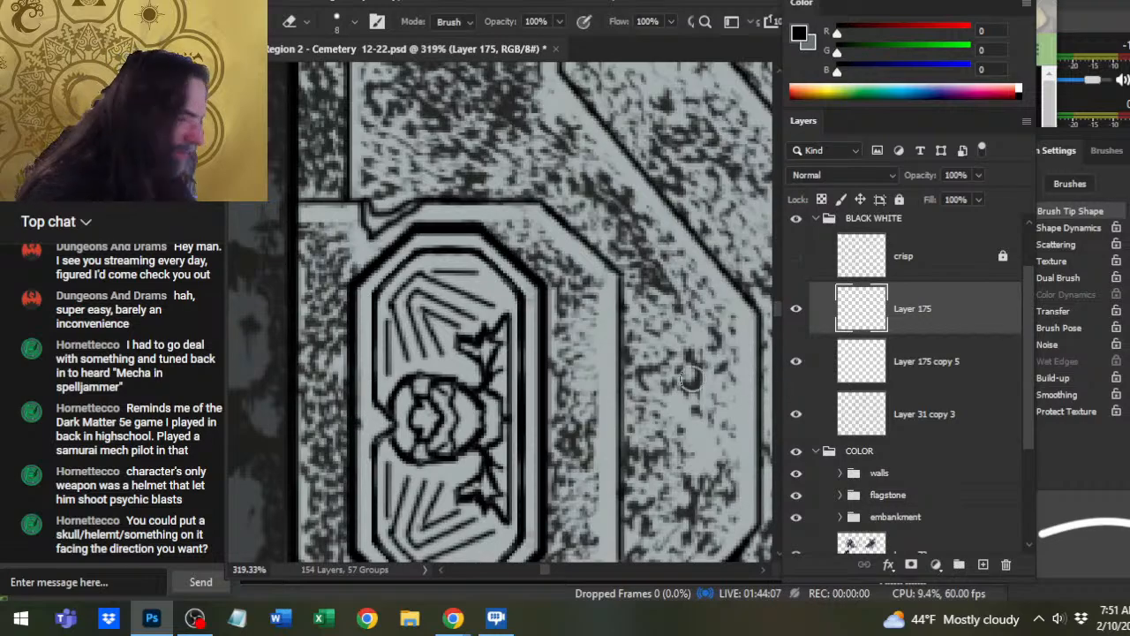
pyautogui.press('b')
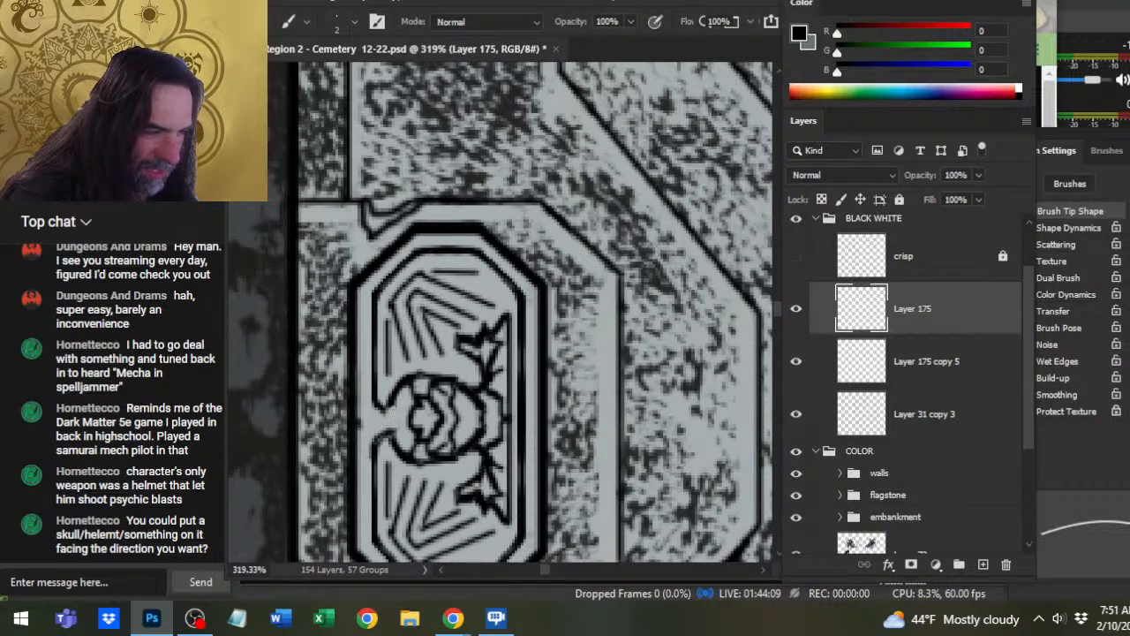
pyautogui.press('e')
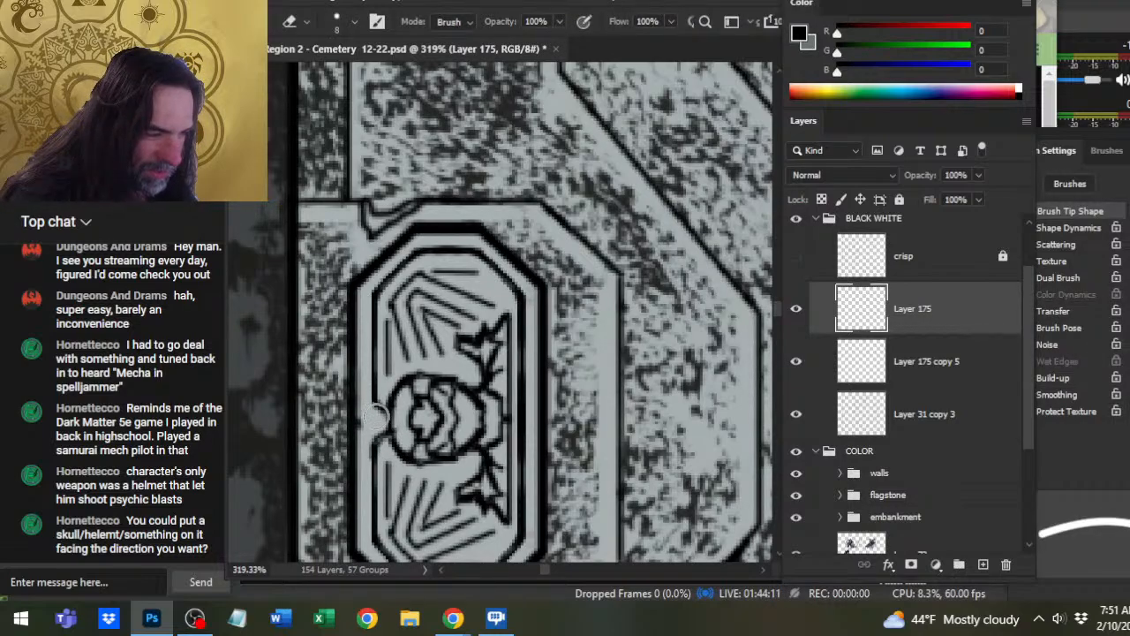
pyautogui.press('[')
pyautogui.press('[')
pyautogui.press('[')
pyautogui.press('[')
pyautogui.press('[')
pyautogui.press('[')
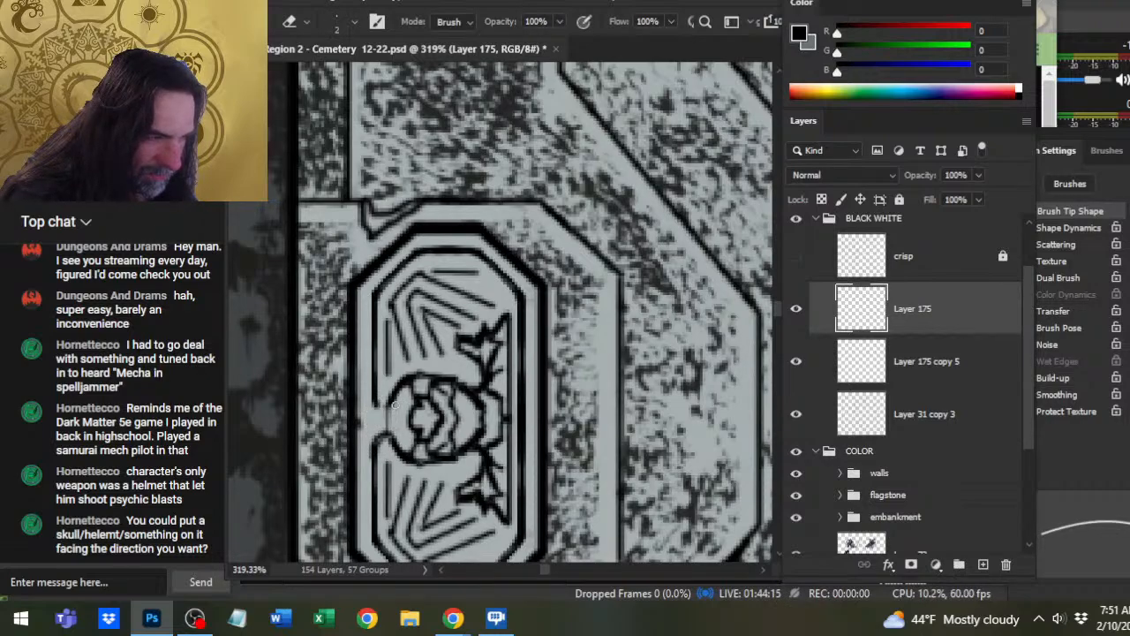
pyautogui.press('b')
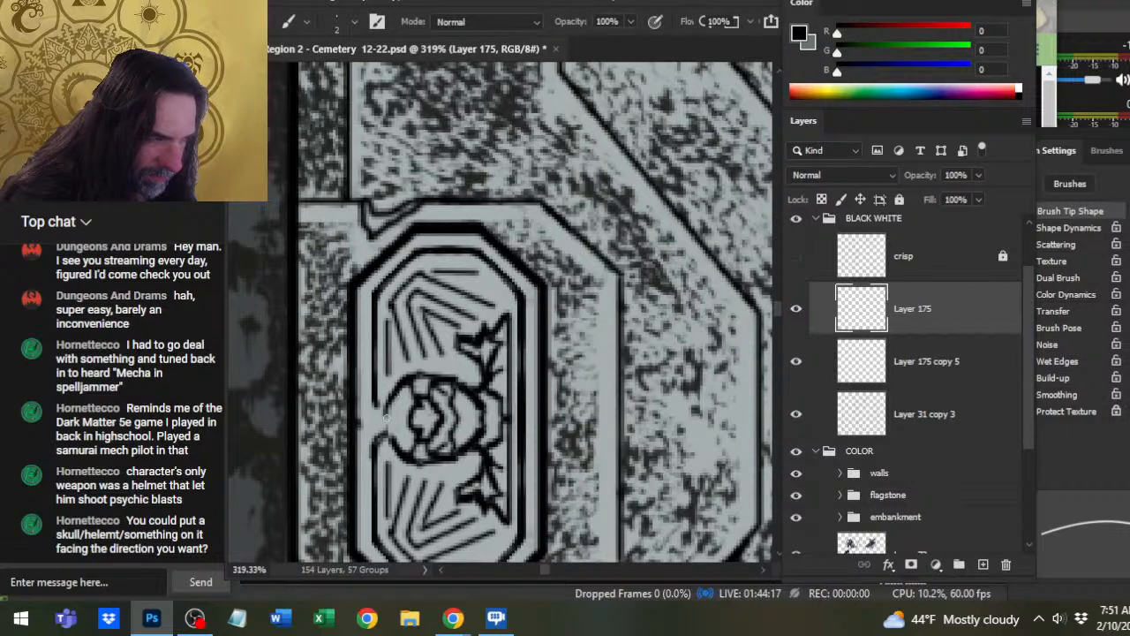
pyautogui.press('e')
pyautogui.moveTo(387, 434)
pyautogui.mouseDown()
pyautogui.moveTo(389, 436)
pyautogui.moveTo(378, 444)
pyautogui.moveTo(365, 424)
pyautogui.moveTo(378, 408)
pyautogui.moveTo(383, 449)
pyautogui.mouseUp()
pyautogui.press('b')
# - Erase the inner border's upper-left corner and brush in a chipped edge with the 2 px Brush
pyautogui.press('e')
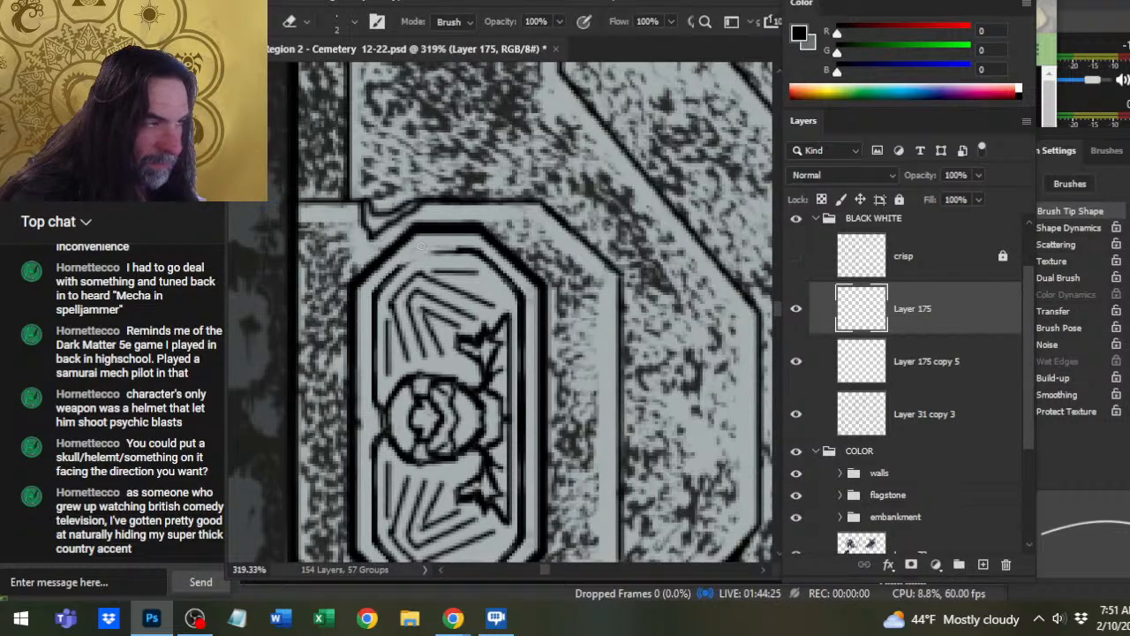
pyautogui.press('b')
pyautogui.moveTo(399, 266)
pyautogui.mouseDown()
pyautogui.moveTo(450, 256)
pyautogui.moveTo(425, 249)
pyautogui.mouseUp()
# - Break the right inner border beside the upper claw-like detail with Eraser and Brush strokes, and thin the border's bottom edge
pyautogui.press('e')
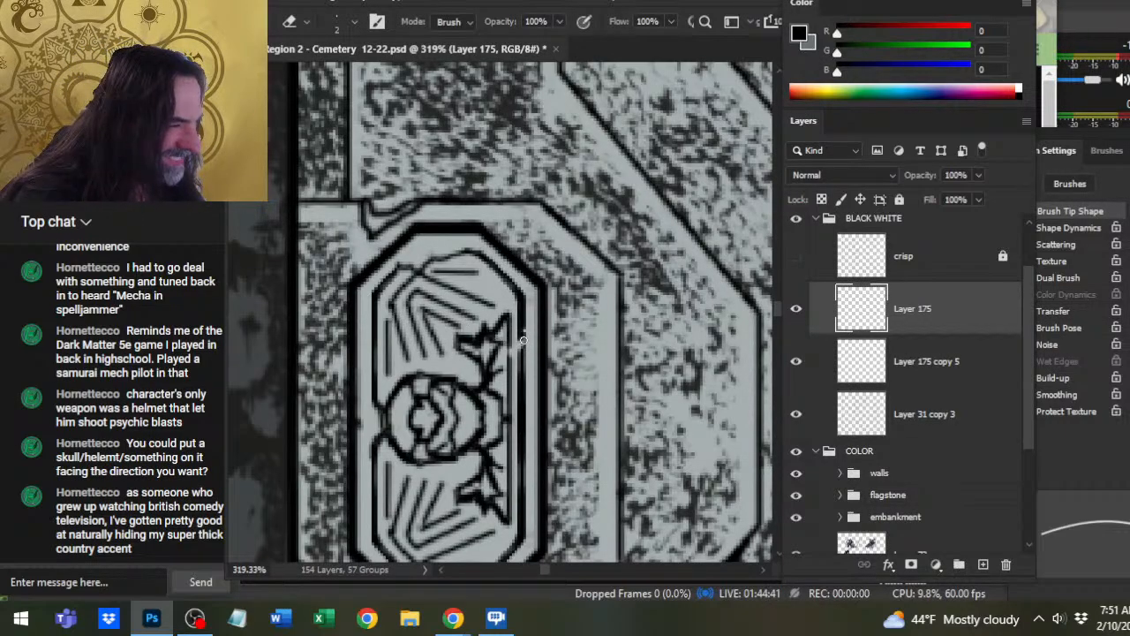
pyautogui.press('b')
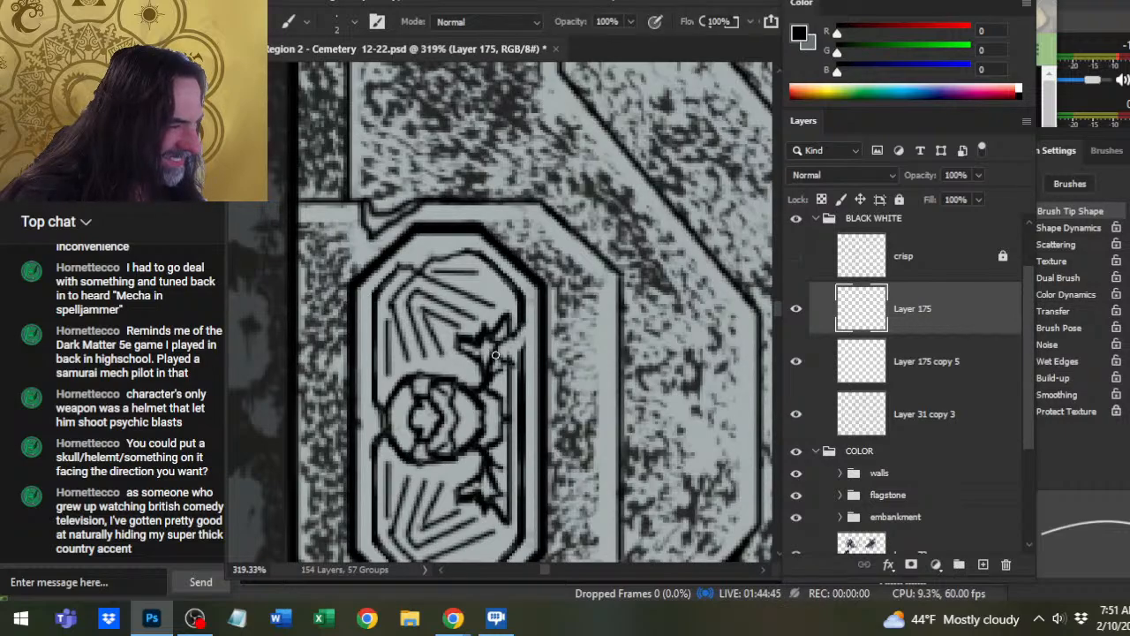
pyautogui.press('e')
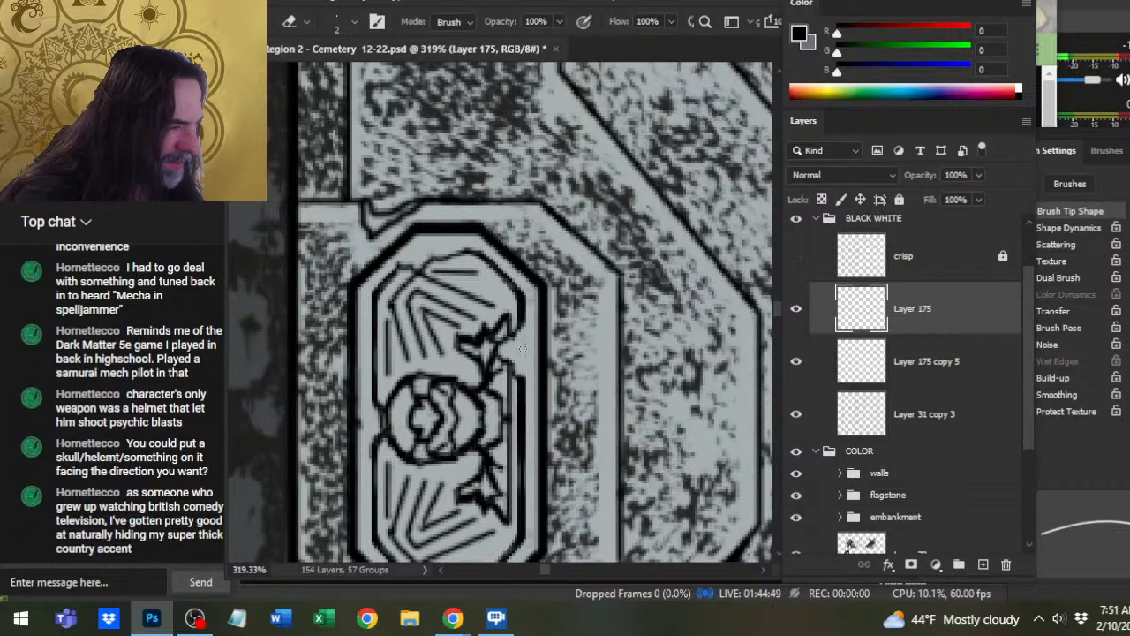
pyautogui.moveTo(517, 393); pyautogui.dragTo(547, 290)
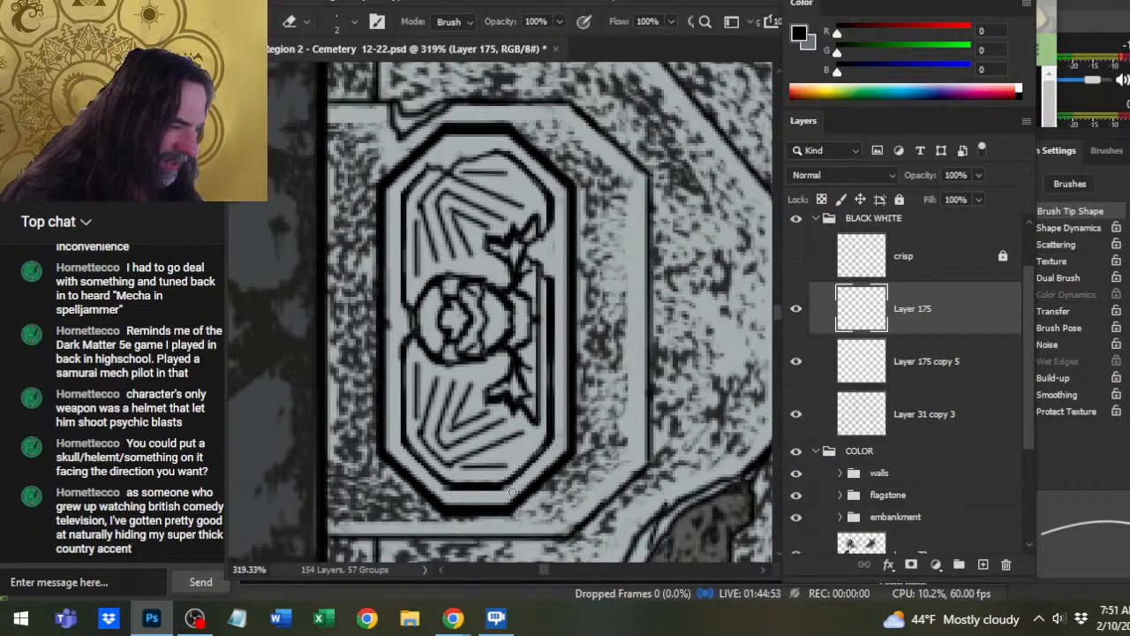
pyautogui.moveTo(444, 488); pyautogui.dragTo(510, 488)
# - Try nudging Layer 175 slightly to the right, and return it to its previous position
pyautogui.press('v')
pyautogui.press('Right')
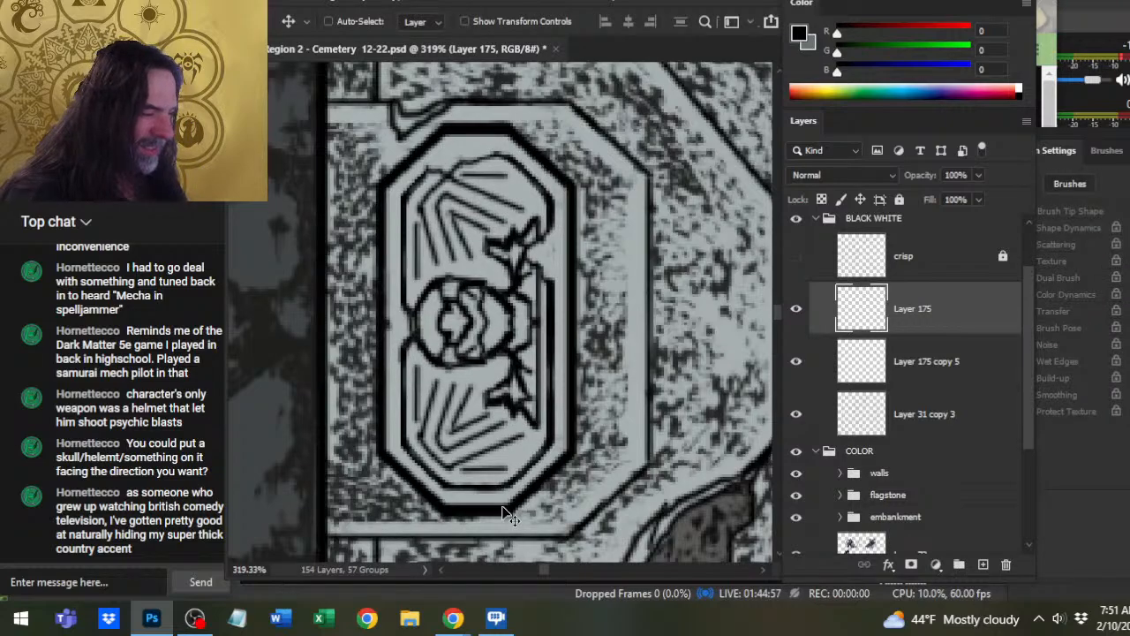
pyautogui.press('Left')
pyautogui.press('Right')
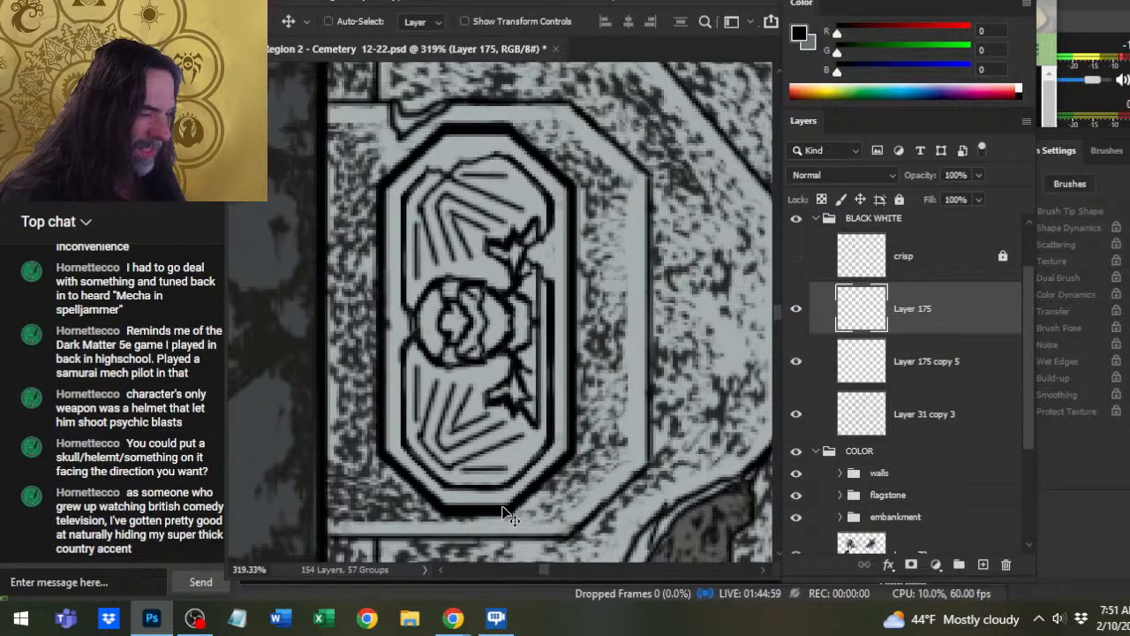
pyautogui.press('Left')
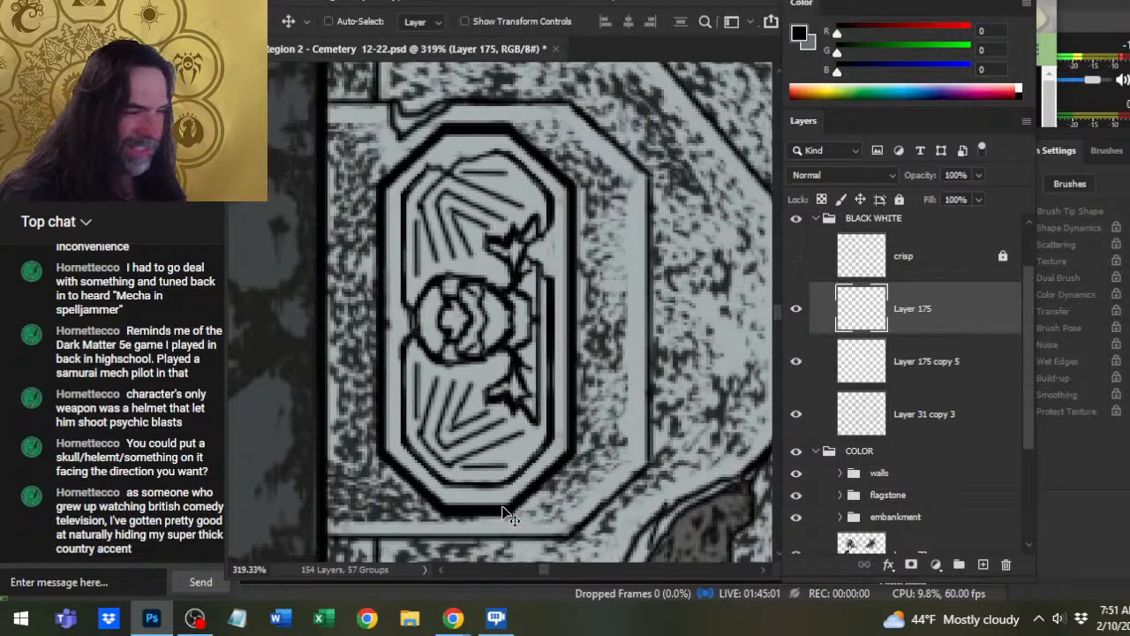
# - Erase the inner border's lower-left corner and brush in a jagged, chipped edge
pyautogui.press('e')
pyautogui.moveTo(403, 434)
pyautogui.mouseDown()
pyautogui.moveTo(409, 453)
pyautogui.moveTo(402, 435)
pyautogui.mouseUp()
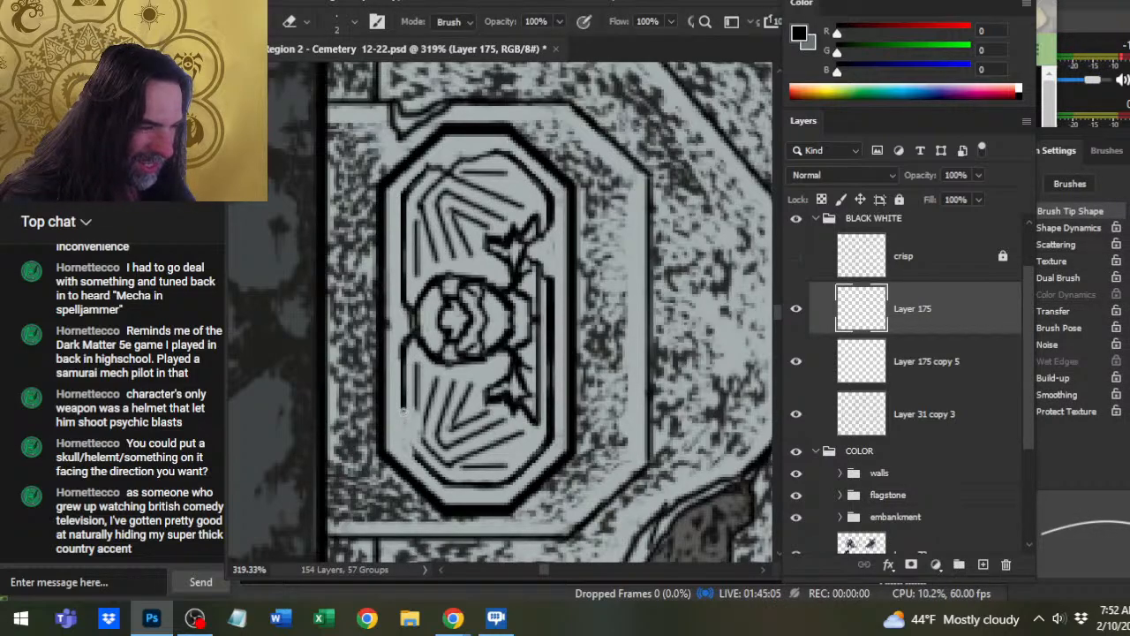
pyautogui.press('b')
pyautogui.moveTo(402, 412); pyautogui.dragTo(412, 448)
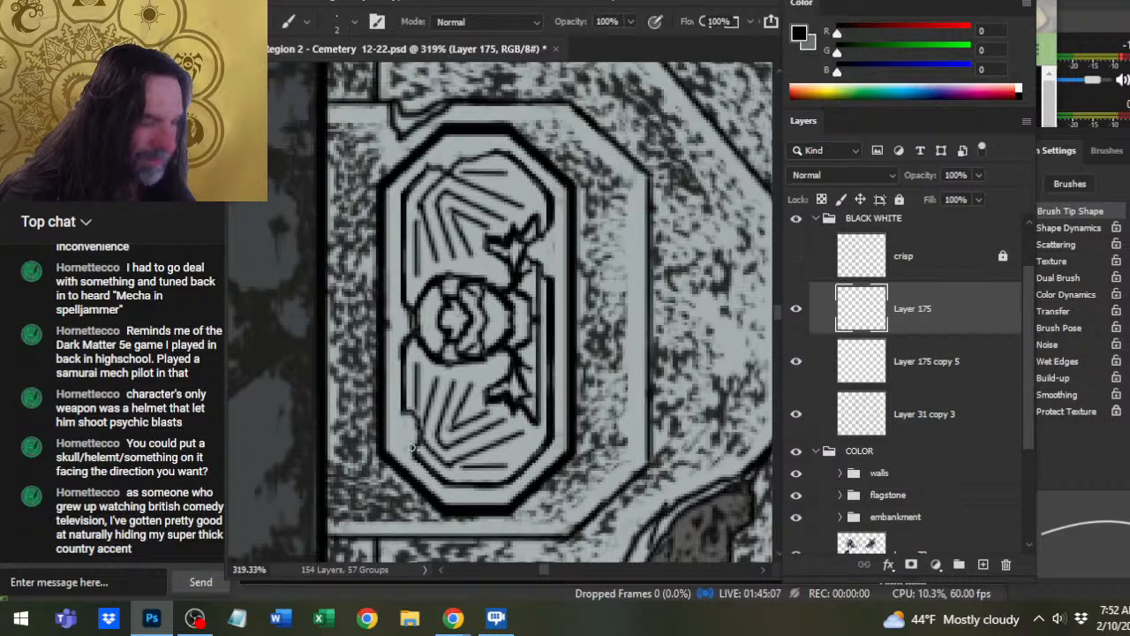
pyautogui.moveTo(404, 408); pyautogui.dragTo(421, 446)
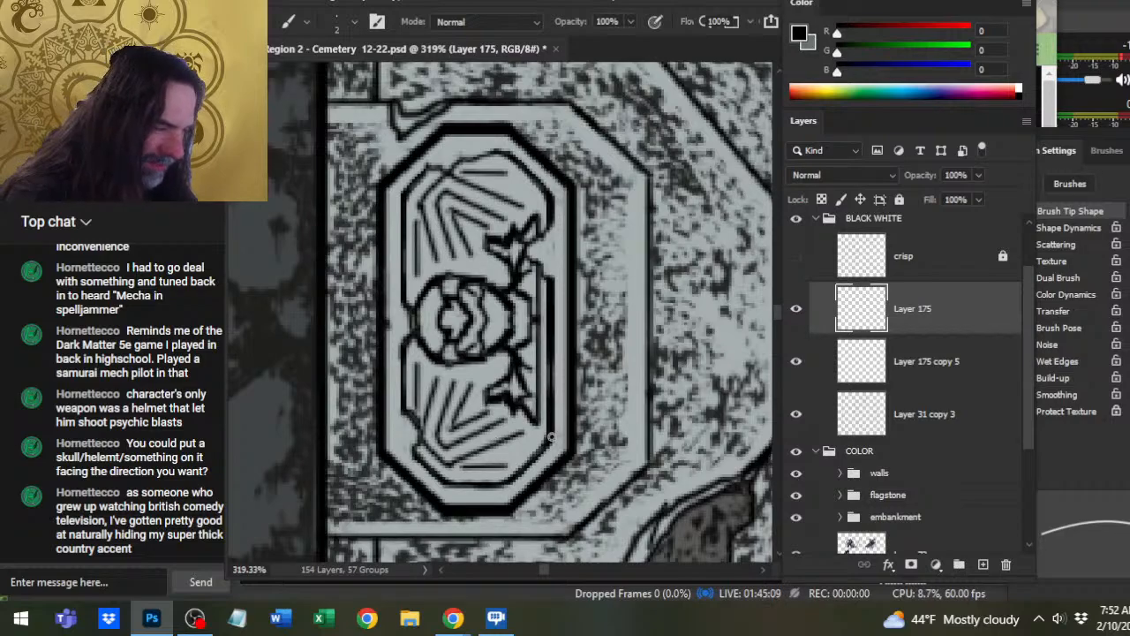
# - Erase the inner border's lower-right corner and redraw it as a chipped edge with the 2 px Brush, trimming with the Eraser
pyautogui.press('e')
pyautogui.moveTo(556, 426)
pyautogui.mouseDown()
pyautogui.moveTo(531, 462)
pyautogui.moveTo(521, 442)
pyautogui.moveTo(525, 465)
pyautogui.mouseUp()
pyautogui.press('b')
pyautogui.press('e')
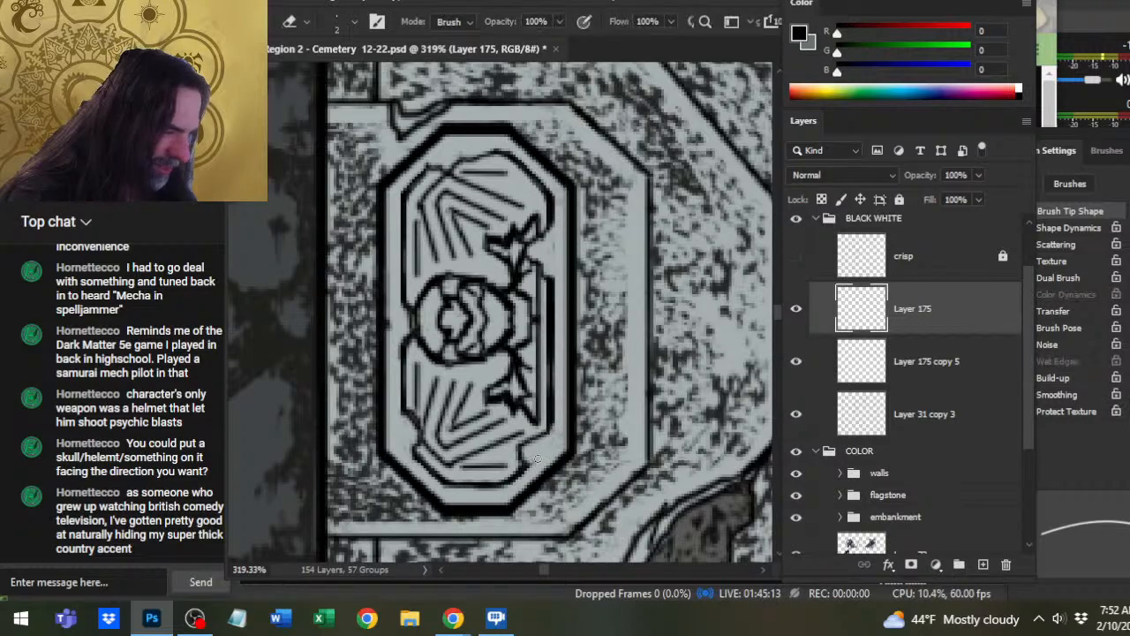
pyautogui.press('b')
pyautogui.moveTo(550, 423); pyautogui.dragTo(531, 442)
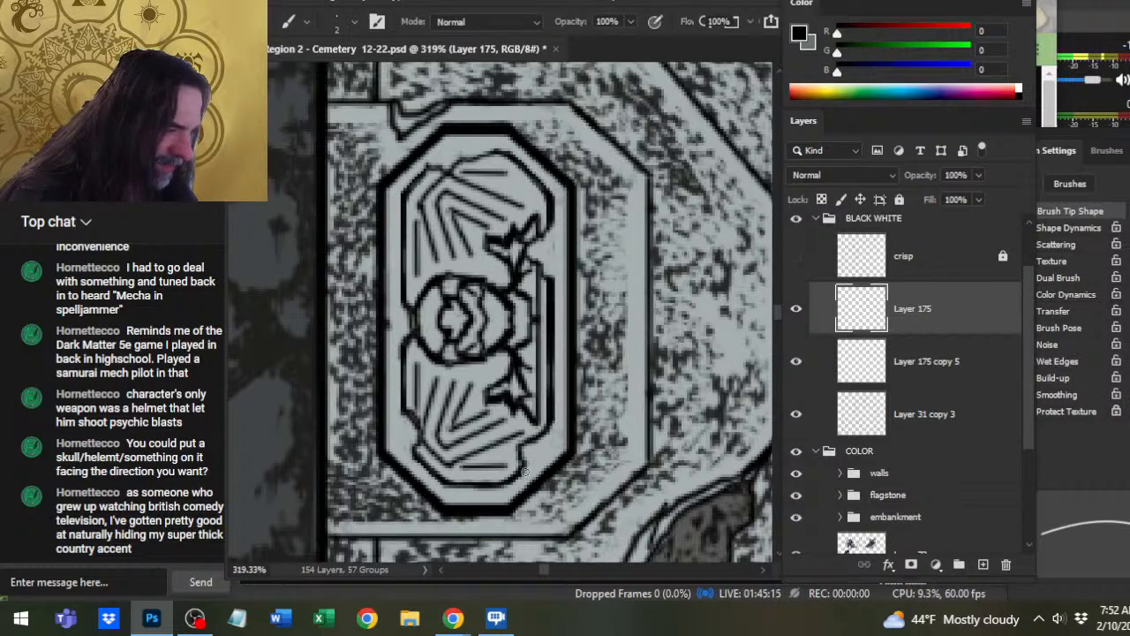
pyautogui.press('e')
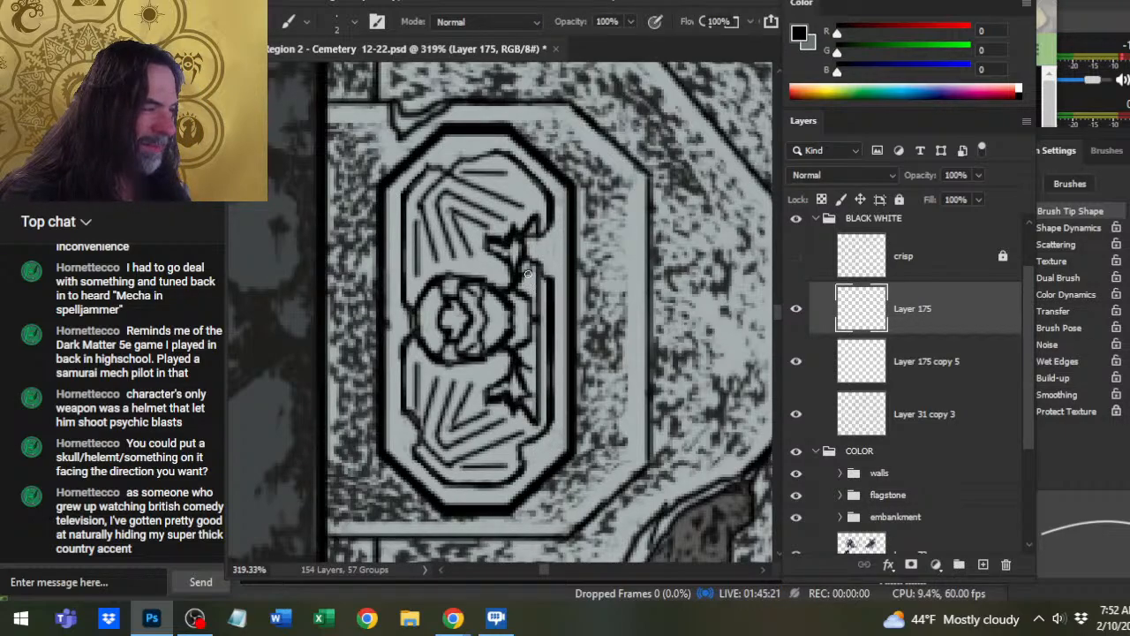
# - Try reworking the linework between the upper claw-like detail and the central face with Eraser and 2 px Brush strokes
pyautogui.press('b')
pyautogui.press('e')
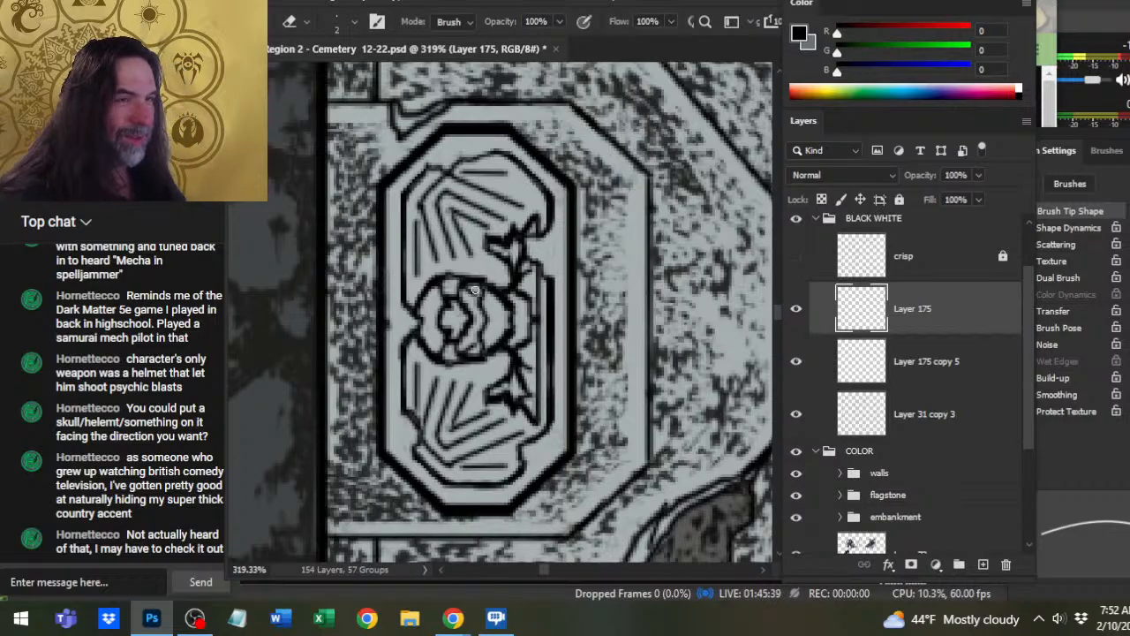
pyautogui.press('z')
pyautogui.moveTo(614, 362); pyautogui.dragTo(547, 358)
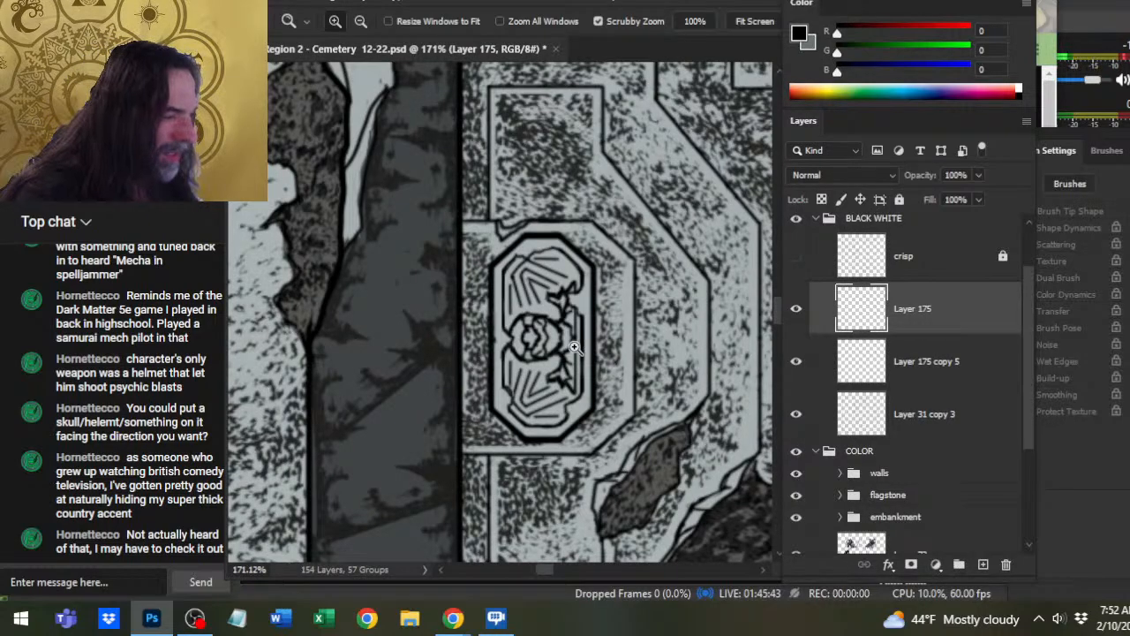
pyautogui.moveTo(576, 348); pyautogui.dragTo(610, 348)
pyautogui.press('e')
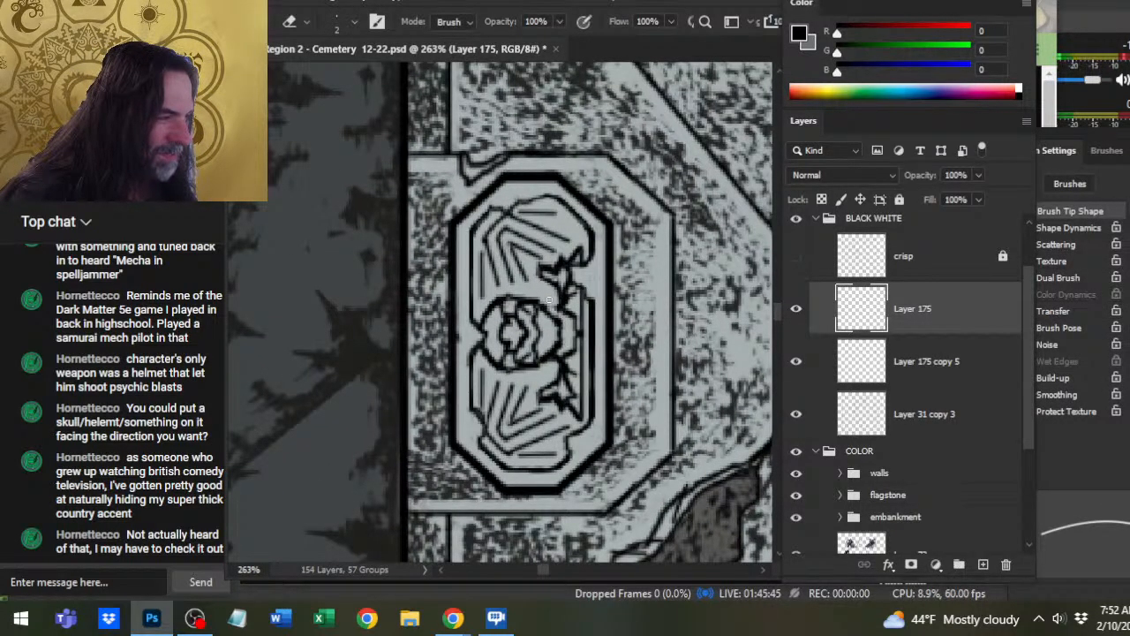
pyautogui.press('b')
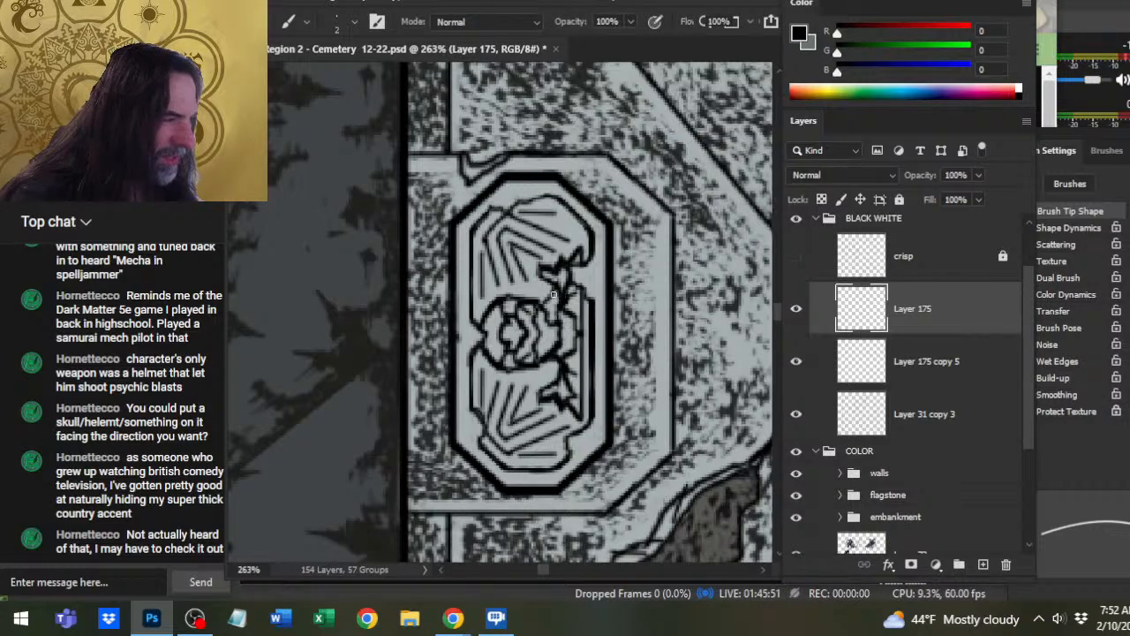
pyautogui.press('e')
pyautogui.moveTo(546, 299); pyautogui.dragTo(552, 319)
pyautogui.press('b')
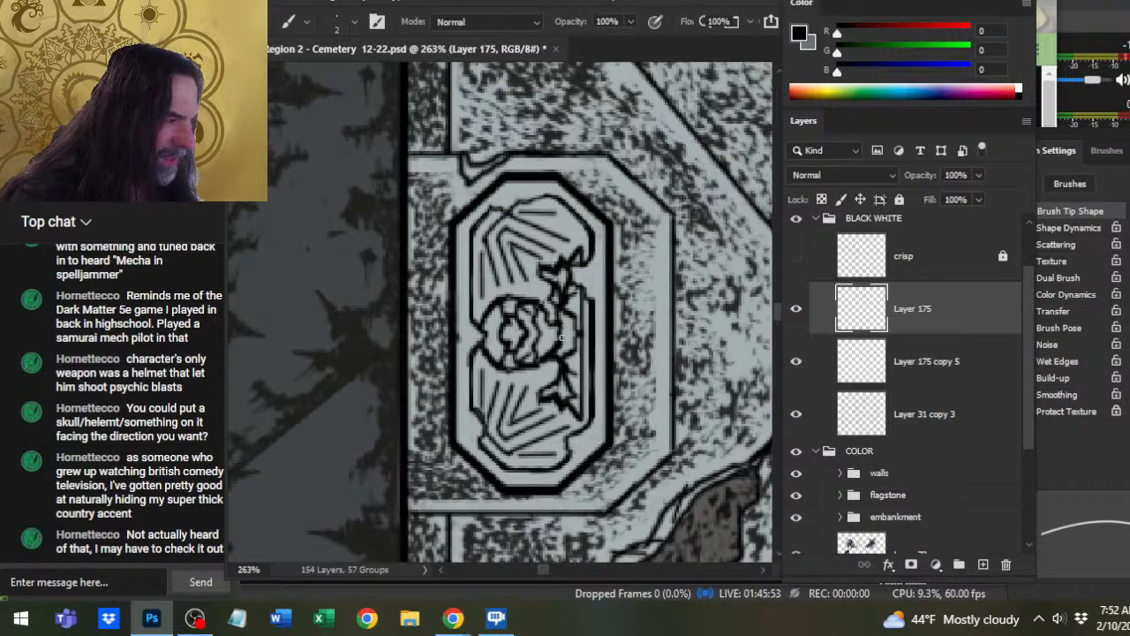
# - Try erasing the inner ends of the upper wing's lines above the central face and brushing a jagged broken edge there
pyautogui.press('e')
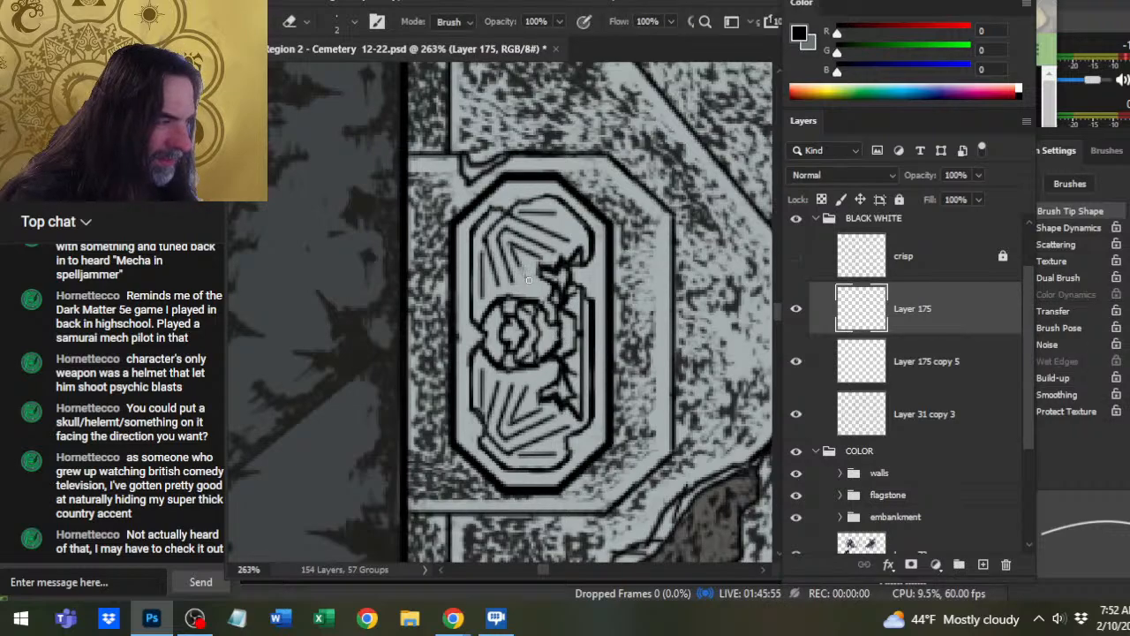
pyautogui.moveTo(510, 270); pyautogui.dragTo(498, 279)
pyautogui.press('b')
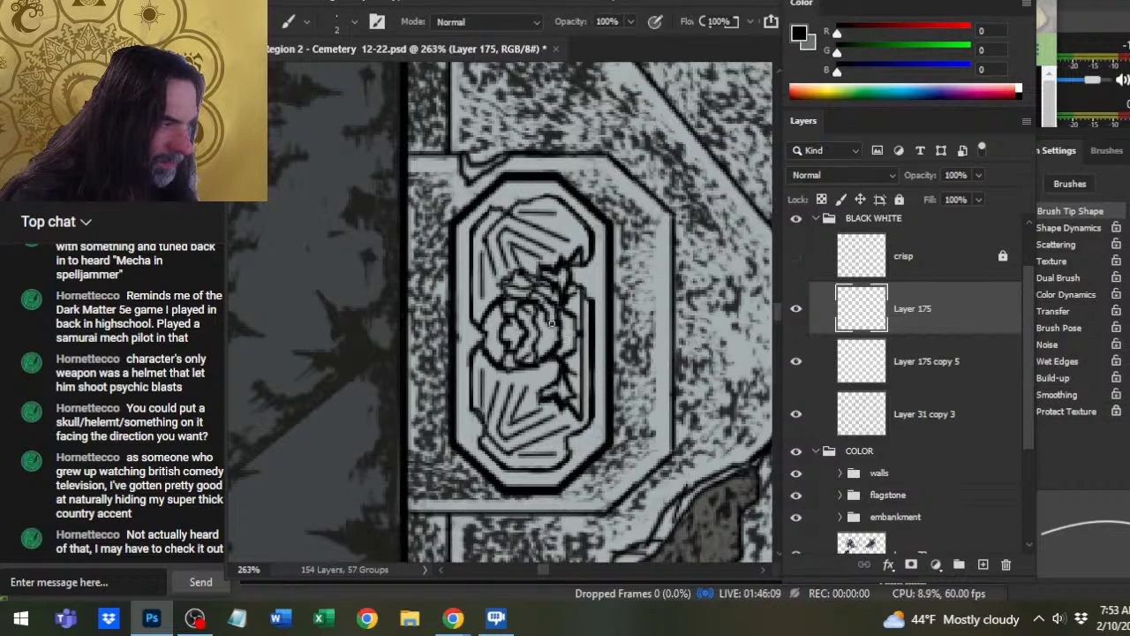
pyautogui.press('e')
pyautogui.press('b')
pyautogui.press('e')
pyautogui.press('b')
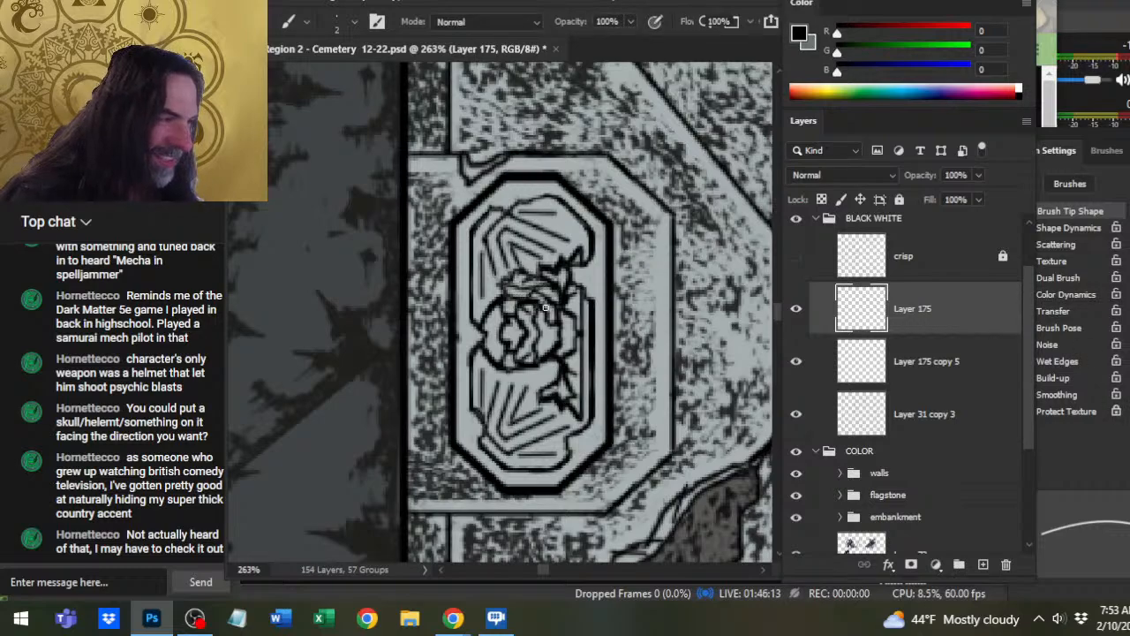
pyautogui.press('e')
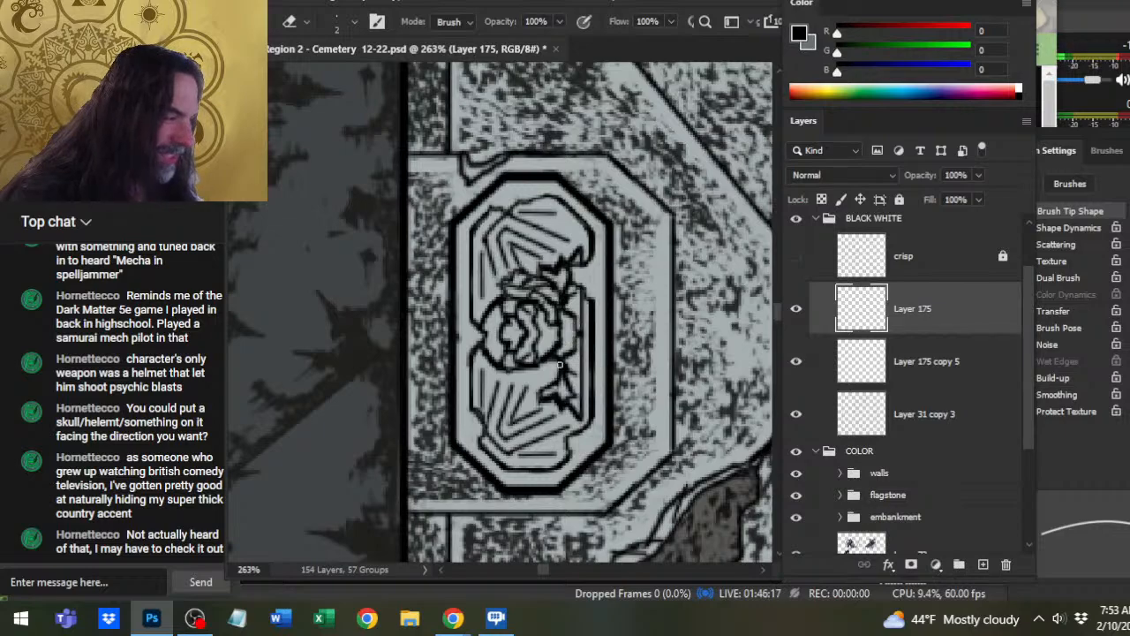
# - Undo the recent Brush and Eraser strokes between the upper wing and the central face
pyautogui.press('z')
pyautogui.moveTo(592, 377); pyautogui.dragTo(576, 388)
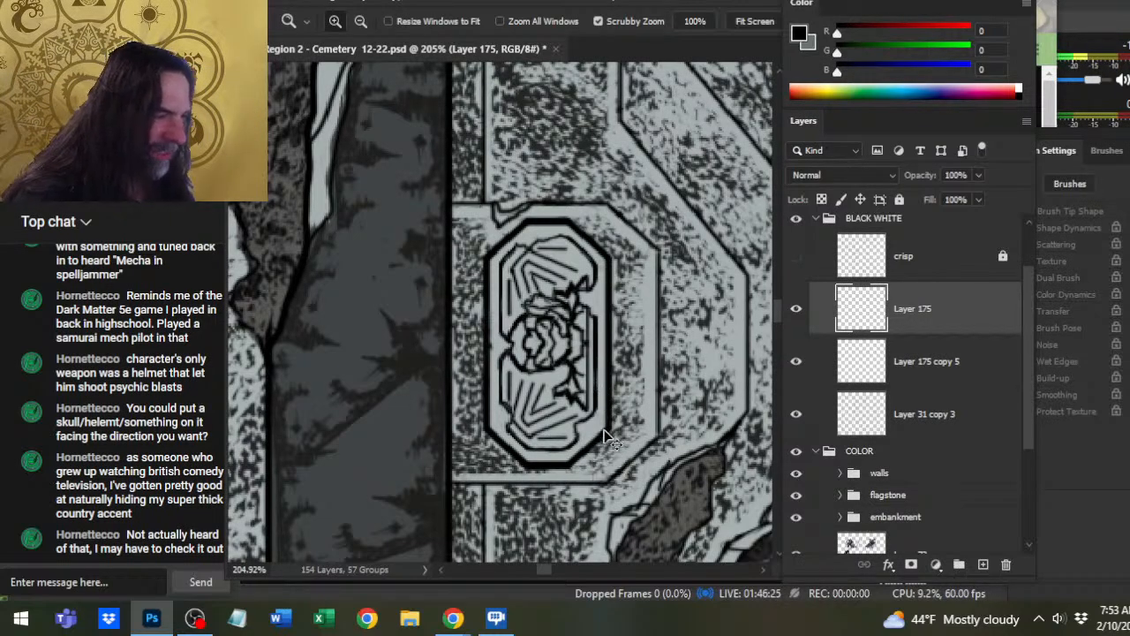
pyautogui.hotkey('ctrl', 'z')
pyautogui.hotkey('ctrl', 'z')
pyautogui.hotkey('ctrl', 'z')
pyautogui.hotkey('ctrl', 'z')
pyautogui.hotkey('ctrl', 'z')
pyautogui.hotkey('ctrl', 'z')
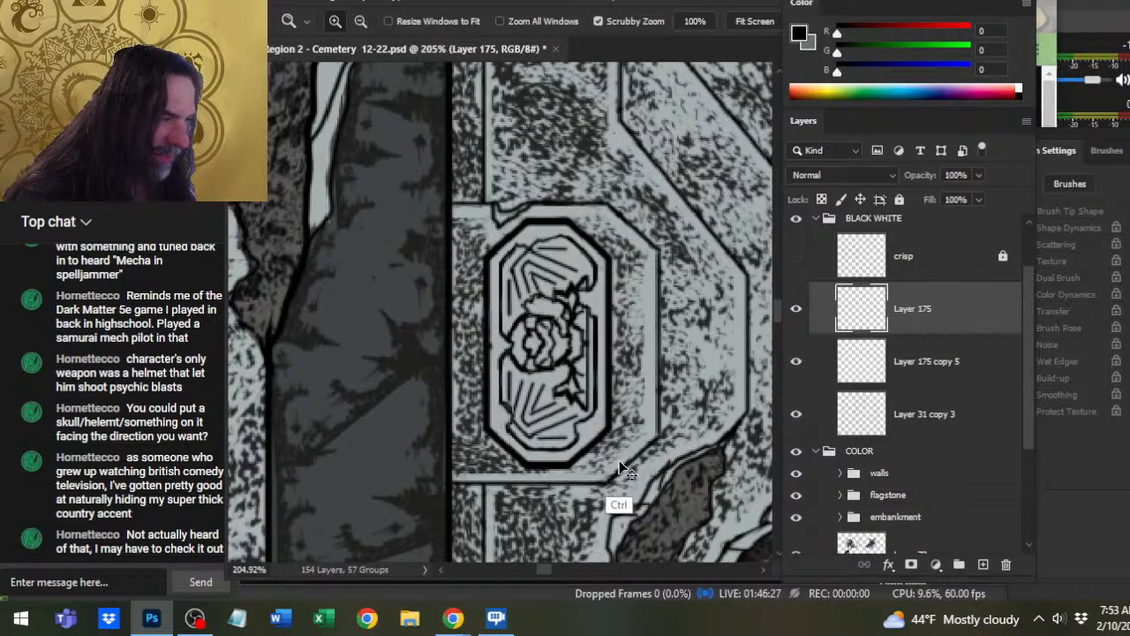
pyautogui.hotkey('ctrl', 'z')
pyautogui.hotkey('ctrl', 'z')
pyautogui.hotkey('ctrl', 'z')
pyautogui.hotkey('ctrl', 'z')
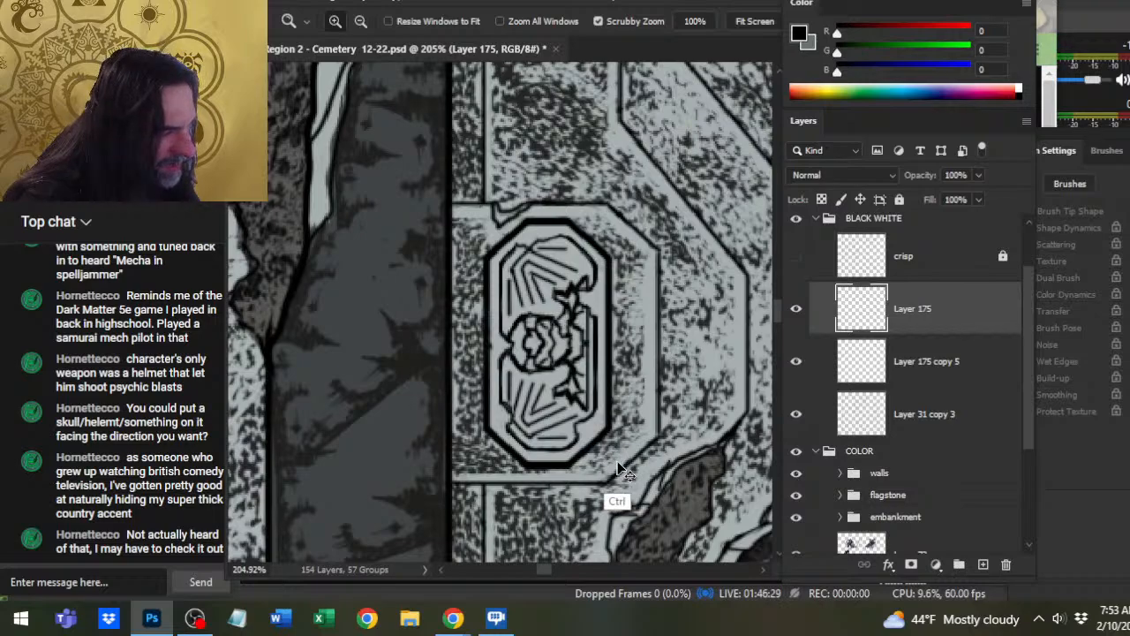
pyautogui.hotkey('ctrl', 'z')
pyautogui.hotkey('ctrl', 'z')
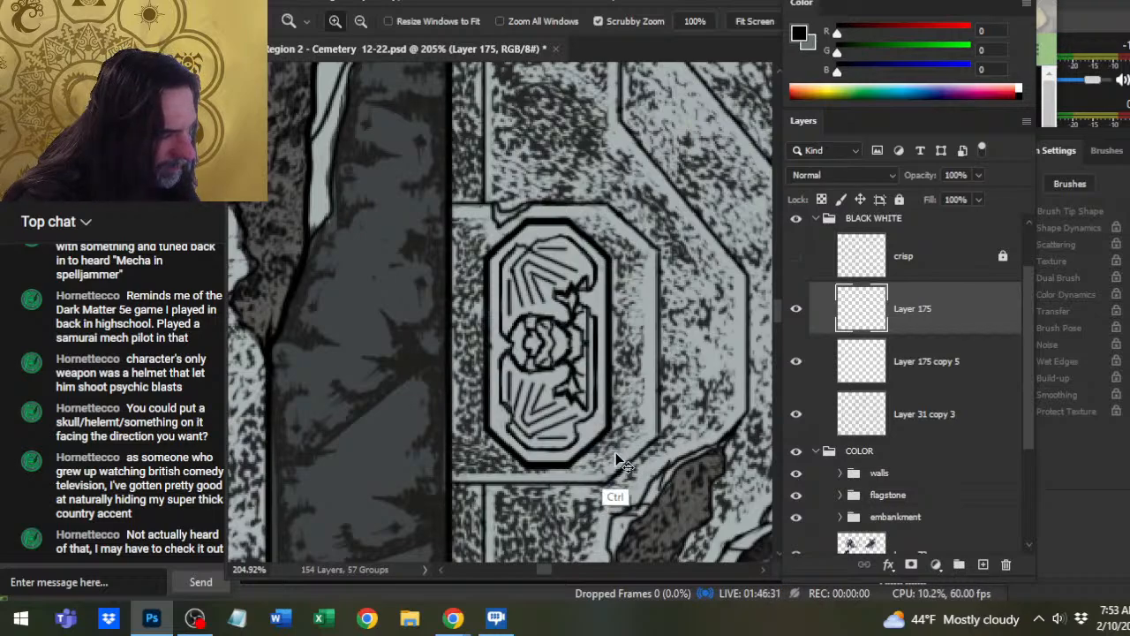
# - Erase a diagonal break across the lower wing's lines and brush jagged edges along it with the 2 px Brush
pyautogui.scroll(3, 565, 384)
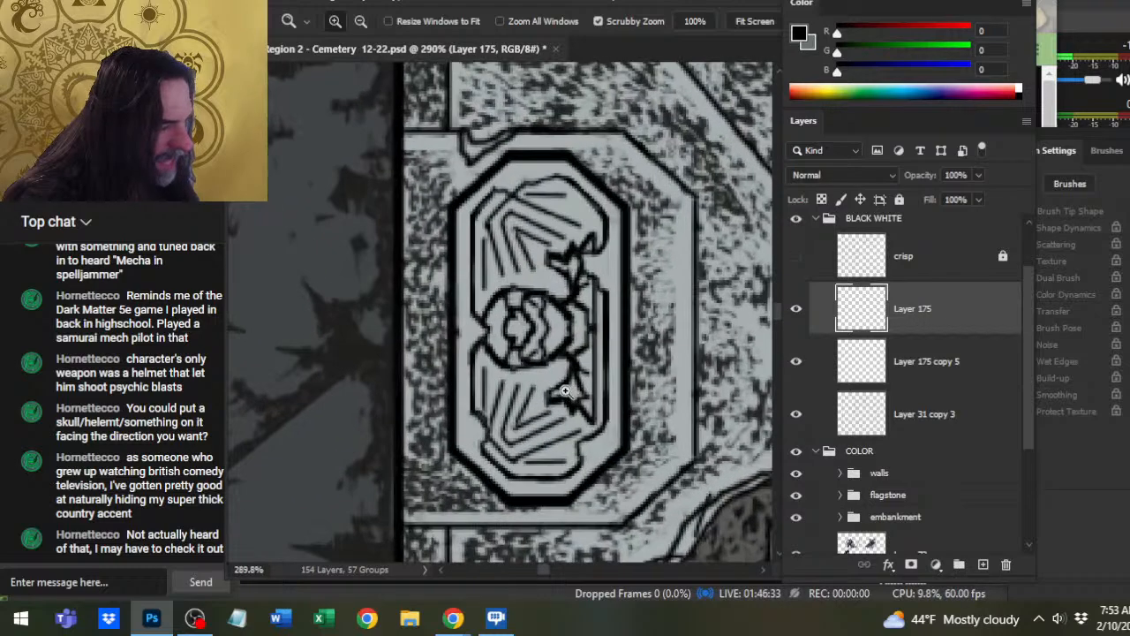
pyautogui.press('e')
pyautogui.moveTo(547, 422)
pyautogui.mouseDown()
pyautogui.moveTo(519, 459)
pyautogui.moveTo(521, 406)
pyautogui.moveTo(511, 466)
pyautogui.mouseUp()
pyautogui.press('b')
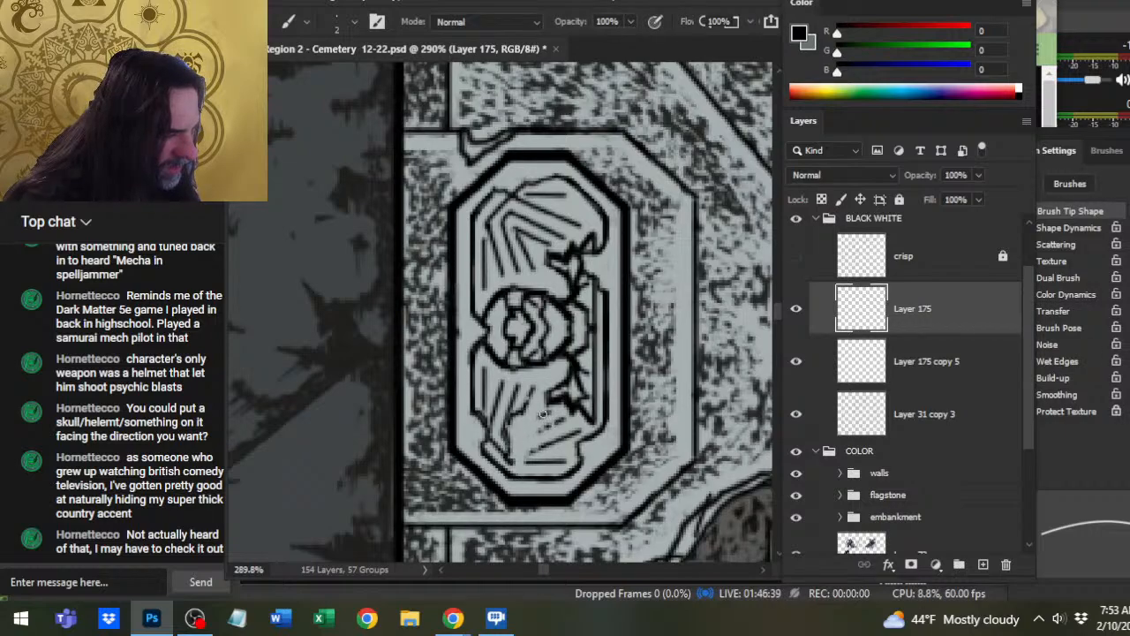
pyautogui.moveTo(542, 419)
pyautogui.mouseDown()
pyautogui.moveTo(543, 443)
pyautogui.moveTo(497, 461)
pyautogui.moveTo(503, 446)
pyautogui.mouseUp()
pyautogui.press('e')
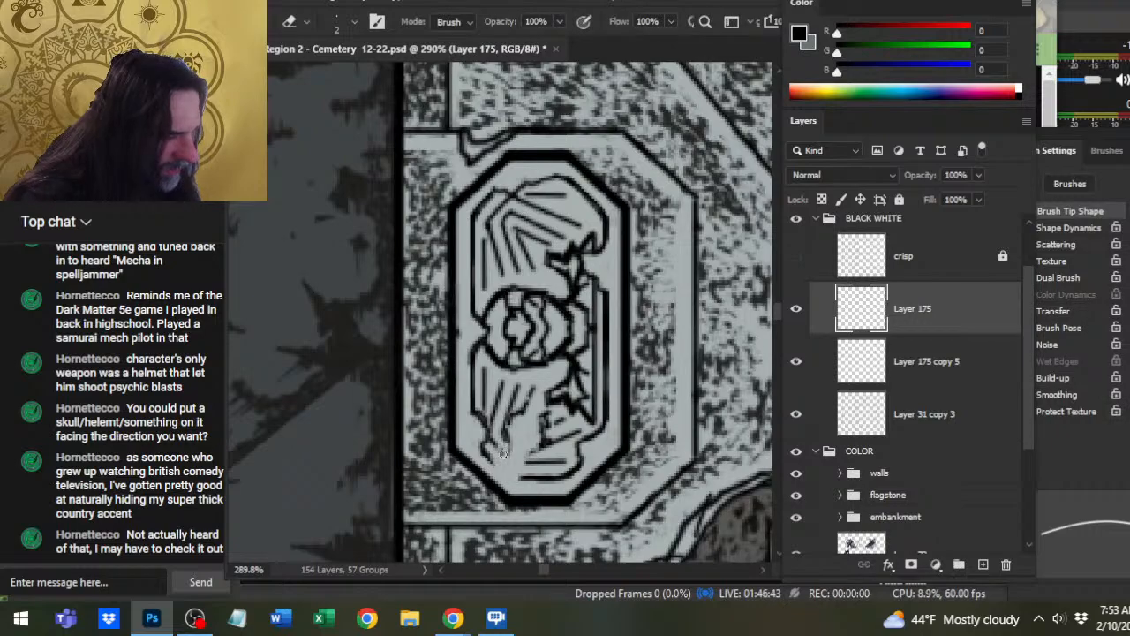
# - Extend the lower wing's break through the bottom of the inner border, closing the cut lines on both sides with chipped edges
pyautogui.press('b')
pyautogui.press('e')
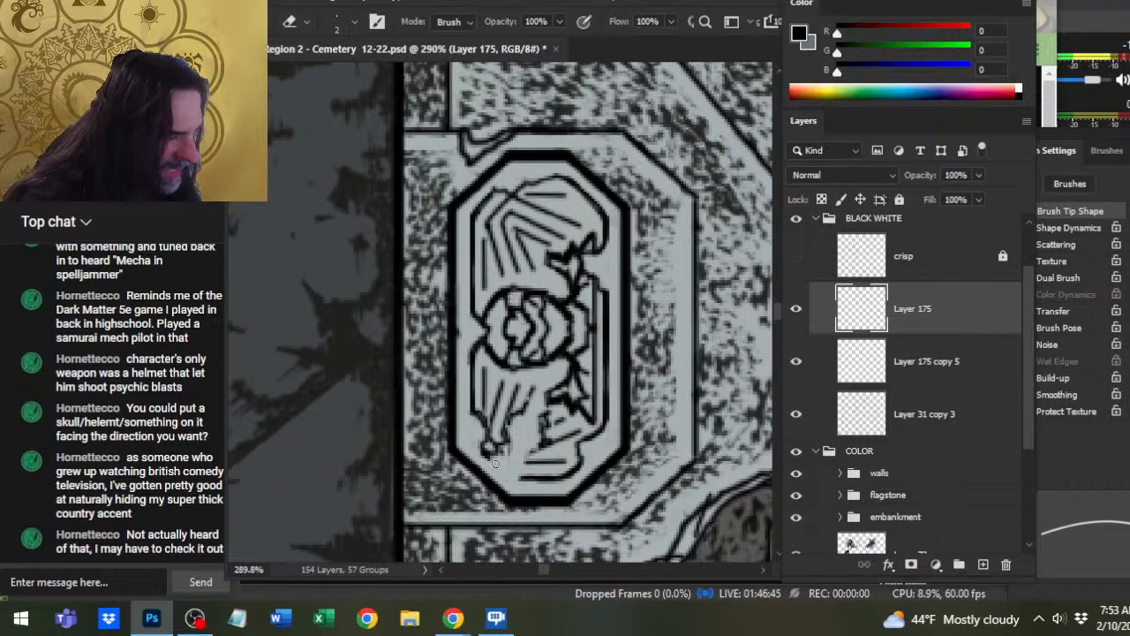
pyautogui.moveTo(534, 478)
pyautogui.mouseDown()
pyautogui.moveTo(519, 478)
pyautogui.moveTo(533, 457)
pyautogui.moveTo(544, 471)
pyautogui.mouseUp()
pyautogui.press('b')
pyautogui.press('e')
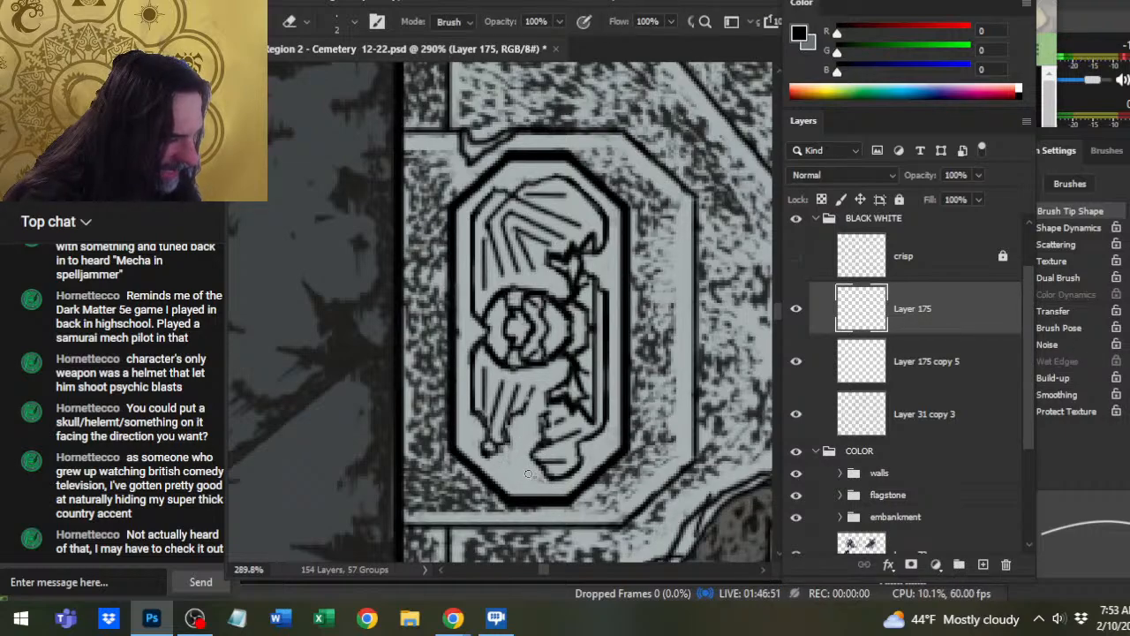
# - Continue the lower wing's jagged break up to the lower claw-like detail with Brush strokes, trimming with the Eraser
pyautogui.press('b')
pyautogui.moveTo(551, 404)
pyautogui.mouseDown()
pyautogui.moveTo(546, 419)
pyautogui.moveTo(524, 405)
pyautogui.moveTo(549, 390)
pyautogui.mouseUp()
pyautogui.press('e')
pyautogui.press('b')
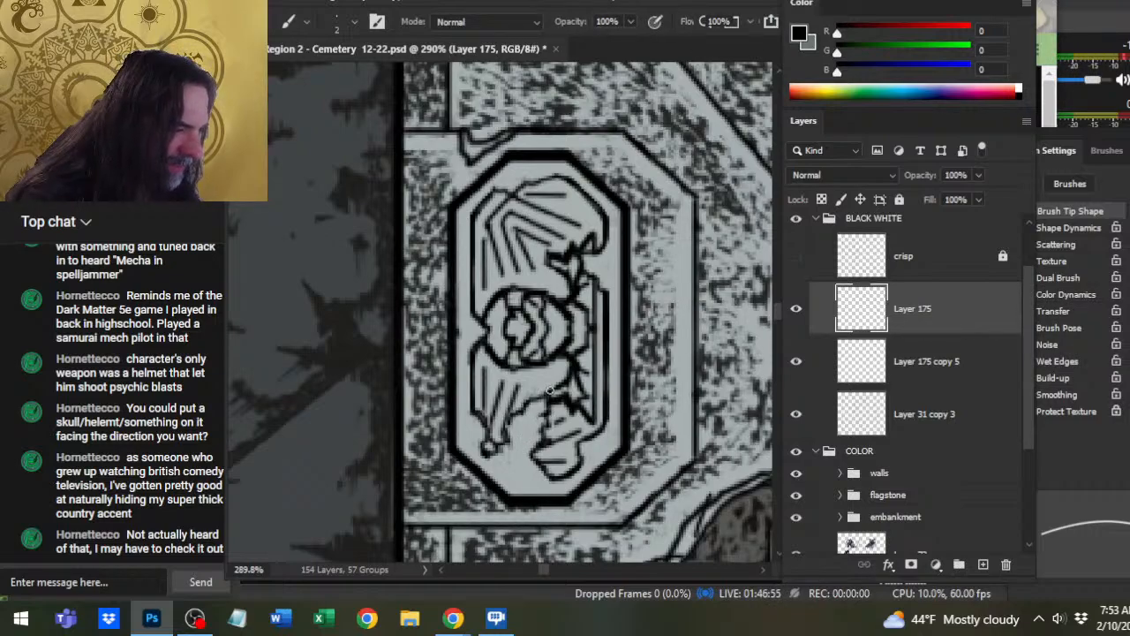
pyautogui.press('e')
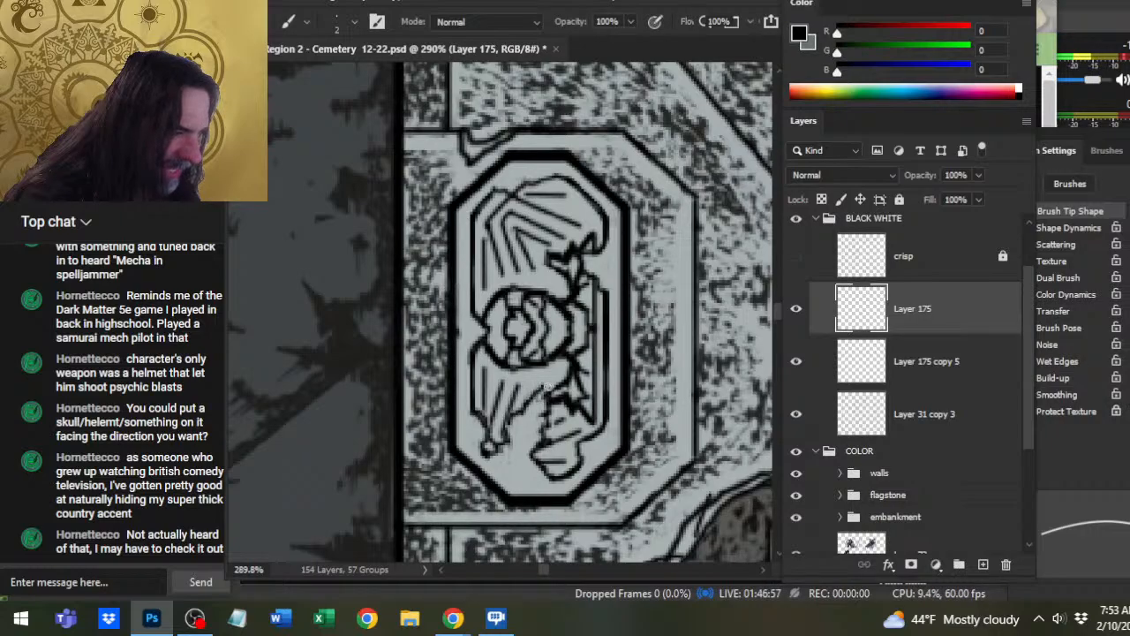
pyautogui.press('e')
# - Erase a gap in the inner border's top edge above the upper wing and redraw it as a small chip with the Brush
pyautogui.press('z')
pyautogui.scroll(-3, 590, 413)
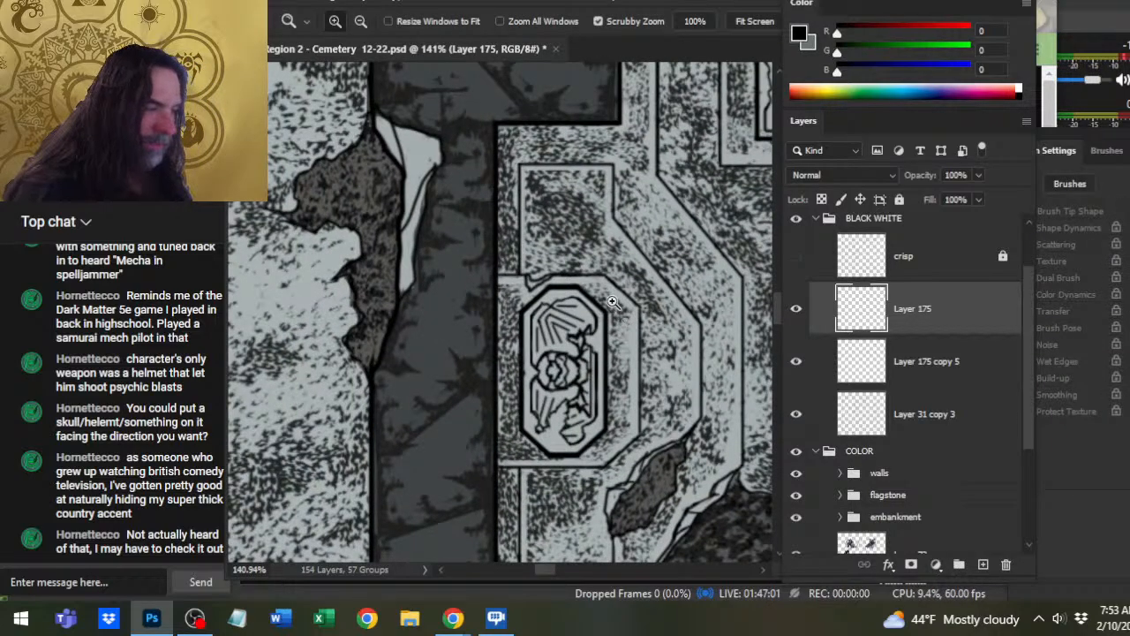
pyautogui.scroll(2, 612, 302)
pyautogui.press('e')
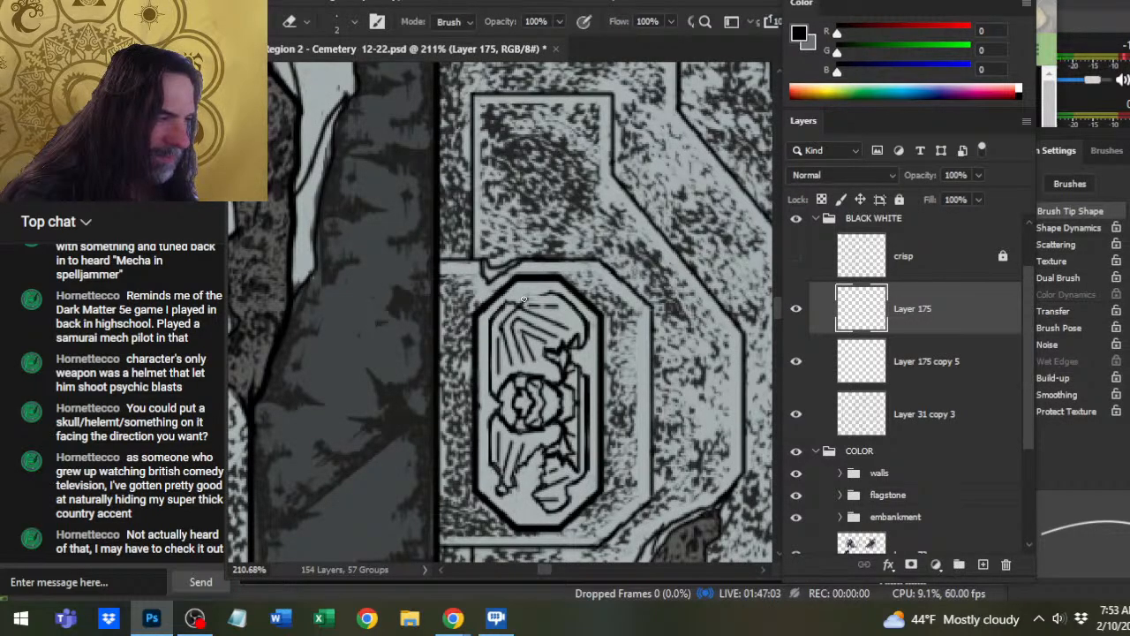
pyautogui.press('b')
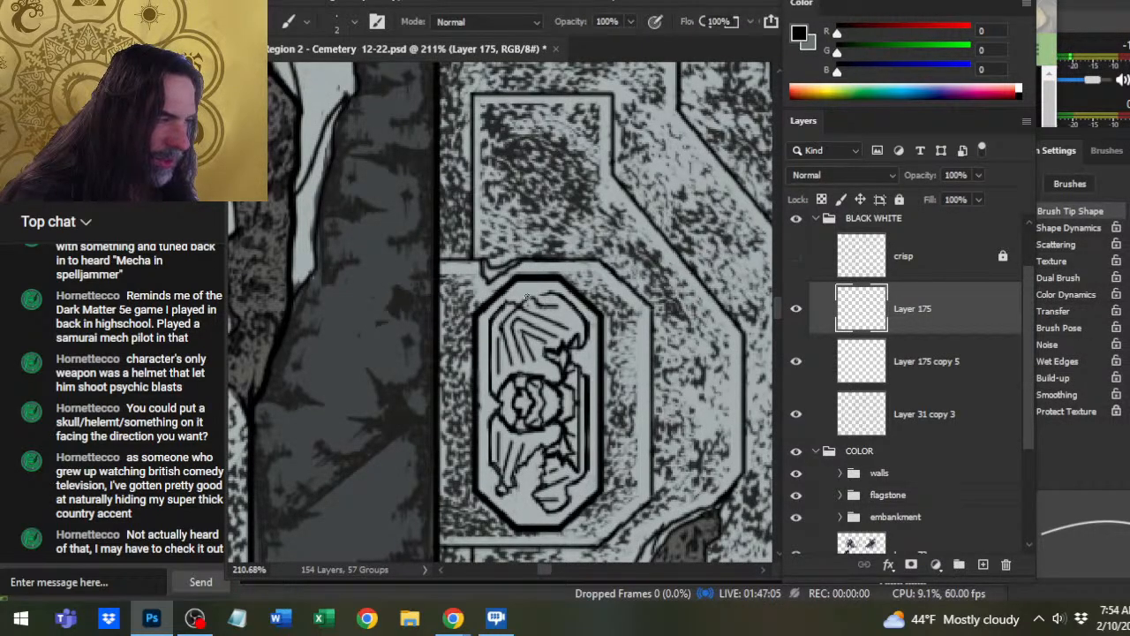
pyautogui.press('e')
pyautogui.press('b')
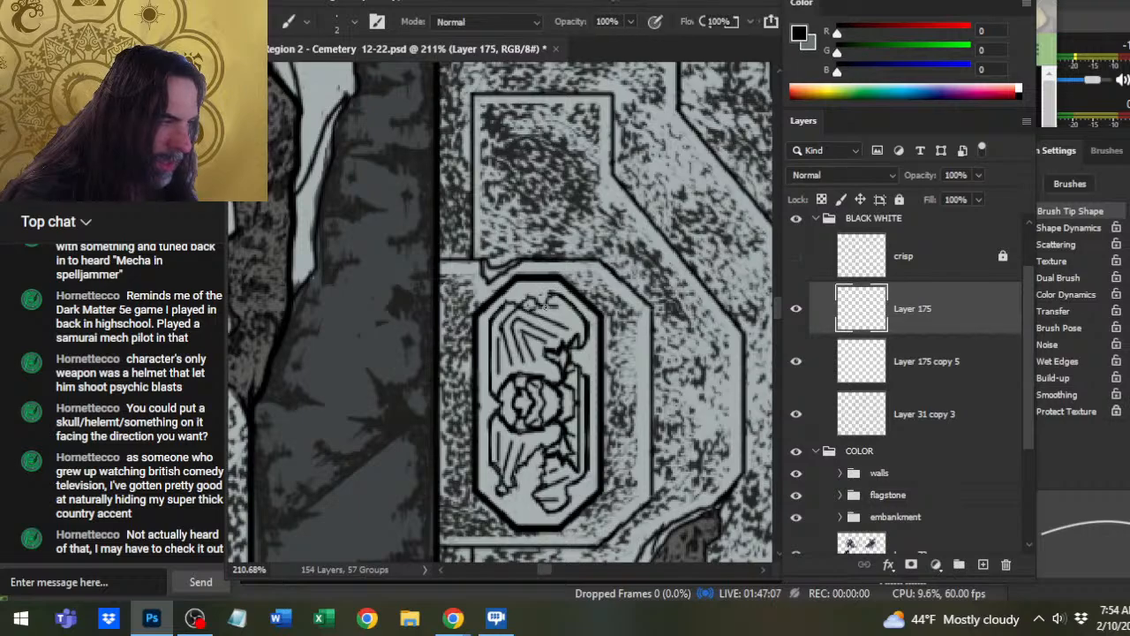
pyautogui.press('e')
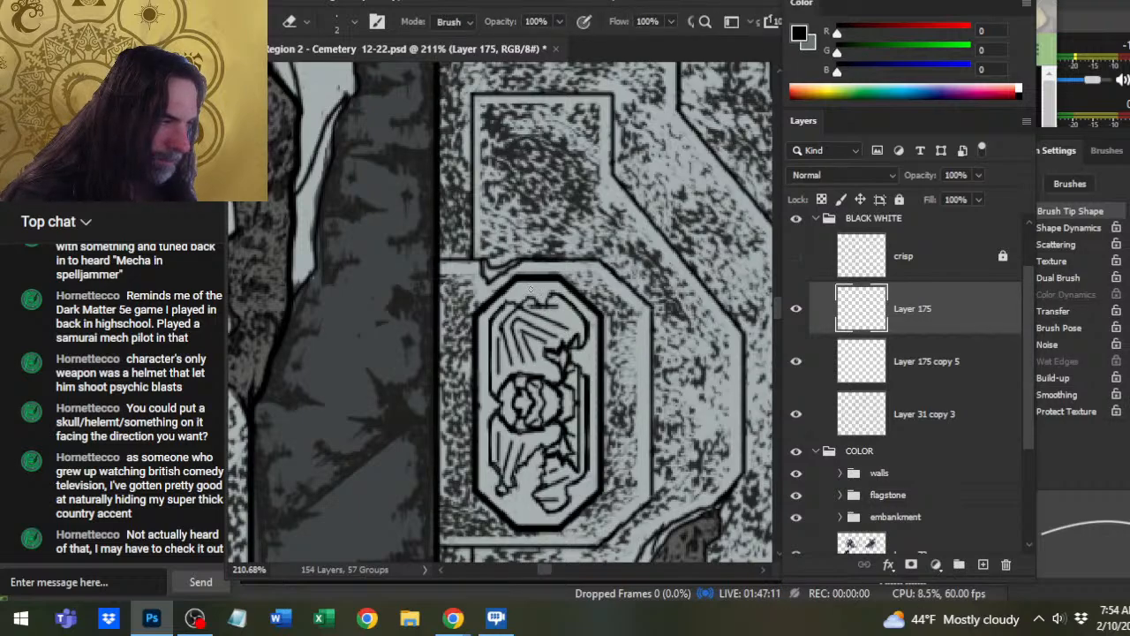
pyautogui.press('b')
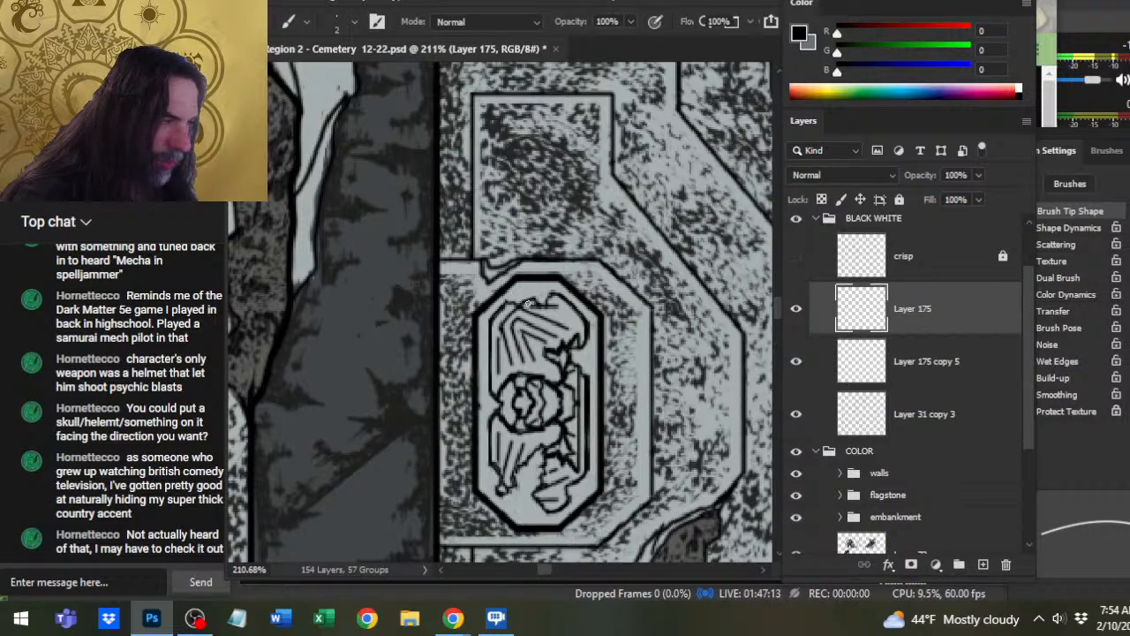
pyautogui.press('e')
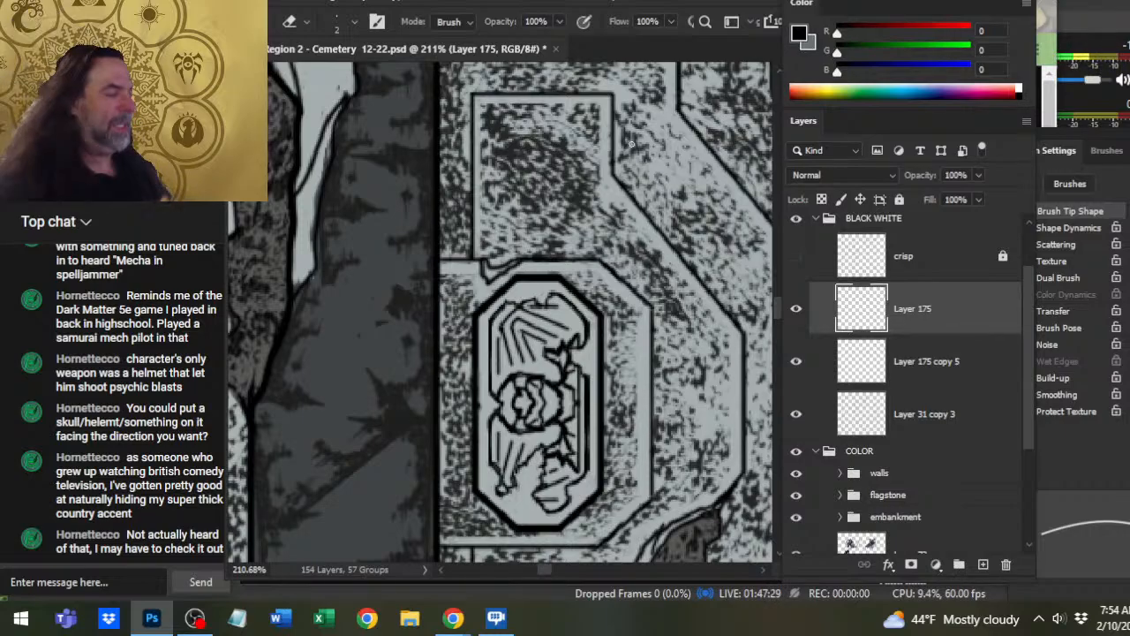
# - Examine the weathered face slab within the whole tomb and look over the surrounding cemetery's paths, graves and square plazas
pyautogui.press('z')
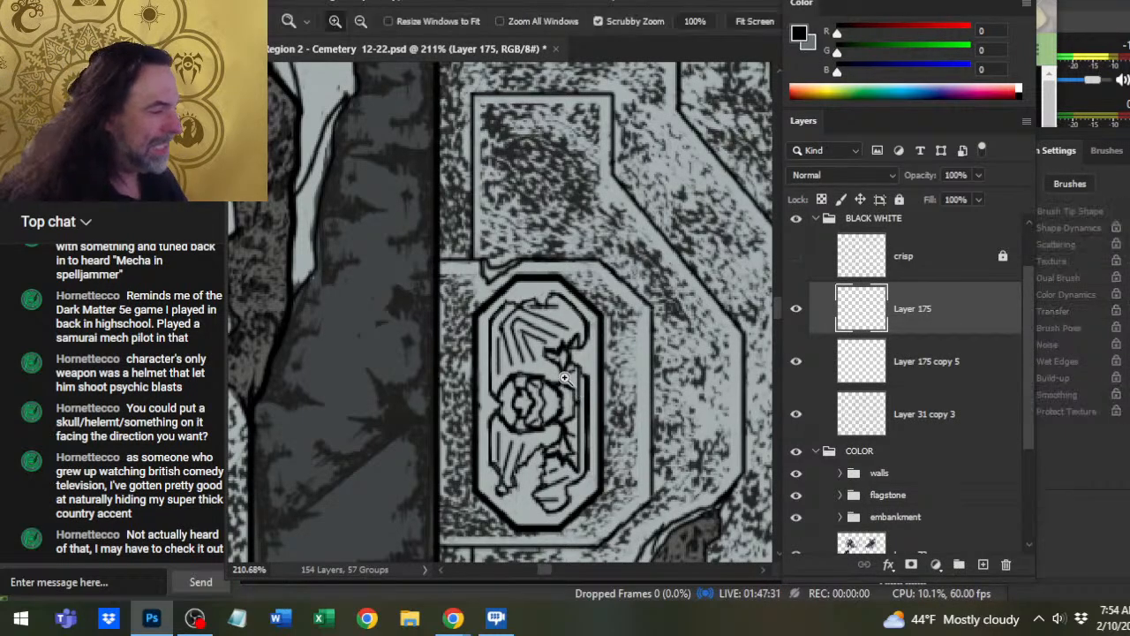
pyautogui.moveTo(618, 367); pyautogui.dragTo(504, 343)
pyautogui.moveTo(660, 384); pyautogui.dragTo(542, 318)
pyautogui.scroll(-3, 542, 318)
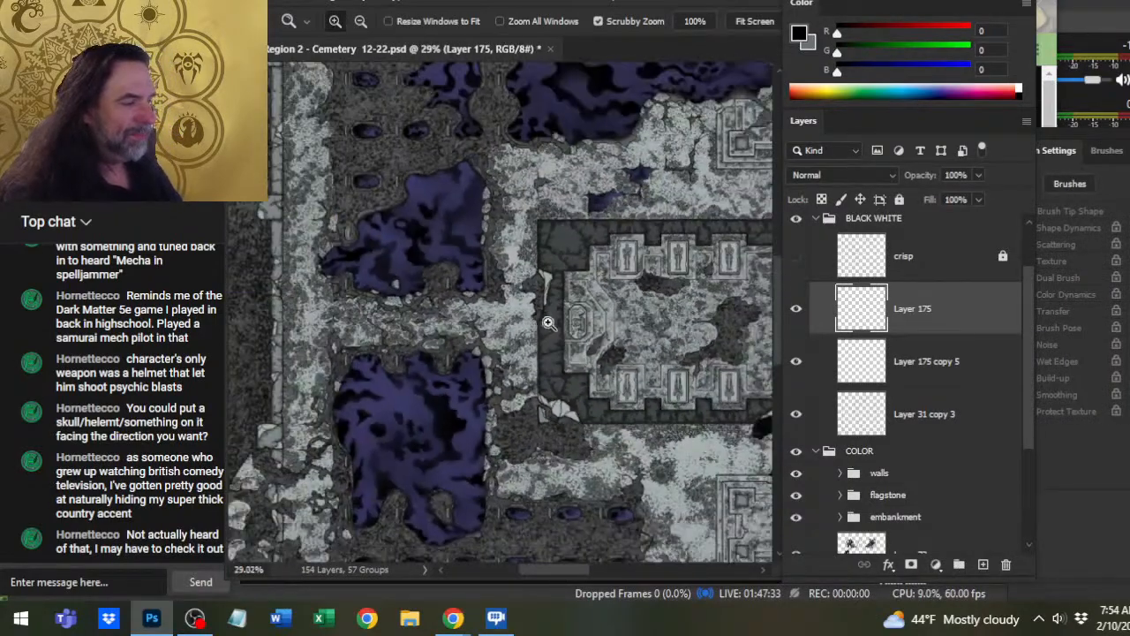
pyautogui.moveTo(664, 368); pyautogui.dragTo(503, 293)
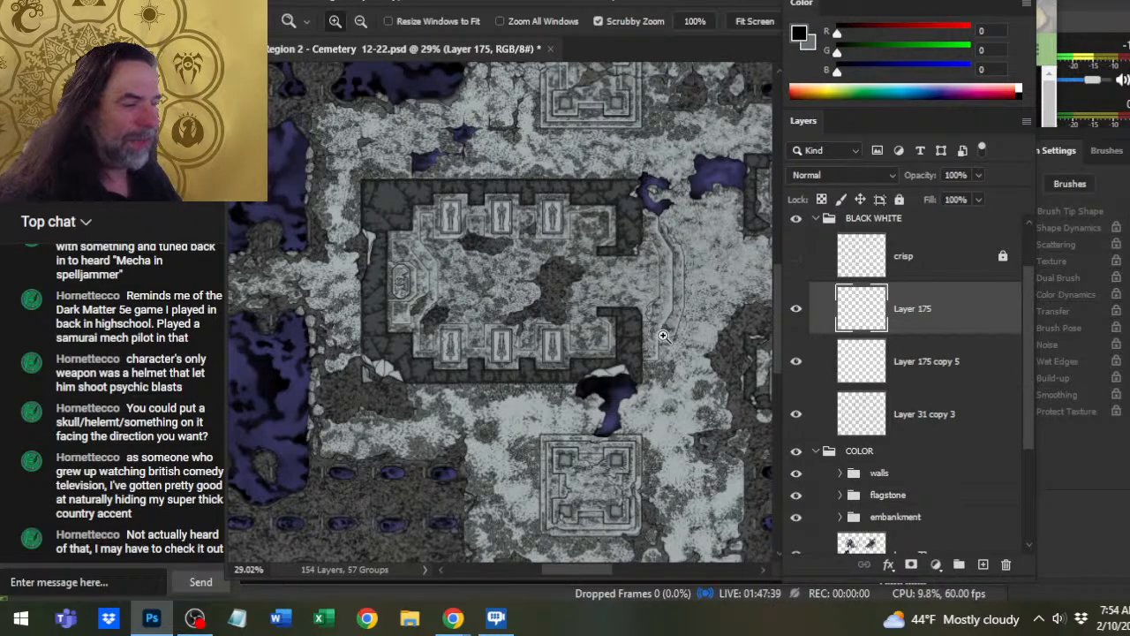
pyautogui.scroll(-2, 663, 336)
pyautogui.moveTo(664, 335); pyautogui.dragTo(591, 342)
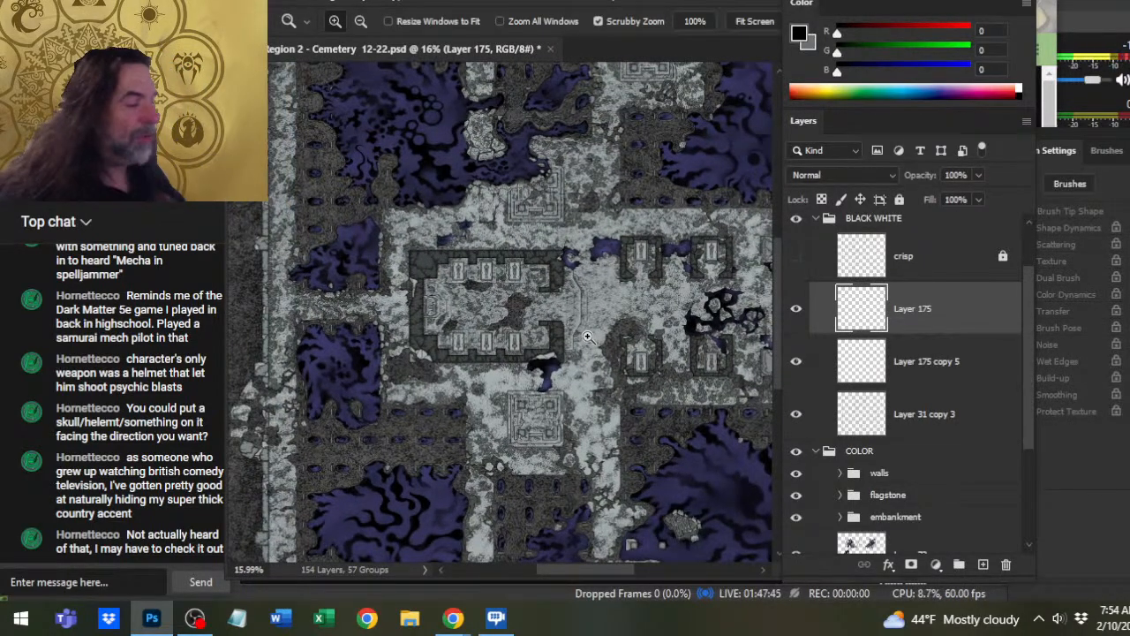
pyautogui.click(549, 417)
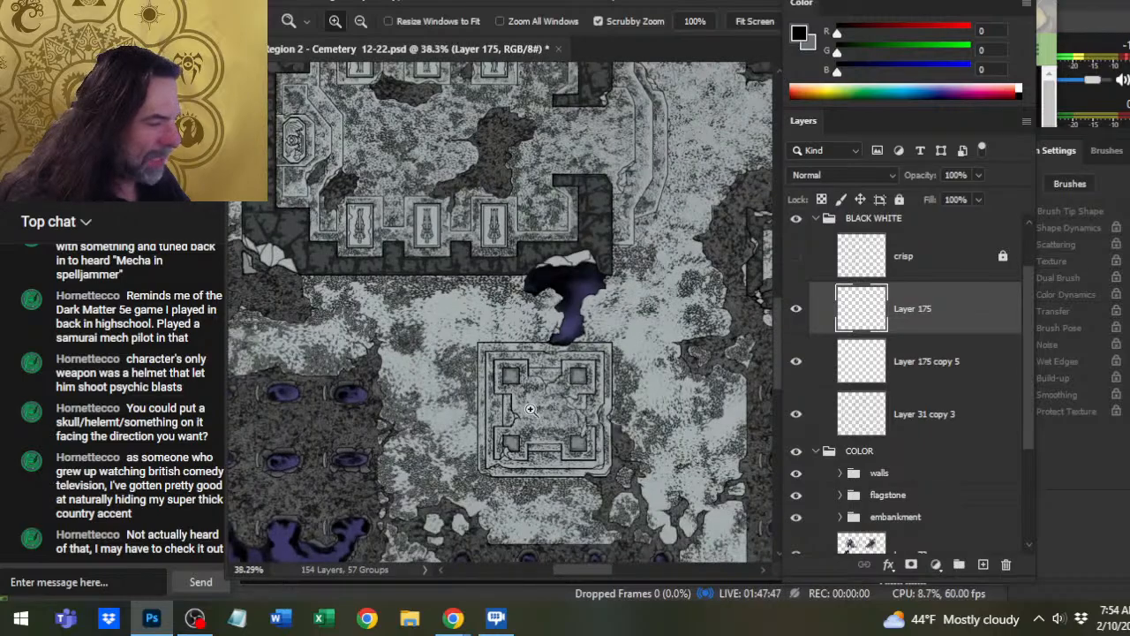
pyautogui.moveTo(609, 341); pyautogui.dragTo(596, 356)
pyautogui.moveTo(654, 302); pyautogui.dragTo(527, 431)
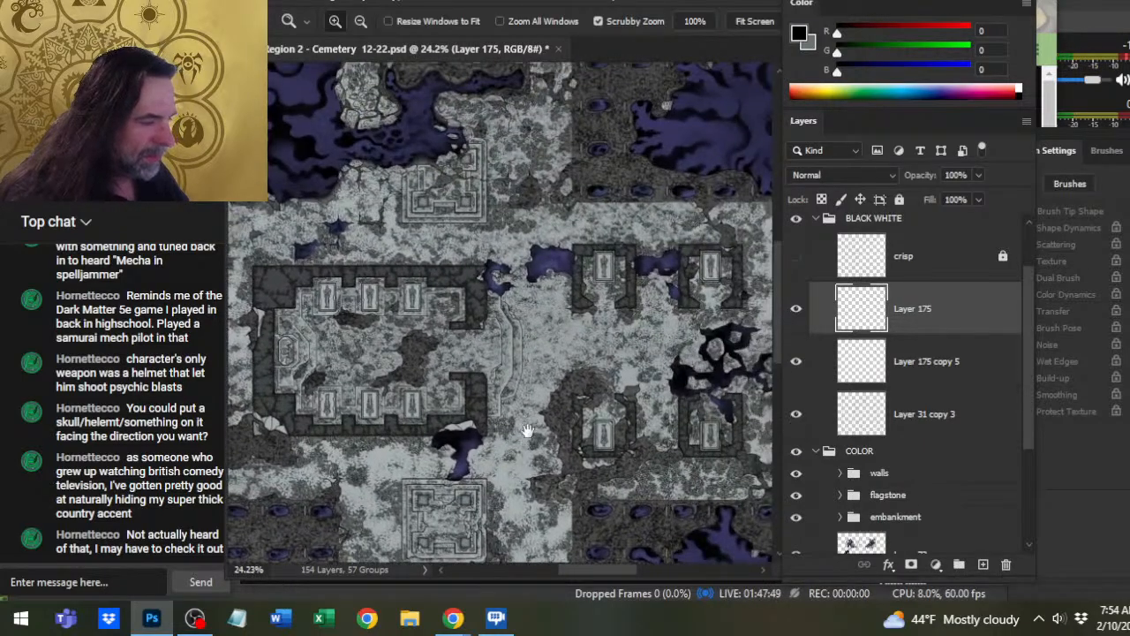
pyautogui.moveTo(615, 277); pyautogui.dragTo(577, 446)
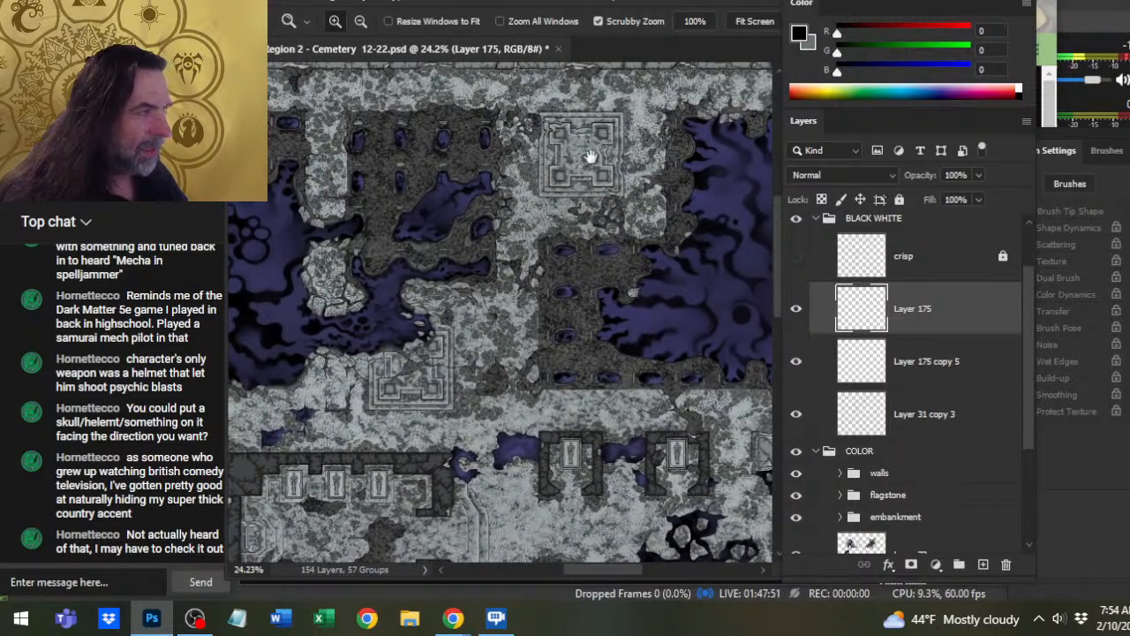
pyautogui.moveTo(591, 156); pyautogui.dragTo(608, 211)
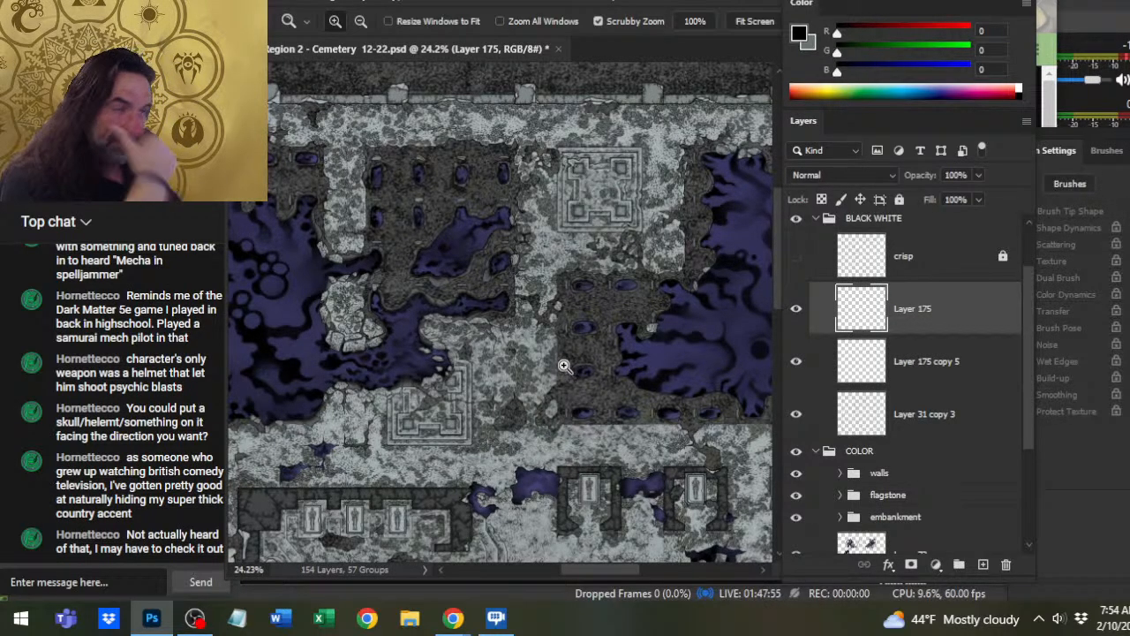
# - Examine the square plazas north and south of the main tomb, checking their cracked borders against the surrounding paths and graves
pyautogui.moveTo(638, 466); pyautogui.dragTo(608, 189)
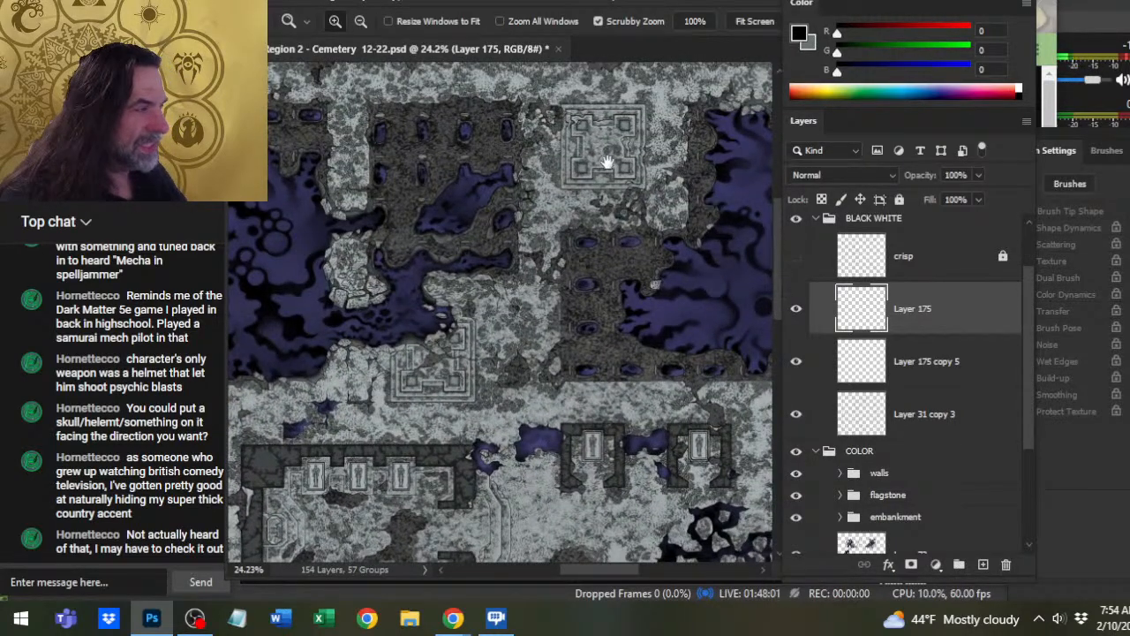
pyautogui.moveTo(536, 477); pyautogui.dragTo(575, 415)
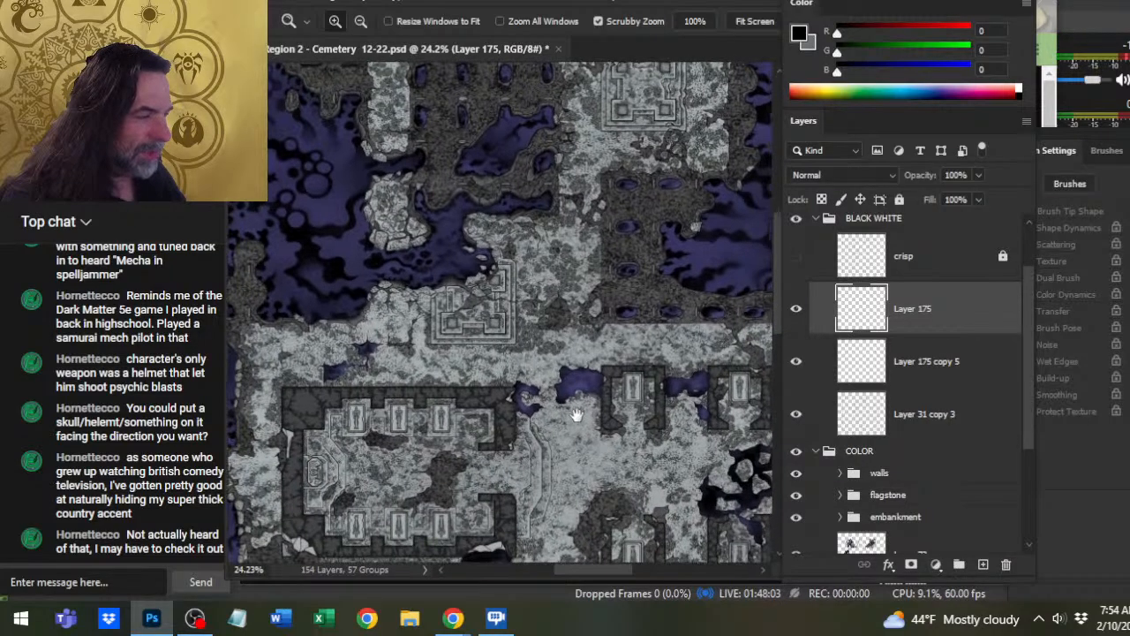
pyautogui.moveTo(474, 318); pyautogui.dragTo(566, 334)
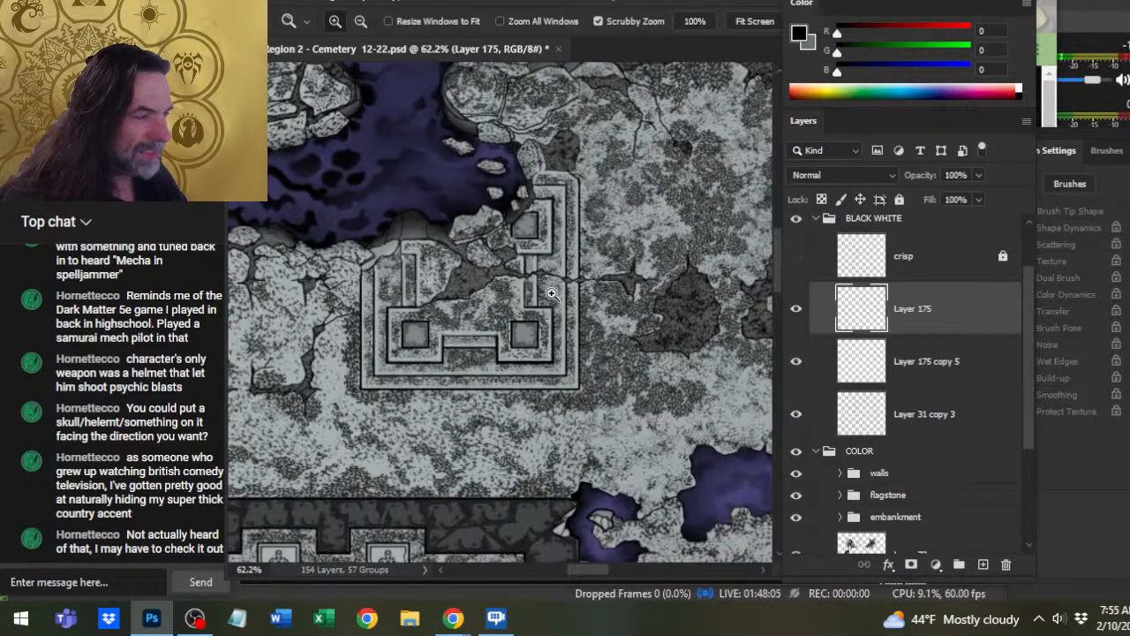
pyautogui.moveTo(632, 294); pyautogui.dragTo(575, 287)
pyautogui.moveTo(652, 254); pyautogui.dragTo(477, 454)
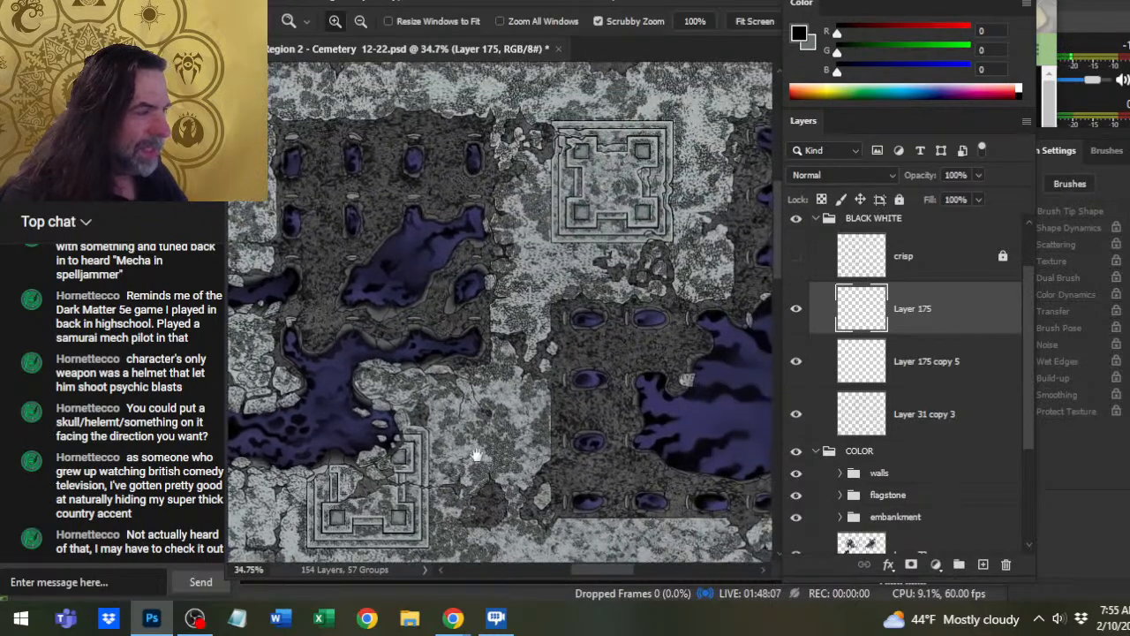
pyautogui.moveTo(497, 509); pyautogui.dragTo(644, 115)
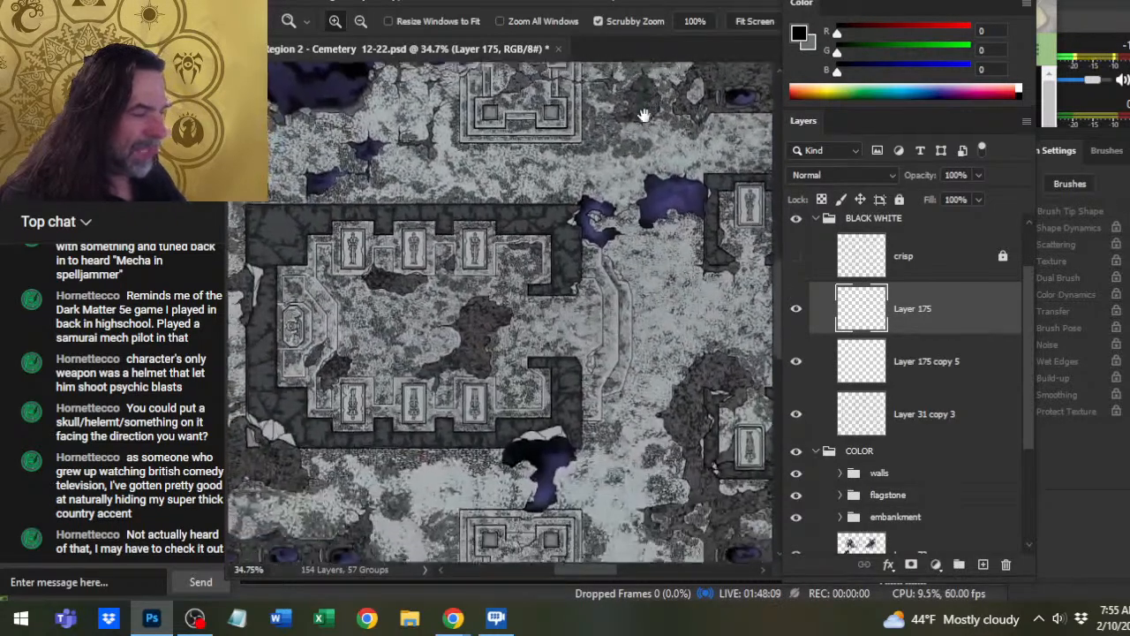
pyautogui.moveTo(523, 542); pyautogui.dragTo(635, 366)
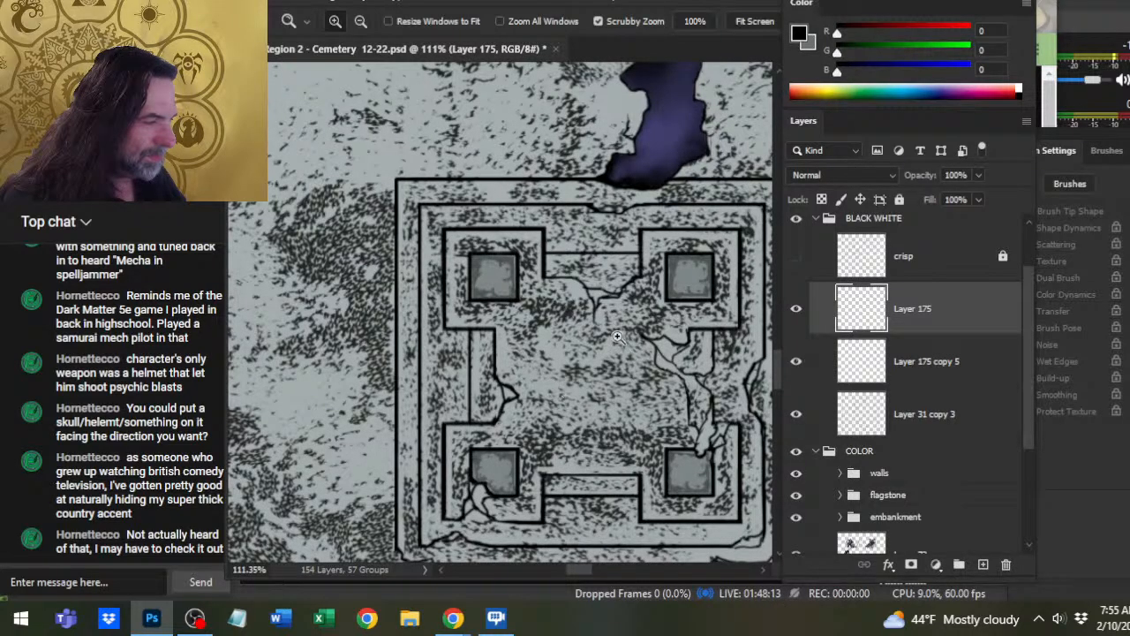
pyautogui.moveTo(658, 390); pyautogui.dragTo(565, 428)
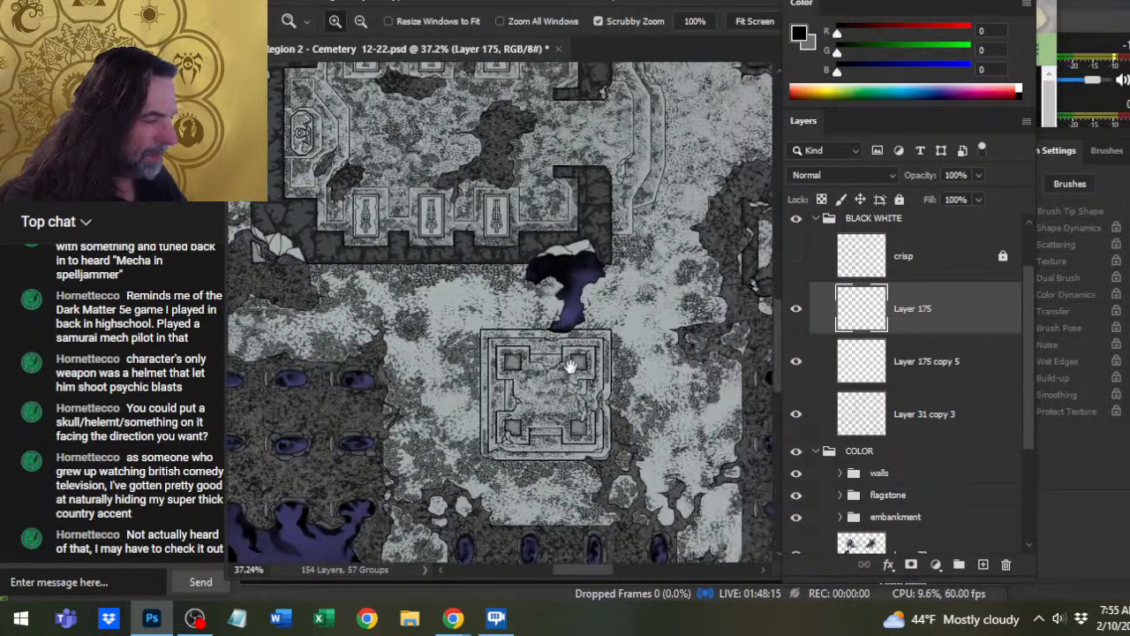
pyautogui.moveTo(571, 367); pyautogui.dragTo(549, 385)
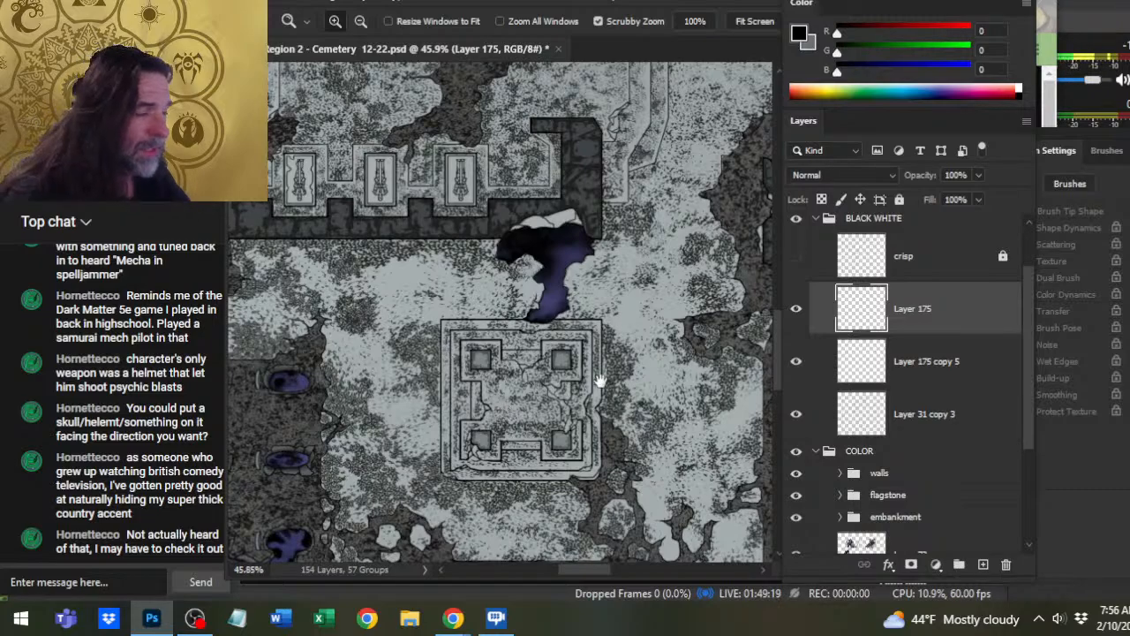
# - Look over the main tomb with its entrance steps, the small tombs beside it and the northern square plaza between the grave plots
pyautogui.moveTo(590, 378); pyautogui.dragTo(488, 466)
pyautogui.moveTo(613, 358); pyautogui.dragTo(554, 363)
pyautogui.moveTo(618, 282); pyautogui.dragTo(536, 412)
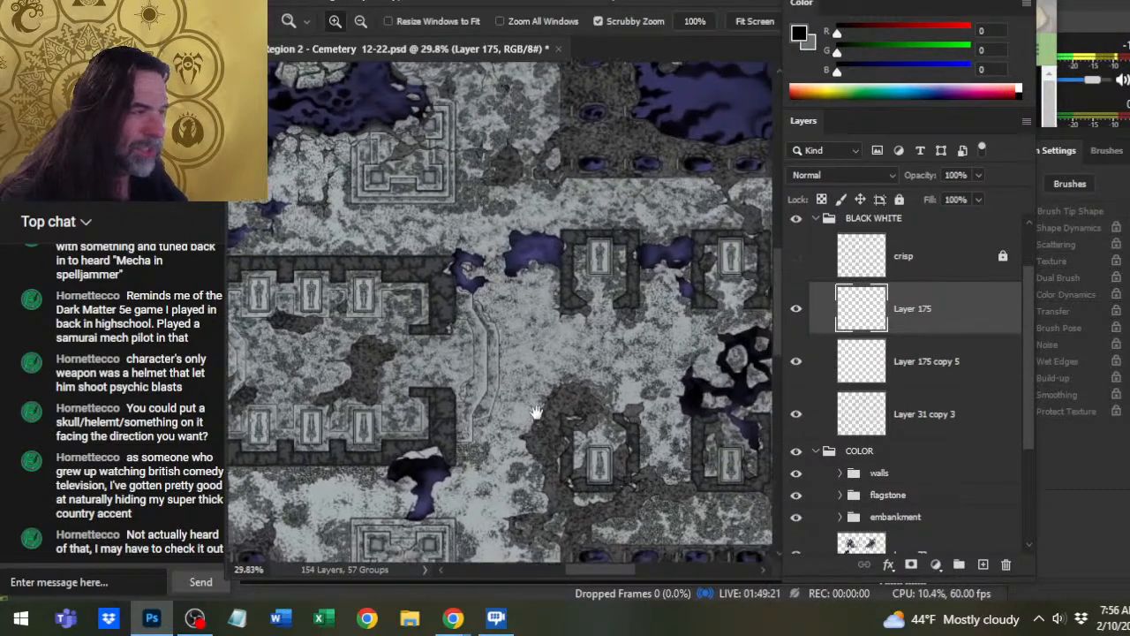
pyautogui.moveTo(589, 267); pyautogui.dragTo(665, 291)
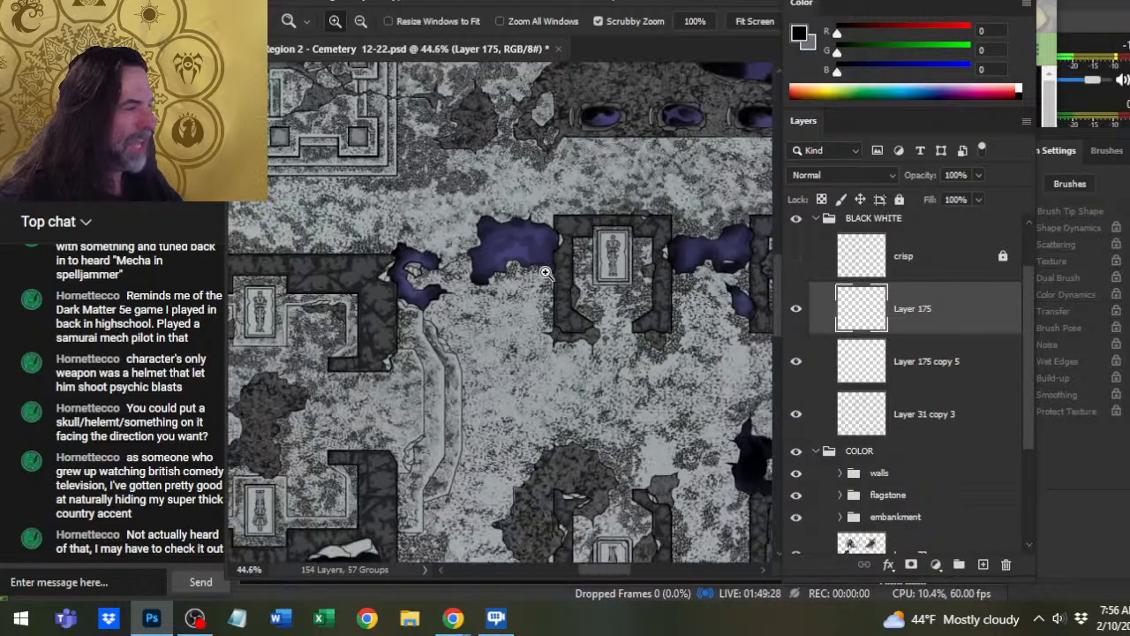
pyautogui.moveTo(609, 280); pyautogui.dragTo(545, 275)
pyautogui.moveTo(575, 391); pyautogui.dragTo(564, 284)
pyautogui.moveTo(657, 197); pyautogui.dragTo(602, 306)
pyautogui.moveTo(484, 305); pyautogui.dragTo(789, 320)
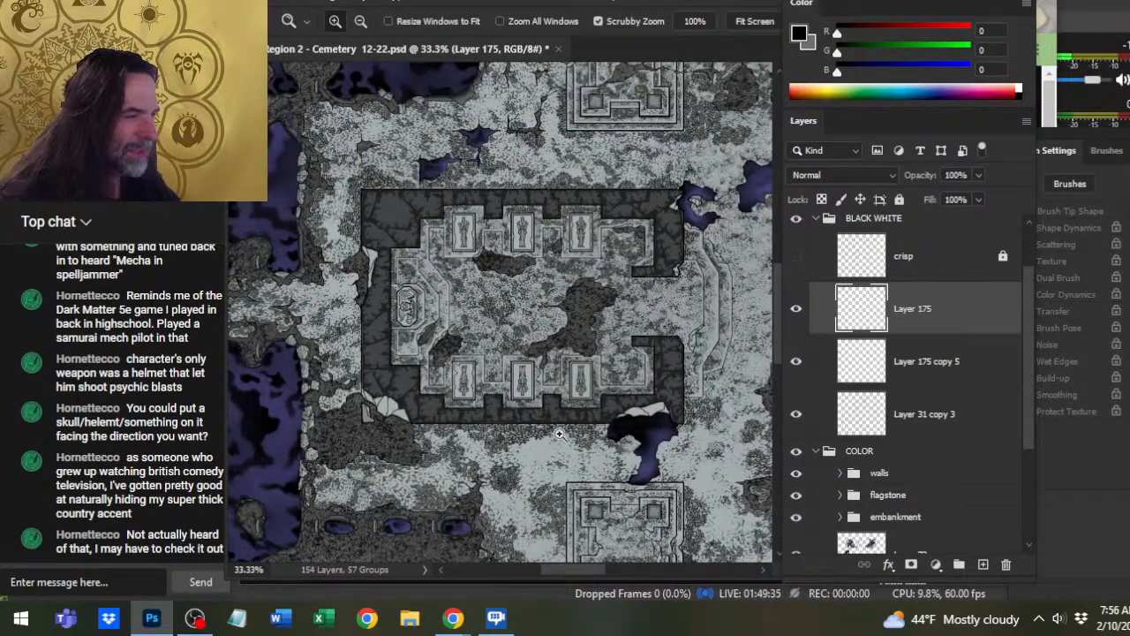
pyautogui.moveTo(640, 455); pyautogui.dragTo(529, 301)
pyautogui.moveTo(636, 215); pyautogui.dragTo(505, 524)
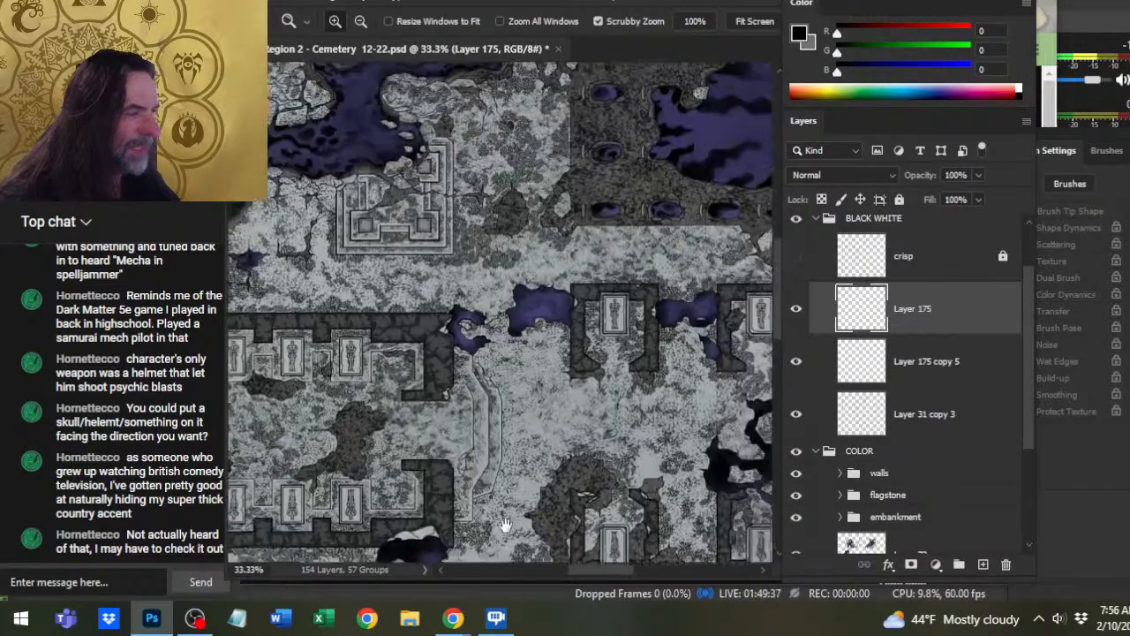
pyautogui.moveTo(601, 84); pyautogui.dragTo(523, 378)
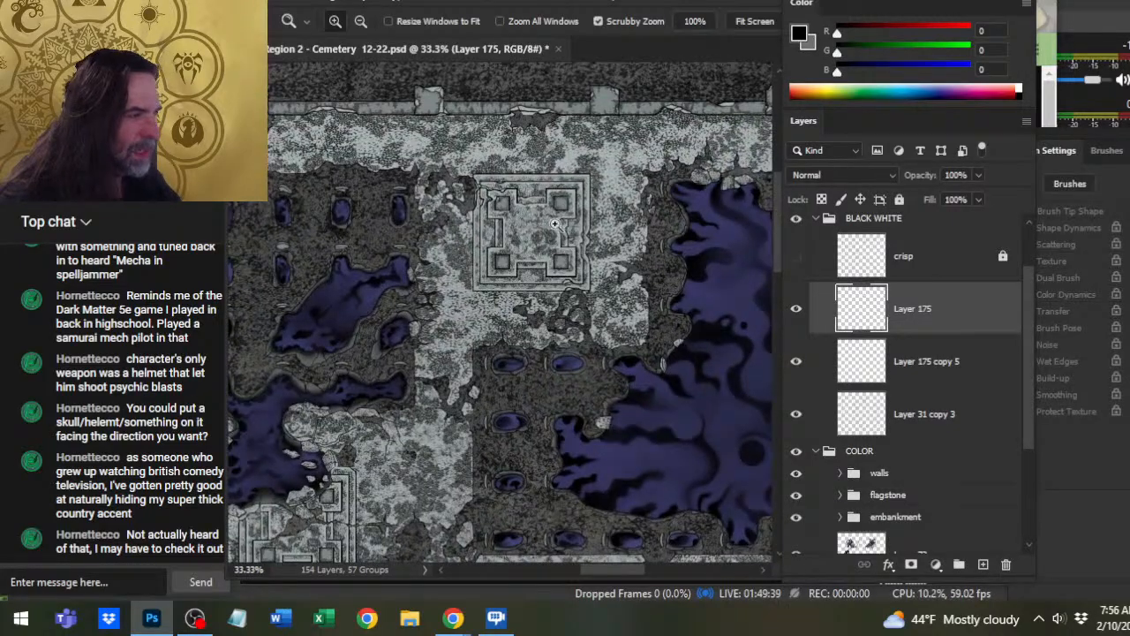
pyautogui.moveTo(533, 223); pyautogui.dragTo(573, 240)
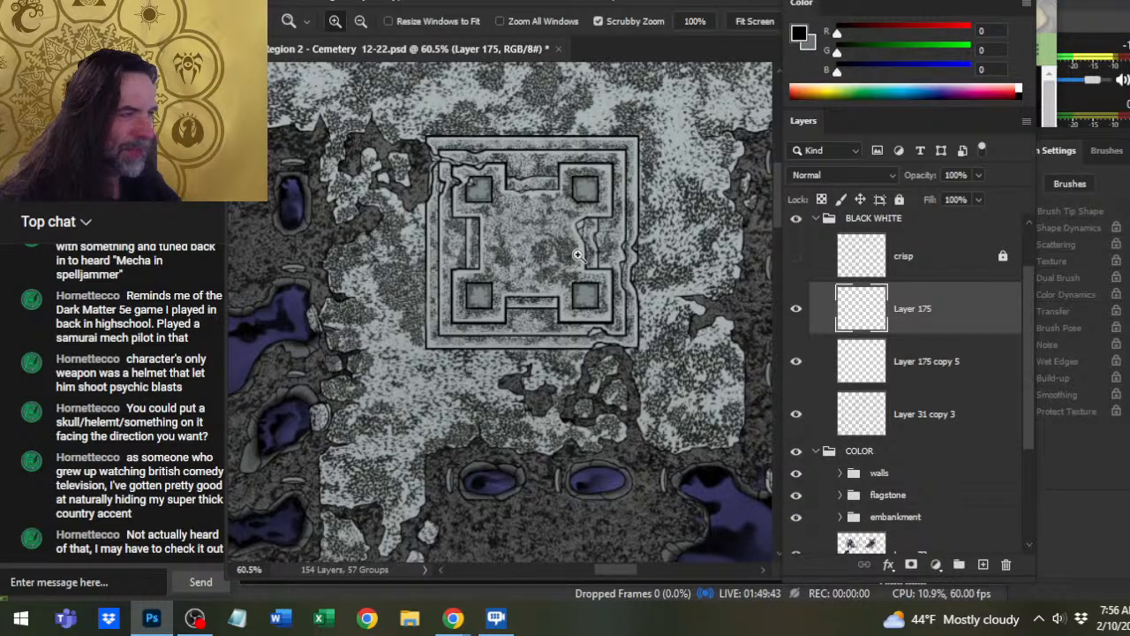
pyautogui.moveTo(490, 465); pyautogui.dragTo(679, 245)
pyautogui.moveTo(468, 495); pyautogui.dragTo(502, 392)
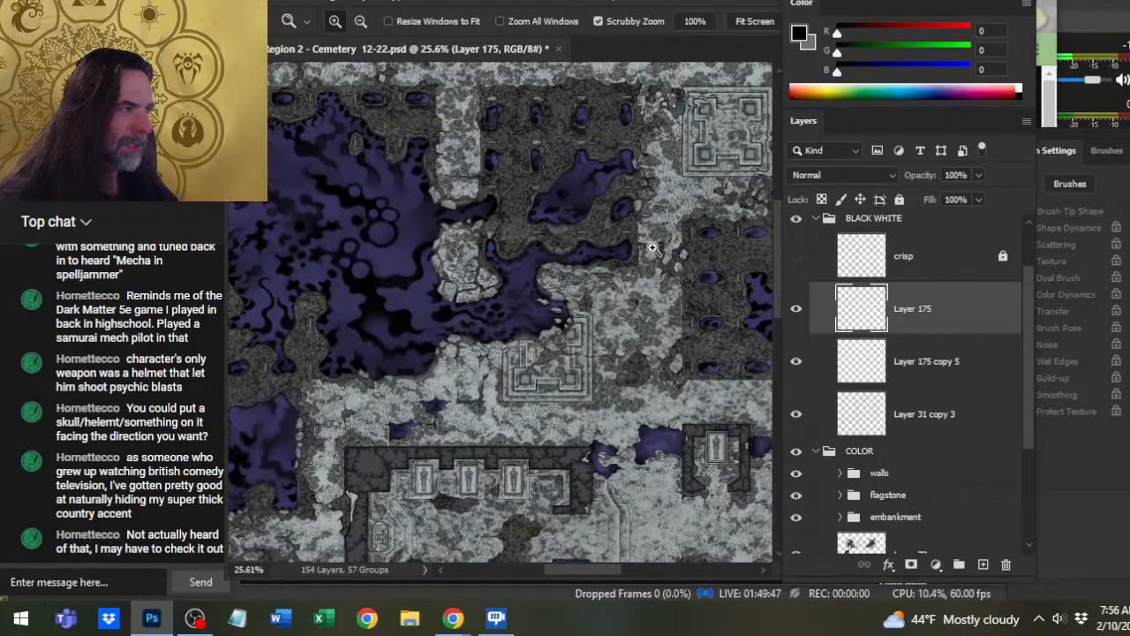
# - Review the entire cemetery map and save the document
pyautogui.moveTo(671, 243); pyautogui.dragTo(584, 338)
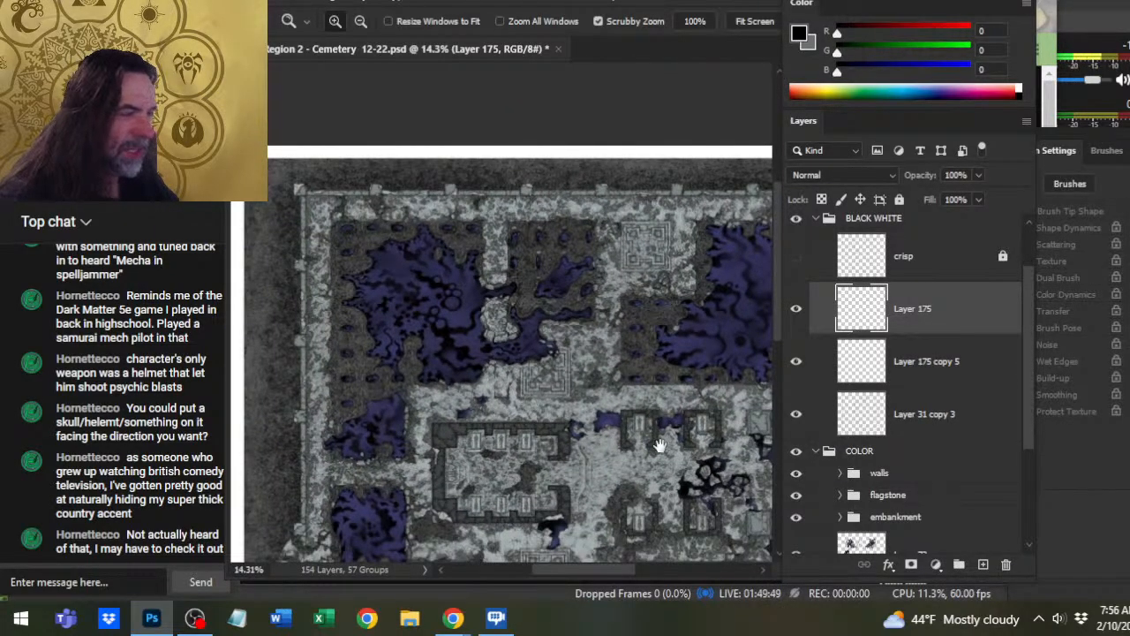
pyautogui.moveTo(662, 445); pyautogui.dragTo(604, 340)
pyautogui.moveTo(645, 403); pyautogui.dragTo(585, 390)
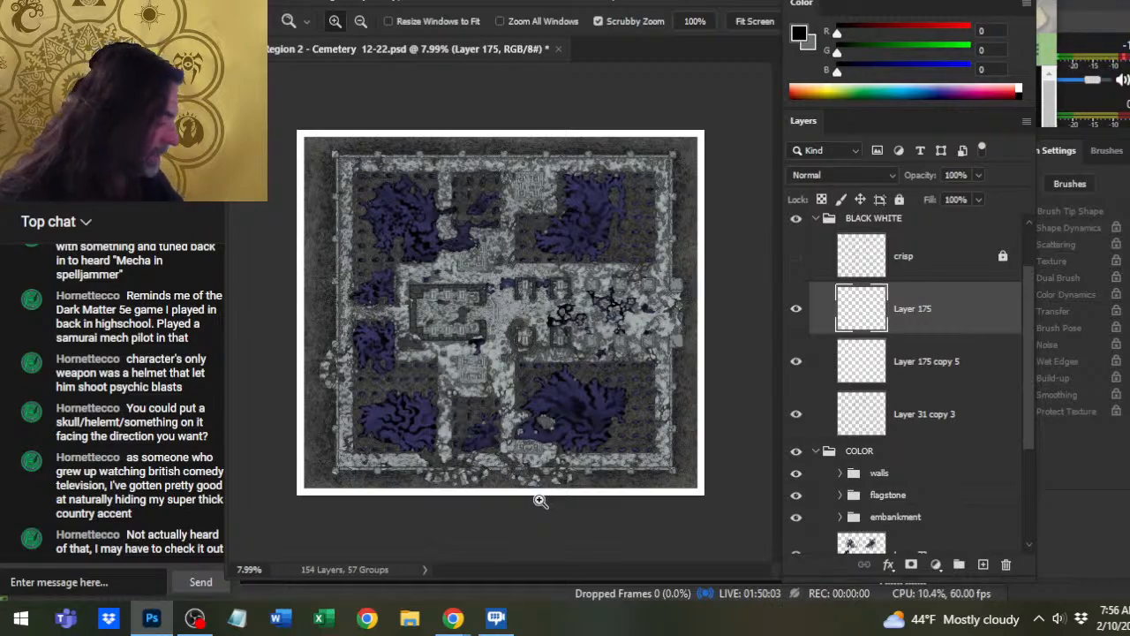
pyautogui.hotkey('ctrl', 's')
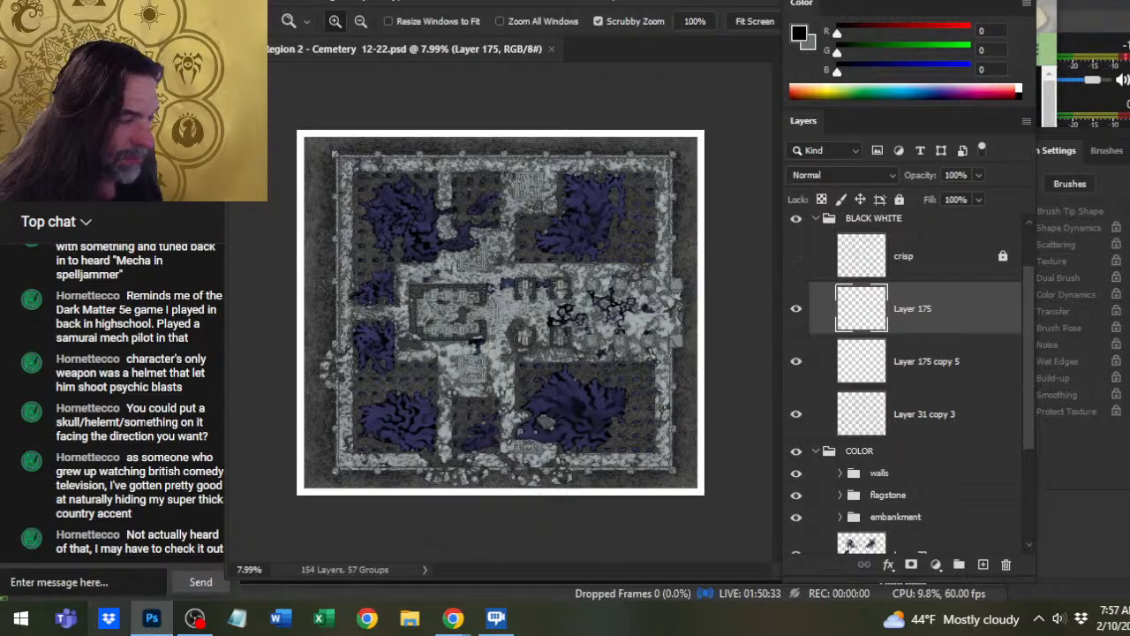
# - Inspect the grave plots and their purple pools around the cemetery, including the ruined southern wall, and compare them across the whole map
pyautogui.moveTo(364, 450); pyautogui.dragTo(444, 440)
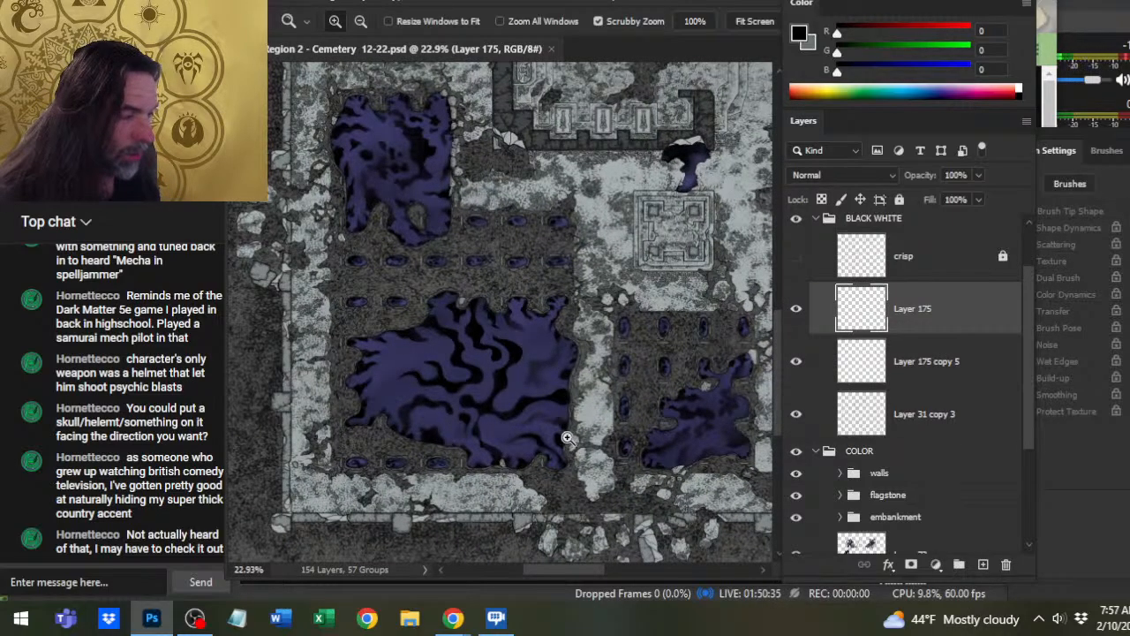
pyautogui.moveTo(497, 262); pyautogui.dragTo(586, 504)
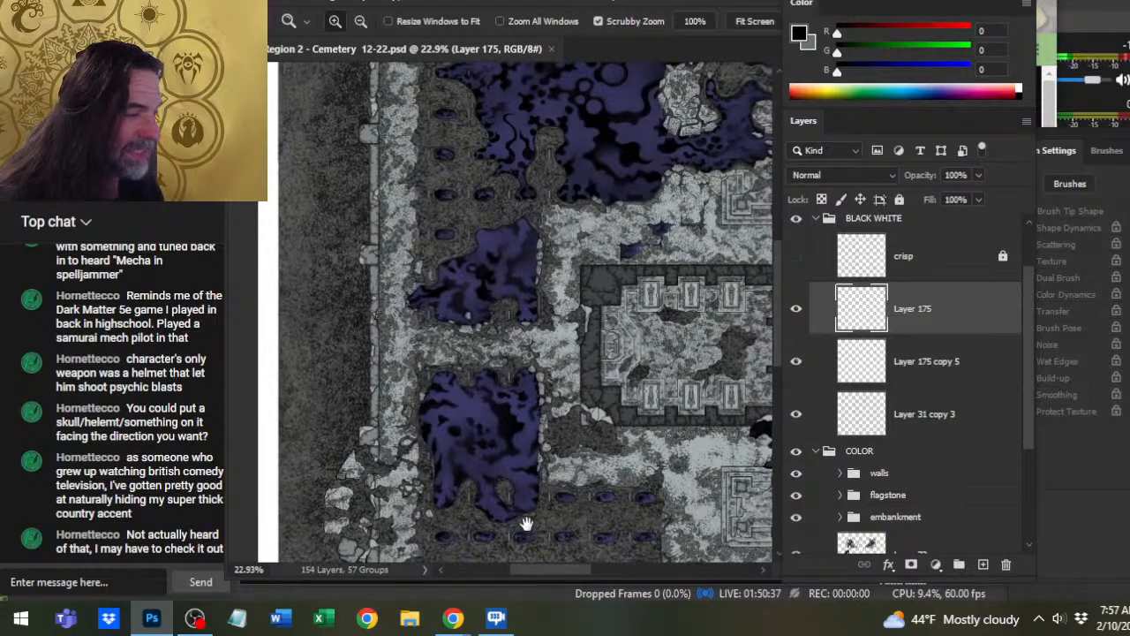
pyautogui.moveTo(615, 225); pyautogui.dragTo(514, 452)
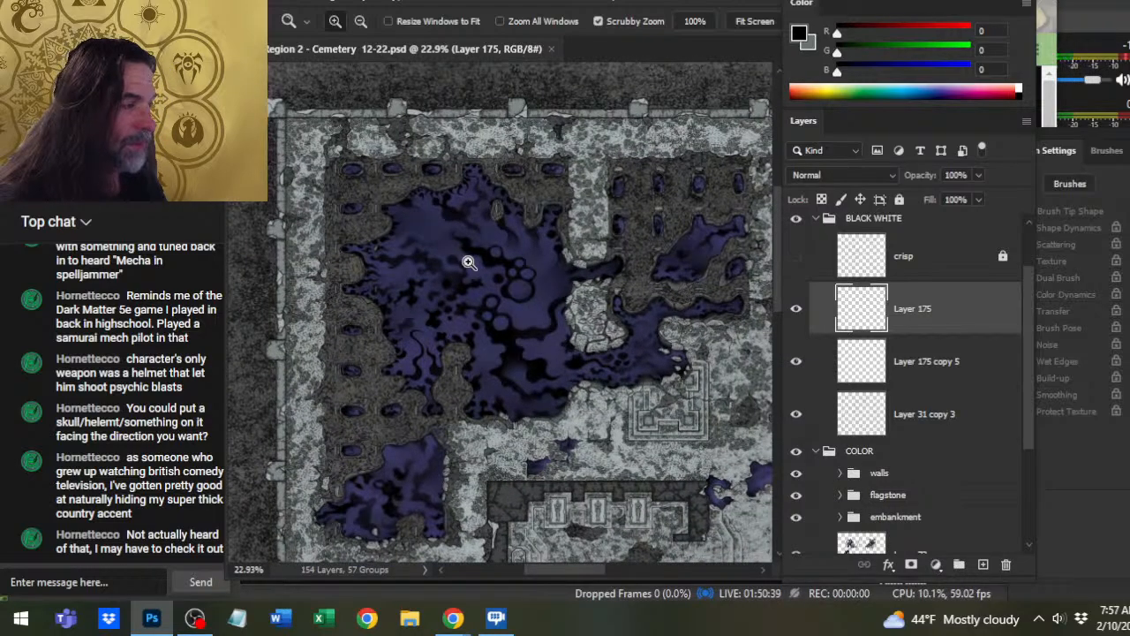
pyautogui.moveTo(530, 344); pyautogui.dragTo(432, 315)
pyautogui.moveTo(509, 318); pyautogui.dragTo(265, 305)
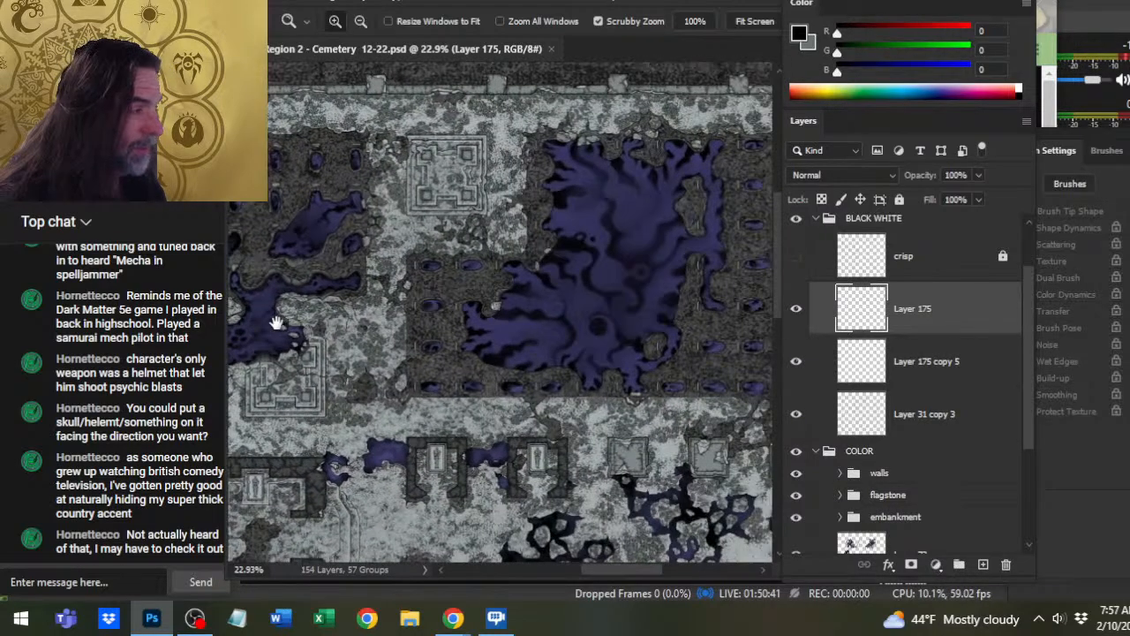
pyautogui.moveTo(546, 371); pyautogui.dragTo(520, 283)
pyautogui.moveTo(506, 398); pyautogui.dragTo(522, 84)
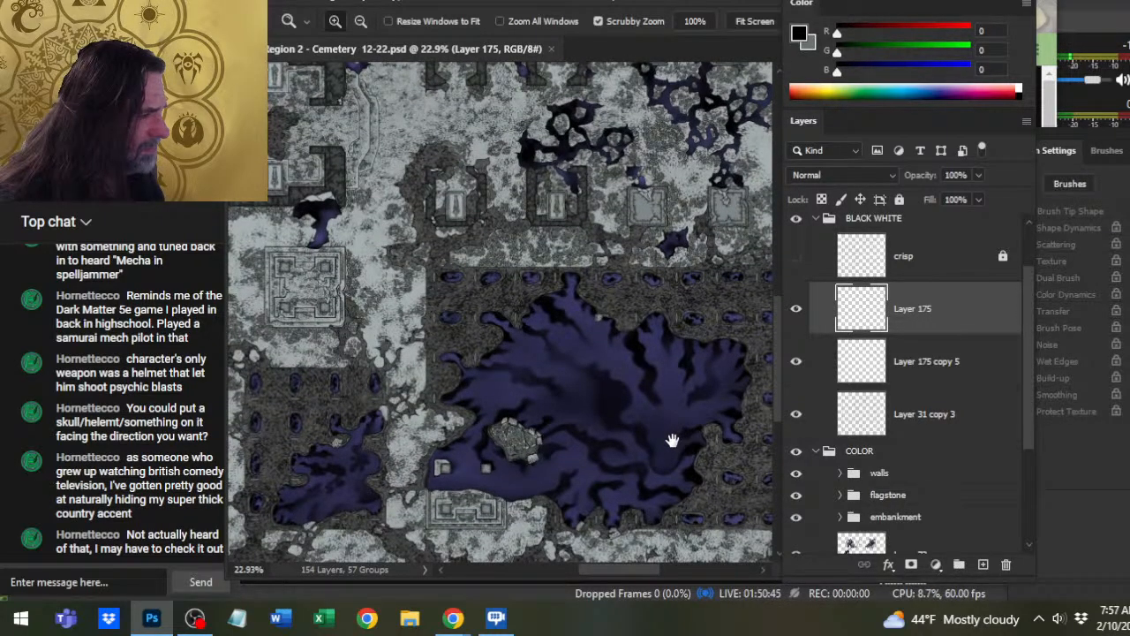
pyautogui.moveTo(404, 457); pyautogui.dragTo(552, 300)
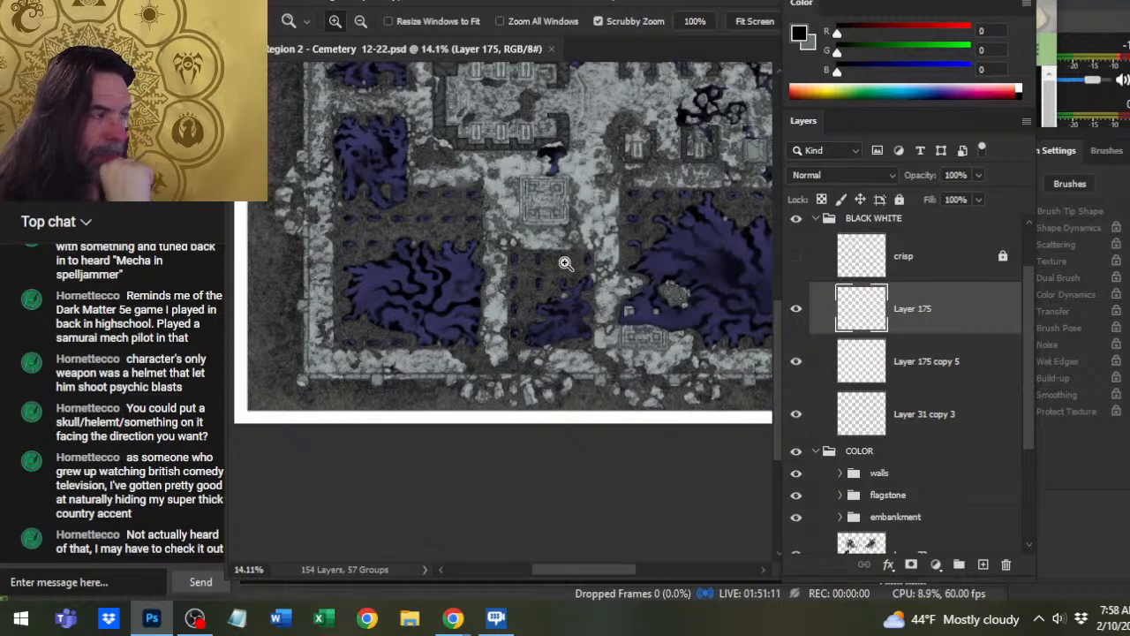
pyautogui.scroll(-3, 636, 316)
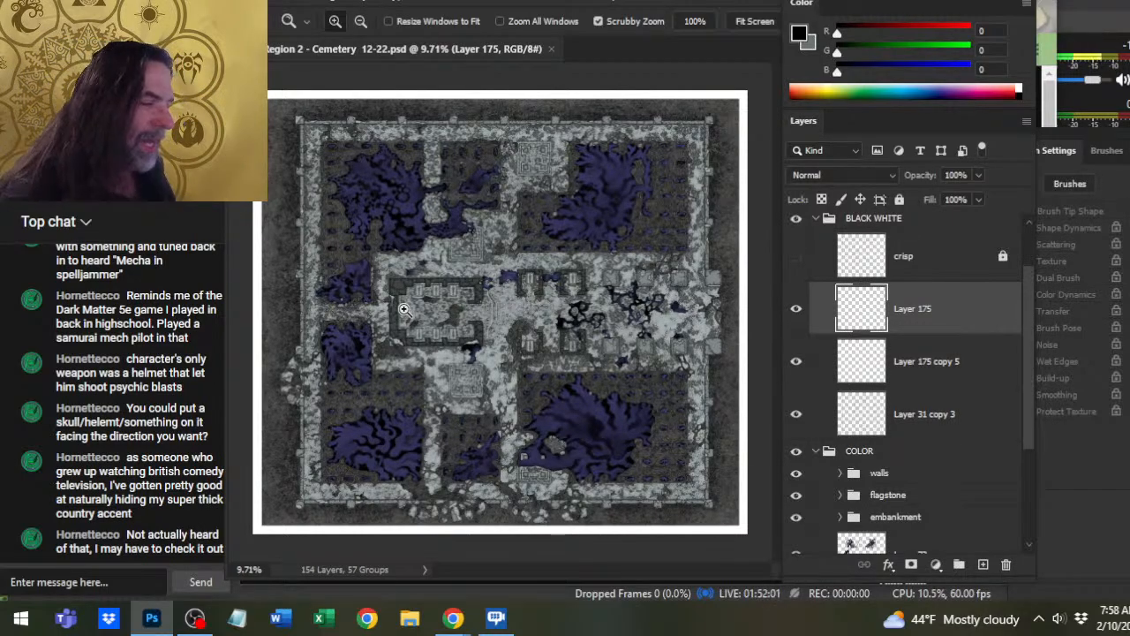
# - Collapse the BLACK WHITE layer group
pyautogui.scroll(1, 786, 268)
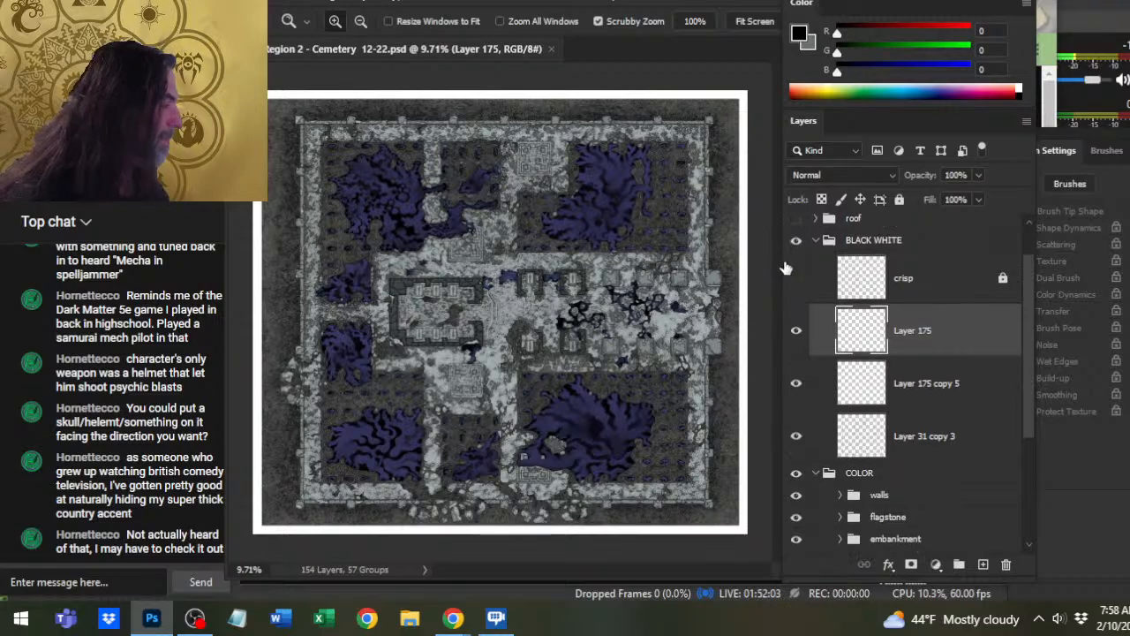
pyautogui.scroll(1, 947, 285)
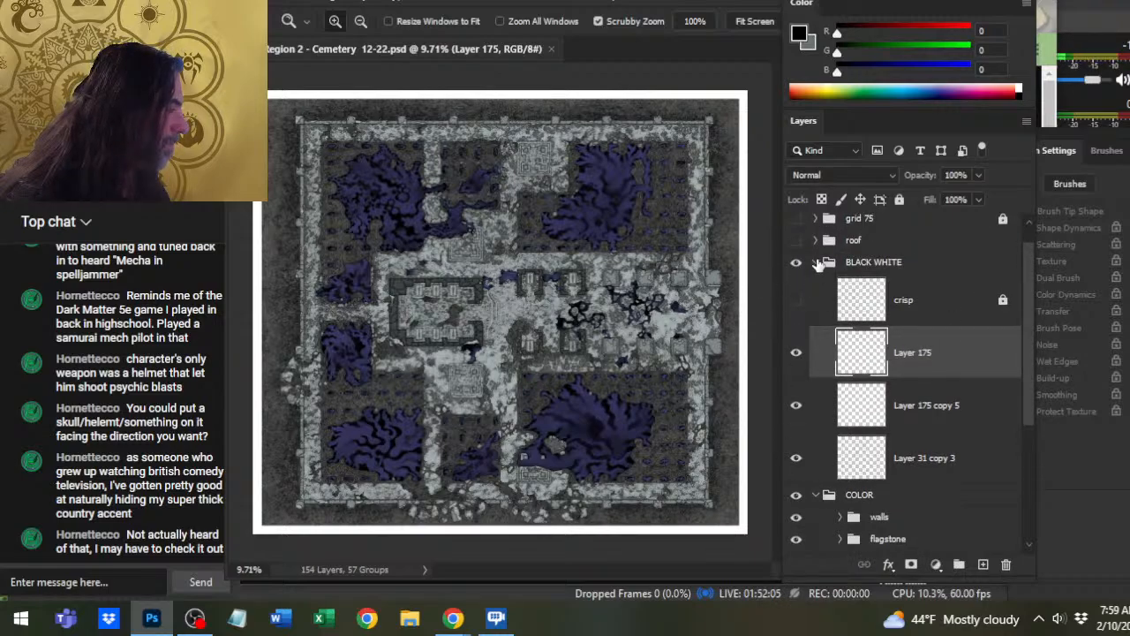
pyautogui.click(821, 264)
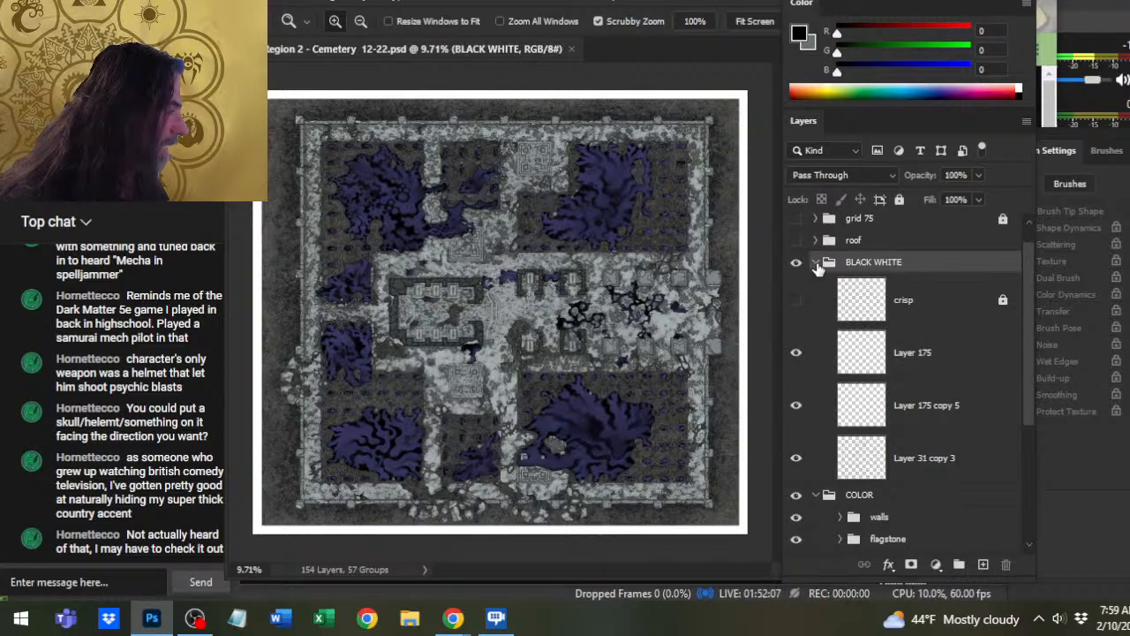
pyautogui.click(816, 263)
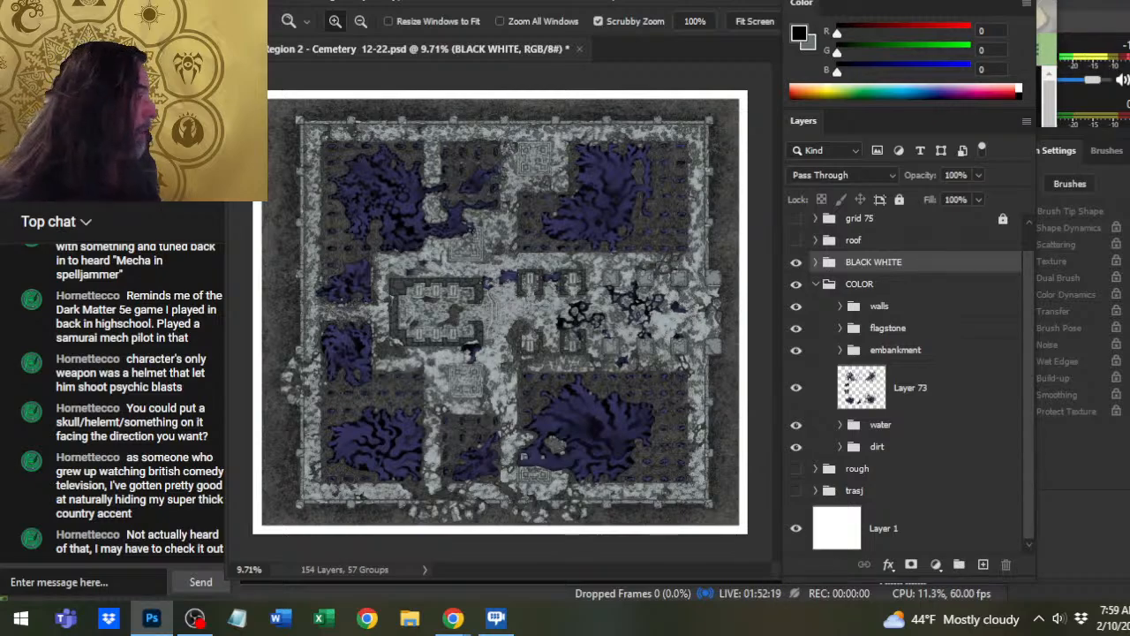
# - Put away the floating Brush Settings panel and save the cemetery map again
pyautogui.moveTo(1126, 150)
pyautogui.mouseDown()
pyautogui.moveTo(912, 159)
pyautogui.moveTo(931, 173)
pyautogui.mouseUp()
pyautogui.click(1029, 169)
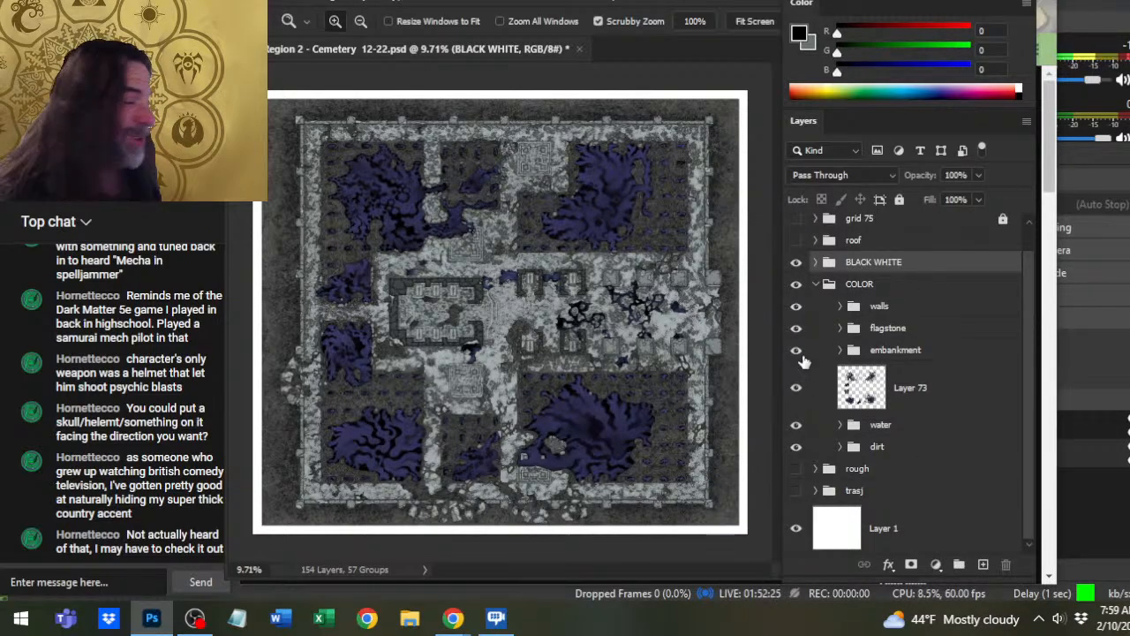
pyautogui.hotkey('ctrl', 's')
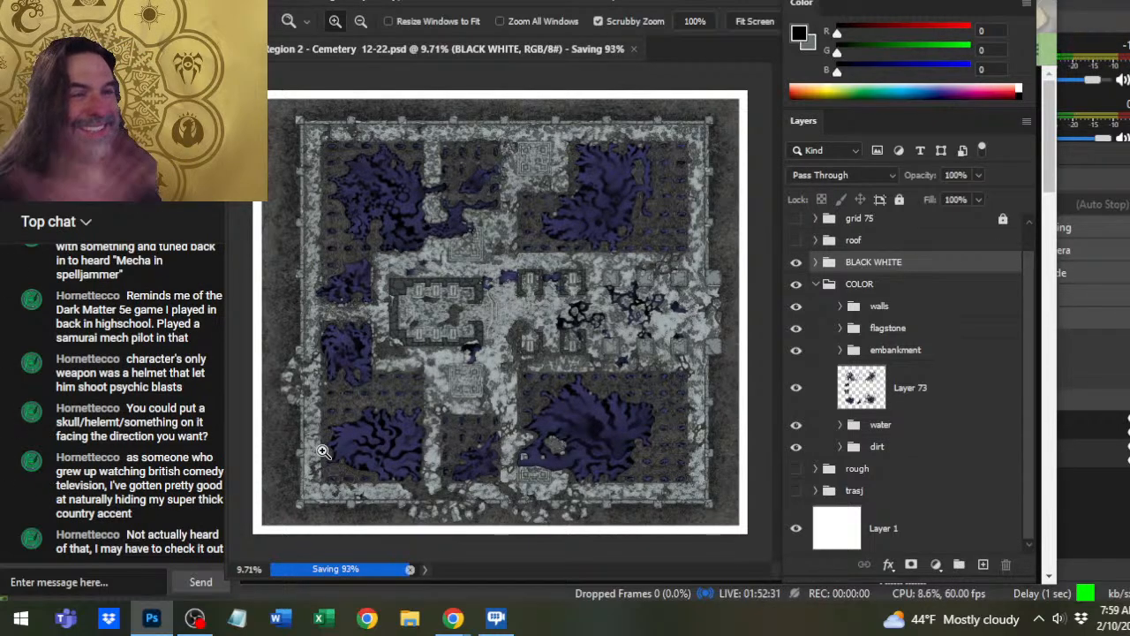
# - Switch to OBS
pyautogui.hotkey('alt', 'Tab')
pyautogui.press('Tab')
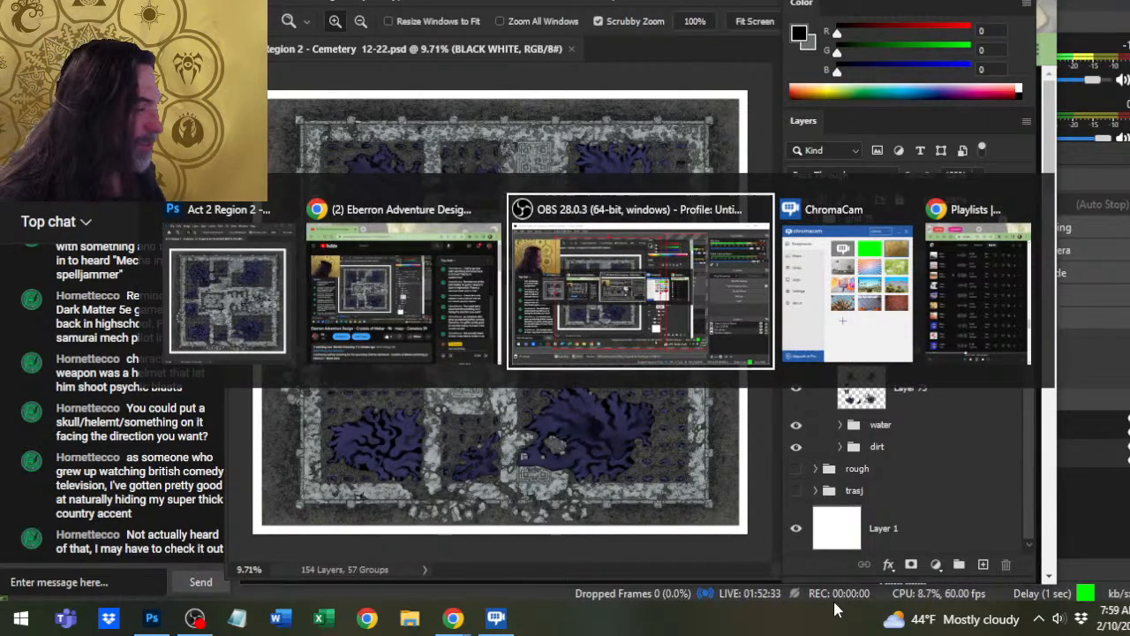